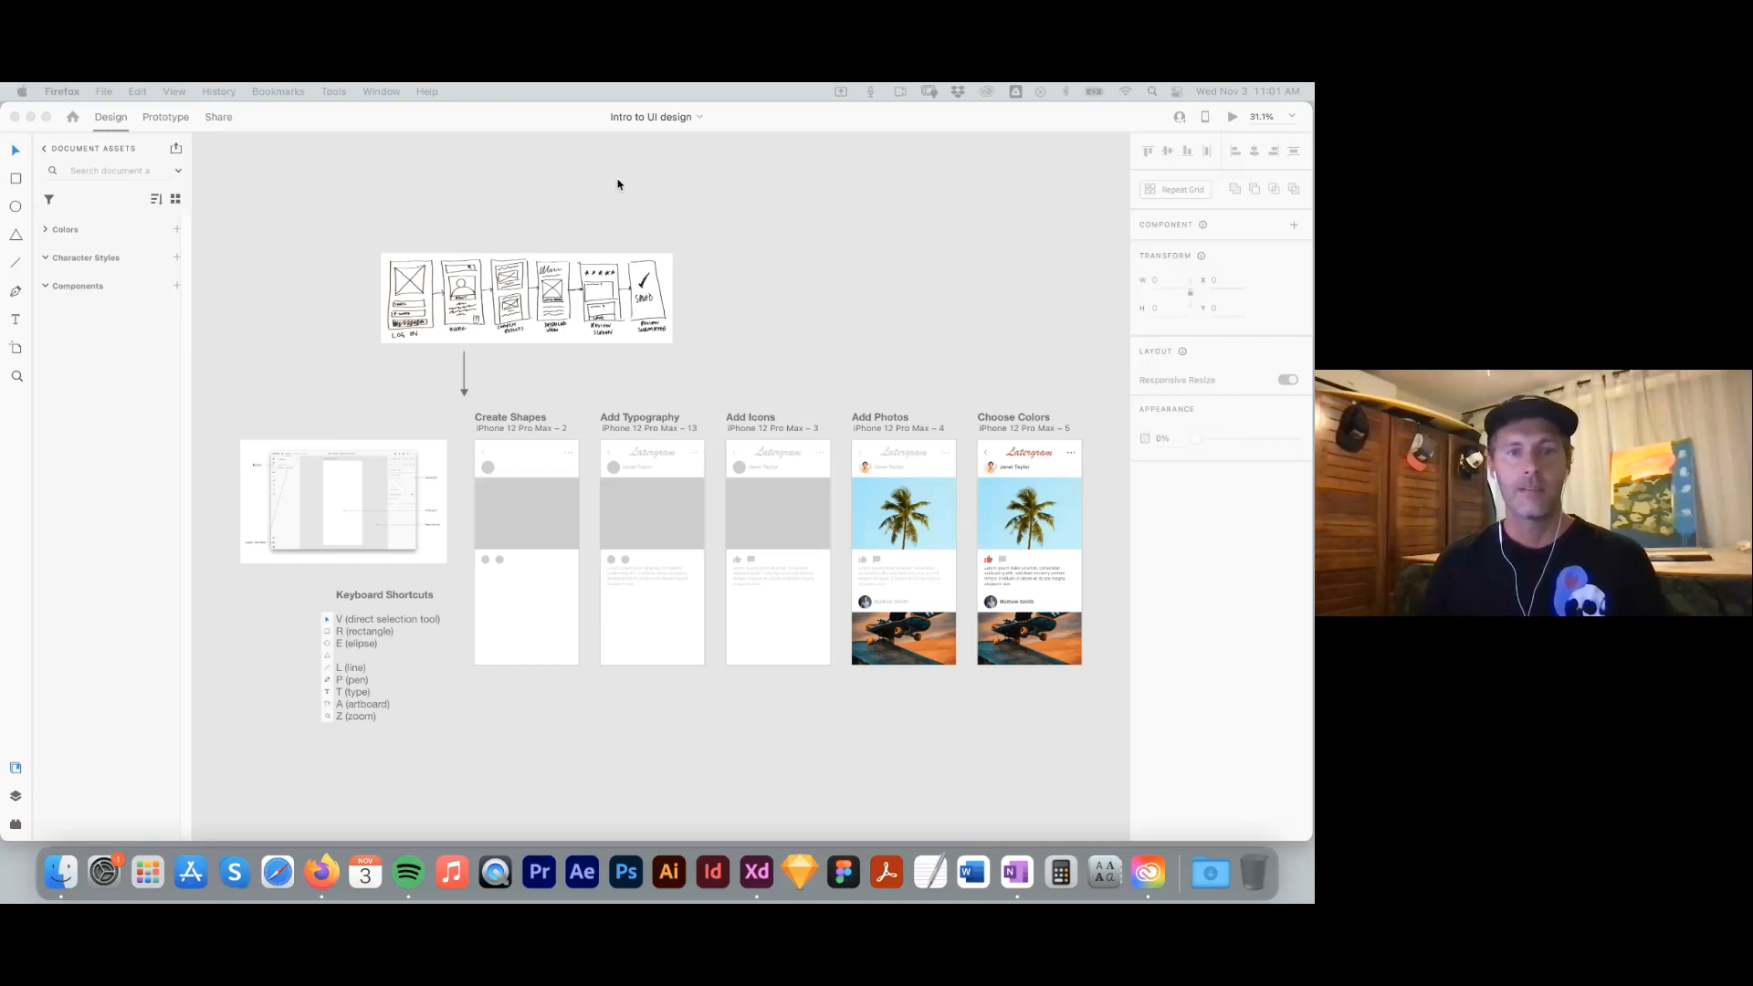
Bring the Adobe XD window with the 'Intro to UI design' file in front of Firefox.
{"action": "left_click", "coordinate": [783, 235]}
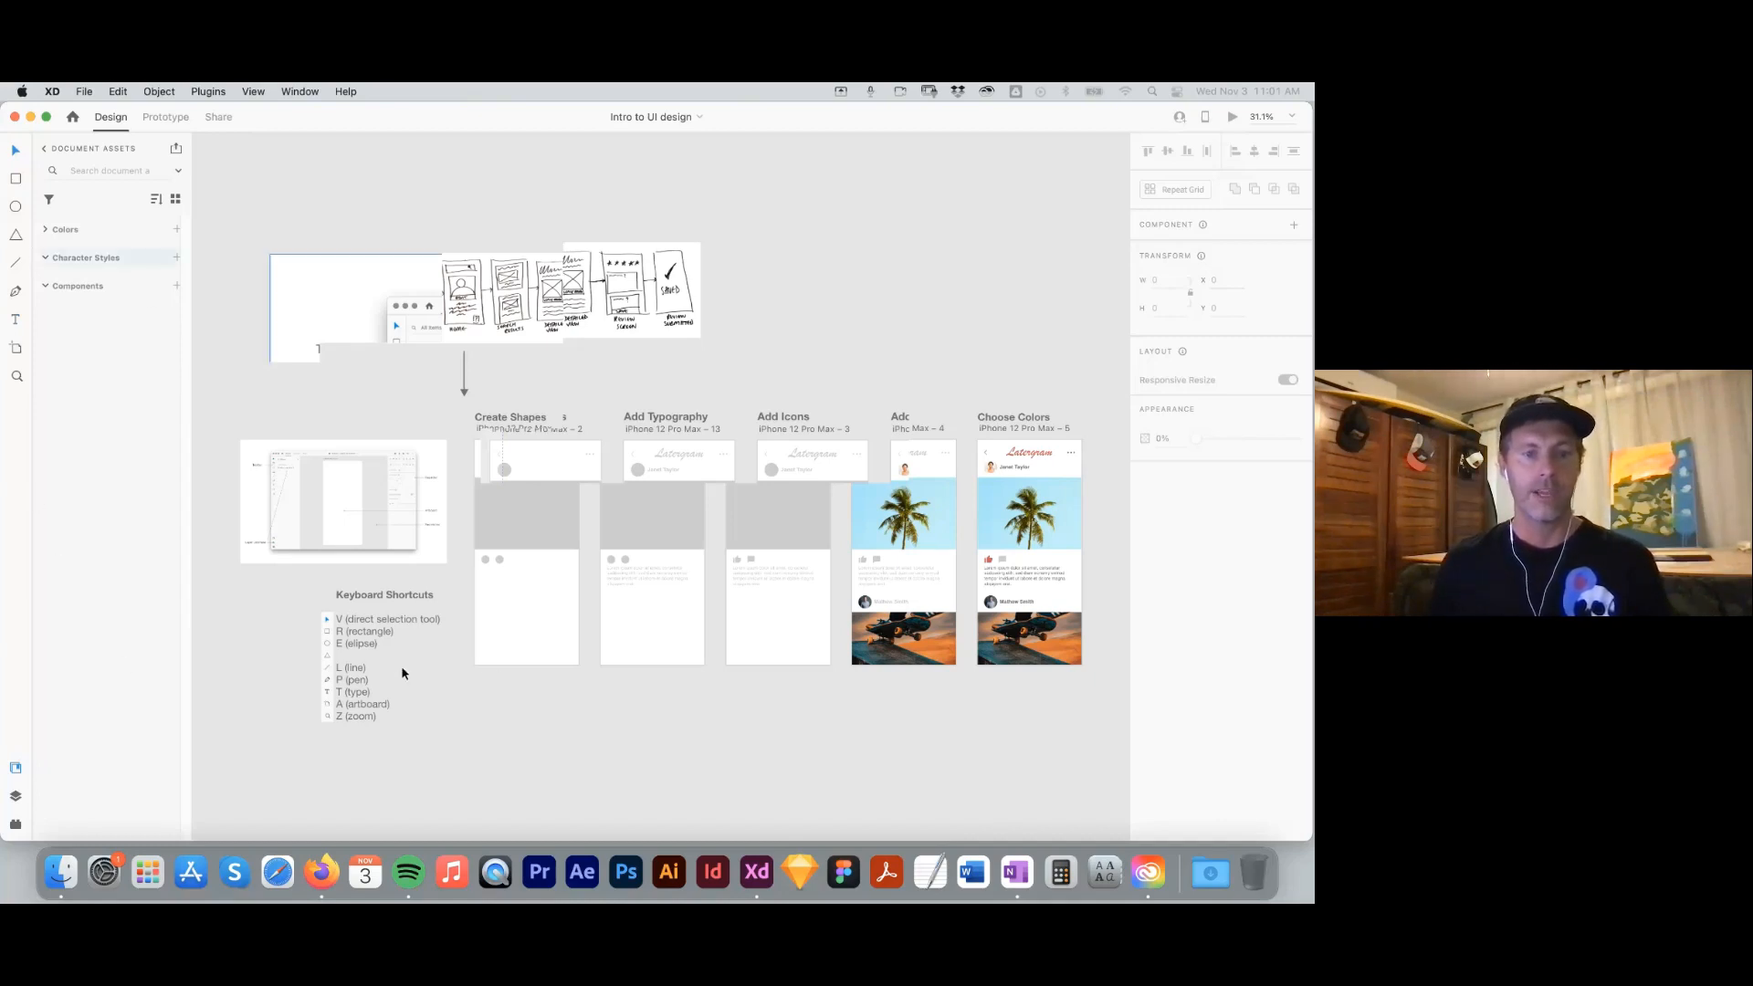
Check the Layers artboard list and the three saved Asset colours, then show the Plugins panel.
{"action": "left_click", "coordinate": [16, 798]}
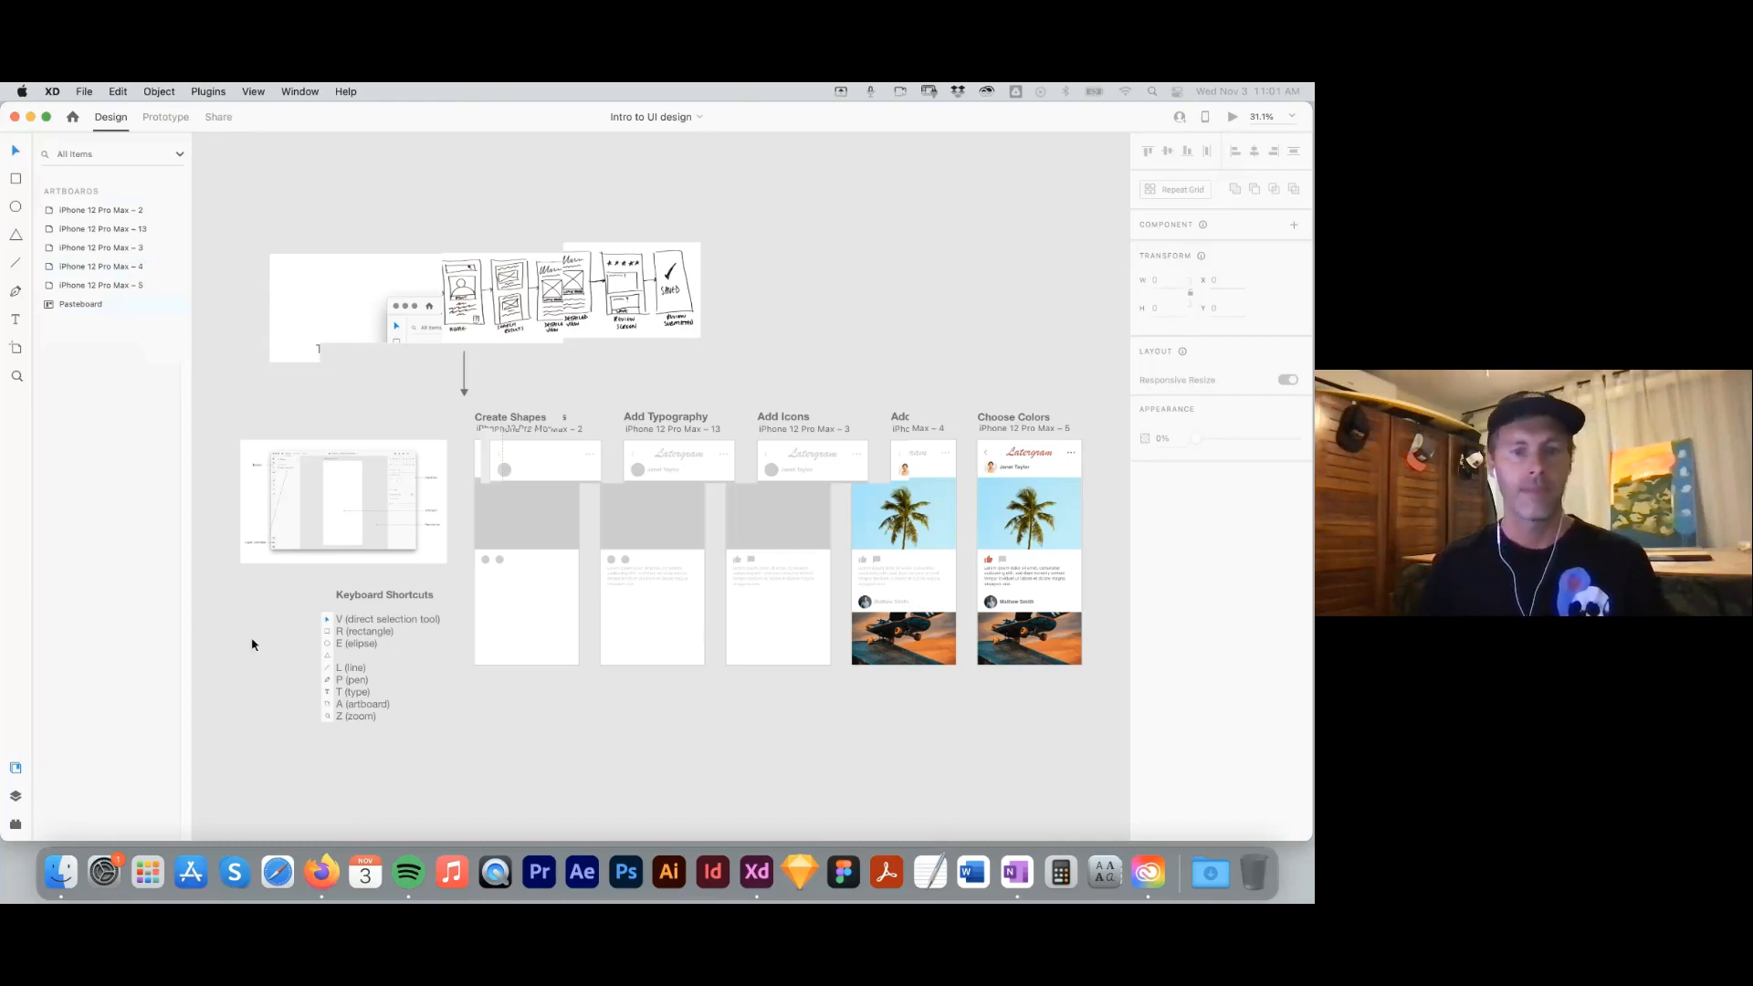
{"action": "left_click", "coordinate": [17, 771]}
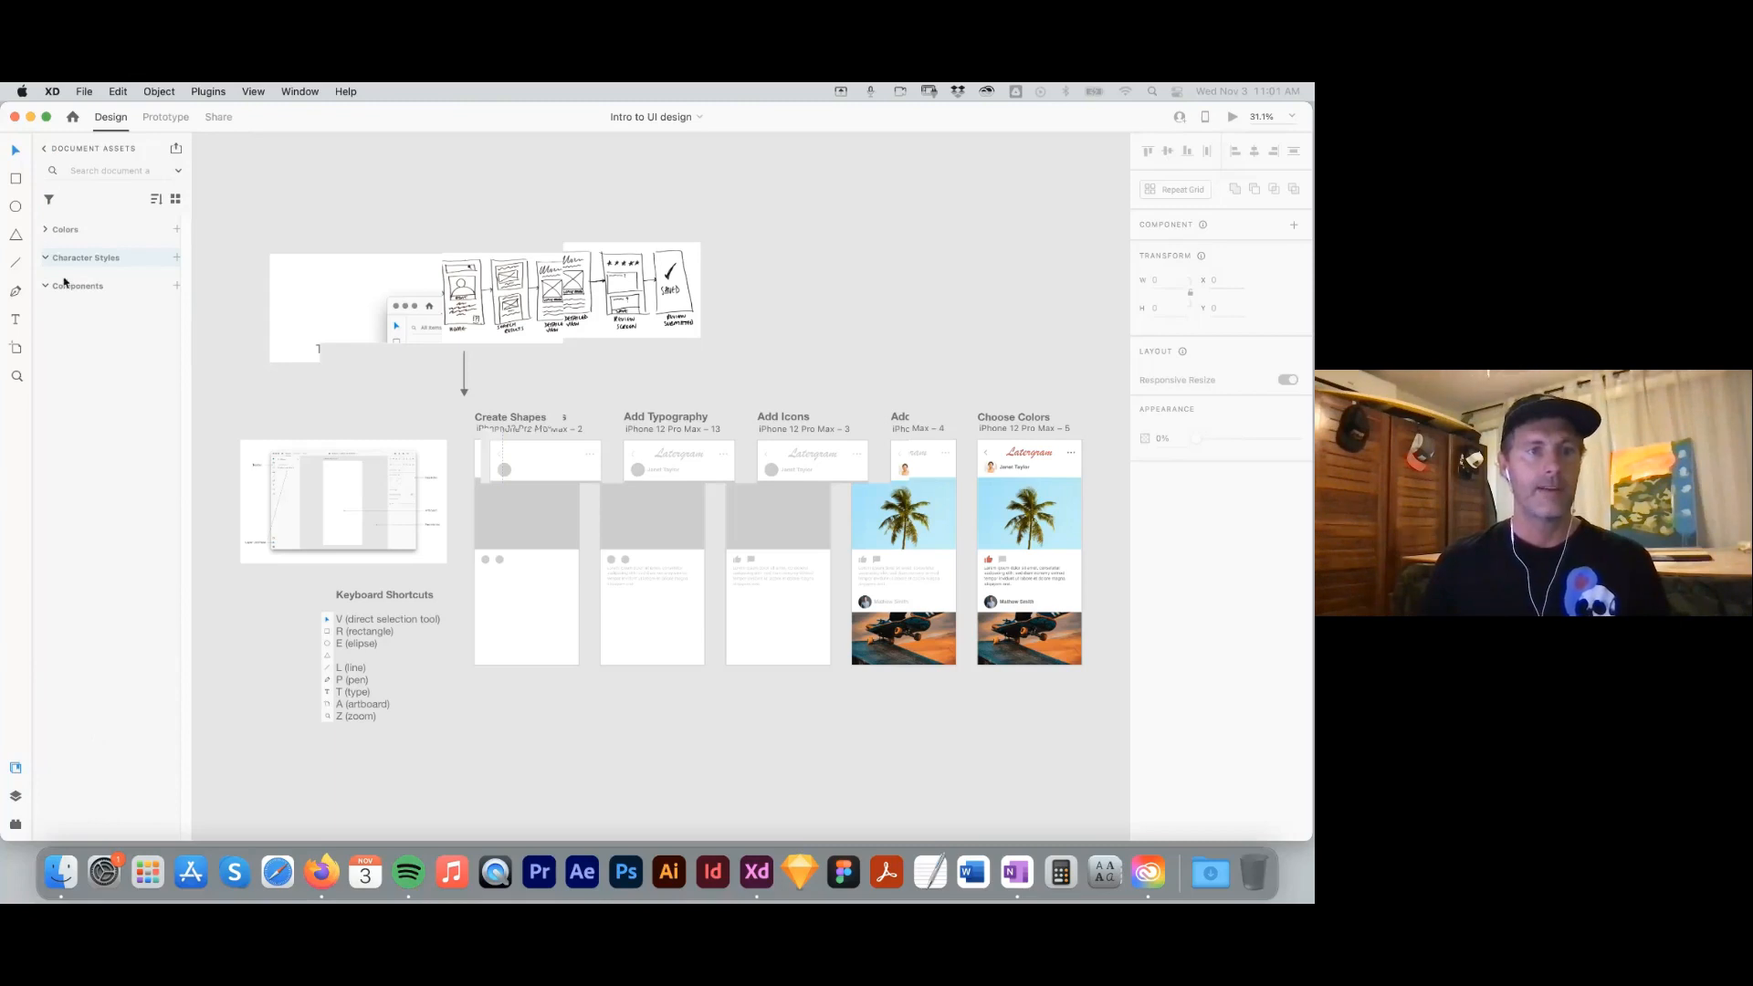
{"action": "left_click", "coordinate": [45, 230]}
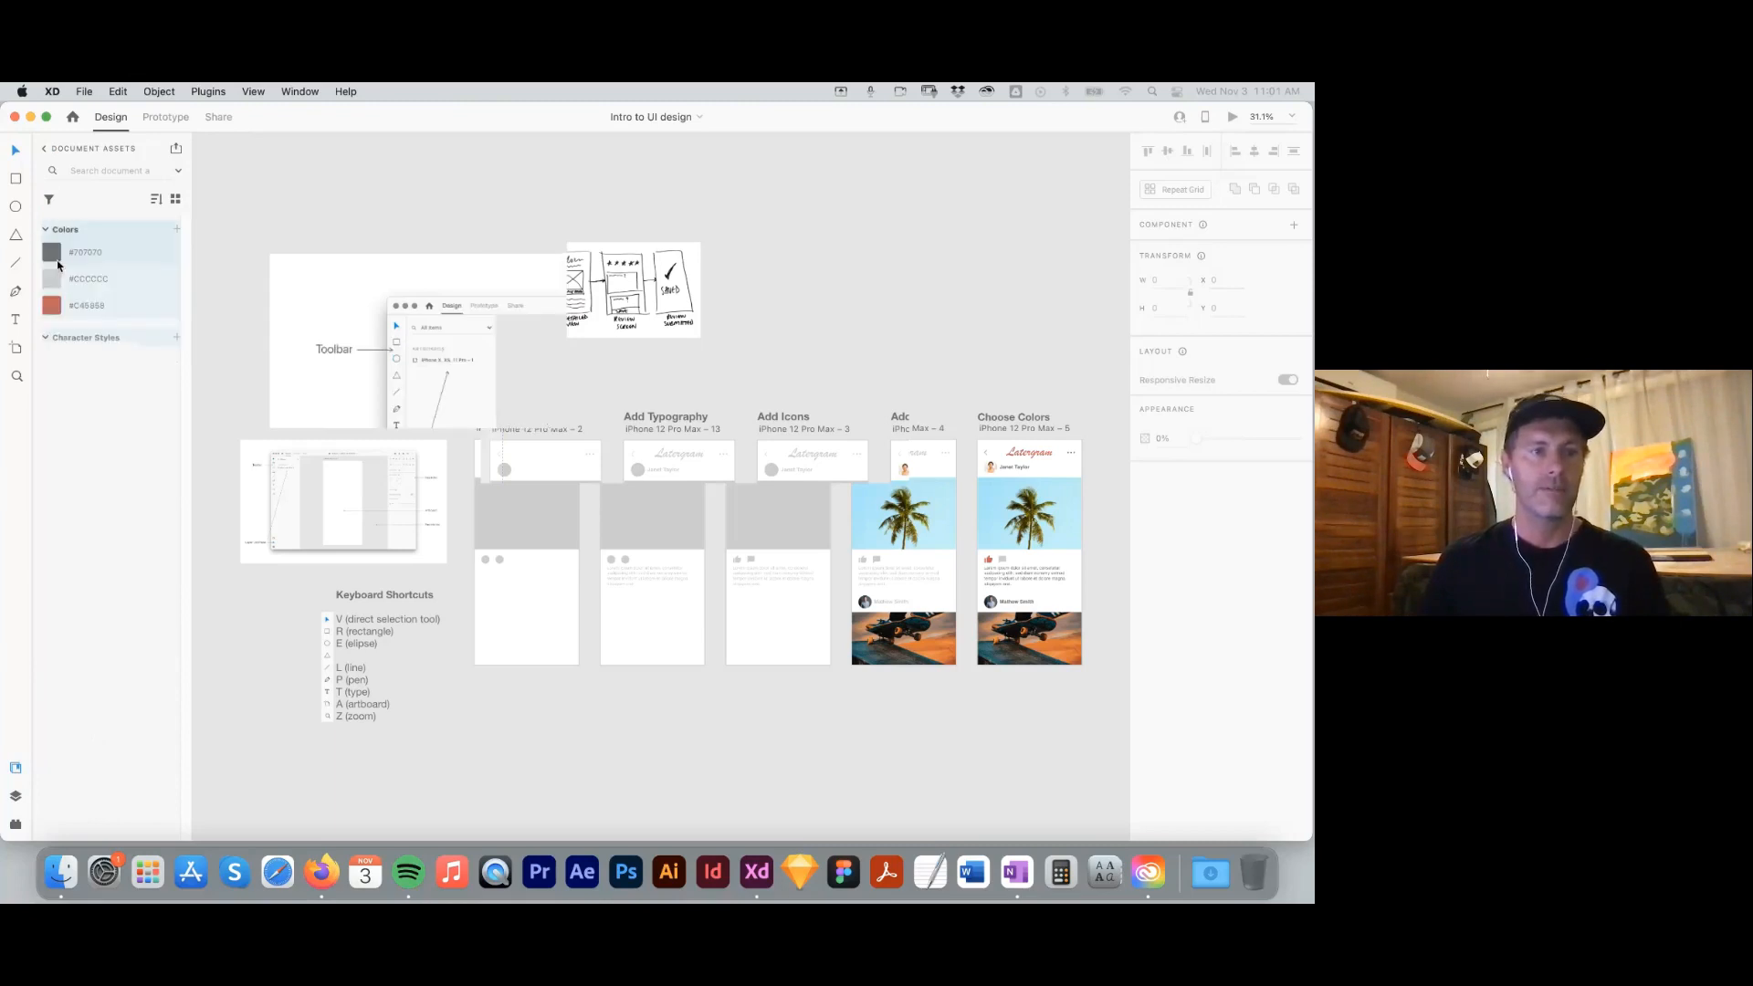
{"action": "left_click", "coordinate": [19, 827]}
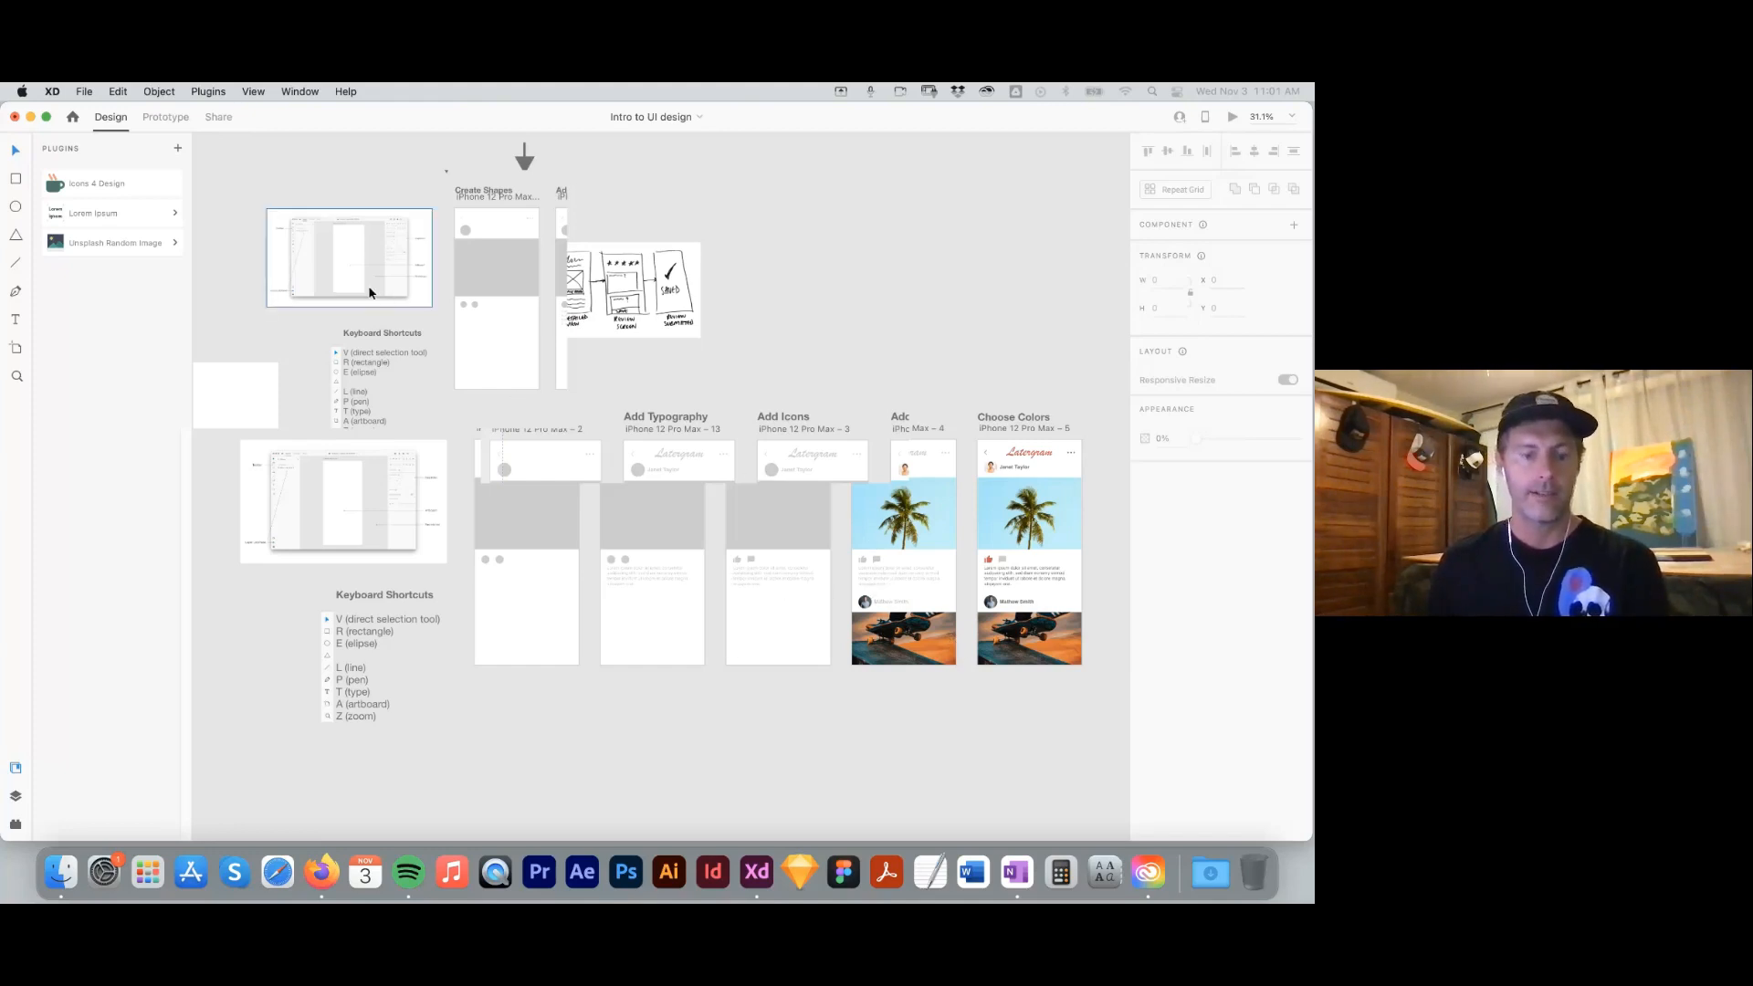
Zoom in on the upper-left wireframe image, then pan toward the Keyboard Shortcuts list.
{"action": "key", "text": "super+space"}
{"action": "left_click_drag", "start_coordinate": [256, 197], "coordinate": [462, 337]}
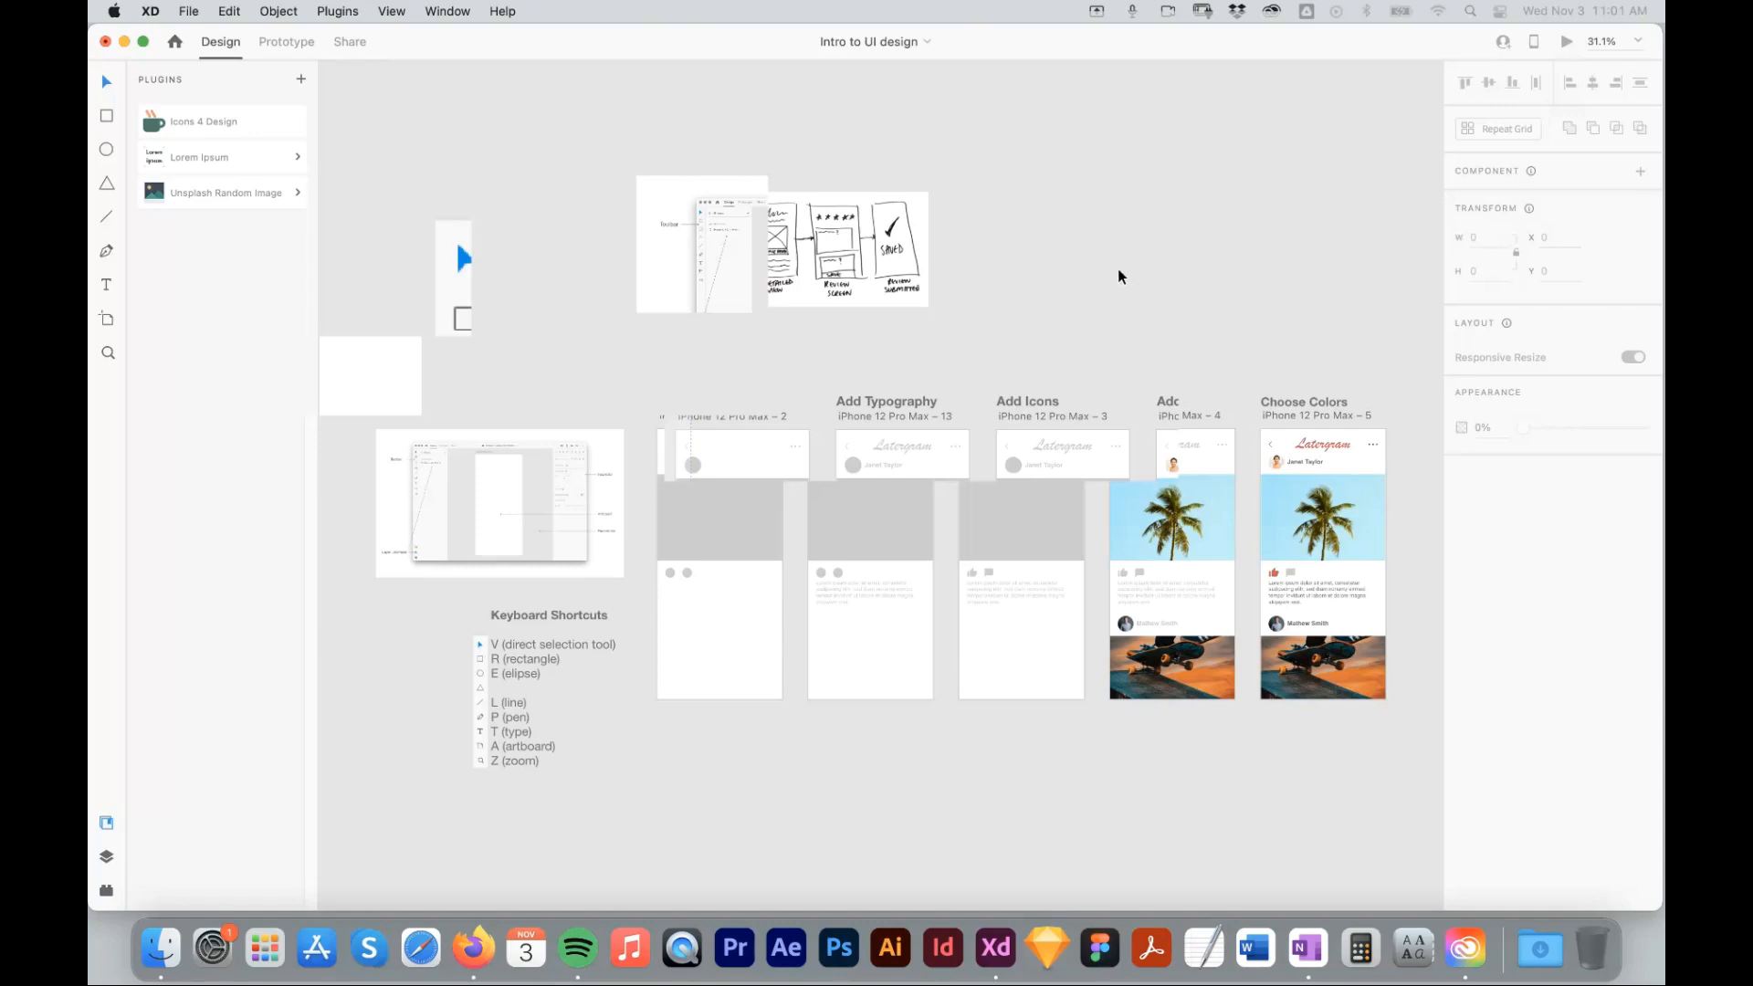
{"action": "key", "text": "space"}
{"action": "left_click_drag", "start_coordinate": [1240, 266], "coordinate": [1074, 523]}
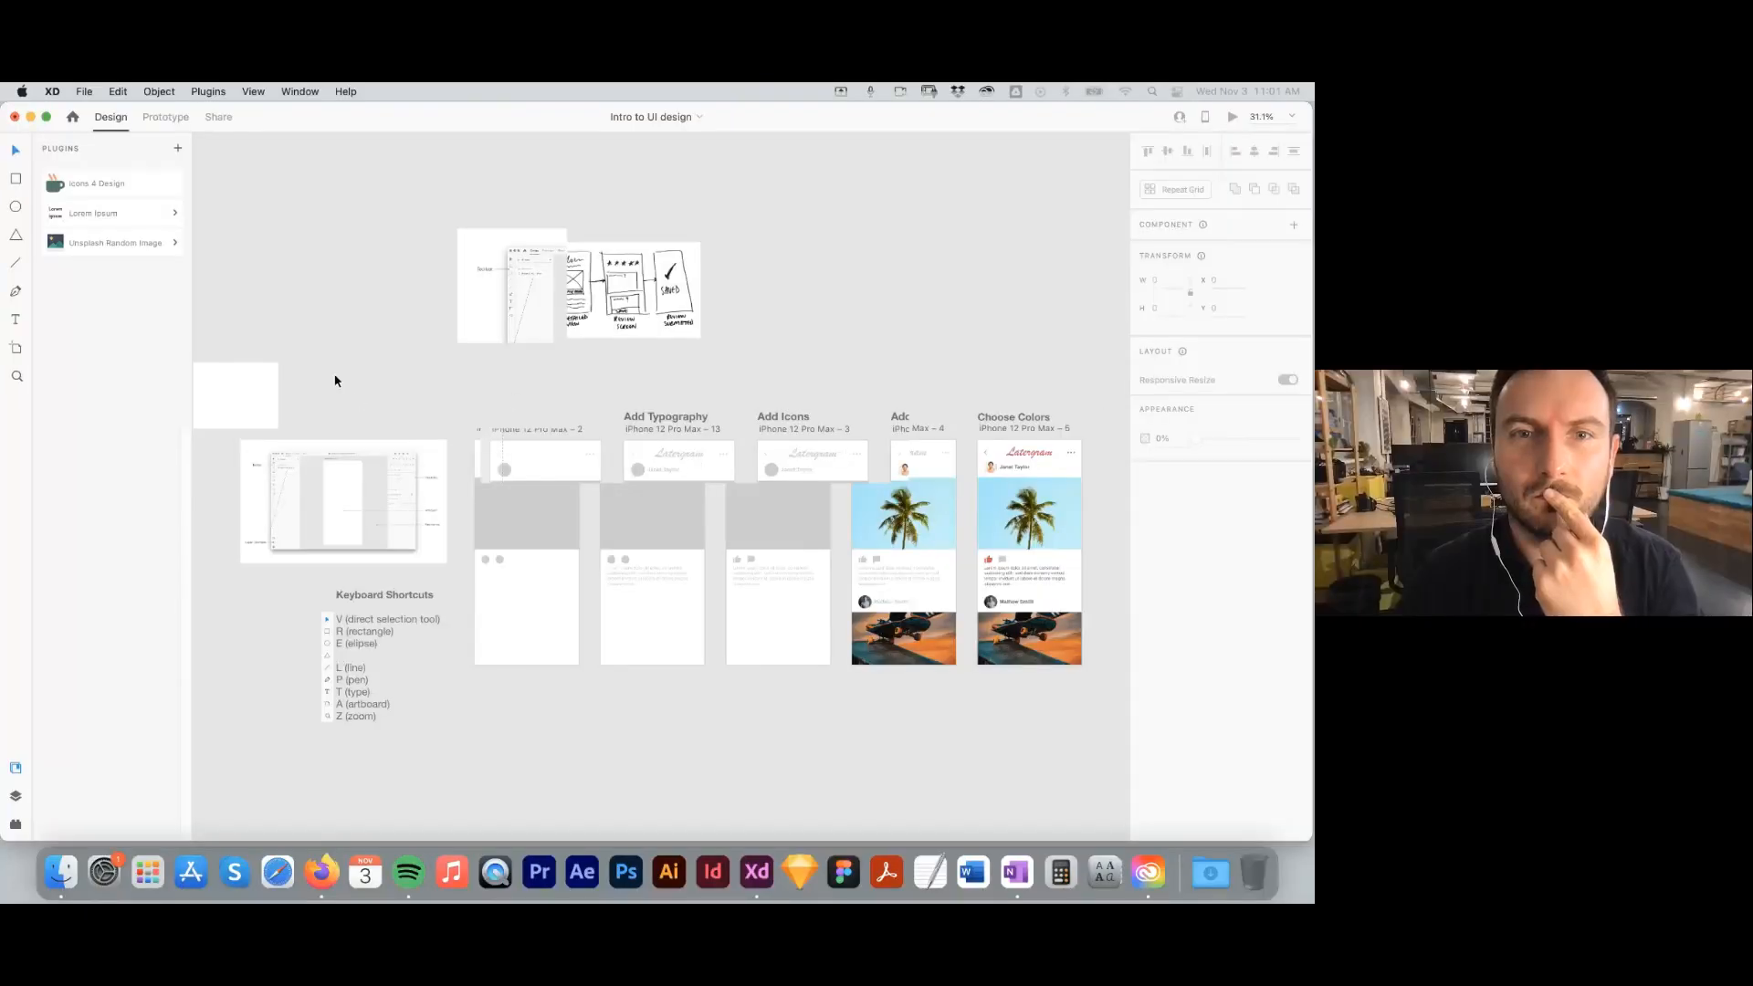
Try the Rectangle tool, return to Select, and select the Keyboard Shortcuts group, scrolling it into view.
{"action": "left_click", "coordinate": [16, 179]}
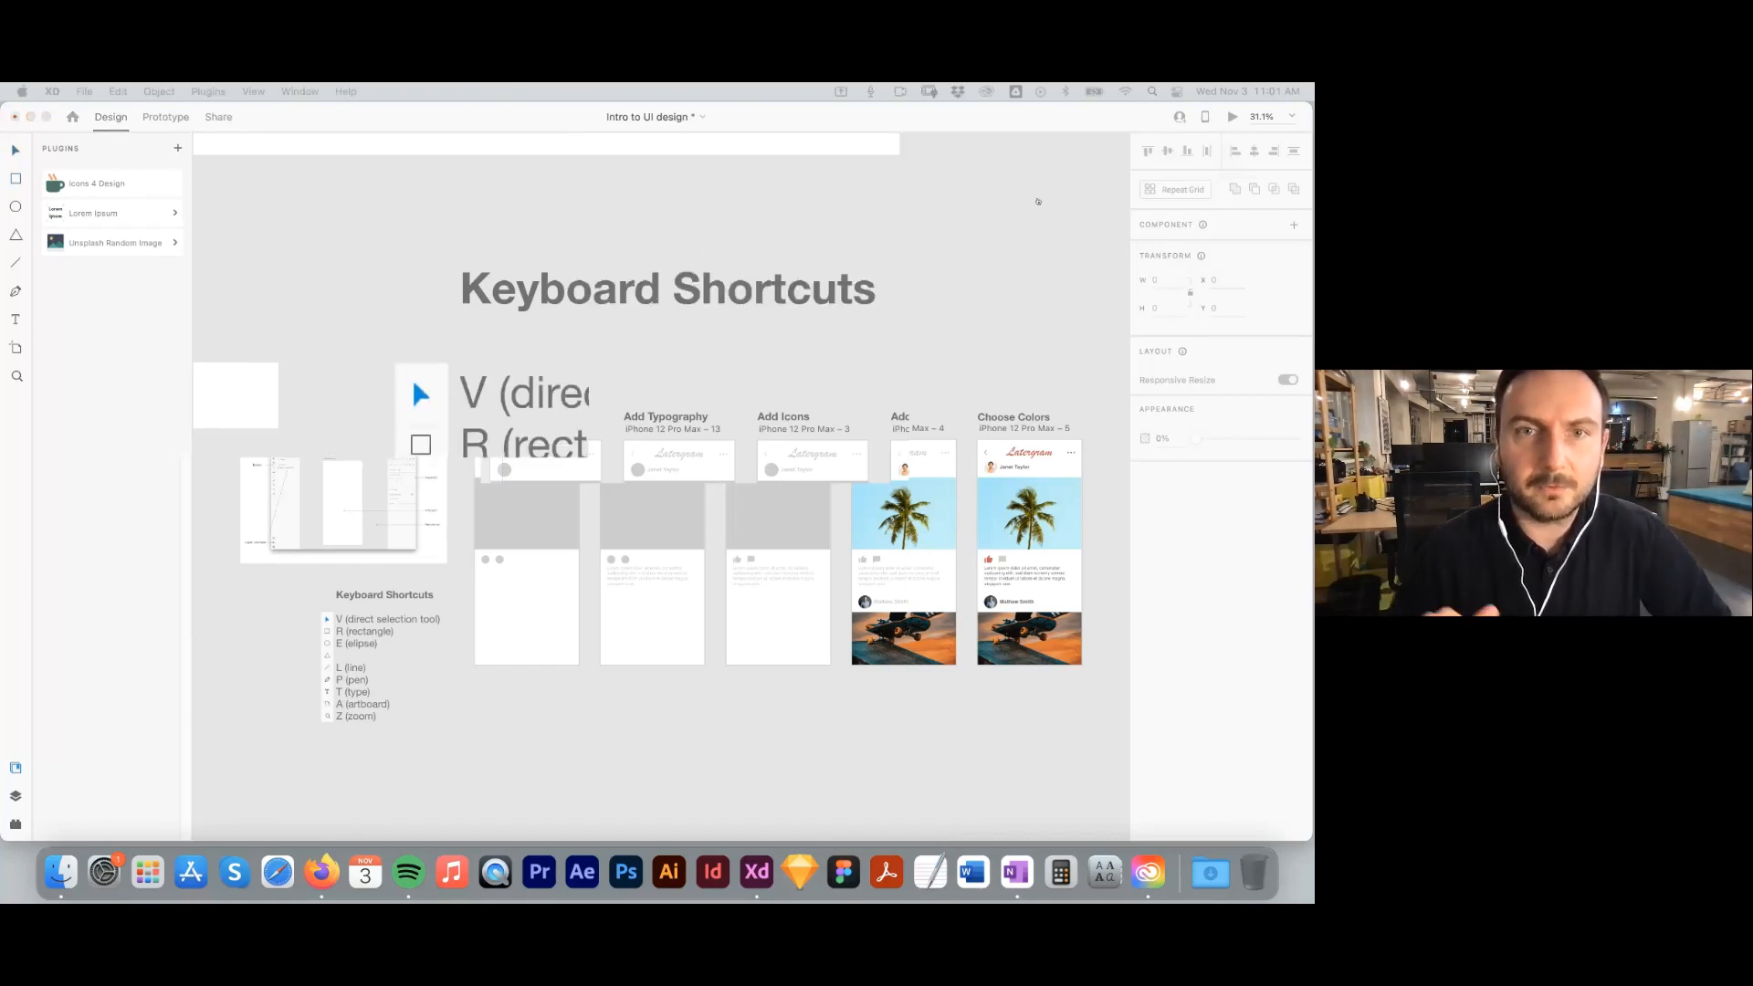
{"action": "key", "text": "r"}
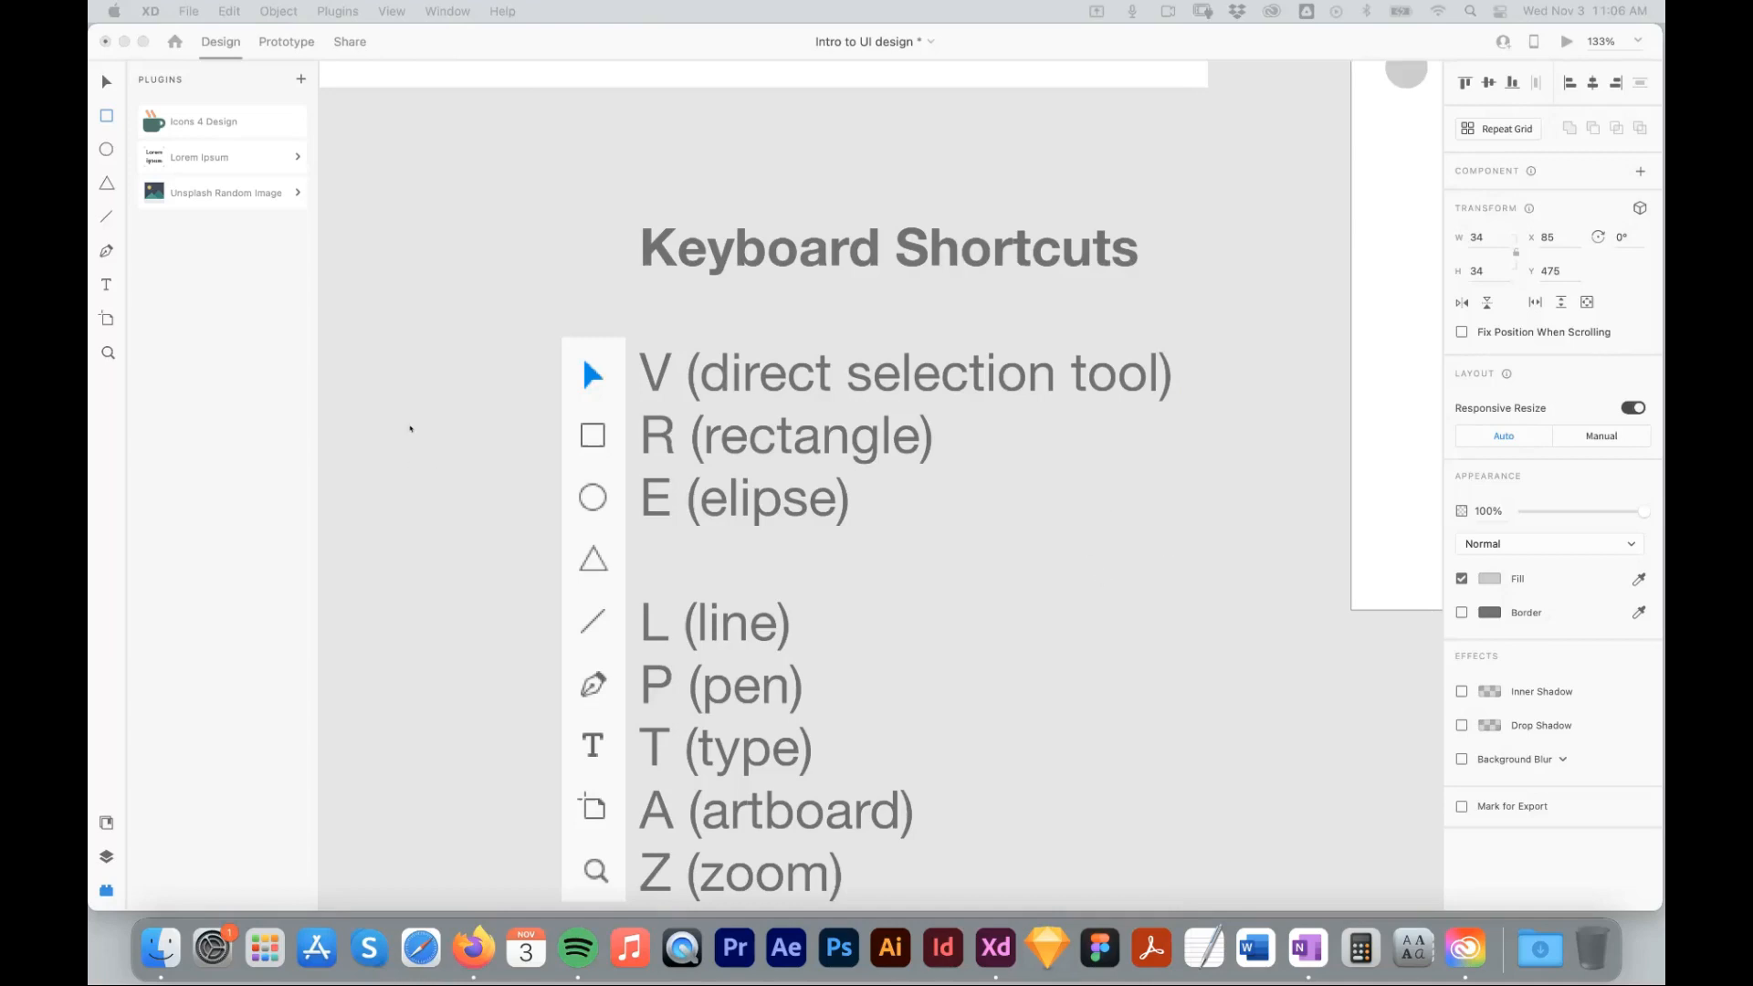
{"action": "left_click", "coordinate": [535, 263]}
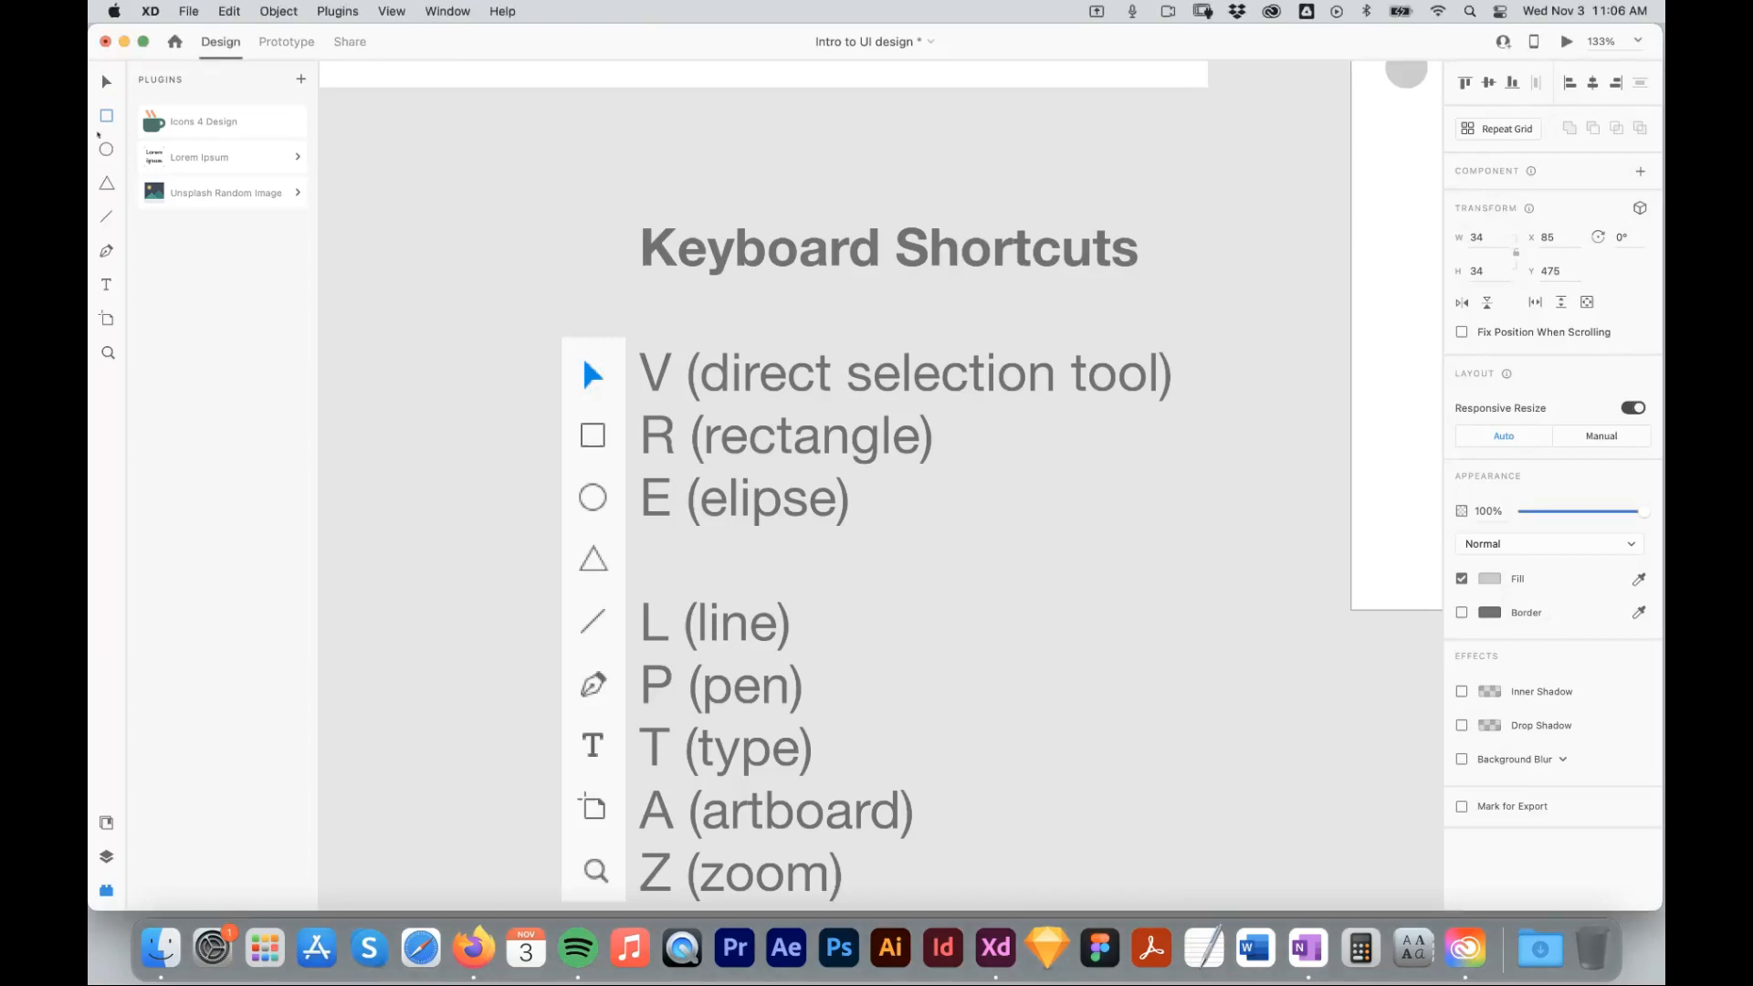
{"action": "left_click", "coordinate": [105, 113]}
{"action": "key", "text": "v"}
{"action": "left_click", "coordinate": [675, 466]}
{"action": "scroll", "coordinate": [836, 394], "scroll_direction": "left", "scroll_amount": 5}
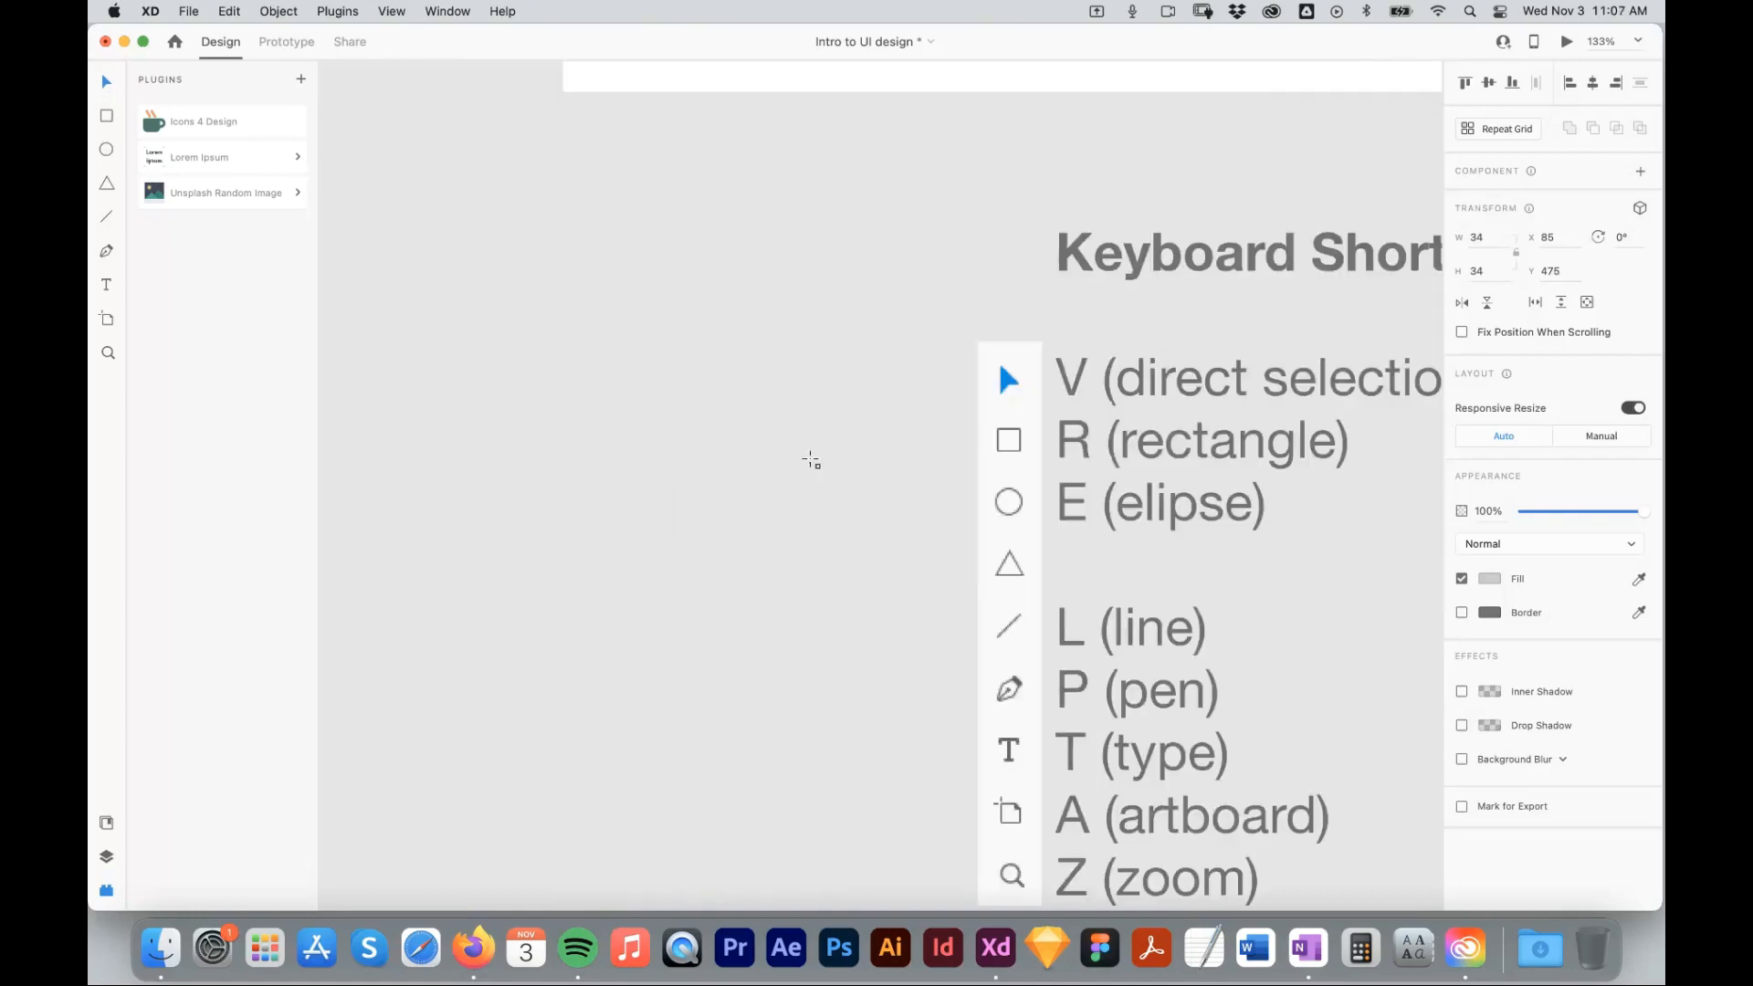
{"action": "mouse_move", "coordinate": [405, 268]}
{"action": "left_mouse_down"}
{"action": "mouse_move", "coordinate": [520, 403]}
{"action": "mouse_move", "coordinate": [673, 520]}
{"action": "mouse_move", "coordinate": [482, 375]}
{"action": "mouse_move", "coordinate": [556, 403]}
{"action": "mouse_move", "coordinate": [712, 365]}
{"action": "mouse_move", "coordinate": [743, 618]}
{"action": "mouse_move", "coordinate": [542, 386]}
{"action": "mouse_move", "coordinate": [833, 513]}
{"action": "mouse_move", "coordinate": [567, 584]}
{"action": "mouse_move", "coordinate": [862, 444]}
{"action": "mouse_move", "coordinate": [728, 520]}
{"action": "mouse_move", "coordinate": [807, 486]}
{"action": "mouse_move", "coordinate": [833, 498]}
{"action": "left_mouse_up"}
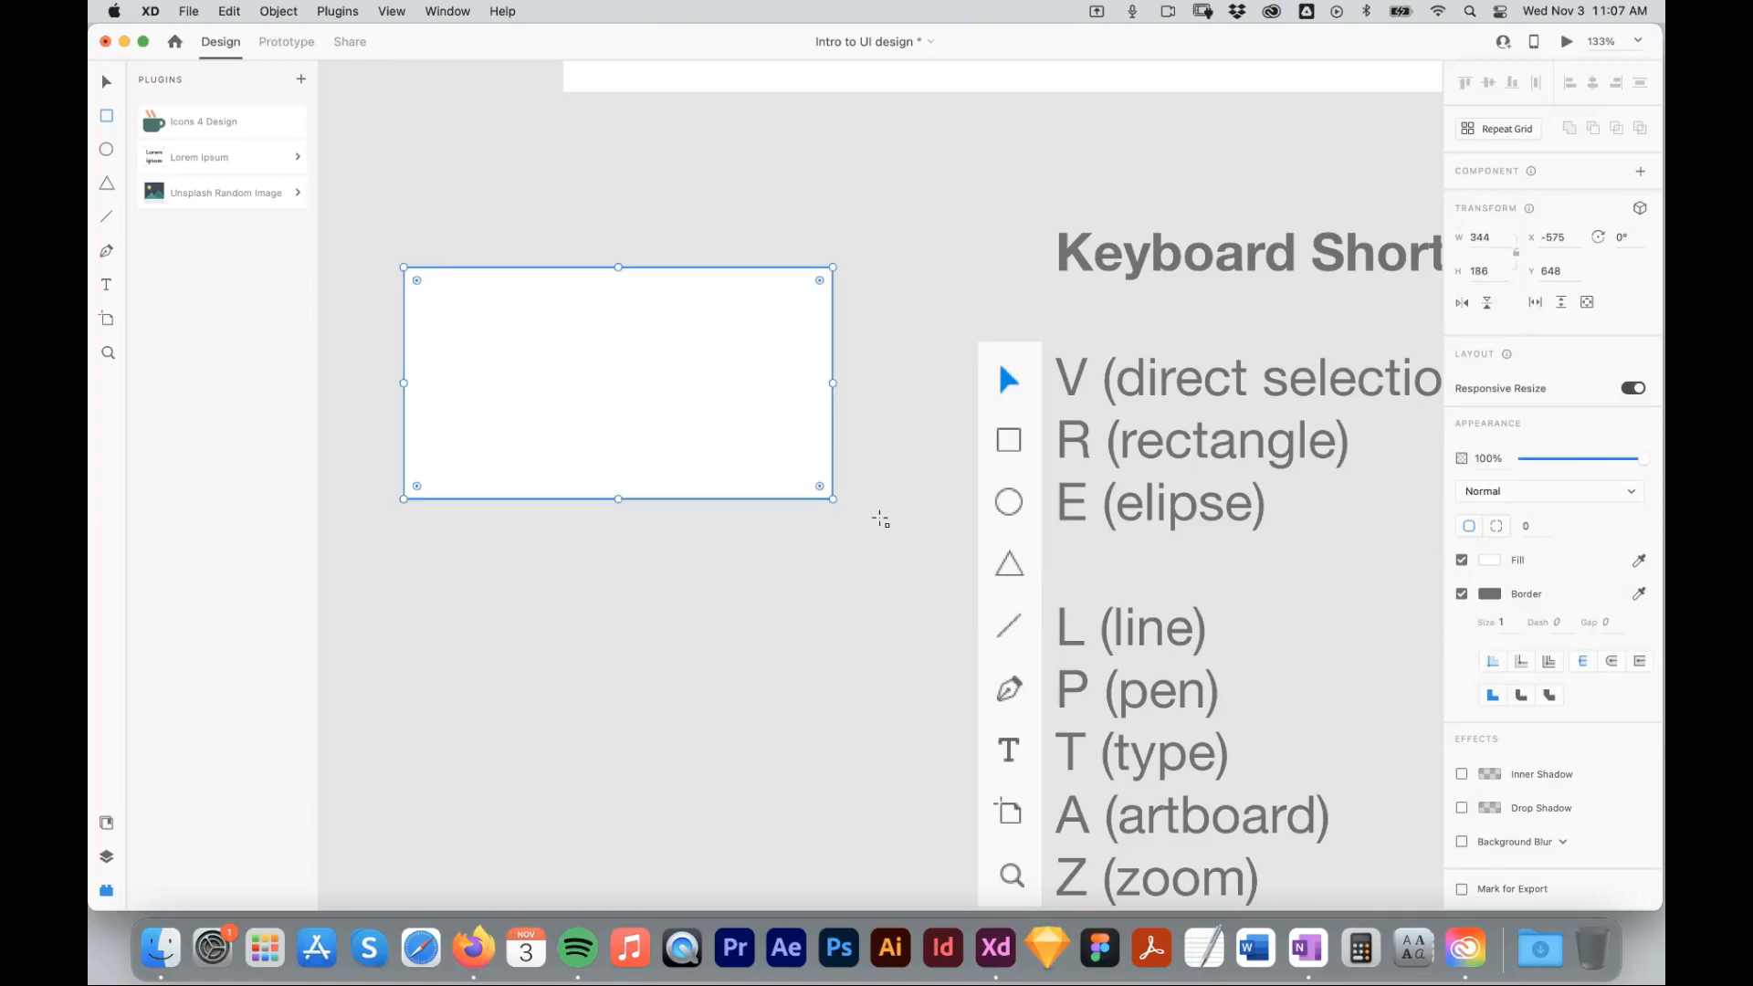
{"action": "key", "text": "super+z"}
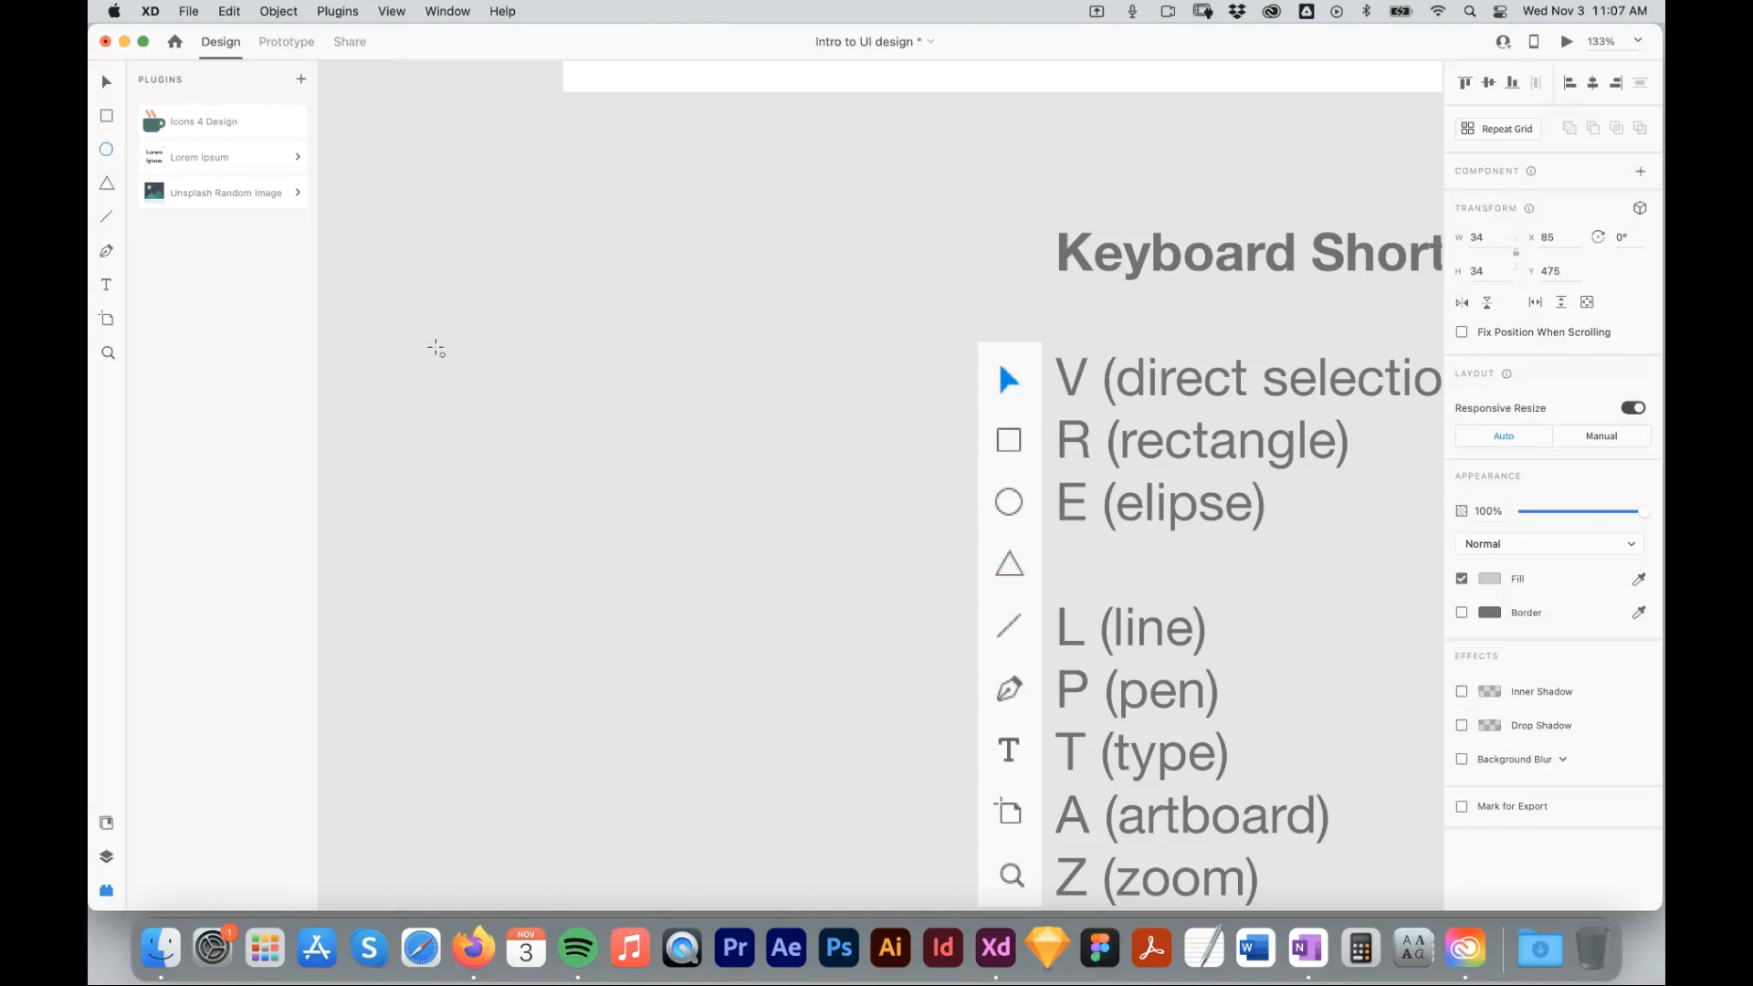
{"action": "left_click_drag", "start_coordinate": [464, 314], "coordinate": [837, 596]}
{"action": "key", "text": "super+z"}
{"action": "left_click", "coordinate": [105, 185]}
{"action": "mouse_move", "coordinate": [512, 265]}
{"action": "left_mouse_down"}
{"action": "mouse_move", "coordinate": [688, 532]}
{"action": "mouse_move", "coordinate": [724, 465]}
{"action": "mouse_move", "coordinate": [611, 572]}
{"action": "mouse_move", "coordinate": [728, 581]}
{"action": "mouse_move", "coordinate": [575, 560]}
{"action": "mouse_move", "coordinate": [759, 560]}
{"action": "mouse_move", "coordinate": [750, 523]}
{"action": "mouse_move", "coordinate": [832, 584]}
{"action": "left_mouse_up"}
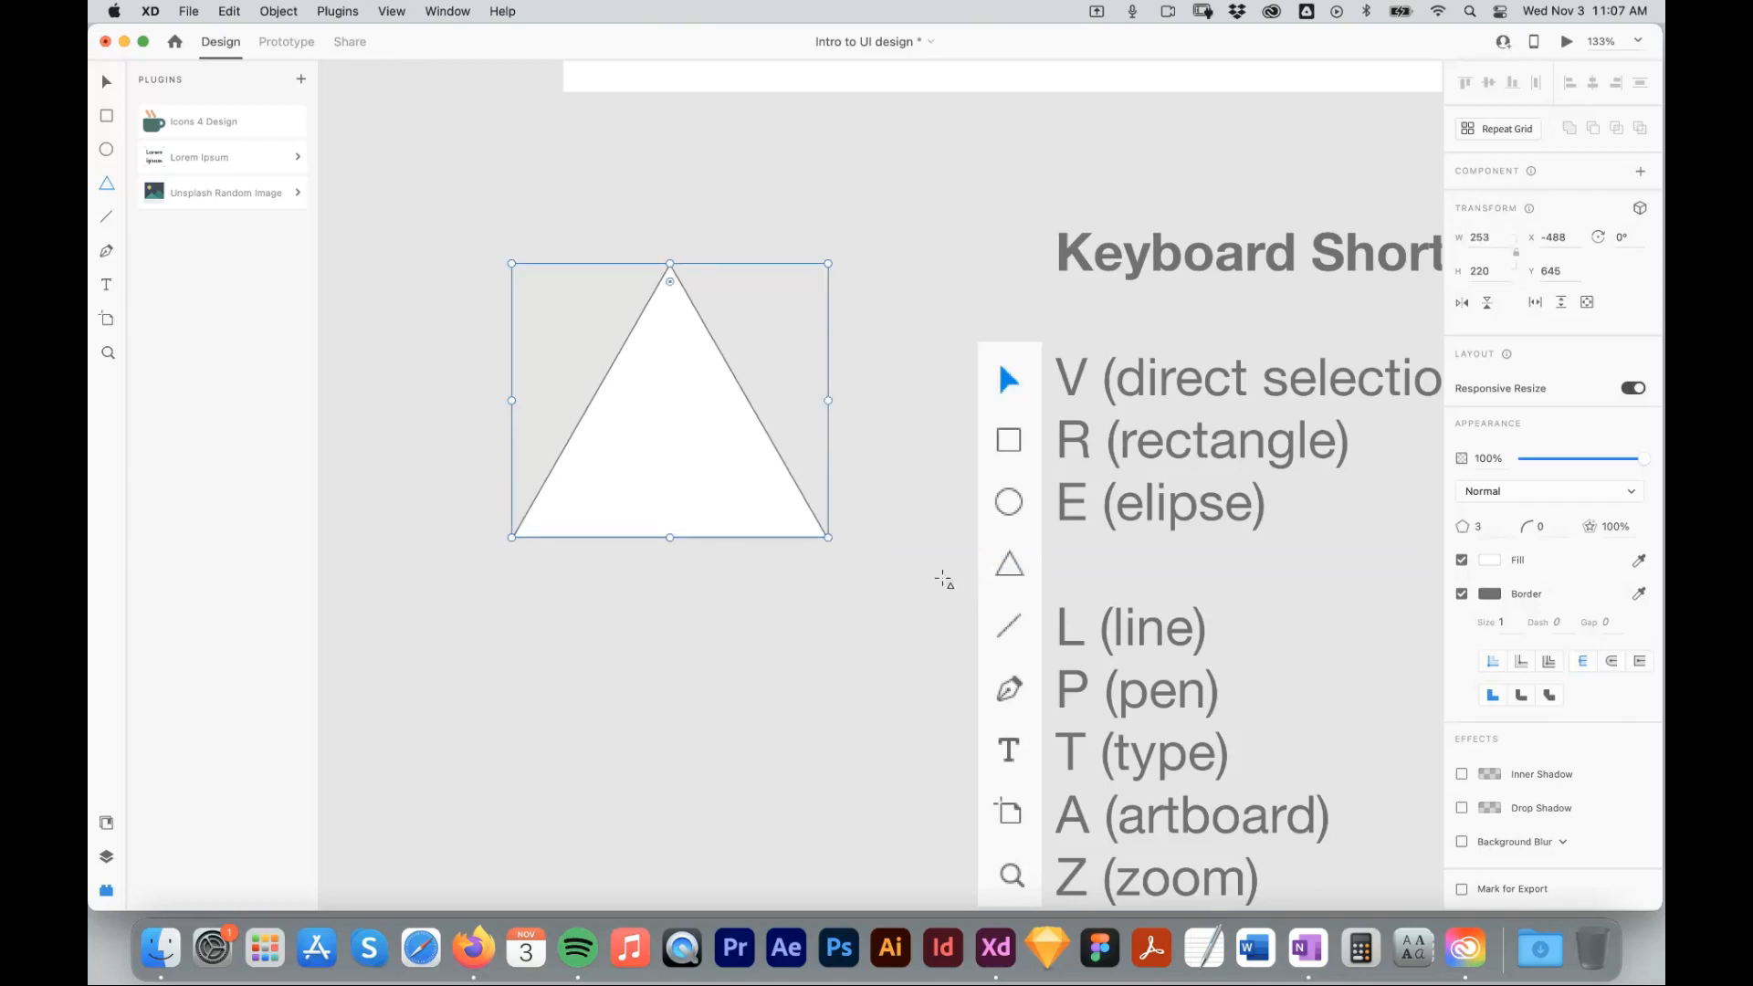
{"action": "key", "text": "super+z"}
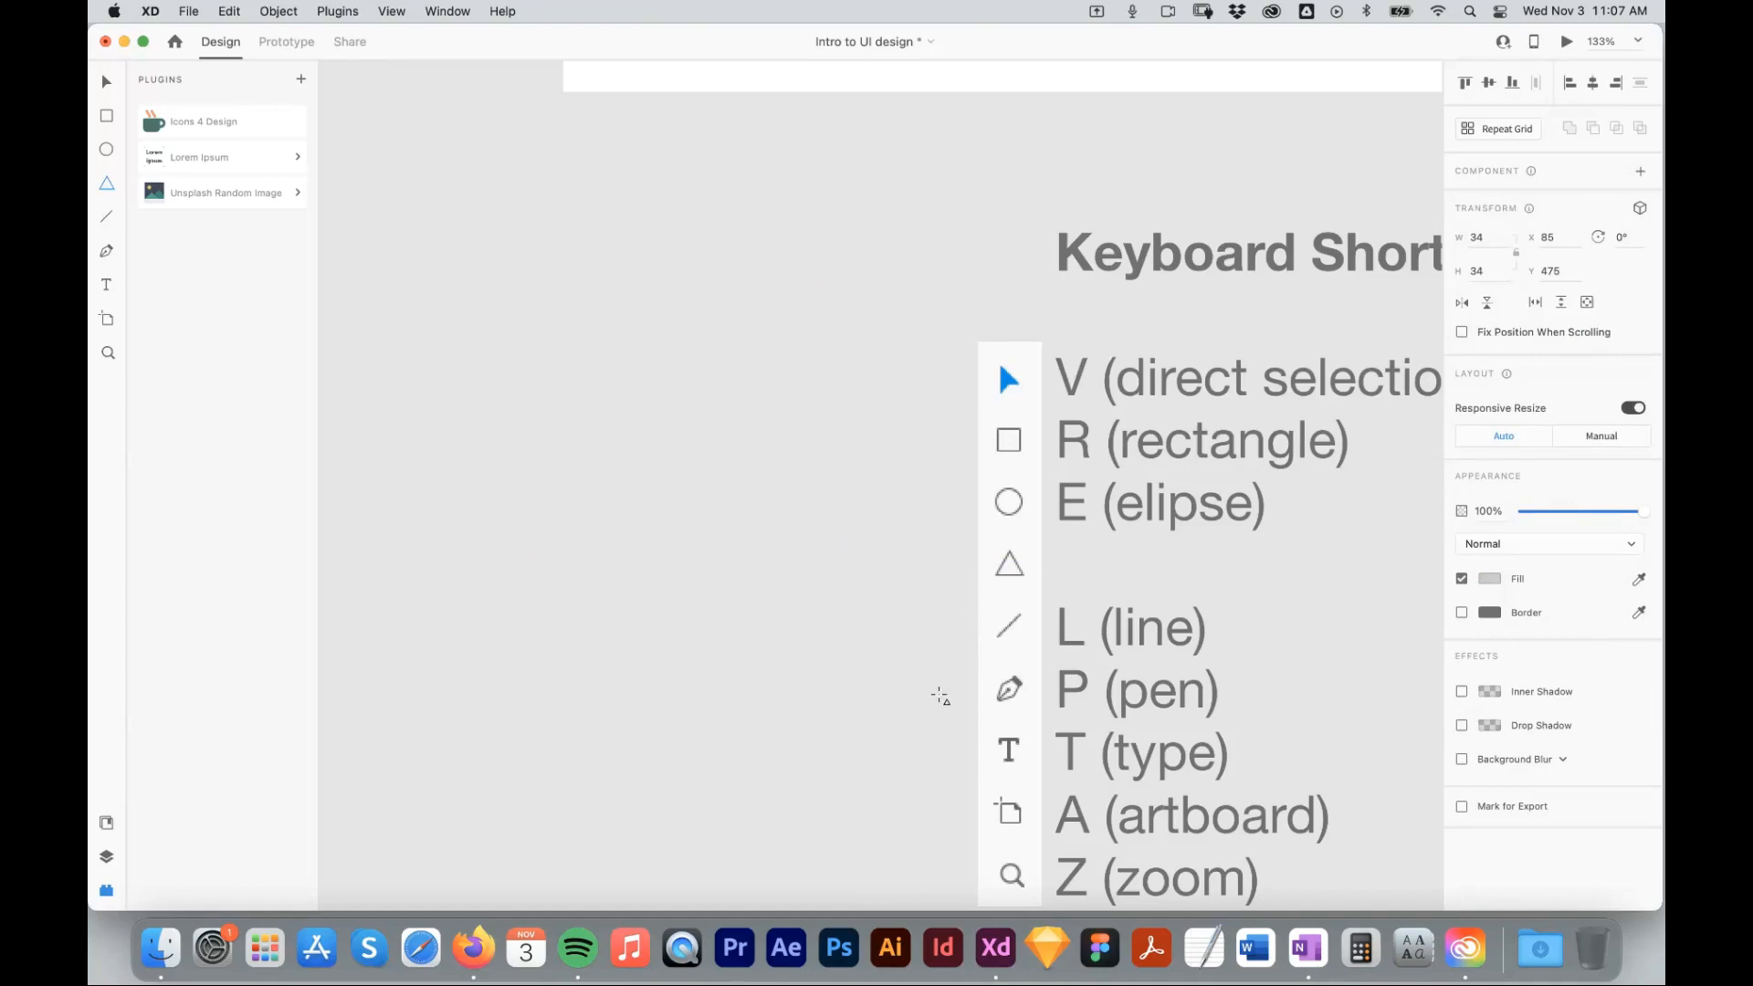
{"action": "scroll", "coordinate": [712, 511], "scroll_direction": "down", "scroll_amount": 2}
{"action": "scroll", "coordinate": [712, 511], "scroll_direction": "right", "scroll_amount": 1}
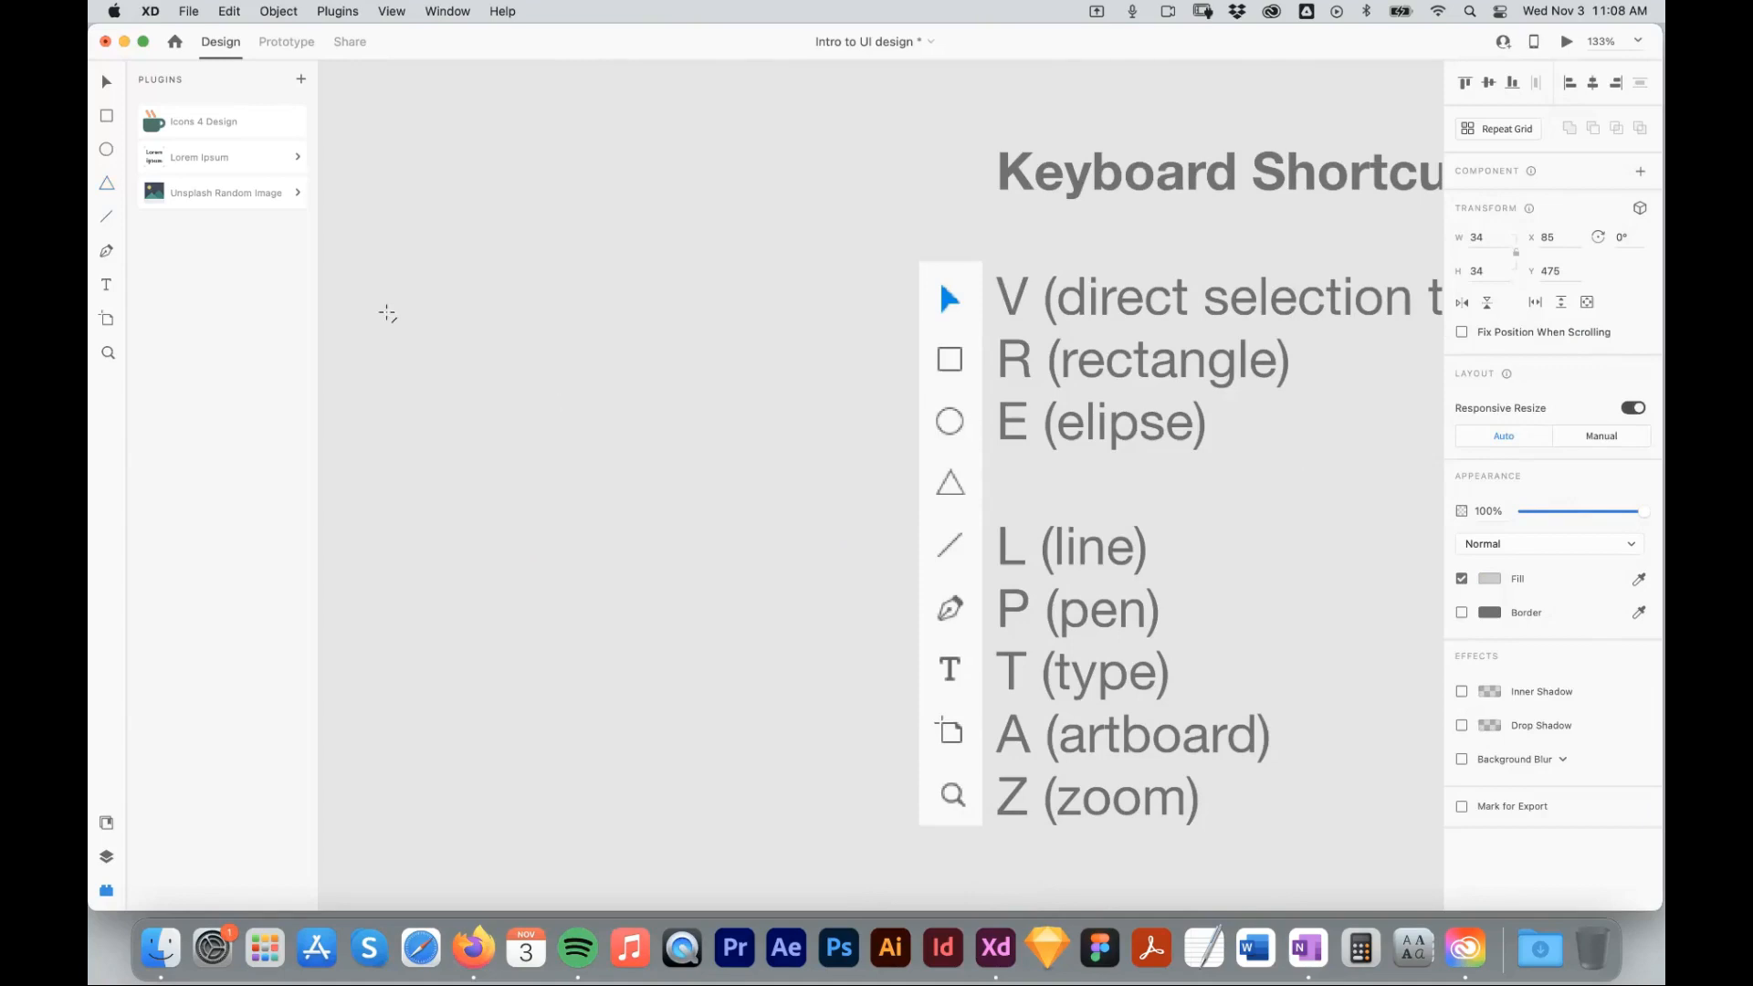
Draw a diagonal line and a 401-wide horizontal line with the Line tool, then delete both.
{"action": "mouse_move", "coordinate": [375, 312]}
{"action": "left_mouse_down"}
{"action": "mouse_move", "coordinate": [810, 352]}
{"action": "mouse_move", "coordinate": [728, 652]}
{"action": "mouse_move", "coordinate": [751, 169]}
{"action": "mouse_move", "coordinate": [706, 629]}
{"action": "mouse_move", "coordinate": [728, 657]}
{"action": "mouse_move", "coordinate": [741, 347]}
{"action": "mouse_move", "coordinate": [910, 340]}
{"action": "mouse_move", "coordinate": [636, 355]}
{"action": "mouse_move", "coordinate": [806, 340]}
{"action": "mouse_move", "coordinate": [708, 589]}
{"action": "mouse_move", "coordinate": [418, 740]}
{"action": "left_mouse_up"}
{"action": "key", "text": "super+z"}
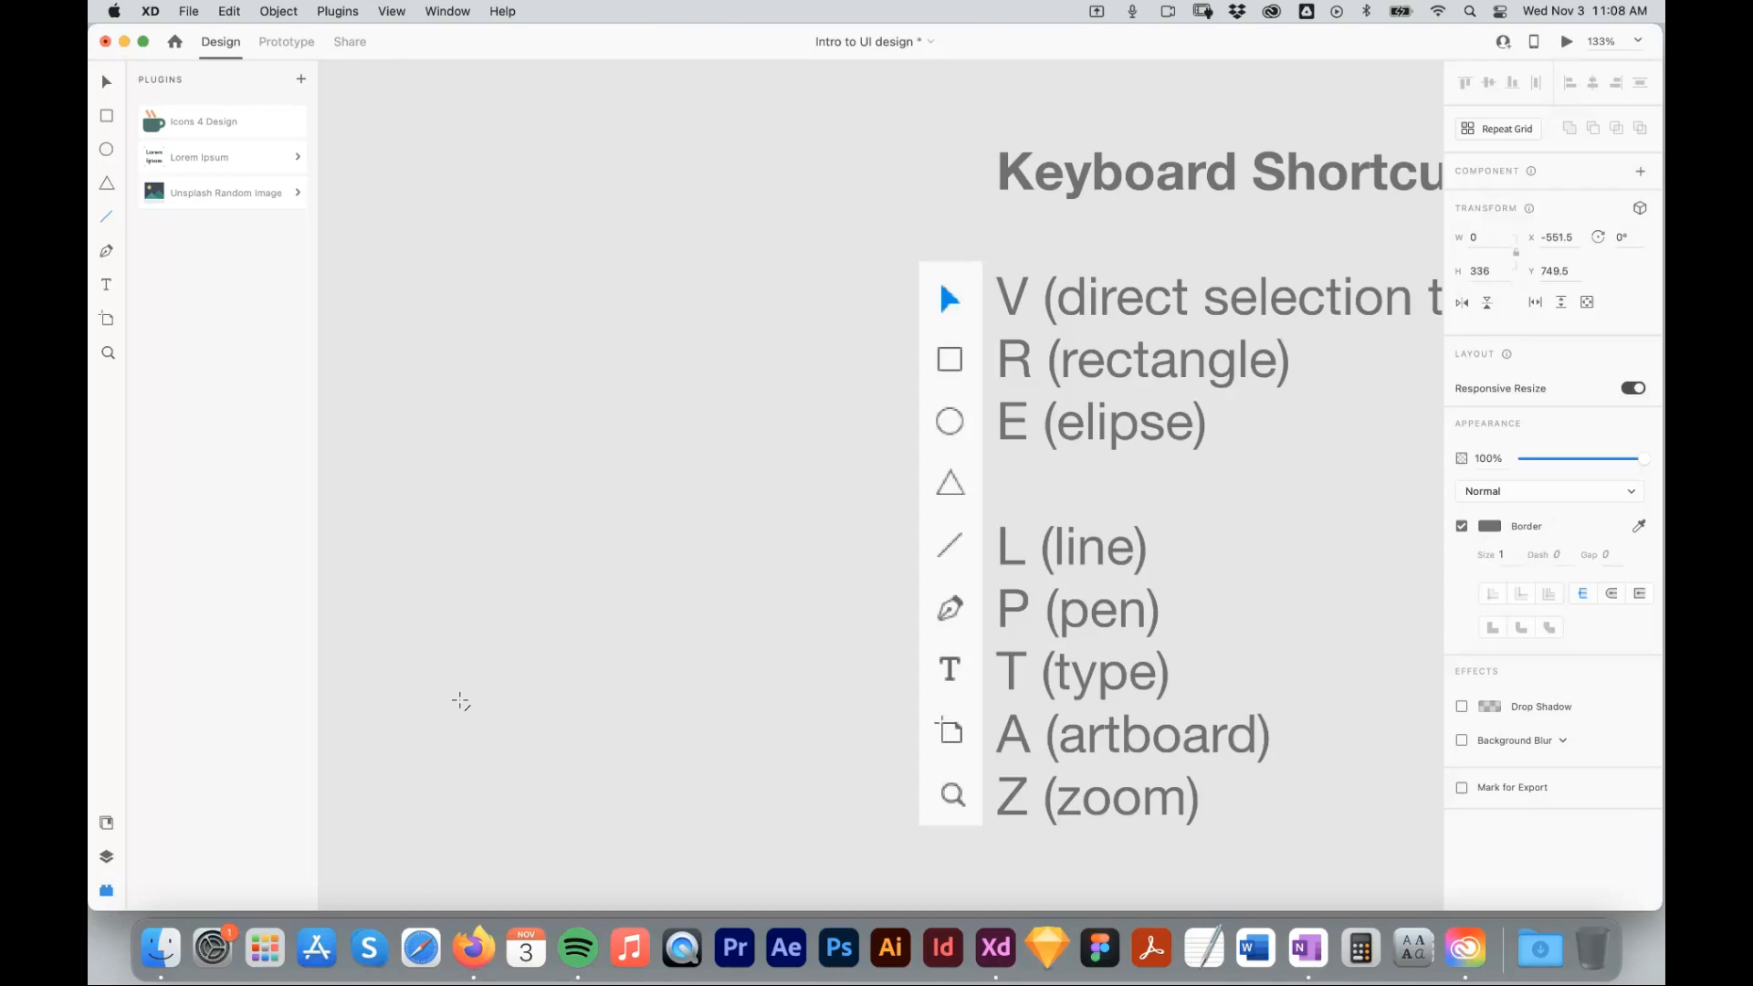
{"action": "left_click_drag", "start_coordinate": [351, 283], "coordinate": [853, 283]}
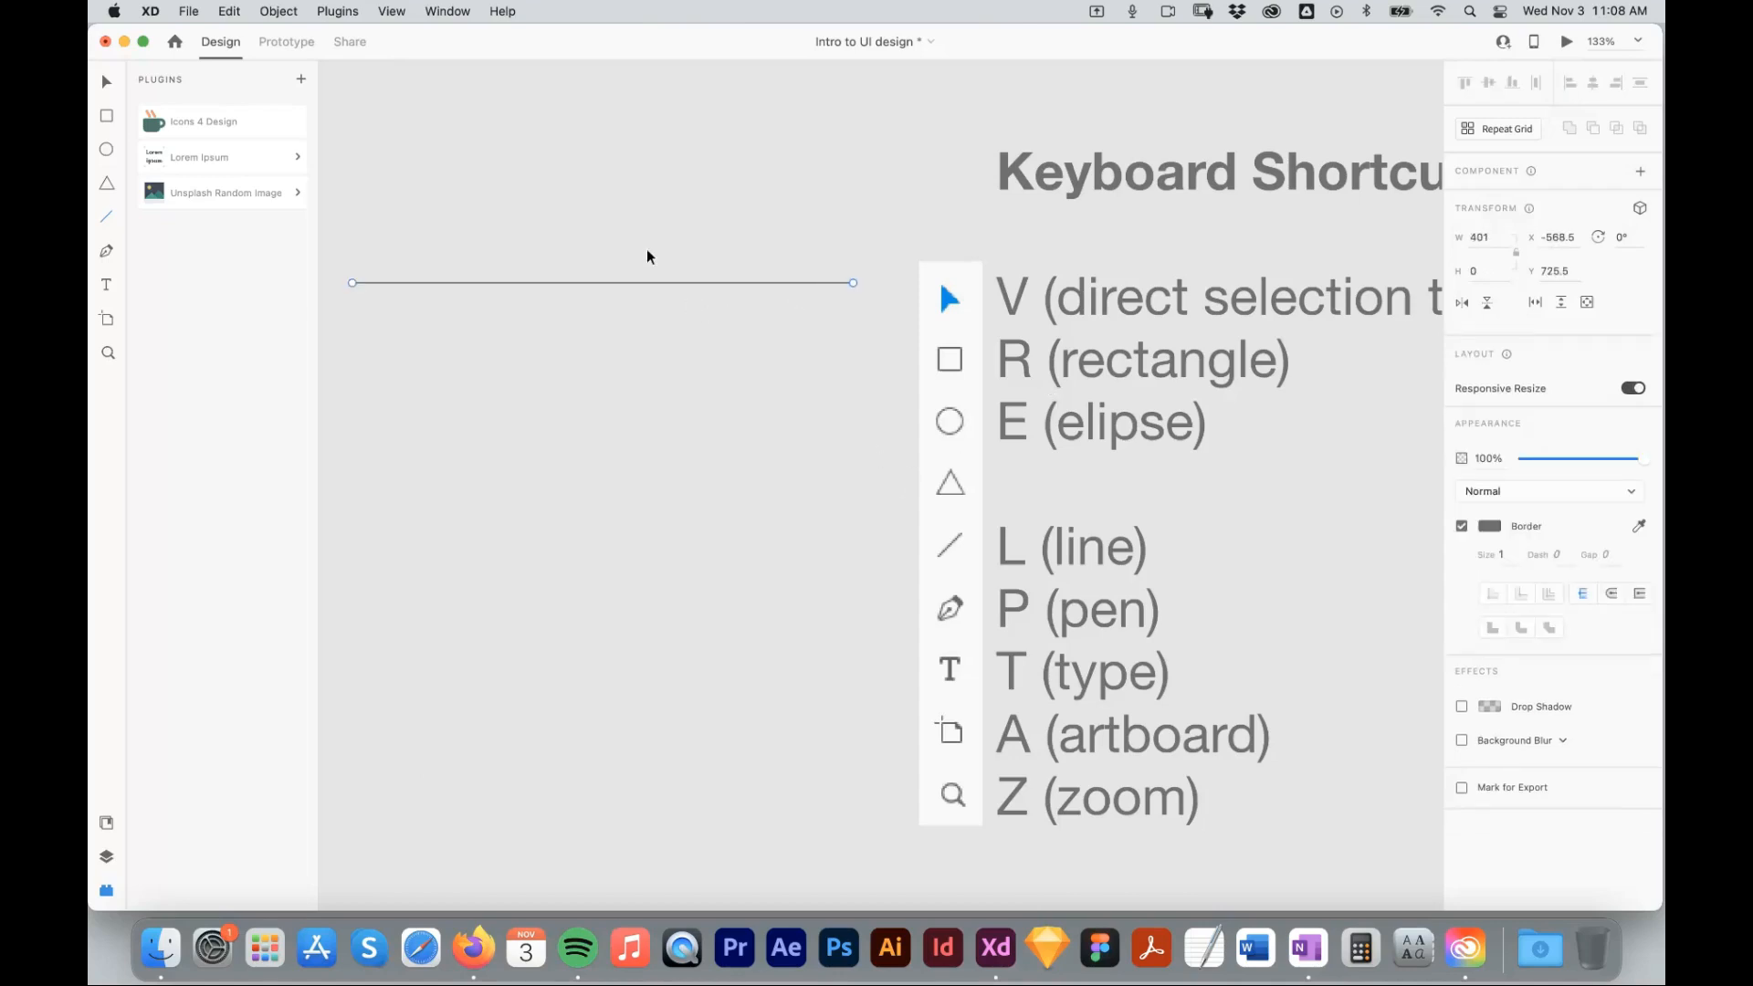
{"action": "key", "text": "v"}
{"action": "key", "text": "Delete"}
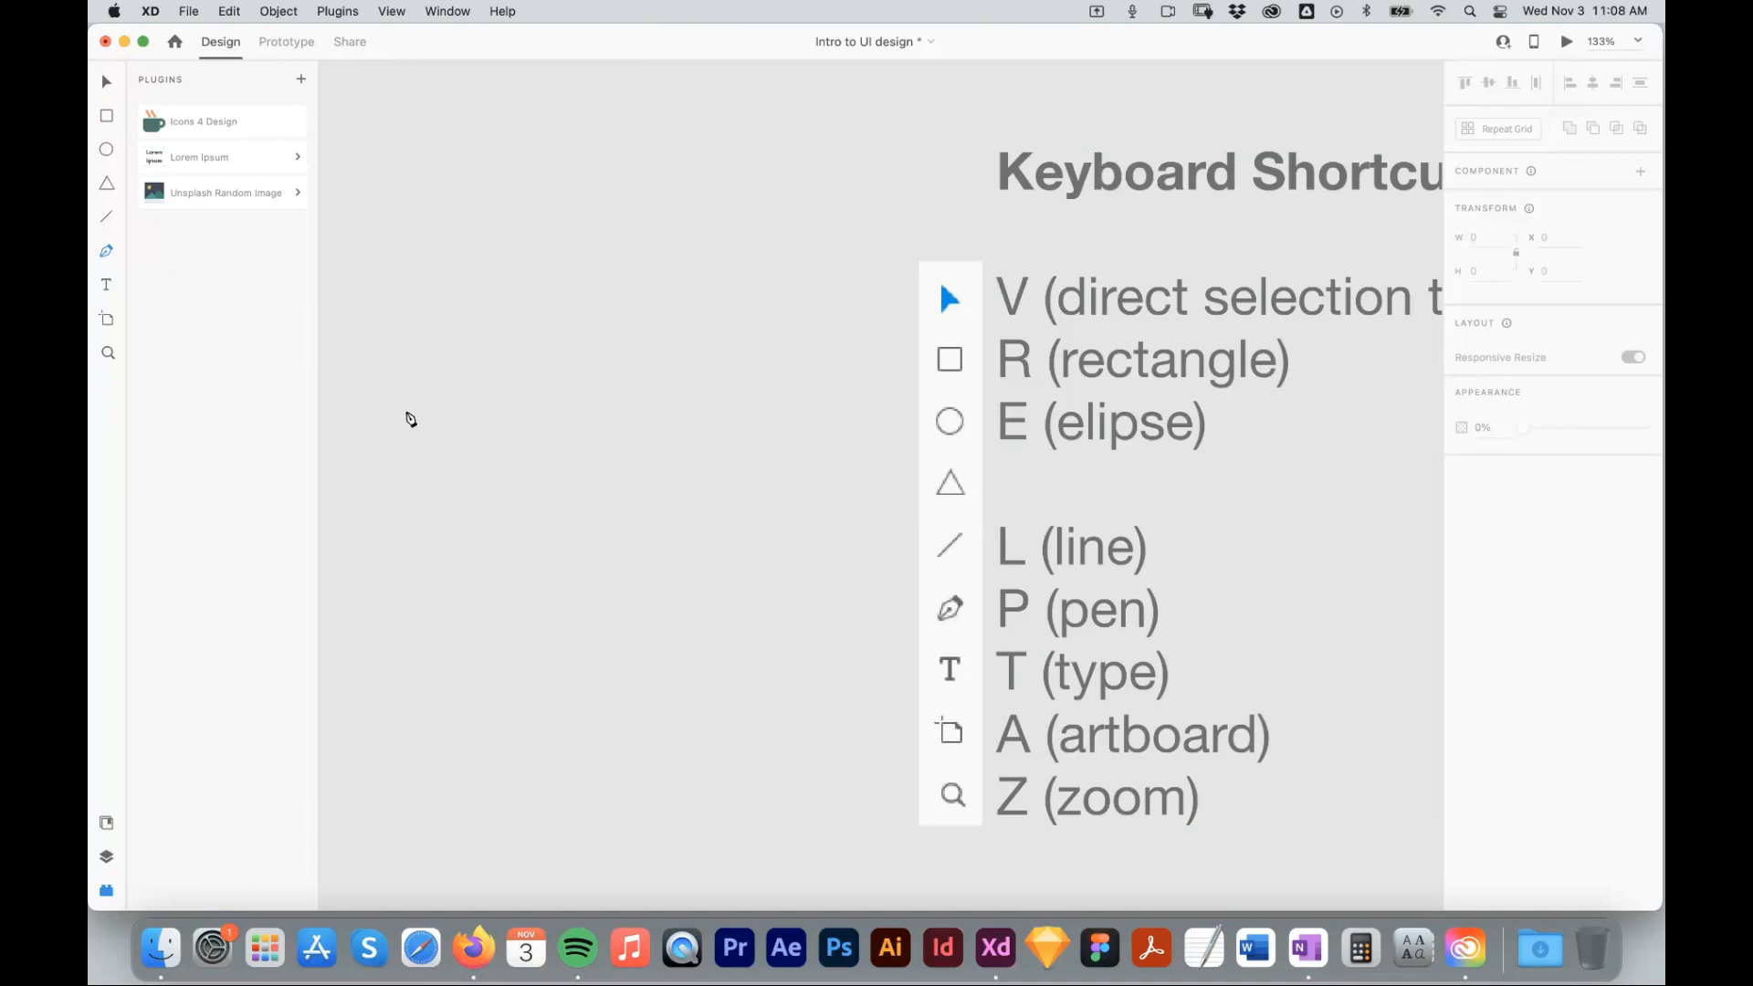
Start a Pen path with a zigzag of straight corner anchors beside the shortcuts list.
{"action": "key", "text": "p"}
{"action": "left_click", "coordinate": [394, 422]}
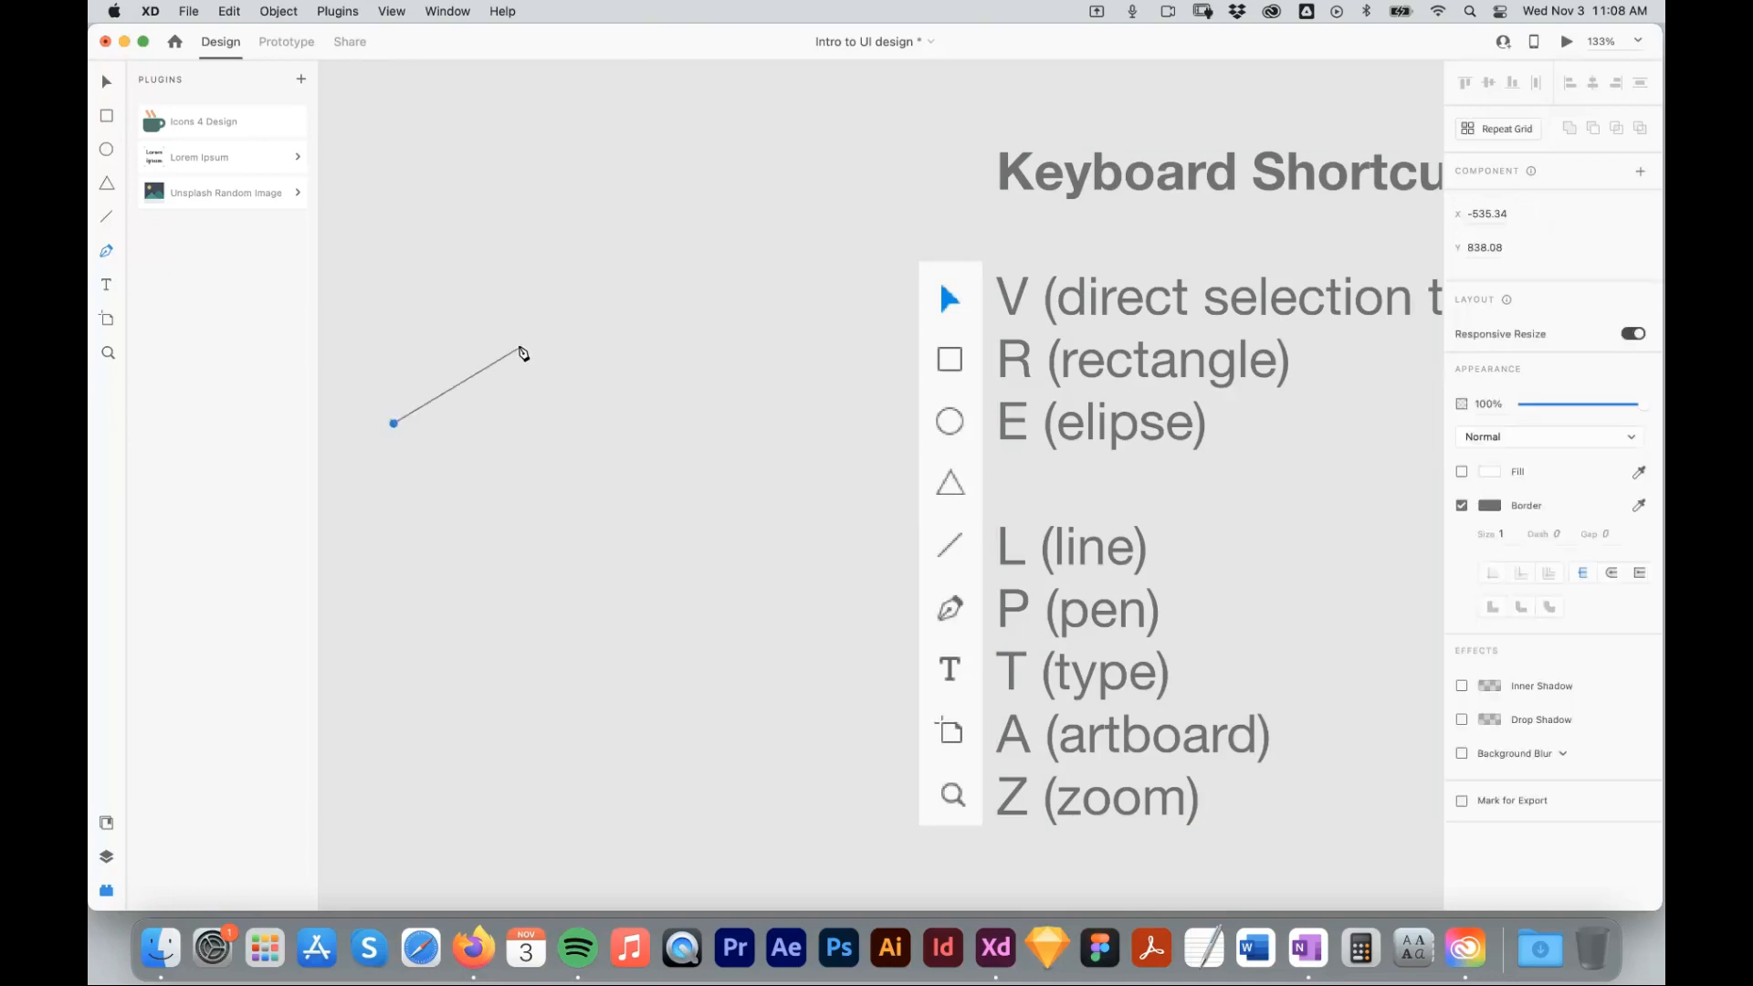
{"action": "left_click", "coordinate": [534, 288]}
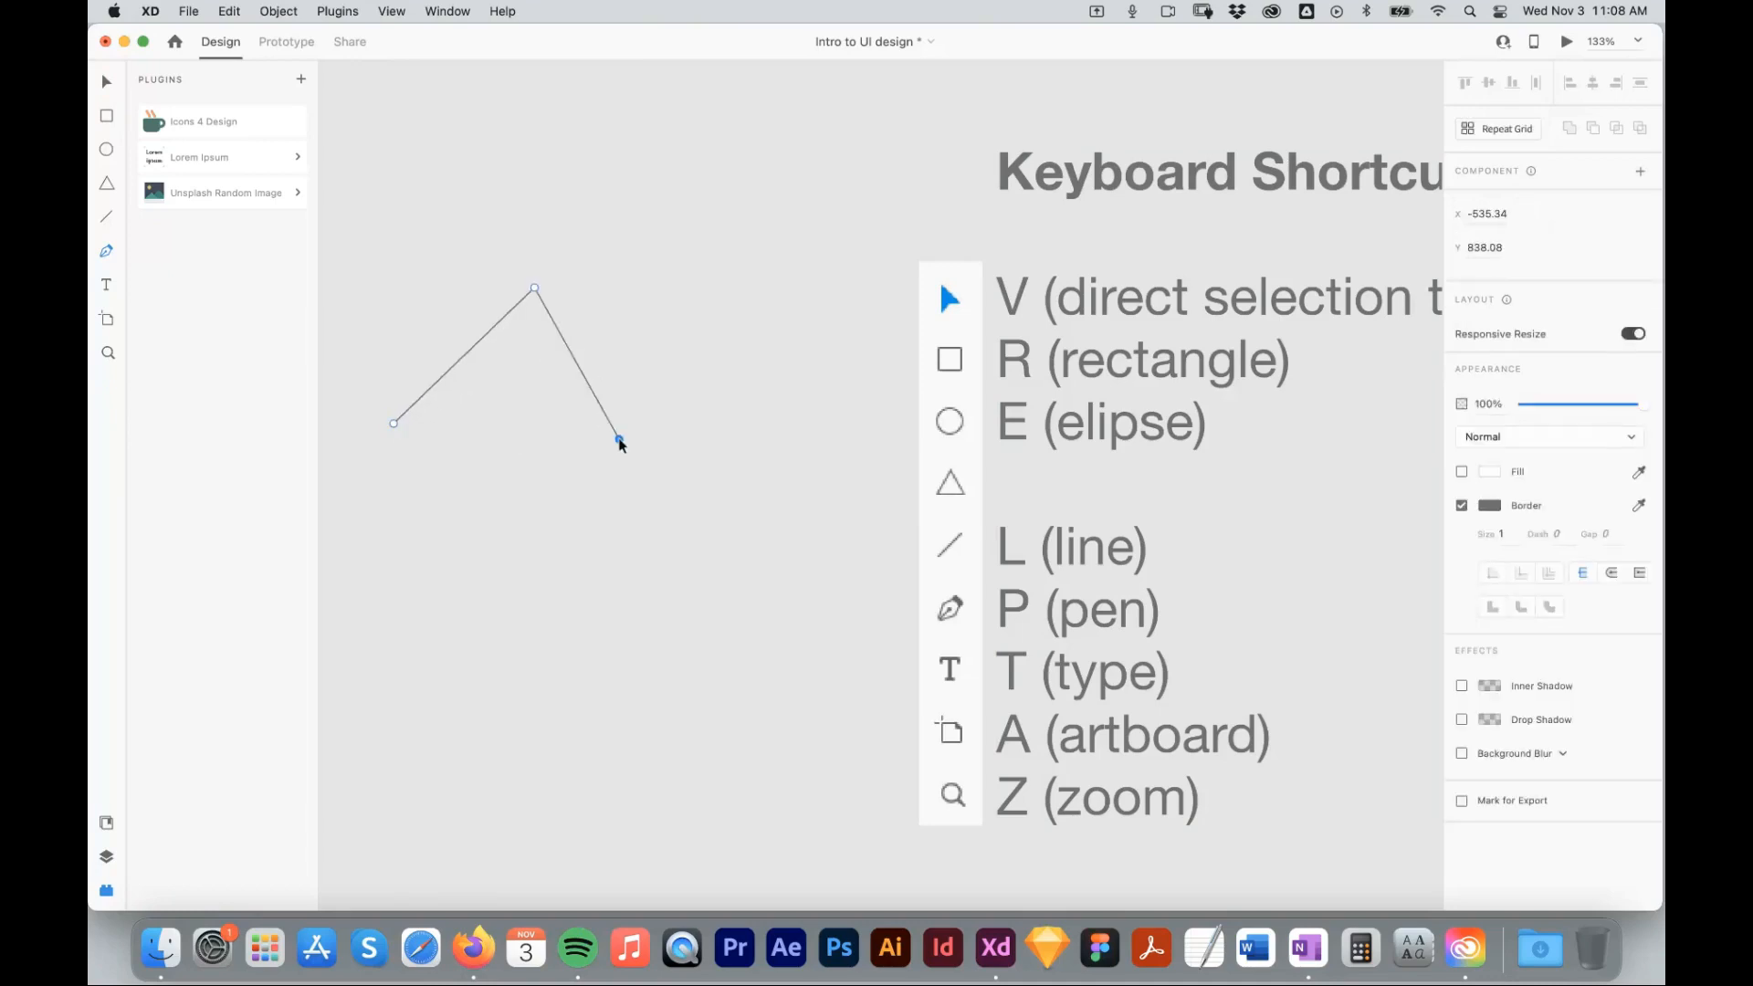
{"action": "left_click", "coordinate": [619, 439]}
{"action": "left_click", "coordinate": [491, 584]}
{"action": "left_click", "coordinate": [731, 692]}
{"action": "left_click", "coordinate": [745, 428]}
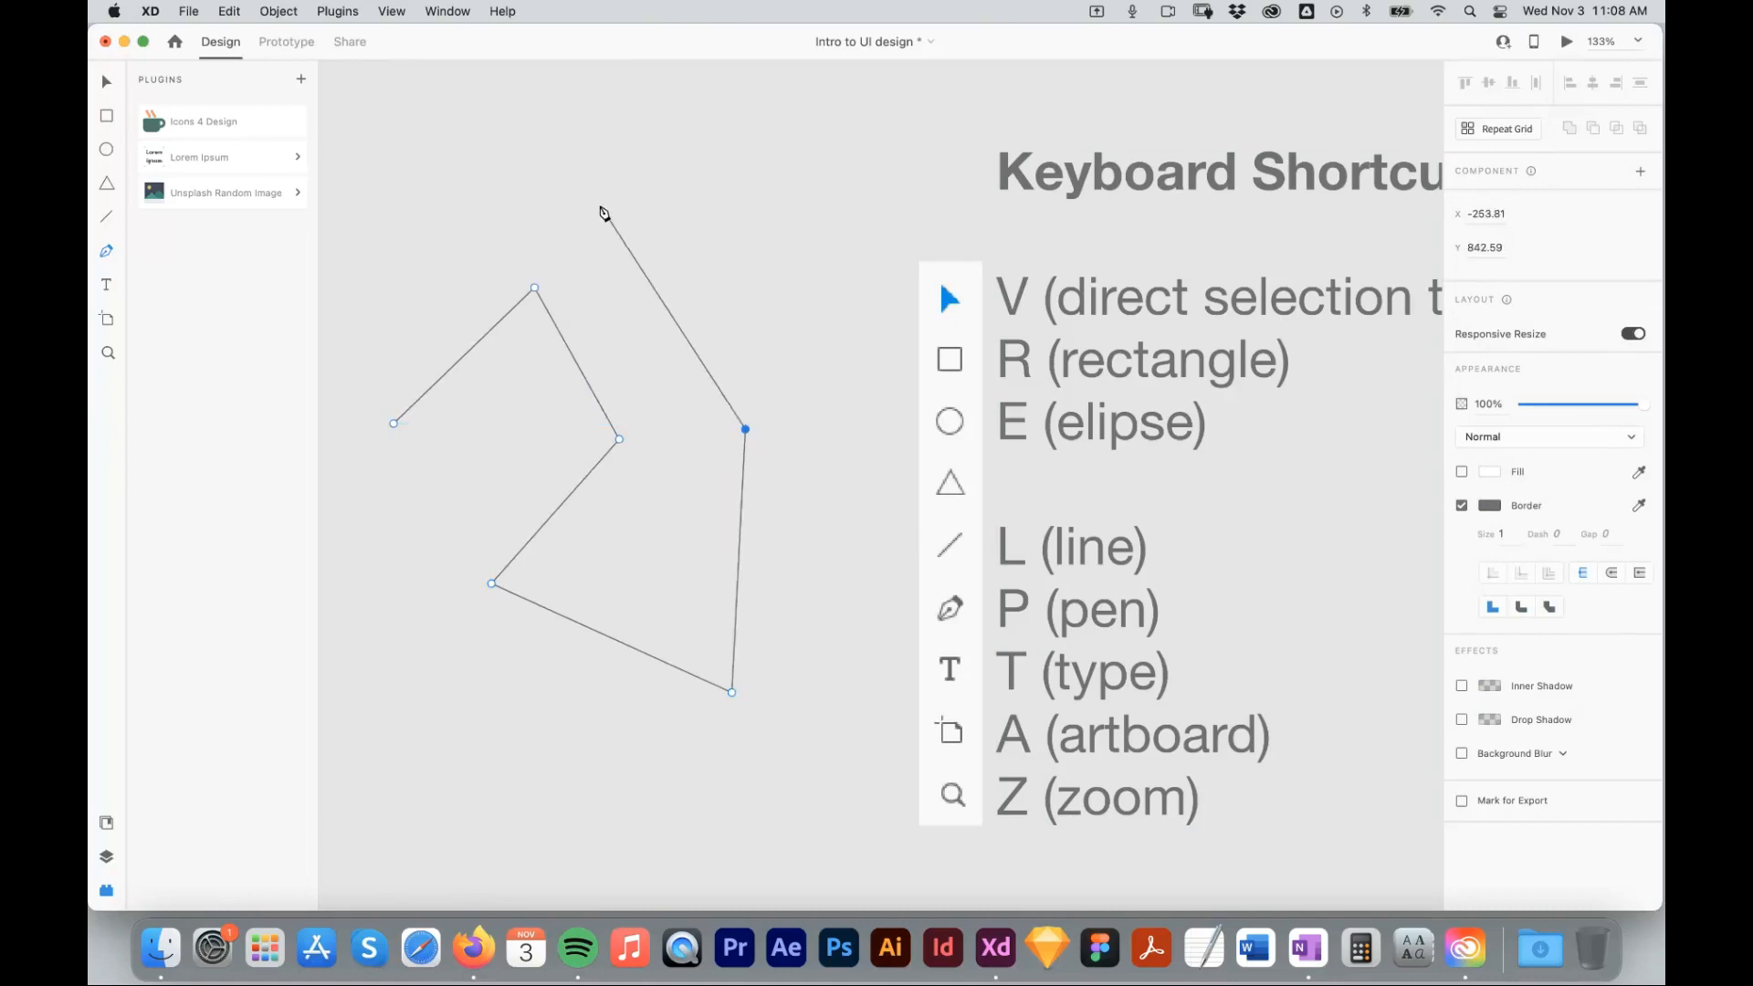
{"action": "left_click", "coordinate": [593, 194]}
{"action": "left_click", "coordinate": [385, 247]}
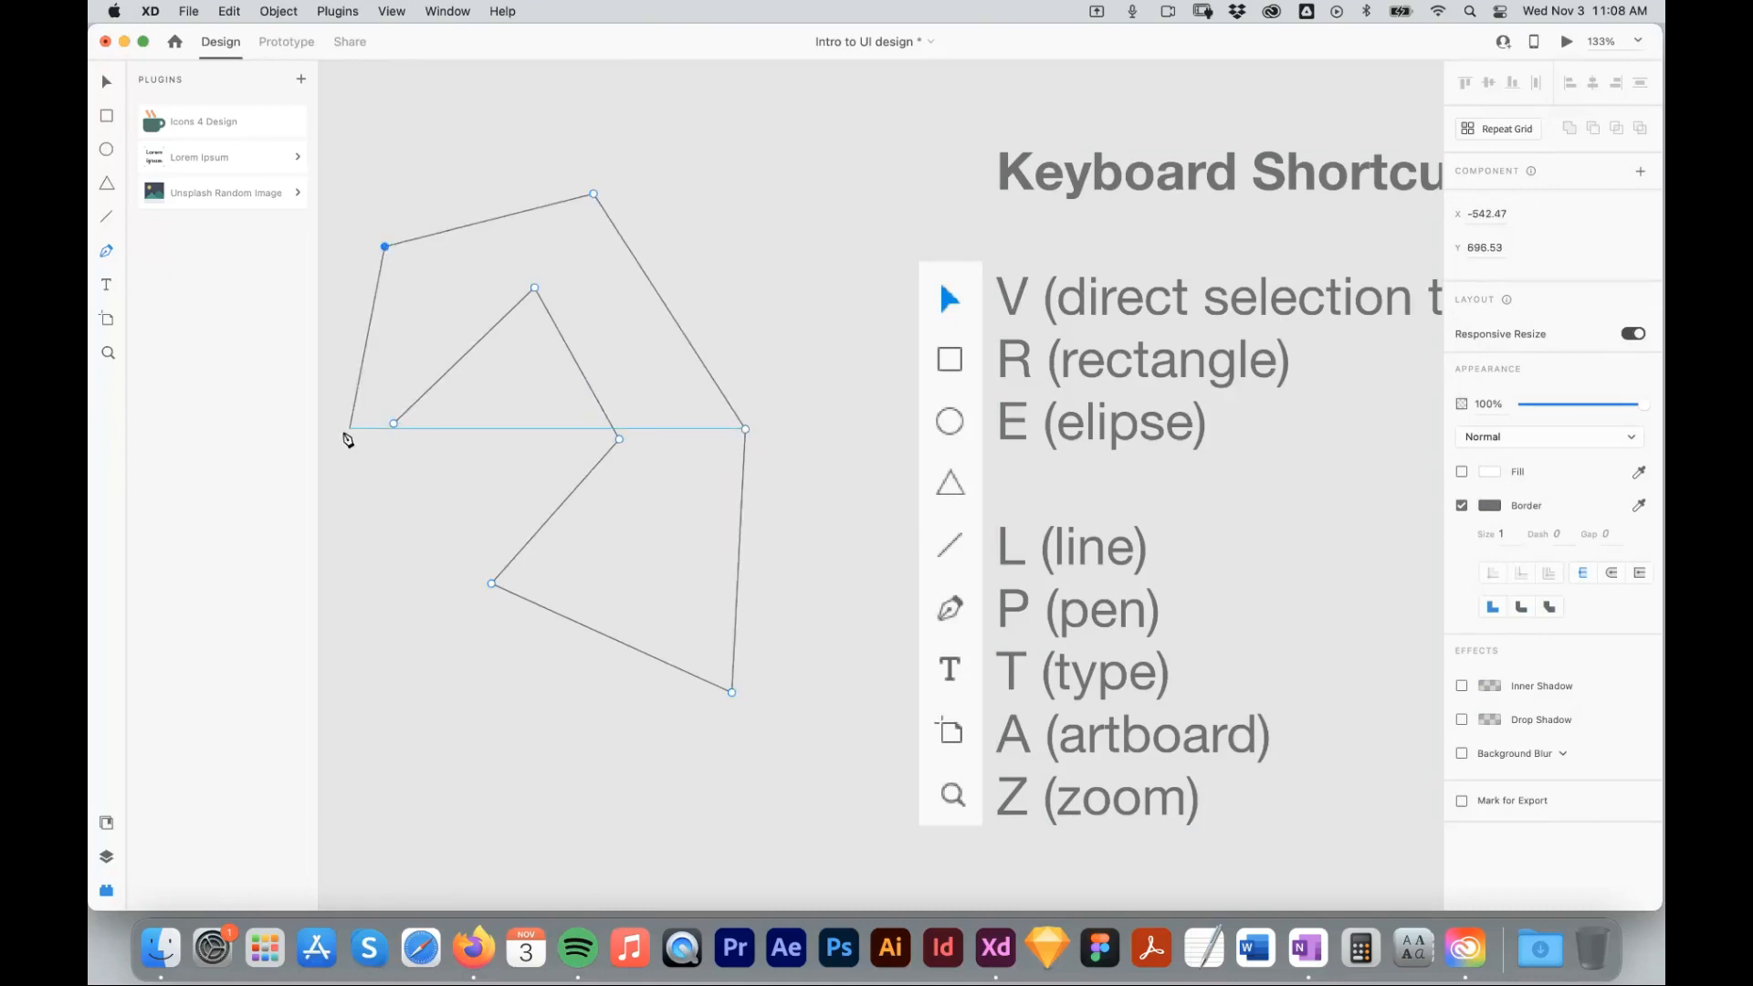
{"action": "left_click", "coordinate": [362, 378]}
Add curved anchors forming loops, join the path to the zigzag's endpoint, and finish editing.
{"action": "mouse_move", "coordinate": [363, 384]}
{"action": "left_mouse_down"}
{"action": "mouse_move", "coordinate": [500, 409]}
{"action": "mouse_move", "coordinate": [320, 411]}
{"action": "mouse_move", "coordinate": [344, 399]}
{"action": "left_mouse_up"}
{"action": "left_click_drag", "start_coordinate": [627, 490], "coordinate": [672, 423]}
{"action": "left_click_drag", "start_coordinate": [771, 490], "coordinate": [757, 578]}
{"action": "left_click_drag", "start_coordinate": [618, 692], "coordinate": [481, 709]}
{"action": "left_click_drag", "start_coordinate": [369, 529], "coordinate": [395, 491]}
{"action": "left_click_drag", "start_coordinate": [444, 296], "coordinate": [396, 282]}
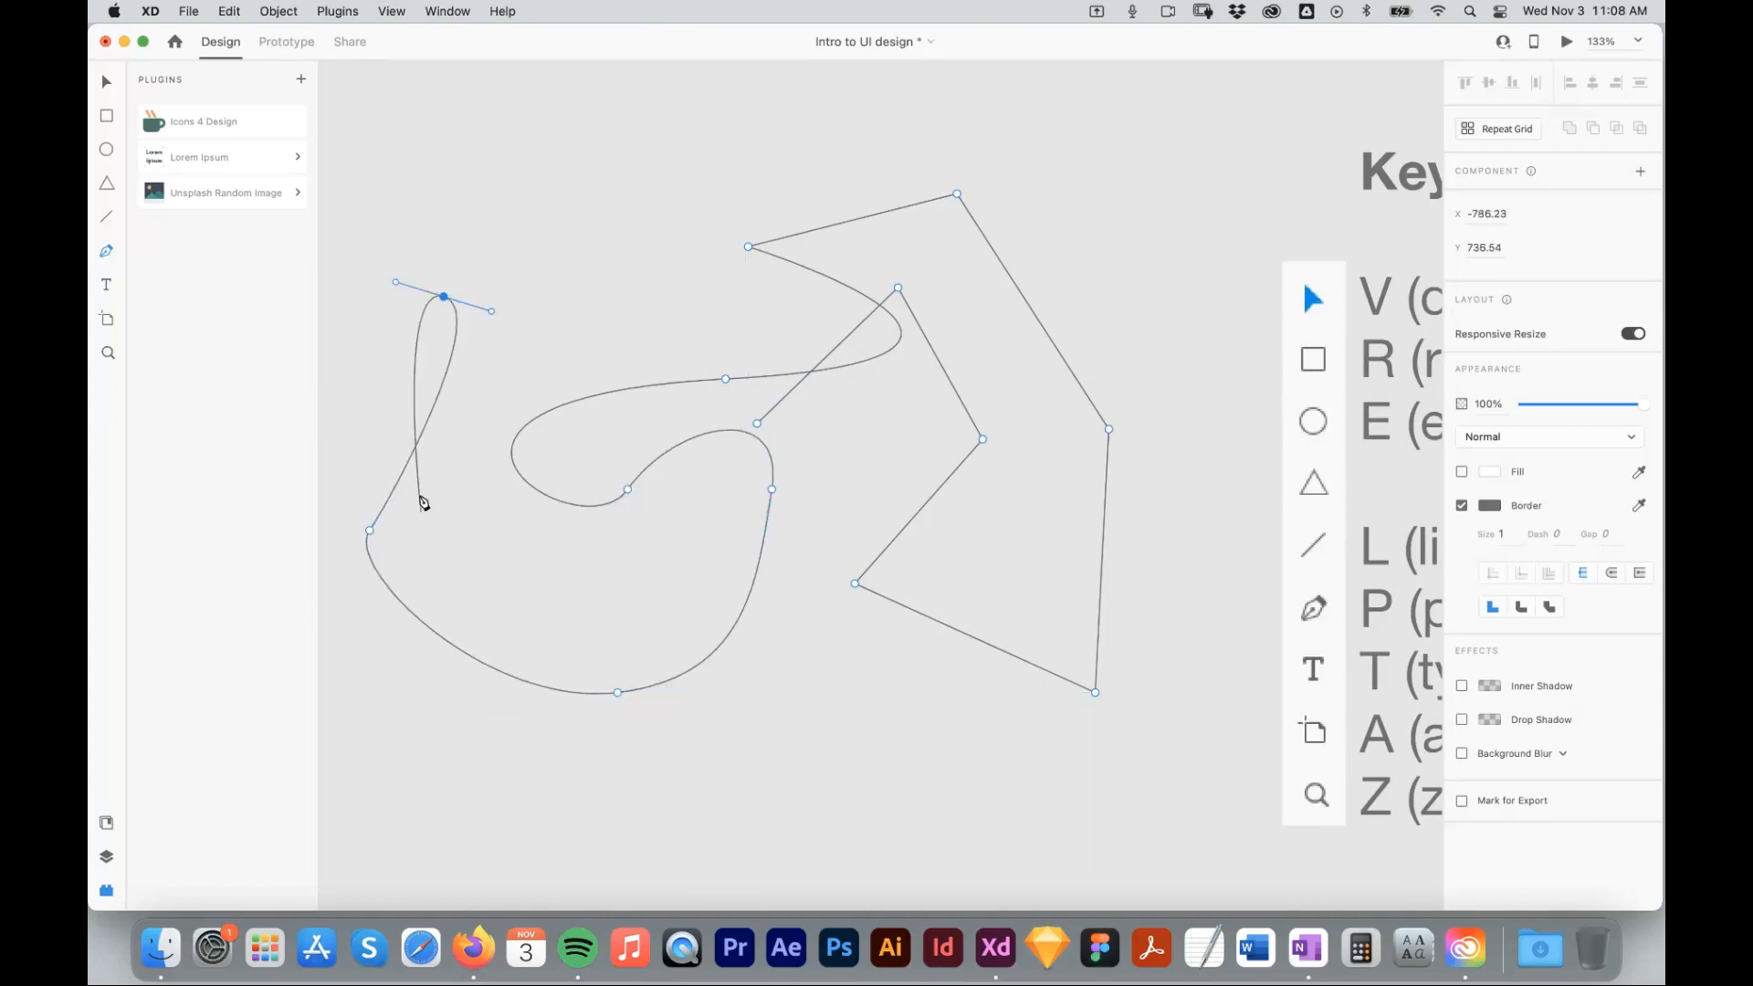
{"action": "left_click_drag", "start_coordinate": [491, 311], "coordinate": [567, 341]}
{"action": "left_click", "coordinate": [398, 383]}
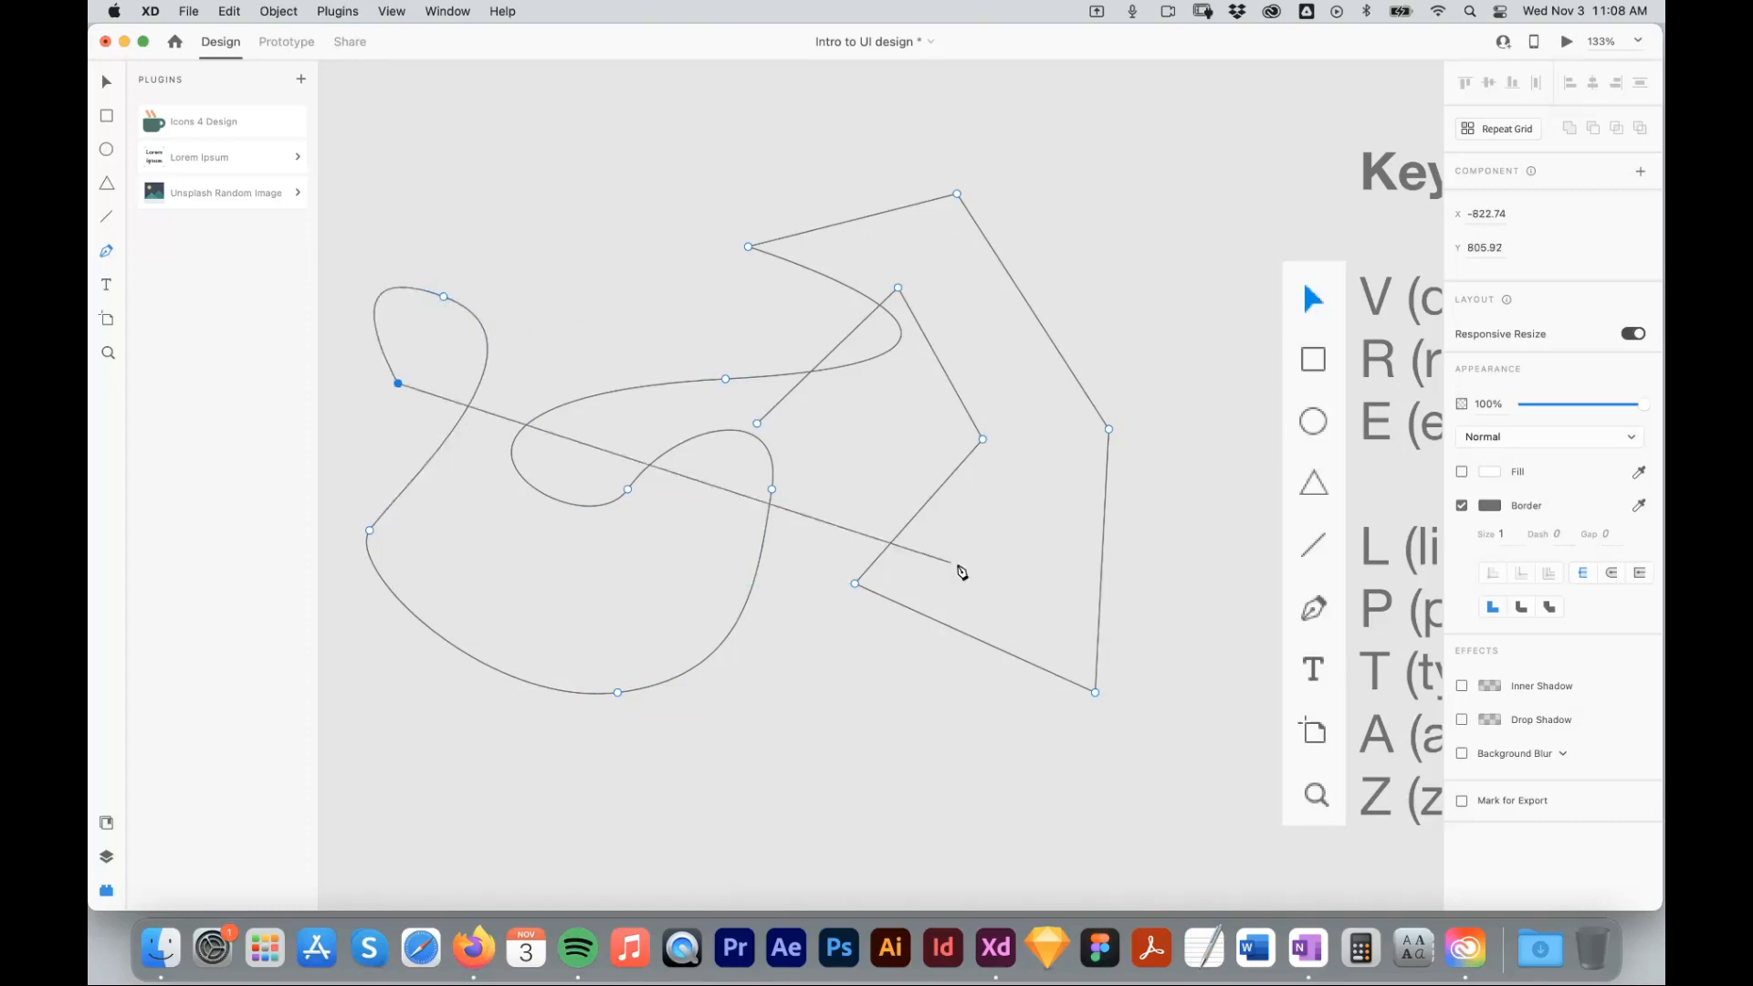
{"action": "left_click", "coordinate": [756, 424]}
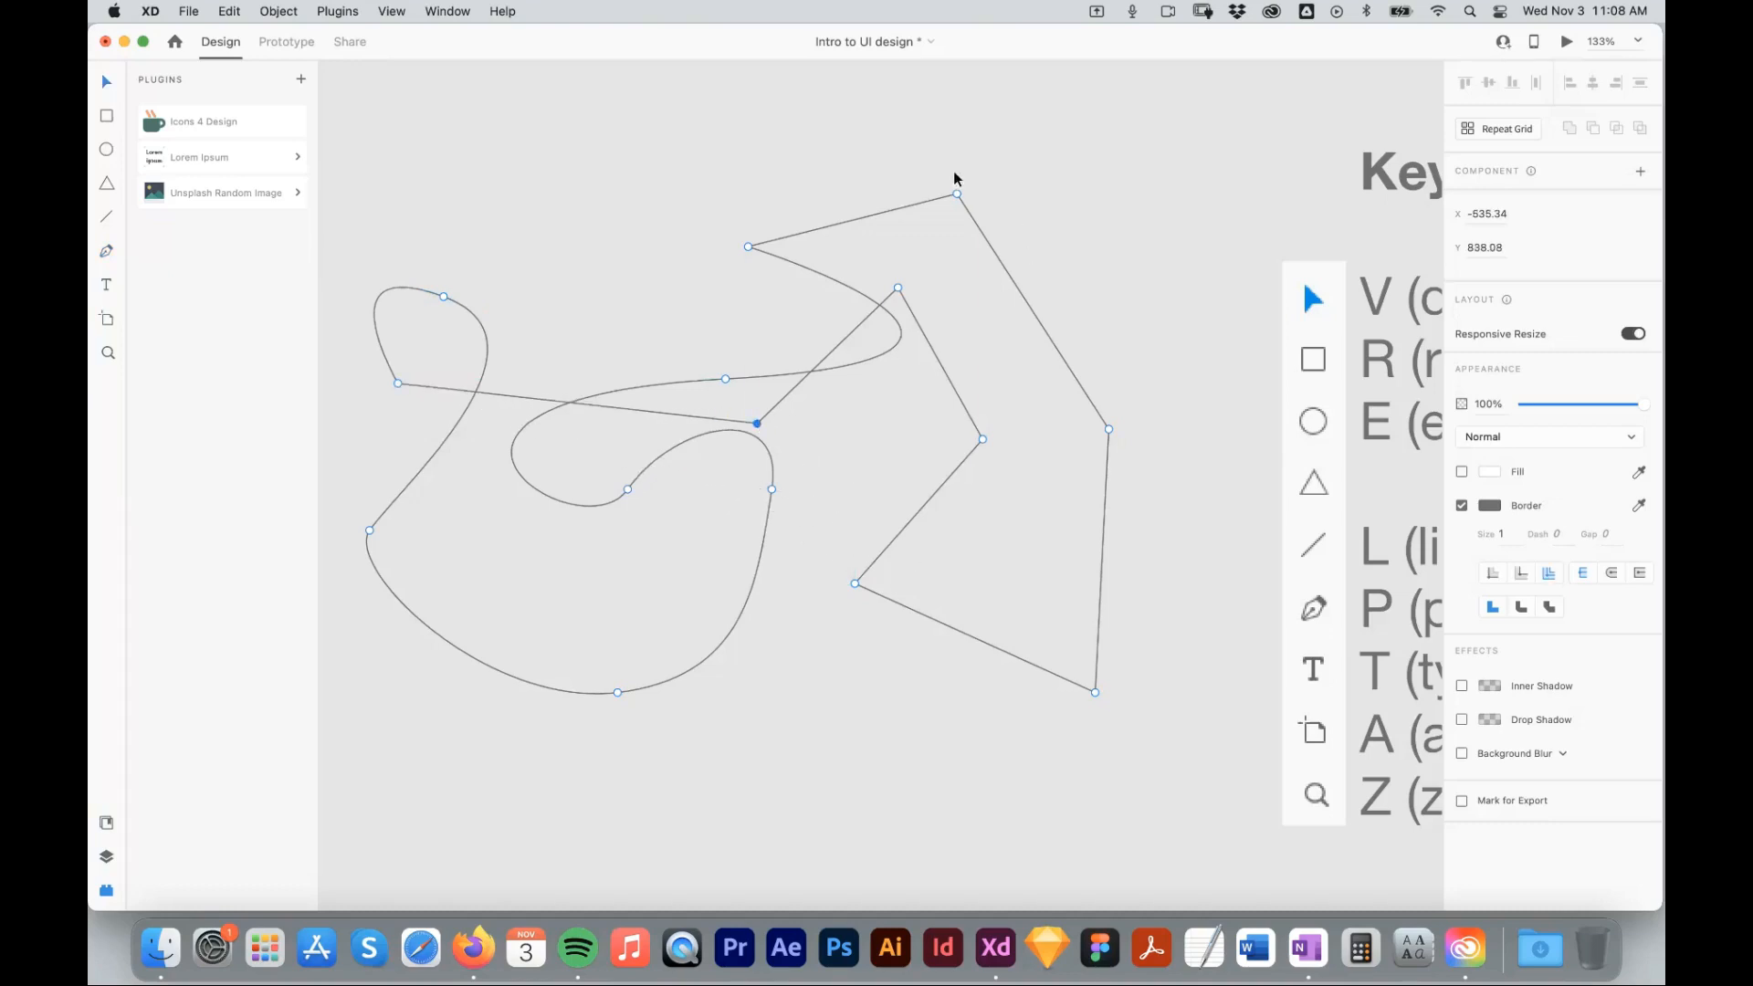
{"action": "left_click_drag", "start_coordinate": [960, 213], "coordinate": [983, 244]}
{"action": "left_click_drag", "start_coordinate": [1035, 302], "coordinate": [849, 276]}
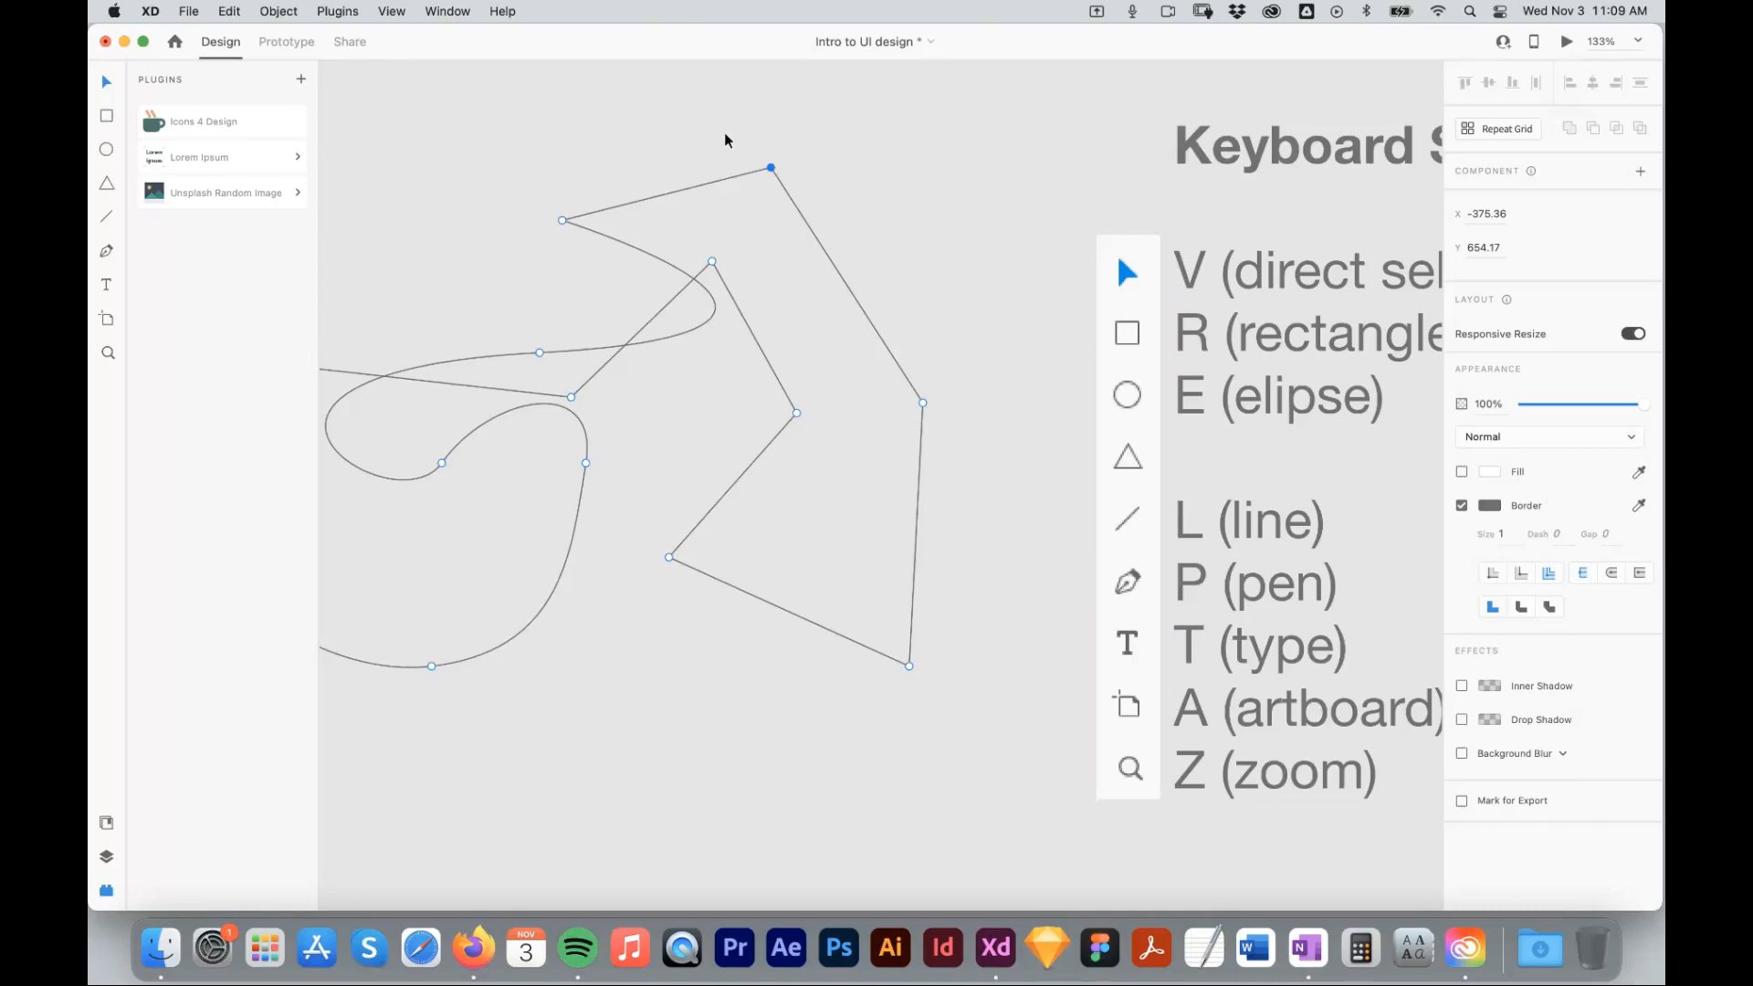
{"action": "key", "text": "Escape"}
Delete the freeform path and bring the Keyboard Shortcuts list back into view.
{"action": "key", "text": "Delete"}
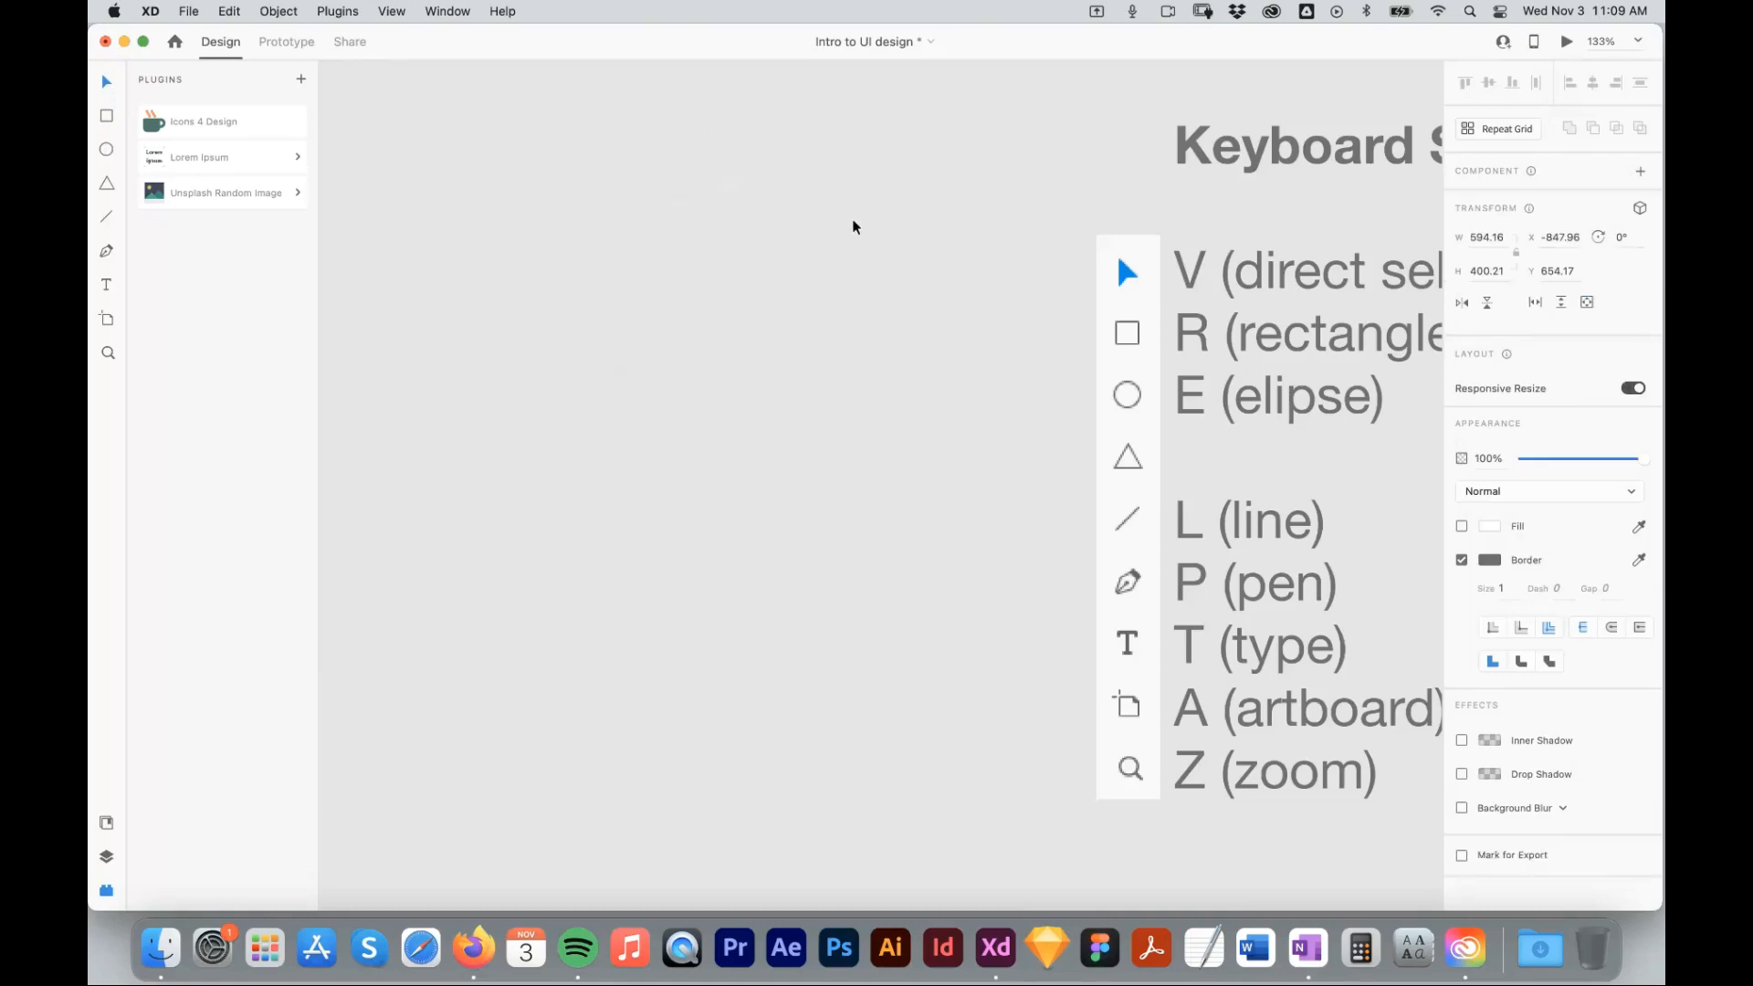
{"action": "left_click_drag", "start_coordinate": [880, 368], "coordinate": [544, 328]}
{"action": "left_click_drag", "start_coordinate": [703, 477], "coordinate": [654, 417]}
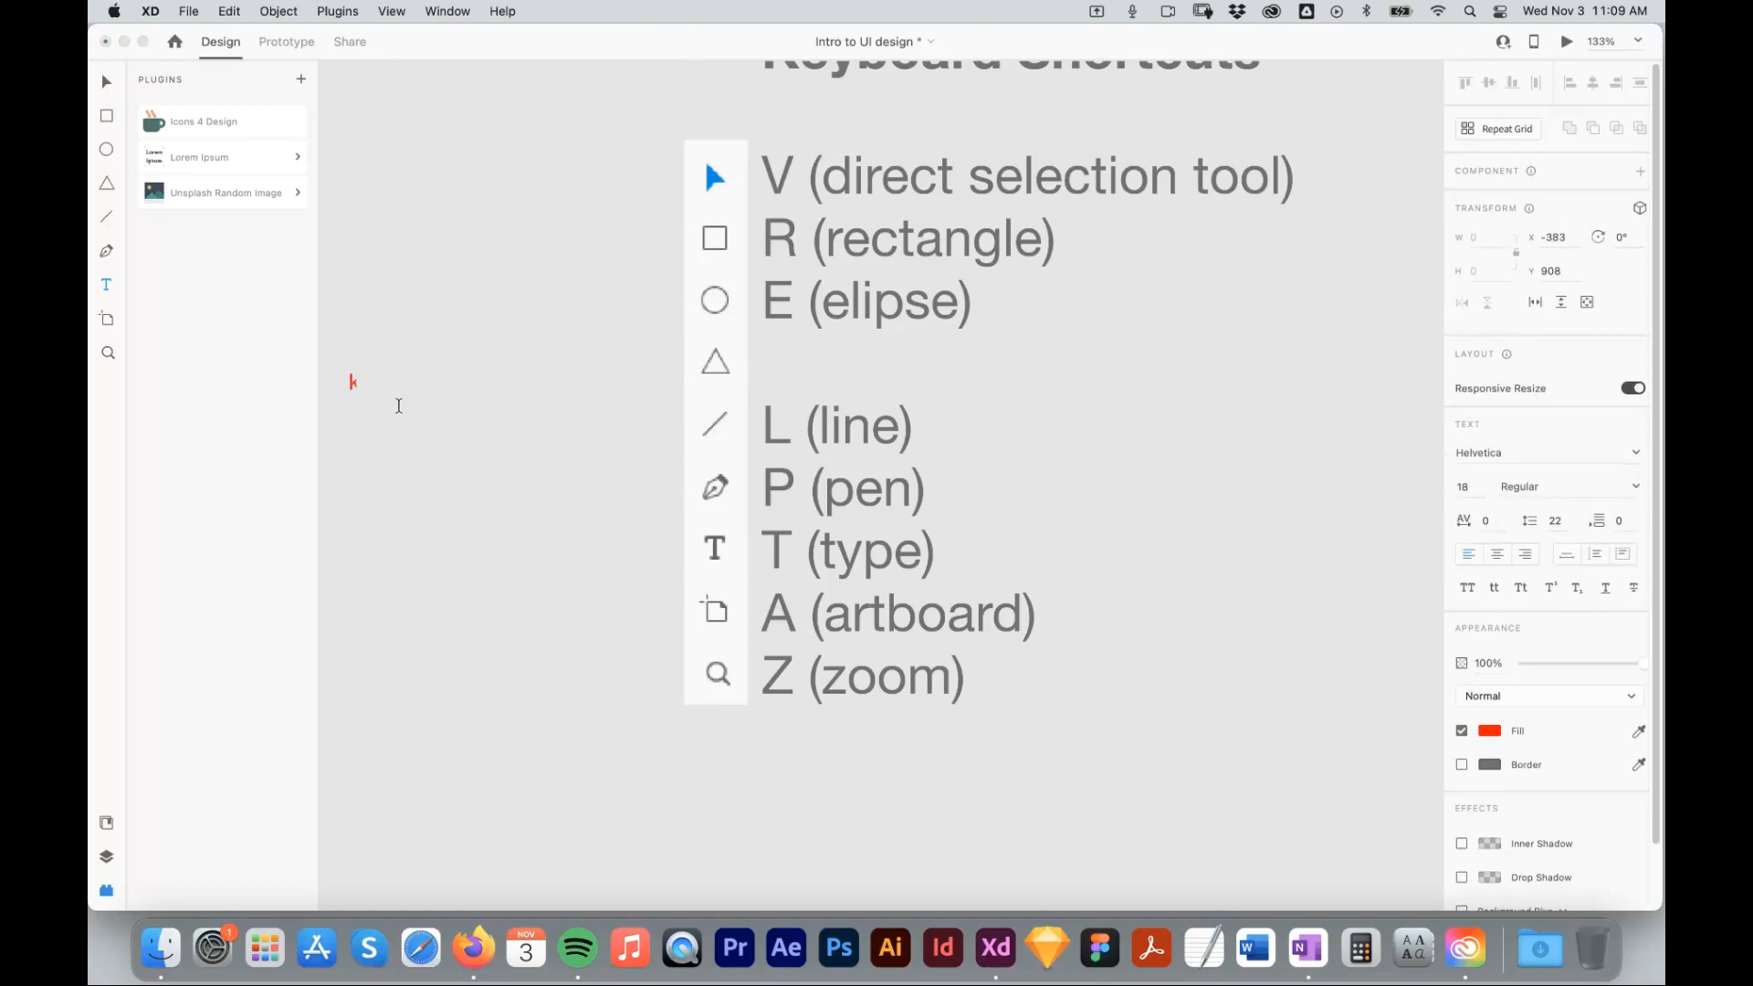
Type a line of test text and change its font to Impact.
{"action": "type", "text": "jsdvljsd;kvs;kdlv"}
{"action": "key", "text": "Escape"}
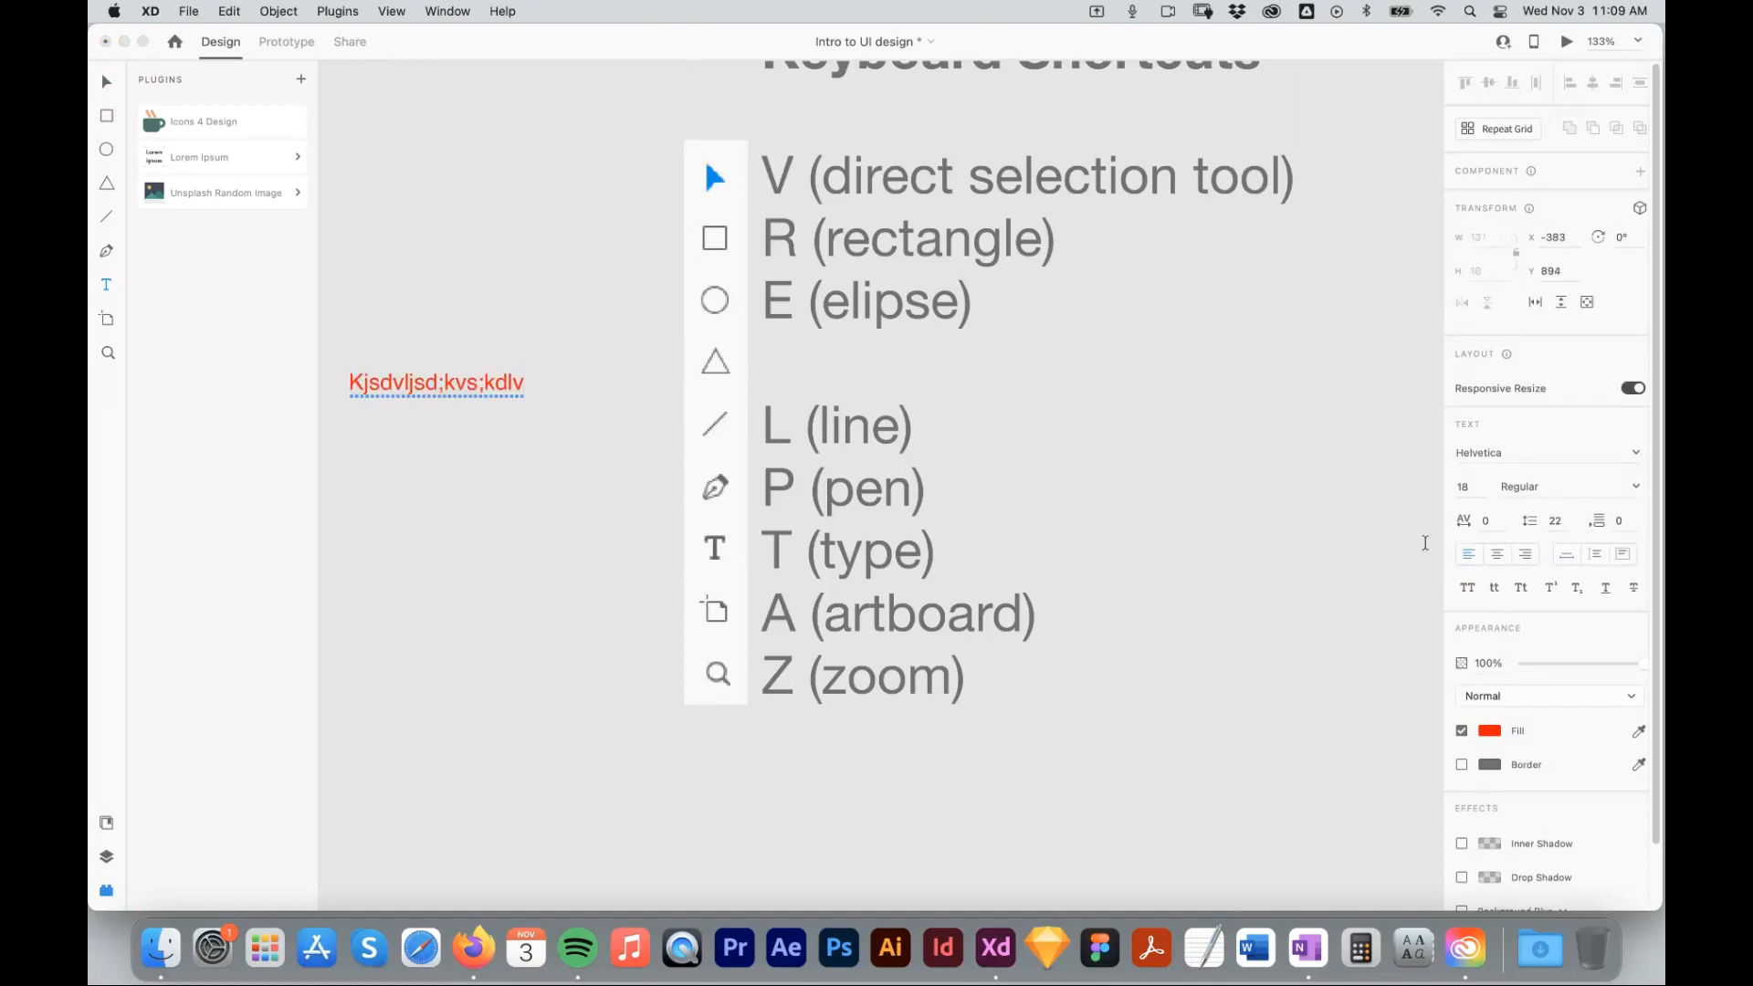
{"action": "left_click_drag", "start_coordinate": [513, 385], "coordinate": [361, 381]}
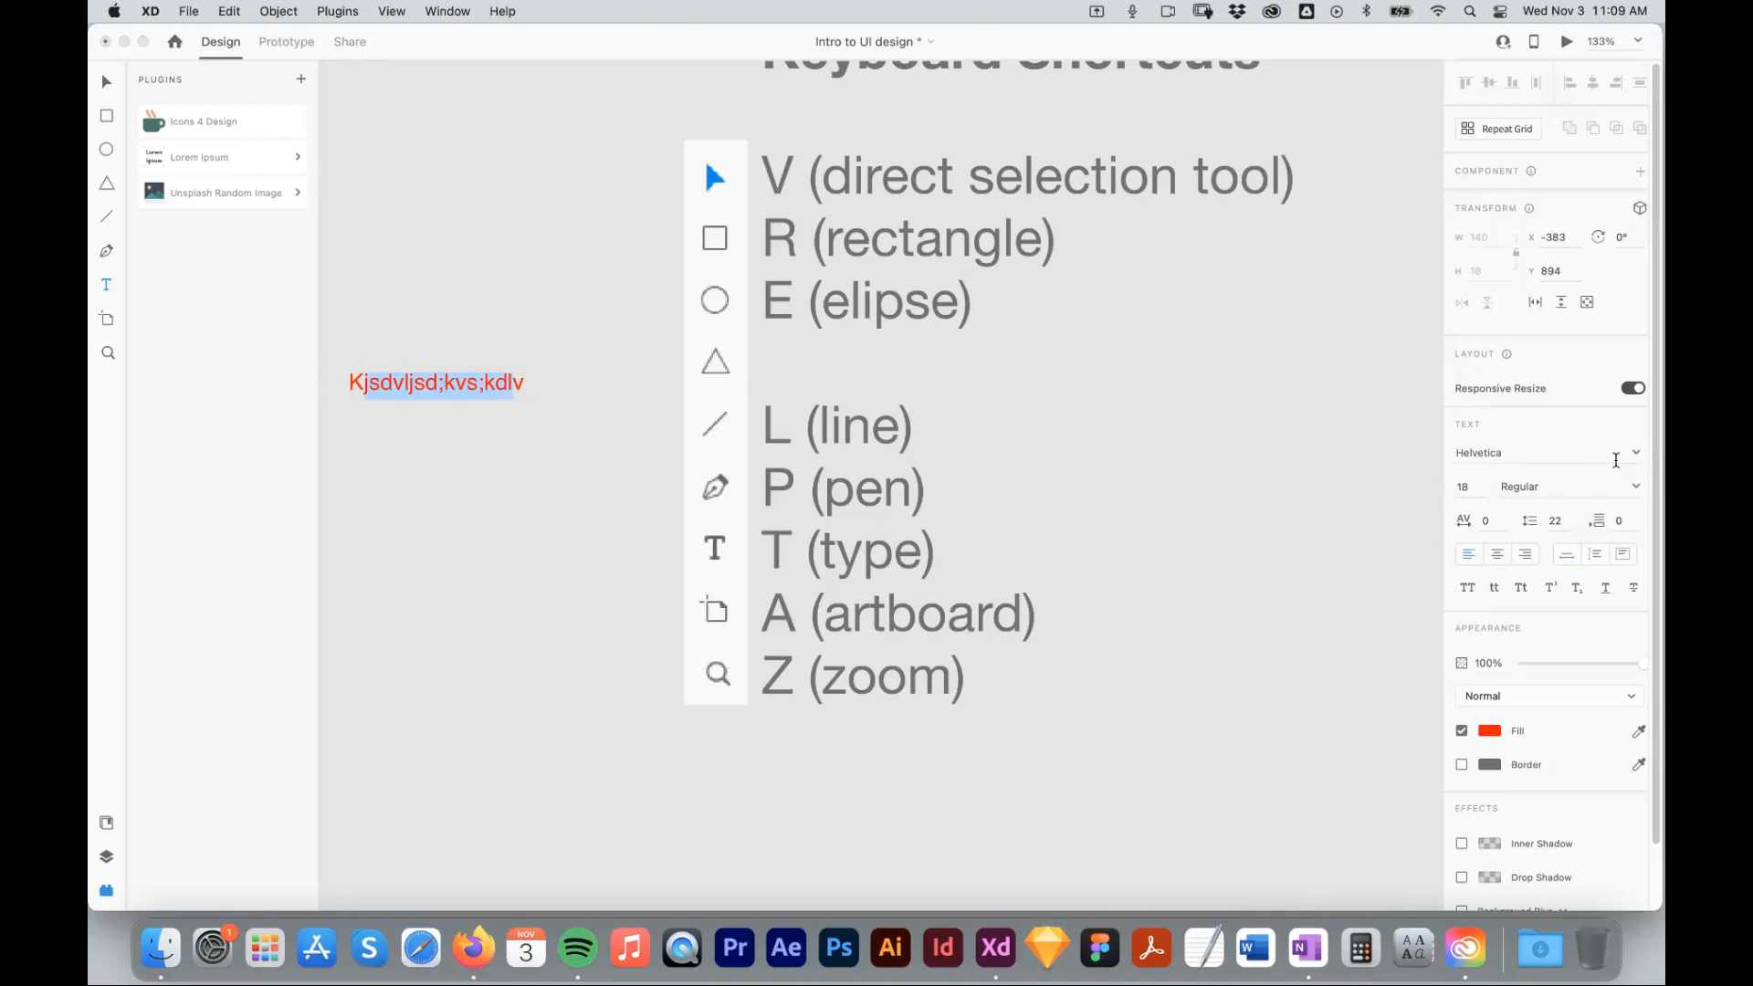
{"action": "left_click", "coordinate": [1638, 455]}
{"action": "left_click", "coordinate": [1638, 457]}
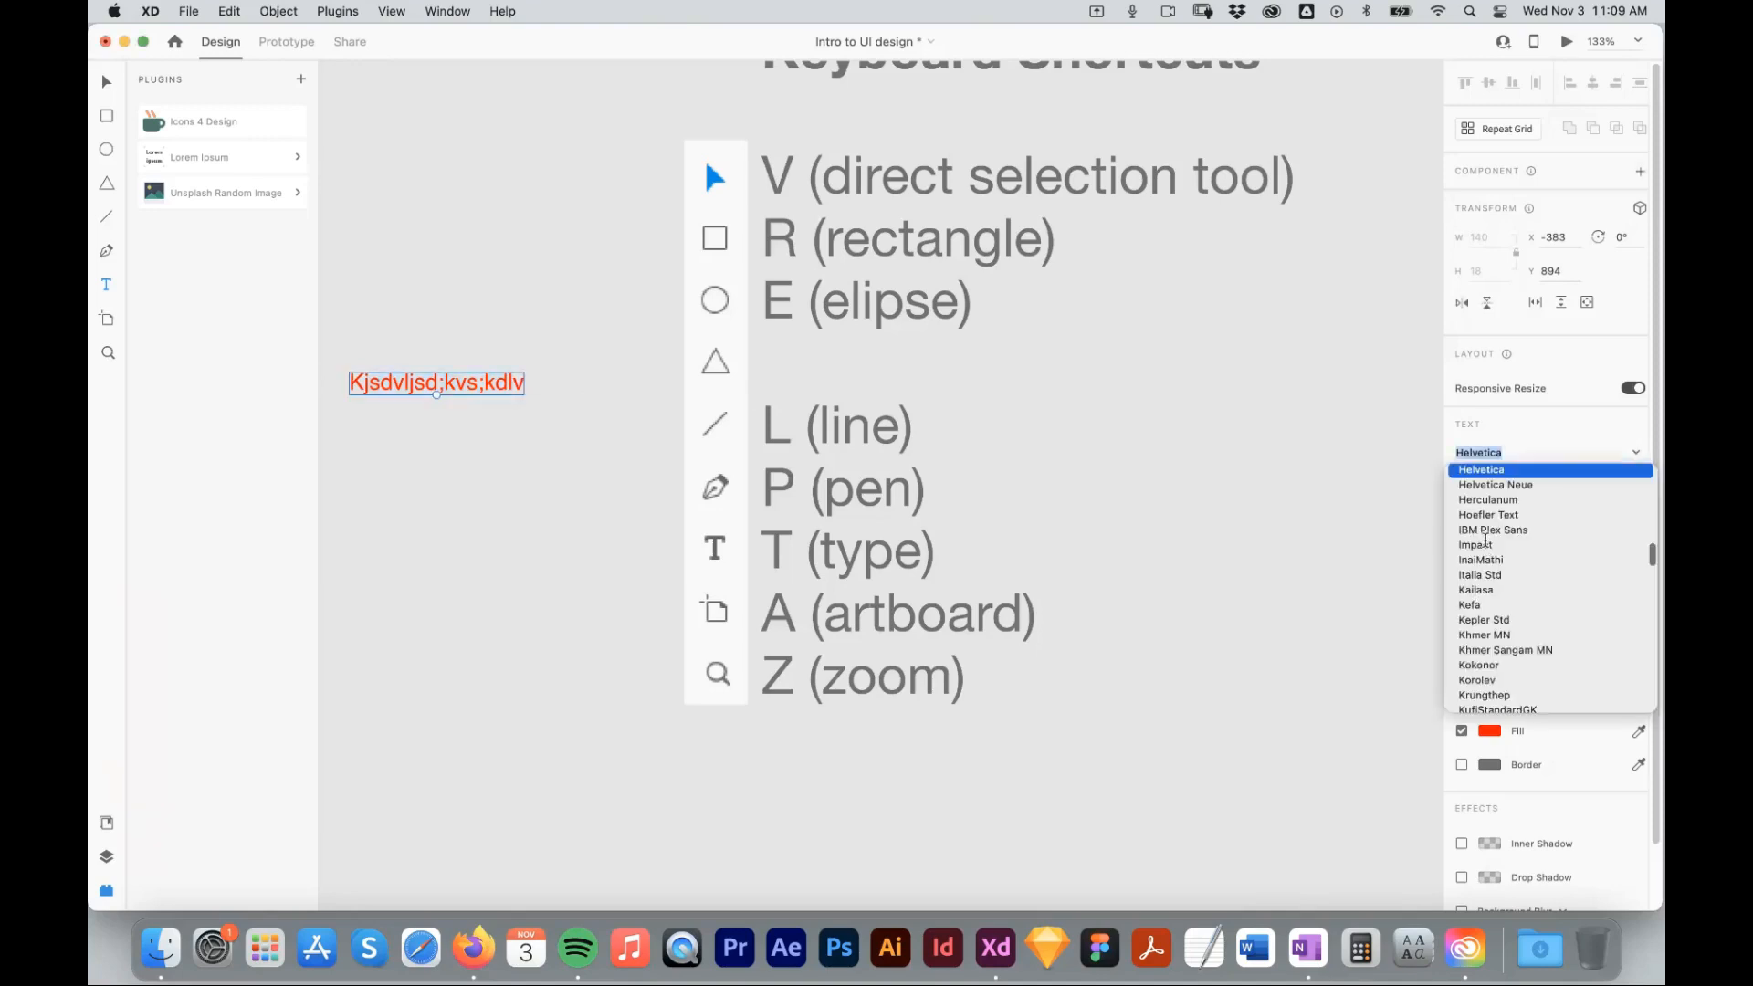
{"action": "left_click", "coordinate": [1479, 544]}
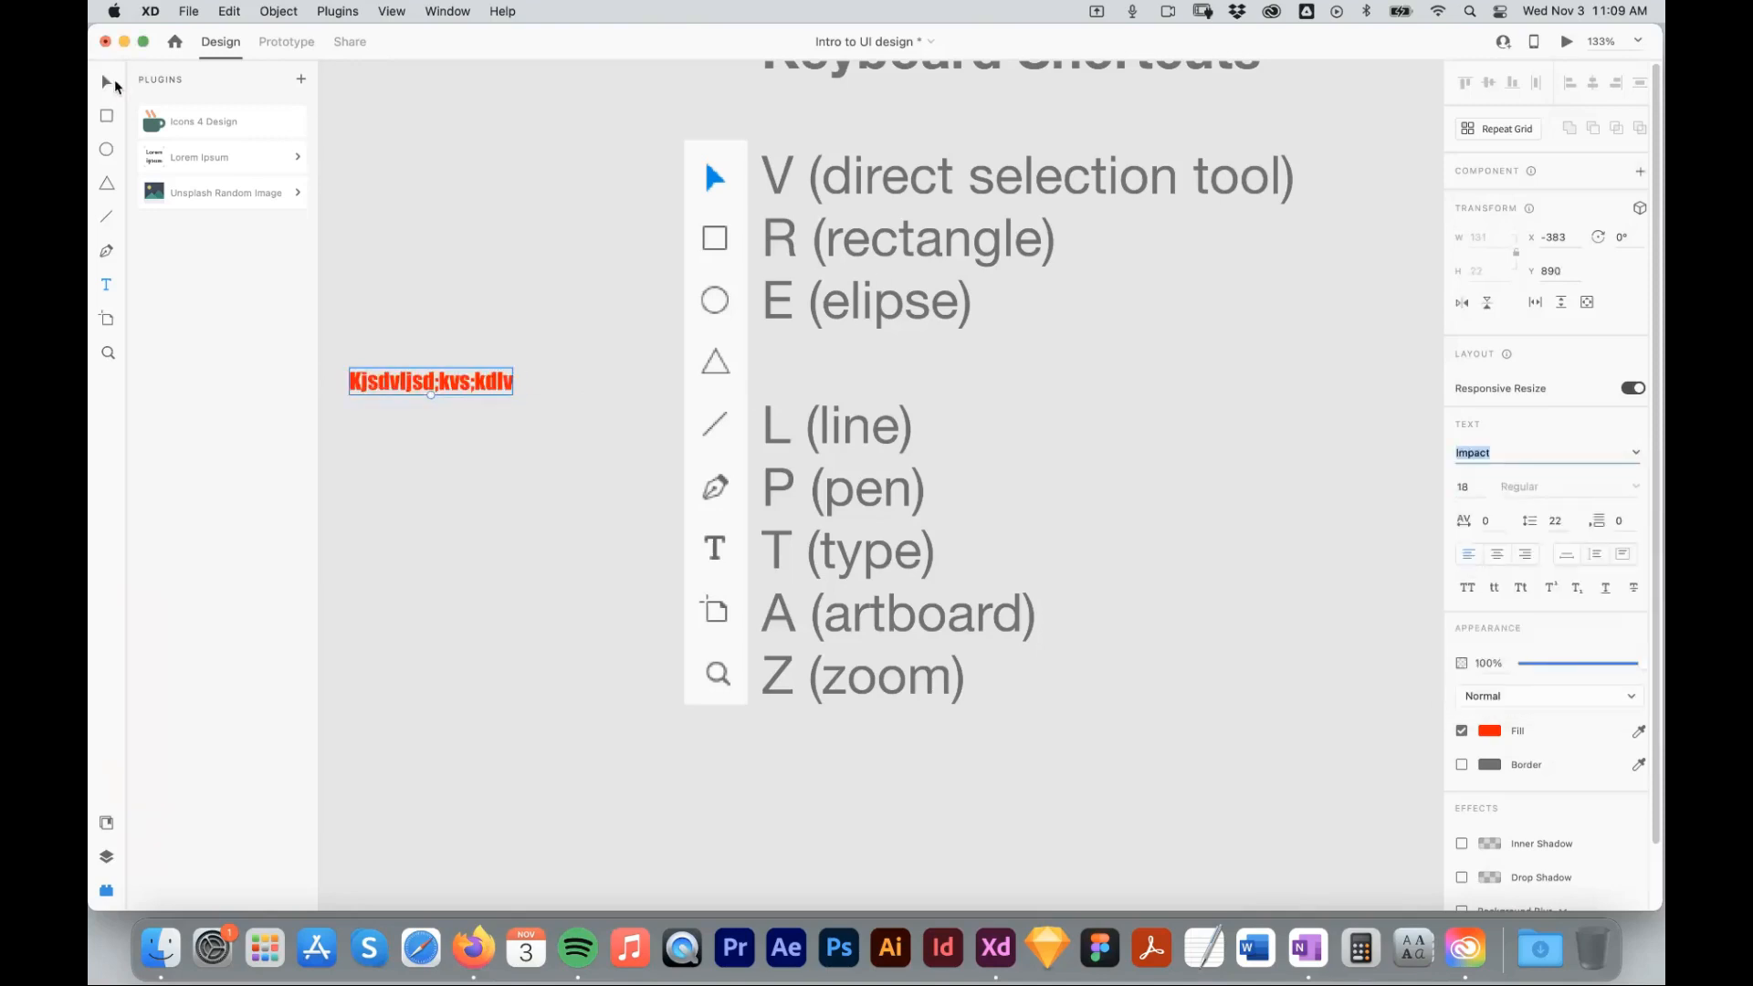
{"action": "left_click", "coordinate": [540, 420]}
Recolour the test text to dark brown #655353, then delete it.
{"action": "left_click", "coordinate": [441, 376]}
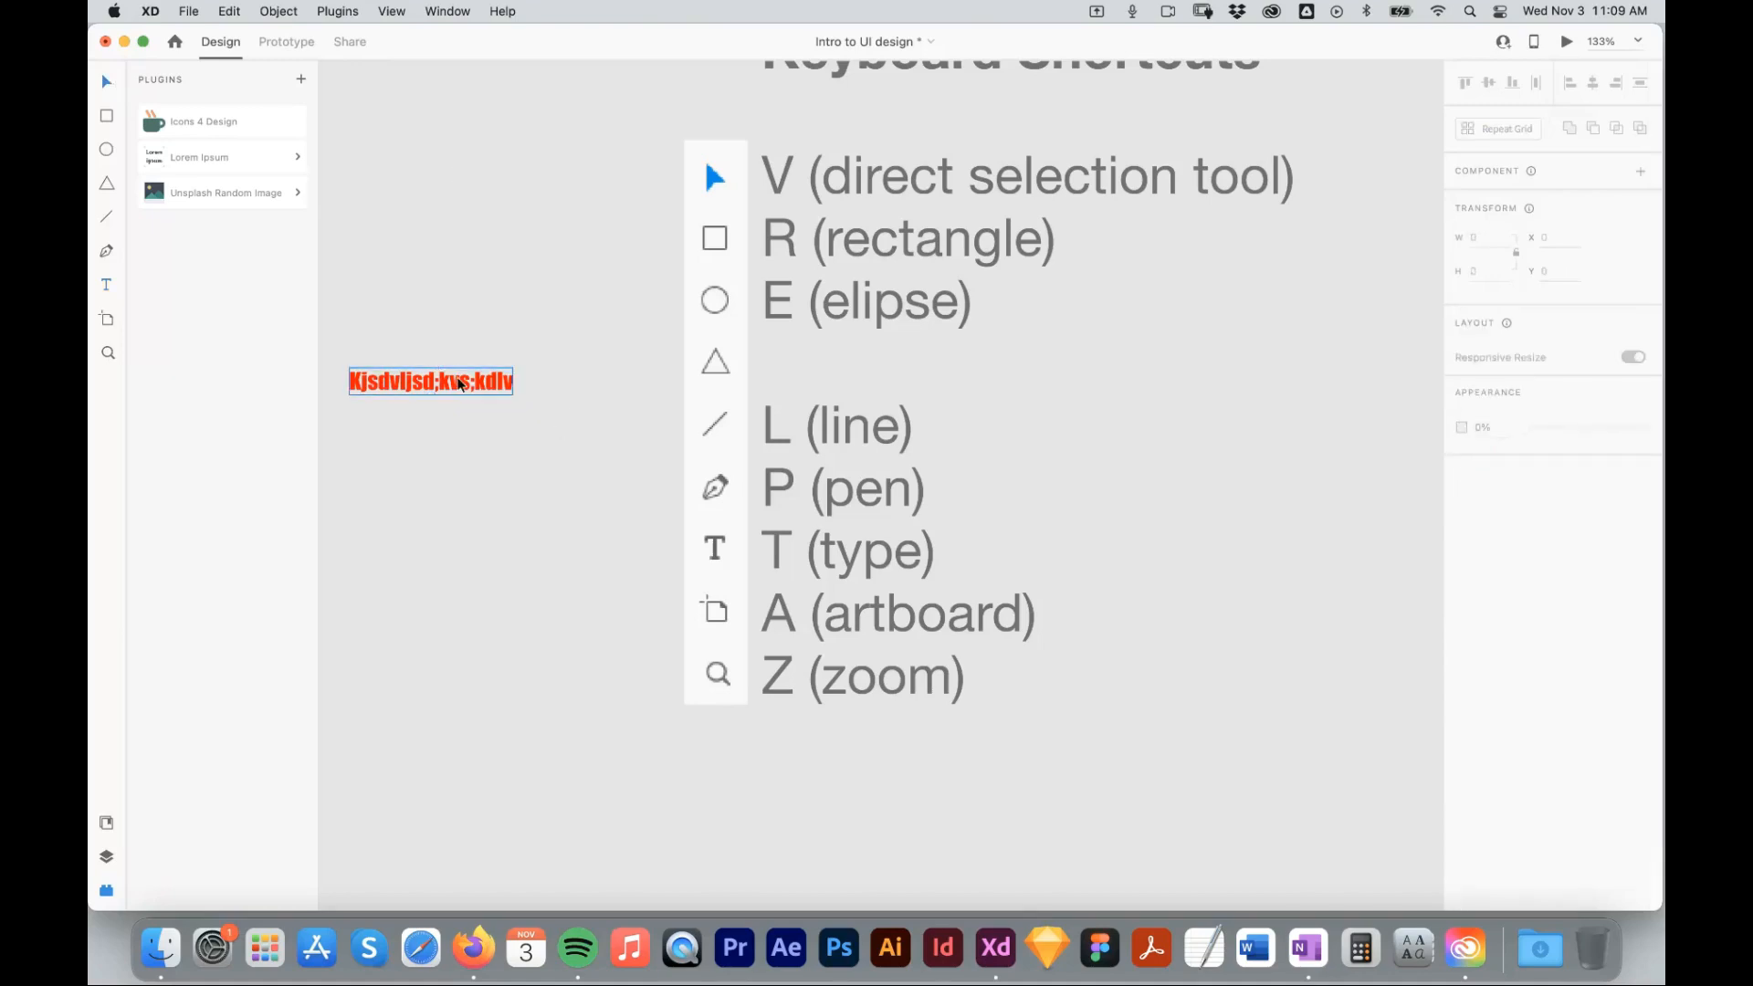
{"action": "left_click", "coordinate": [1484, 731]}
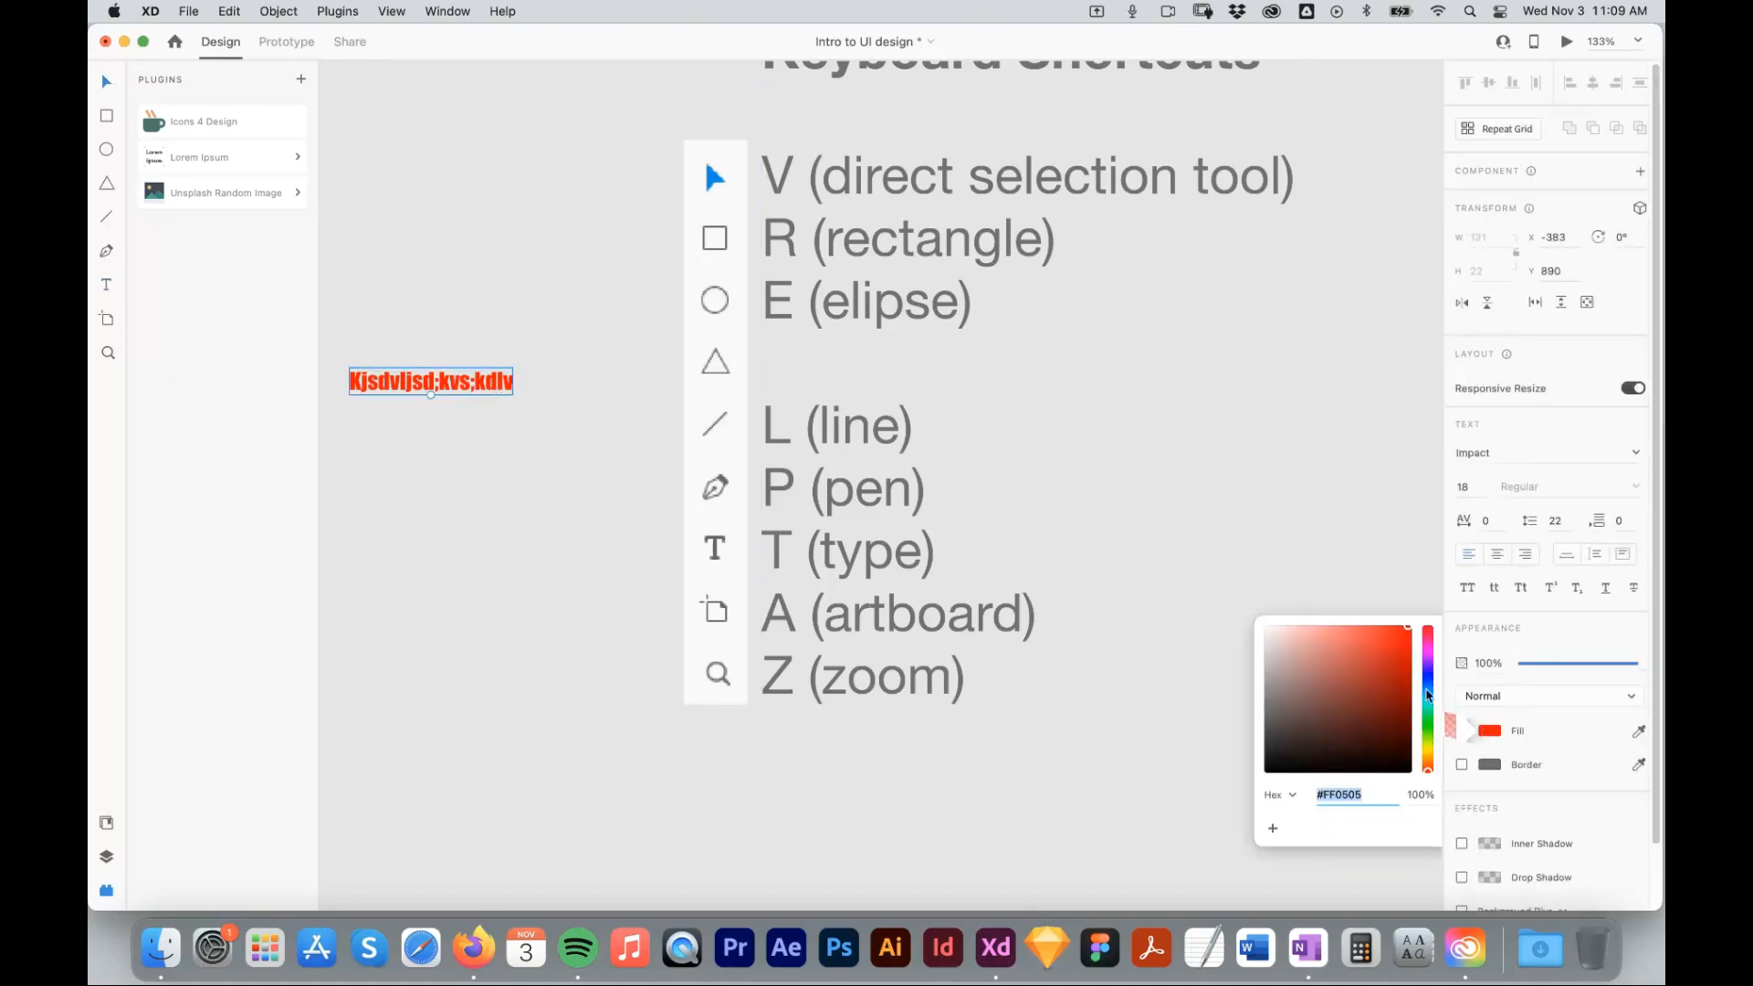
{"action": "left_click", "coordinate": [1290, 713]}
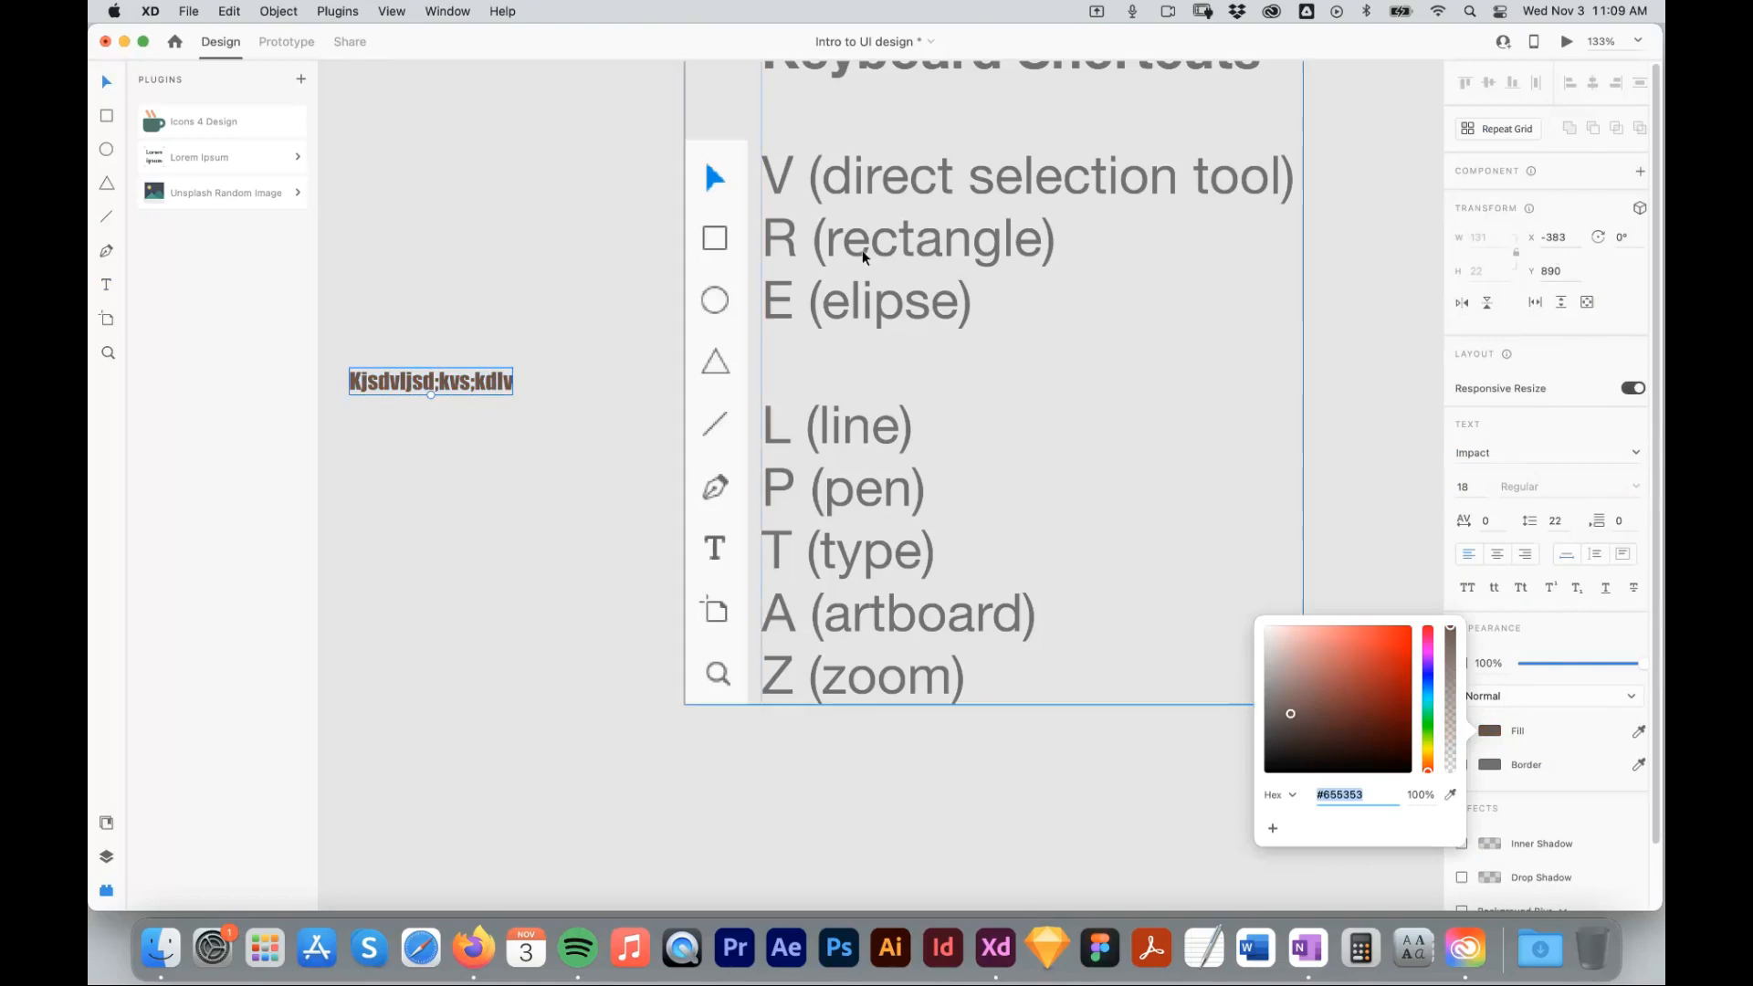
{"action": "left_click", "coordinate": [471, 267]}
{"action": "key", "text": "Delete"}
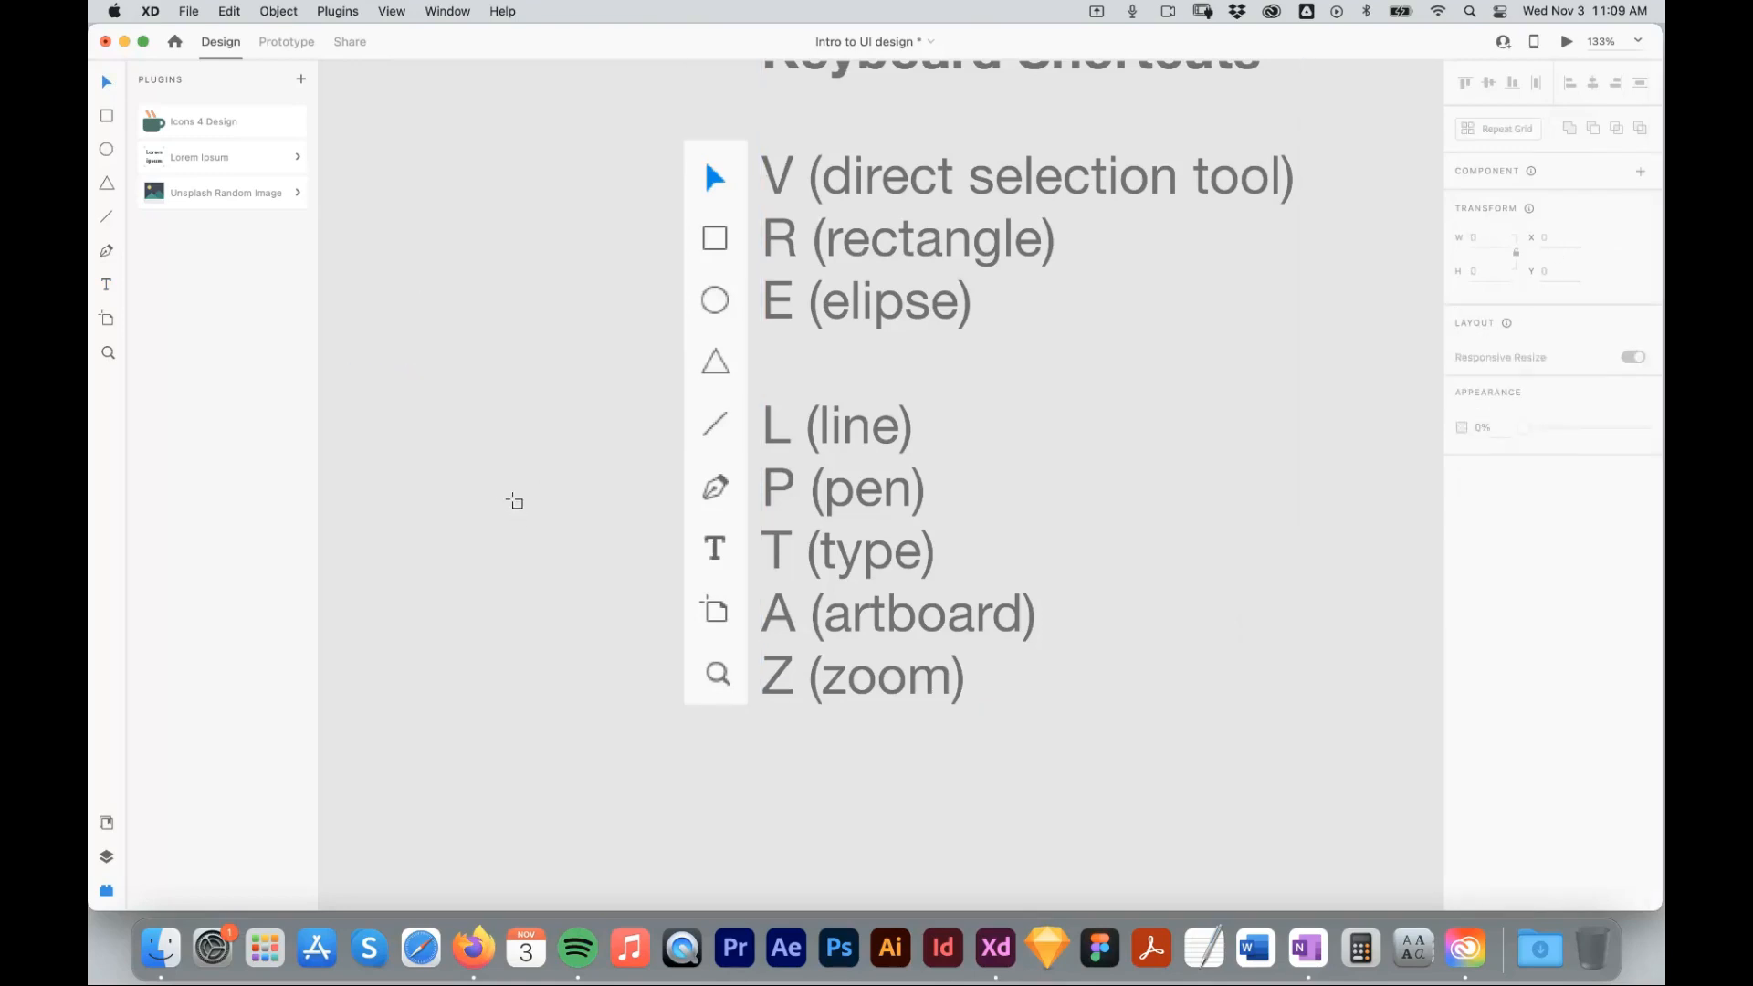
Zoom out to all artboards, then marquee-zoom onto the Create Shapes and Add Typography artboards.
{"action": "key", "text": "a"}
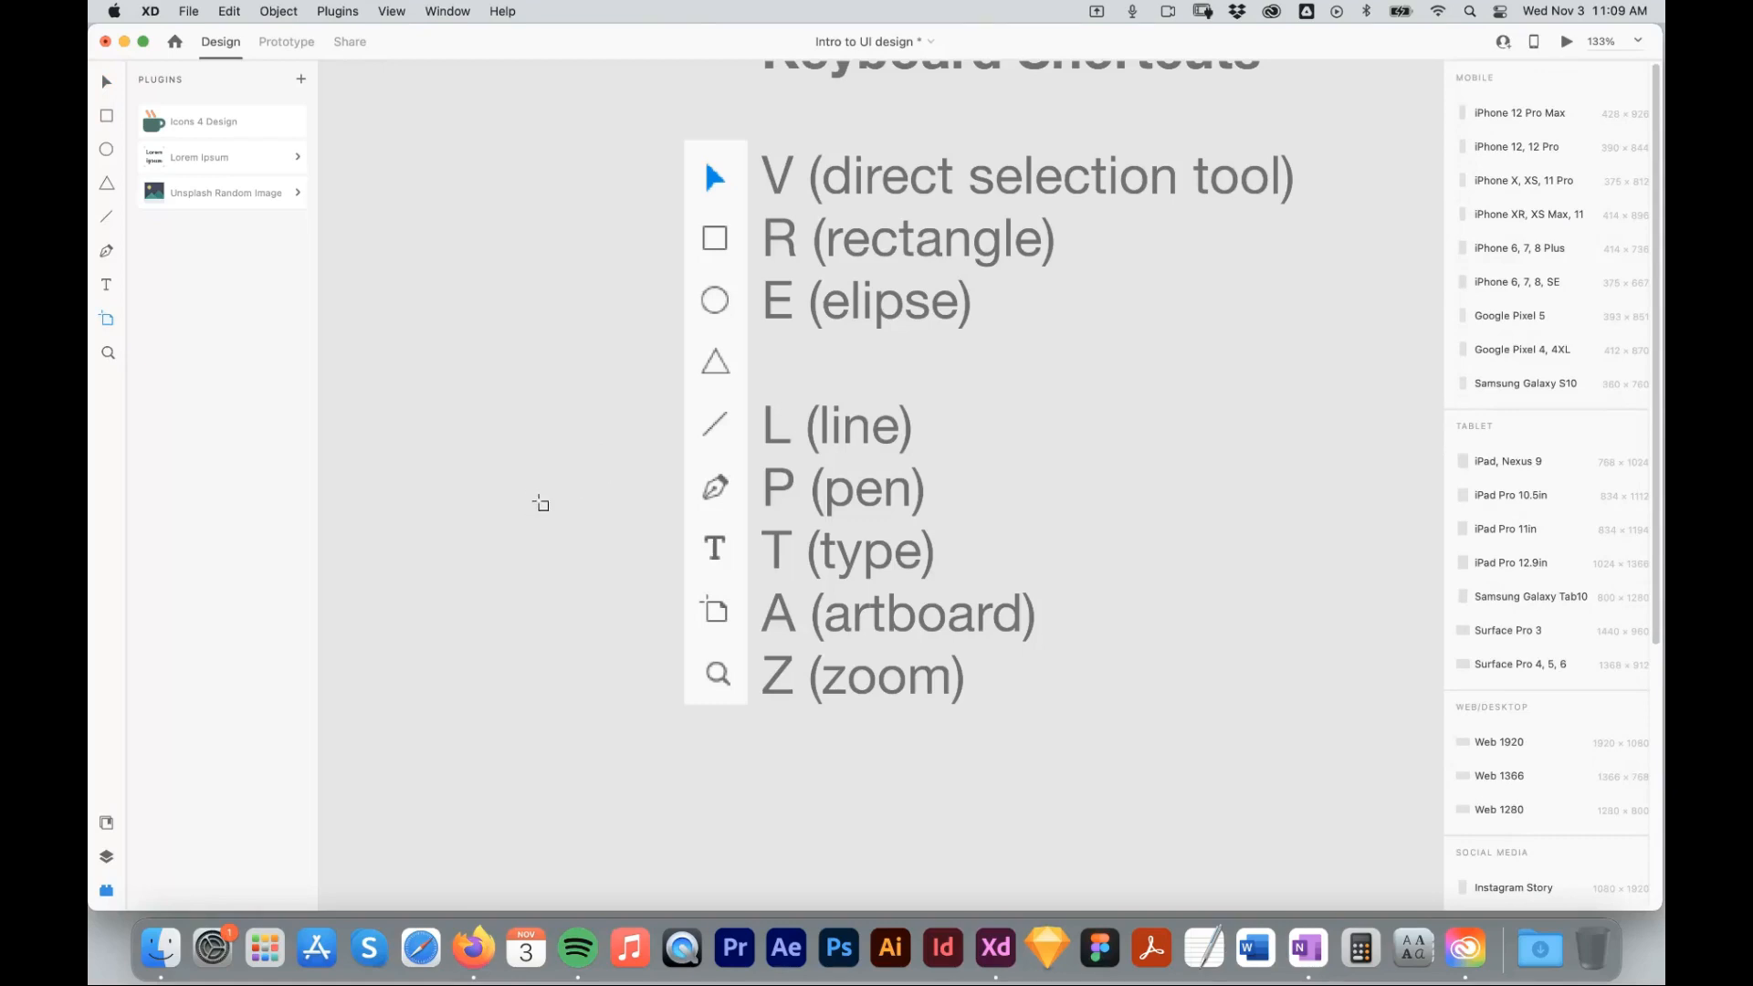
{"action": "key", "text": "z"}
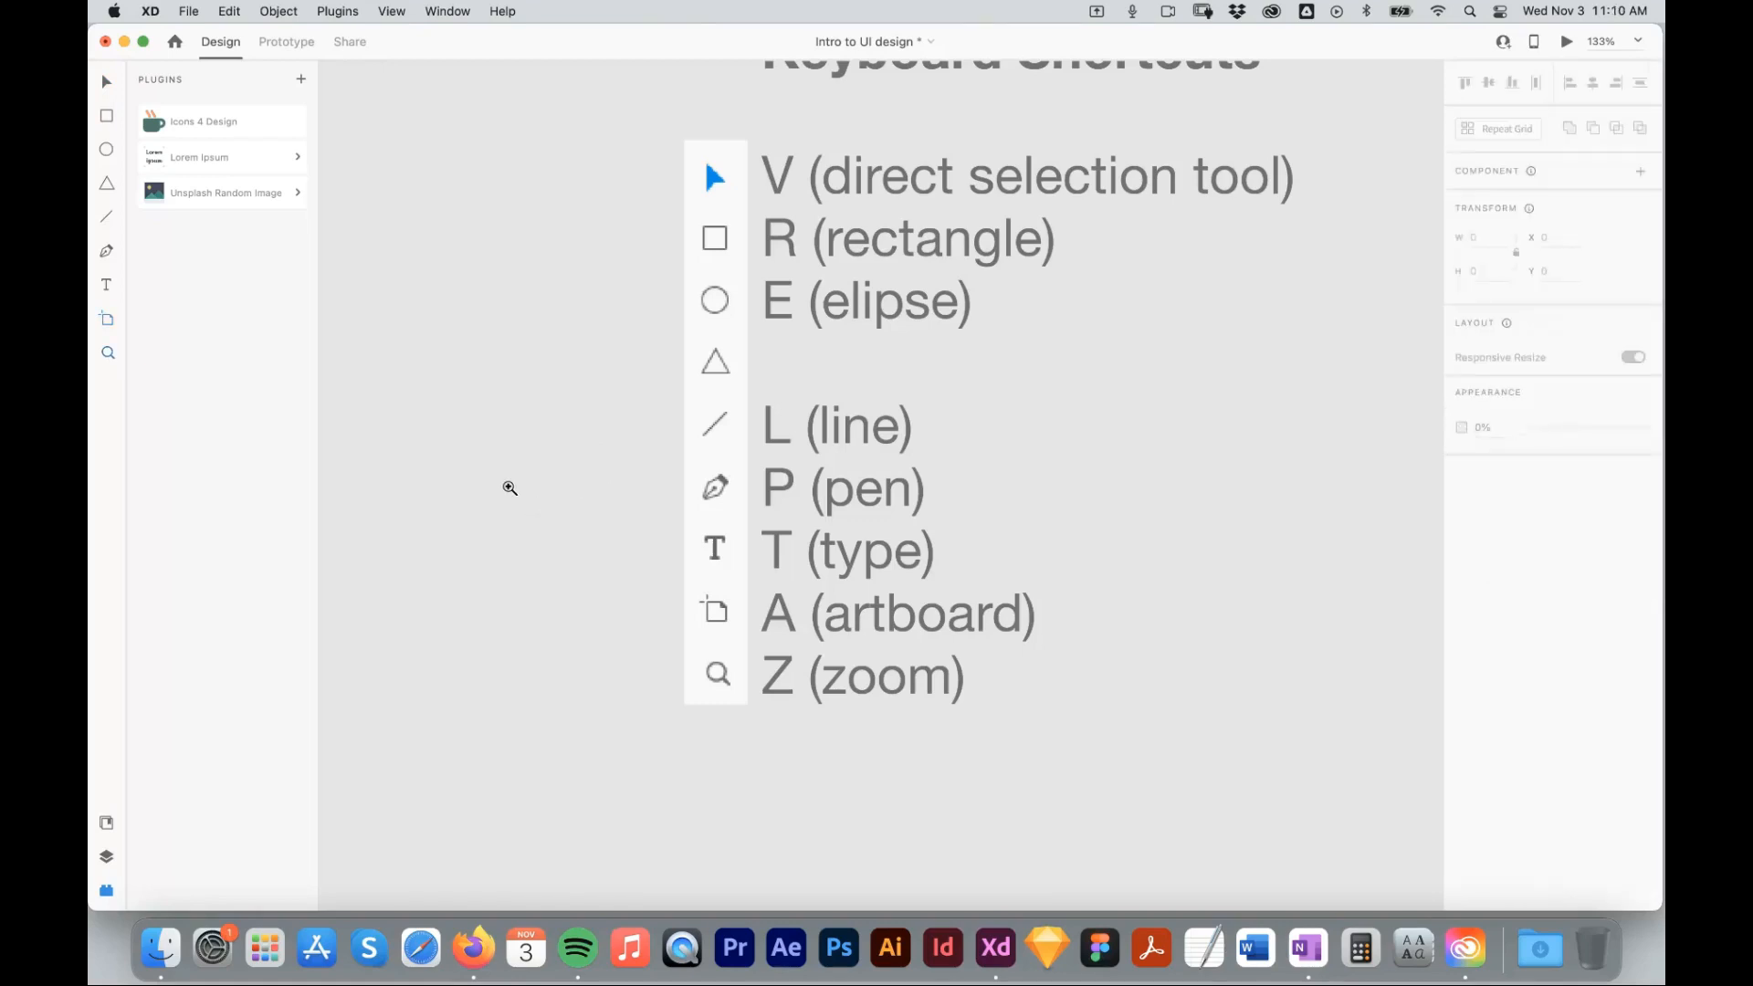
{"action": "key", "text": "super+0"}
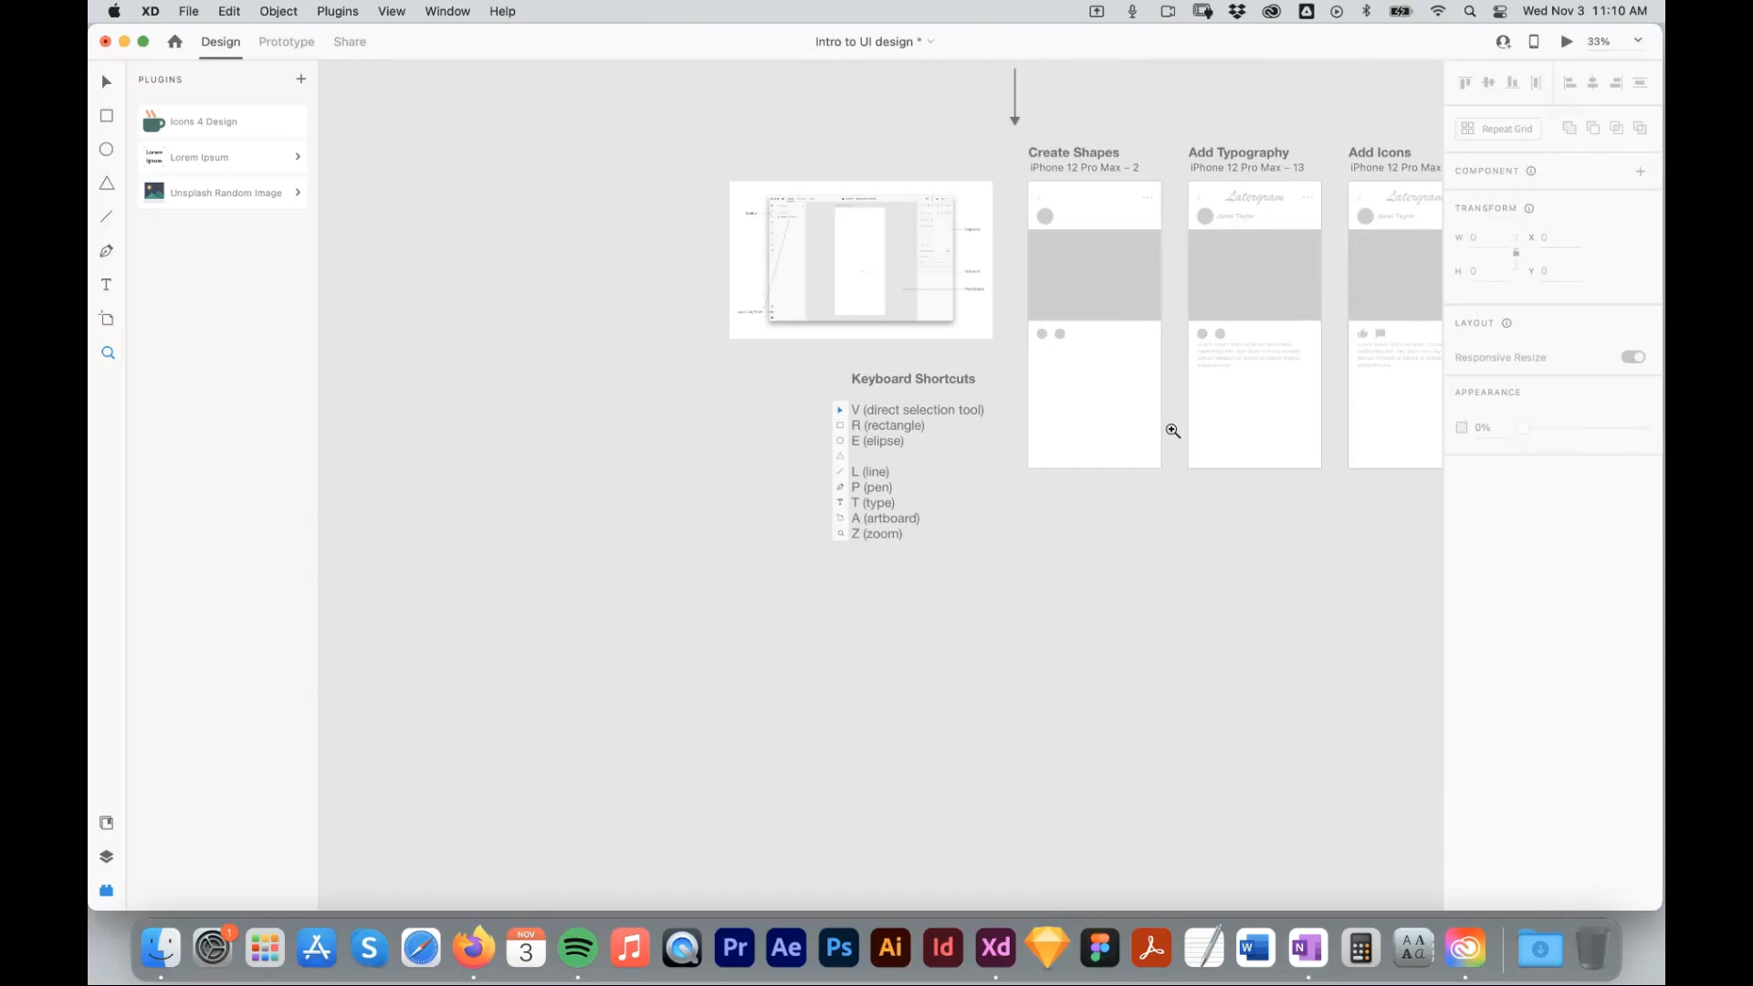
{"action": "key", "text": "v"}
{"action": "mouse_move", "coordinate": [1188, 507]}
{"action": "left_mouse_down"}
{"action": "mouse_move", "coordinate": [960, 638]}
{"action": "mouse_move", "coordinate": [894, 646]}
{"action": "left_mouse_up"}
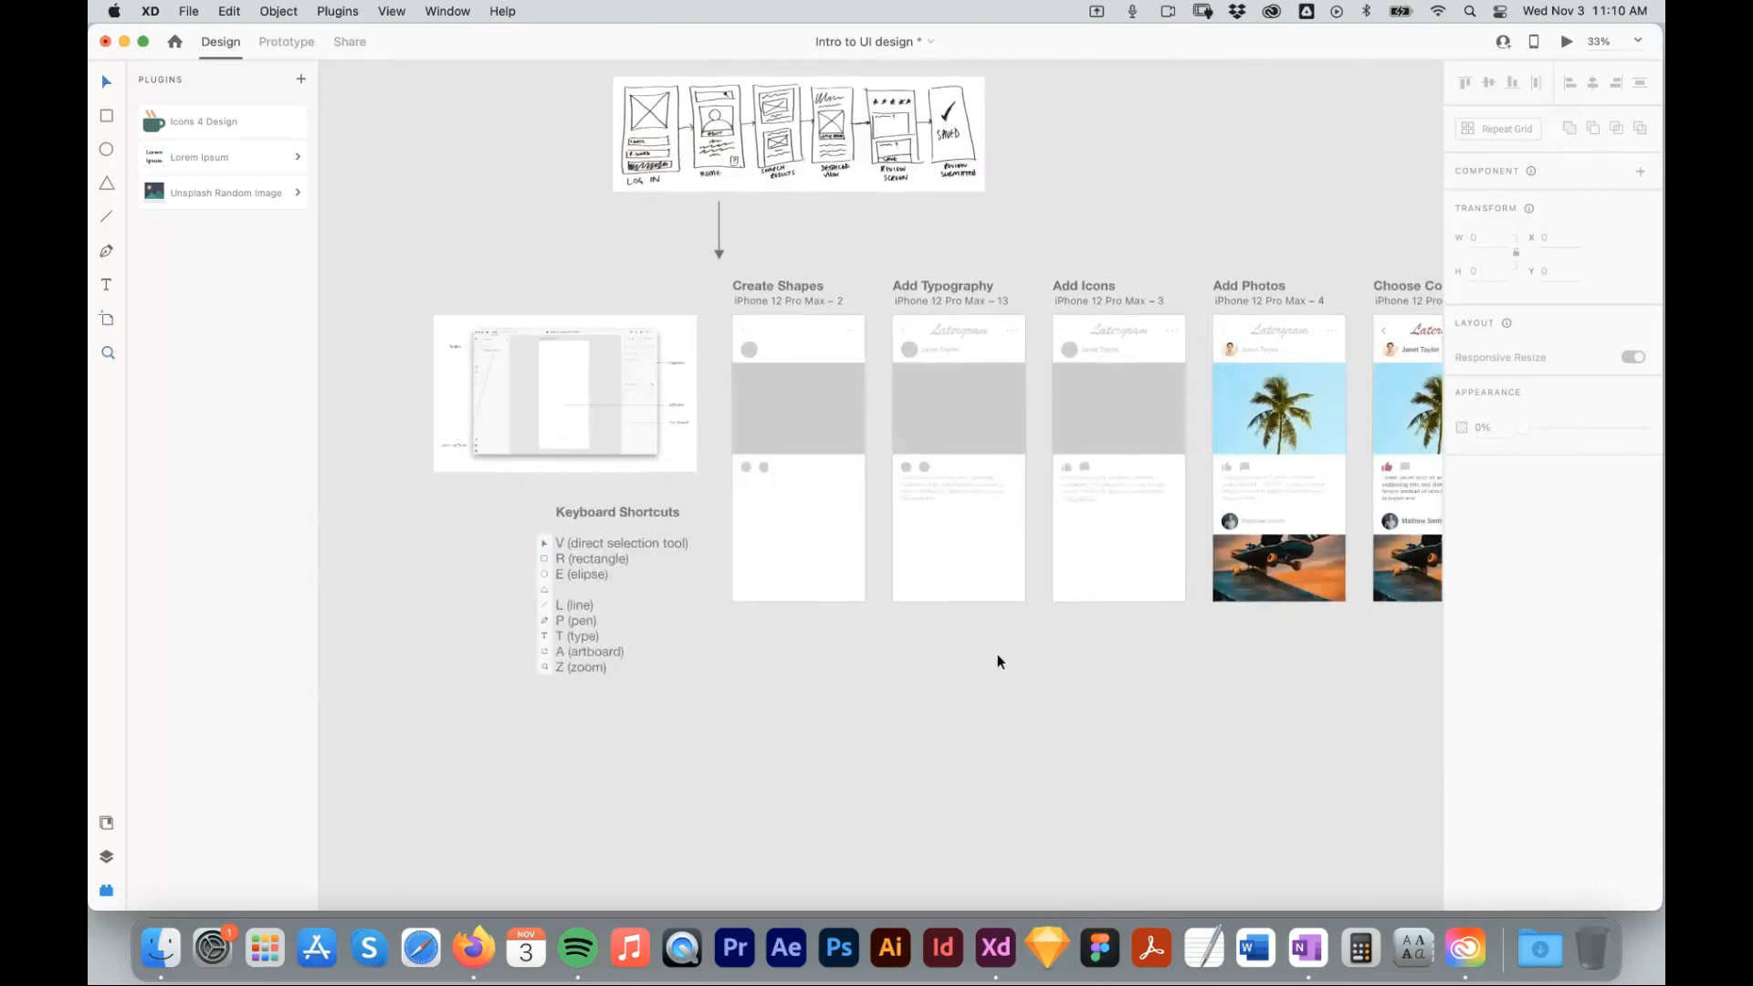
{"action": "scroll", "coordinate": [927, 624], "scroll_direction": "right", "scroll_amount": 3}
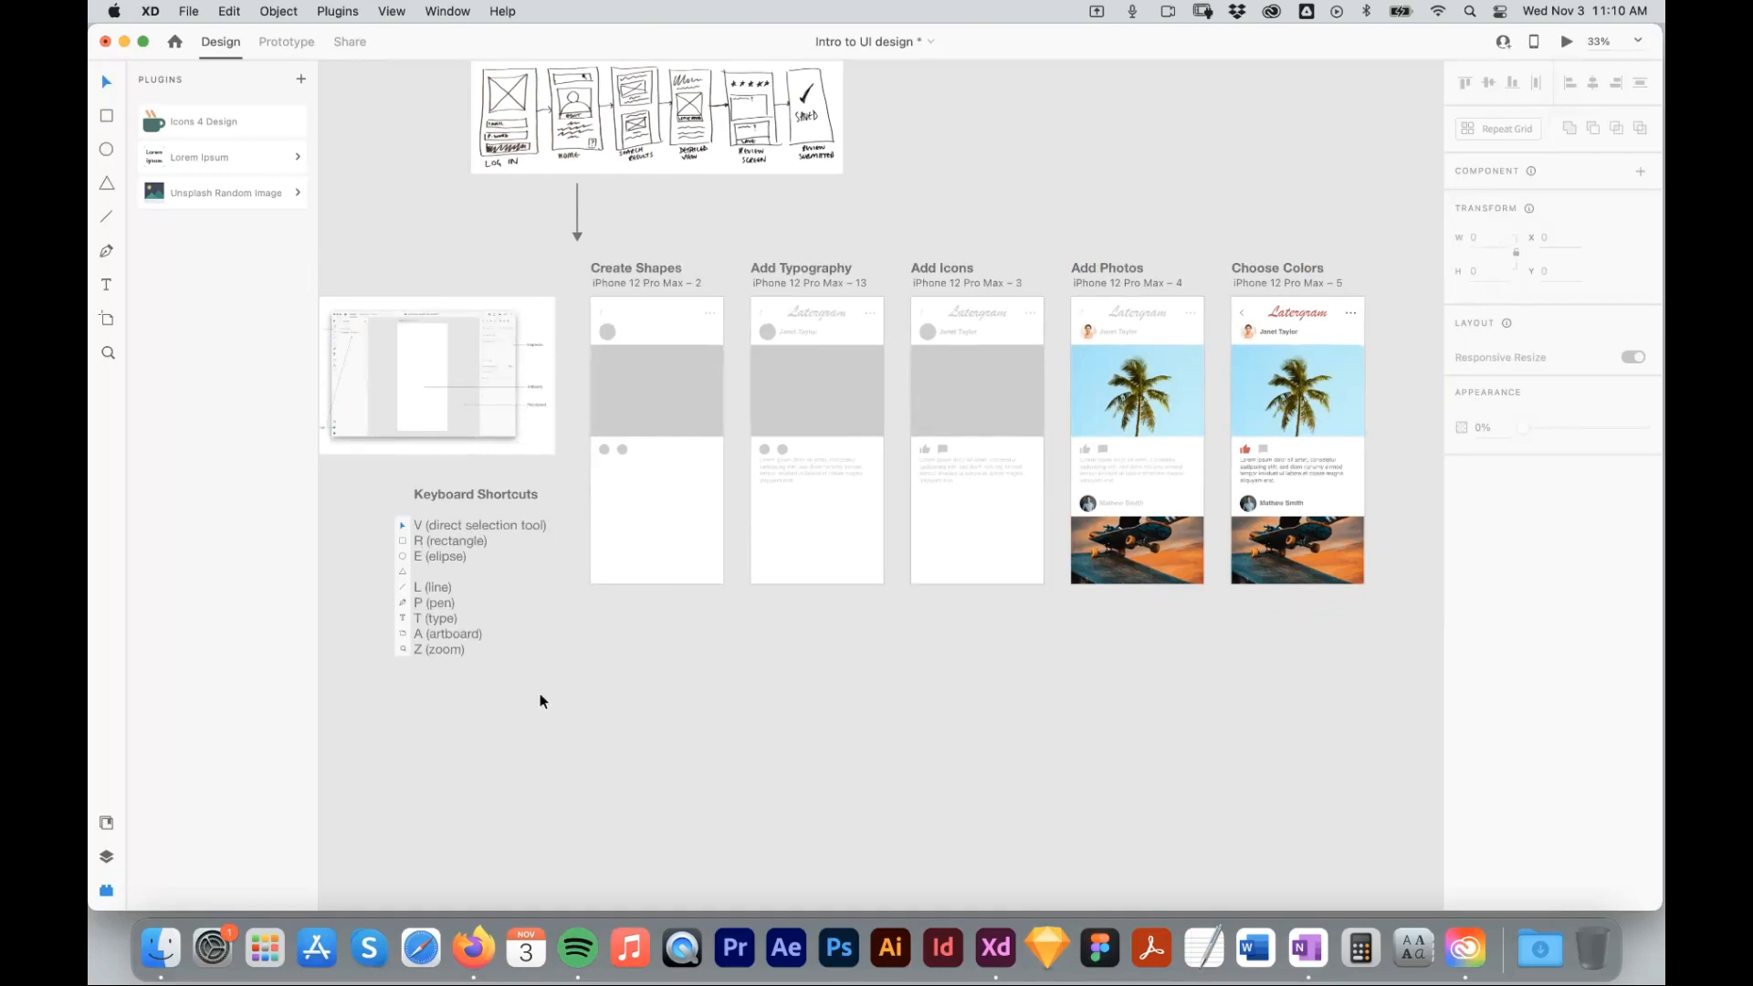
{"action": "key", "text": "z"}
{"action": "left_click_drag", "start_coordinate": [580, 285], "coordinate": [774, 587]}
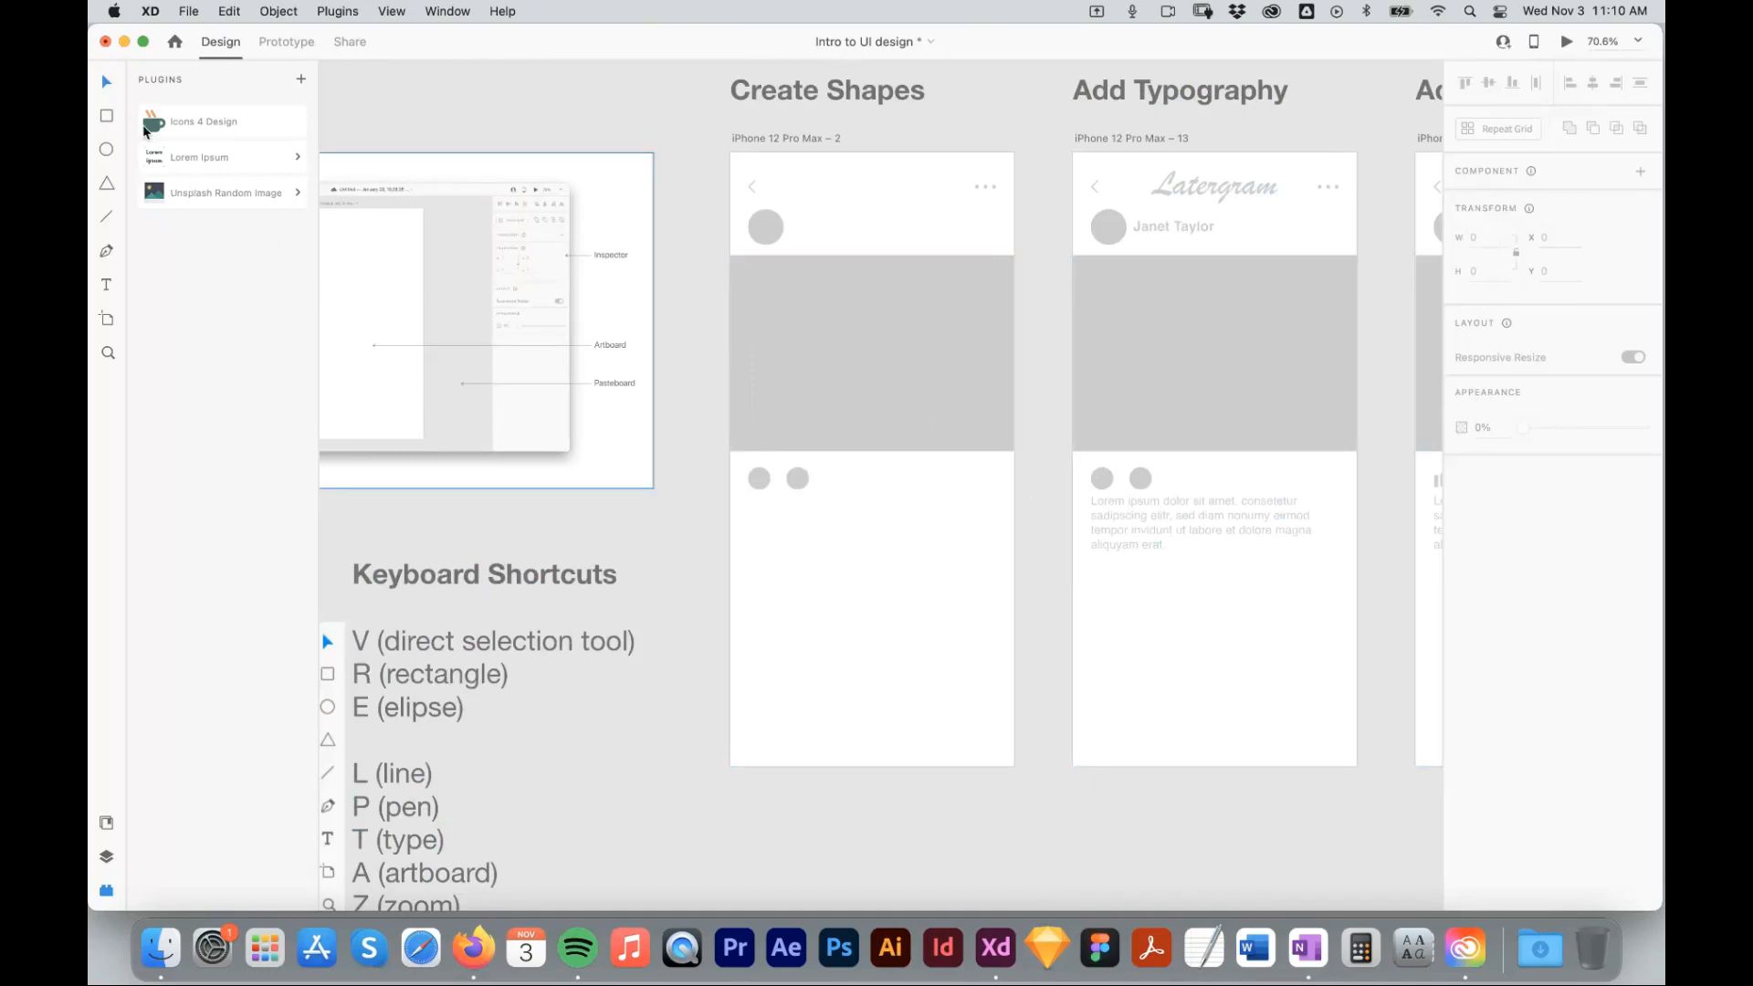
{"action": "left_click", "coordinate": [107, 151]}
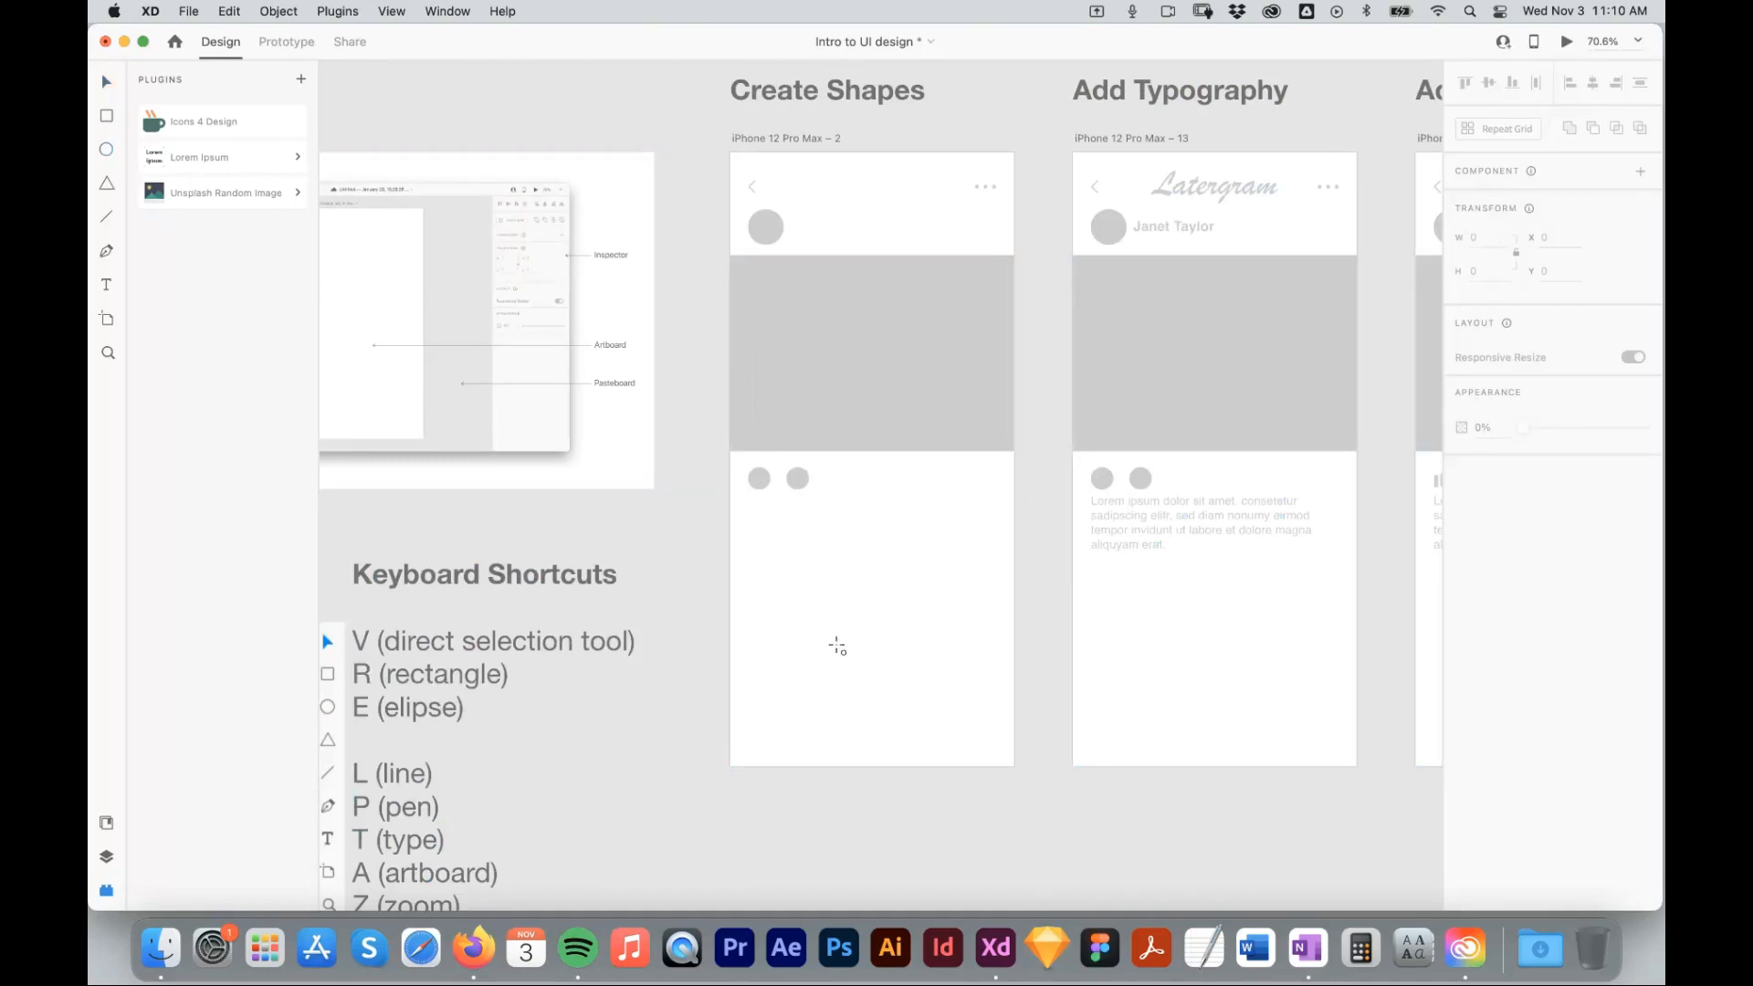
{"action": "left_click_drag", "start_coordinate": [837, 645], "coordinate": [907, 576]}
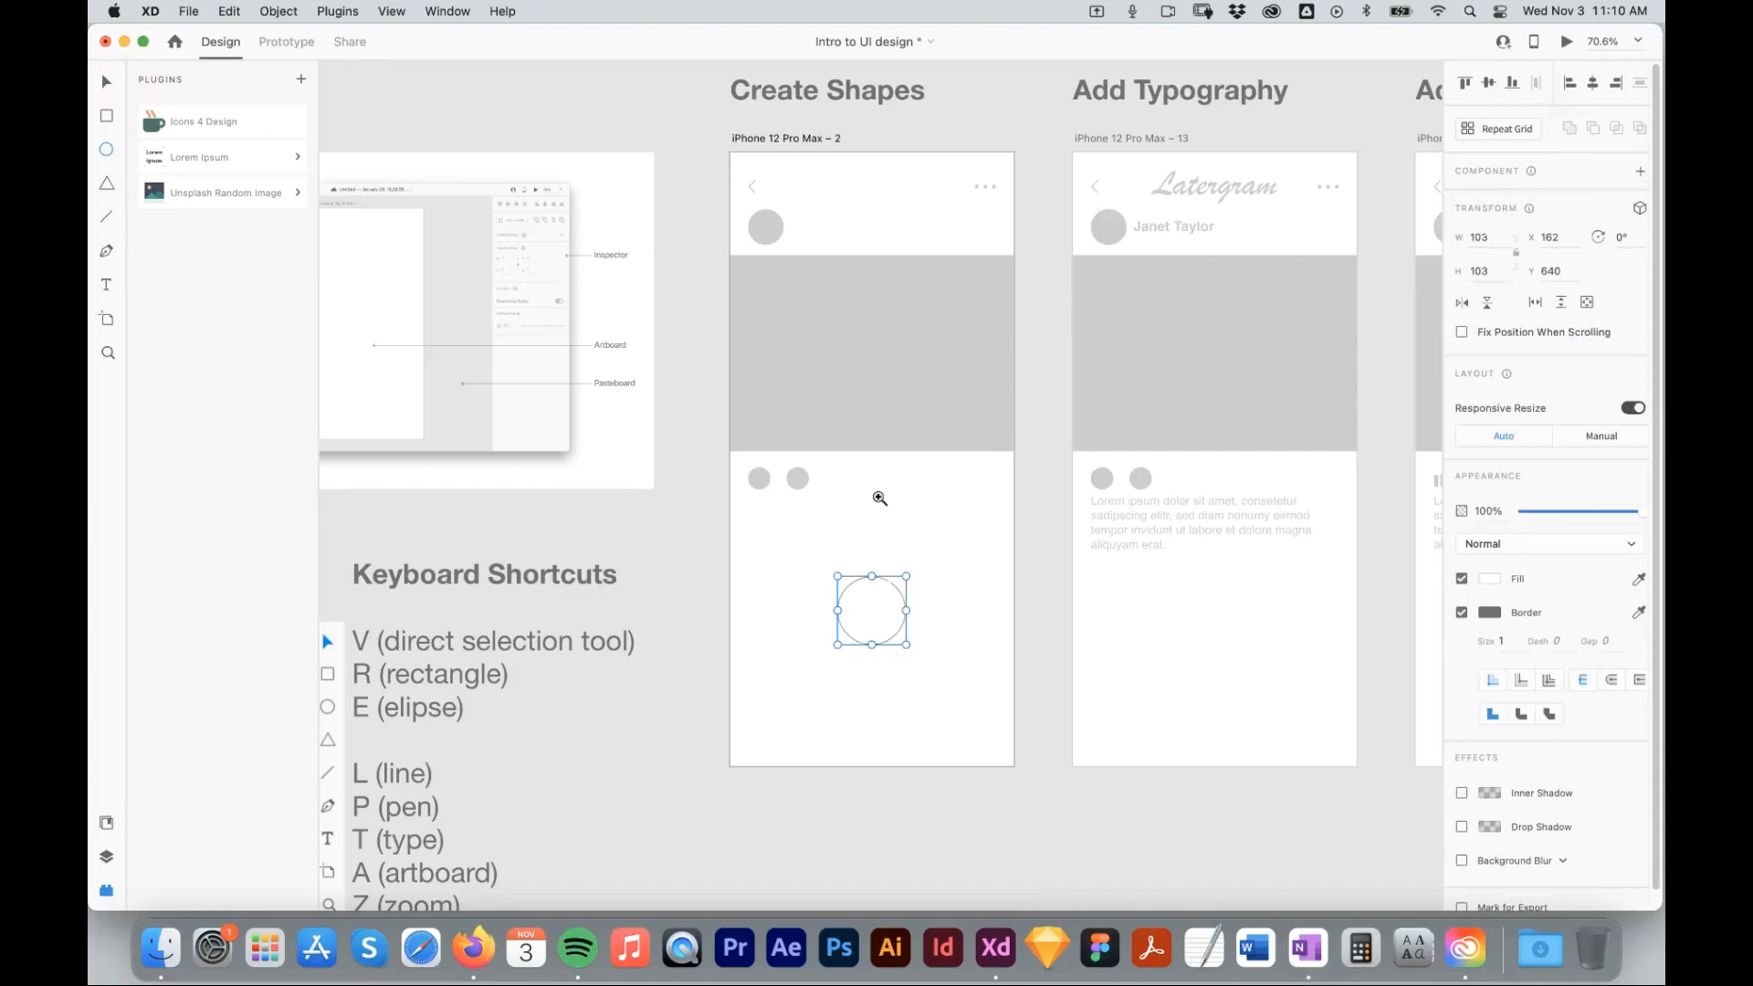
{"action": "left_click_drag", "start_coordinate": [965, 696], "coordinate": [980, 710]}
{"action": "mouse_move", "coordinate": [1124, 472]}
{"action": "left_mouse_down"}
{"action": "mouse_move", "coordinate": [1179, 430]}
{"action": "mouse_move", "coordinate": [1256, 315]}
{"action": "left_mouse_up"}
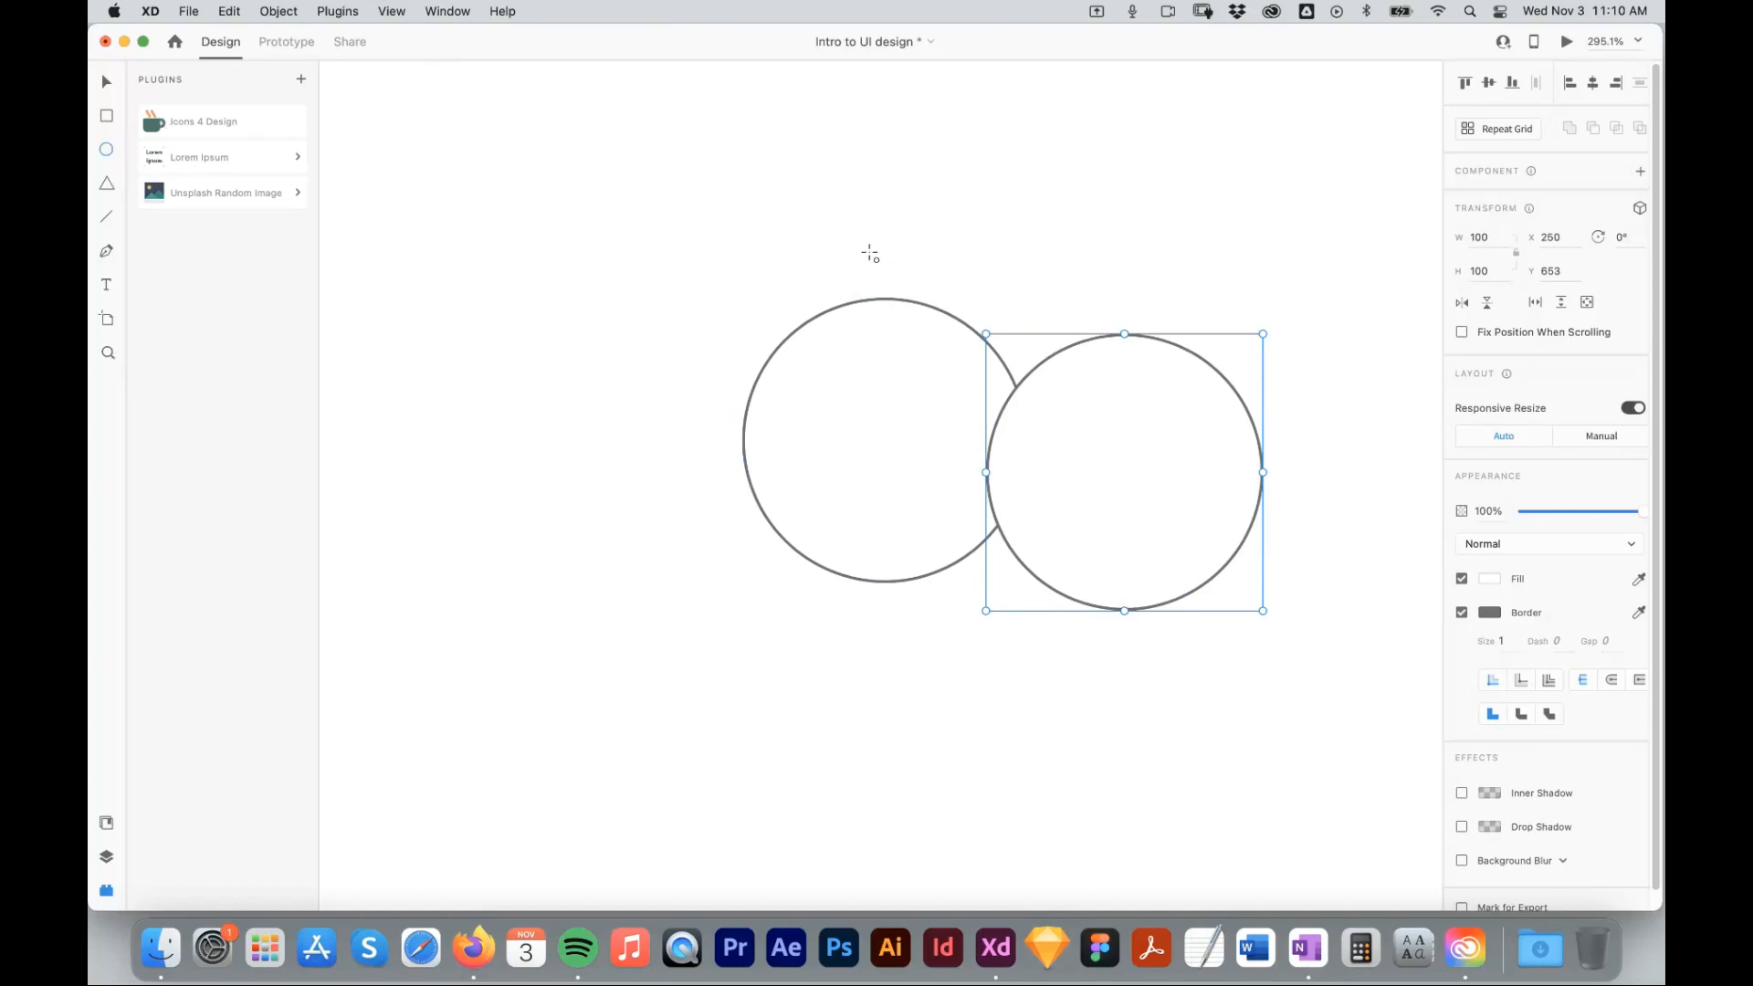
{"action": "left_click_drag", "start_coordinate": [644, 248], "coordinate": [1310, 686]}
{"action": "key", "text": "super+minus"}
{"action": "key", "text": "super+minus"}
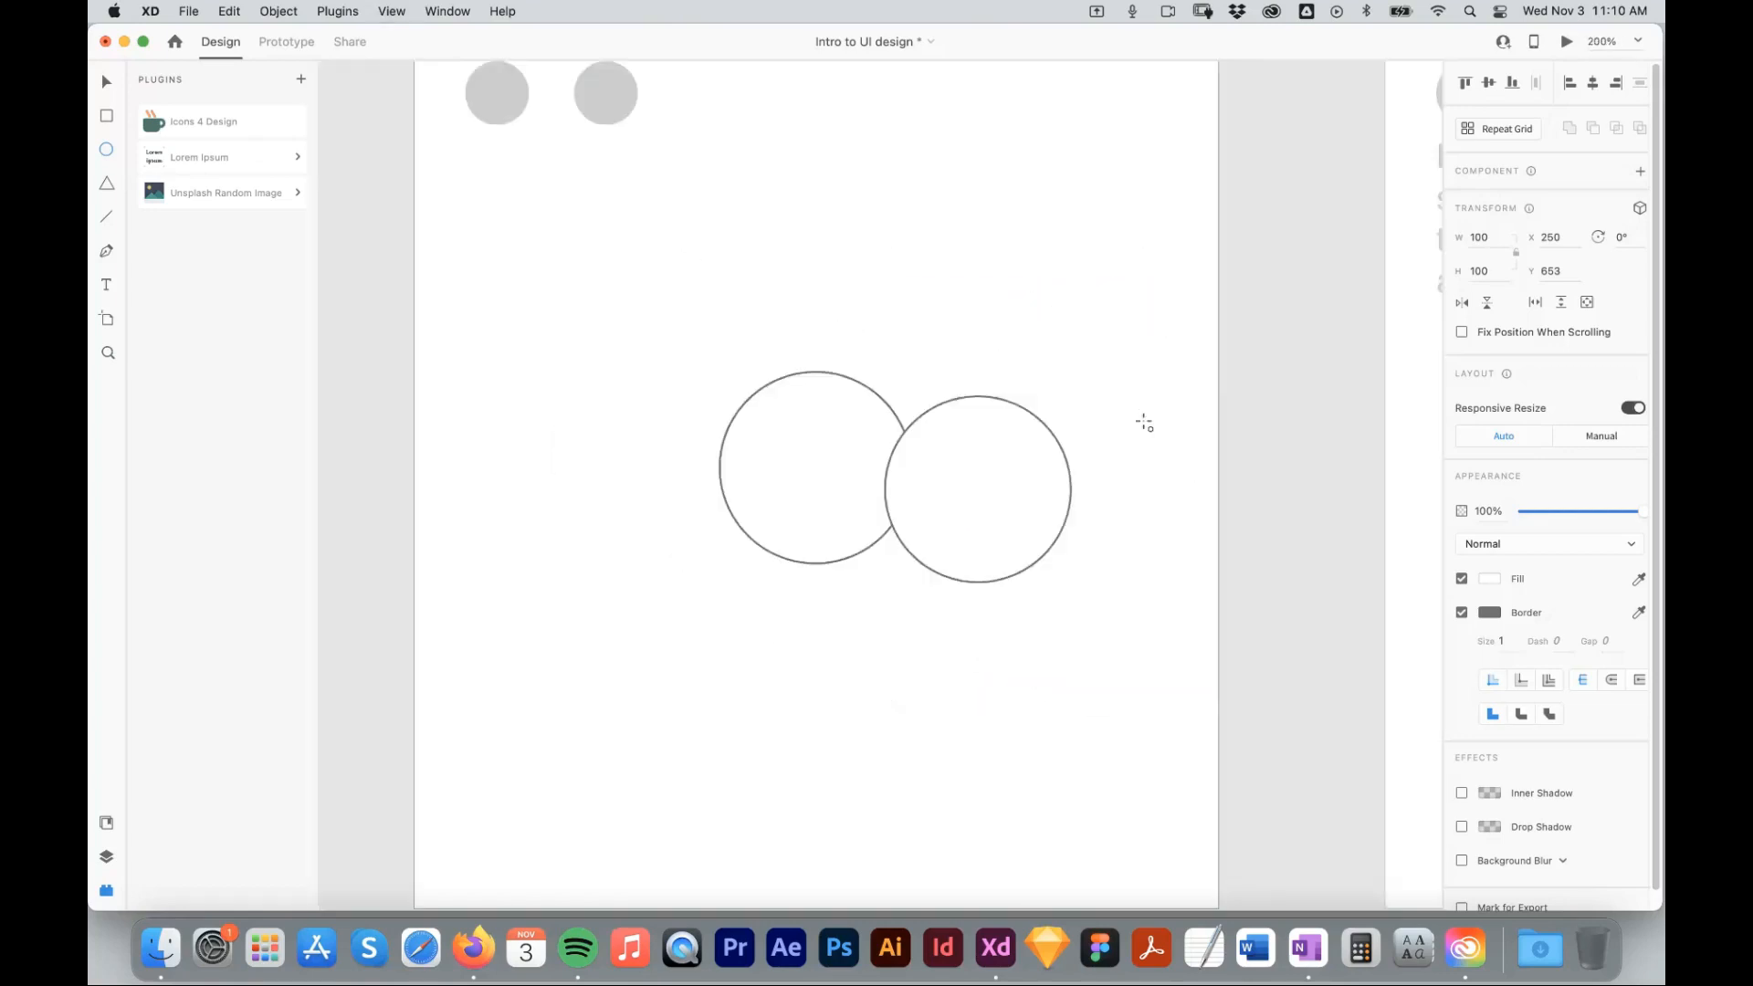
{"action": "key", "text": "super+minus"}
{"action": "key", "text": "super+minus"}
{"action": "key", "text": "super+minus"}
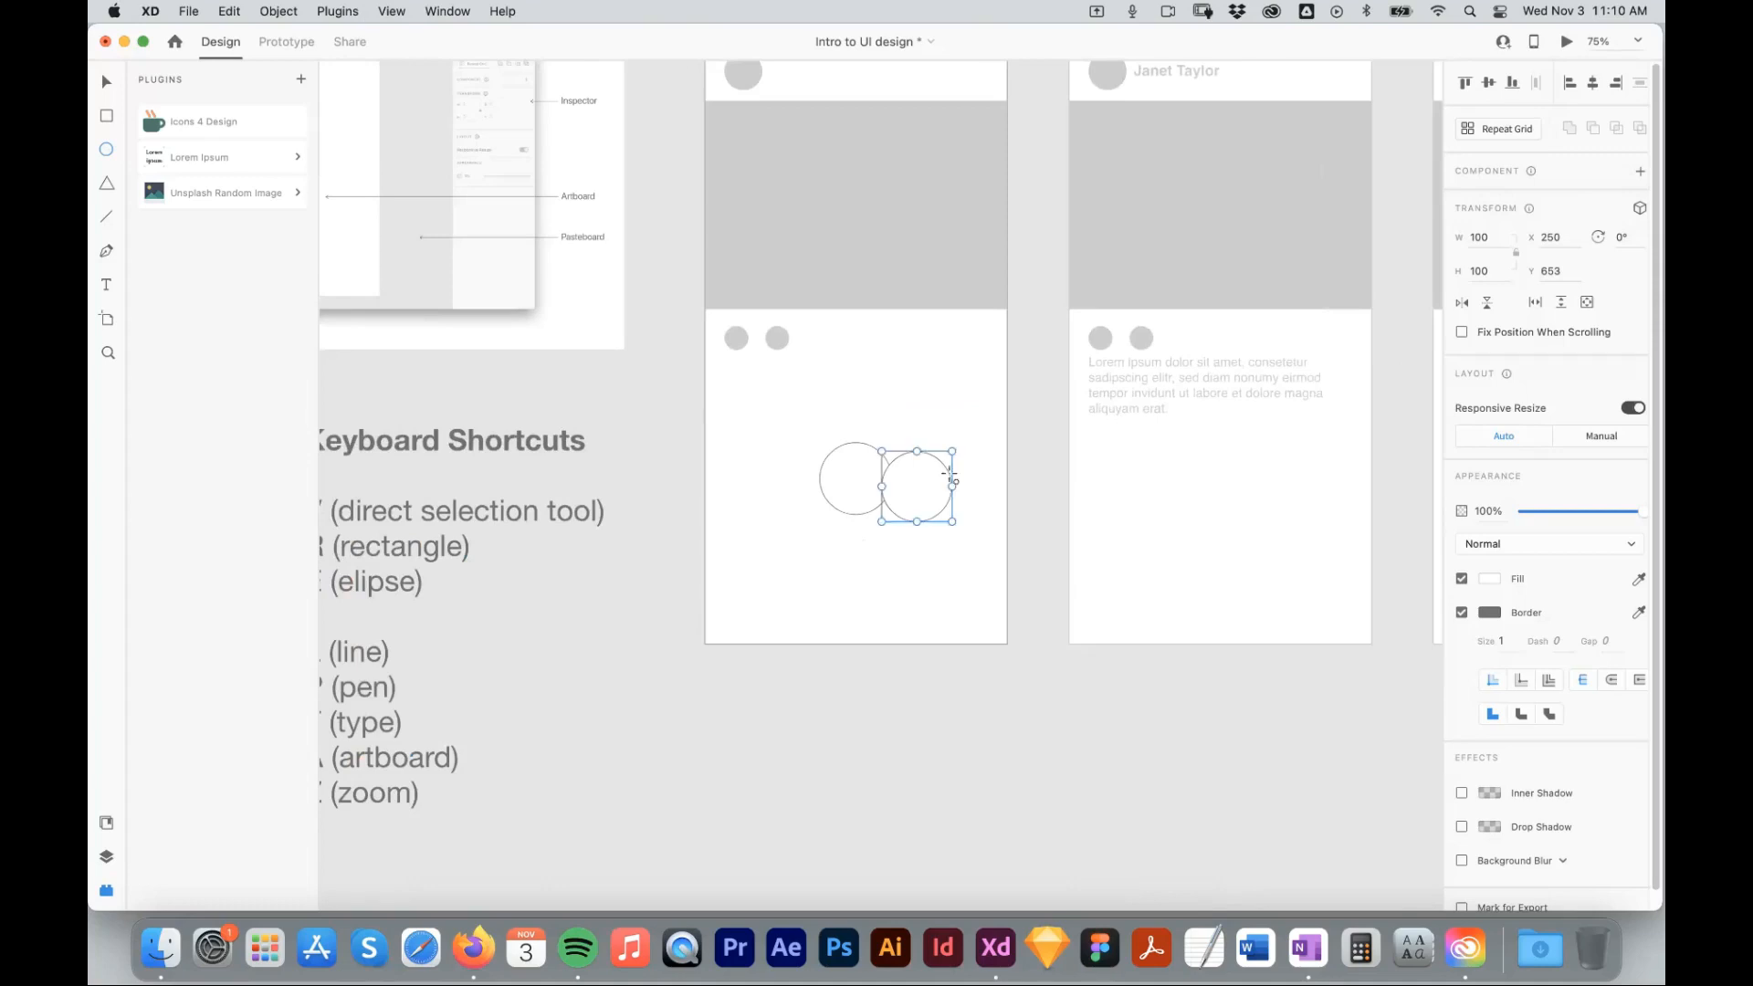
{"action": "left_click_drag", "start_coordinate": [1016, 518], "coordinate": [826, 476]}
{"action": "key", "text": "Delete"}
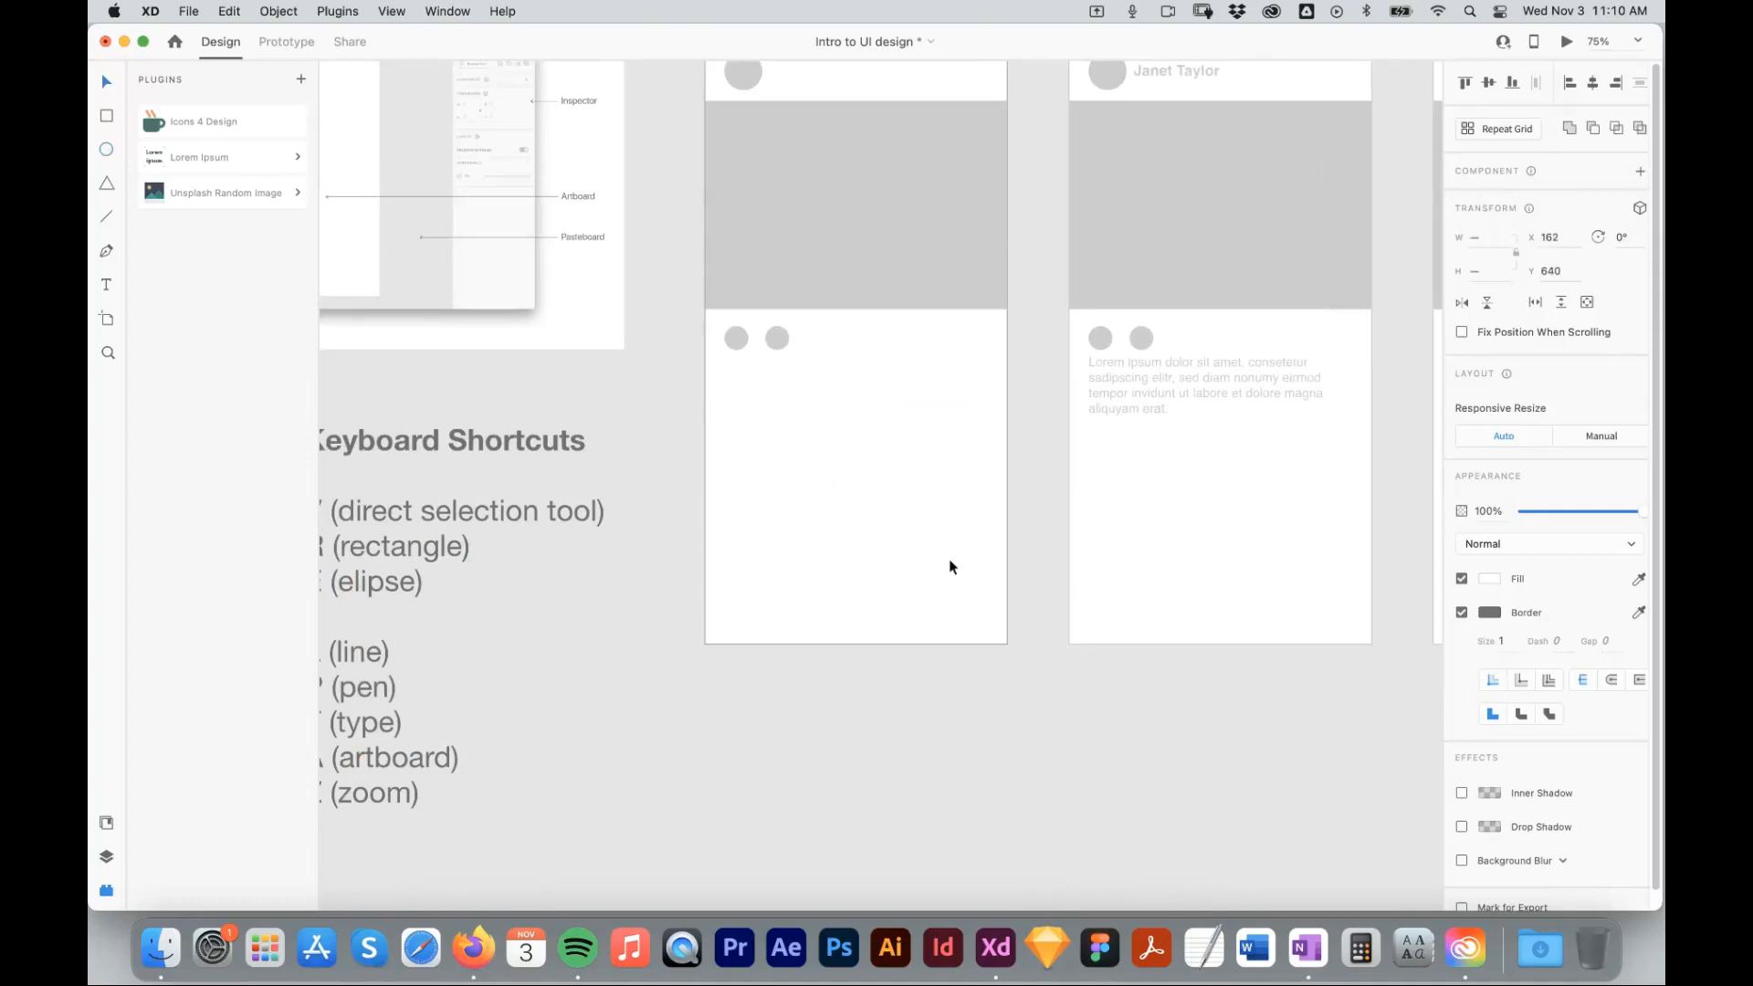
{"action": "scroll", "coordinate": [669, 712], "scroll_direction": "left", "scroll_amount": 5}
{"action": "scroll", "coordinate": [669, 712], "scroll_direction": "up", "scroll_amount": 1}
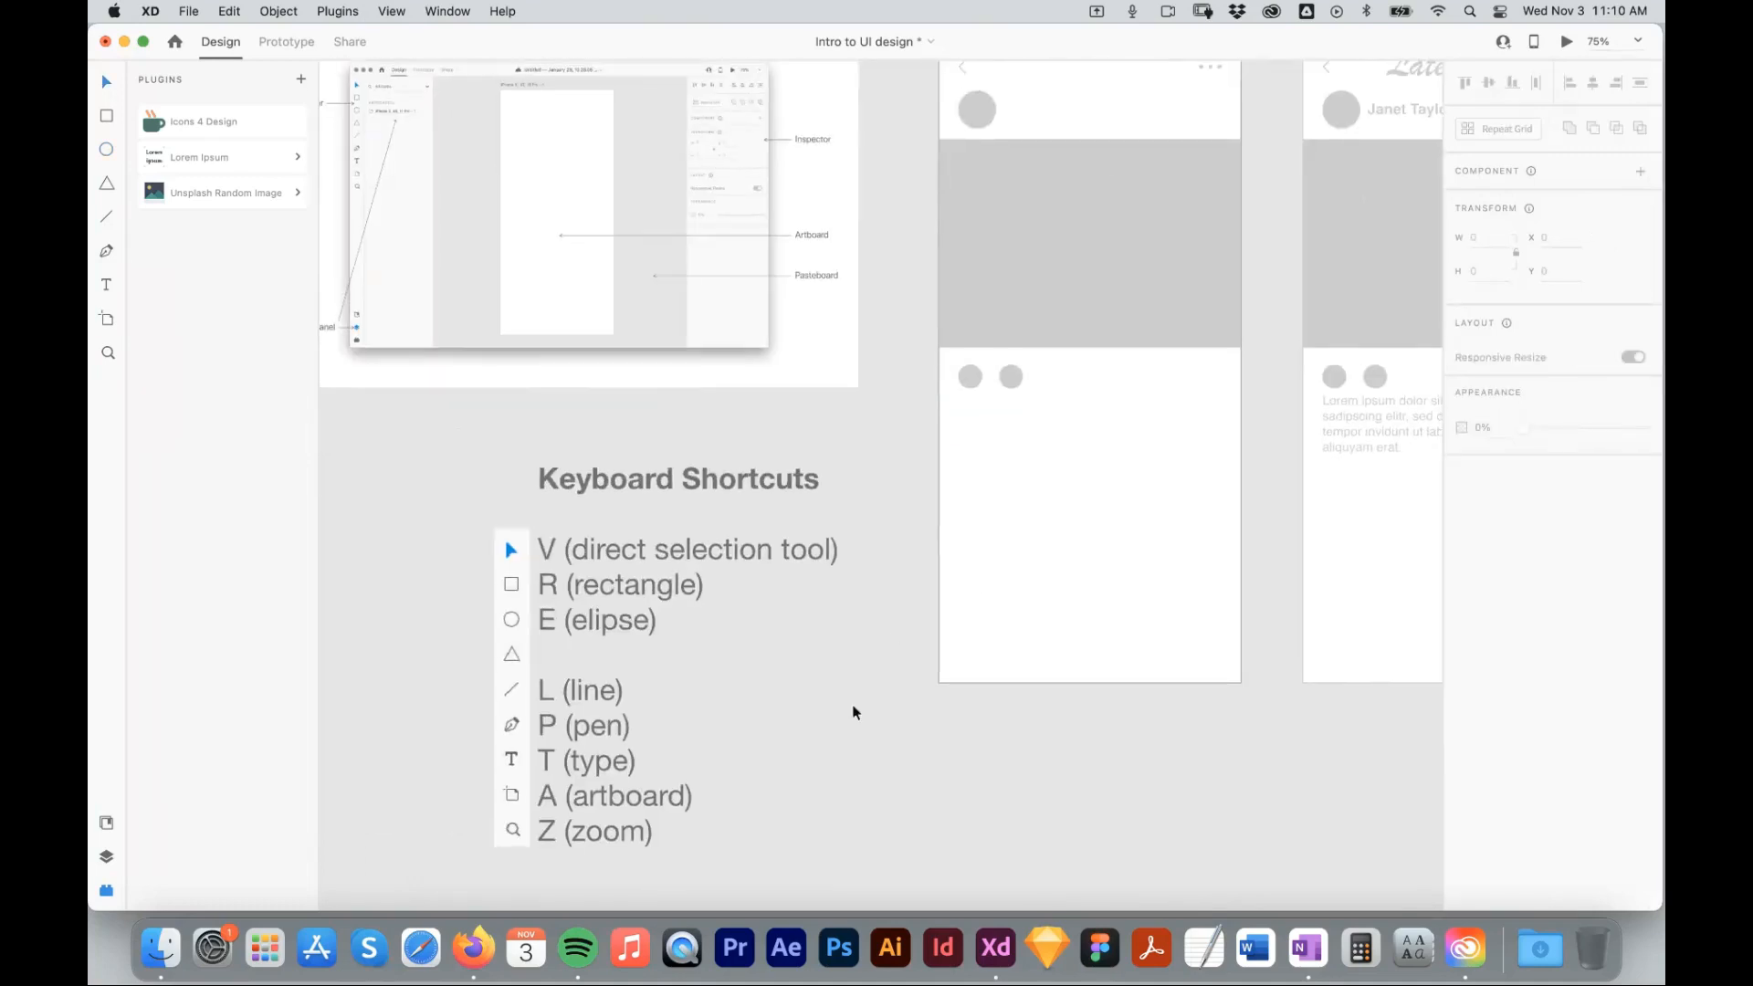
Pan to the Create Shapes and Add Typography titles, zoom out to 33% and recentre the layout.
{"action": "left_click", "coordinate": [654, 773]}
{"action": "scroll", "coordinate": [927, 554], "scroll_direction": "right", "scroll_amount": 3}
{"action": "scroll", "coordinate": [927, 553], "scroll_direction": "up", "scroll_amount": 1}
{"action": "left_click_drag", "start_coordinate": [804, 521], "coordinate": [755, 579]}
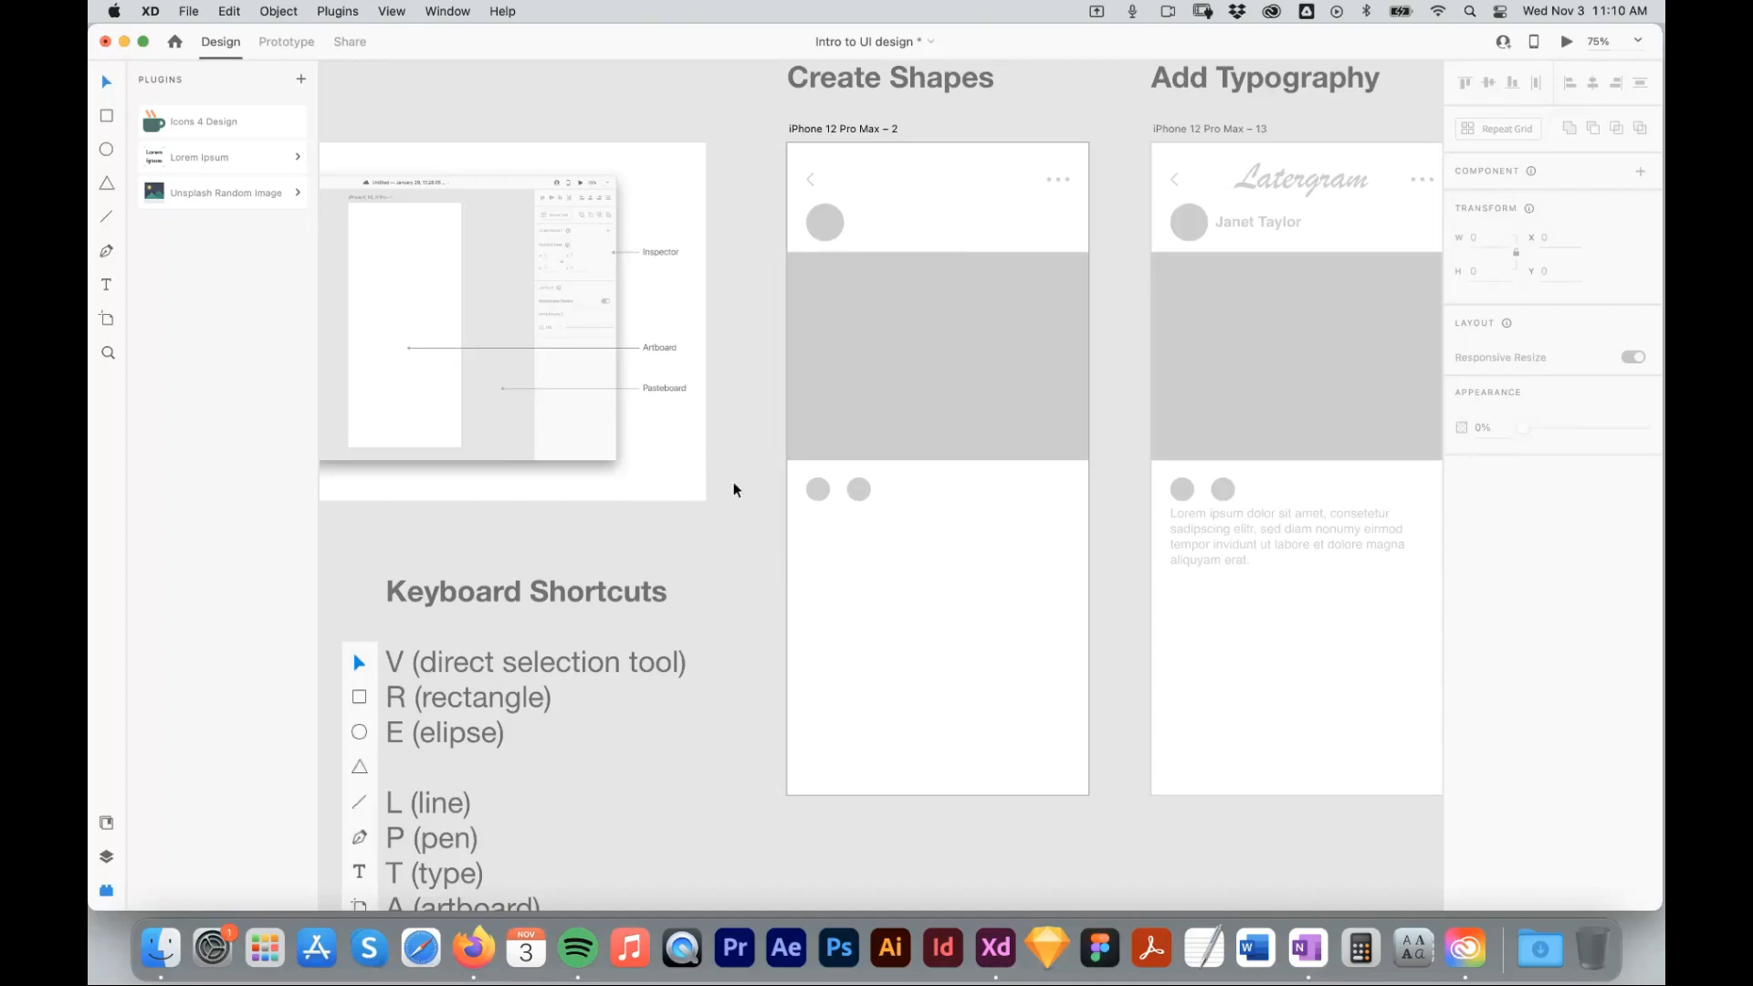
{"action": "key", "text": "super+minus"}
{"action": "key", "text": "super+minus"}
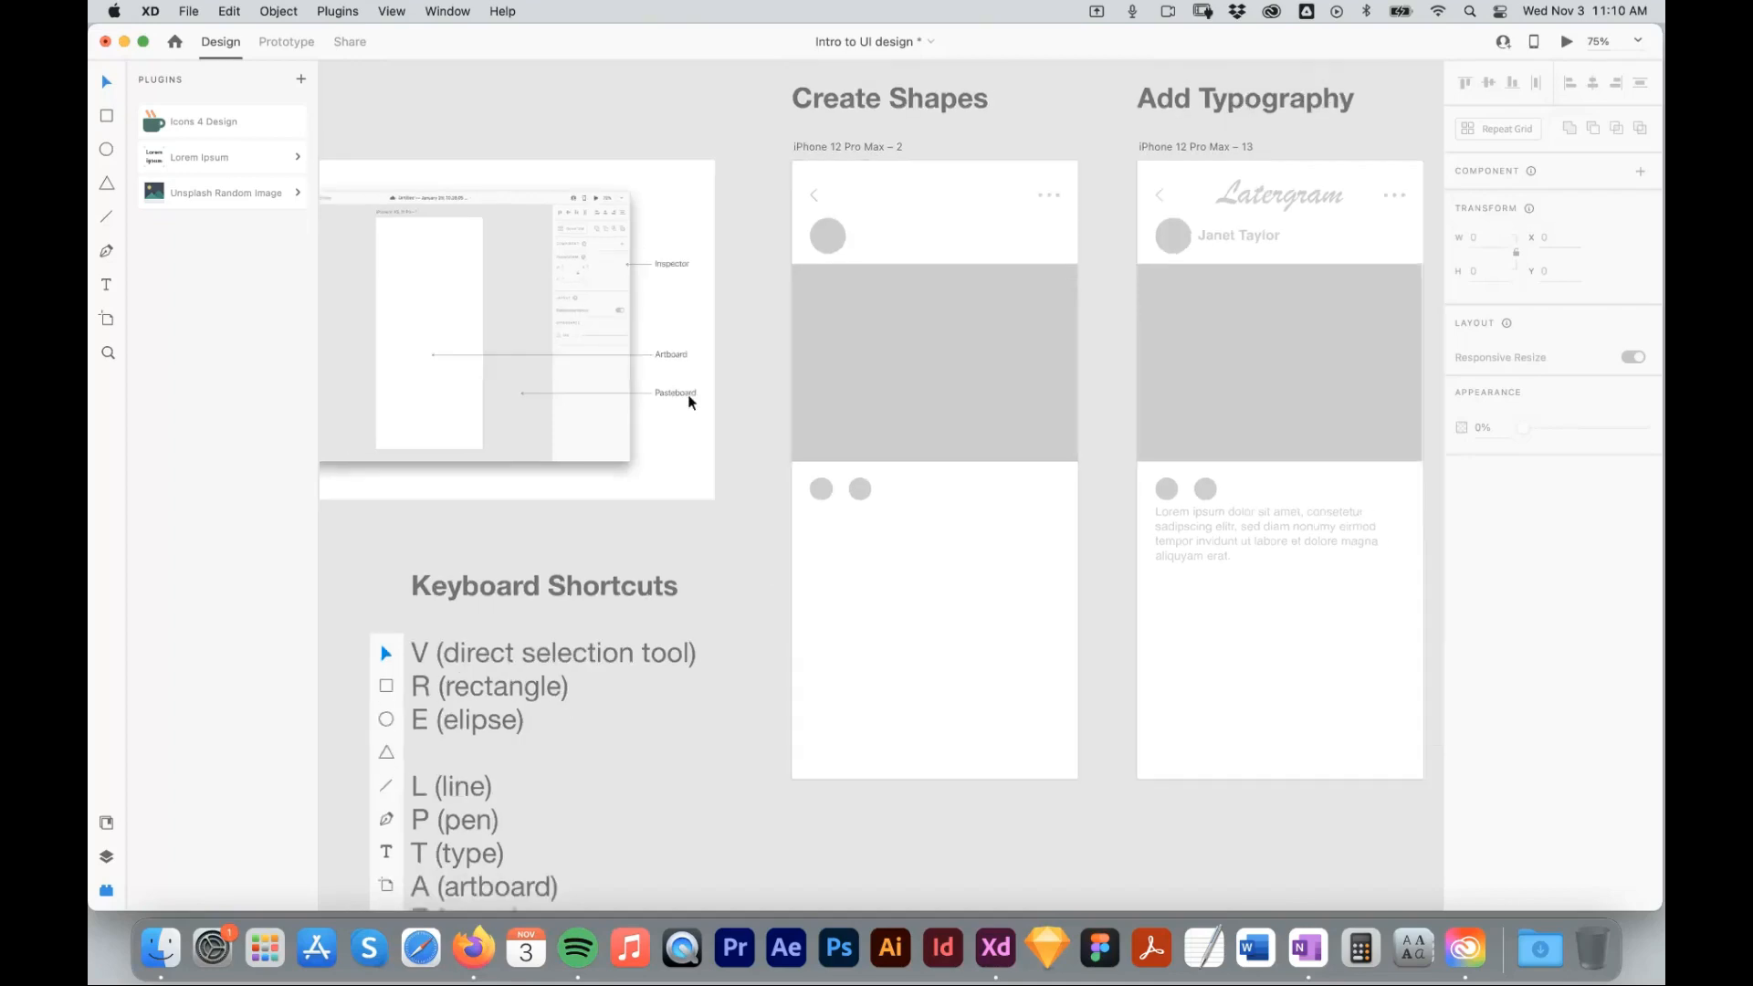
{"action": "left_click_drag", "start_coordinate": [828, 379], "coordinate": [800, 442]}
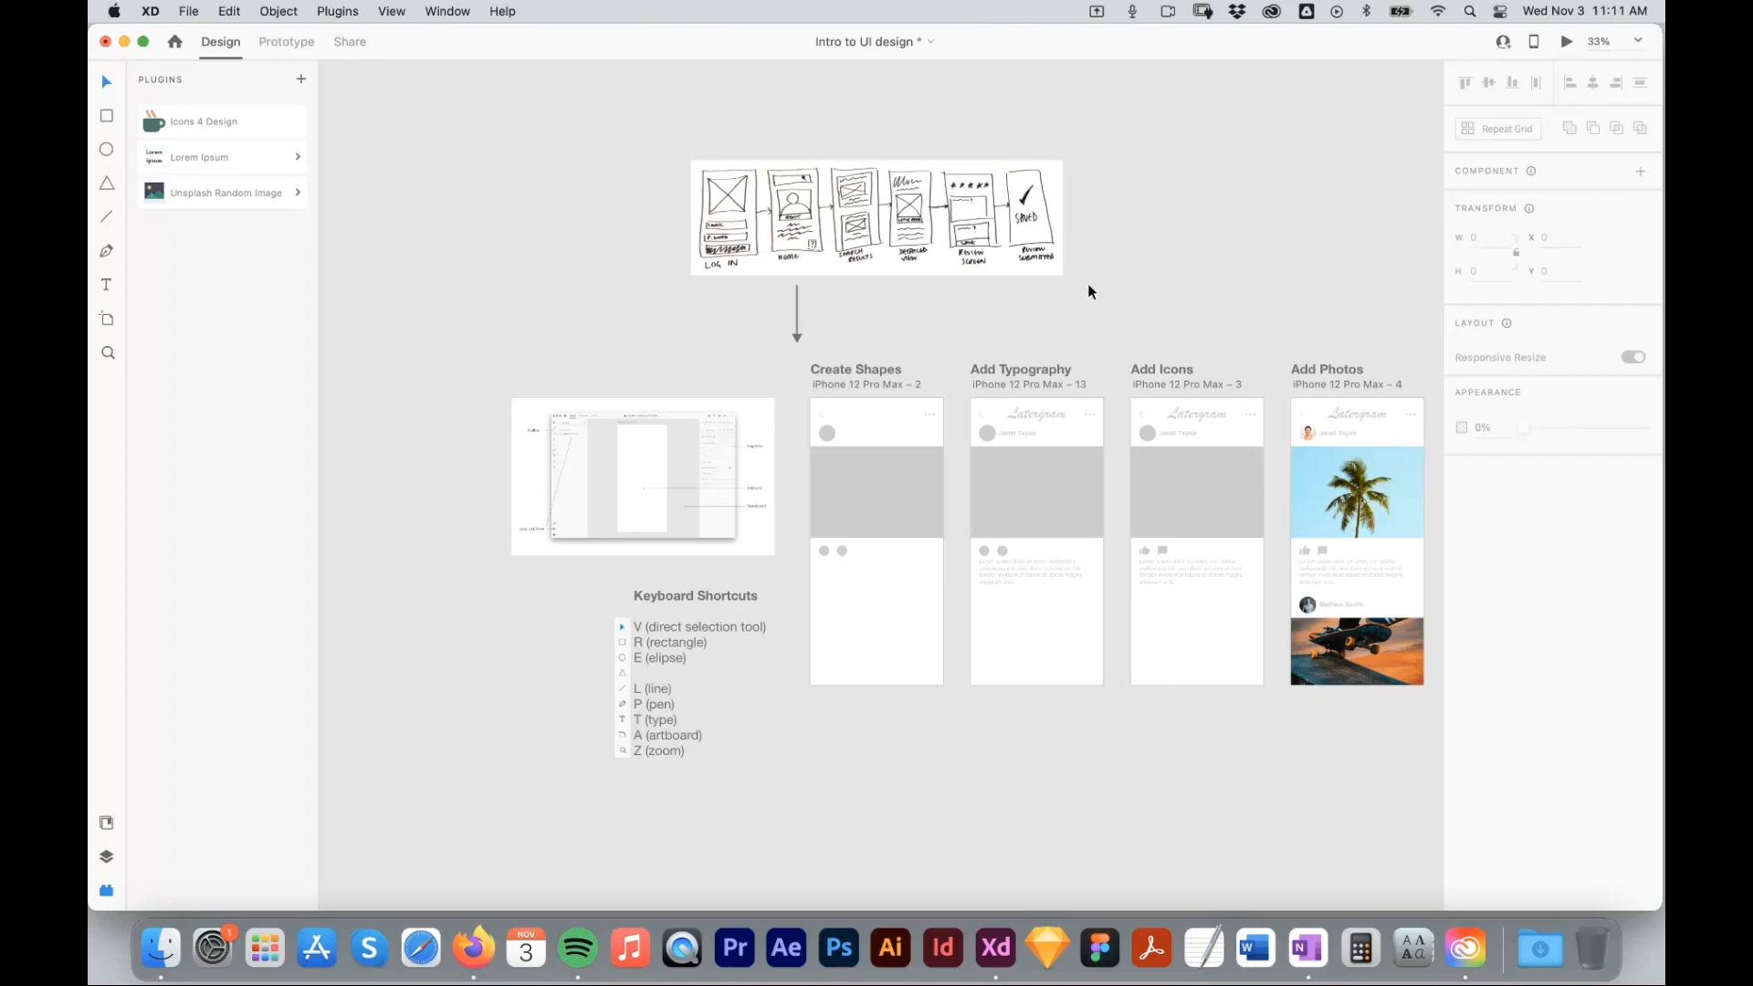
Marquee-zoom into the hand-drawn sketch, then zoom out to 25% to show all five artboards.
{"action": "key", "text": "super+space"}
{"action": "mouse_move", "coordinate": [662, 156]}
{"action": "left_mouse_down"}
{"action": "mouse_move", "coordinate": [732, 222]}
{"action": "mouse_move", "coordinate": [1115, 330]}
{"action": "left_mouse_up"}
{"action": "scroll", "coordinate": [913, 603], "scroll_direction": "down", "scroll_amount": 5}
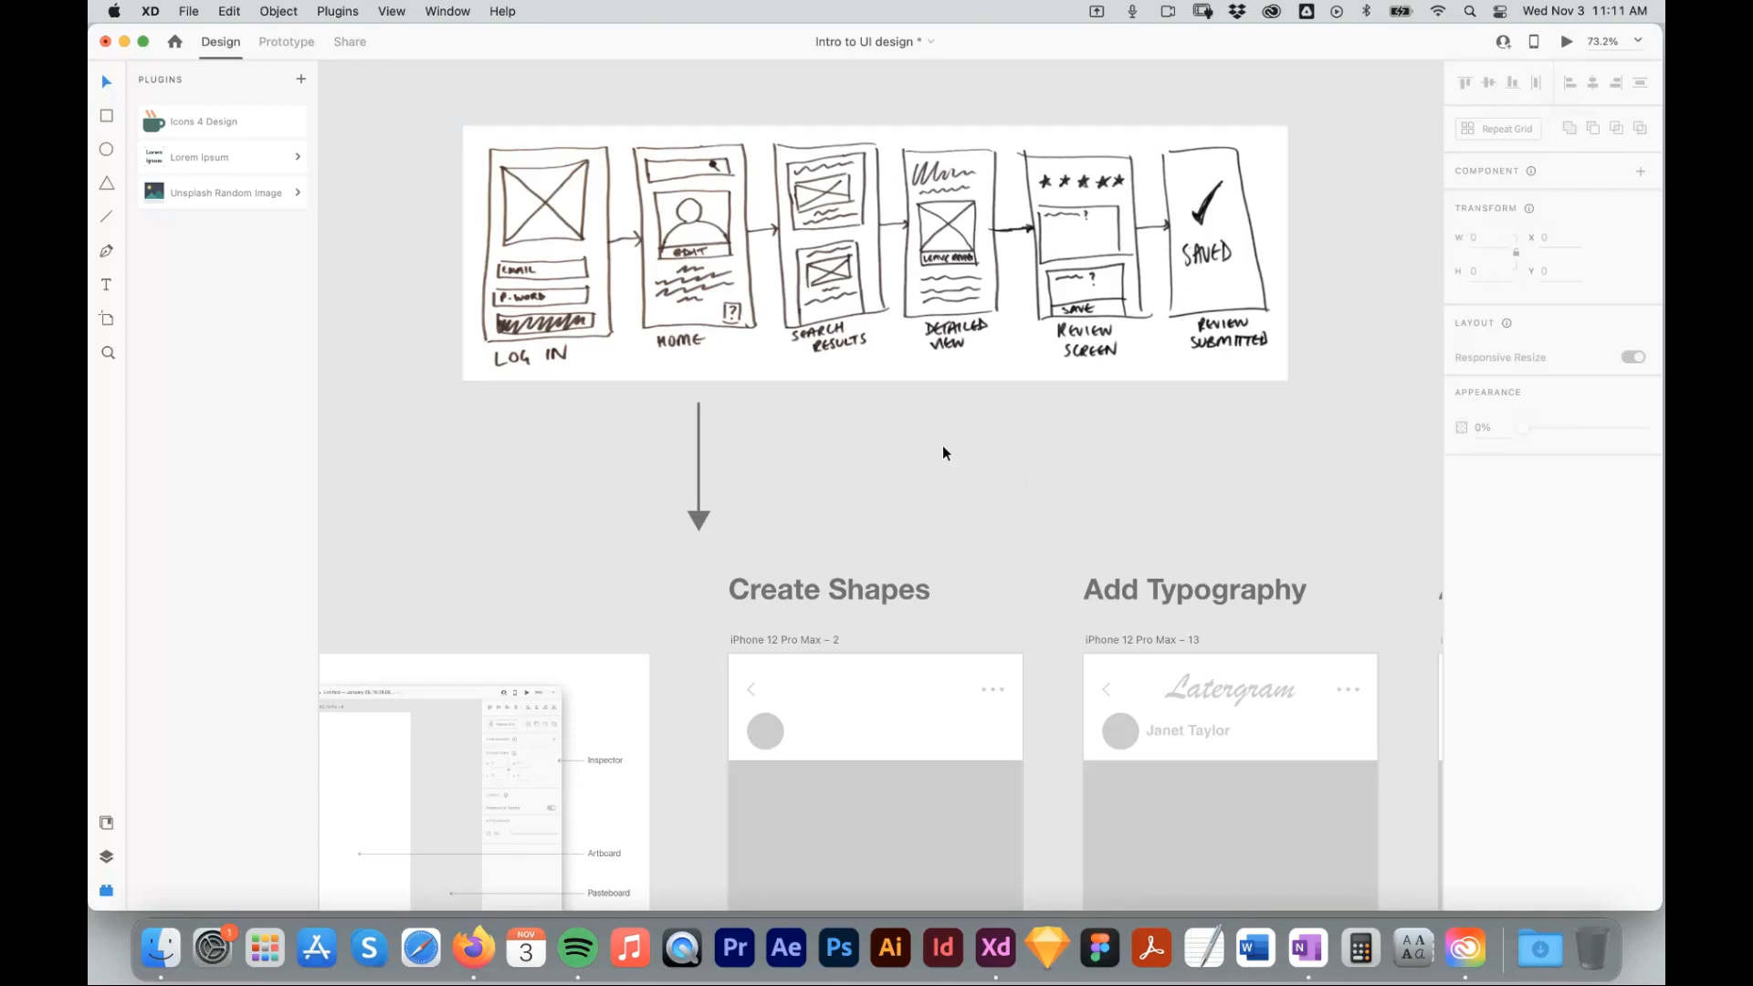
{"action": "scroll", "coordinate": [943, 453], "scroll_direction": "down", "scroll_amount": 5}
{"action": "scroll", "coordinate": [951, 622], "scroll_direction": "down", "scroll_amount": 3}
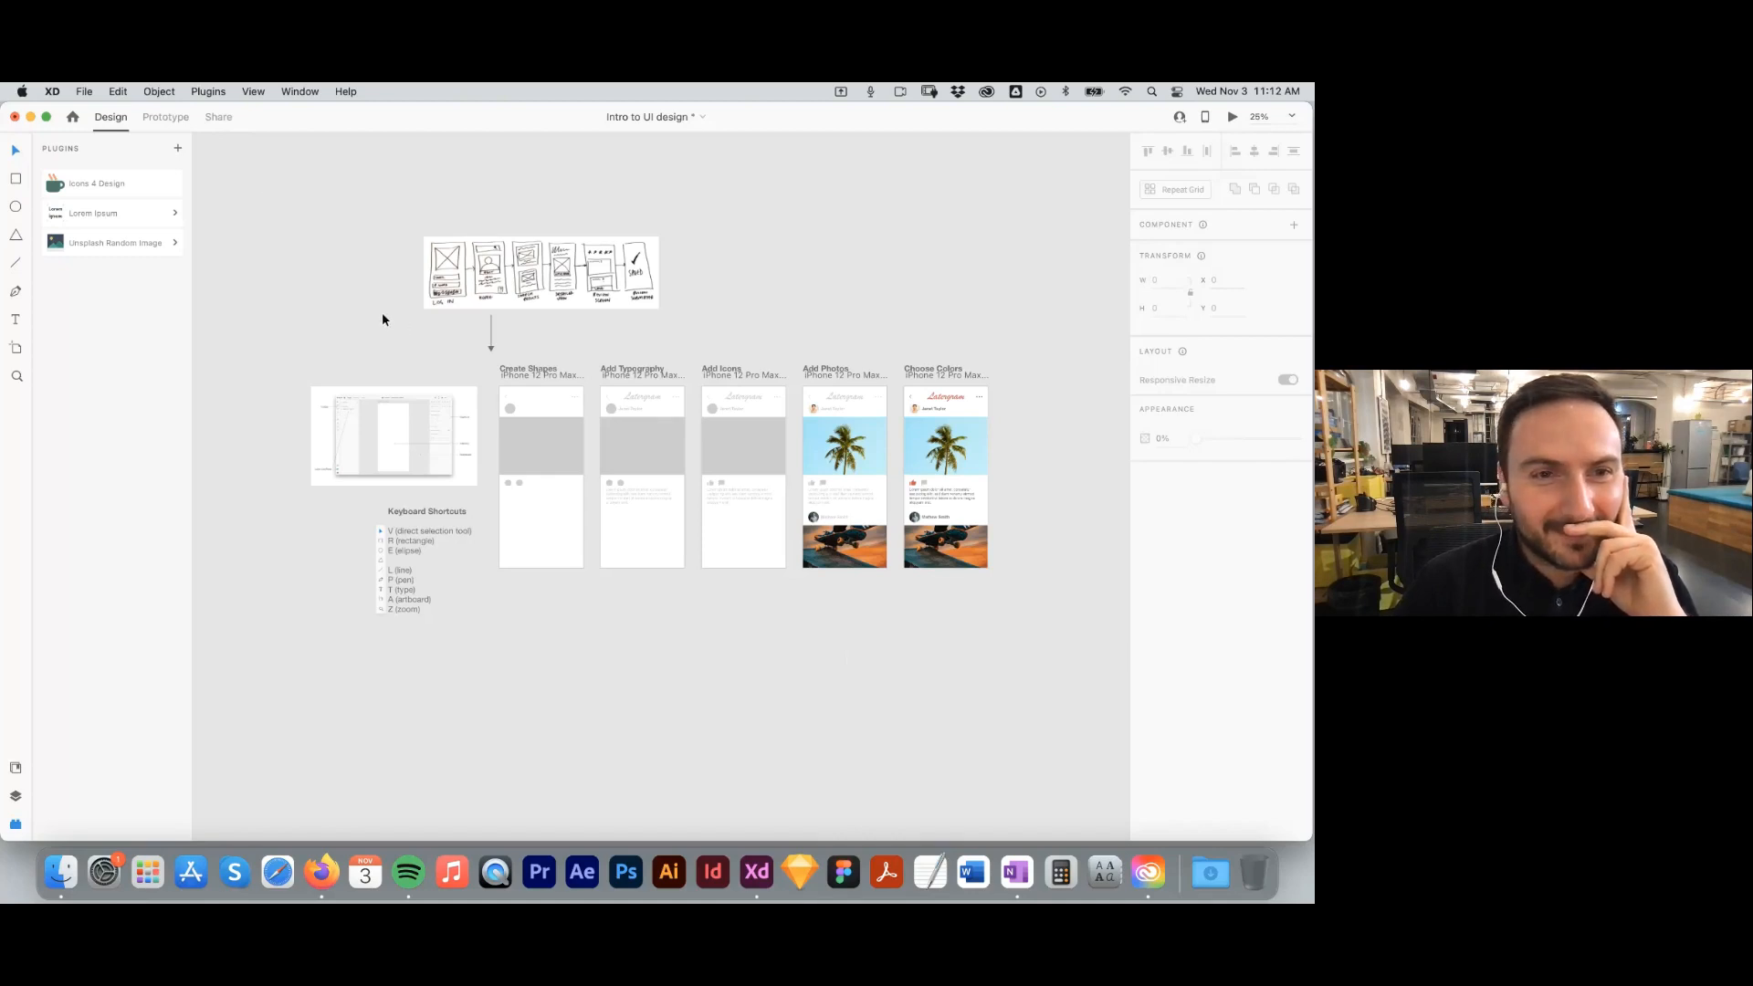
Draw a practice triangle with the Polygon tool left of the wireframe sketch, then delete it.
{"action": "key", "text": "y"}
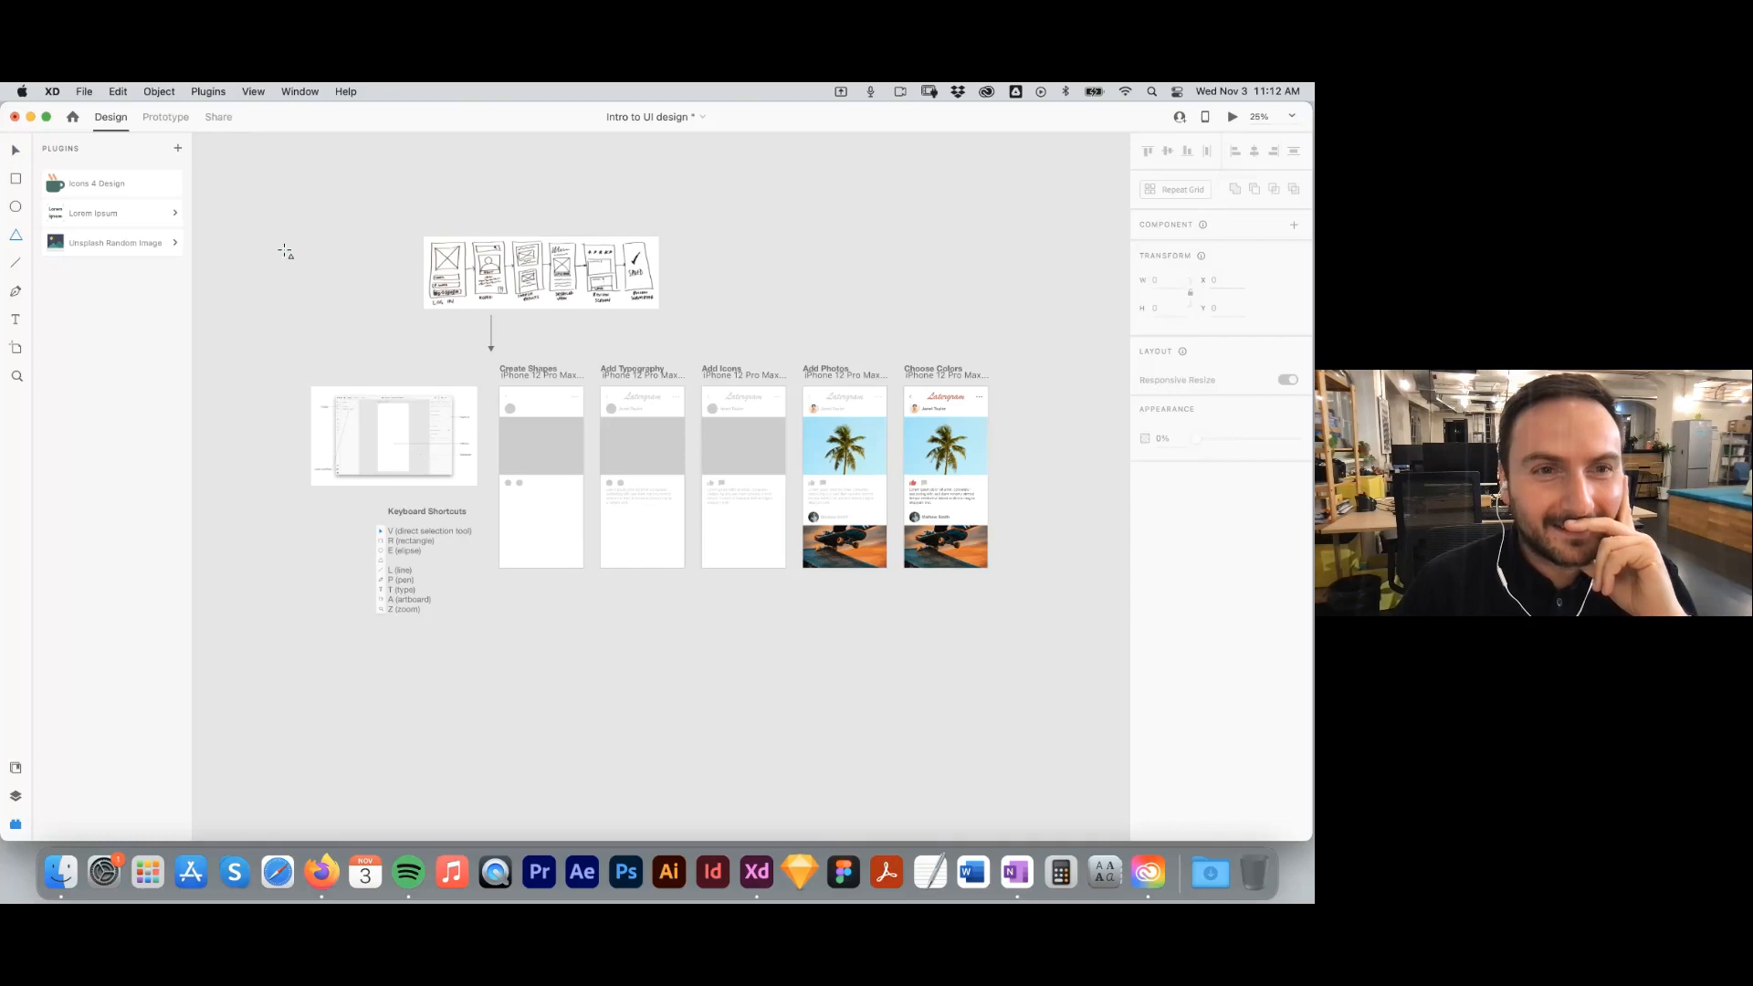
{"action": "left_click_drag", "start_coordinate": [276, 228], "coordinate": [376, 315]}
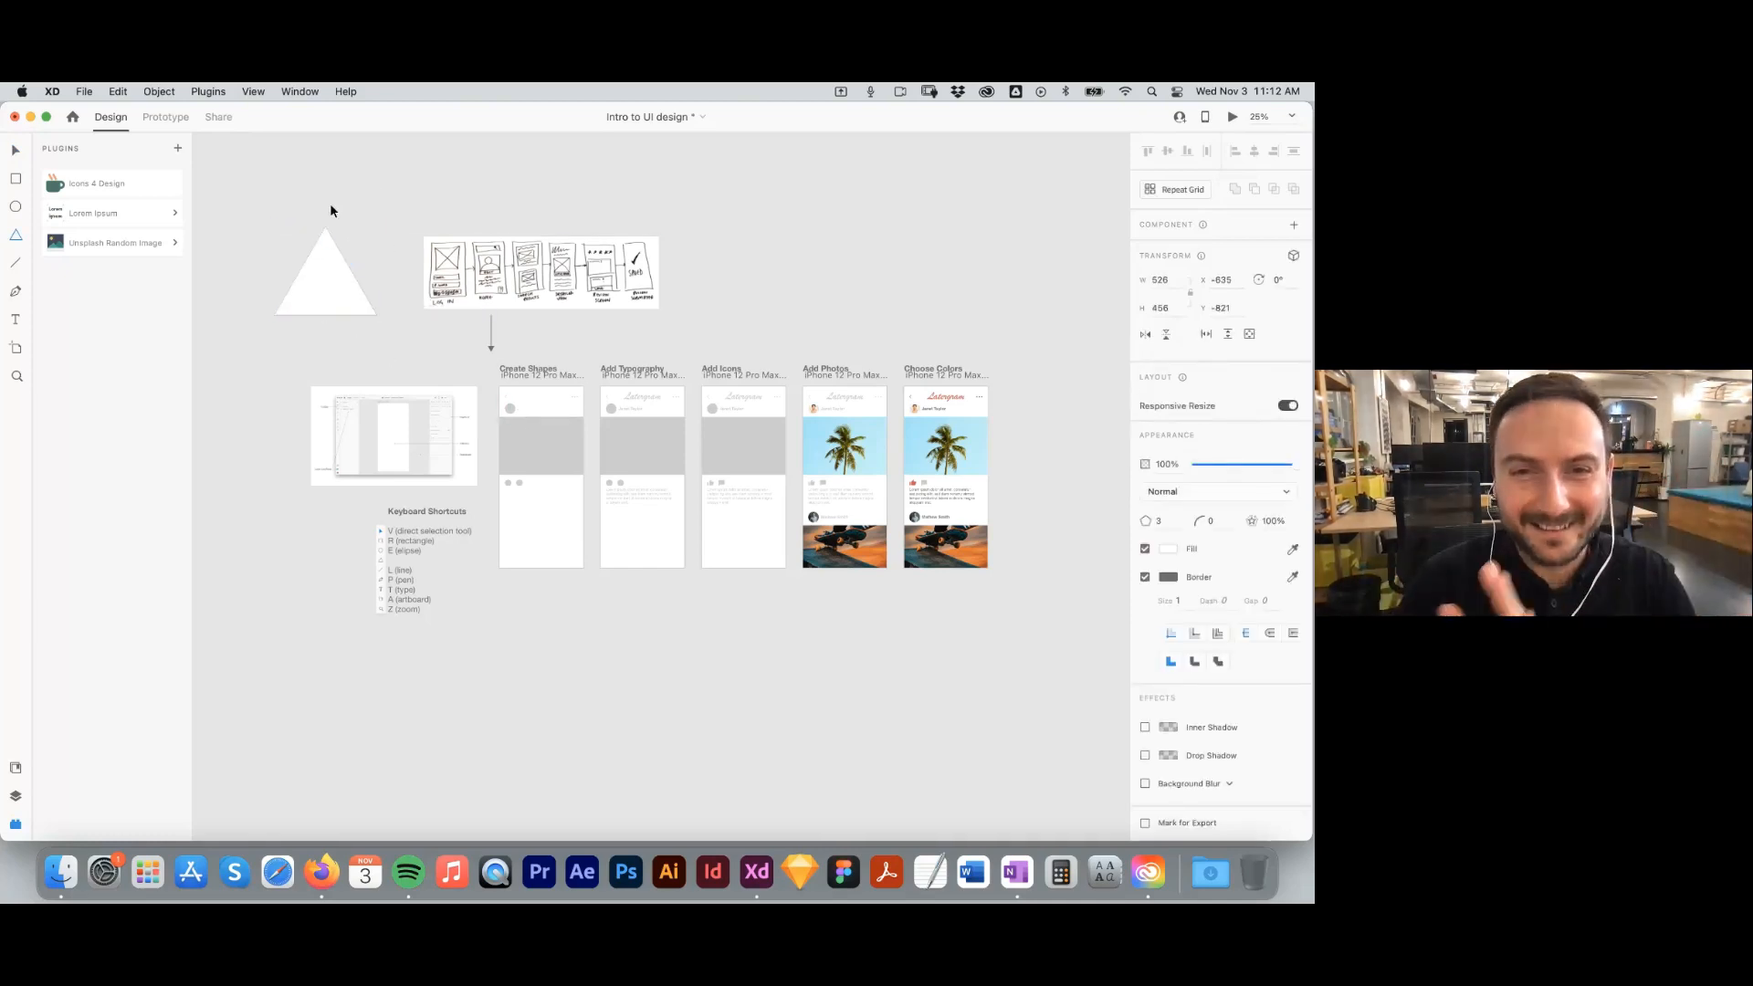
{"action": "key", "text": "Delete"}
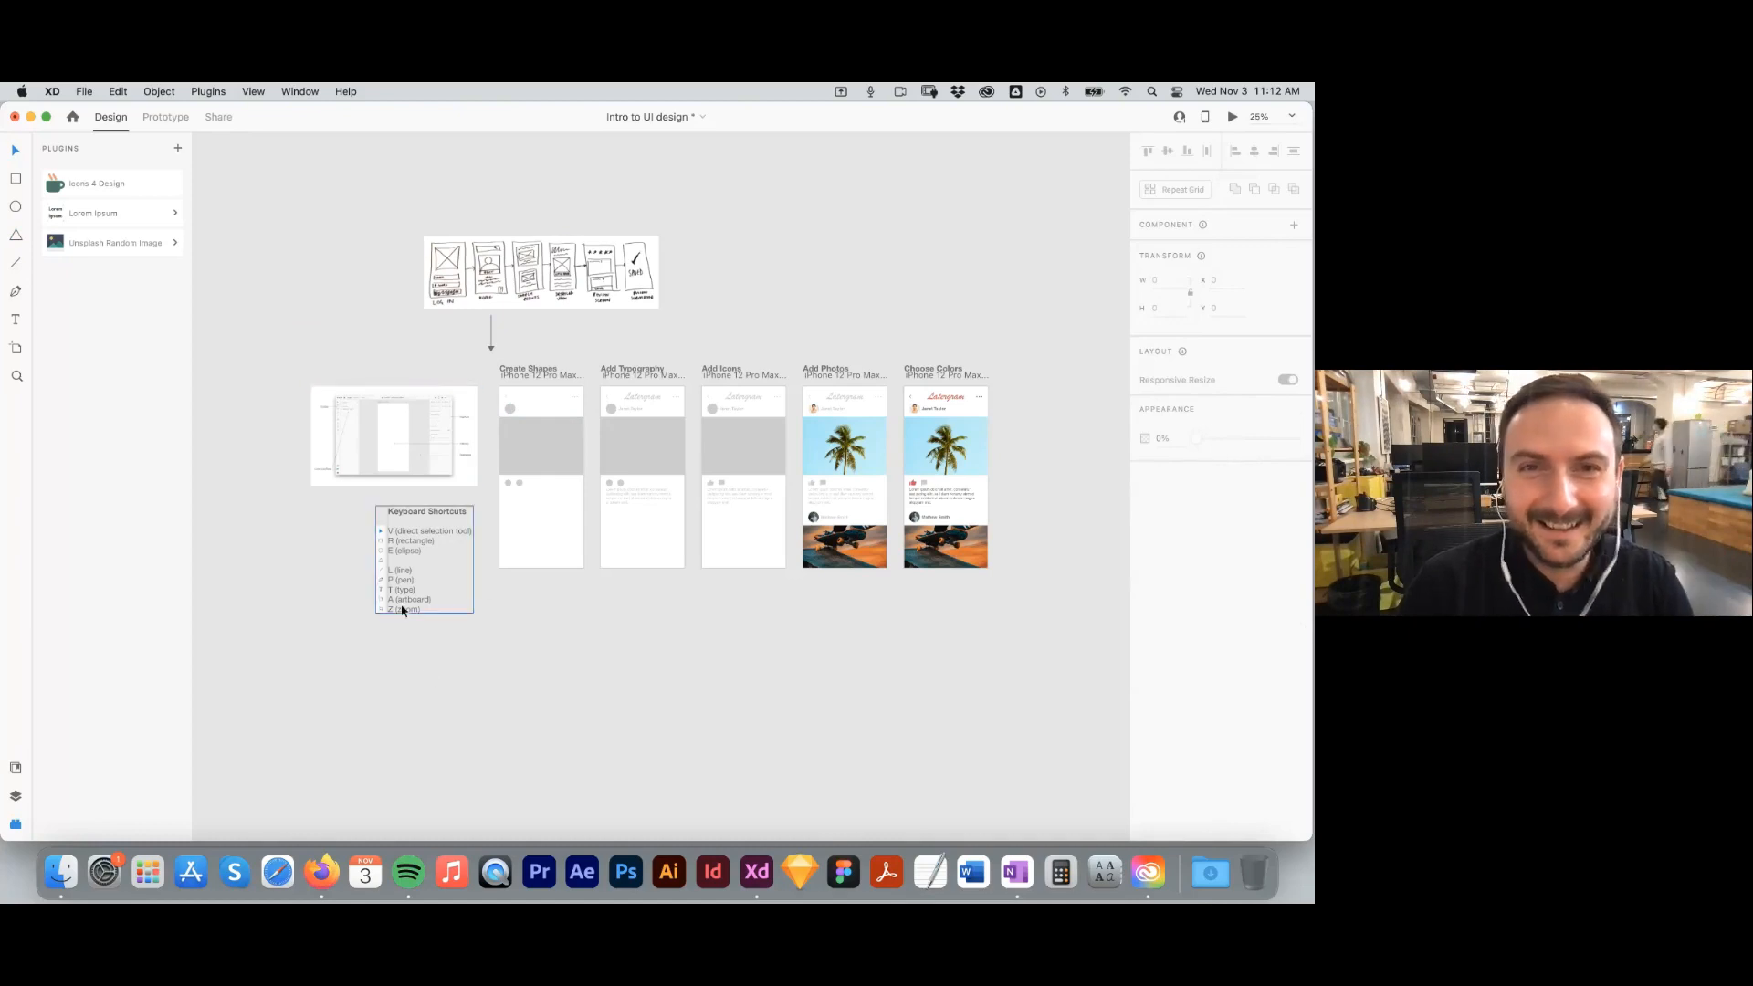
Zoom into the Keyboard Shortcuts list and select its text layer.
{"action": "key", "text": "z"}
{"action": "left_click_drag", "start_coordinate": [368, 544], "coordinate": [489, 599]}
{"action": "left_click", "coordinate": [629, 351]}
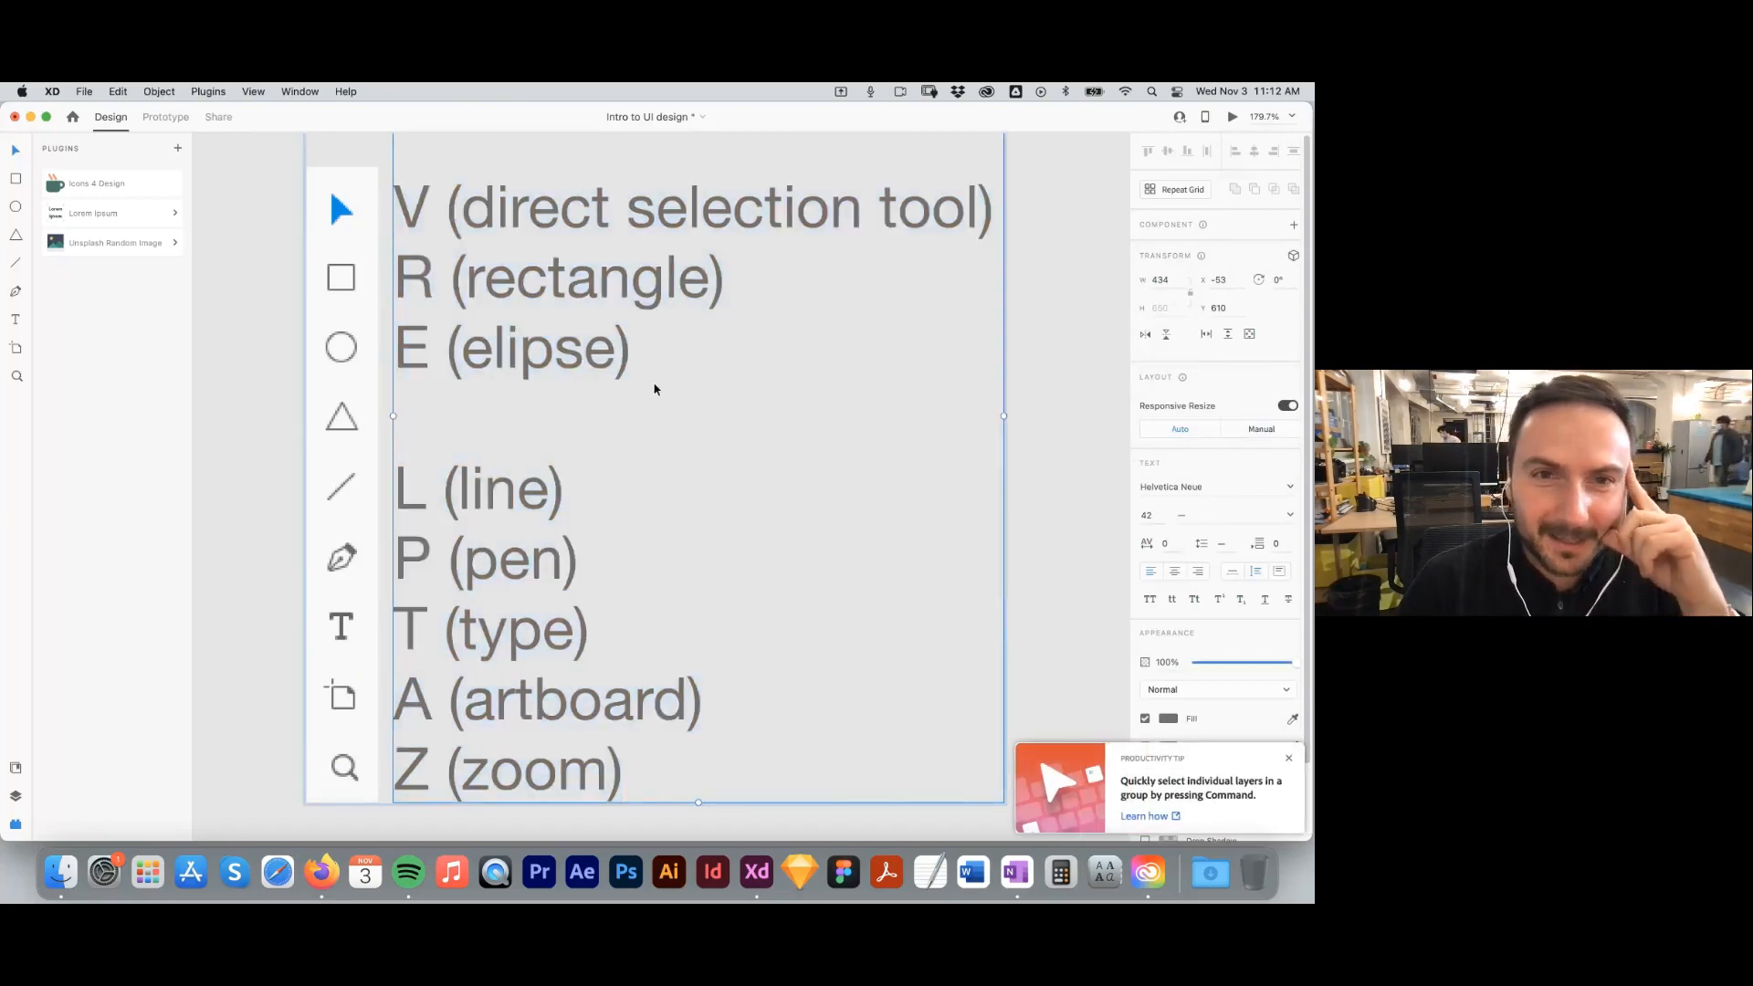
Edit the shortcuts text and type 'Y (' on the empty line below E (ellipse).
{"action": "double_click", "coordinate": [626, 361]}
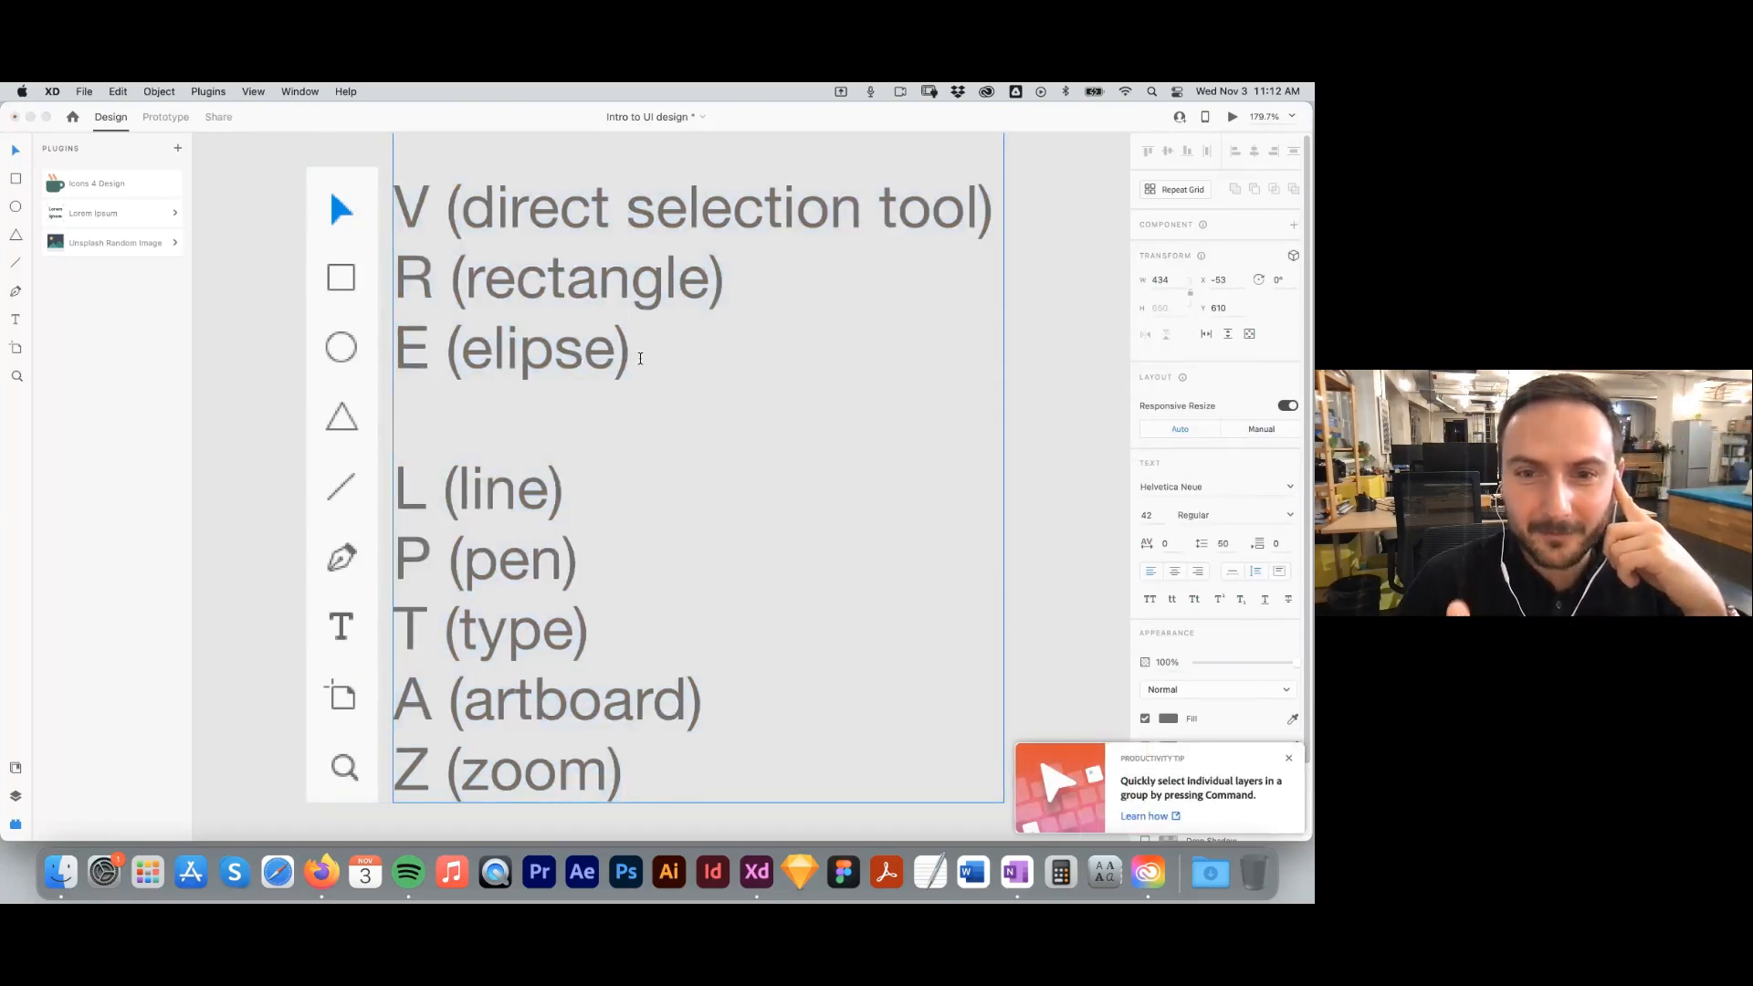
{"action": "type", "text": "Y"}
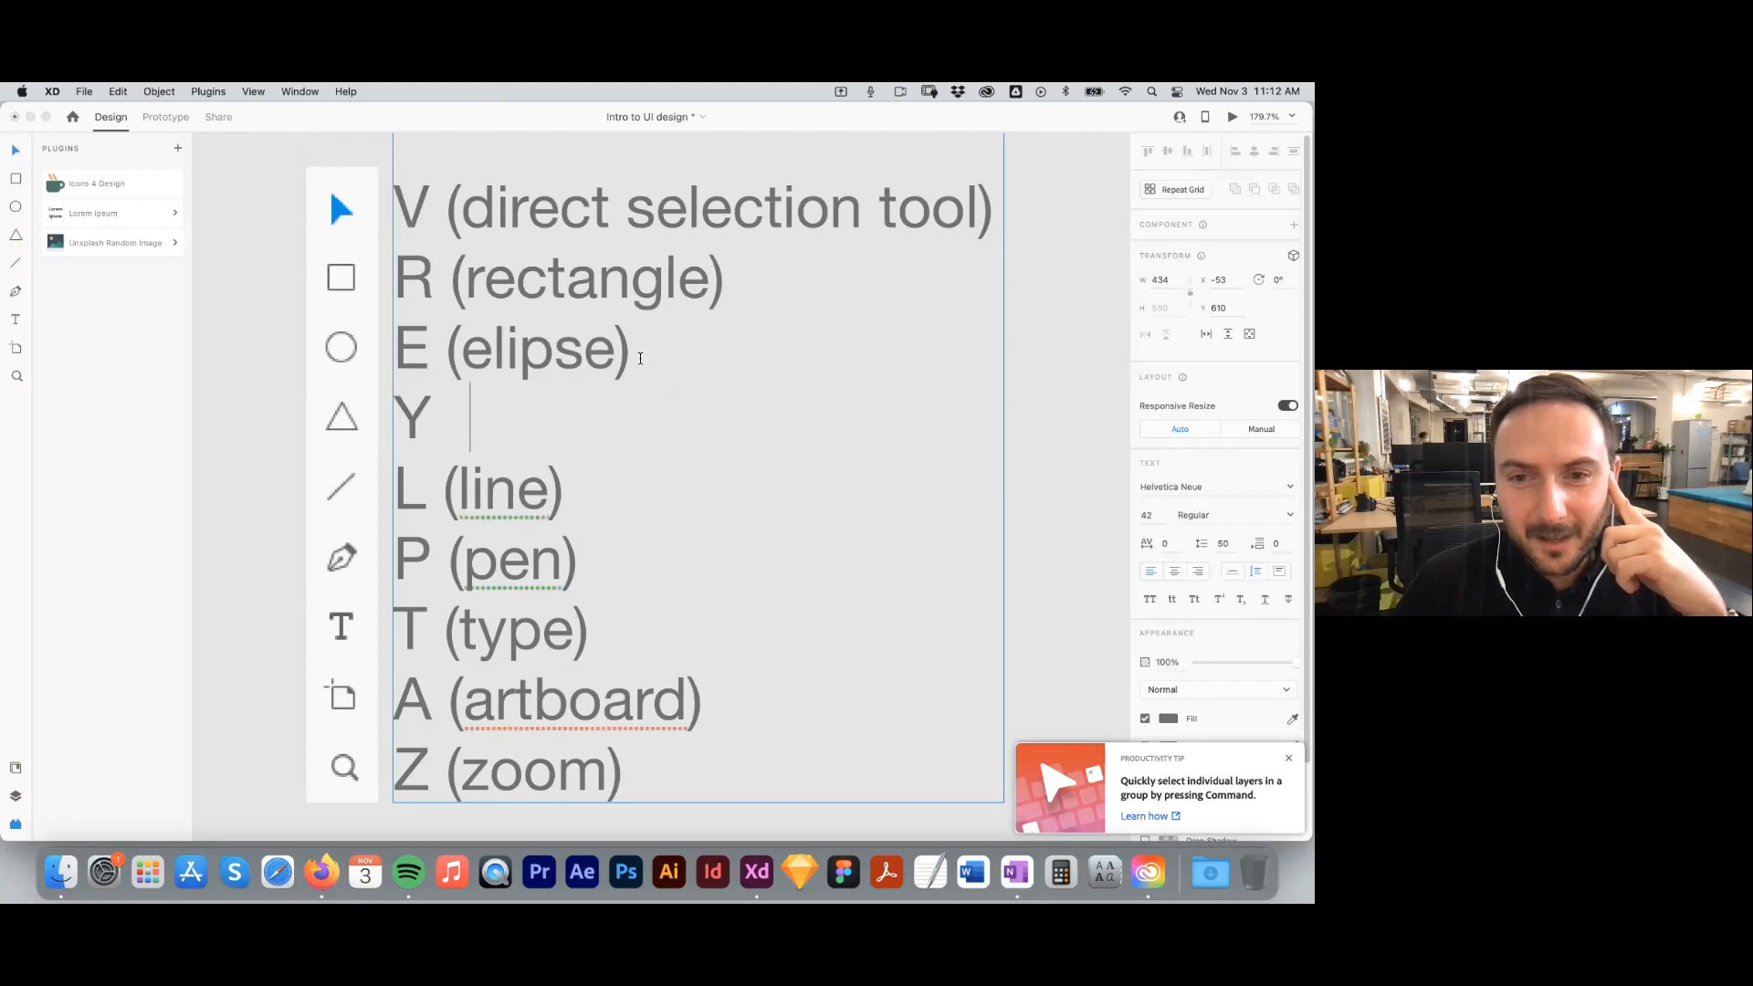
{"action": "type", "text": " ("}
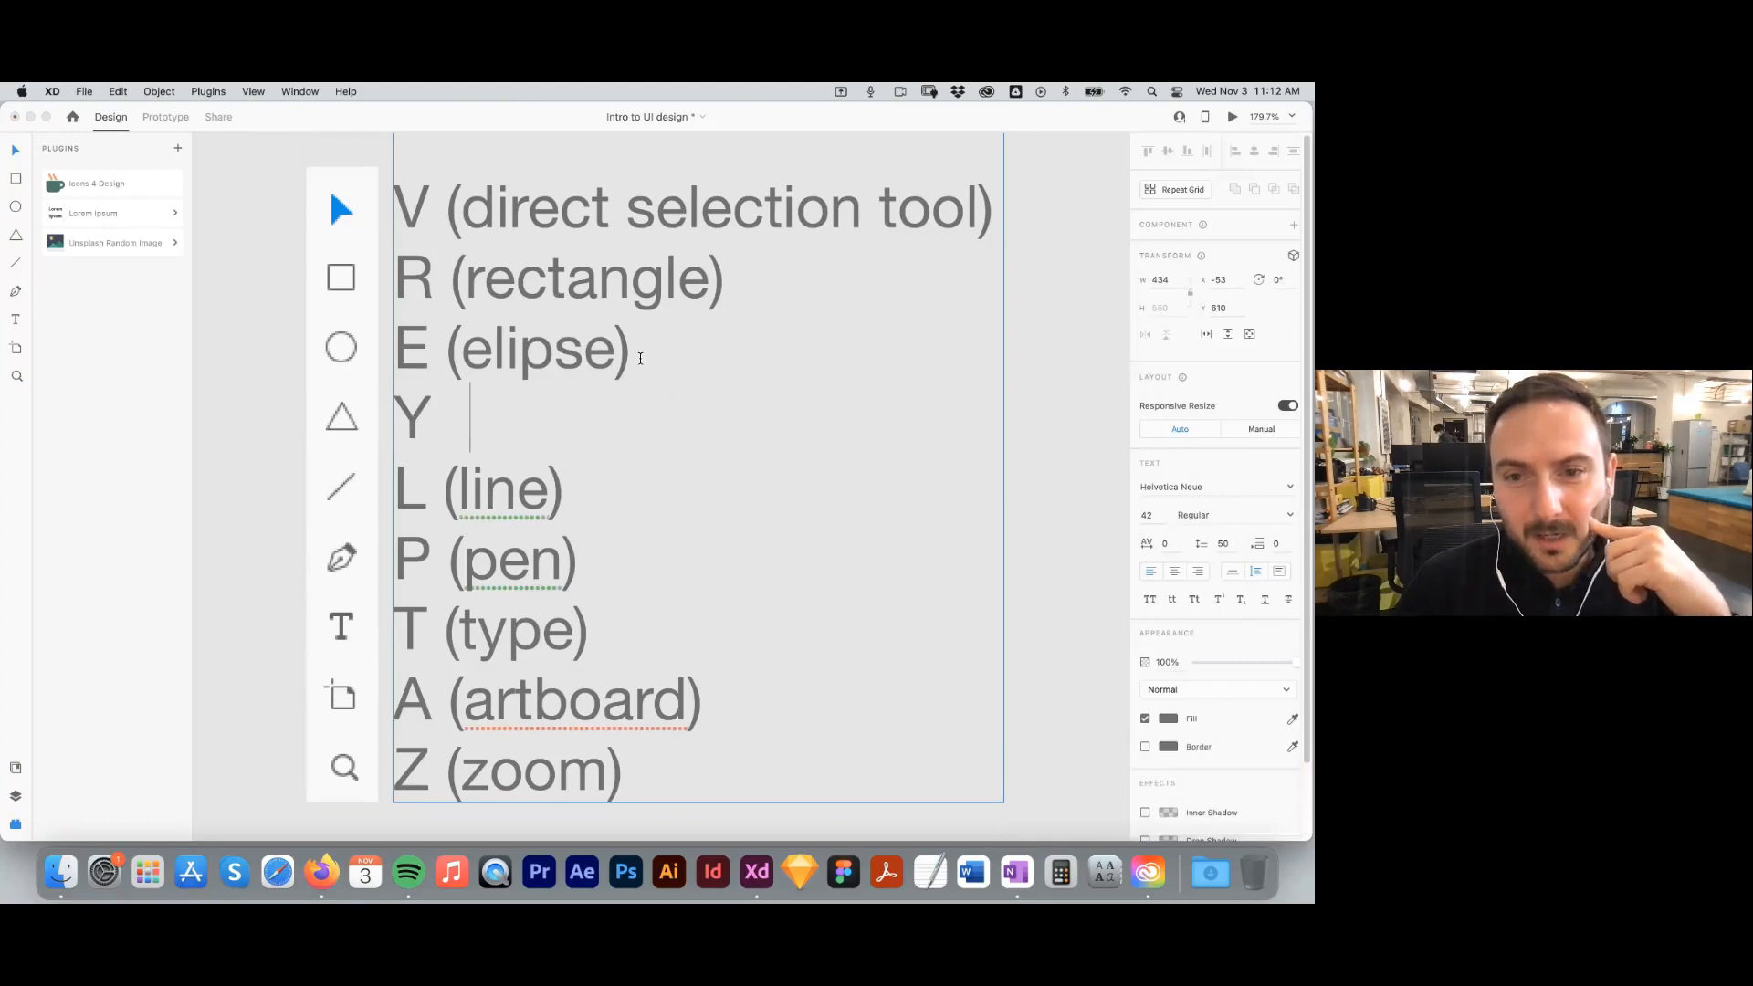
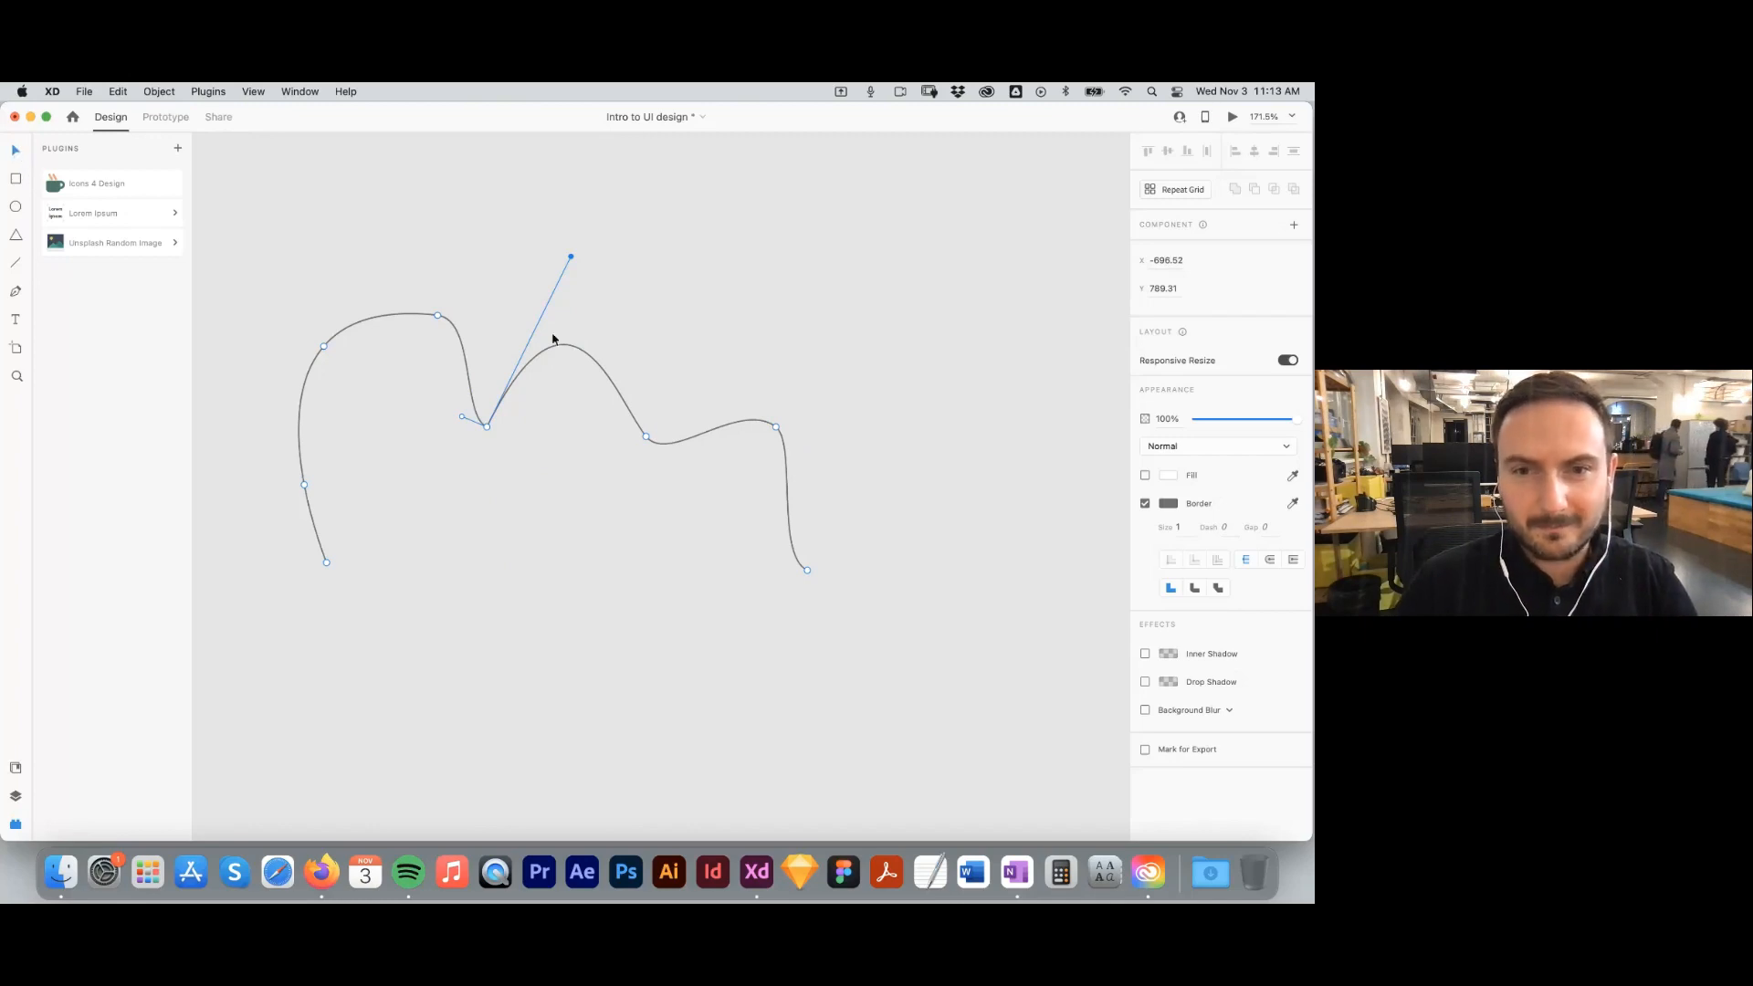
Finish editing the long wavy Pen-tool path by deselecting it on empty canvas.
{"action": "left_click", "coordinate": [840, 399]}
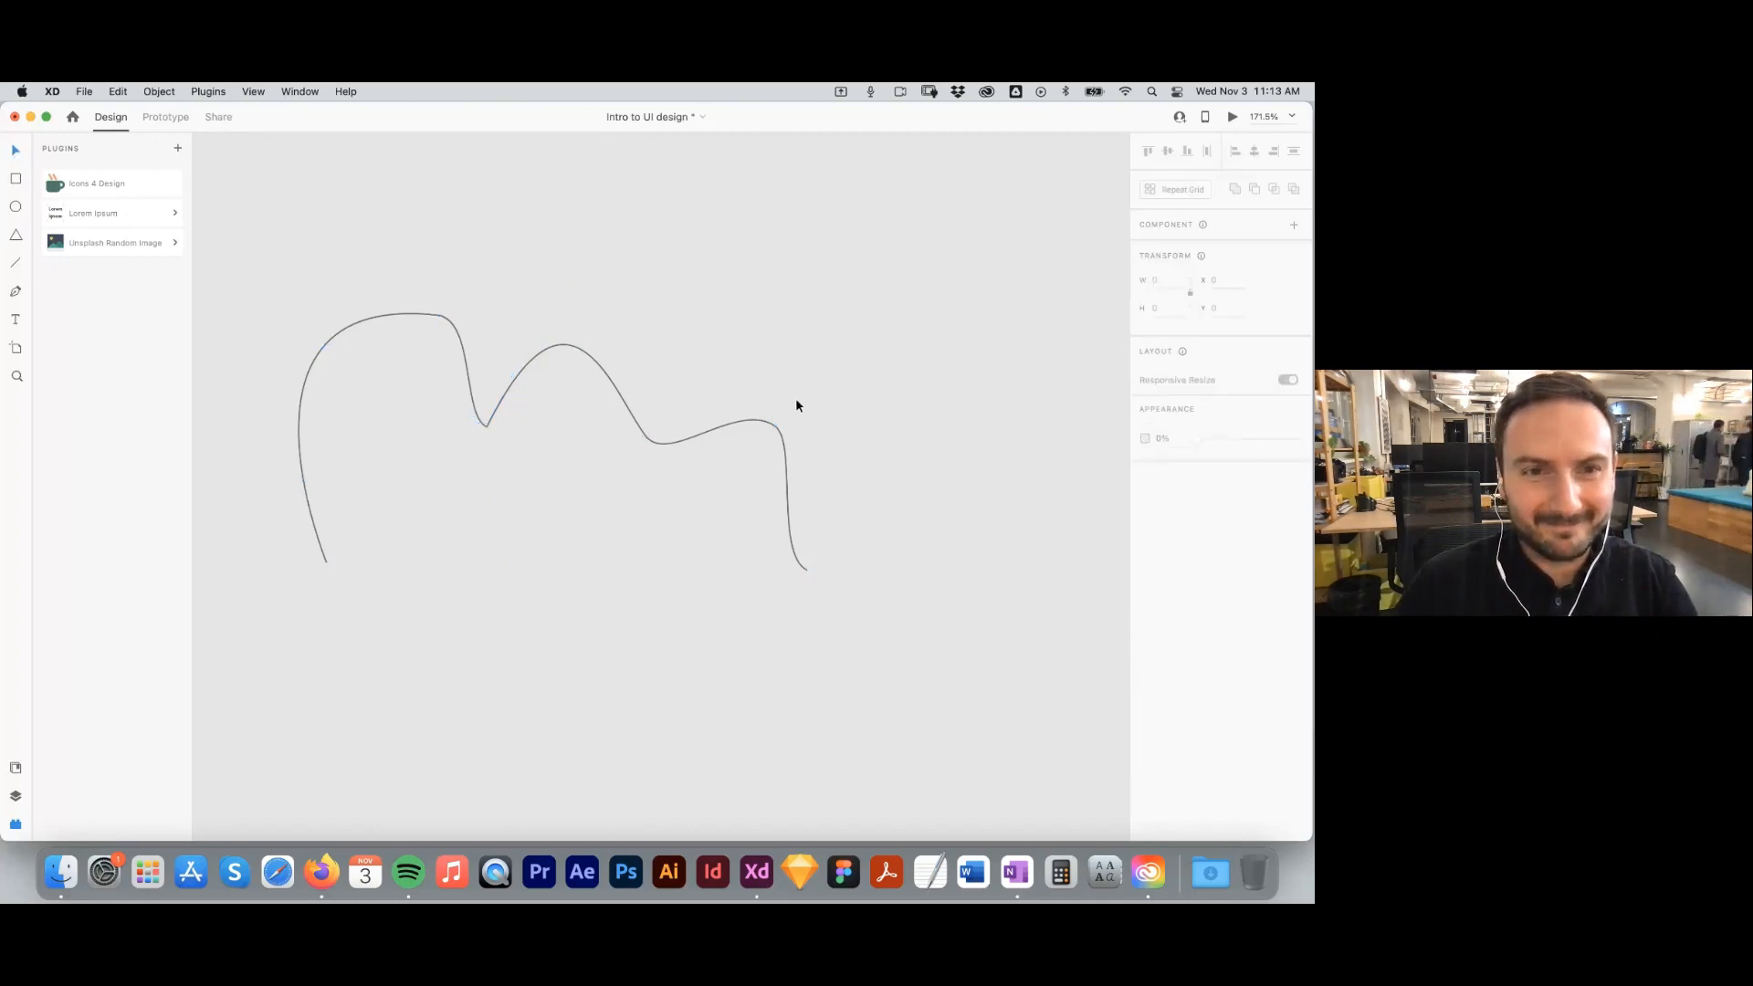
Delete the wavy practice path and show Document Assets with its three saved colours.
{"action": "left_click", "coordinate": [781, 484]}
{"action": "key", "text": "Delete"}
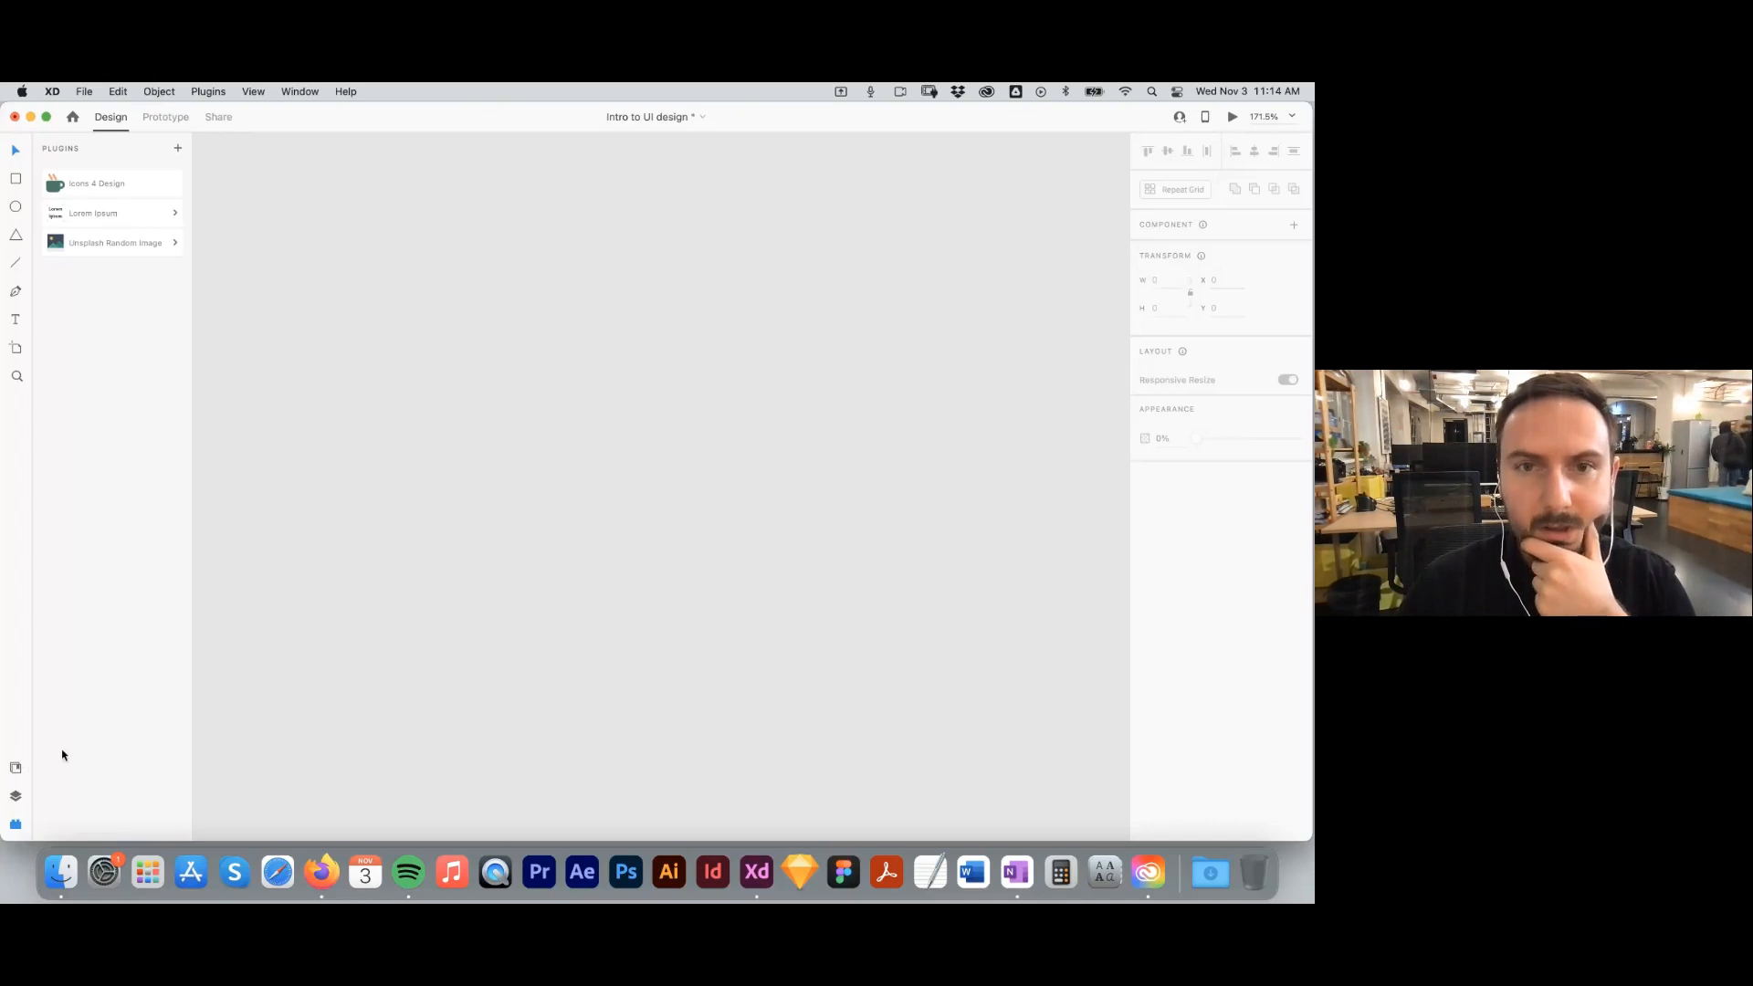
{"action": "left_click", "coordinate": [18, 768]}
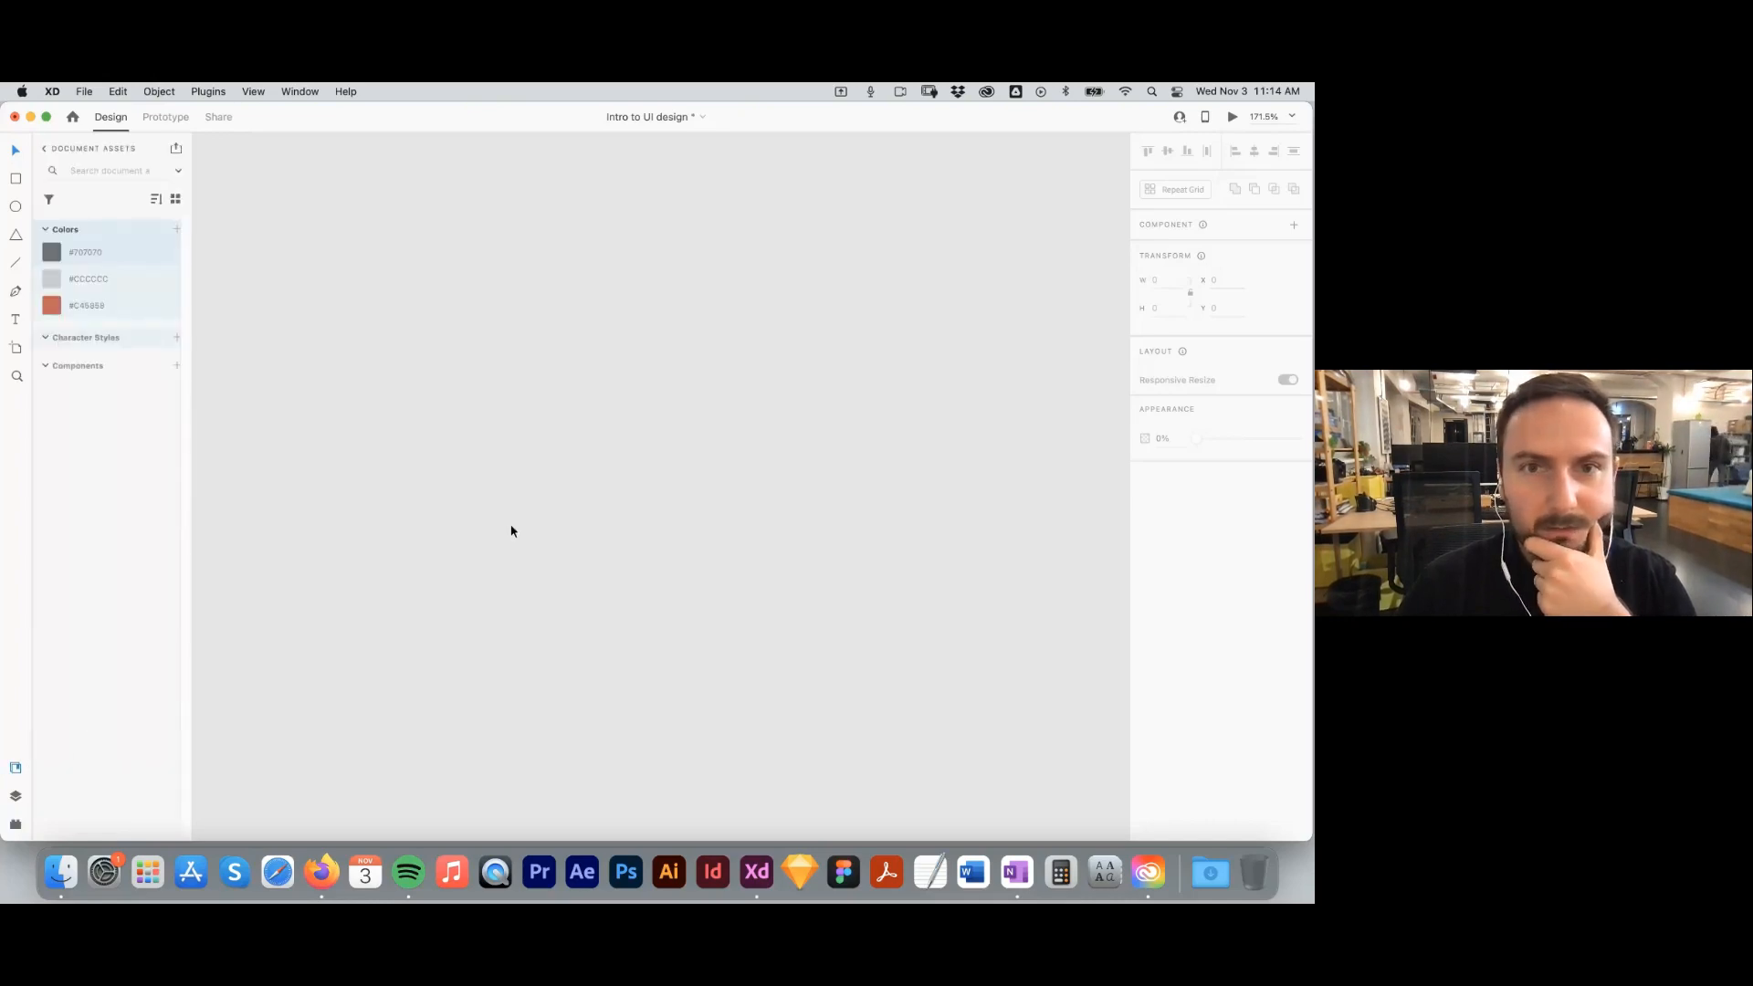
Zoom to fit all five tutorial artboards, sketches and shortcut list on screen.
{"action": "key", "text": "super+0"}
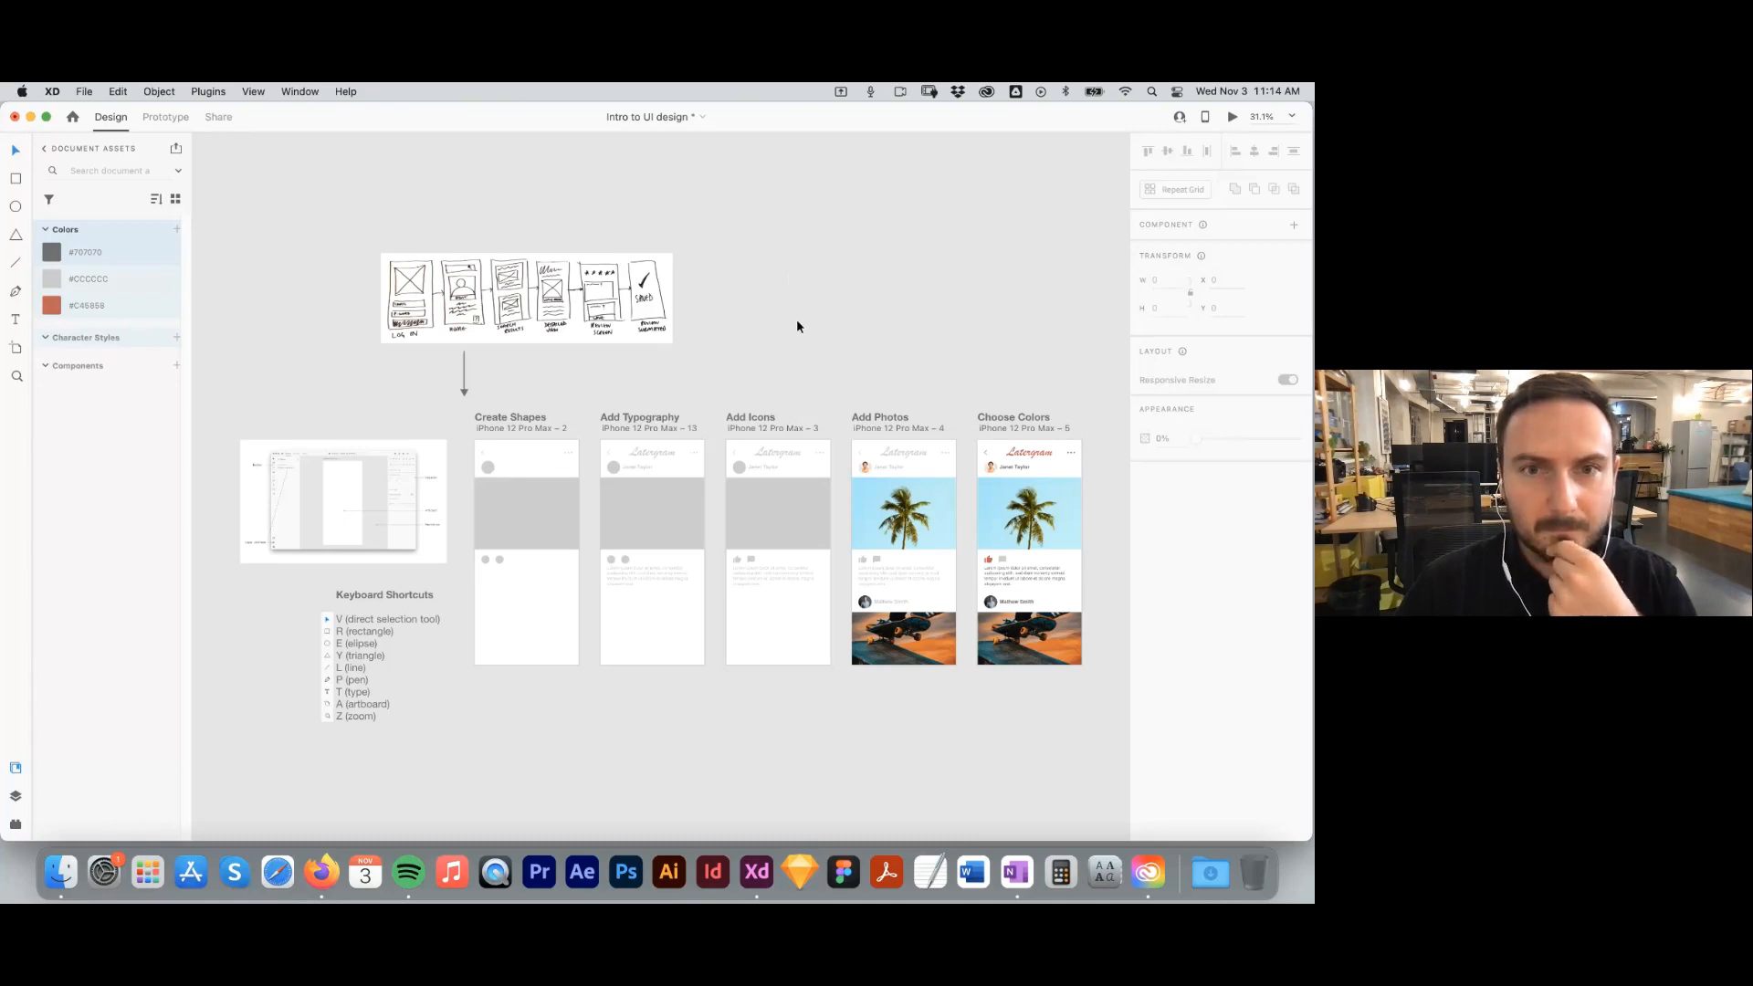
{"action": "scroll", "coordinate": [796, 324], "scroll_direction": "down", "scroll_amount": 5}
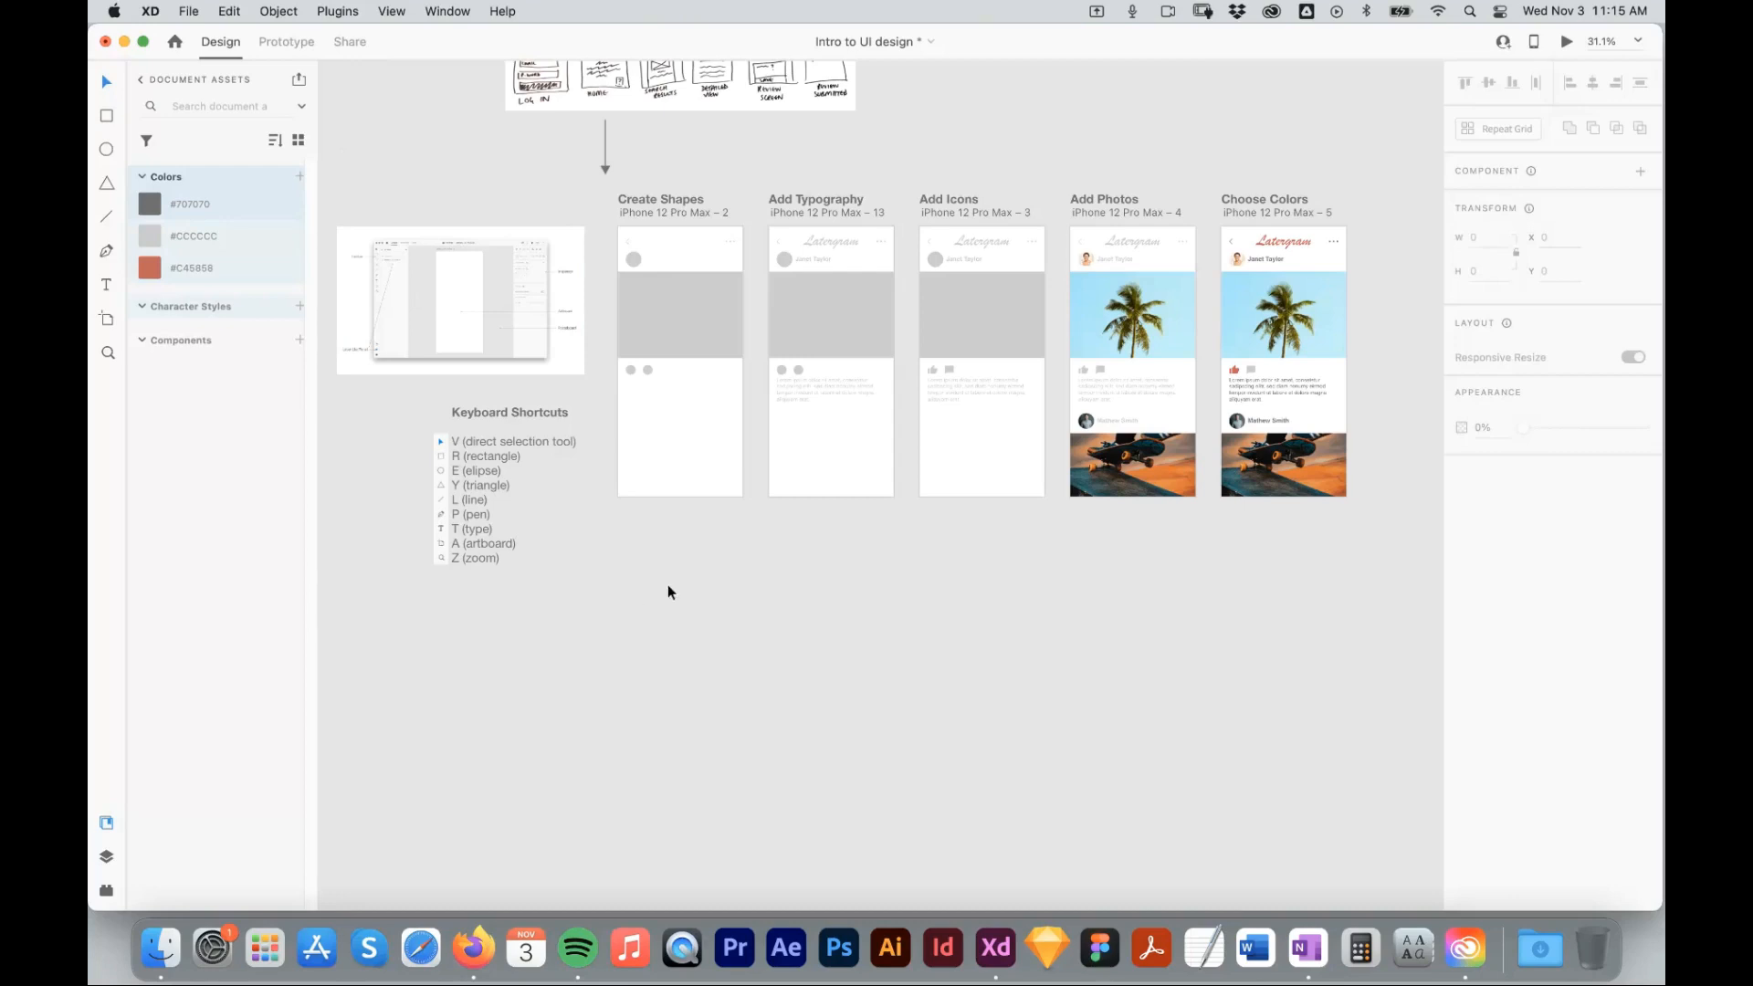
Add an iPhone 12 Pro Max artboard and position it below the Create Shapes artboard.
{"action": "key", "text": "a"}
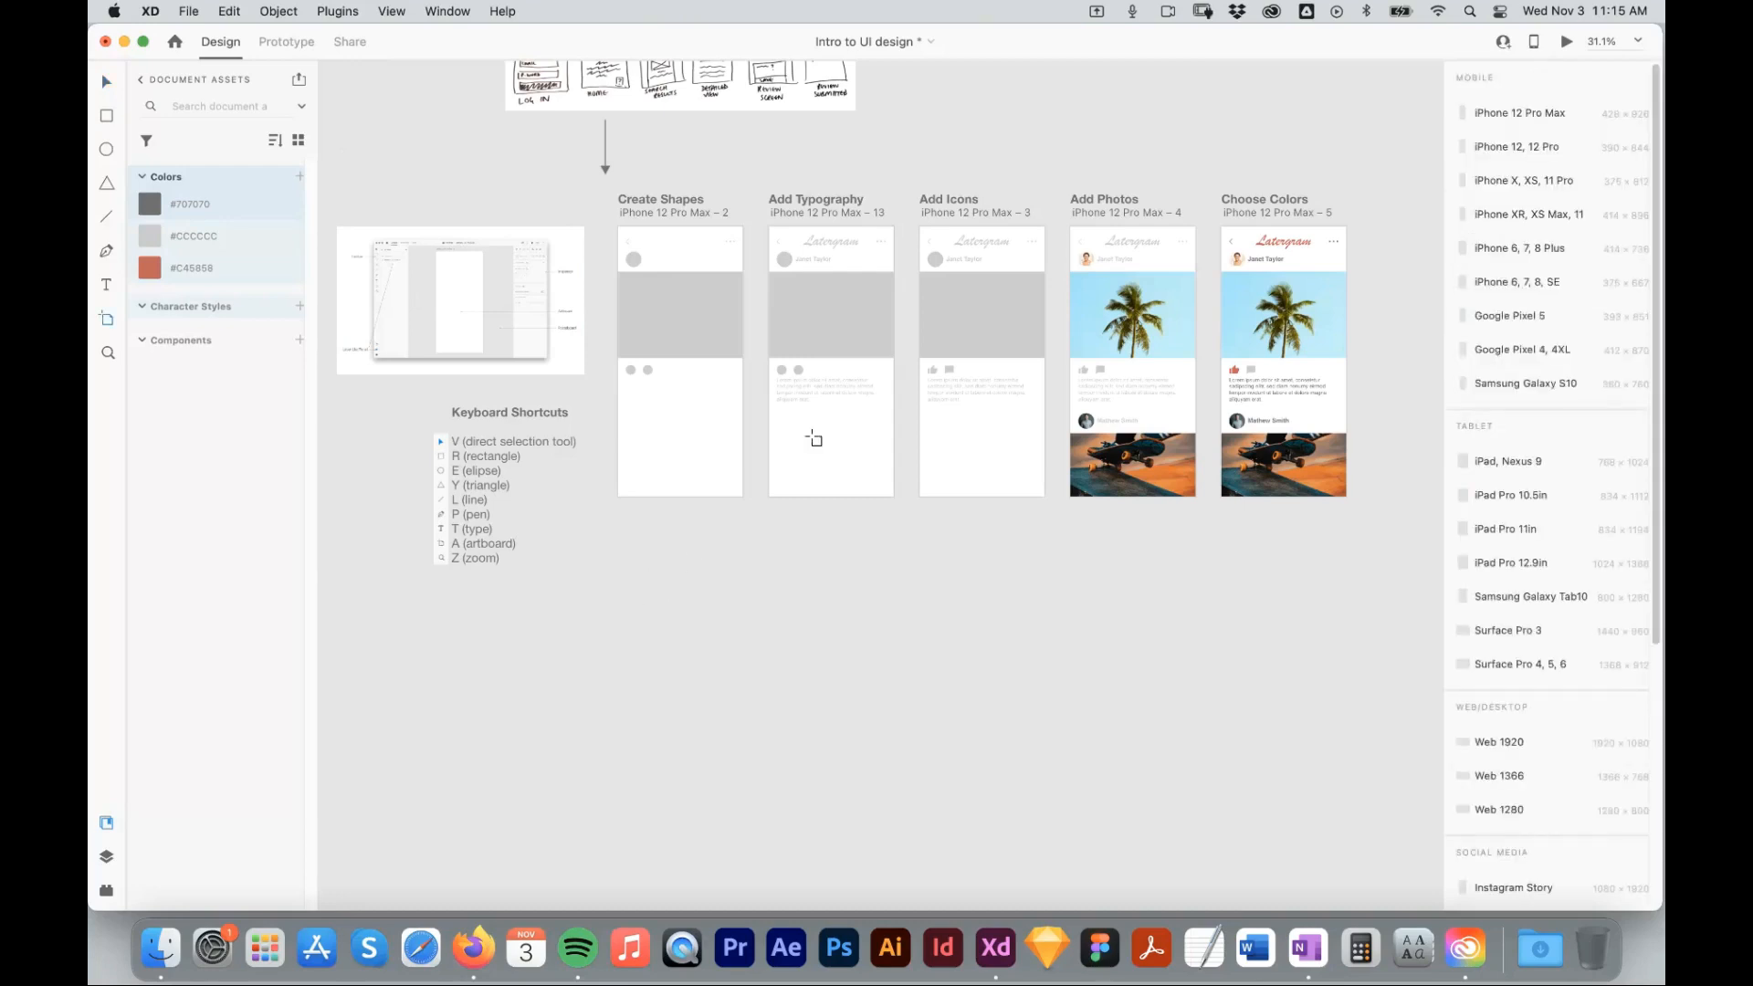
{"action": "left_click", "coordinate": [1480, 113]}
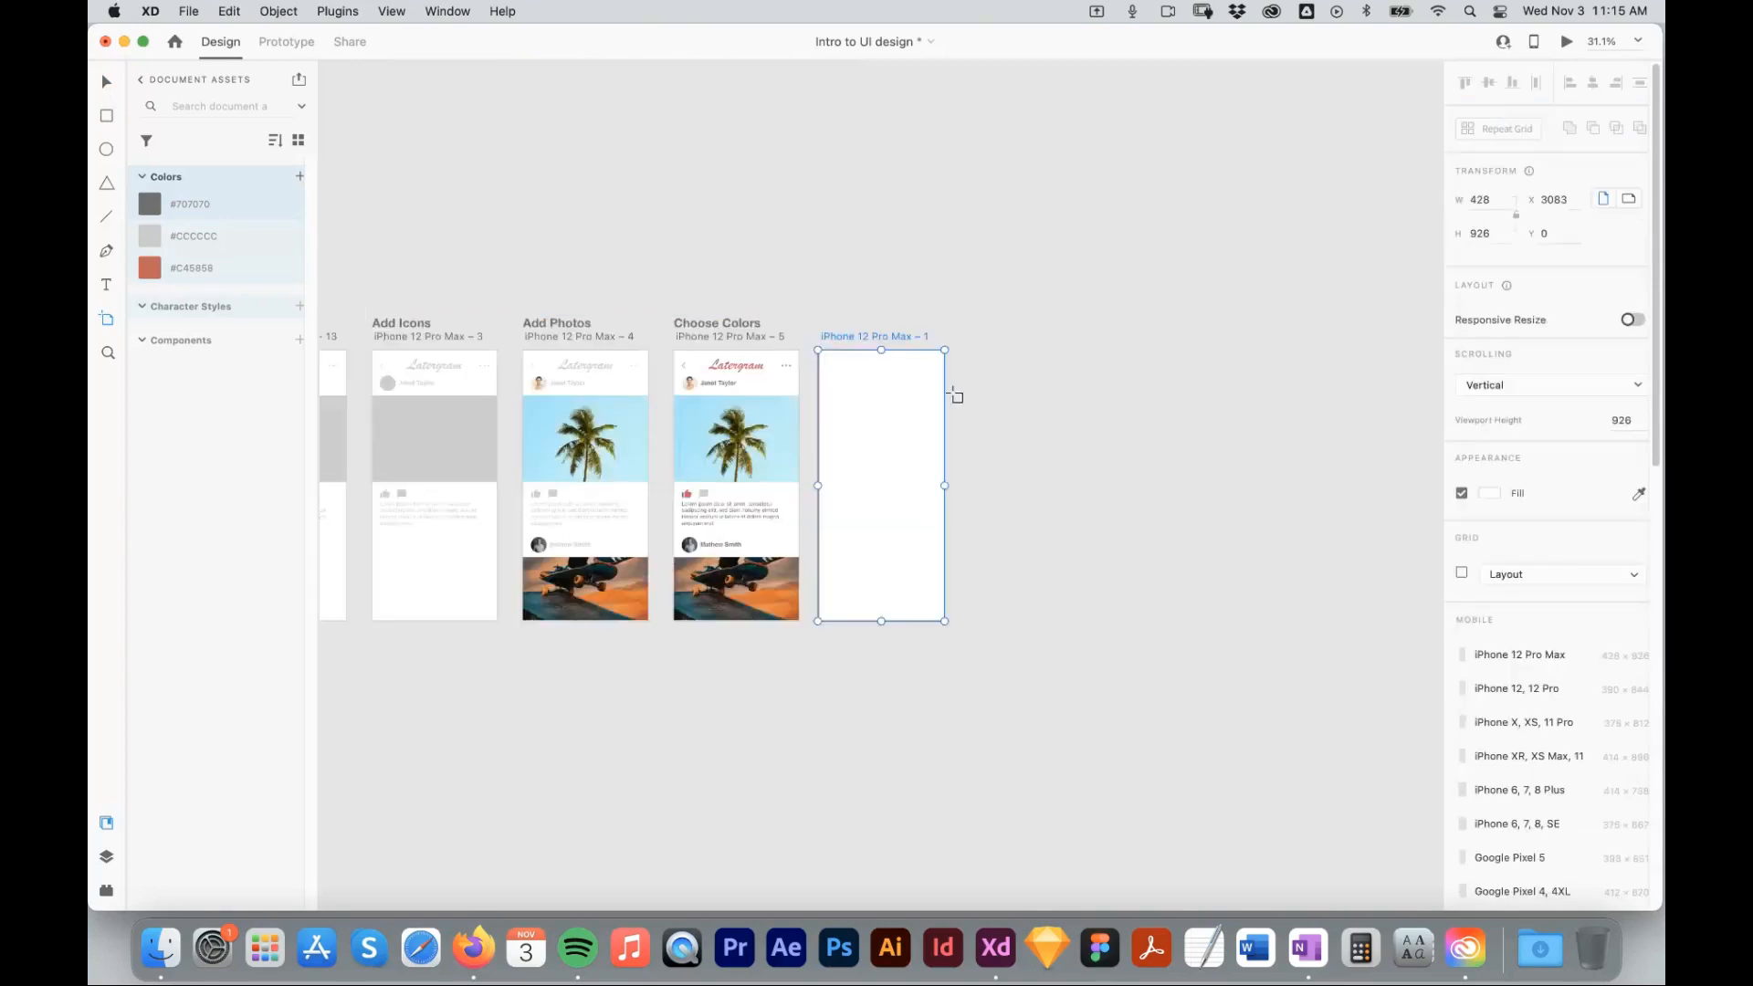
{"action": "left_click_drag", "start_coordinate": [879, 455], "coordinate": [1293, 222]}
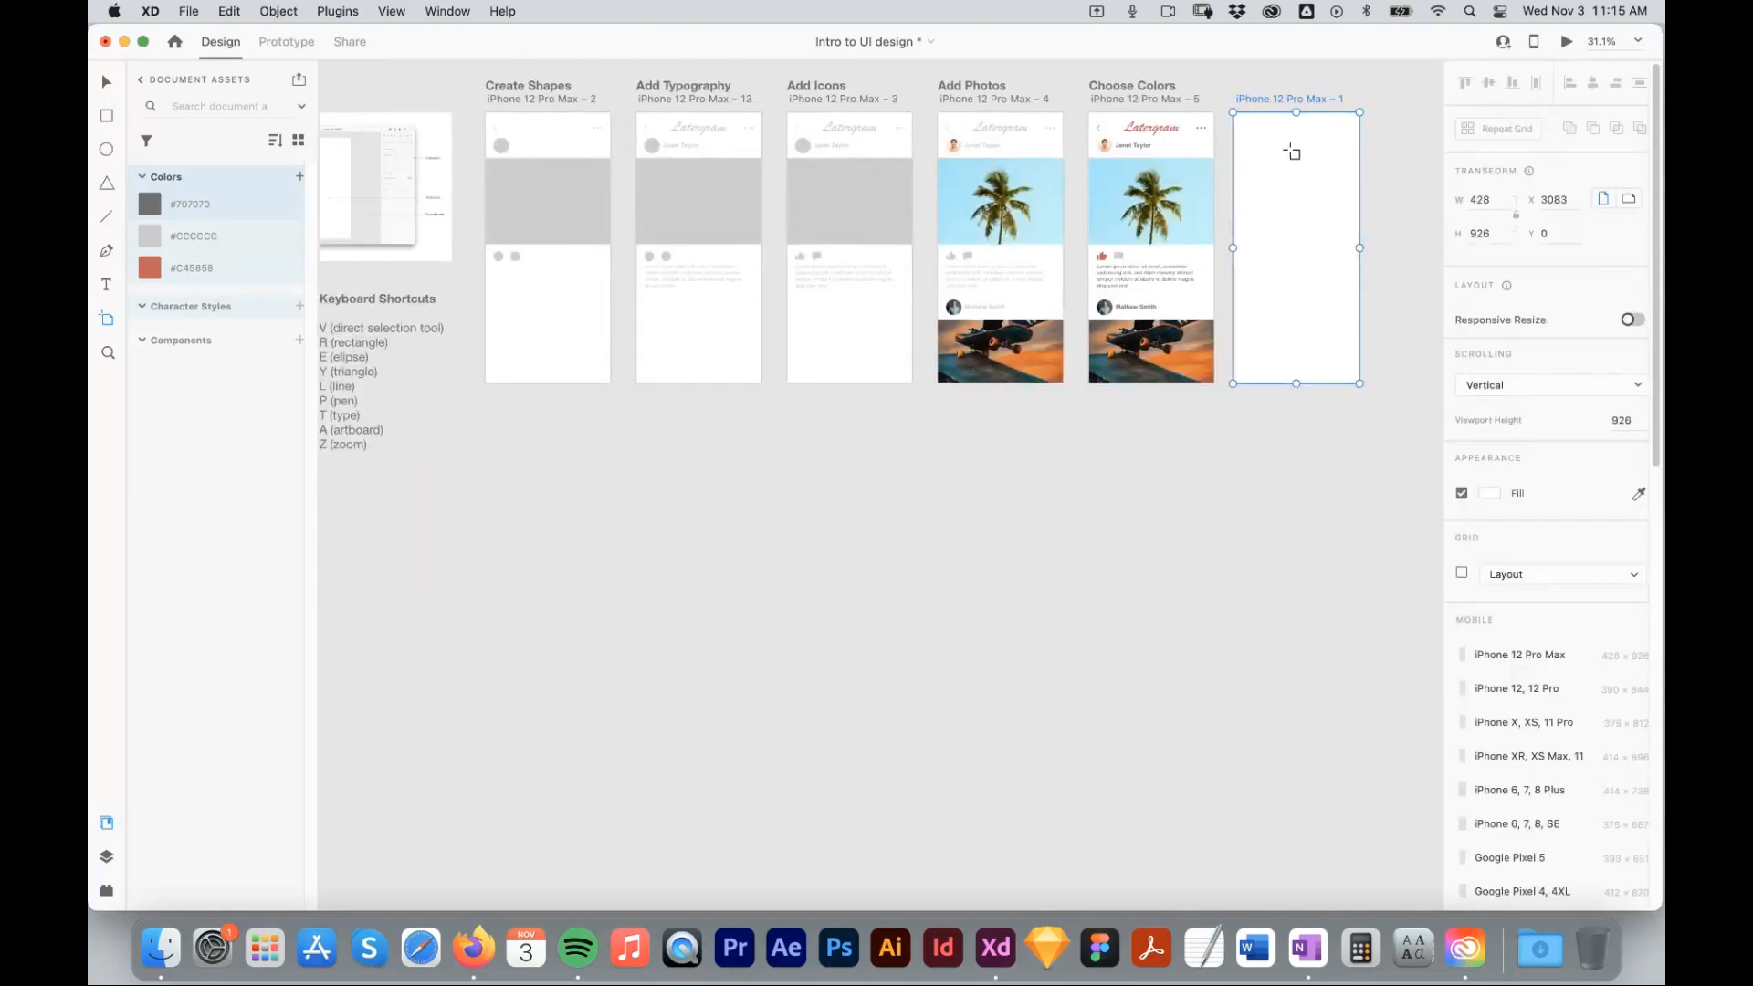
{"action": "left_click_drag", "start_coordinate": [1315, 285], "coordinate": [562, 509]}
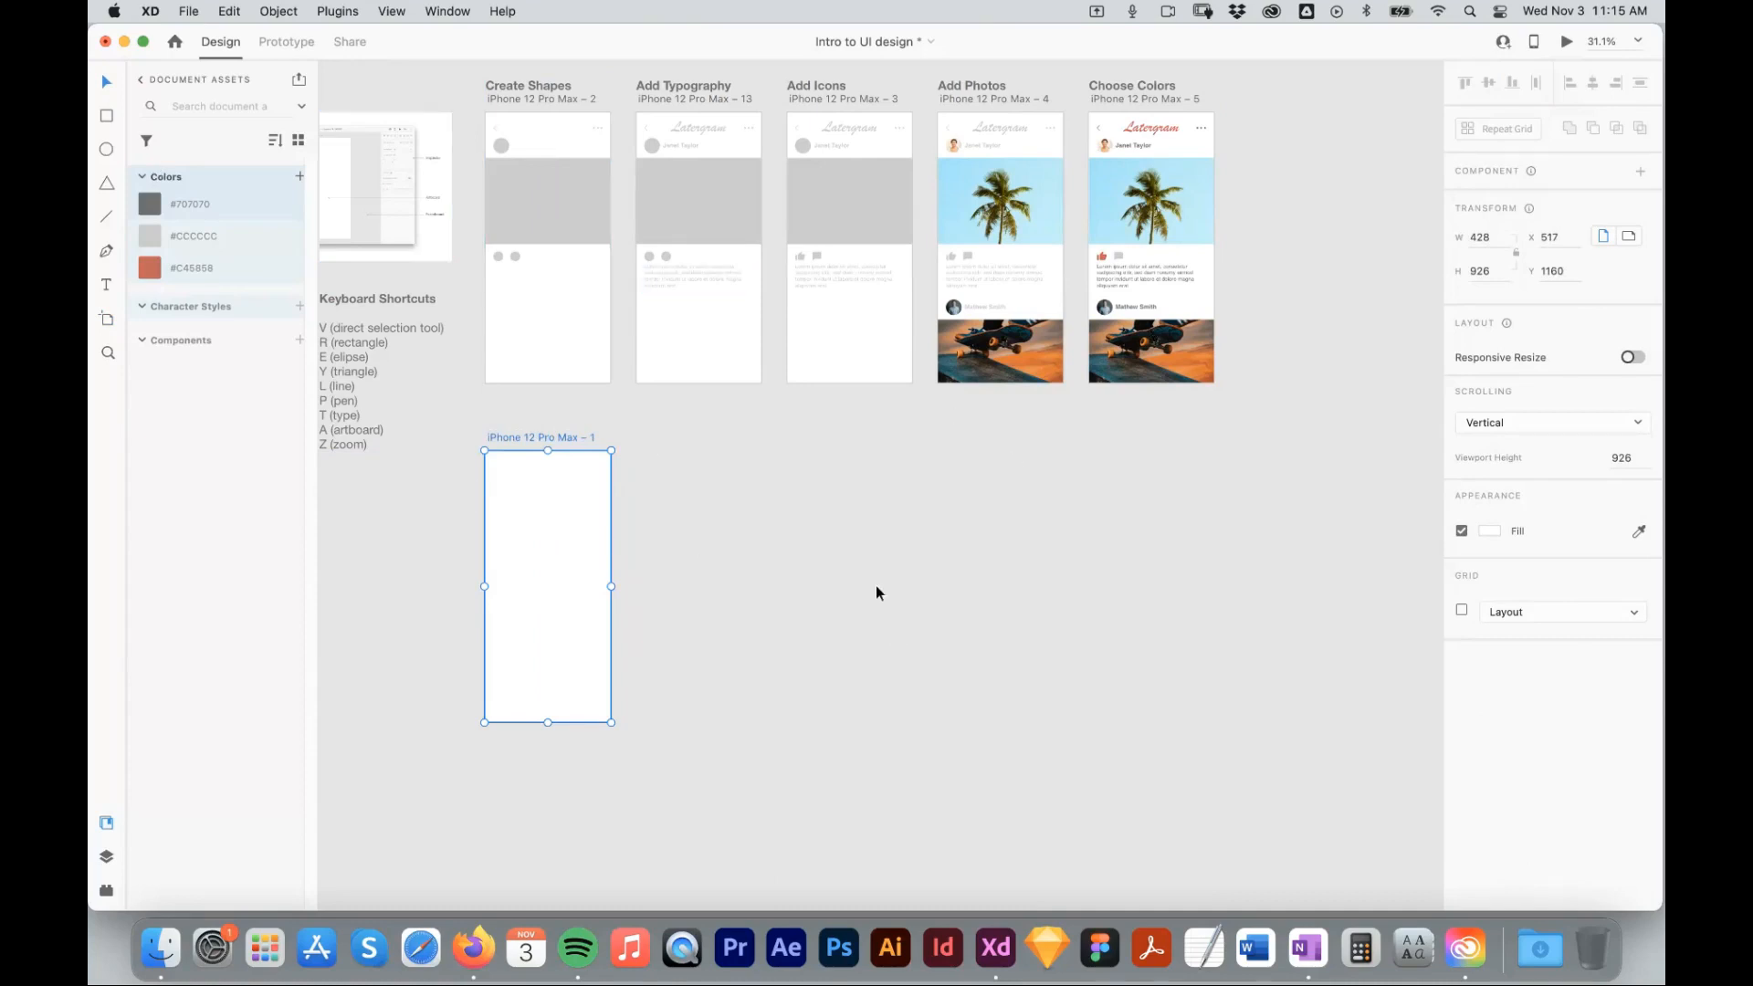
{"action": "left_click", "coordinate": [744, 481]}
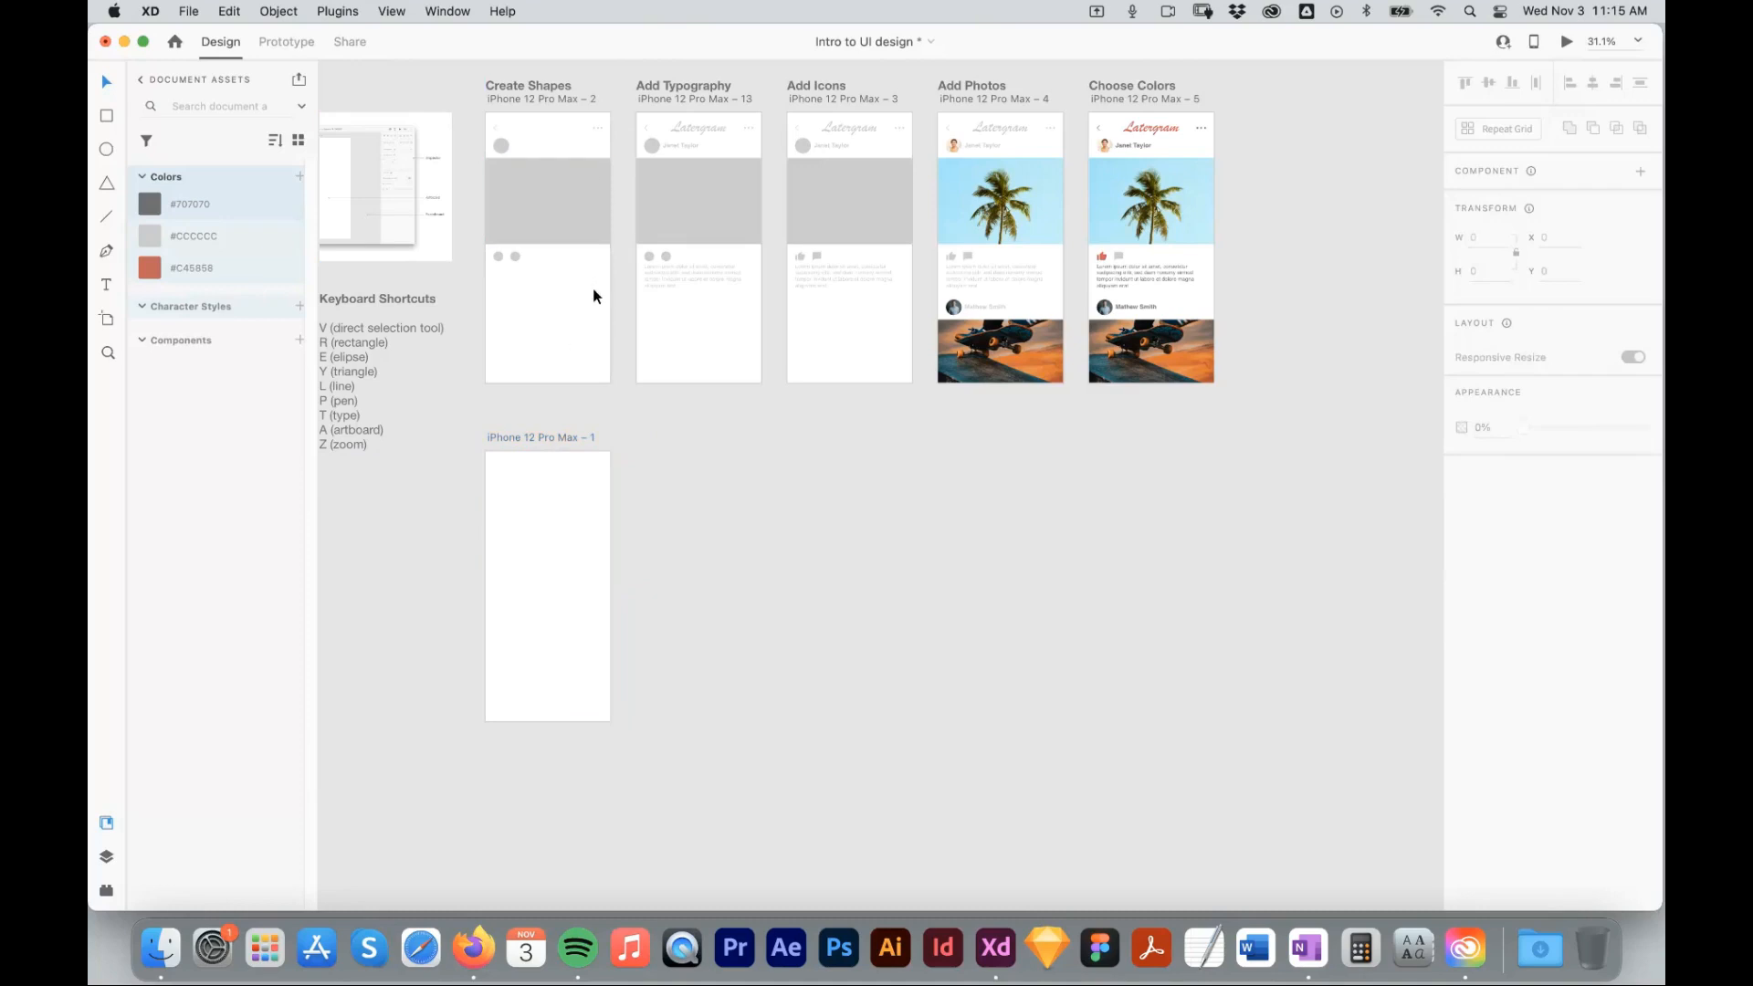
Zoom into the new artboard and draw a 4 × 20 rectangle near its top left.
{"action": "key", "text": "z"}
{"action": "left_click_drag", "start_coordinate": [457, 93], "coordinate": [637, 330]}
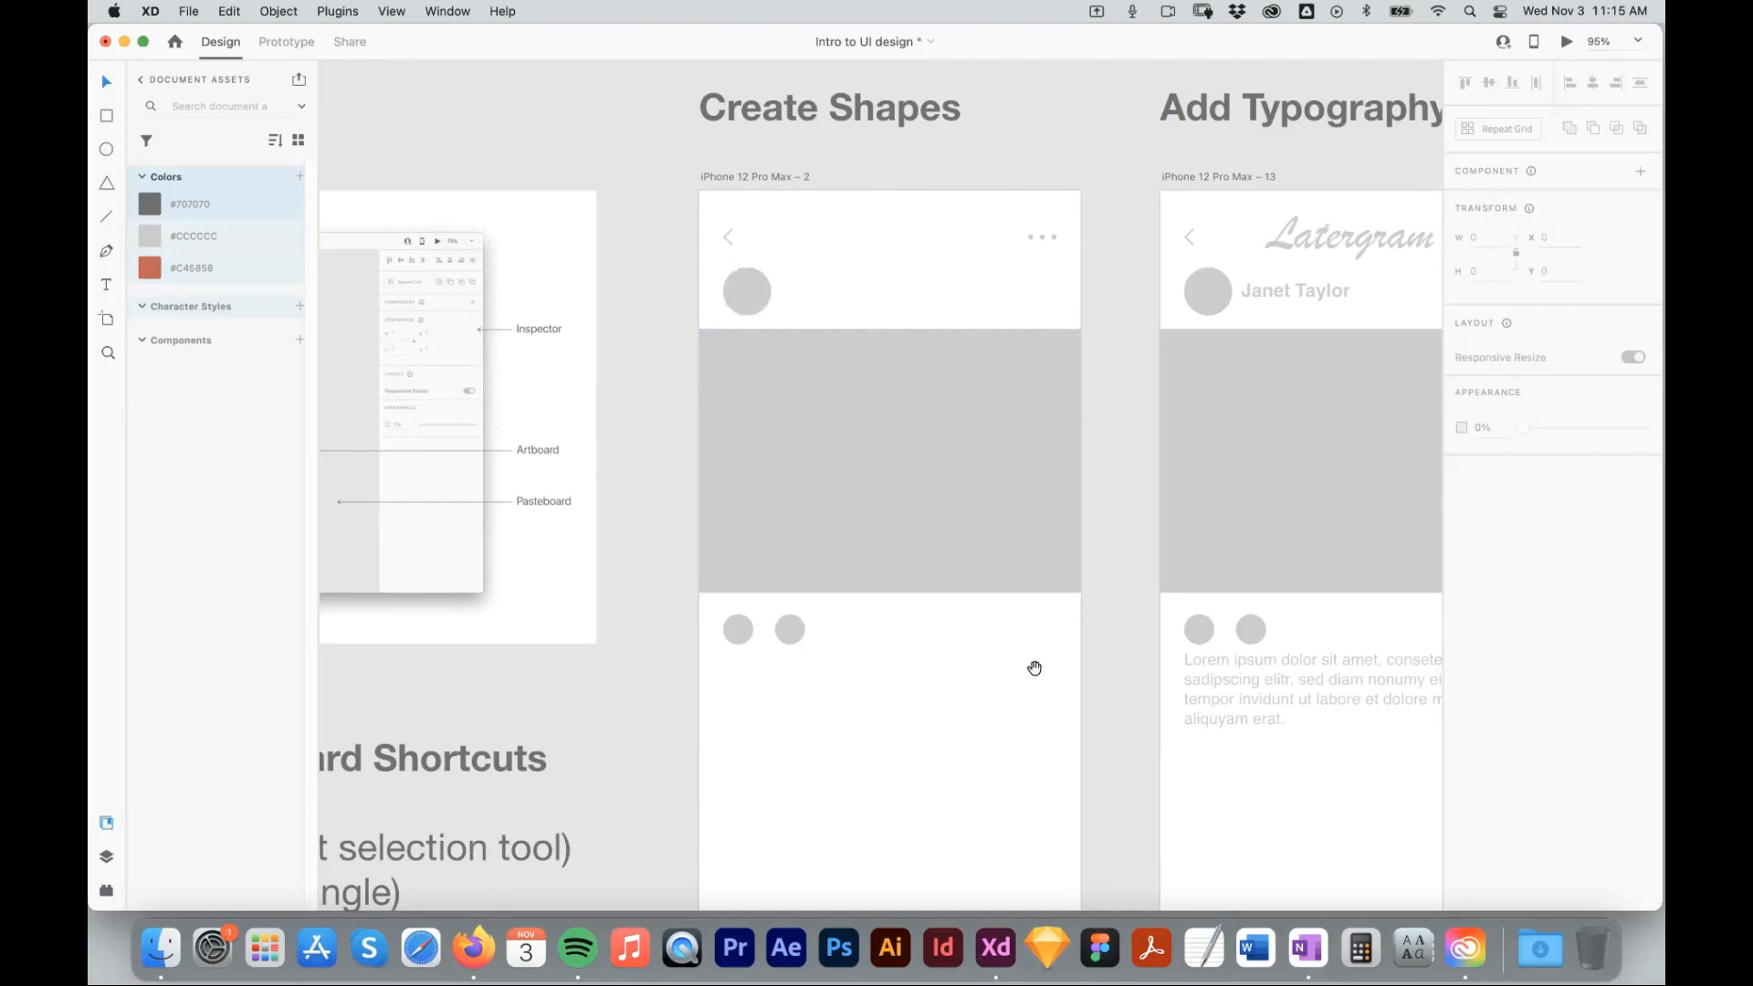
{"action": "scroll", "coordinate": [1035, 668], "scroll_direction": "down", "scroll_amount": 15}
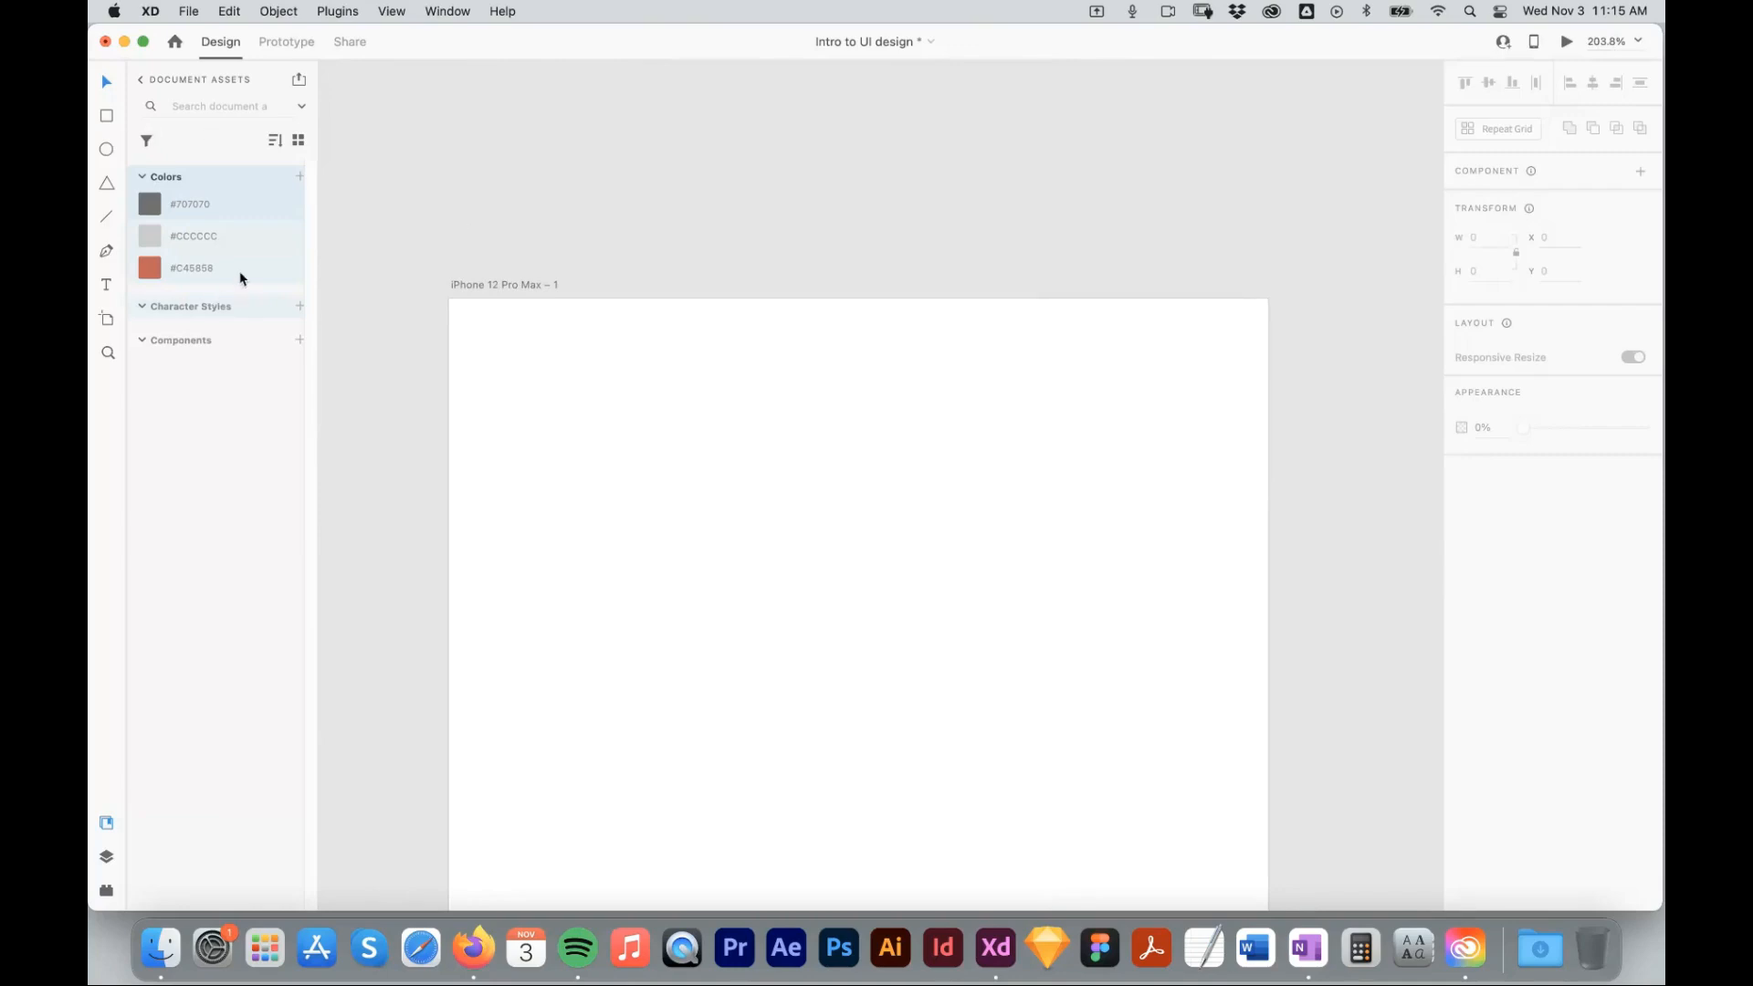
{"action": "left_click", "coordinate": [105, 116]}
{"action": "left_click_drag", "start_coordinate": [661, 390], "coordinate": [671, 428]}
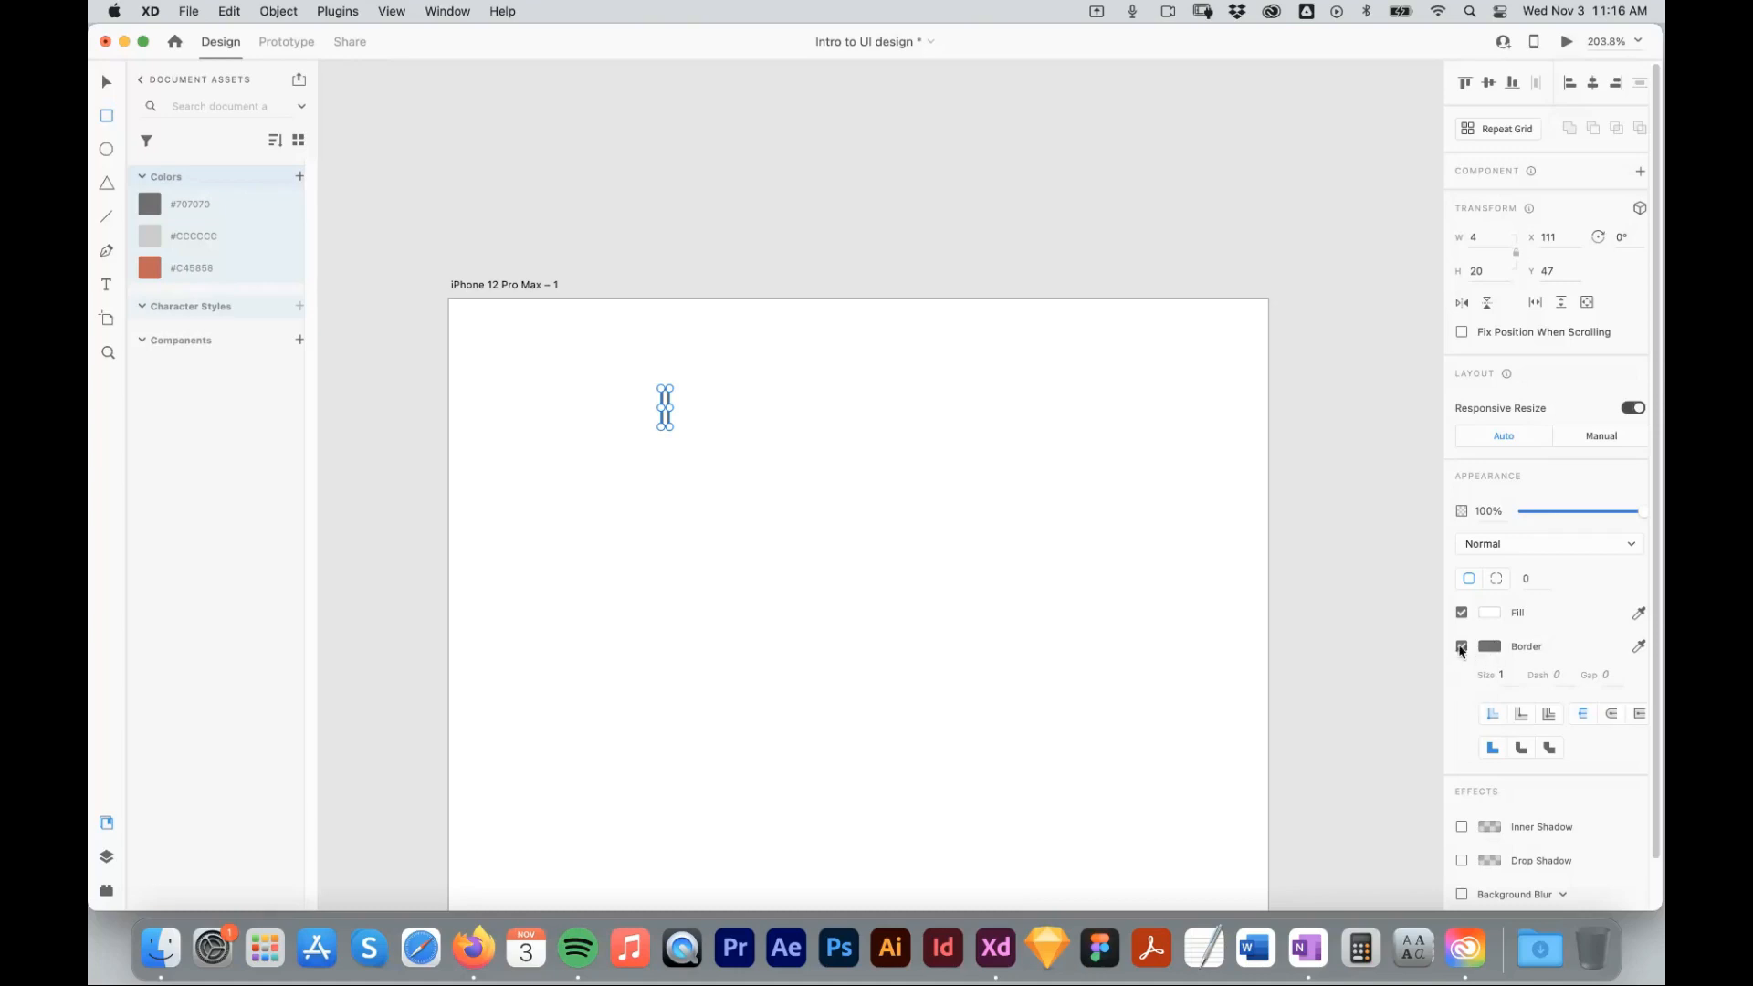
Fill the 4 × 20 bar with grey #969696, turn off its border, and zoom in on it.
{"action": "left_click", "coordinate": [1490, 613]}
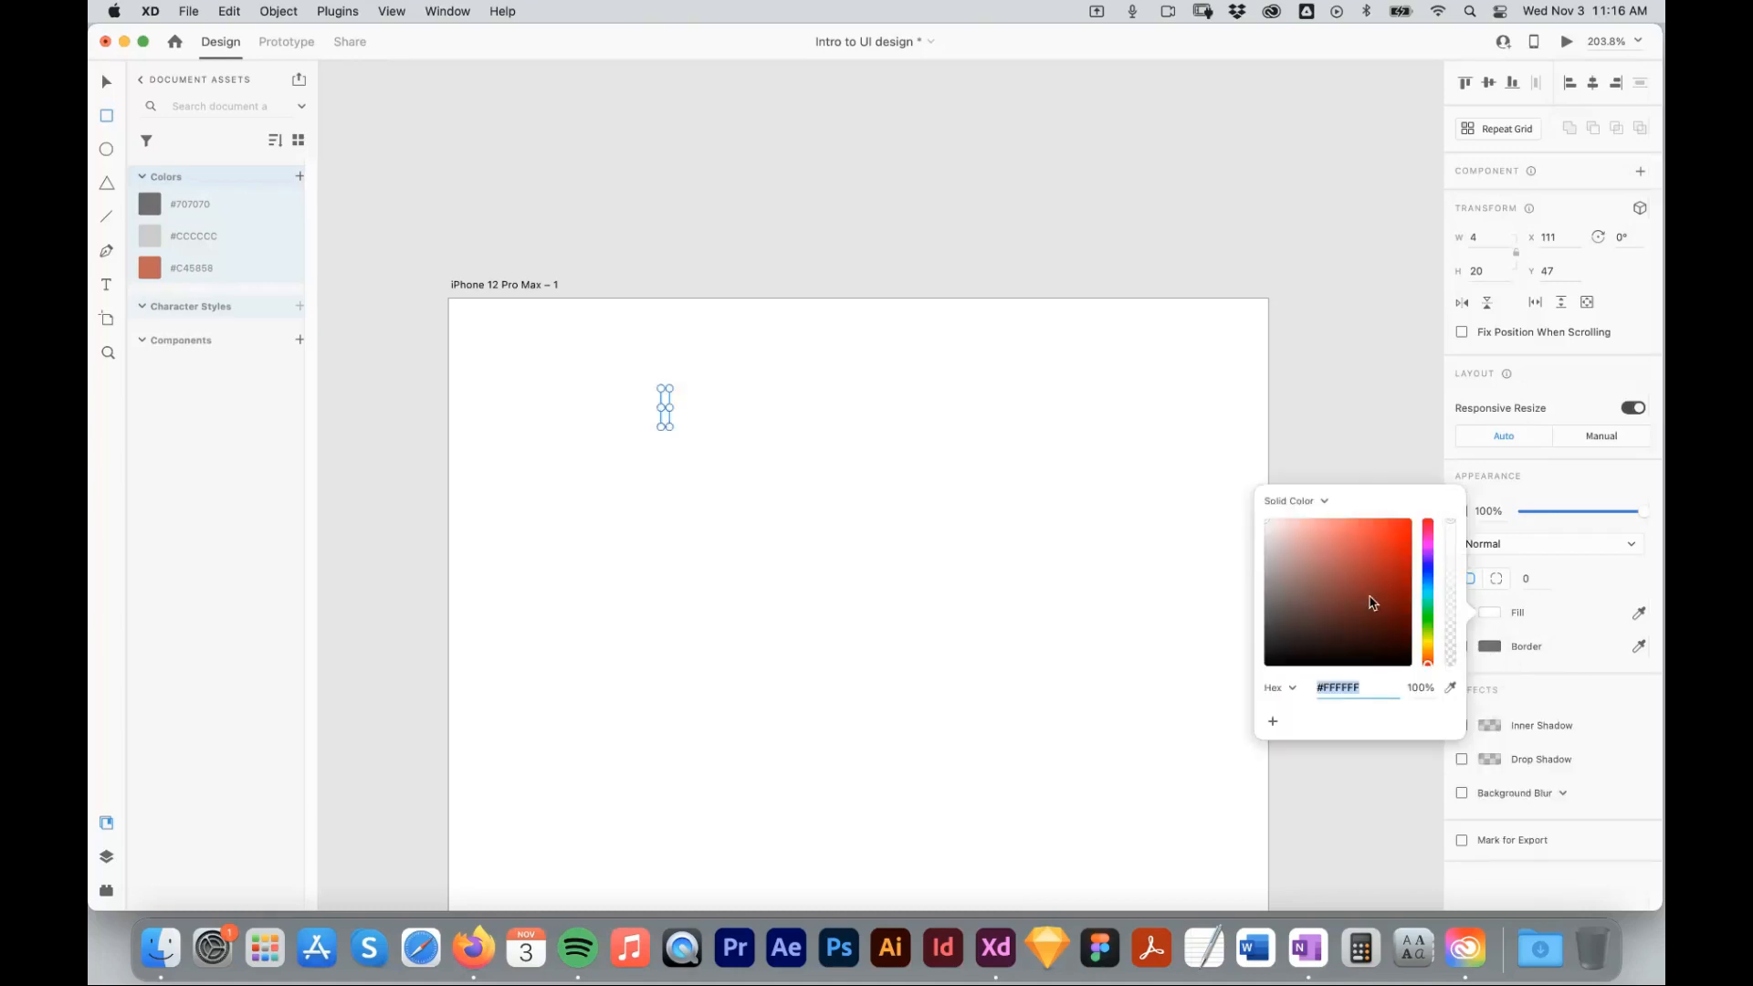
{"action": "left_click_drag", "start_coordinate": [1315, 579], "coordinate": [1255, 580]}
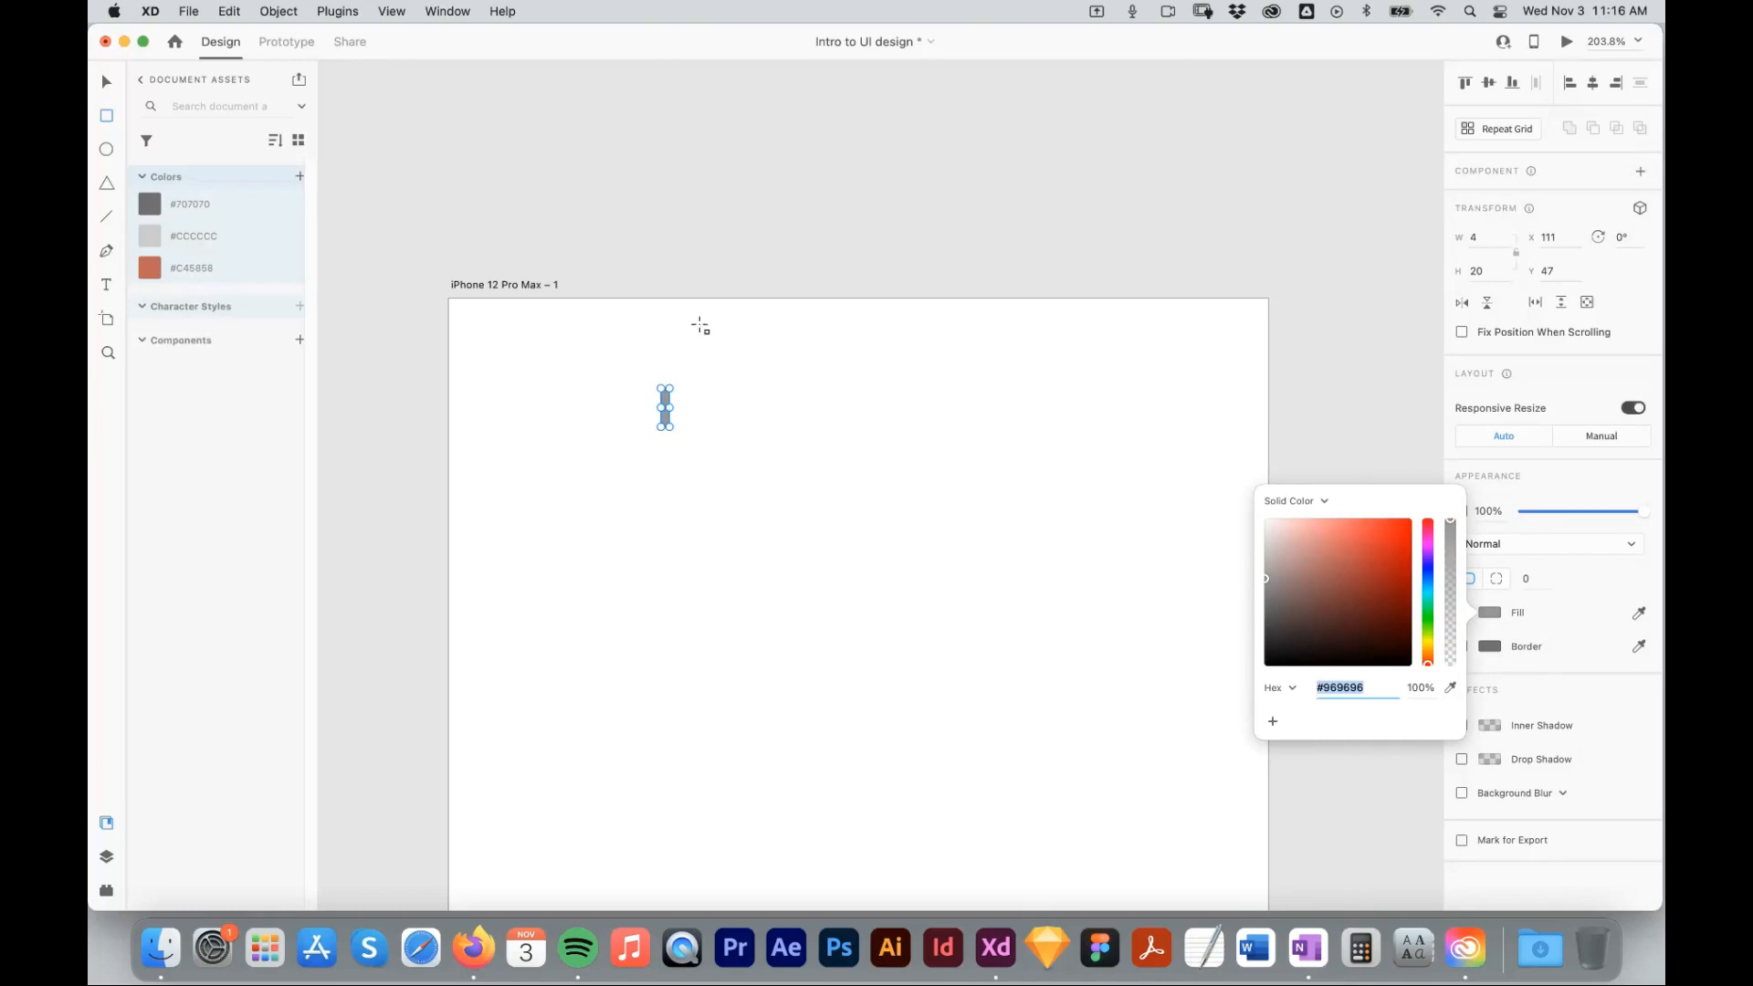
{"action": "type", "text": "v"}
{"action": "key", "text": "Escape"}
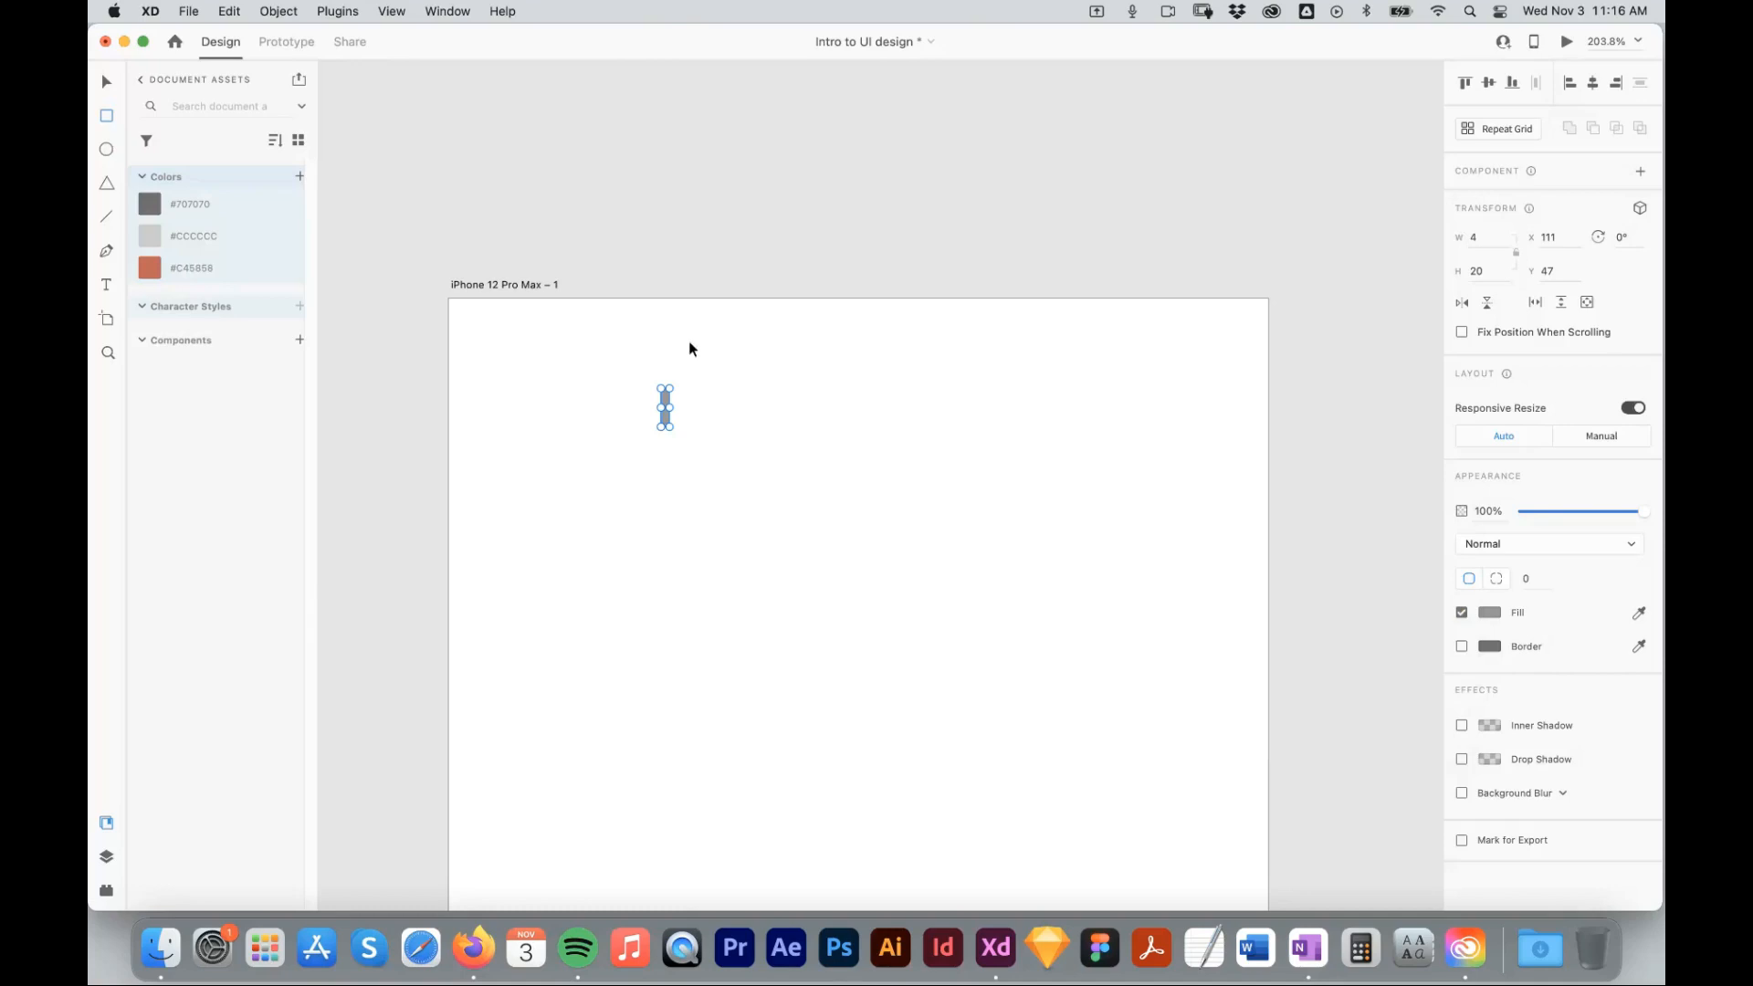
{"action": "key", "text": "z"}
{"action": "left_click_drag", "start_coordinate": [577, 346], "coordinate": [812, 519]}
{"action": "key", "text": "v"}
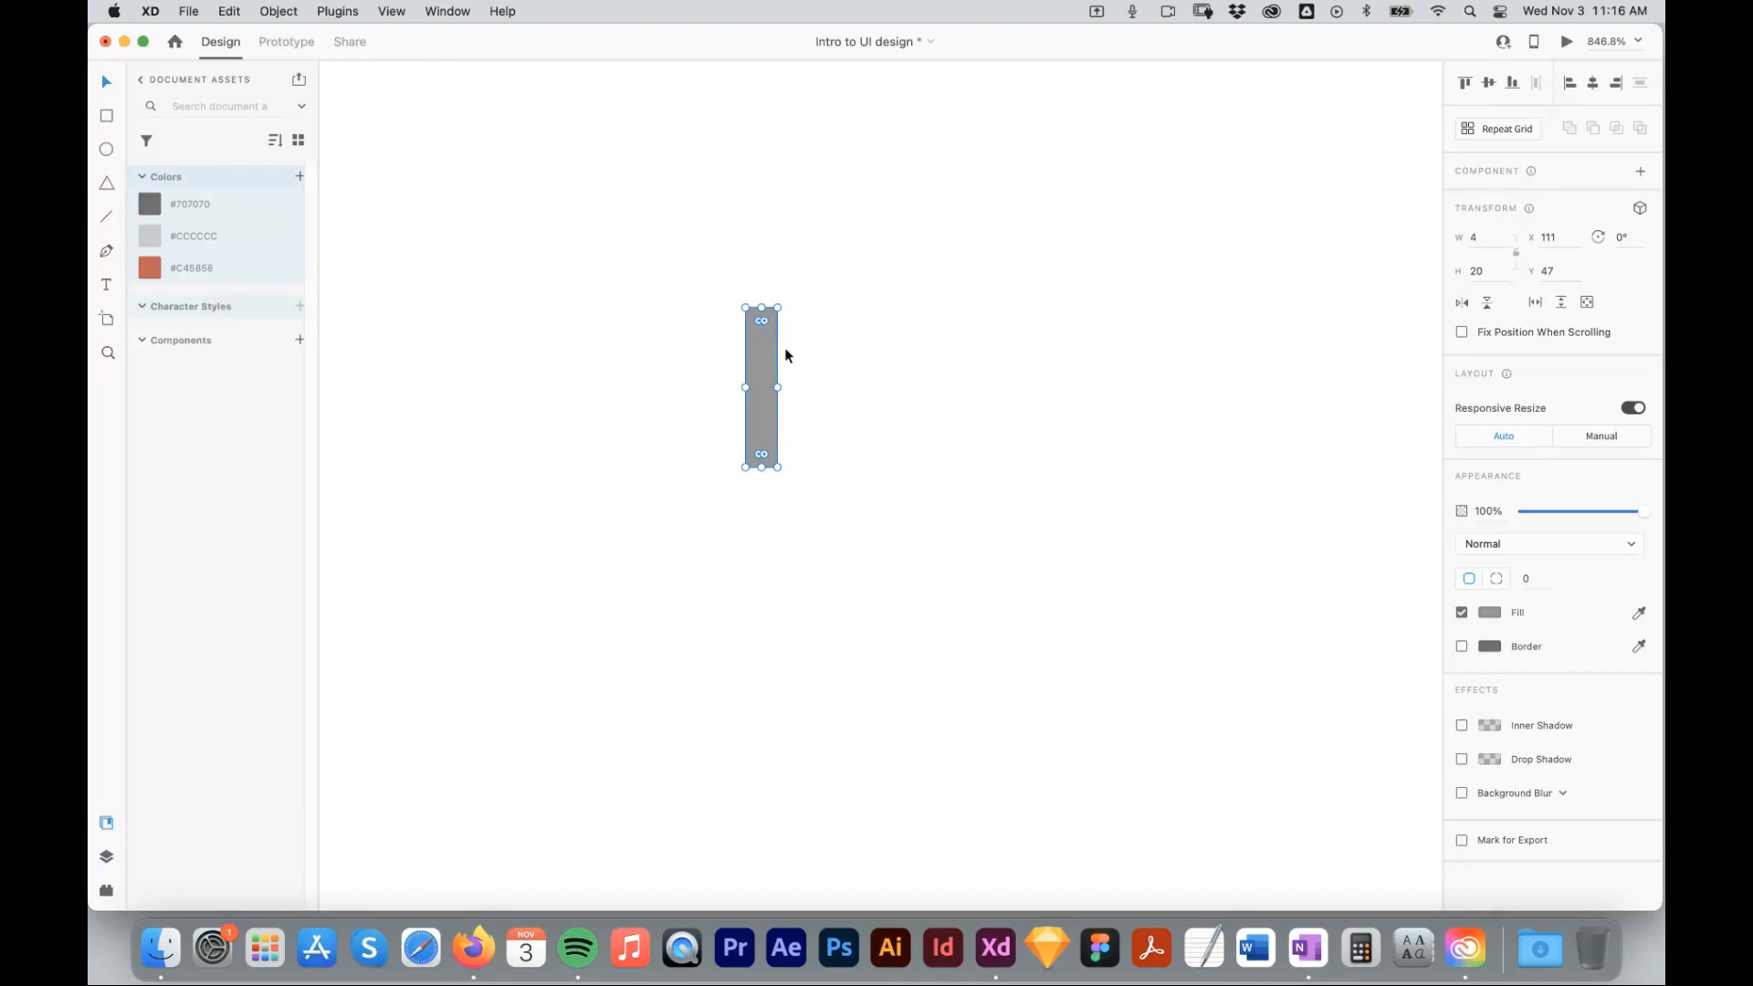
Duplicate the grey bar, rotate the copy horizontal, and place it atop the vertical bar forming an L.
{"action": "left_click_drag", "start_coordinate": [771, 356], "coordinate": [850, 356]}
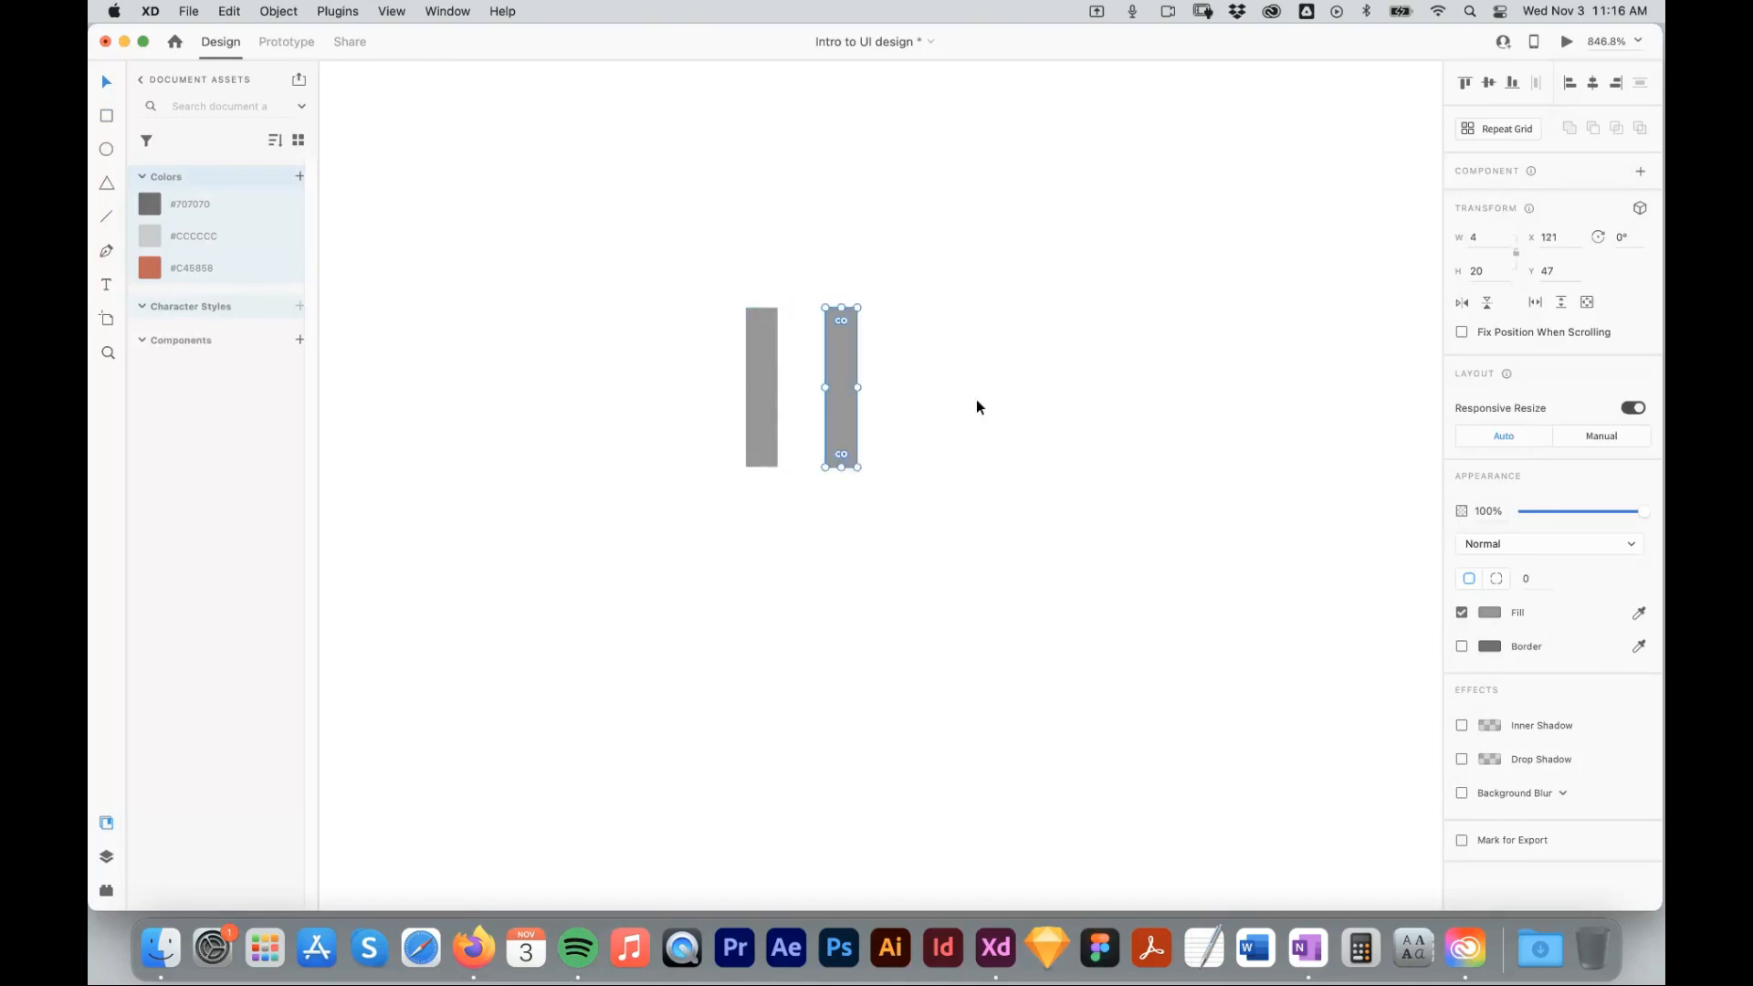
{"action": "key", "text": "super+z"}
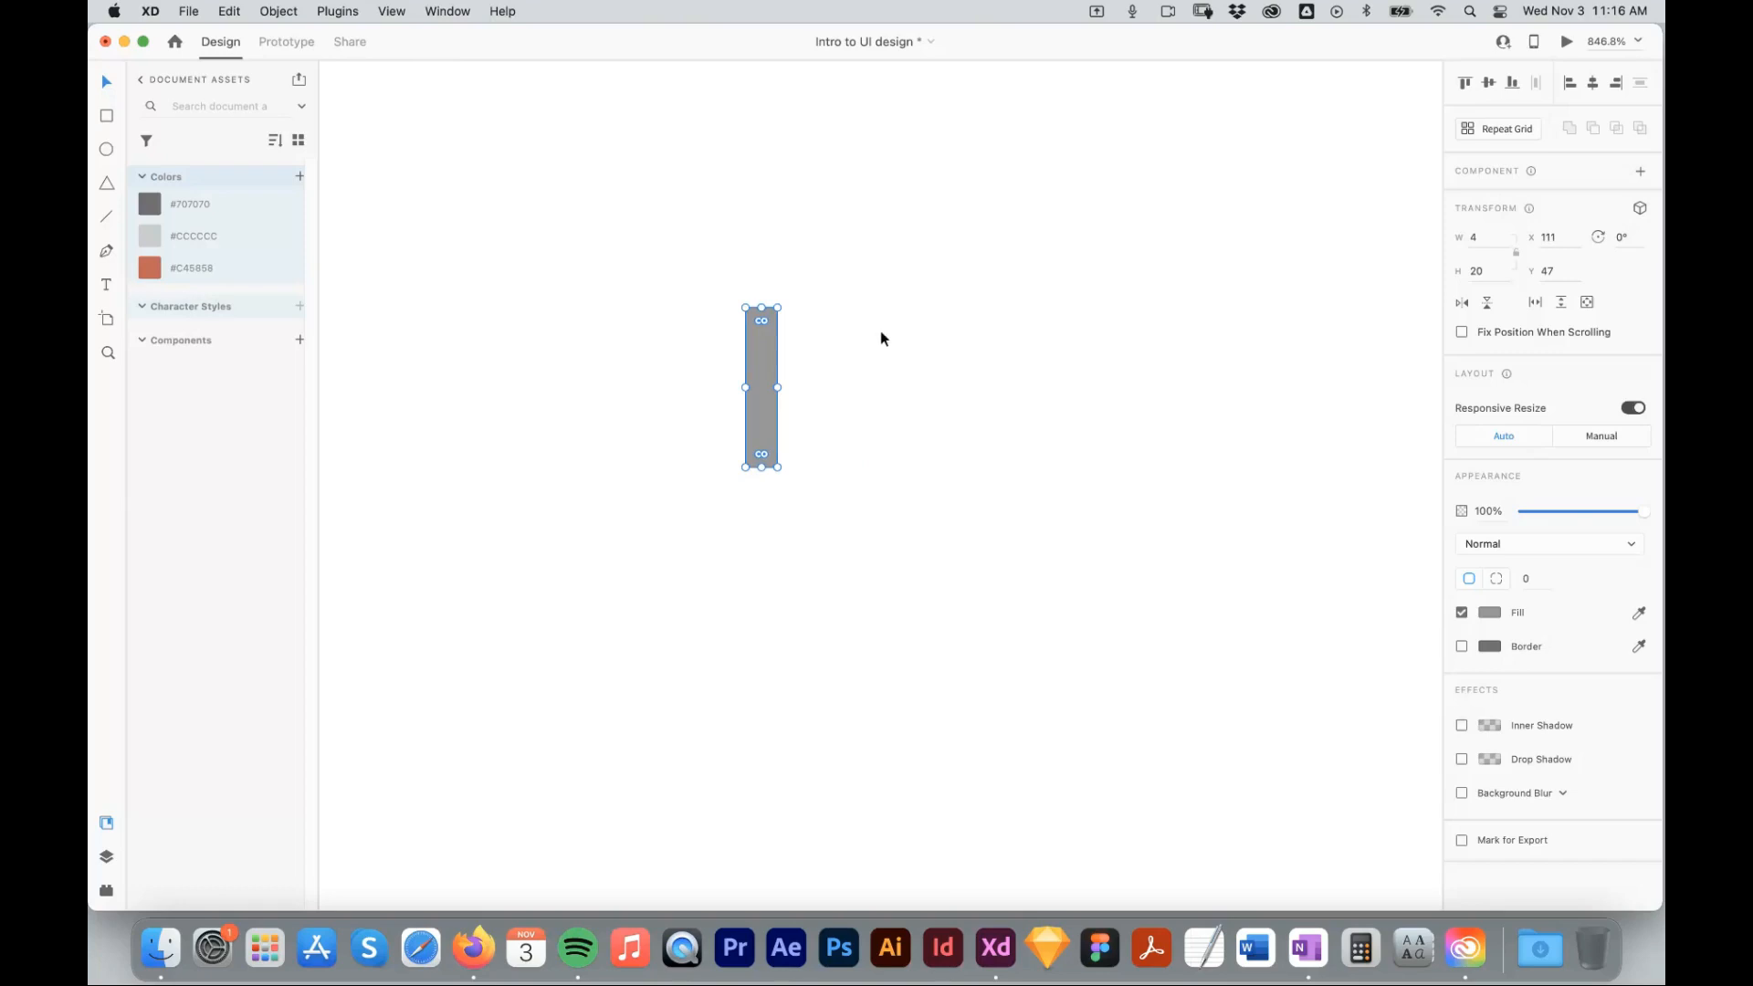
{"action": "key", "text": "alt"}
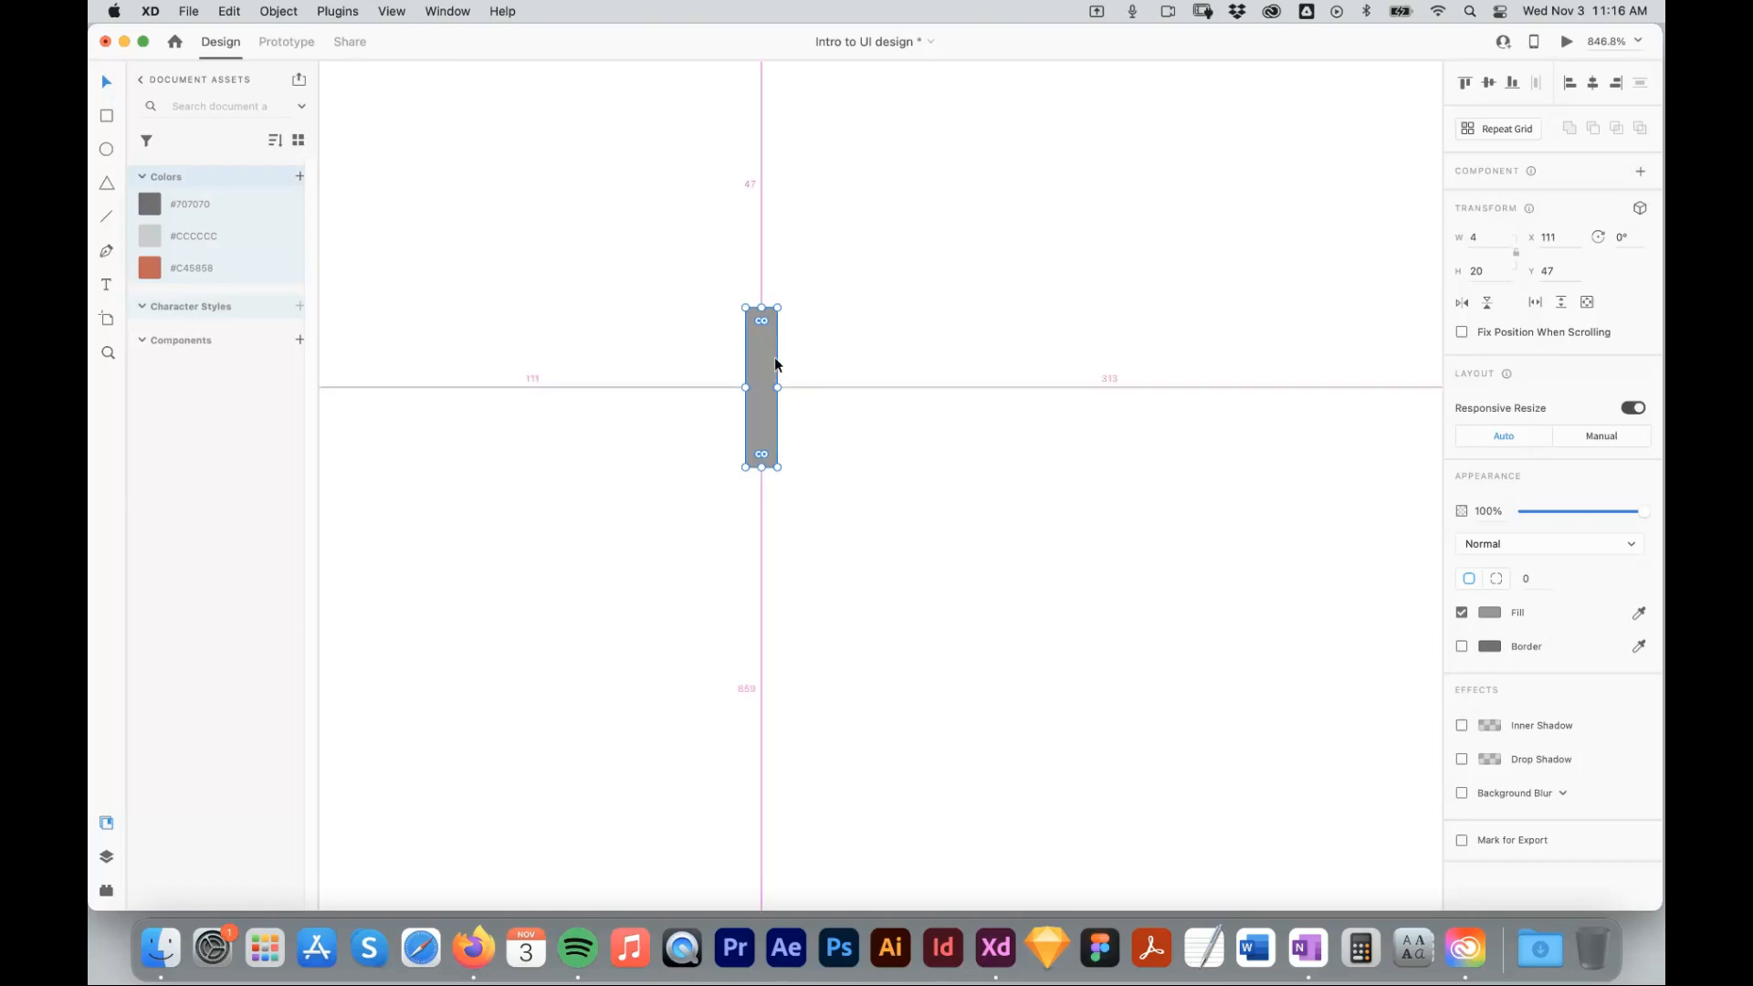
{"action": "left_click_drag", "start_coordinate": [775, 365], "coordinate": [840, 348]}
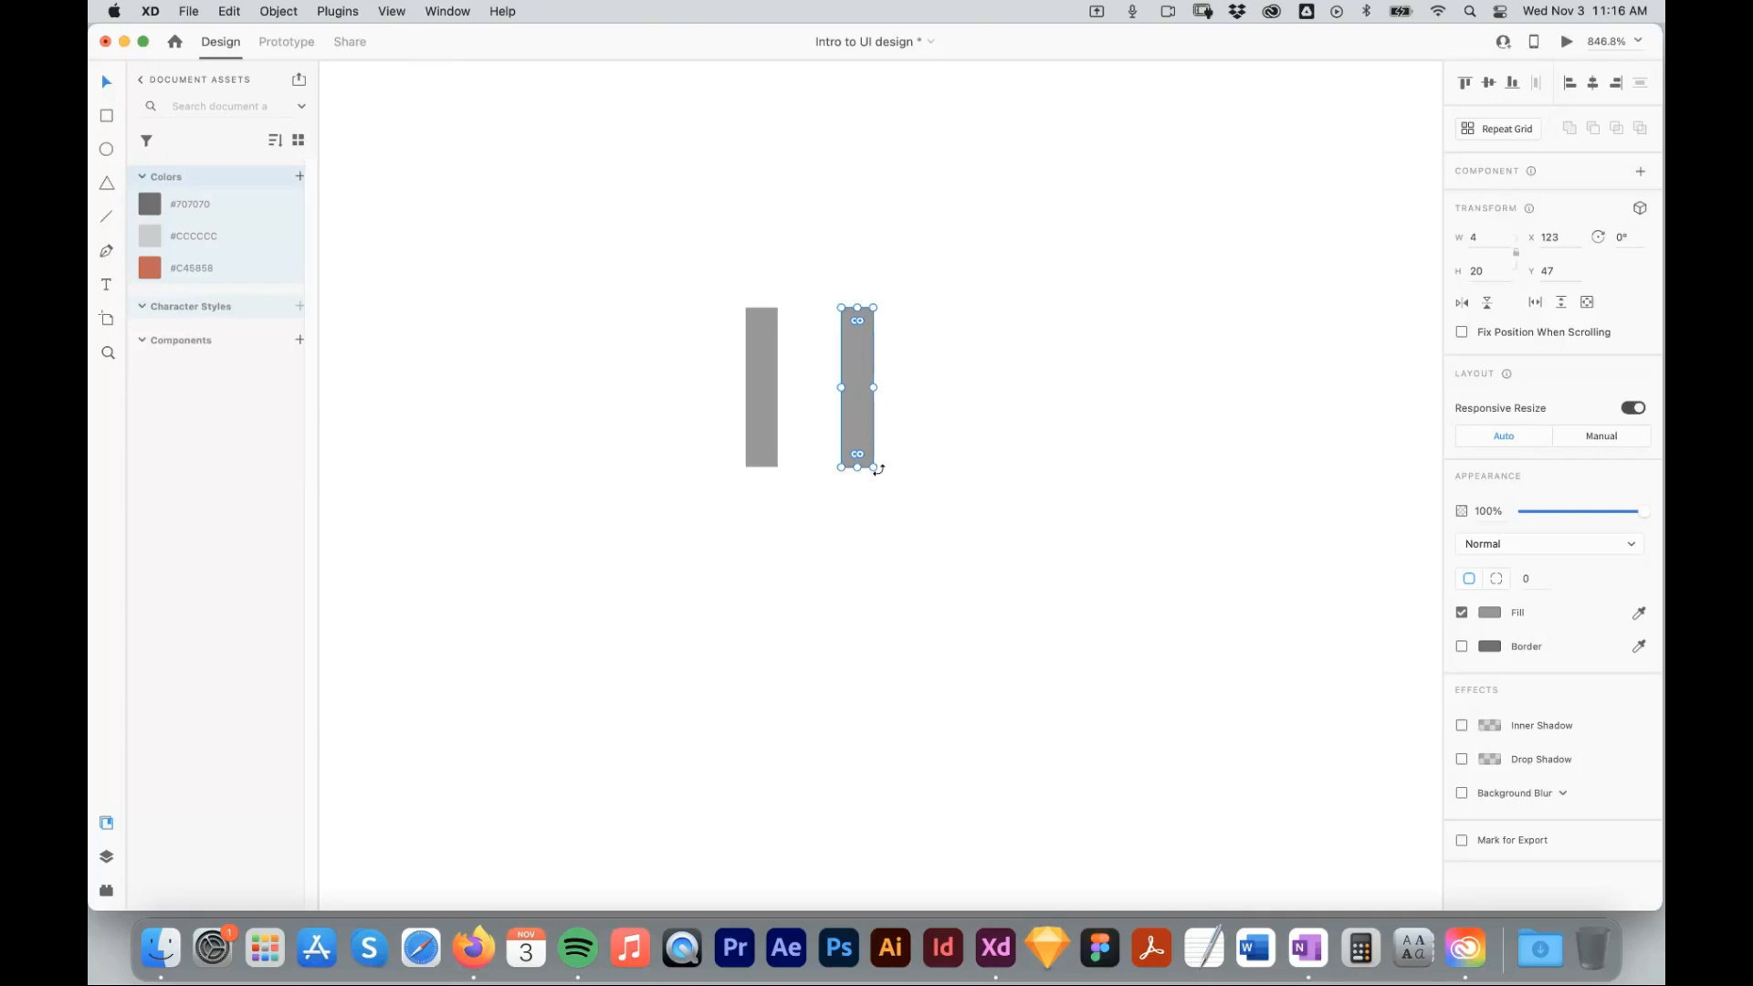
{"action": "left_click_drag", "start_coordinate": [873, 470], "coordinate": [765, 404]}
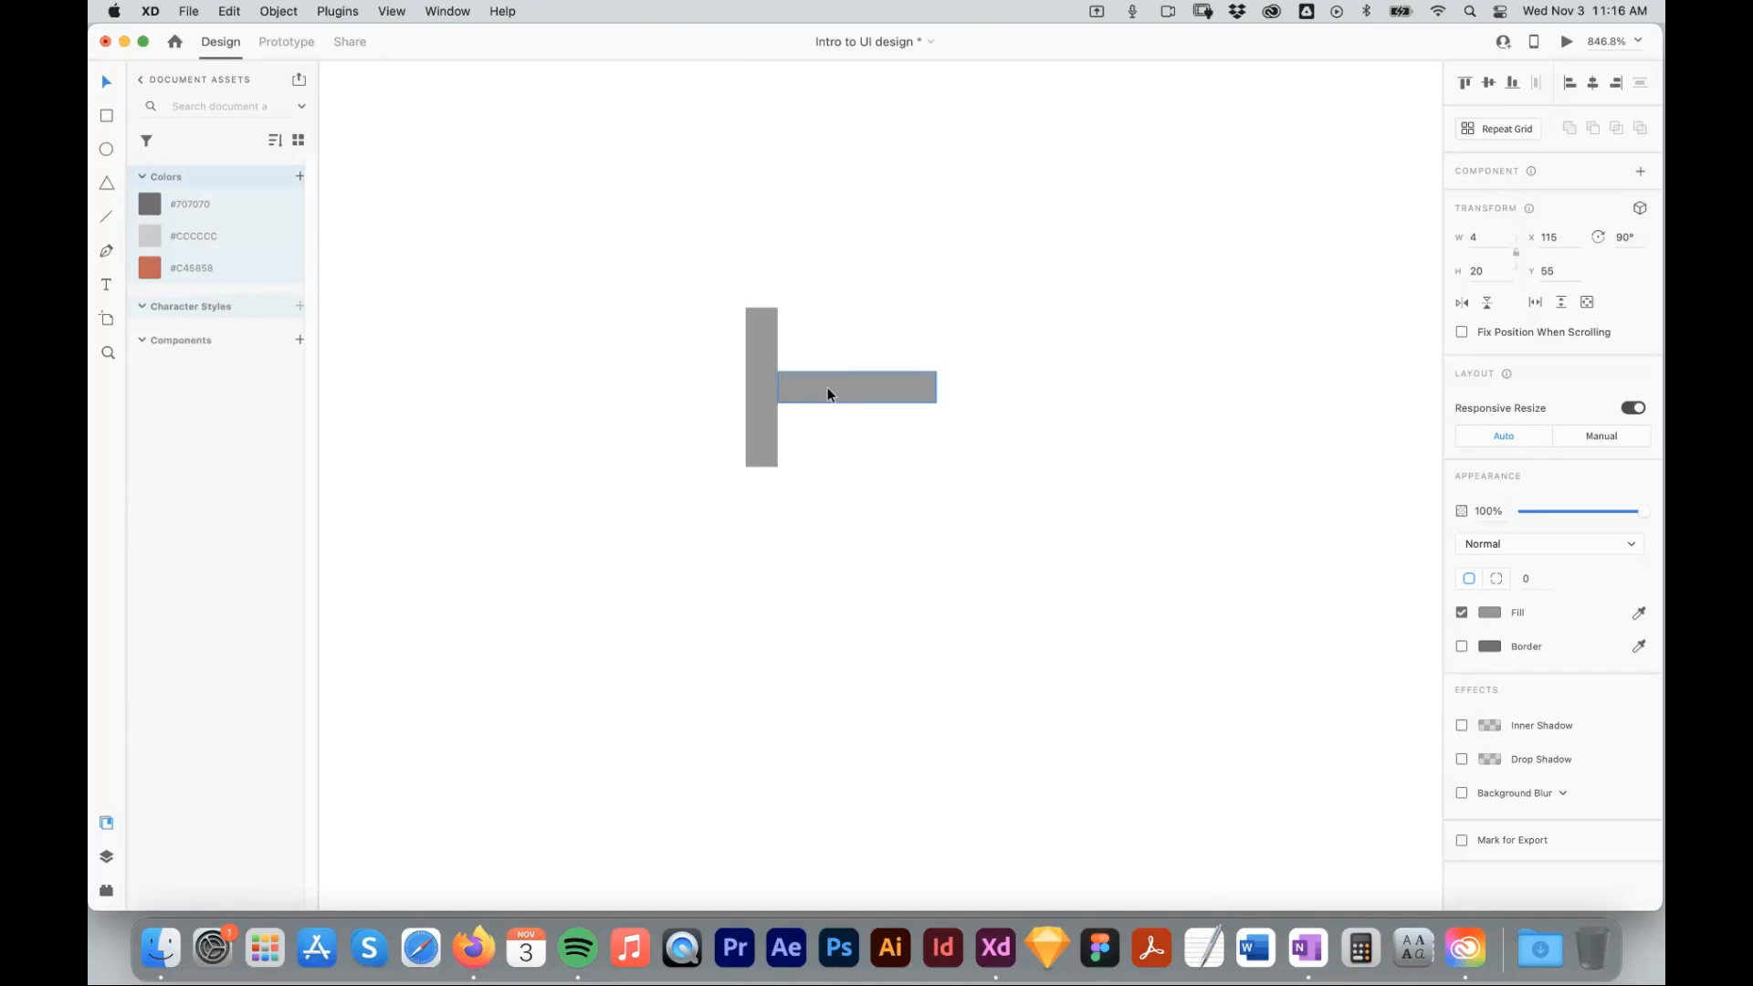
{"action": "left_click_drag", "start_coordinate": [836, 374], "coordinate": [808, 315]}
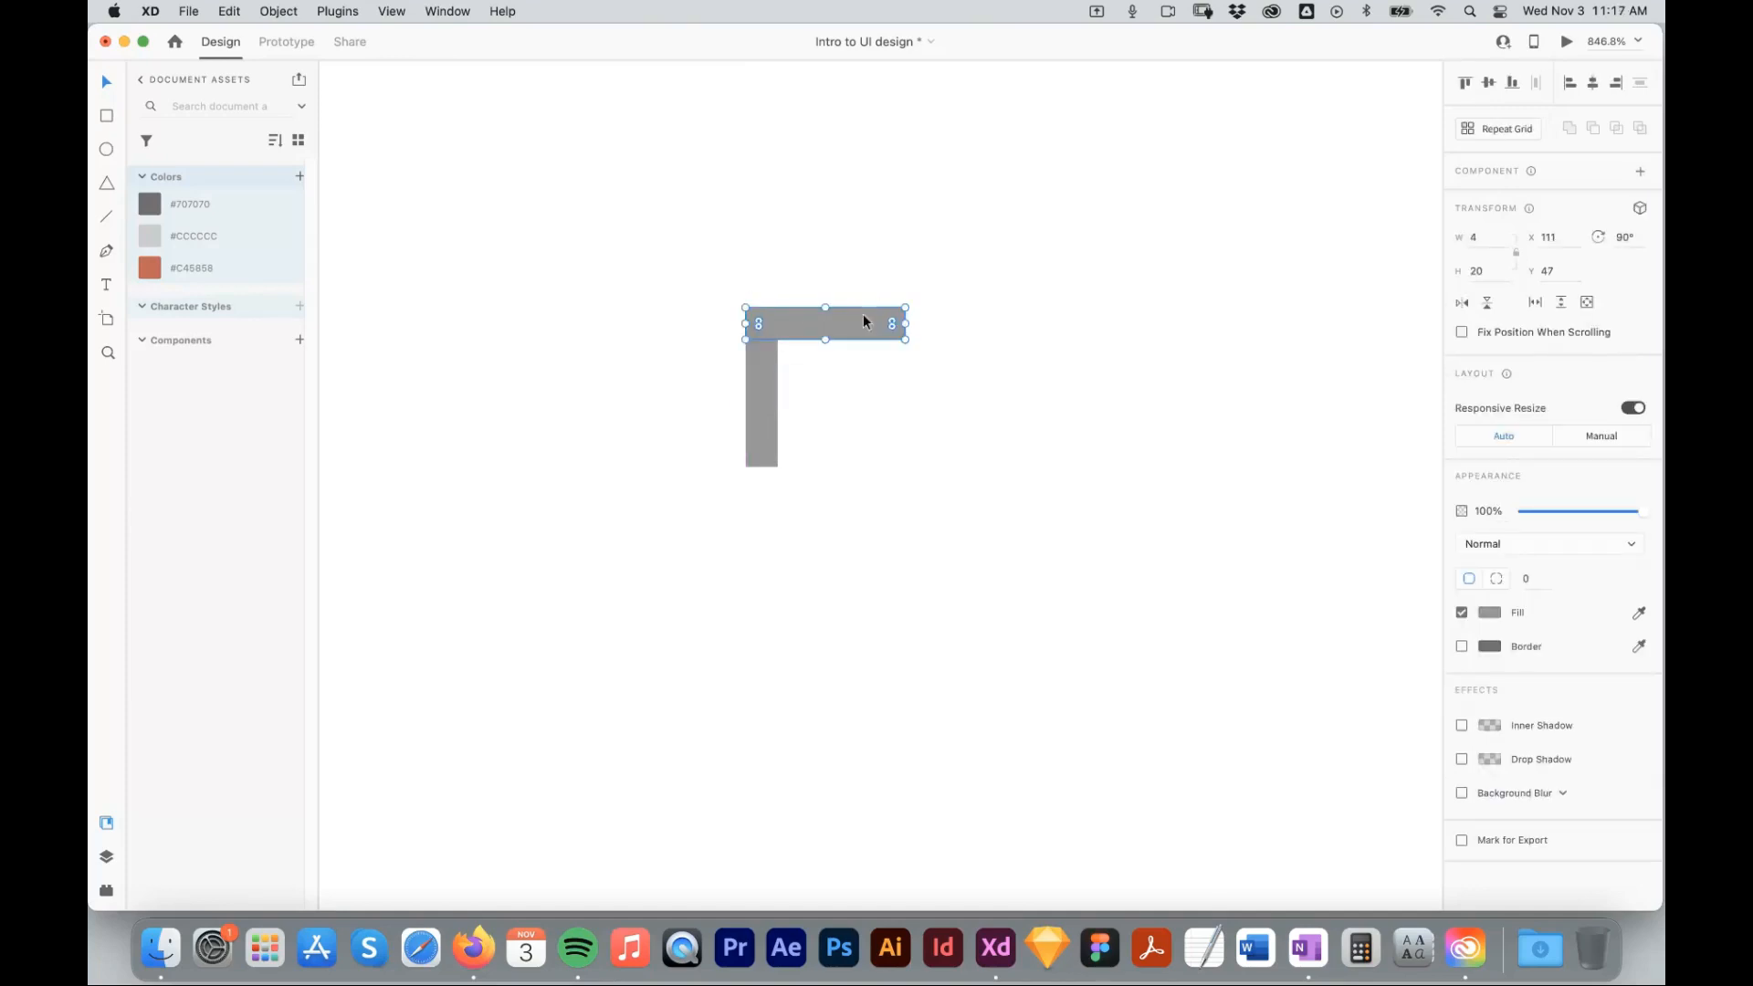
{"action": "left_click", "coordinate": [838, 539]}
Rotate the L into a left-pointing chevron, merge it with Add, and move it near the artboard's left edge.
{"action": "left_click_drag", "start_coordinate": [653, 237], "coordinate": [928, 309]}
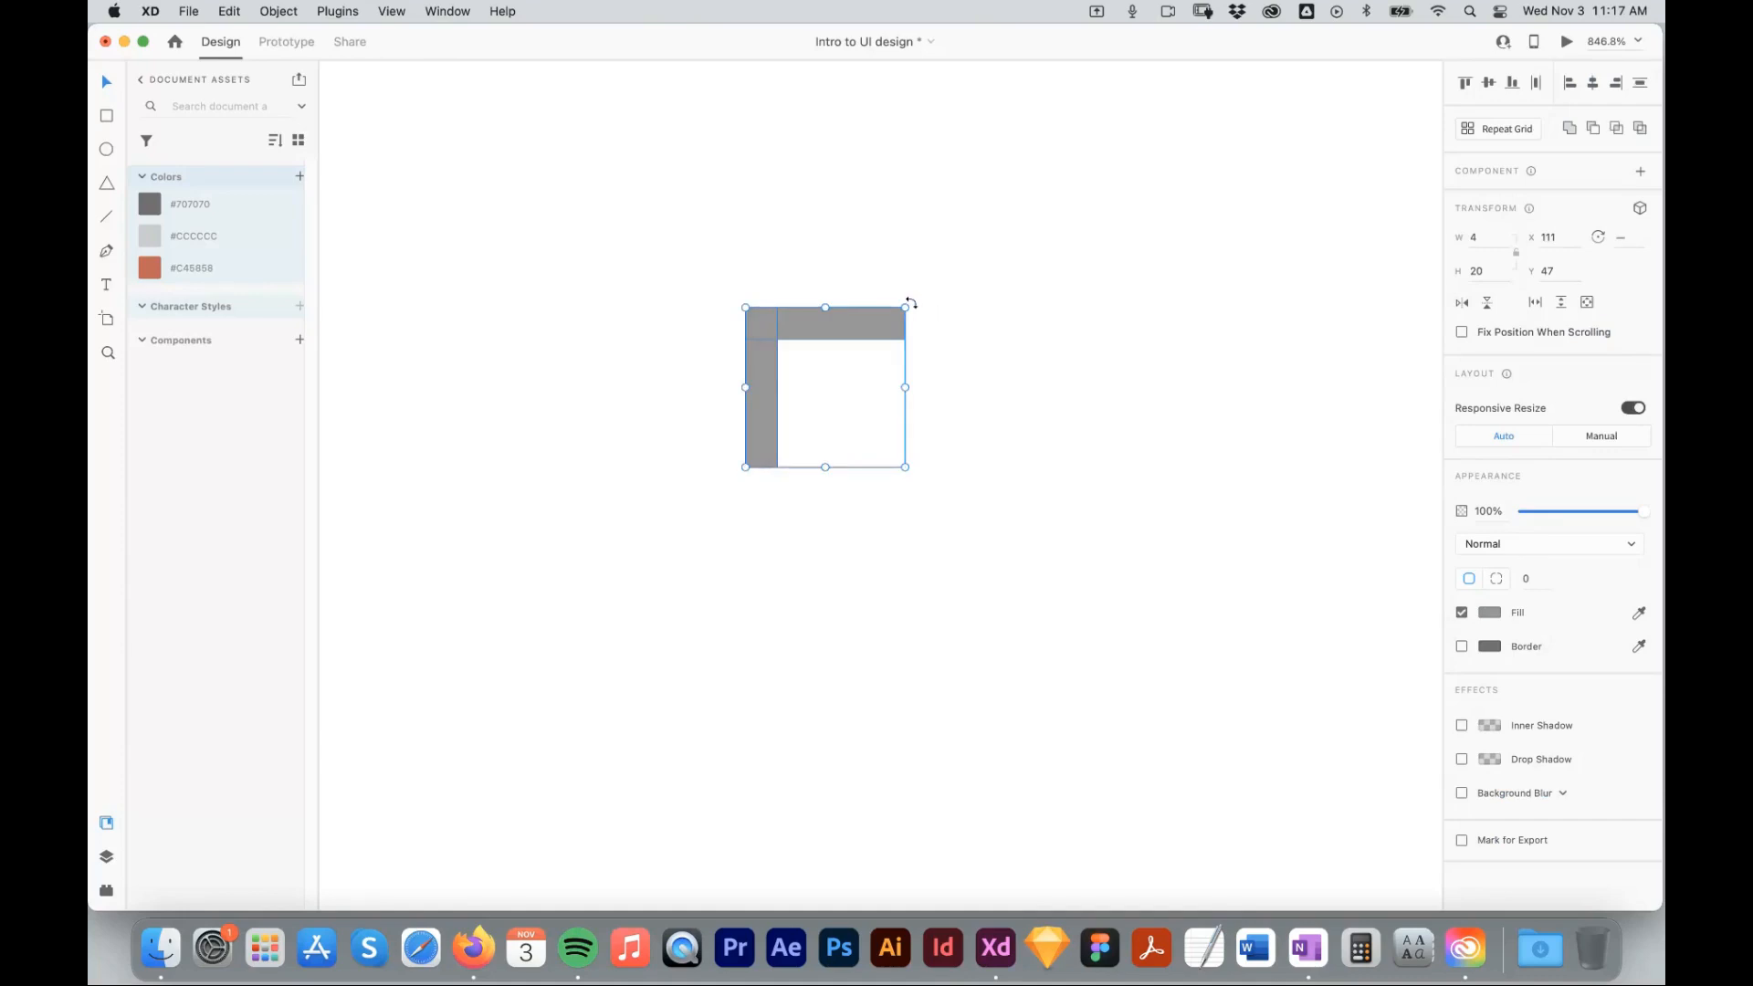
{"action": "left_click_drag", "start_coordinate": [907, 303], "coordinate": [816, 243]}
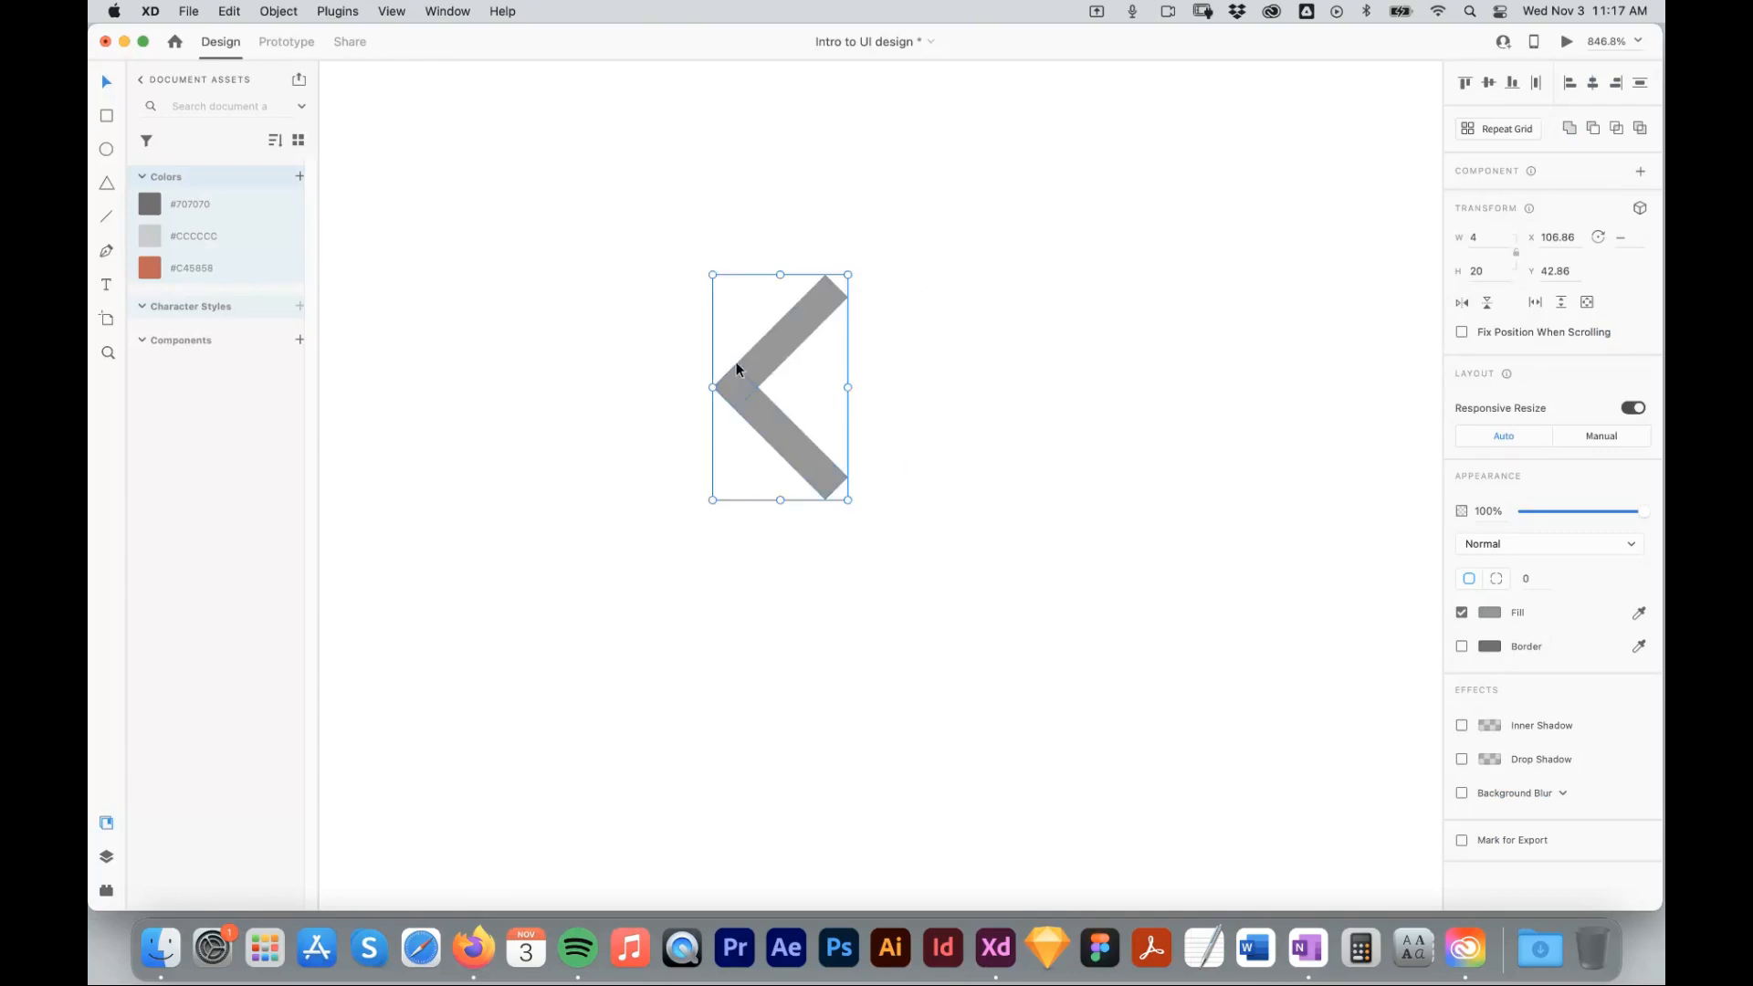
{"action": "left_click", "coordinate": [1569, 129]}
{"action": "left_click", "coordinate": [1565, 126]}
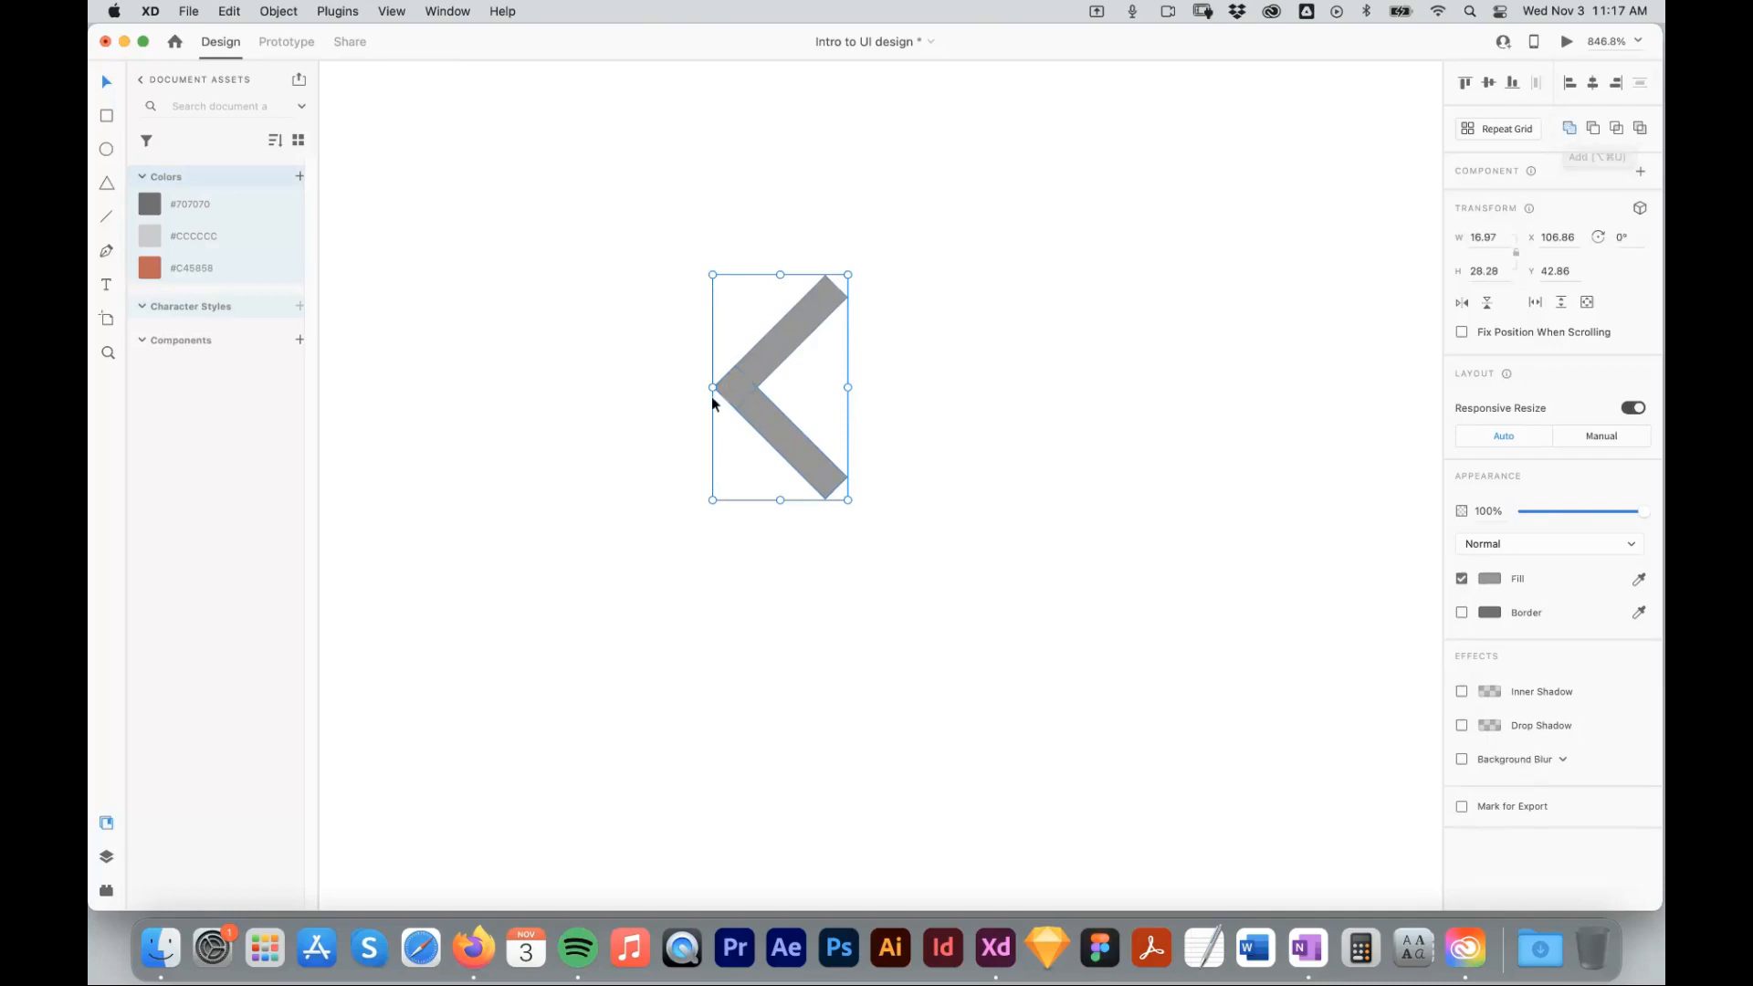
{"action": "left_click", "coordinate": [920, 398]}
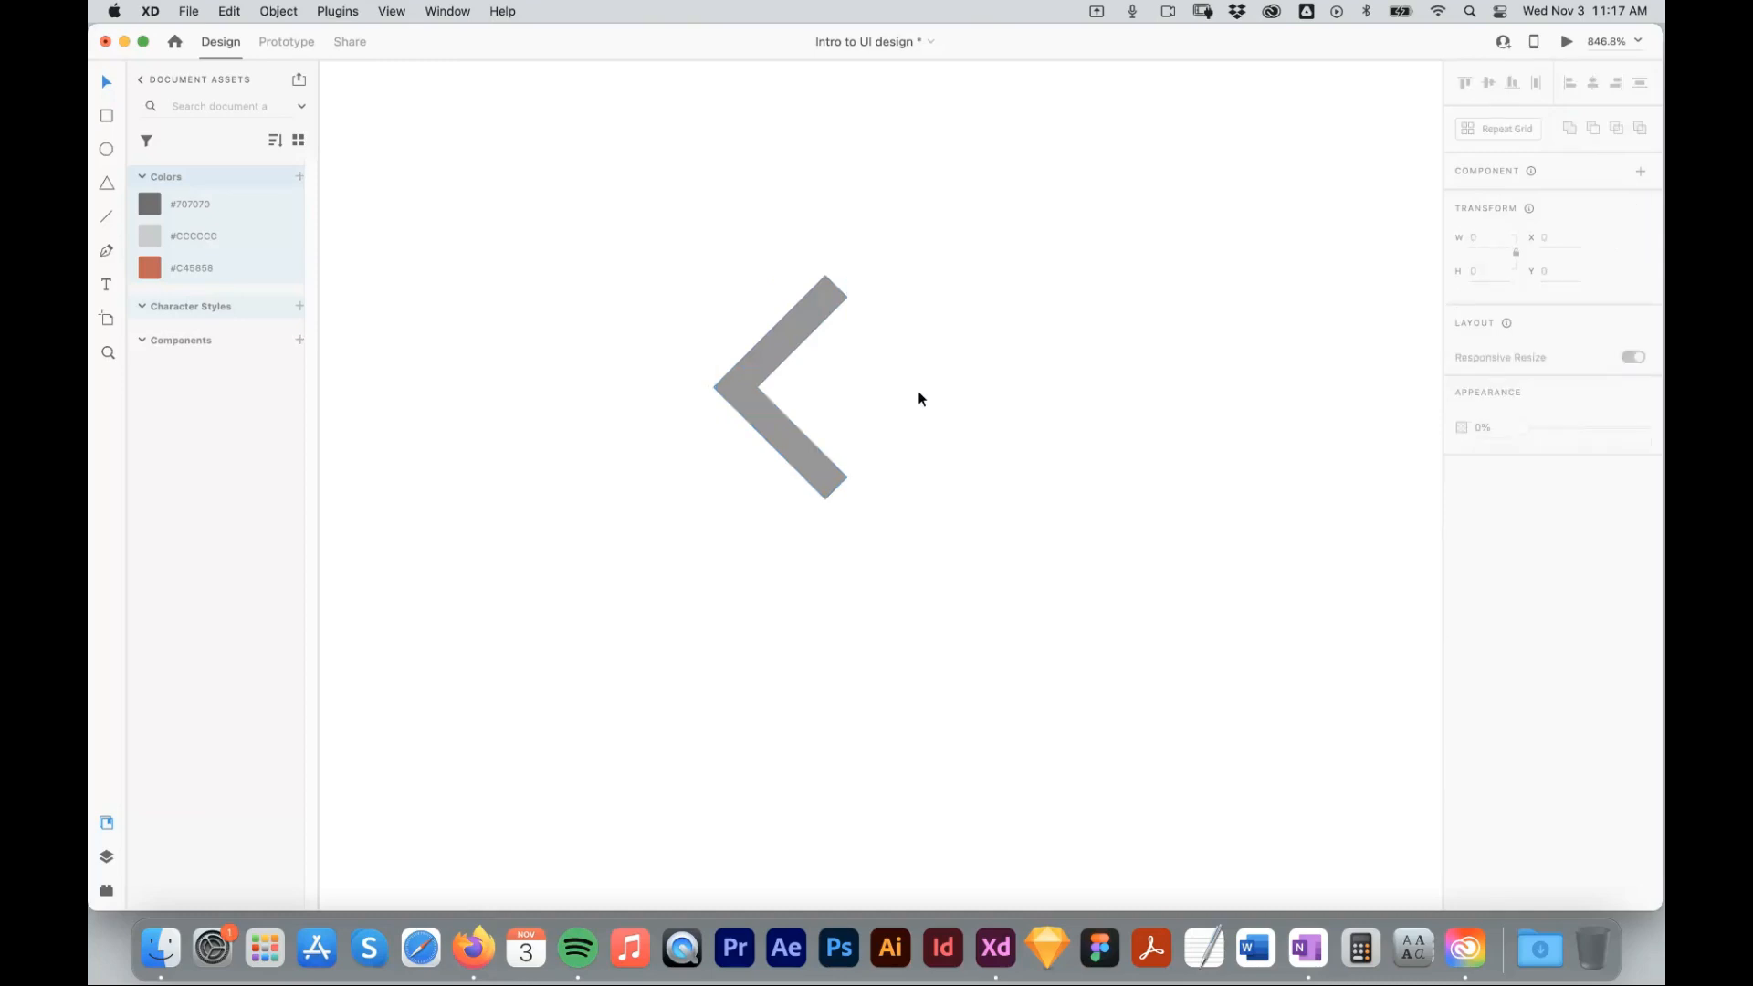
{"action": "key", "text": "super+minus"}
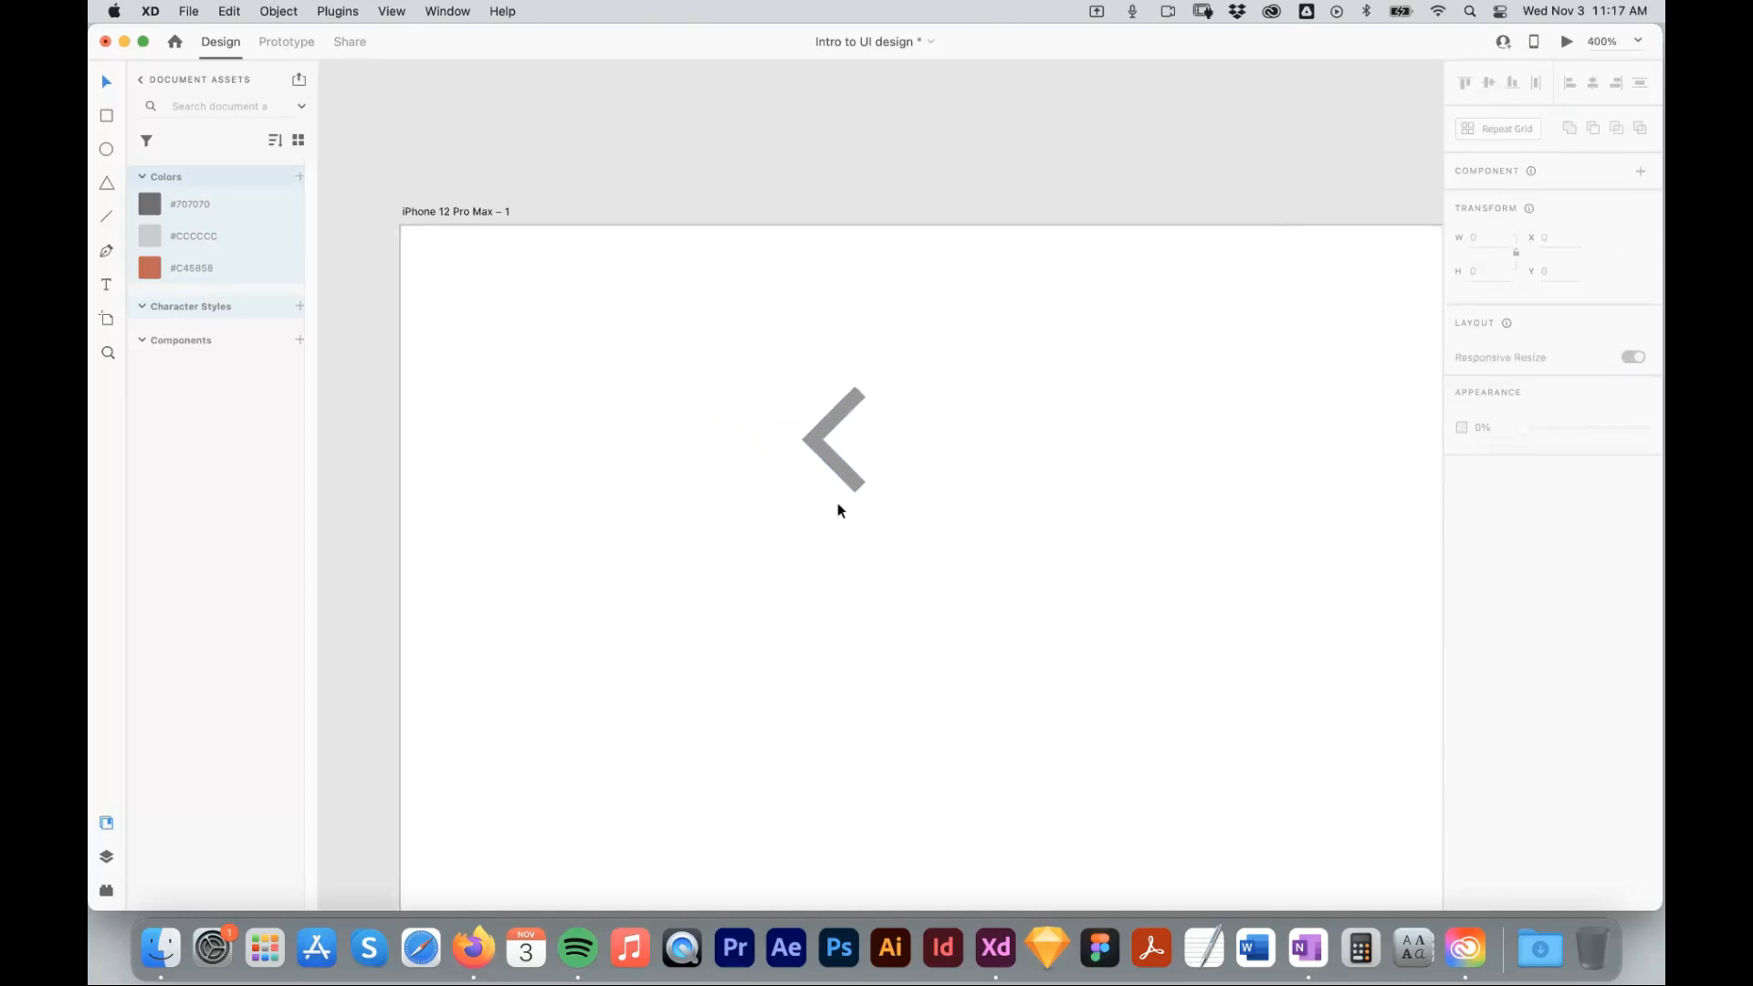
{"action": "left_click_drag", "start_coordinate": [836, 475], "coordinate": [521, 475]}
{"action": "left_click", "coordinate": [829, 577]}
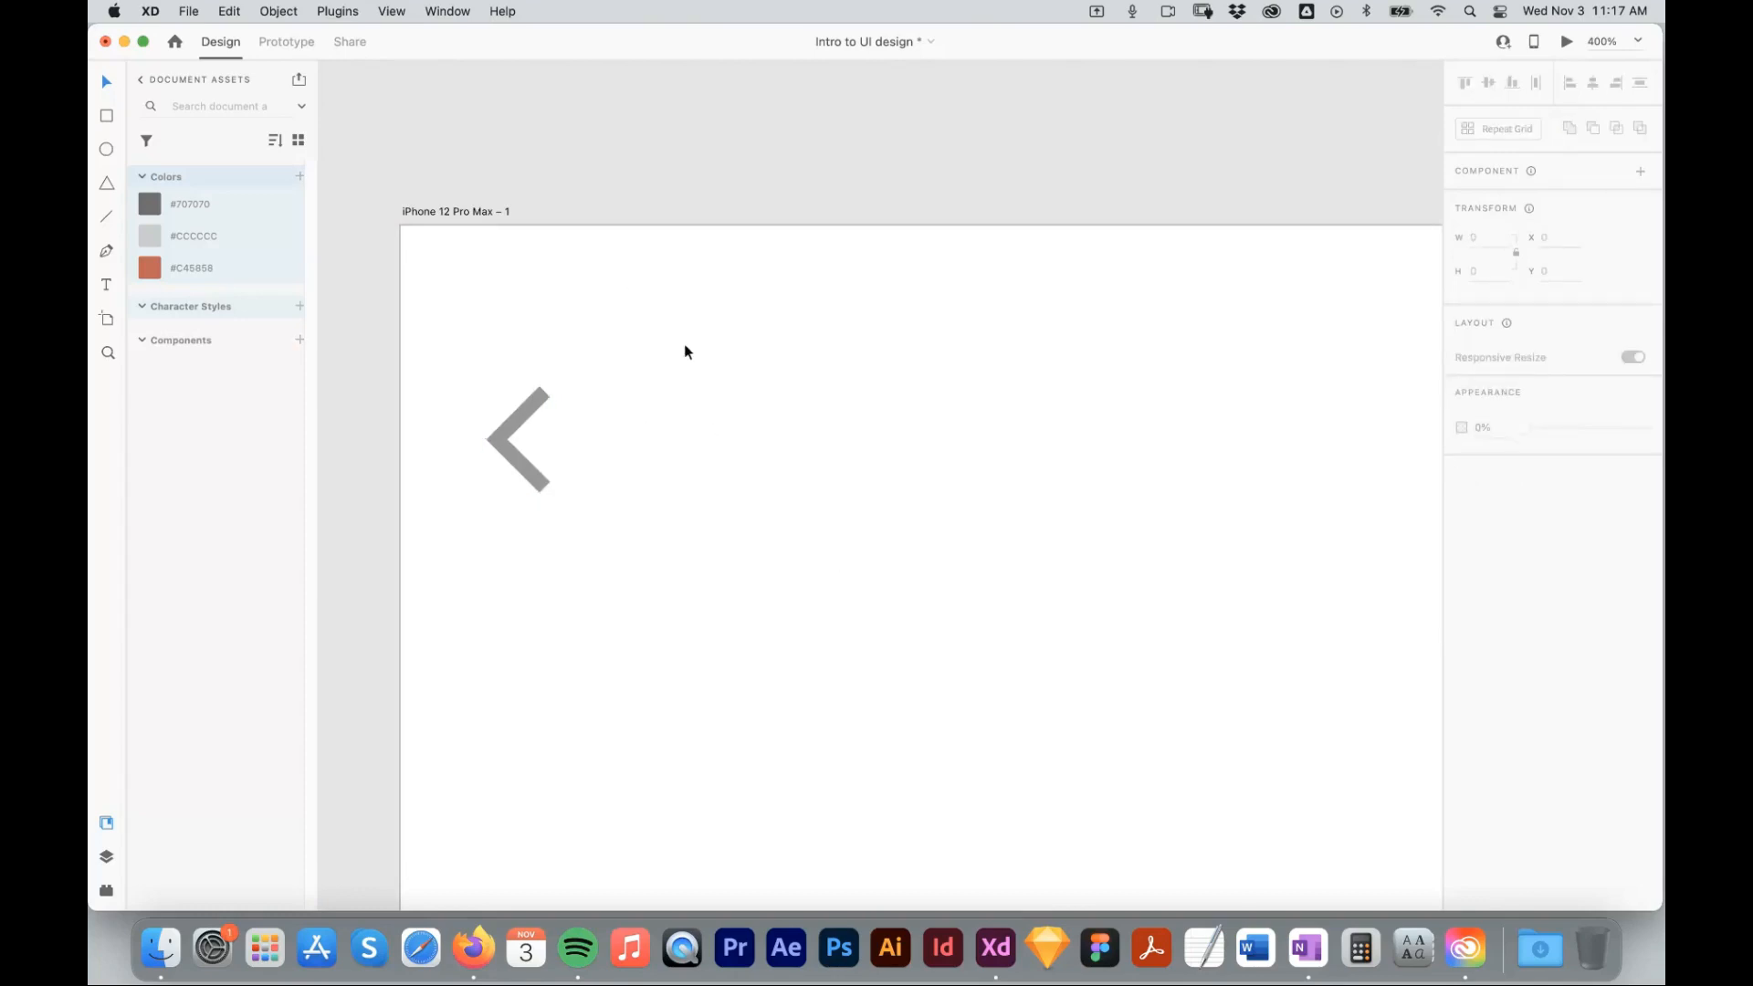
Draw an 8 × 8 borderless circle beside the chevron, filled with the chevron's grey.
{"action": "left_click", "coordinate": [108, 150]}
{"action": "mouse_move", "coordinate": [622, 439]}
{"action": "left_mouse_down"}
{"action": "mouse_move", "coordinate": [641, 439]}
{"action": "mouse_move", "coordinate": [594, 436]}
{"action": "mouse_move", "coordinate": [621, 465]}
{"action": "mouse_move", "coordinate": [680, 443]}
{"action": "mouse_move", "coordinate": [638, 422]}
{"action": "mouse_move", "coordinate": [669, 399]}
{"action": "mouse_move", "coordinate": [632, 430]}
{"action": "mouse_move", "coordinate": [786, 339]}
{"action": "mouse_move", "coordinate": [683, 423]}
{"action": "left_mouse_up"}
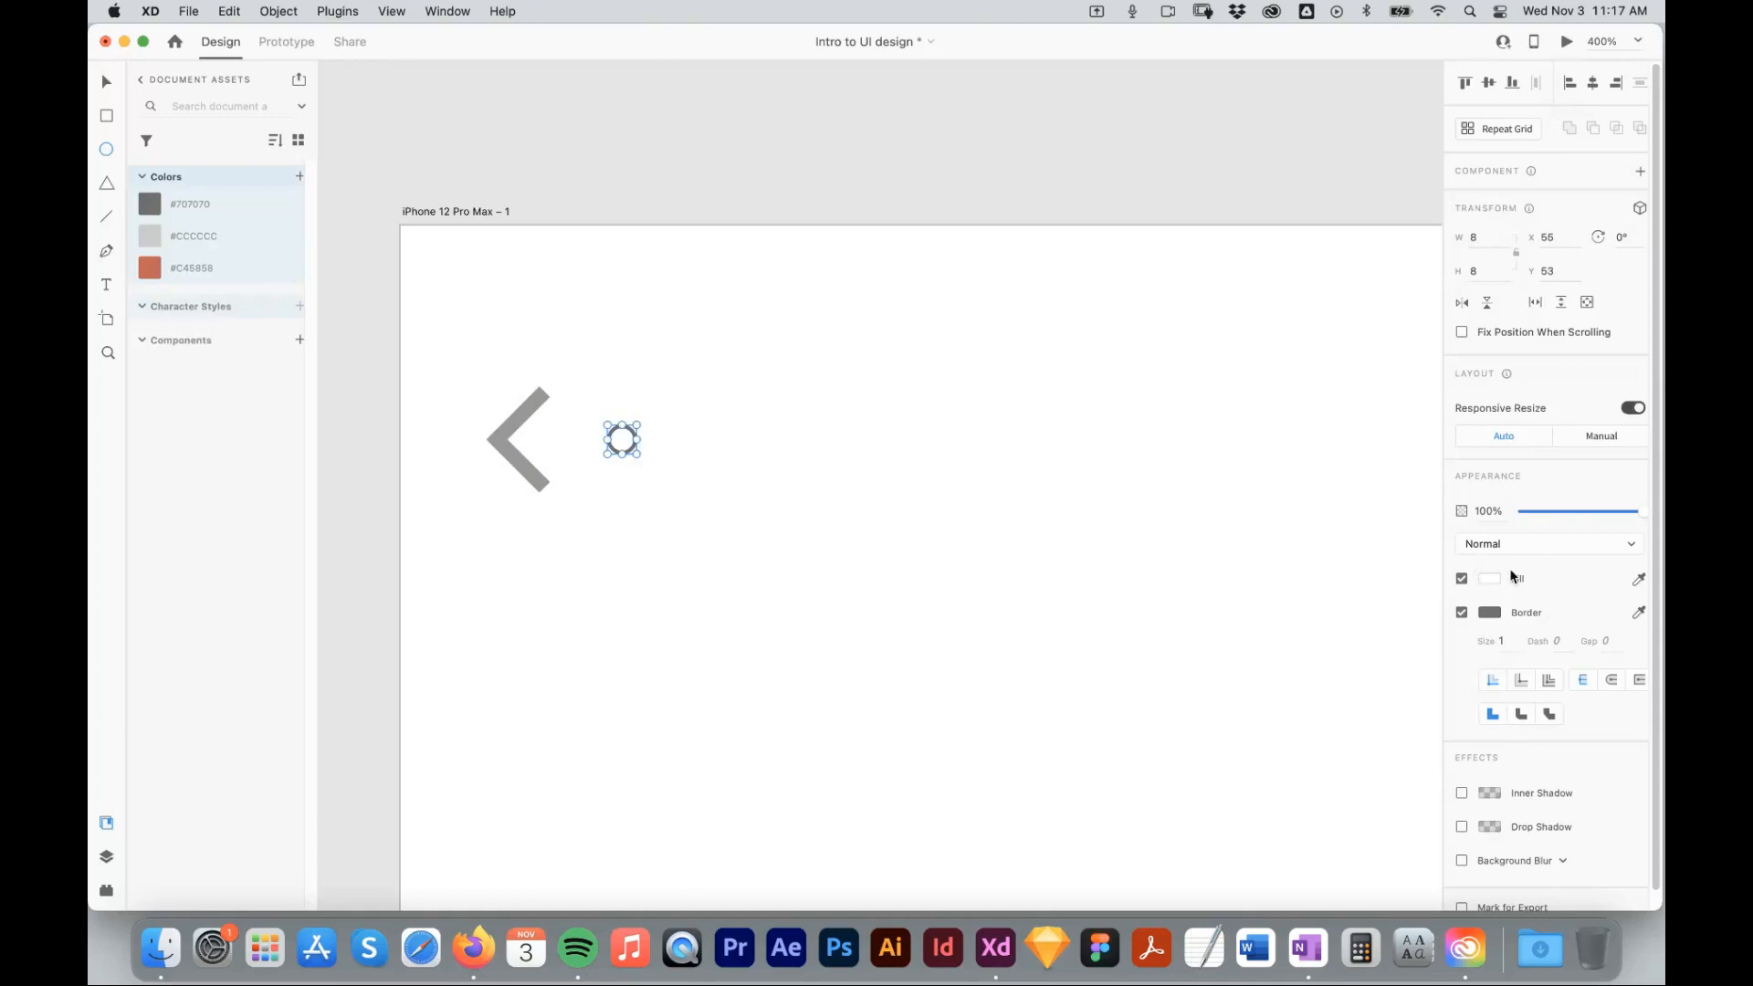
{"action": "left_click", "coordinate": [1462, 612]}
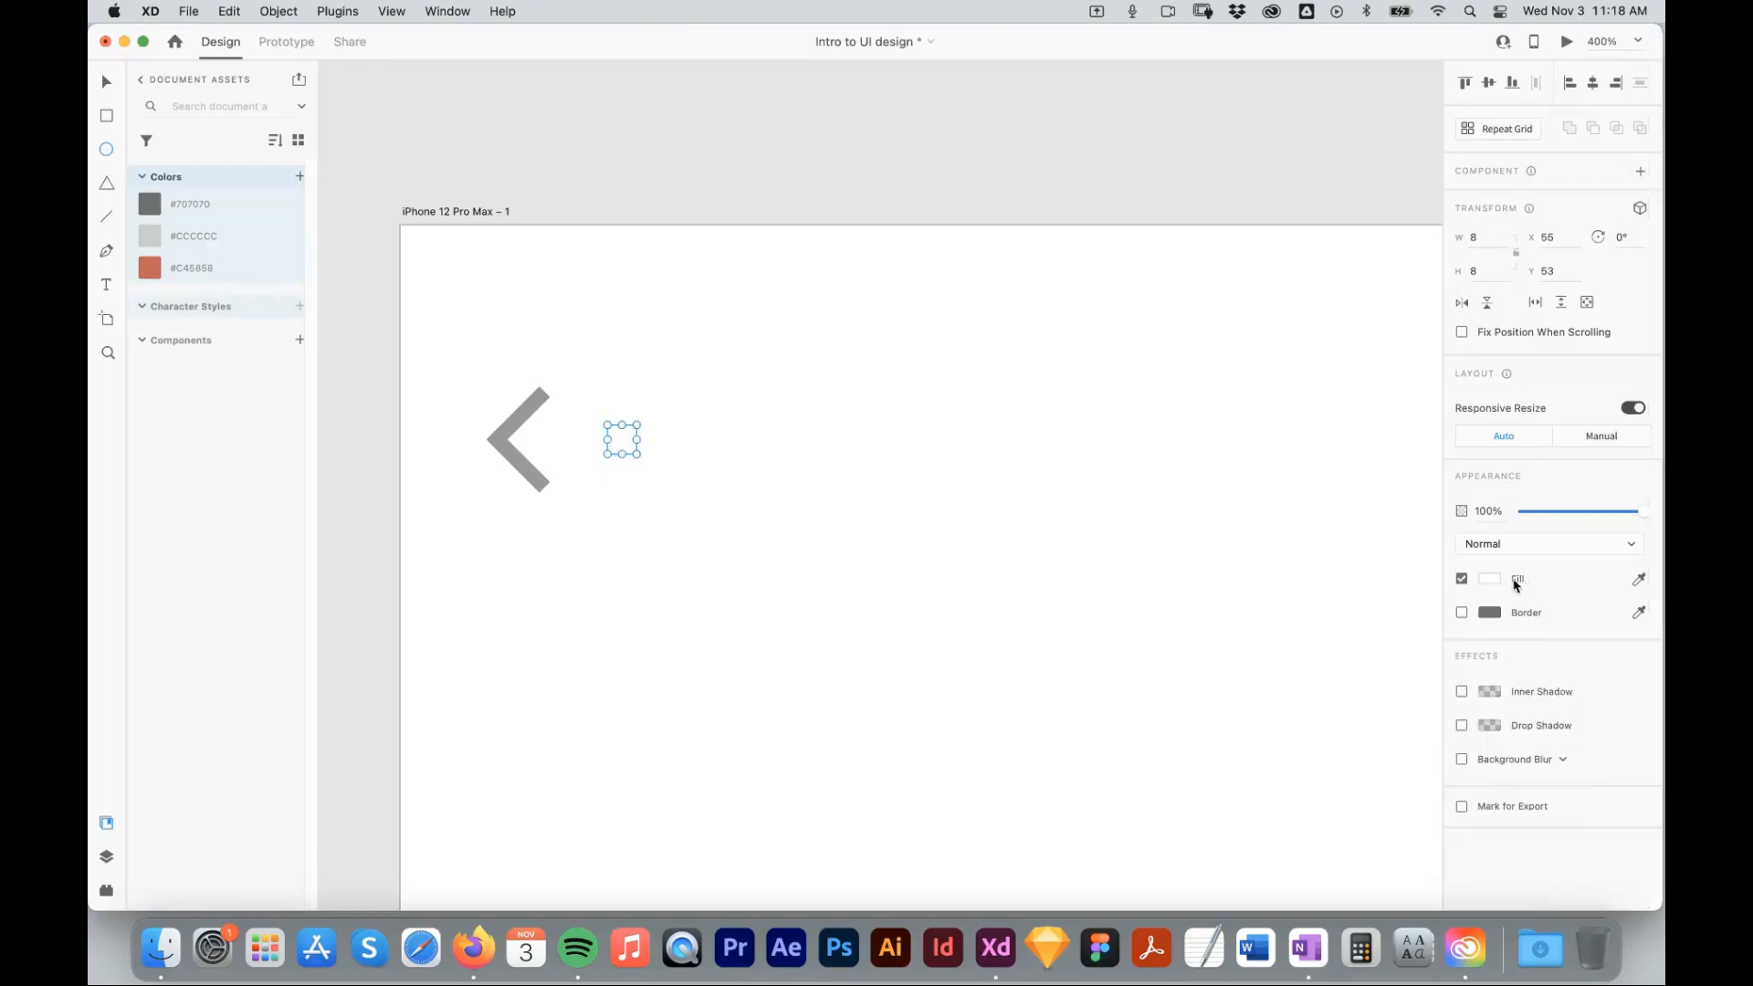
{"action": "left_click", "coordinate": [1634, 579]}
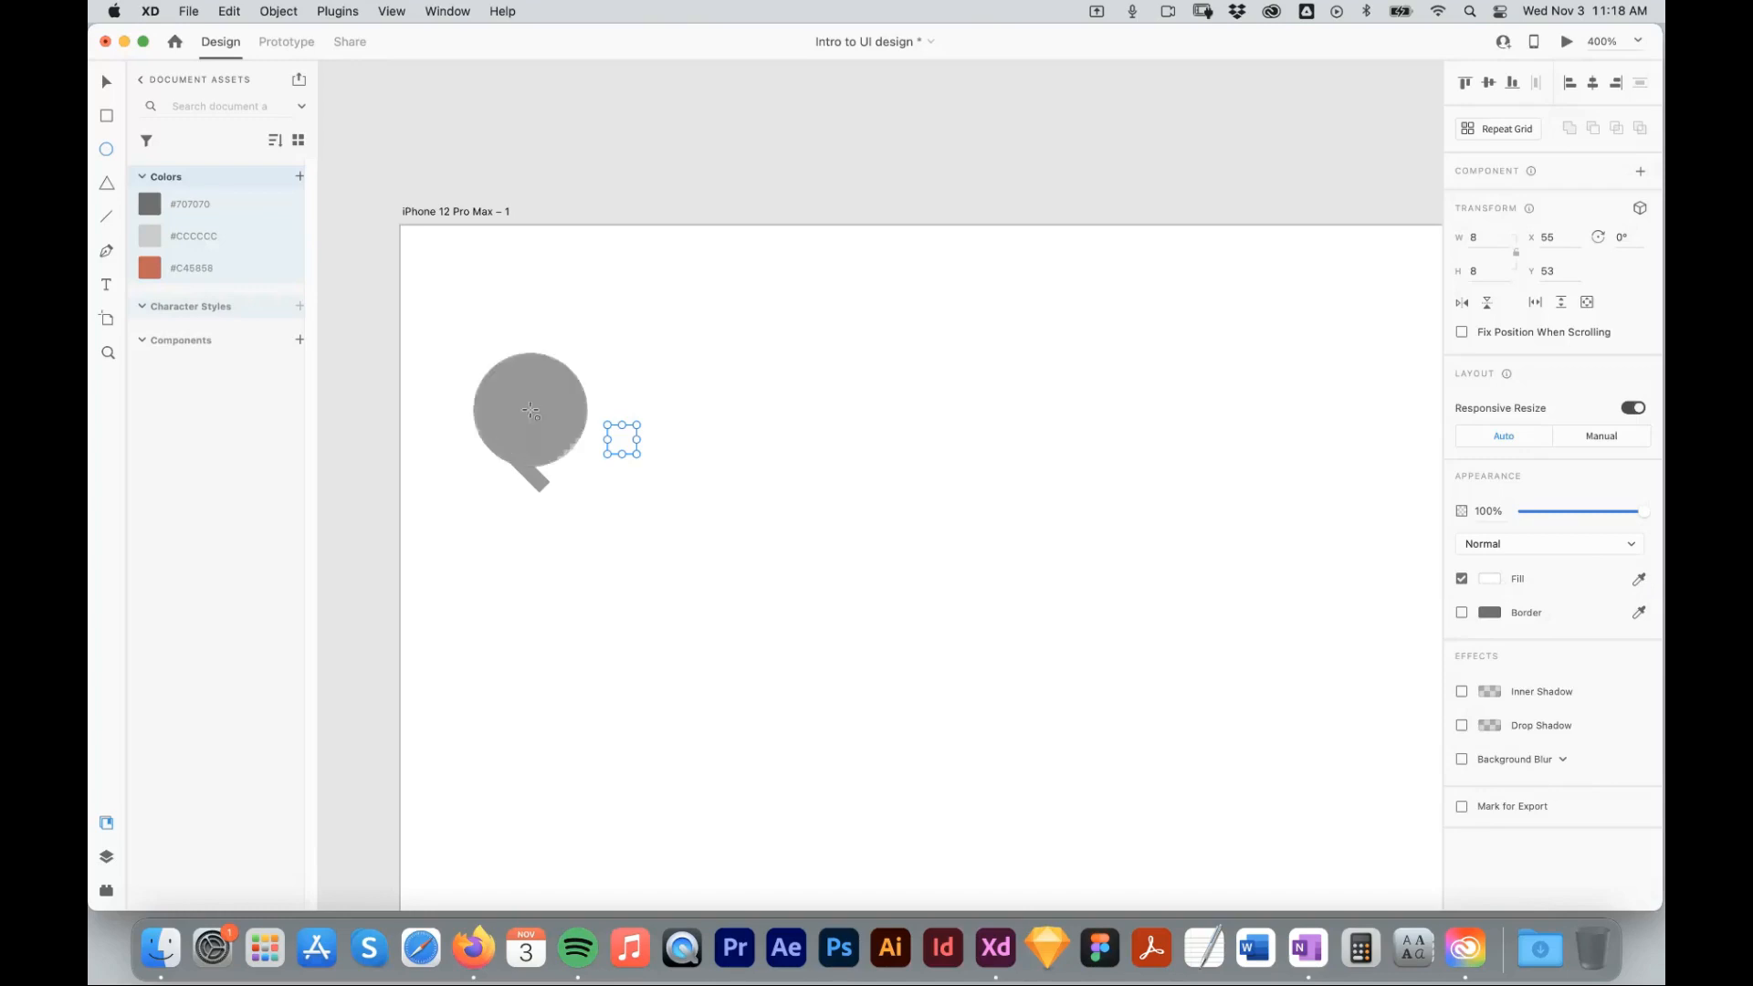
{"action": "left_click", "coordinate": [531, 412]}
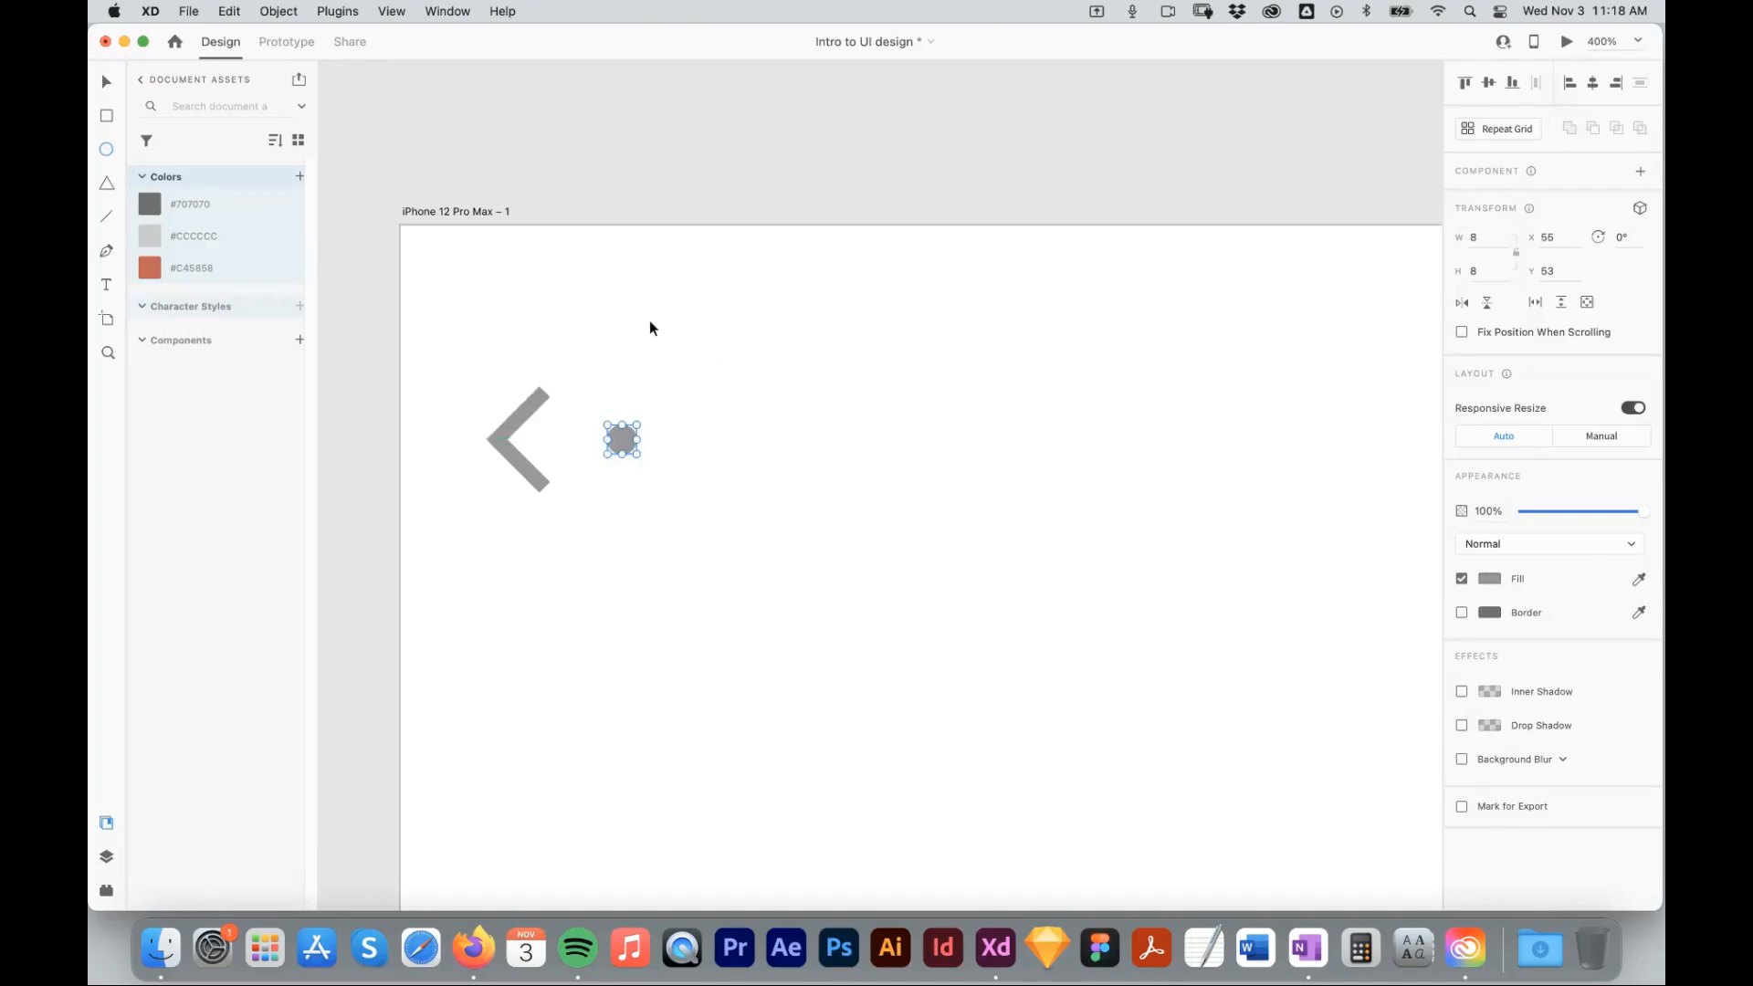
{"action": "left_click", "coordinate": [779, 464]}
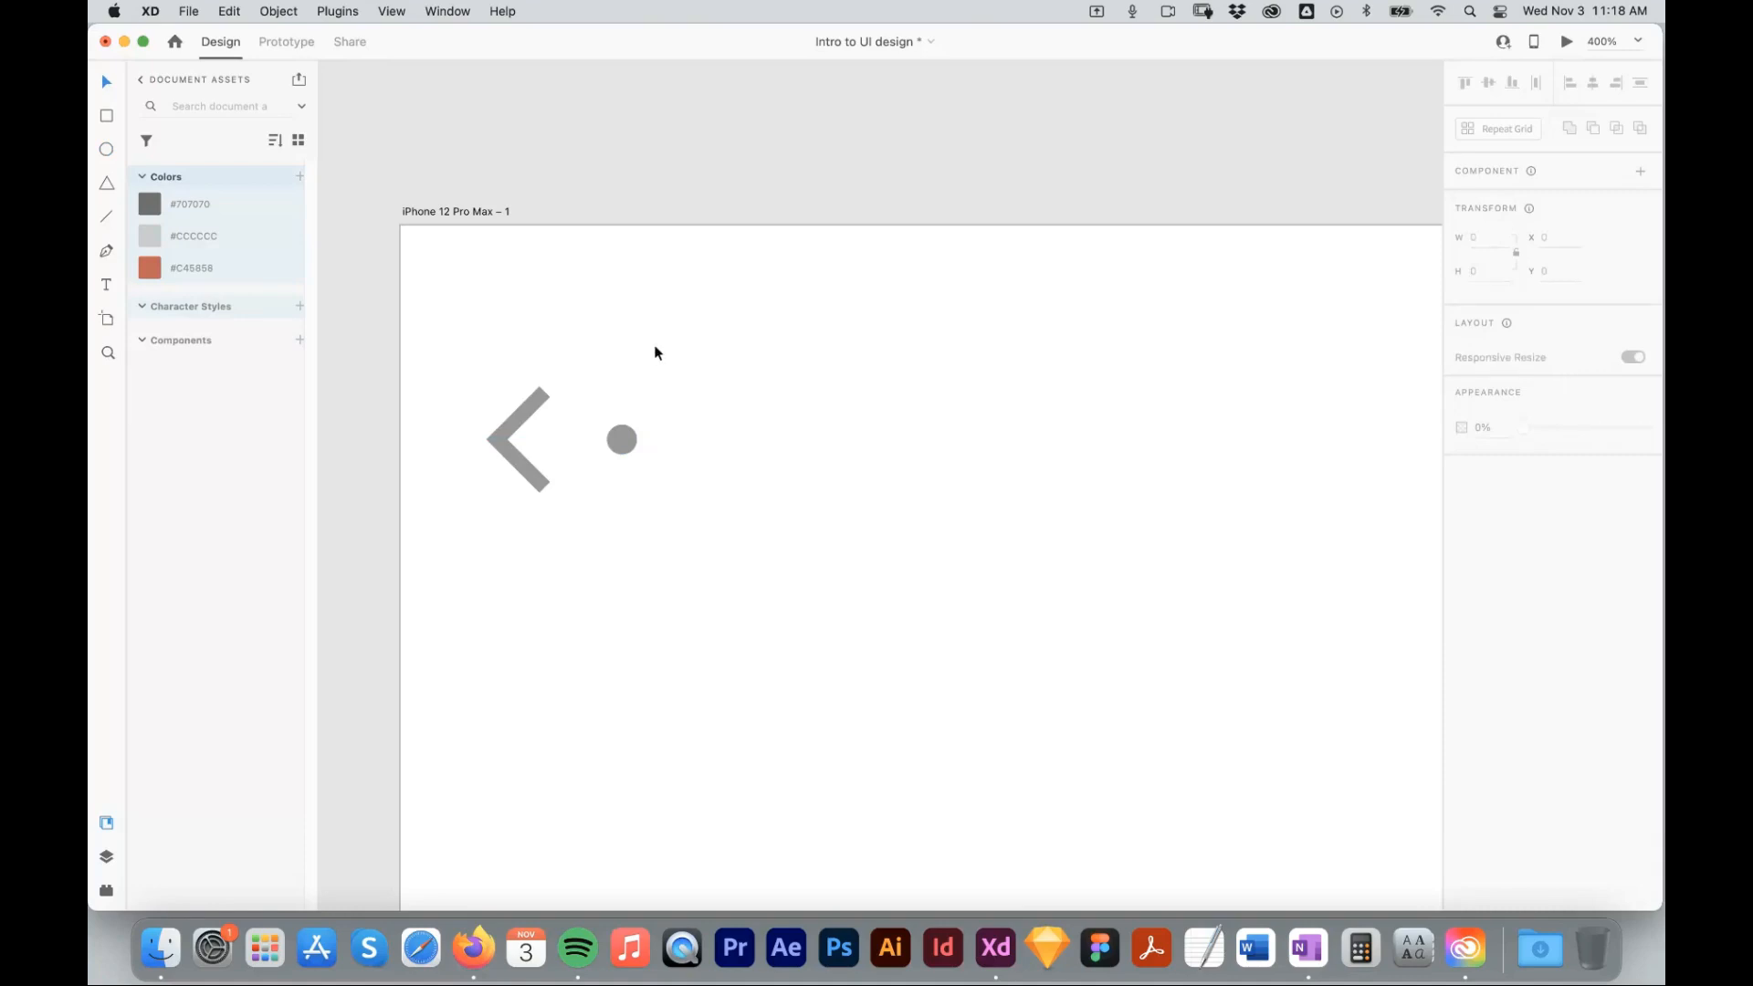
{"action": "left_click", "coordinate": [629, 449]}
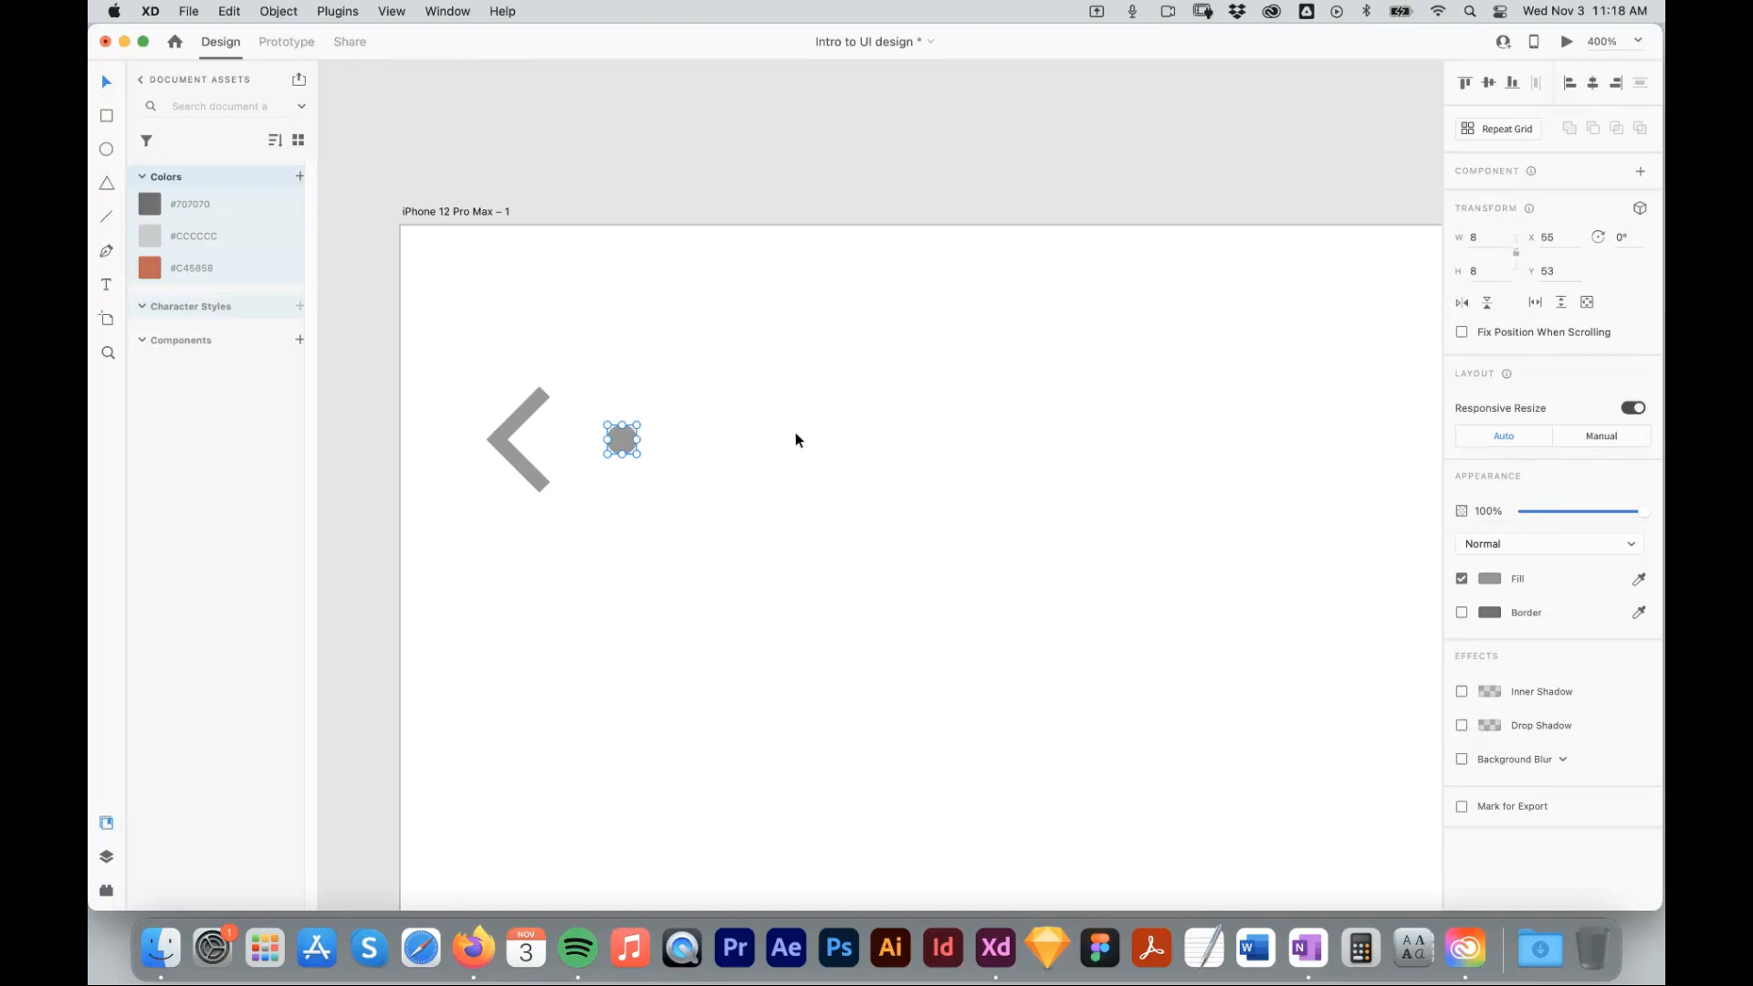
Duplicate the circle into a row of three dots and move them to the artboard's right side.
{"action": "left_click_drag", "start_coordinate": [621, 439], "coordinate": [671, 439]}
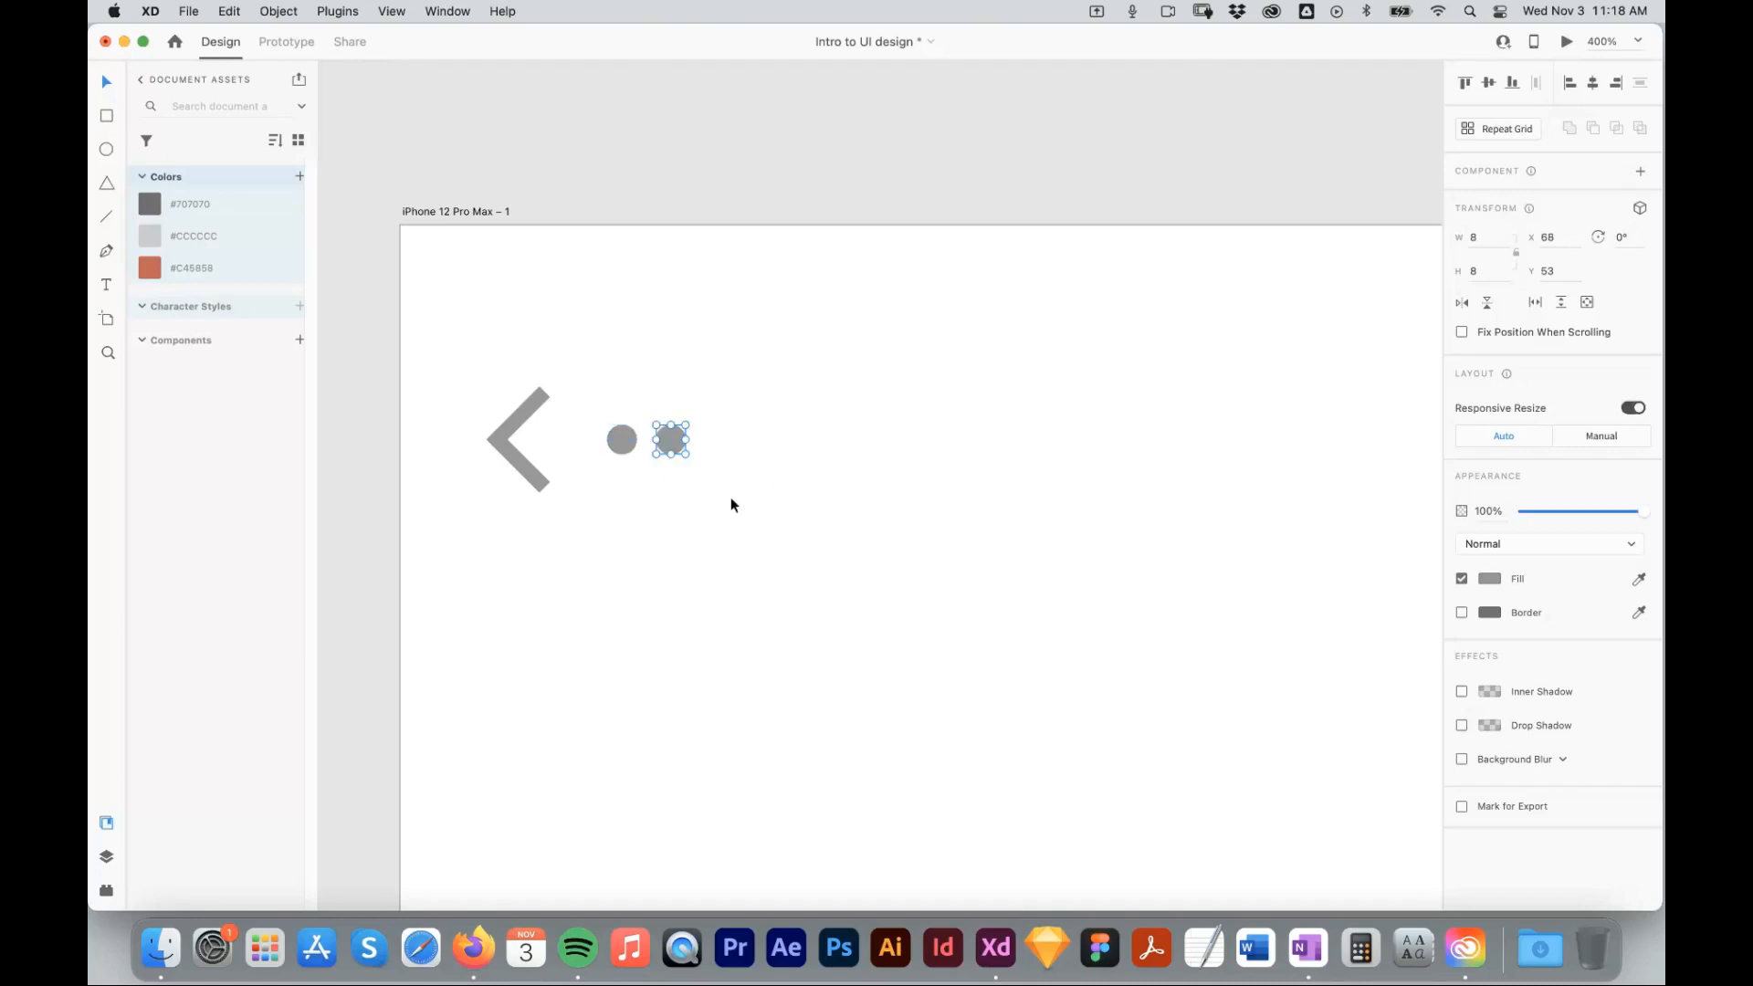
{"action": "left_click", "coordinate": [671, 445], "text": "shift"}
{"action": "left_click", "coordinate": [671, 446]}
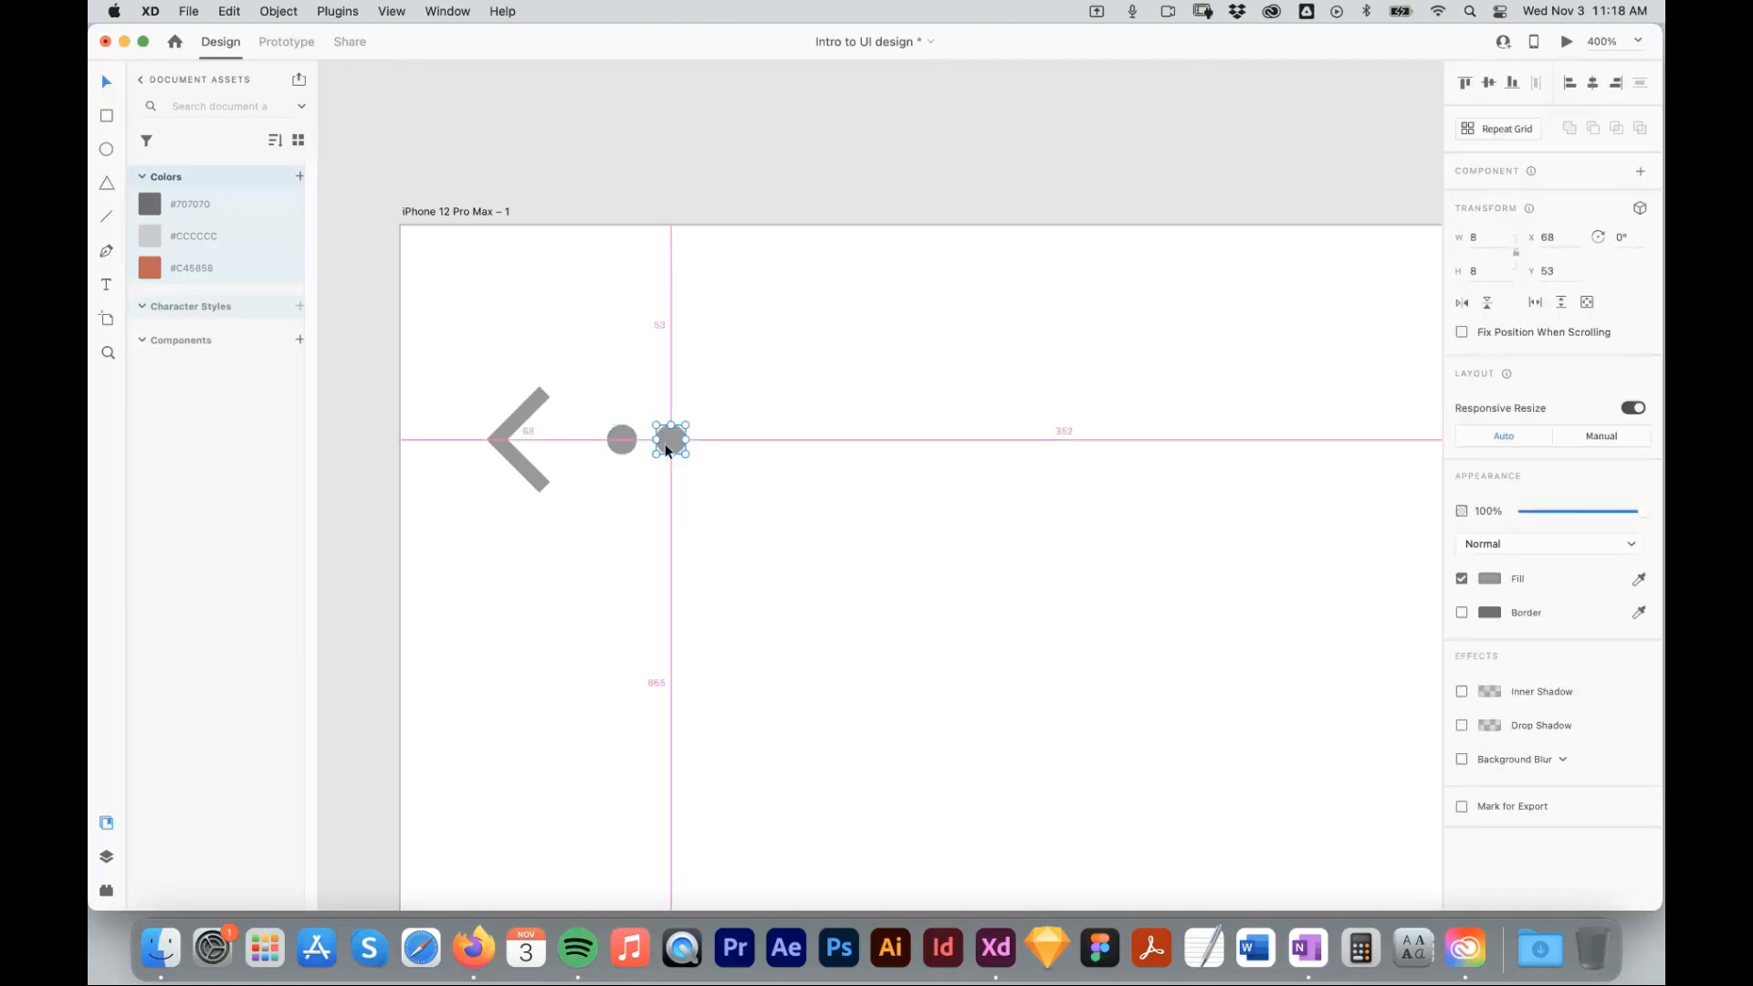
{"action": "left_click_drag", "start_coordinate": [667, 449], "coordinate": [715, 446]}
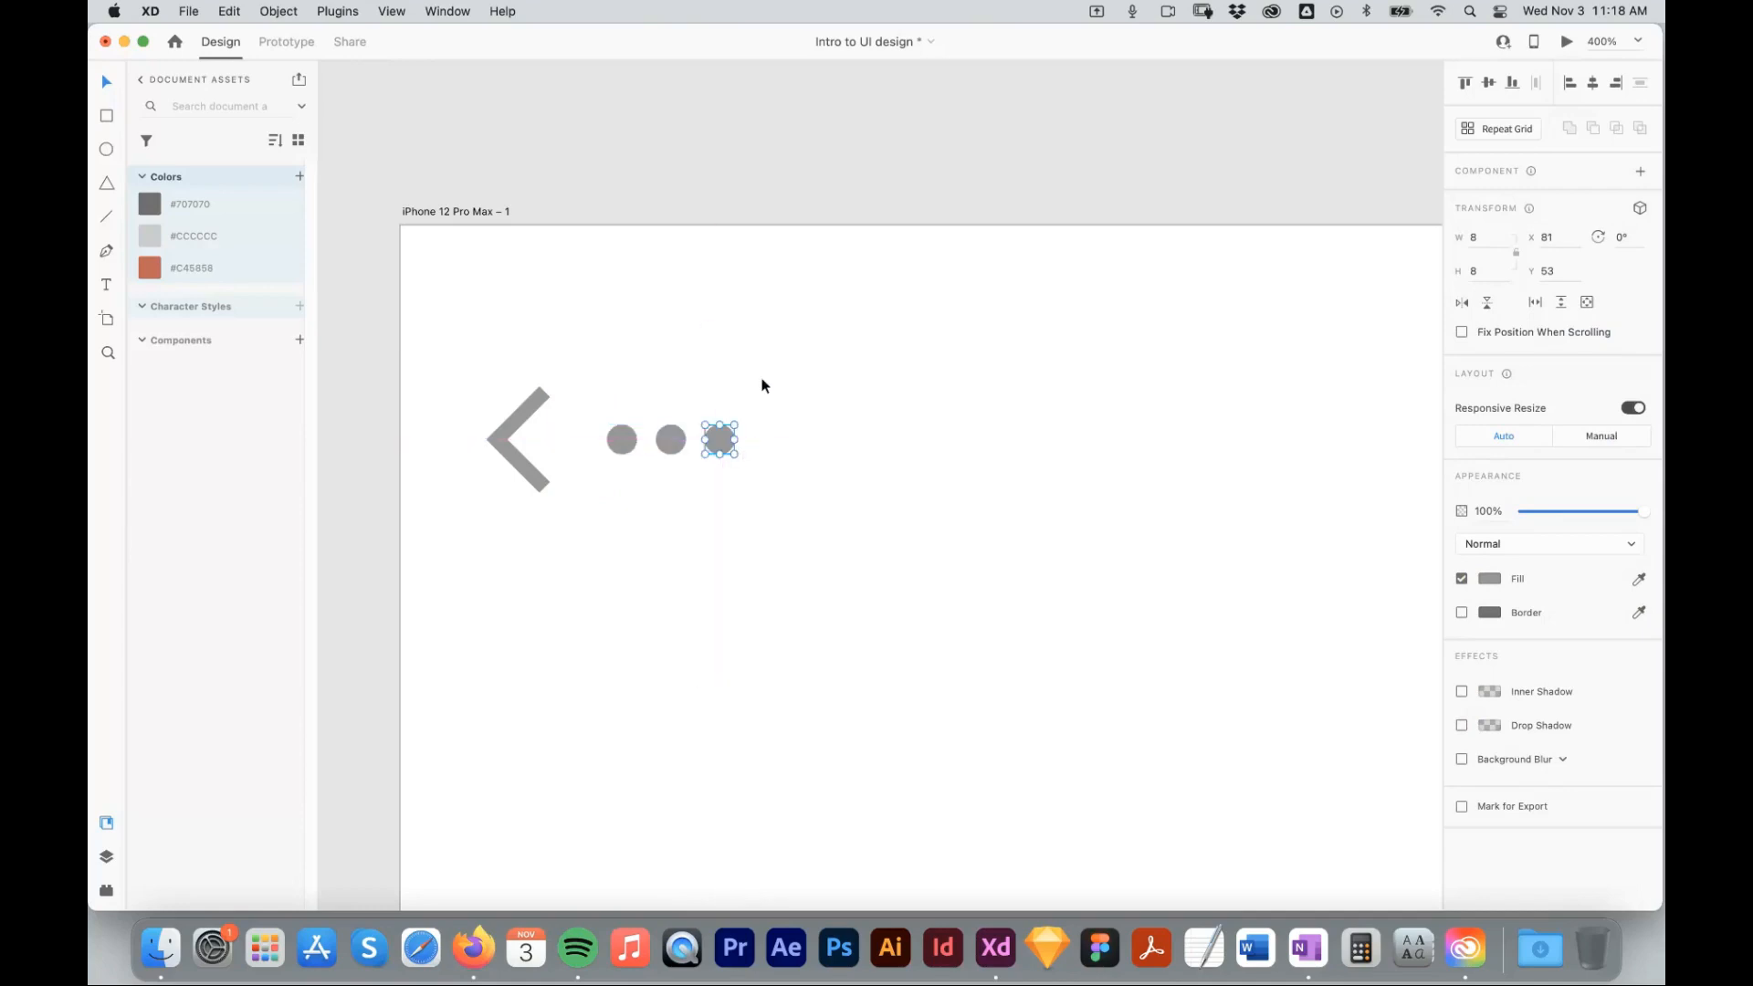
{"action": "left_click_drag", "start_coordinate": [813, 392], "coordinate": [594, 493]}
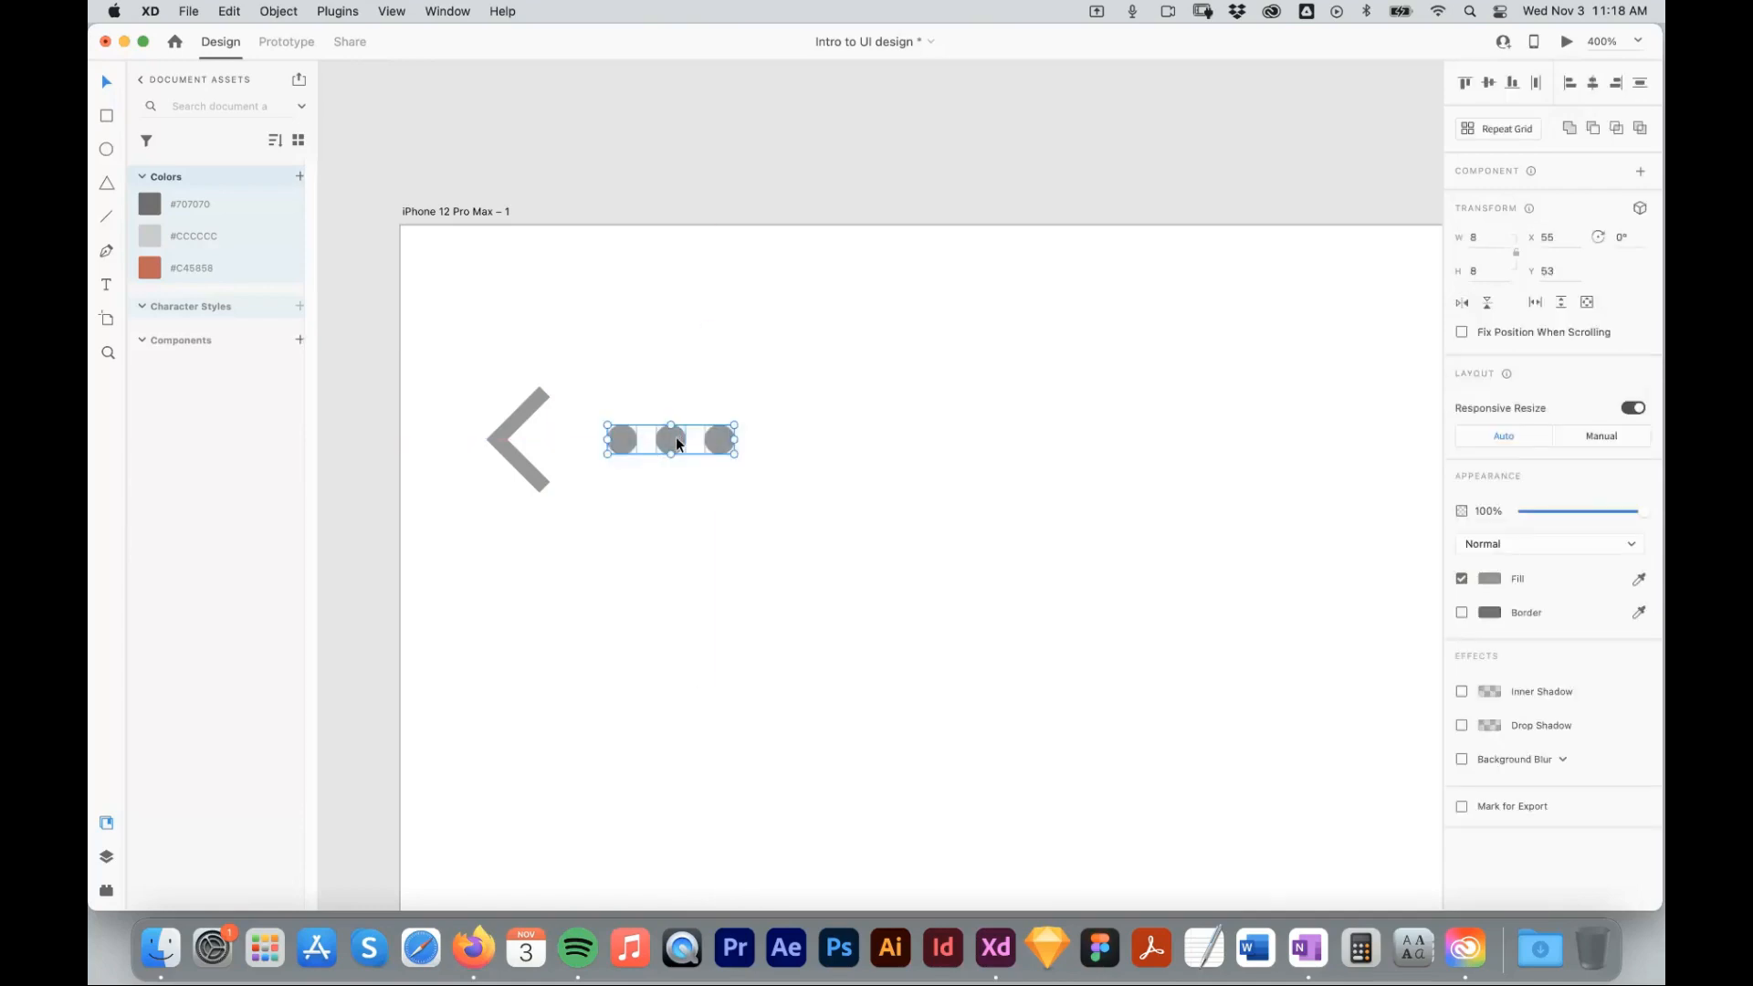
{"action": "left_click_drag", "start_coordinate": [674, 439], "coordinate": [1235, 440]}
{"action": "left_click_drag", "start_coordinate": [1252, 532], "coordinate": [547, 587]}
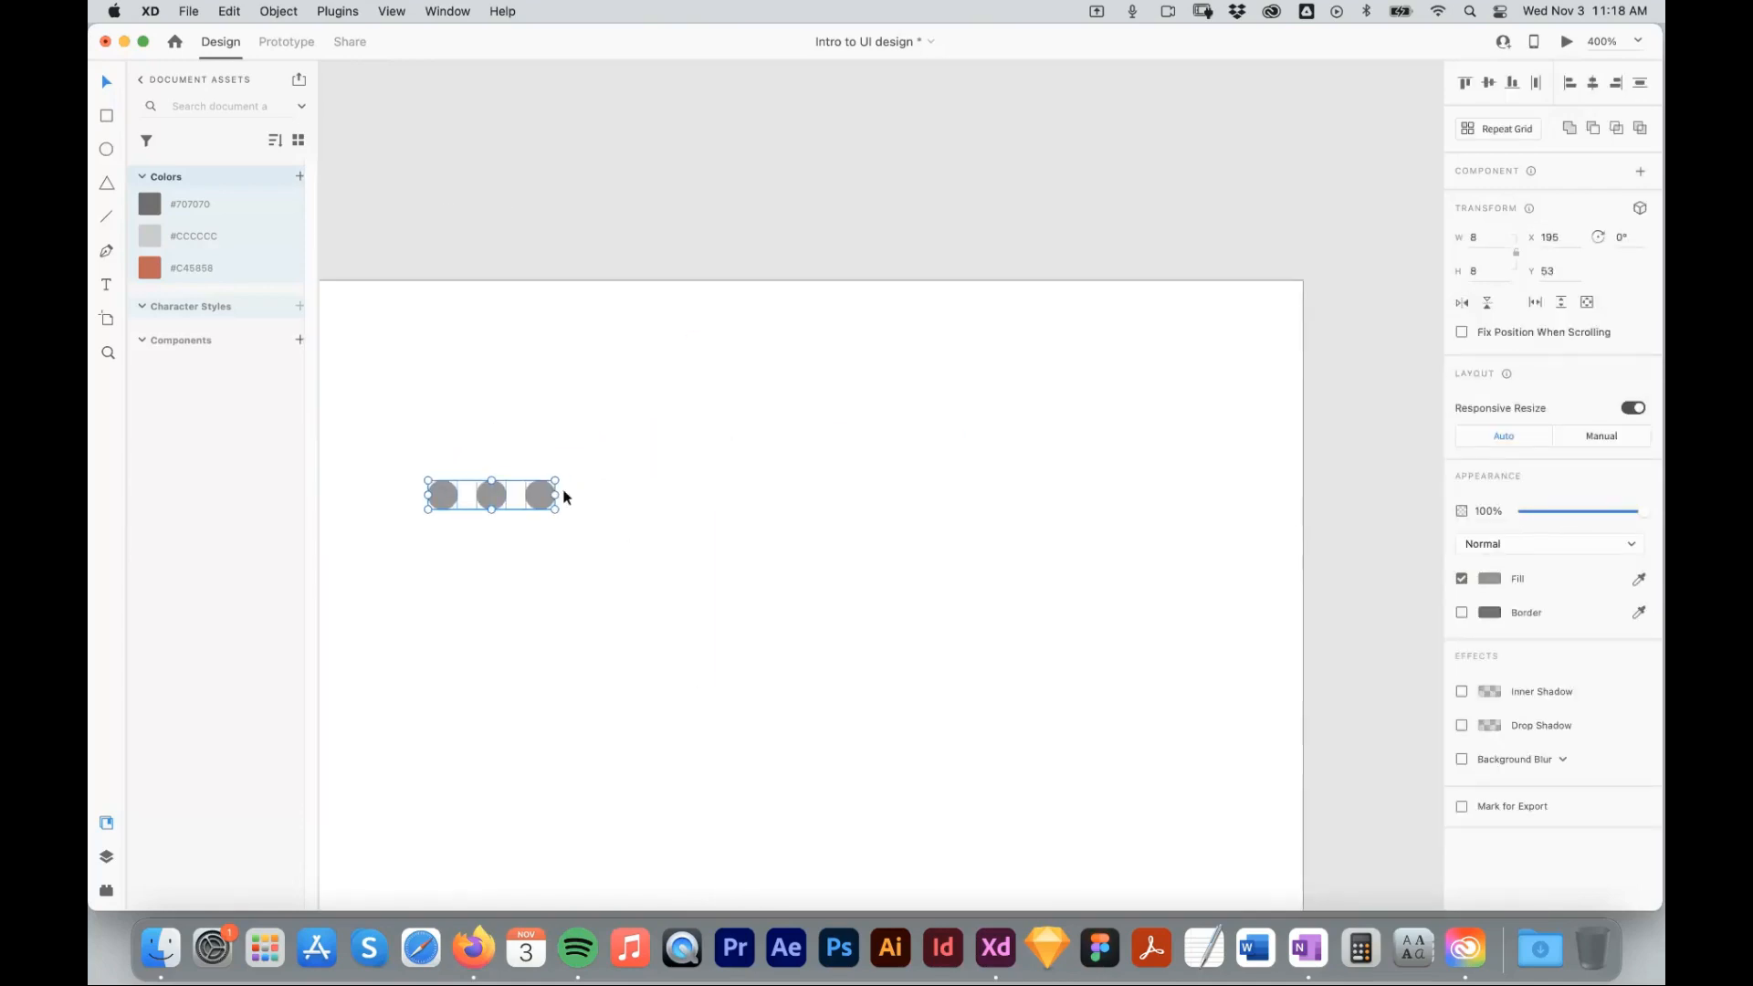
{"action": "left_click_drag", "start_coordinate": [544, 495], "coordinate": [1225, 493]}
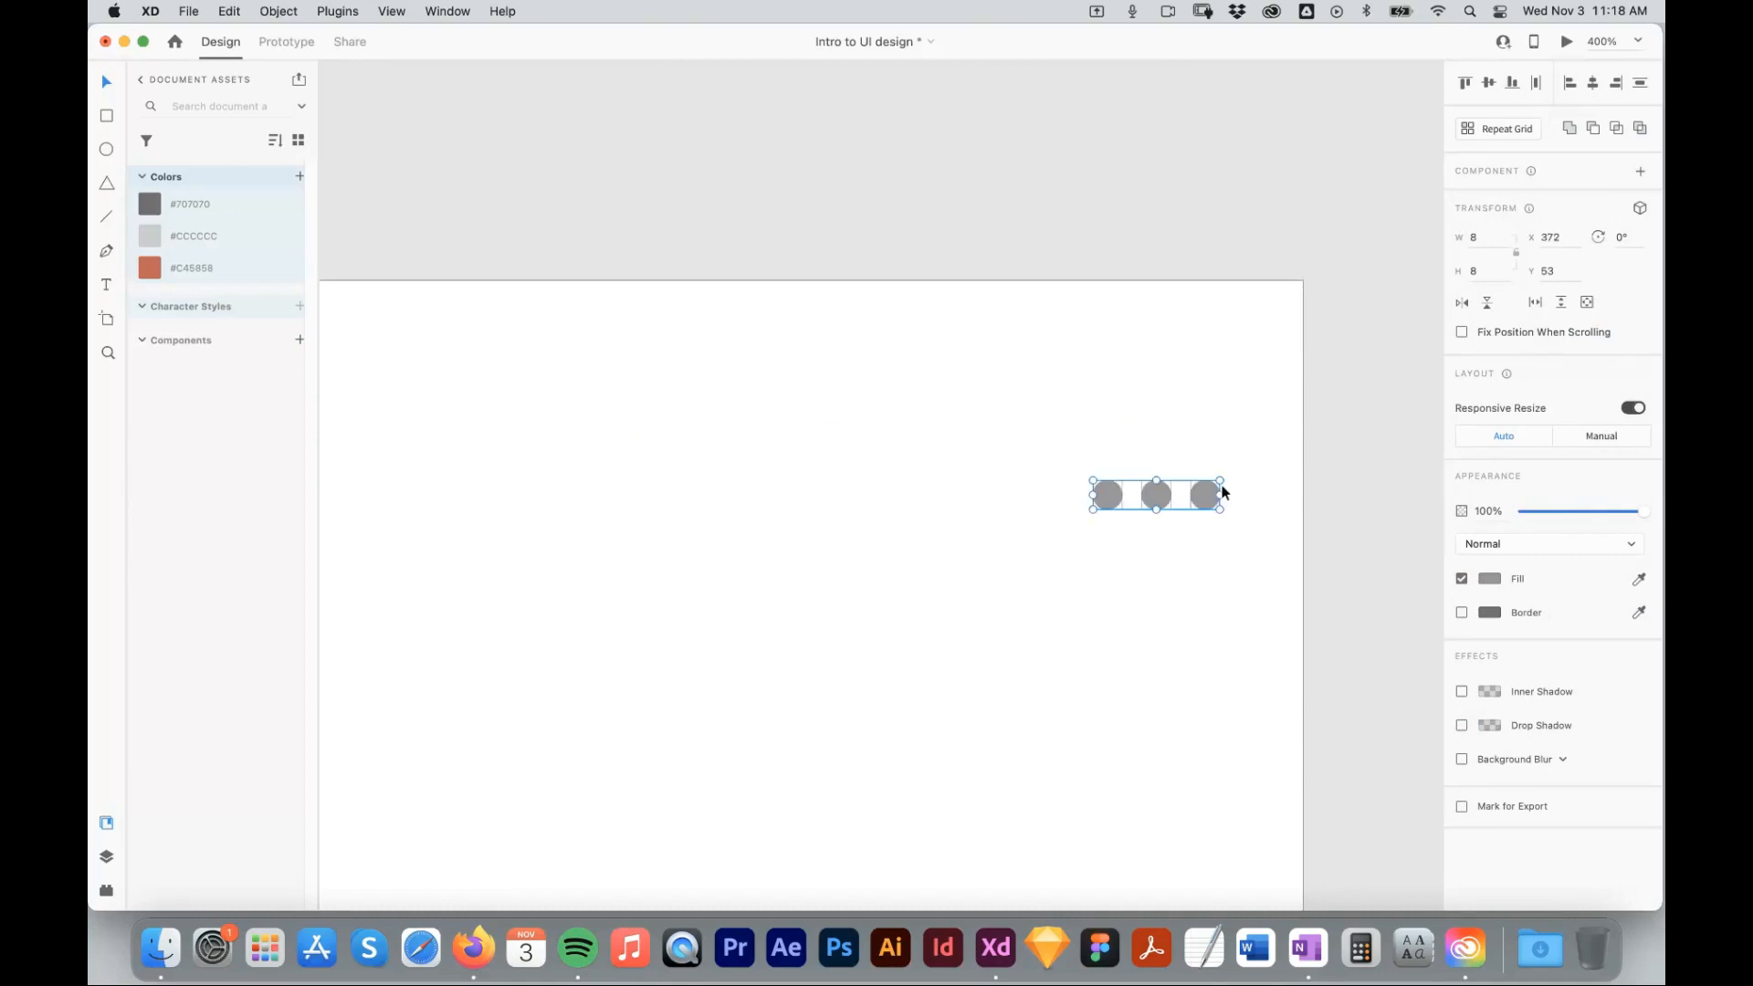
Zoom to 100% and move the chevron and three dots up near the artboard's top.
{"action": "key", "text": "super+1"}
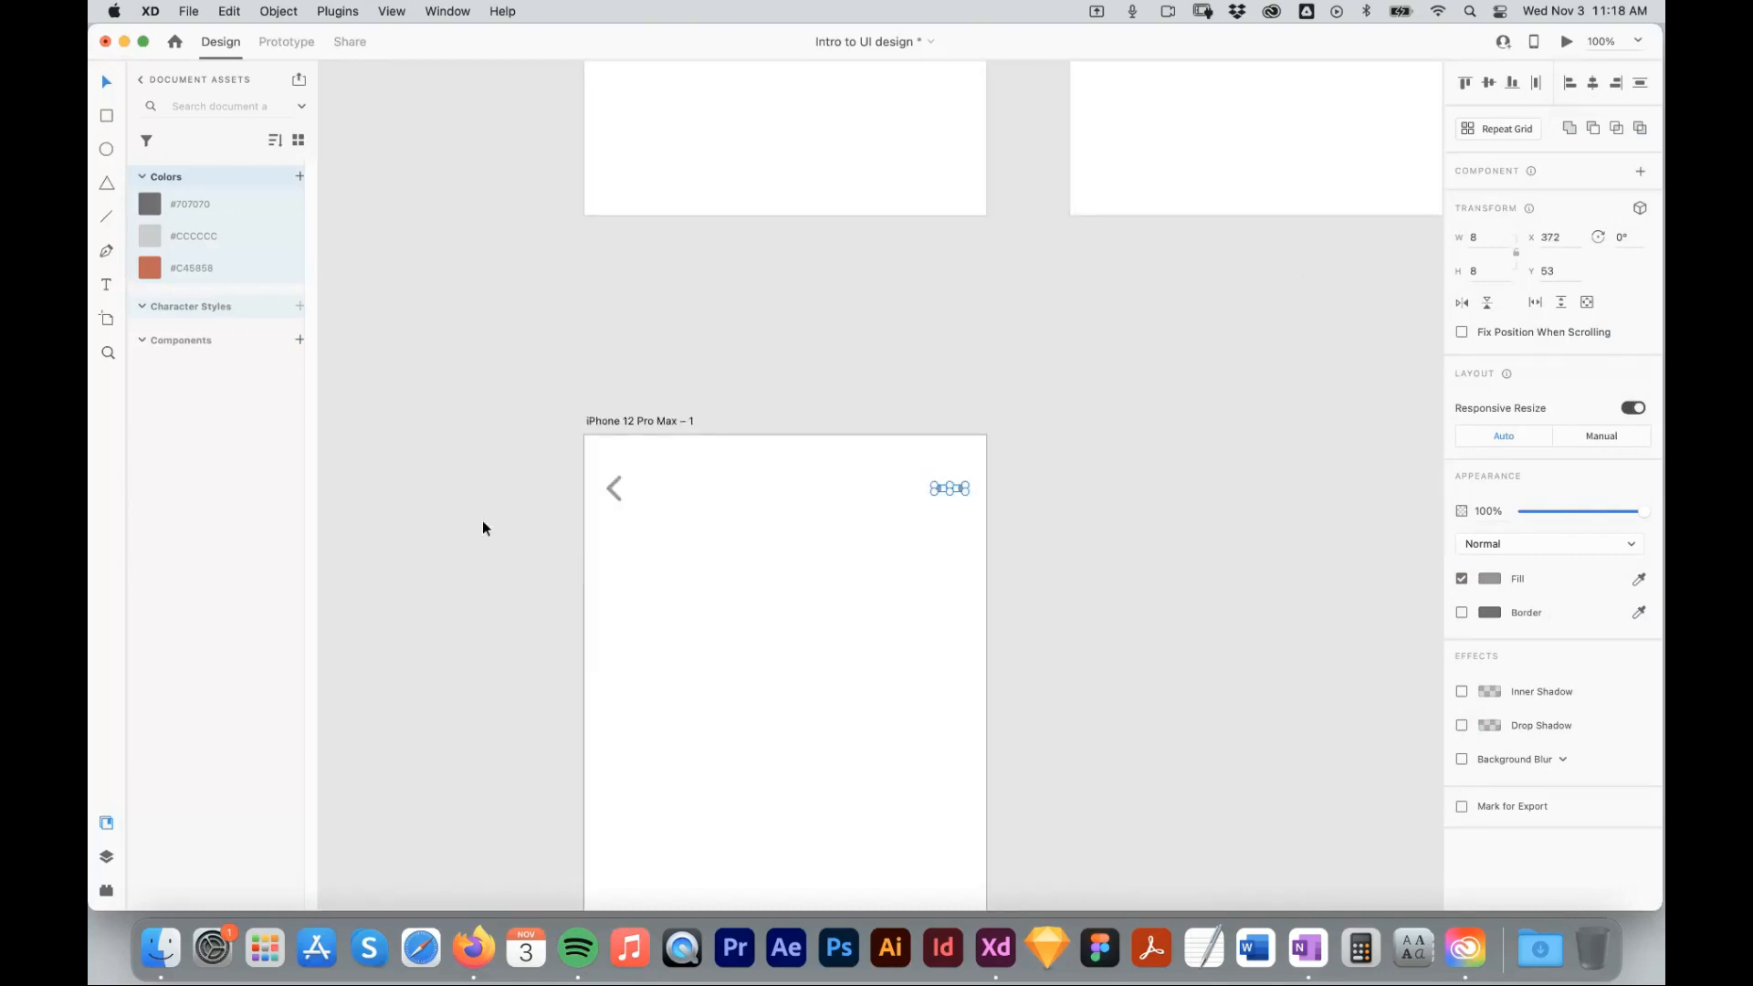
{"action": "left_click_drag", "start_coordinate": [1019, 470], "coordinate": [598, 540]}
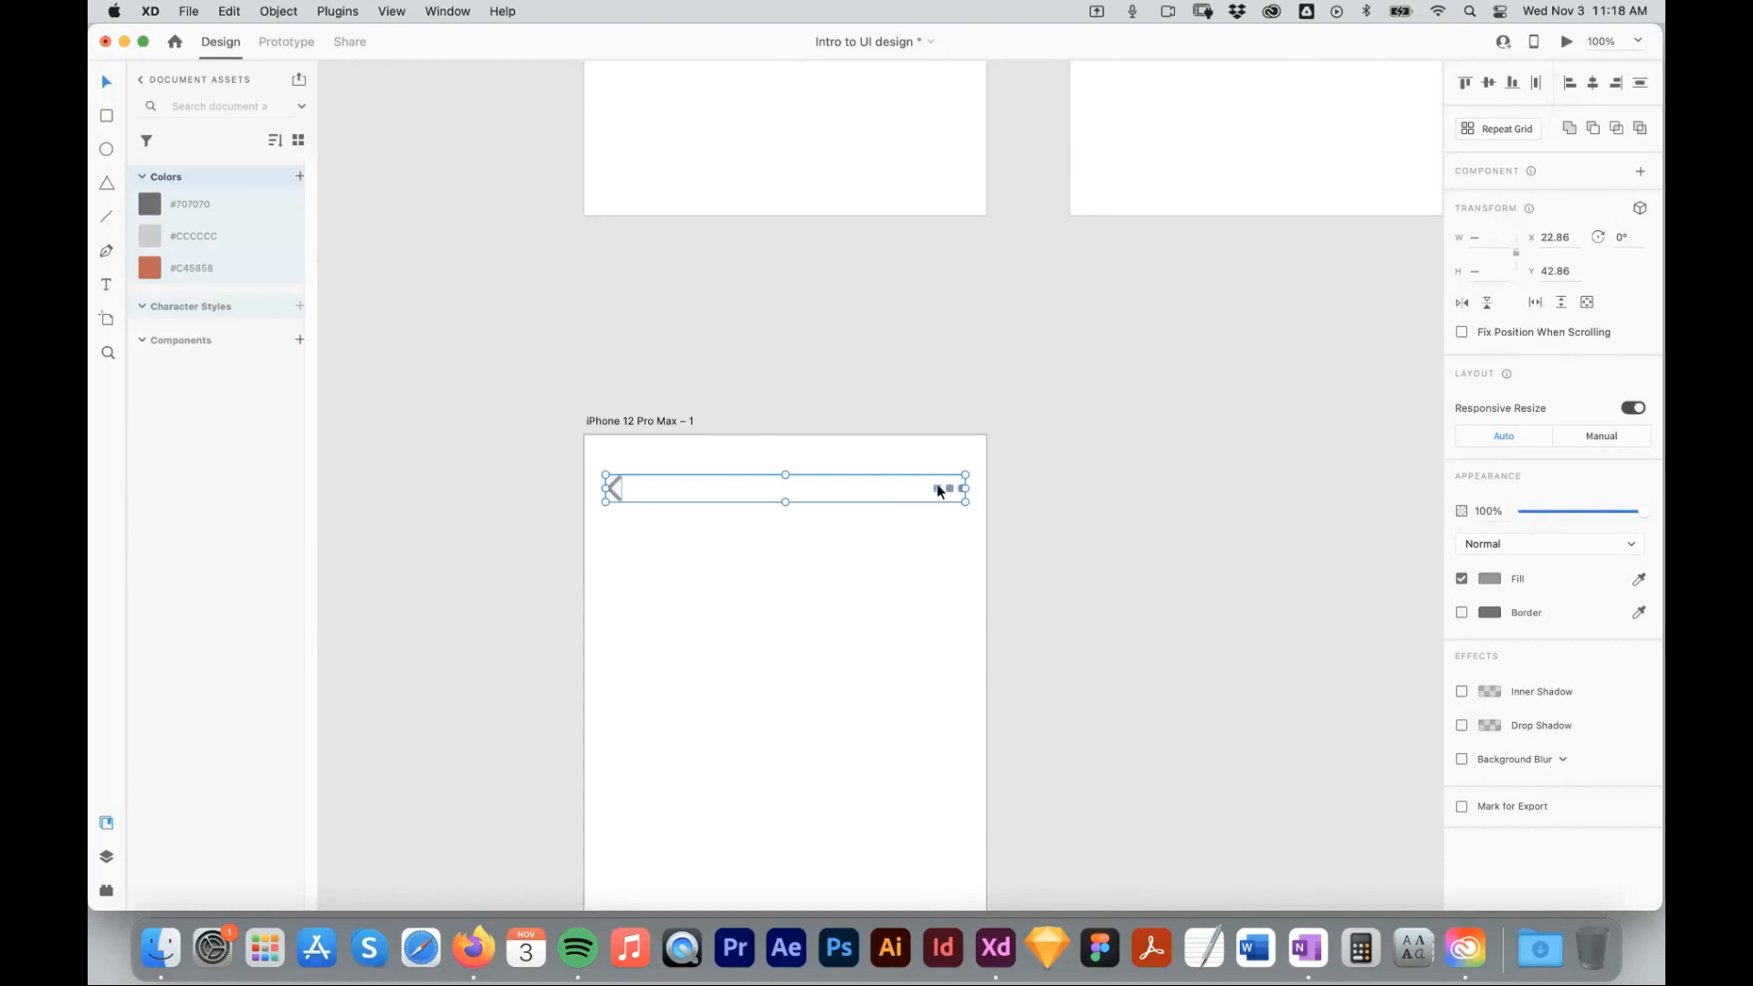
{"action": "left_click_drag", "start_coordinate": [951, 469], "coordinate": [948, 468]}
{"action": "left_click", "coordinate": [643, 498]}
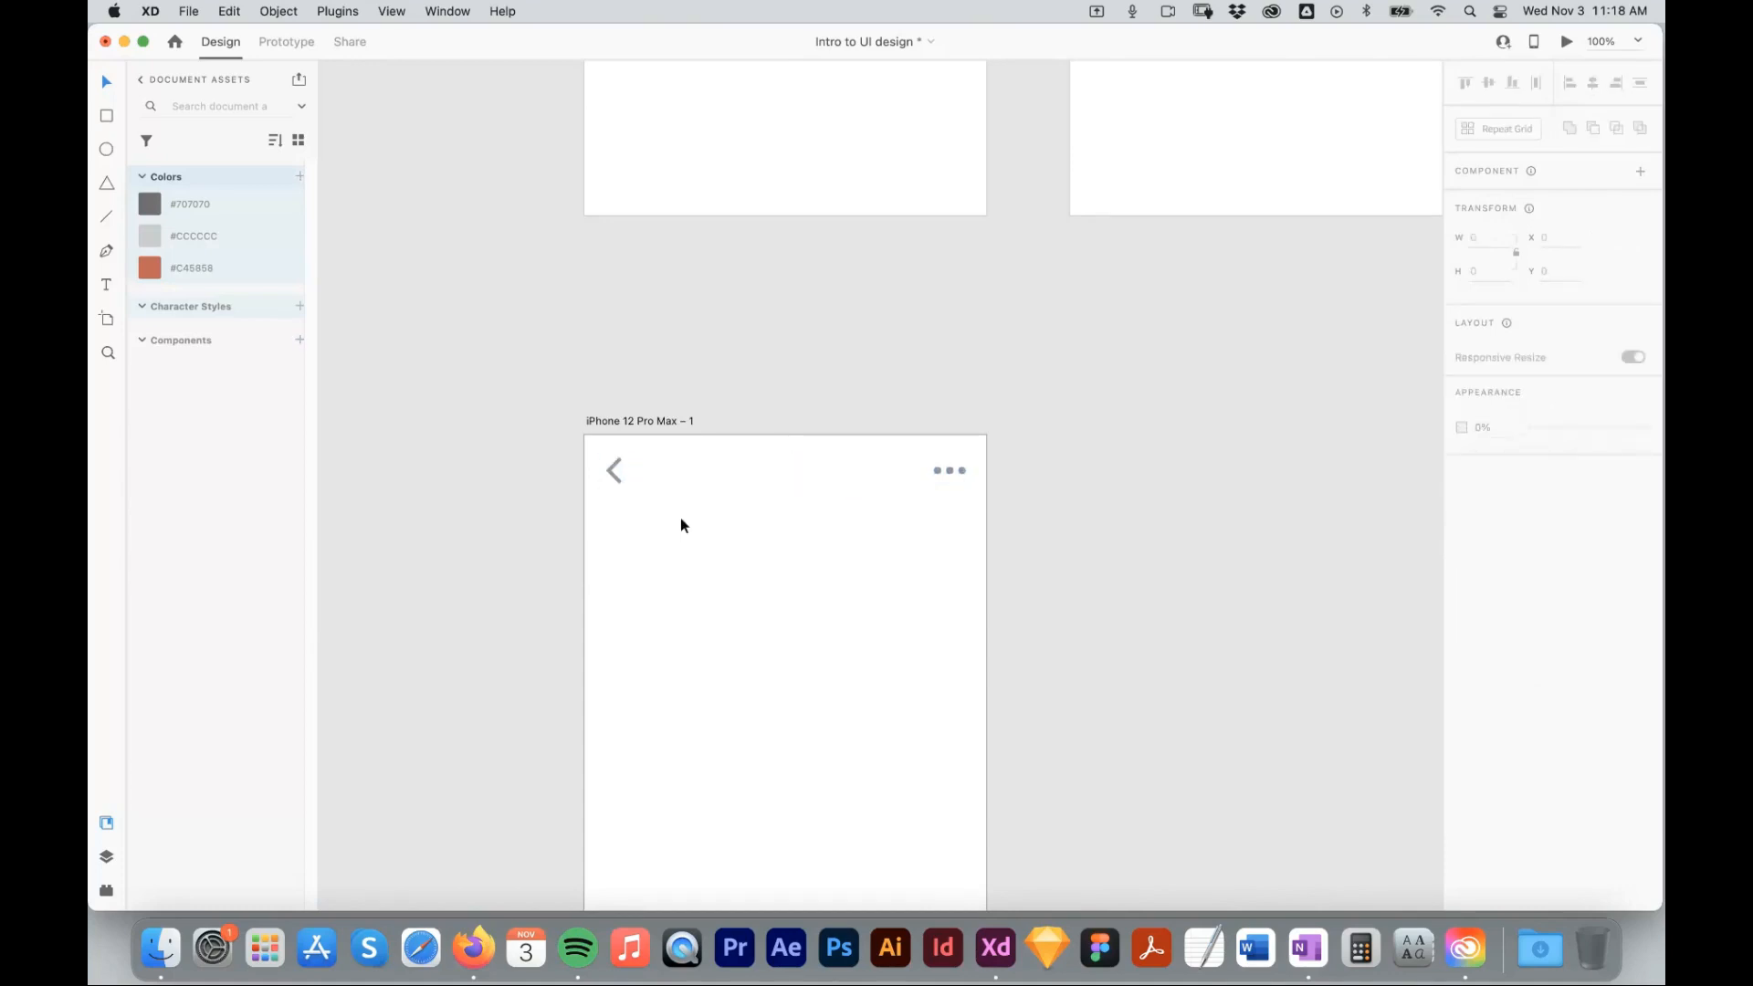
{"action": "left_click_drag", "start_coordinate": [885, 207], "coordinate": [904, 301]}
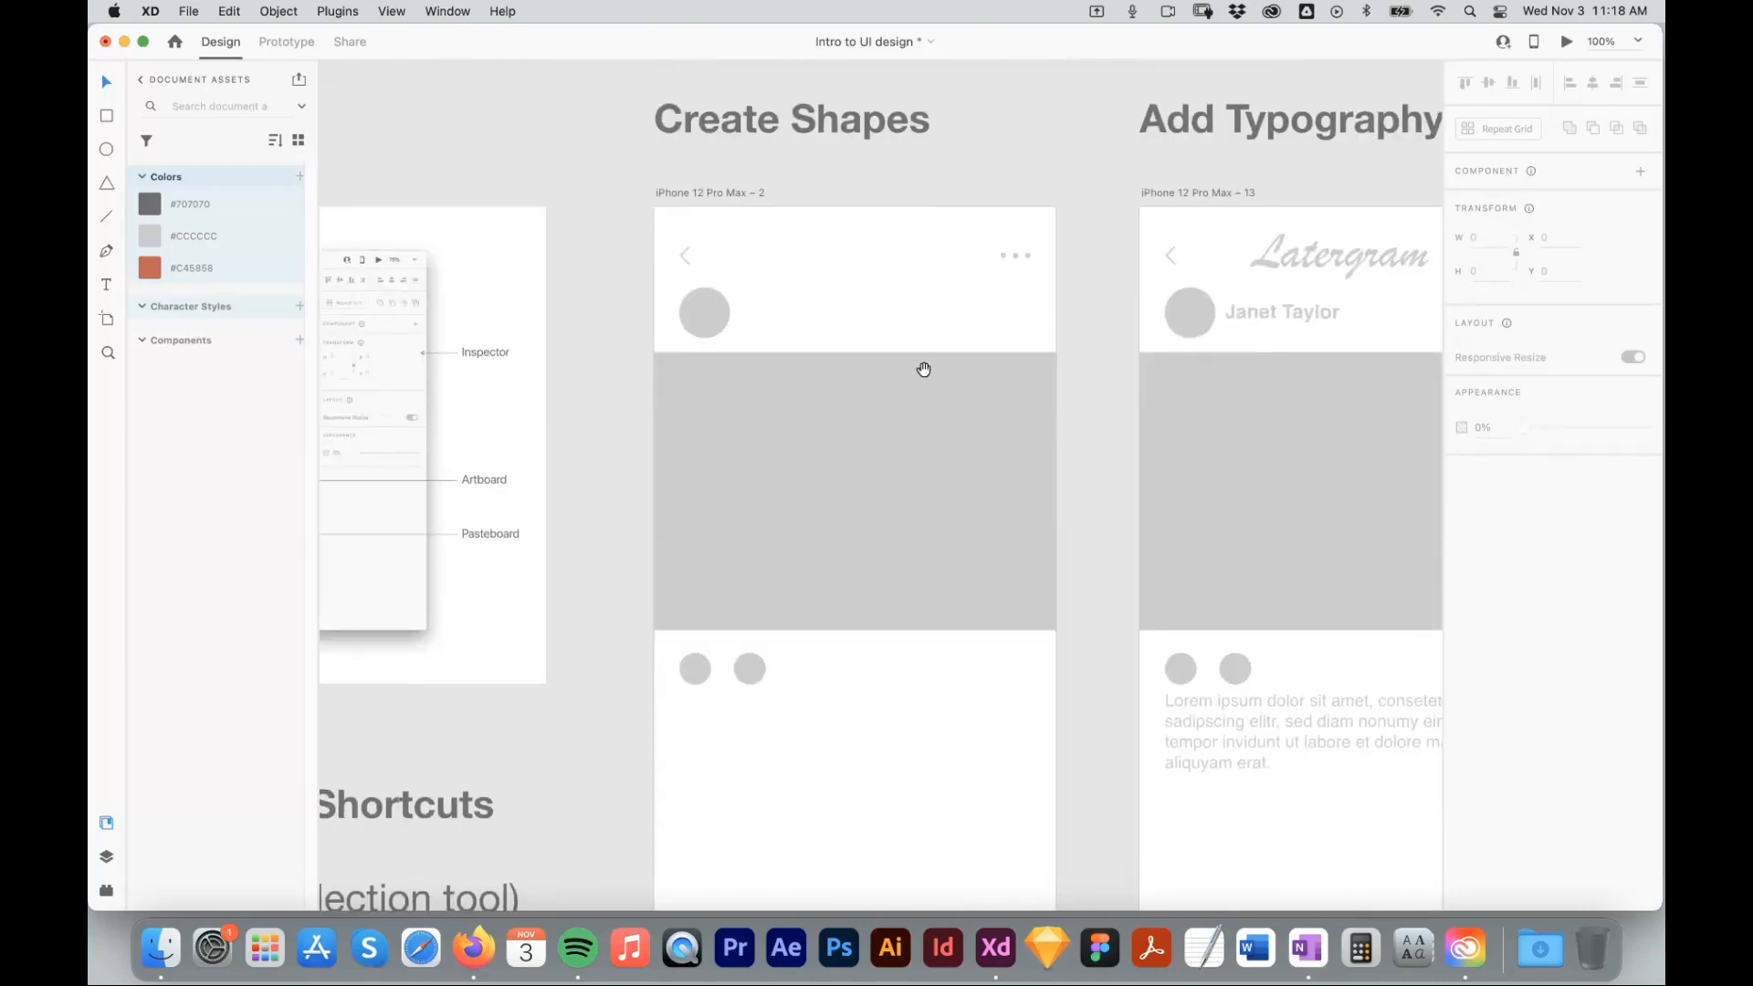
Draw a 54 × 54 borderless avatar circle below the chevron, filled with the chevron's grey.
{"action": "scroll", "coordinate": [947, 560], "scroll_direction": "down", "scroll_amount": 10}
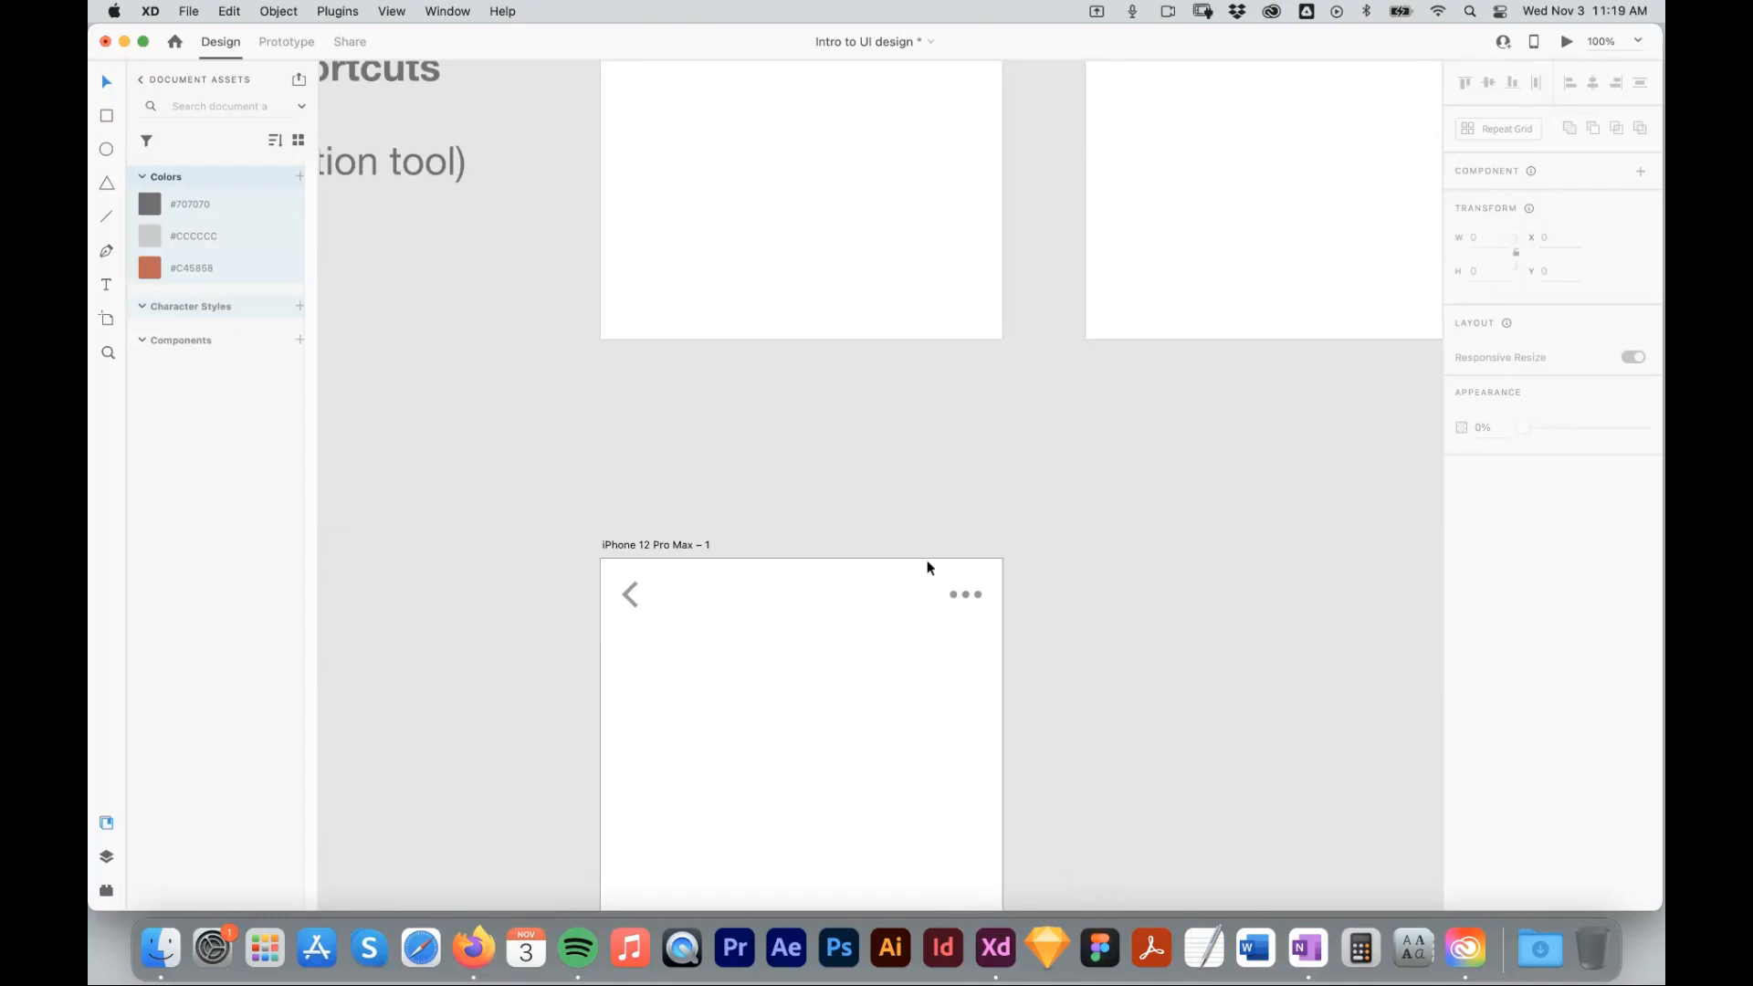
{"action": "left_click", "coordinate": [107, 149]}
{"action": "left_click_drag", "start_coordinate": [639, 692], "coordinate": [669, 670]}
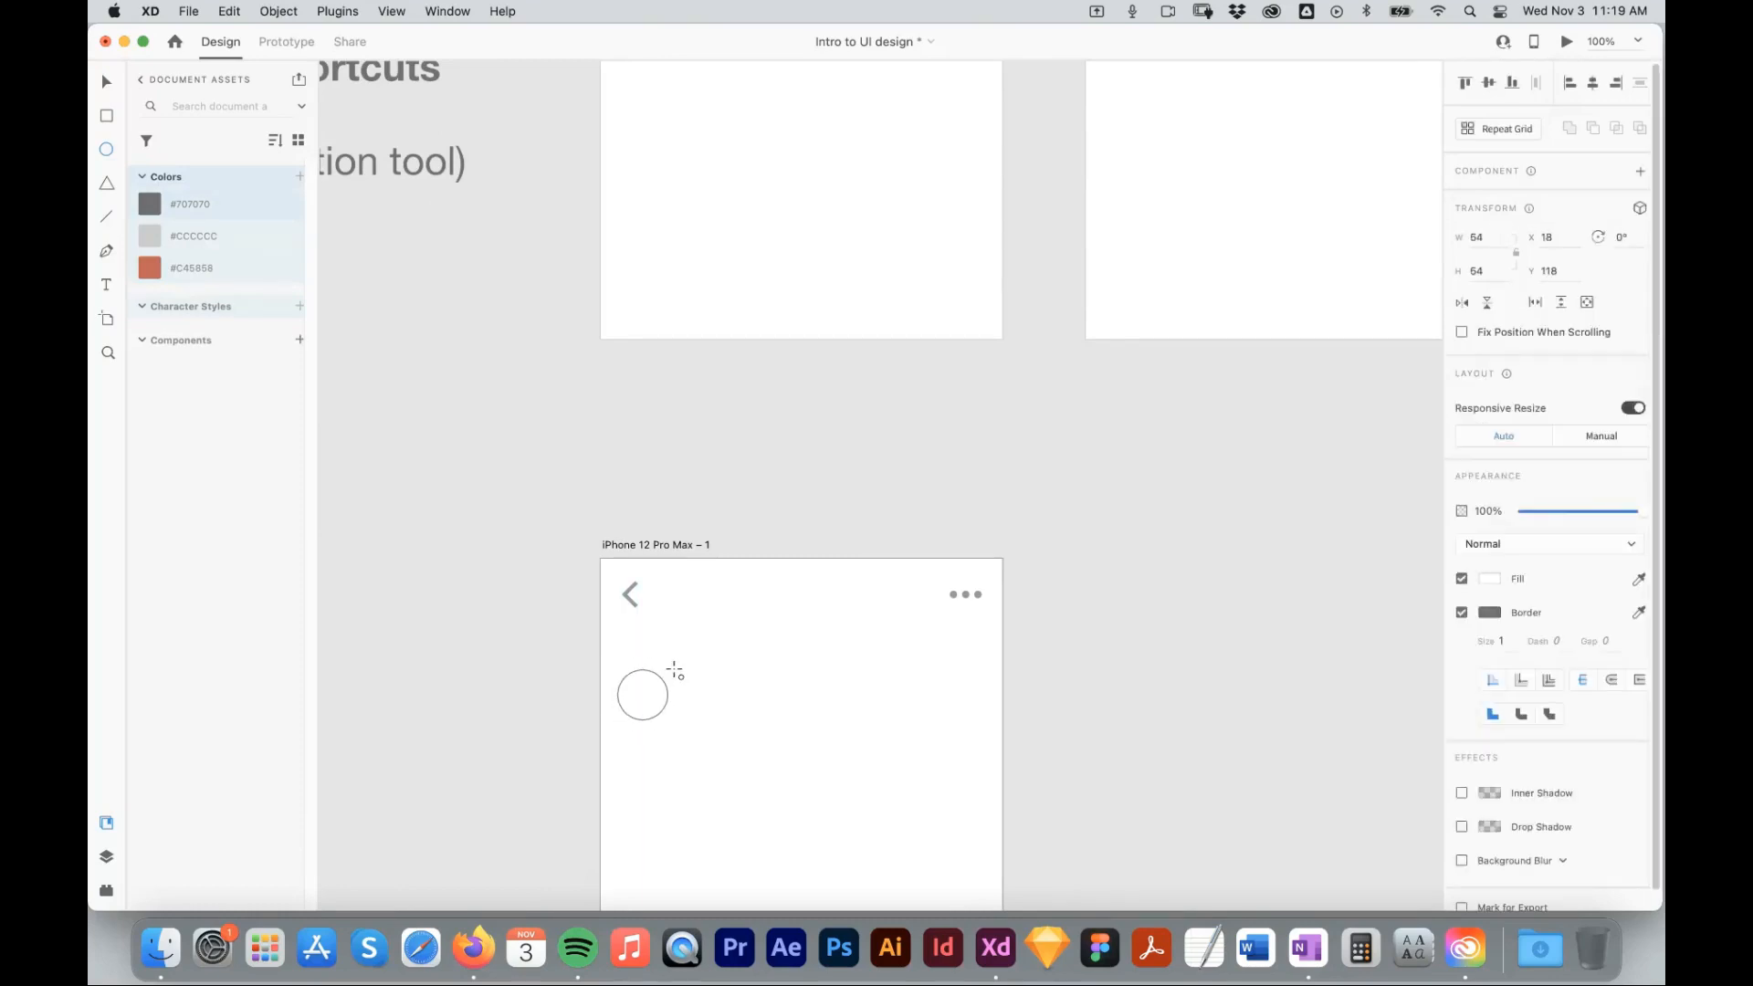
{"action": "left_click", "coordinate": [1462, 613]}
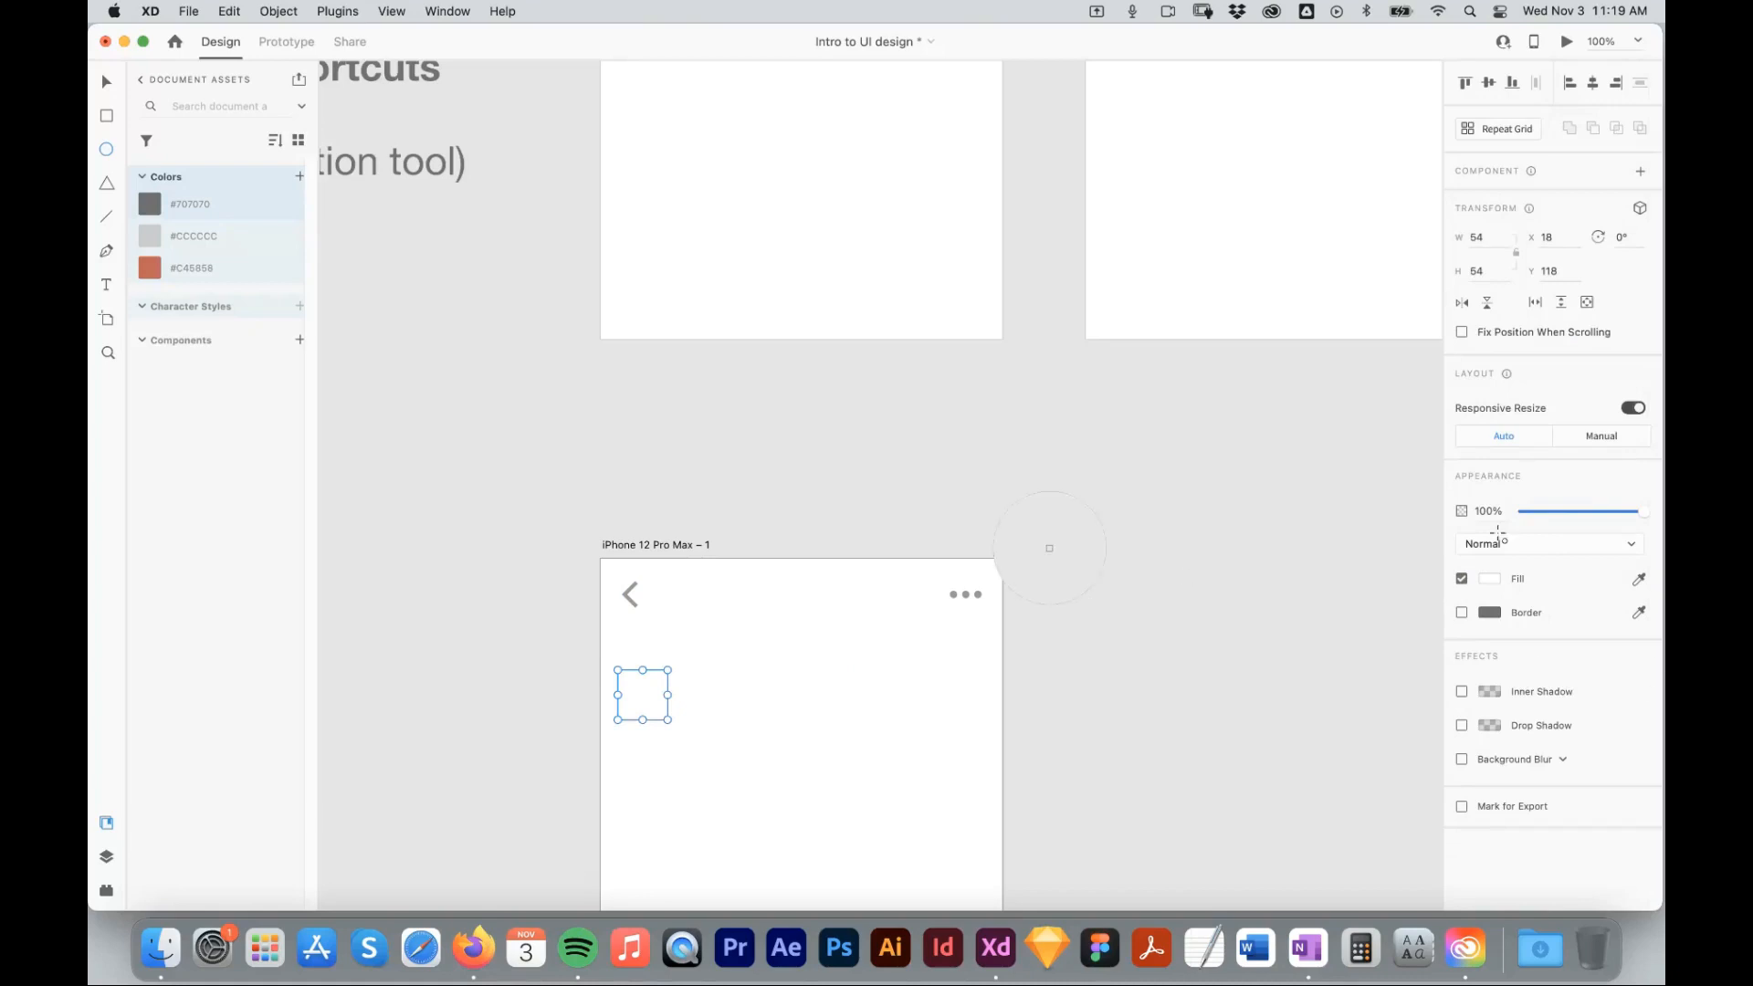
{"action": "left_click", "coordinate": [634, 586]}
{"action": "key", "text": "v"}
{"action": "left_click", "coordinate": [504, 689]}
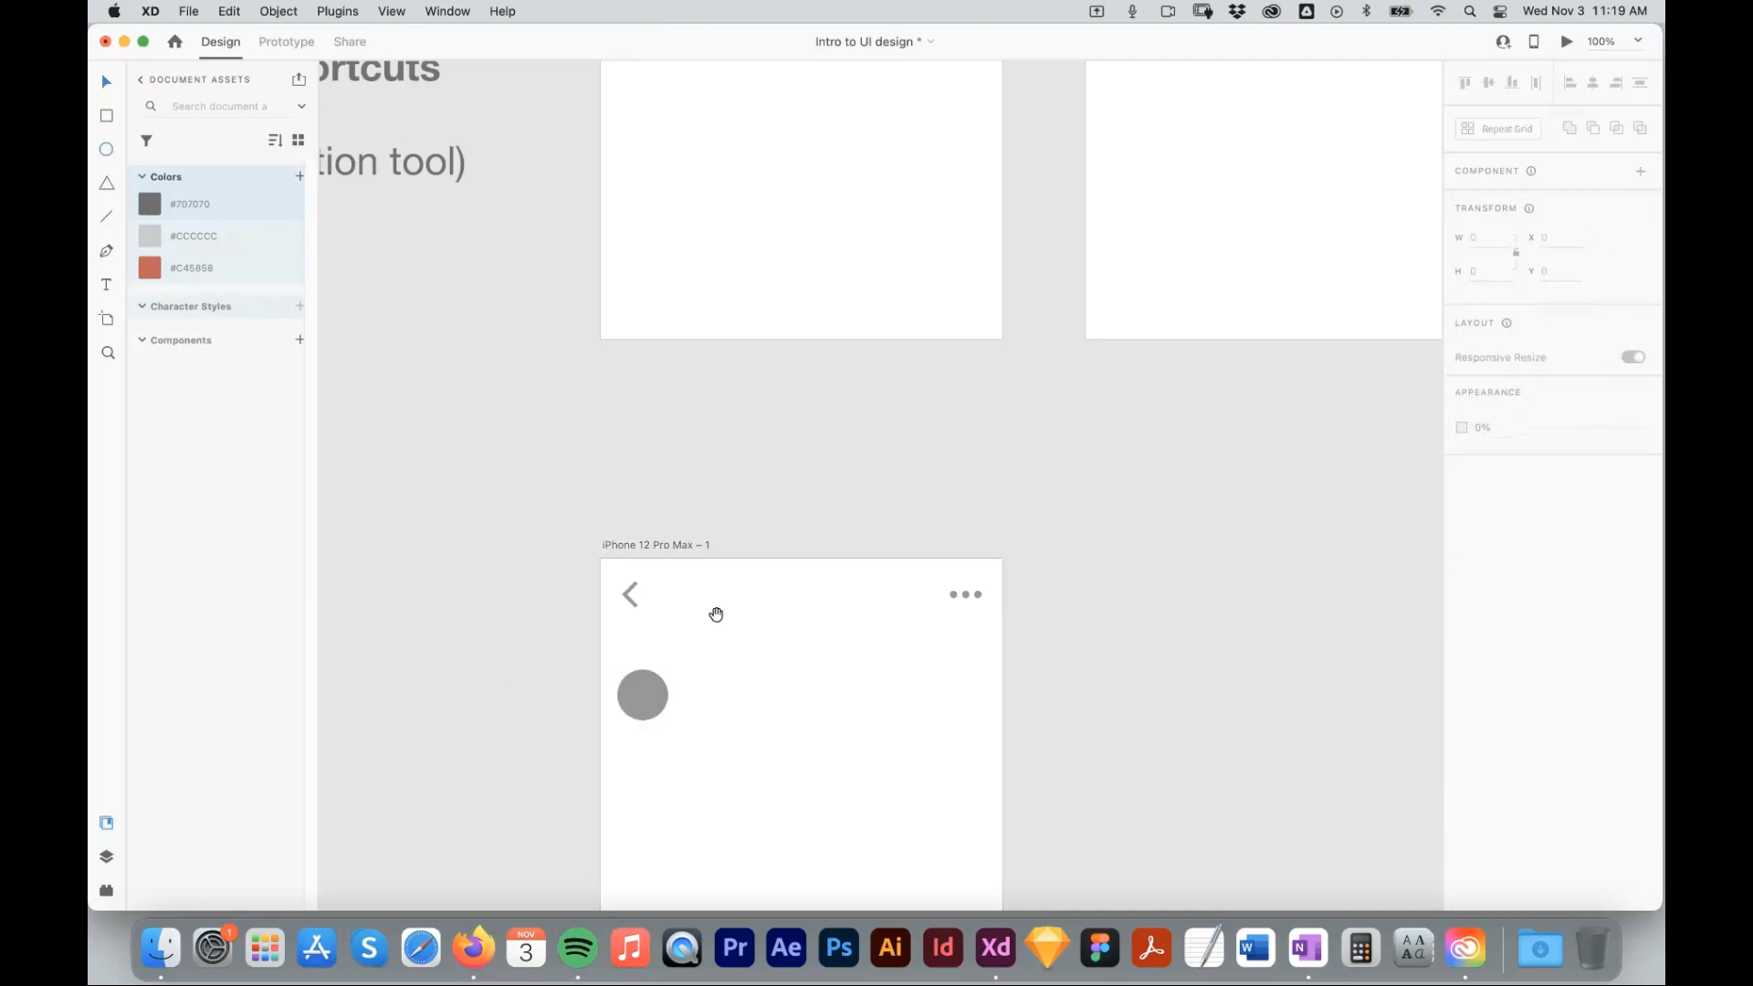
{"action": "left_click", "coordinate": [639, 683]}
{"action": "scroll", "coordinate": [763, 673], "scroll_direction": "down", "scroll_amount": 5}
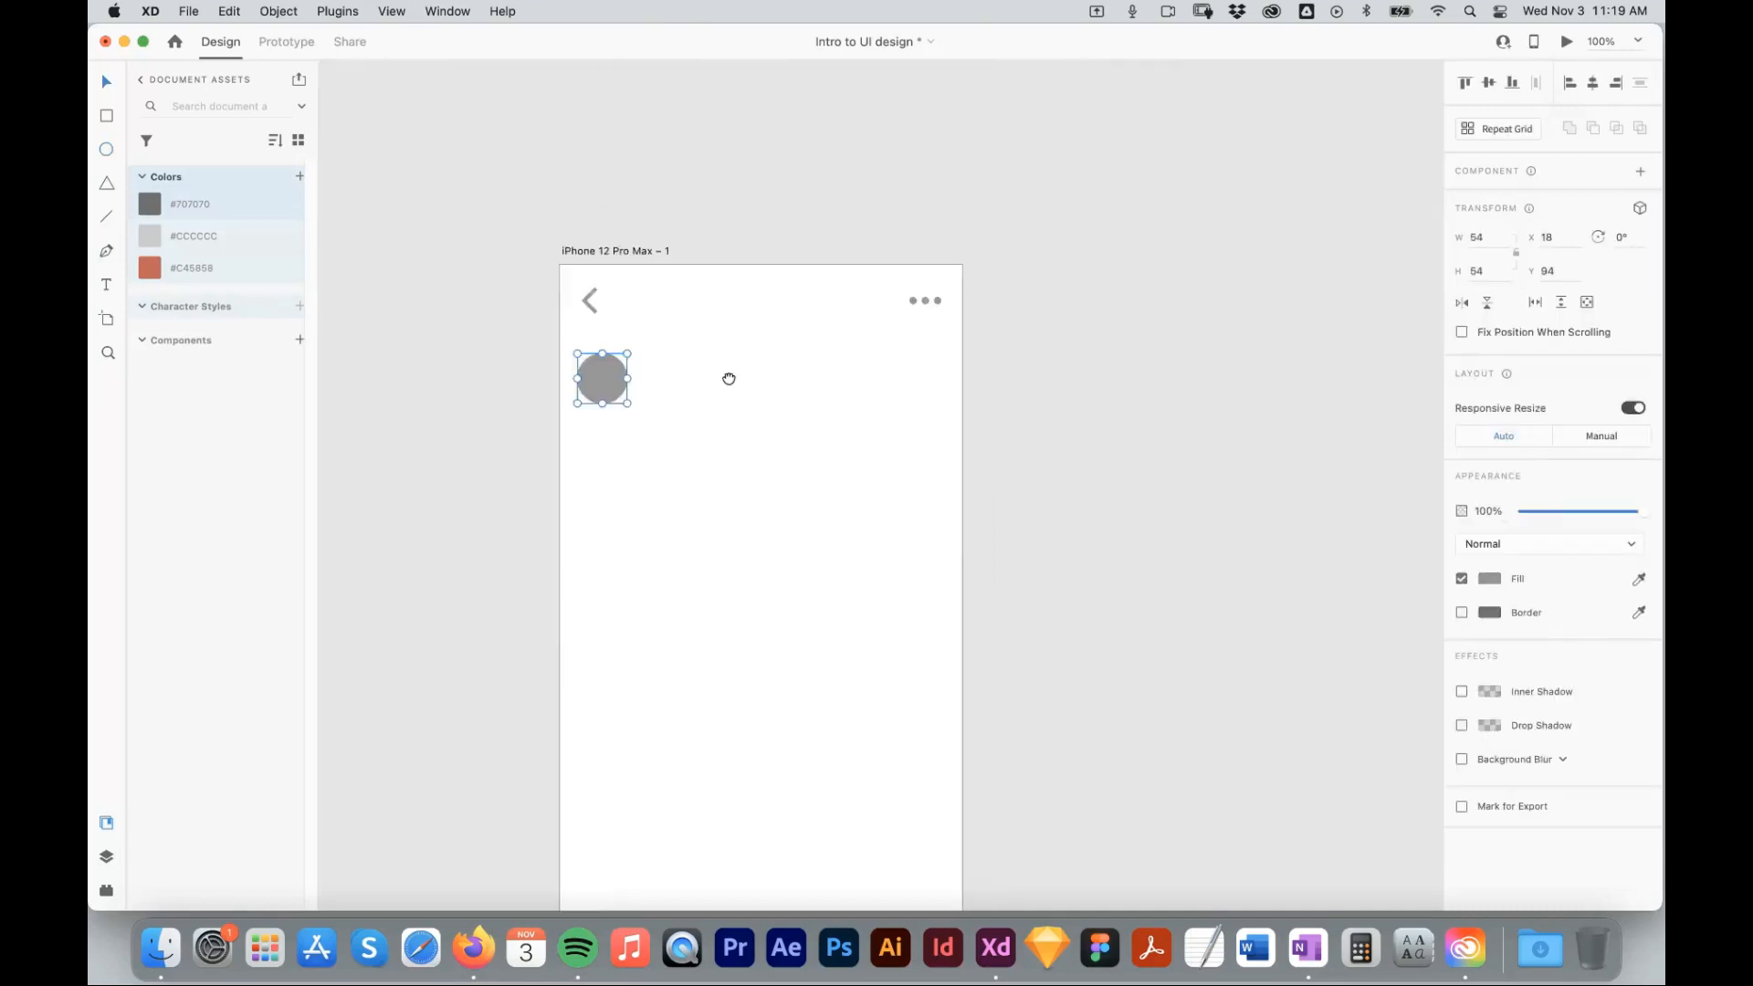
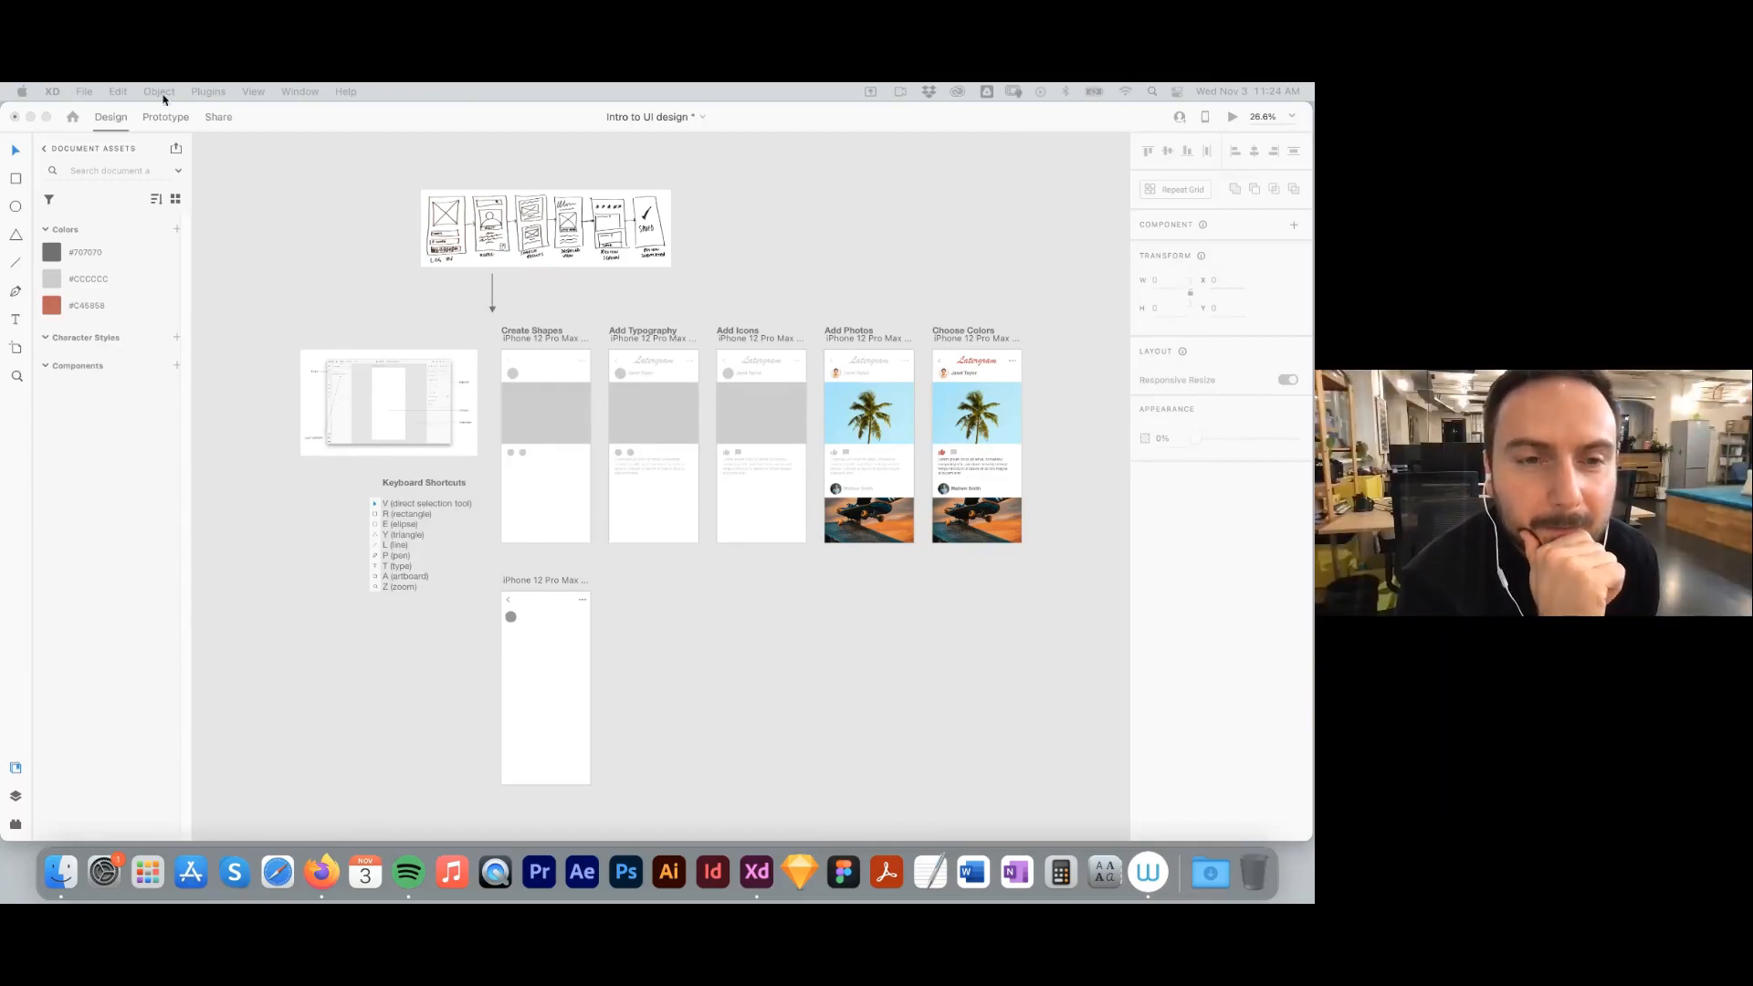
Switch the system sound output to External Headphones in Settings, then close Settings.
{"action": "left_click", "coordinate": [1307, 856]}
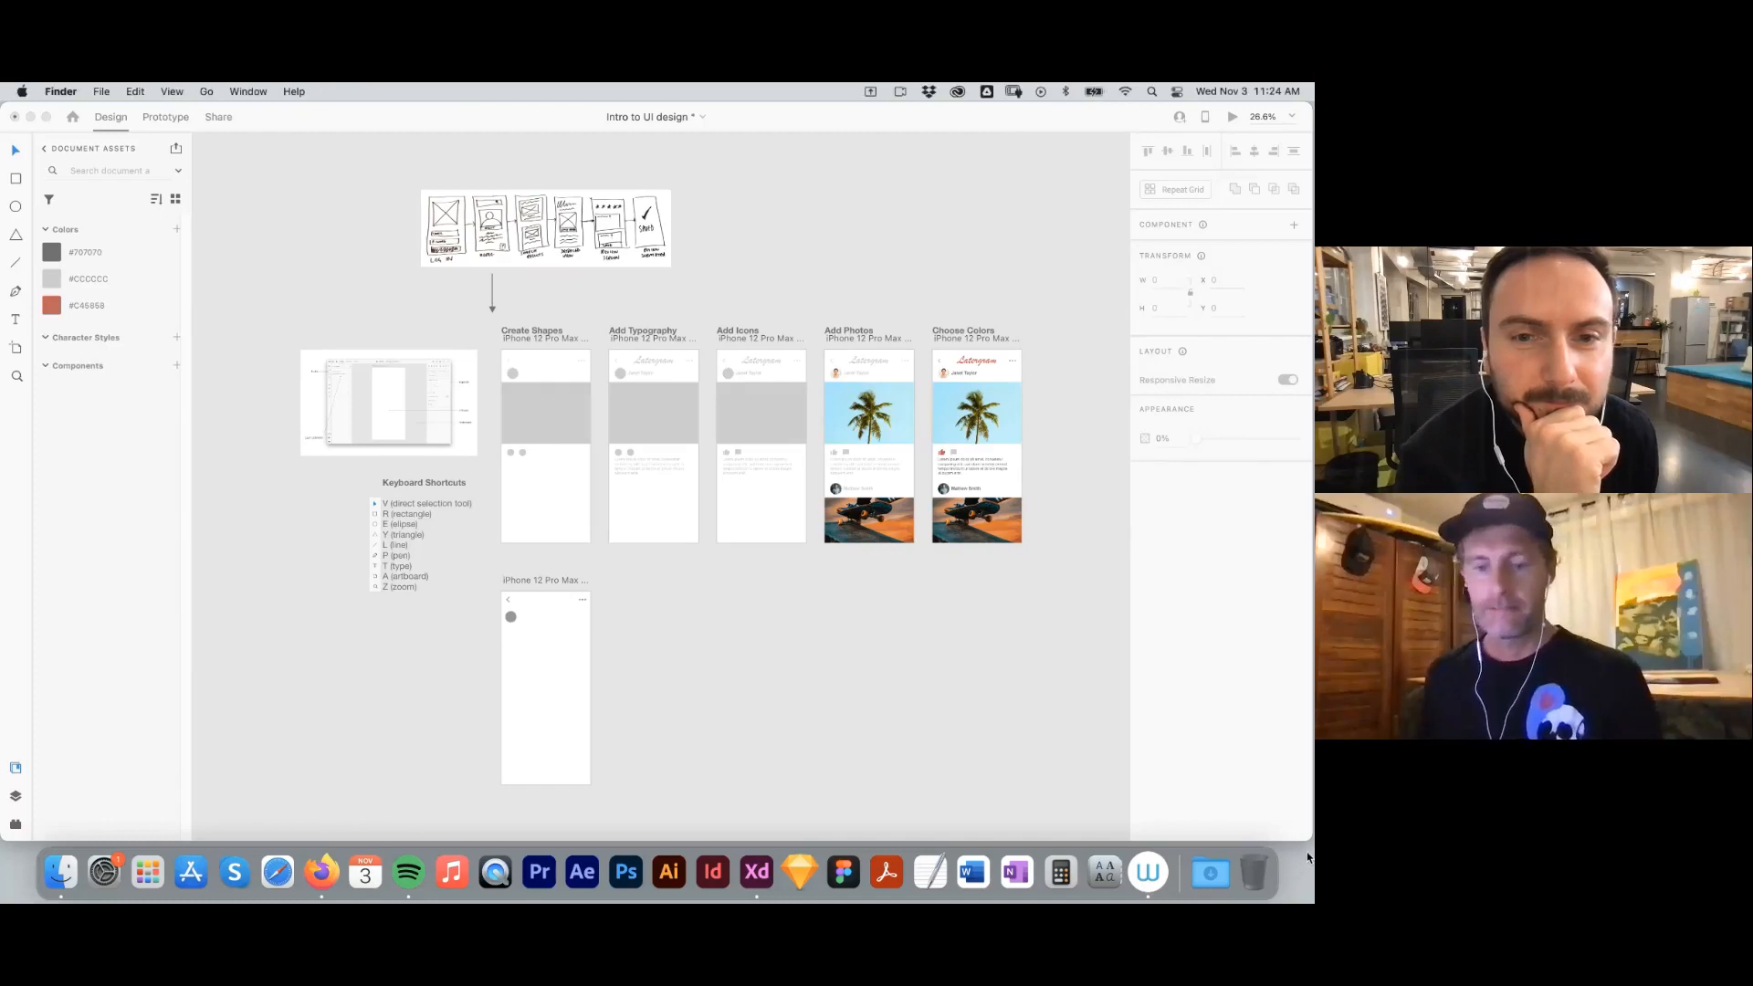
{"action": "key", "text": "super+n"}
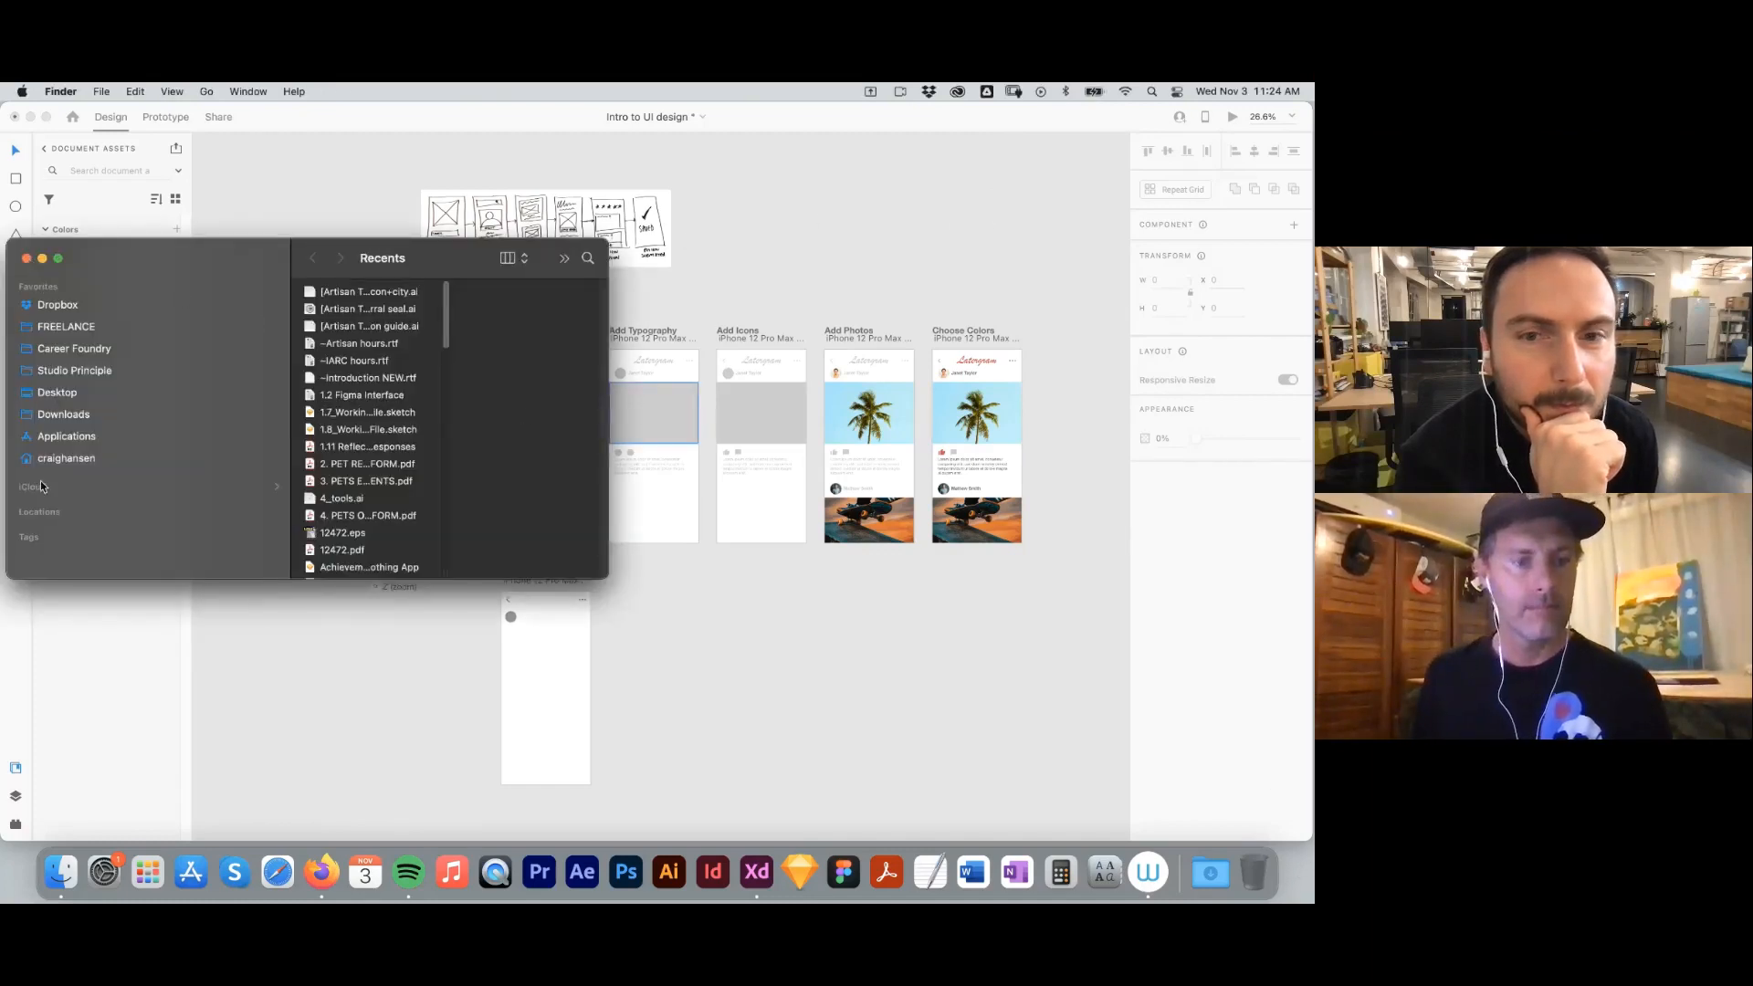
{"action": "left_click", "coordinate": [103, 872]}
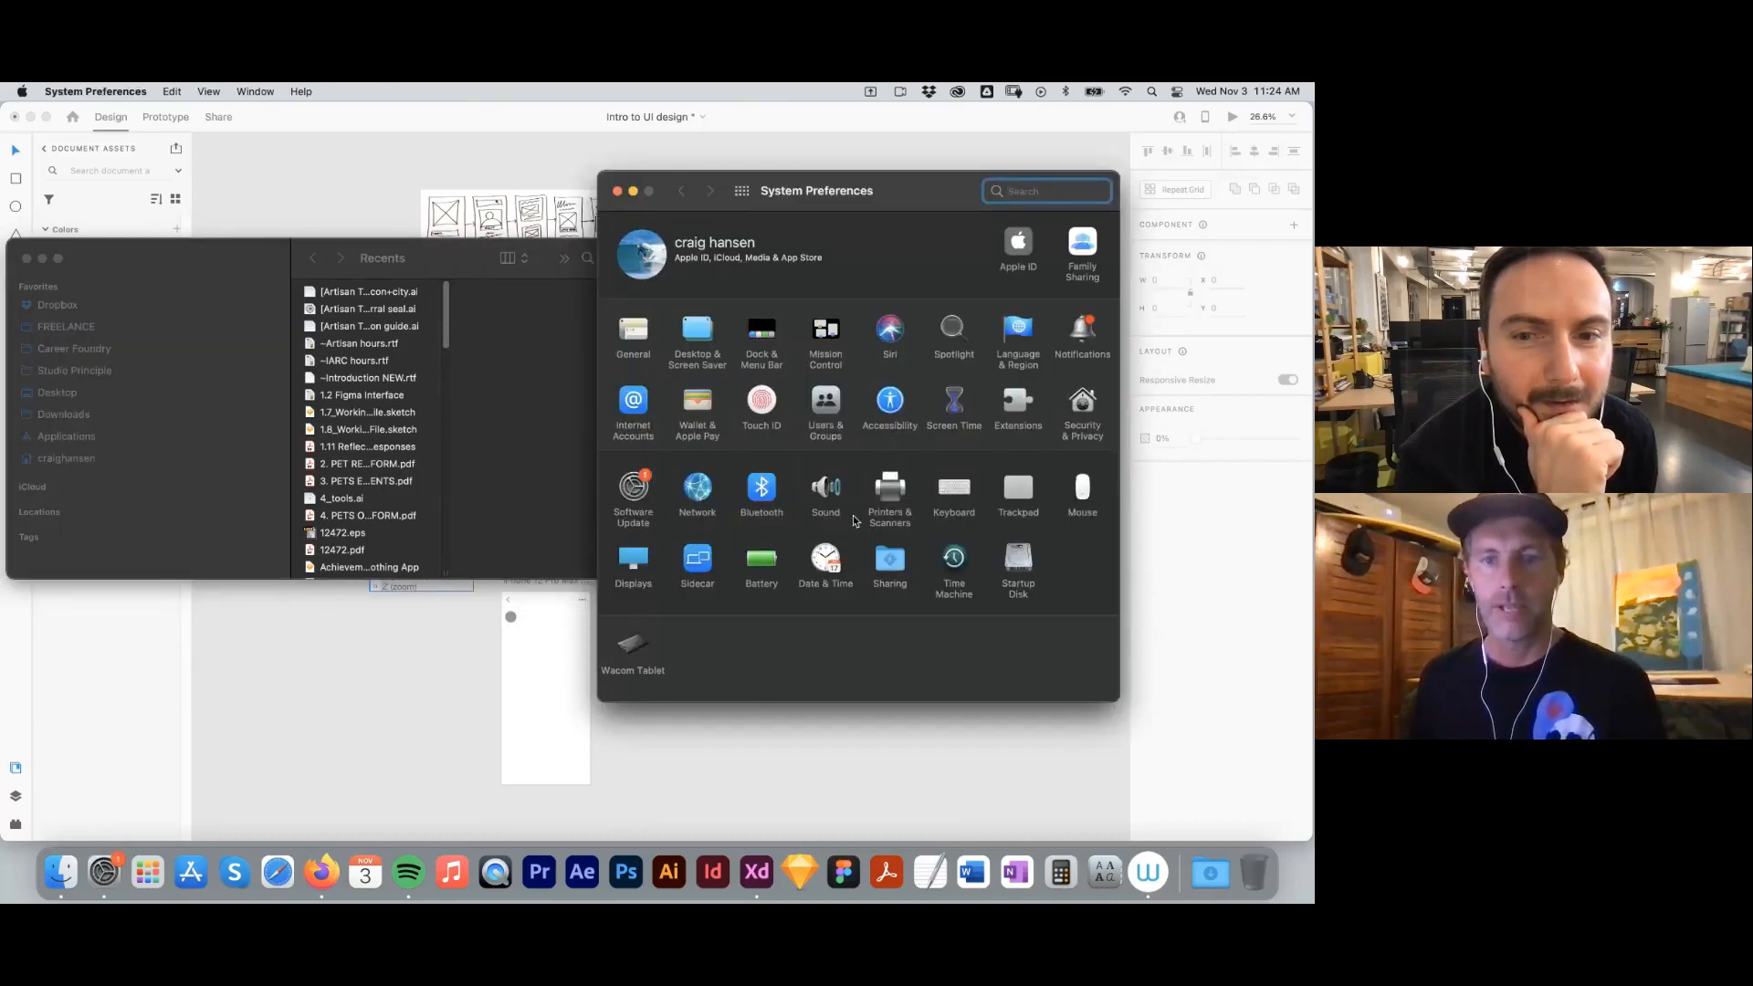
{"action": "left_click", "coordinate": [825, 493]}
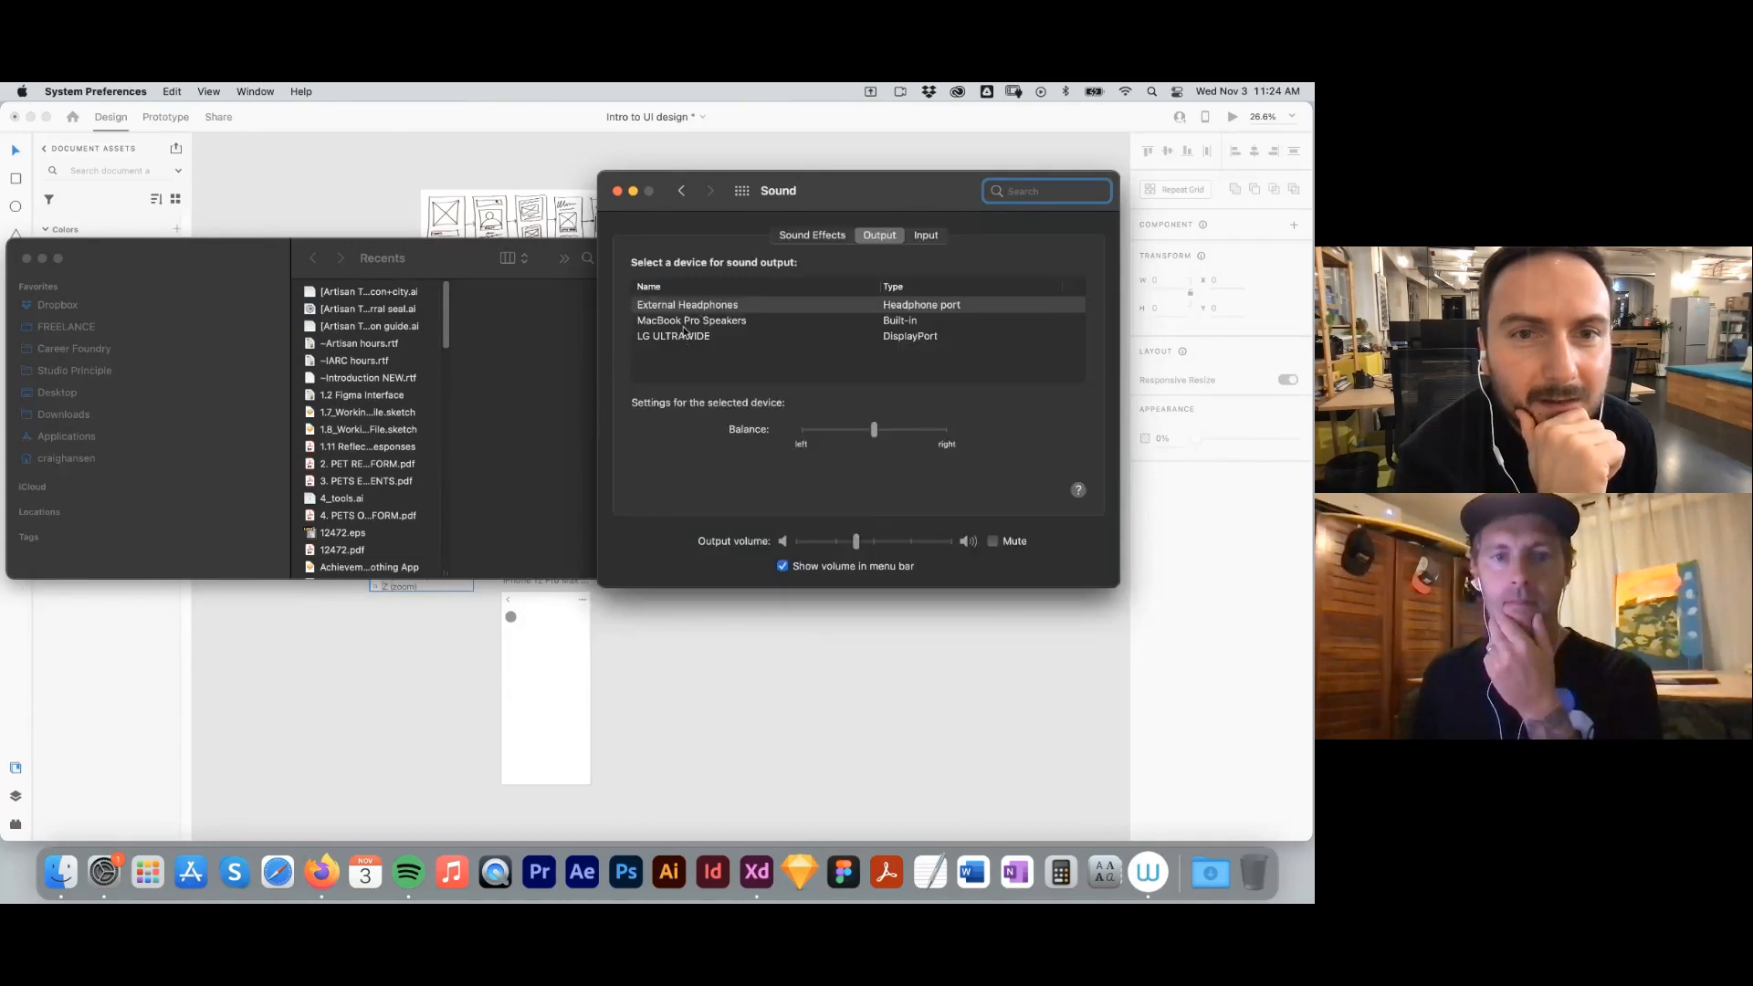
{"action": "left_click", "coordinate": [744, 353]}
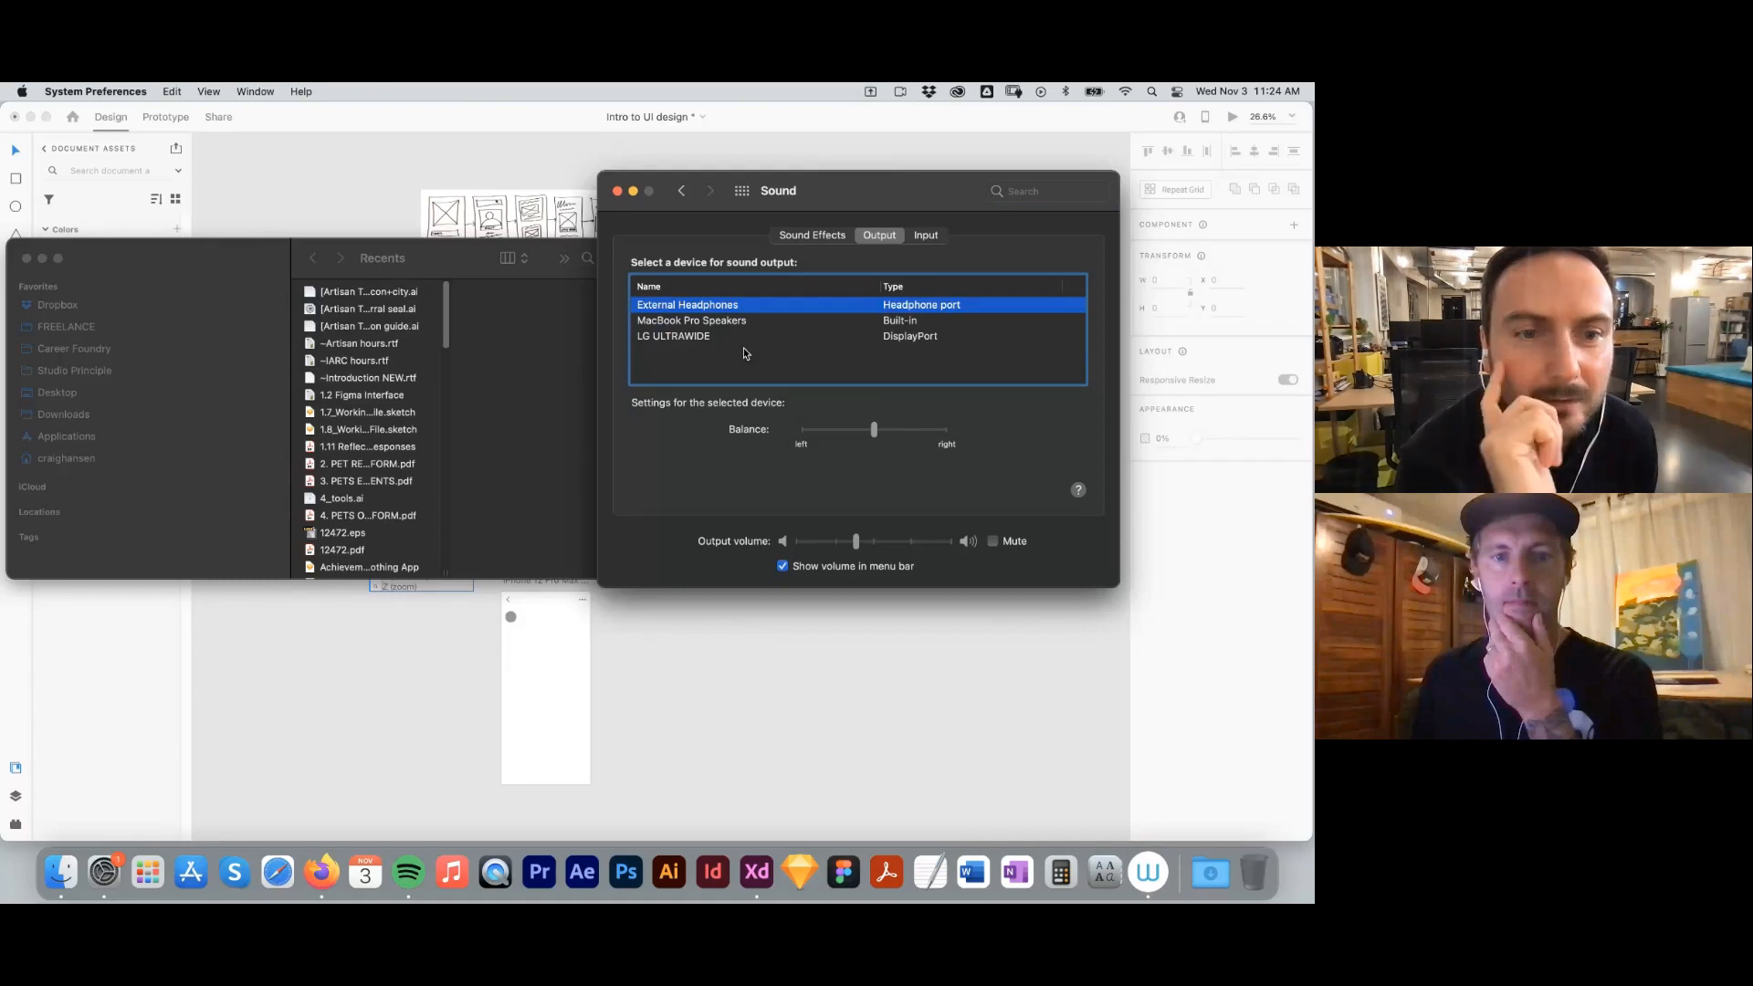
{"action": "left_click_drag", "start_coordinate": [946, 275], "coordinate": [927, 311]}
{"action": "left_click", "coordinate": [907, 271]}
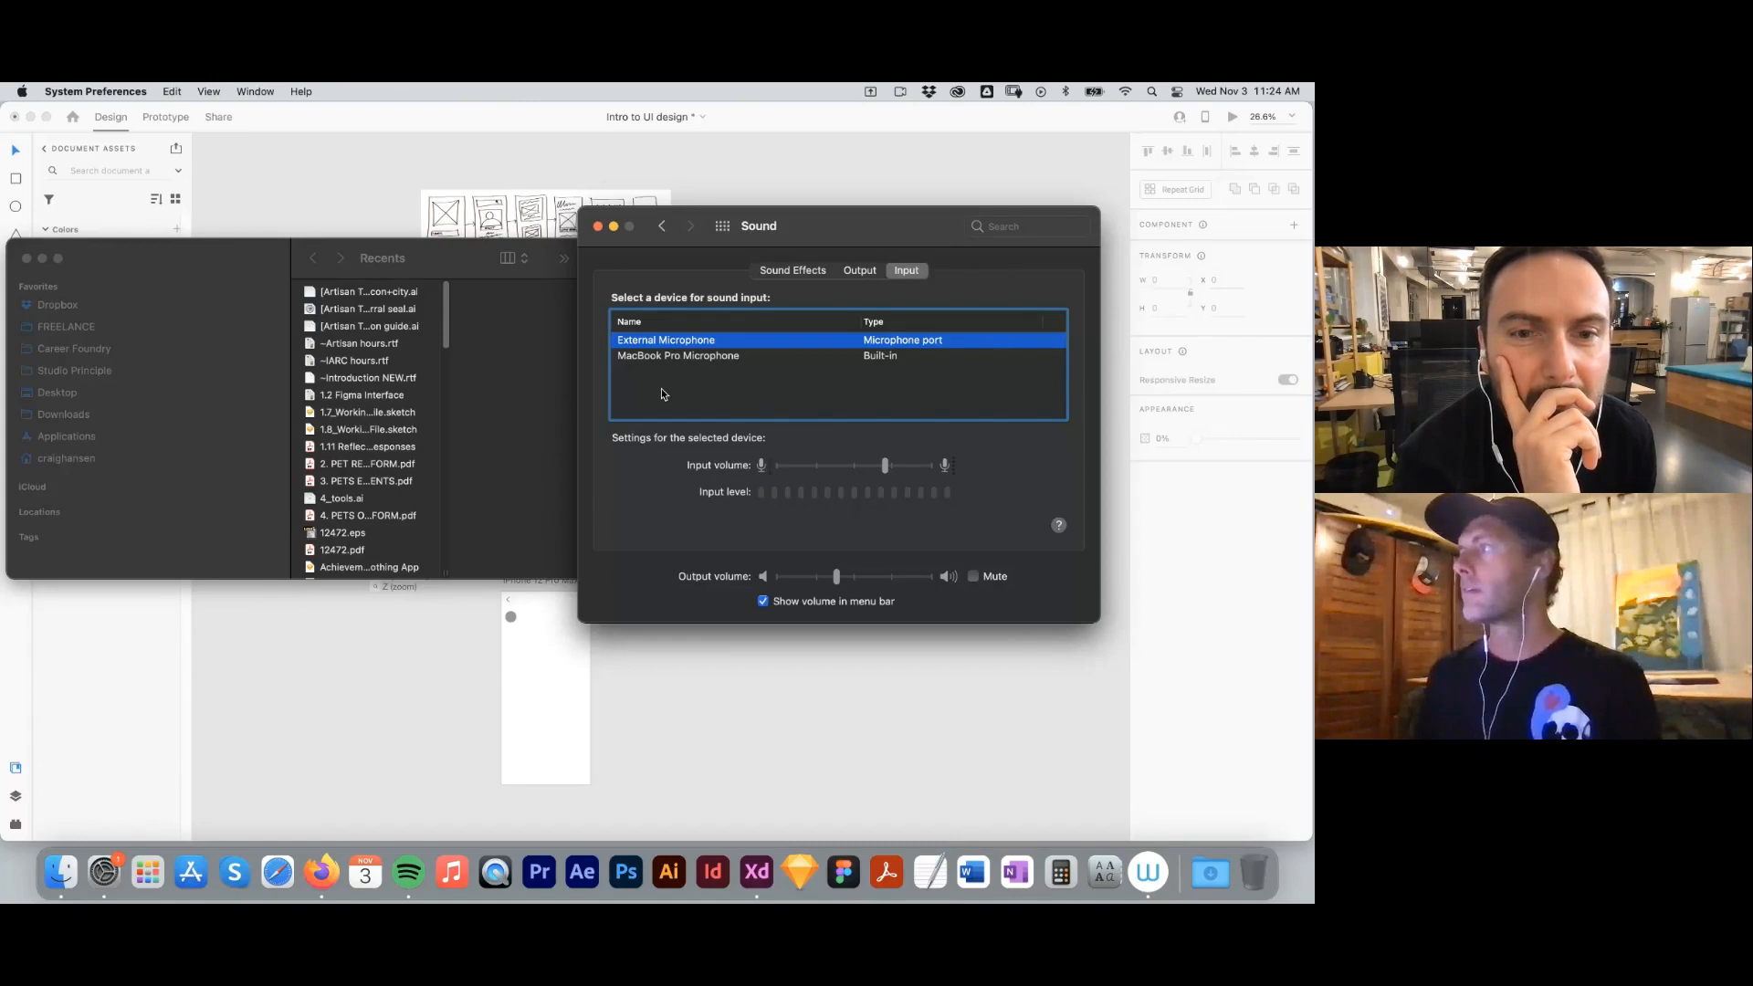
{"action": "key", "text": "super+q"}
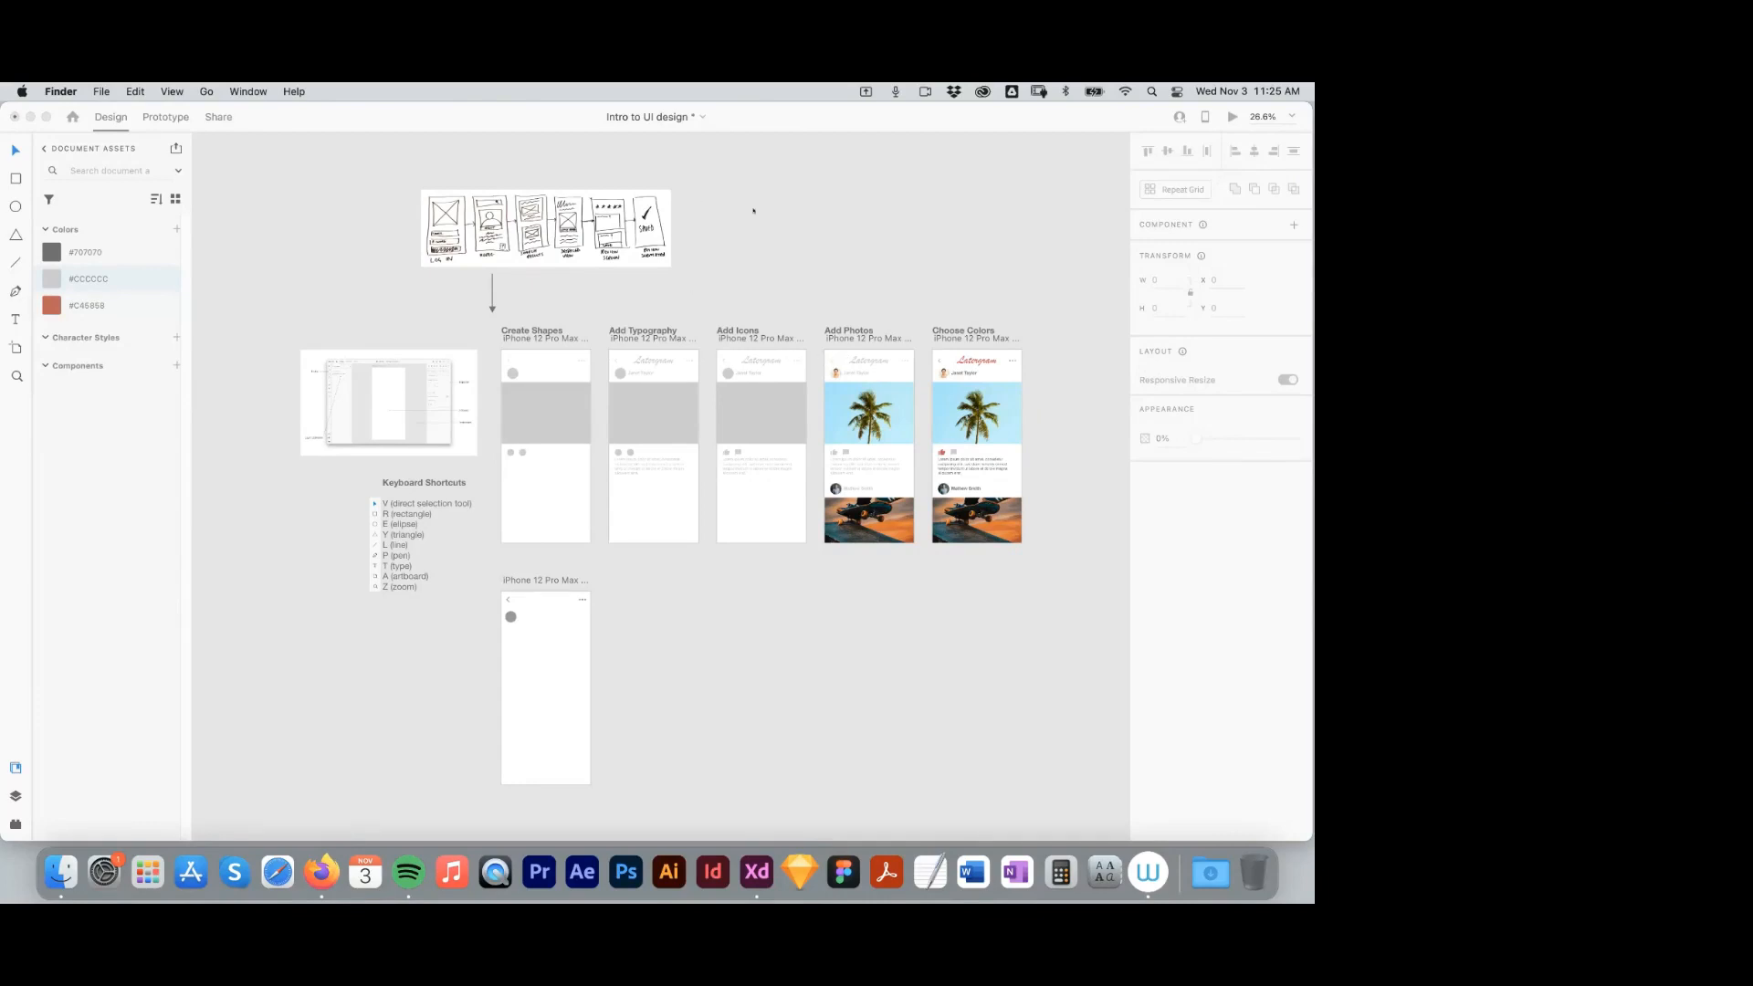
Return to XD and zoom in on the lower blank iPhone artboard.
{"action": "left_click", "coordinate": [769, 234]}
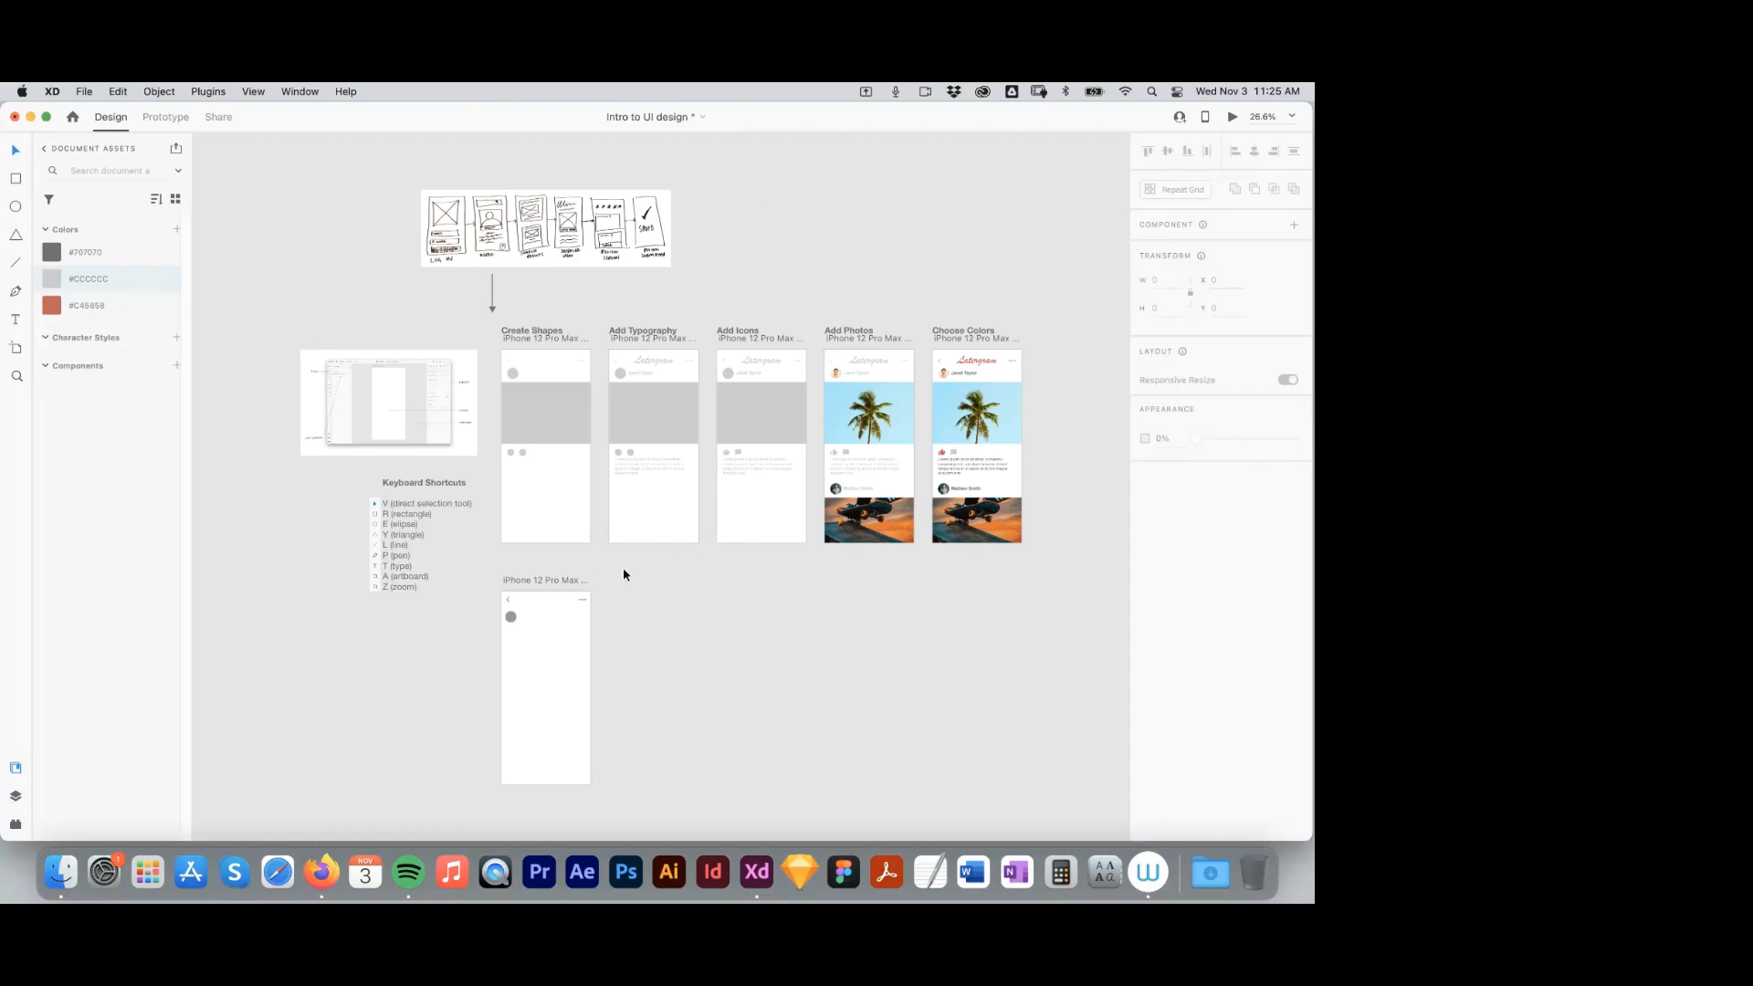
{"action": "key", "text": "z"}
{"action": "left_click_drag", "start_coordinate": [488, 360], "coordinate": [711, 659]}
{"action": "key", "text": "space"}
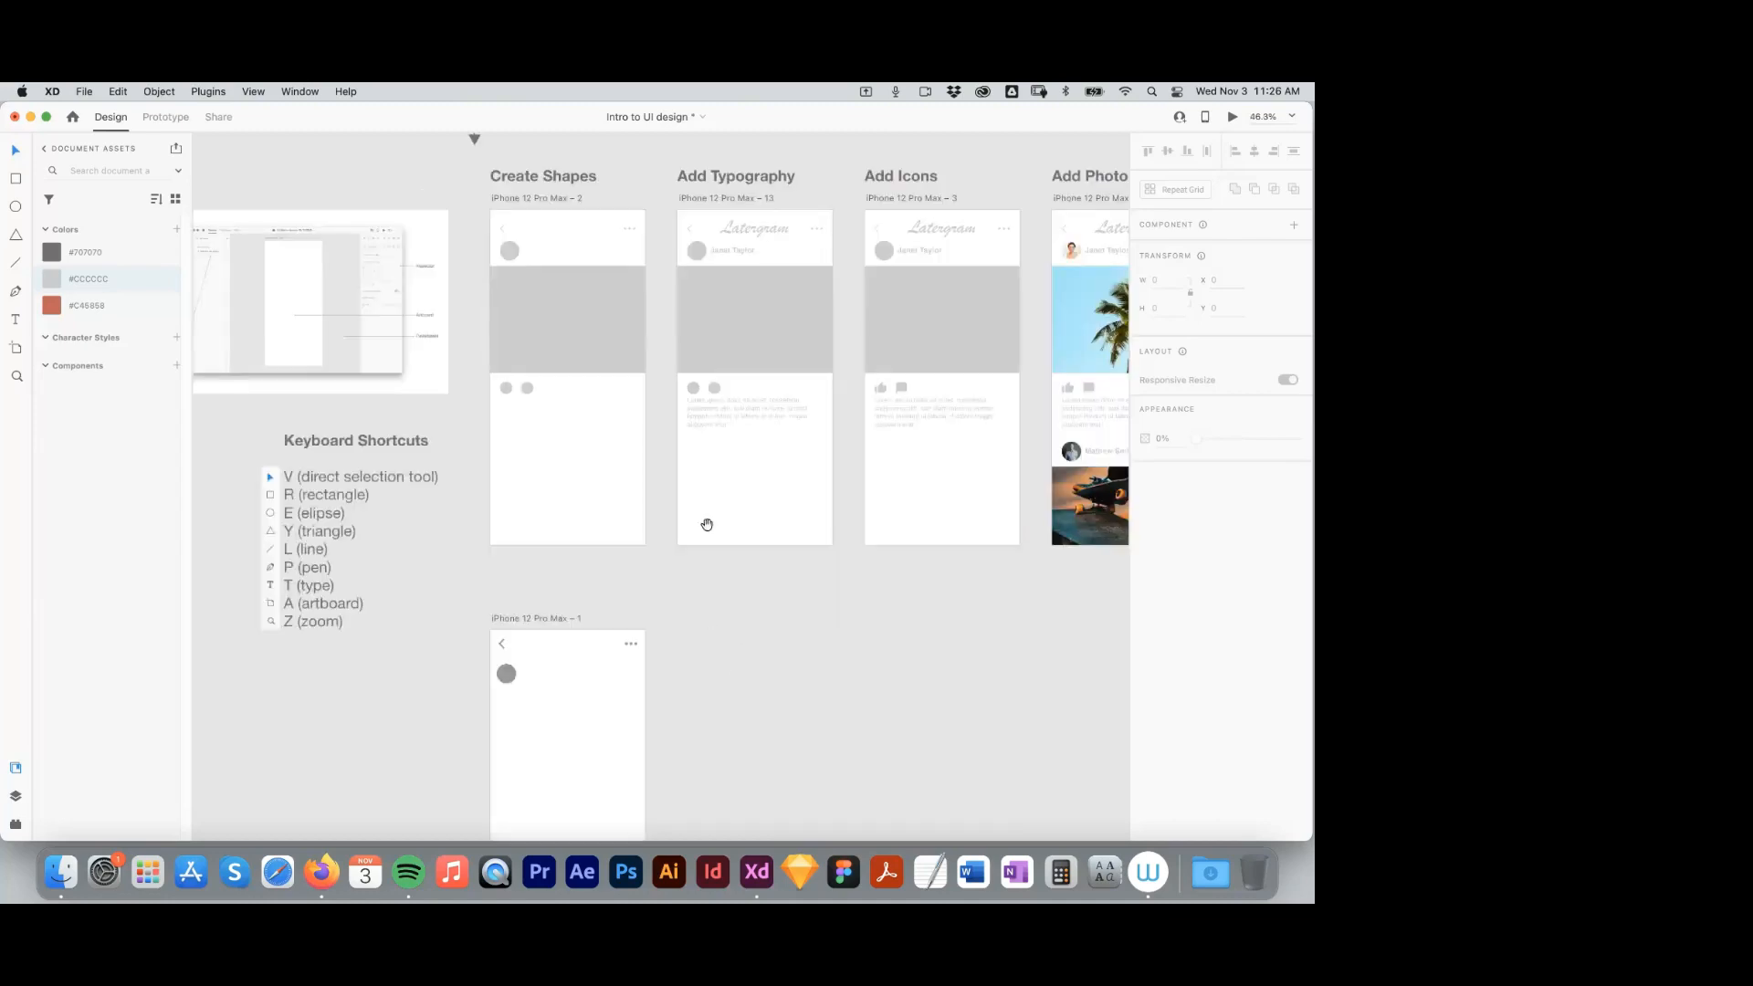
{"action": "scroll", "coordinate": [574, 614], "scroll_direction": "down", "scroll_amount": 3}
{"action": "key", "text": "z"}
{"action": "left_click_drag", "start_coordinate": [442, 497], "coordinate": [741, 741]}
{"action": "scroll", "coordinate": [821, 456], "scroll_direction": "down", "scroll_amount": 3}
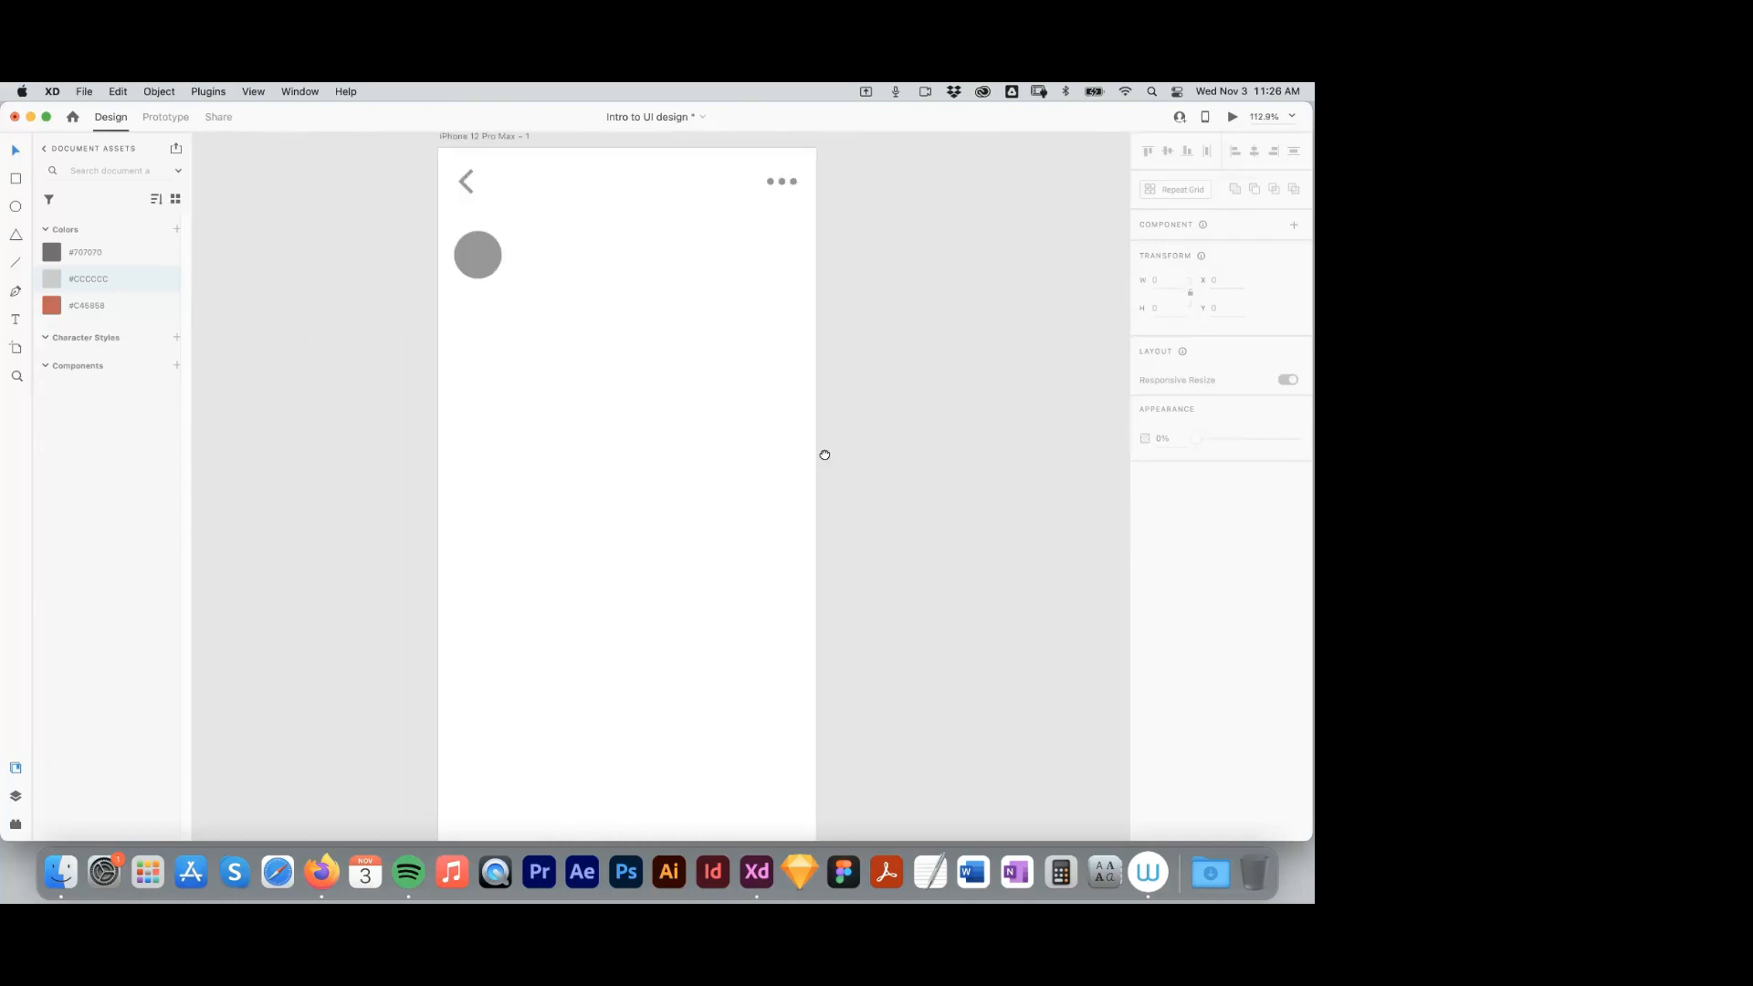
Draw a borderless 428×262 rectangle in the circle's grey, and copy the circle below it.
{"action": "left_click", "coordinate": [16, 179]}
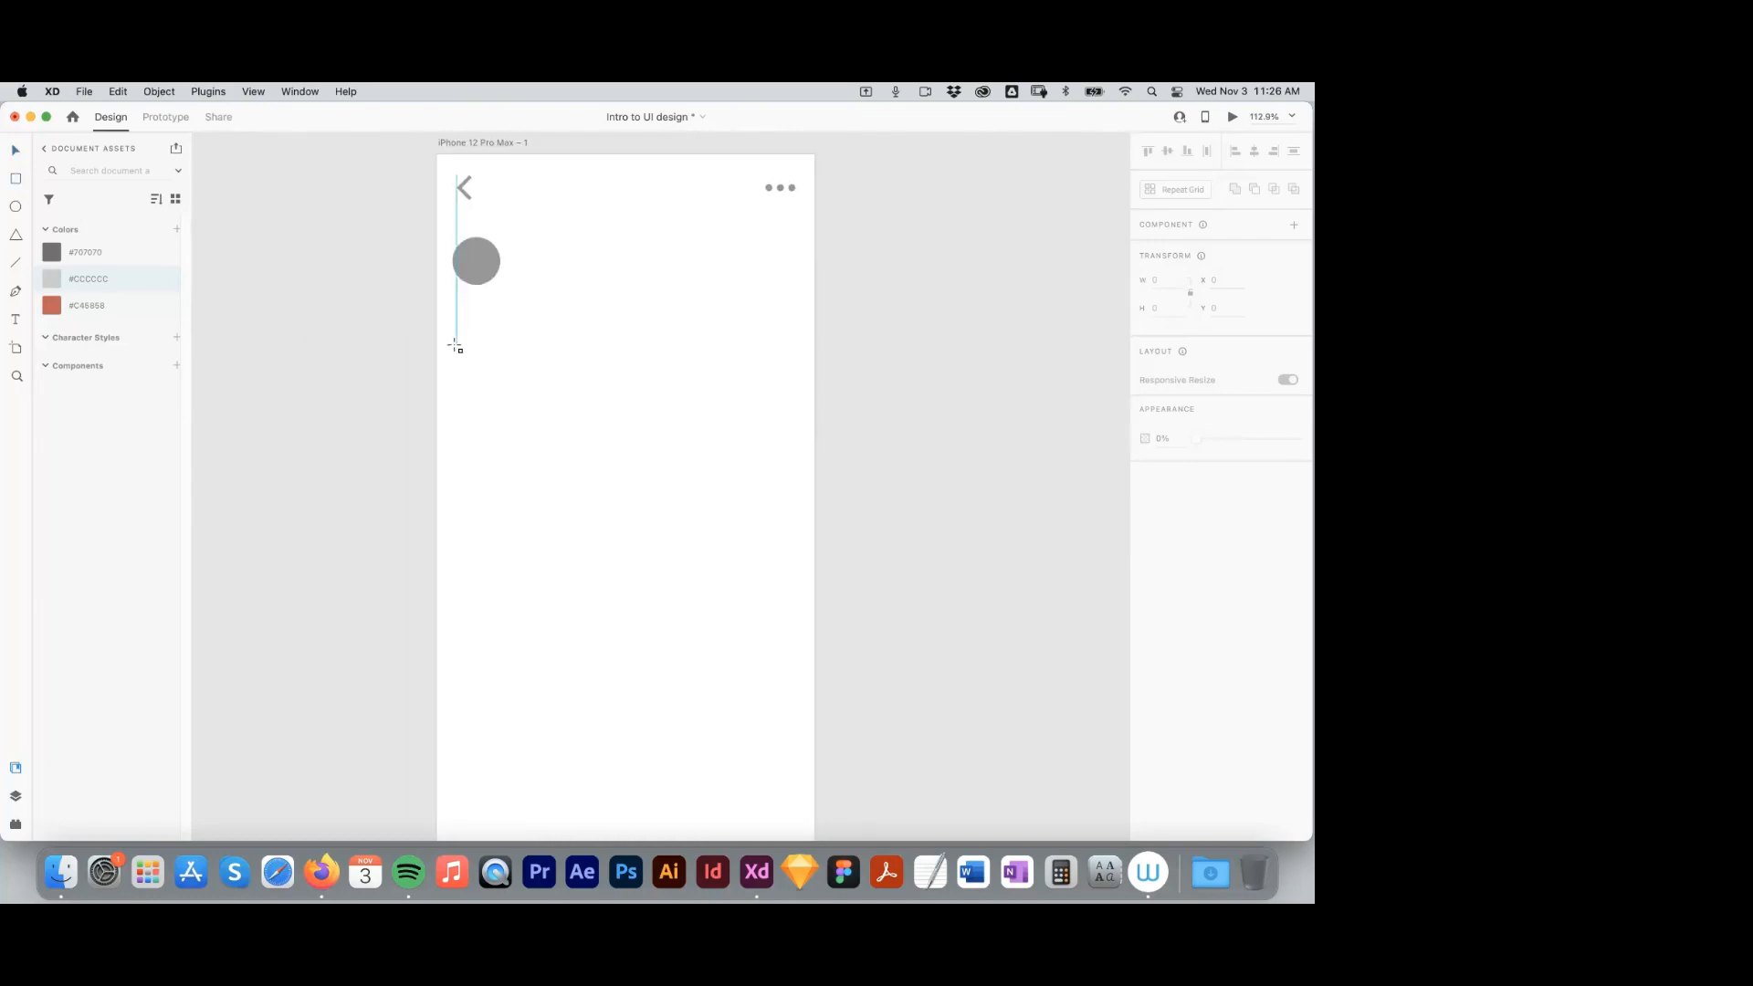
{"action": "left_click_drag", "start_coordinate": [438, 313], "coordinate": [818, 545]}
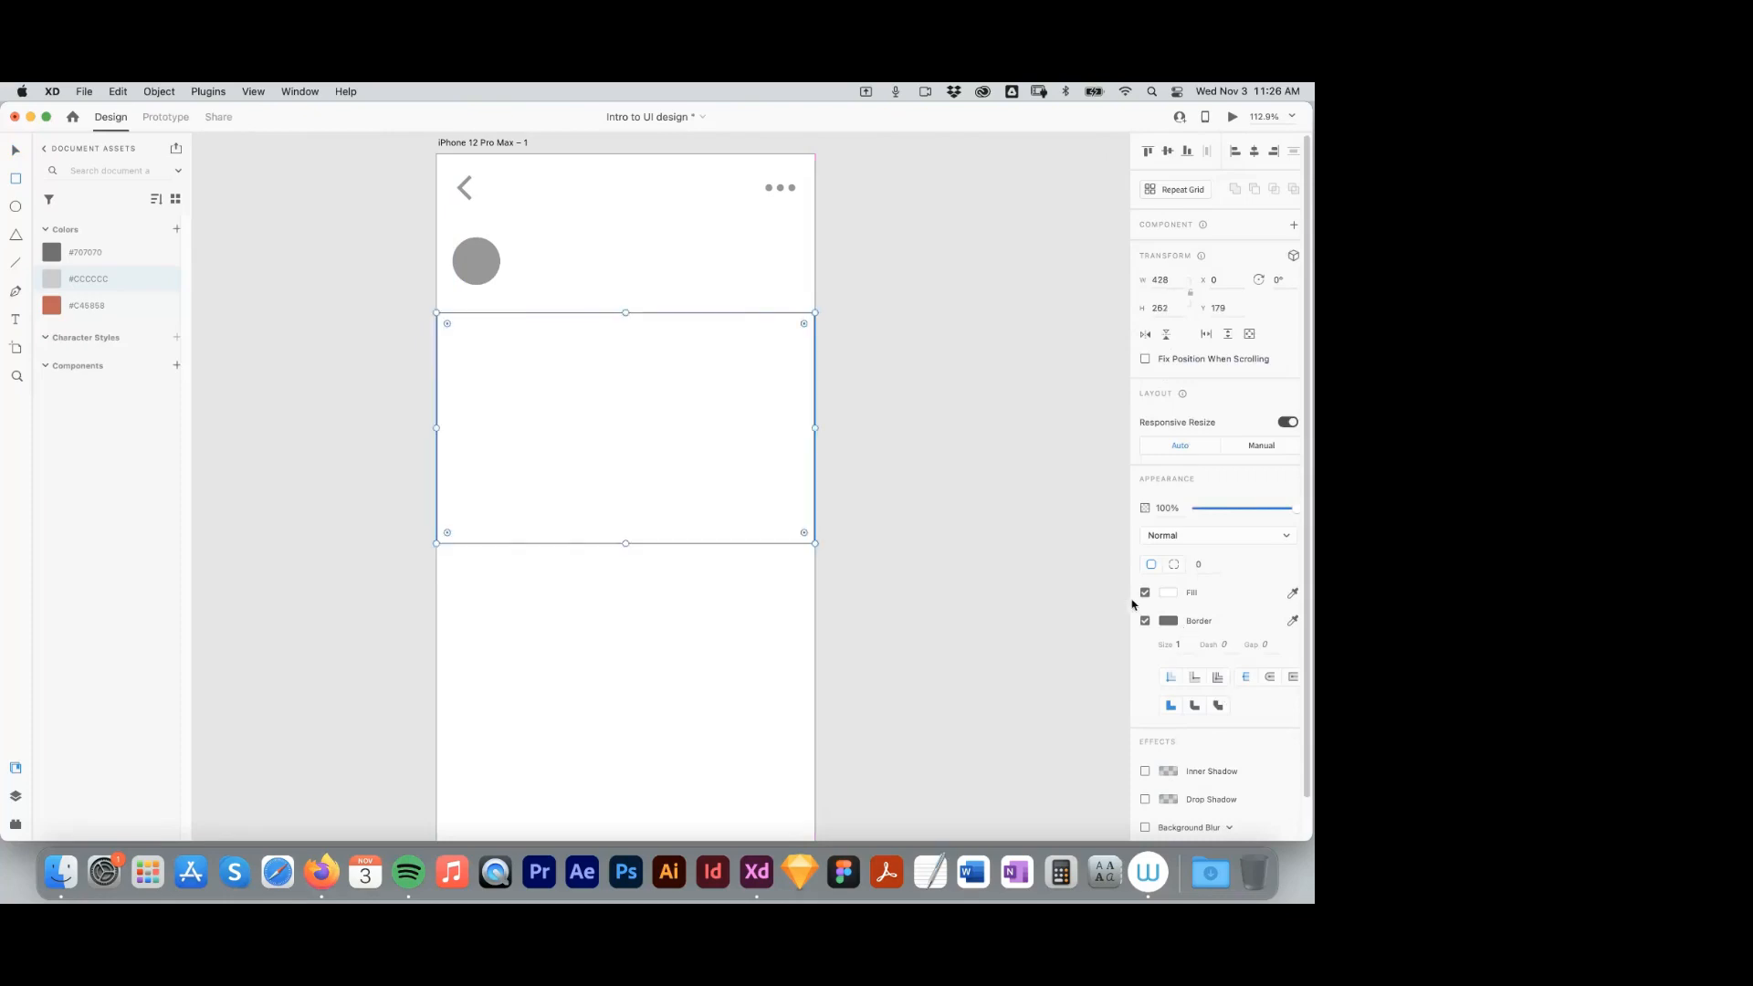
{"action": "left_click", "coordinate": [1145, 623]}
{"action": "left_click", "coordinate": [482, 271]}
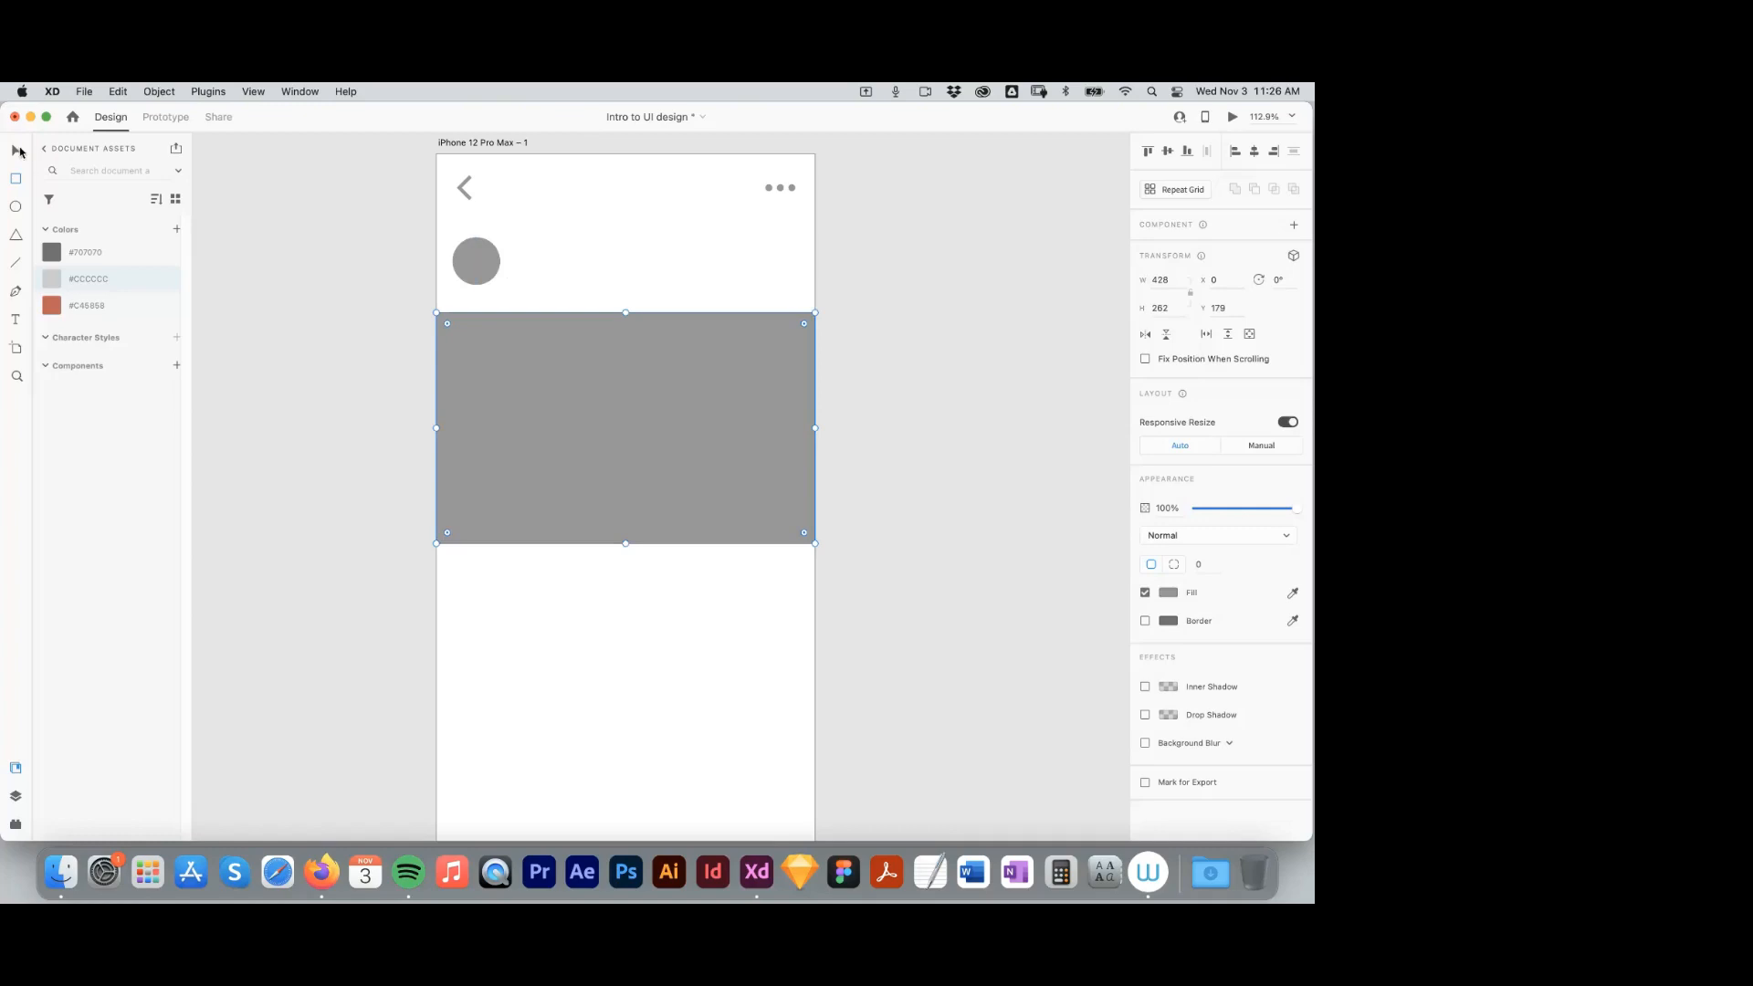
{"action": "left_click", "coordinate": [477, 251]}
{"action": "left_click_drag", "start_coordinate": [497, 278], "coordinate": [497, 600]}
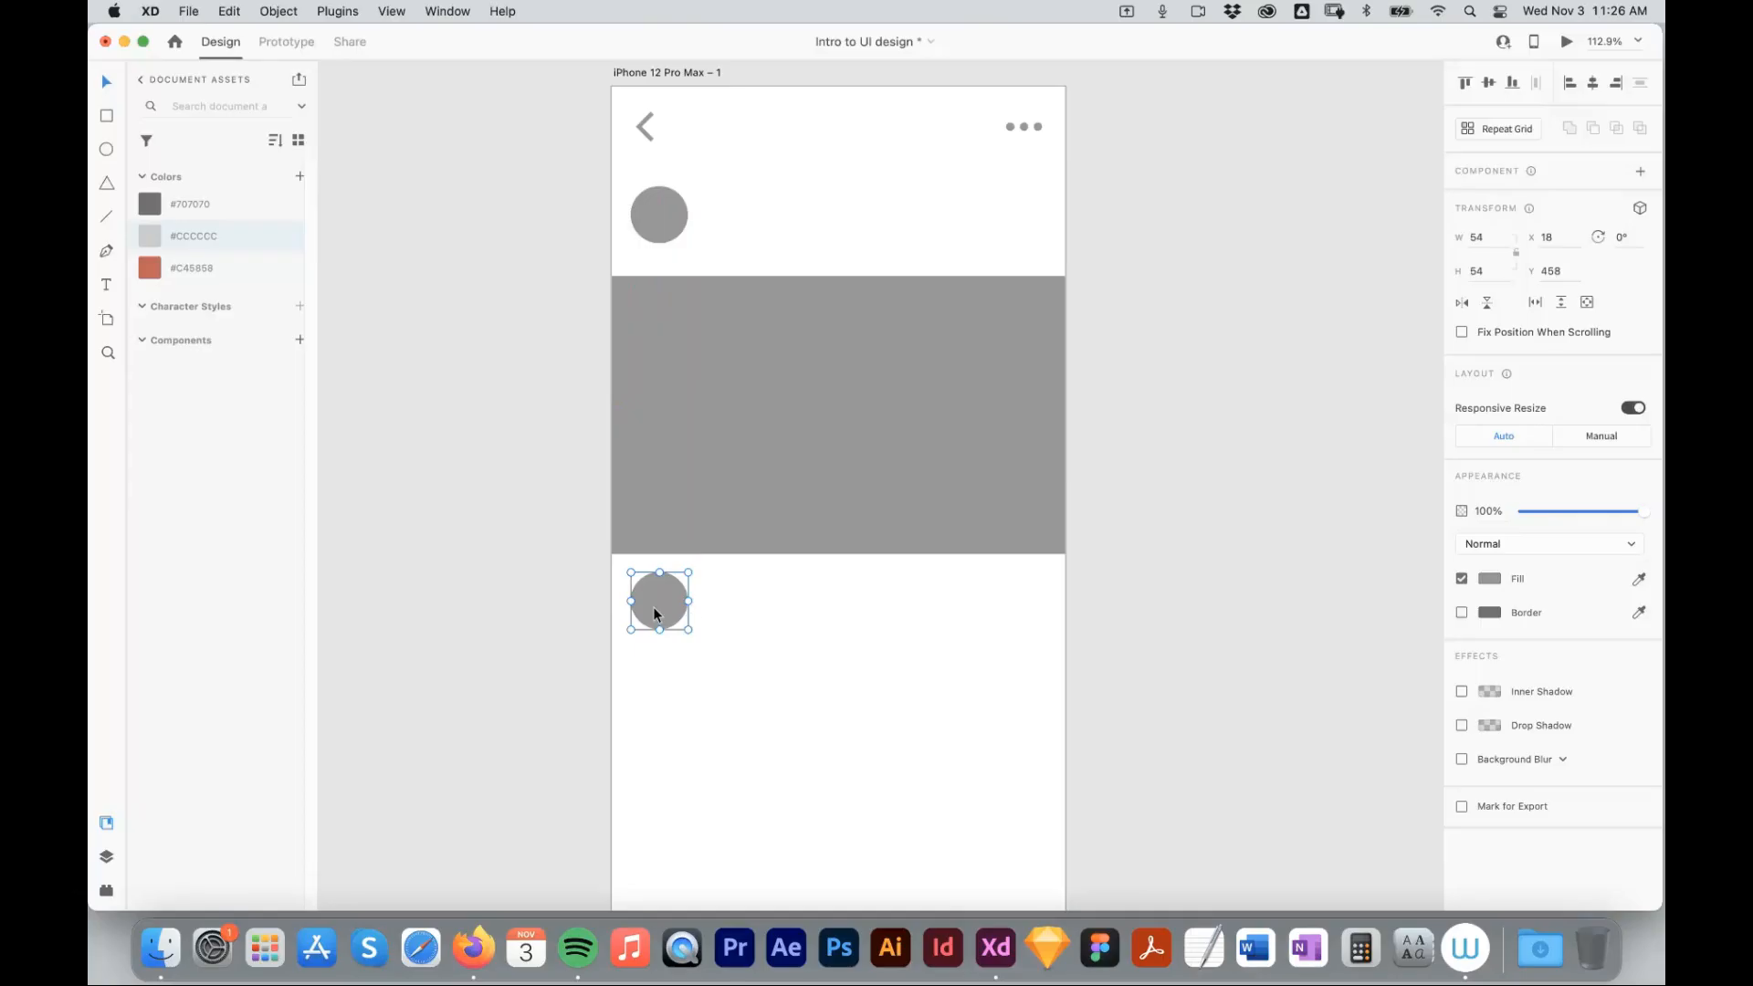
Place a second circle copy beside the first and shrink both slightly.
{"action": "left_click_drag", "start_coordinate": [479, 584], "coordinate": [542, 587]}
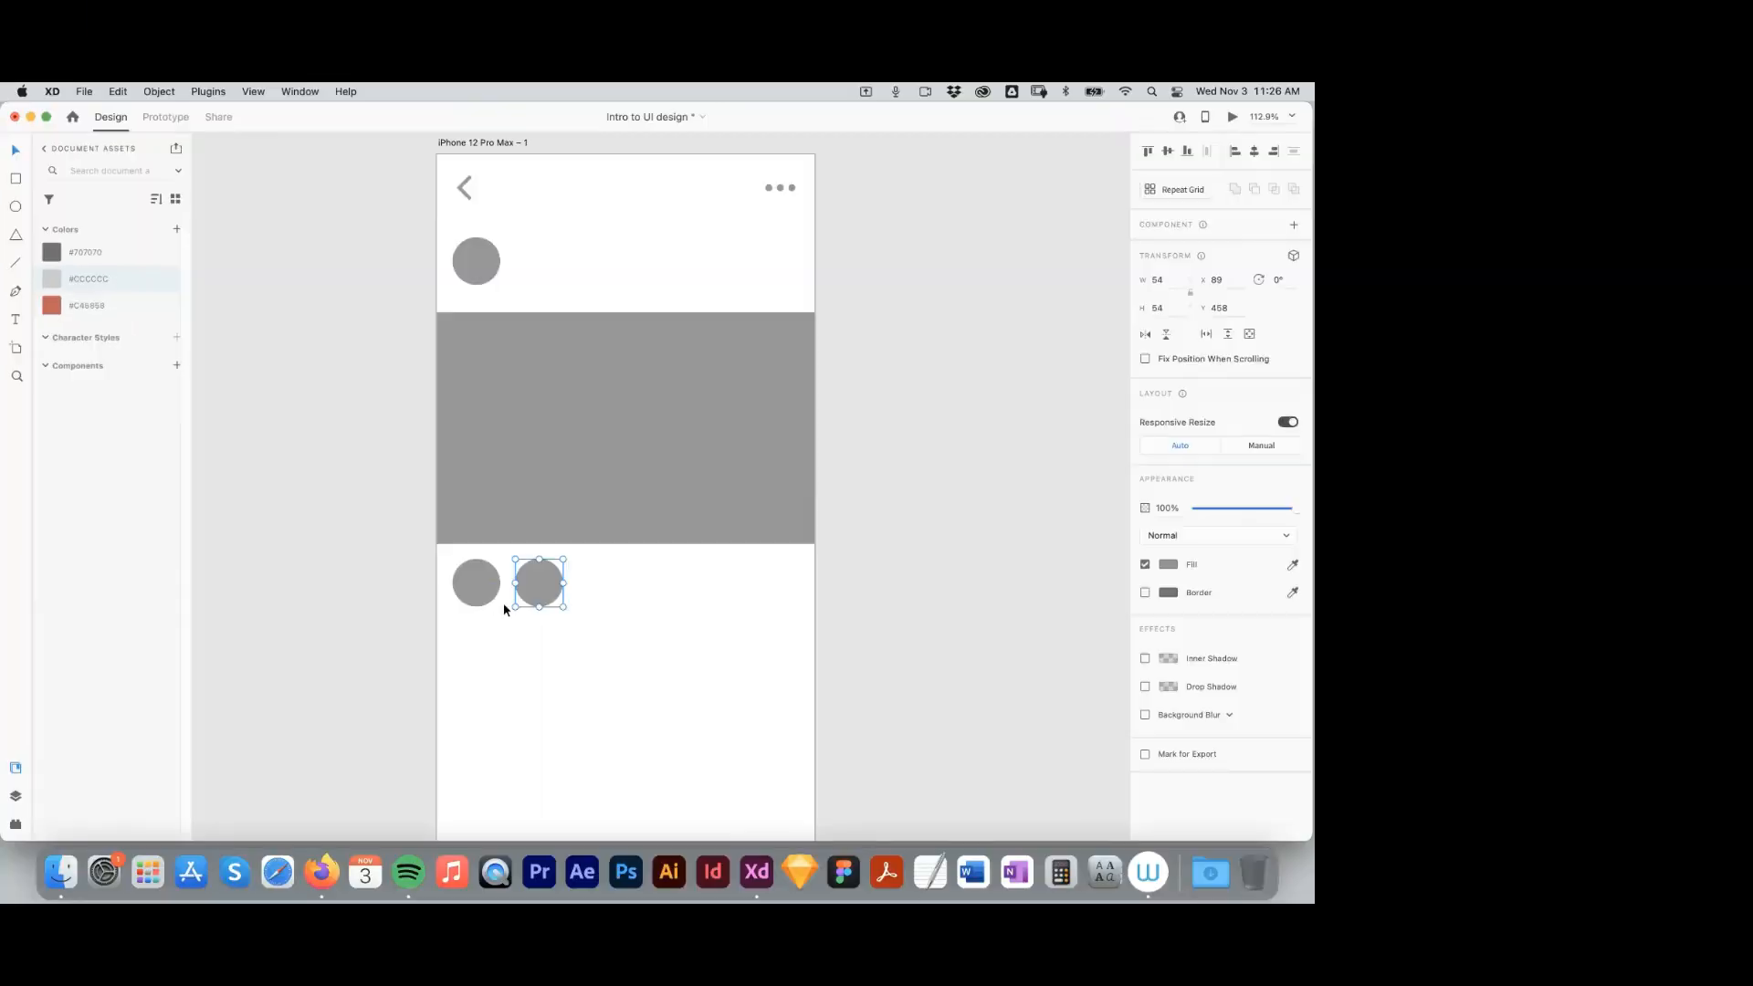
{"action": "left_click_drag", "start_coordinate": [448, 553], "coordinate": [734, 449]}
{"action": "left_click", "coordinate": [593, 588]}
{"action": "key", "text": "super+z"}
{"action": "left_click", "coordinate": [563, 594]}
Try repositioning the circles, undo those moves, and zoom out to all artboards.
{"action": "left_click_drag", "start_coordinate": [595, 584], "coordinate": [475, 641]}
{"action": "left_click_drag", "start_coordinate": [522, 583], "coordinate": [619, 618]}
{"action": "key", "text": "super+z"}
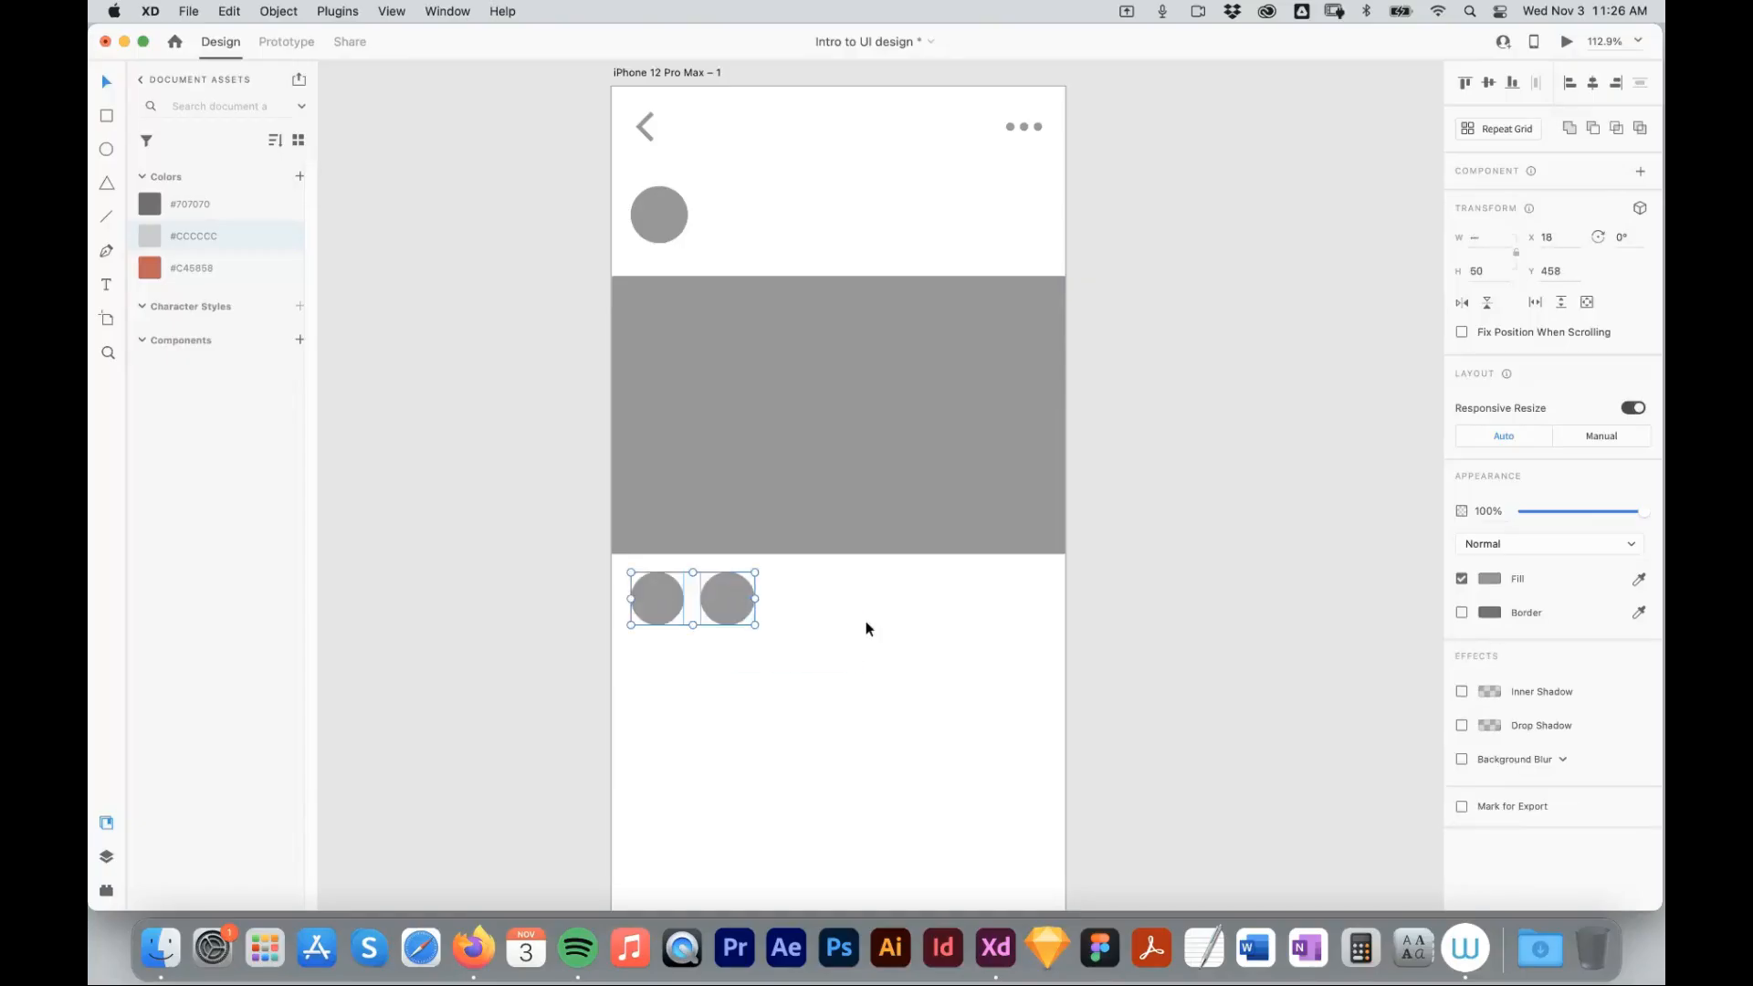
{"action": "left_click", "coordinate": [802, 622]}
{"action": "left_click", "coordinate": [736, 599]}
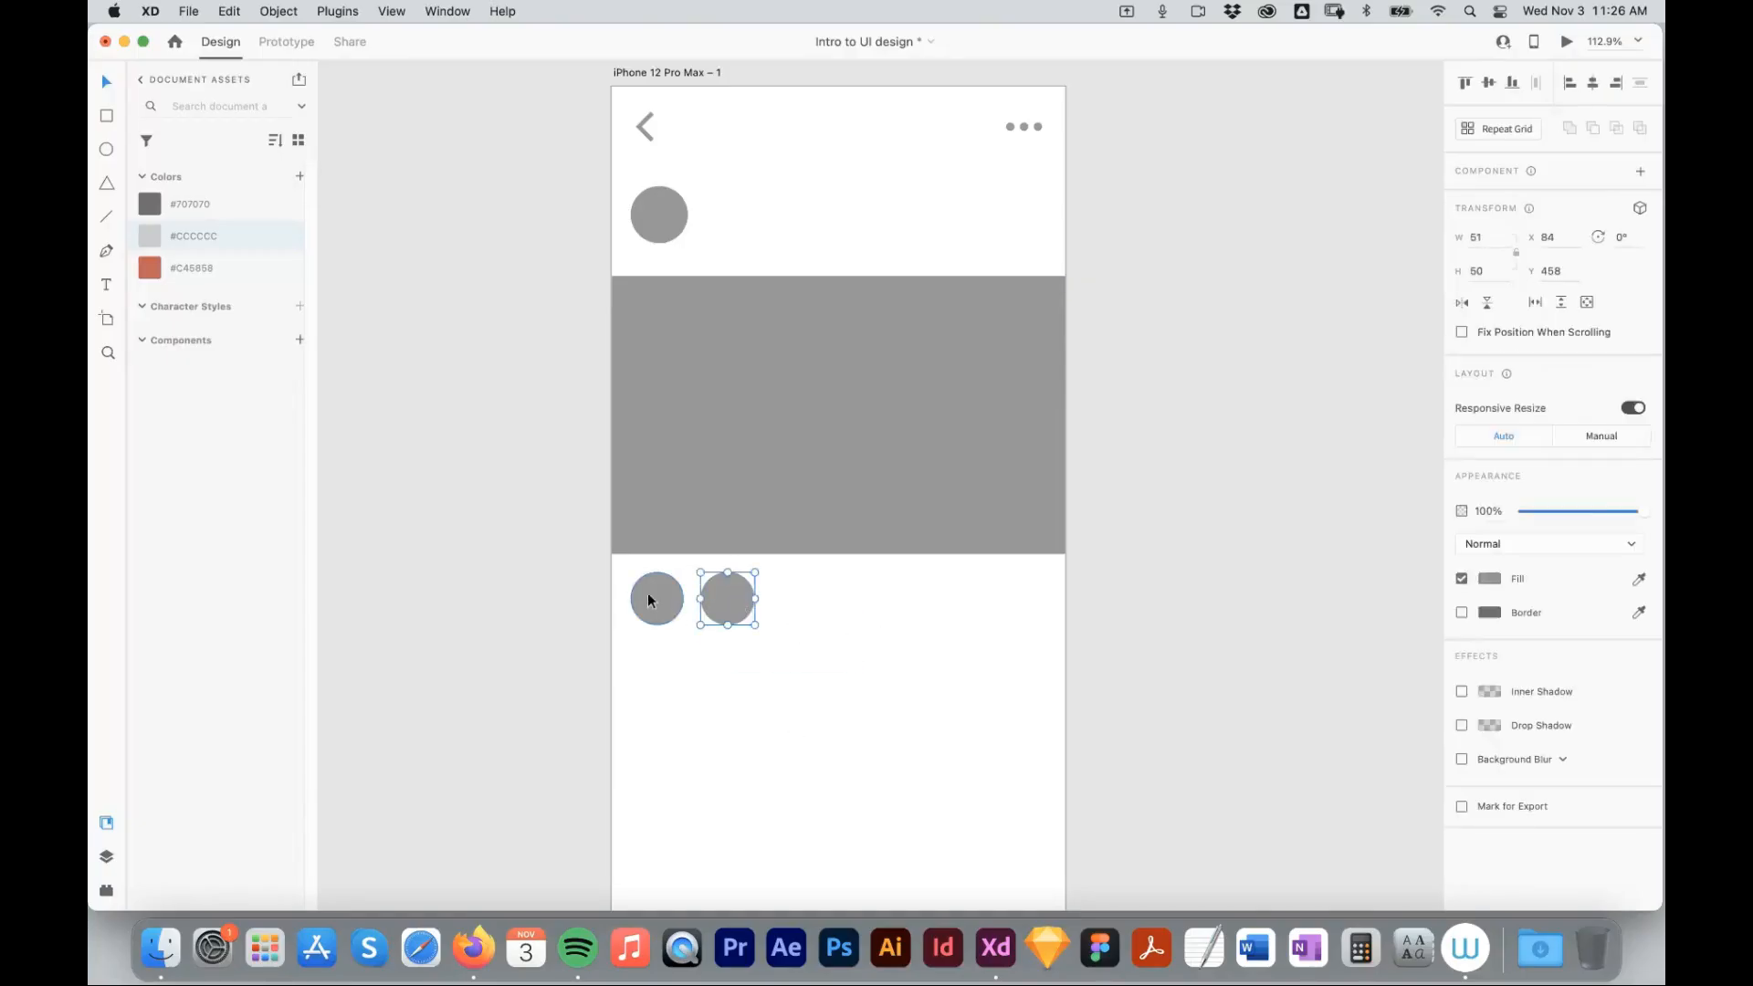
{"action": "left_click", "coordinate": [651, 600], "text": "shift"}
{"action": "left_click", "coordinate": [679, 226], "text": "shift"}
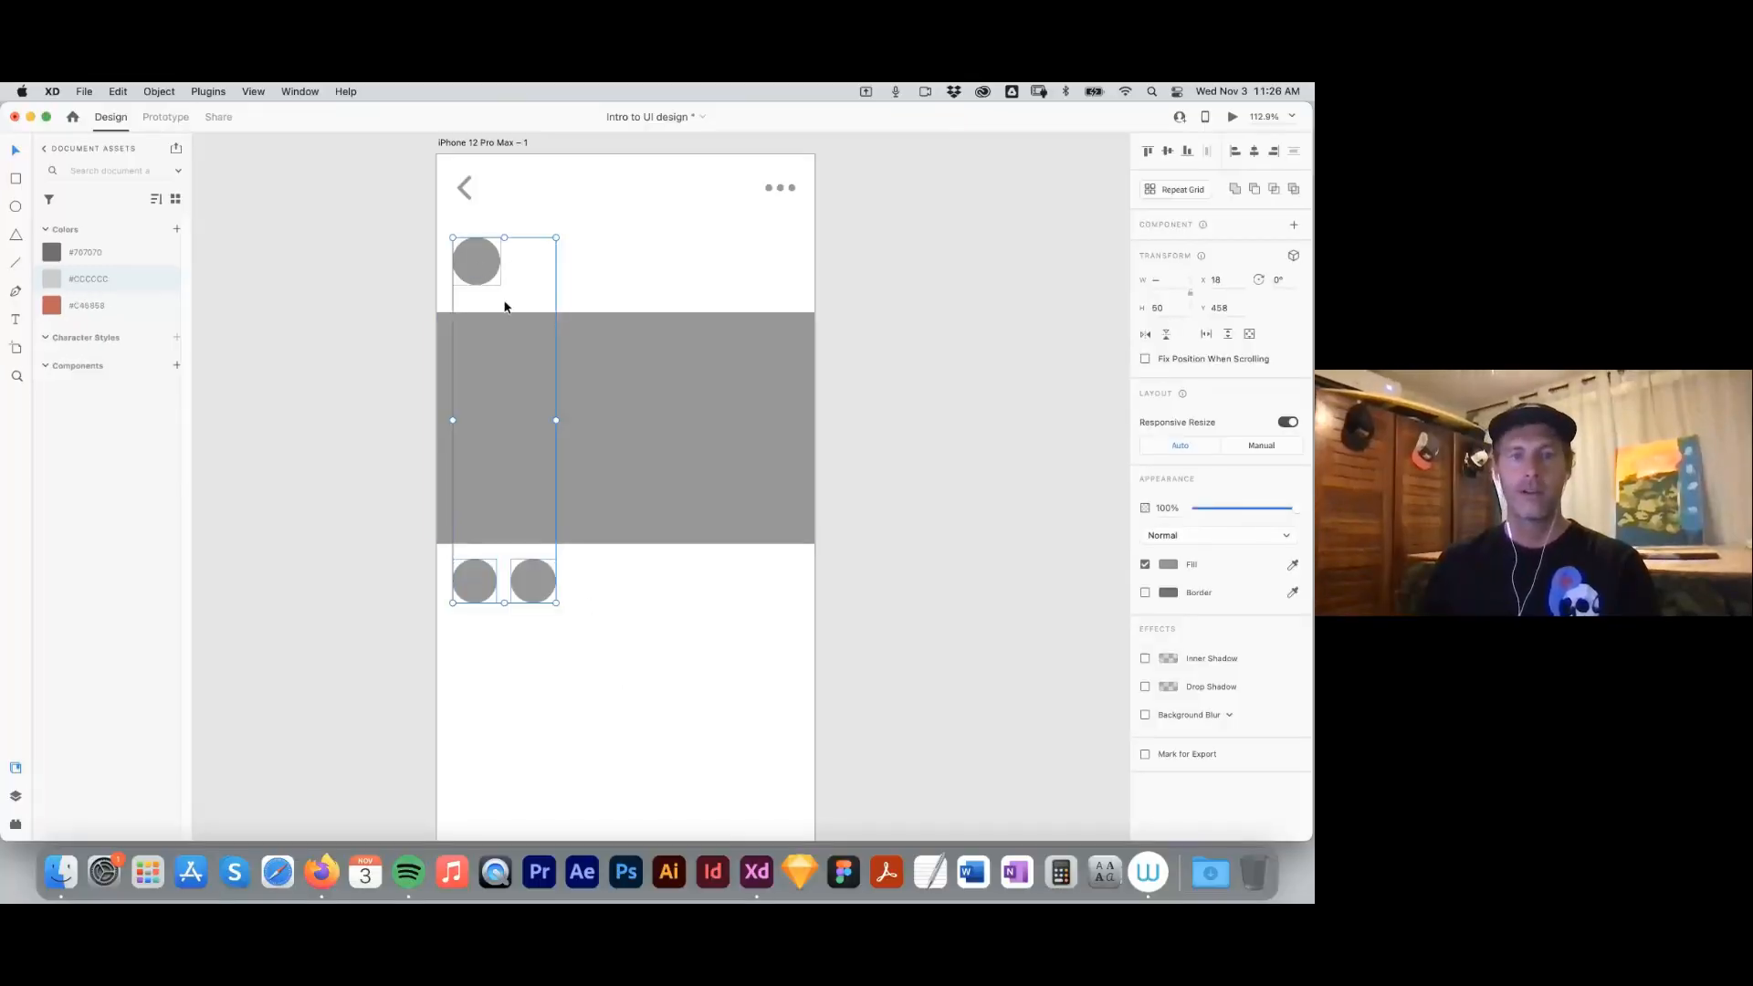
{"action": "left_click_drag", "start_coordinate": [467, 265], "coordinate": [503, 274]}
{"action": "key", "text": "super+z"}
{"action": "left_click_drag", "start_coordinate": [568, 551], "coordinate": [530, 593]}
{"action": "left_click", "coordinate": [702, 700]}
{"action": "key", "text": "super+0"}
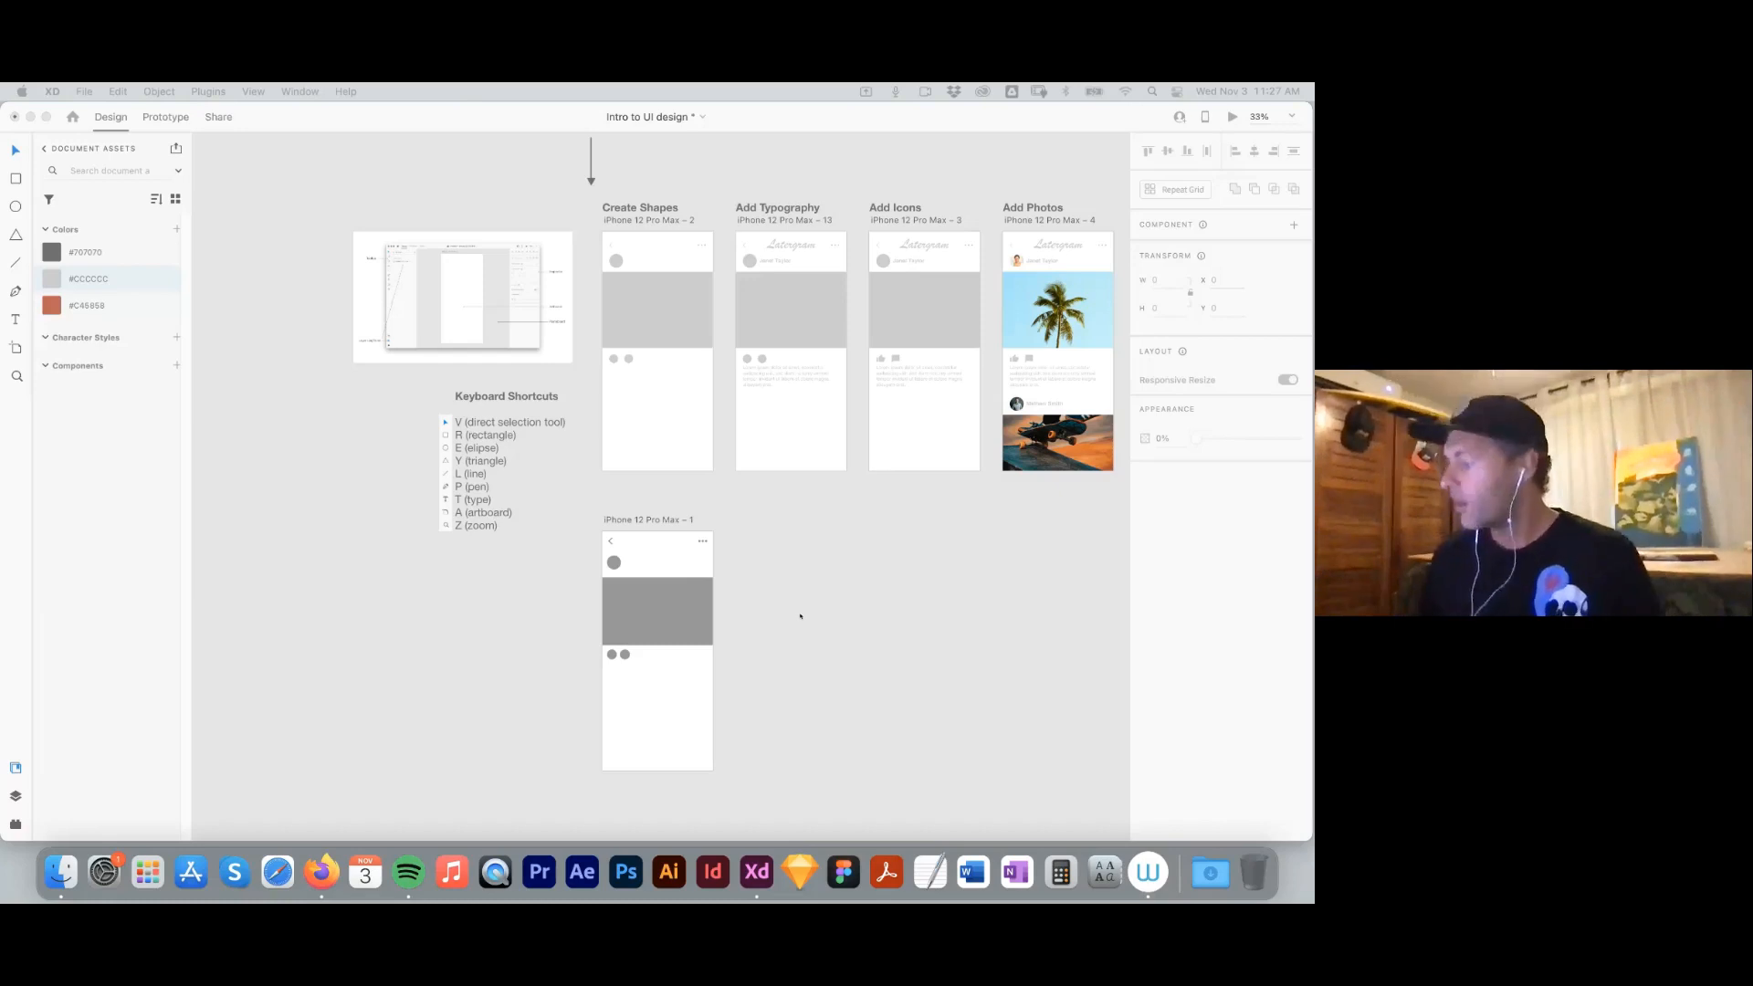
{"action": "left_click", "coordinate": [778, 524]}
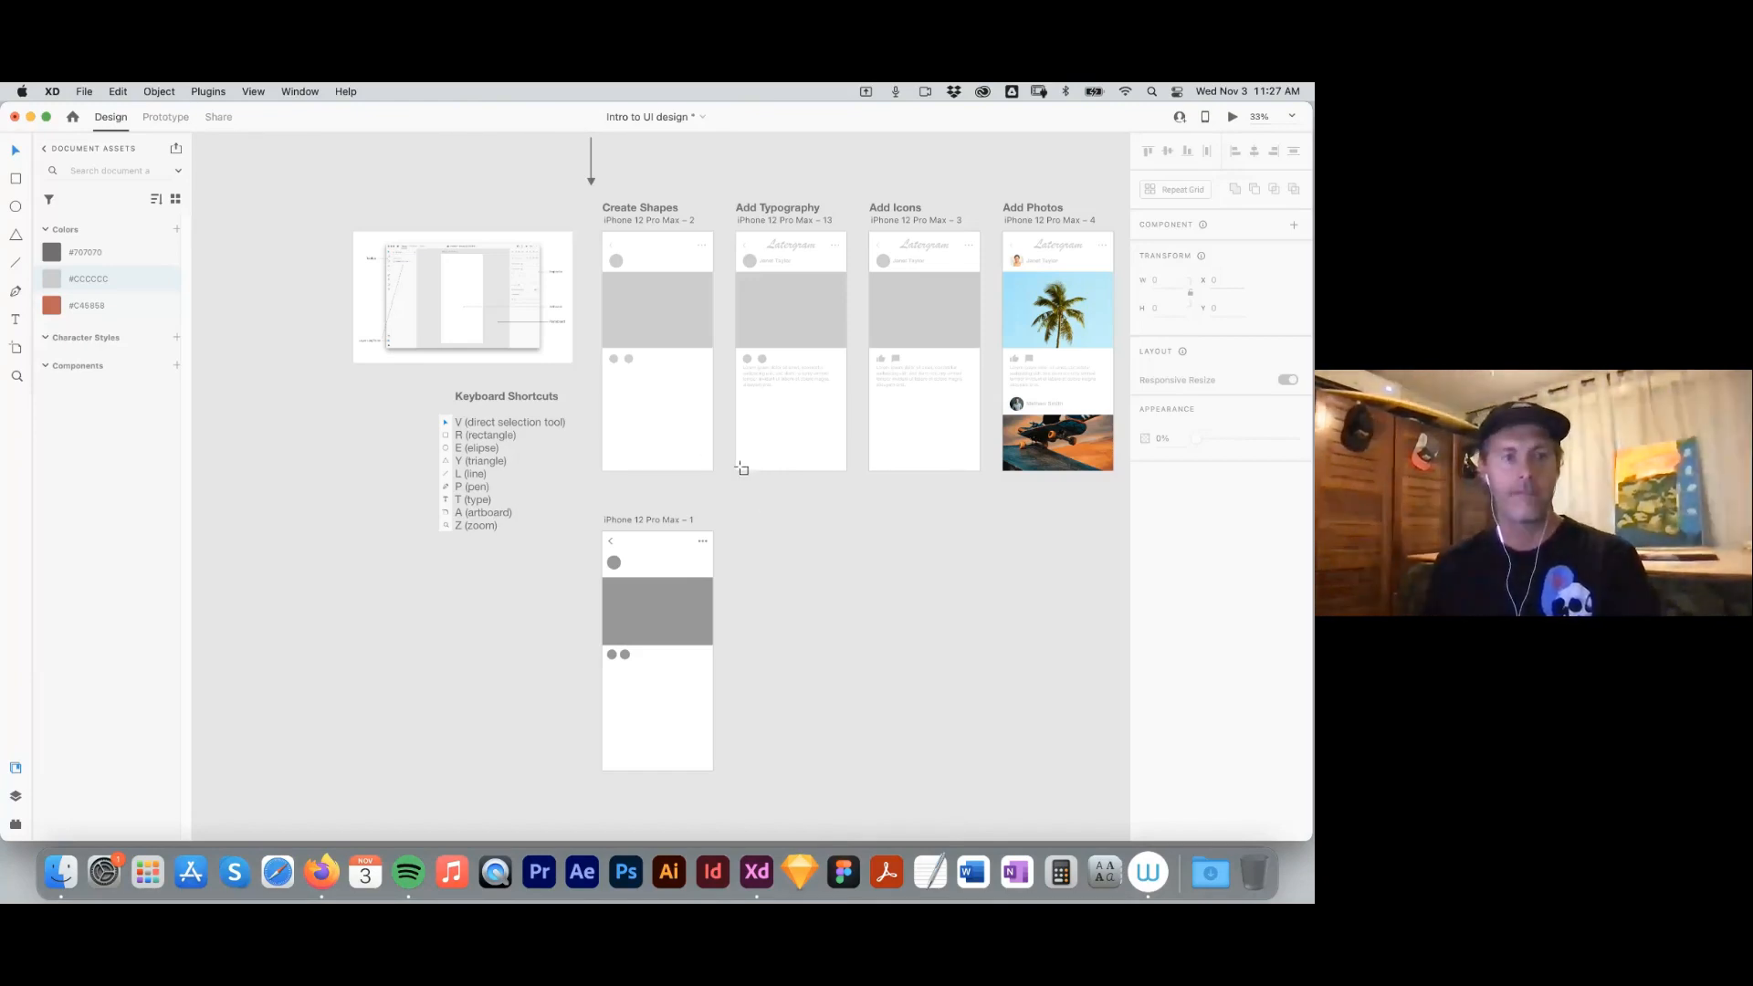
{"action": "key", "text": "a"}
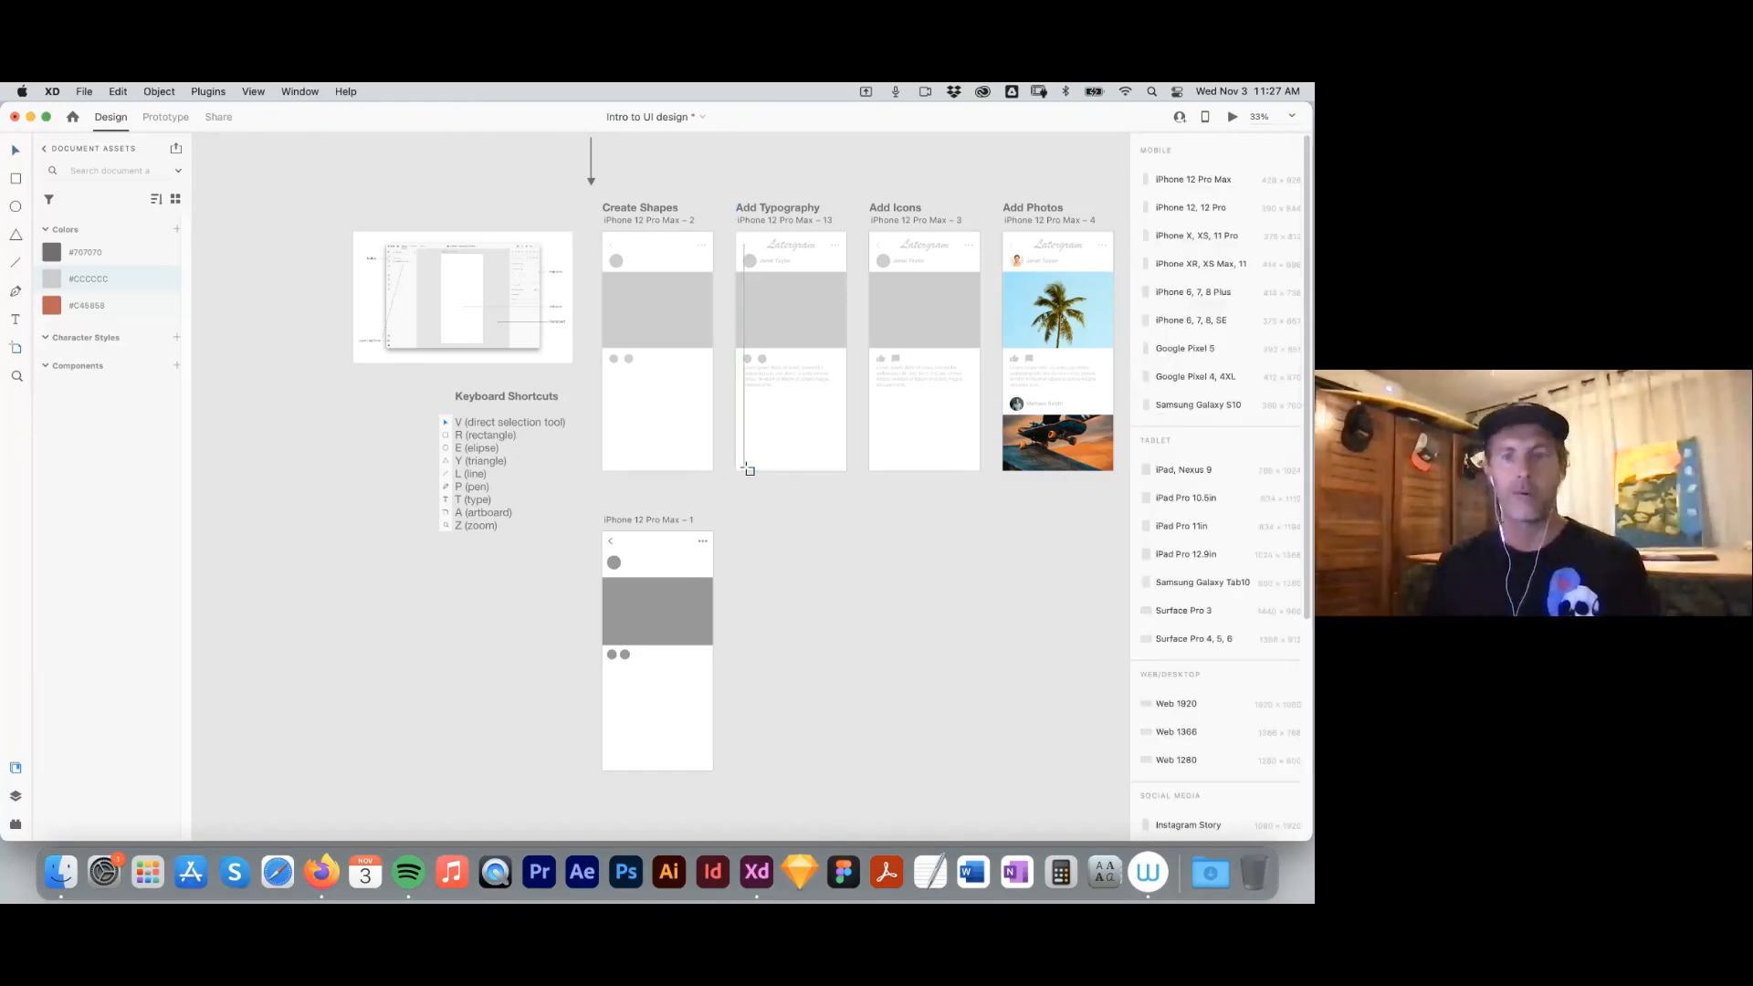
{"action": "left_click", "coordinate": [1189, 182]}
{"action": "scroll", "coordinate": [650, 501], "scroll_direction": "left", "scroll_amount": 5}
{"action": "left_click_drag", "start_coordinate": [948, 242], "coordinate": [961, 583]}
{"action": "key", "text": "super+z"}
{"action": "left_click_drag", "start_coordinate": [950, 248], "coordinate": [535, 549]}
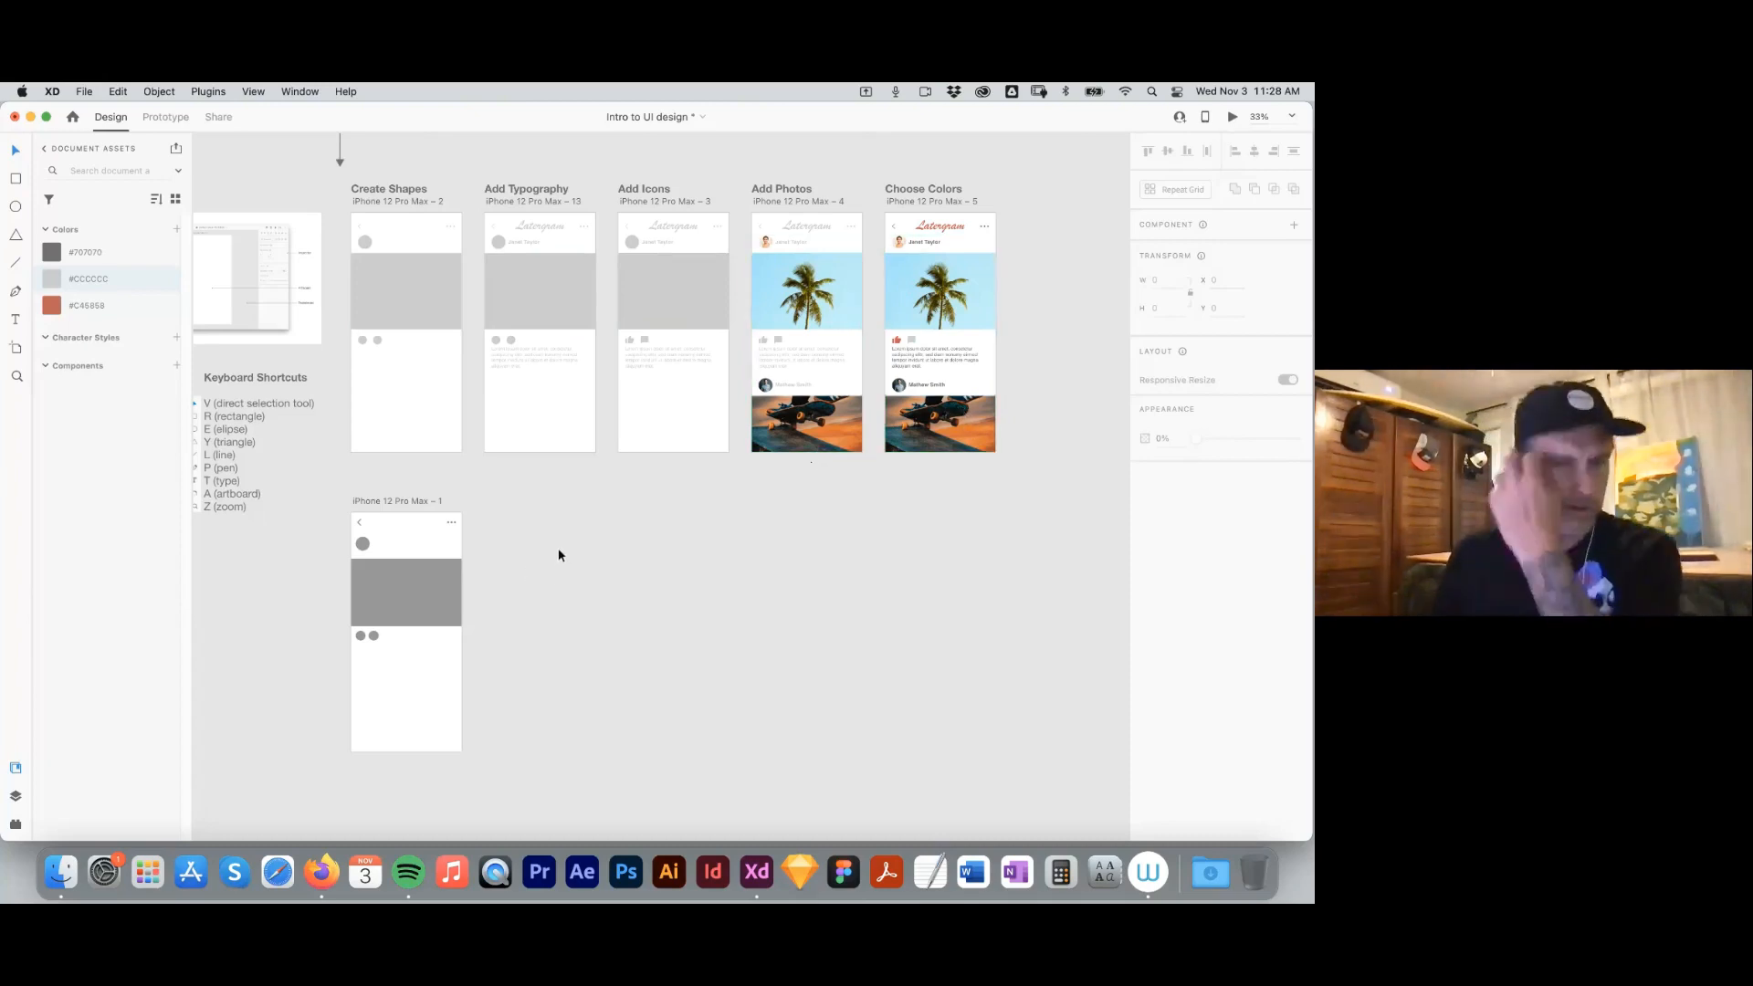
Copy the wireframe artboard to its right as iPhone 12 Pro Max – 6 and zoom in on it.
{"action": "left_click", "coordinate": [398, 501]}
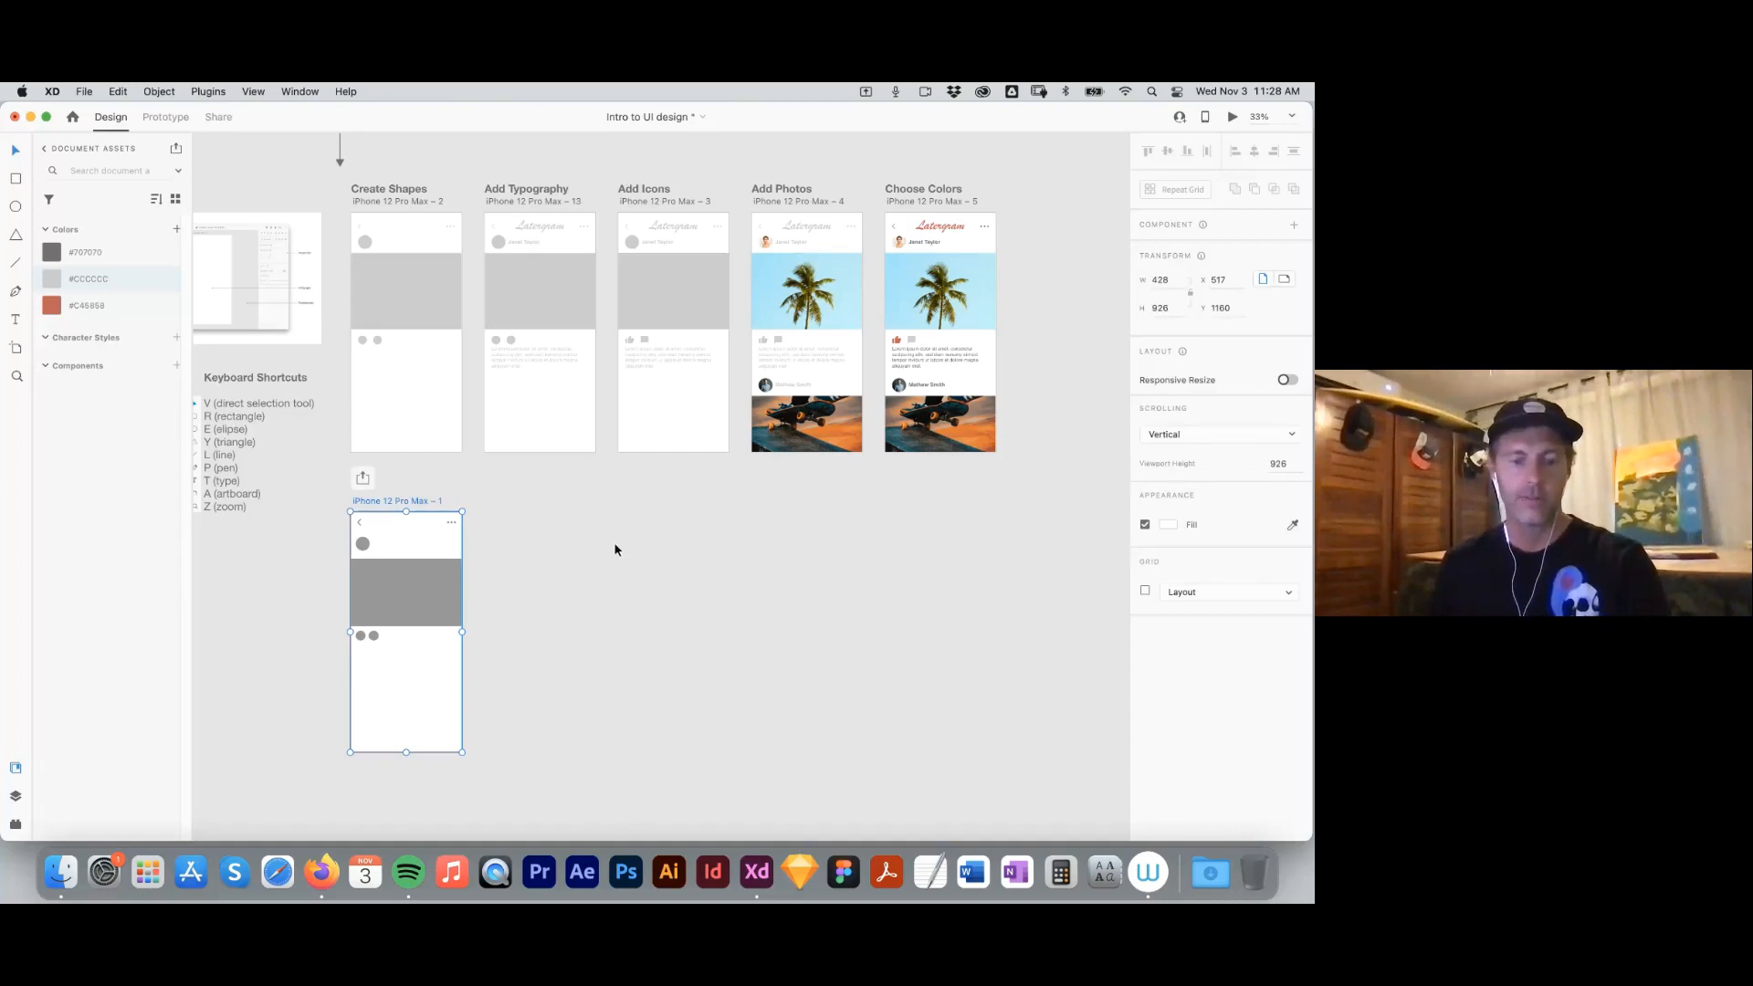
{"action": "key", "text": "super+d"}
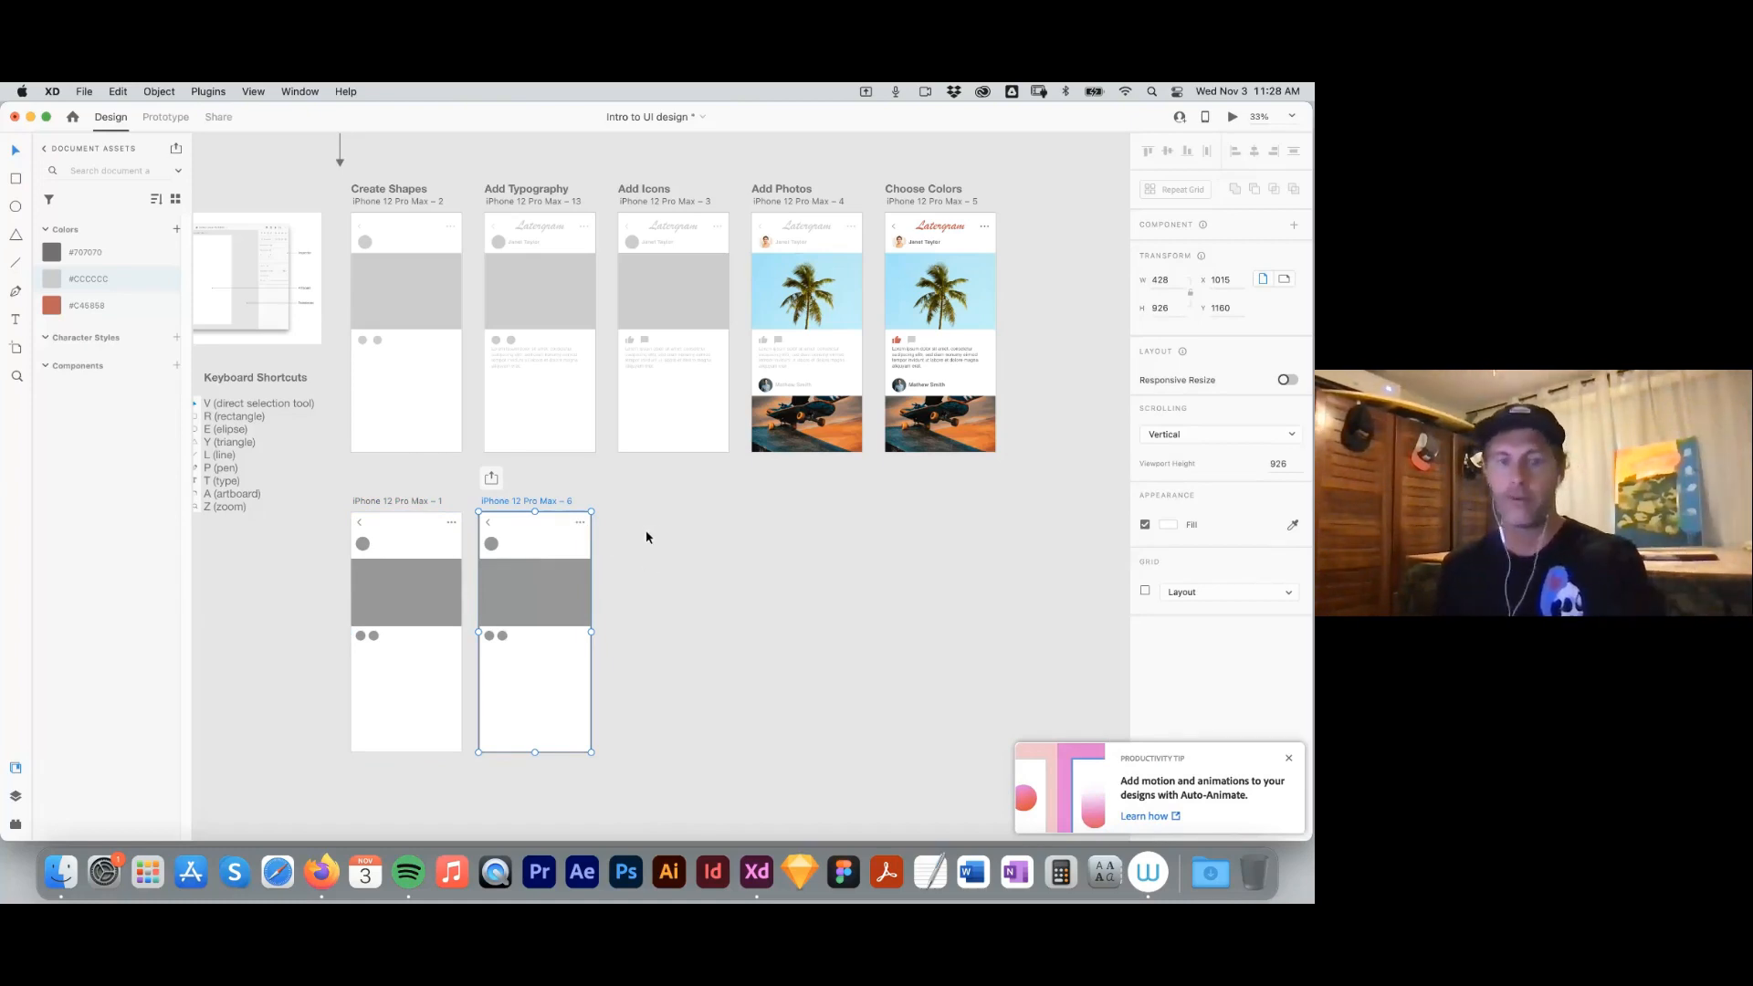
{"action": "key", "text": "Delete"}
{"action": "left_click", "coordinate": [414, 513]}
{"action": "left_click_drag", "start_coordinate": [383, 509], "coordinate": [511, 506]}
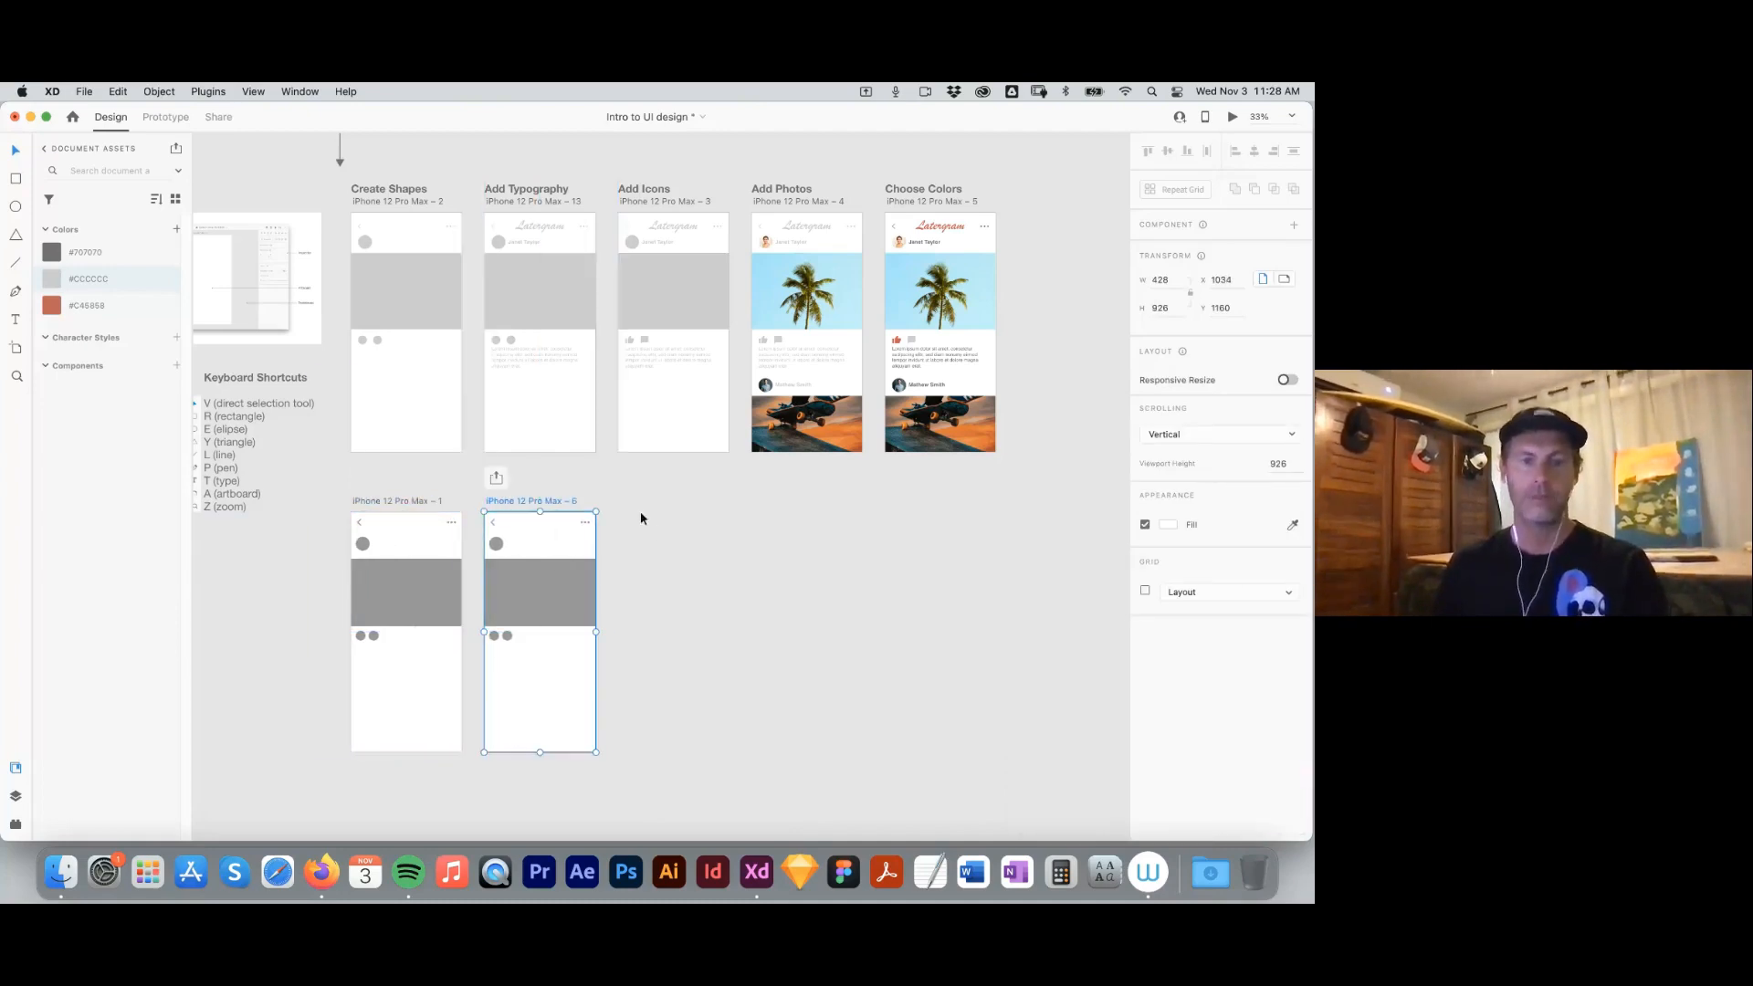
{"action": "left_click", "coordinate": [665, 556]}
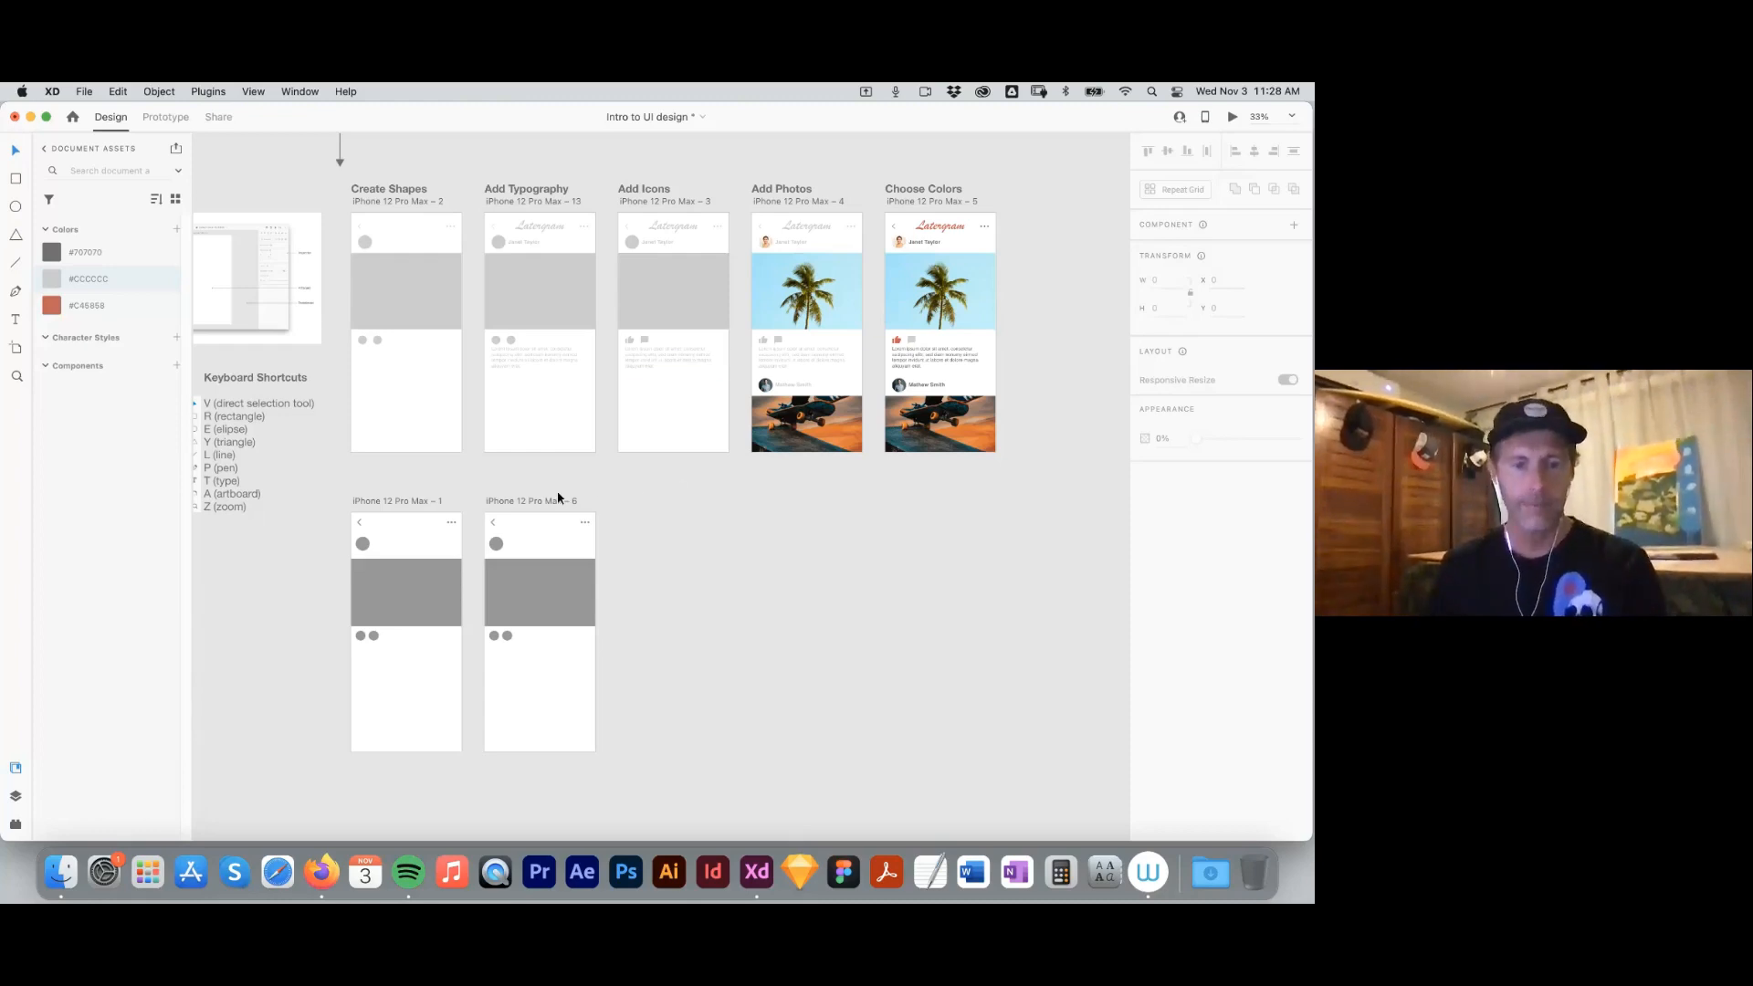
{"action": "left_click_drag", "start_coordinate": [459, 500], "coordinate": [659, 675]}
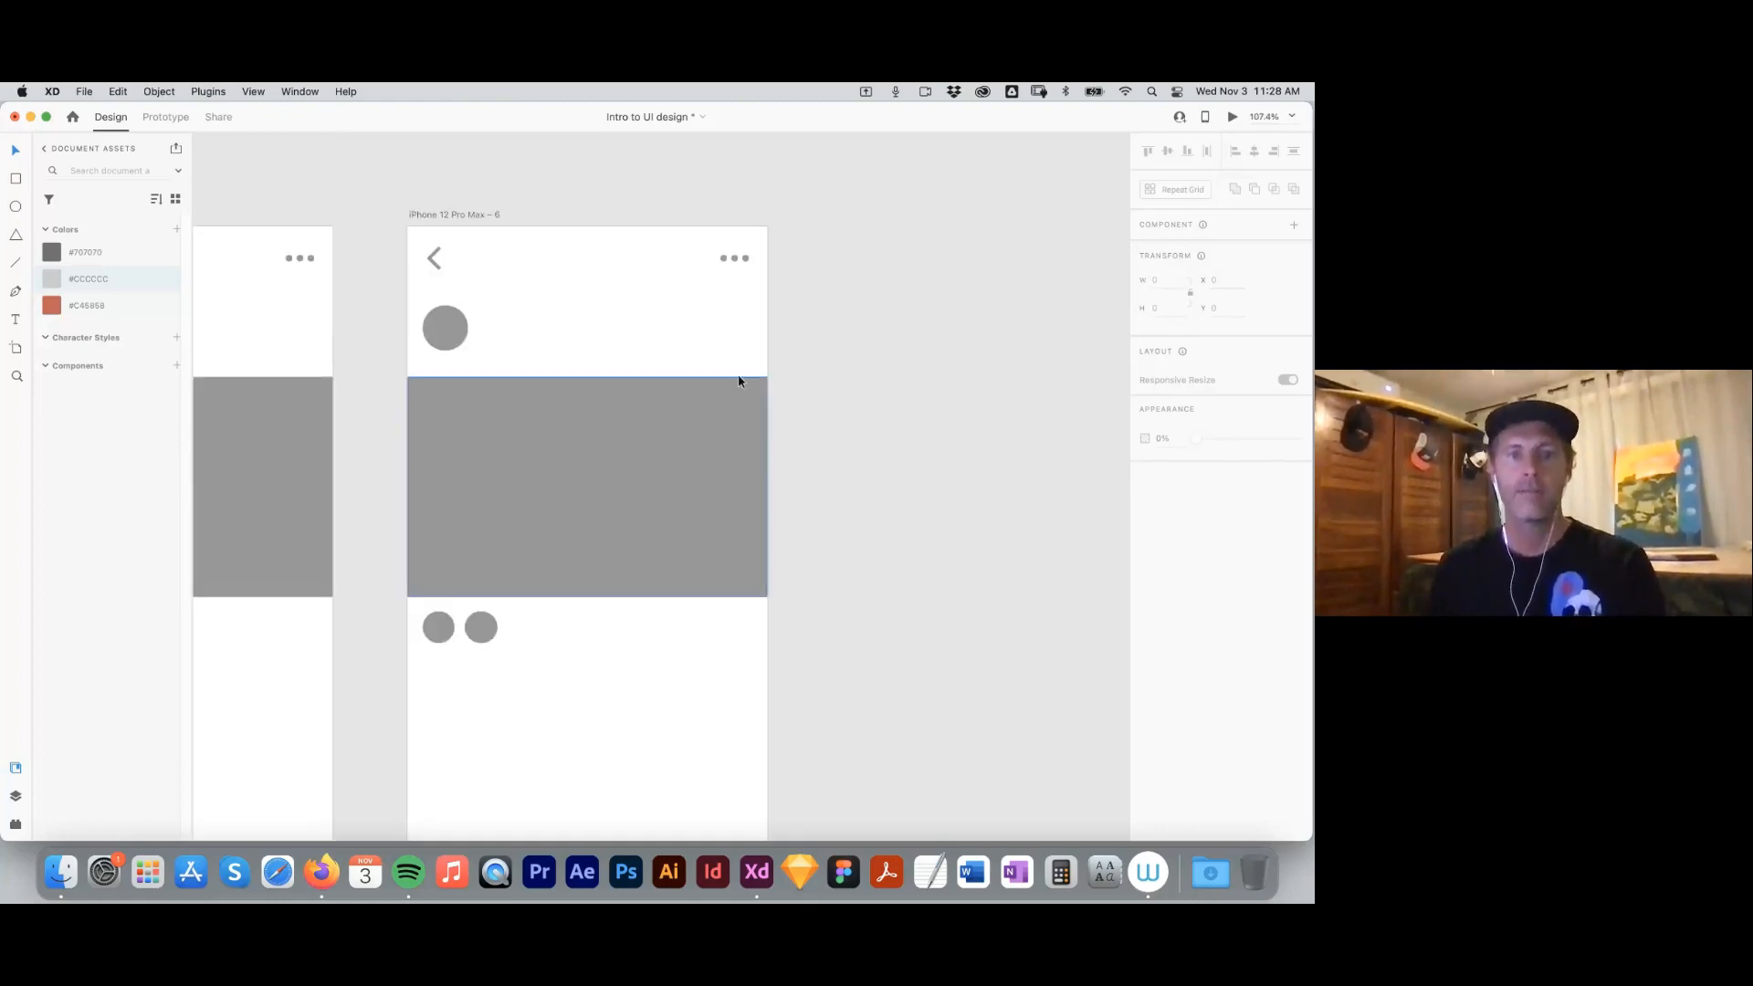
Add a 'Latergram' title at the top of the artboard.
{"action": "left_click", "coordinate": [17, 317]}
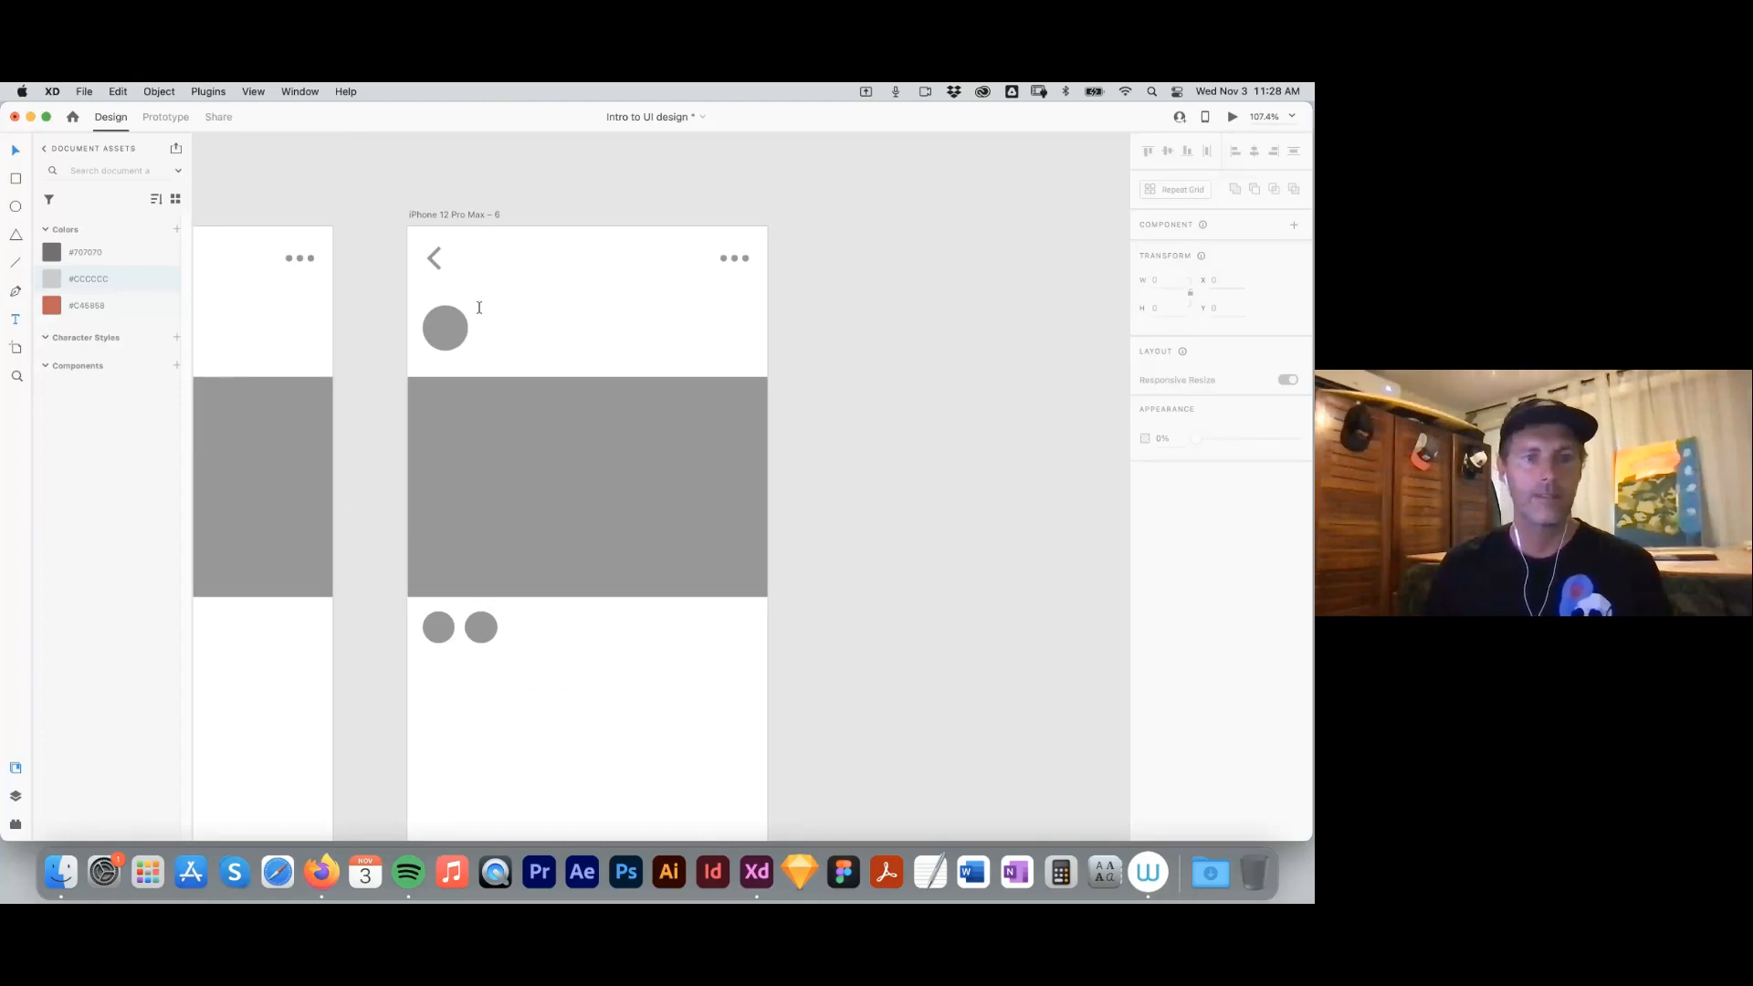
{"action": "left_click", "coordinate": [521, 278]}
{"action": "type", "text": "Latyer"}
{"action": "key", "text": "BackSpace"}
{"action": "key", "text": "BackSpace"}
{"action": "key", "text": "BackSpace"}
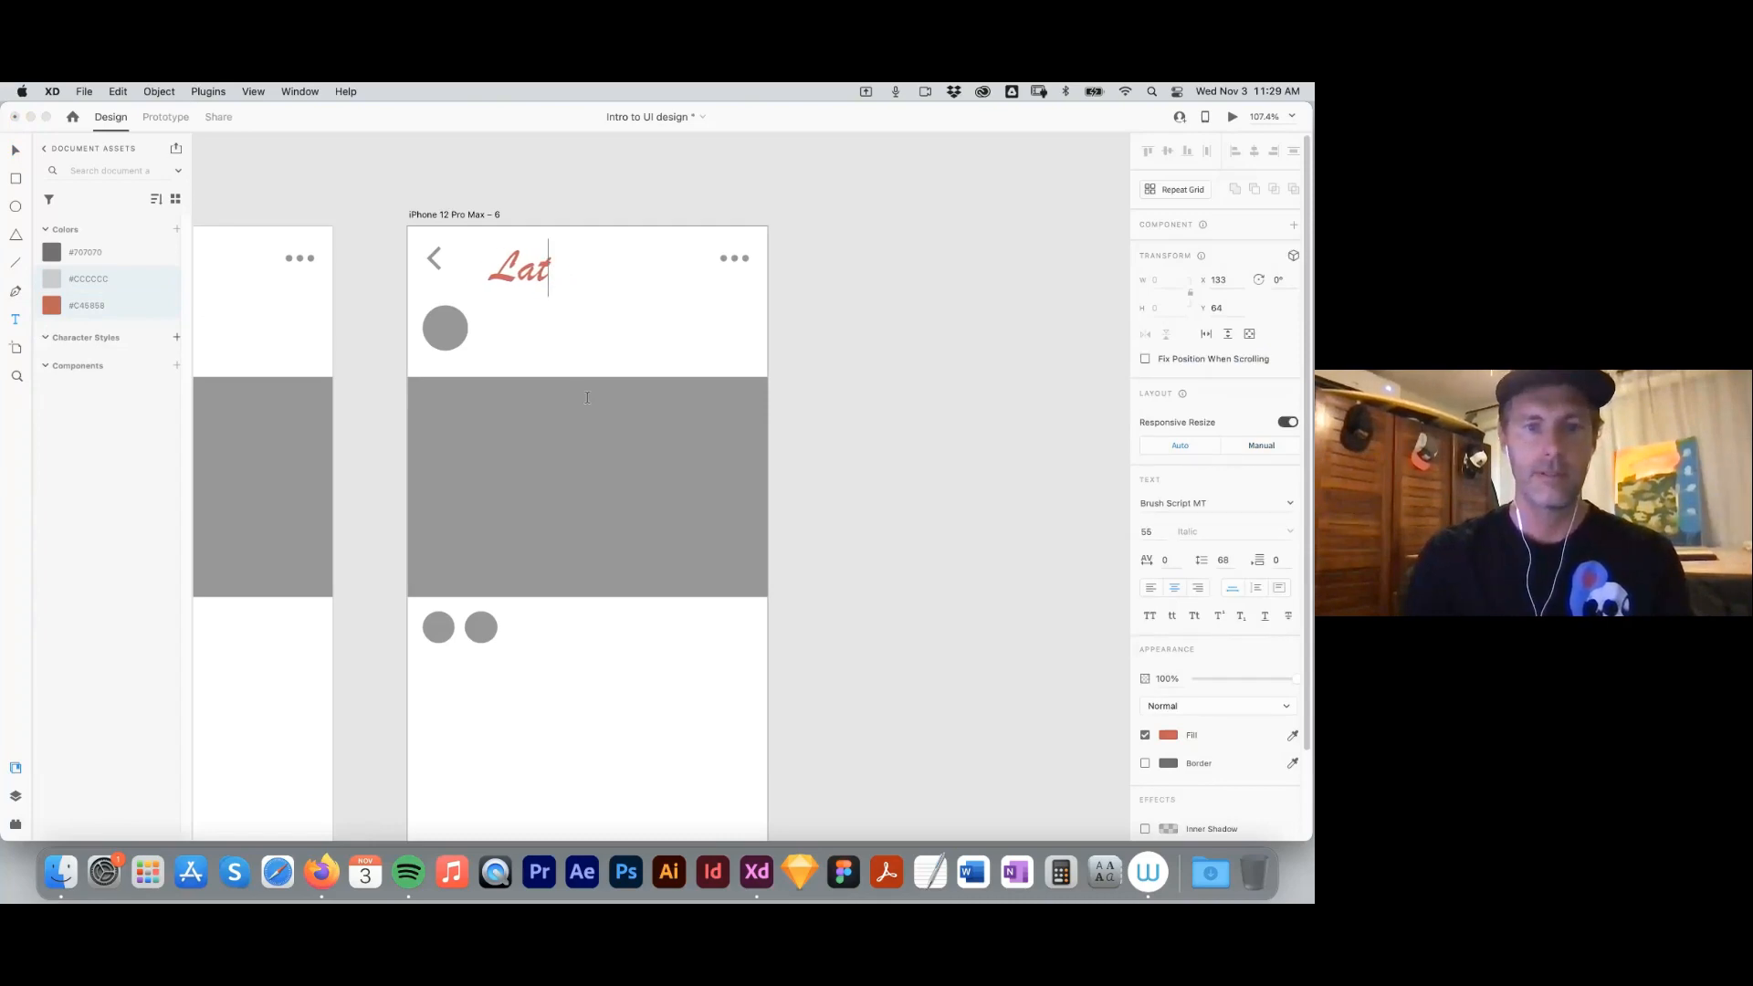
{"action": "type", "text": "ergram"}
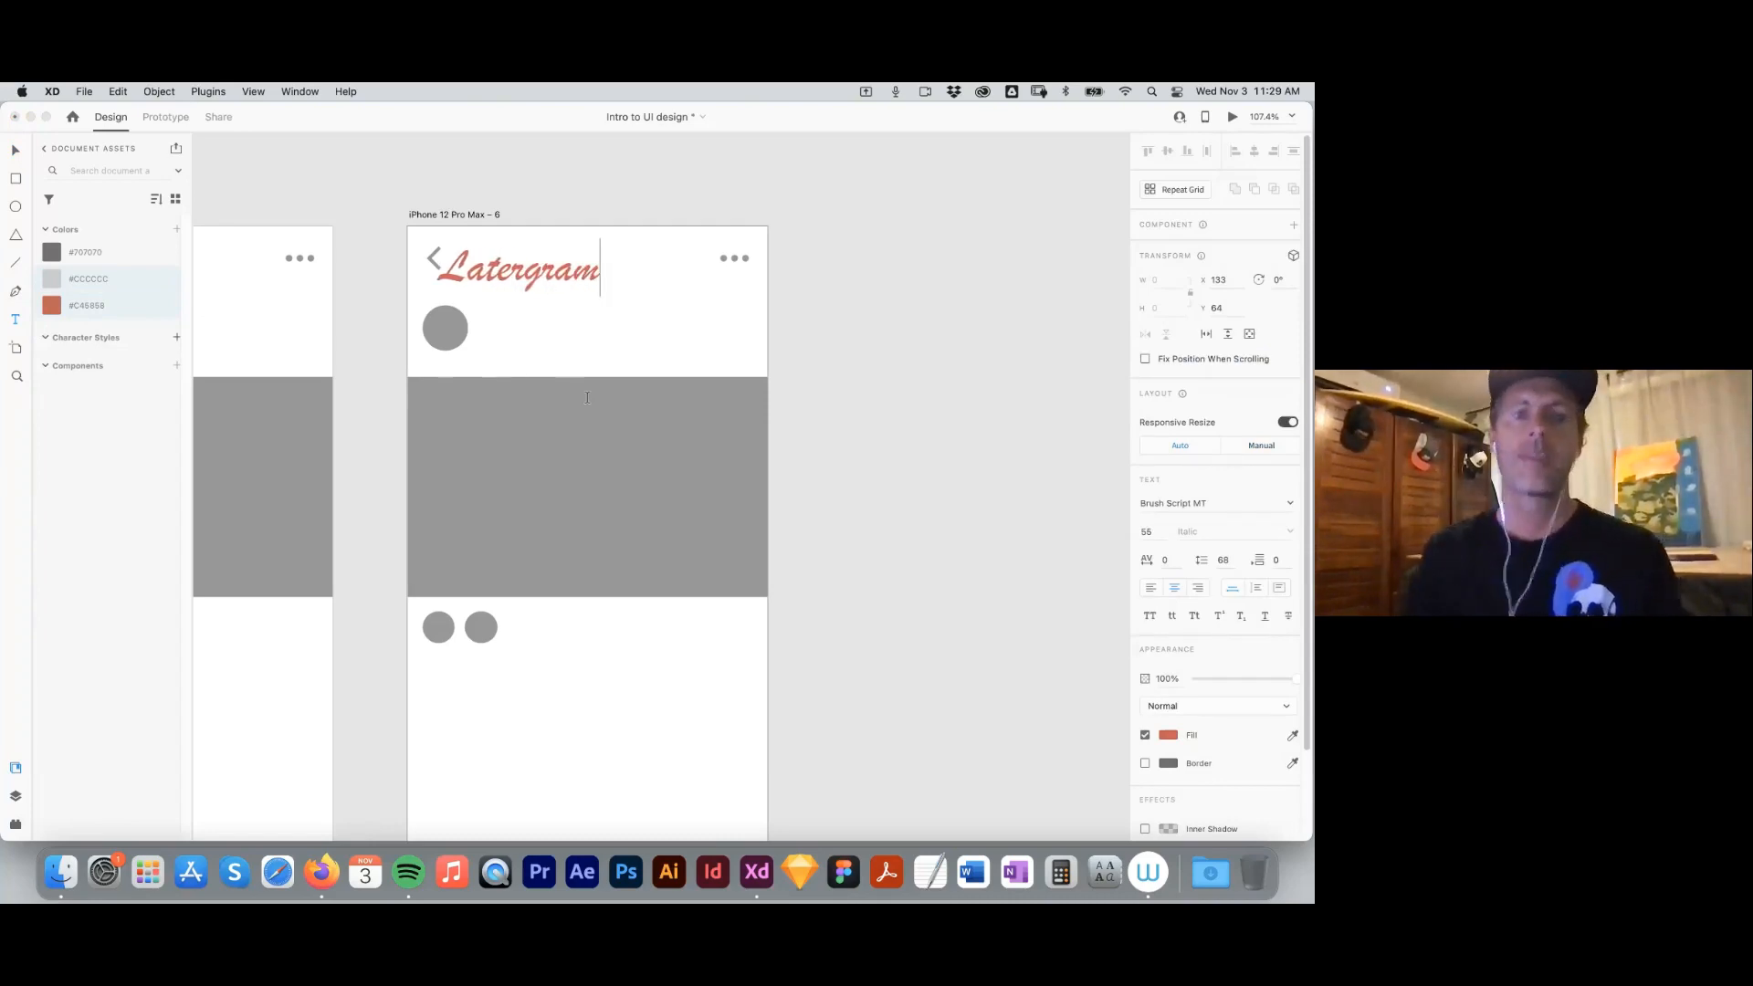
{"action": "key", "text": "Escape"}
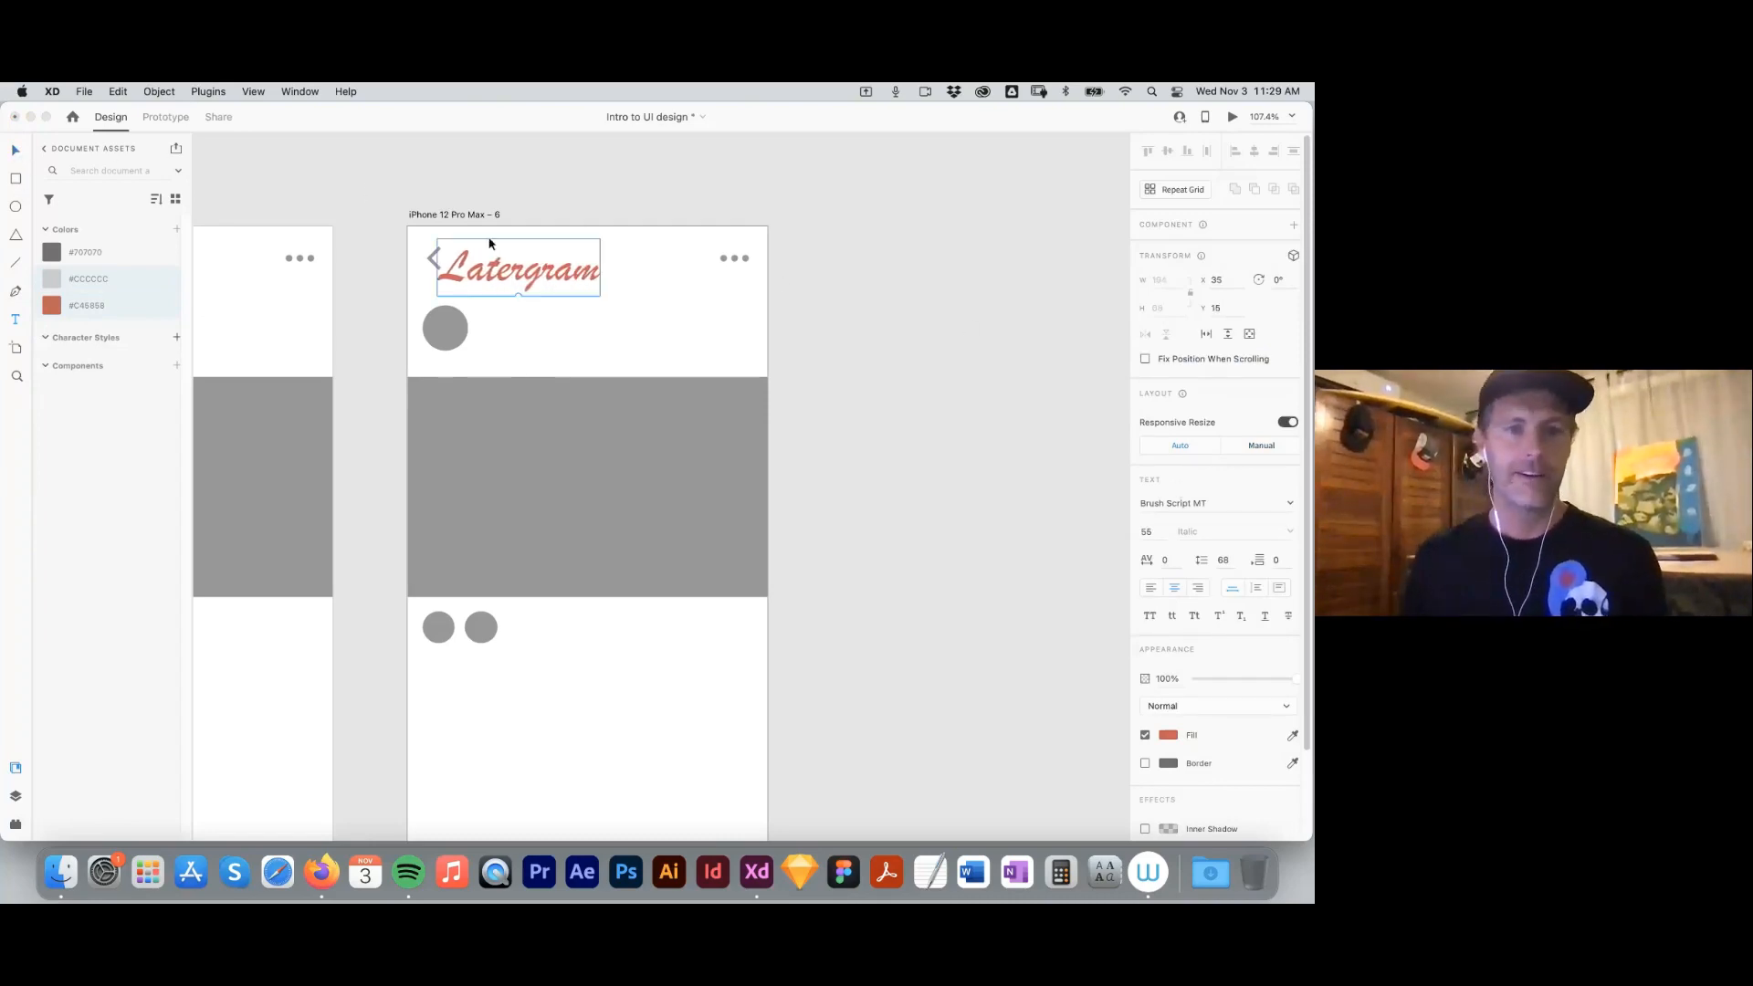
{"action": "left_click_drag", "start_coordinate": [618, 276], "coordinate": [681, 282]}
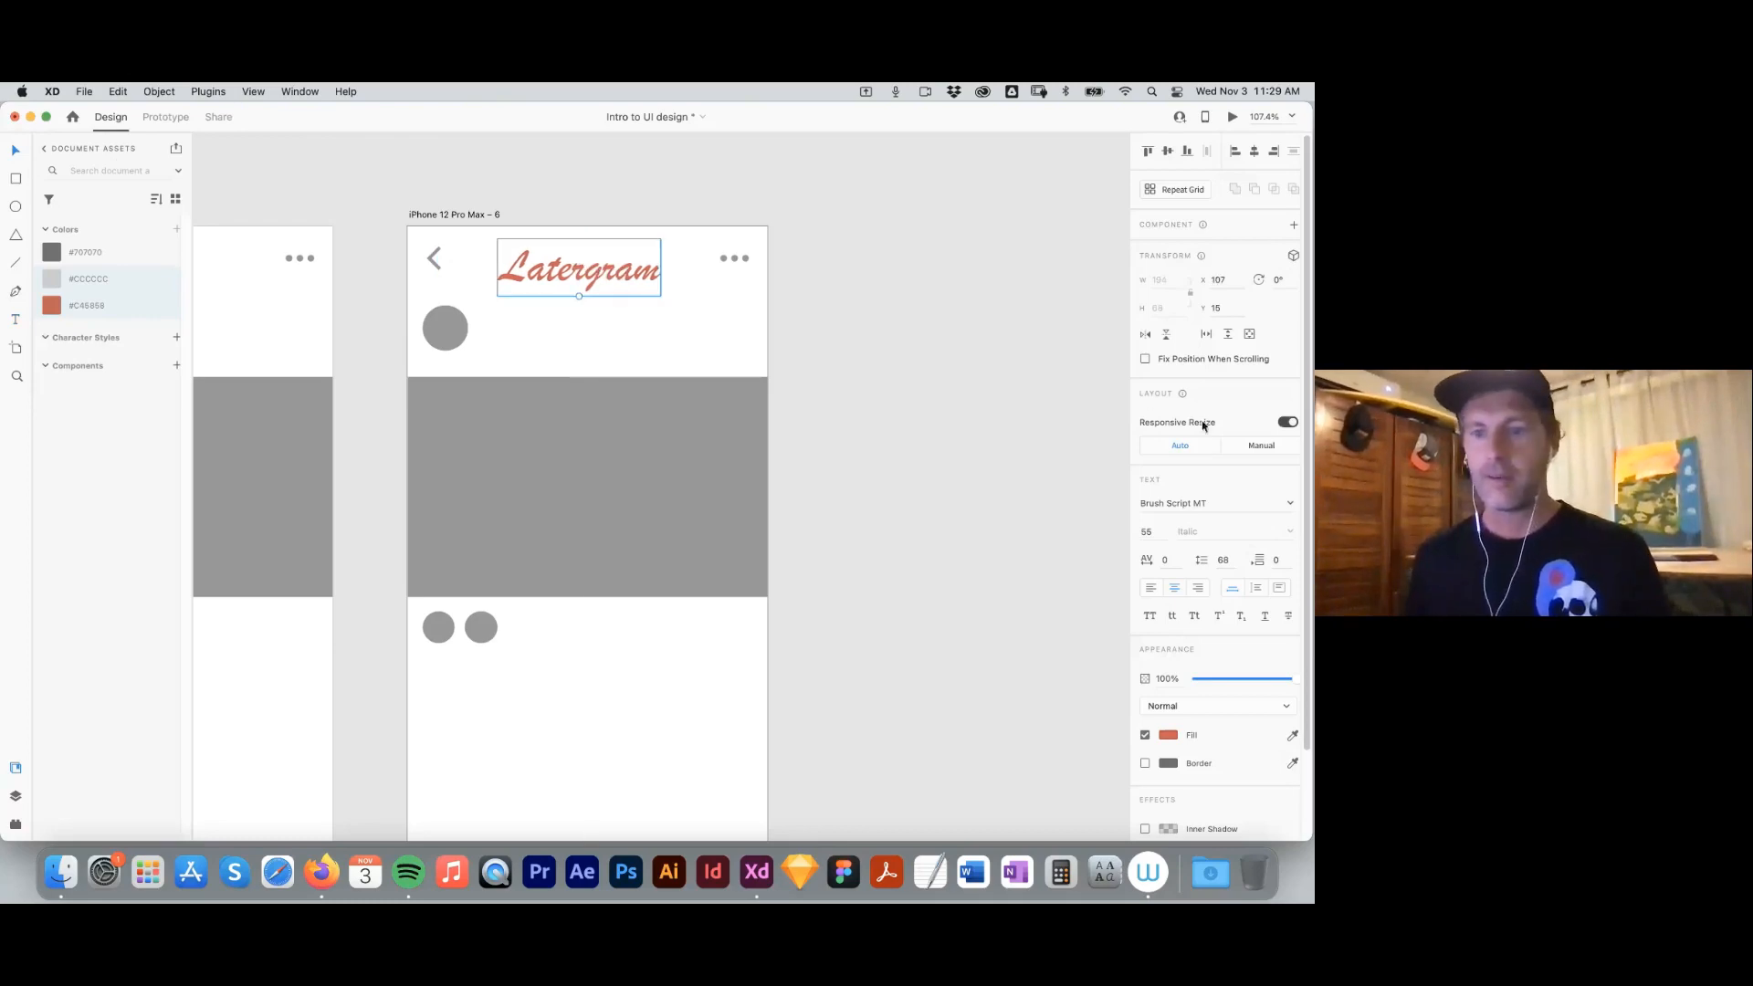
Set the title to Helvetica with the placeholder's grey fill and centre it.
{"action": "left_click", "coordinate": [1282, 504]}
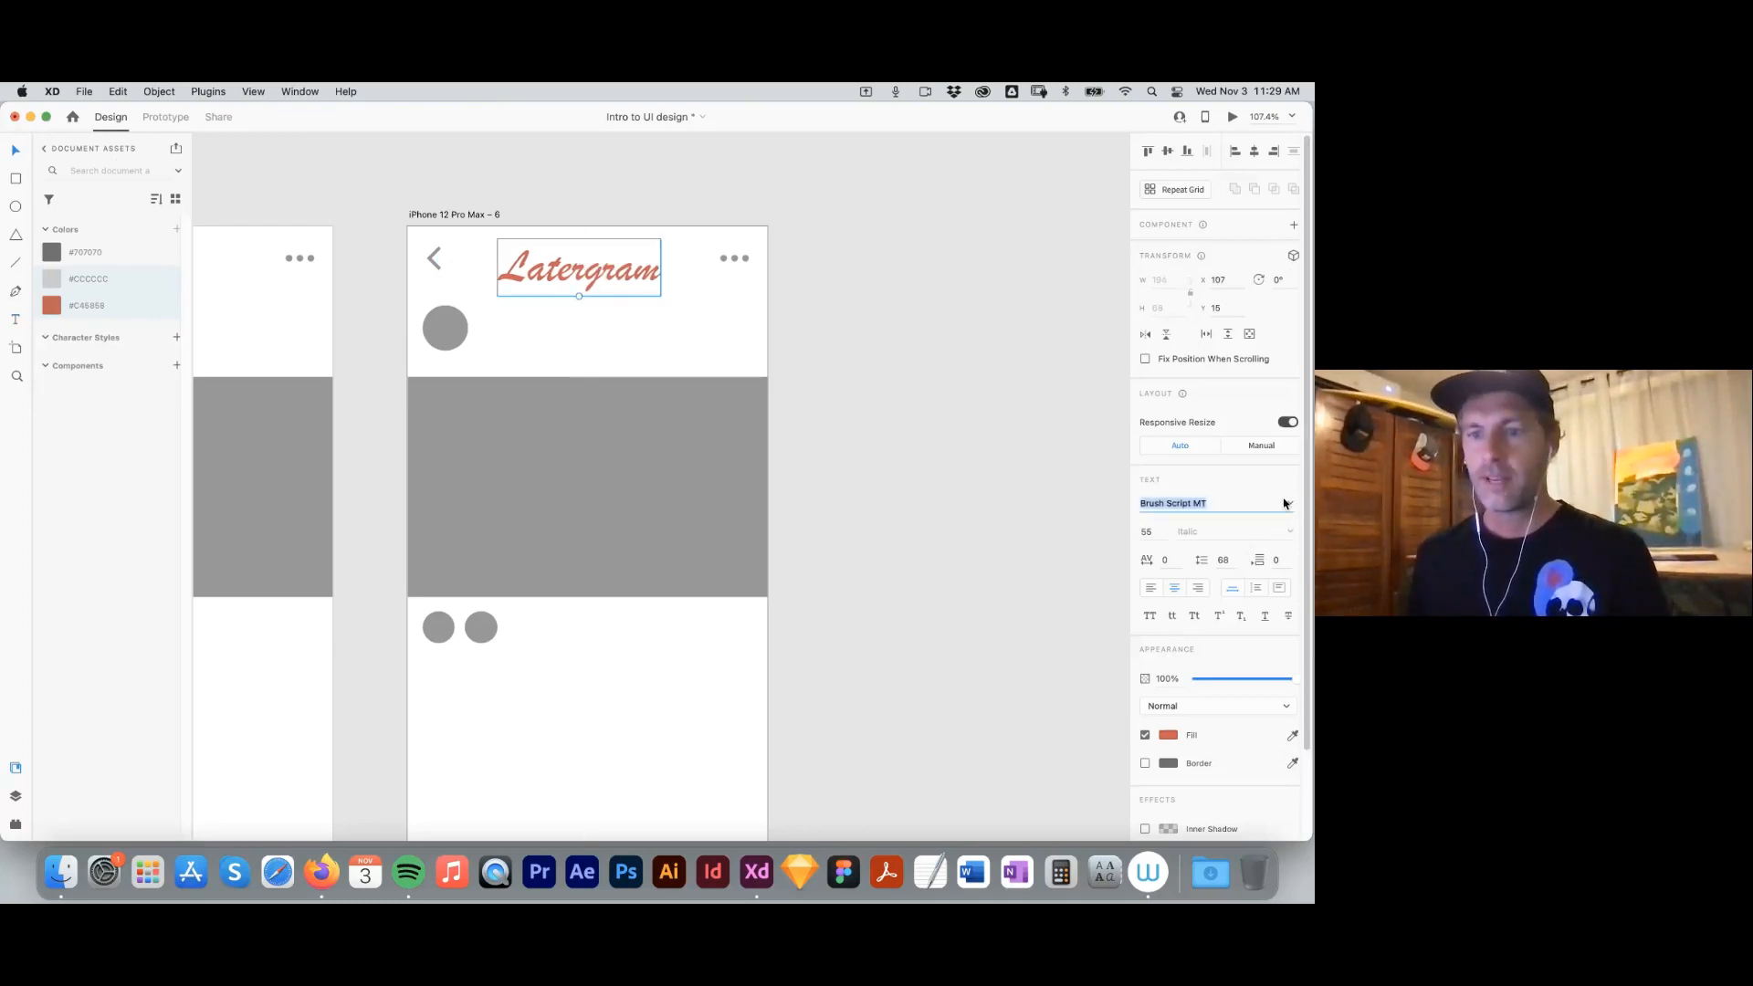
{"action": "left_click", "coordinate": [1290, 507]}
{"action": "type", "text": "Helvetica"}
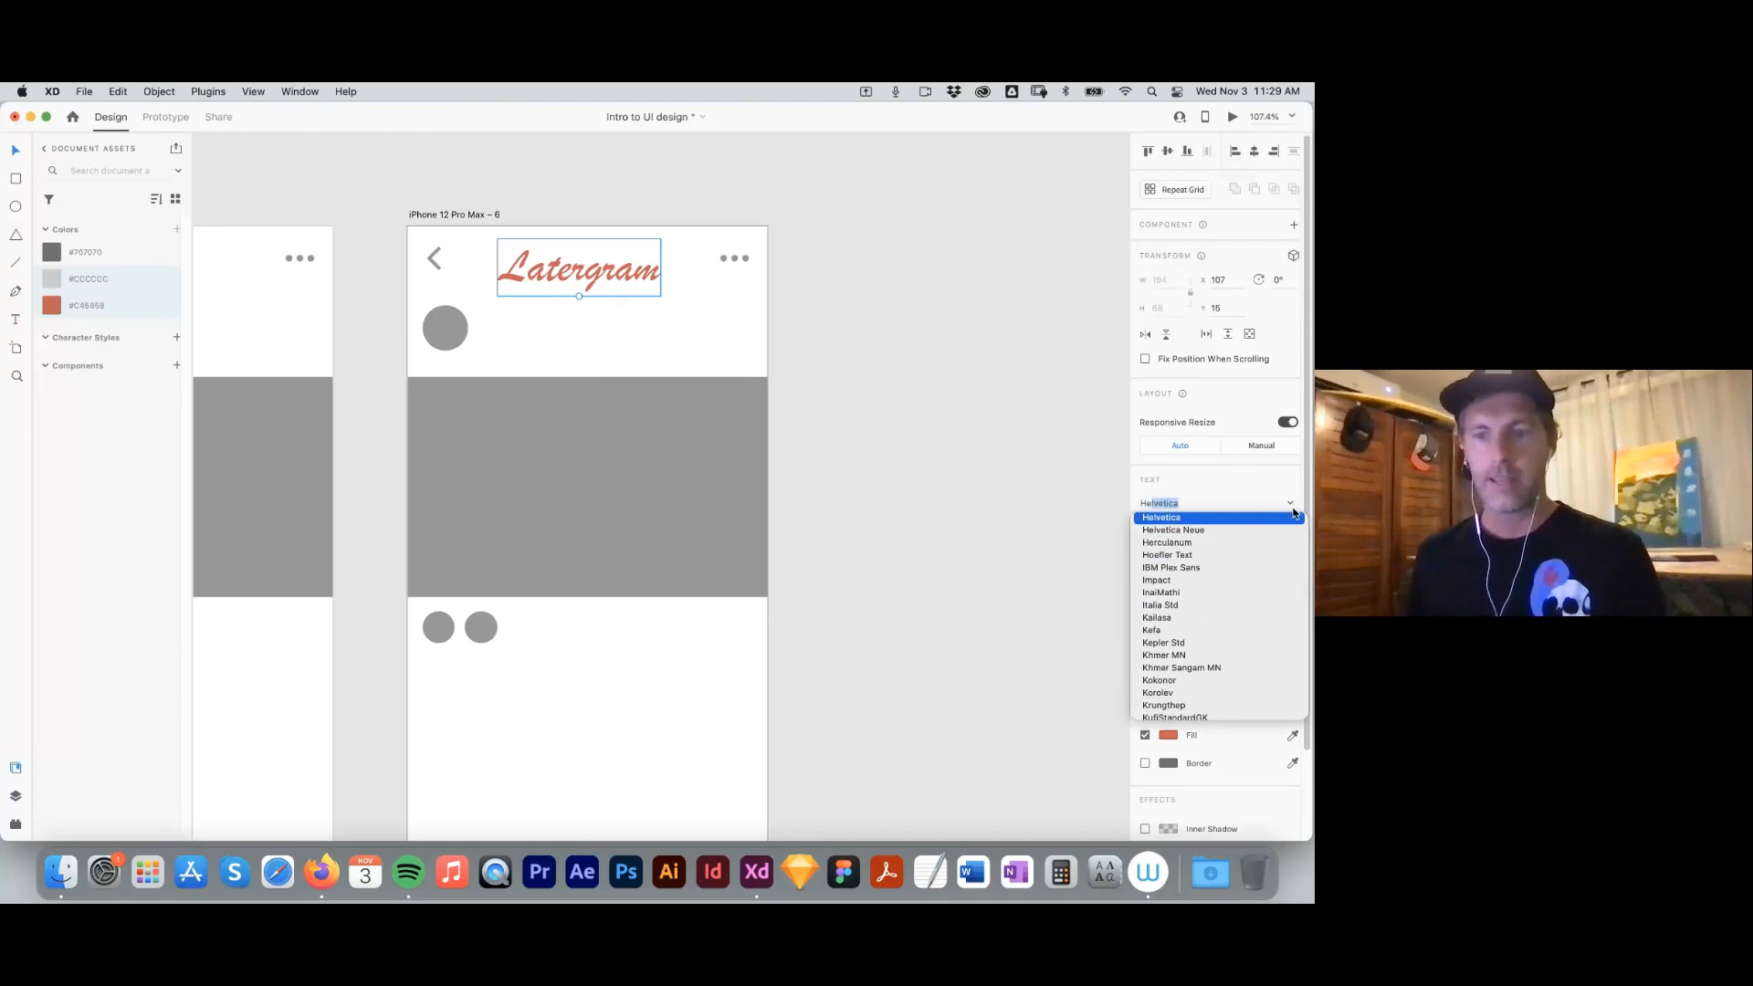
{"action": "left_click", "coordinate": [1189, 516]}
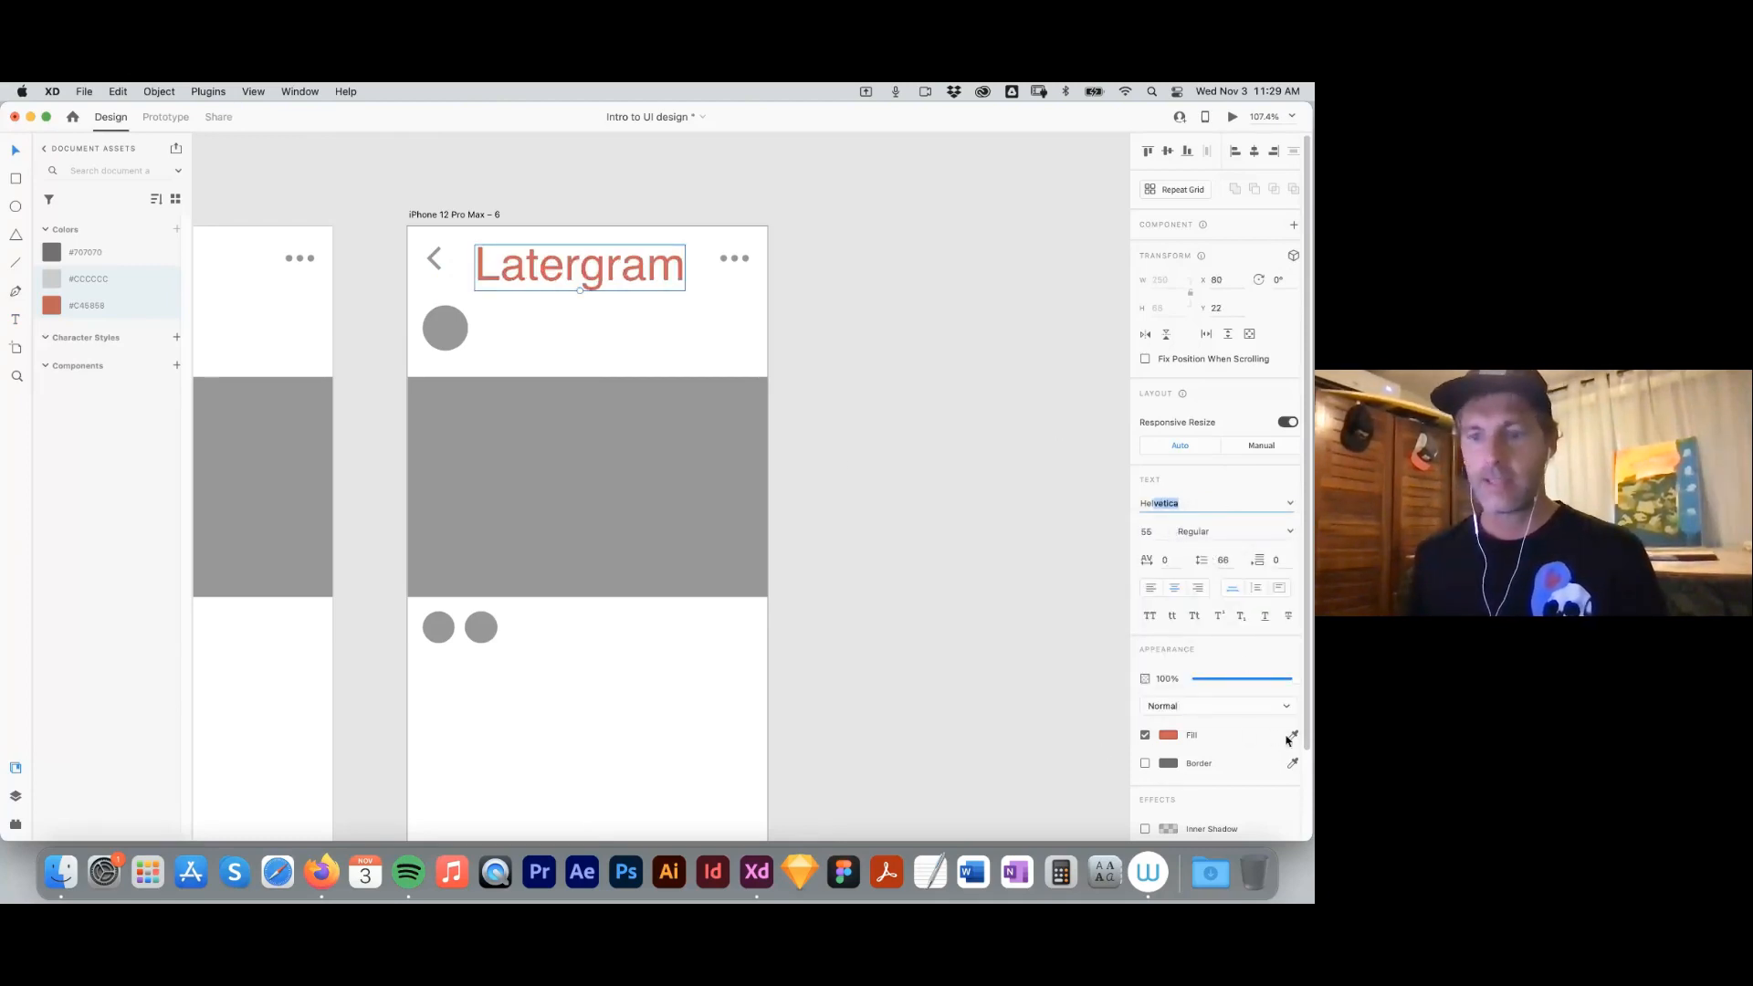
{"action": "left_click", "coordinate": [619, 494]}
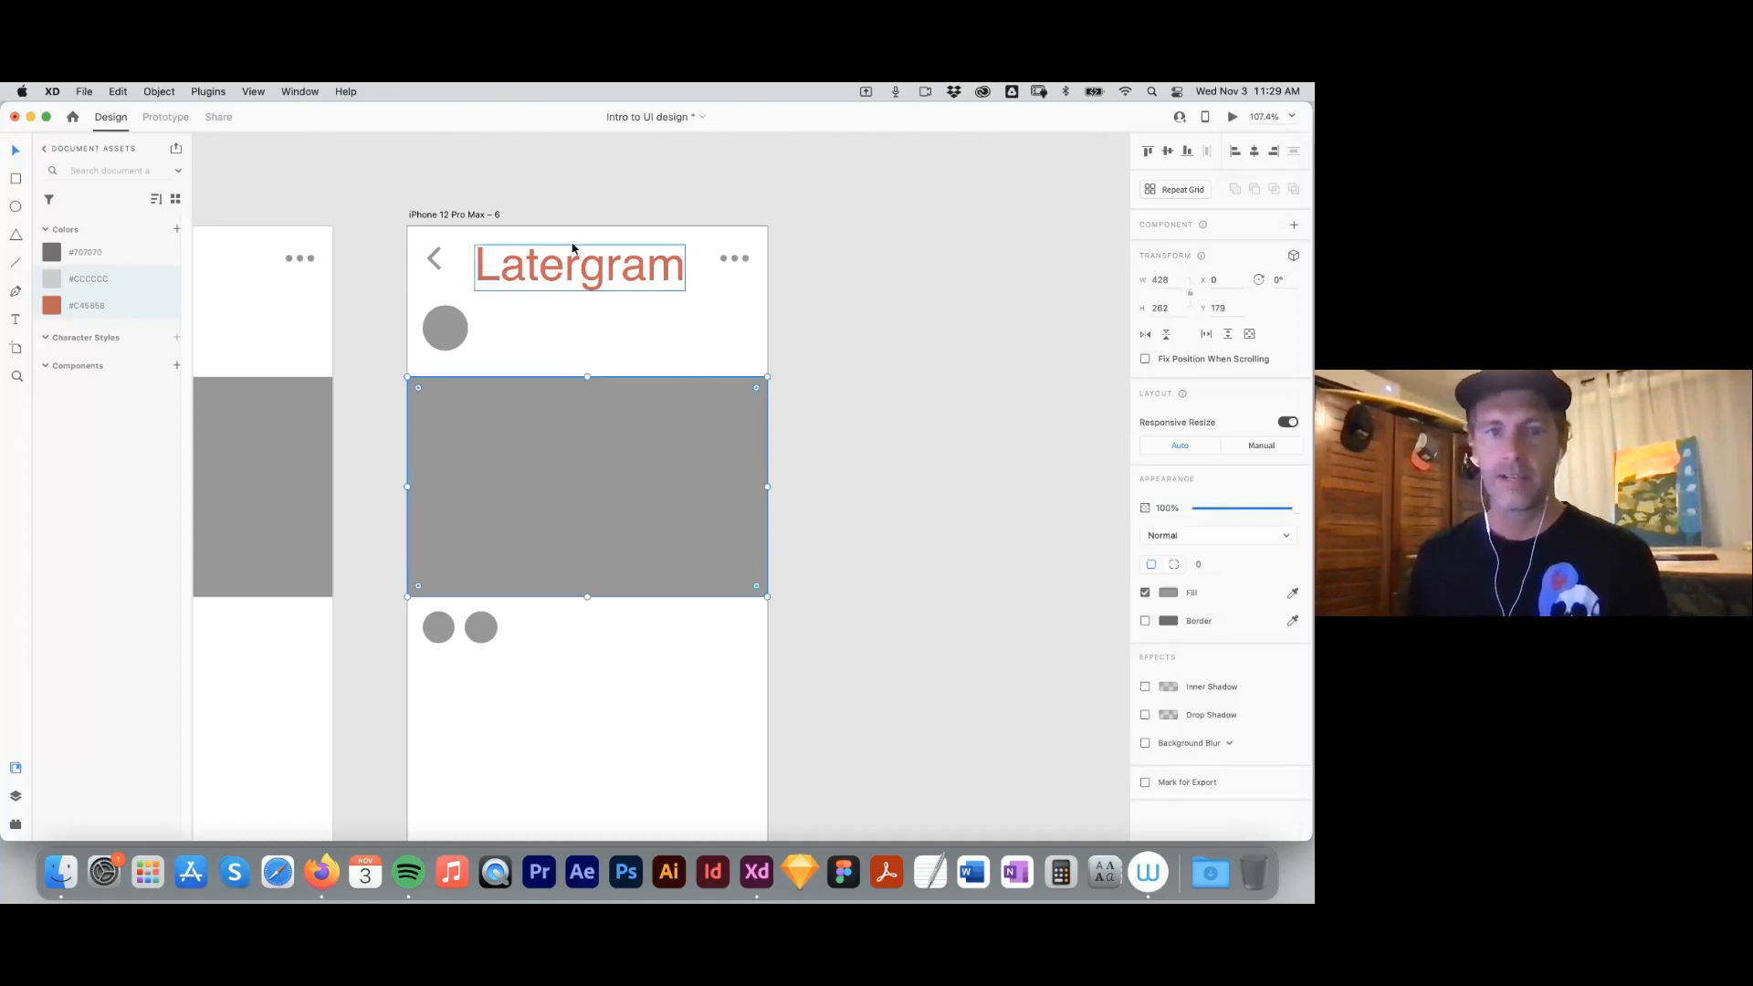
{"action": "left_click", "coordinate": [1293, 737]}
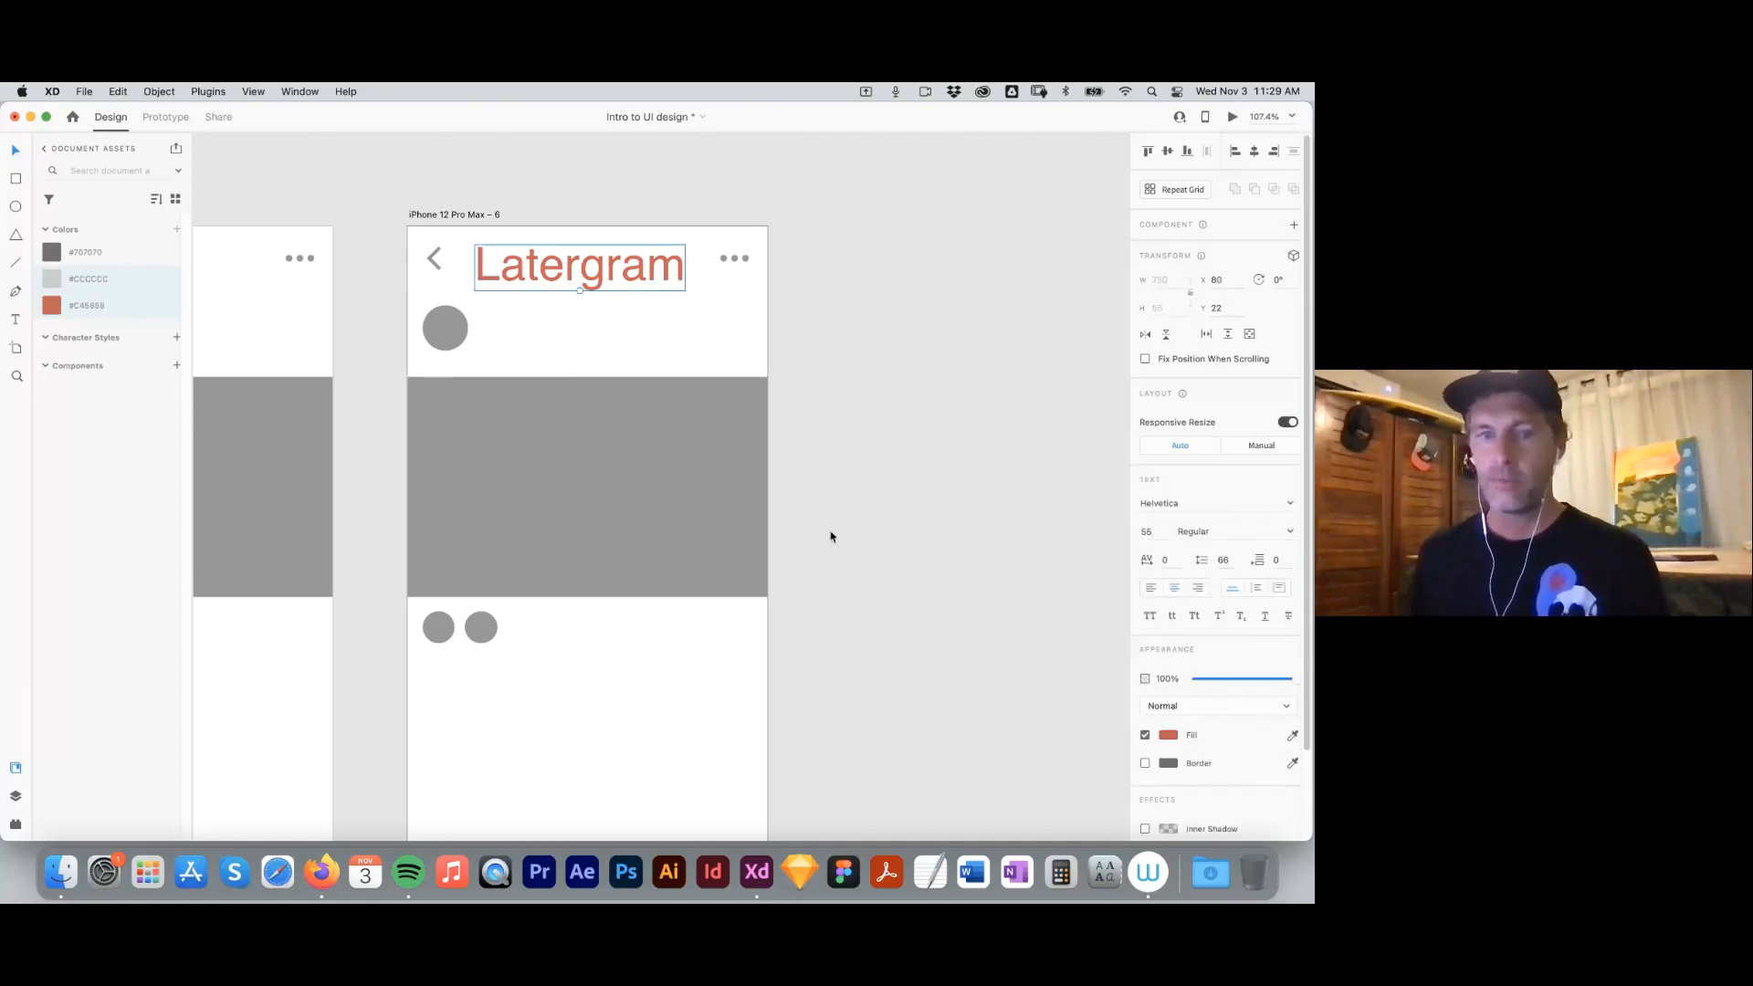
{"action": "left_click", "coordinate": [544, 449]}
{"action": "left_click", "coordinate": [824, 271]}
{"action": "mouse_move", "coordinate": [642, 281]}
{"action": "left_mouse_down"}
{"action": "mouse_move", "coordinate": [666, 267]}
{"action": "mouse_move", "coordinate": [653, 282]}
{"action": "left_mouse_up"}
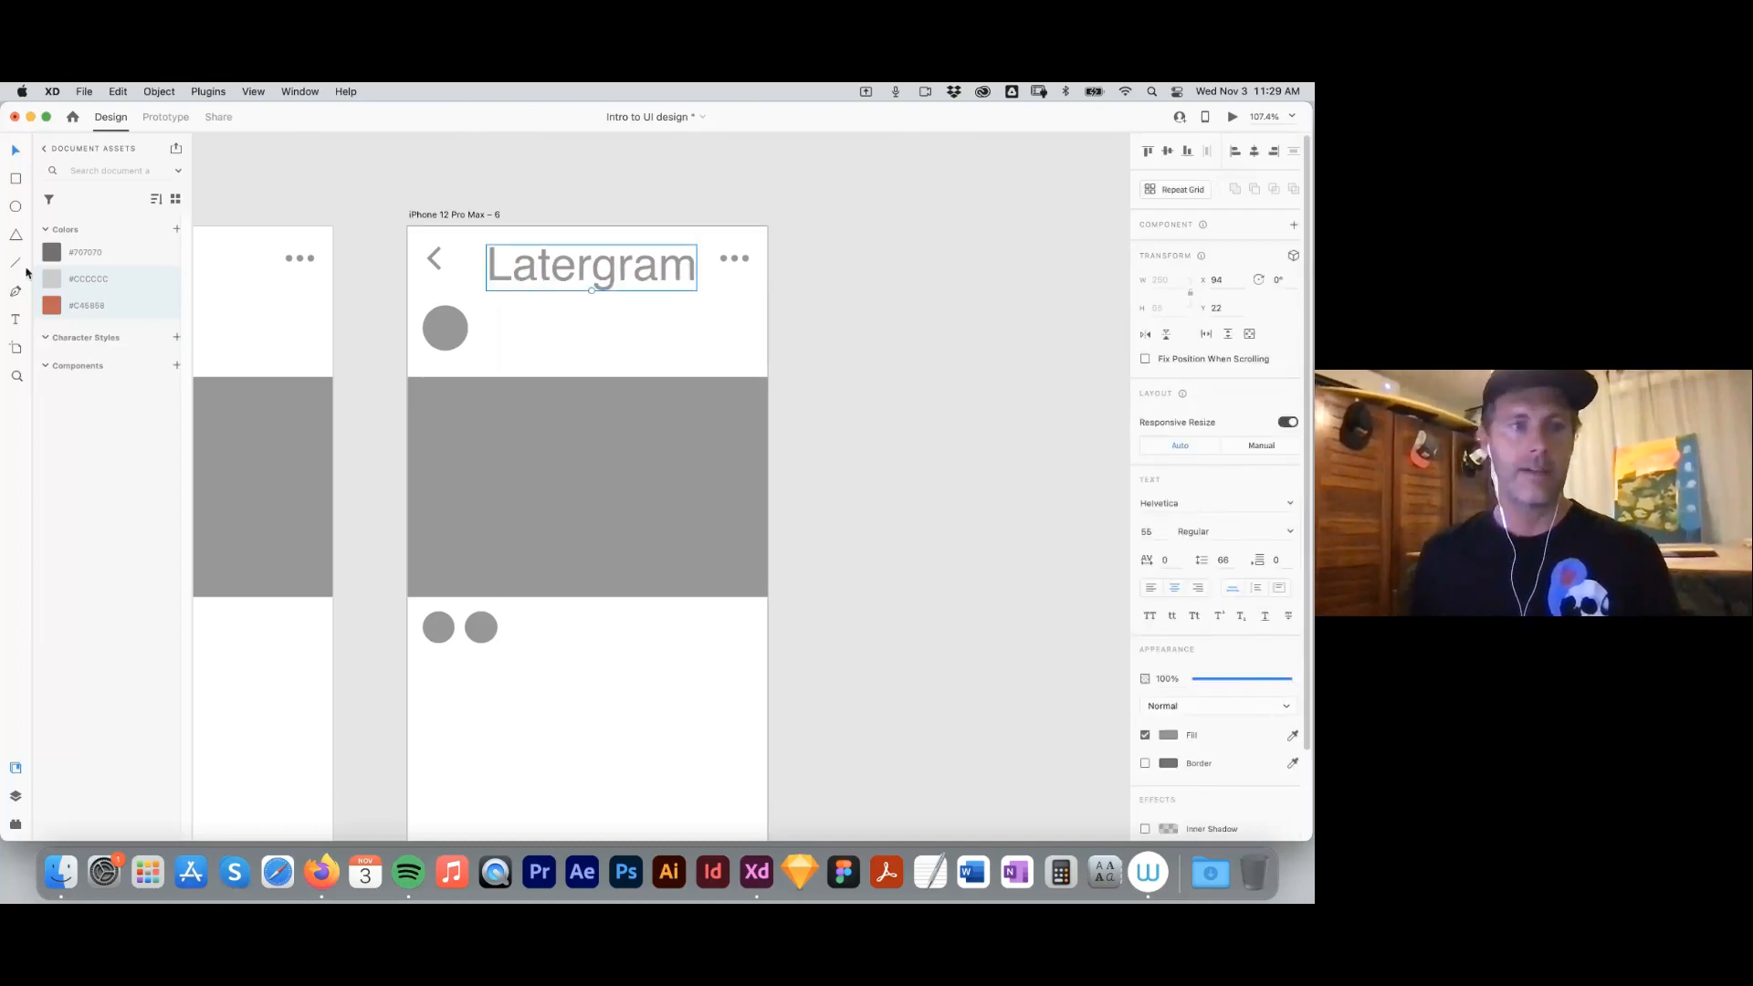
Add a user name label at size 18 beside the avatar circle.
{"action": "left_click", "coordinate": [15, 320]}
{"action": "left_click", "coordinate": [491, 322]}
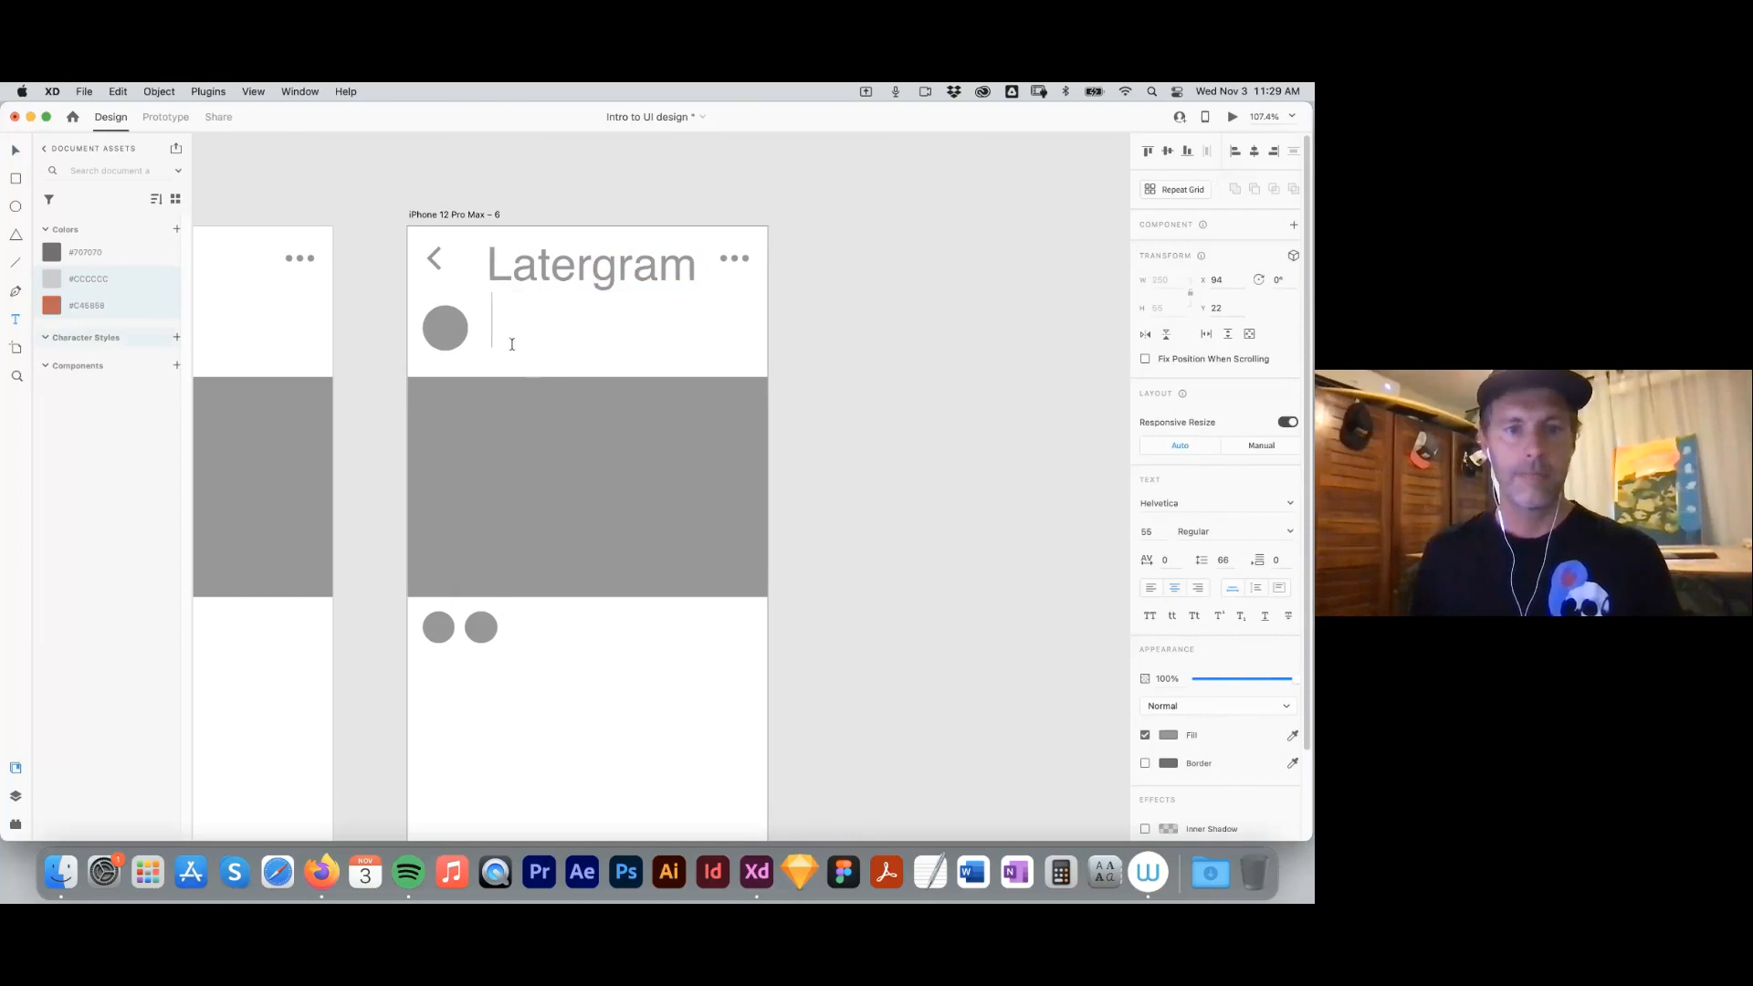
{"action": "type", "text": "Janice Smith"}
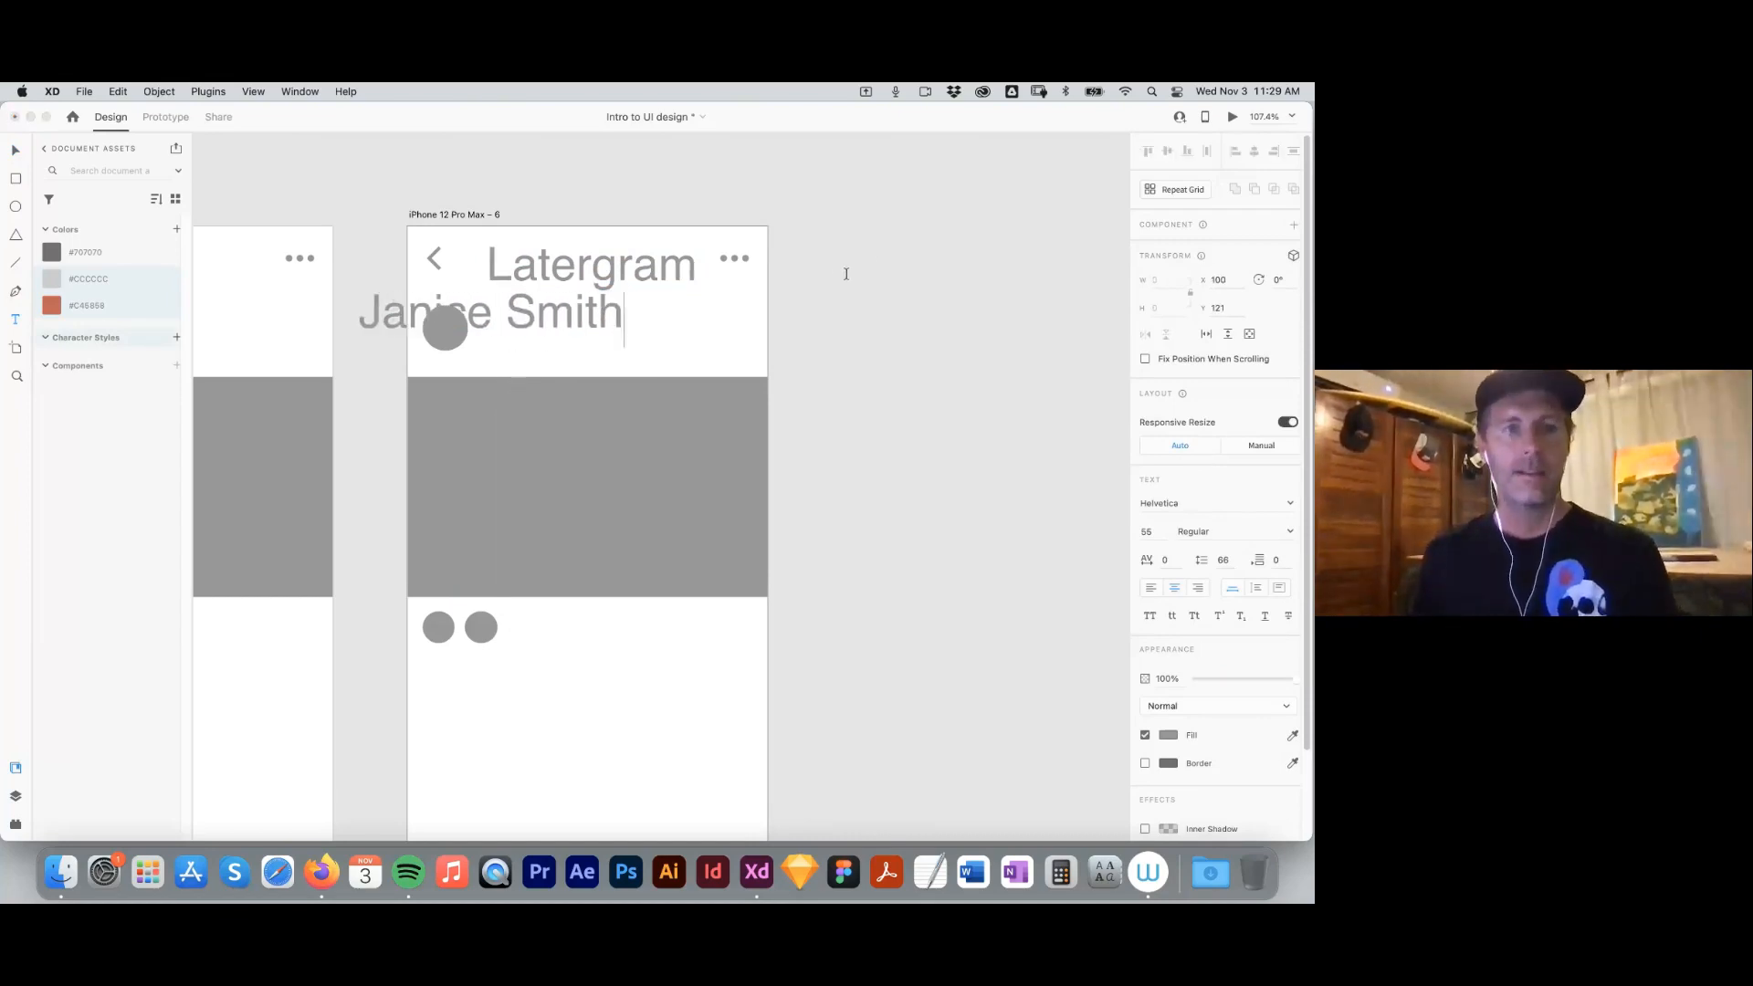
{"action": "key", "text": "Escape"}
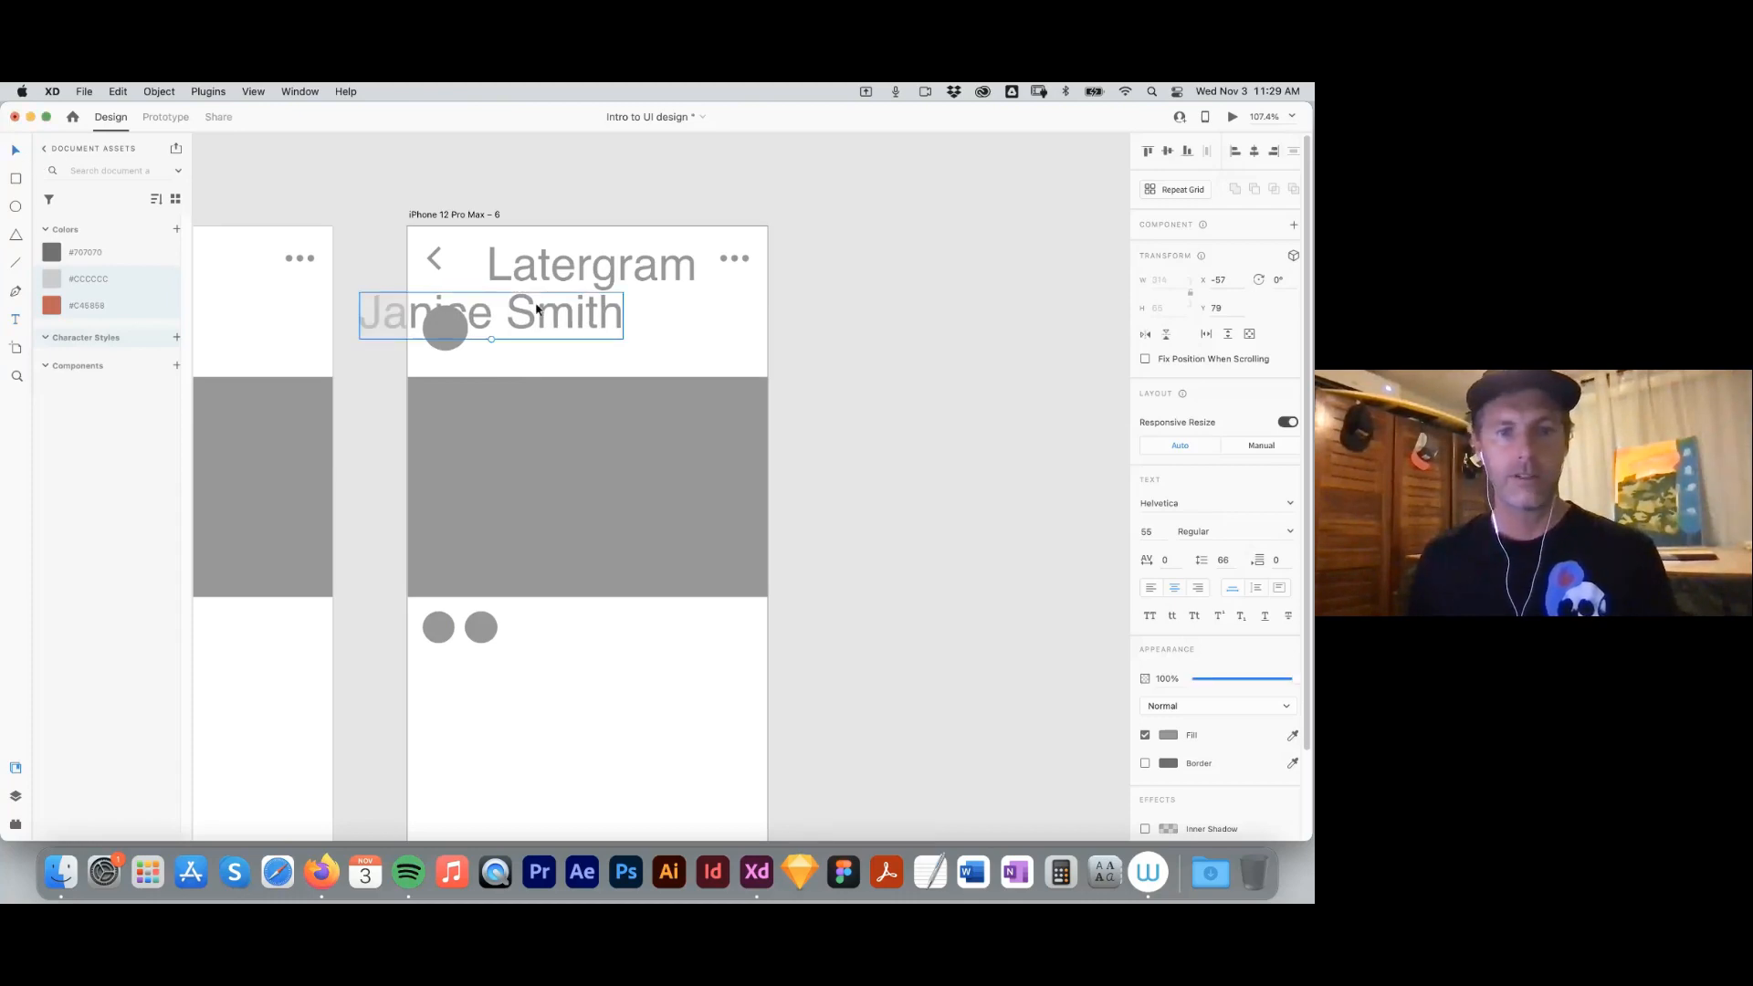
{"action": "left_click_drag", "start_coordinate": [615, 334], "coordinate": [671, 347]}
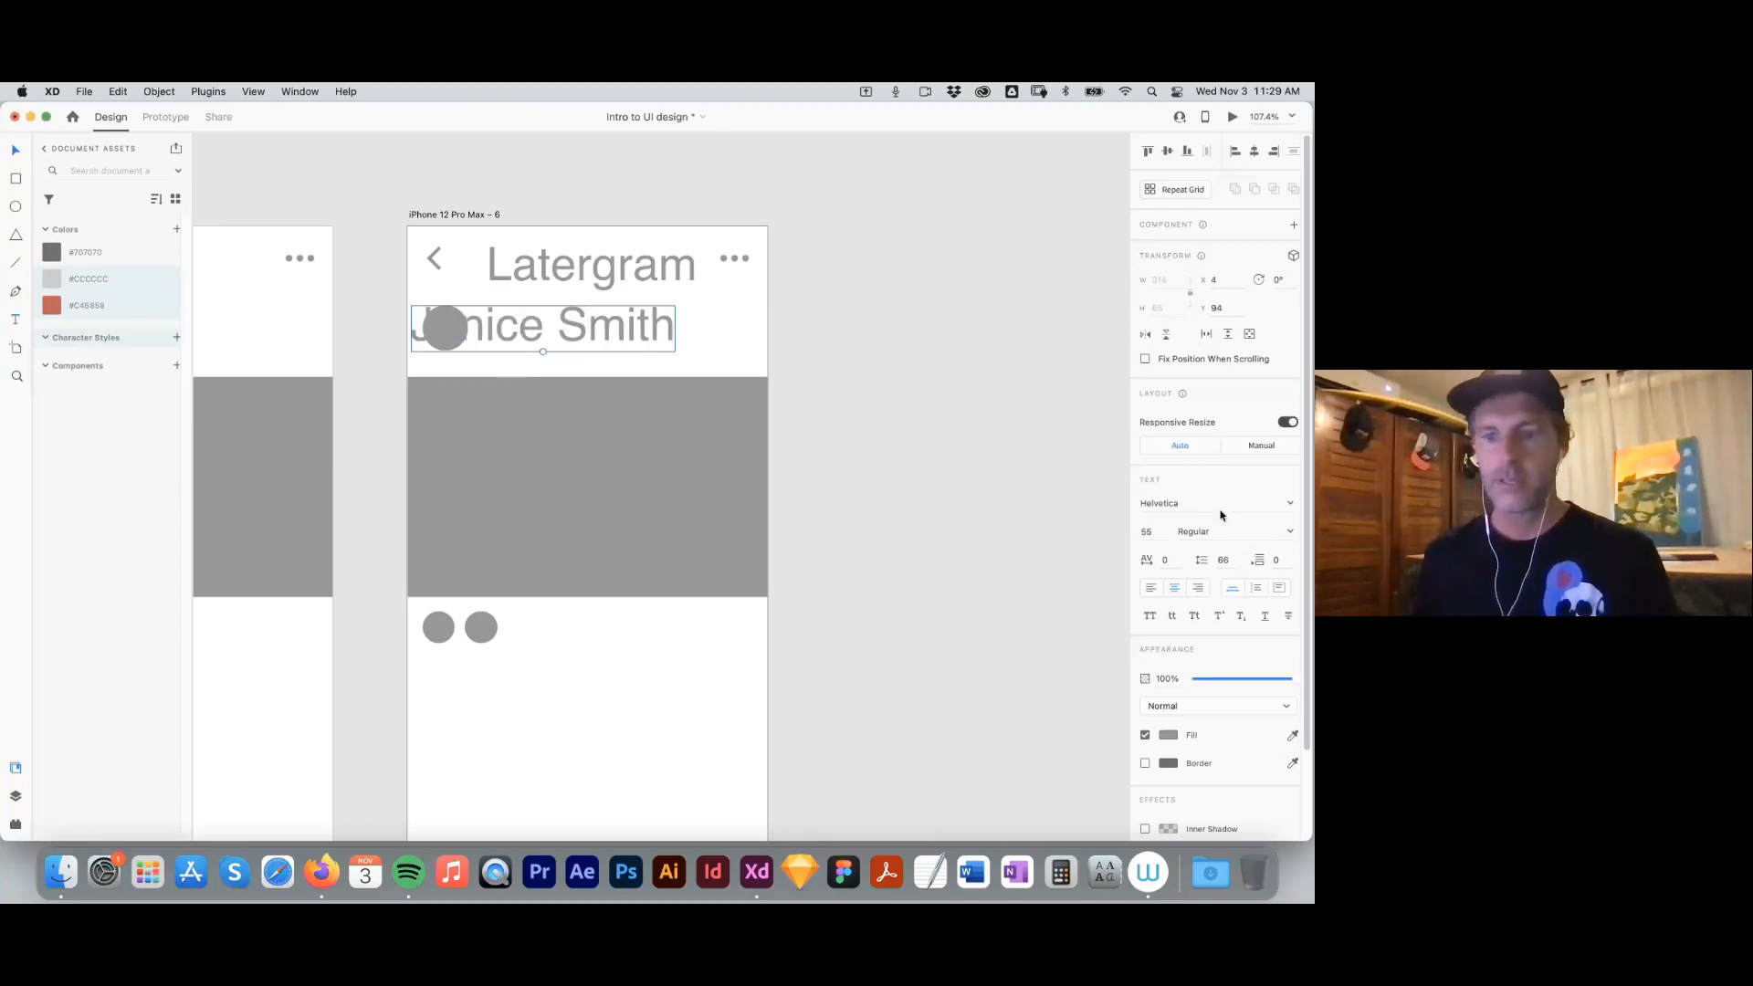
{"action": "left_click", "coordinate": [1148, 531]}
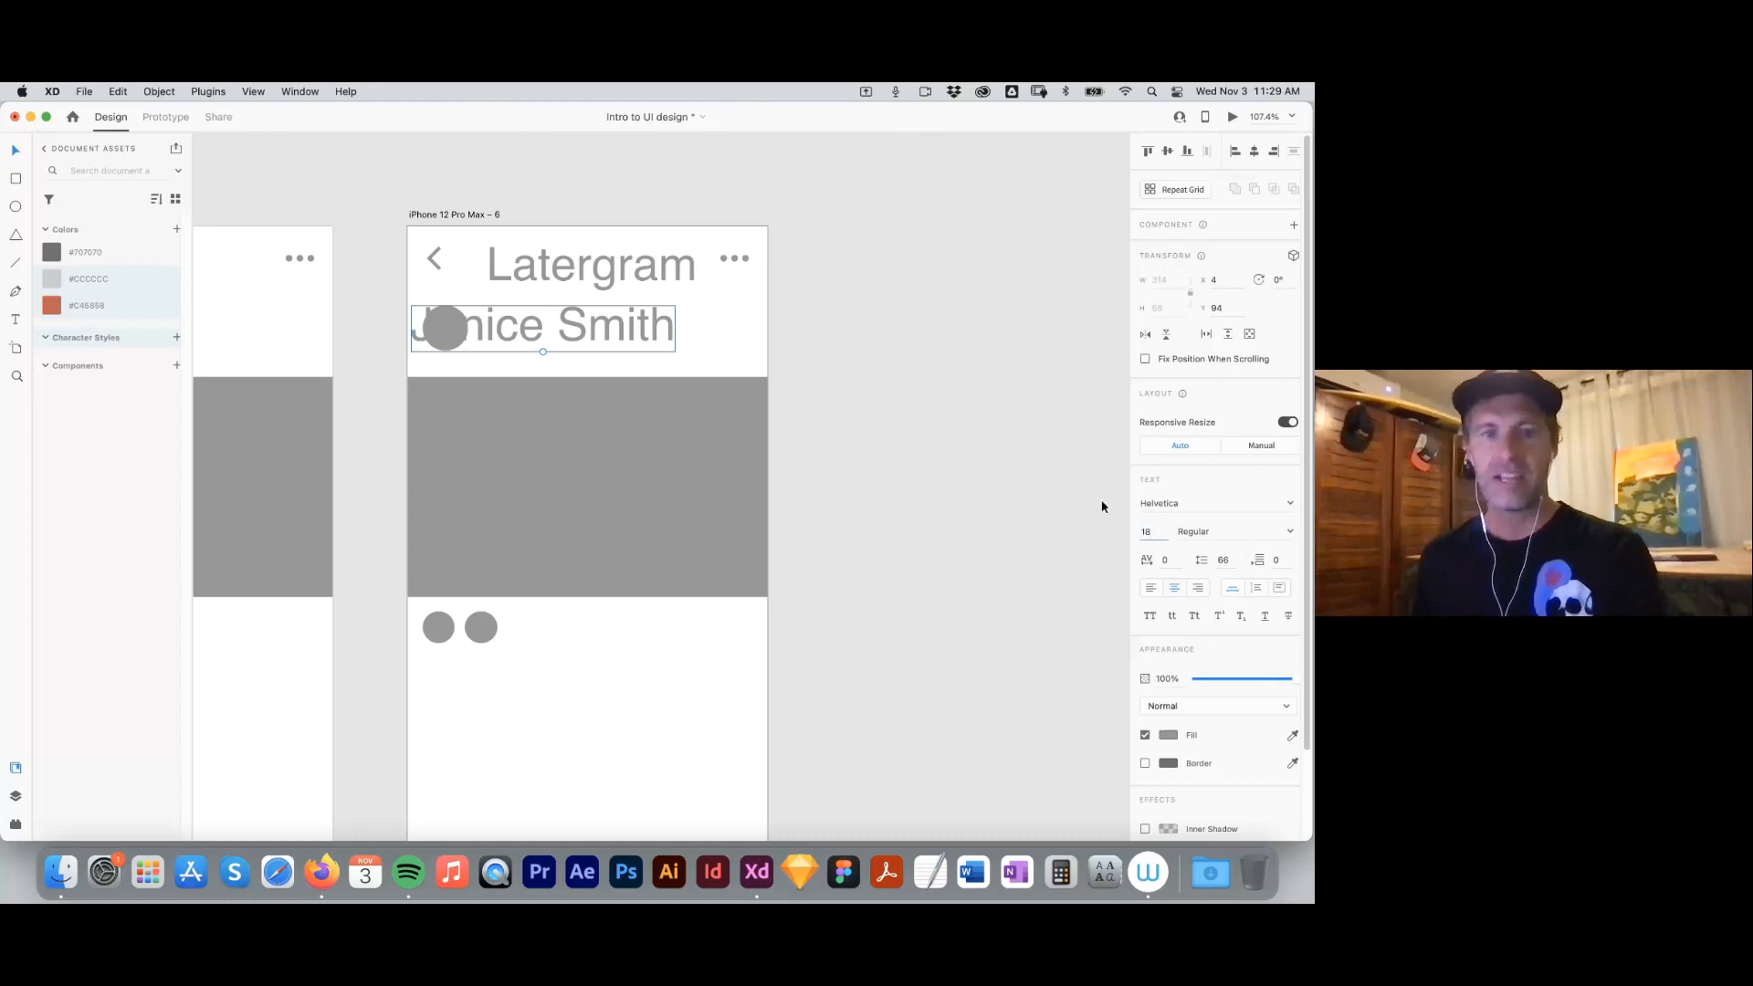
{"action": "key", "text": "Return"}
{"action": "left_click_drag", "start_coordinate": [567, 336], "coordinate": [550, 327]}
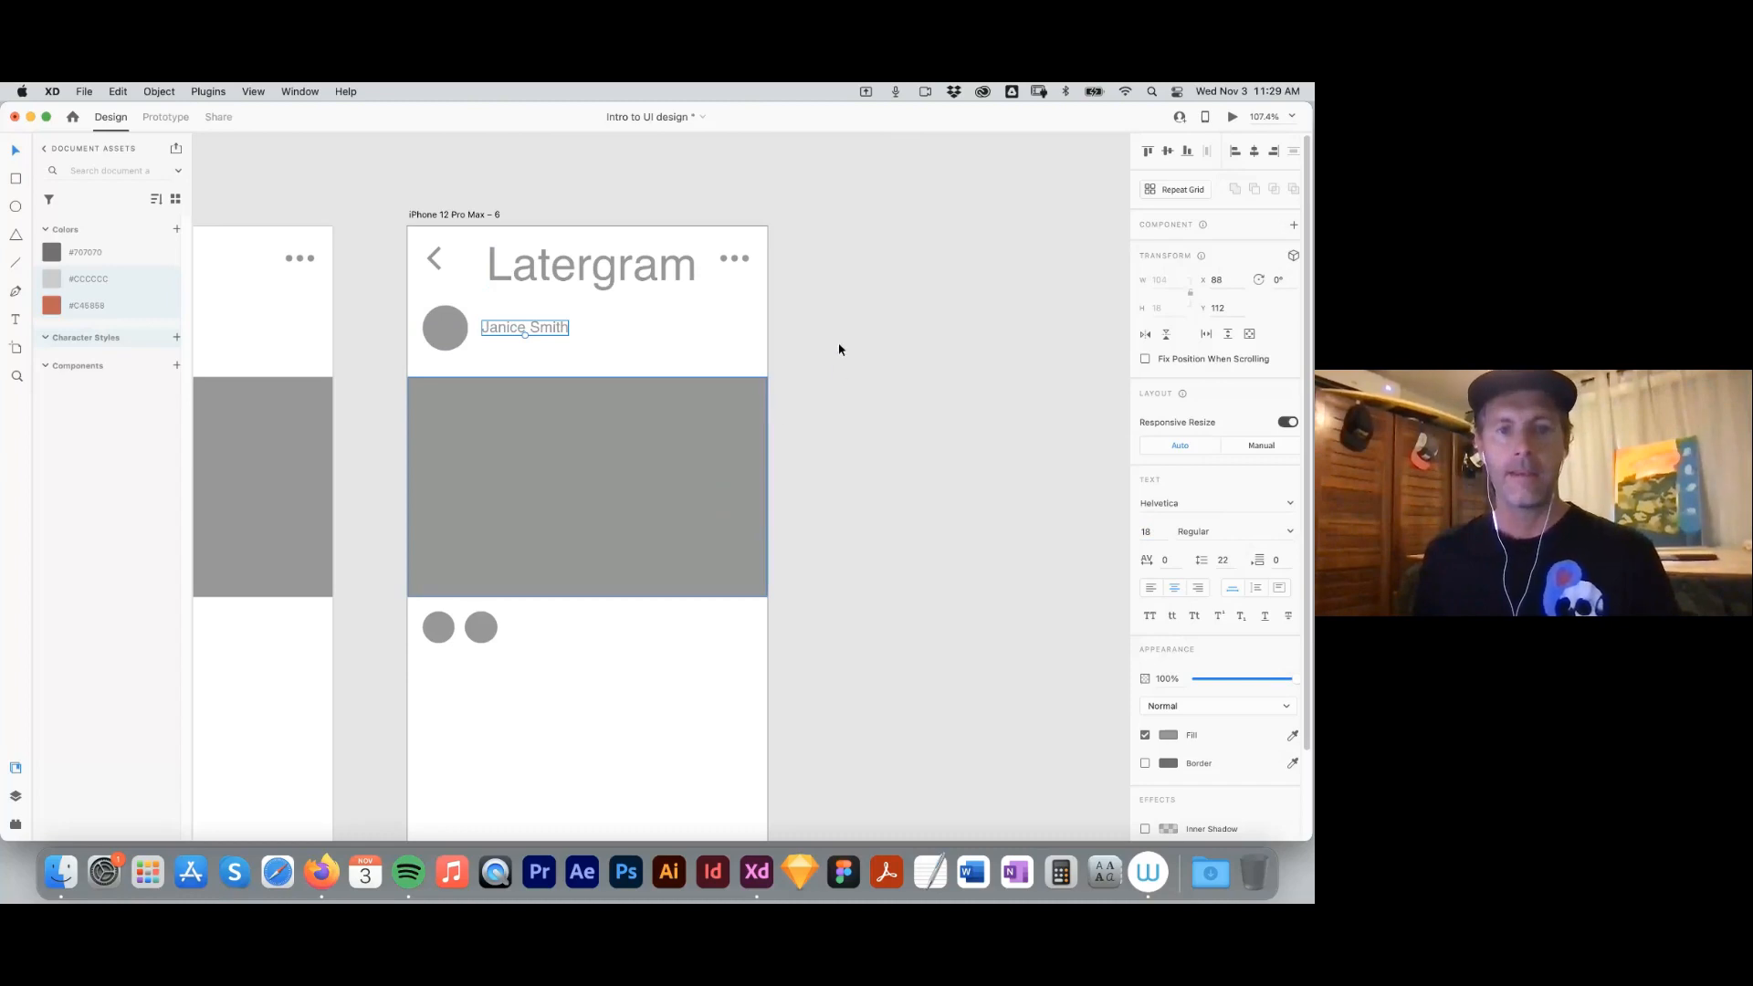
{"action": "left_click_drag", "start_coordinate": [663, 234], "coordinate": [712, 639]}
{"action": "left_click_drag", "start_coordinate": [730, 293], "coordinate": [758, 536]}
{"action": "left_click_drag", "start_coordinate": [736, 635], "coordinate": [717, 374]}
{"action": "left_click_drag", "start_coordinate": [713, 601], "coordinate": [685, 280]}
{"action": "left_click_drag", "start_coordinate": [813, 583], "coordinate": [817, 358]}
{"action": "left_click_drag", "start_coordinate": [879, 626], "coordinate": [889, 509]}
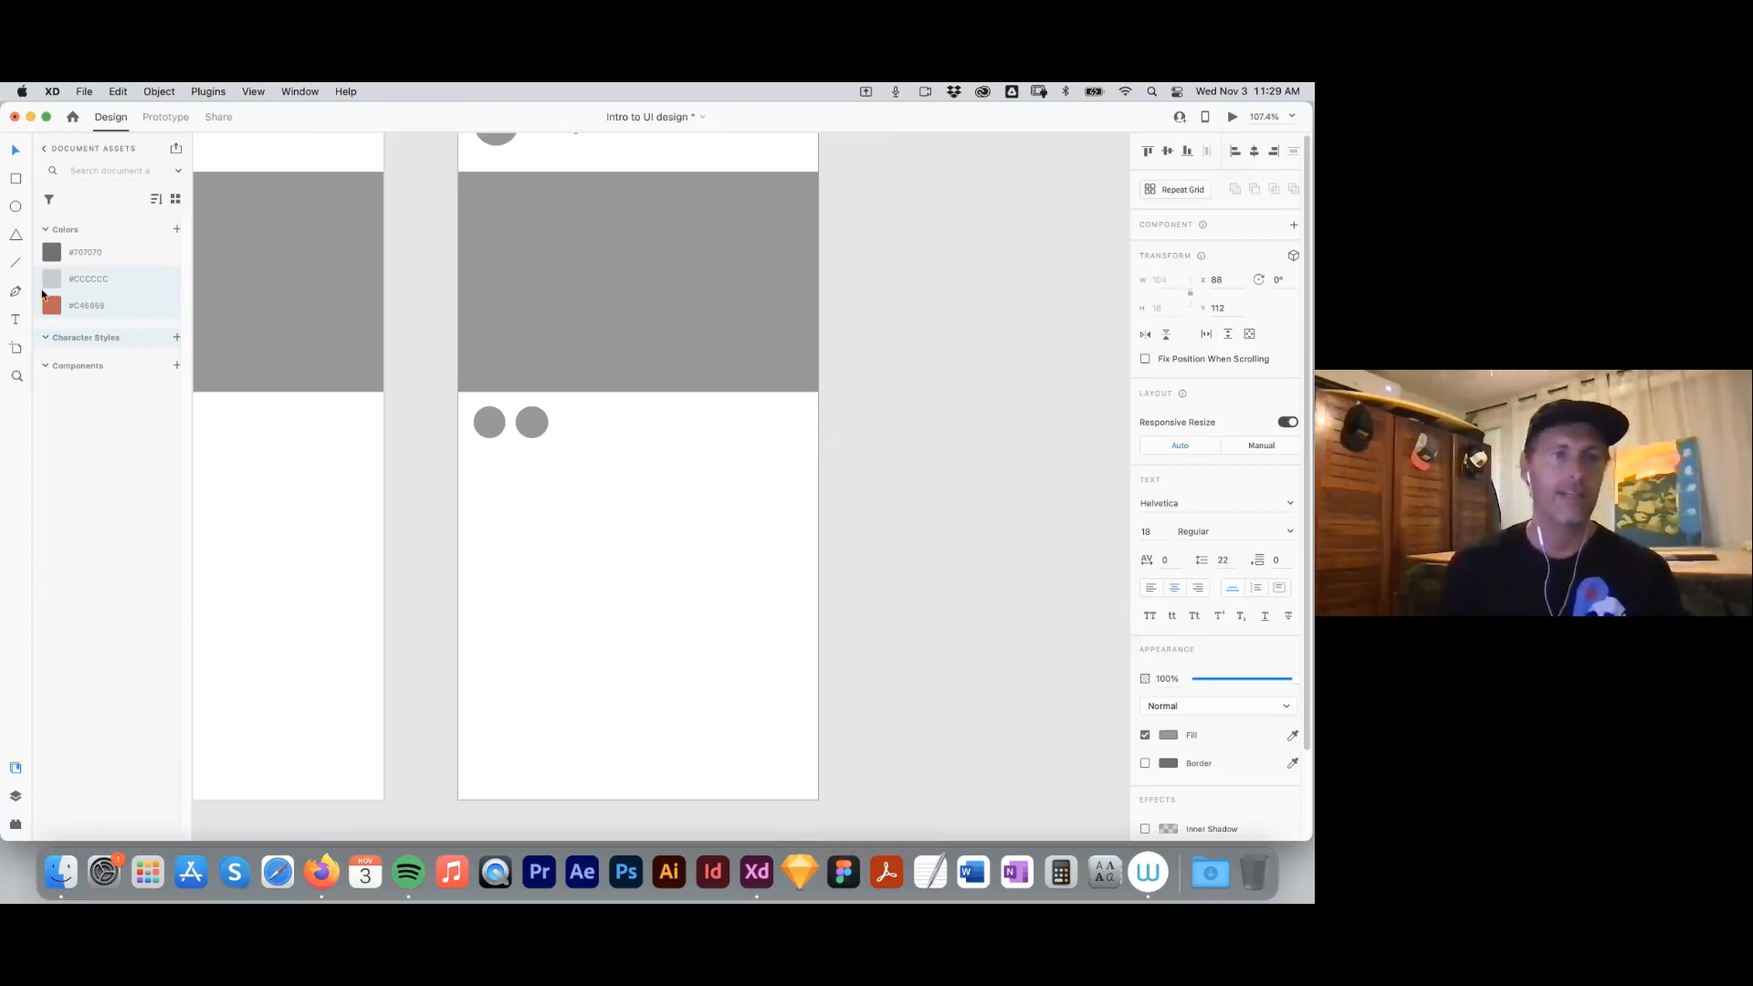
{"action": "left_click", "coordinate": [15, 320]}
{"action": "left_click_drag", "start_coordinate": [485, 475], "coordinate": [789, 580]}
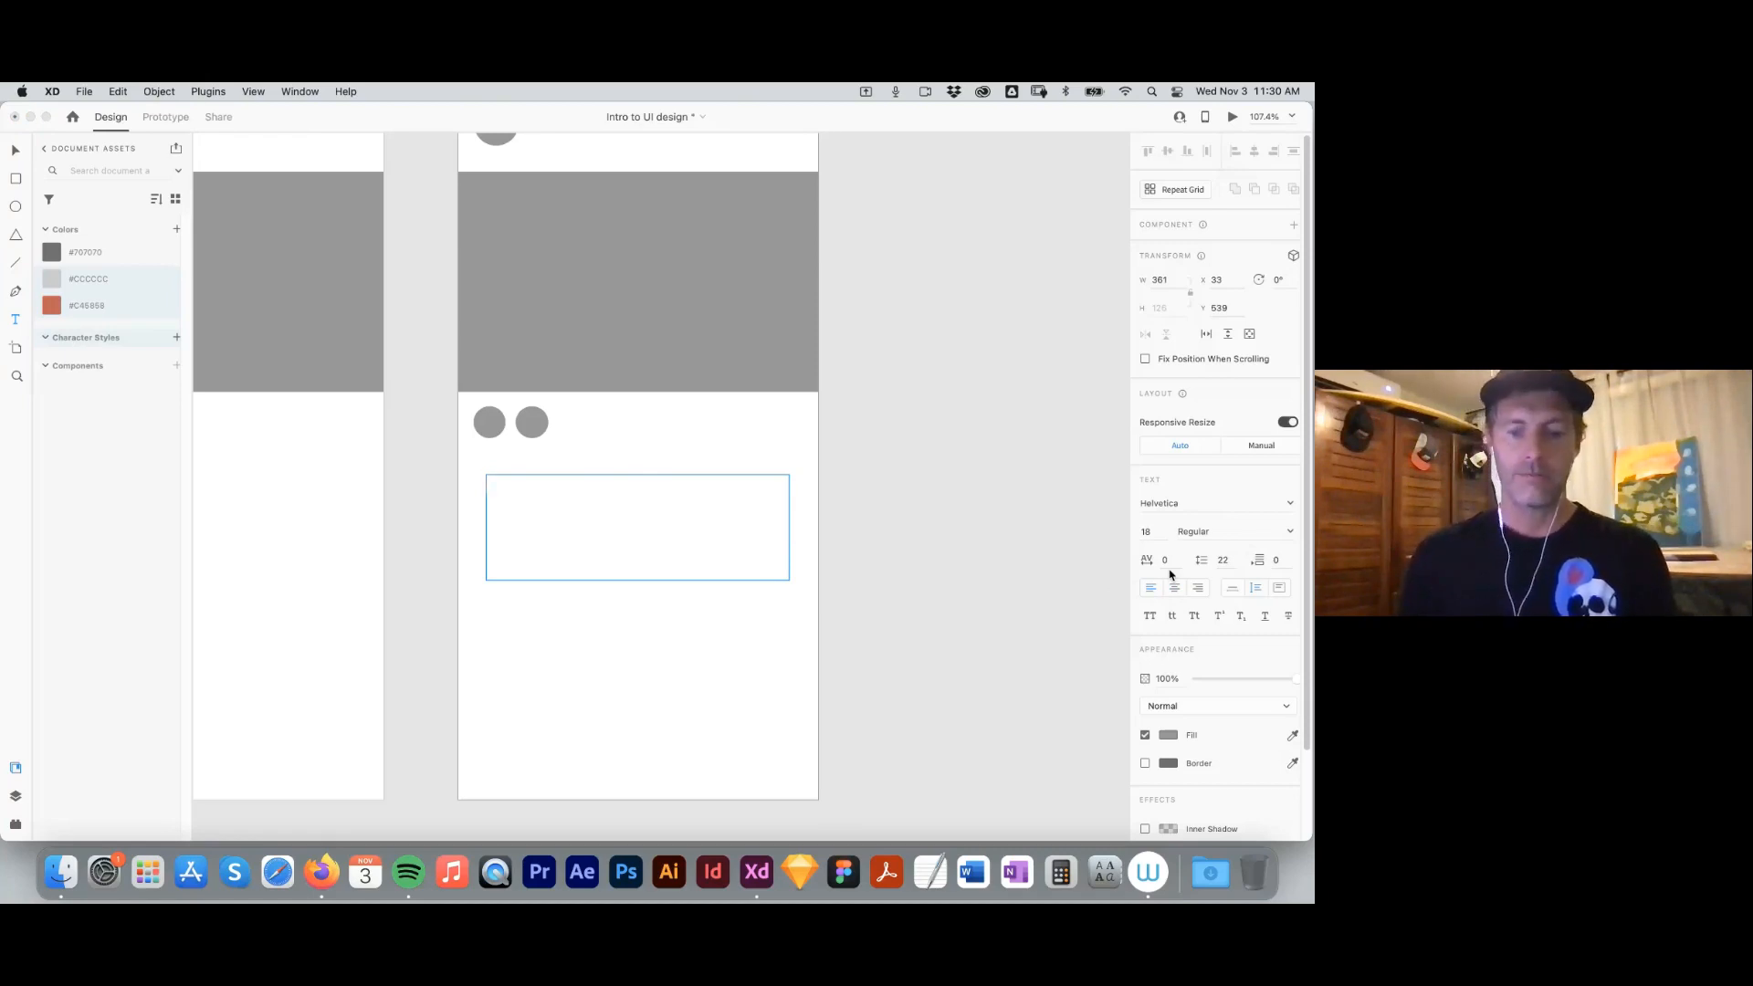
{"action": "type", "text": "Lorem ipsu"}
{"action": "type", "text": "m klsfklmsd;kl;lm "}
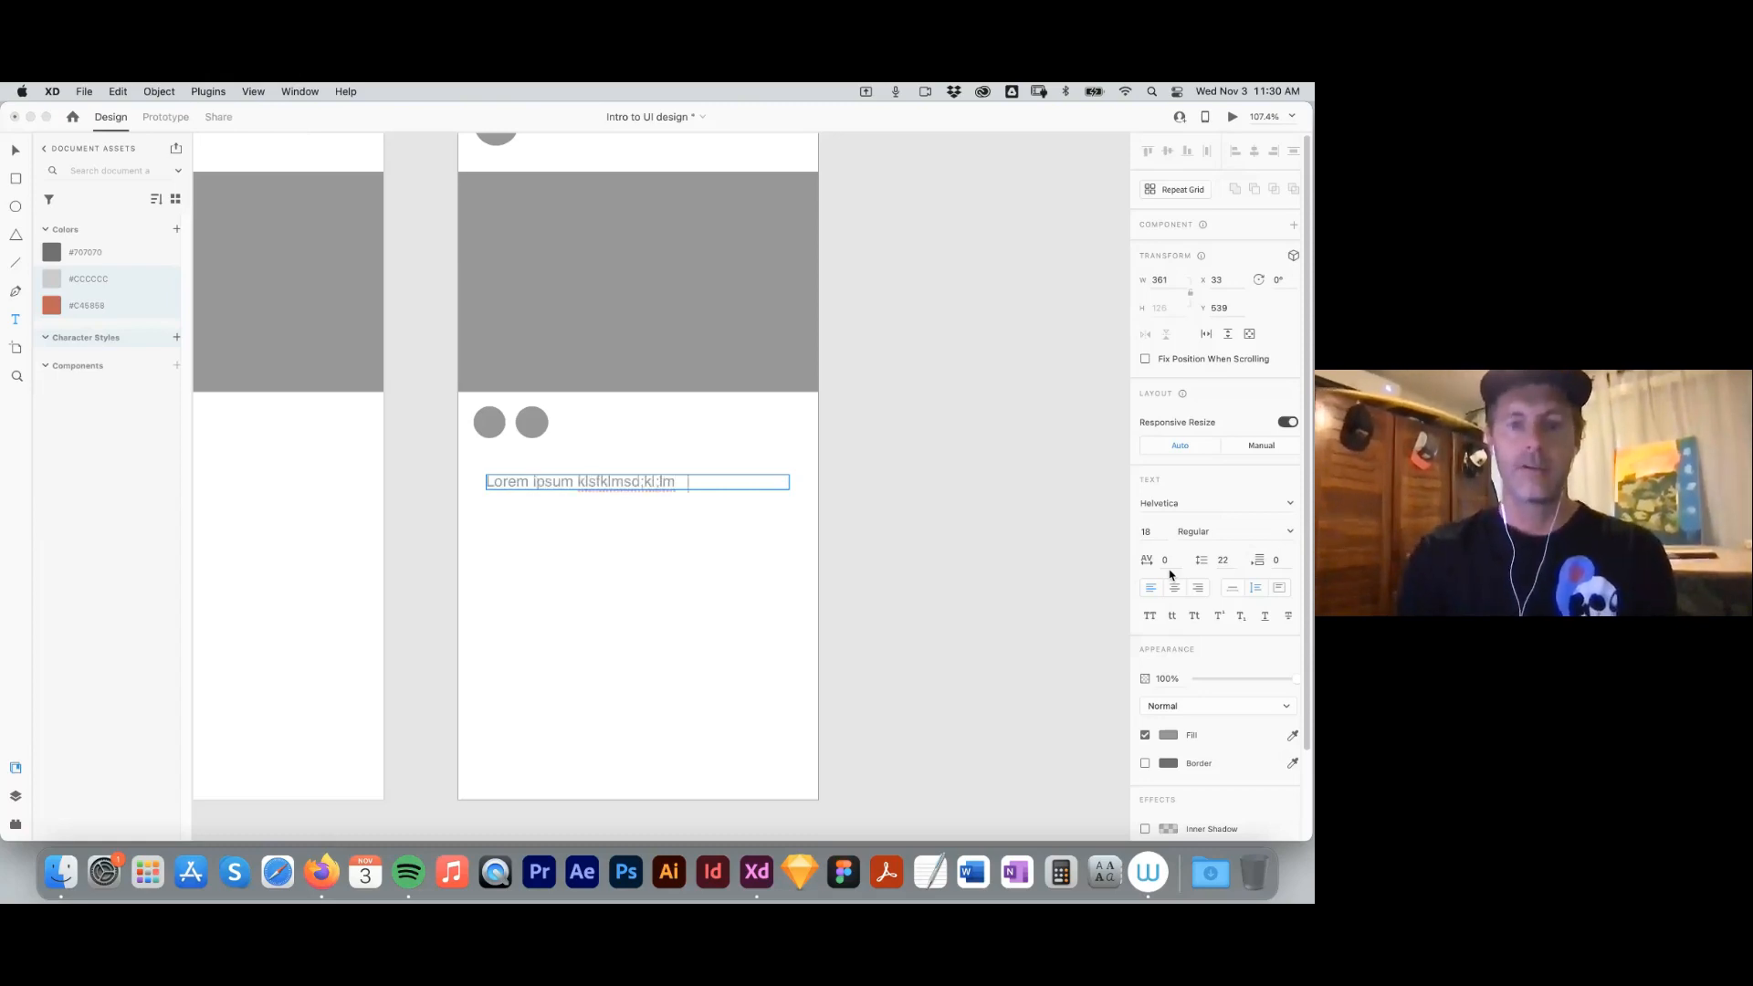
{"action": "type", "text": ";lmsf;lmds;lf s;ls;lms;lm;lsl;f;ldf s;lkd;l, ;l,dfl;',"}
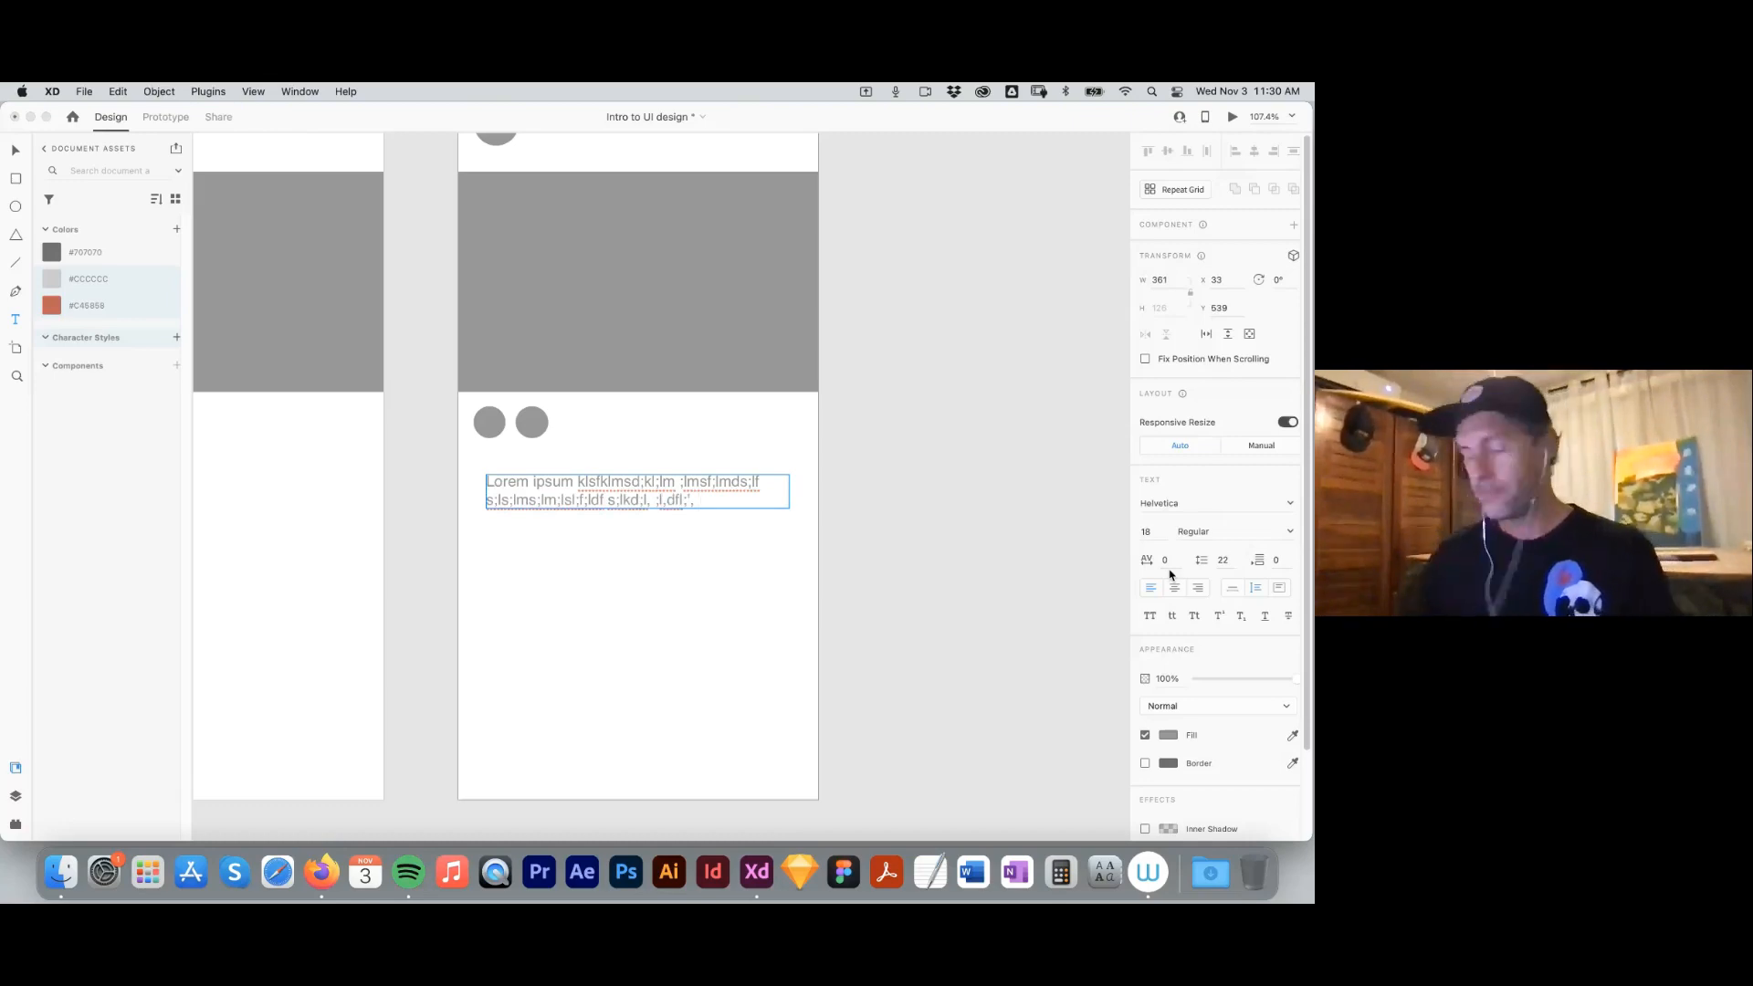
{"action": "key", "text": "super+a"}
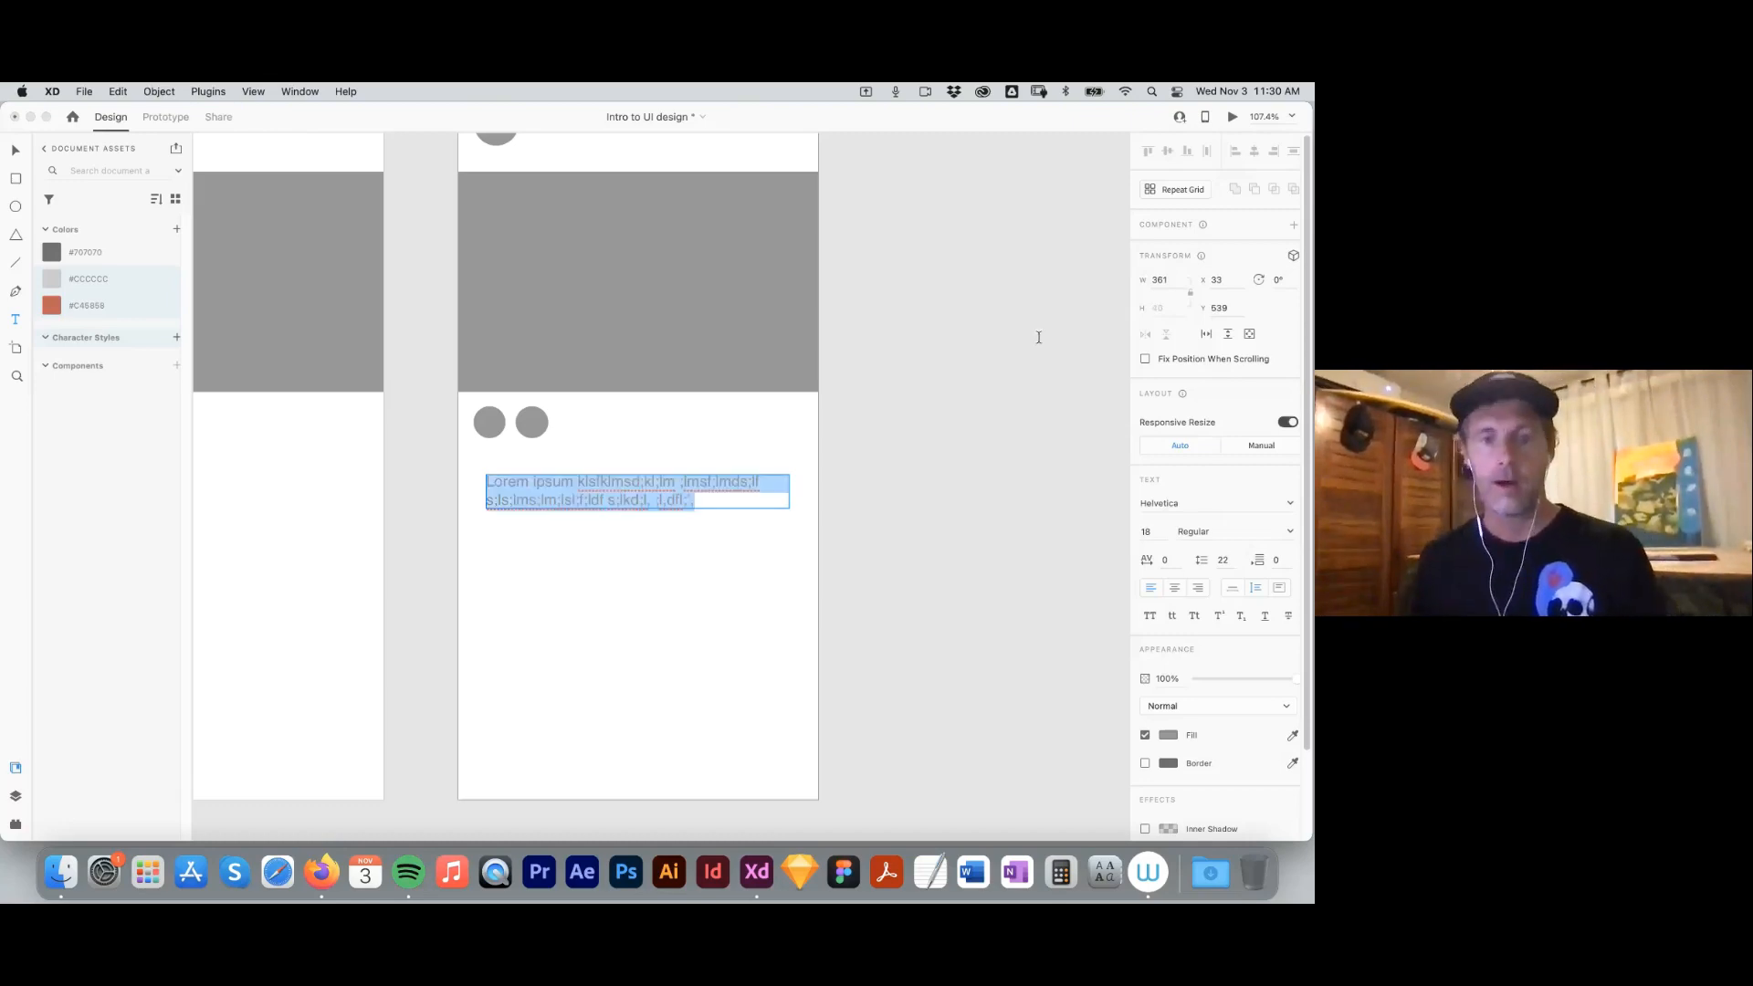
{"action": "left_click", "coordinate": [15, 150]}
{"action": "key", "text": "Delete"}
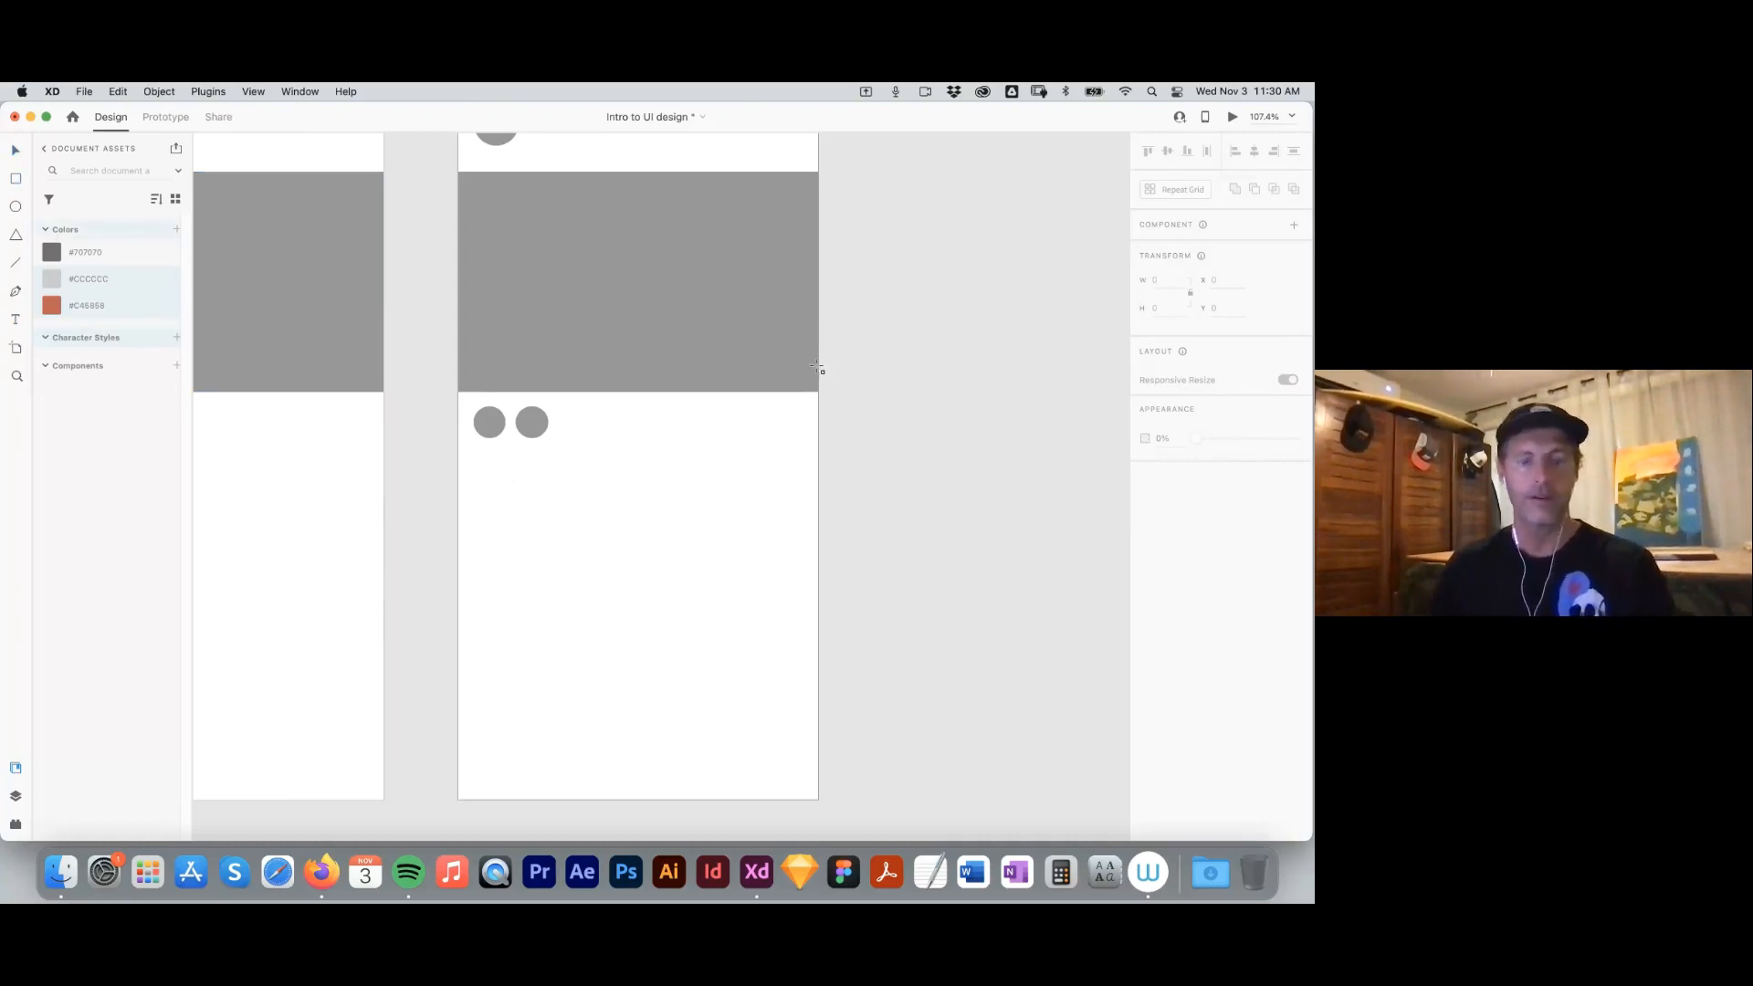
{"action": "mouse_move", "coordinate": [479, 465]}
{"action": "left_mouse_down"}
{"action": "mouse_move", "coordinate": [636, 578]}
{"action": "mouse_move", "coordinate": [800, 579]}
{"action": "left_mouse_up"}
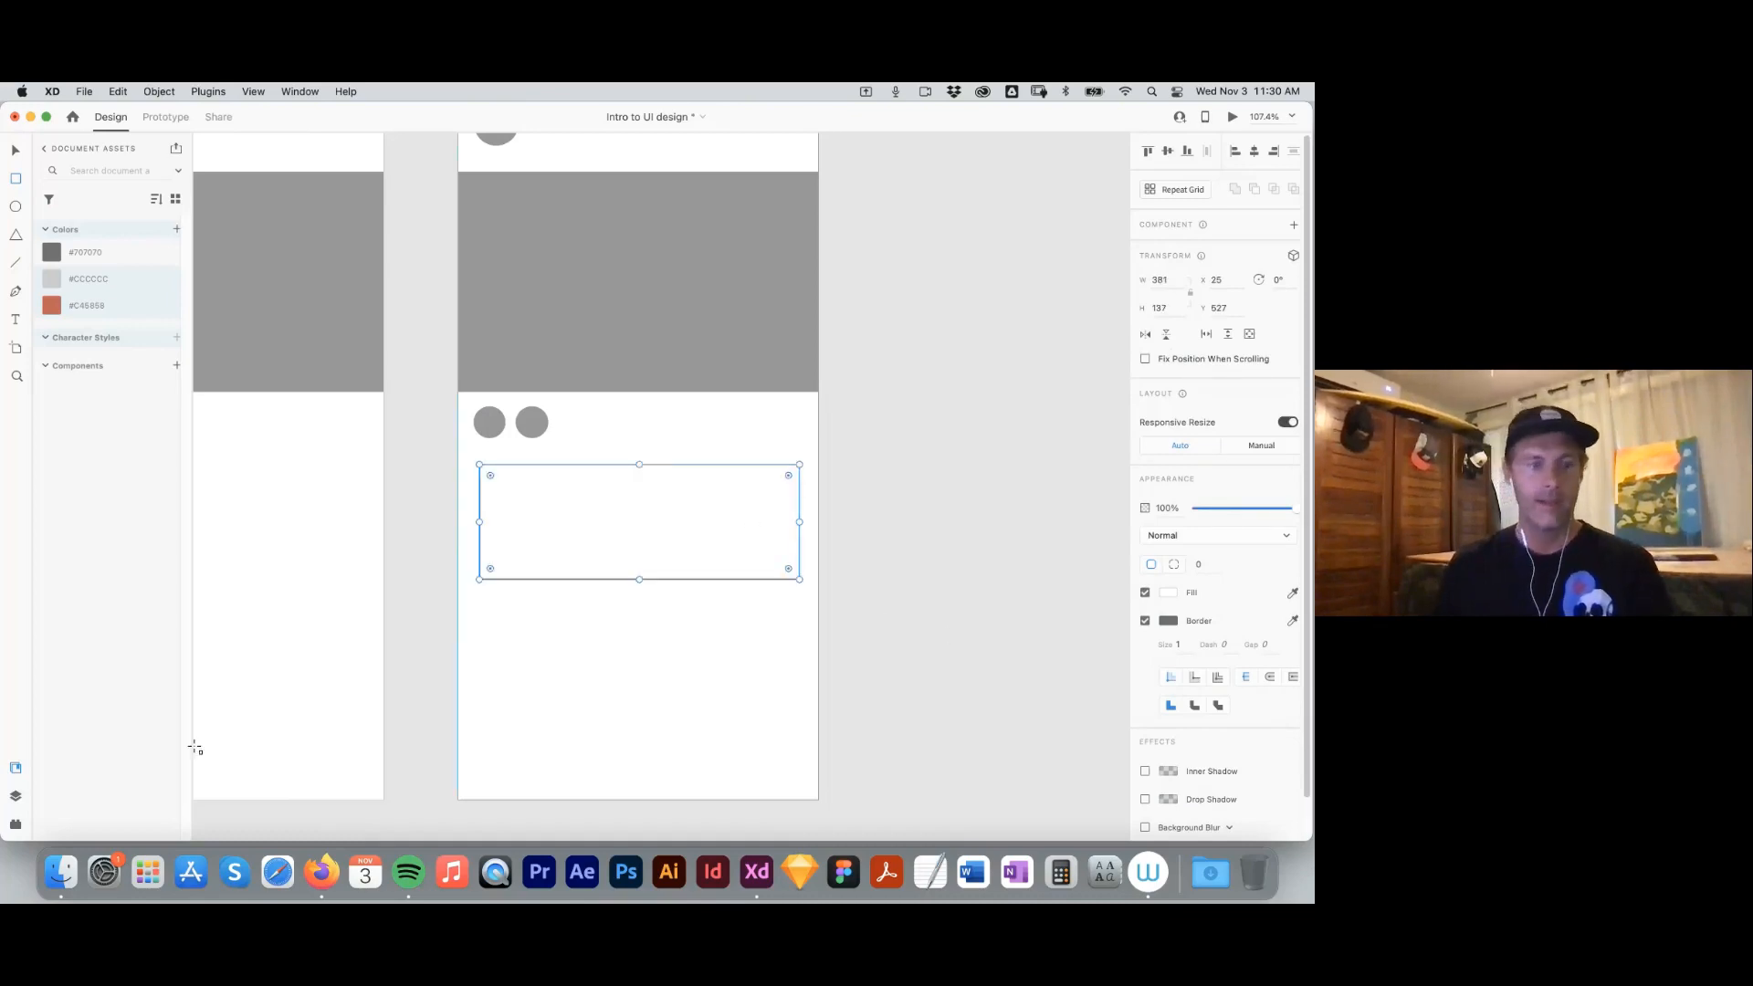
{"action": "left_click", "coordinate": [15, 824]}
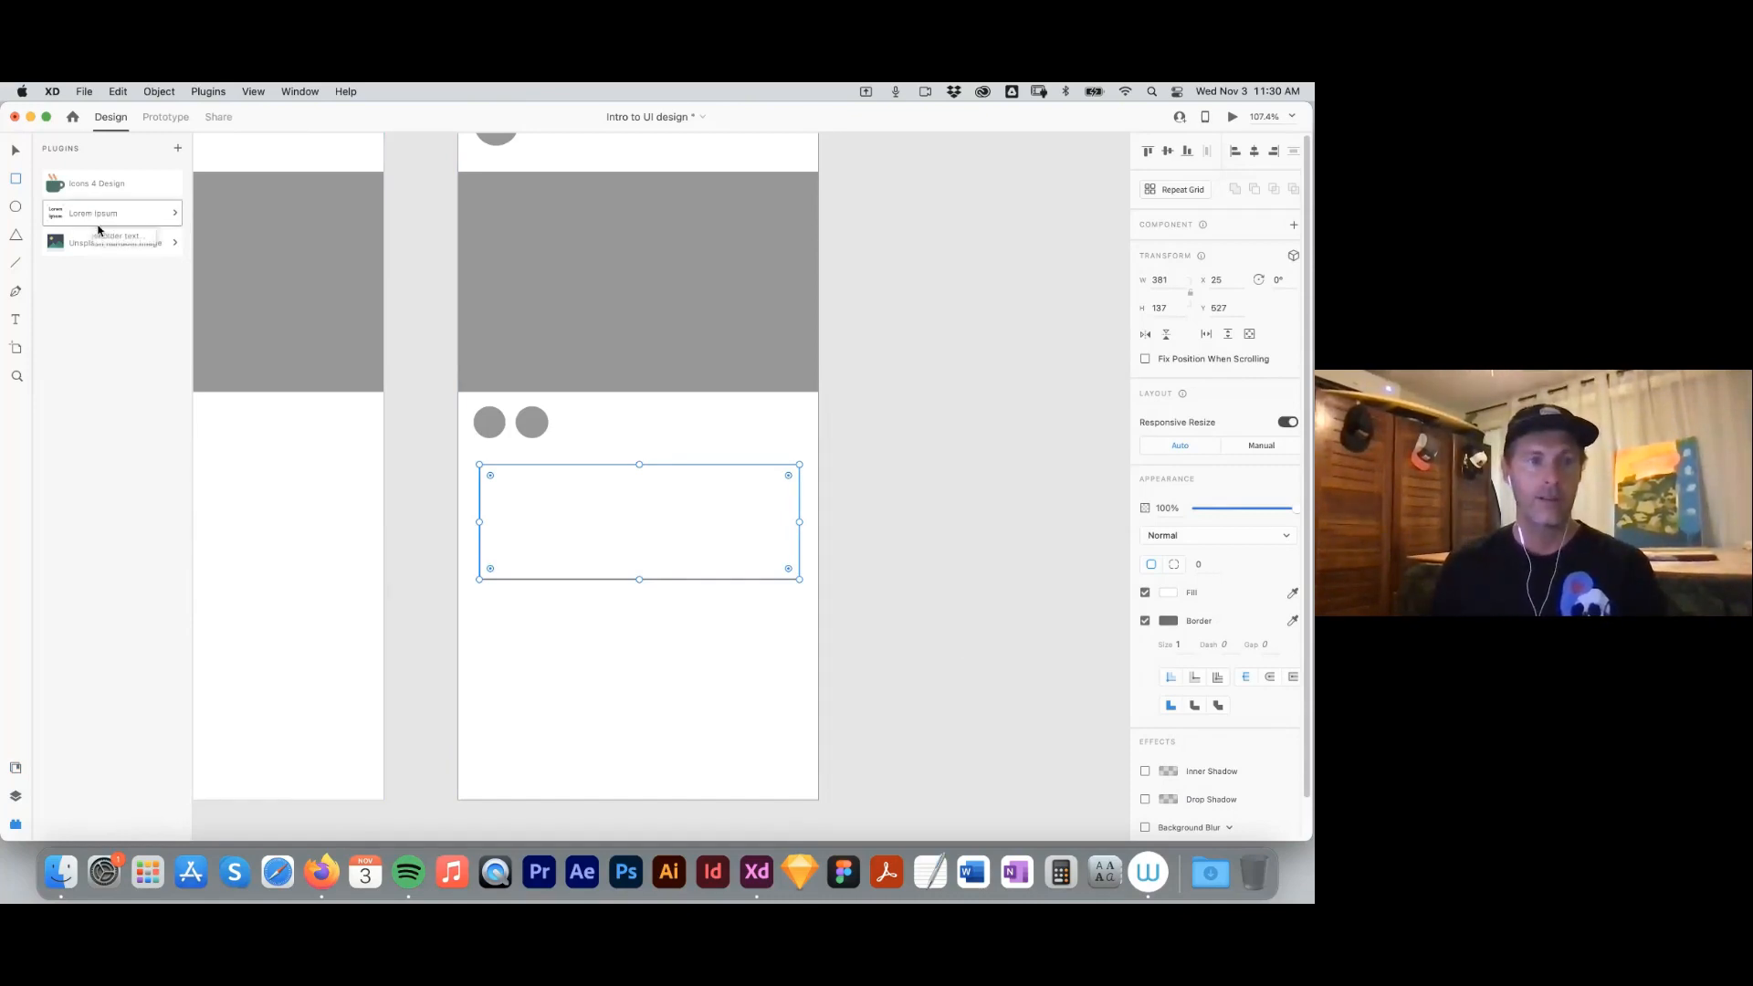
{"action": "left_click", "coordinate": [95, 213]}
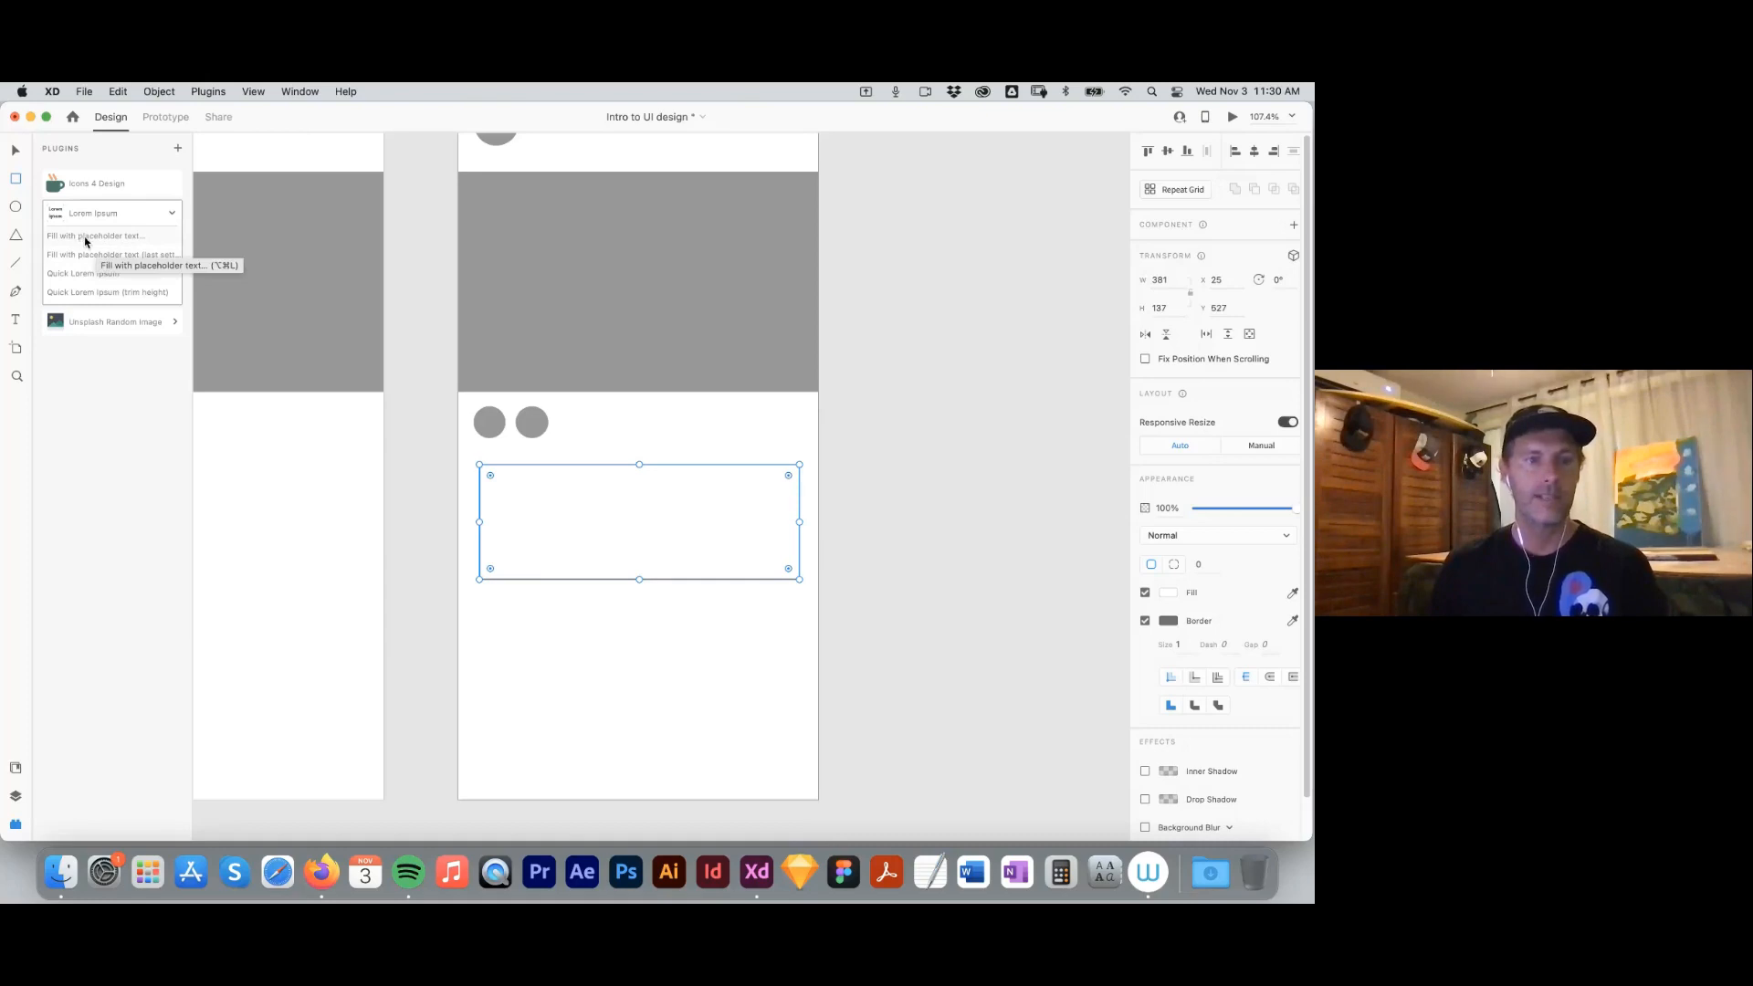
{"action": "left_click", "coordinate": [106, 238]}
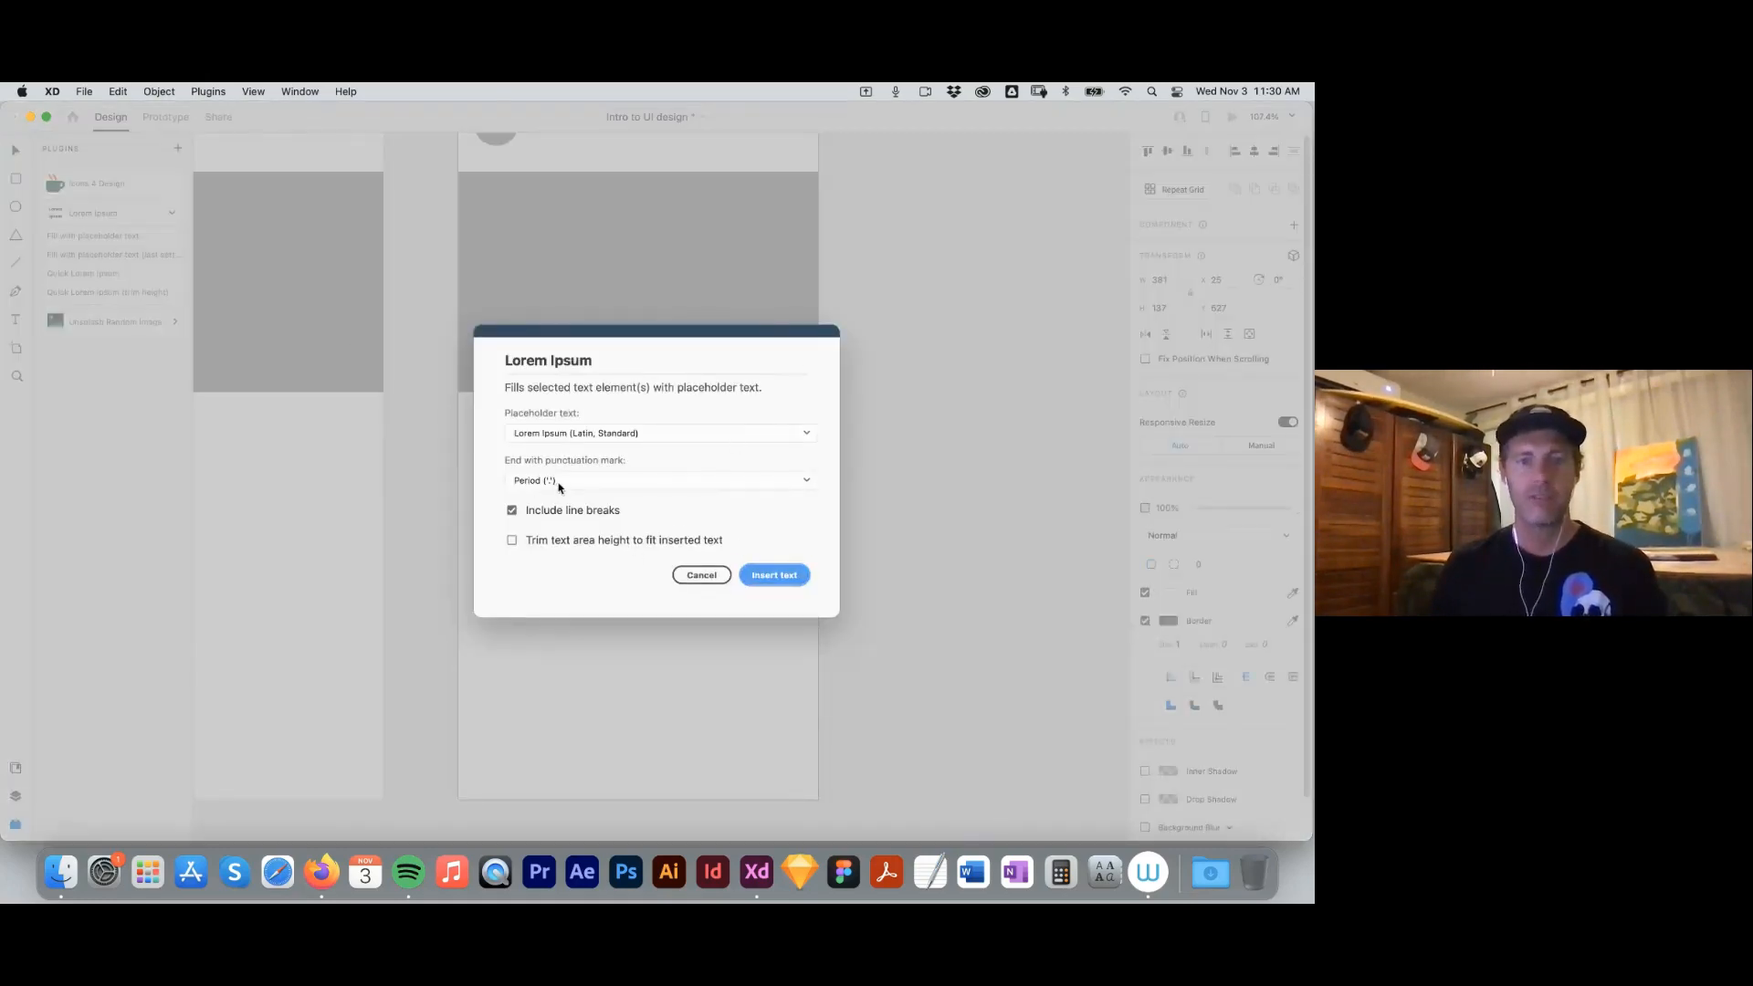
{"action": "left_click", "coordinate": [776, 582]}
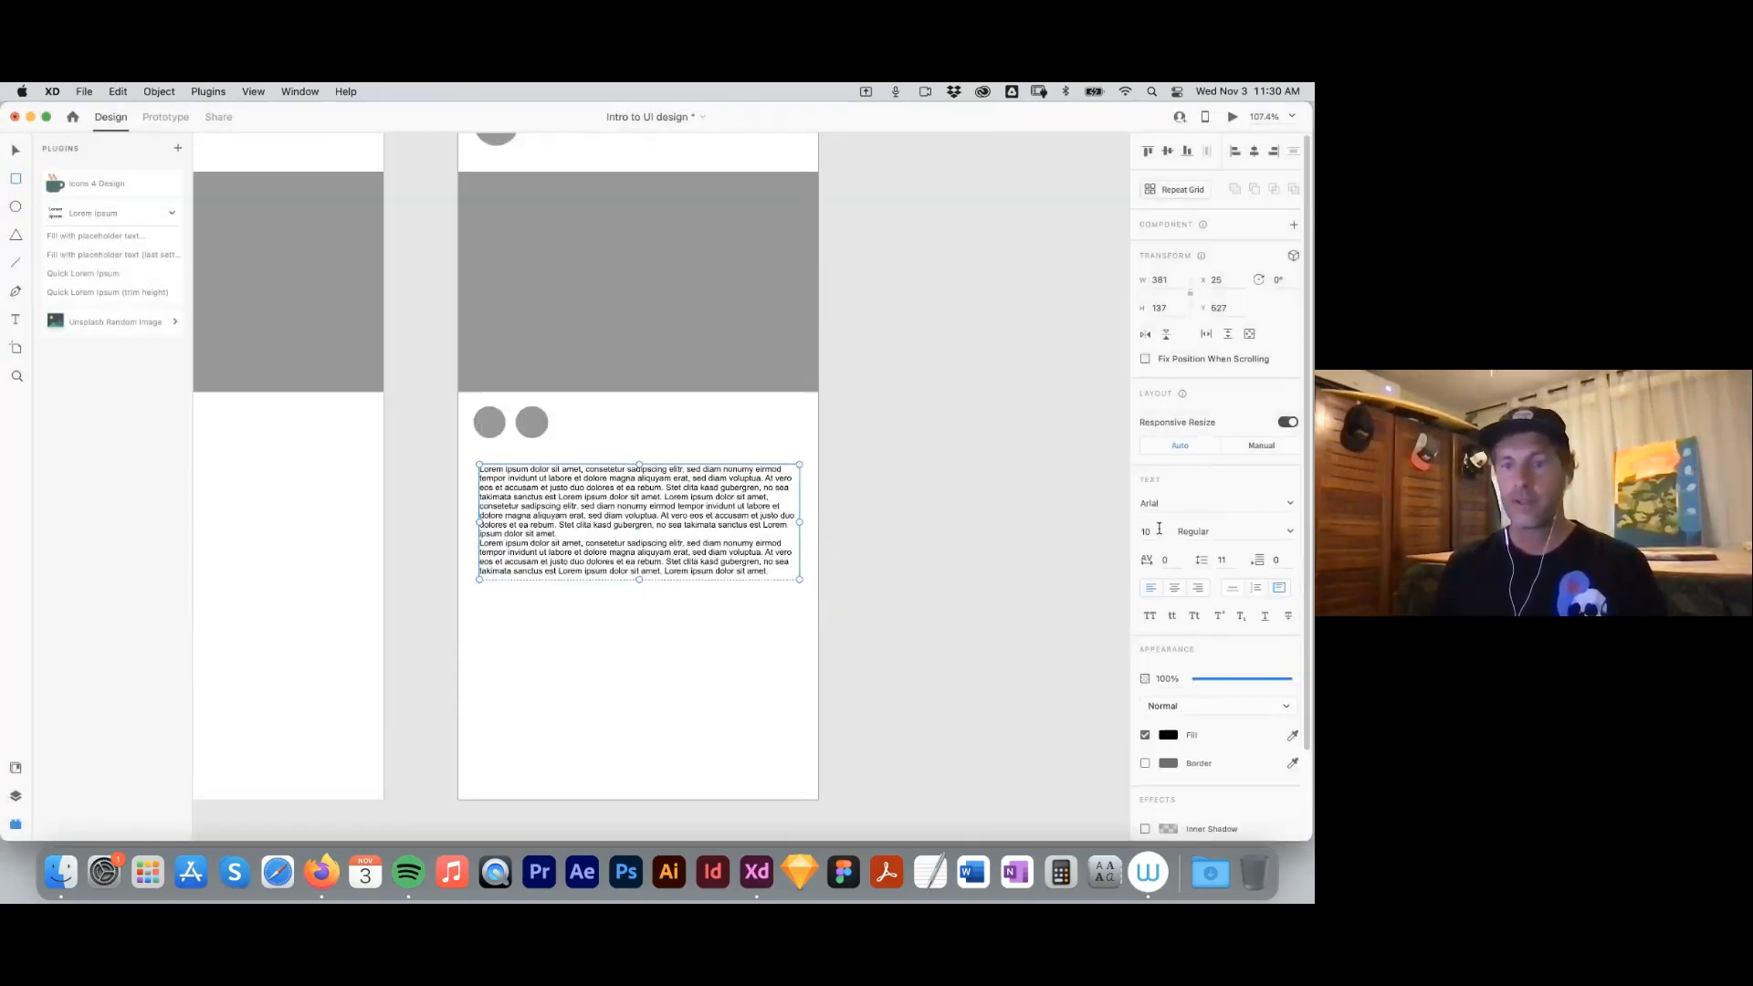
{"action": "key", "text": "BackSpace"}
{"action": "key", "text": "BackSpace"}
{"action": "type", "text": "18"}
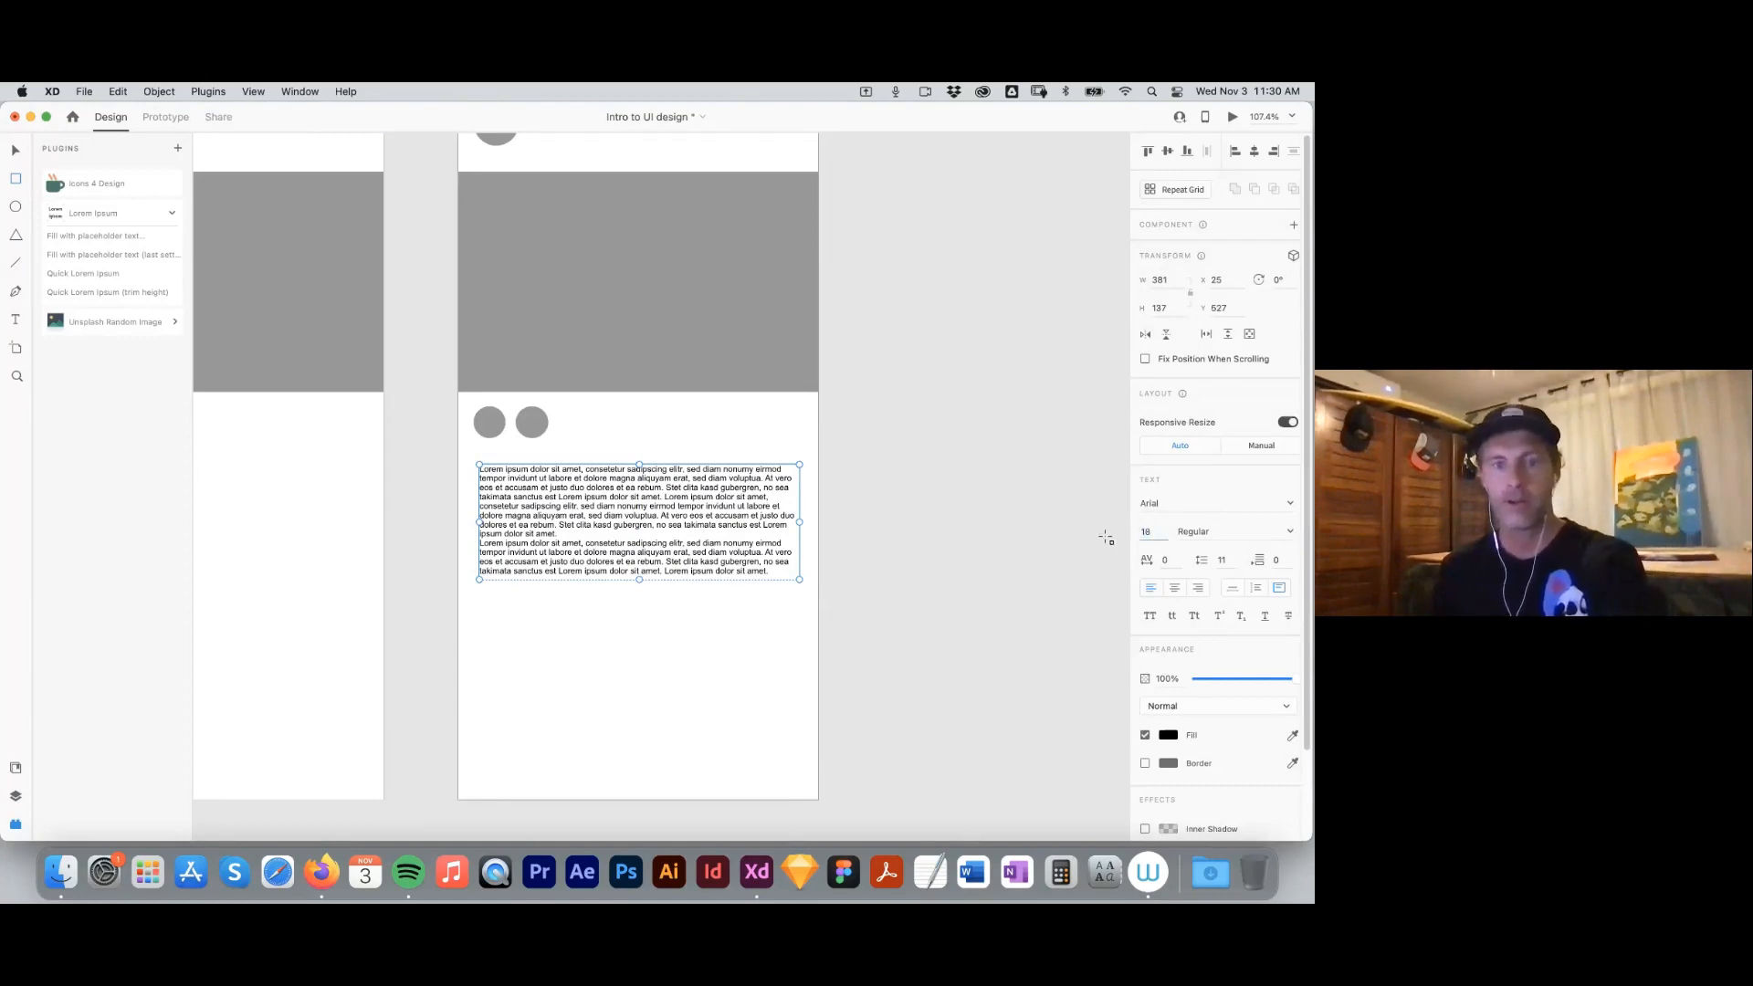
{"action": "key", "text": "Return"}
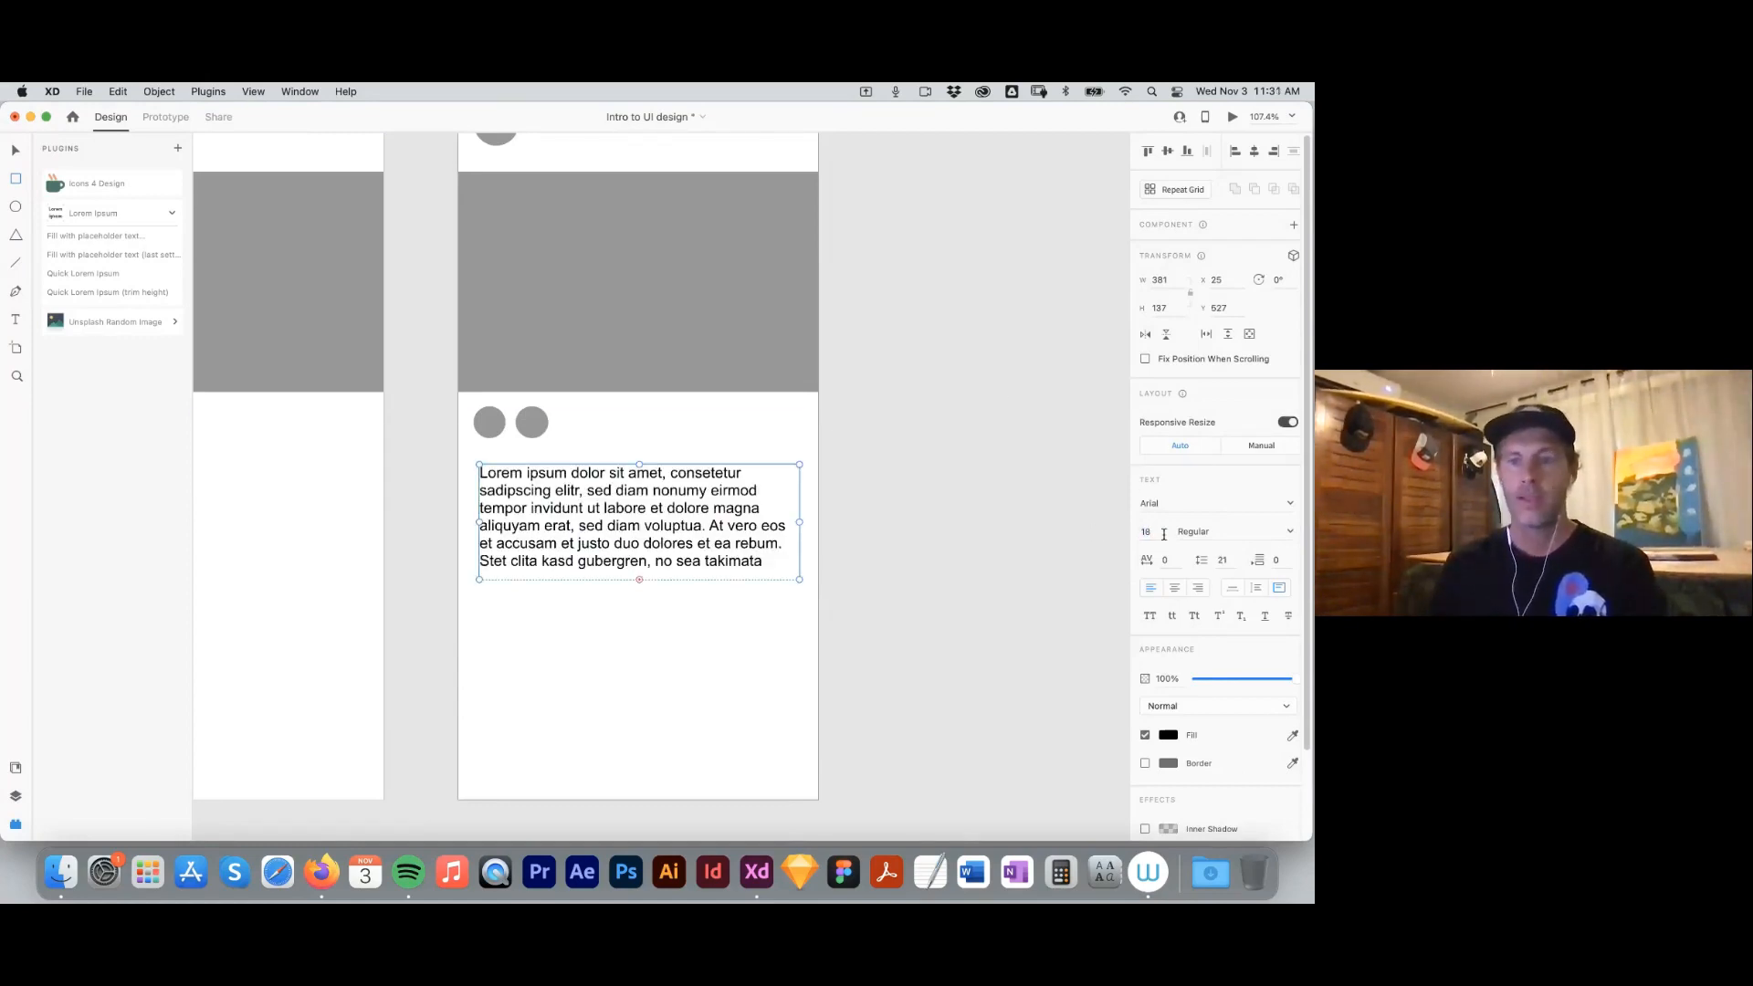
{"action": "left_click", "coordinate": [1291, 736]}
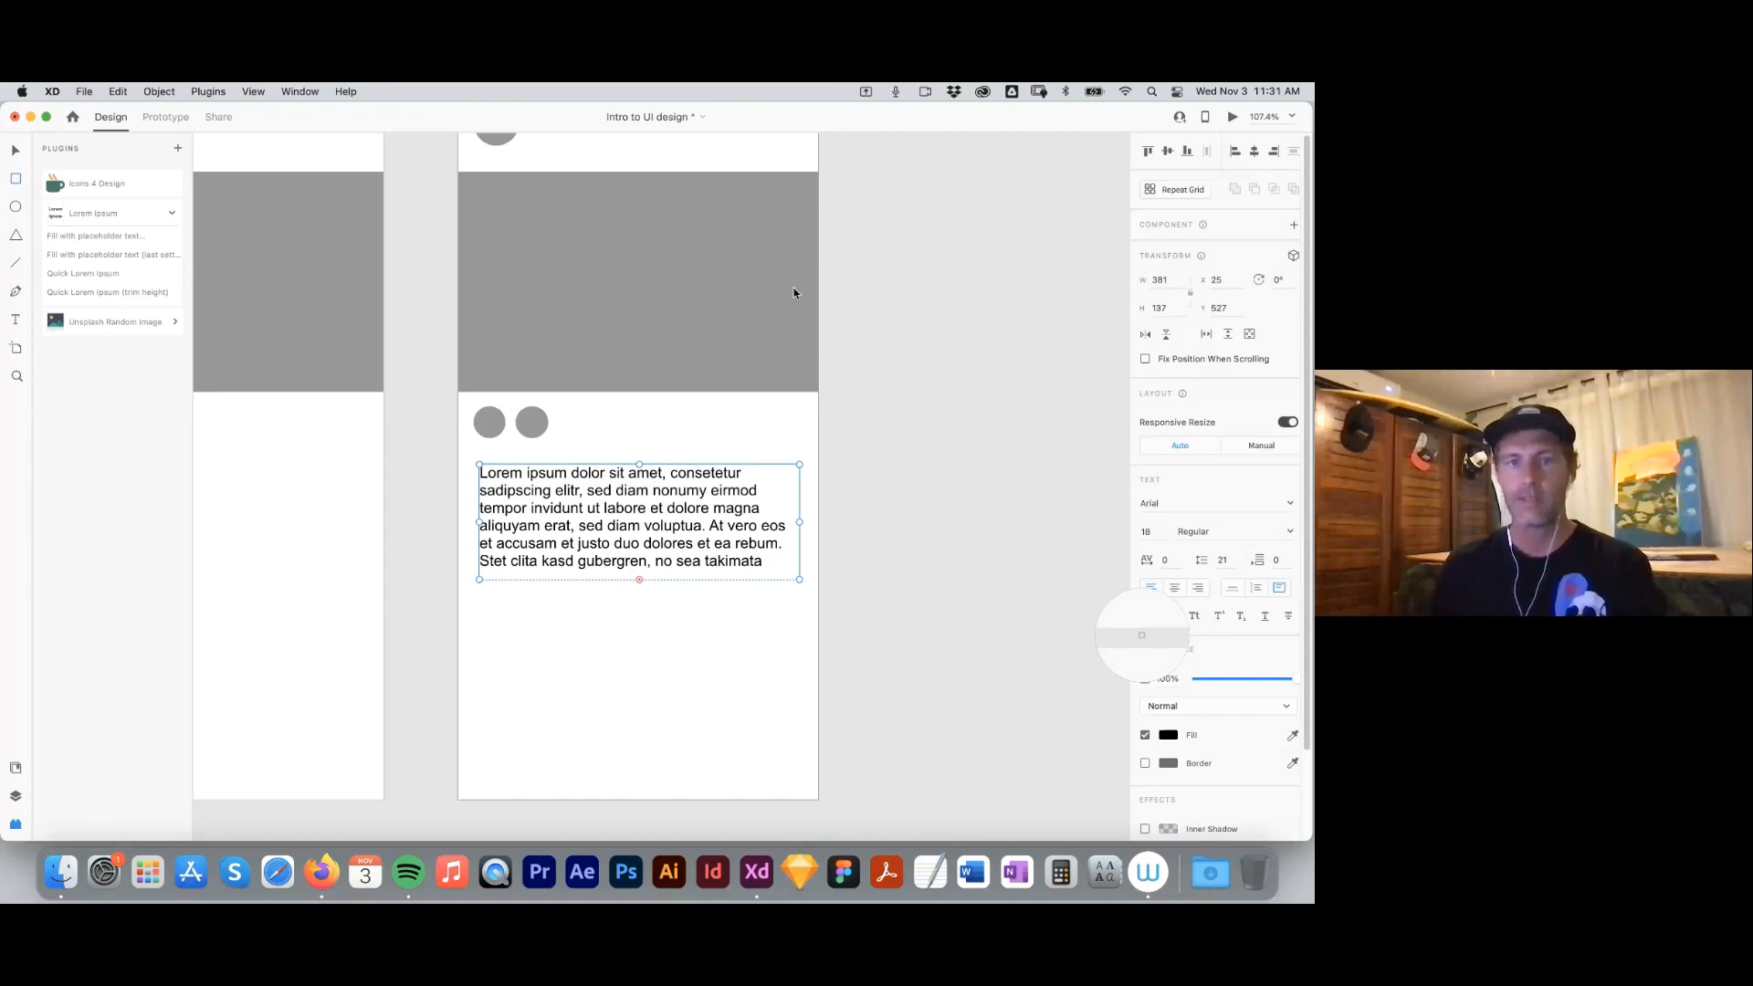
{"action": "left_click", "coordinate": [763, 291]}
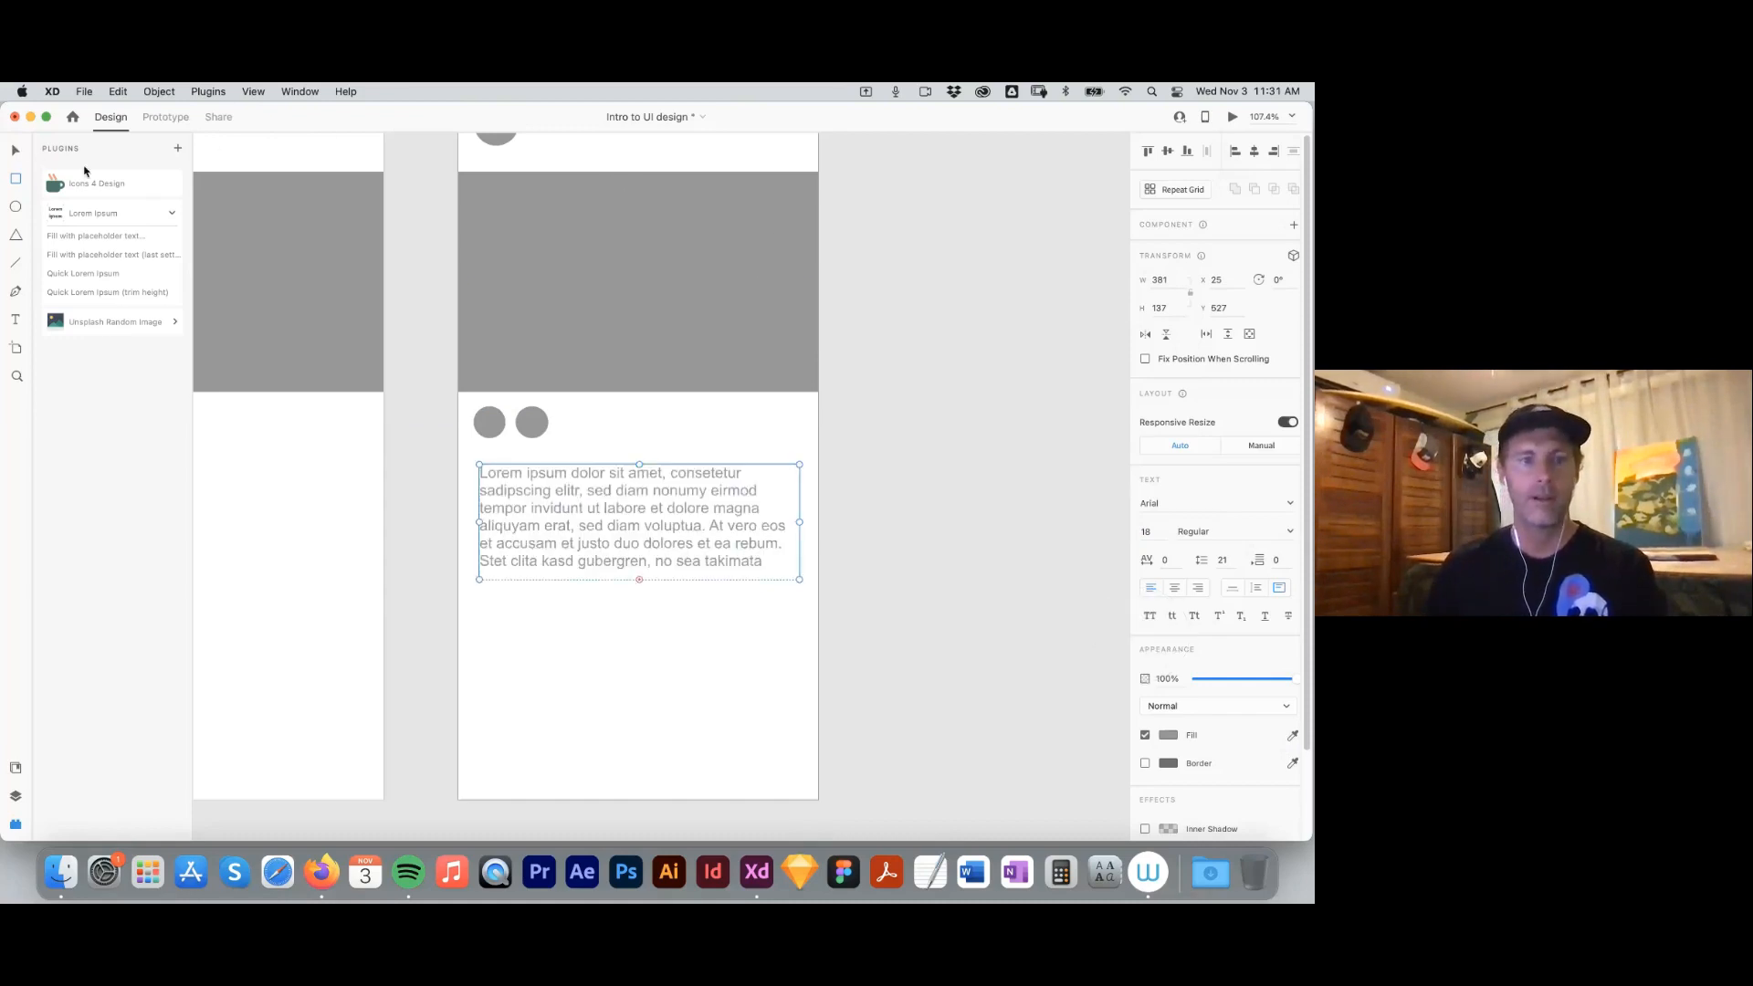
{"action": "left_click", "coordinate": [821, 346]}
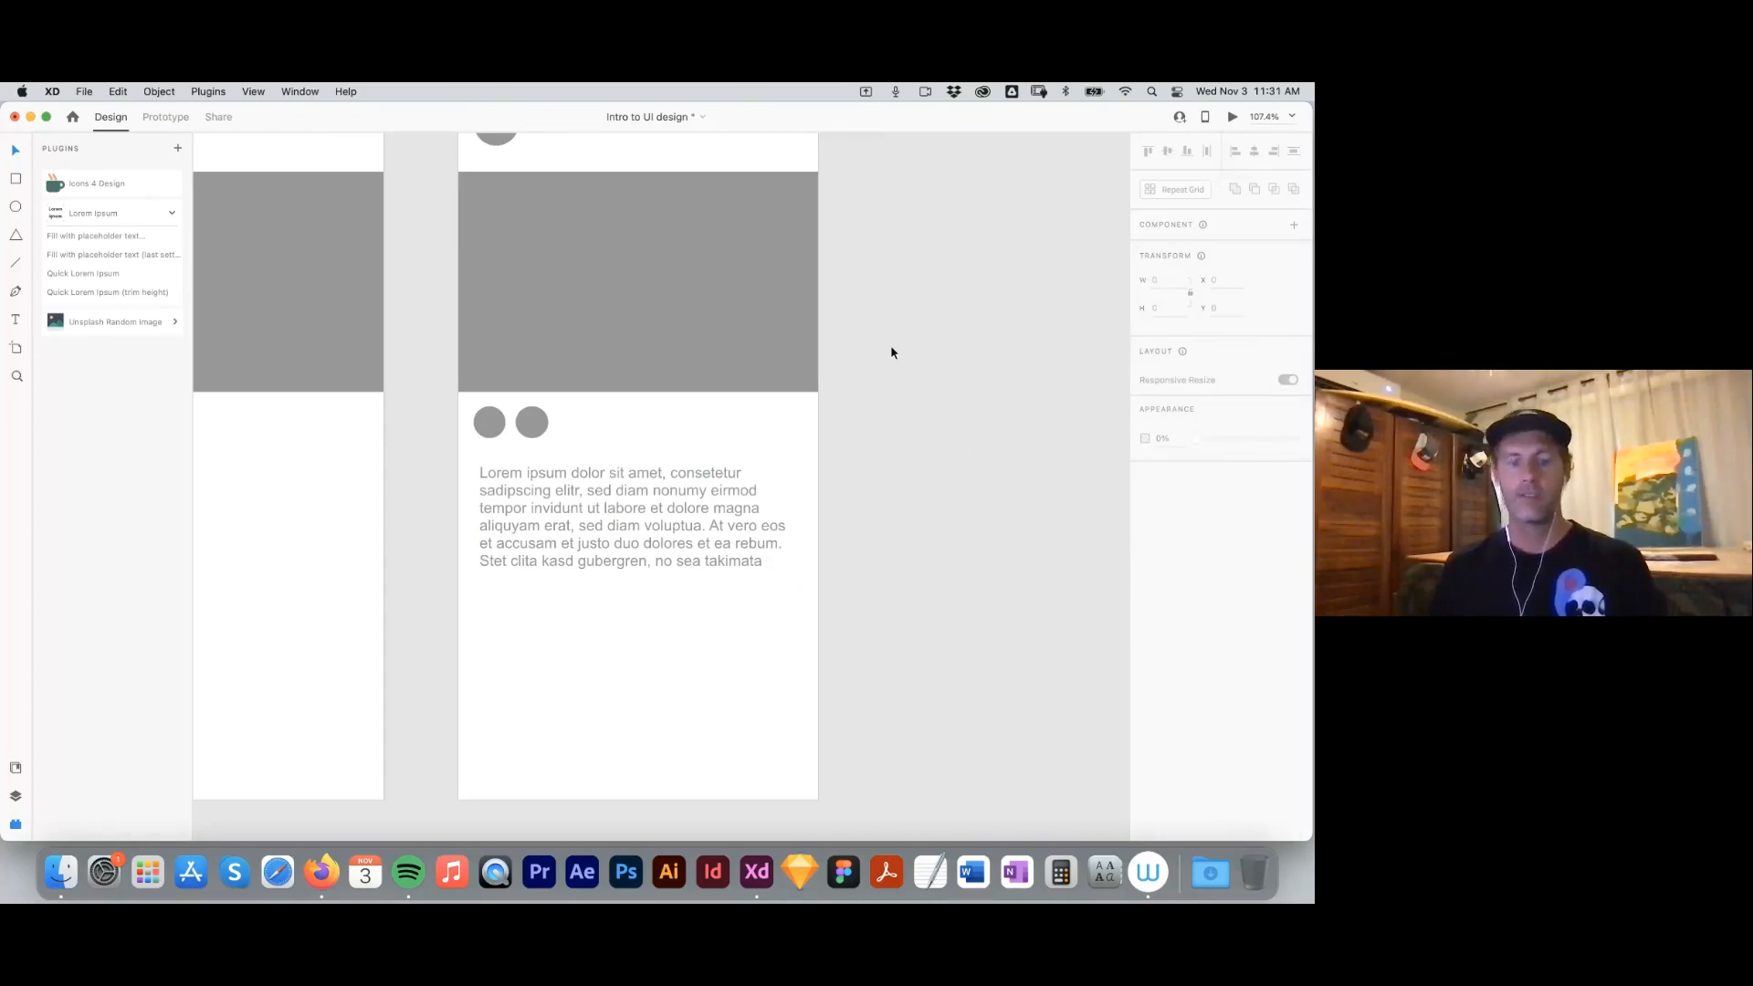
Choose Plugins > Browse Plugins, relaunch the stalled Creative Cloud, and choose it again.
{"action": "scroll", "coordinate": [900, 274], "scroll_direction": "up", "scroll_amount": 4}
{"action": "scroll", "coordinate": [912, 496], "scroll_direction": "down", "scroll_amount": 2}
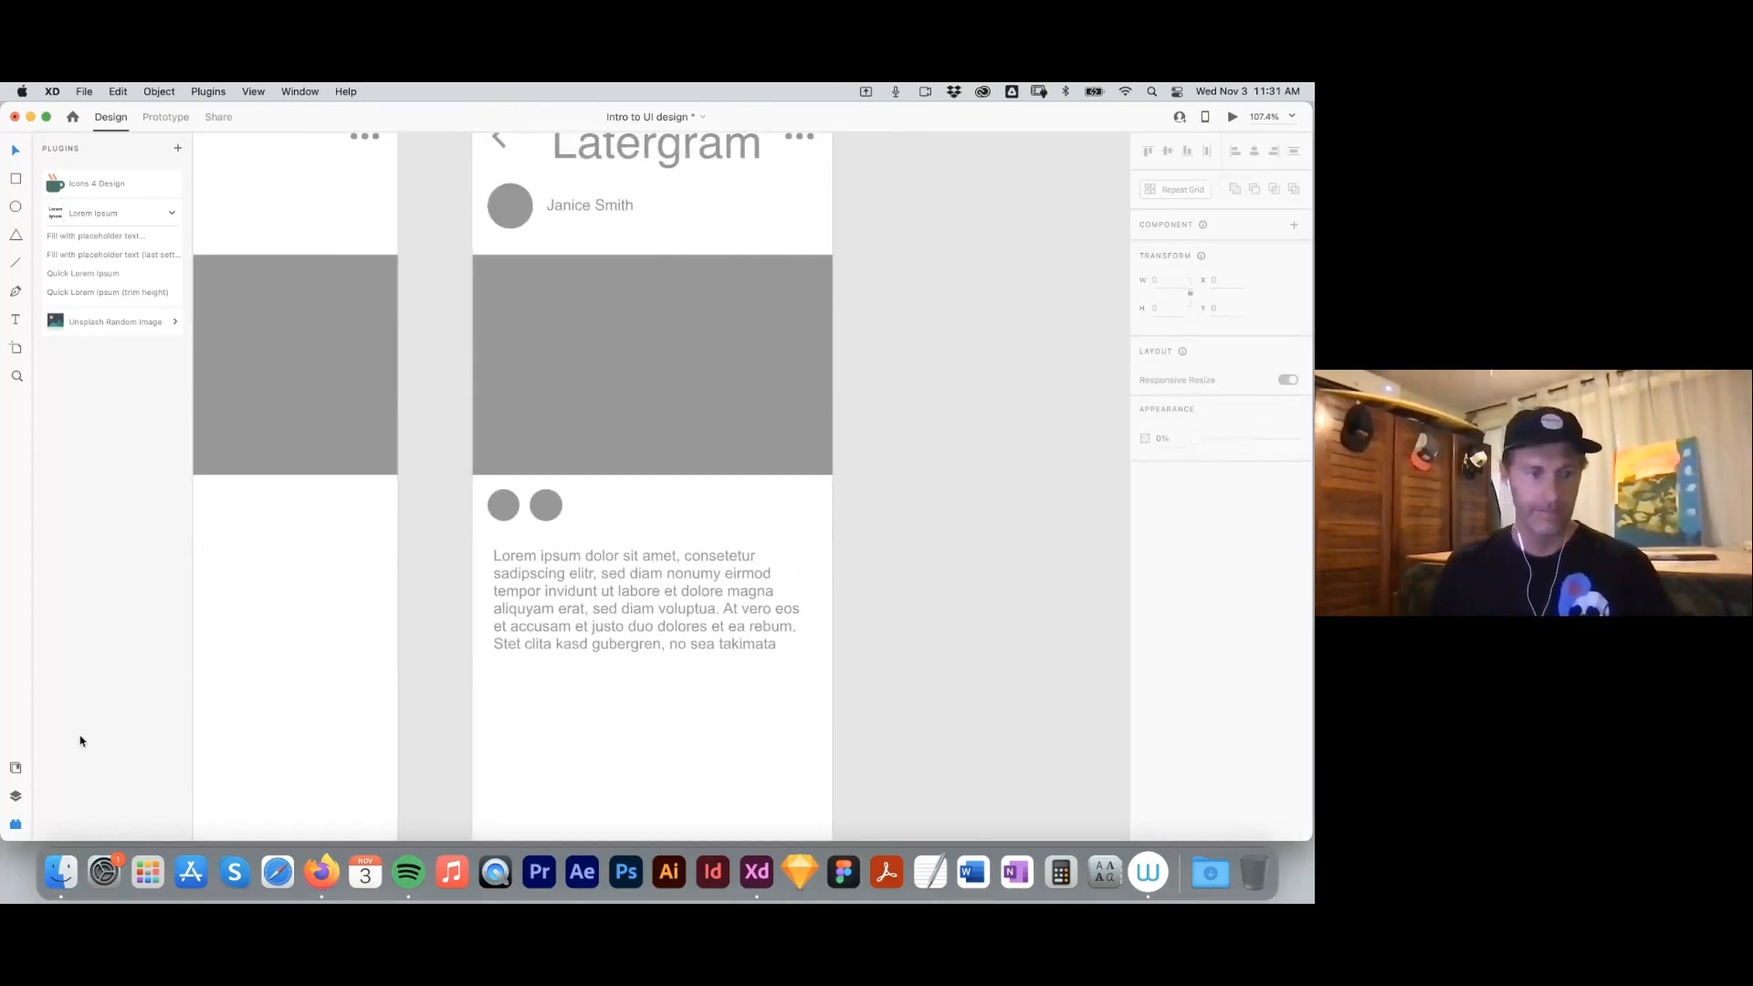
{"action": "left_click", "coordinate": [209, 93]}
{"action": "left_click", "coordinate": [217, 177]}
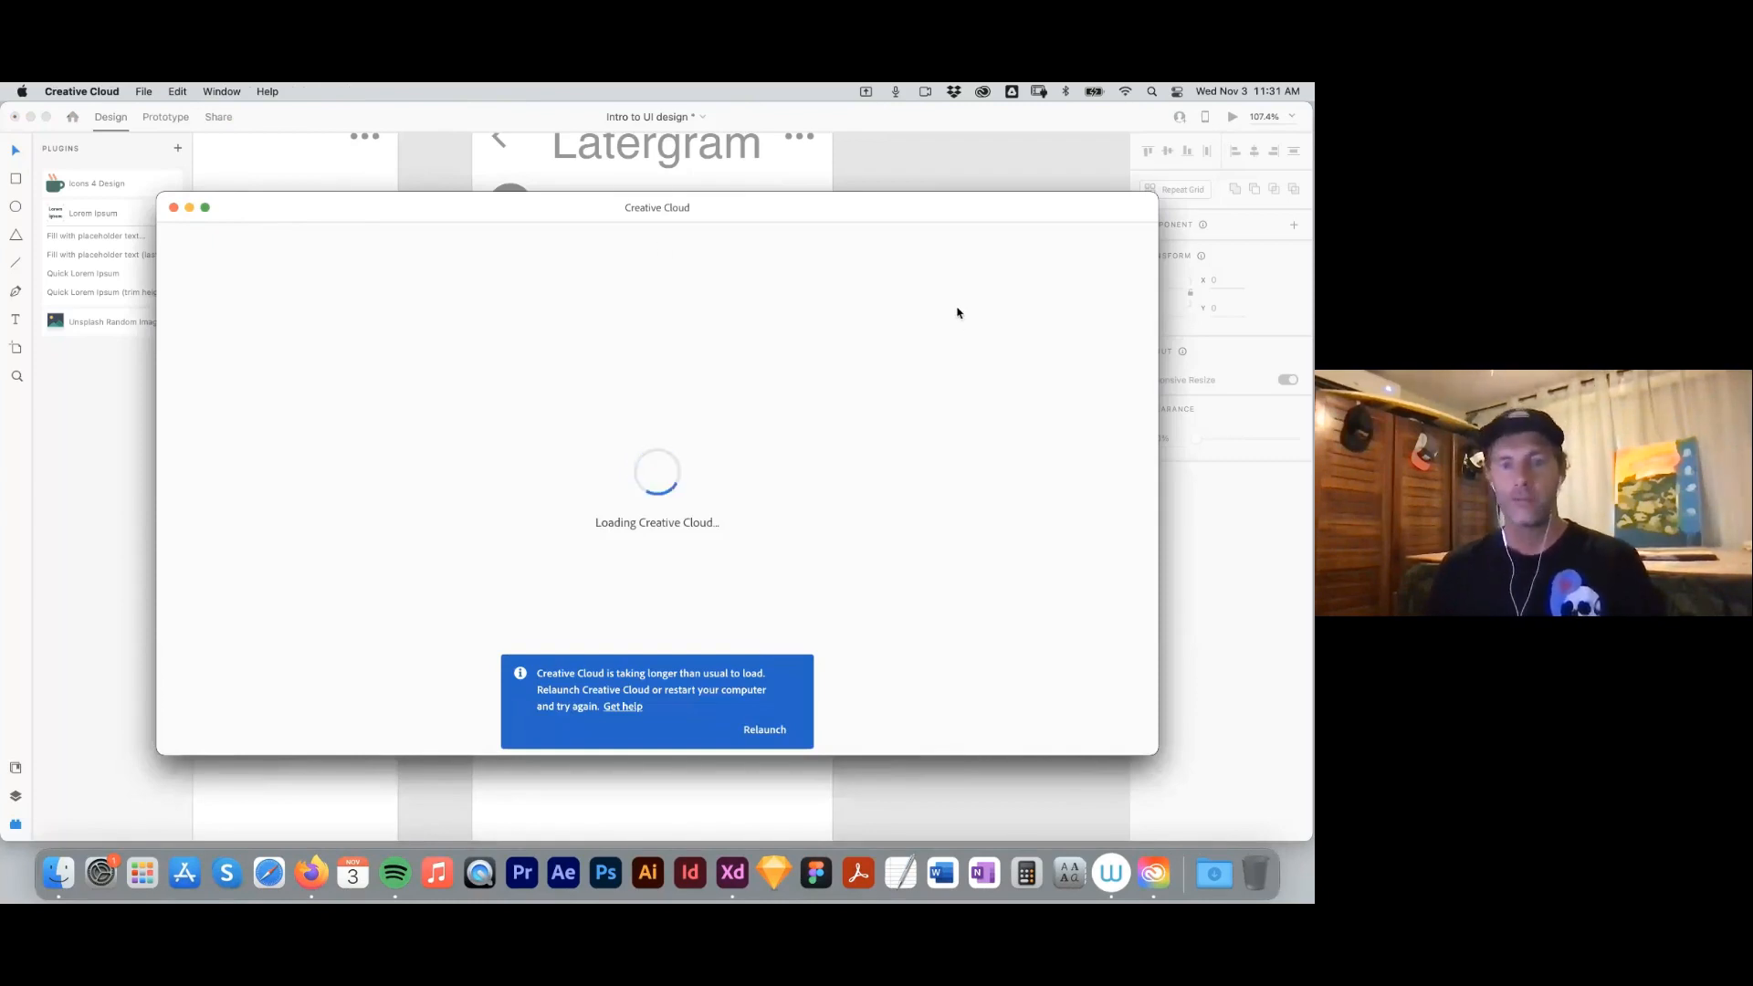
{"action": "left_click", "coordinate": [767, 730]}
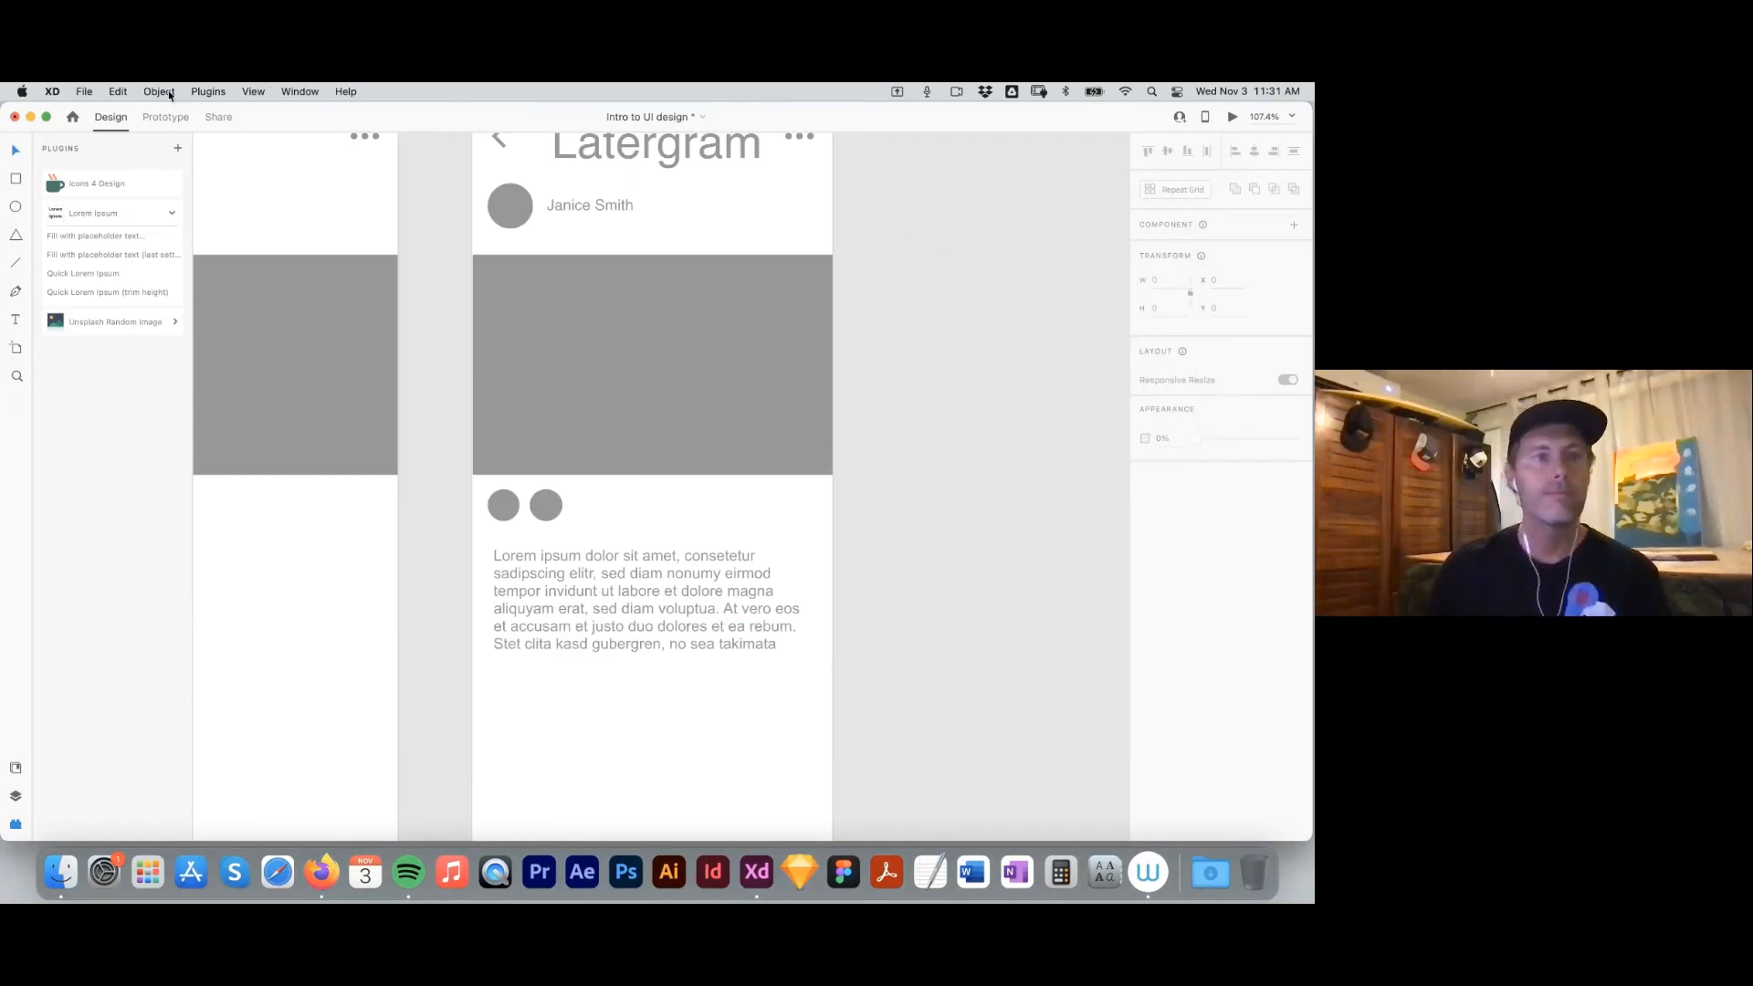
{"action": "left_click", "coordinate": [207, 92]}
{"action": "left_click", "coordinate": [232, 174]}
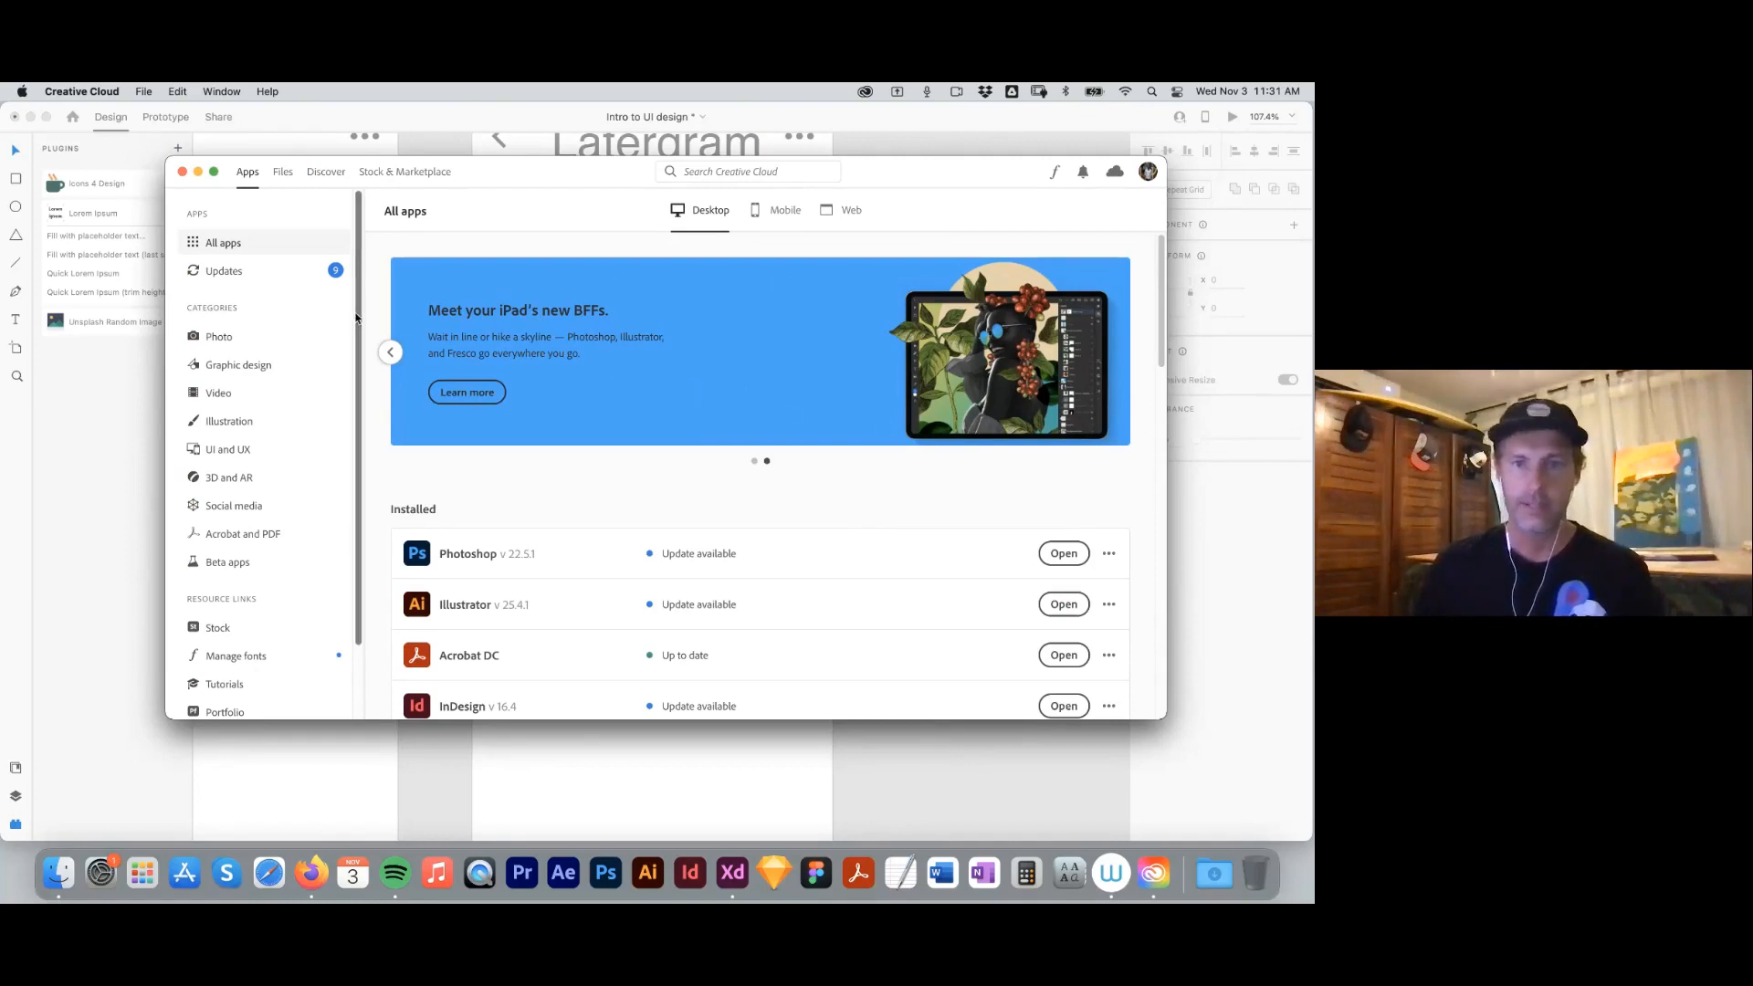
Look at Creative Cloud's Files page, then return to the All apps list.
{"action": "left_click", "coordinate": [283, 174]}
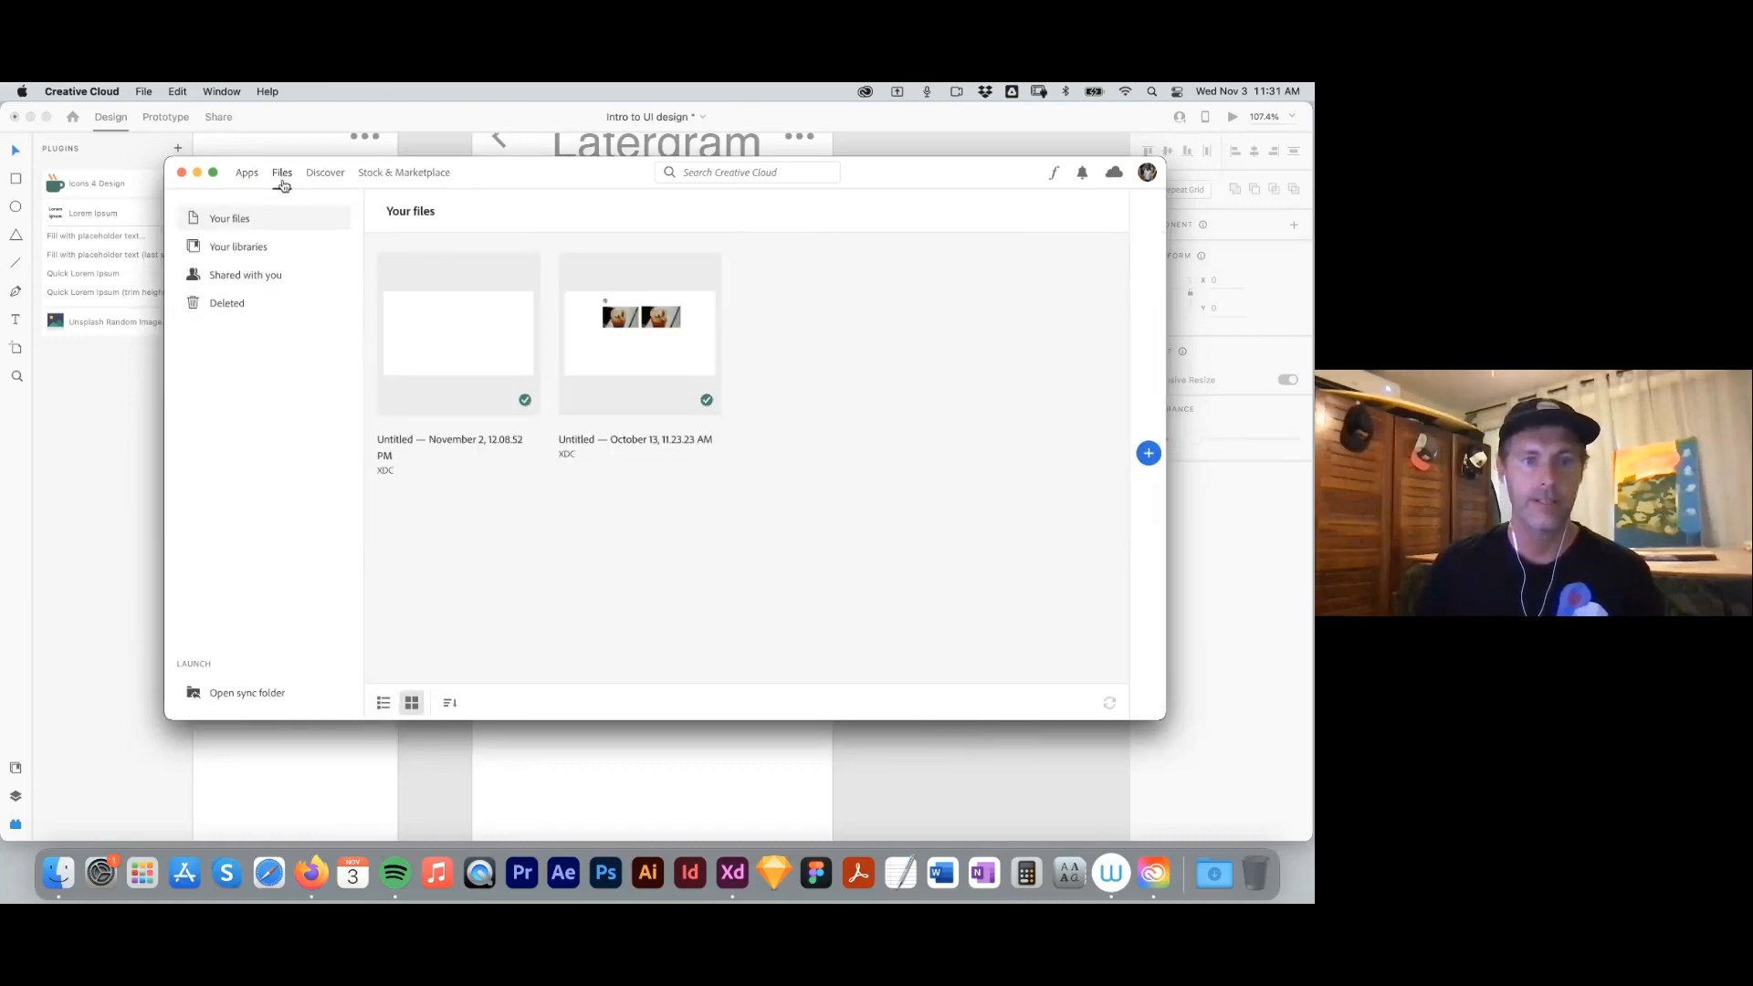
{"action": "left_click", "coordinate": [245, 175]}
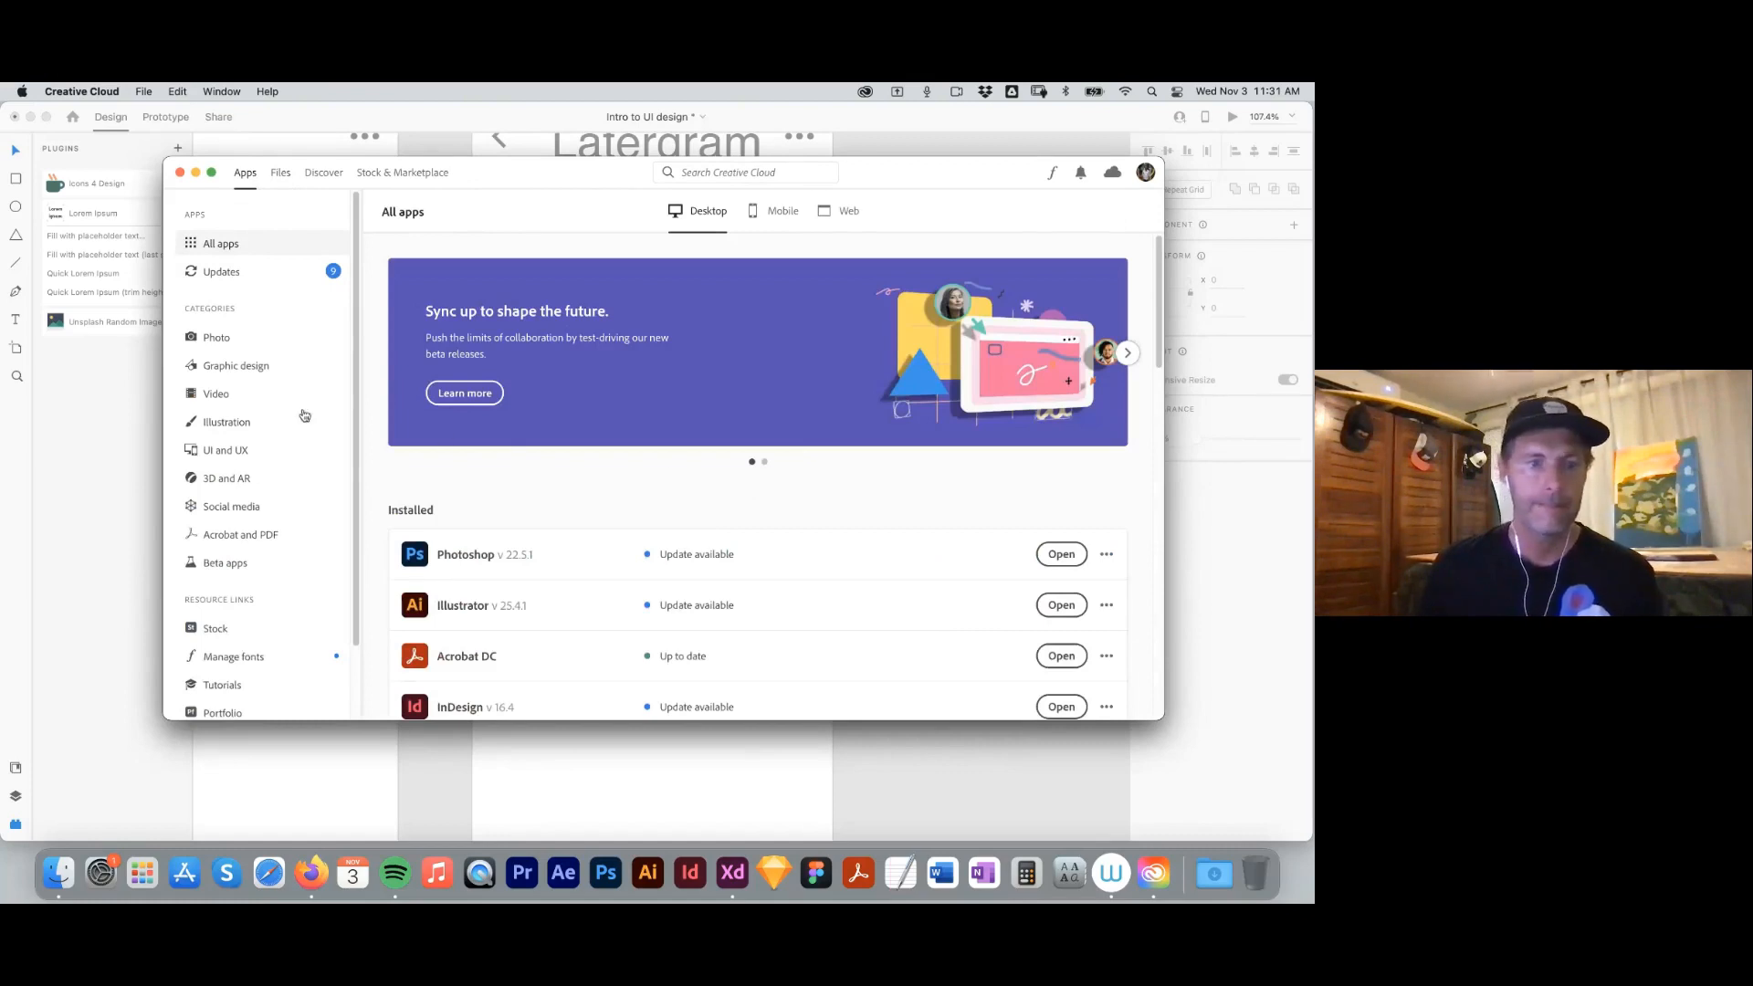
{"action": "scroll", "coordinate": [356, 429], "scroll_direction": "down", "scroll_amount": 2}
{"action": "left_click_drag", "start_coordinate": [368, 432], "coordinate": [378, 569]}
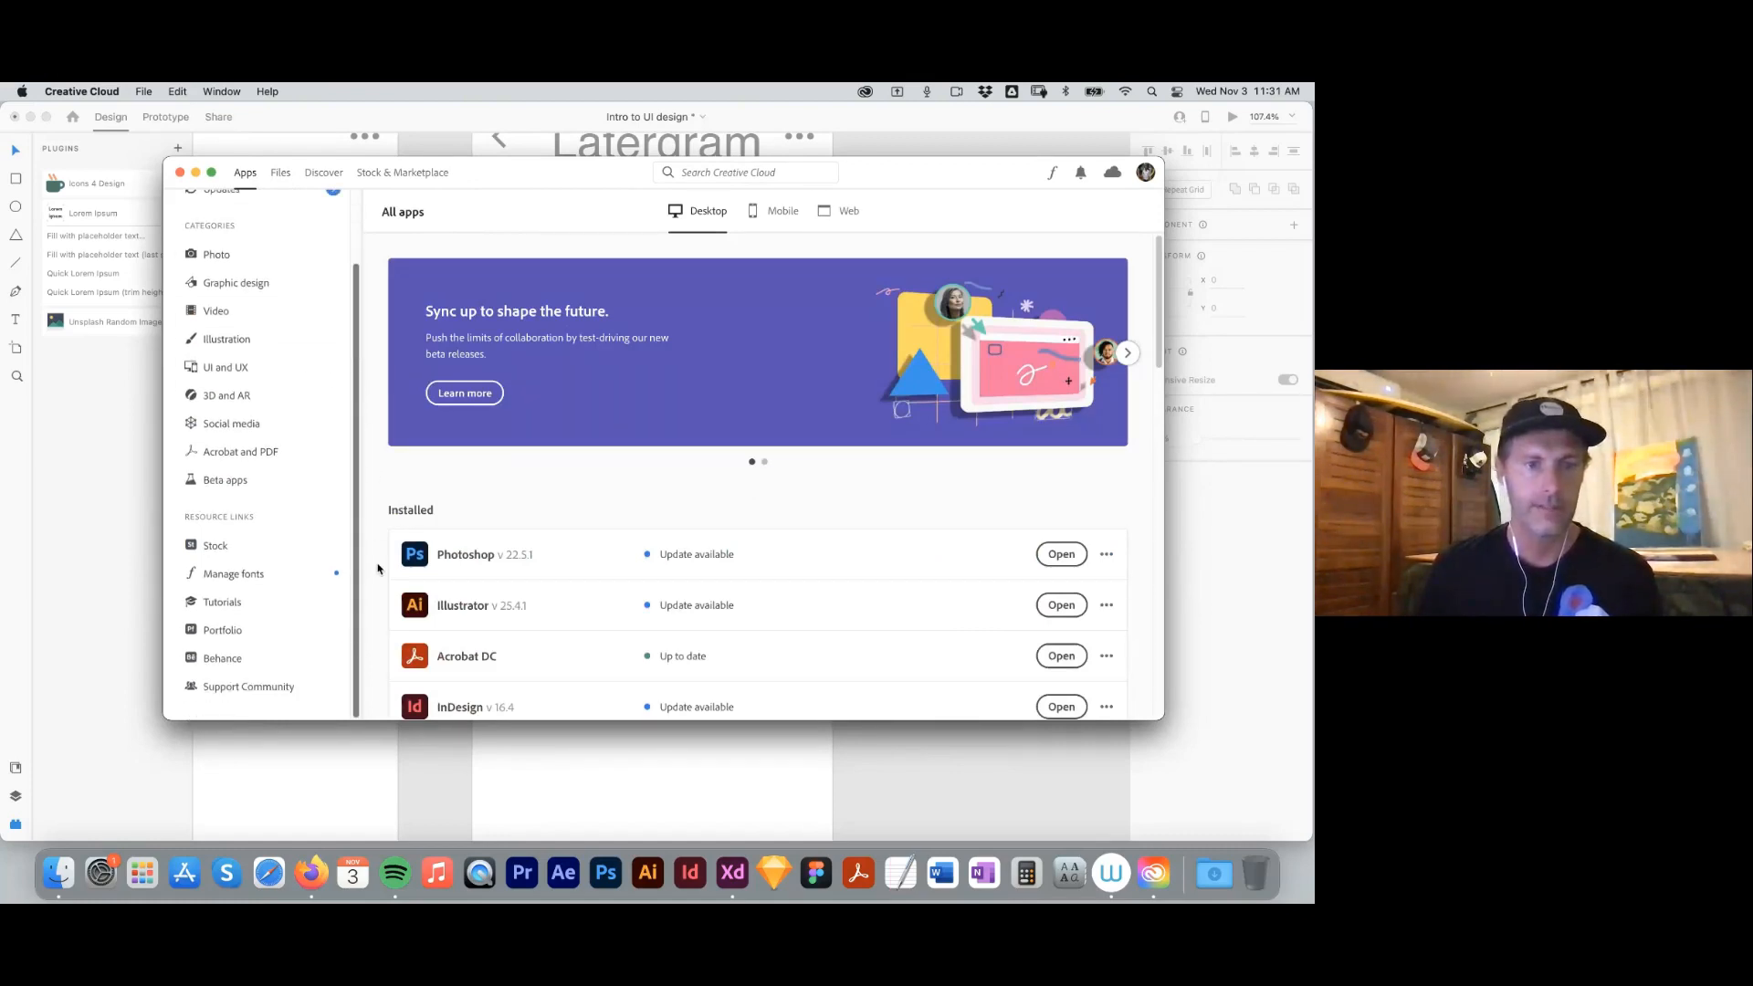
{"action": "left_click_drag", "start_coordinate": [376, 367], "coordinate": [364, 238]}
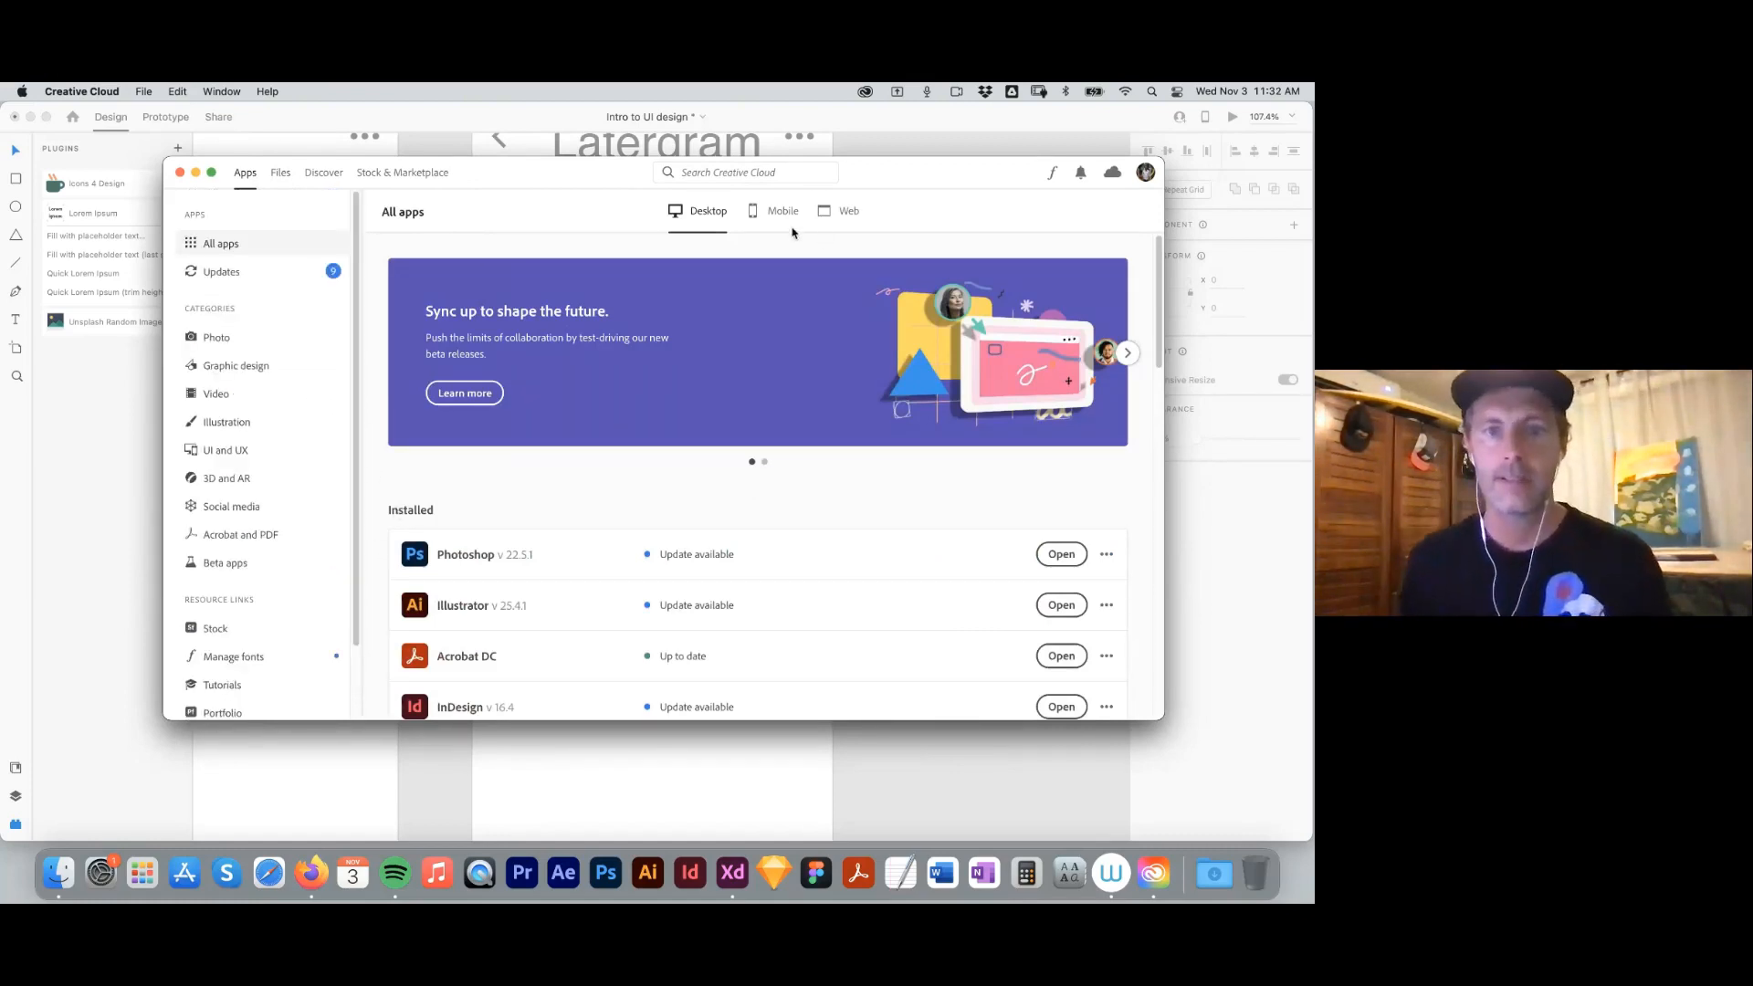
Search Creative Cloud for 'plugins', review the Apps and All results, then close the search.
{"action": "left_click", "coordinate": [742, 176]}
{"action": "type", "text": "p"}
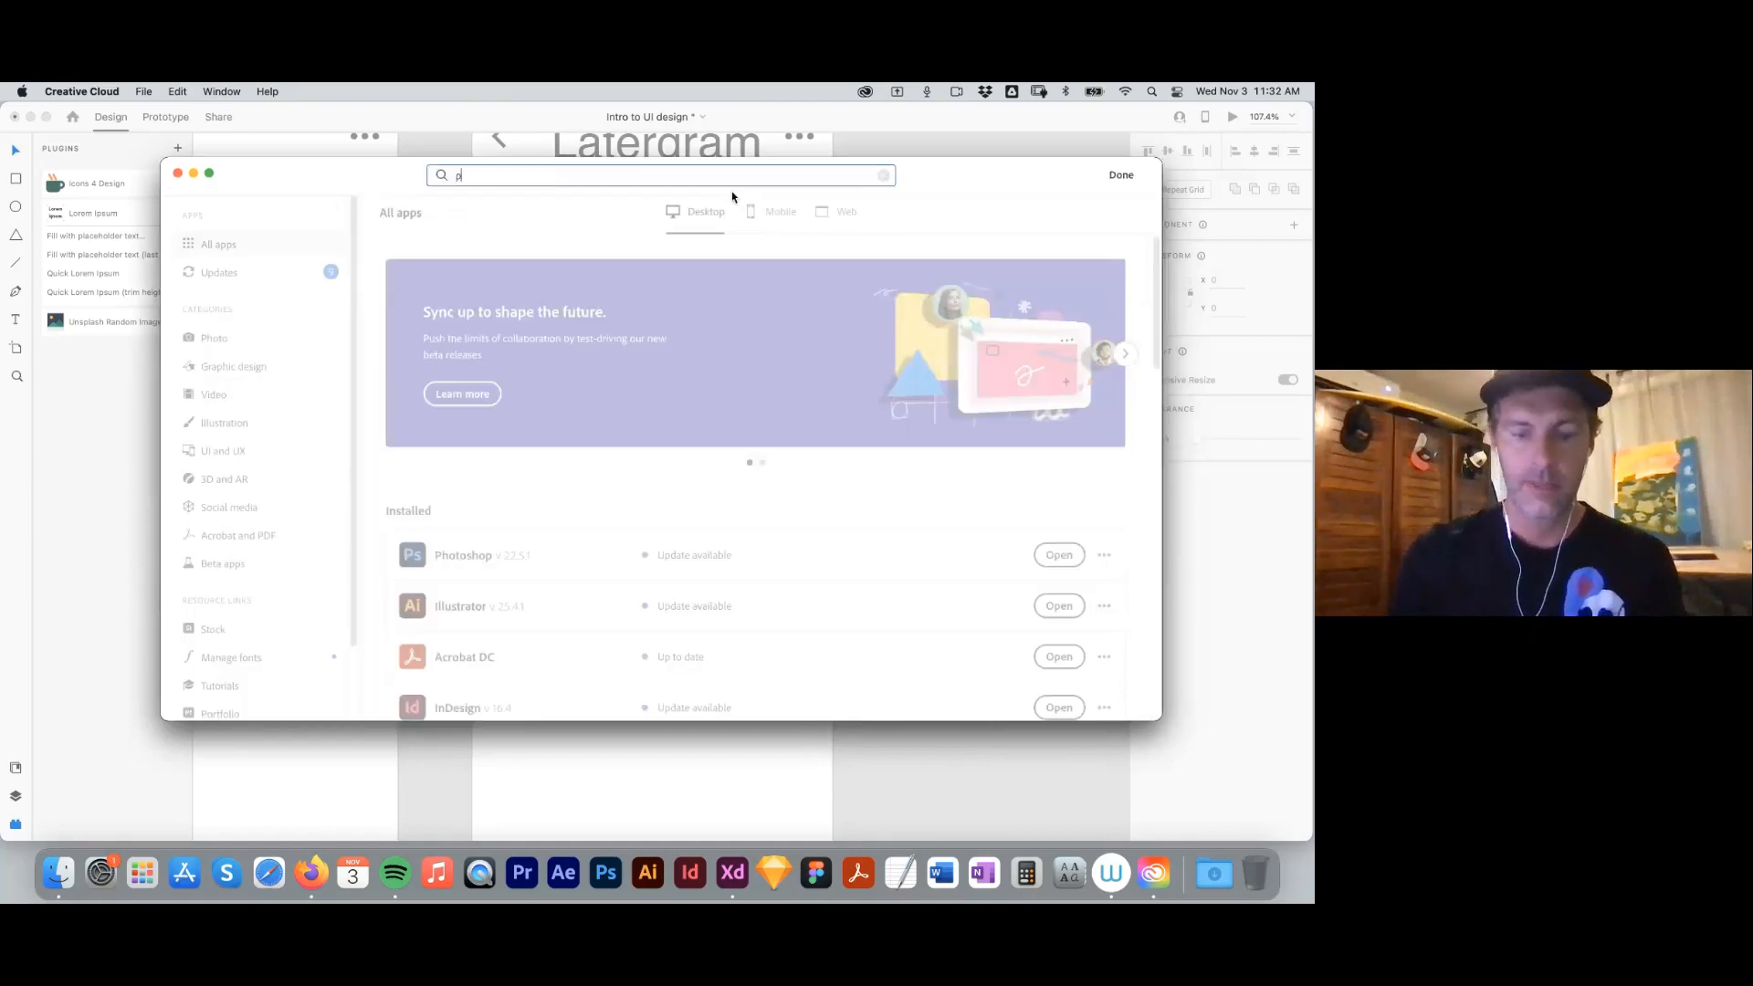
{"action": "type", "text": "lugins"}
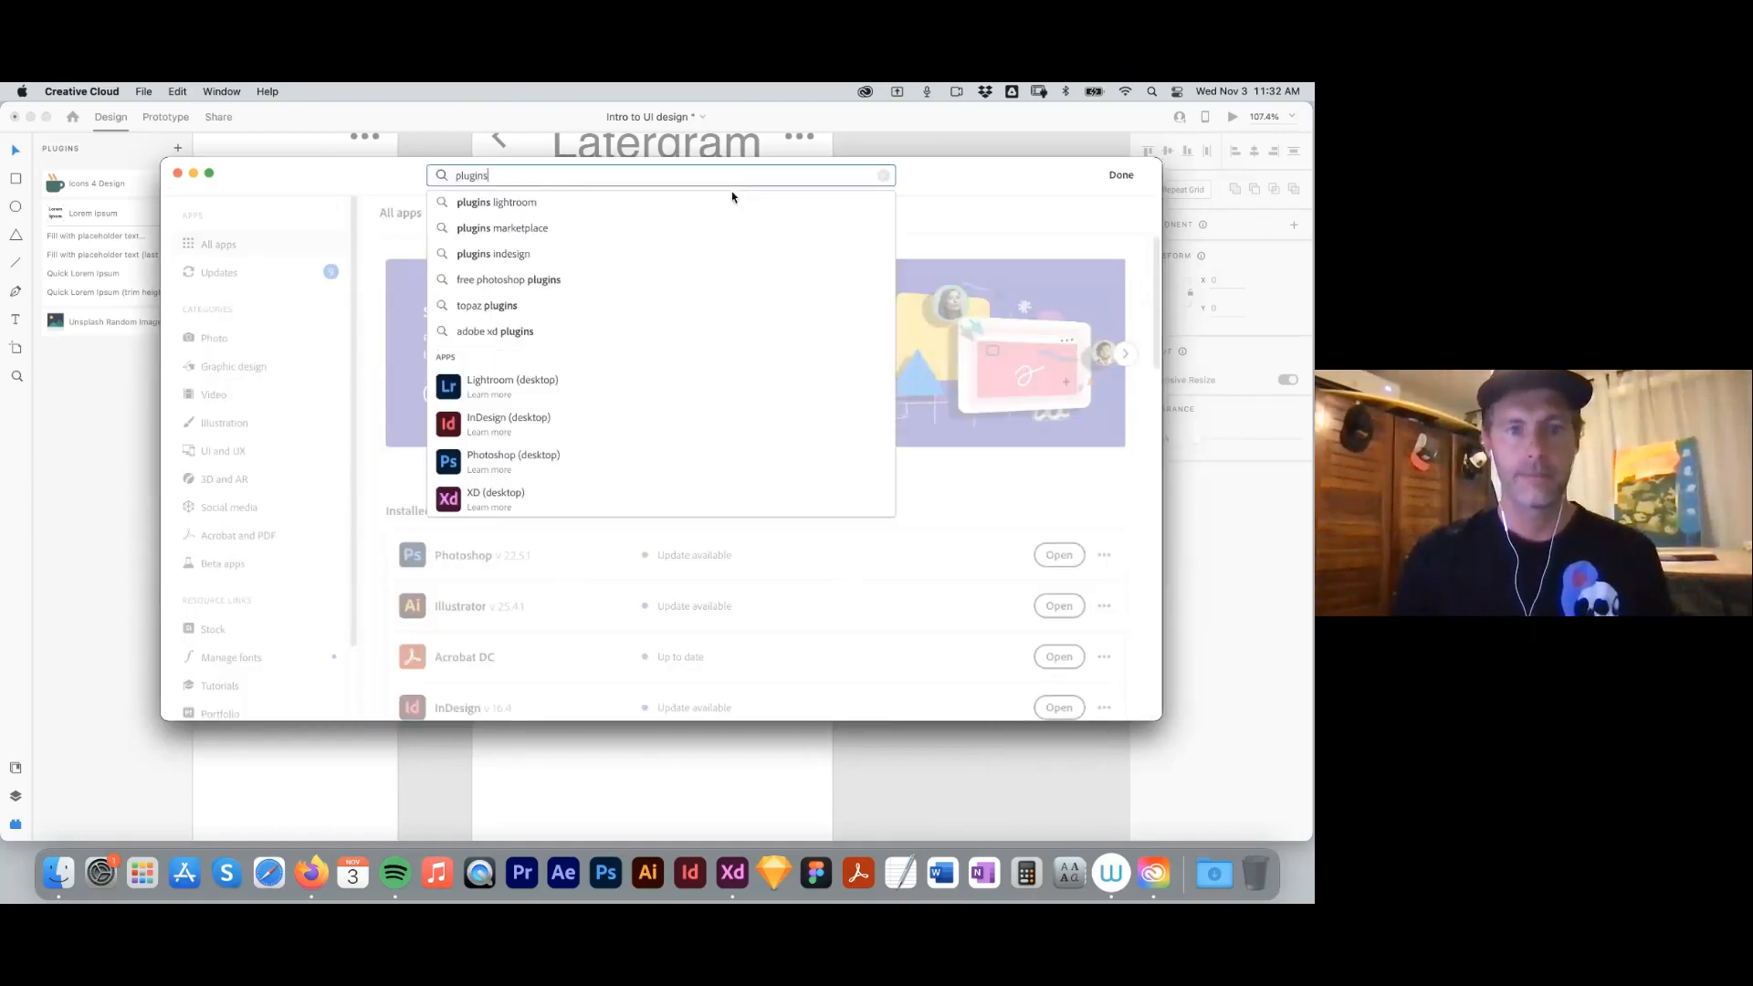
{"action": "key", "text": "Return"}
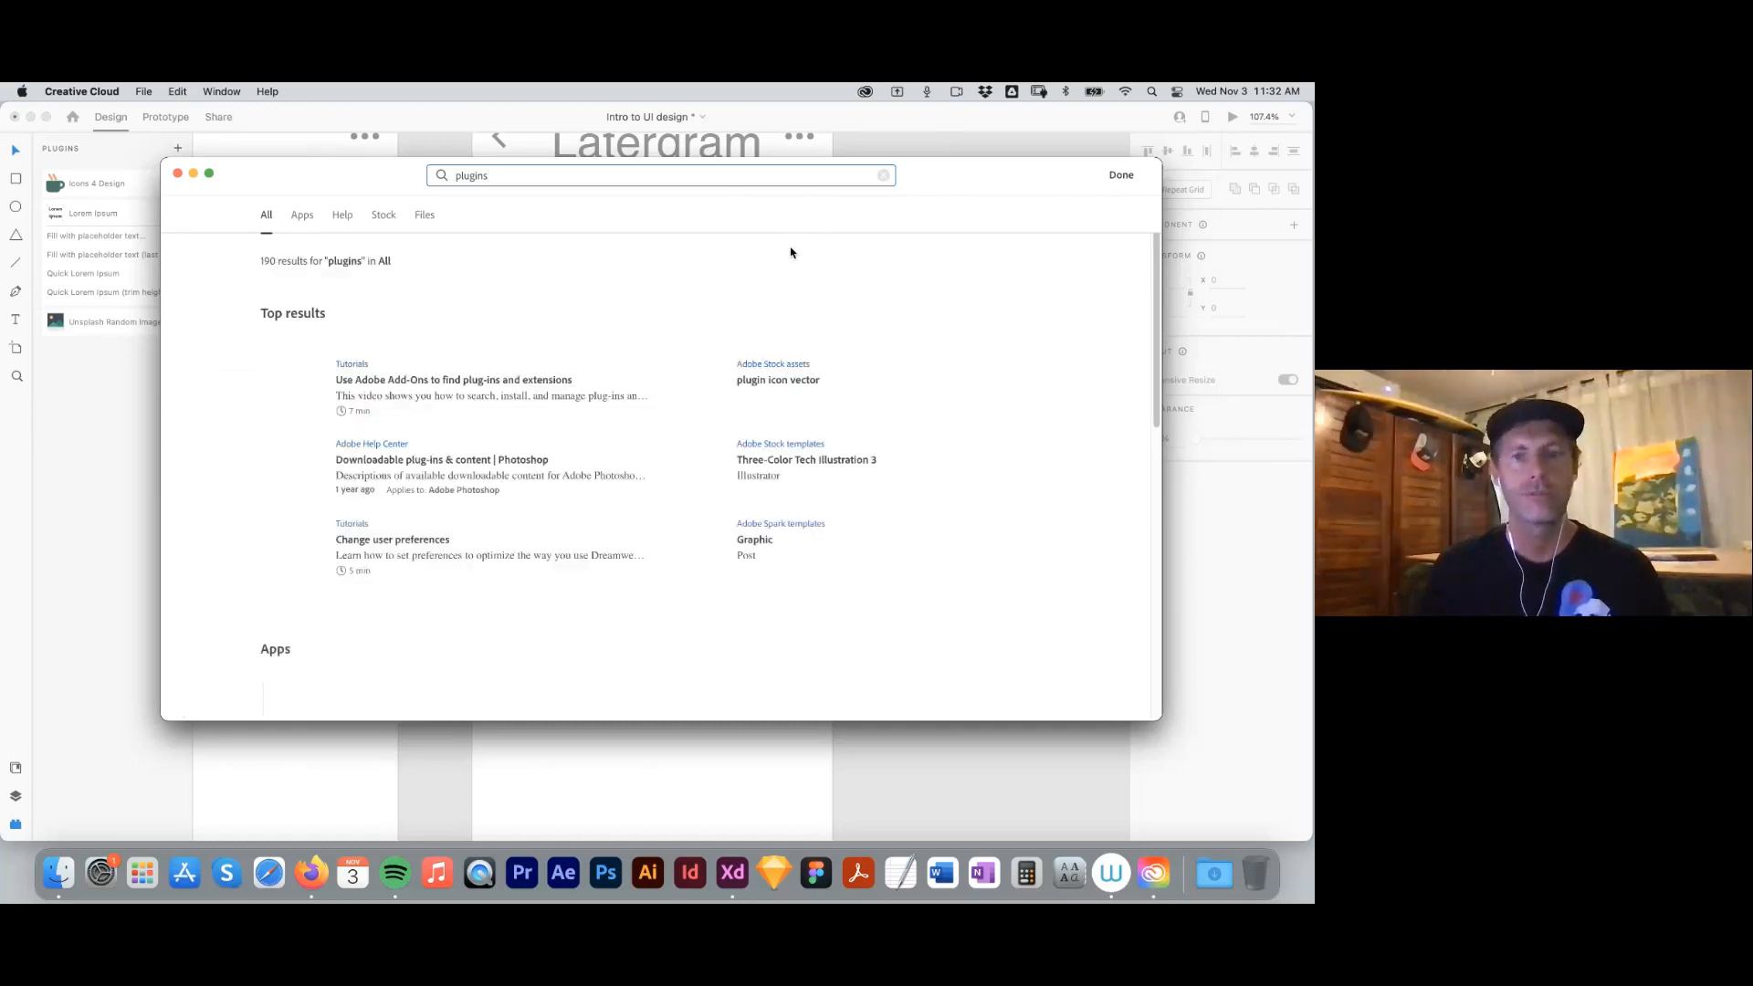
{"action": "left_click", "coordinate": [301, 214]}
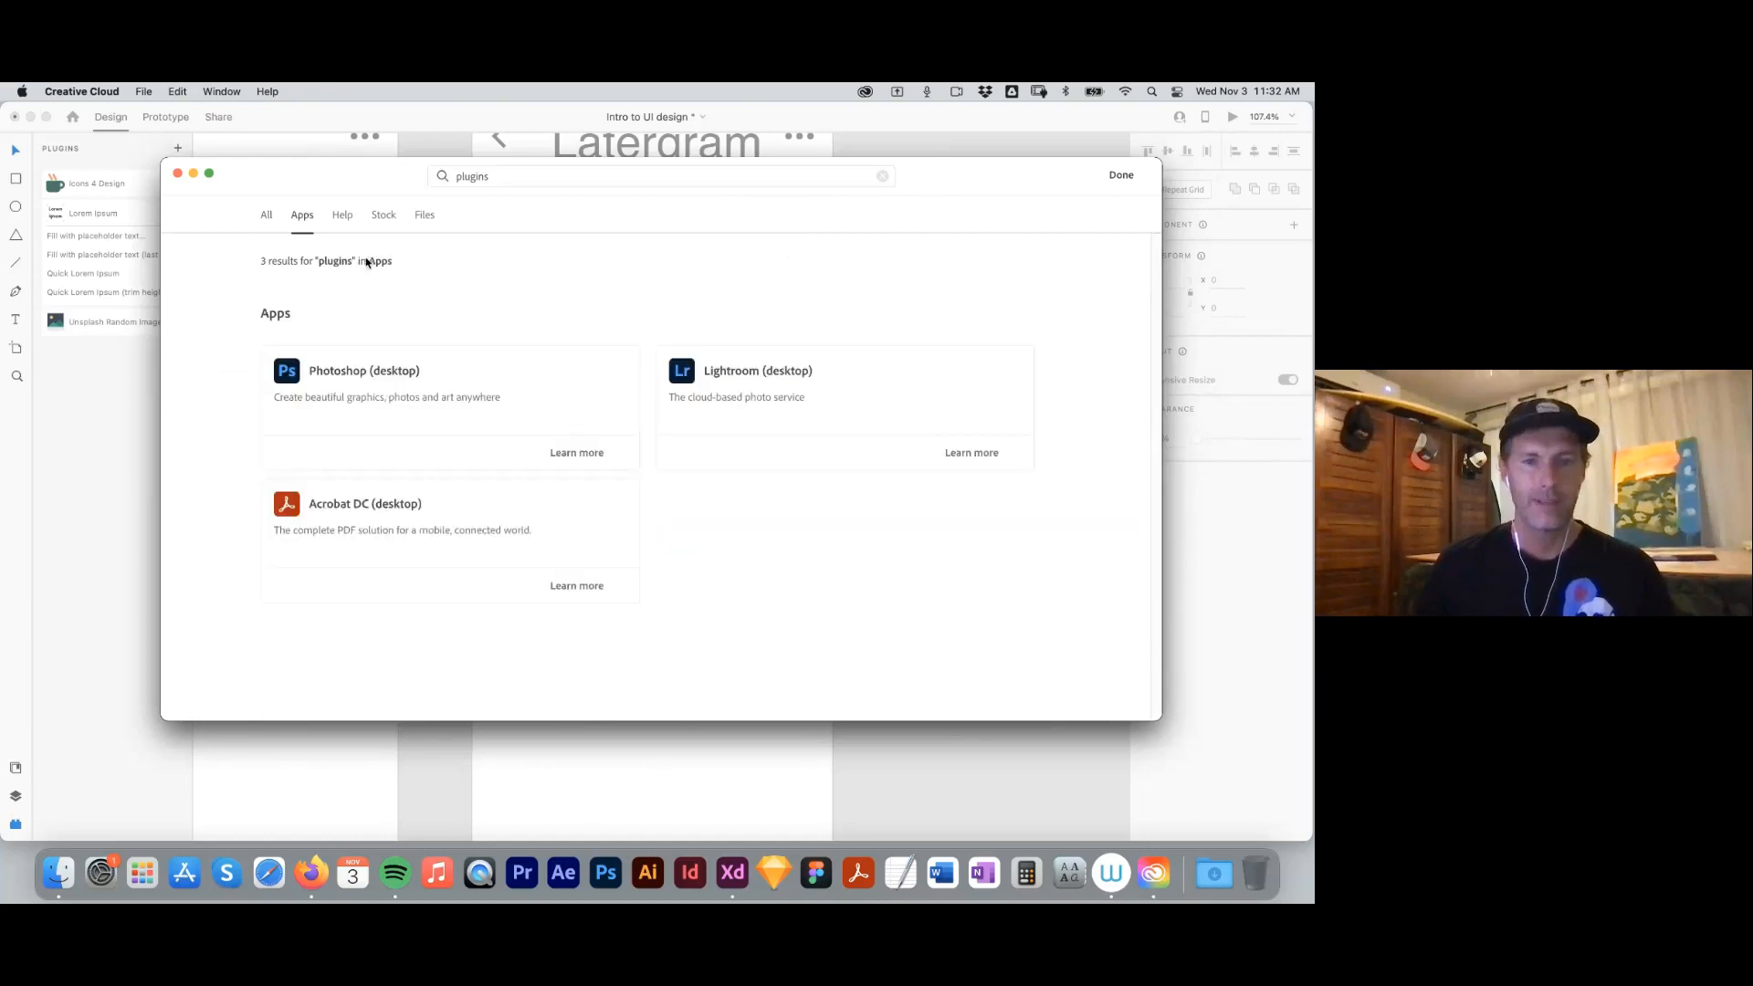
{"action": "left_click_drag", "start_coordinate": [548, 178], "coordinate": [435, 168]}
{"action": "left_click", "coordinate": [964, 207]}
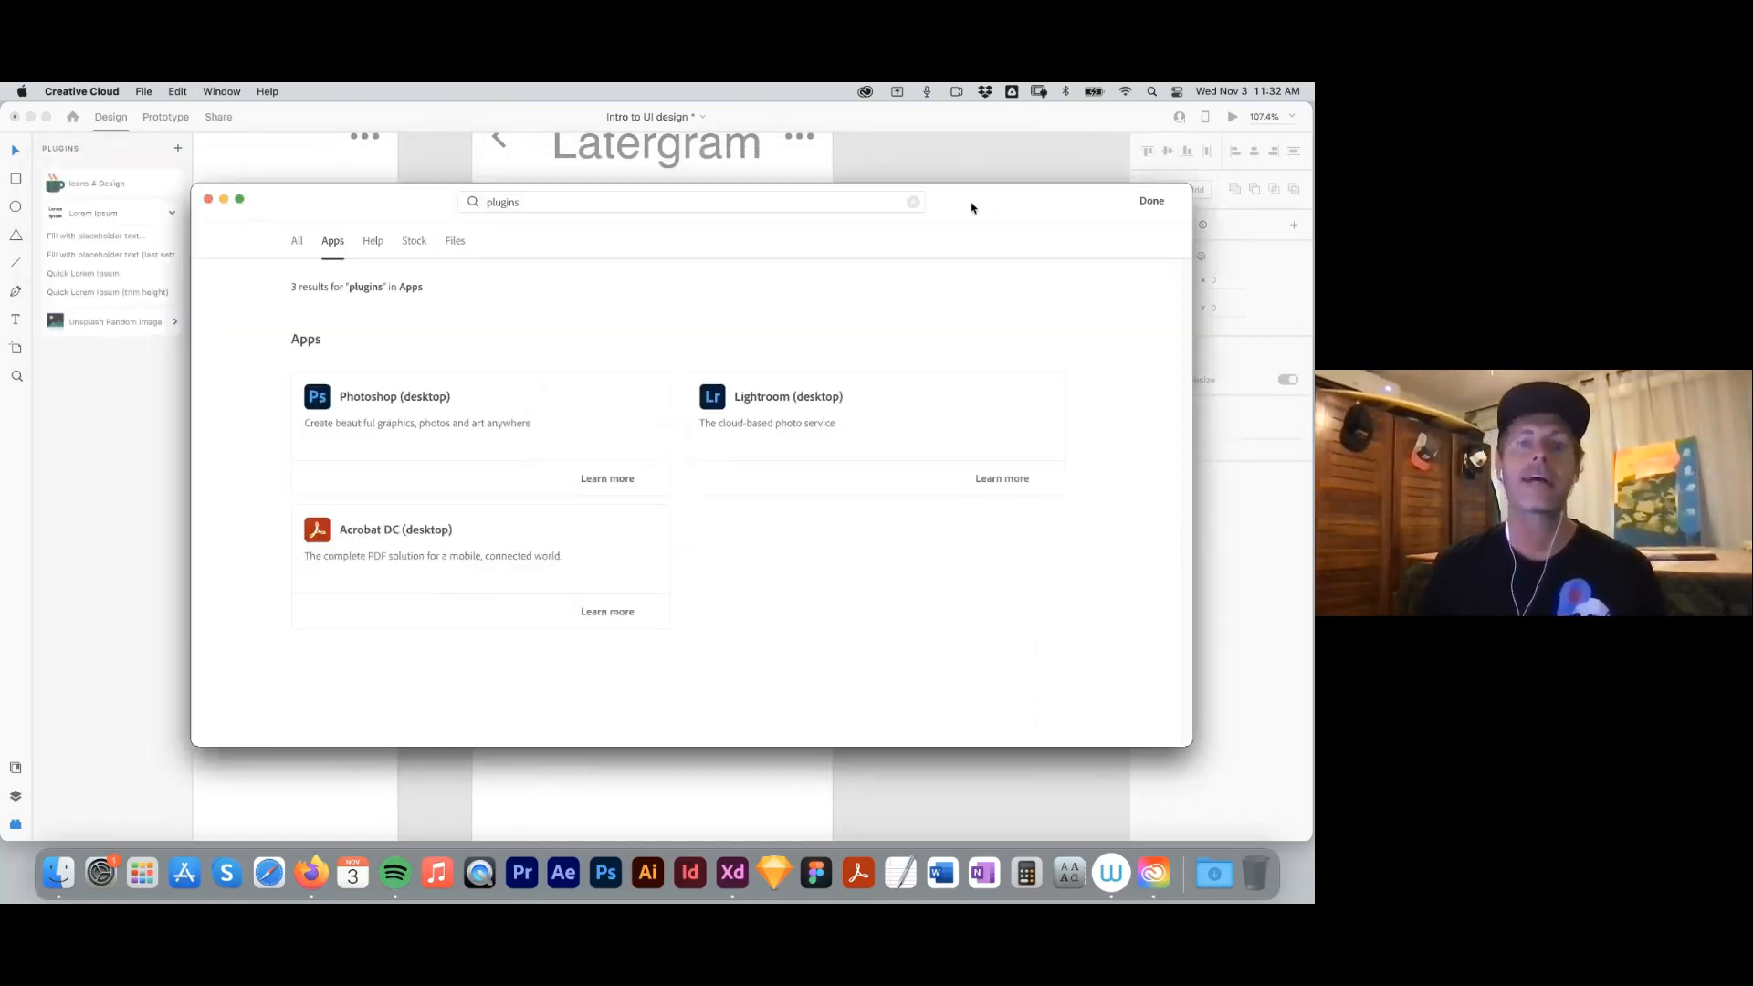
{"action": "left_click", "coordinate": [298, 242]}
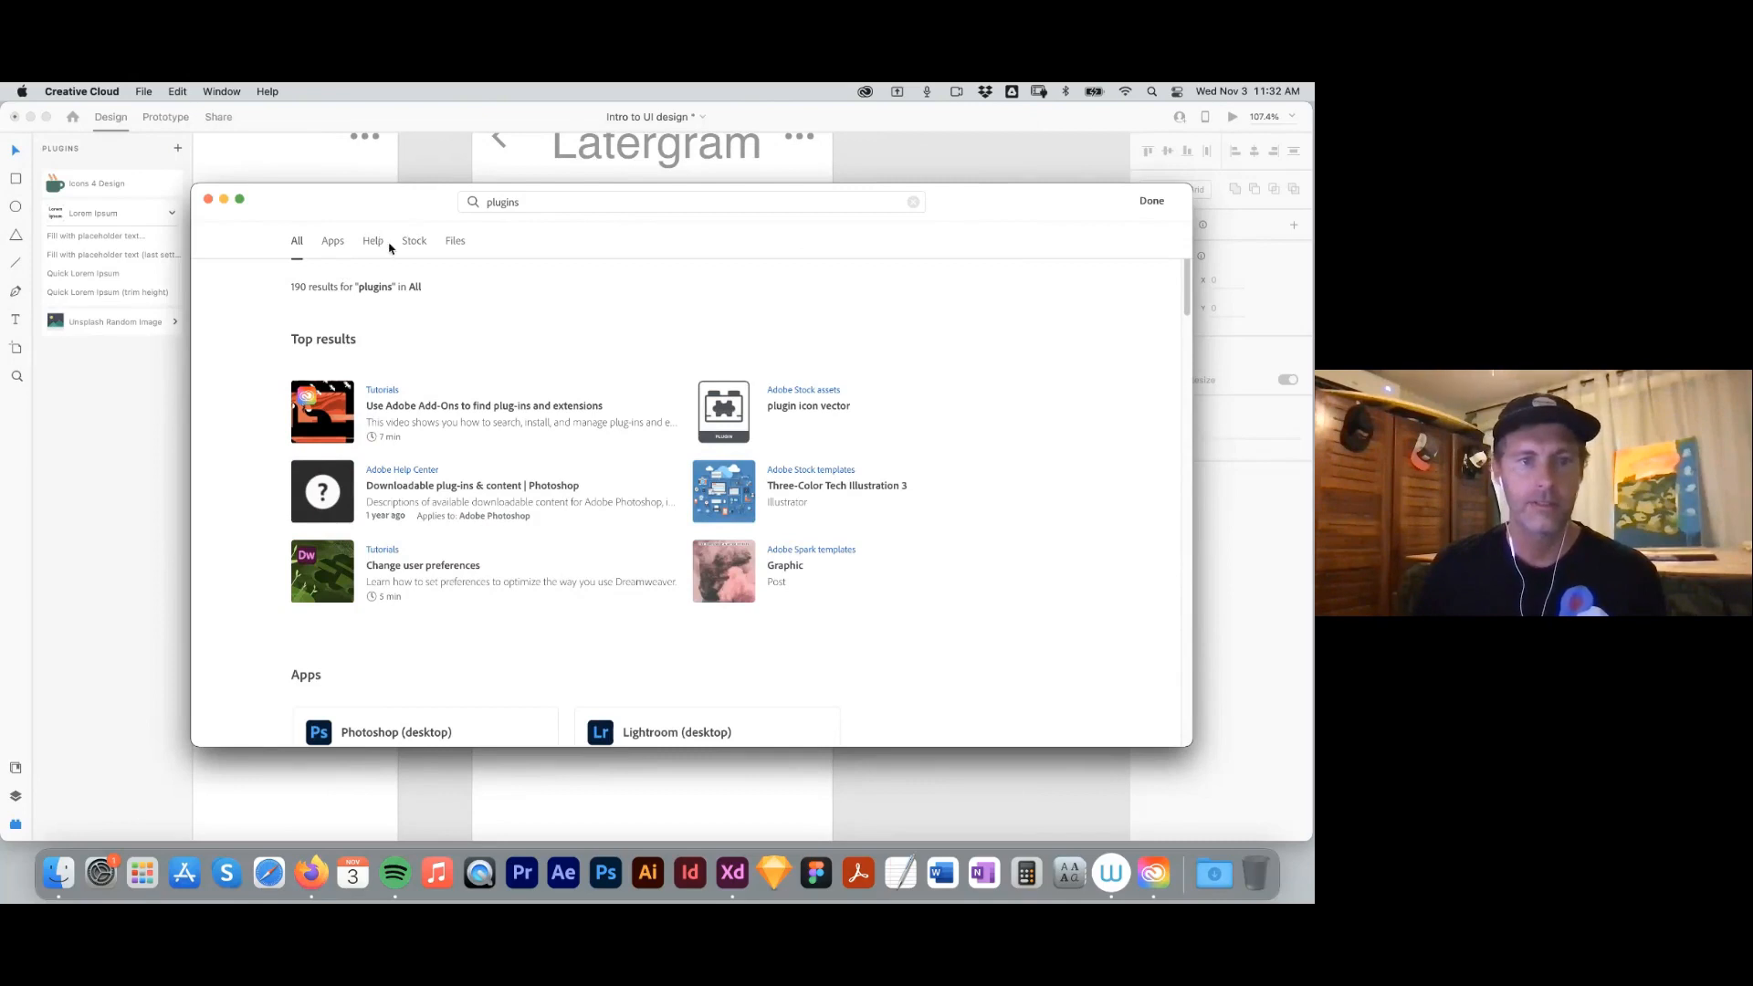
{"action": "left_click", "coordinate": [208, 199]}
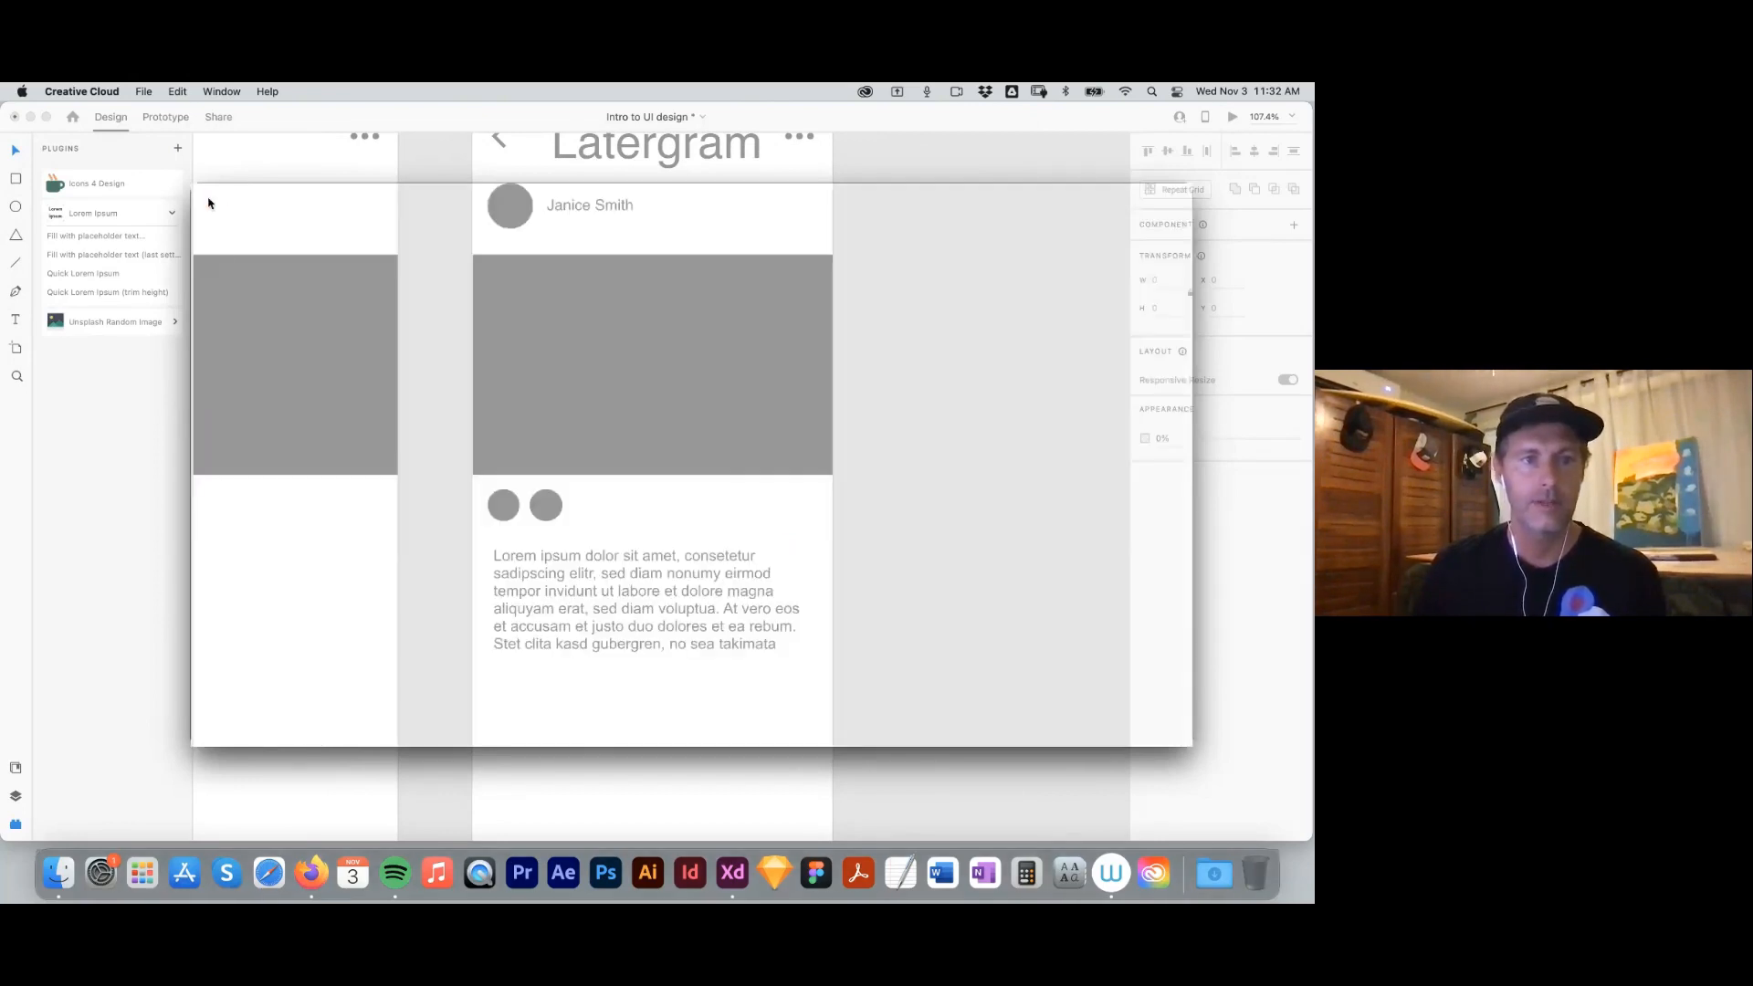
Open the plugin marketplace from XD's Plugins menu and browse all XD plugins.
{"action": "left_click", "coordinate": [207, 92]}
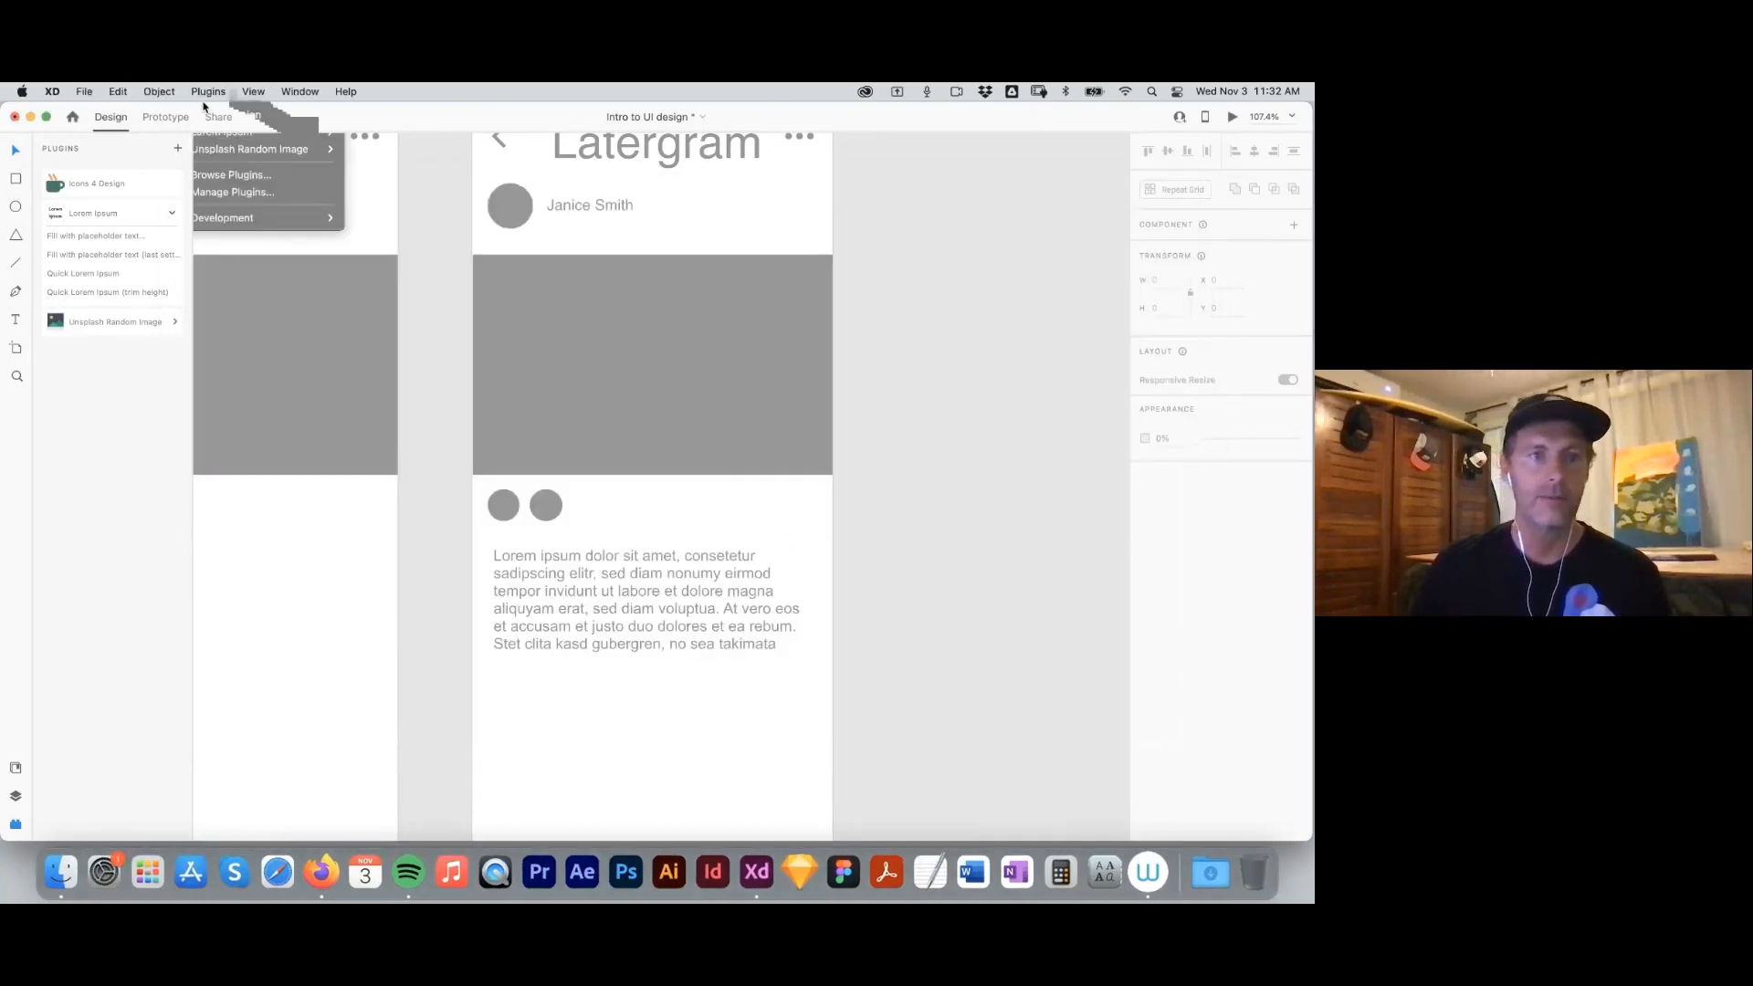
{"action": "left_click", "coordinate": [224, 175]}
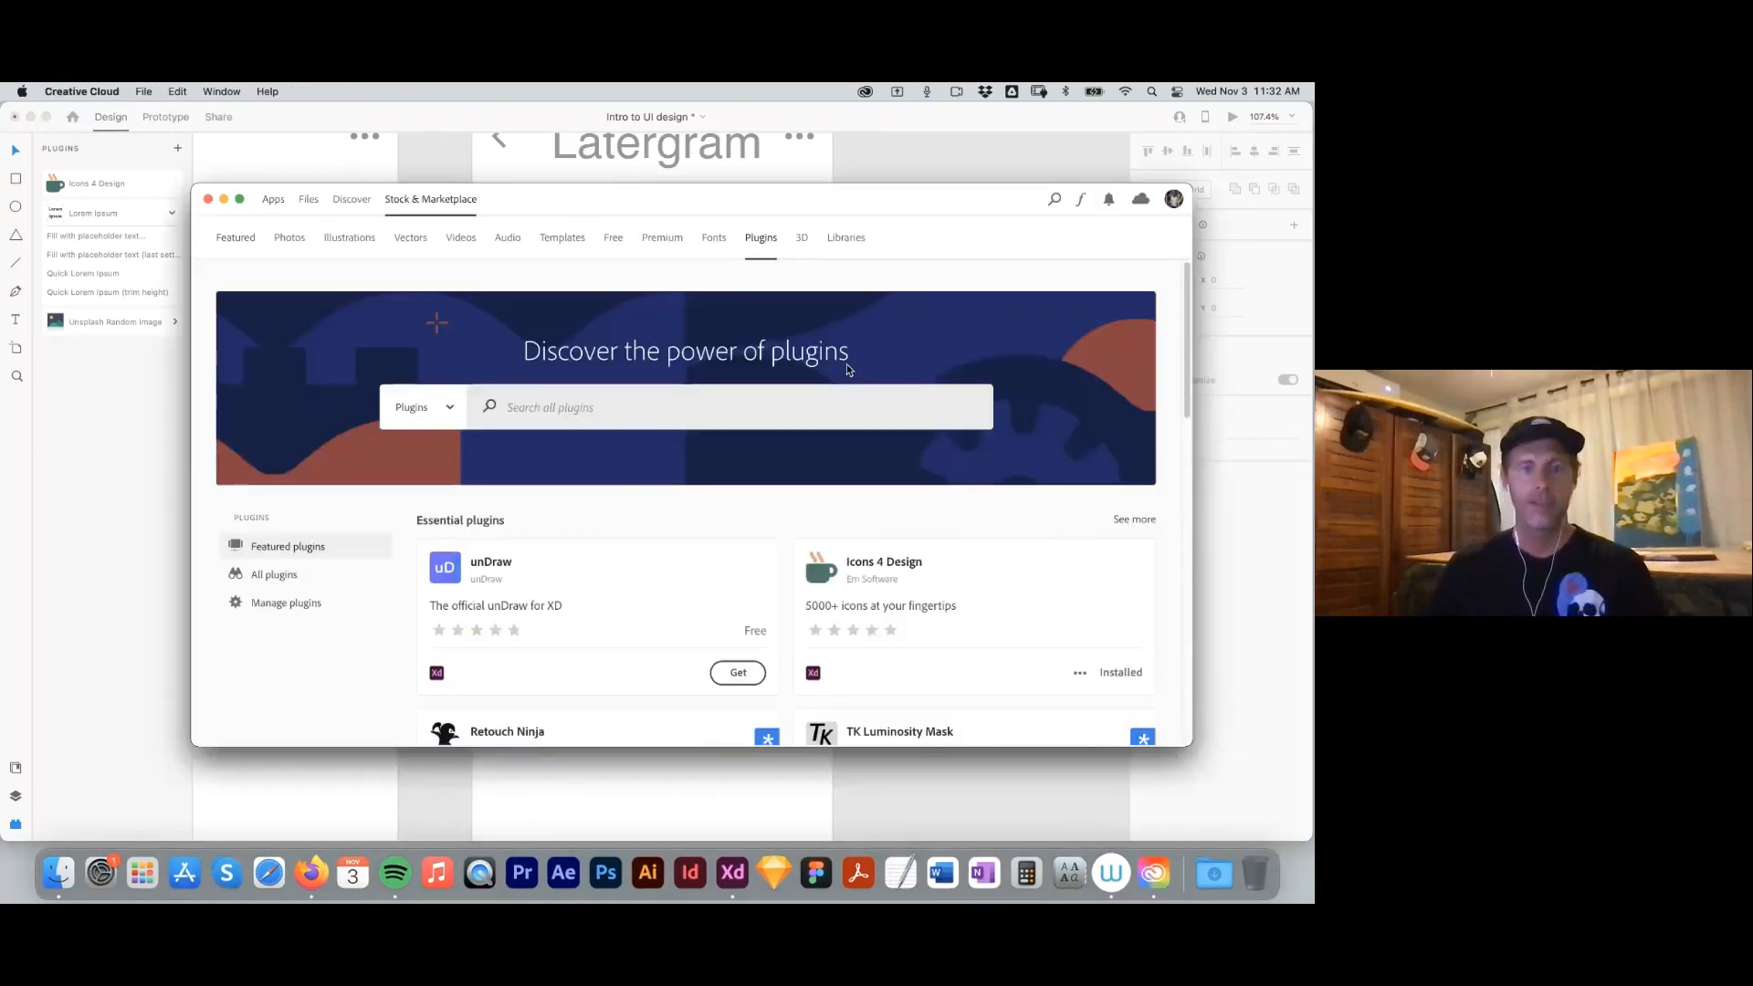
{"action": "left_click_drag", "start_coordinate": [958, 195], "coordinate": [937, 187]}
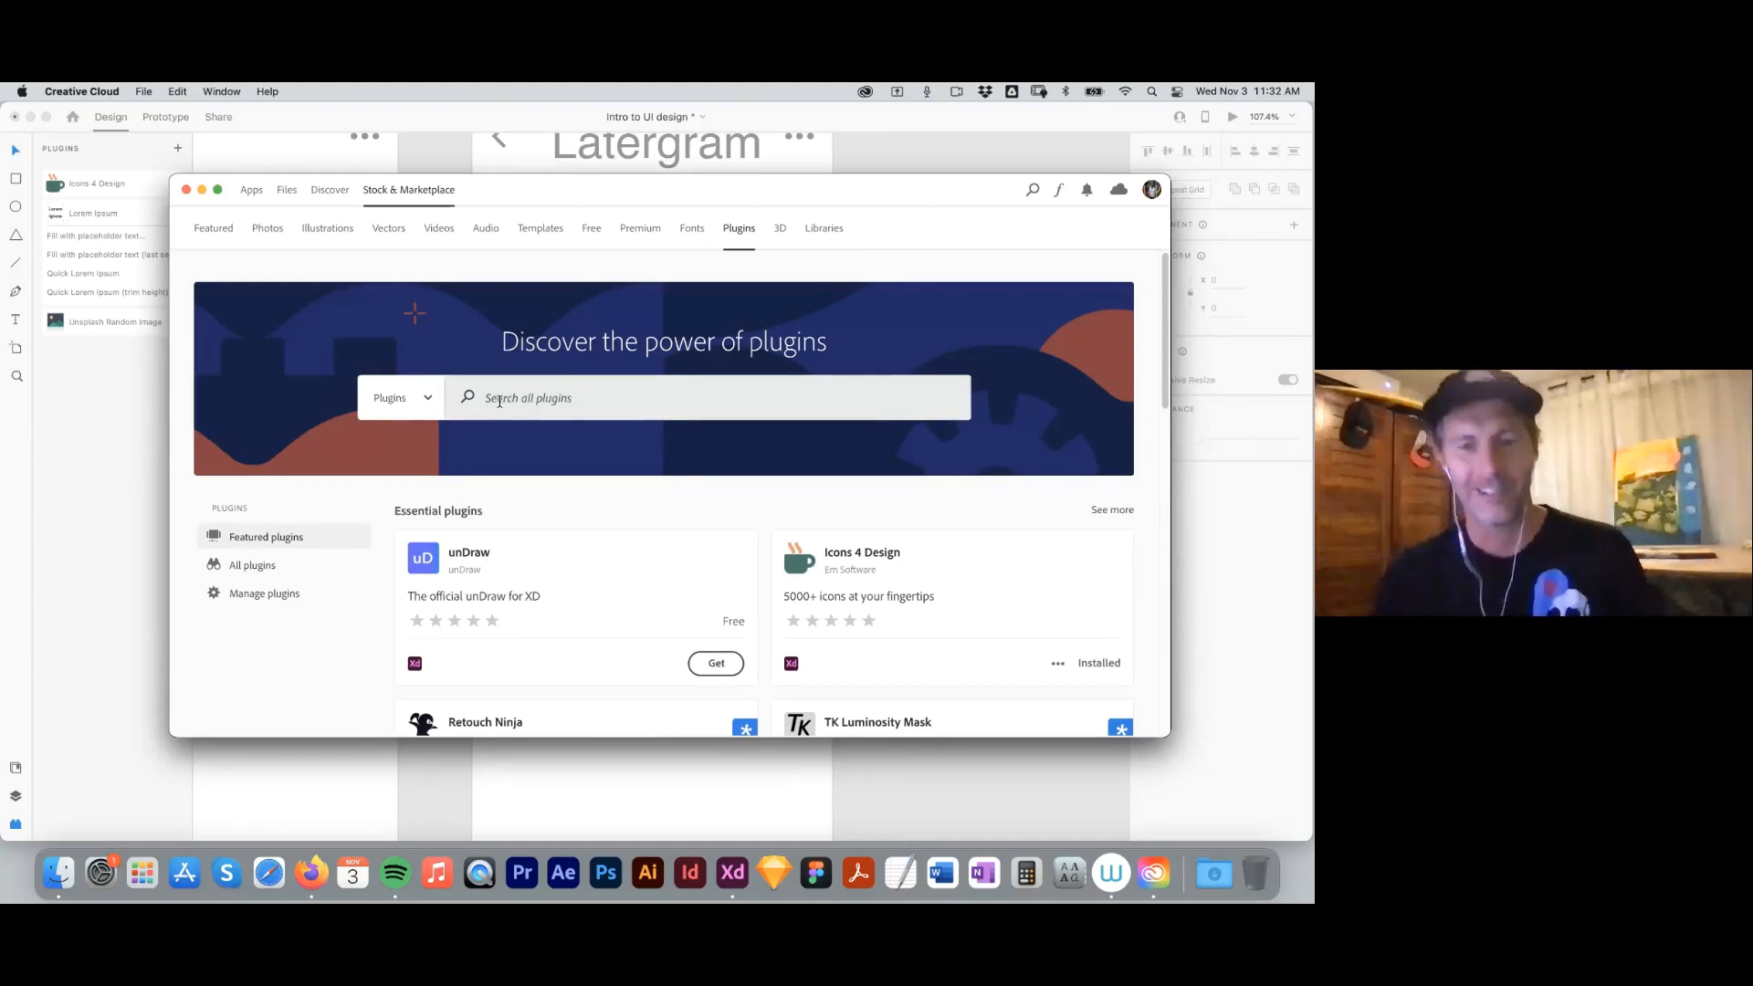
{"action": "scroll", "coordinate": [499, 400], "scroll_direction": "down", "scroll_amount": 5}
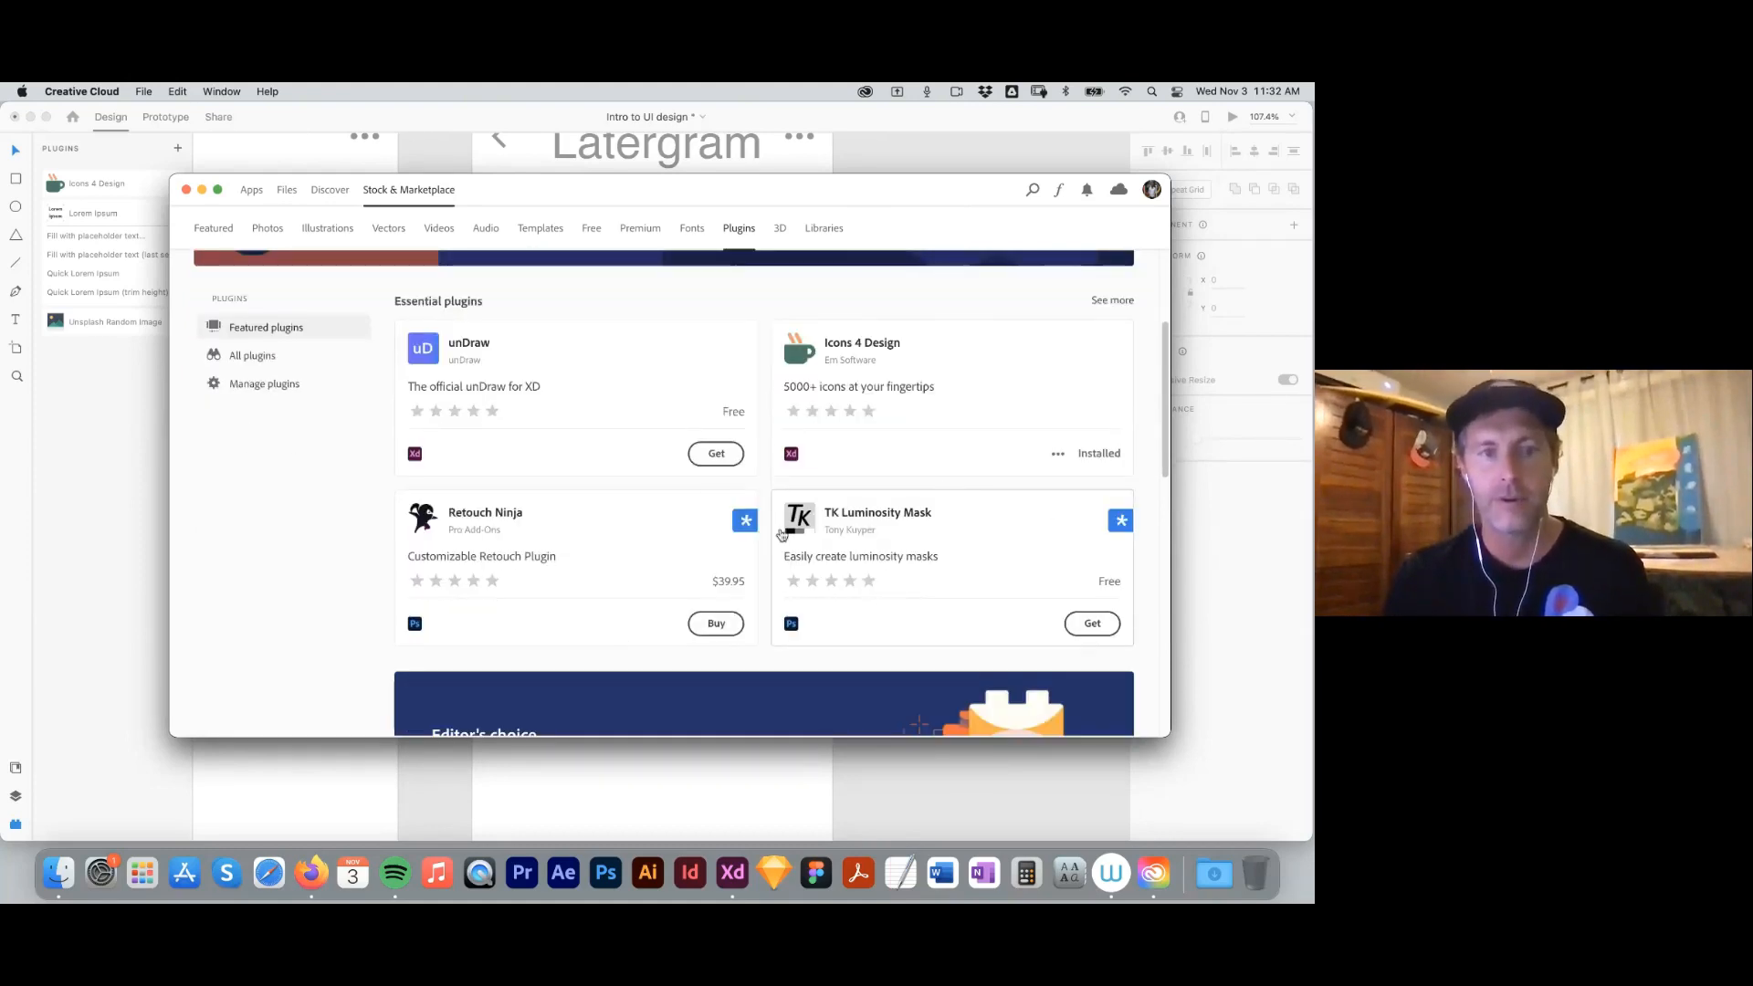
{"action": "left_click", "coordinate": [256, 386]}
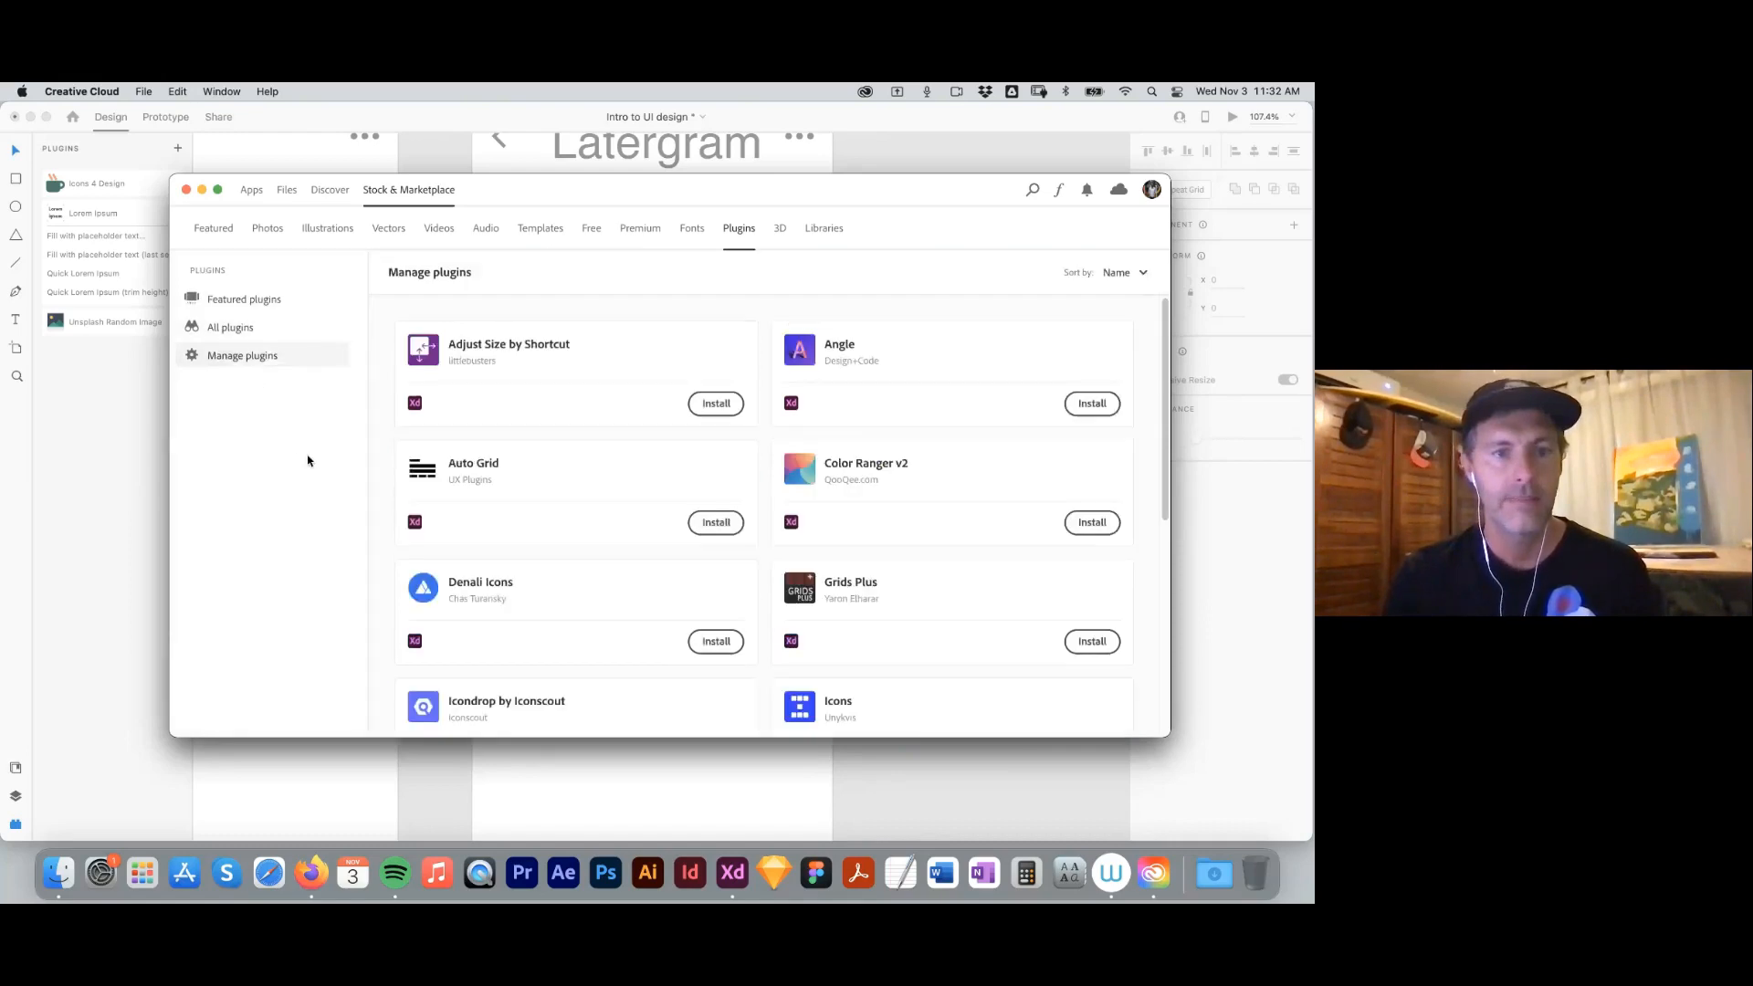
{"action": "left_click", "coordinate": [241, 324]}
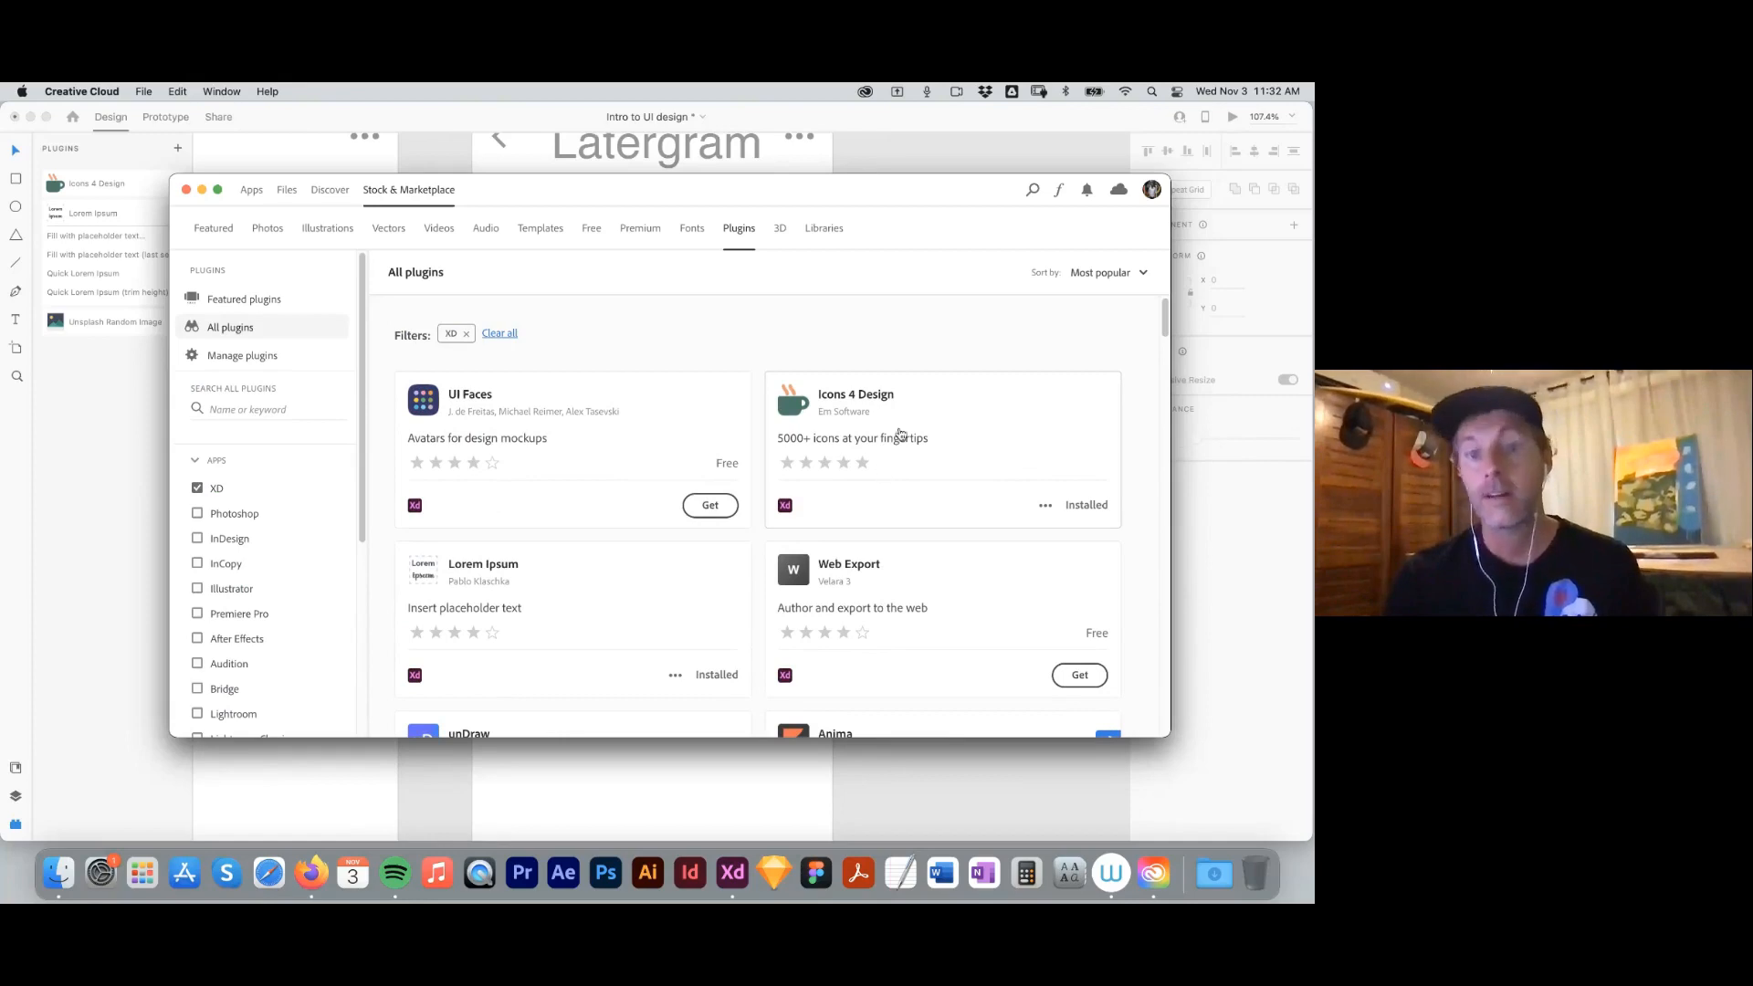
Install the User Profile plugin, then close the Creative Cloud window.
{"action": "scroll", "coordinate": [859, 438], "scroll_direction": "down", "scroll_amount": 2}
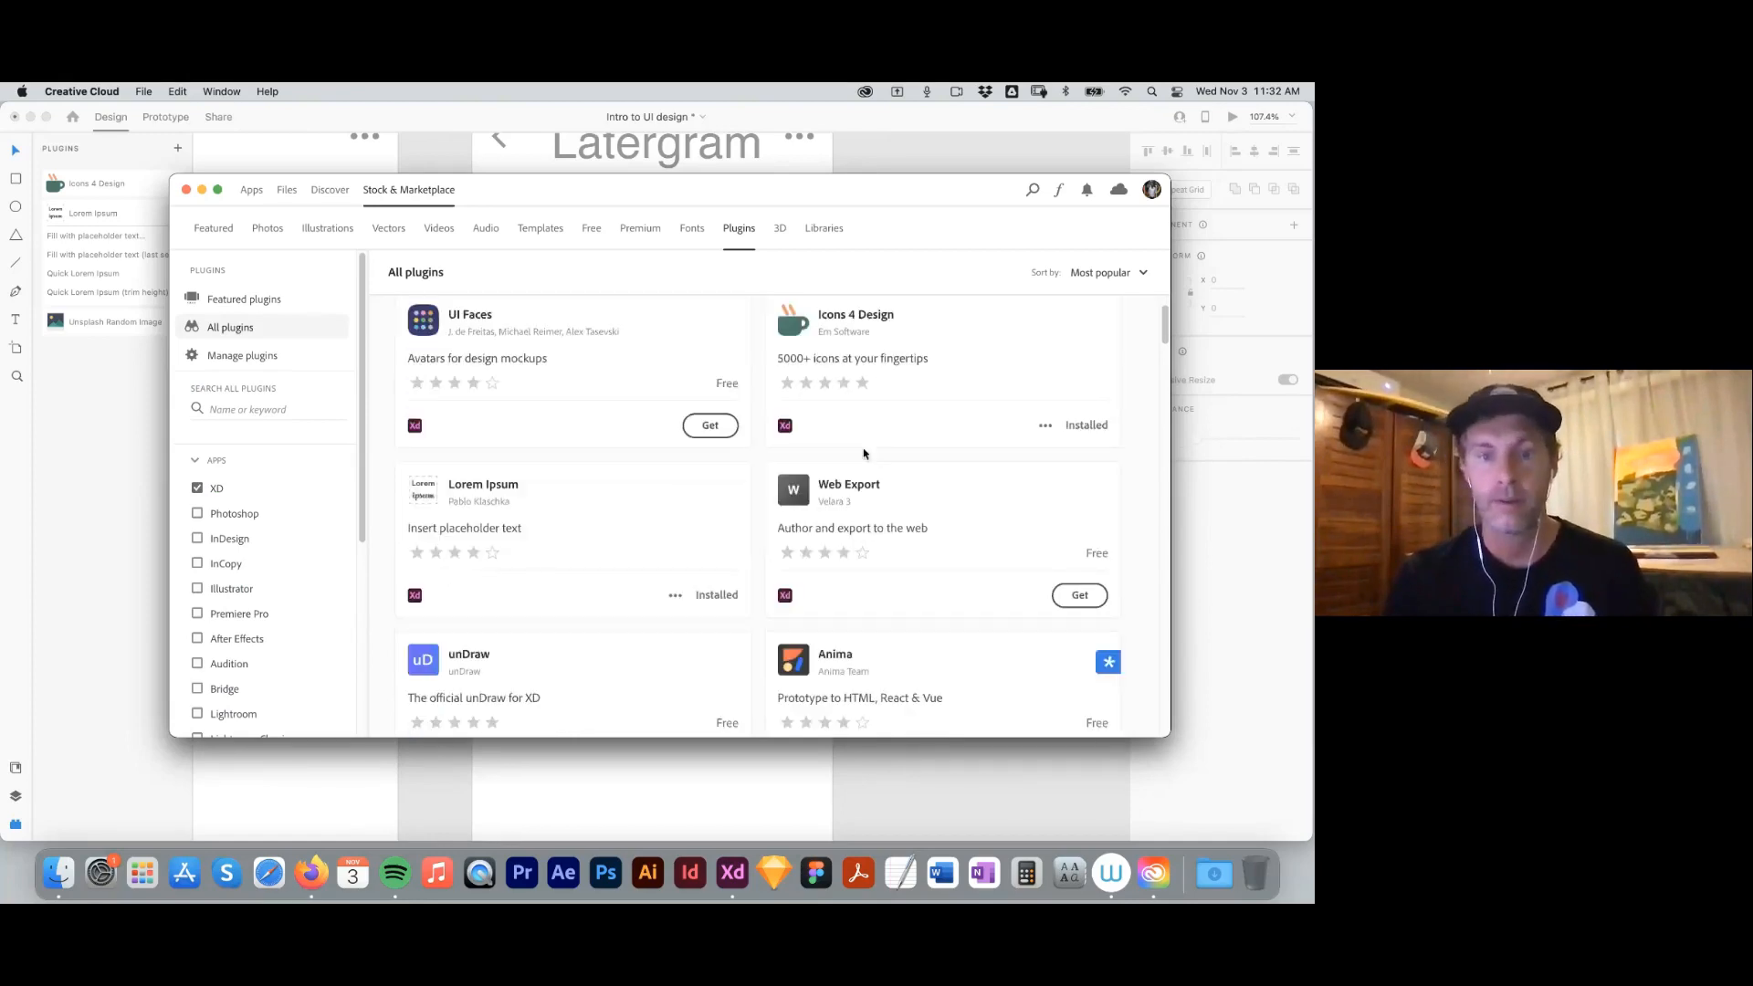
{"action": "scroll", "coordinate": [863, 454], "scroll_direction": "down", "scroll_amount": 6}
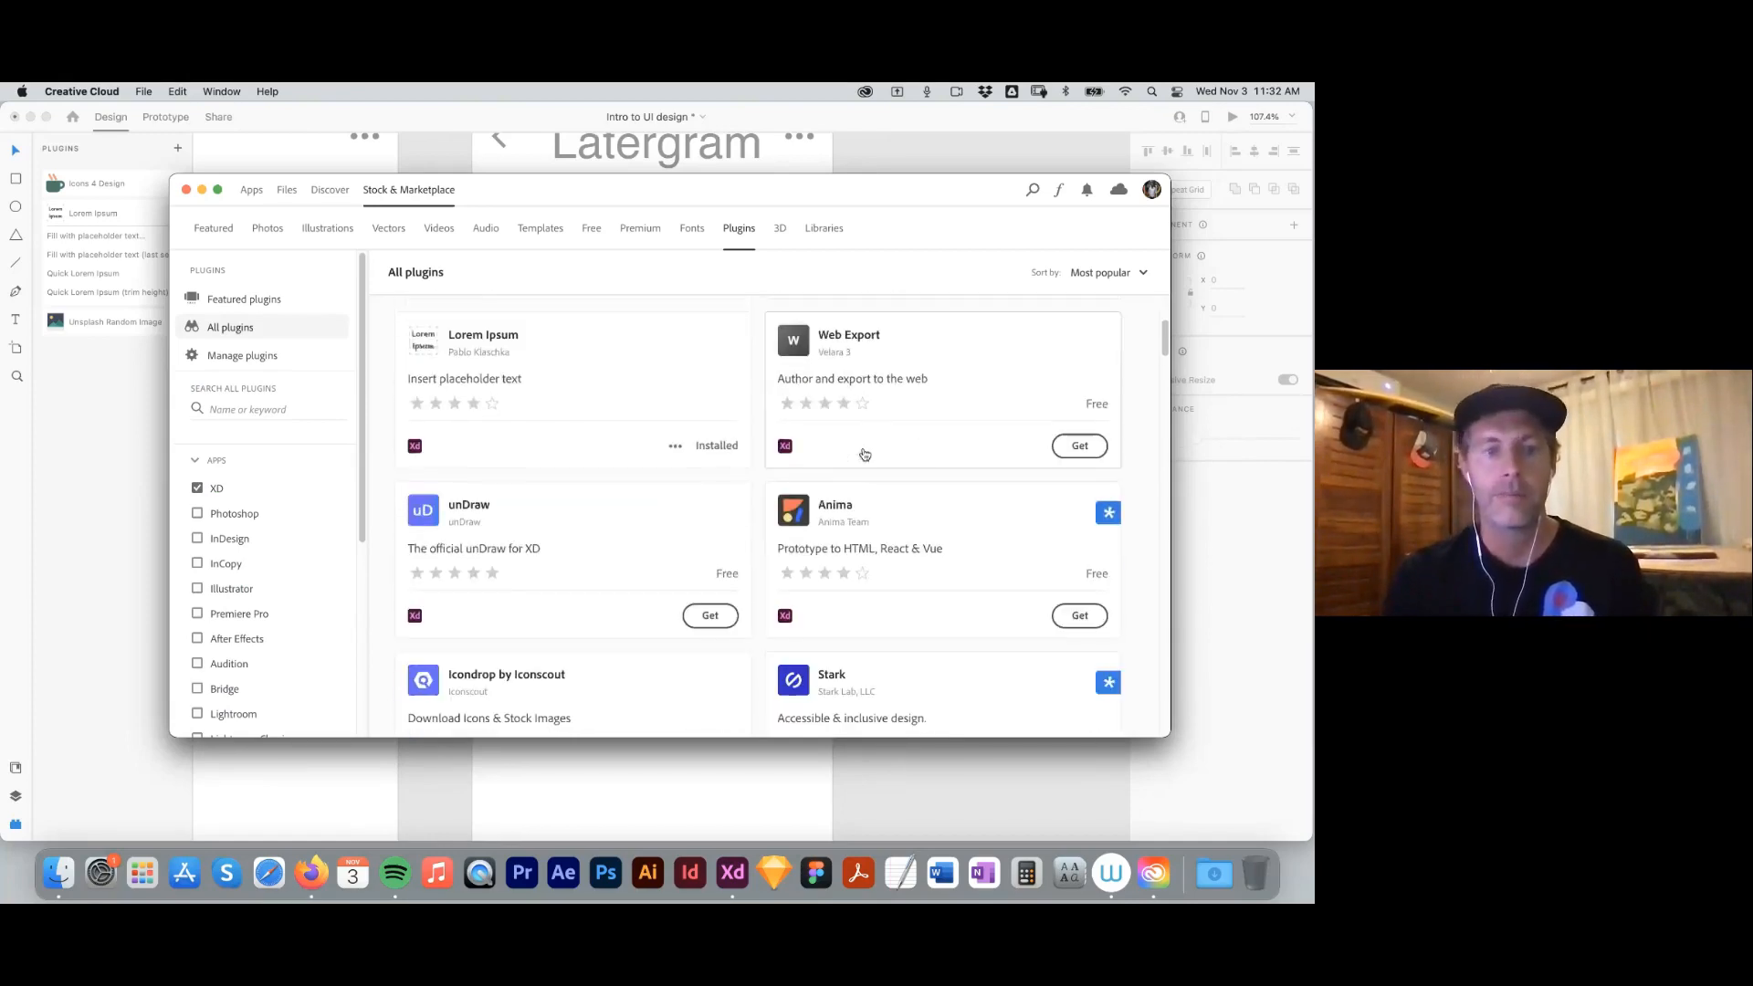
{"action": "scroll", "coordinate": [864, 453], "scroll_direction": "down", "scroll_amount": 1}
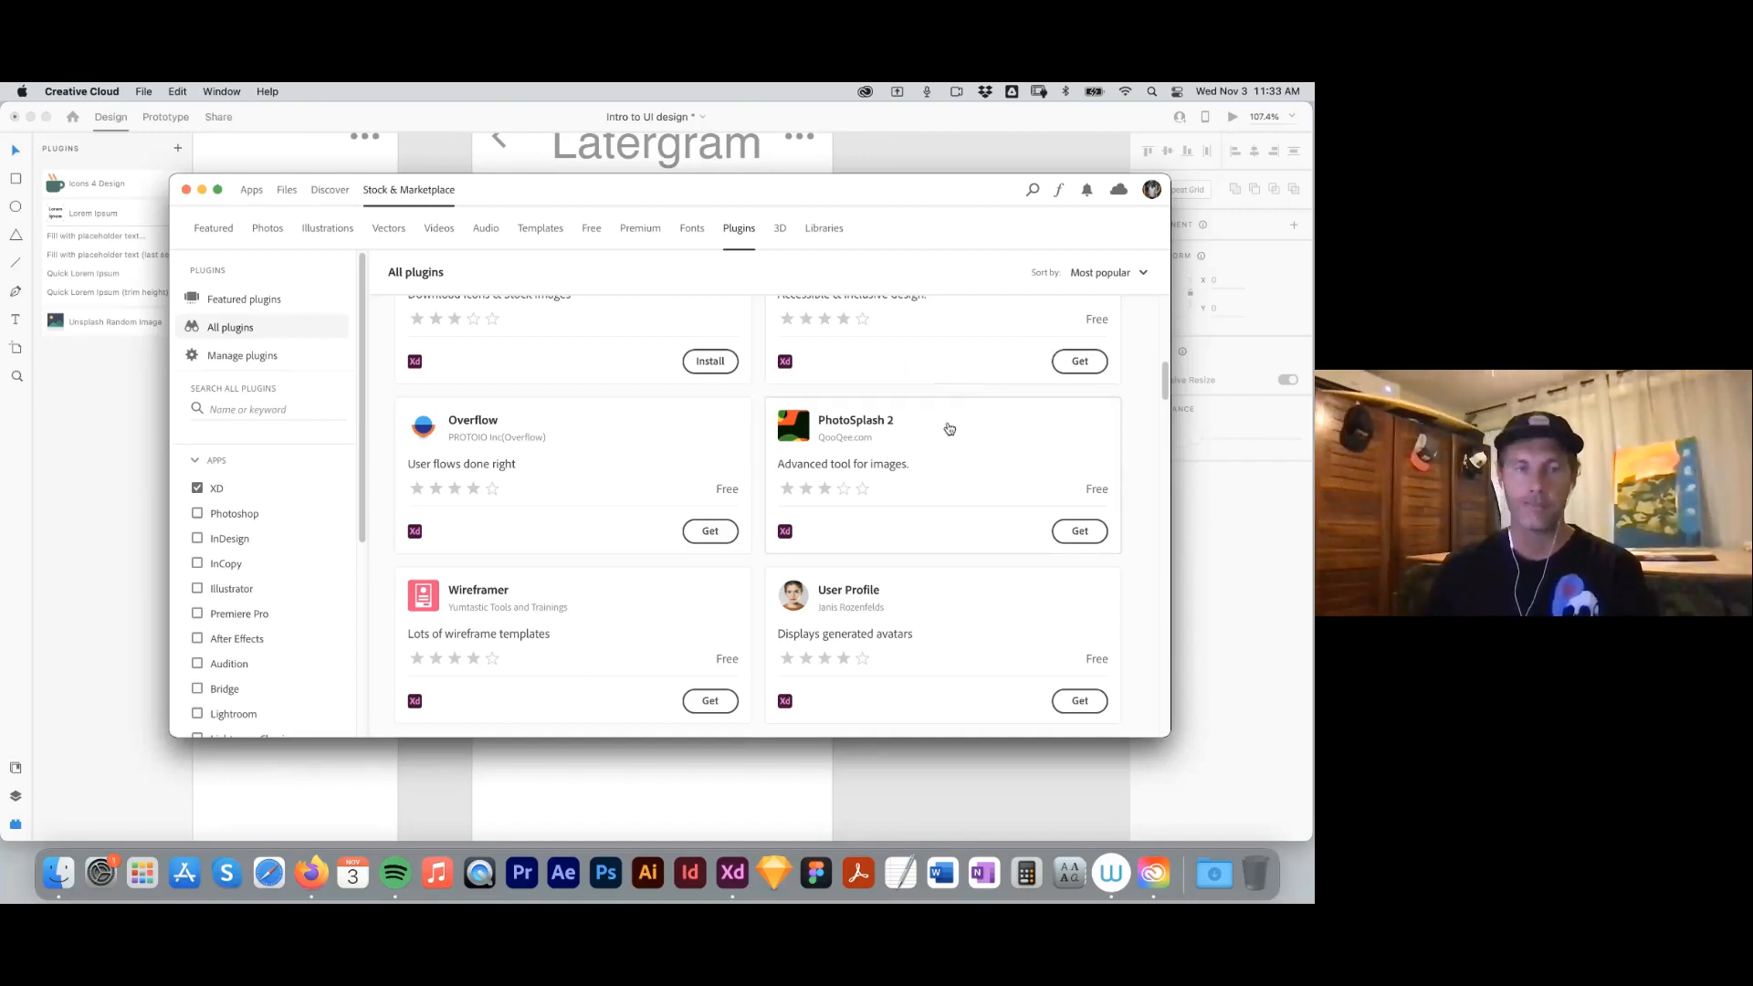
{"action": "left_click_drag", "start_coordinate": [872, 188], "coordinate": [895, 215]}
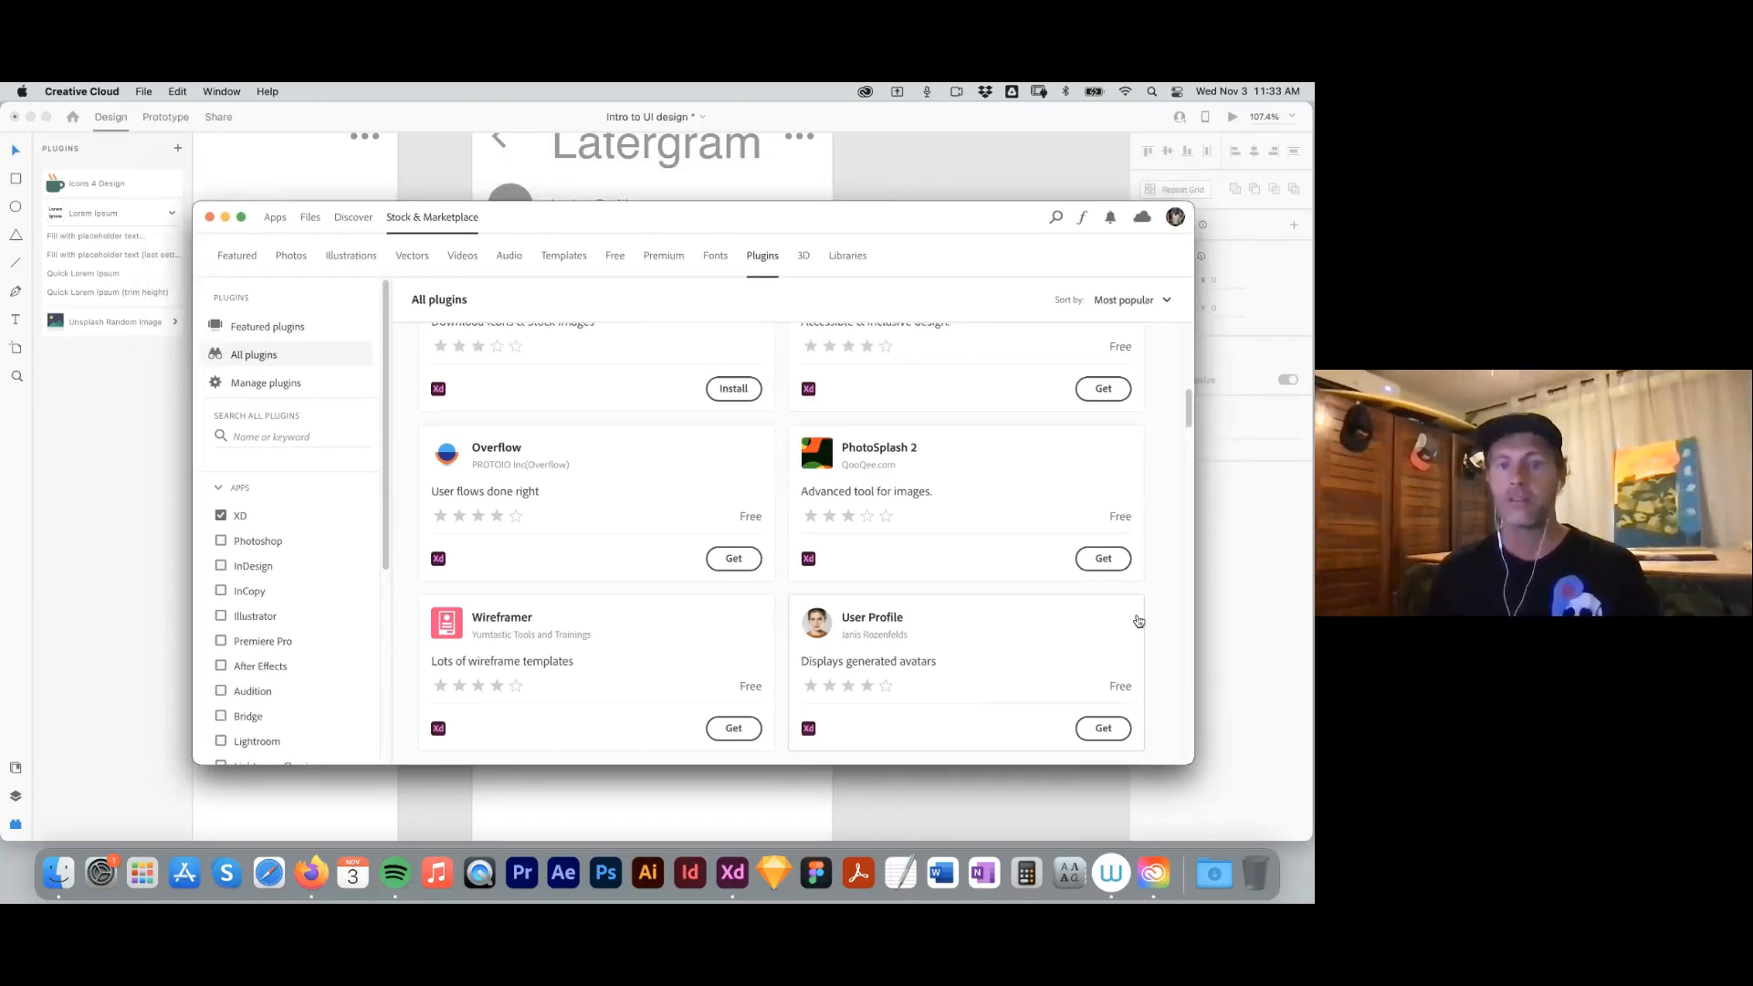
{"action": "left_click", "coordinate": [1101, 730]}
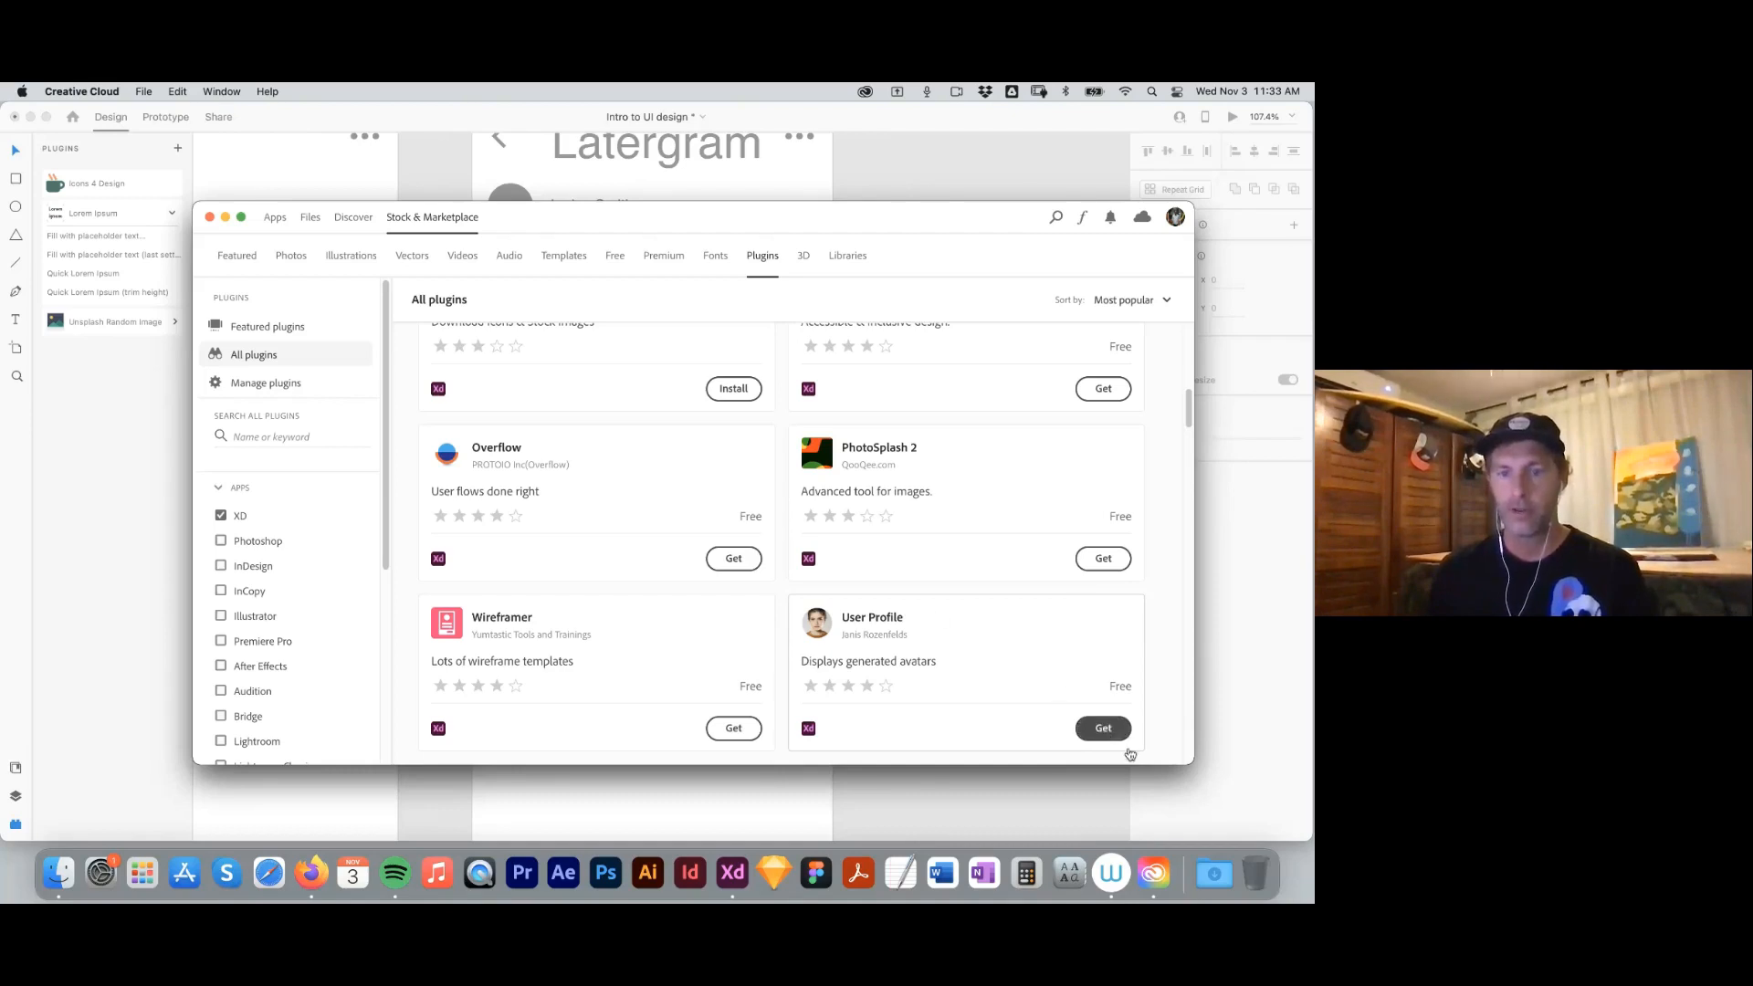
{"action": "key", "text": "Return"}
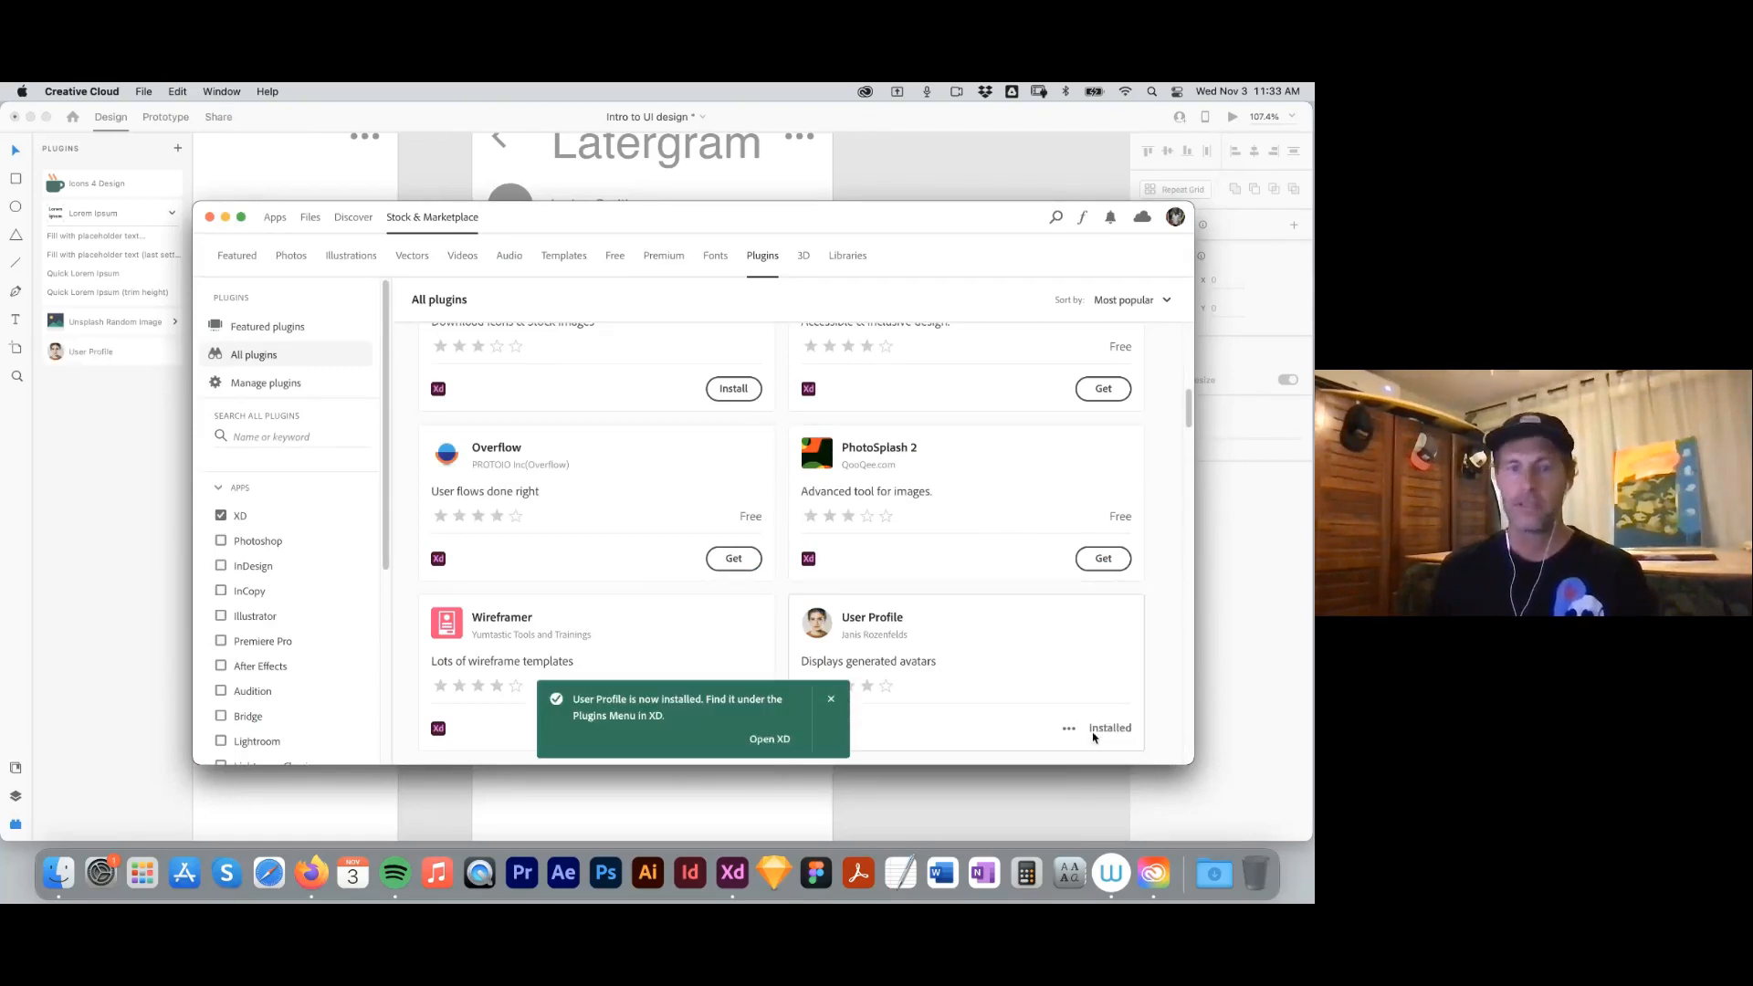
{"action": "left_click", "coordinate": [211, 219]}
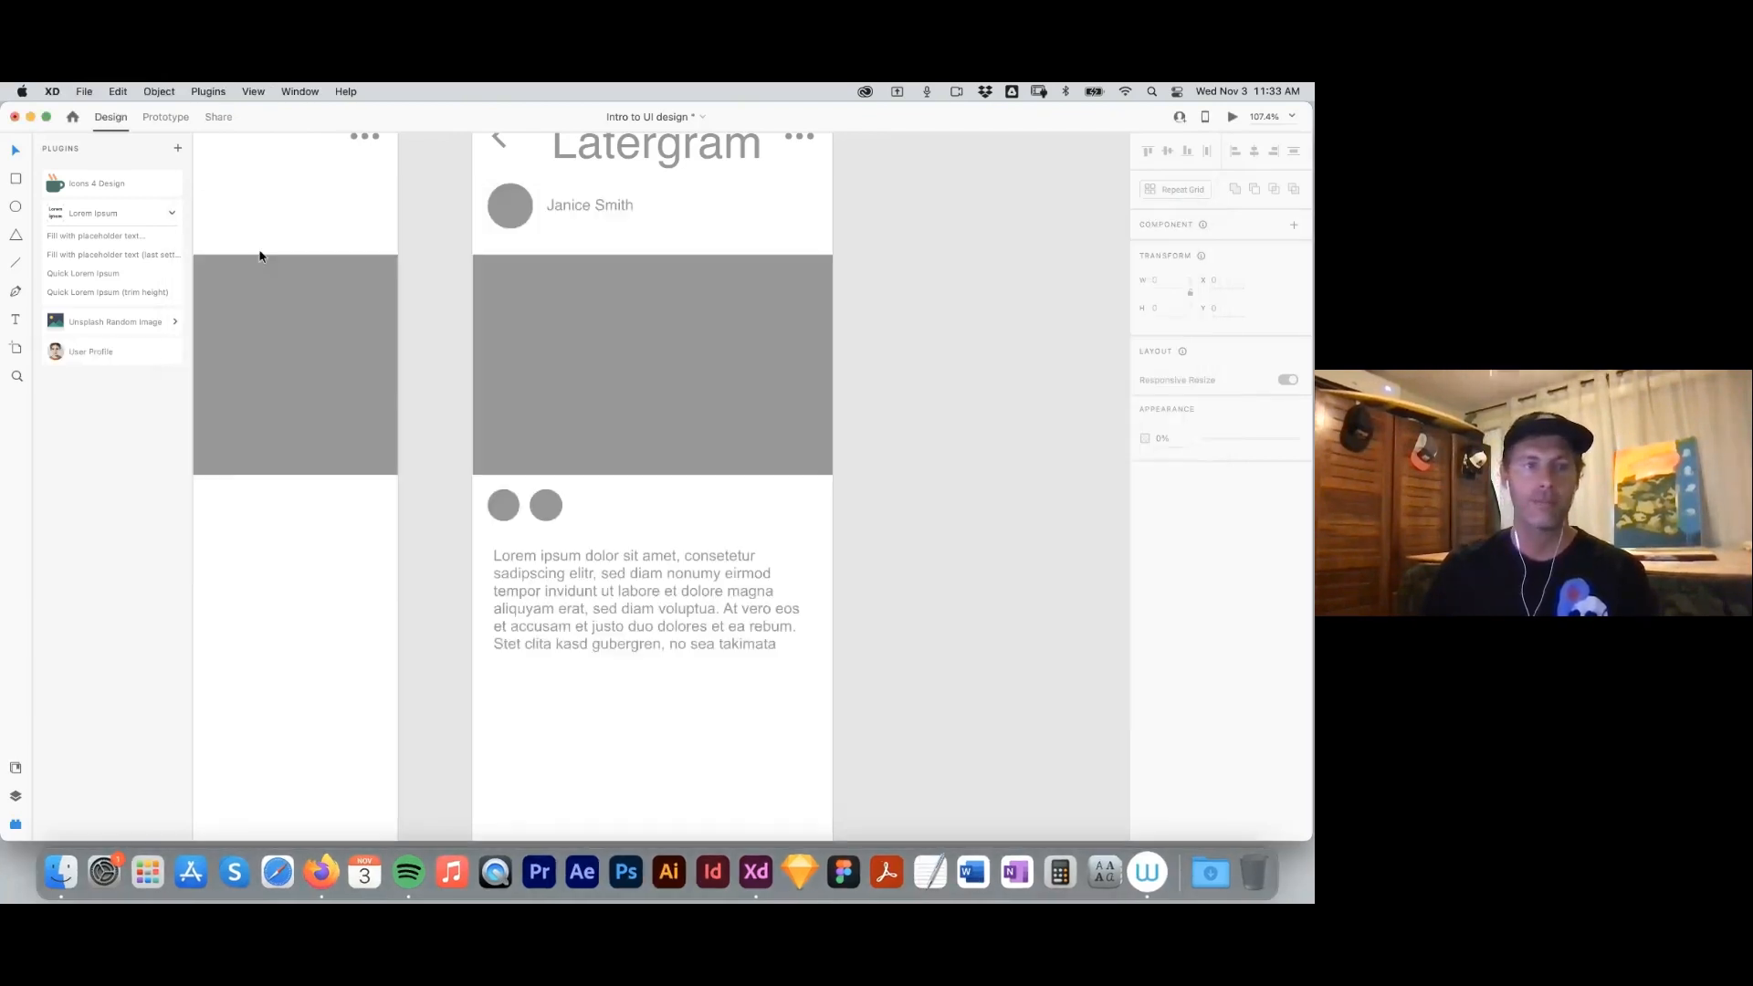
Reopen the Plugins panel and collapse the Lorem Ipsum plugin's options.
{"action": "left_click", "coordinate": [17, 826]}
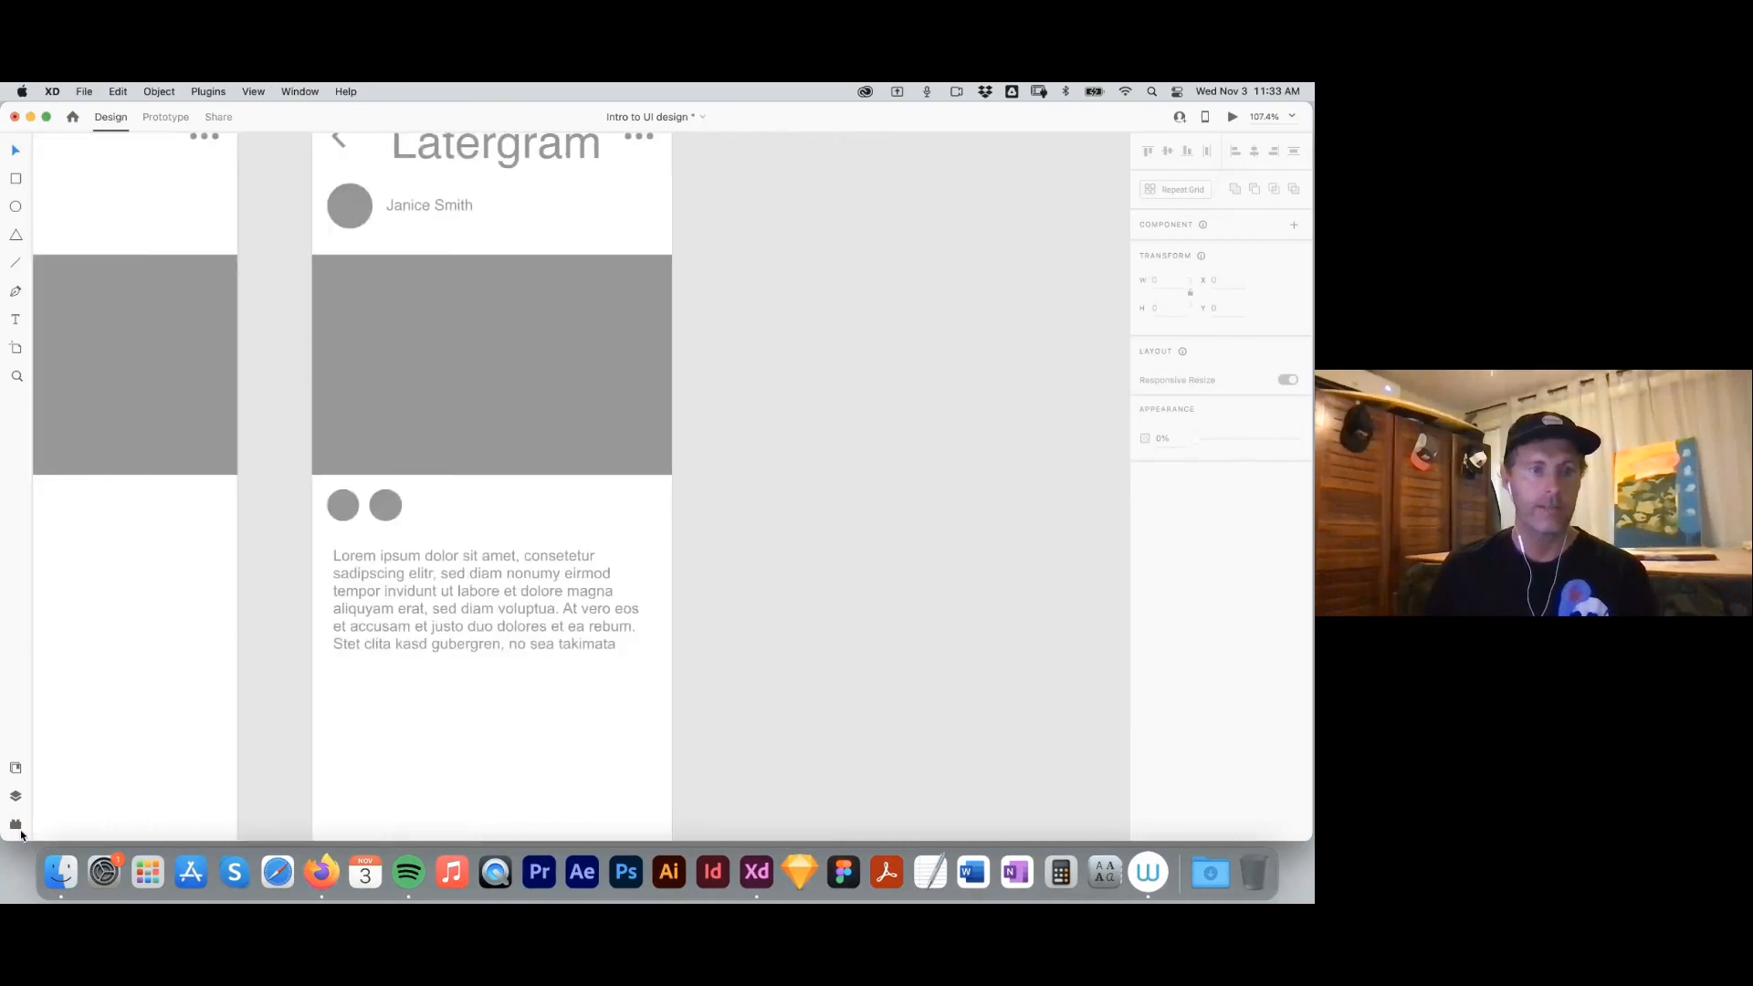
{"action": "left_click", "coordinate": [16, 825]}
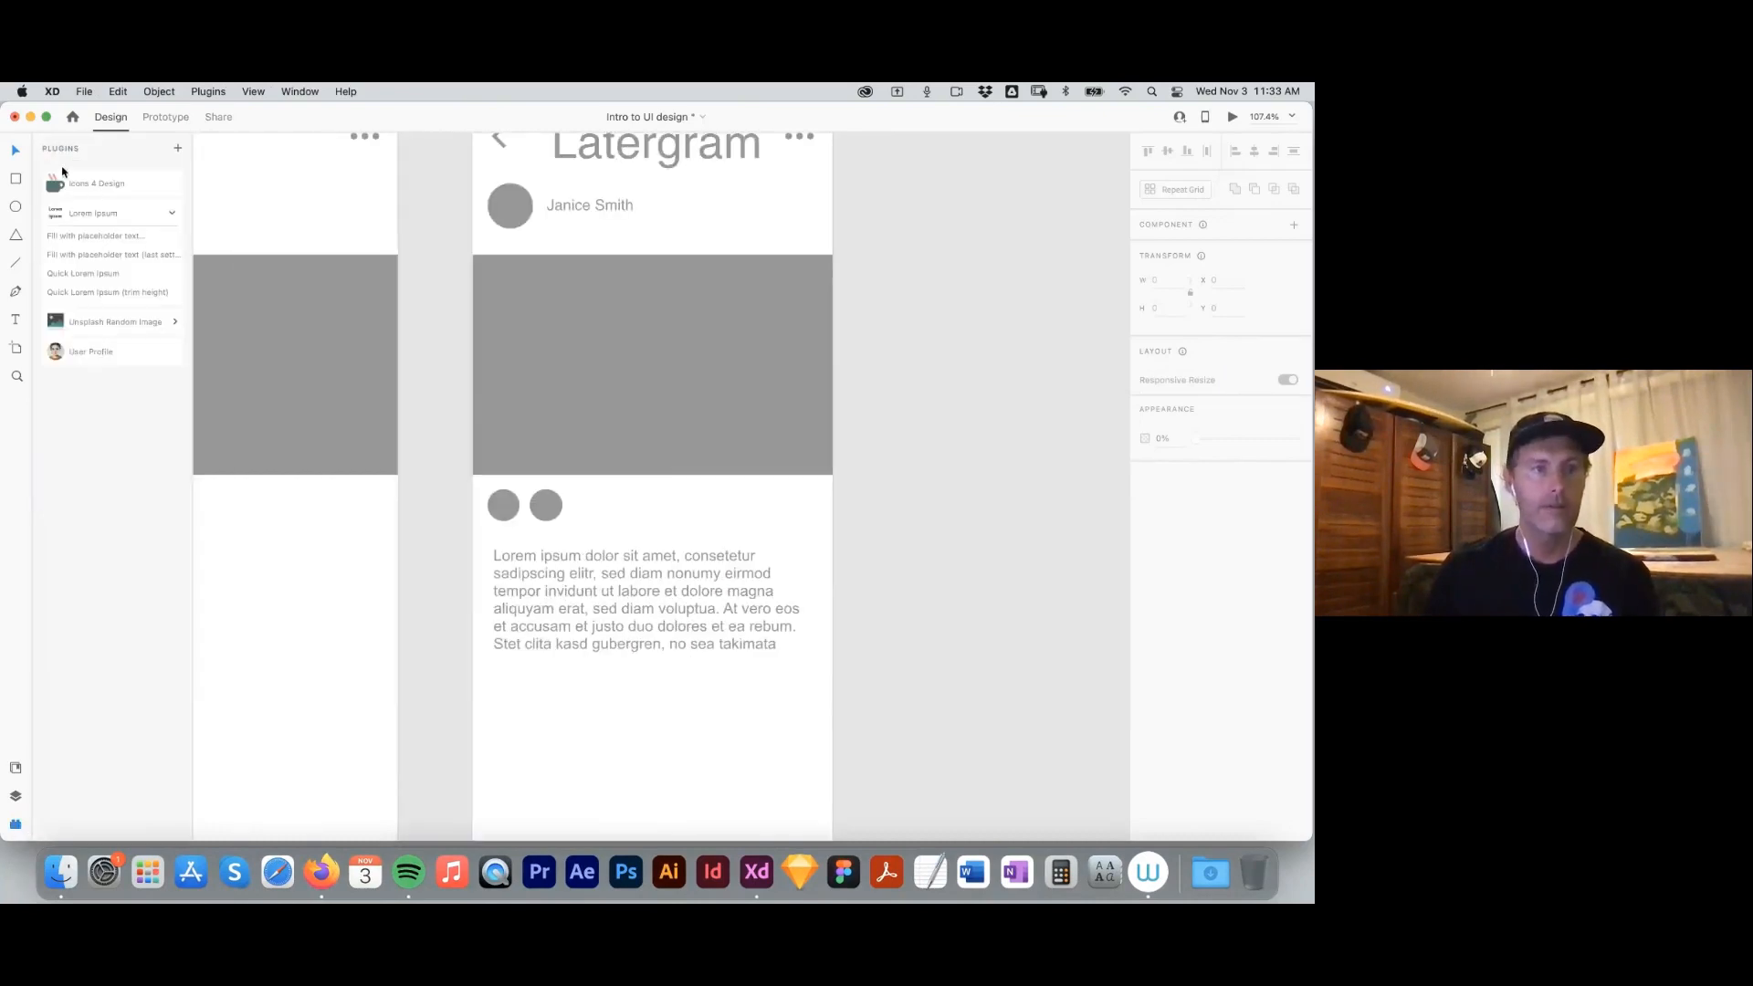
{"action": "left_click", "coordinate": [176, 215]}
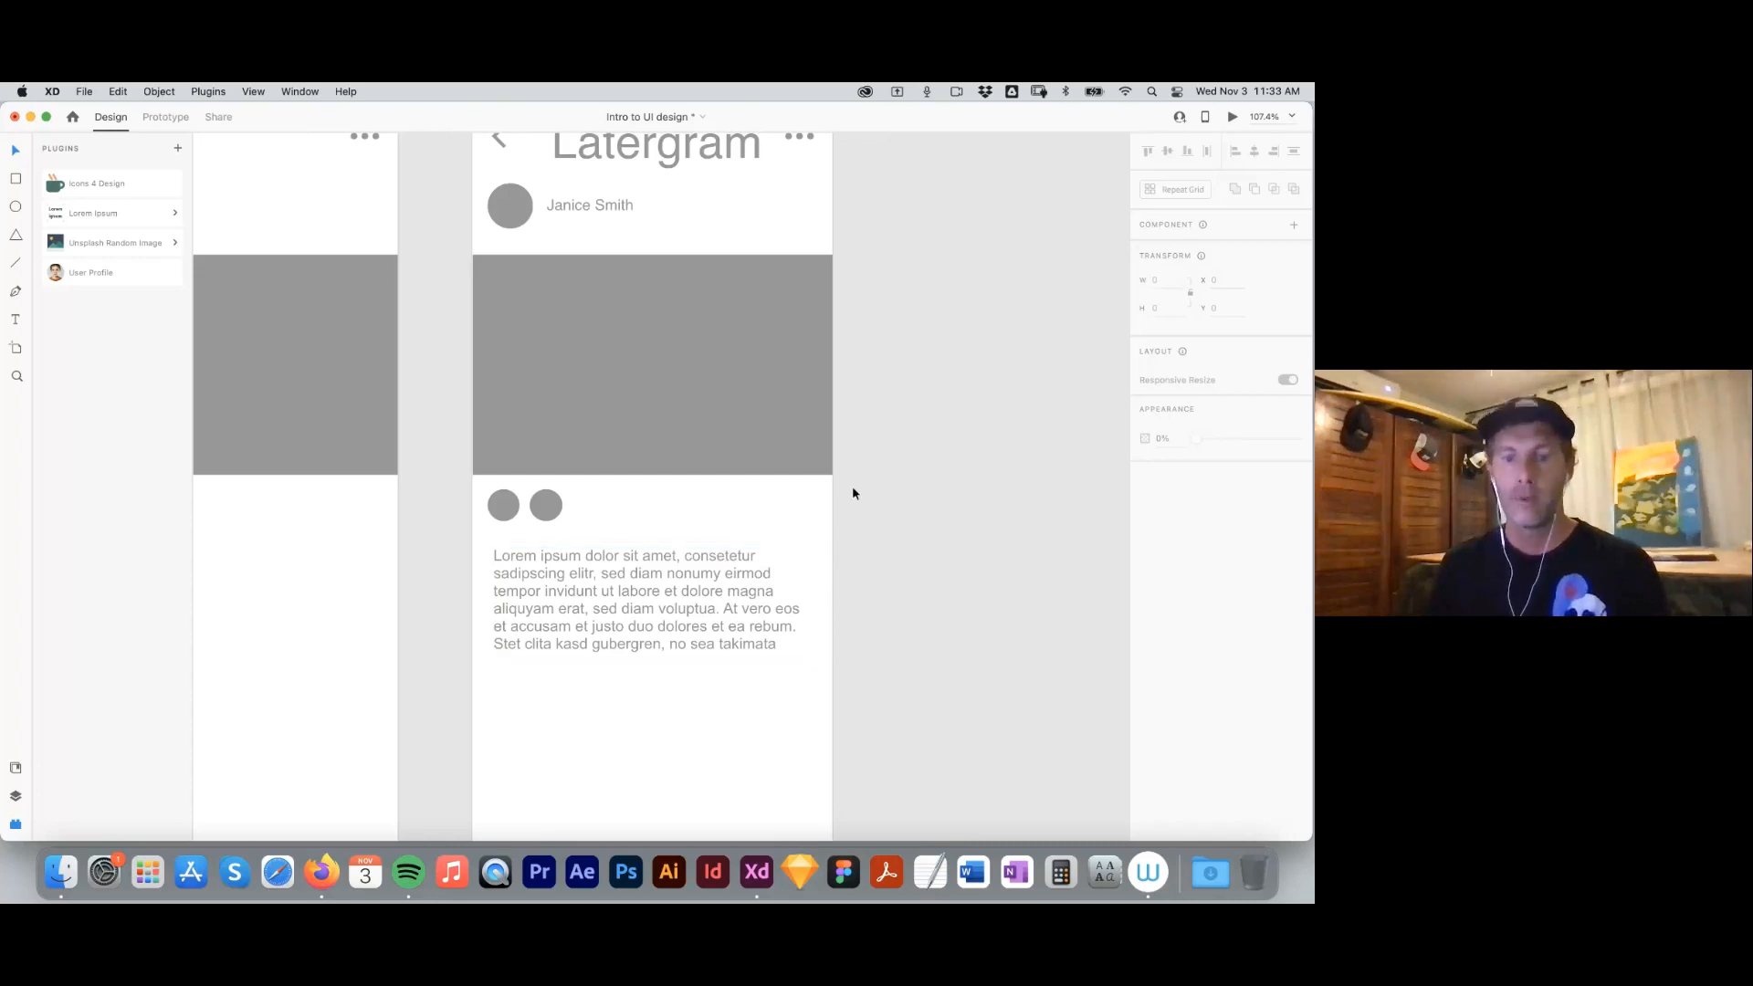
{"action": "scroll", "coordinate": [884, 439], "scroll_direction": "up", "scroll_amount": 3}
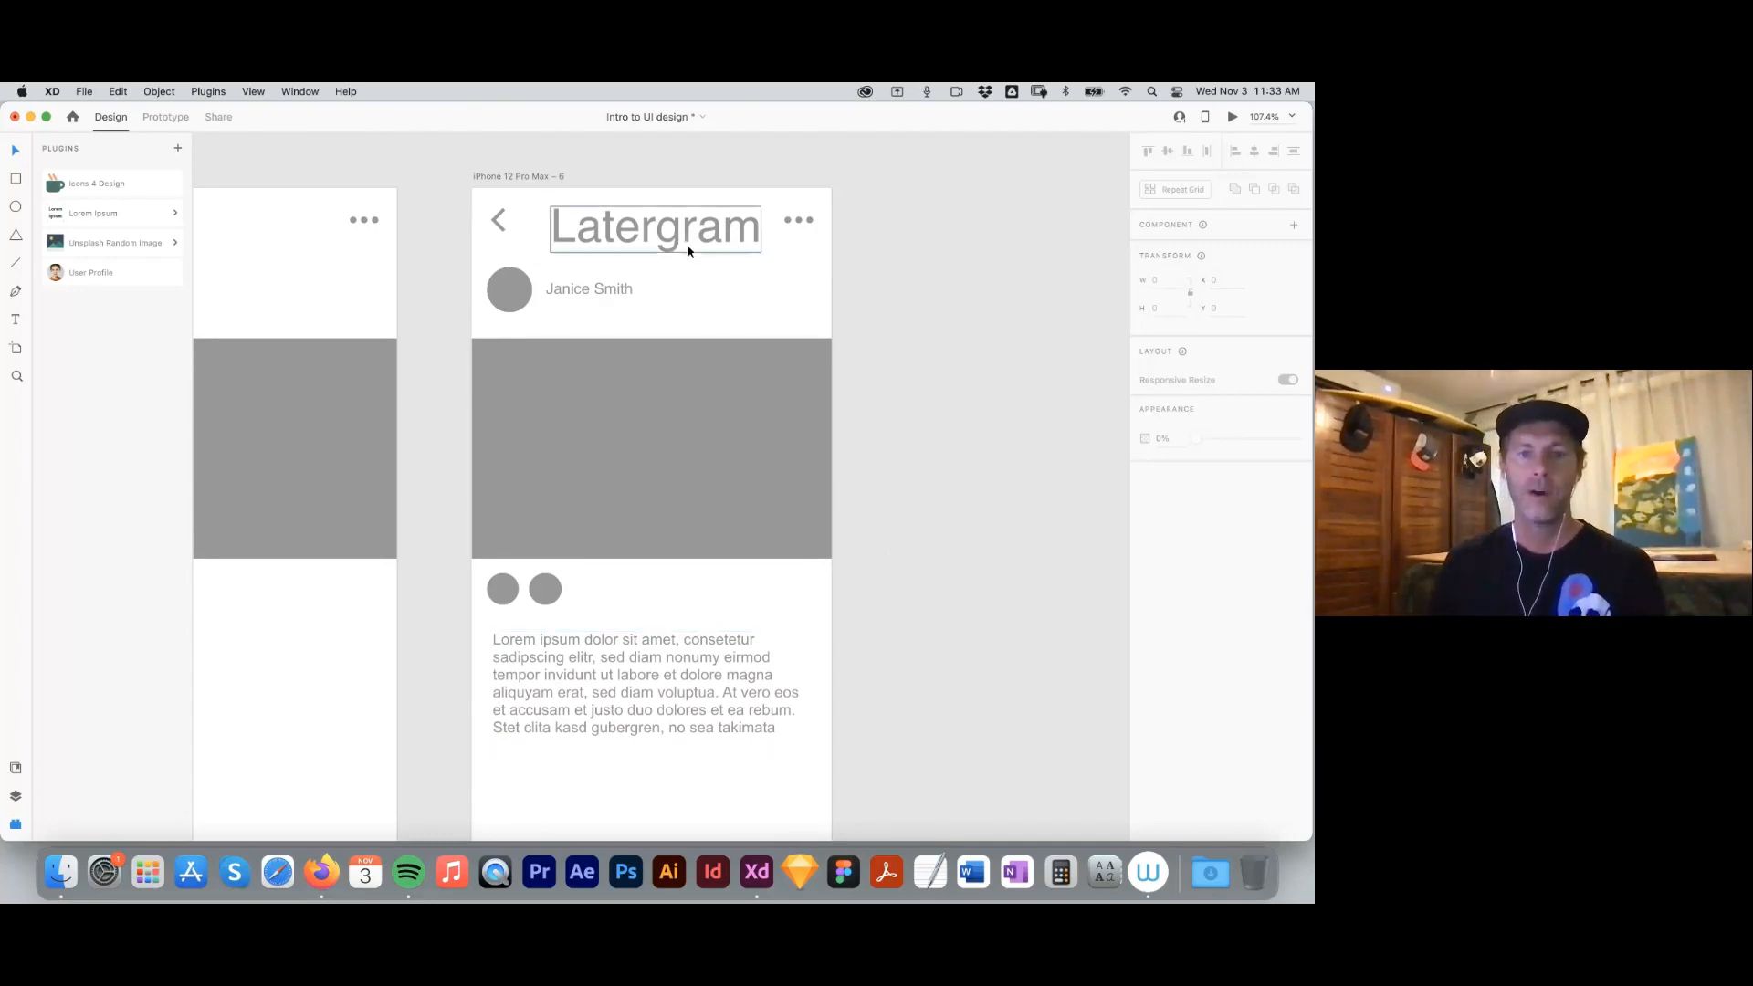
Change the Latergram title to Brush Script MT, shift it slightly left, and zoom out.
{"action": "left_click", "coordinate": [712, 251]}
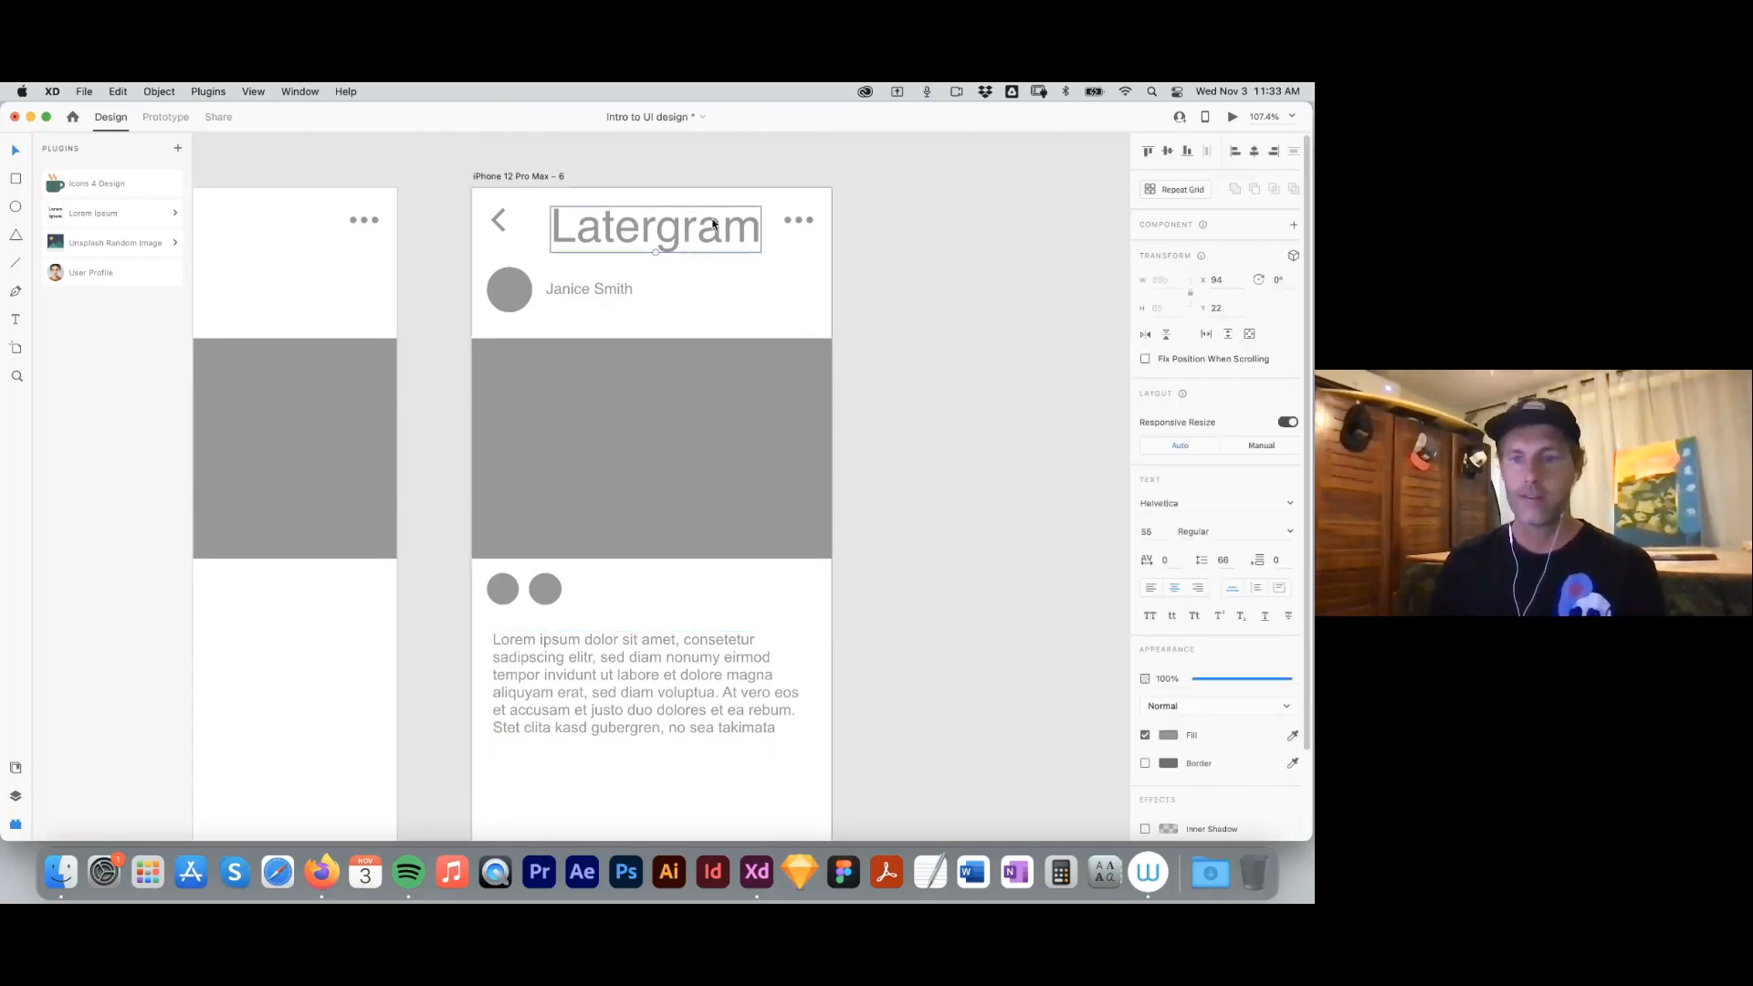
{"action": "left_click", "coordinate": [1287, 505]}
{"action": "type", "text": "Brush Script MT"}
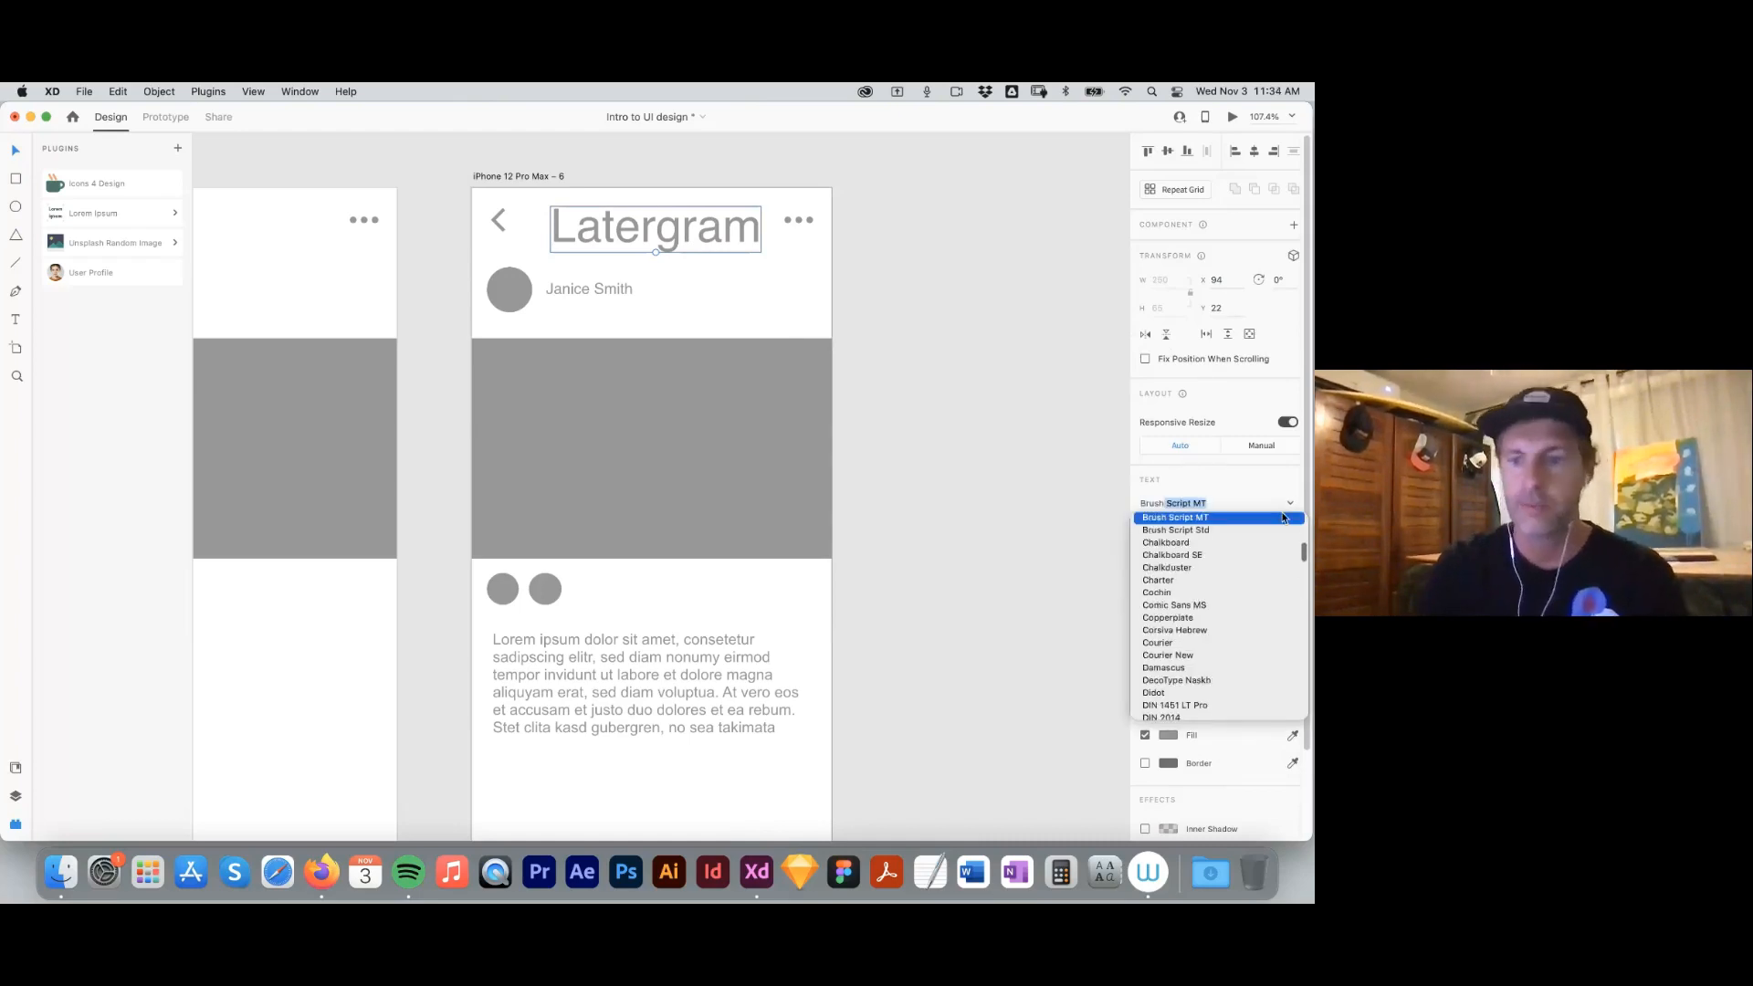
{"action": "left_click", "coordinate": [1164, 518]}
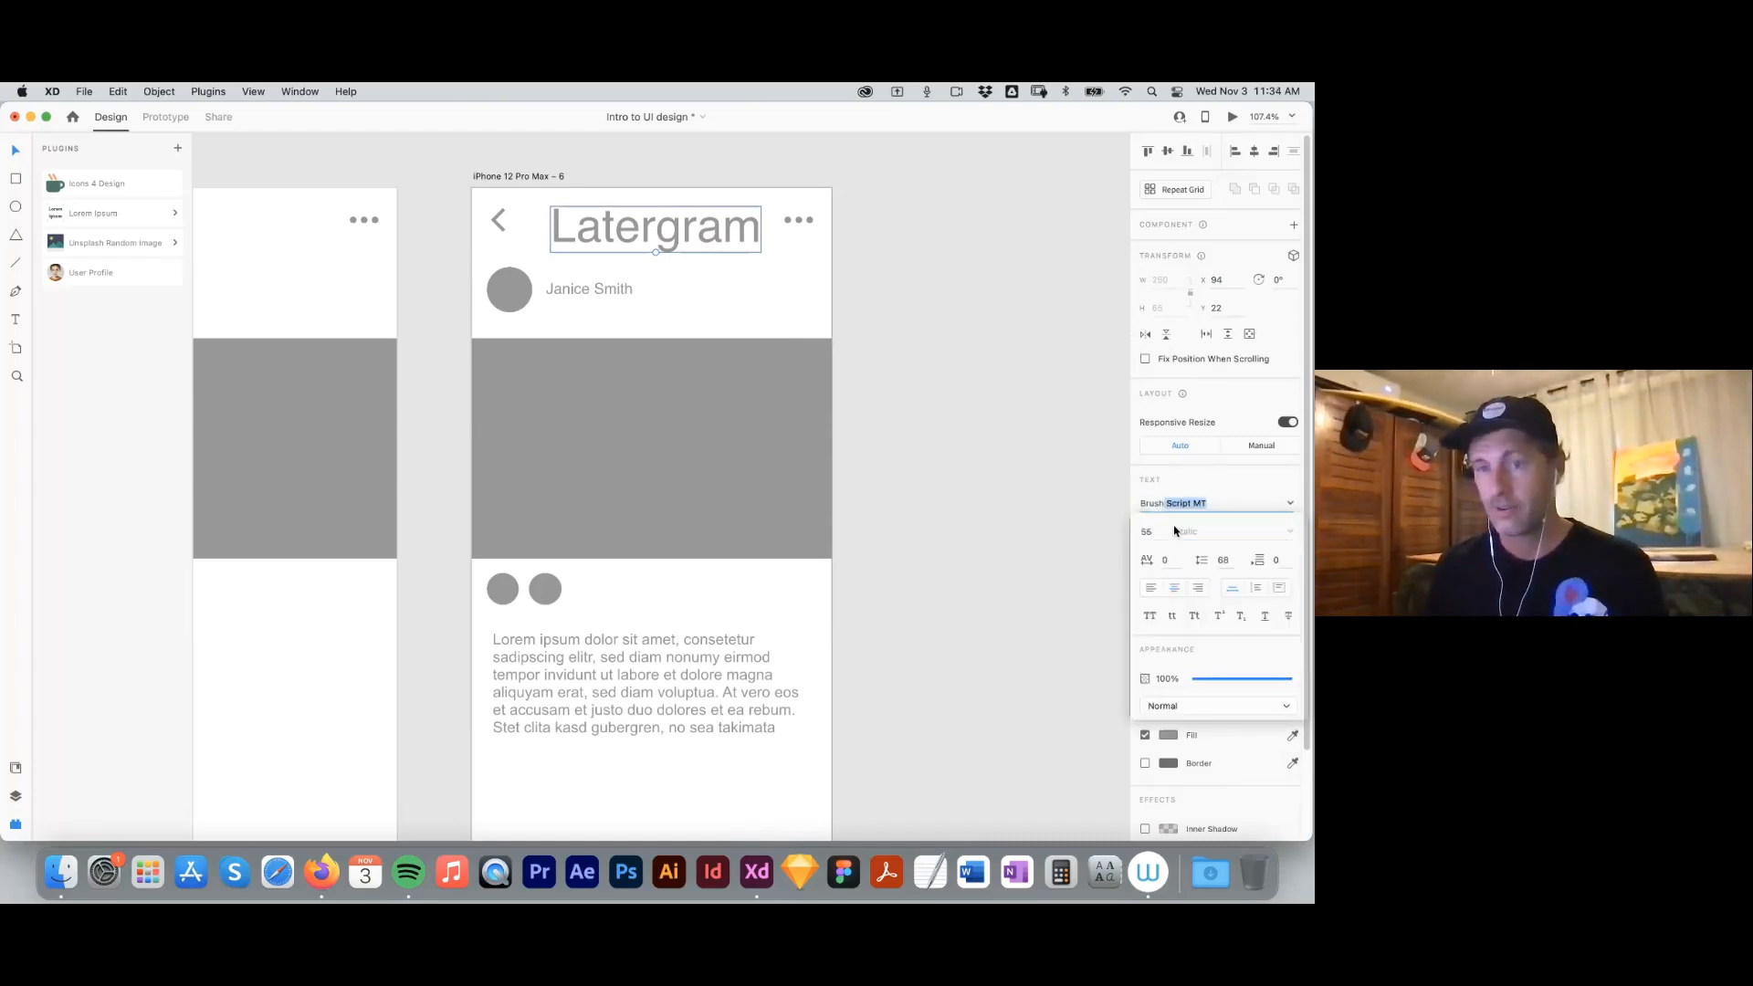
{"action": "left_click_drag", "start_coordinate": [717, 230], "coordinate": [710, 226]}
{"action": "left_click", "coordinate": [931, 214]}
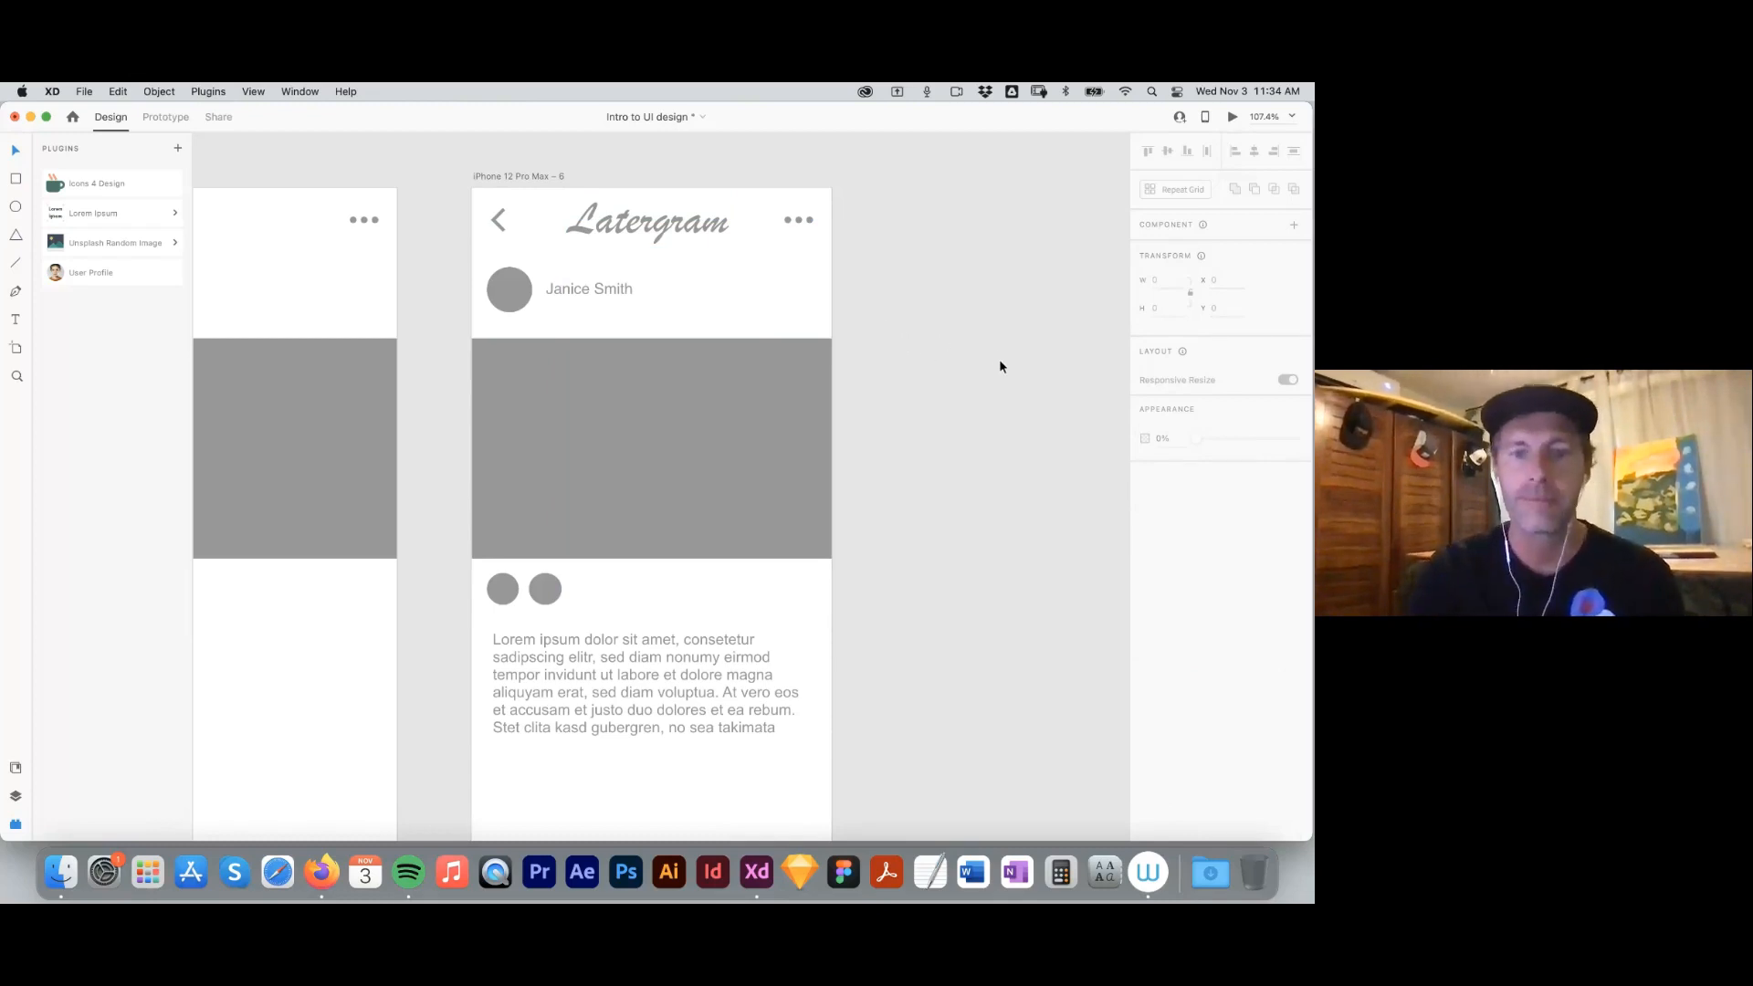
{"action": "key", "text": "super+minus"}
{"action": "key", "text": "super+minus"}
{"action": "key", "text": "super+minus"}
{"action": "left_click_drag", "start_coordinate": [951, 468], "coordinate": [958, 607]}
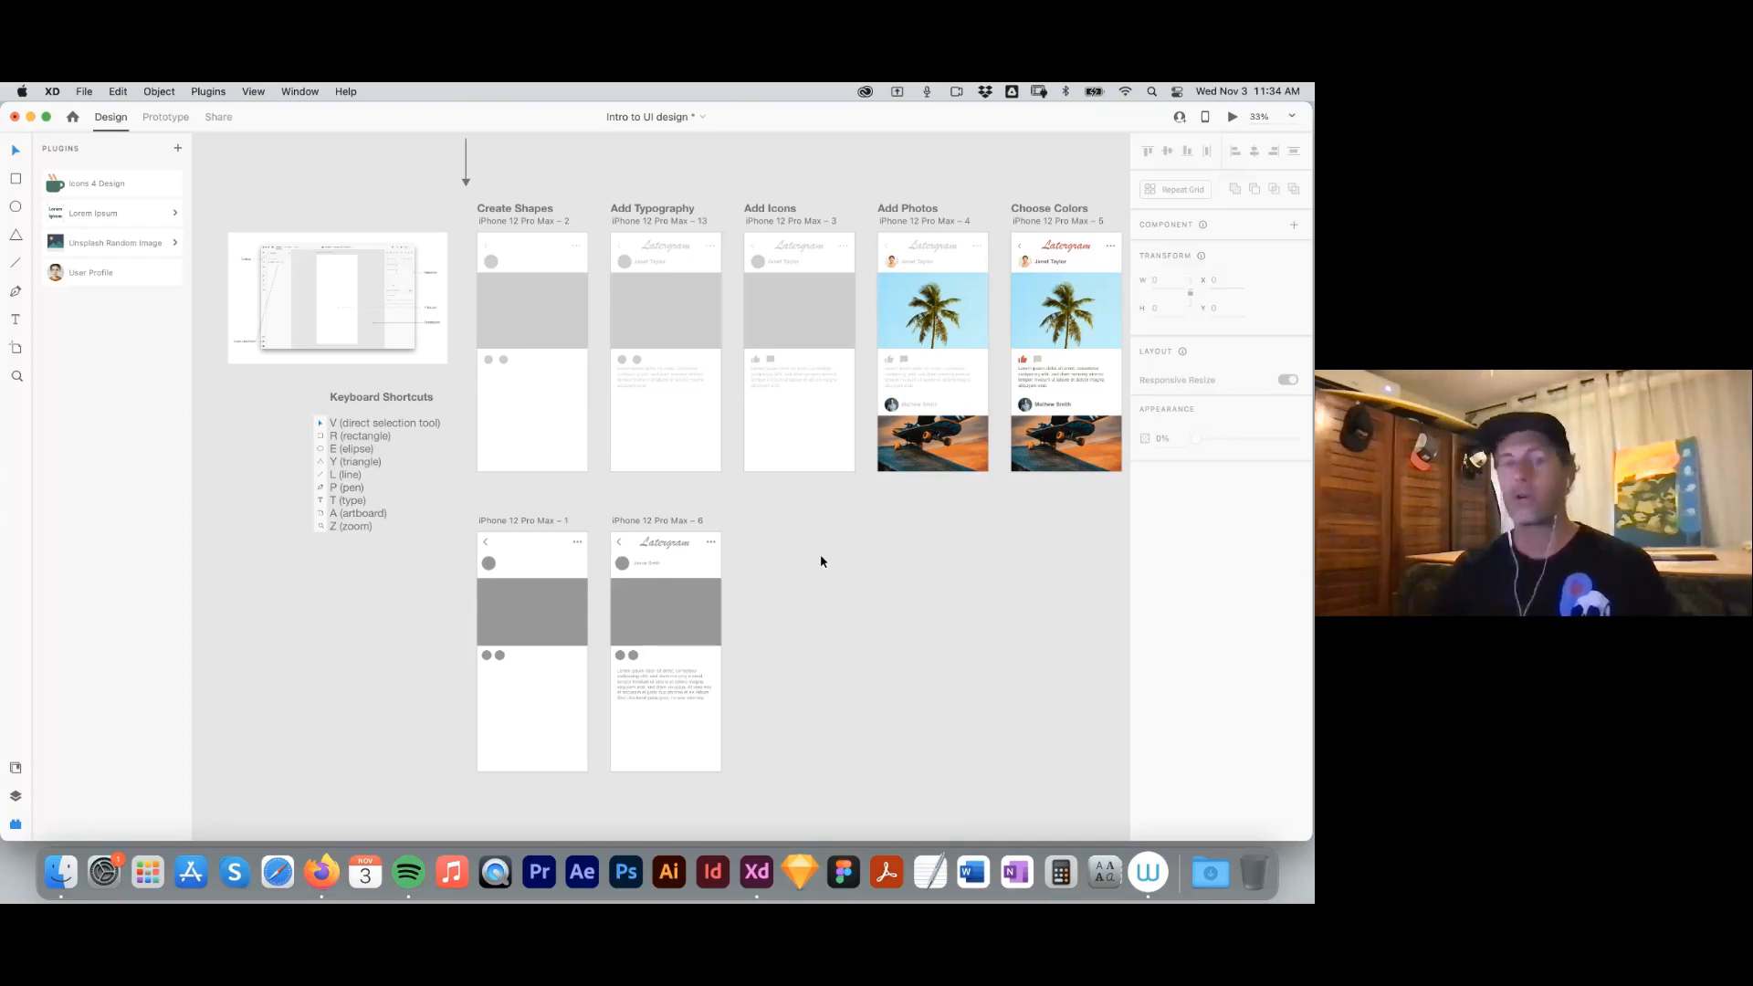
Copy iPhone 12 Pro Max – 6 into a new artboard, iPhone 12 Pro Max – 7, directly below it.
{"action": "left_click_drag", "start_coordinate": [829, 553], "coordinate": [754, 509]}
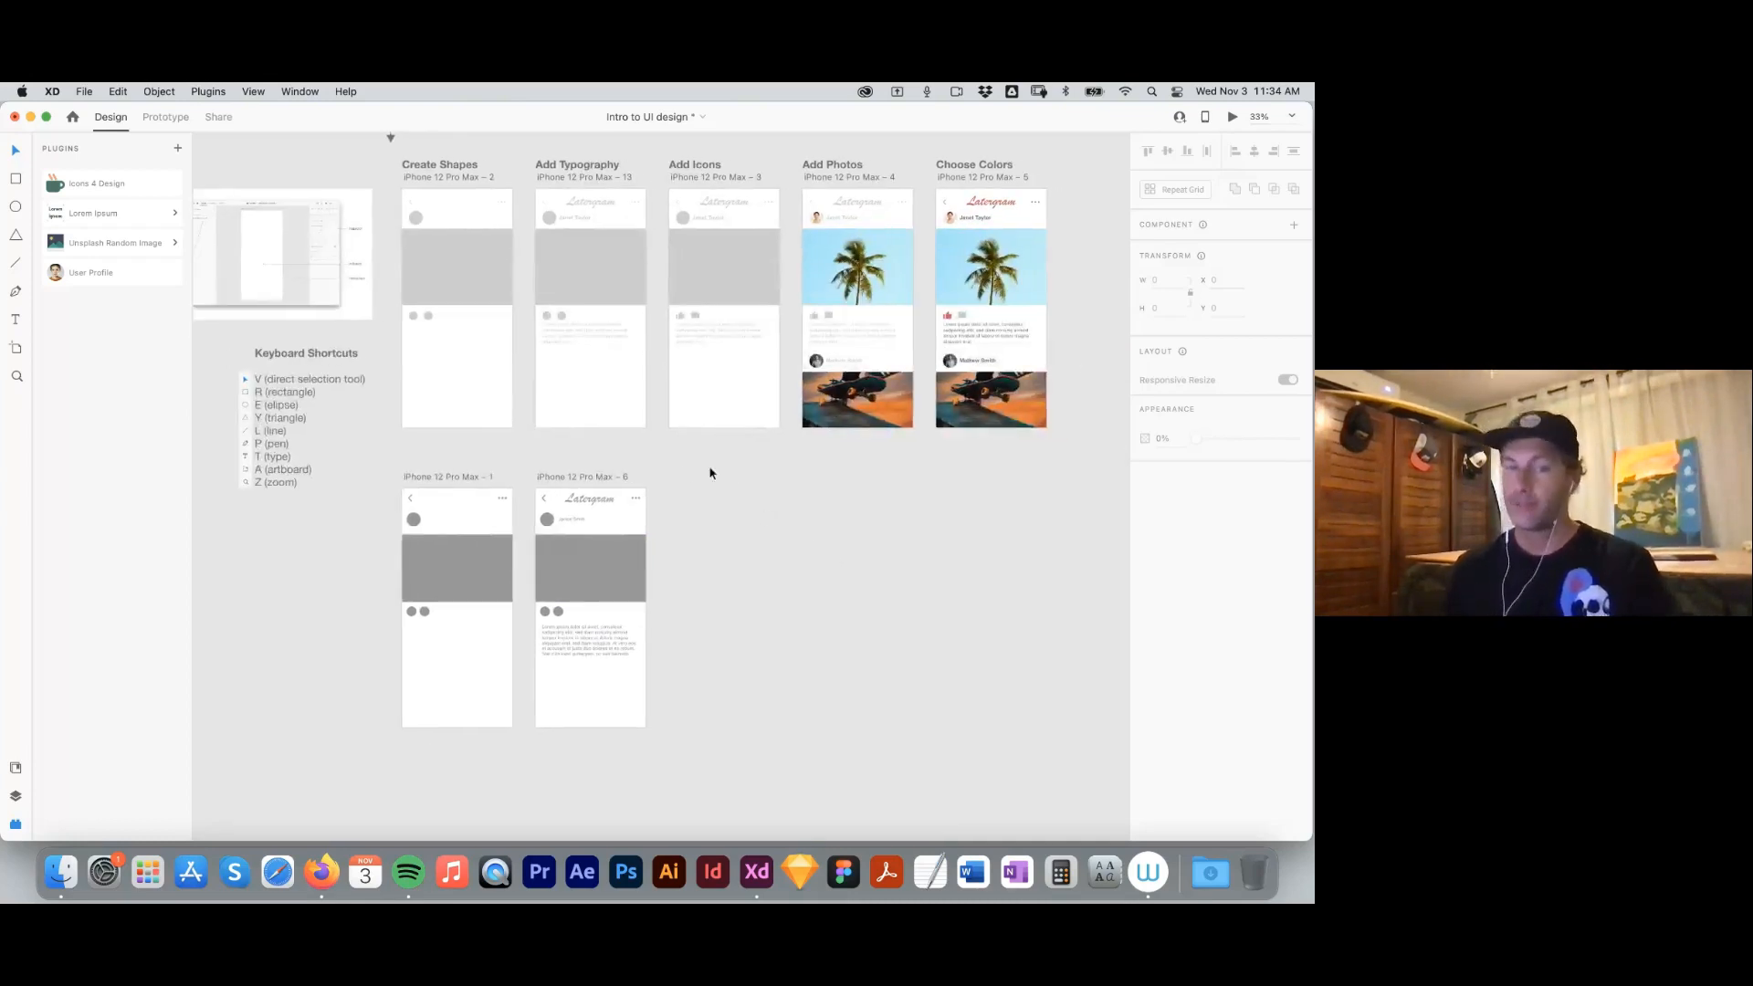
{"action": "left_click", "coordinate": [569, 478]}
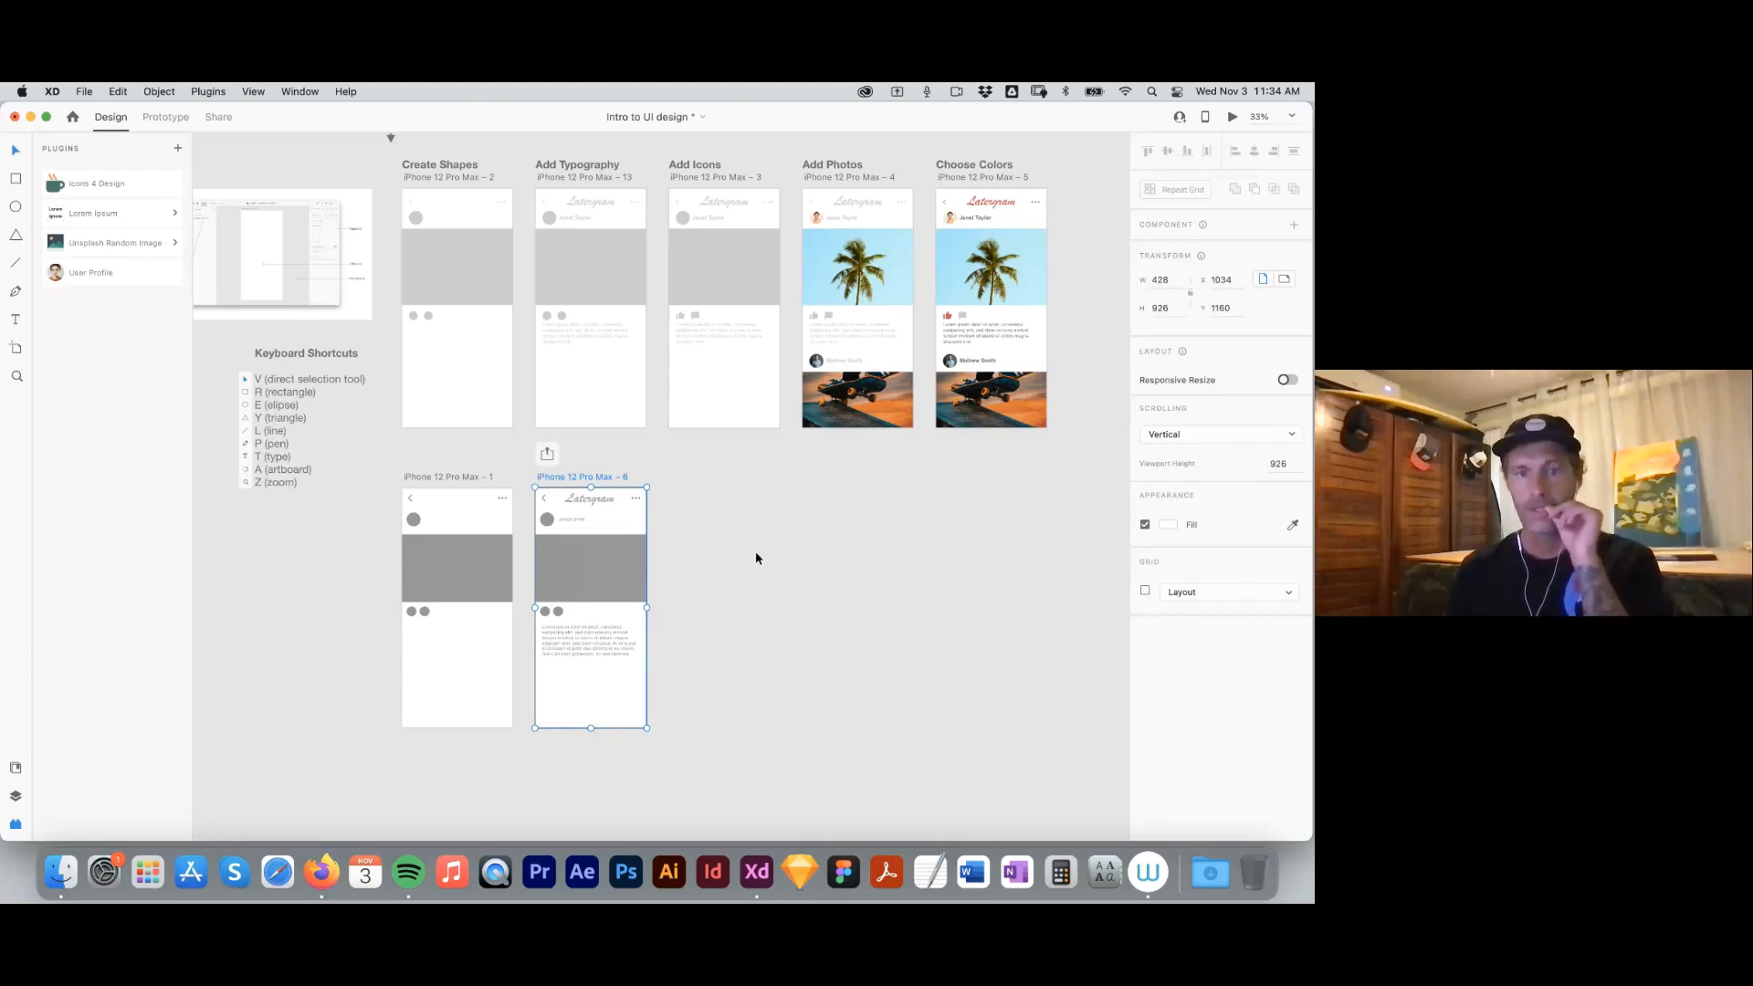
{"action": "left_click", "coordinate": [728, 505]}
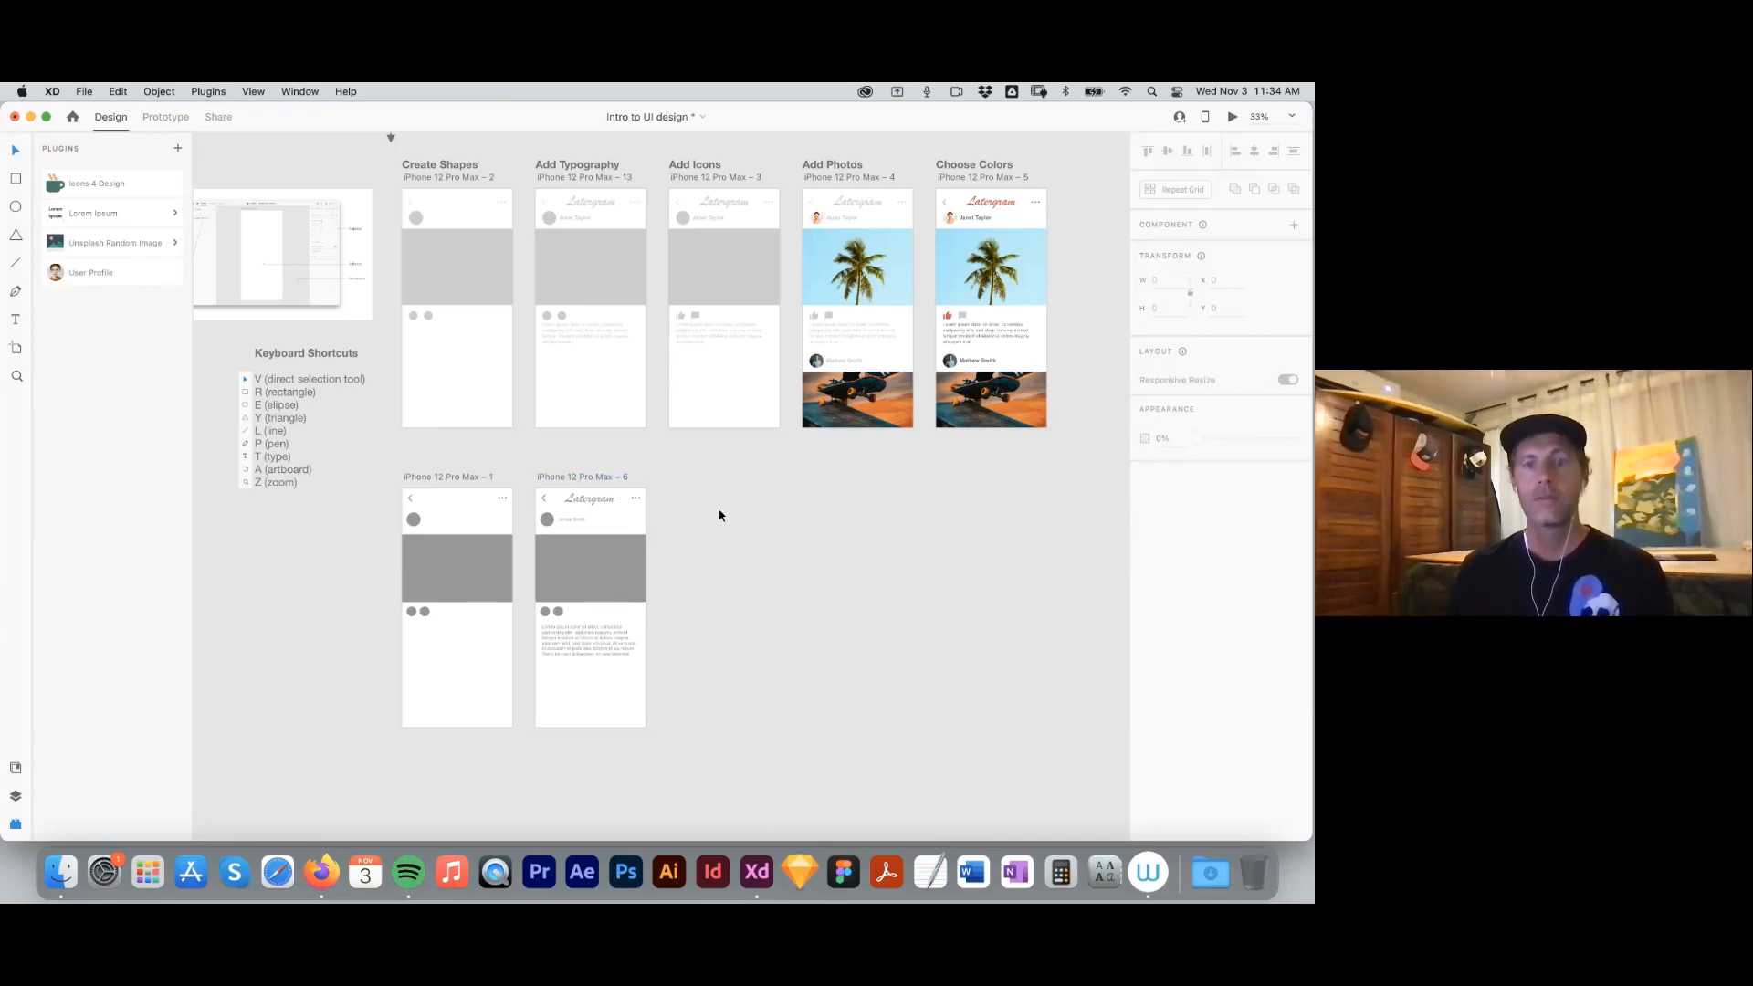
{"action": "left_click", "coordinate": [566, 478]}
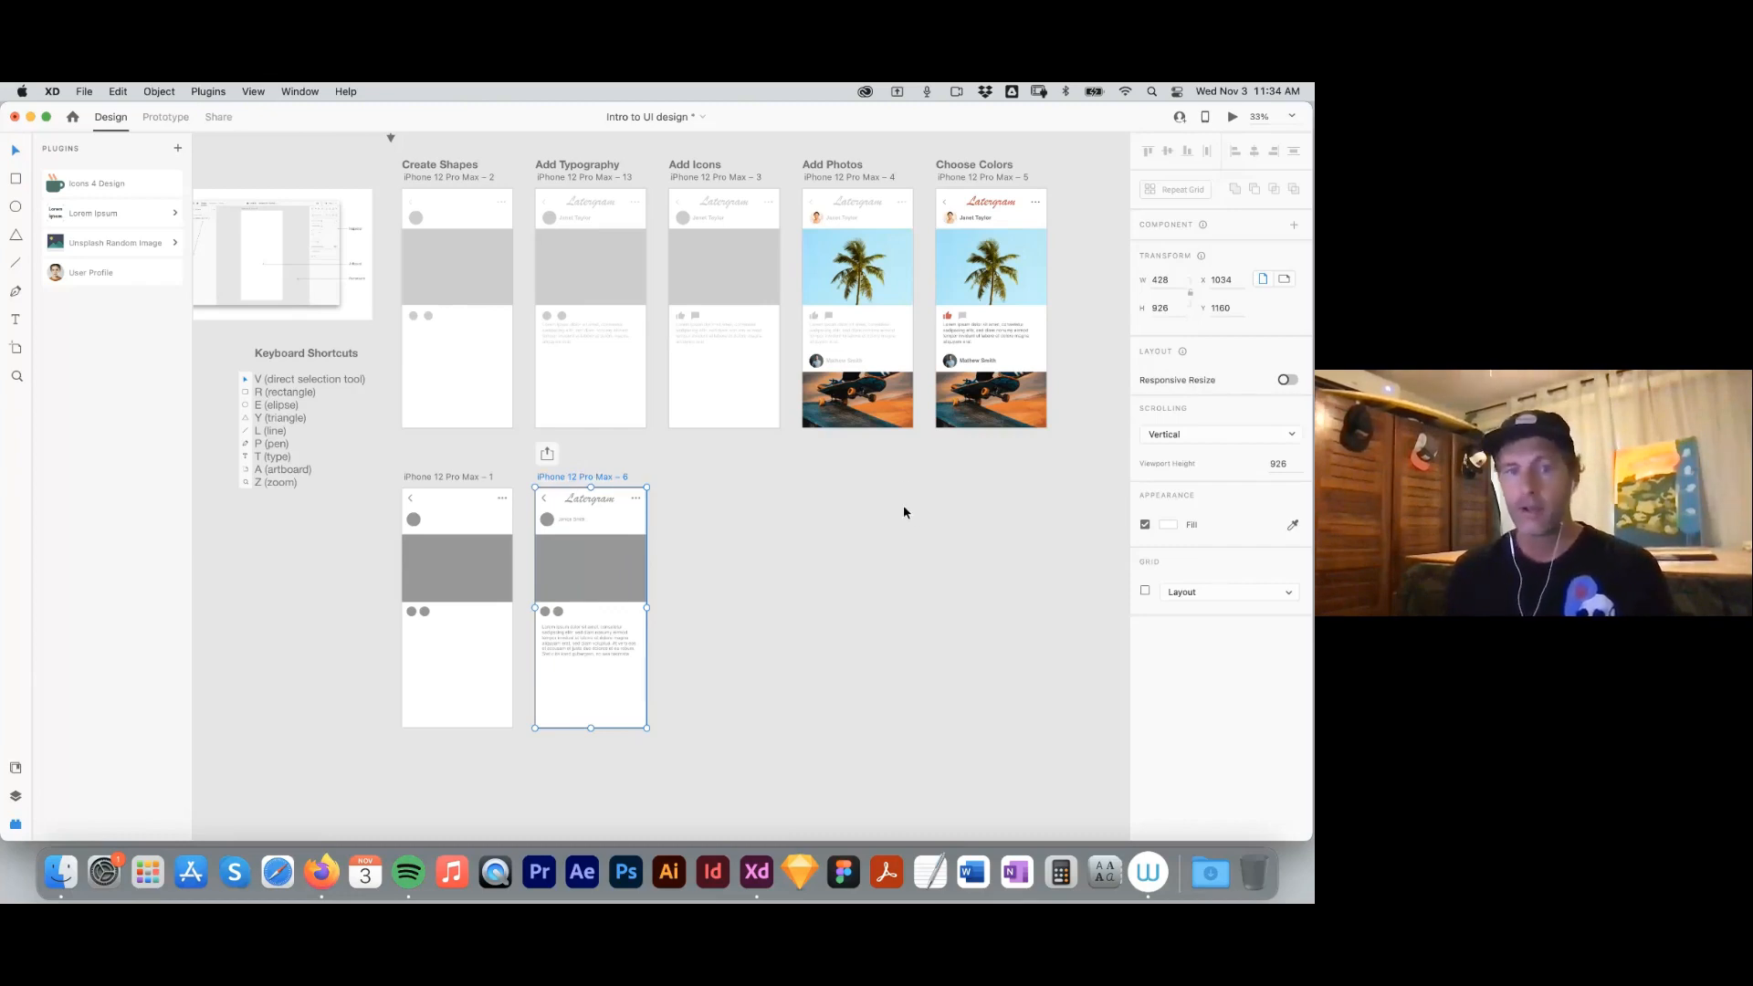
{"action": "scroll", "coordinate": [865, 408], "scroll_direction": "down", "scroll_amount": 3}
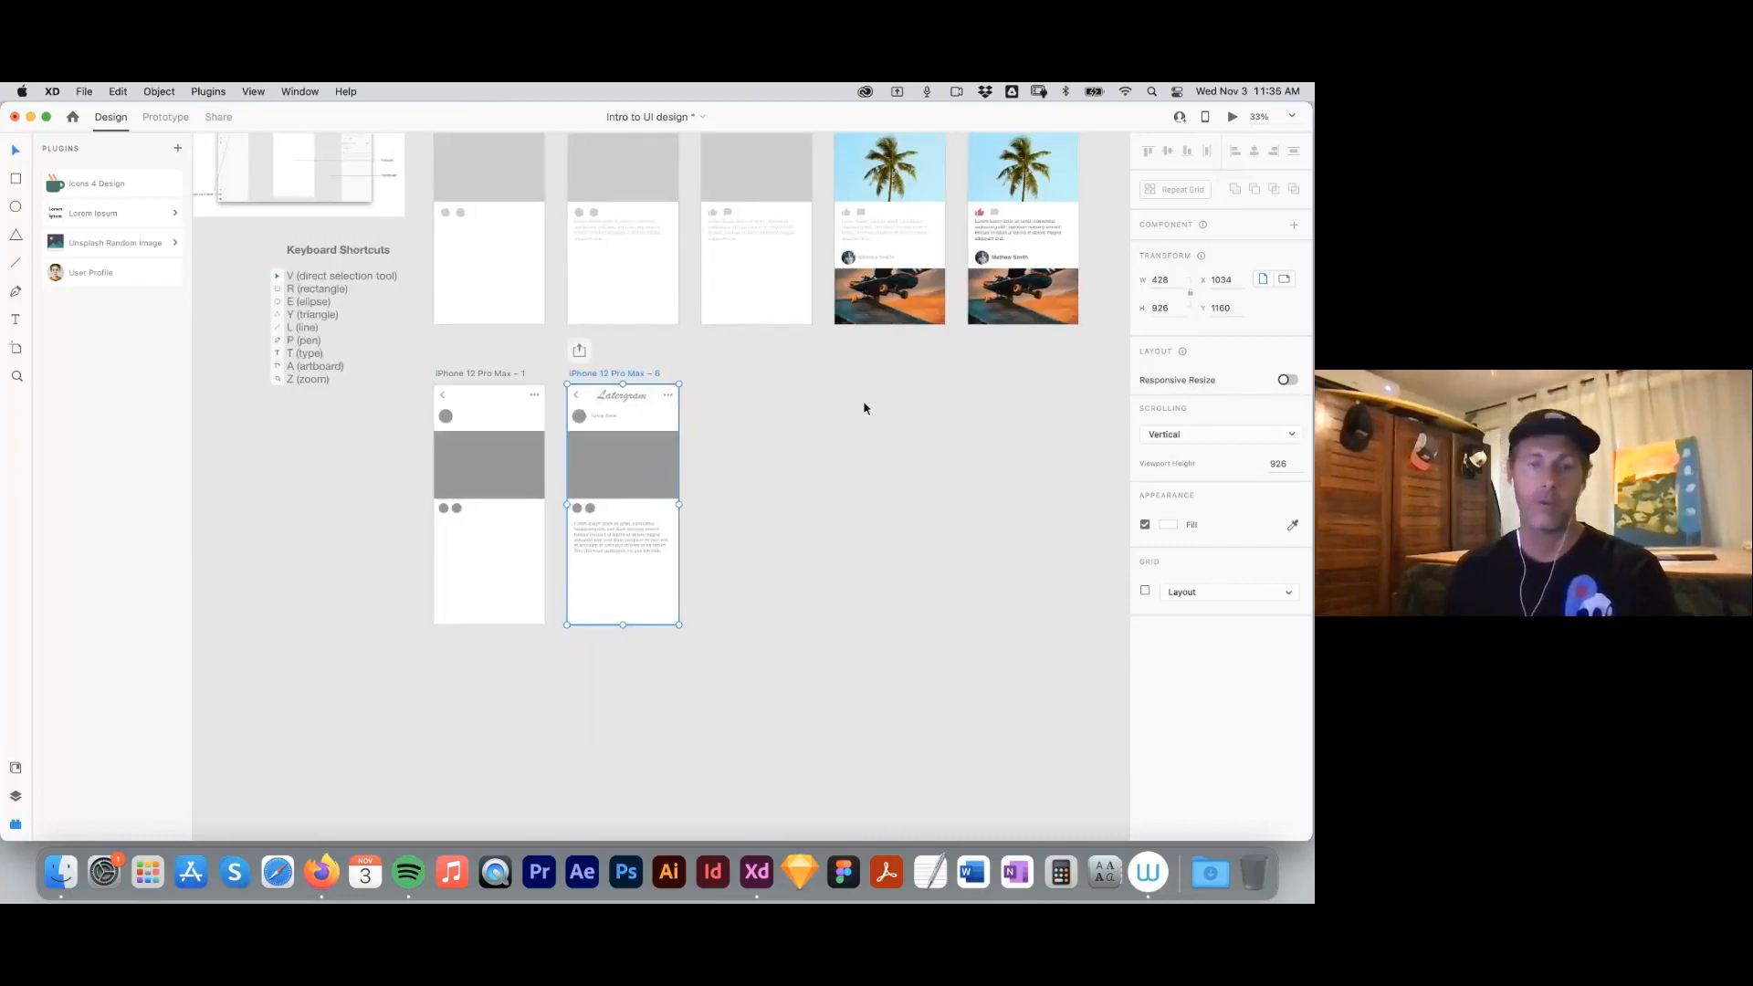
{"action": "left_click_drag", "start_coordinate": [597, 377], "coordinate": [621, 641]}
{"action": "scroll", "coordinate": [722, 457], "scroll_direction": "down", "scroll_amount": 5}
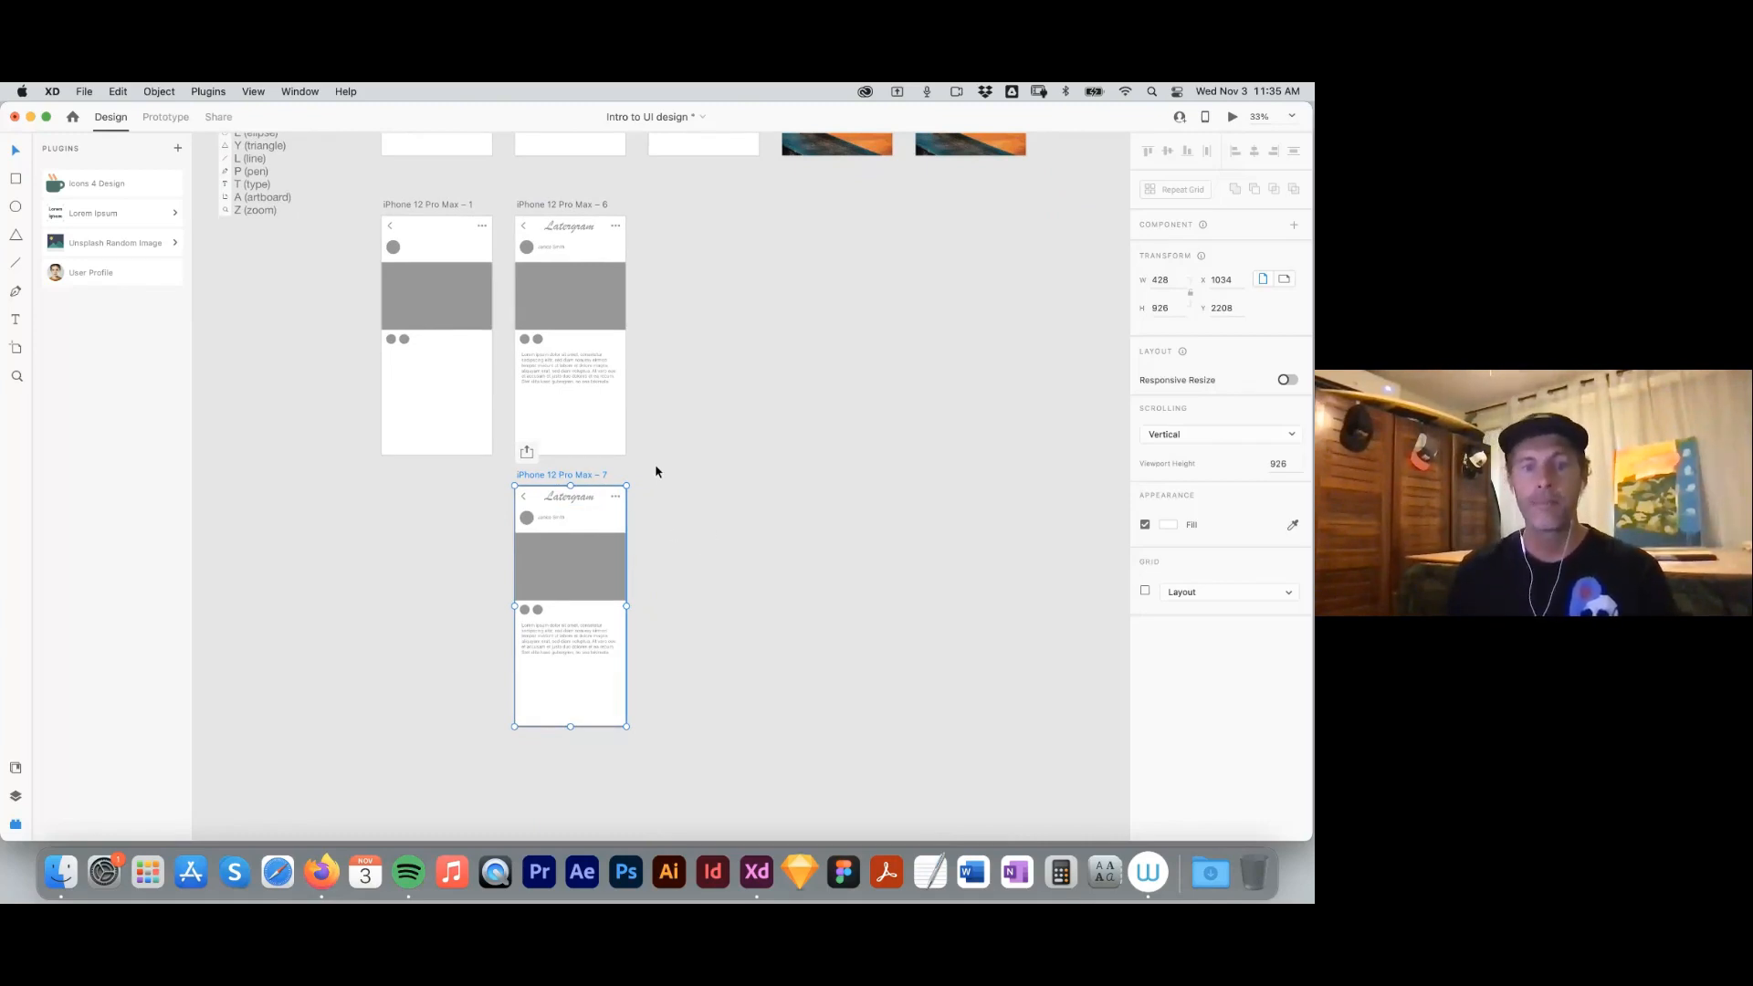
{"action": "right_click", "coordinate": [550, 481]}
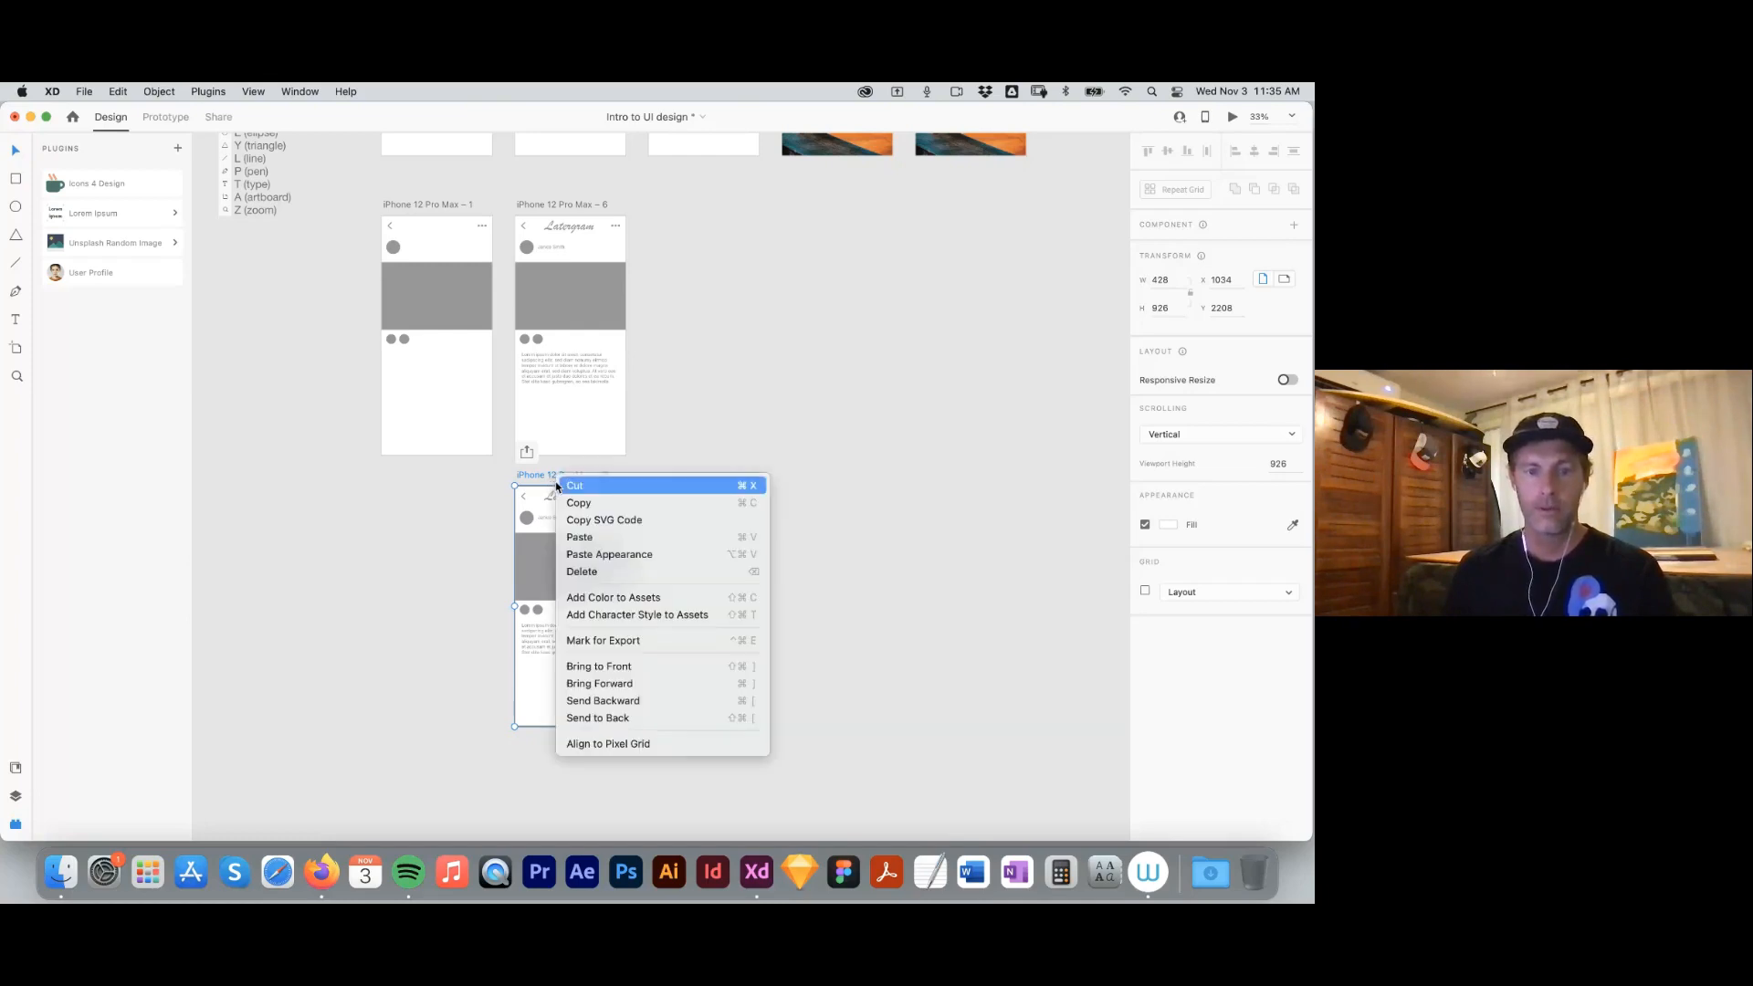
{"action": "left_click", "coordinate": [904, 408]}
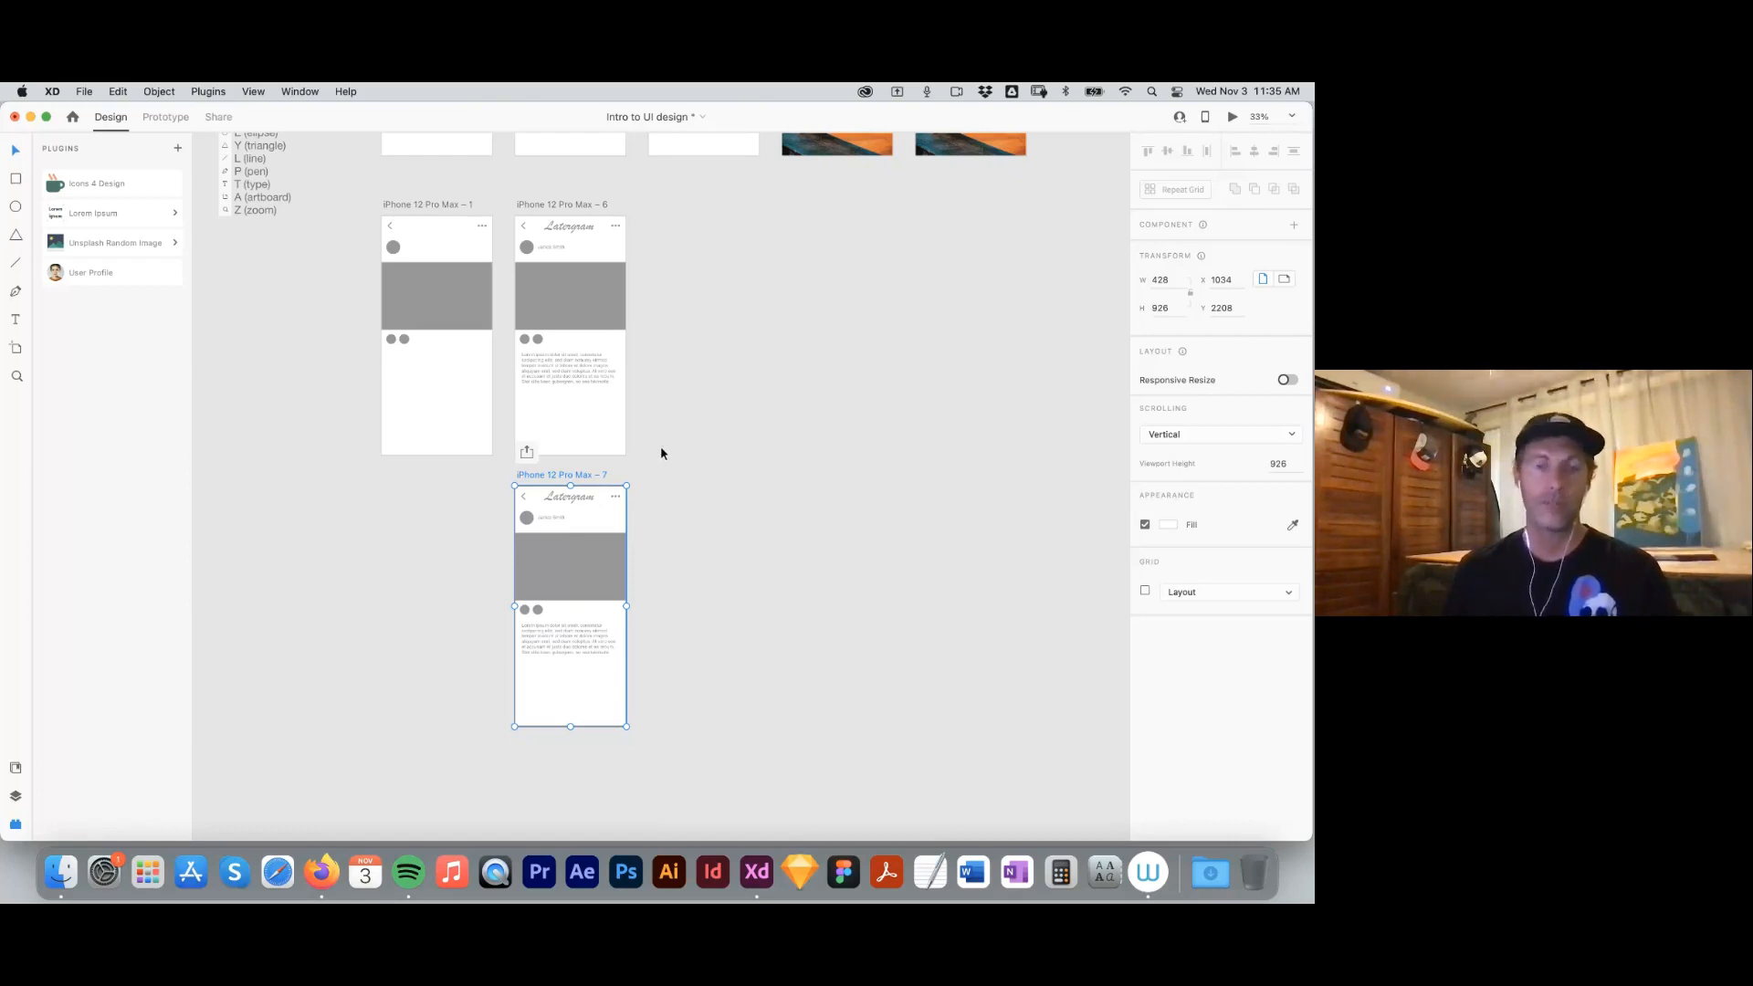
{"action": "left_click", "coordinate": [795, 408]}
Add a Samsung Galaxy S10 artboard and move it beside iPhone 12 Pro Max – 7.
{"action": "key", "text": "a"}
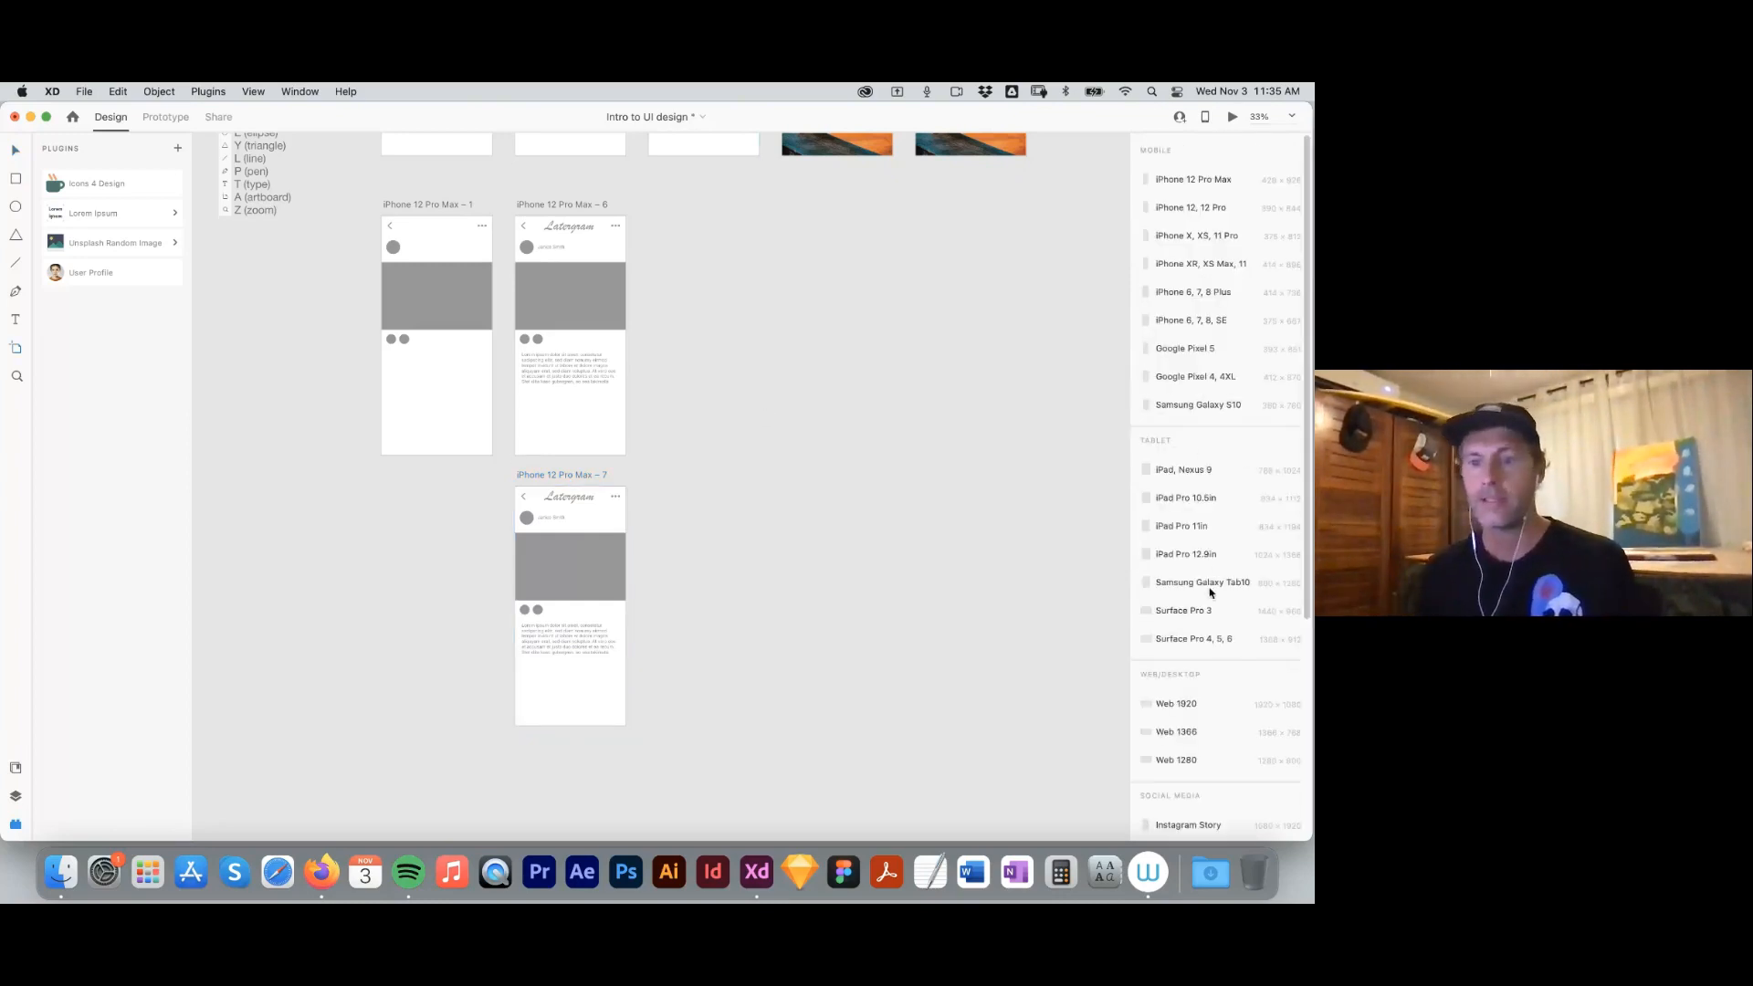
{"action": "left_click", "coordinate": [1177, 408]}
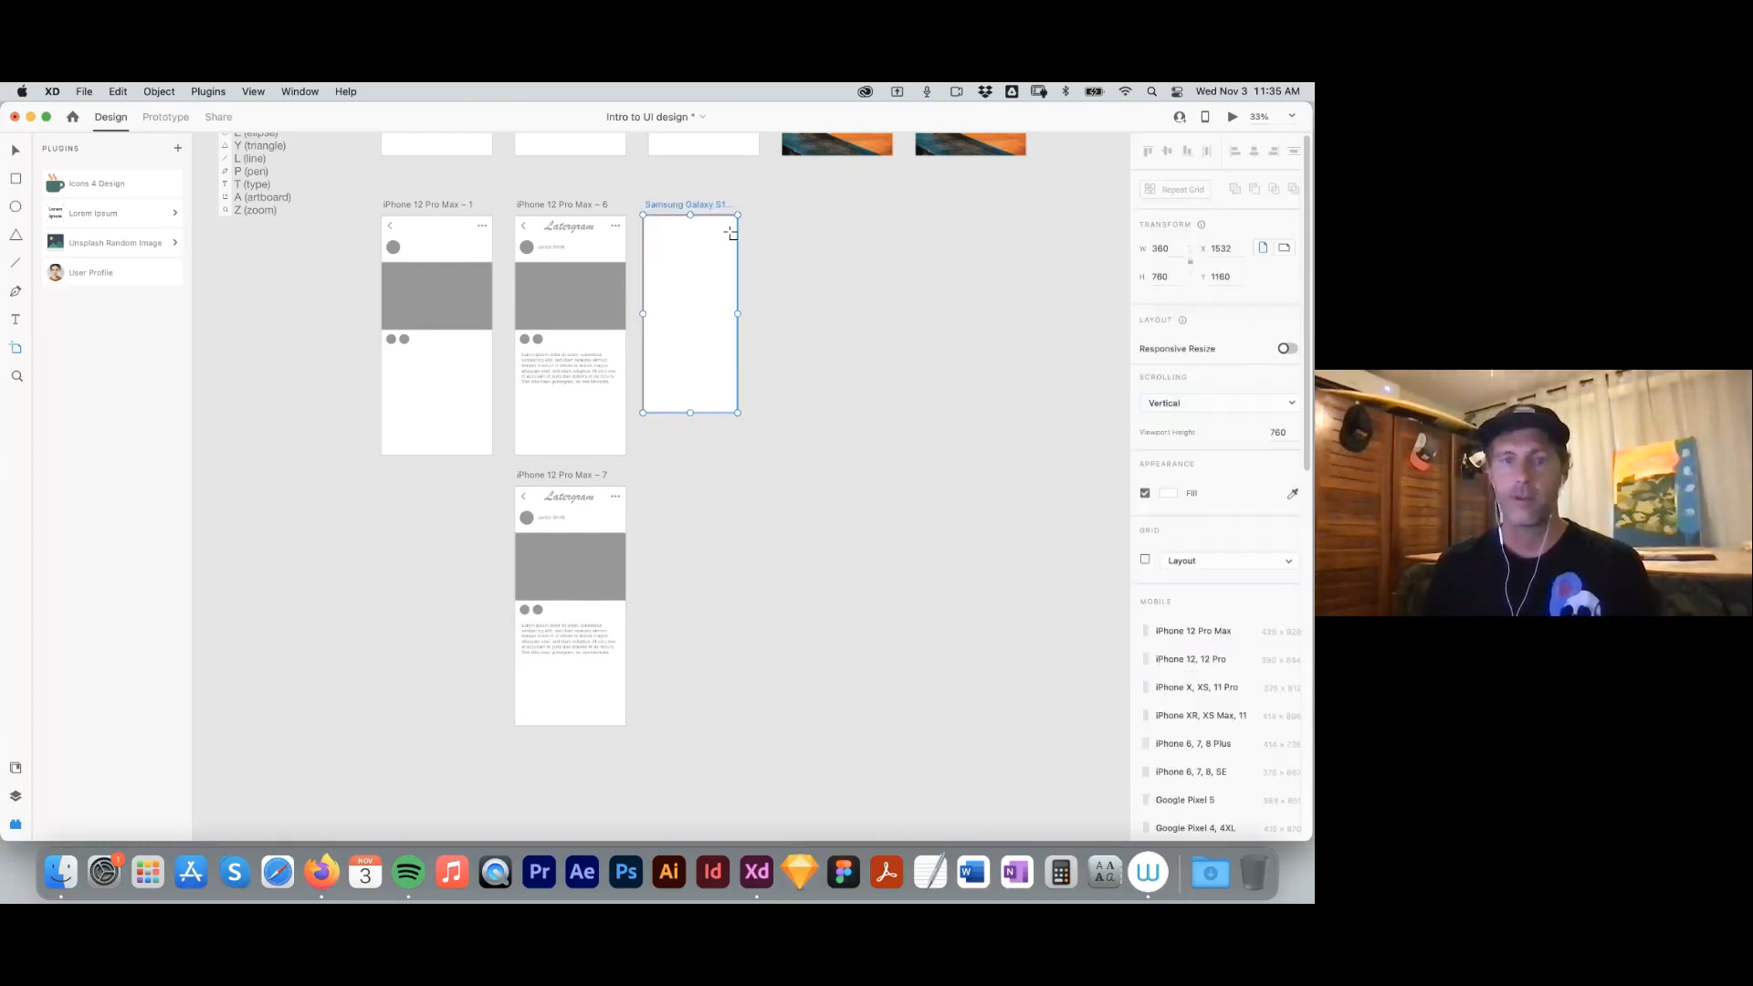
{"action": "left_click", "coordinate": [708, 204]}
{"action": "left_click_drag", "start_coordinate": [709, 208], "coordinate": [717, 475]}
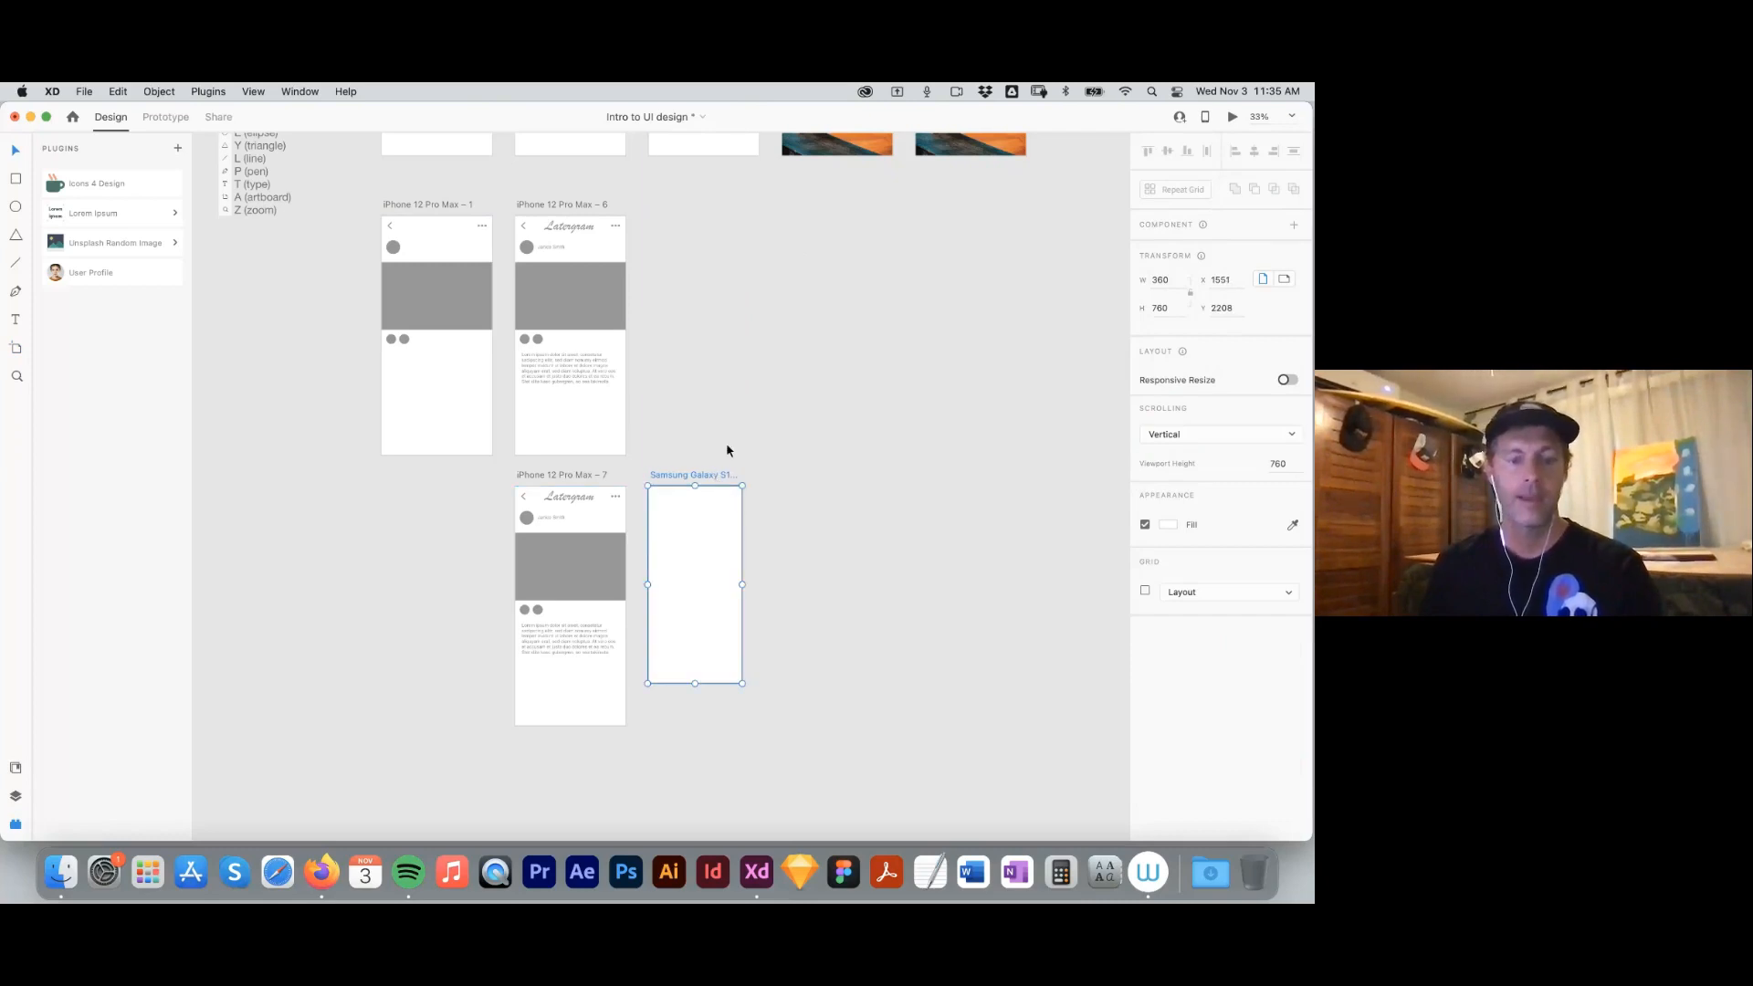
Zoom in on both artboards and start selecting artboard 7's layers, beginning with the back arrow.
{"action": "left_click_drag", "start_coordinate": [469, 462], "coordinate": [892, 724]}
{"action": "left_click_drag", "start_coordinate": [285, 285], "coordinate": [589, 652]}
{"action": "left_click", "coordinate": [237, 308]}
{"action": "left_click", "coordinate": [350, 292]}
Copy all of artboard 7's layers onto the Samsung artboard, aligned to its left edge.
{"action": "left_click", "coordinate": [464, 296], "text": "shift"}
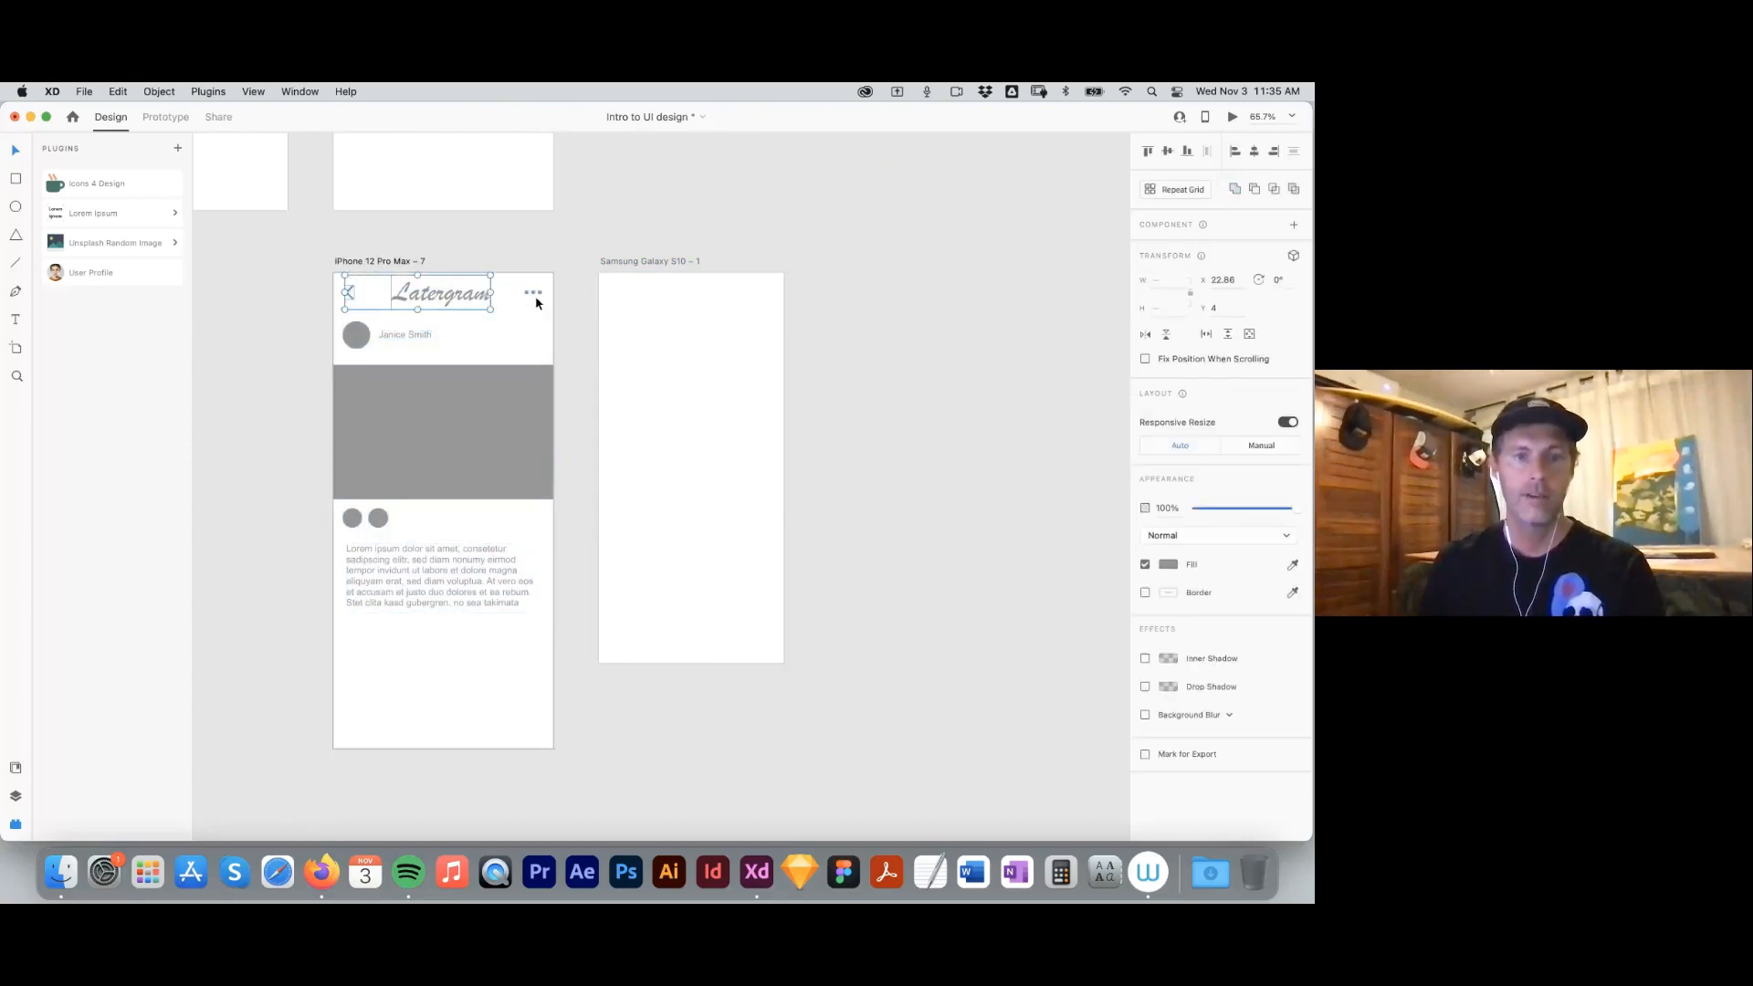
{"action": "left_click_drag", "start_coordinate": [280, 263], "coordinate": [591, 802]}
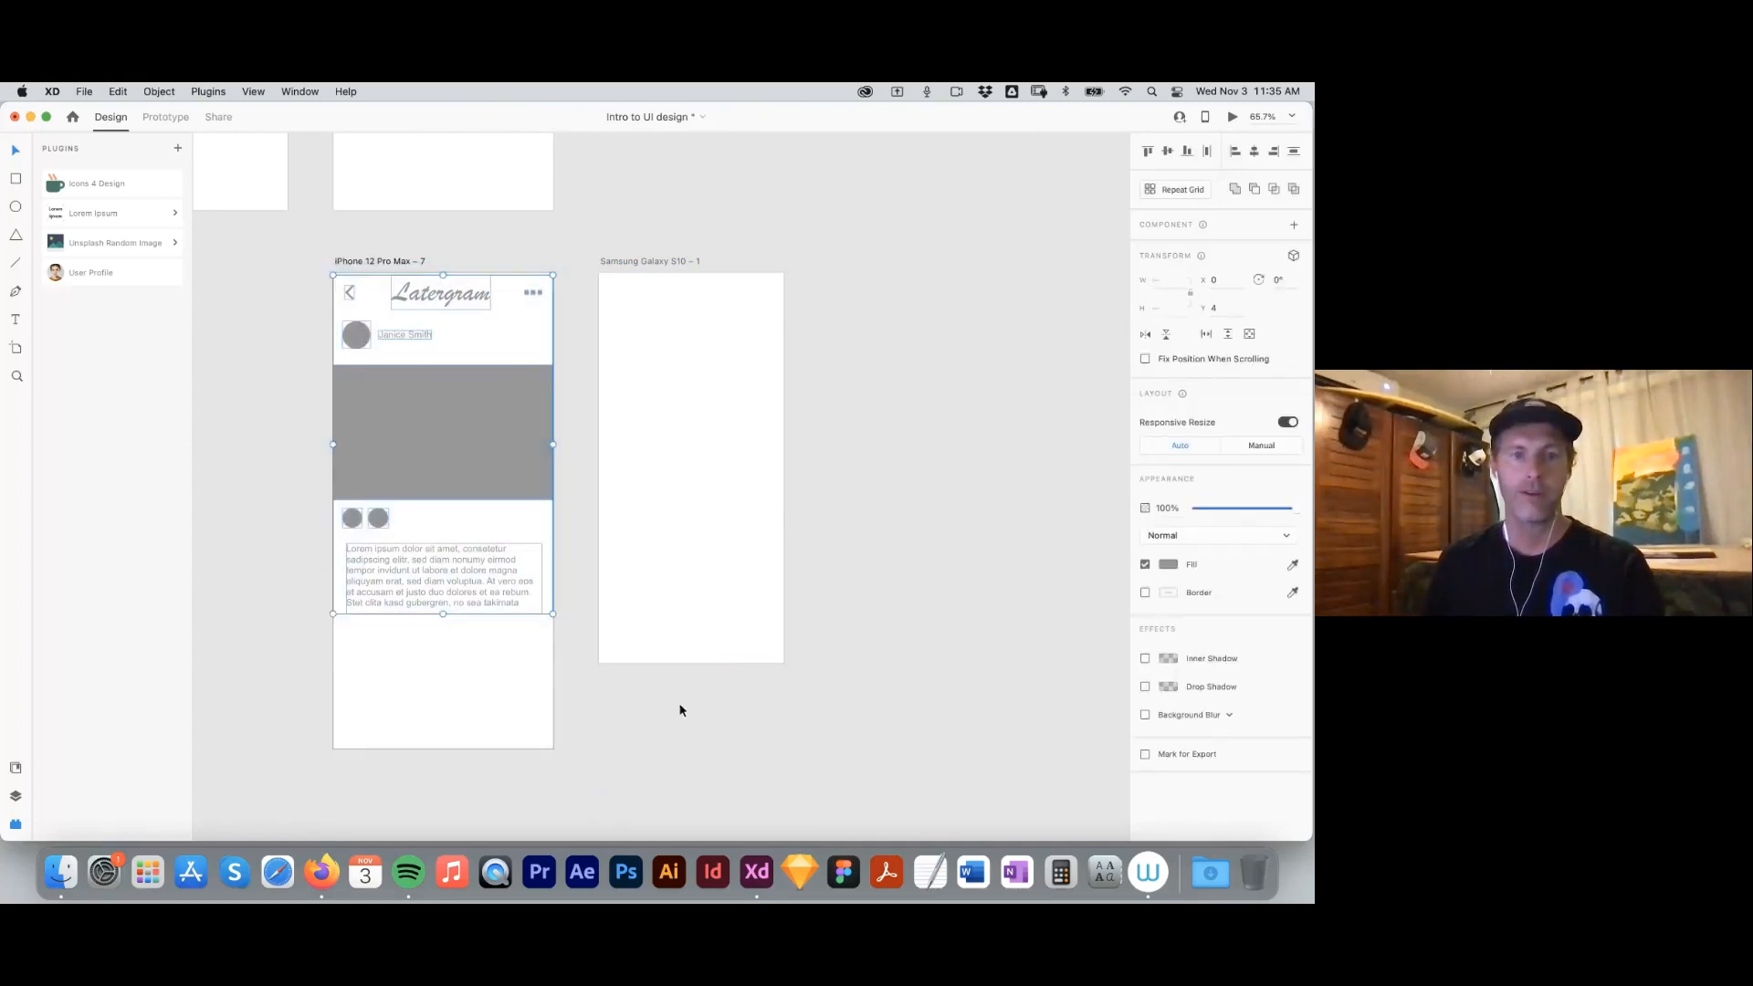
{"action": "left_click_drag", "start_coordinate": [457, 413], "coordinate": [710, 418]}
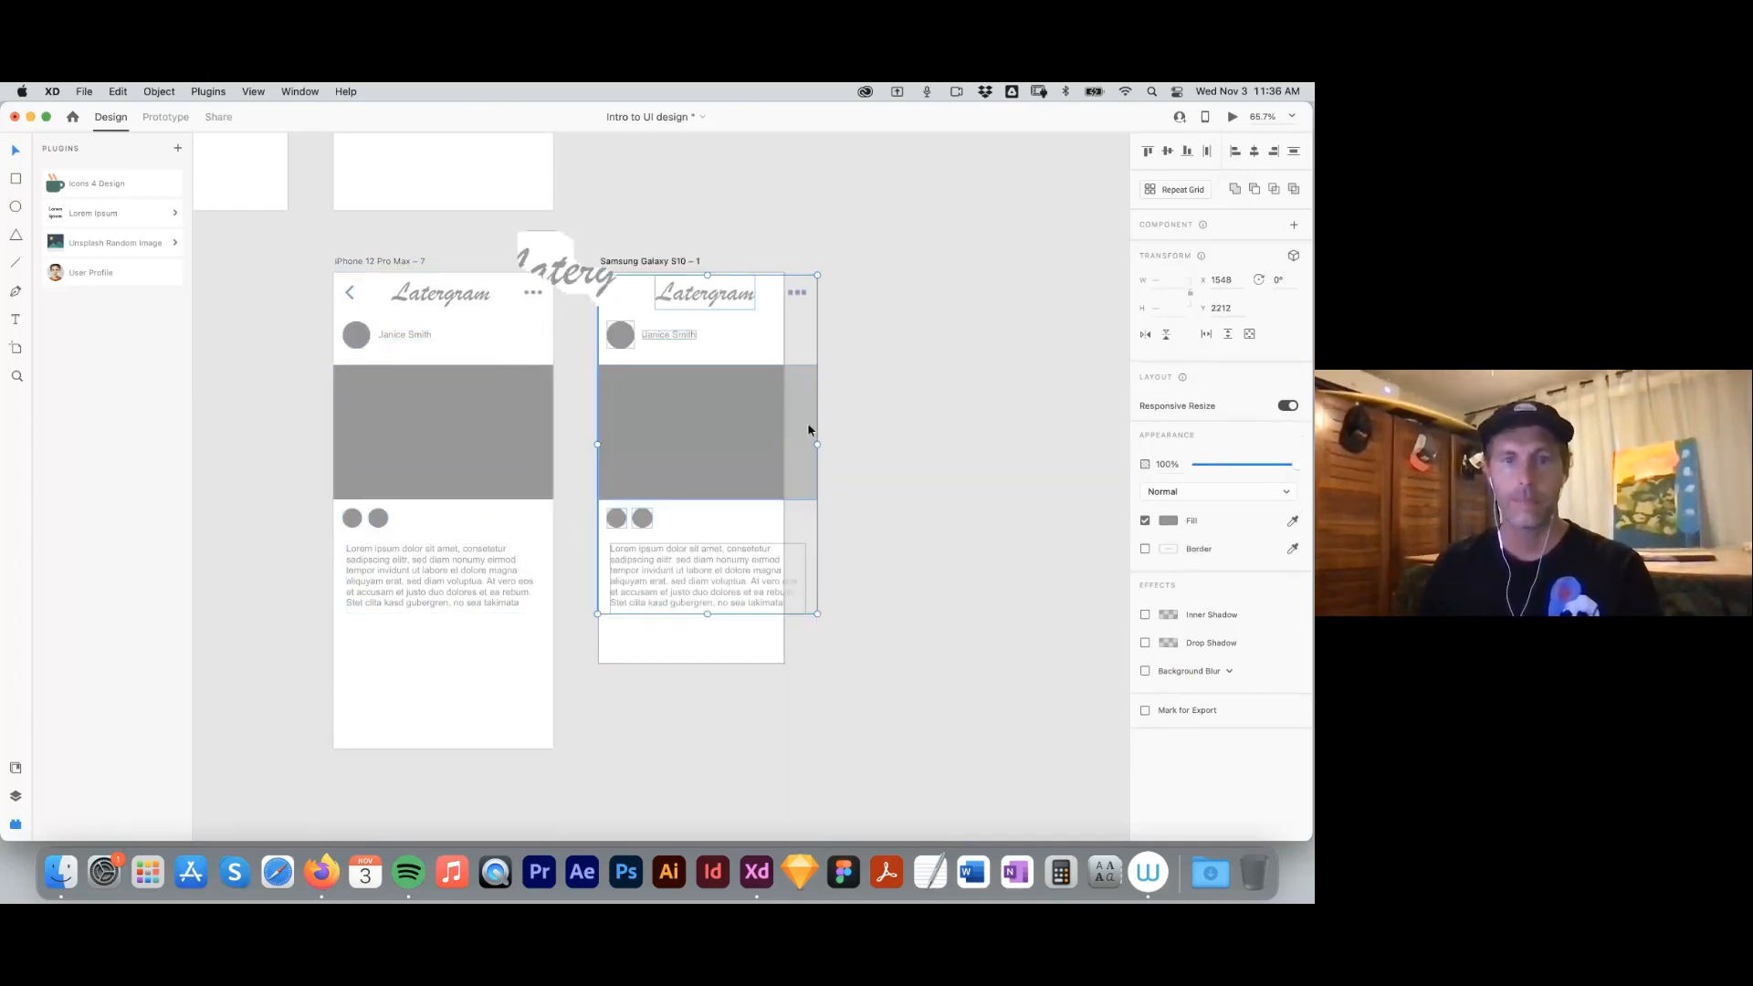
{"action": "scroll", "coordinate": [891, 536], "scroll_direction": "up", "scroll_amount": 5}
{"action": "left_click_drag", "start_coordinate": [539, 510], "coordinate": [534, 510]}
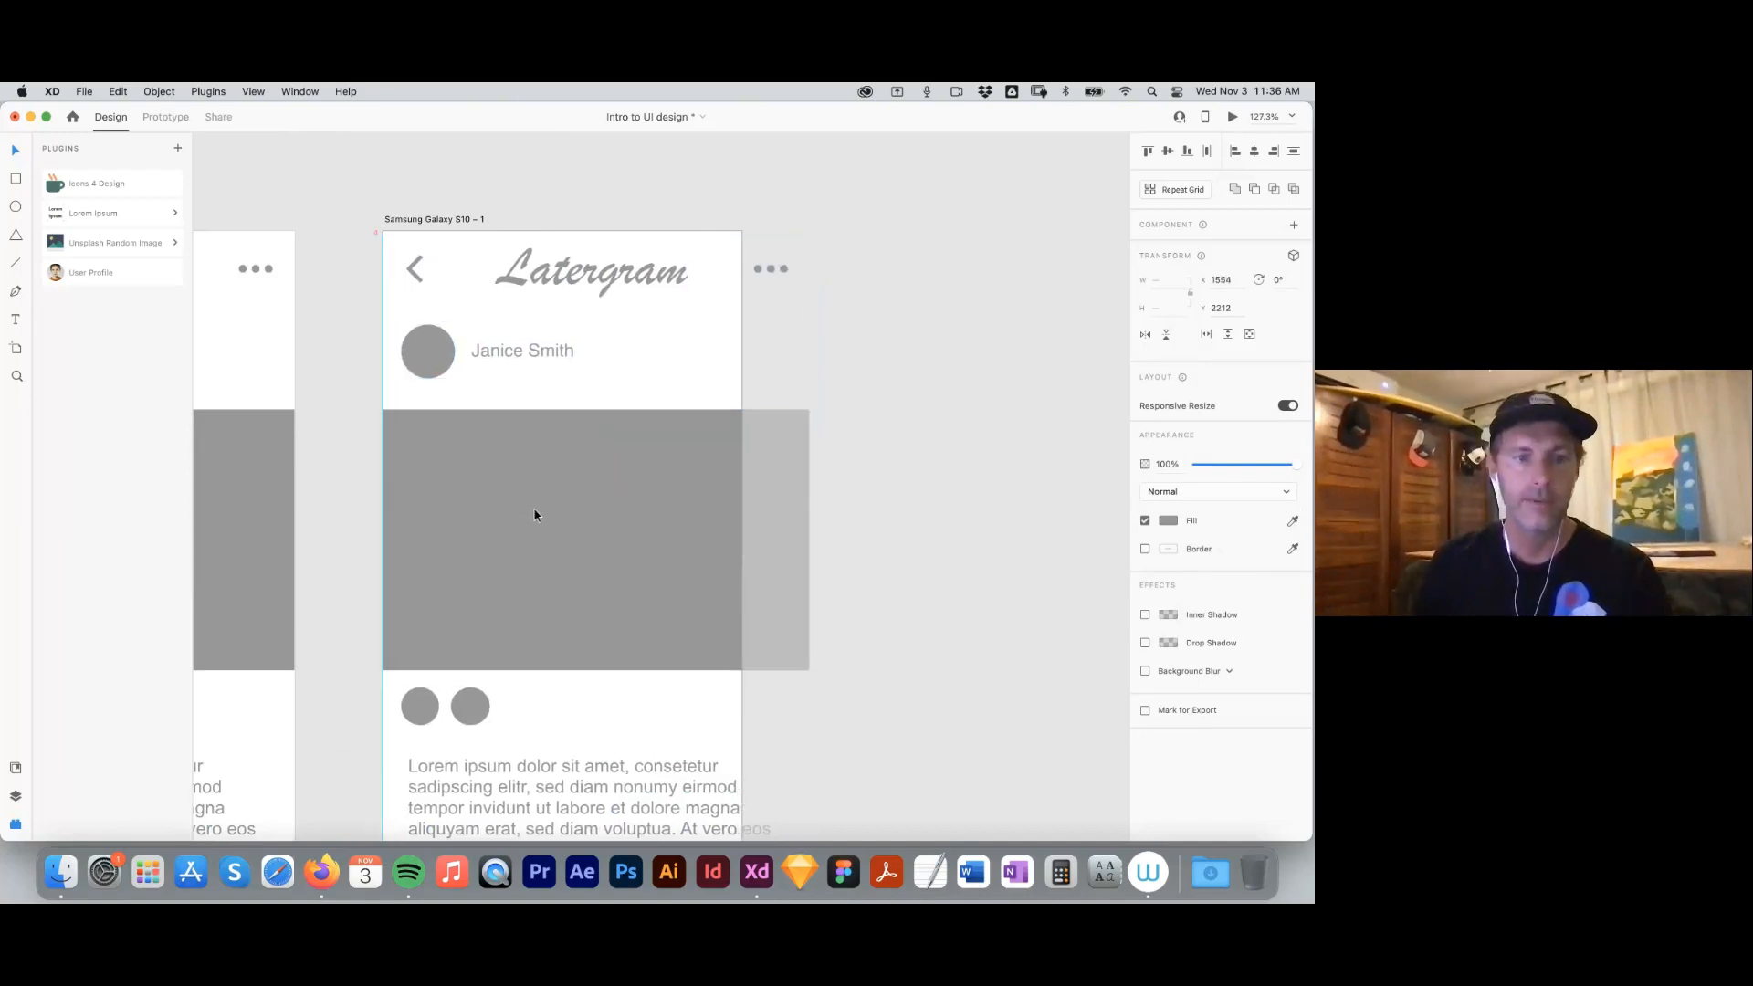
Narrow the image placeholder and text box to fit, and move the ••• dots into the top-right corner.
{"action": "left_click", "coordinate": [758, 493]}
{"action": "left_click", "coordinate": [715, 512]}
{"action": "left_click_drag", "start_coordinate": [810, 537], "coordinate": [670, 583]}
{"action": "scroll", "coordinate": [712, 594], "scroll_direction": "down", "scroll_amount": 5}
{"action": "left_click", "coordinate": [644, 552]}
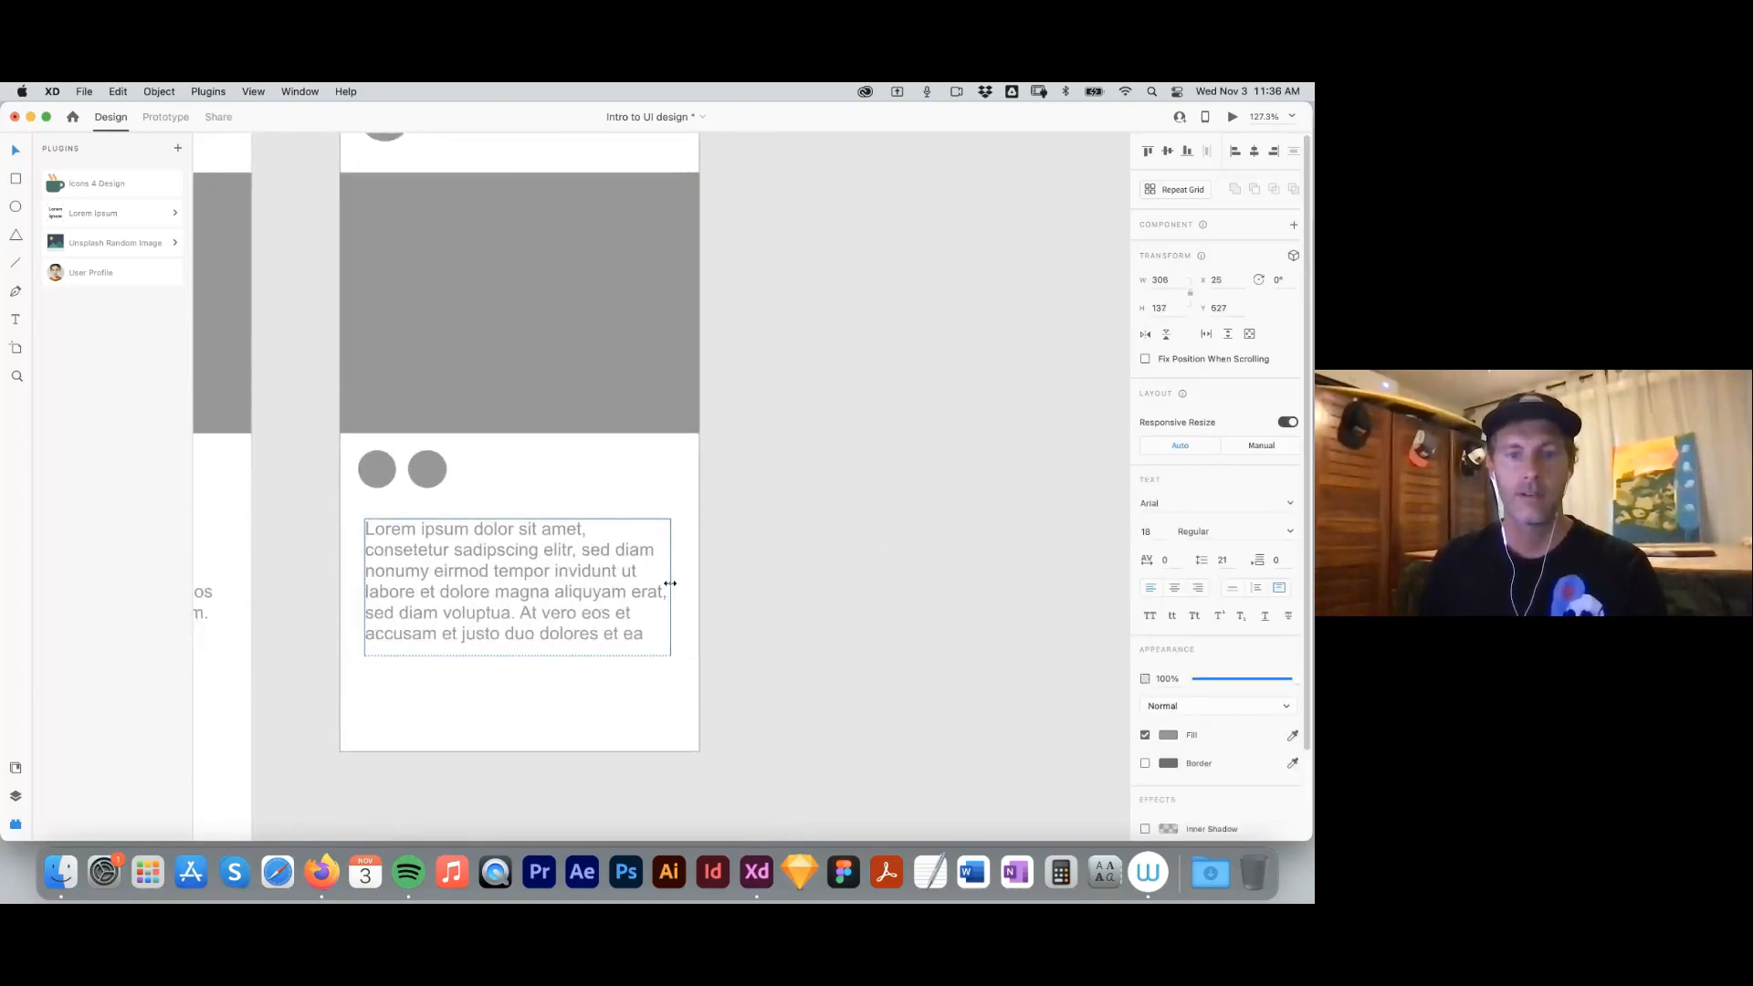
{"action": "scroll", "coordinate": [653, 368], "scroll_direction": "up", "scroll_amount": 5}
{"action": "left_click_drag", "start_coordinate": [630, 275], "coordinate": [580, 274]}
{"action": "left_click", "coordinate": [799, 266]}
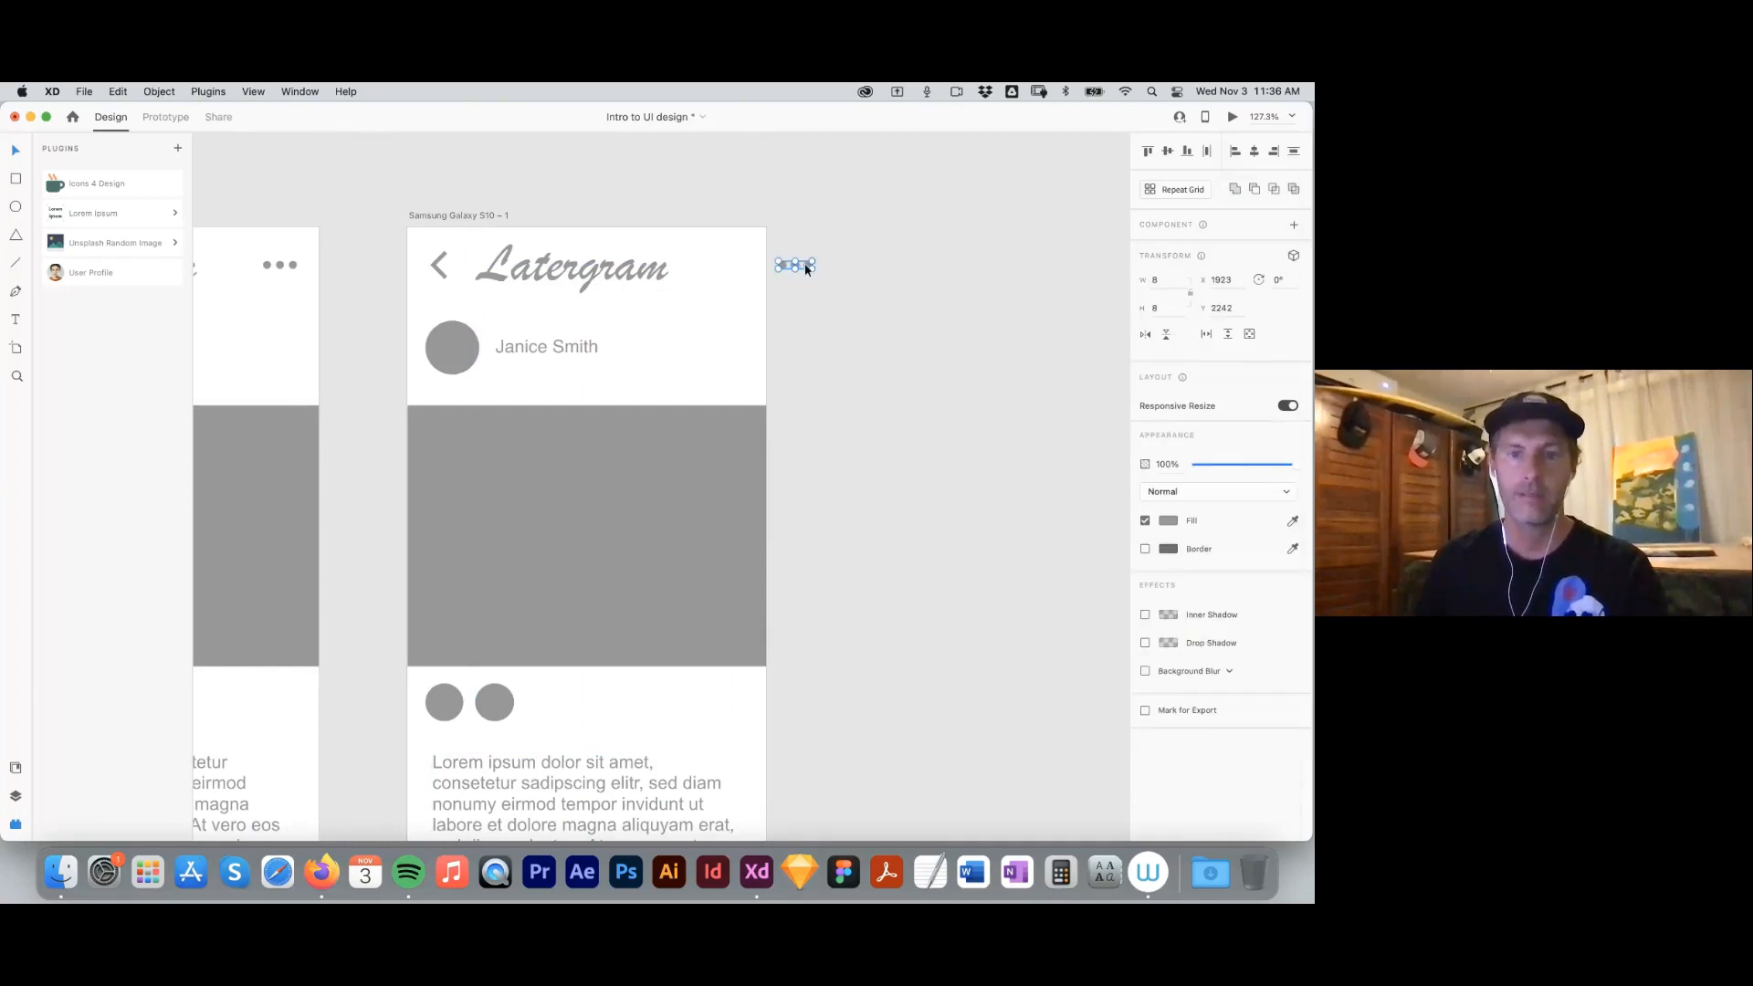
{"action": "left_click_drag", "start_coordinate": [799, 269], "coordinate": [741, 275]}
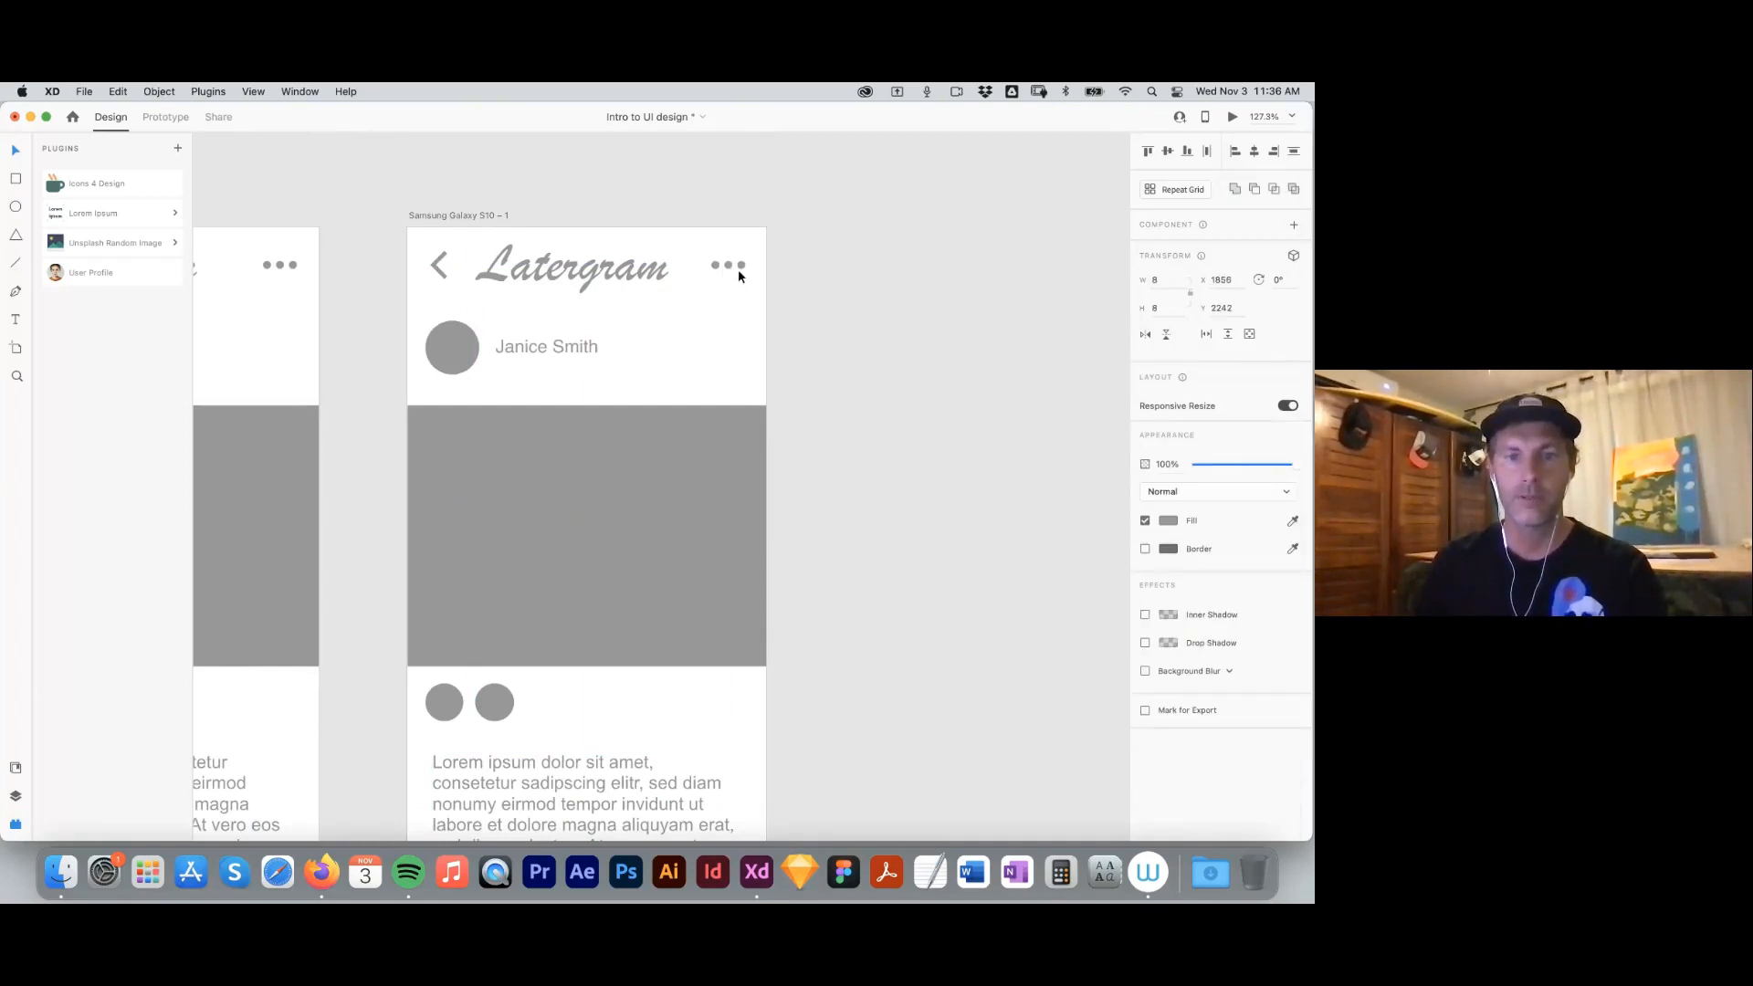
{"action": "left_click", "coordinate": [896, 450]}
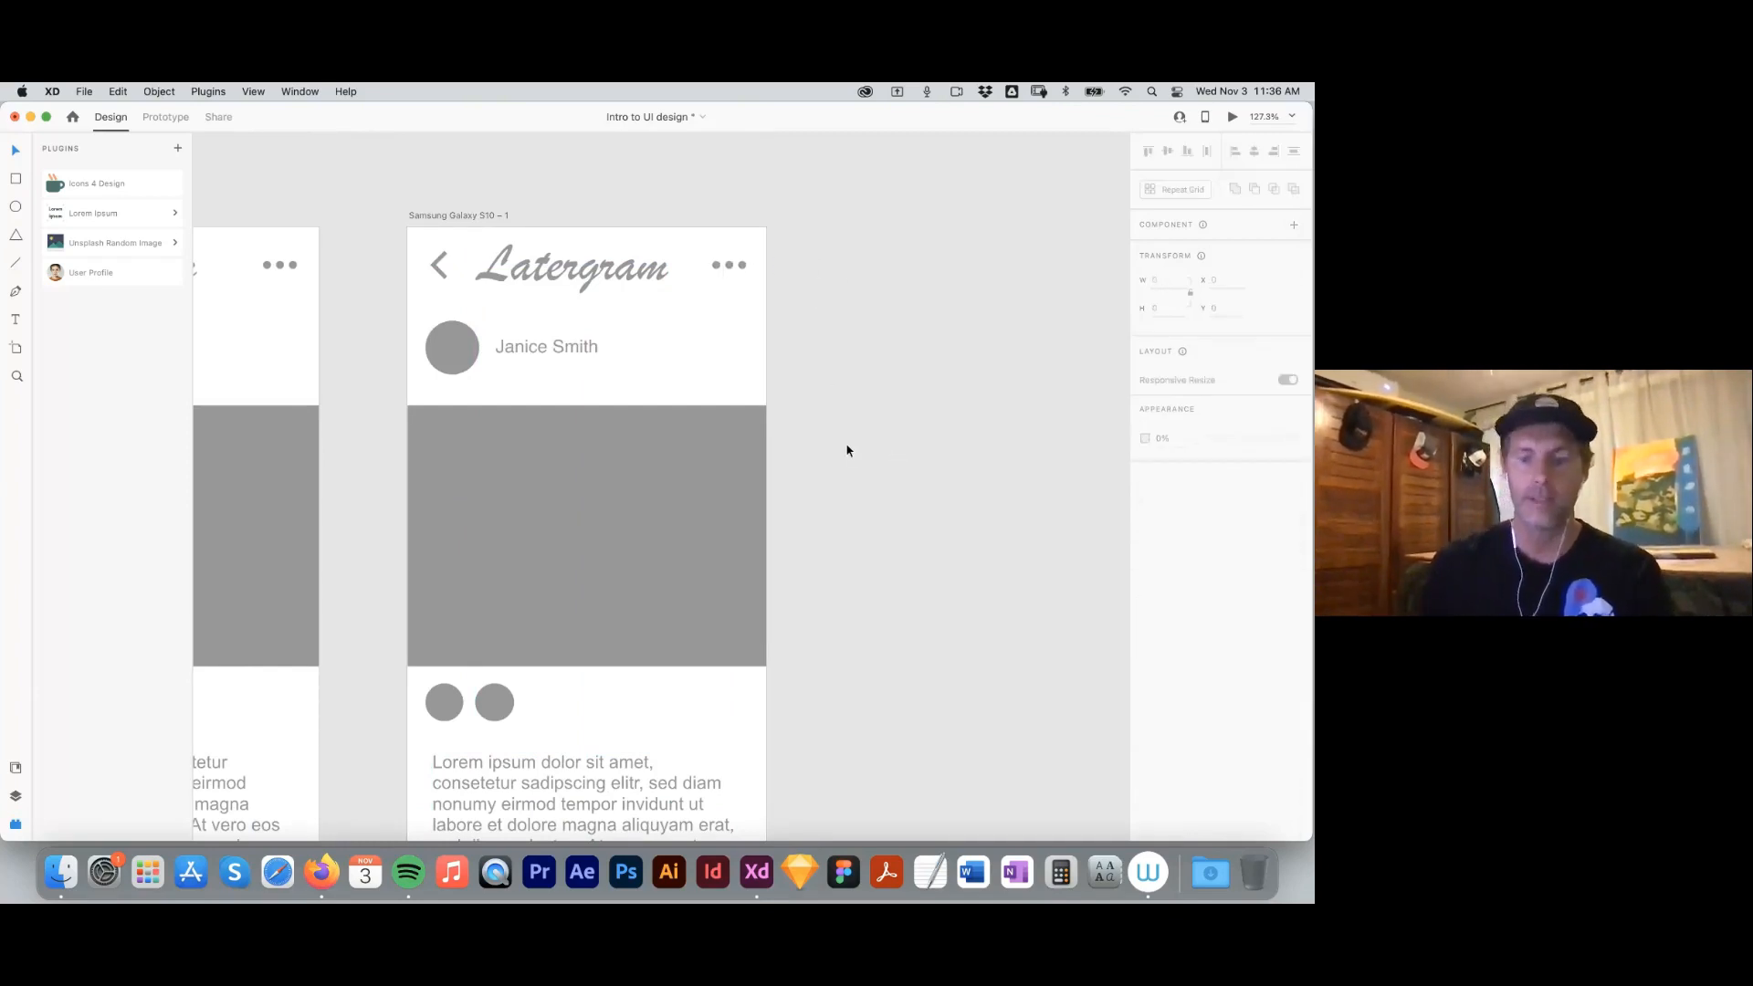
{"action": "key", "text": "super+minus"}
{"action": "key", "text": "super+minus"}
{"action": "key", "text": "super+minus"}
{"action": "key", "text": "super+minus"}
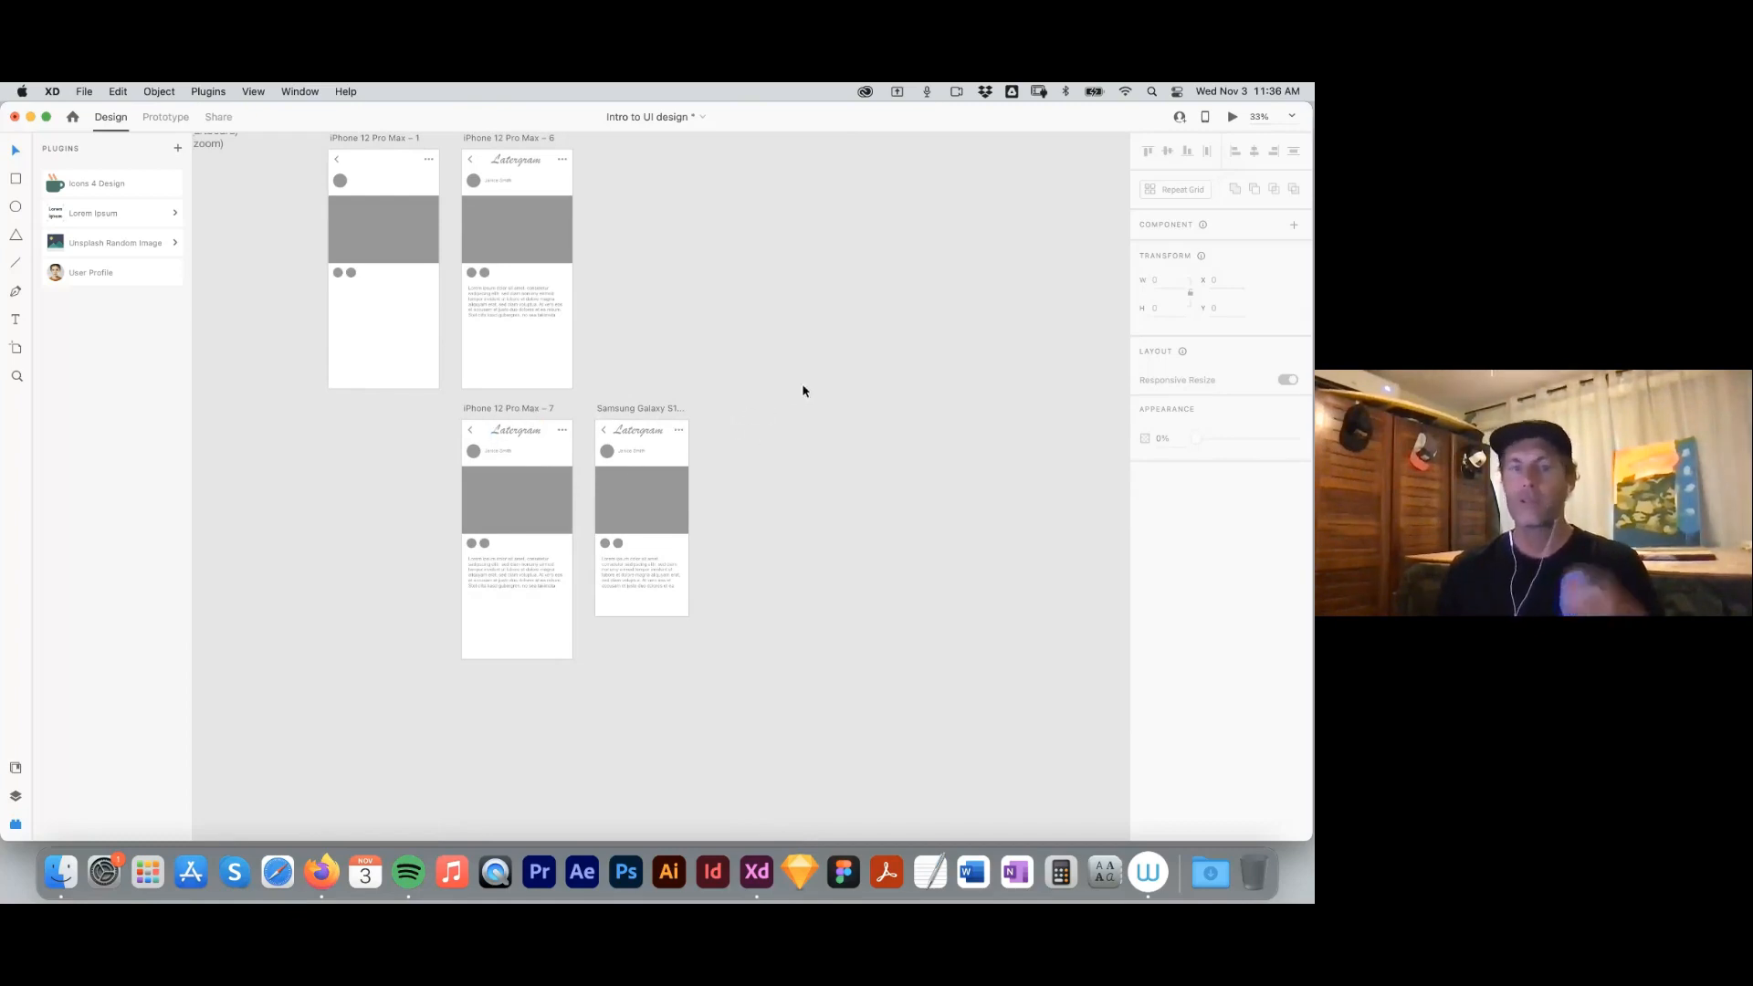
Set the Samsung Galaxy S10 – 1 artboard's W to 400 and H to 800.
{"action": "scroll", "coordinate": [685, 320], "scroll_direction": "right", "scroll_amount": 3}
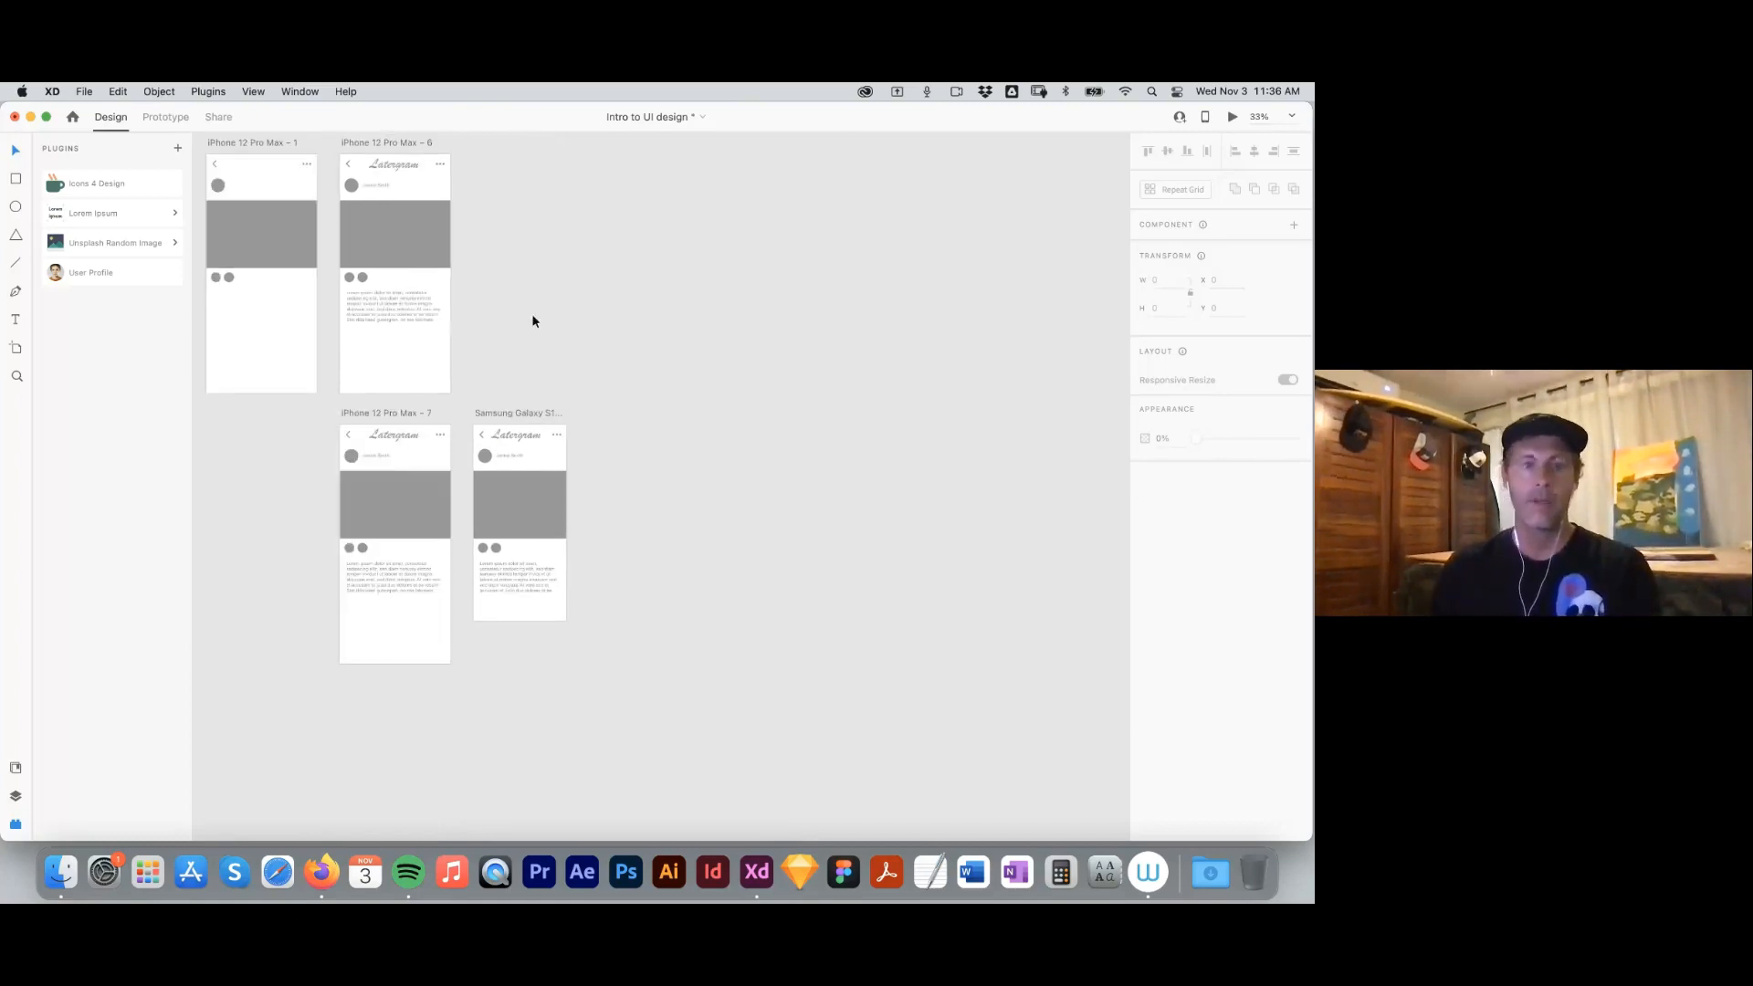
{"action": "left_click", "coordinate": [518, 415]}
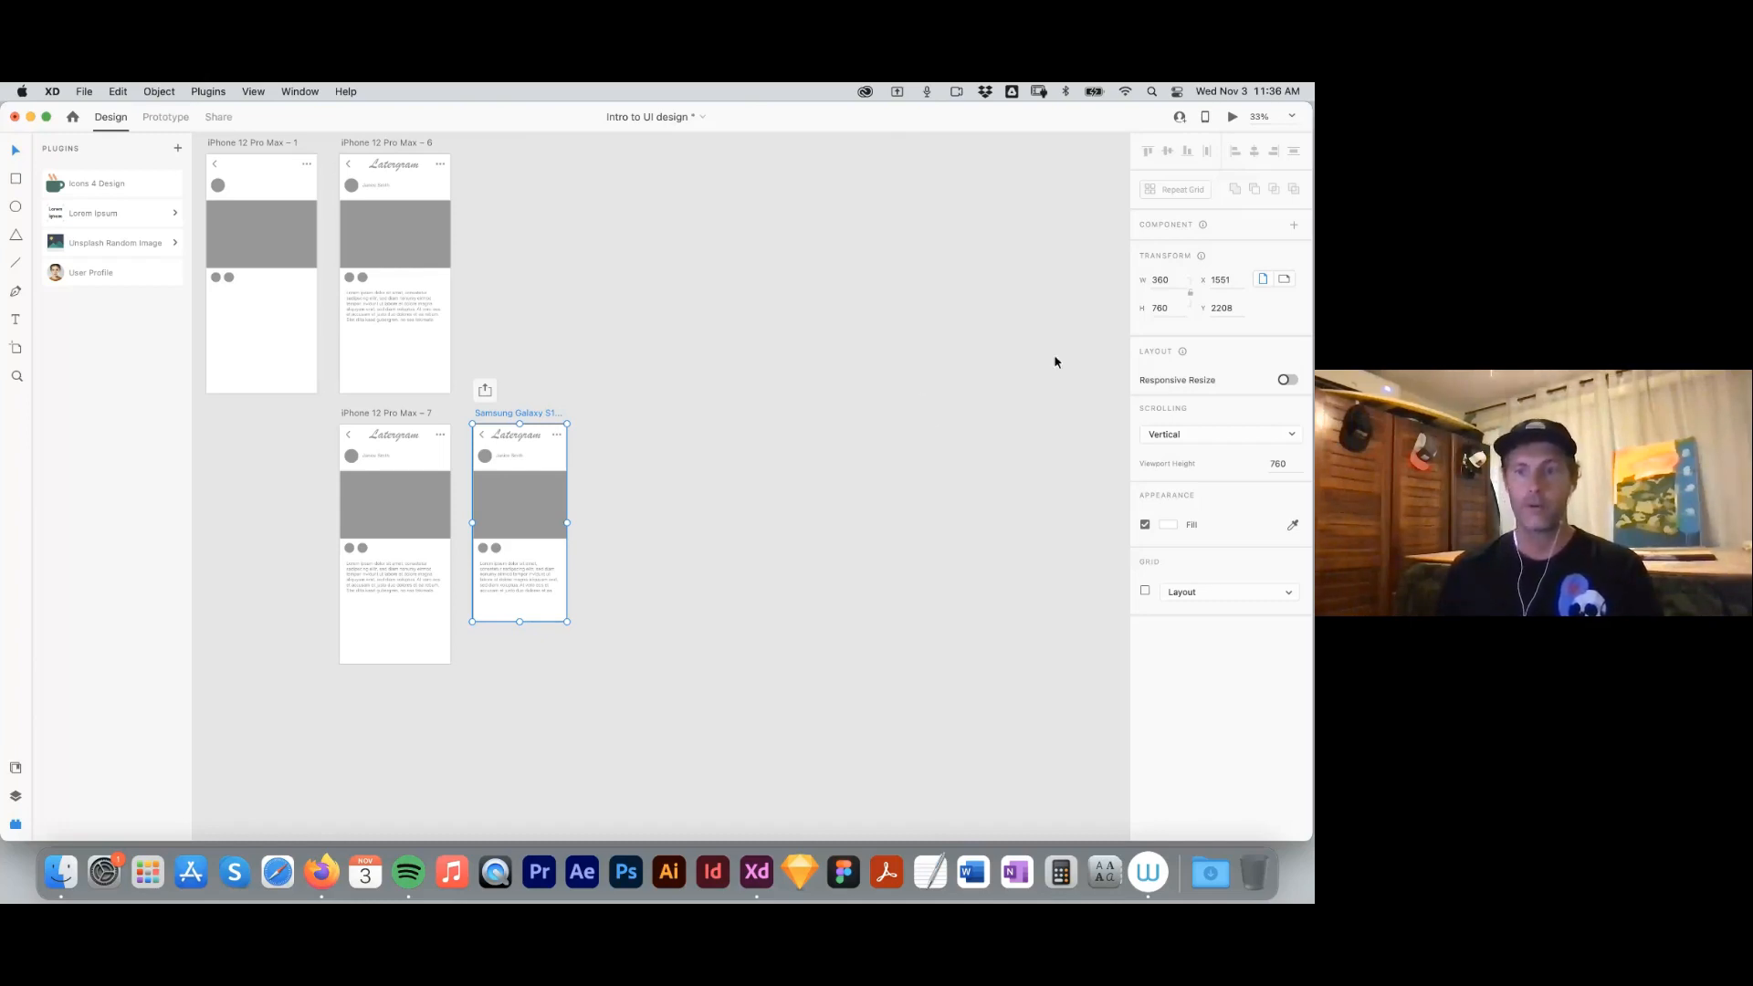
{"action": "left_click", "coordinate": [1165, 284]}
{"action": "type", "text": "400"}
{"action": "key", "text": "Tab"}
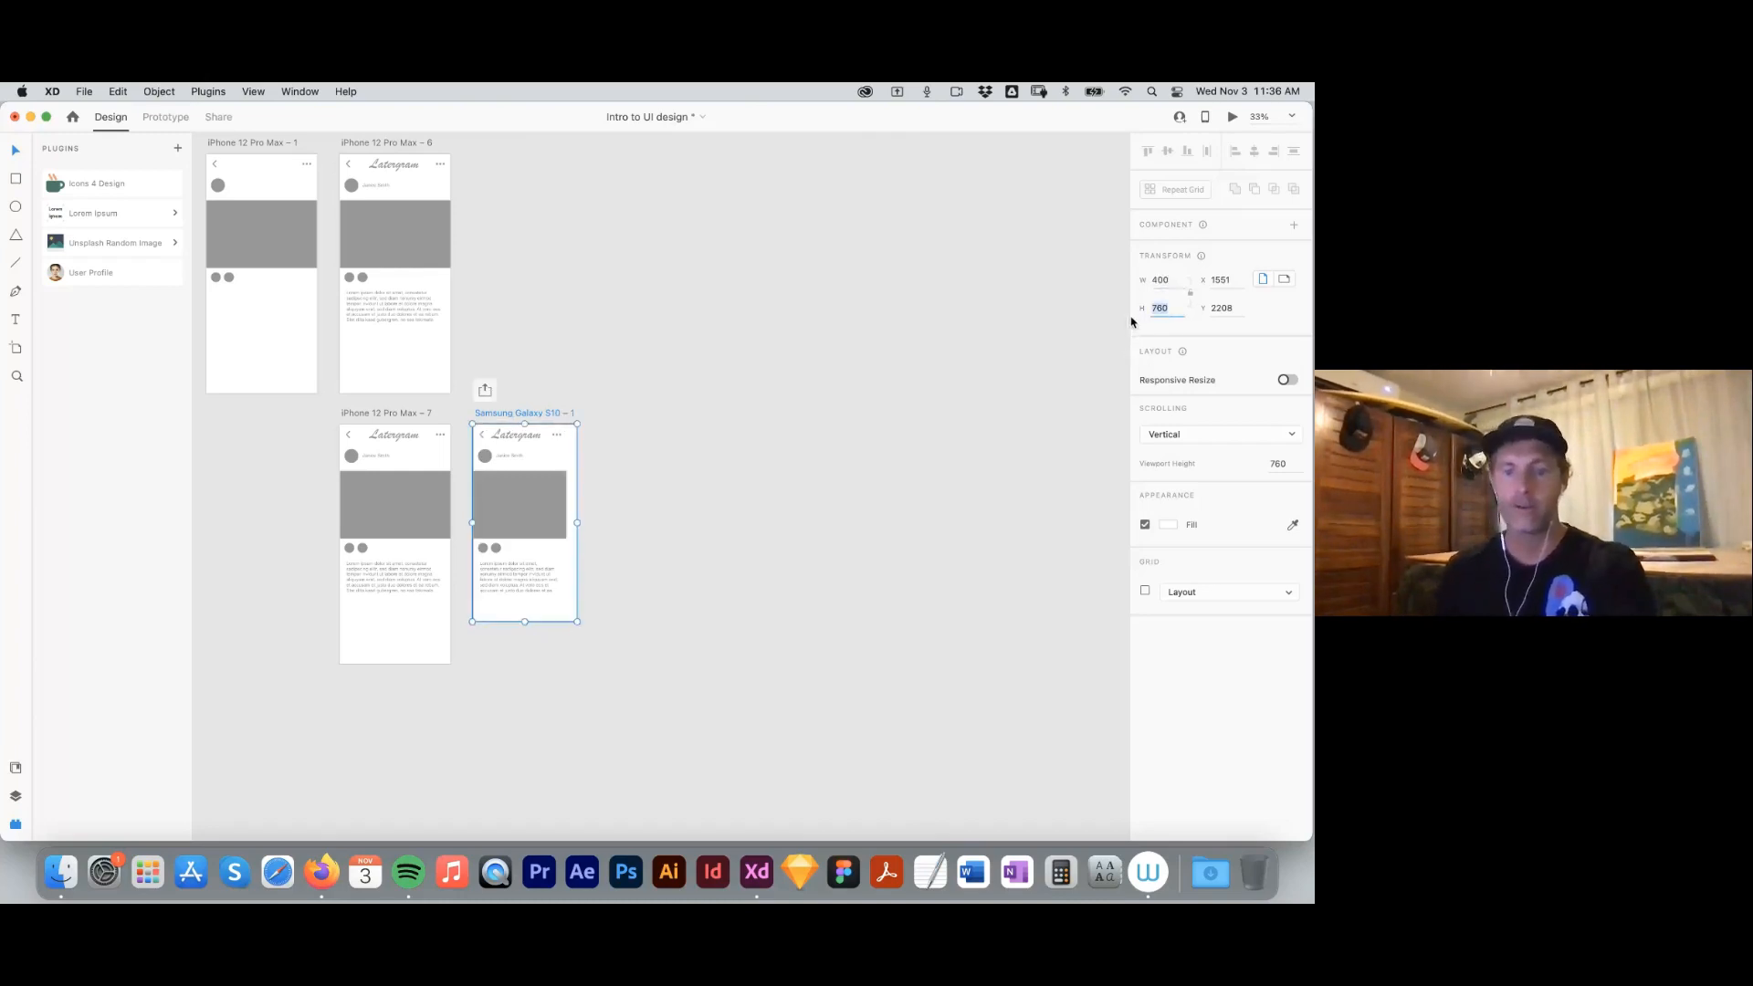
{"action": "type", "text": "800"}
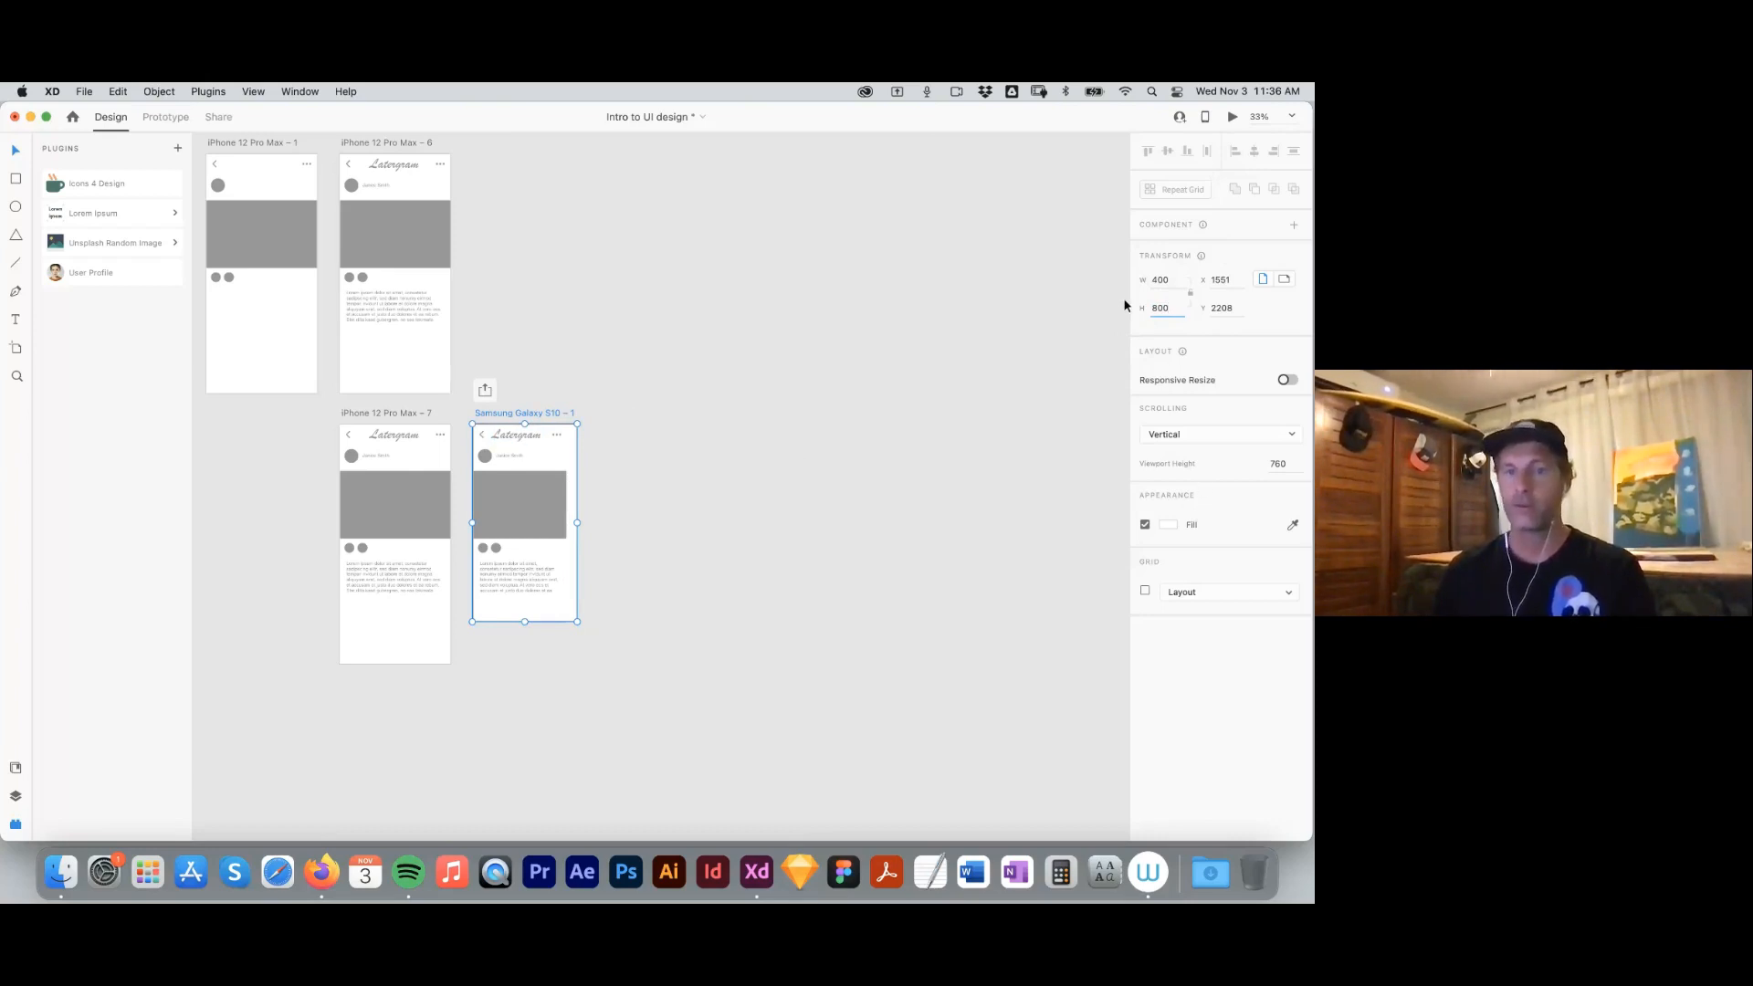
{"action": "left_click", "coordinate": [673, 543]}
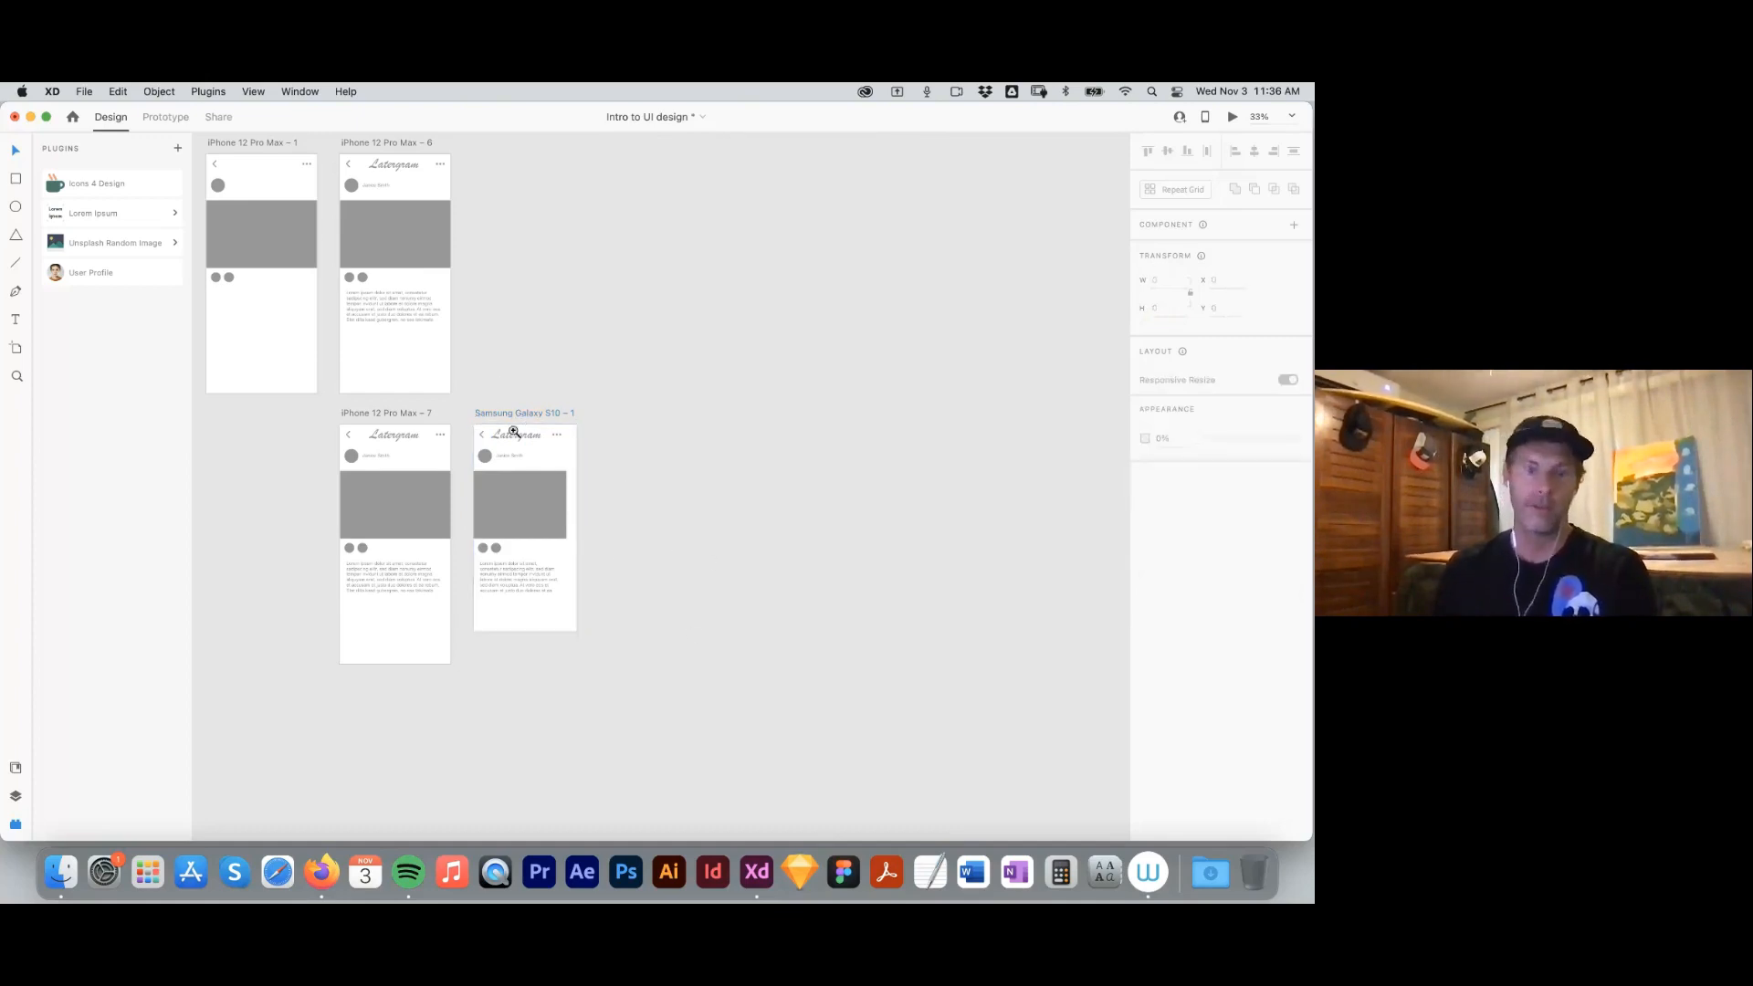
Stretch the grey image placeholder and the lorem ipsum text block to the artboard's right edge.
{"action": "left_click_drag", "start_coordinate": [461, 402], "coordinate": [656, 661]}
{"action": "left_click", "coordinate": [606, 434]}
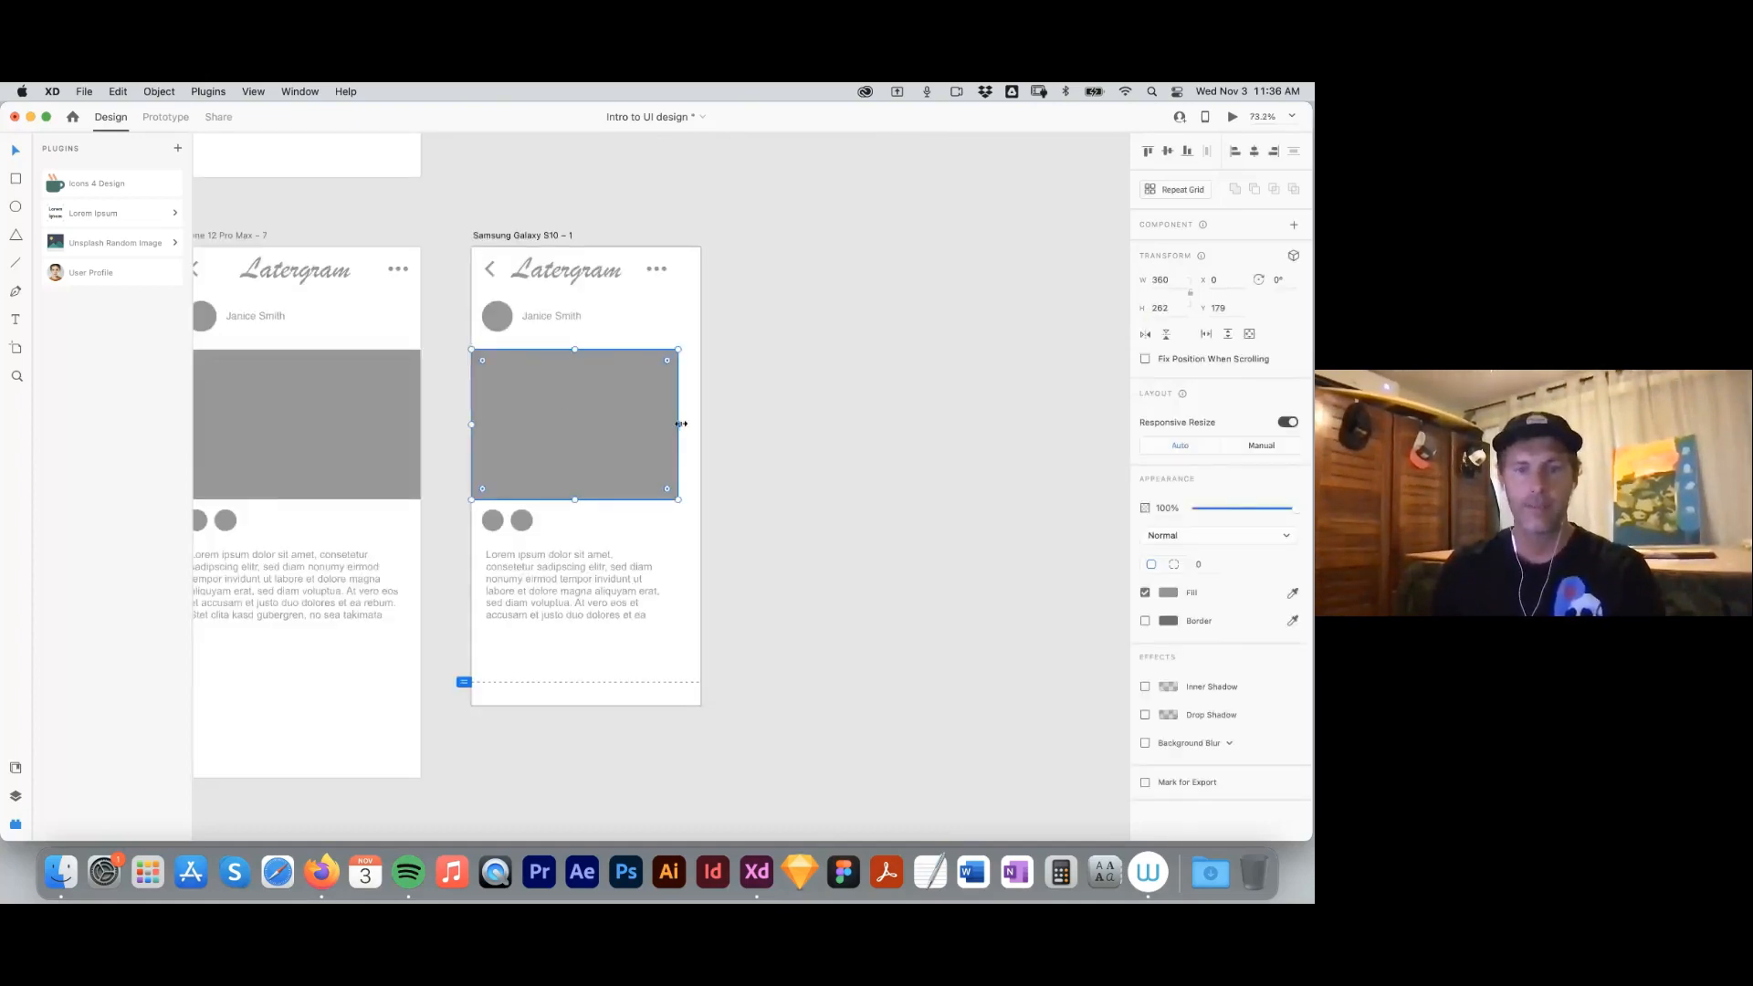
{"action": "left_click_drag", "start_coordinate": [681, 424], "coordinate": [699, 421]}
{"action": "left_click", "coordinate": [614, 587]}
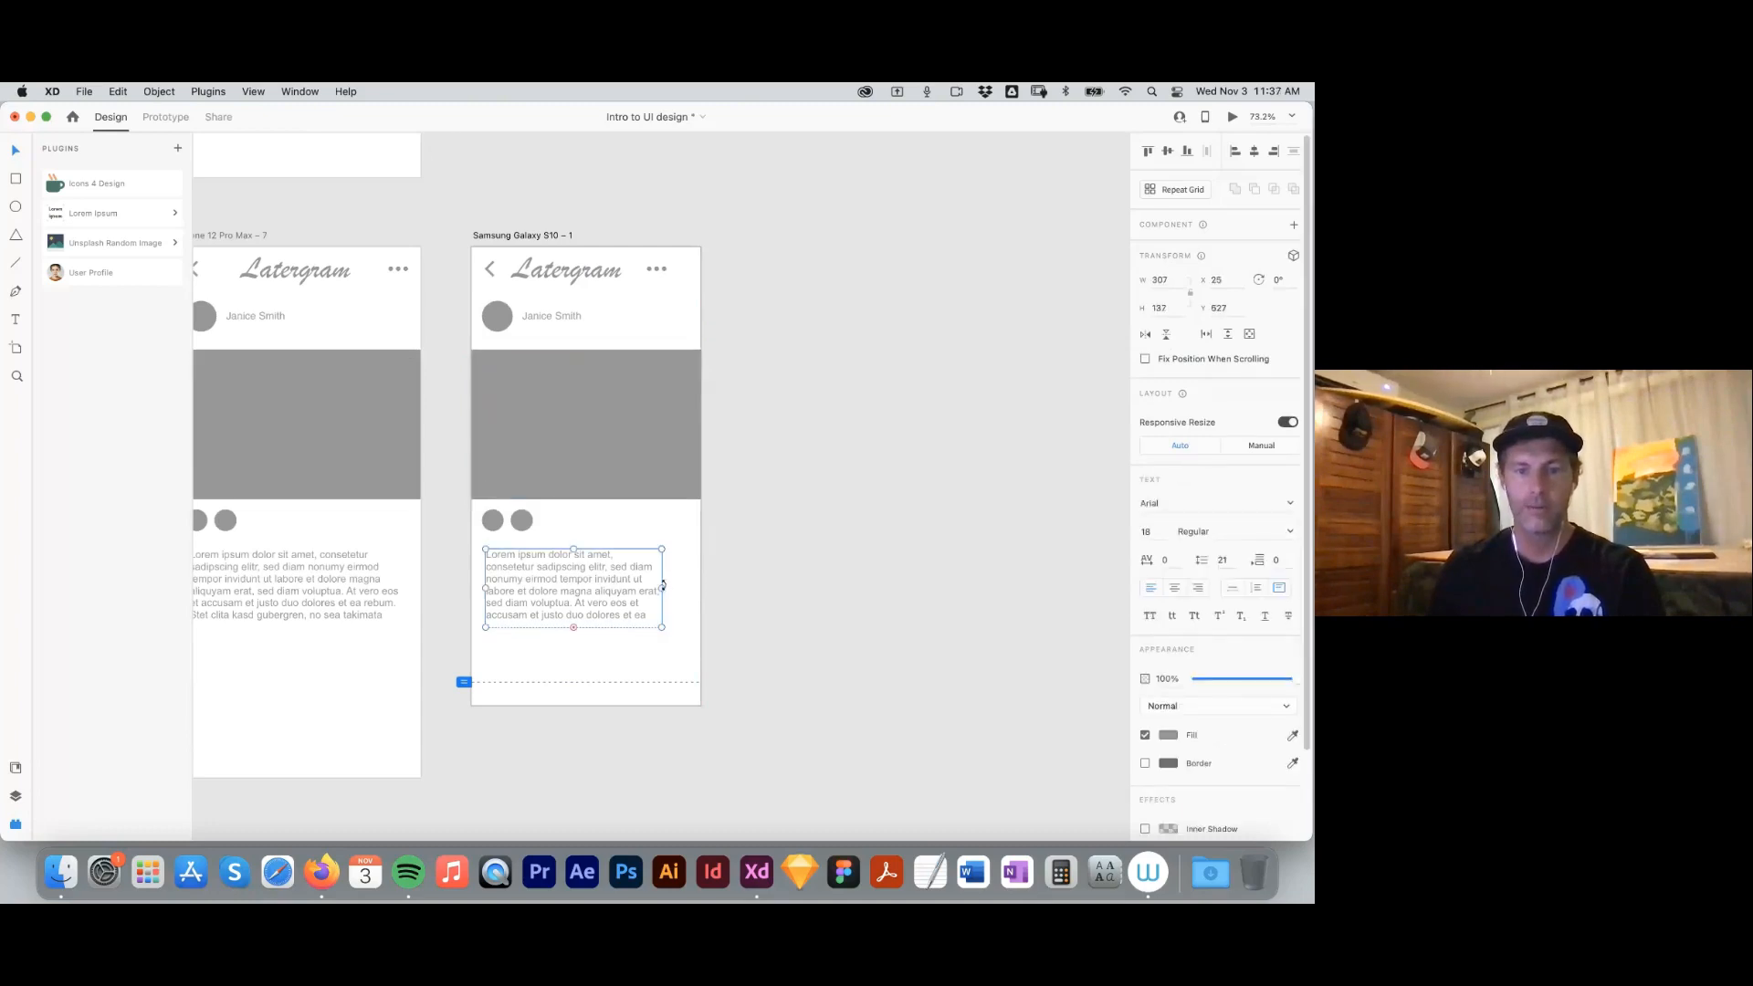
{"action": "left_click_drag", "start_coordinate": [660, 587], "coordinate": [681, 587]}
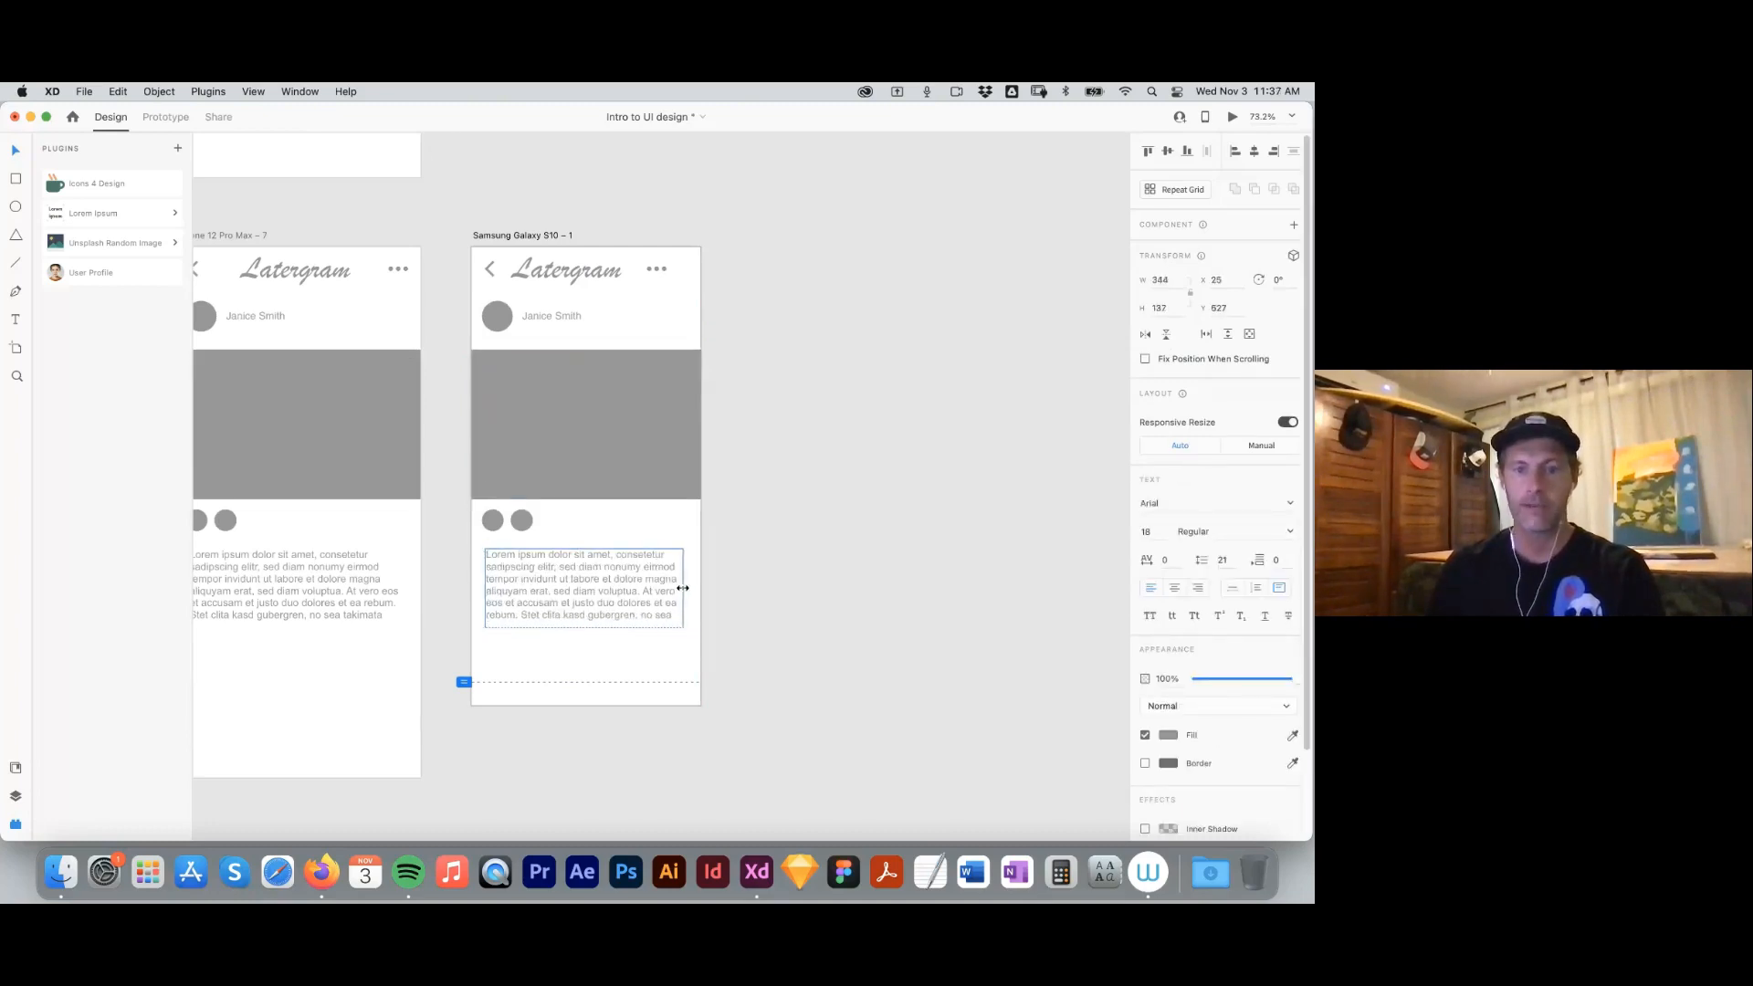
{"action": "left_click", "coordinate": [797, 555]}
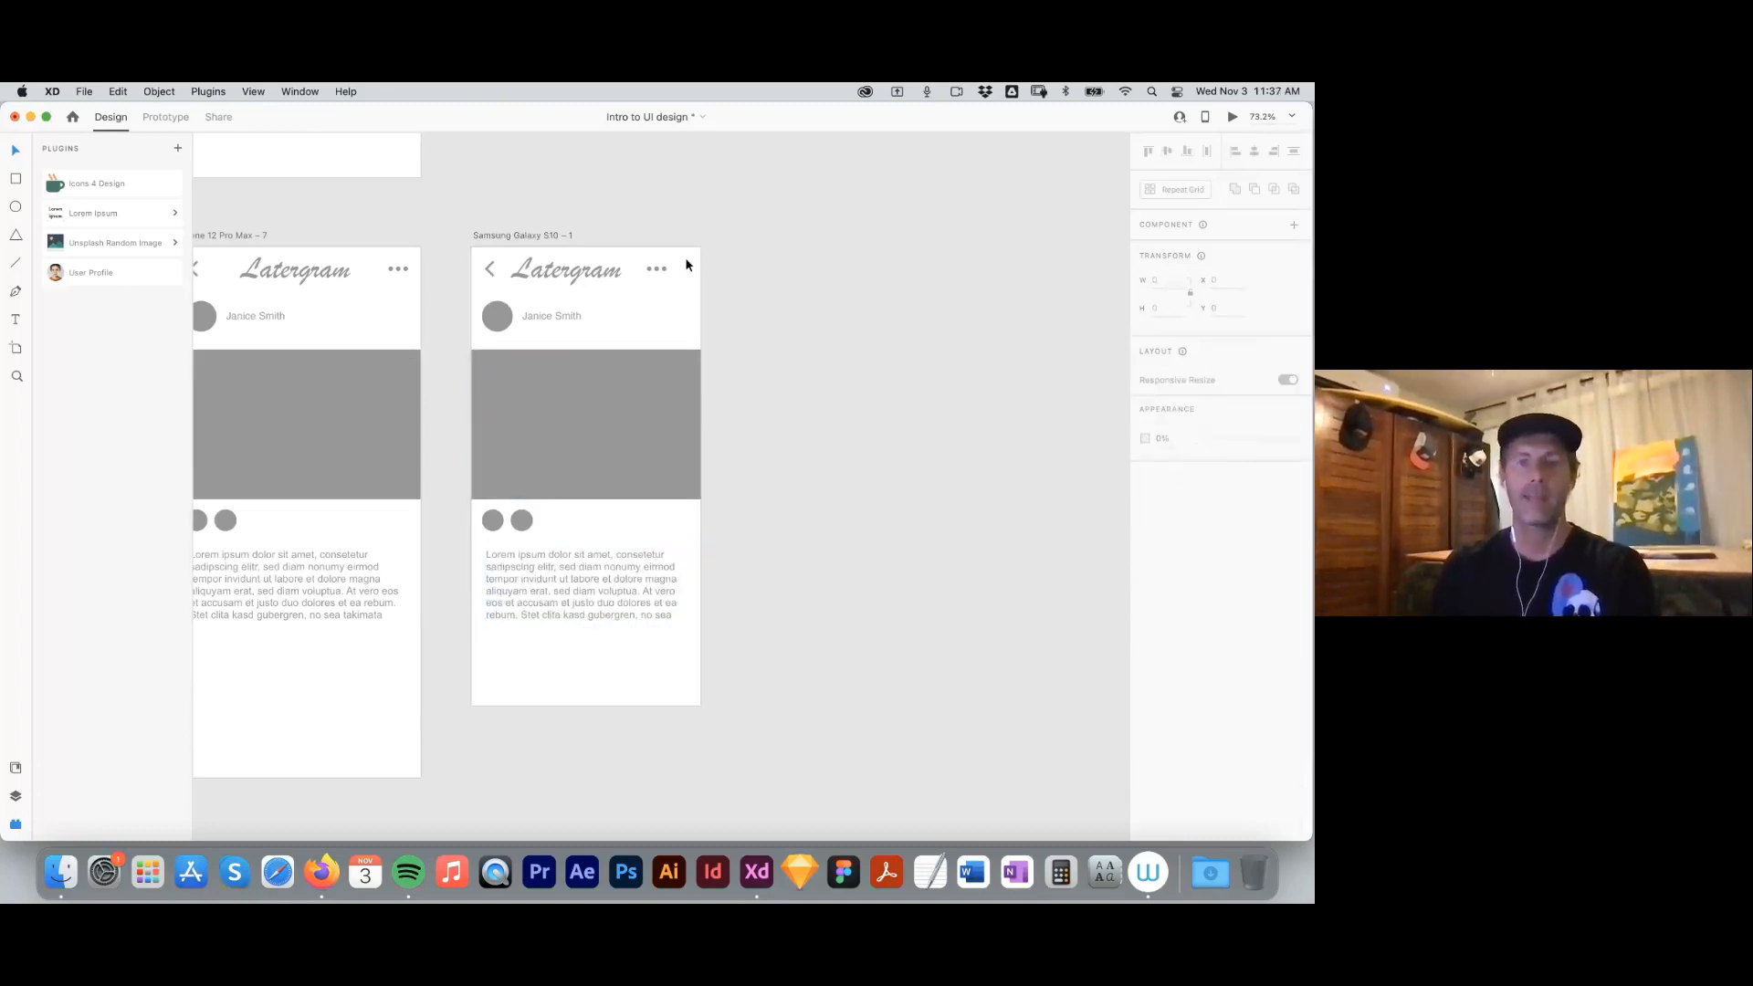
Shift the header's three-dots icon further right, then zoom back out.
{"action": "left_click", "coordinate": [657, 267]}
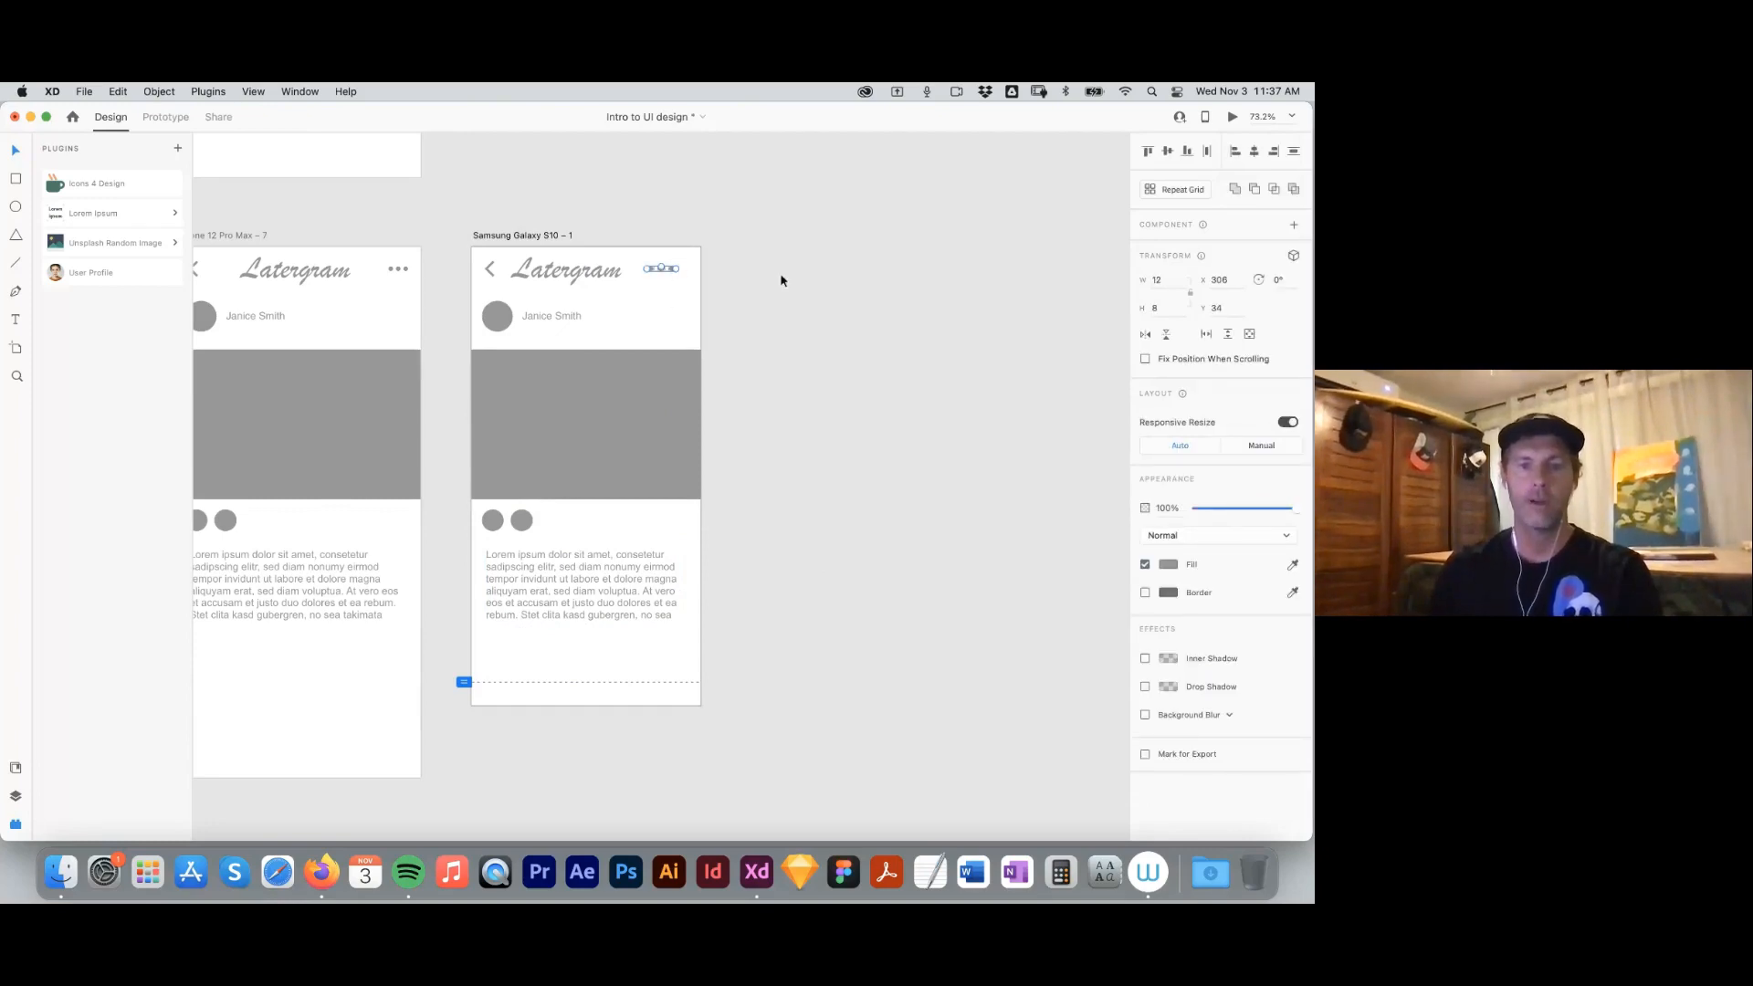
{"action": "left_click_drag", "start_coordinate": [463, 233], "coordinate": [819, 312]}
{"action": "left_click_drag", "start_coordinate": [803, 387], "coordinate": [855, 387]}
{"action": "left_click", "coordinate": [995, 391]}
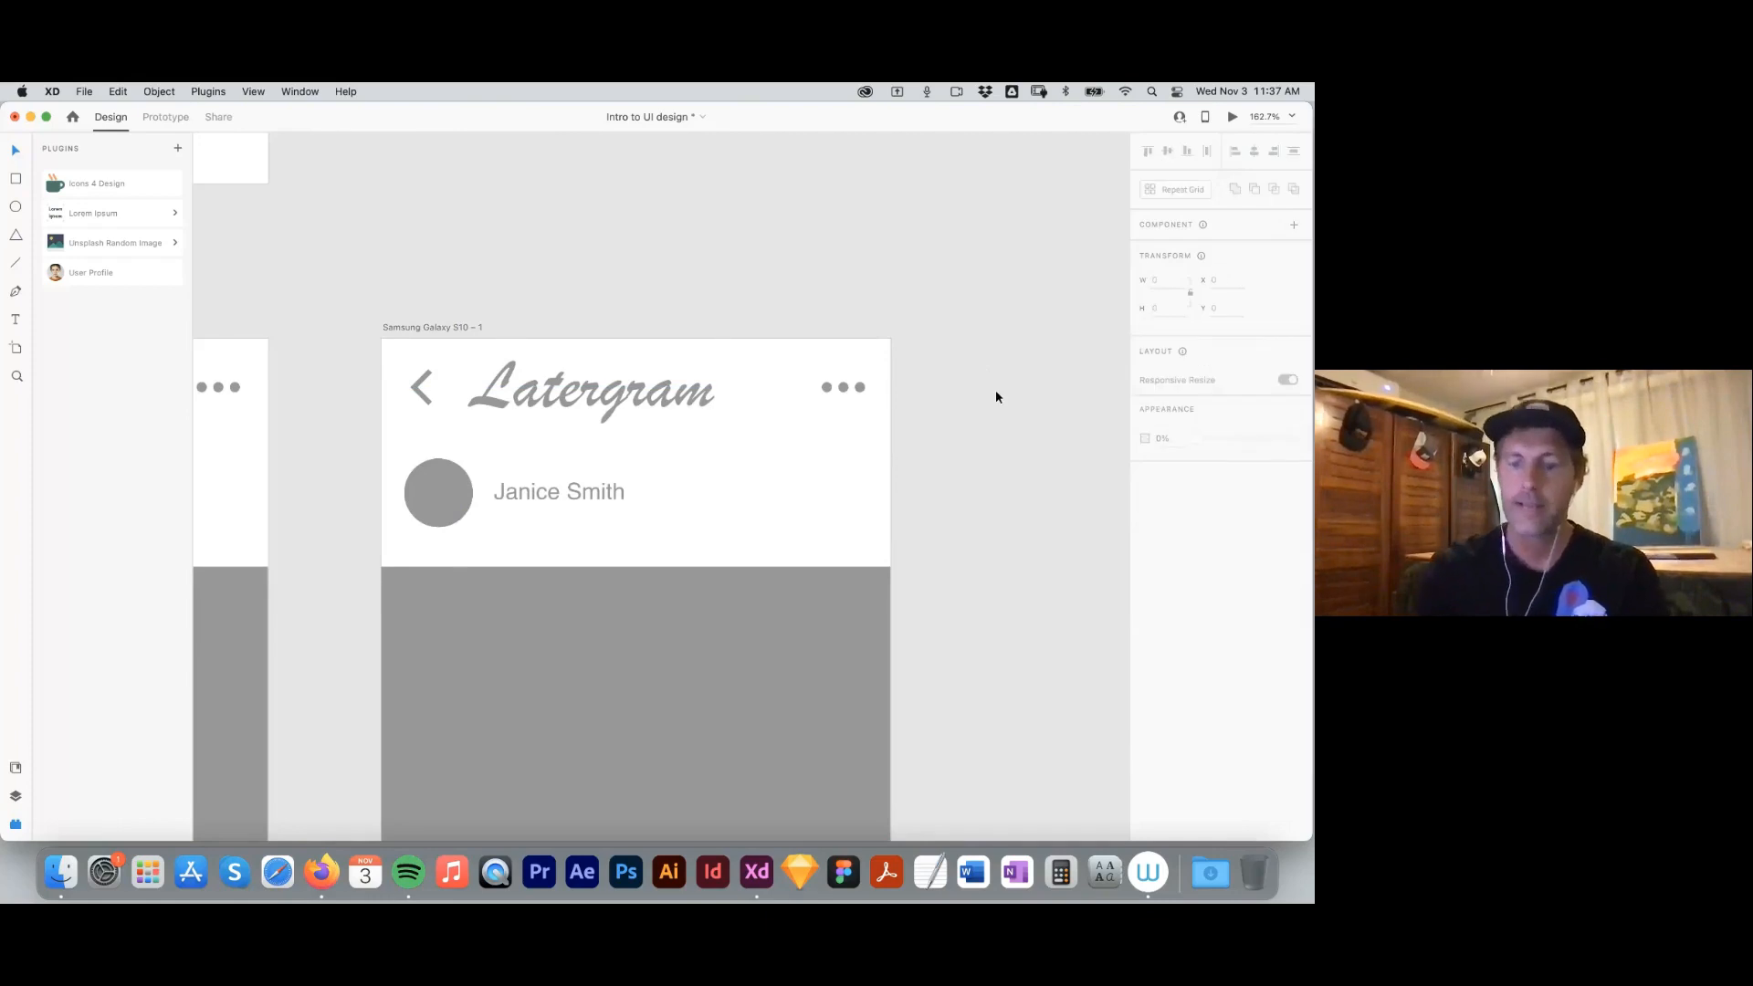
{"action": "key", "text": "super+minus"}
{"action": "key", "text": "super+minus"}
{"action": "key", "text": "super+minus"}
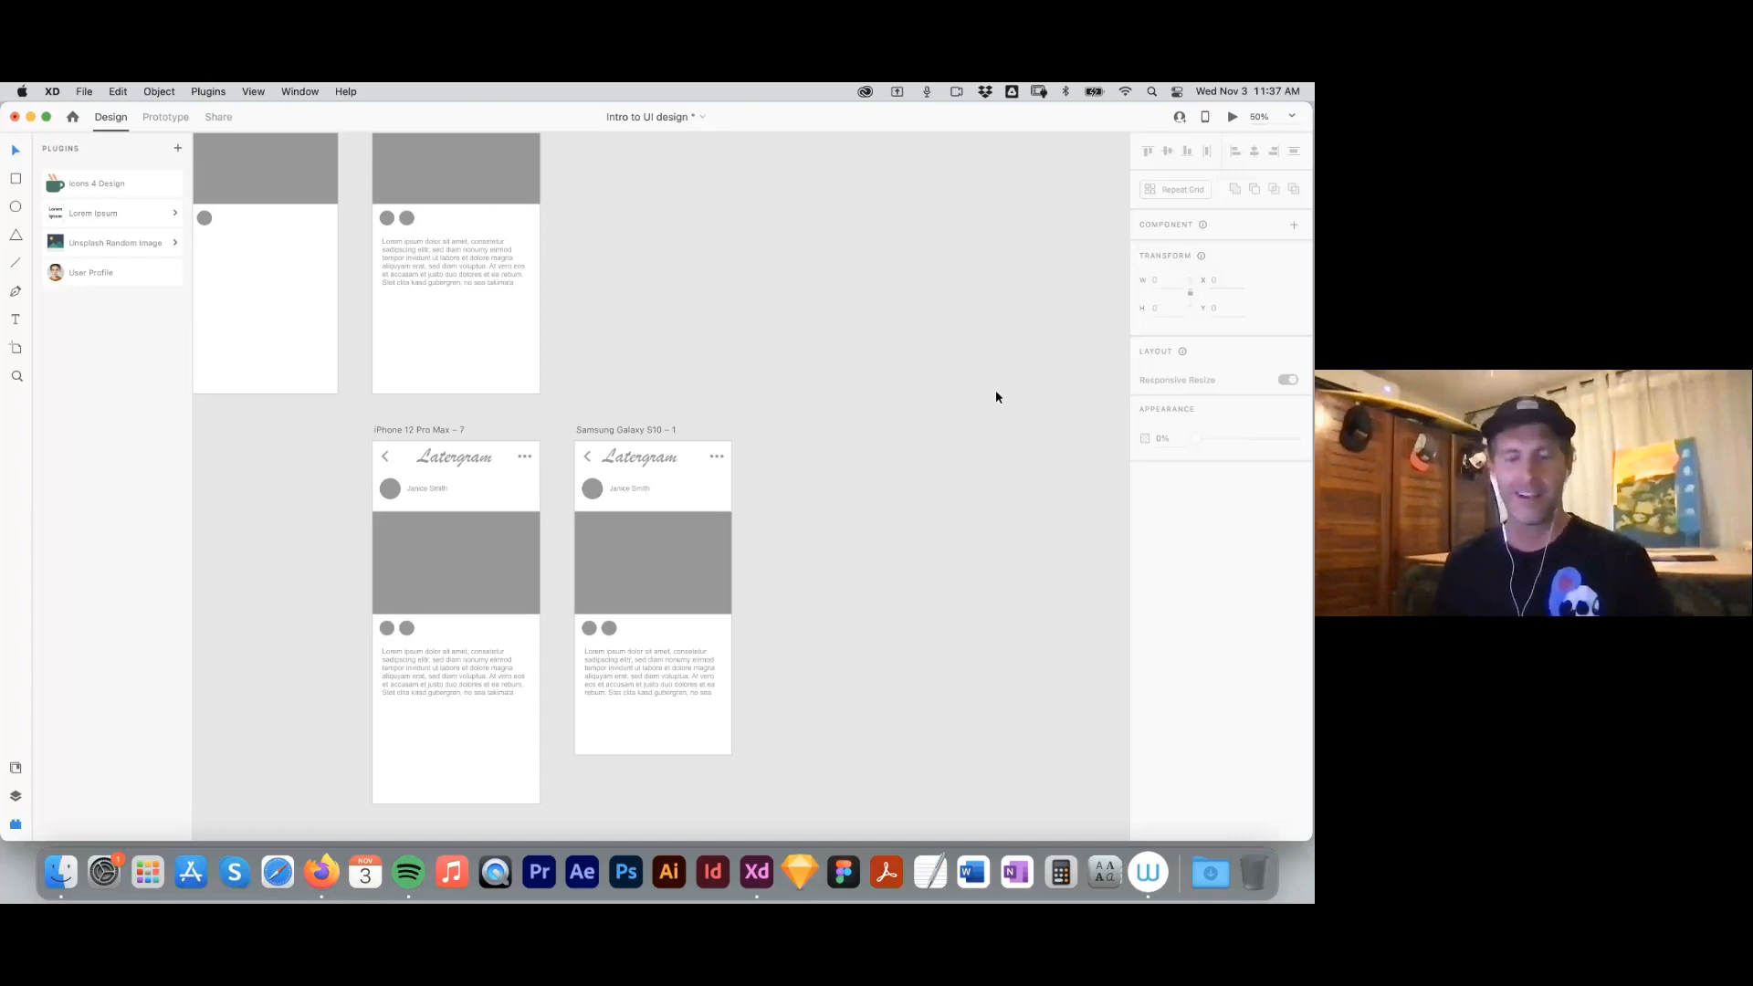
{"action": "scroll", "coordinate": [879, 366], "scroll_direction": "left", "scroll_amount": 3}
{"action": "scroll", "coordinate": [879, 365], "scroll_direction": "up", "scroll_amount": 2}
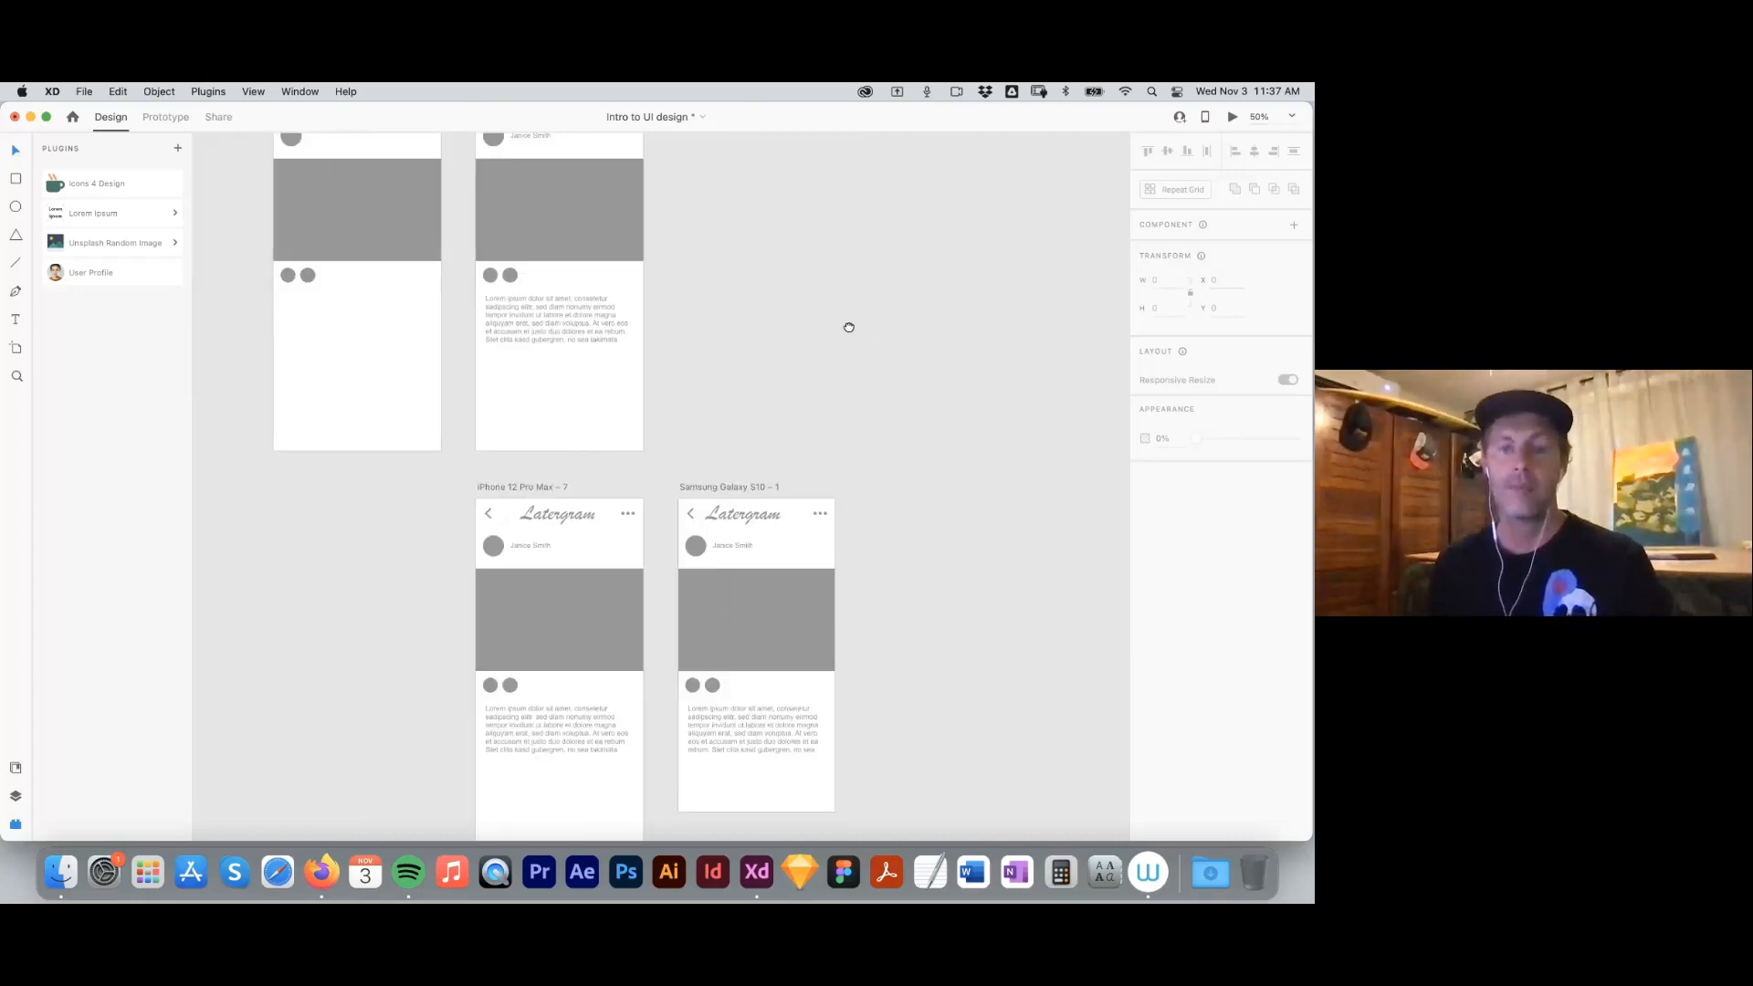
{"action": "left_click_drag", "start_coordinate": [845, 325], "coordinate": [845, 427]}
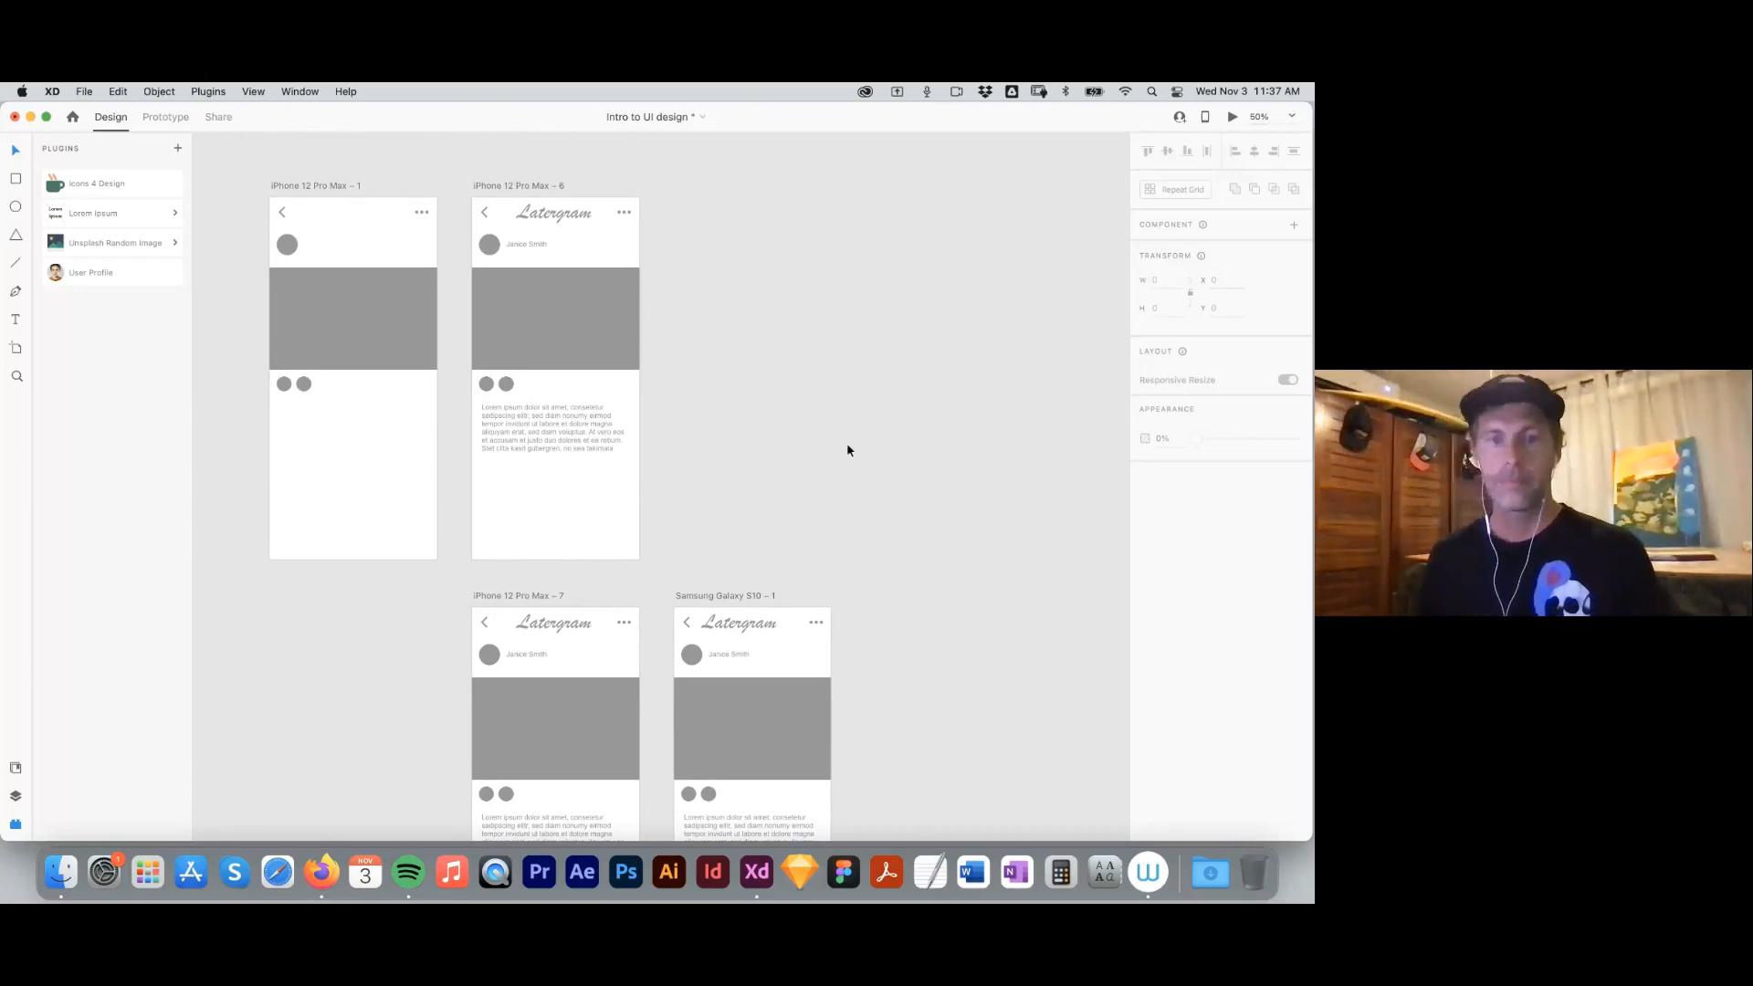
{"action": "scroll", "coordinate": [825, 441], "scroll_direction": "up", "scroll_amount": 10}
{"action": "left_click_drag", "start_coordinate": [861, 562], "coordinate": [854, 561]}
{"action": "left_click_drag", "start_coordinate": [757, 468], "coordinate": [782, 634]}
{"action": "scroll", "coordinate": [739, 325], "scroll_direction": "down", "scroll_amount": 9}
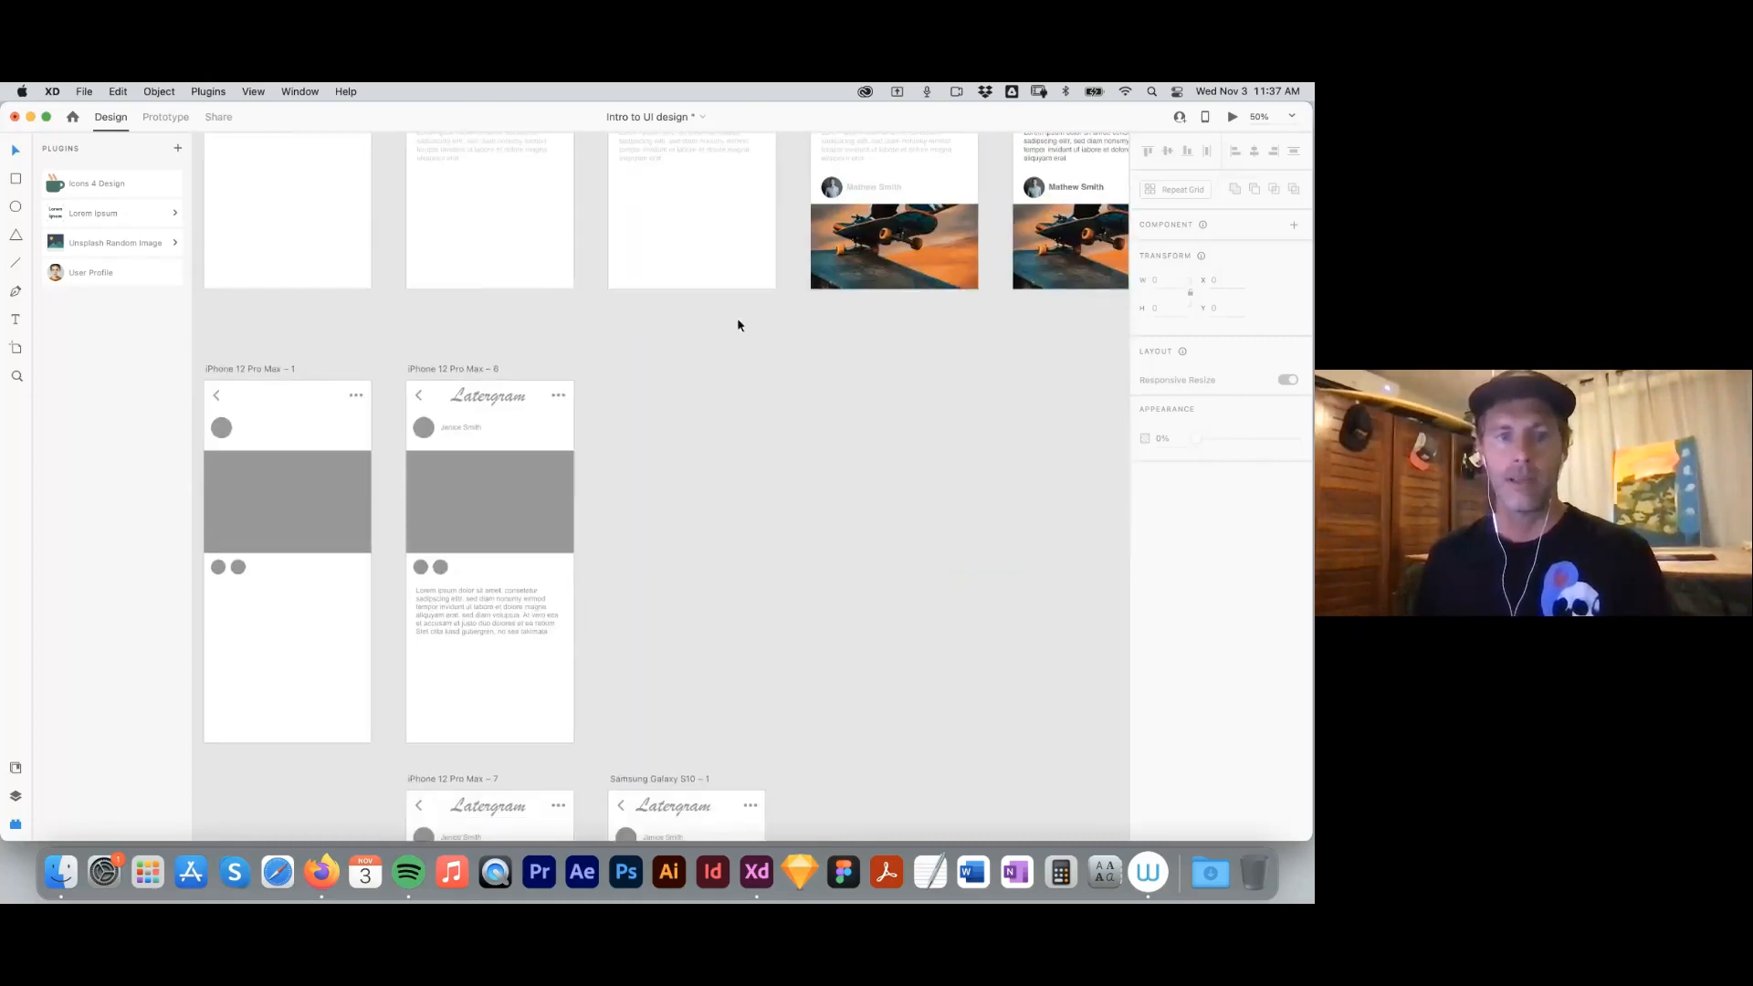
{"action": "left_click", "coordinate": [475, 371]}
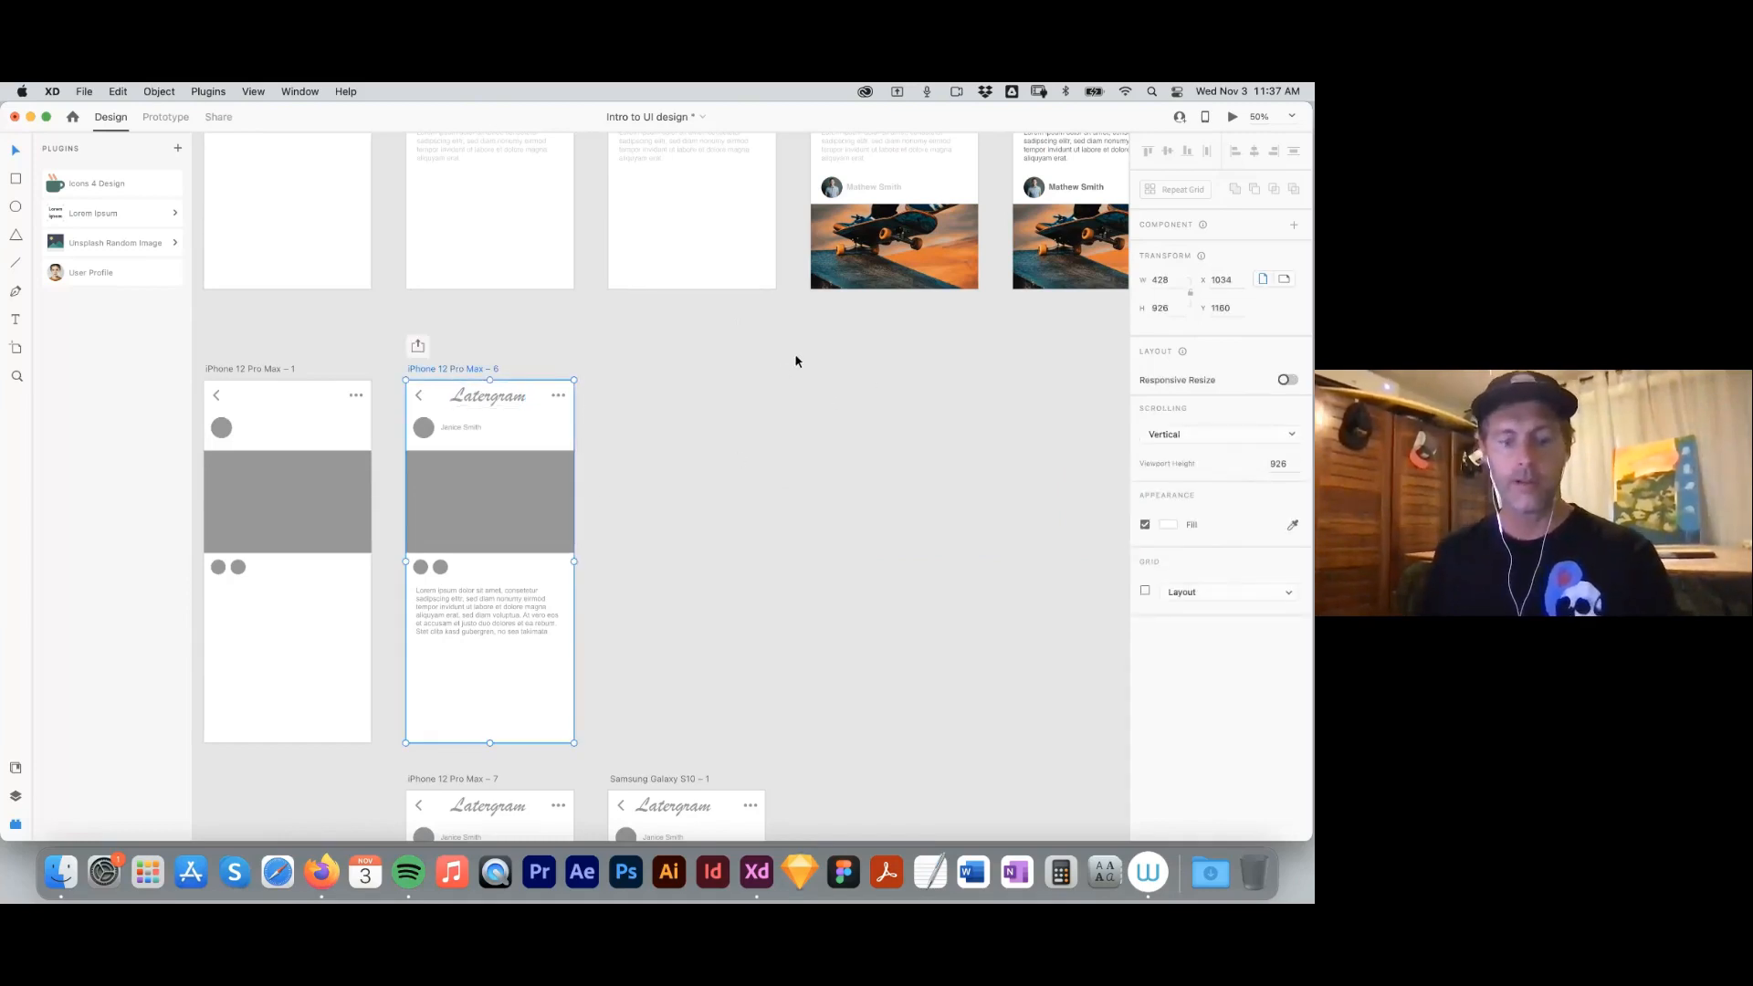
Duplicate iPhone 12 Pro Max – 6 as artboard 8 and inspect the posts' like and comment circles.
{"action": "key", "text": "super+d"}
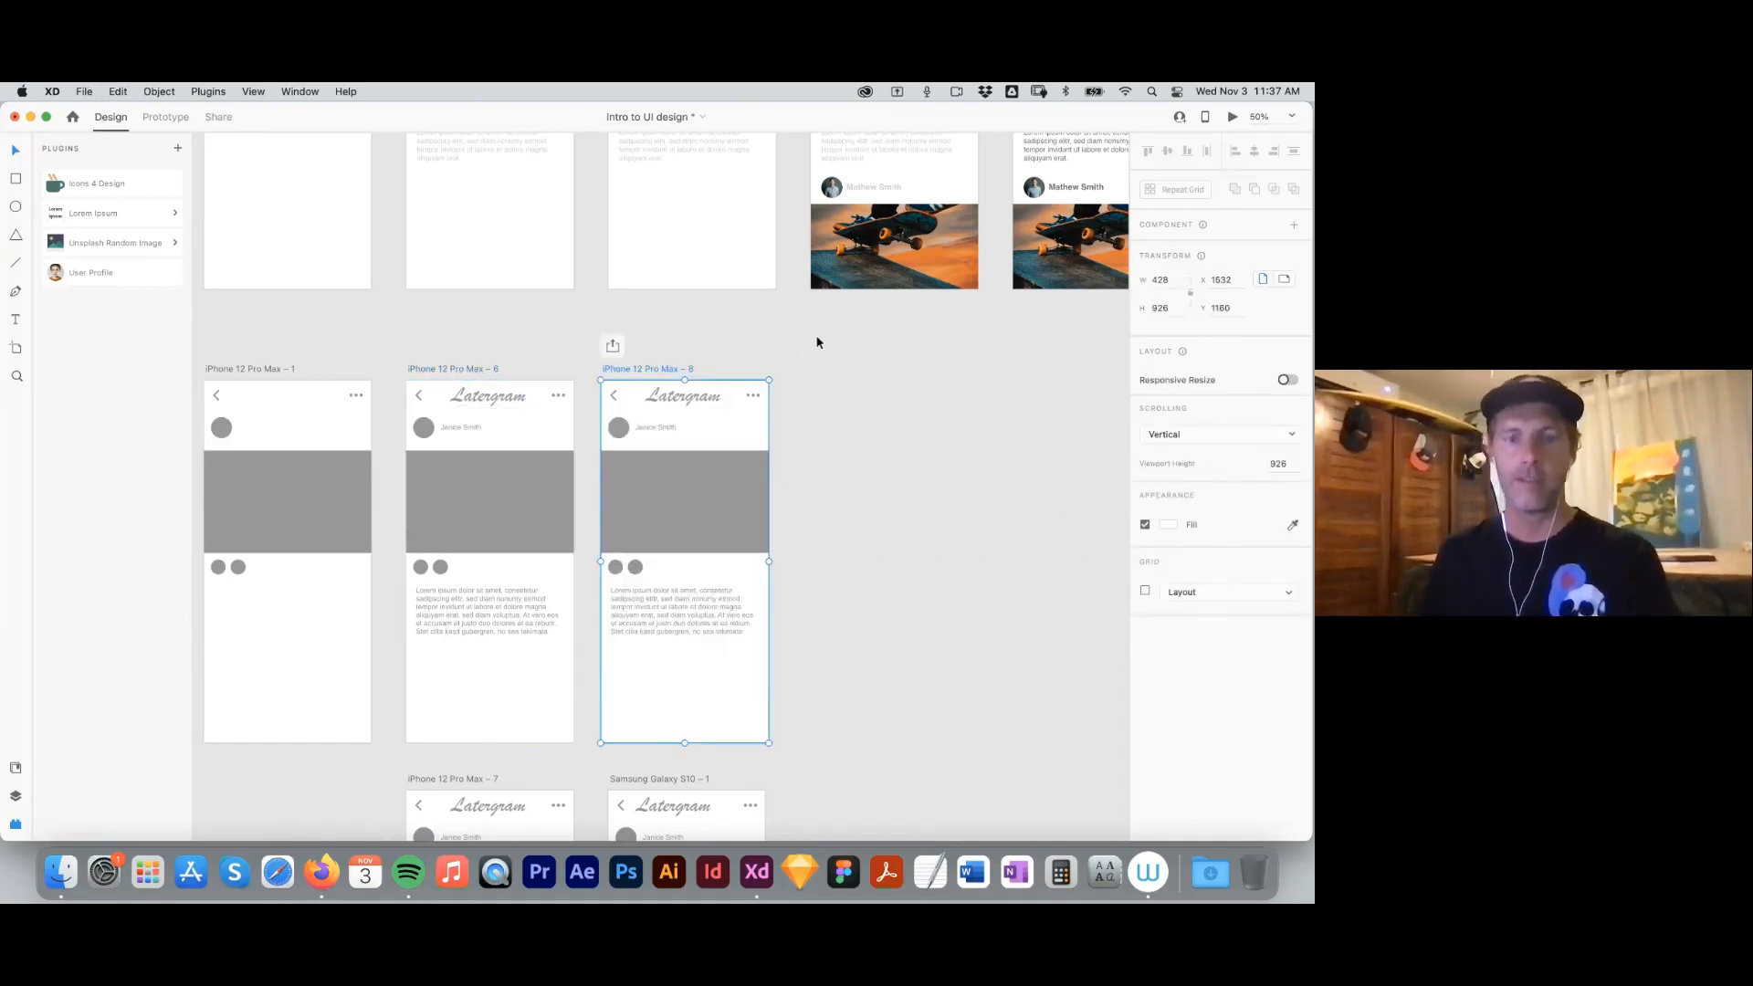
{"action": "left_click_drag", "start_coordinate": [841, 303], "coordinate": [861, 426]}
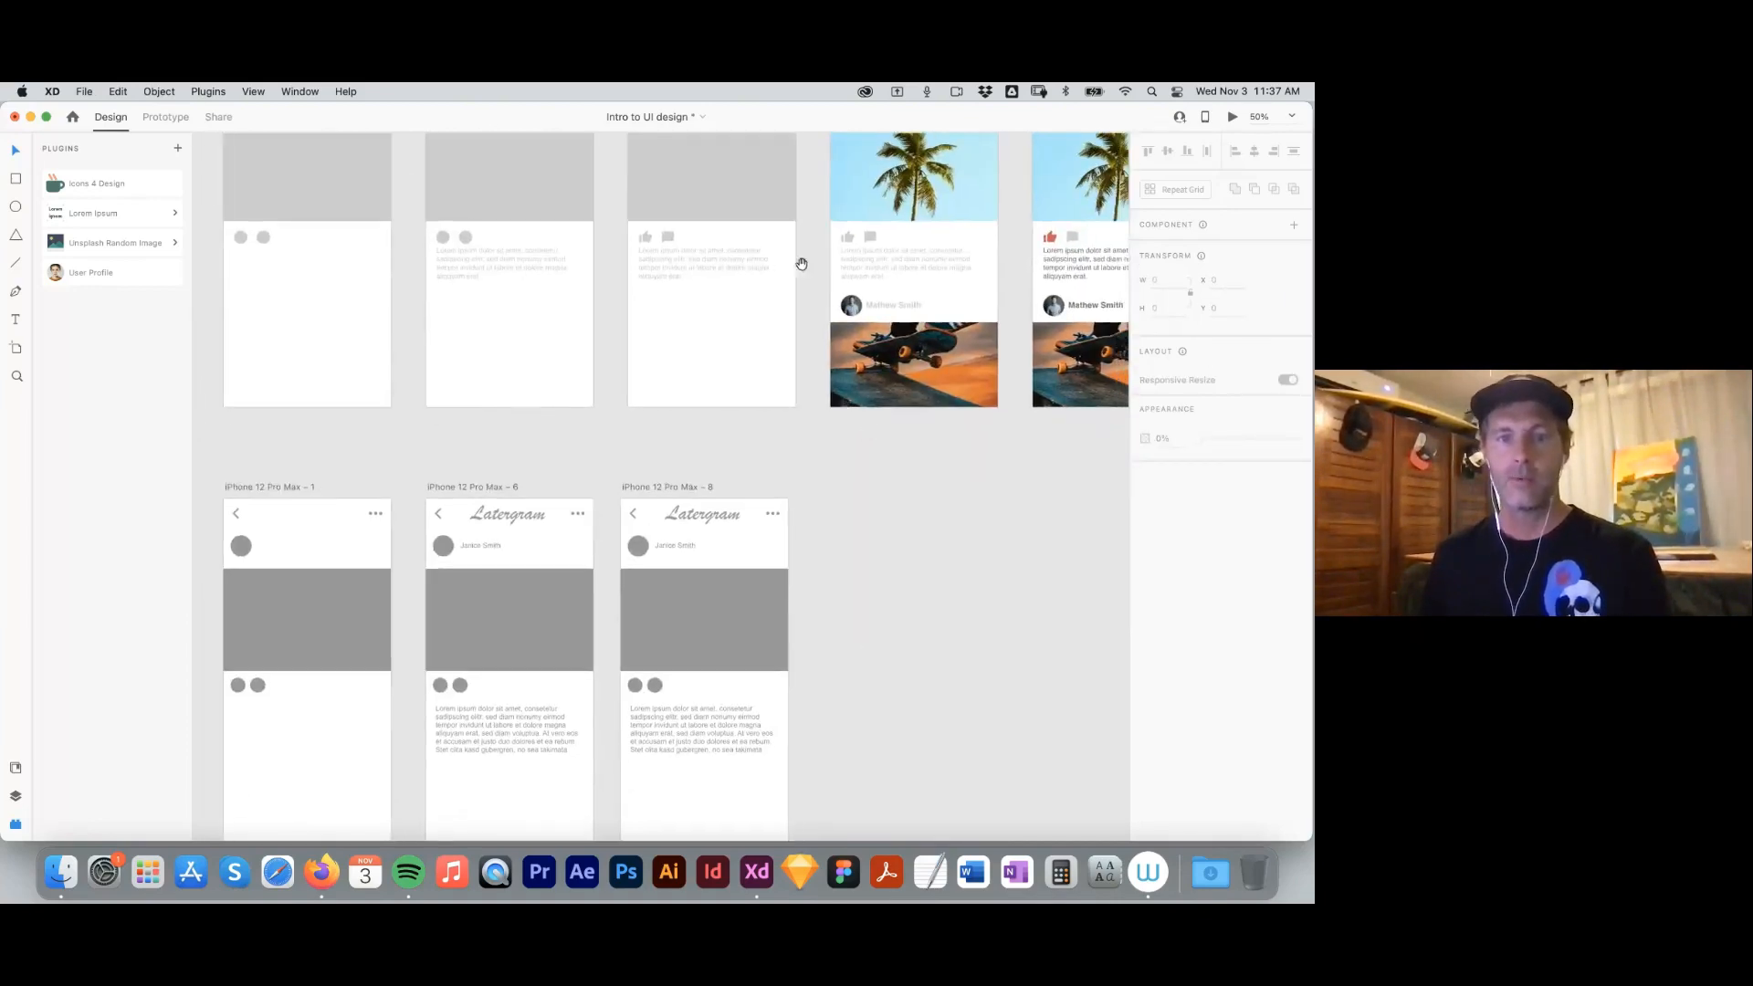
{"action": "left_click_drag", "start_coordinate": [861, 544], "coordinate": [873, 497]}
{"action": "left_click_drag", "start_coordinate": [631, 200], "coordinate": [708, 258]}
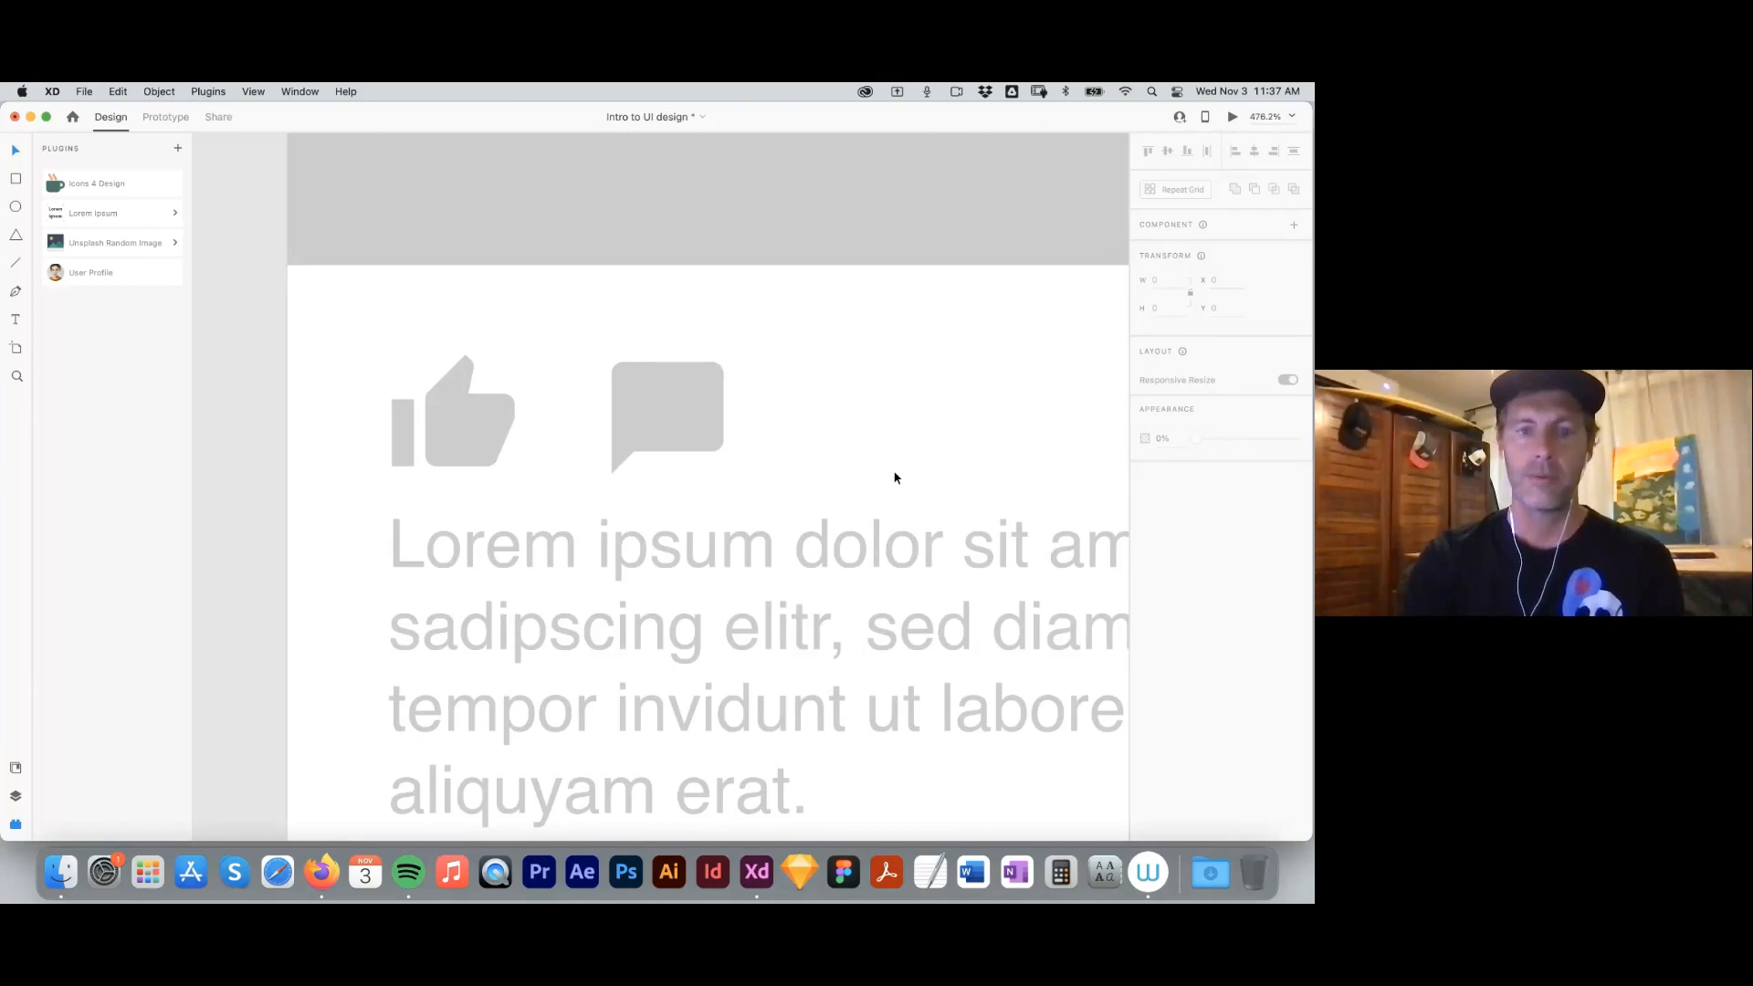
{"action": "key", "text": "super+1"}
{"action": "left_click_drag", "start_coordinate": [933, 667], "coordinate": [729, 350]}
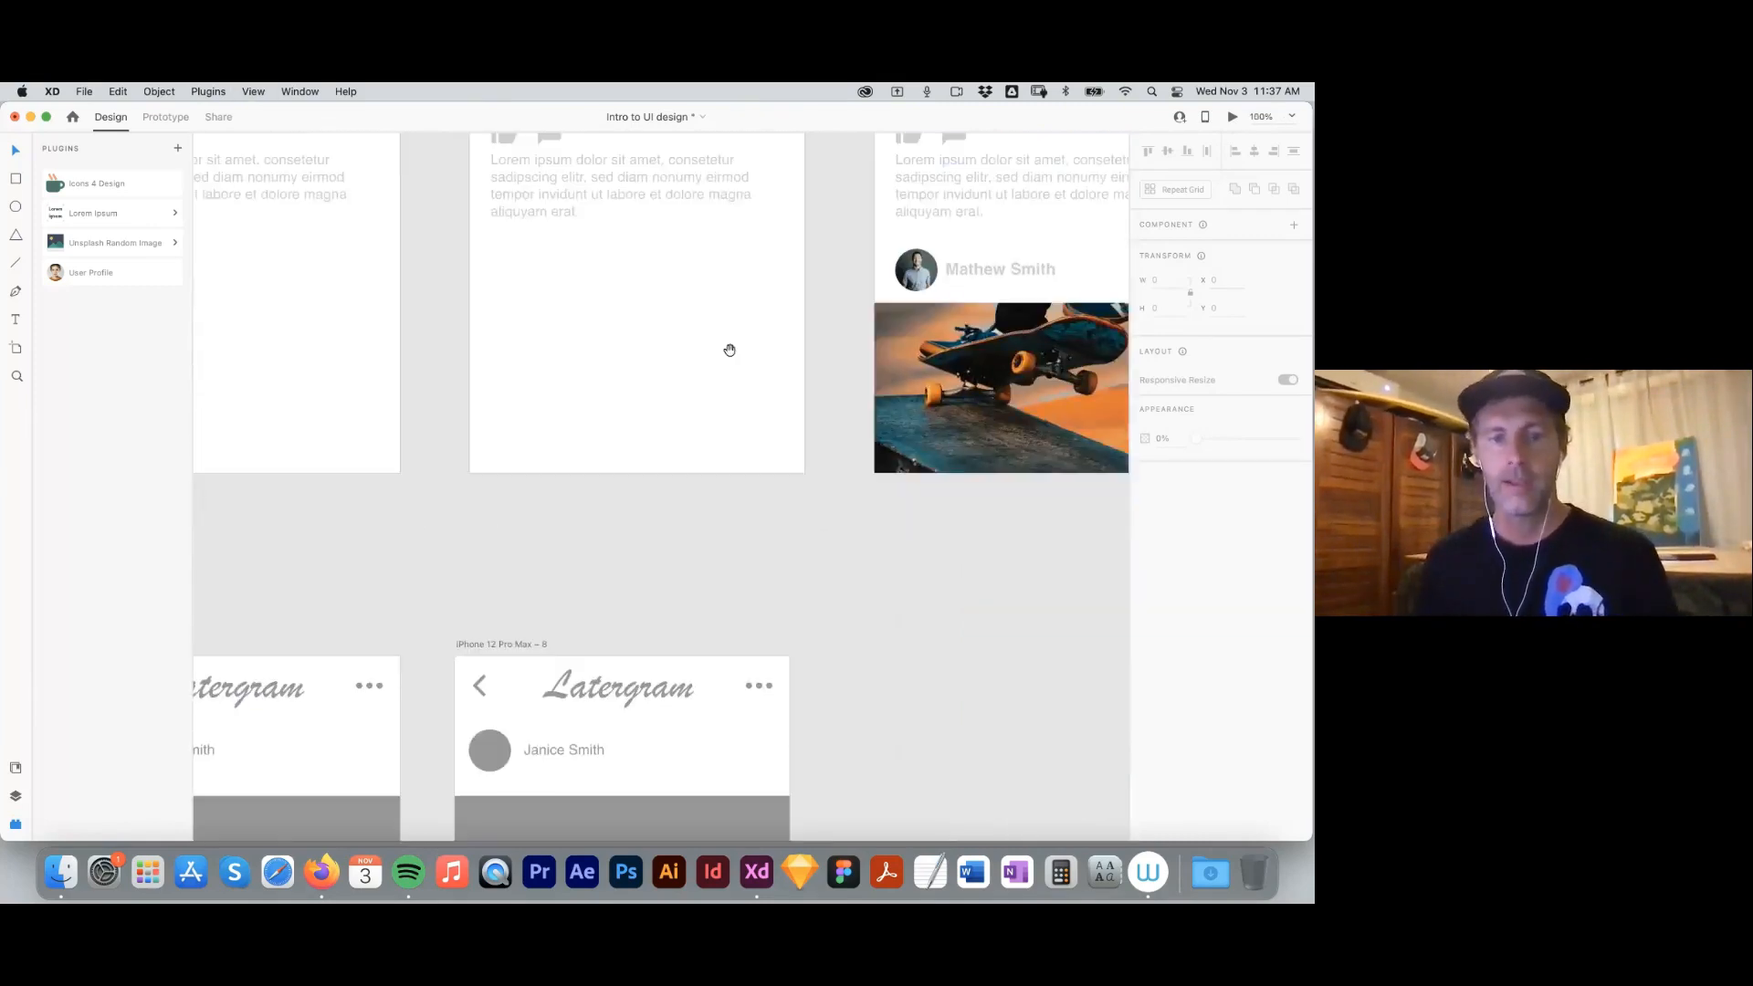
{"action": "scroll", "coordinate": [694, 374], "scroll_direction": "down", "scroll_amount": 8}
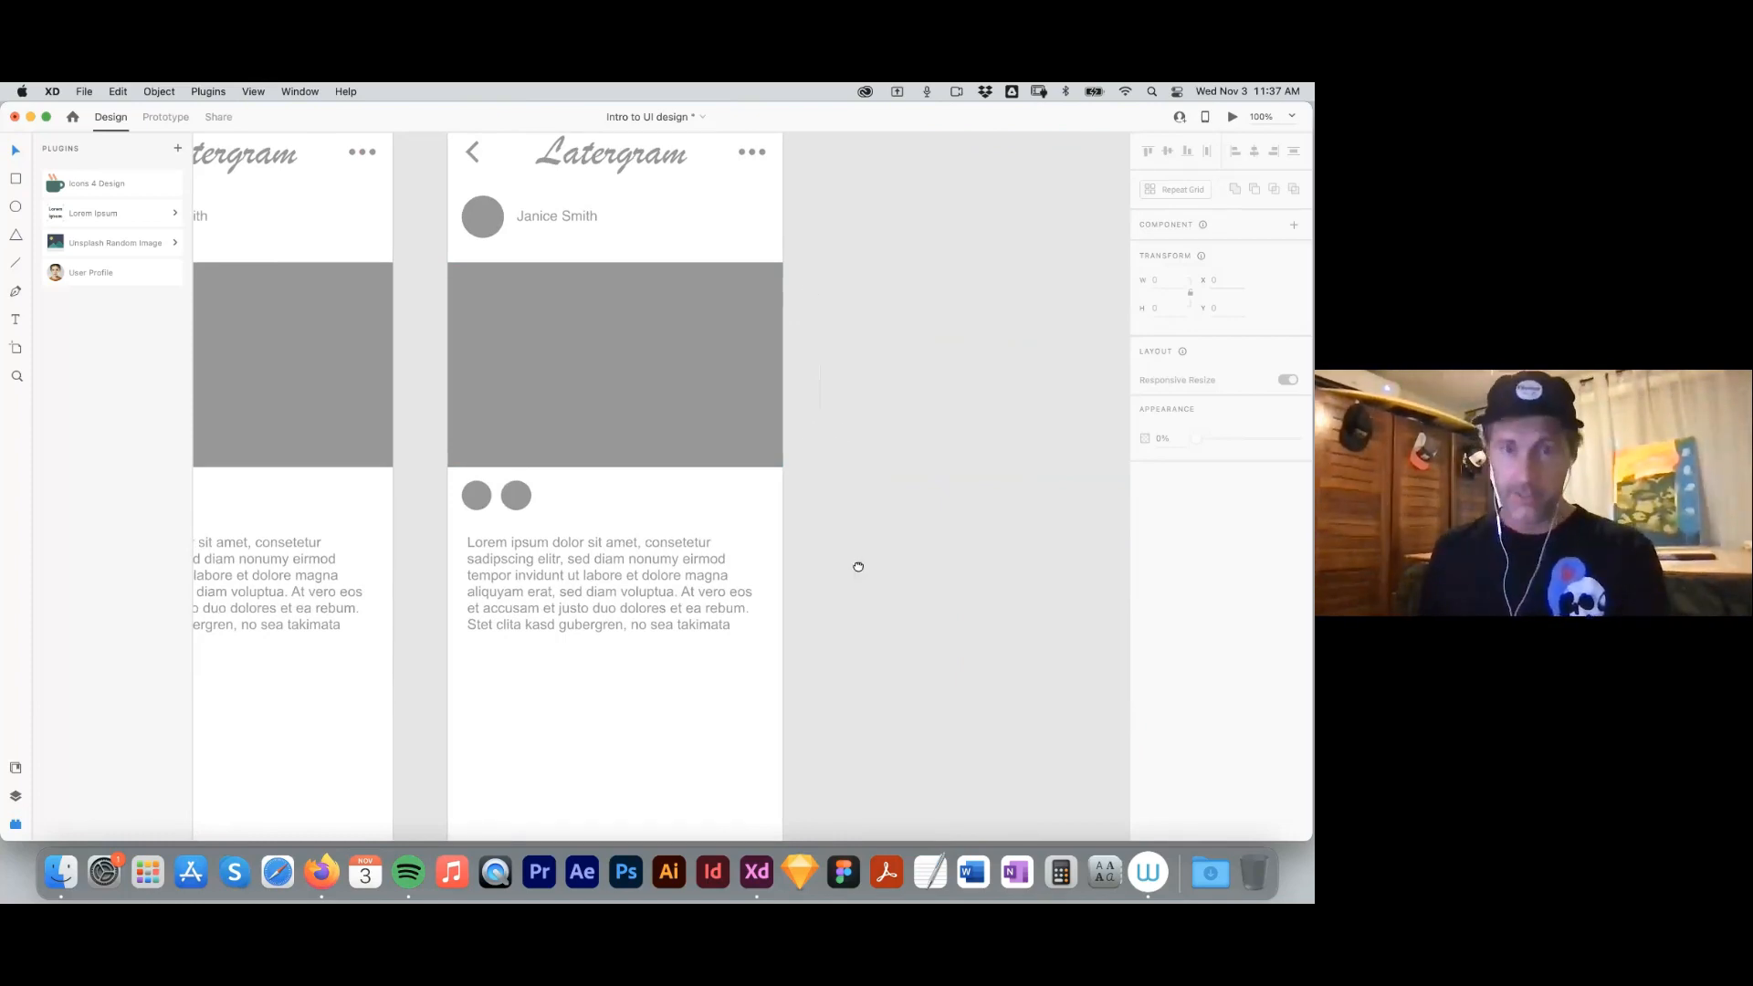
{"action": "left_click_drag", "start_coordinate": [800, 540], "coordinate": [829, 697]}
{"action": "left_click_drag", "start_coordinate": [795, 437], "coordinate": [813, 520]}
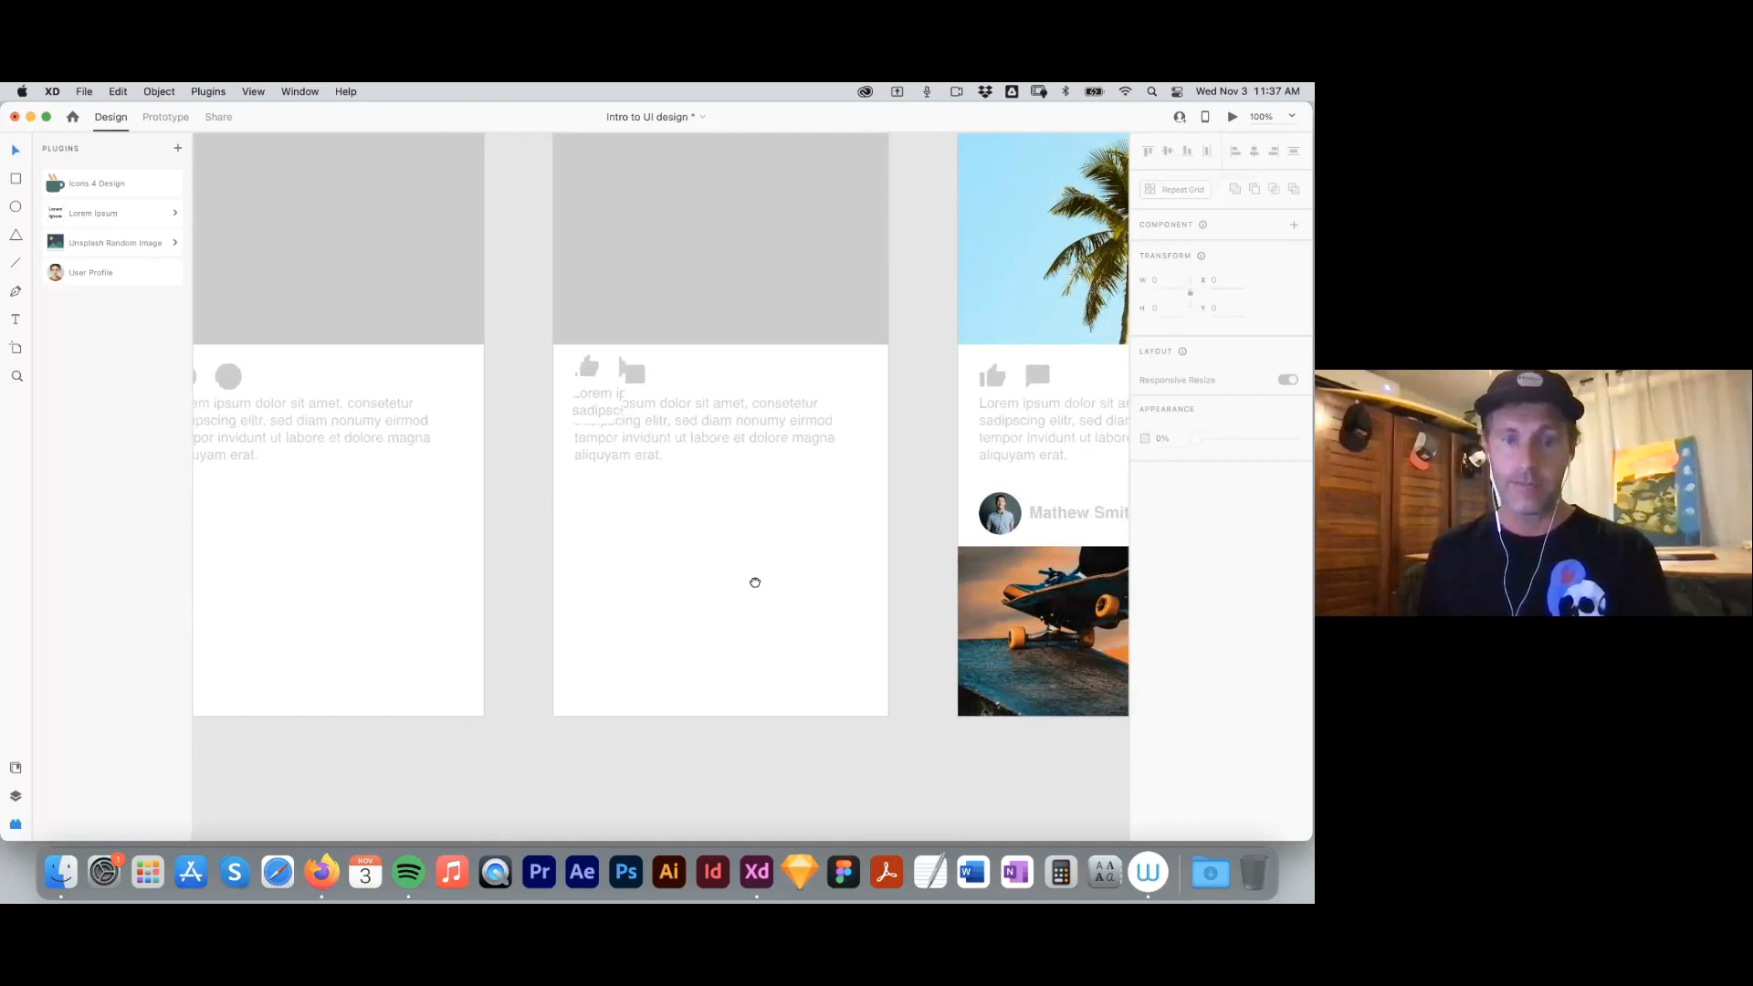
{"action": "scroll", "coordinate": [755, 579], "scroll_direction": "down", "scroll_amount": 15}
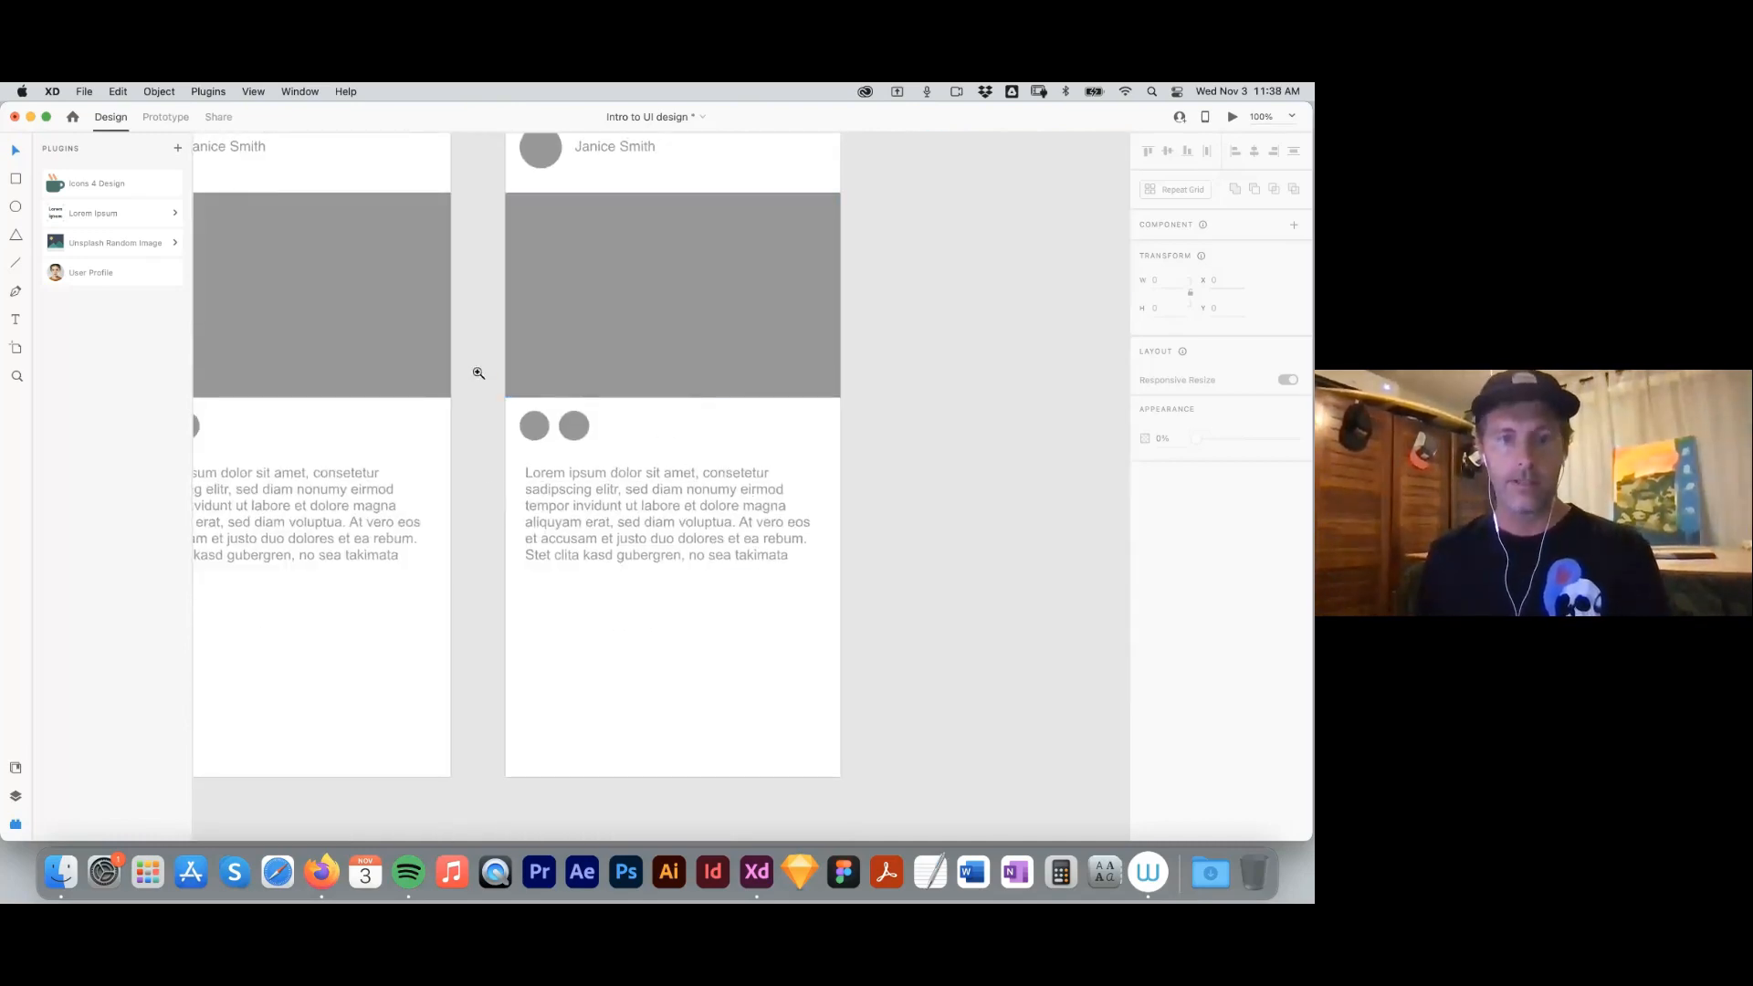
{"action": "scroll", "coordinate": [580, 416], "scroll_direction": "up", "scroll_amount": 5}
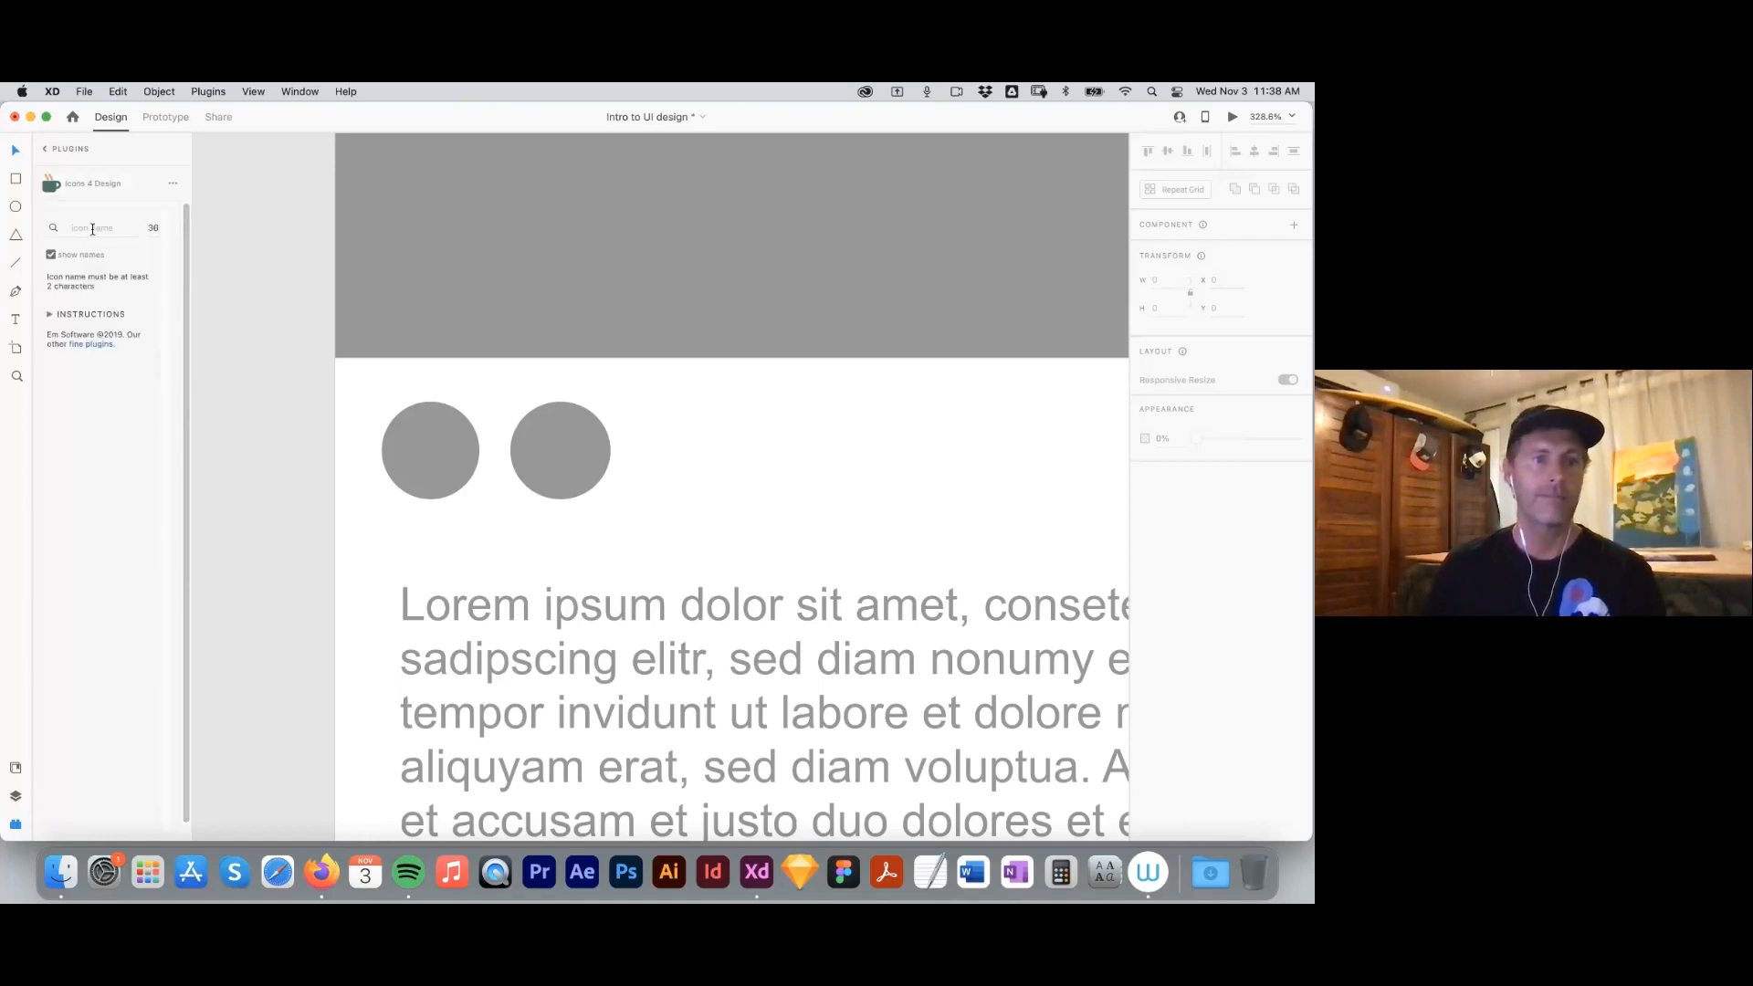
Search Icons 4 Design for 'thumb' and insert the filled thumbs-up icon.
{"action": "left_click", "coordinate": [77, 227]}
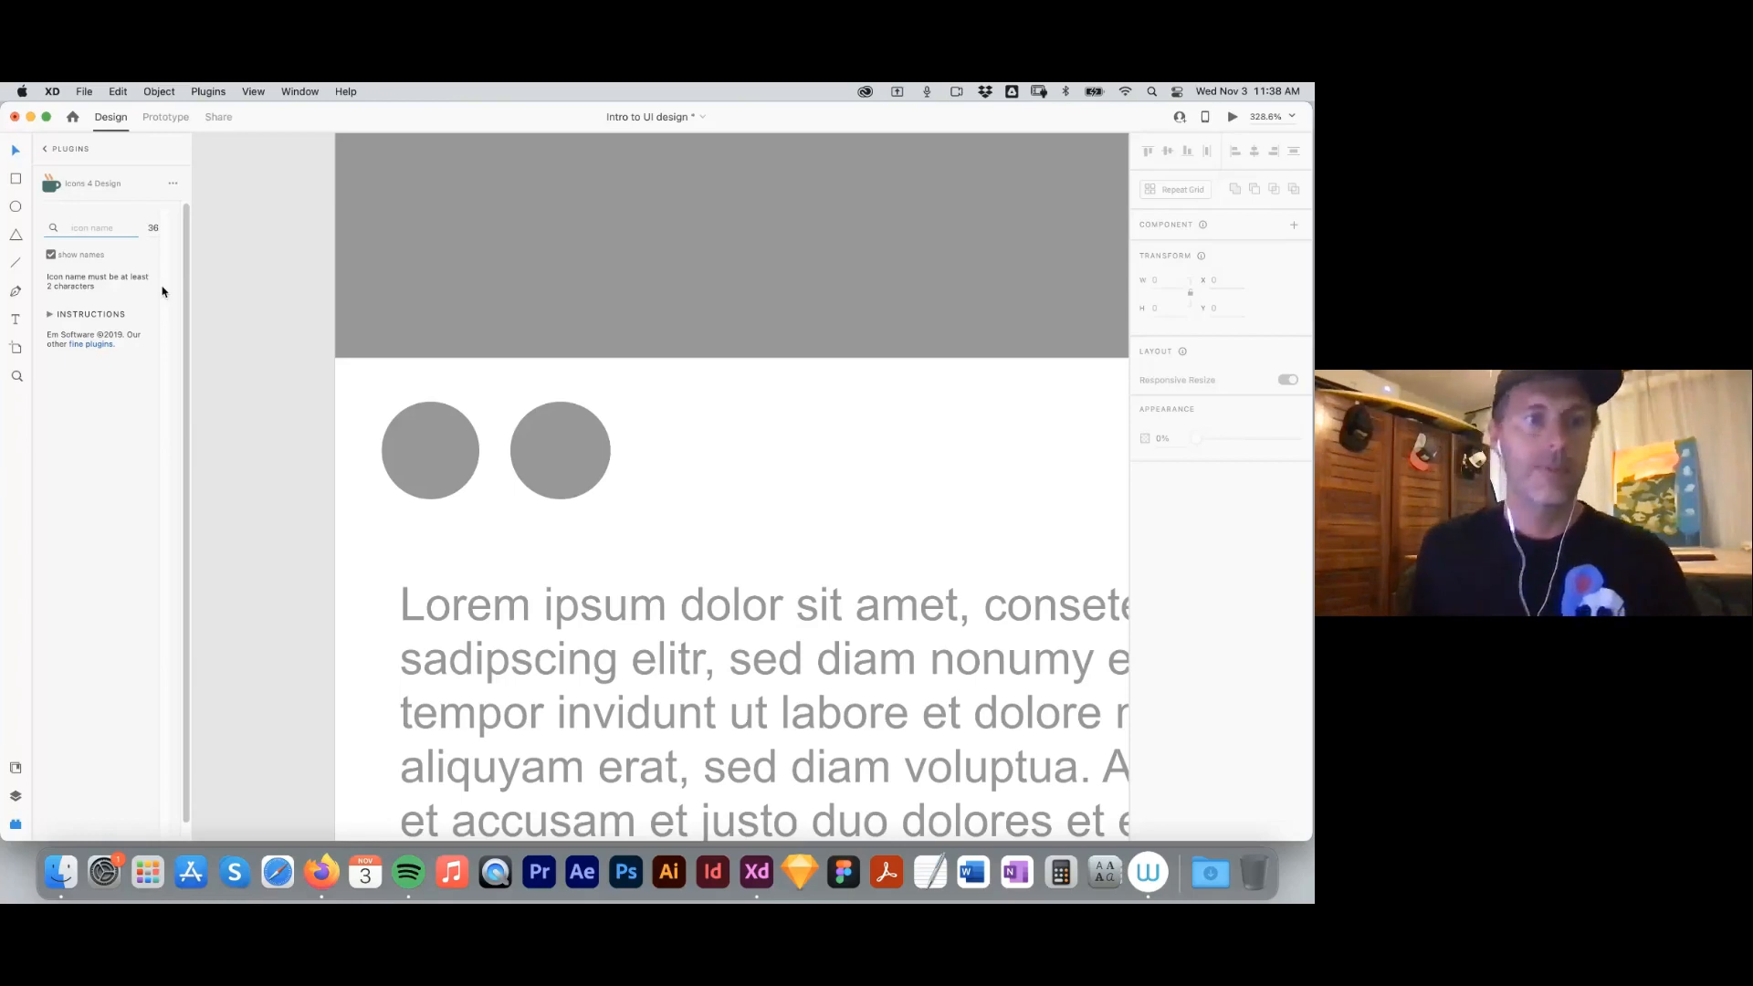
{"action": "type", "text": "thumb"}
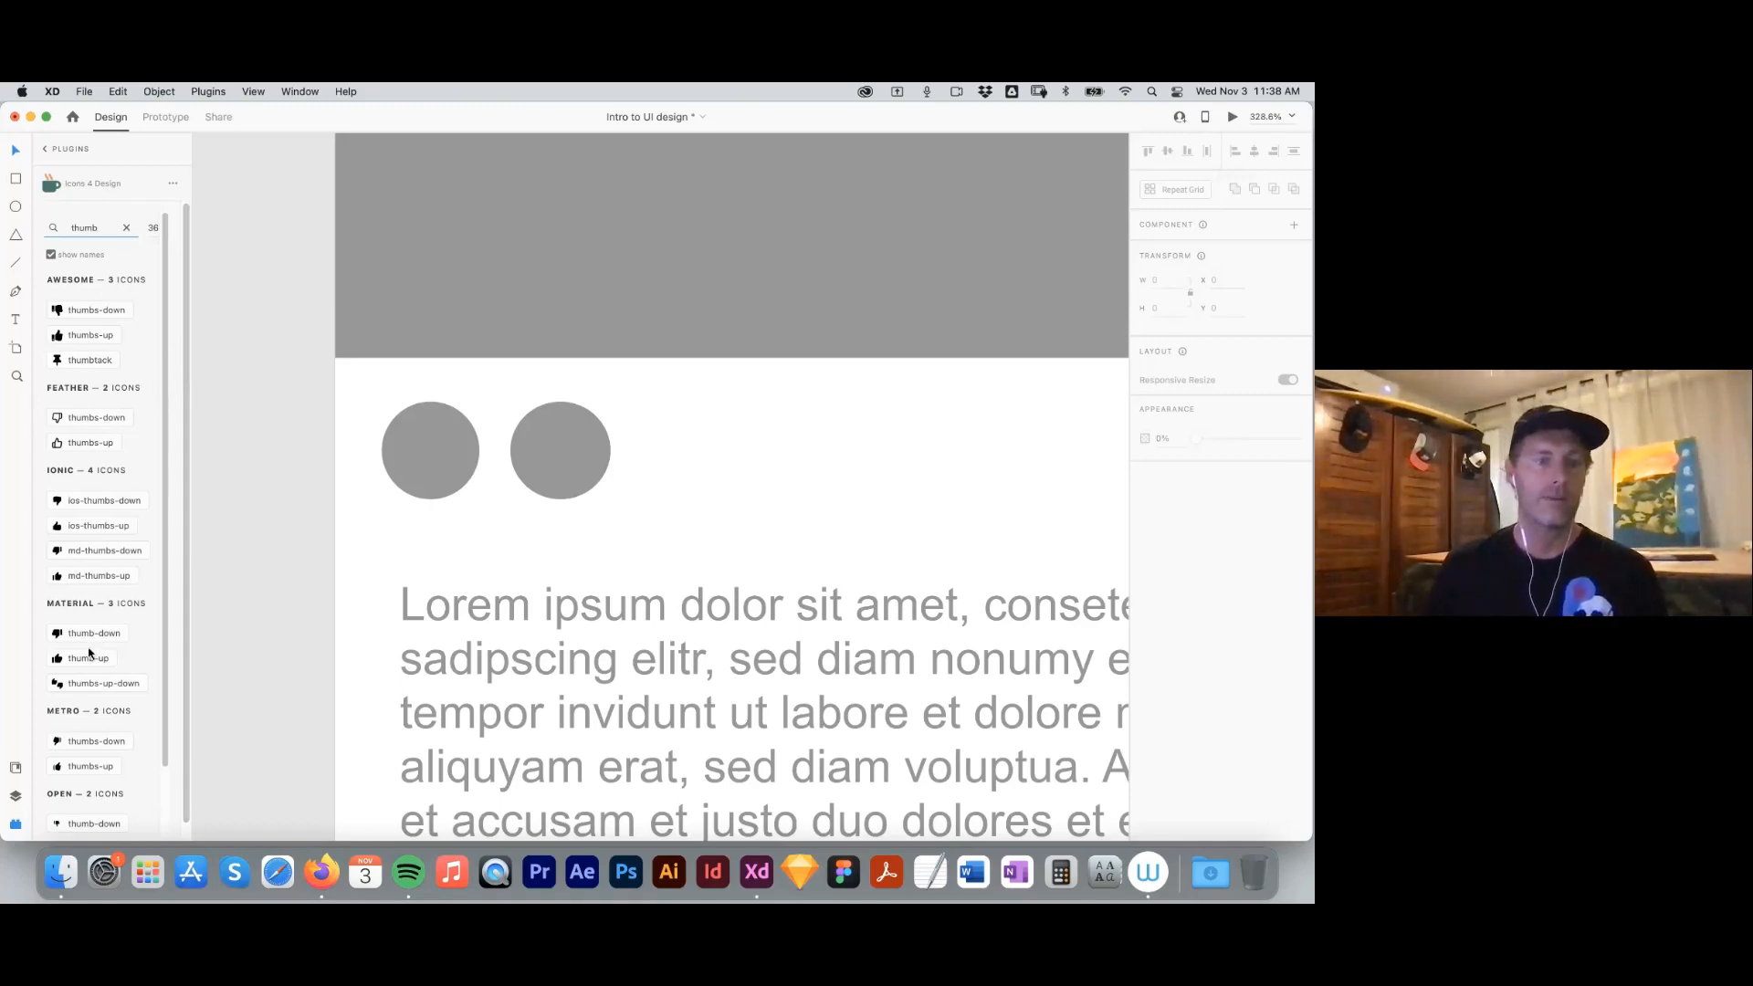
{"action": "left_click", "coordinate": [75, 576]}
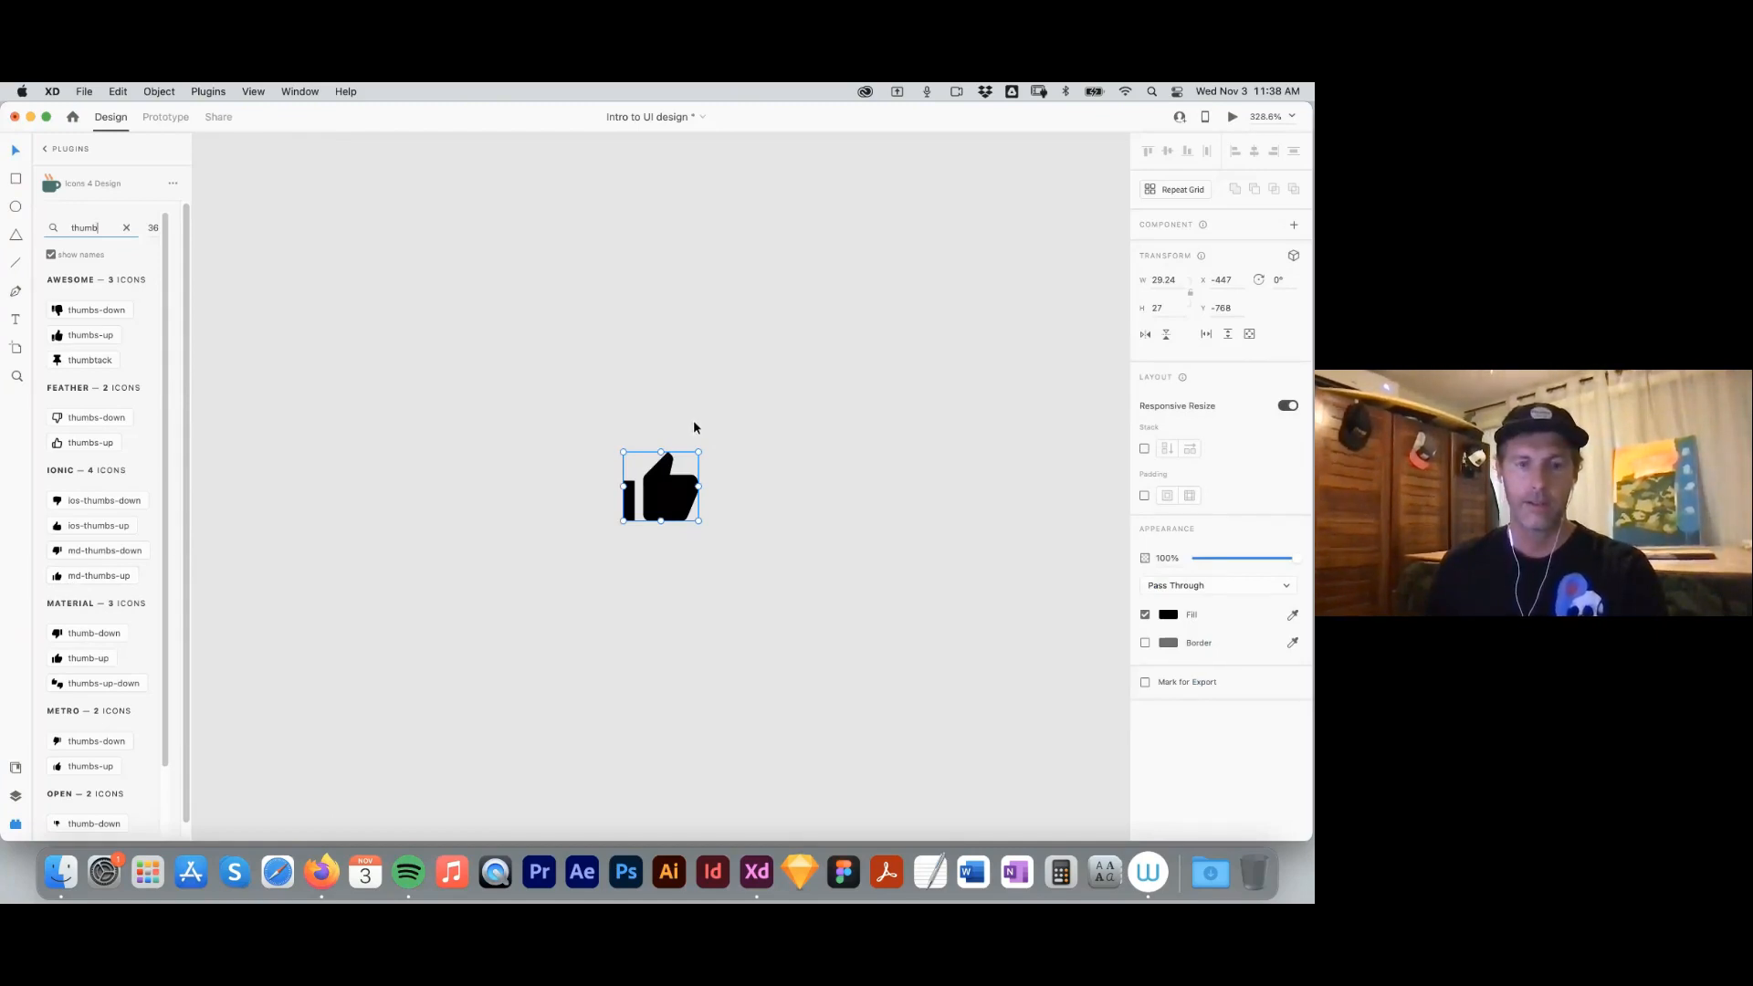
Move the thumbs-up icon onto the third artboard, colour it grey, and replace the first circle.
{"action": "key", "text": "BackSpace"}
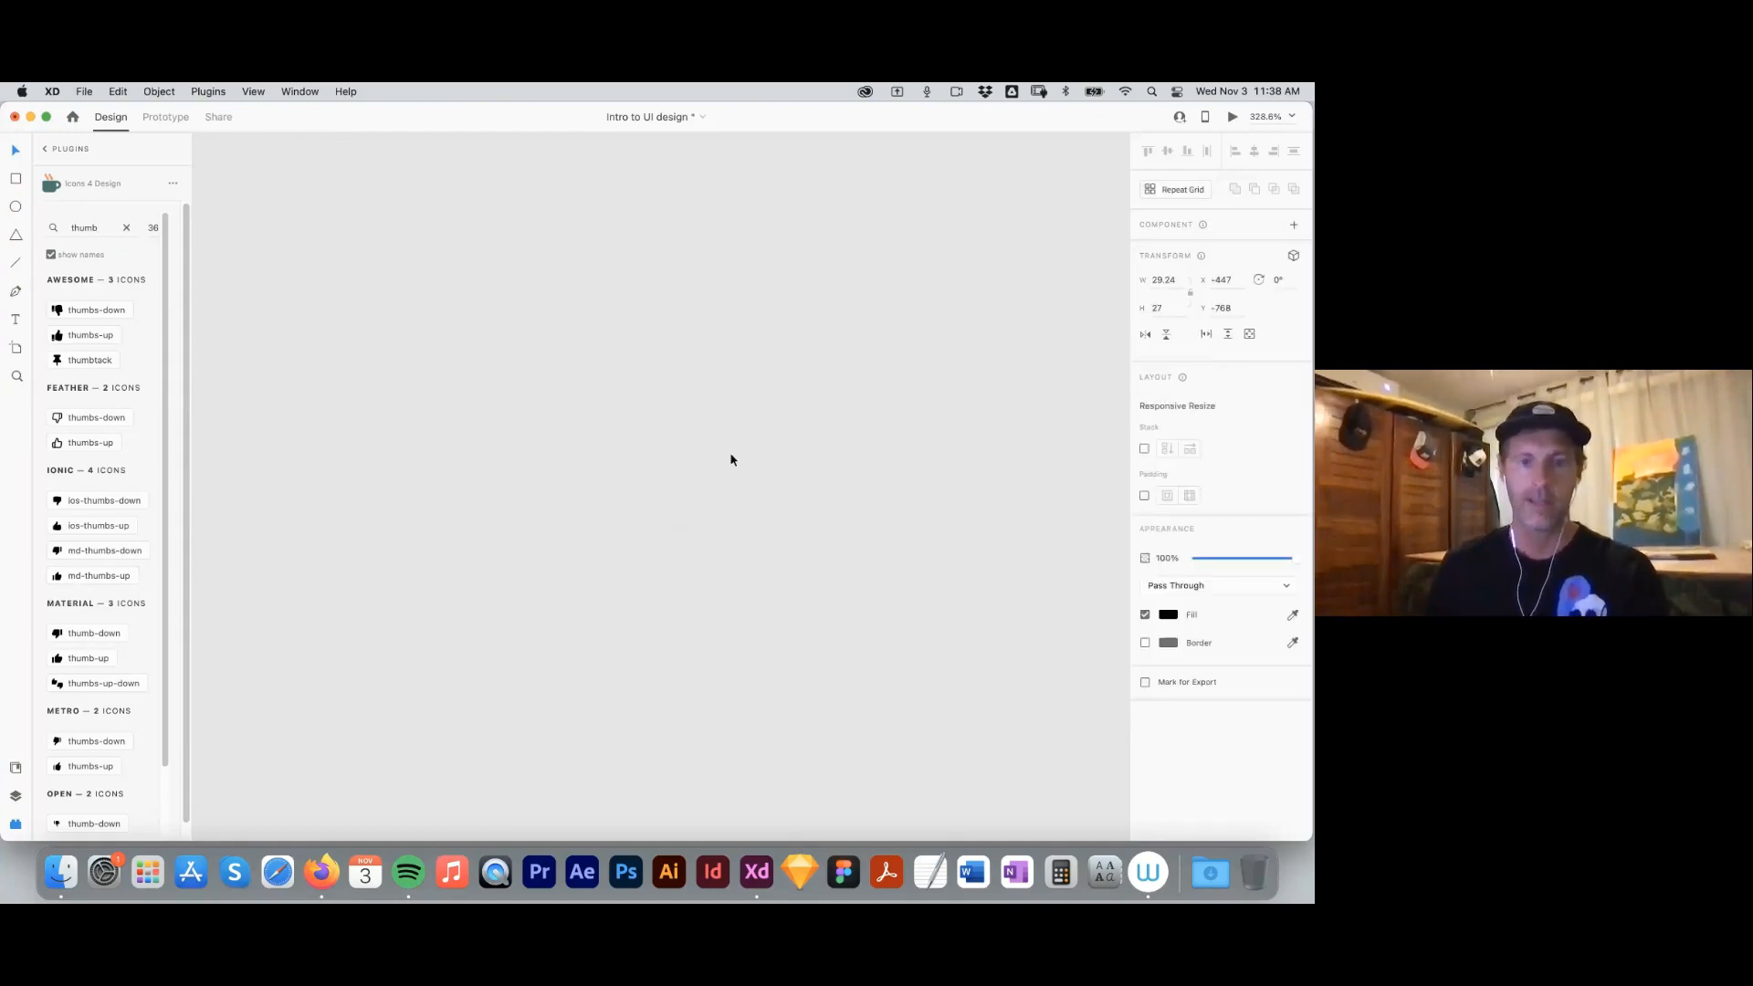
{"action": "key", "text": "super+0"}
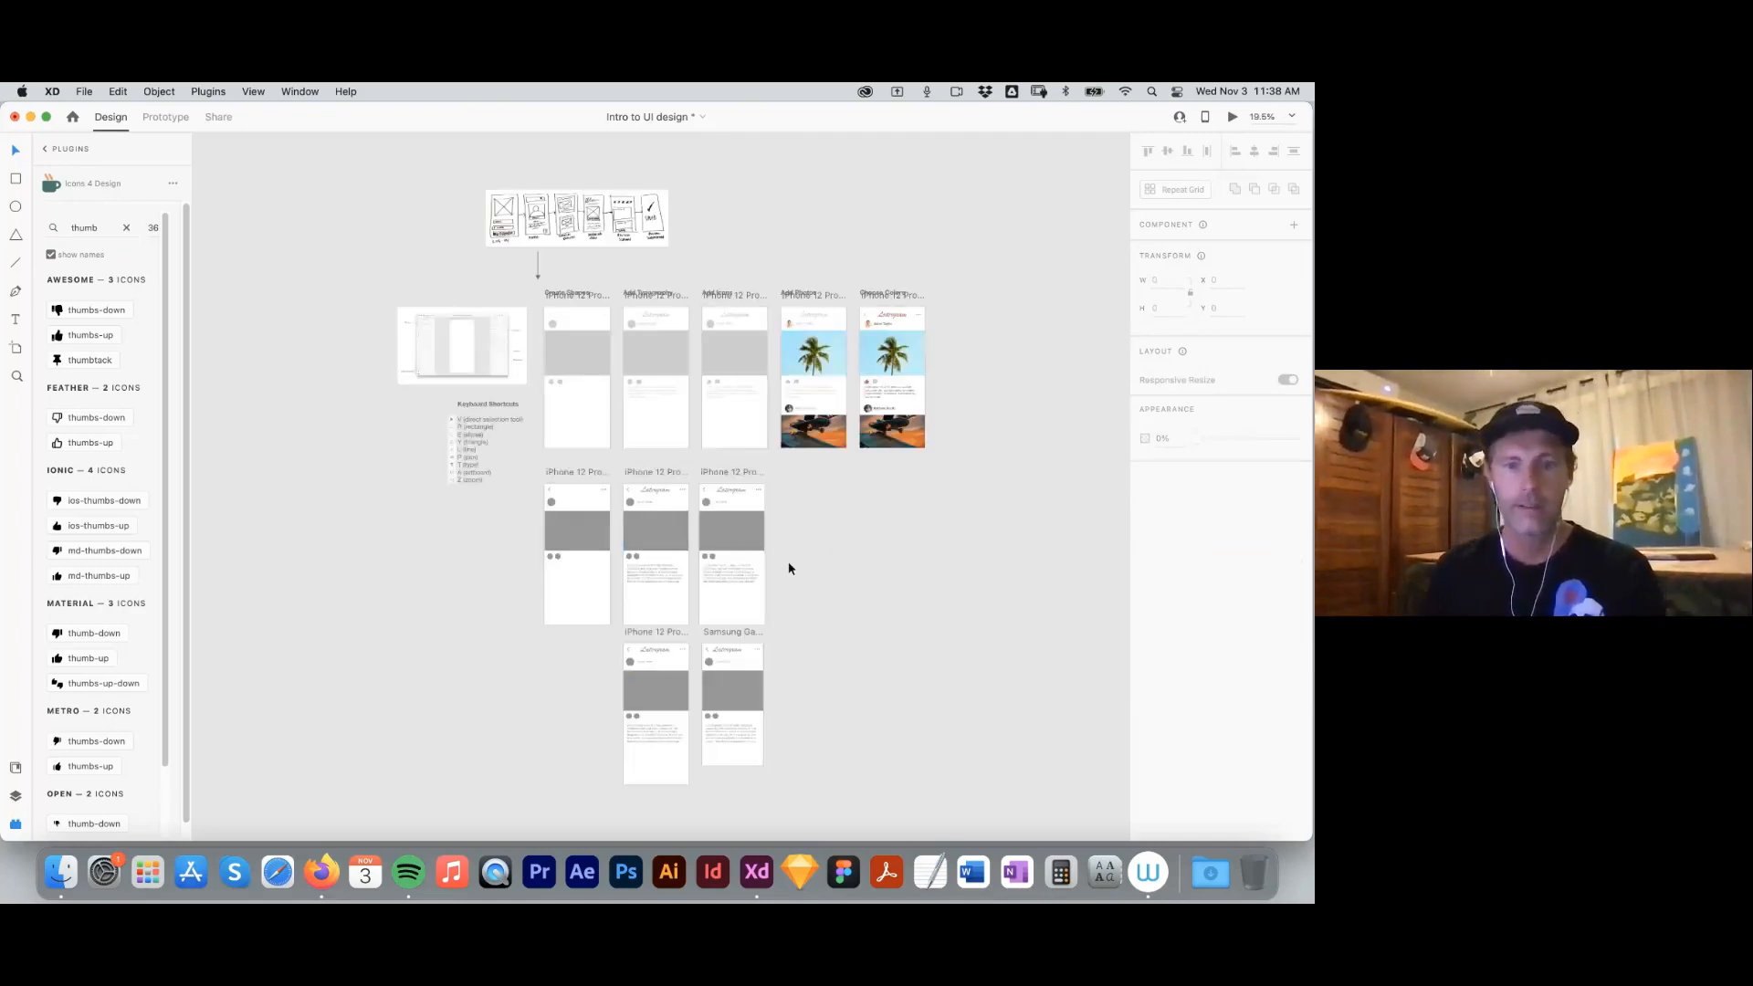
{"action": "left_click_drag", "start_coordinate": [691, 544], "coordinate": [735, 574]}
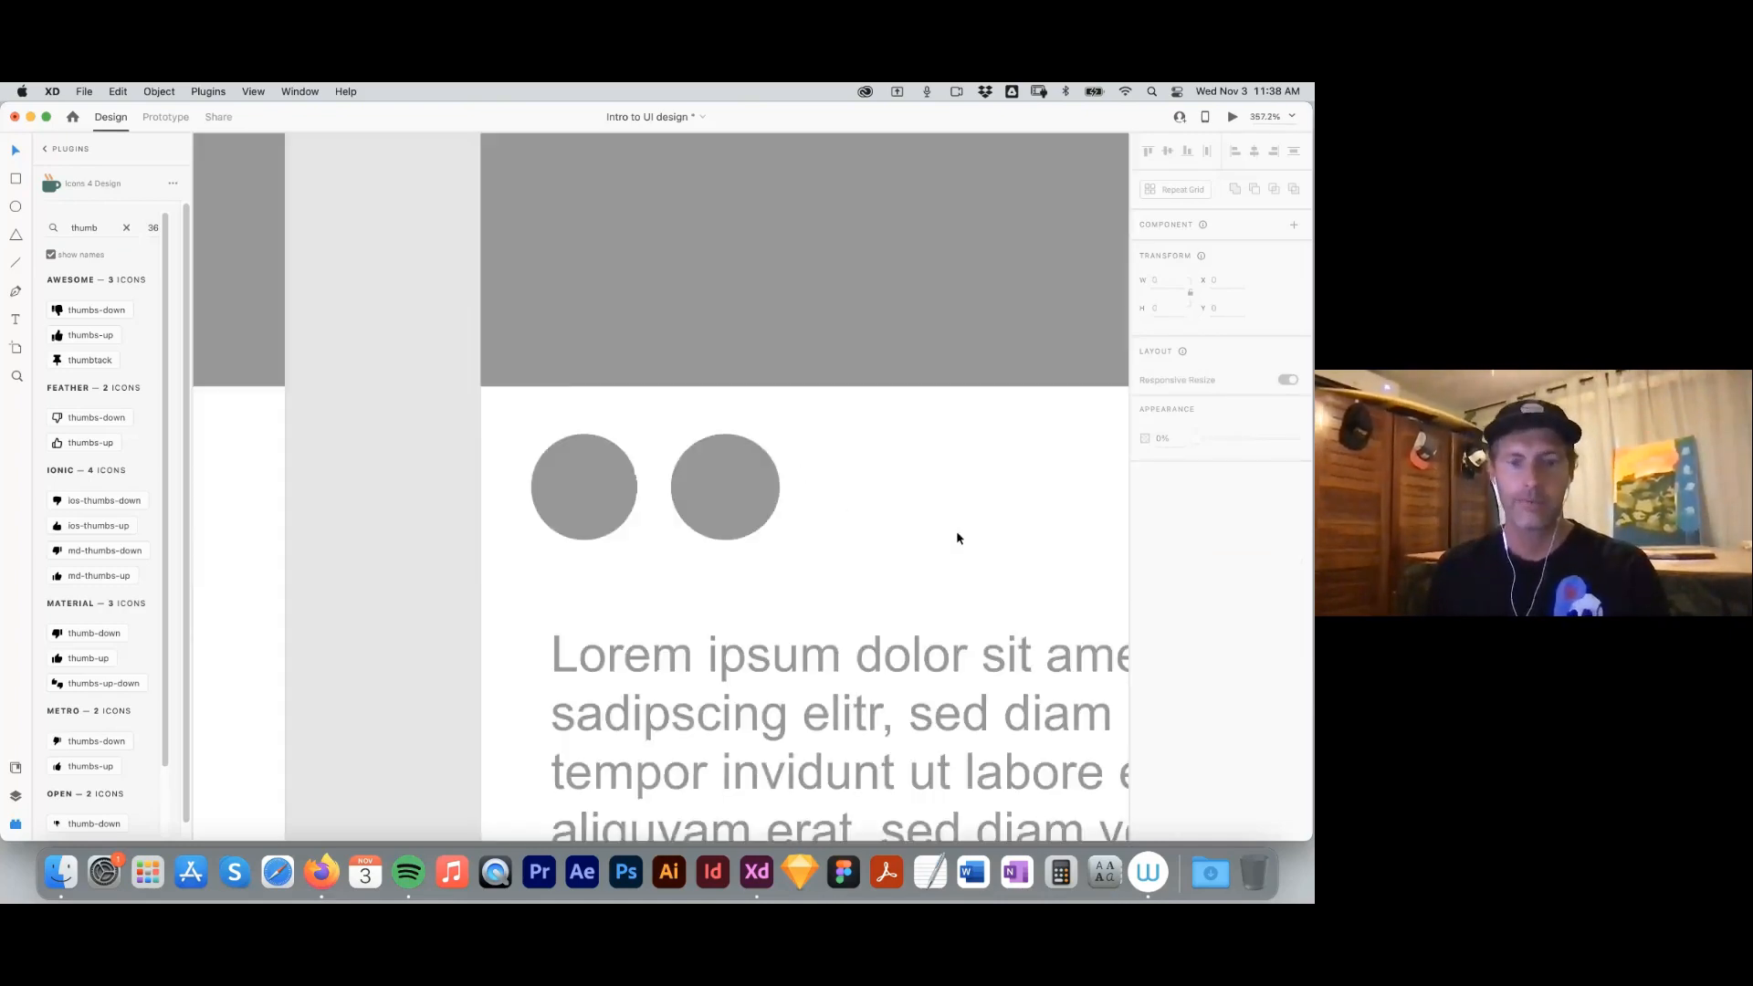
{"action": "key", "text": "super+v"}
{"action": "left_click_drag", "start_coordinate": [671, 500], "coordinate": [898, 500]}
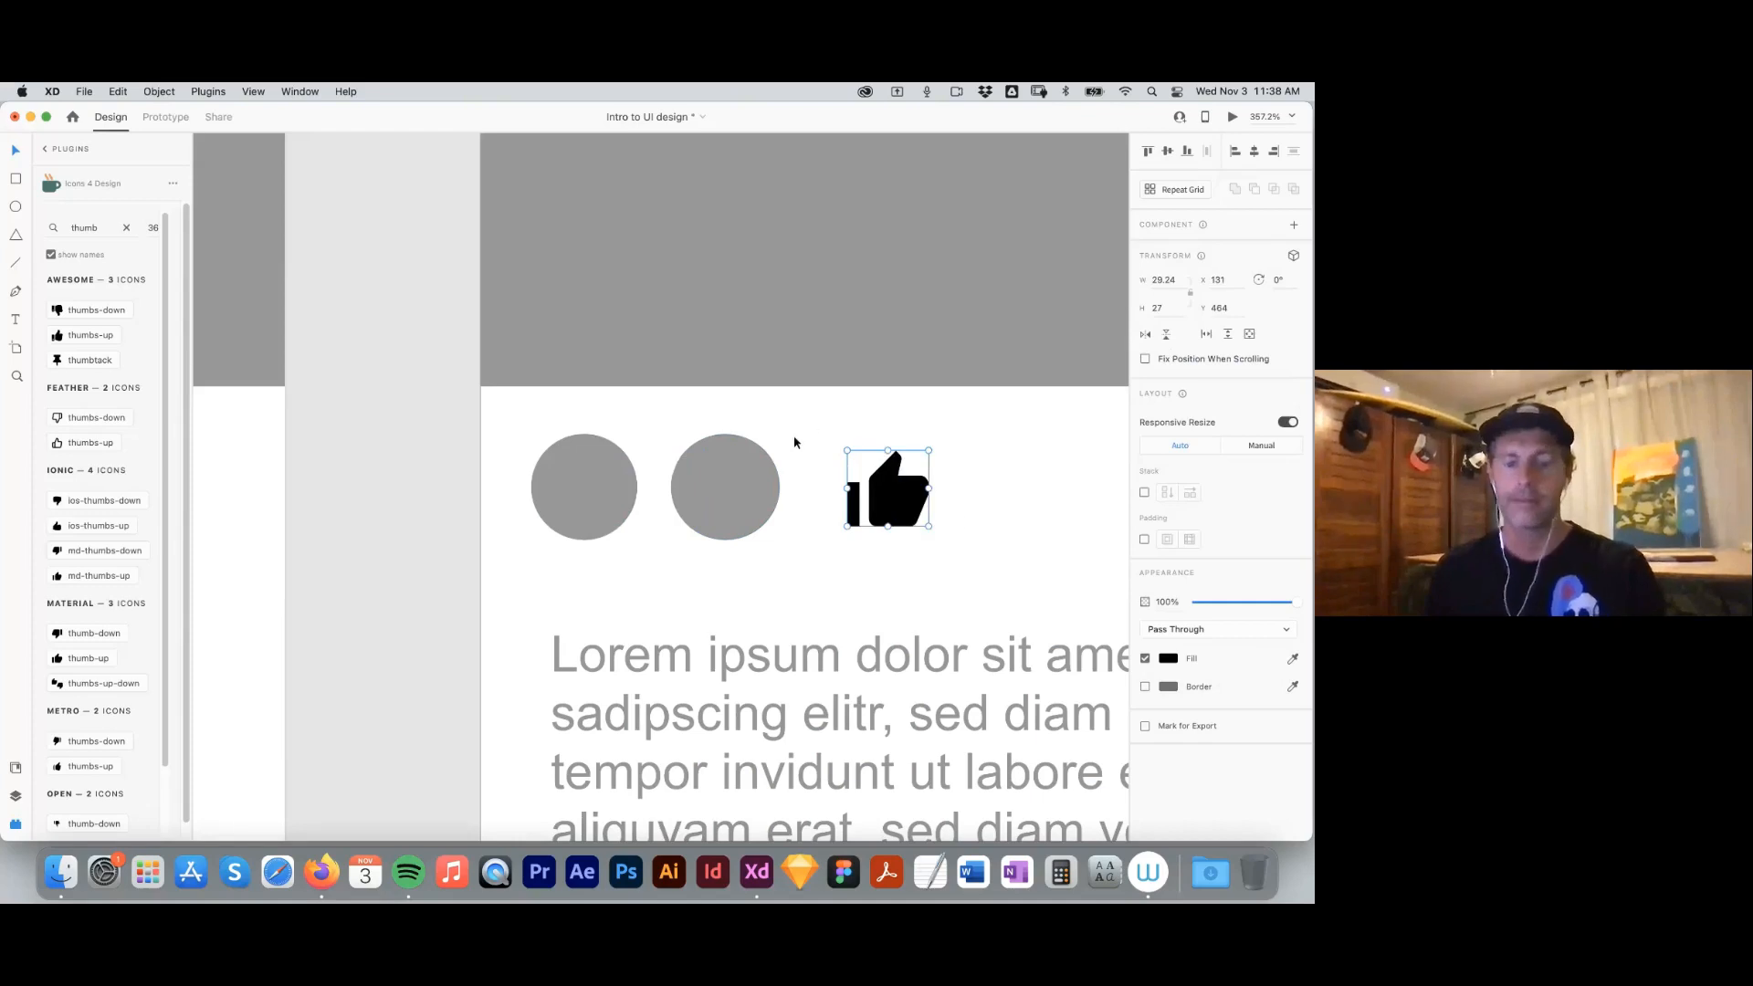
{"action": "left_click", "coordinate": [736, 504]}
{"action": "left_click_drag", "start_coordinate": [899, 511], "coordinate": [599, 508]}
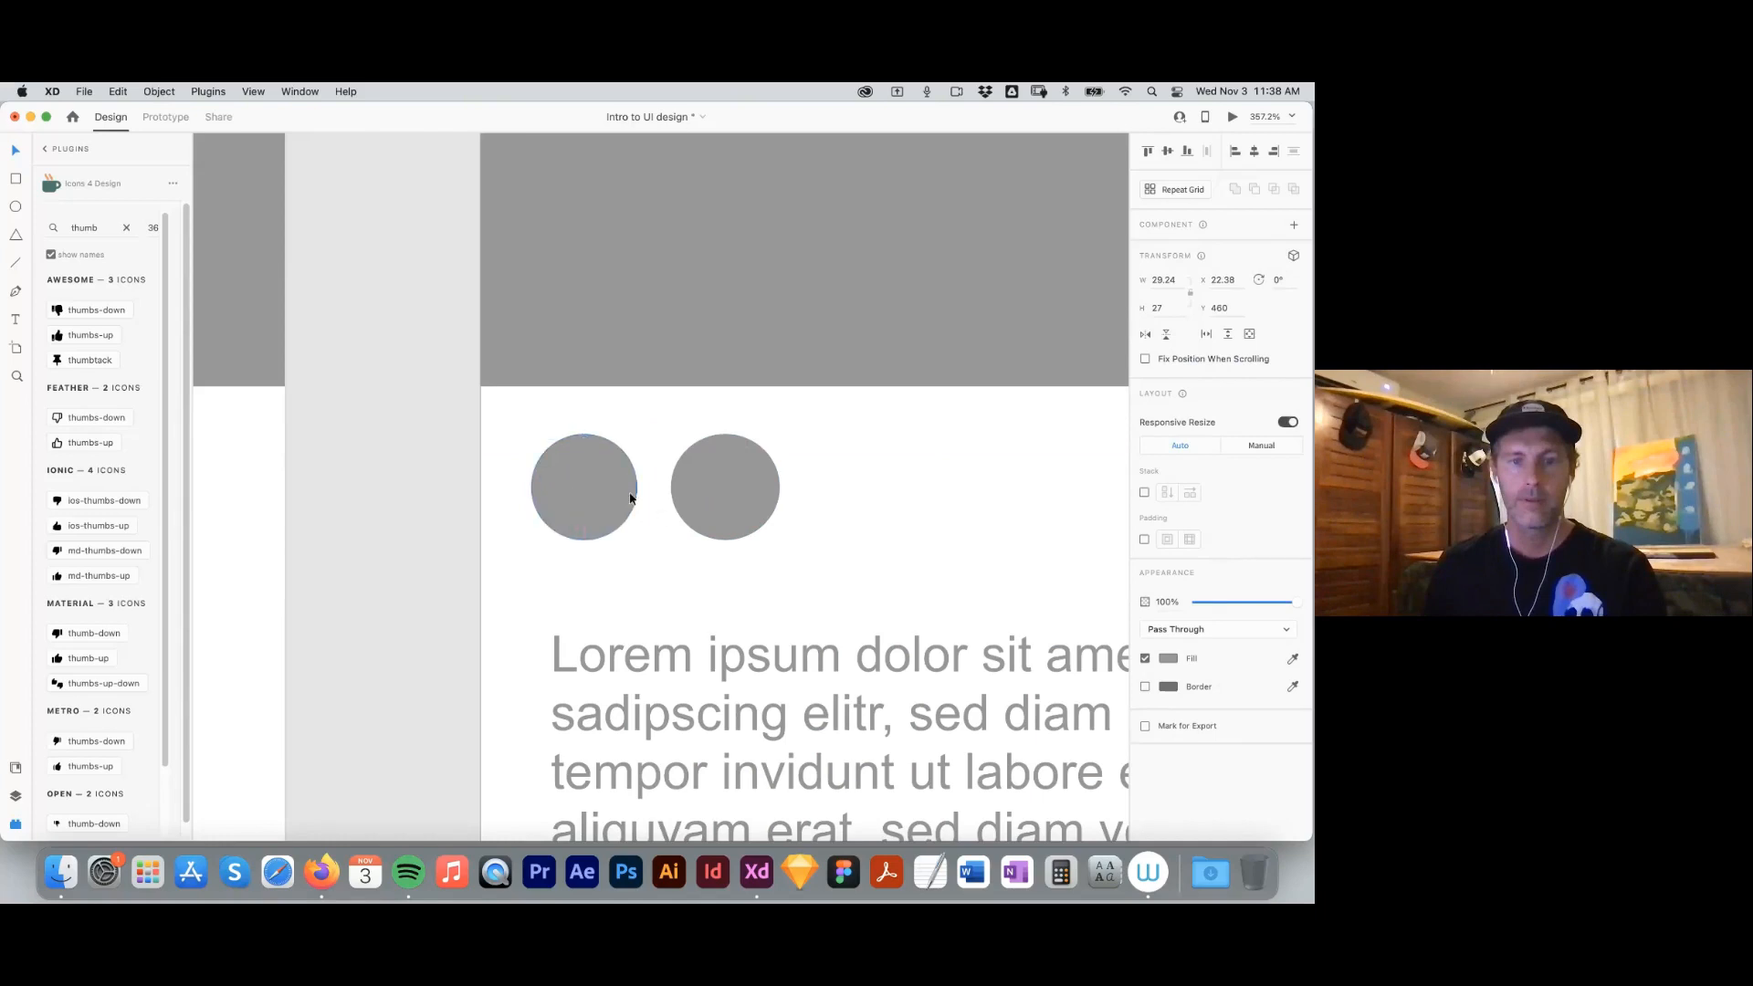
{"action": "left_click", "coordinate": [630, 500]}
{"action": "key", "text": "Delete"}
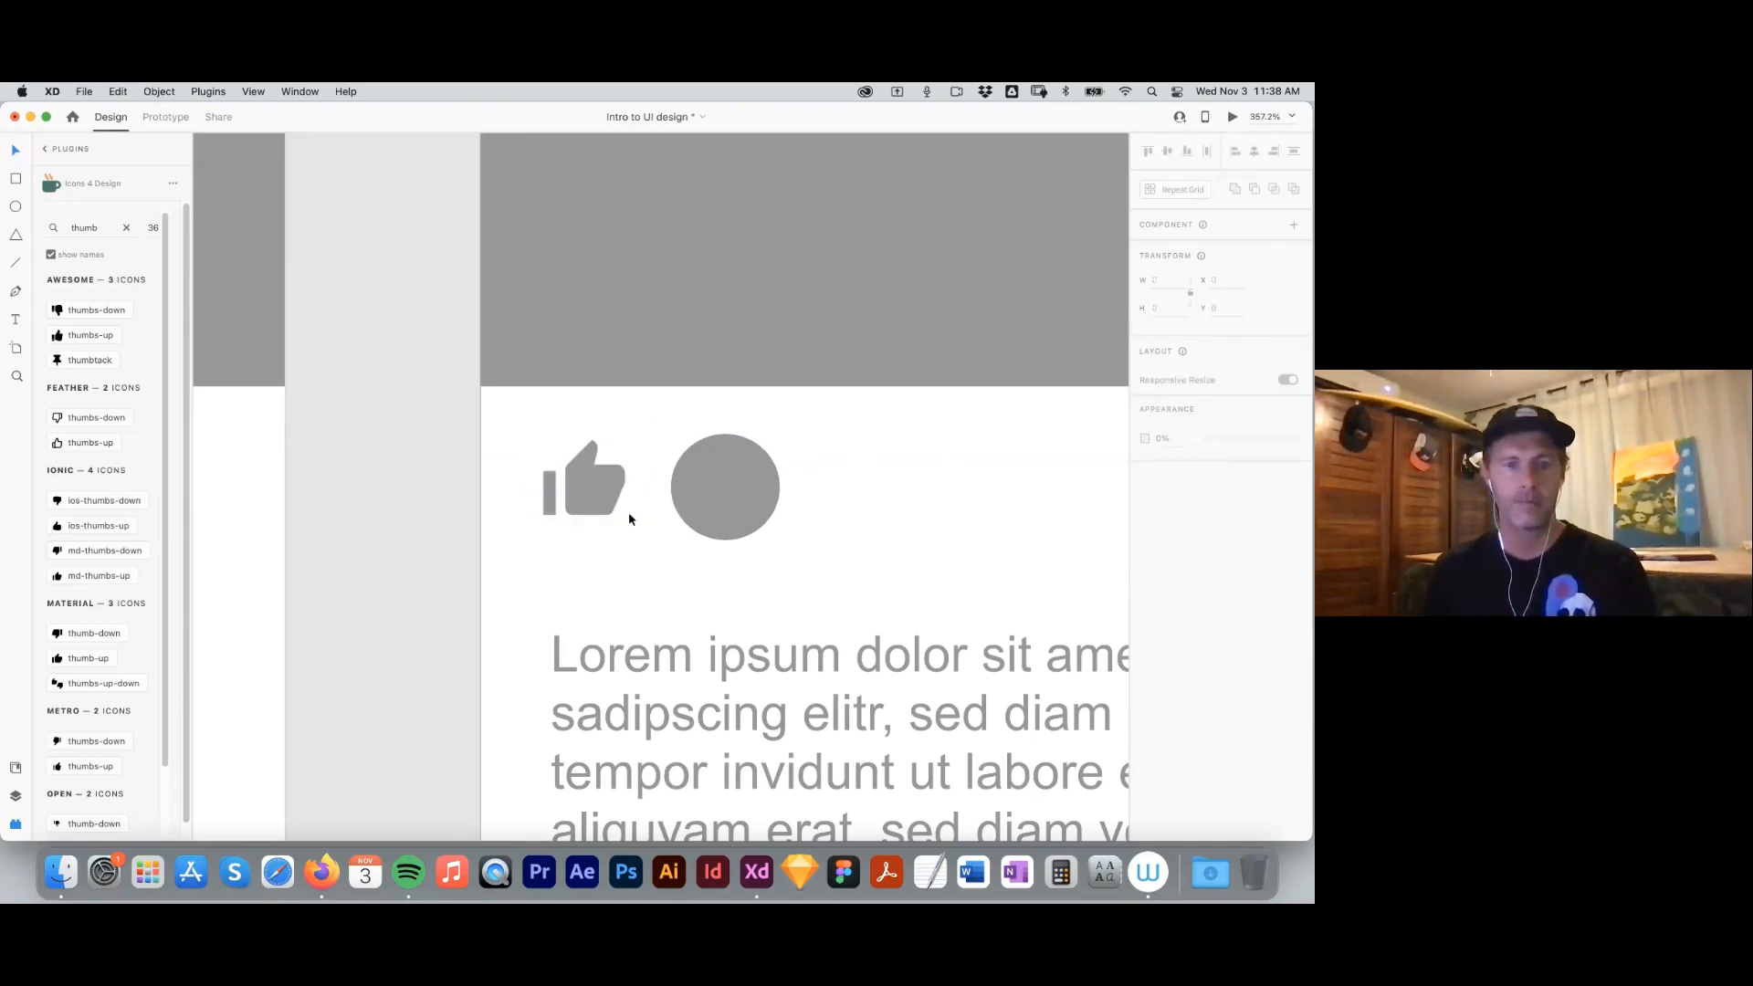
Try the icon searches 'speech' and 'bubble', then clear the search box without inserting anything.
{"action": "double_click", "coordinate": [102, 228]}
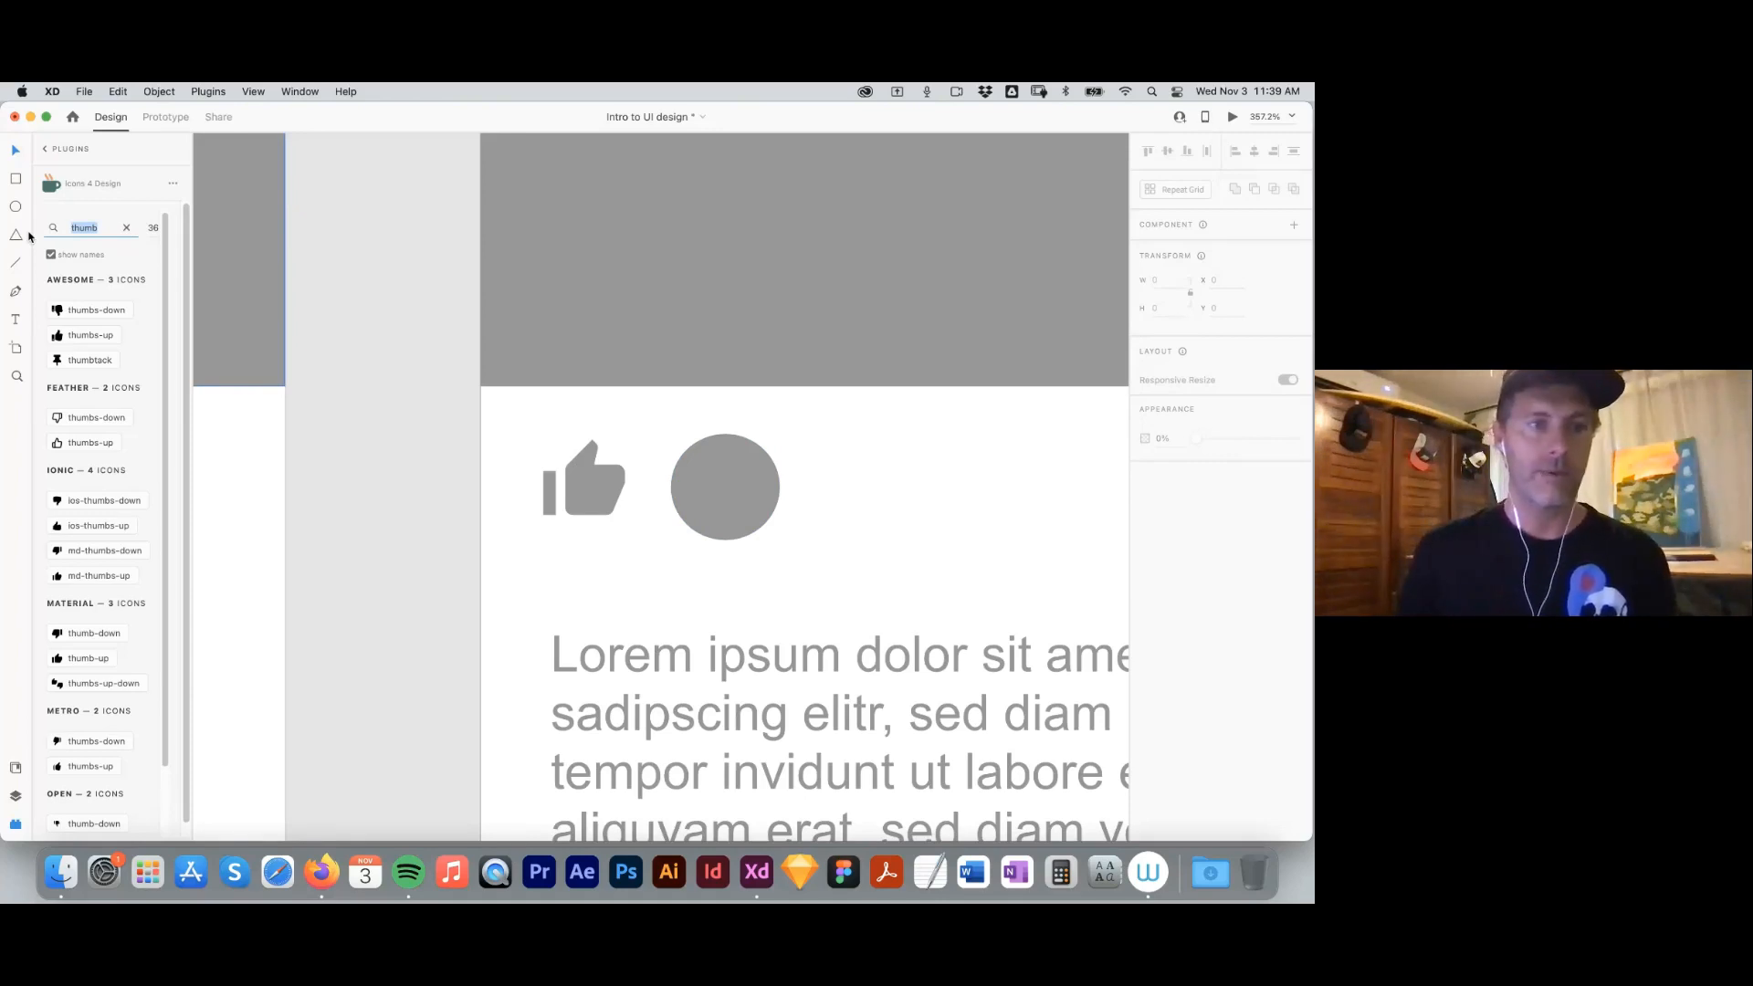
{"action": "type", "text": "s"}
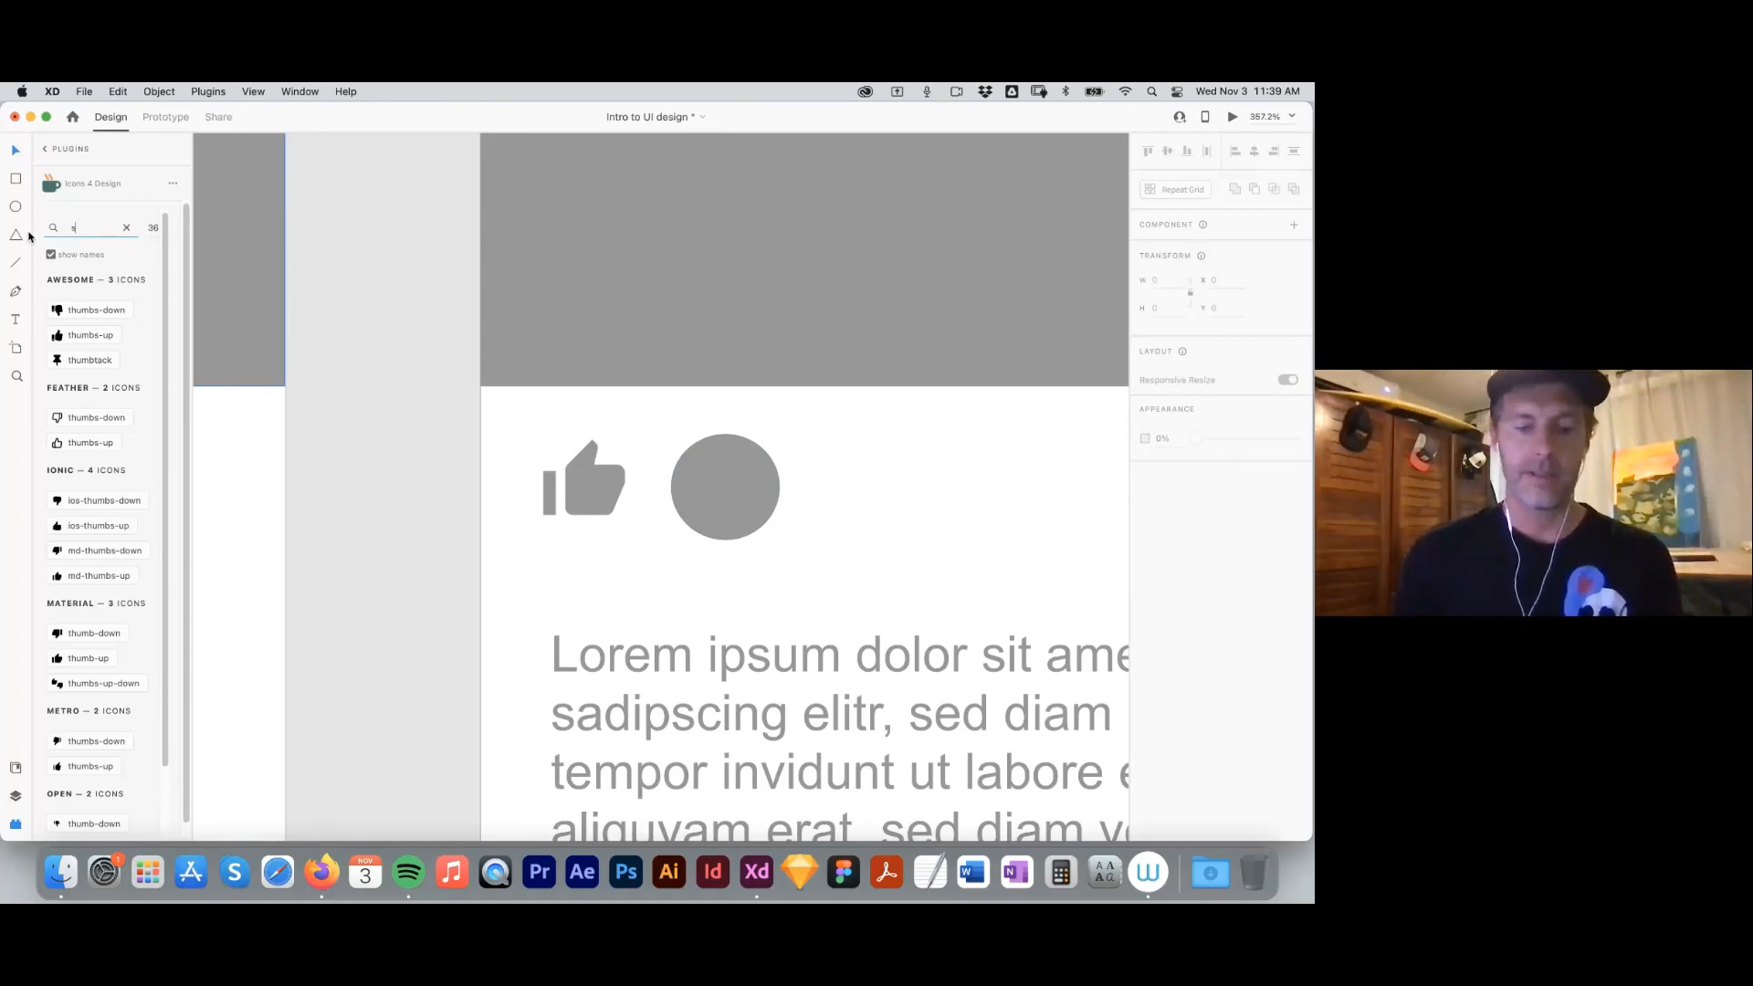
{"action": "type", "text": "pee"}
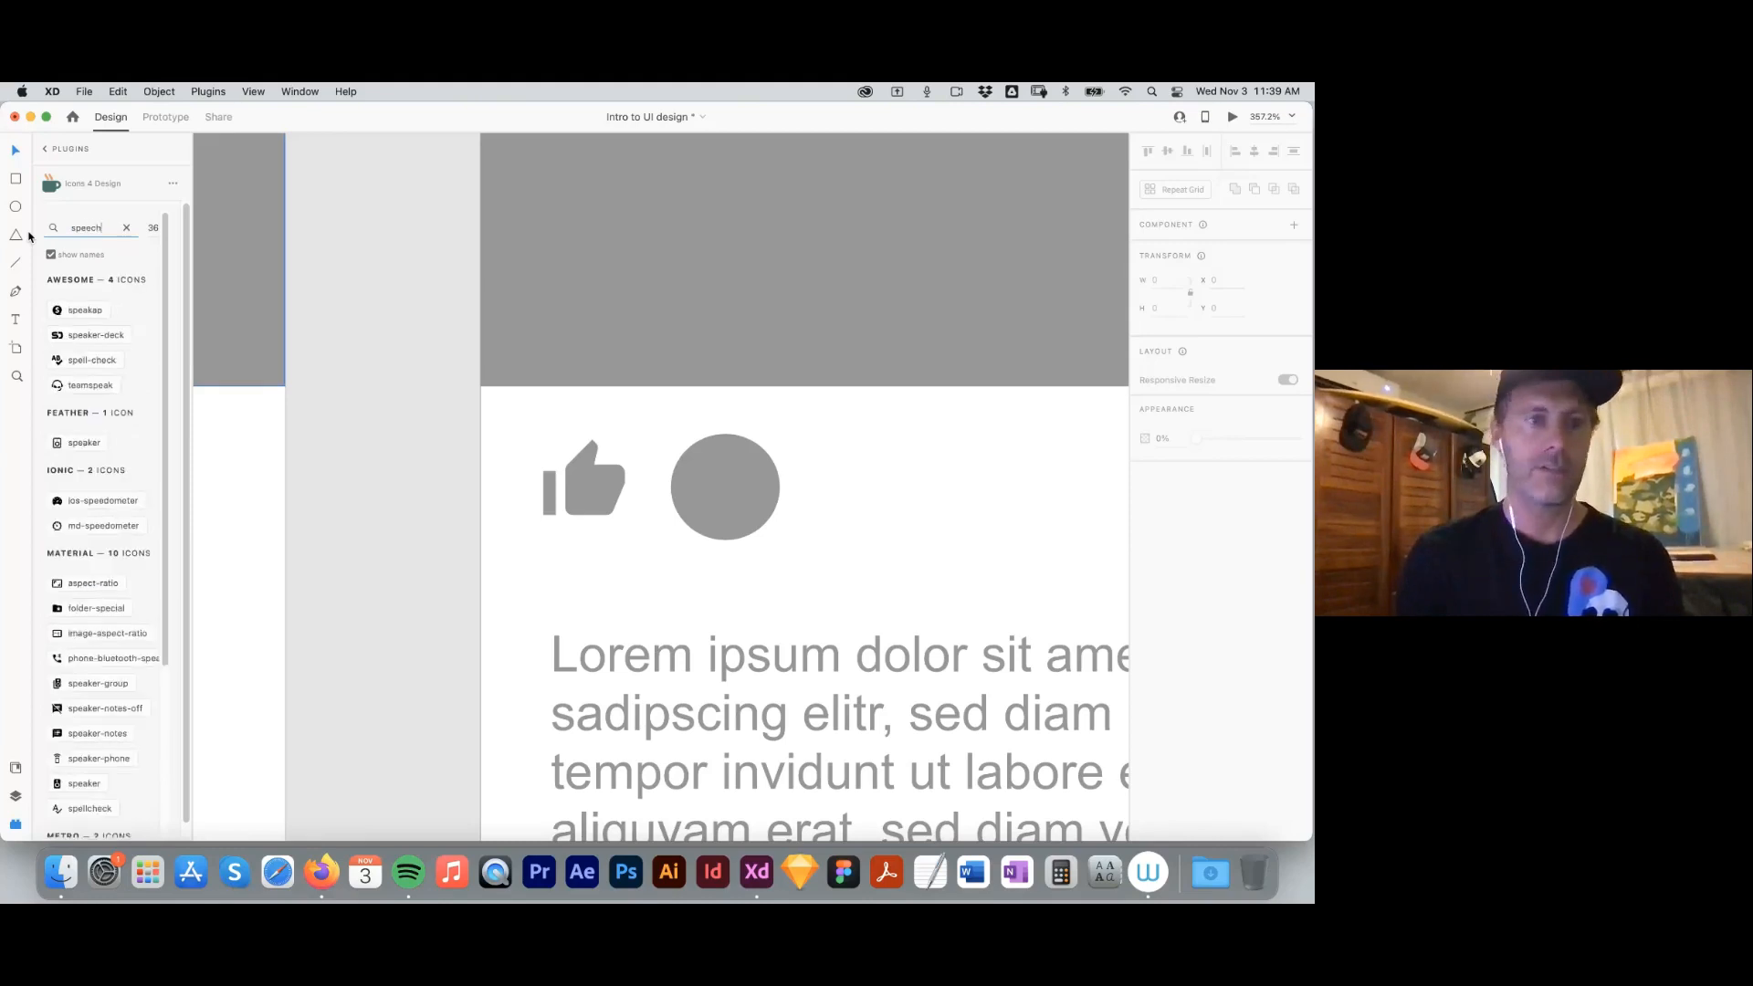
{"action": "type", "text": "ch"}
{"action": "key", "text": "BackSpace"}
{"action": "key", "text": "BackSpace"}
{"action": "key", "text": "BackSpace"}
{"action": "key", "text": "BackSpace"}
{"action": "key", "text": "BackSpace"}
{"action": "key", "text": "BackSpace"}
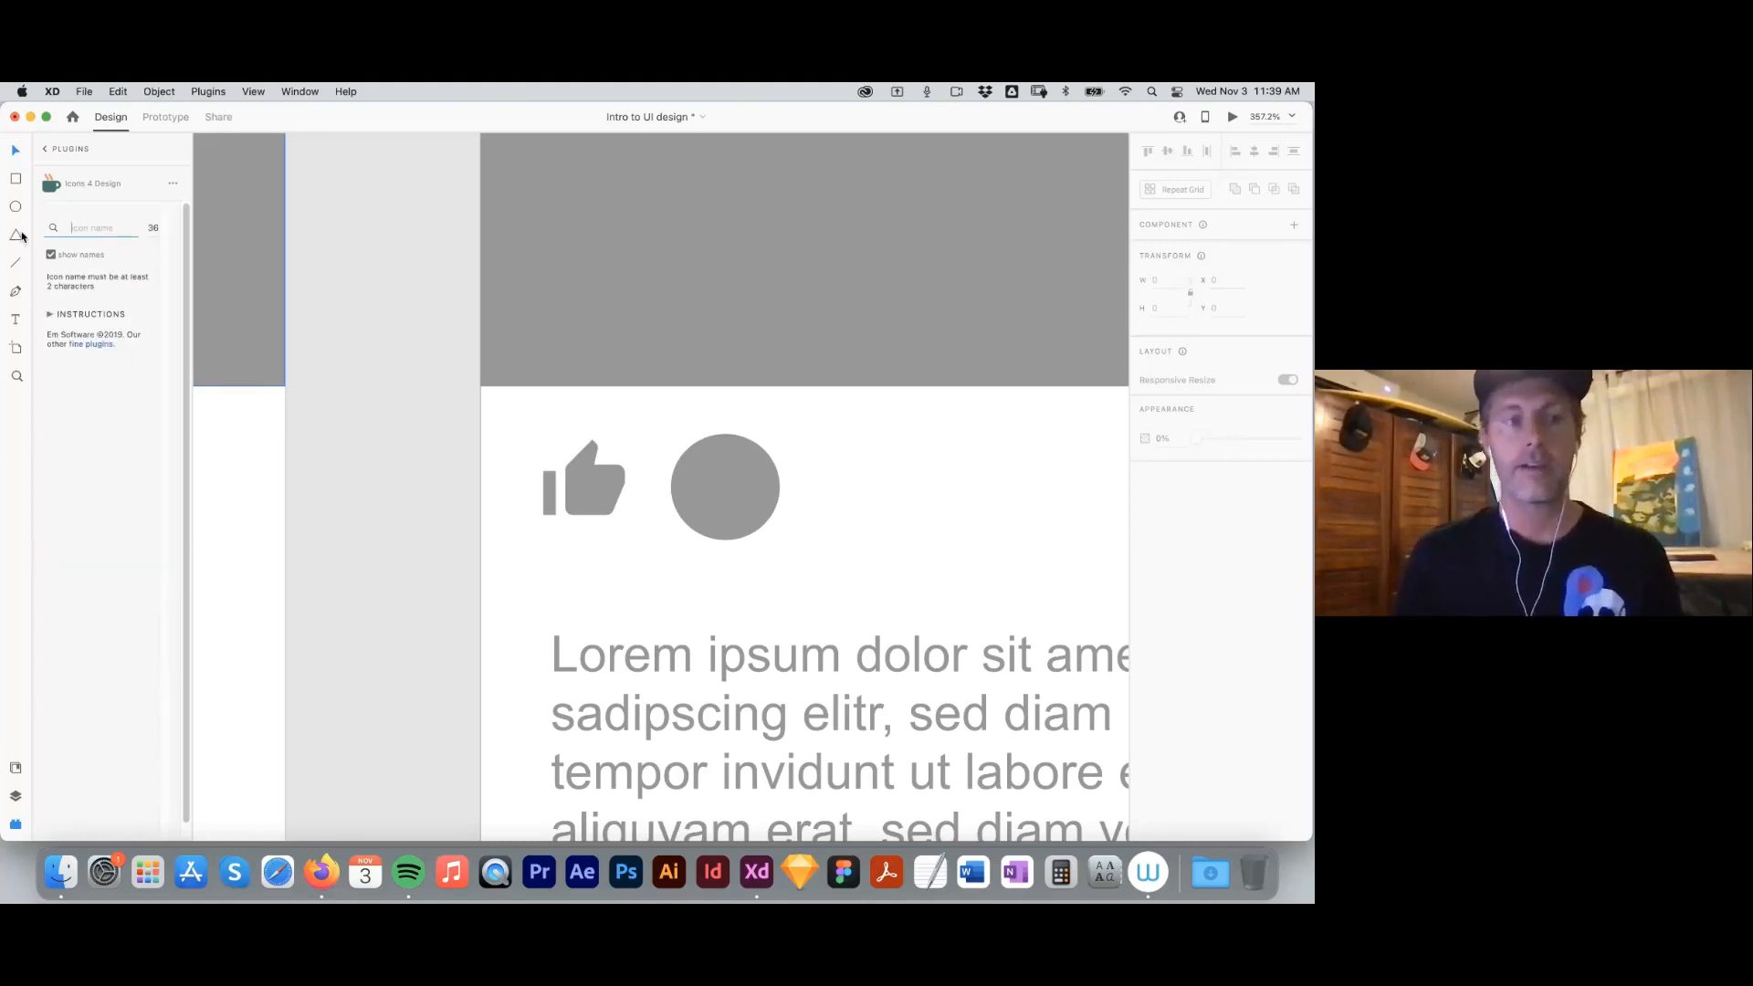
{"action": "type", "text": "bubble"}
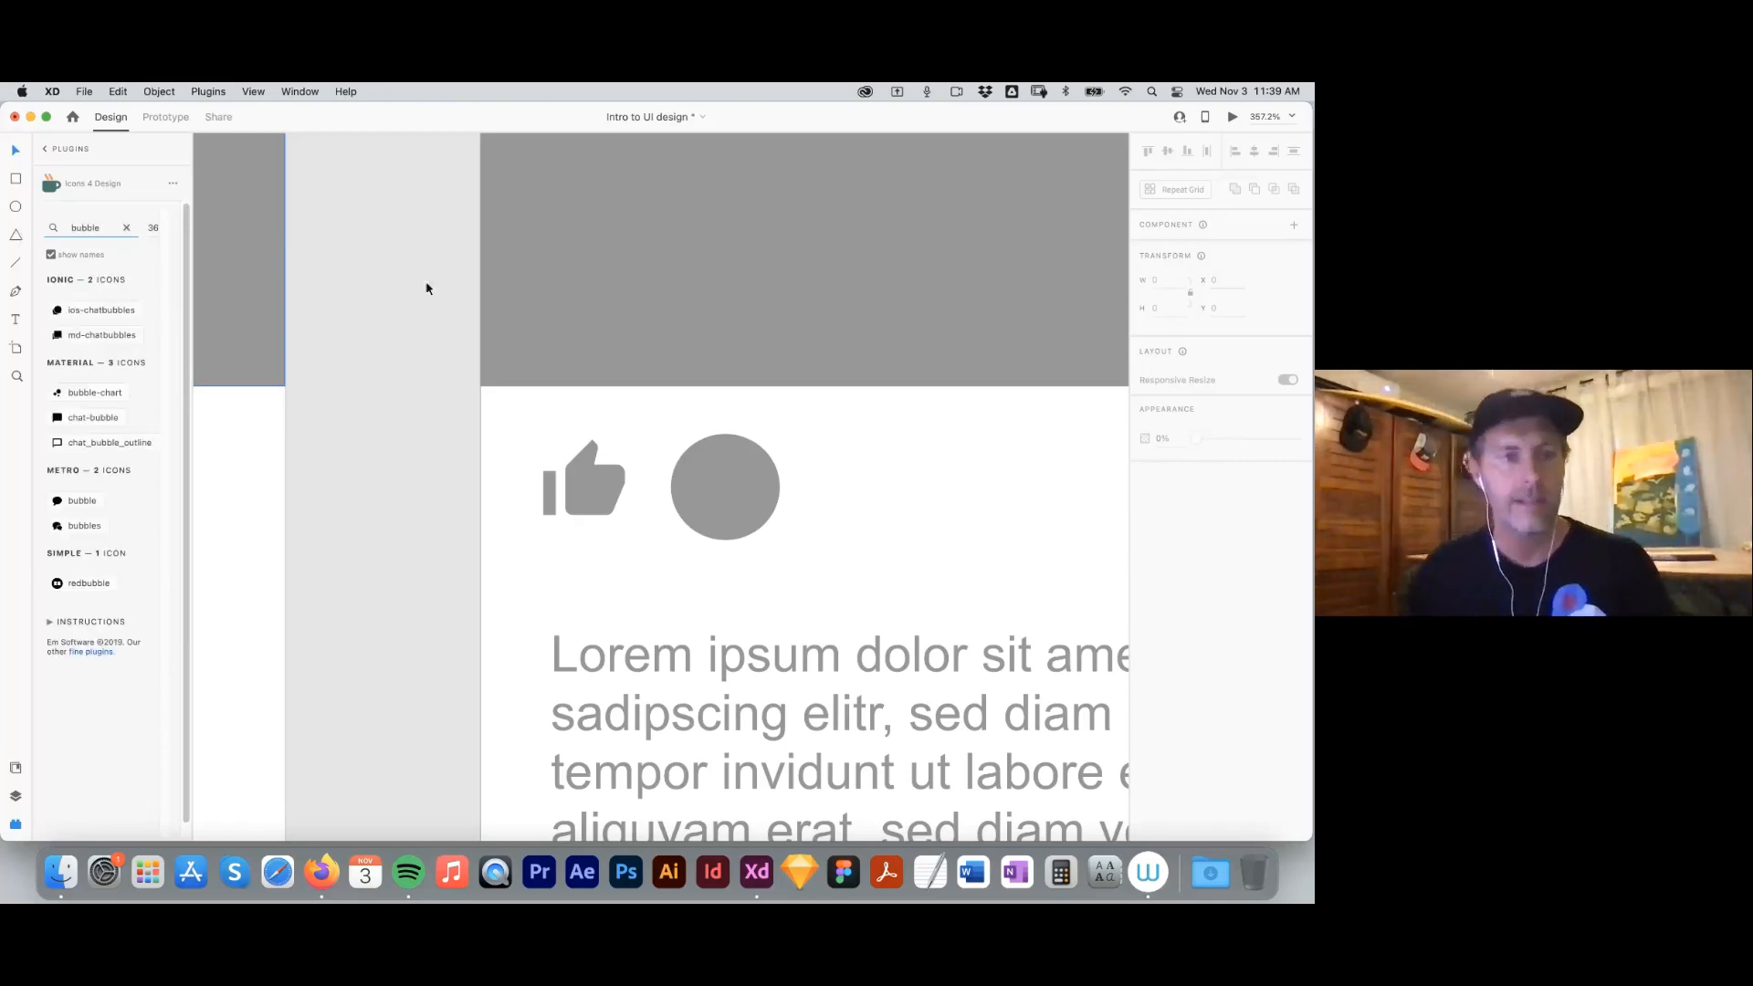
{"action": "left_click", "coordinate": [127, 228]}
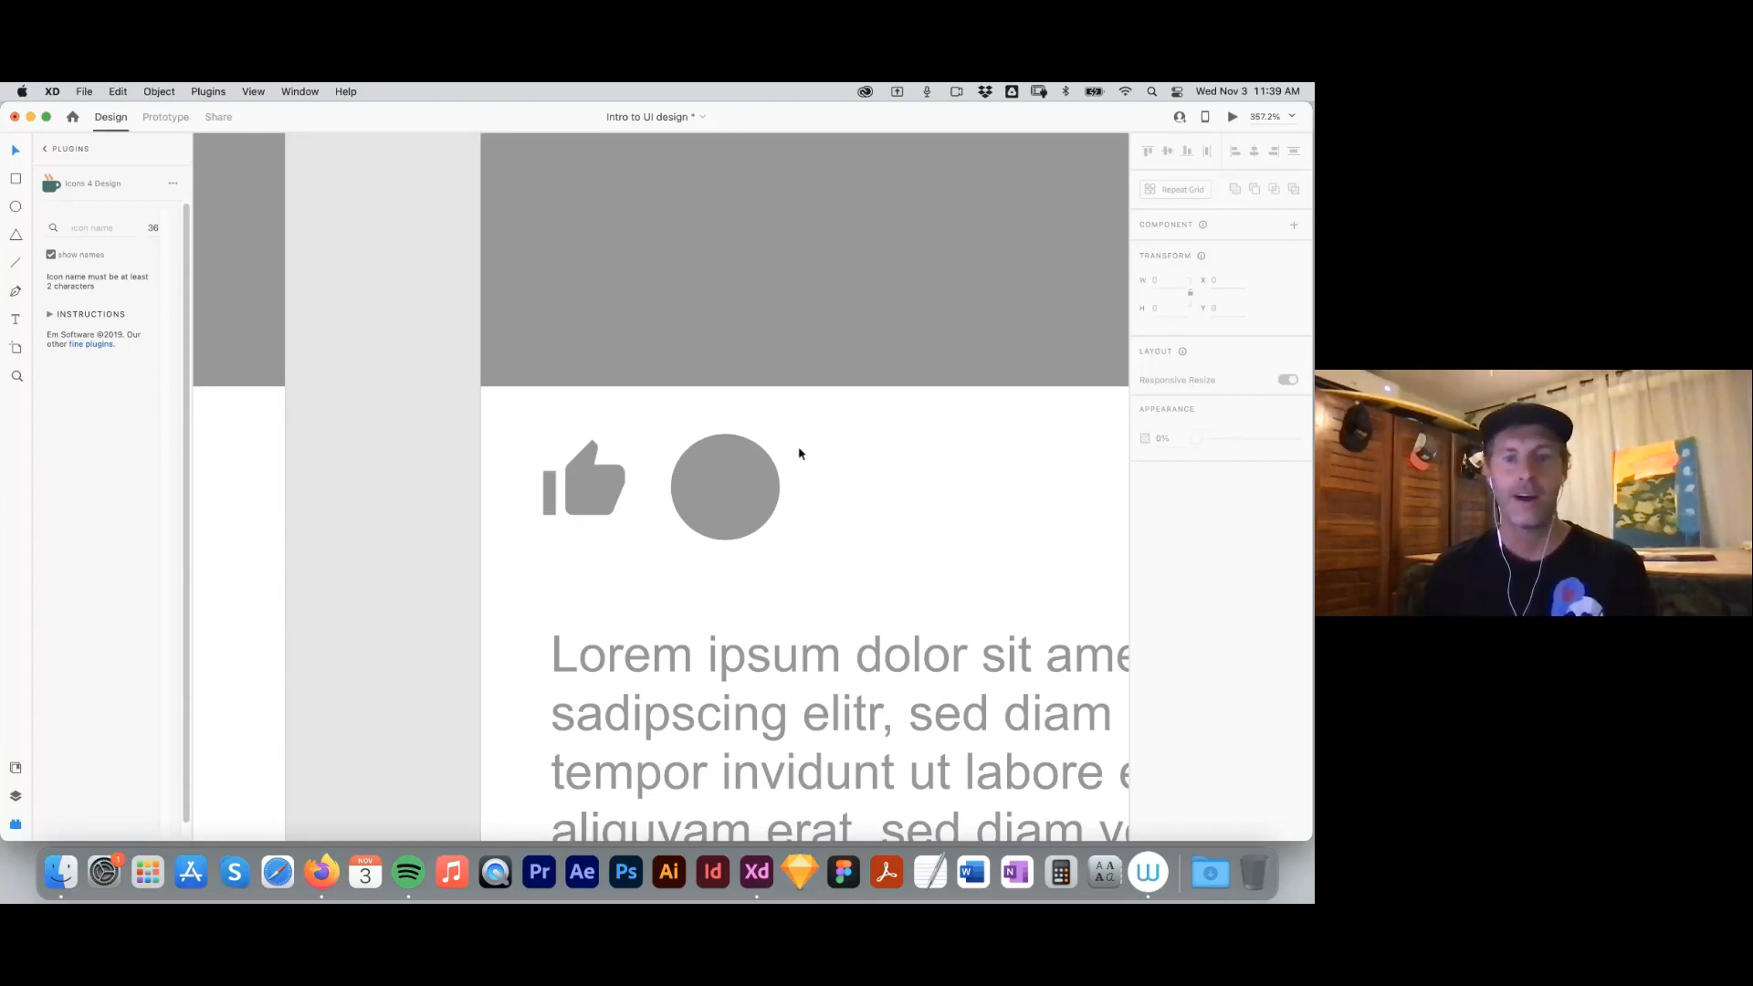
{"action": "scroll", "coordinate": [896, 462], "scroll_direction": "right", "scroll_amount": 3}
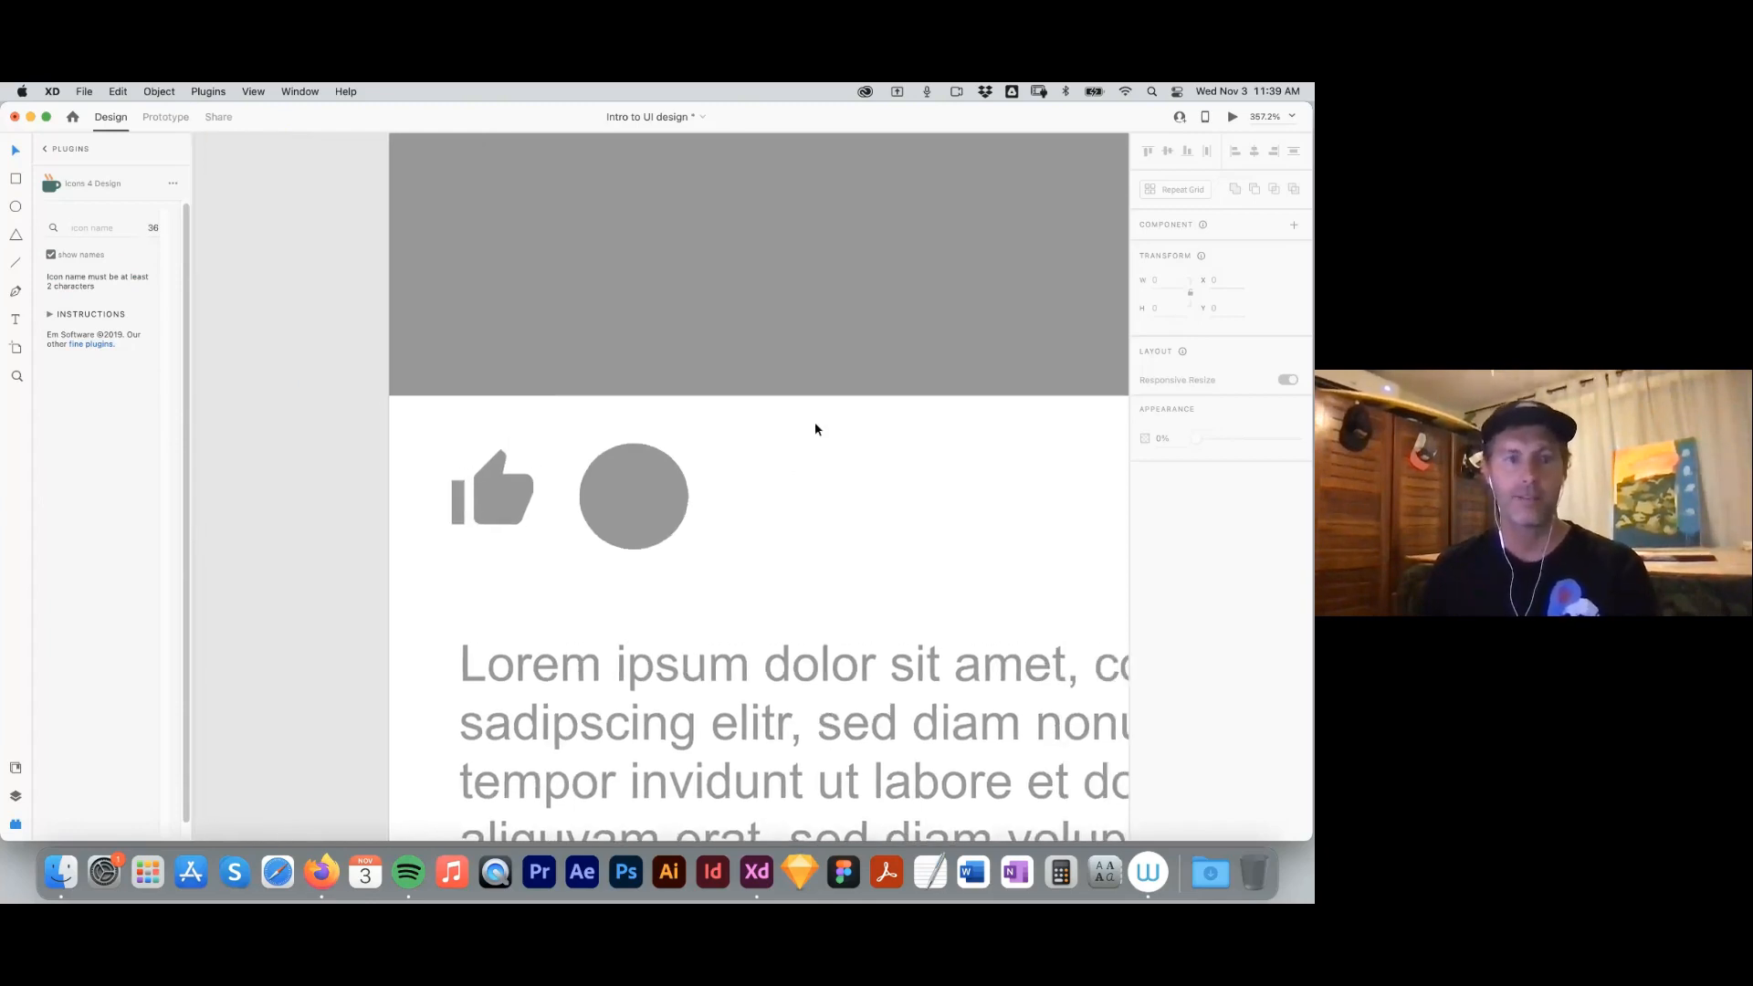
Draw a small rectangle right of the circle and round its corners (radius 10 tried, then undone).
{"action": "left_click", "coordinate": [15, 181]}
{"action": "mouse_move", "coordinate": [727, 464]}
{"action": "left_mouse_down"}
{"action": "mouse_move", "coordinate": [771, 511]}
{"action": "mouse_move", "coordinate": [821, 530]}
{"action": "left_mouse_up"}
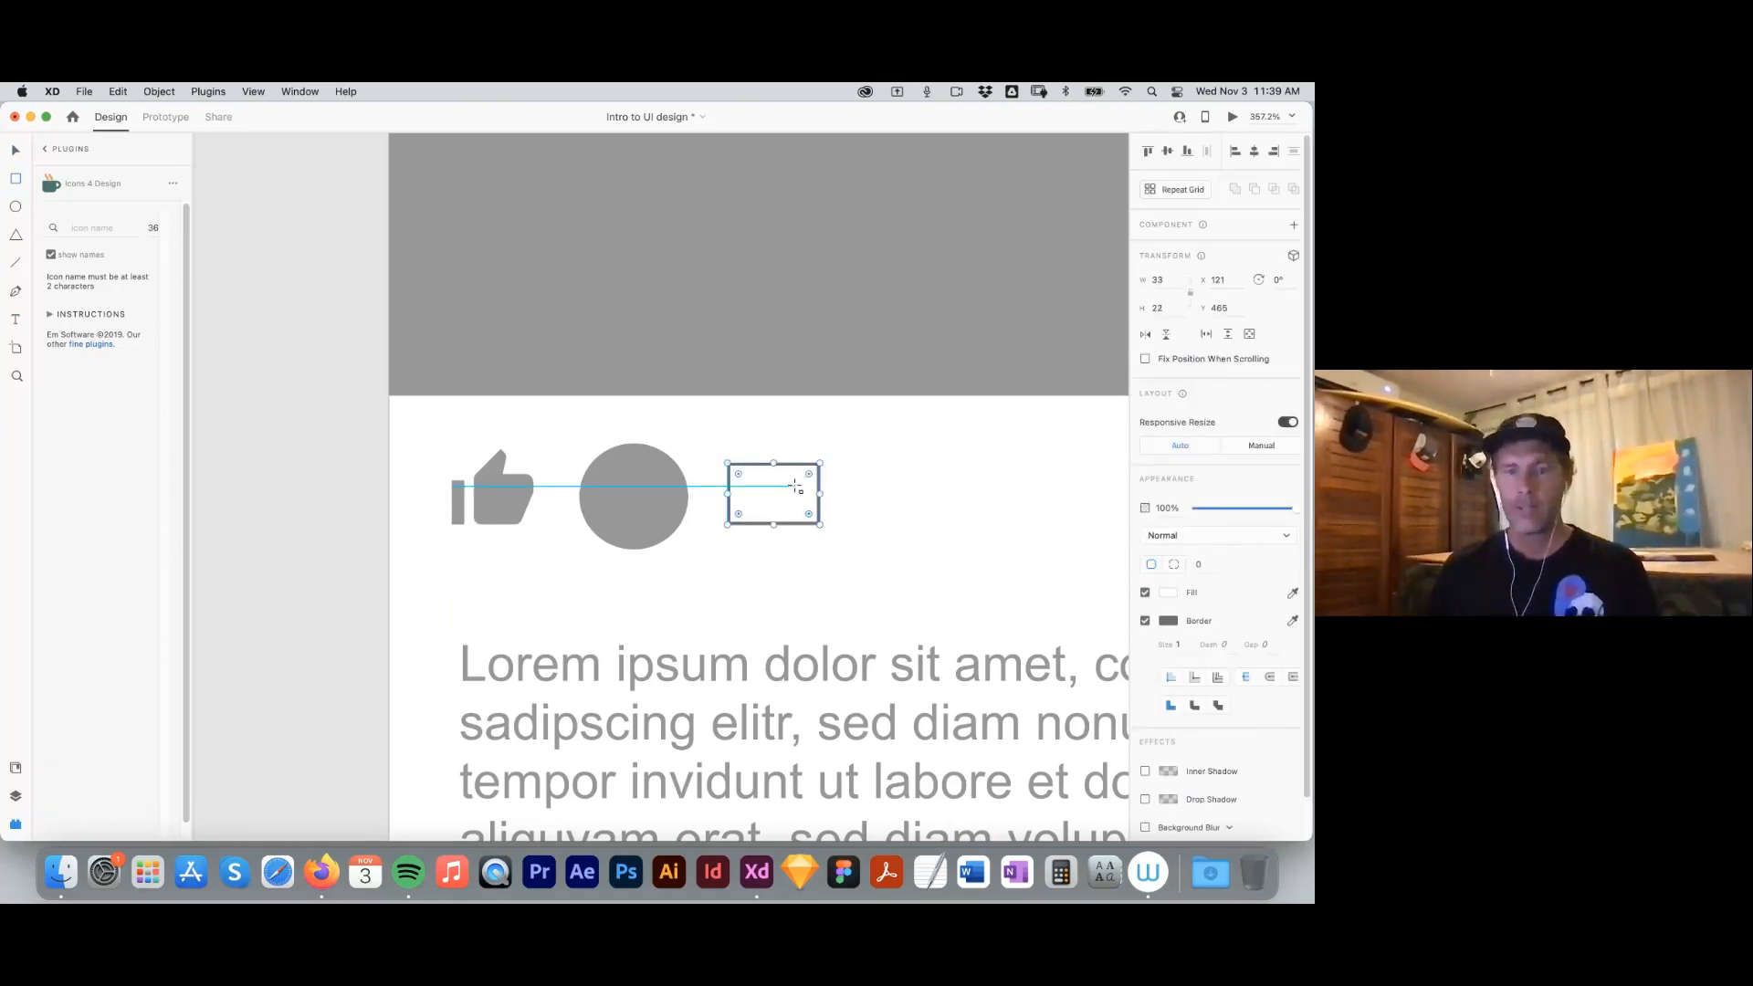
{"action": "mouse_move", "coordinate": [809, 474]}
{"action": "left_mouse_down"}
{"action": "mouse_move", "coordinate": [776, 493]}
{"action": "mouse_move", "coordinate": [808, 481]}
{"action": "left_mouse_up"}
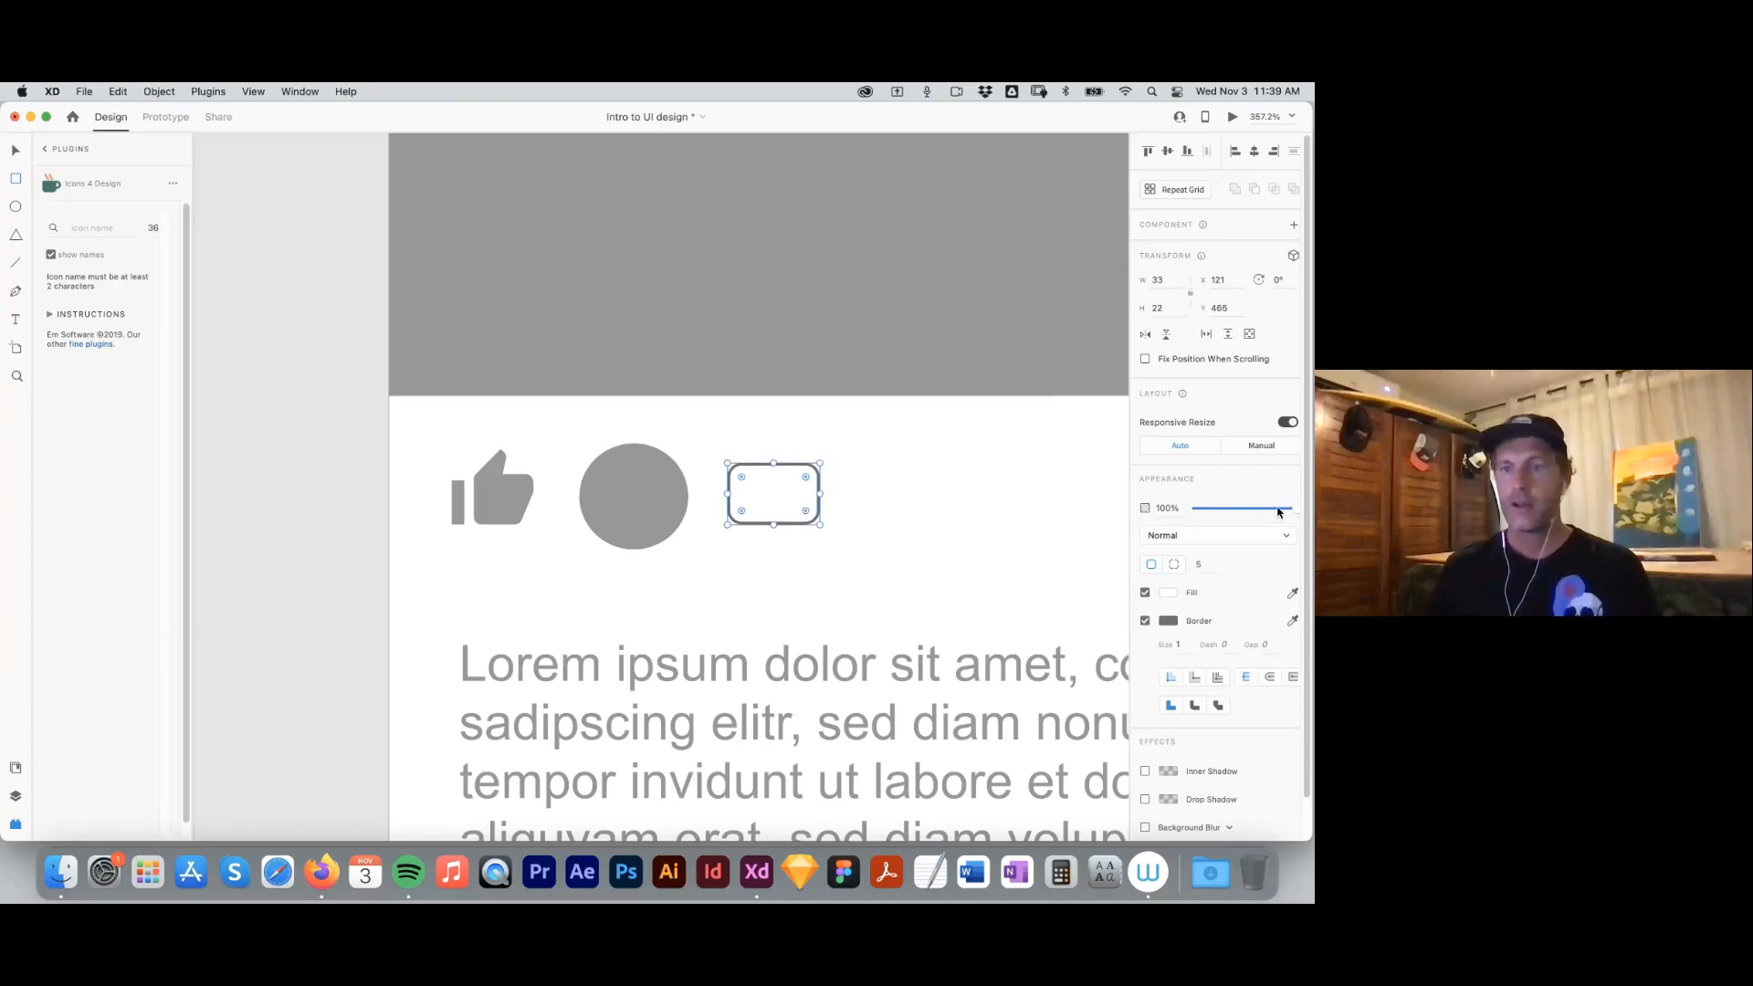
{"action": "left_click", "coordinate": [1200, 565]}
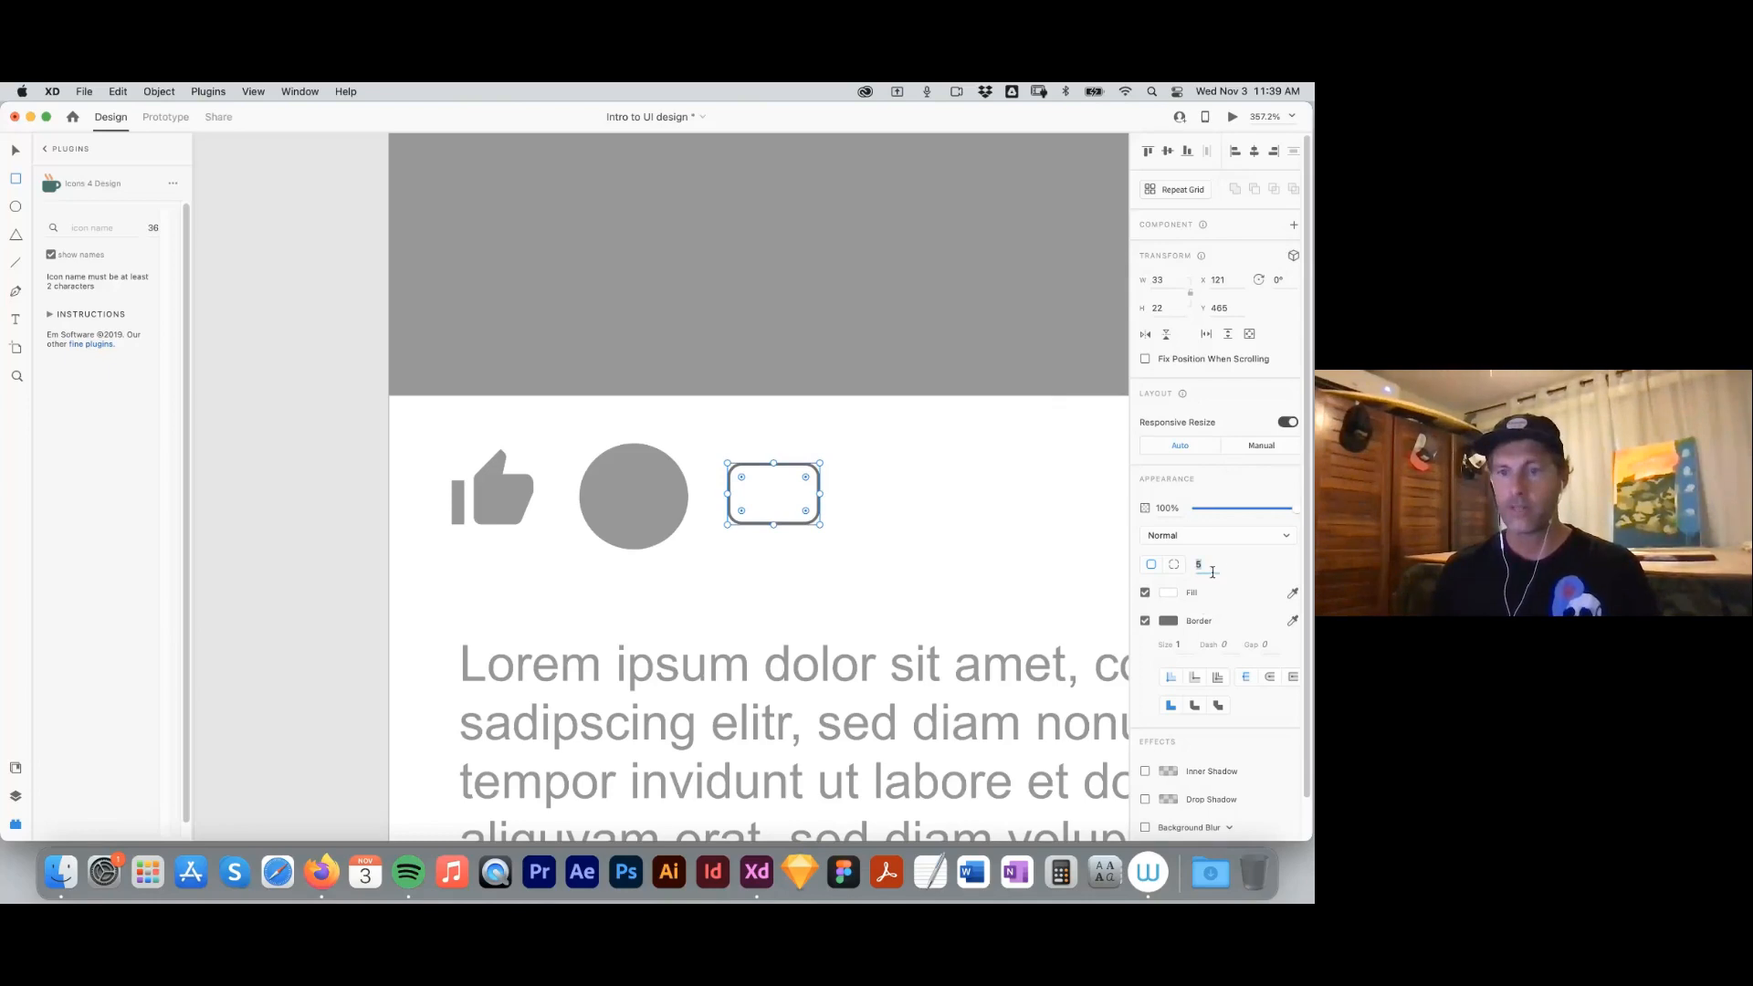
{"action": "type", "text": "10"}
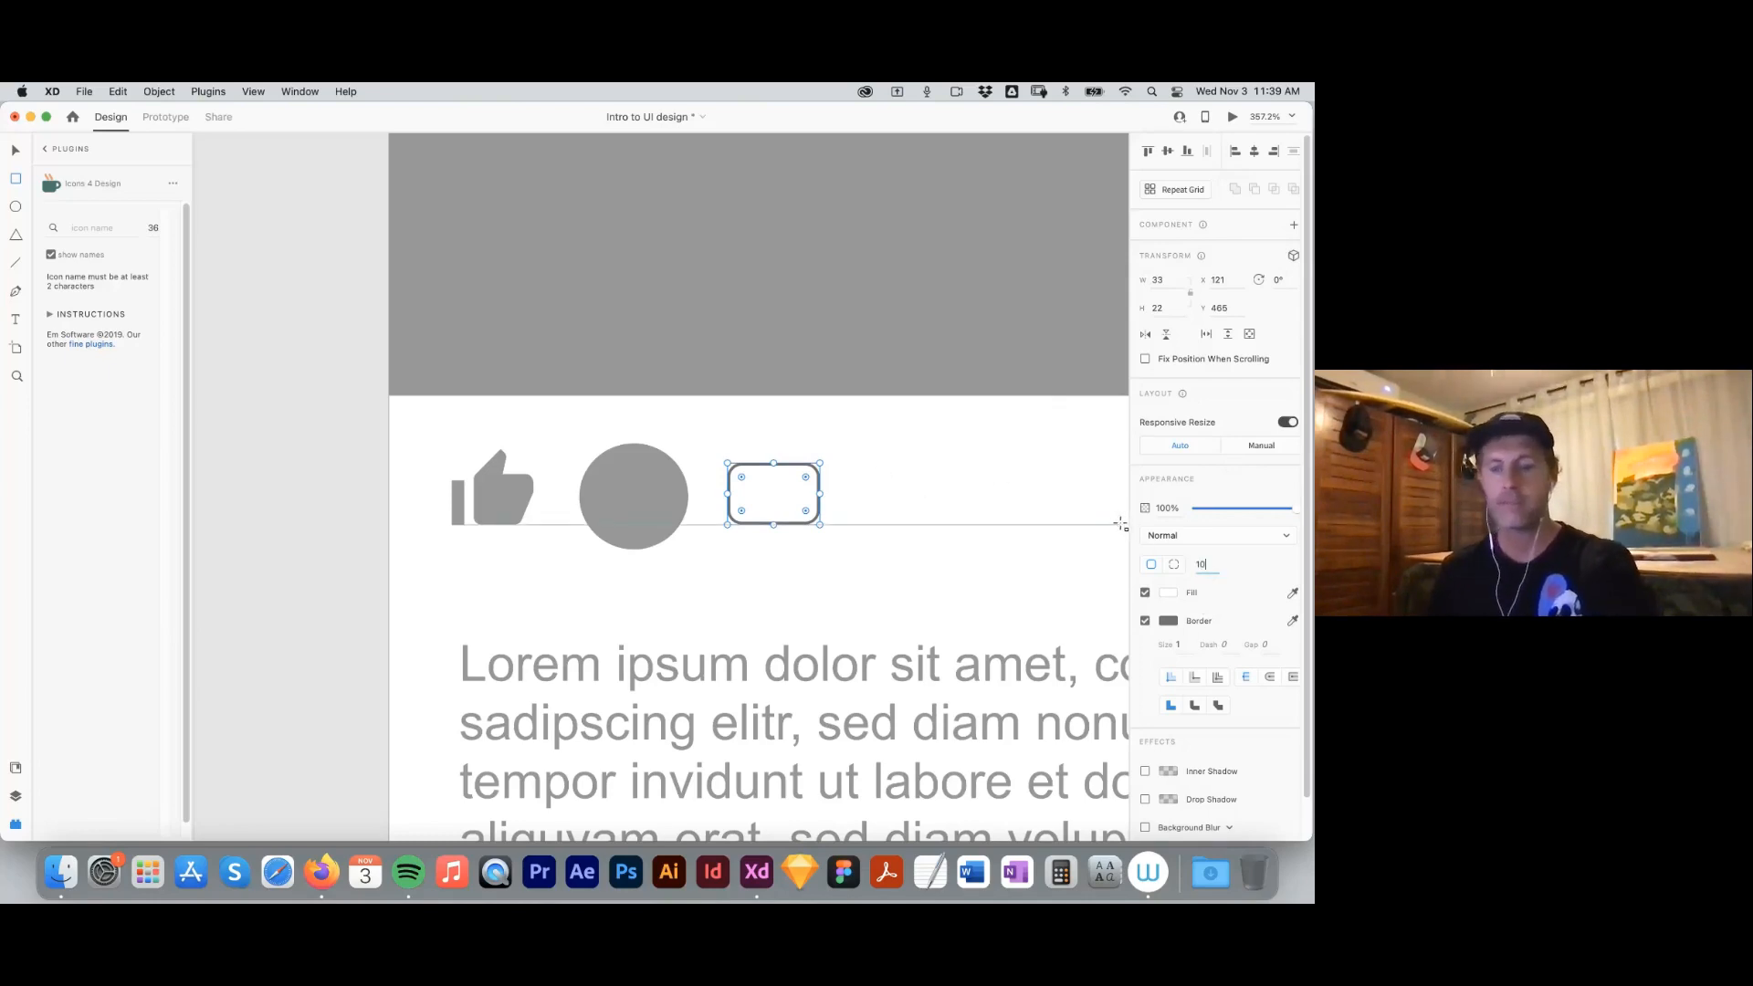
{"action": "key", "text": "Return"}
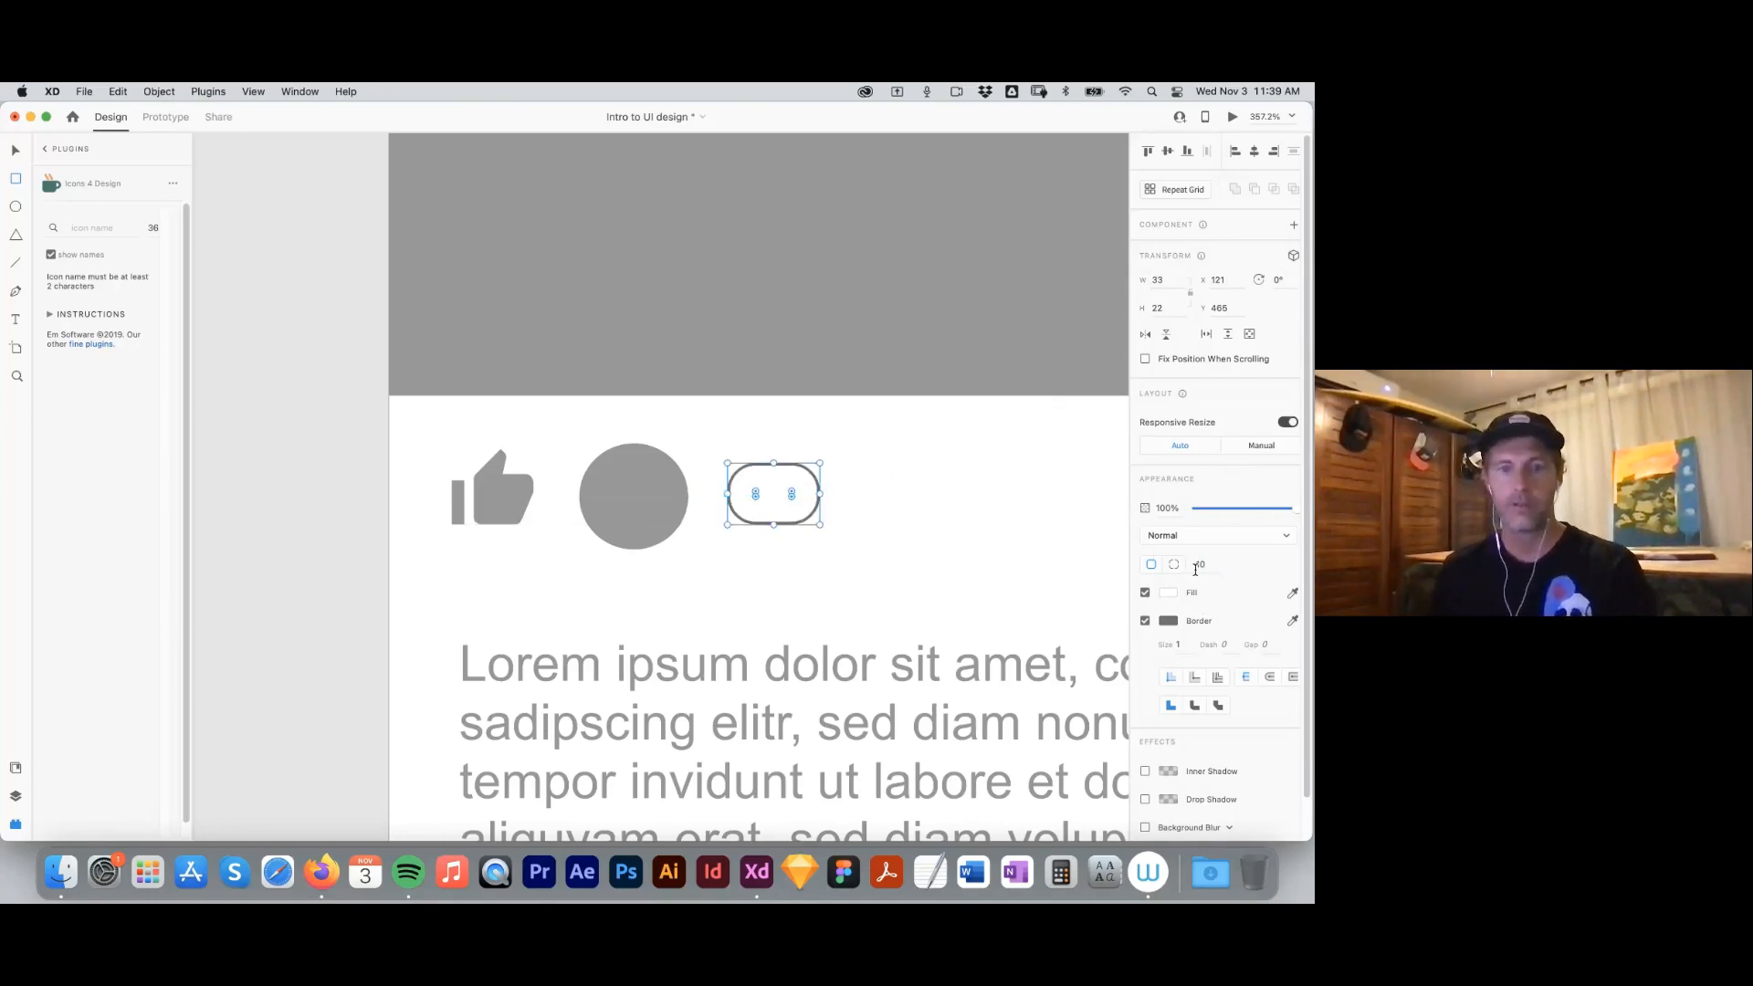
{"action": "key", "text": "super+z"}
{"action": "left_click_drag", "start_coordinate": [805, 478], "coordinate": [805, 477]}
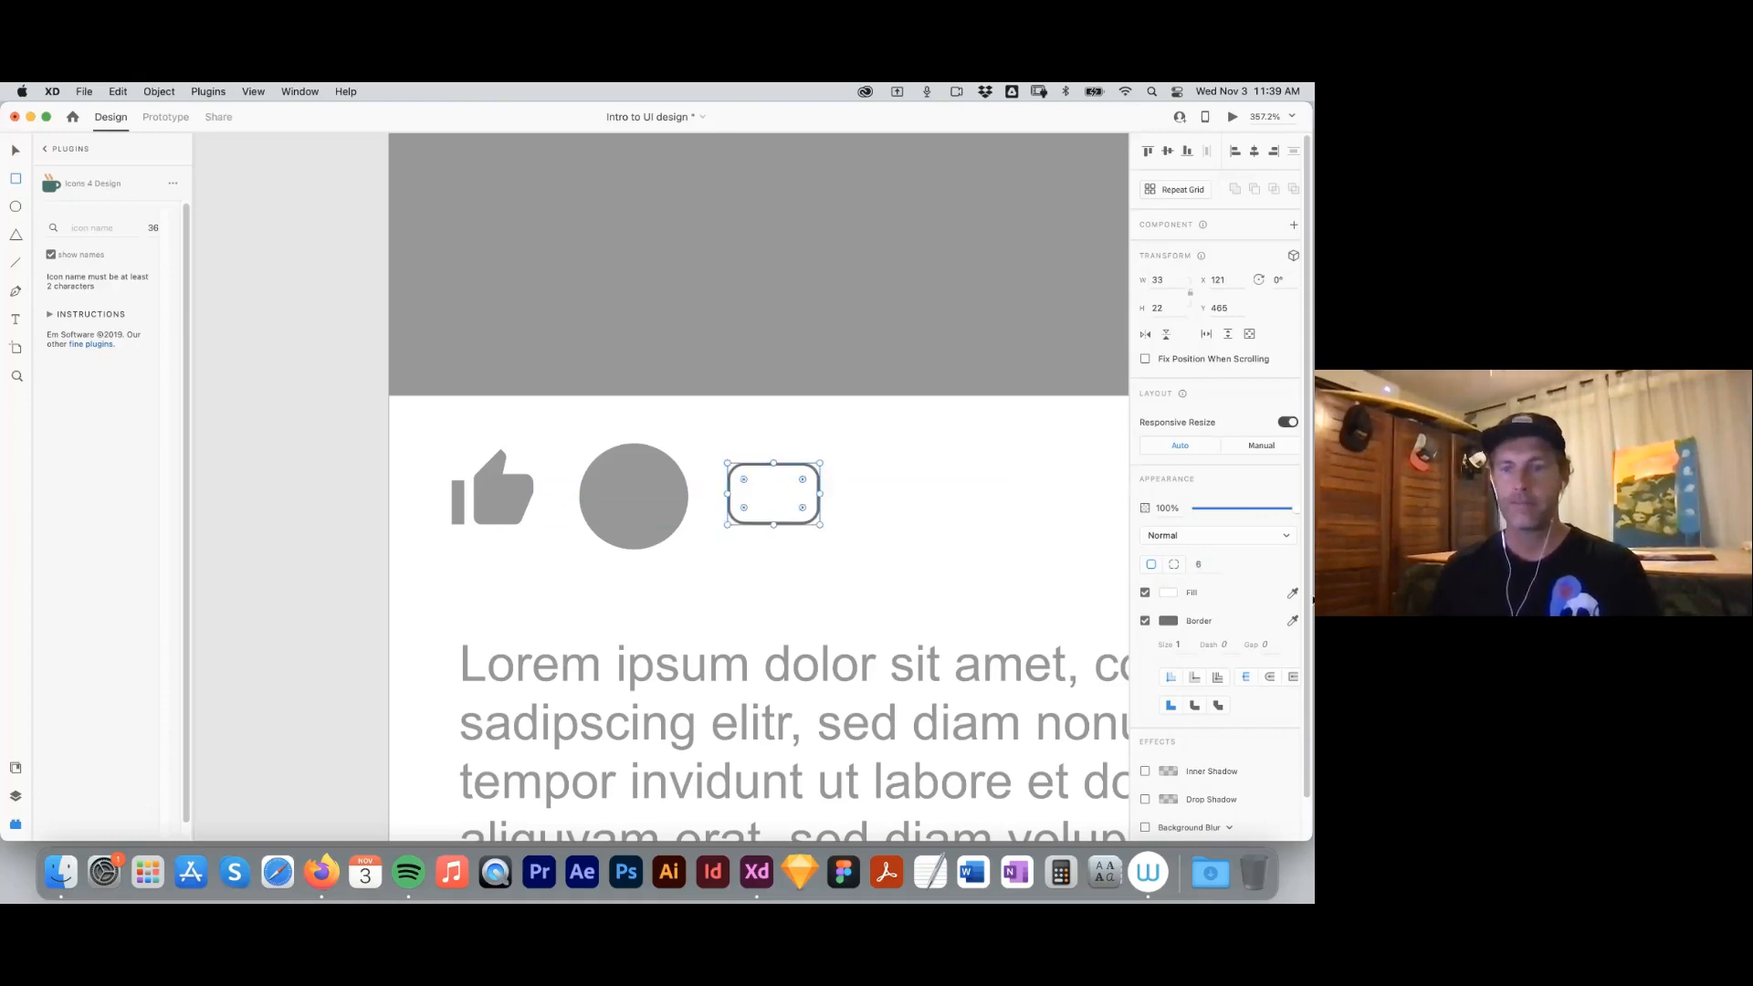
Remove the rectangle's border, fill it with the circle's grey, and zoom in on the icons.
{"action": "left_click", "coordinate": [1145, 622]}
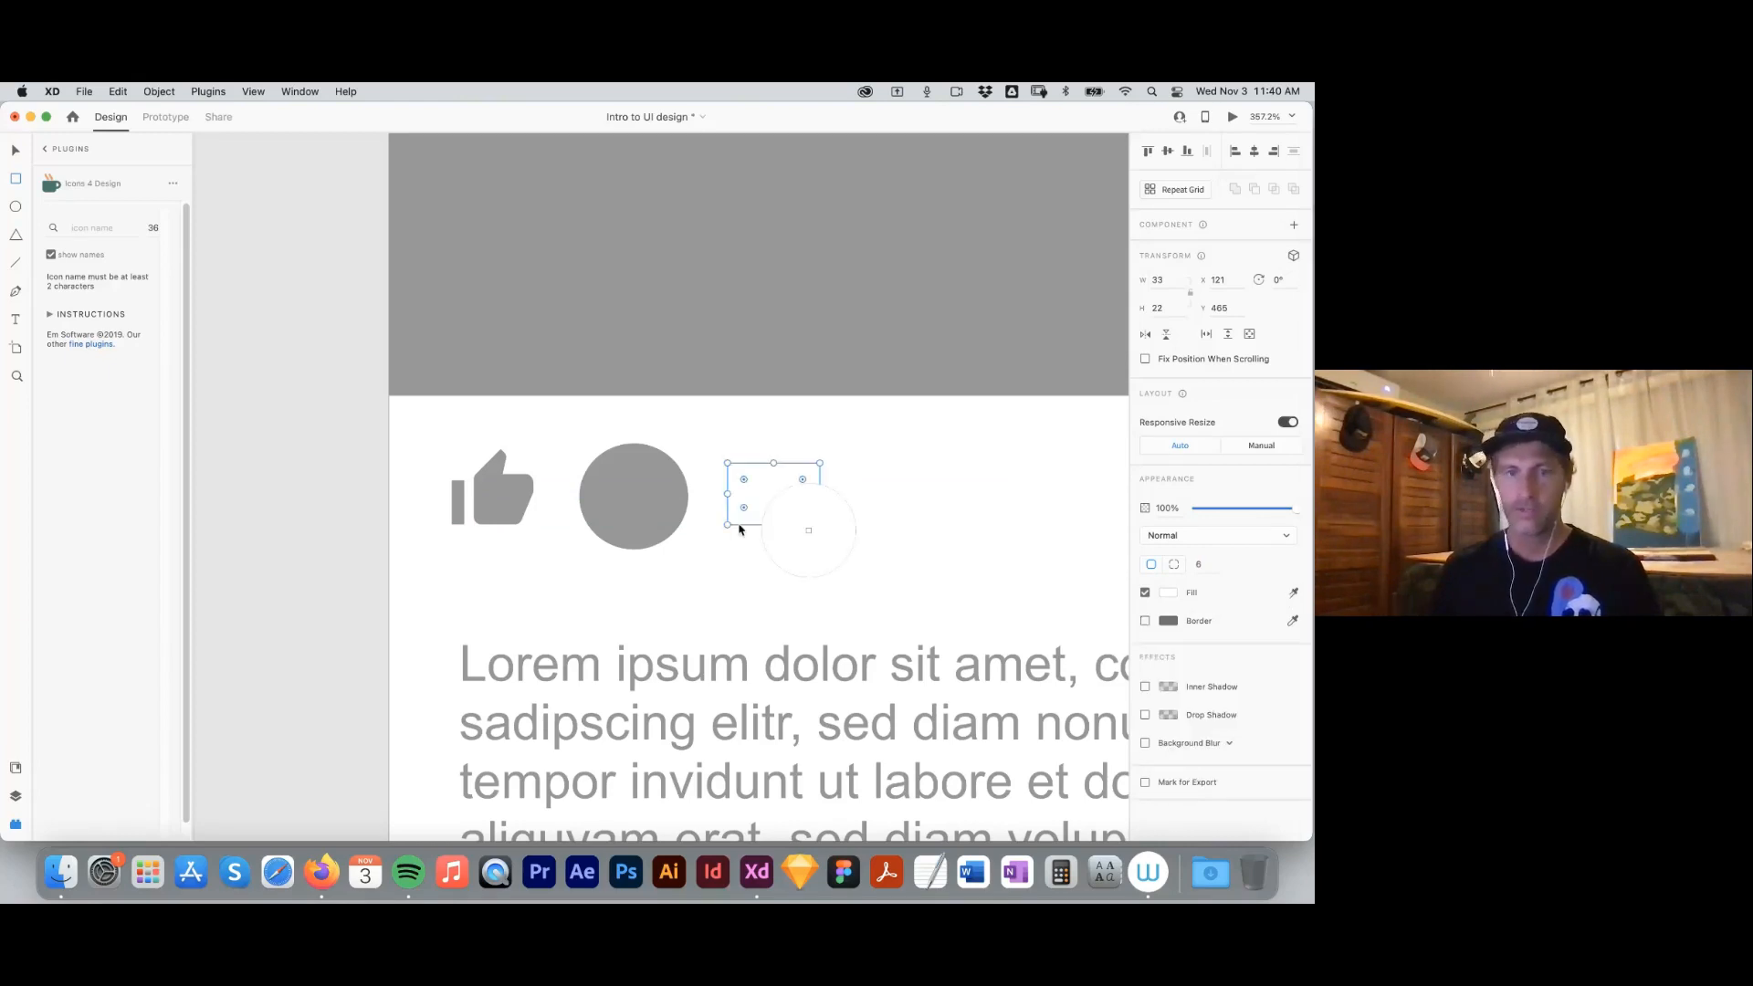
{"action": "left_click", "coordinate": [634, 498]}
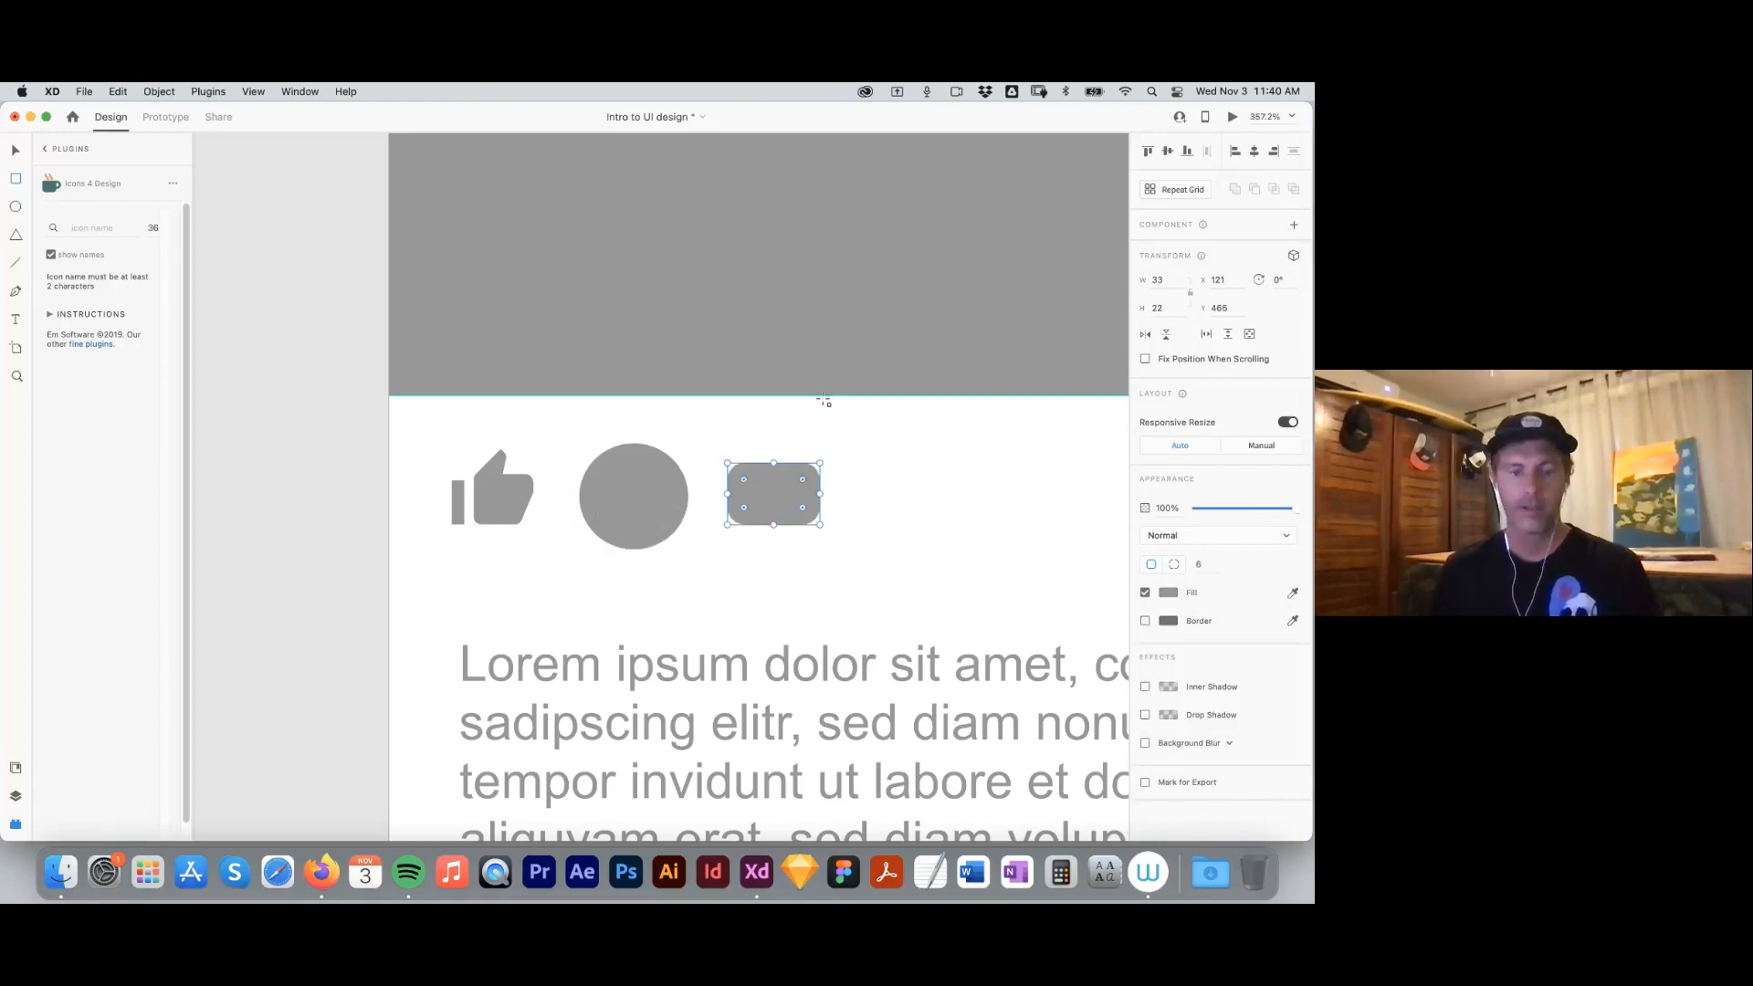
{"action": "key", "text": "v"}
{"action": "left_click", "coordinate": [851, 432]}
{"action": "key", "text": "z"}
{"action": "left_click_drag", "start_coordinate": [495, 414], "coordinate": [915, 591]}
{"action": "left_click", "coordinate": [833, 477]}
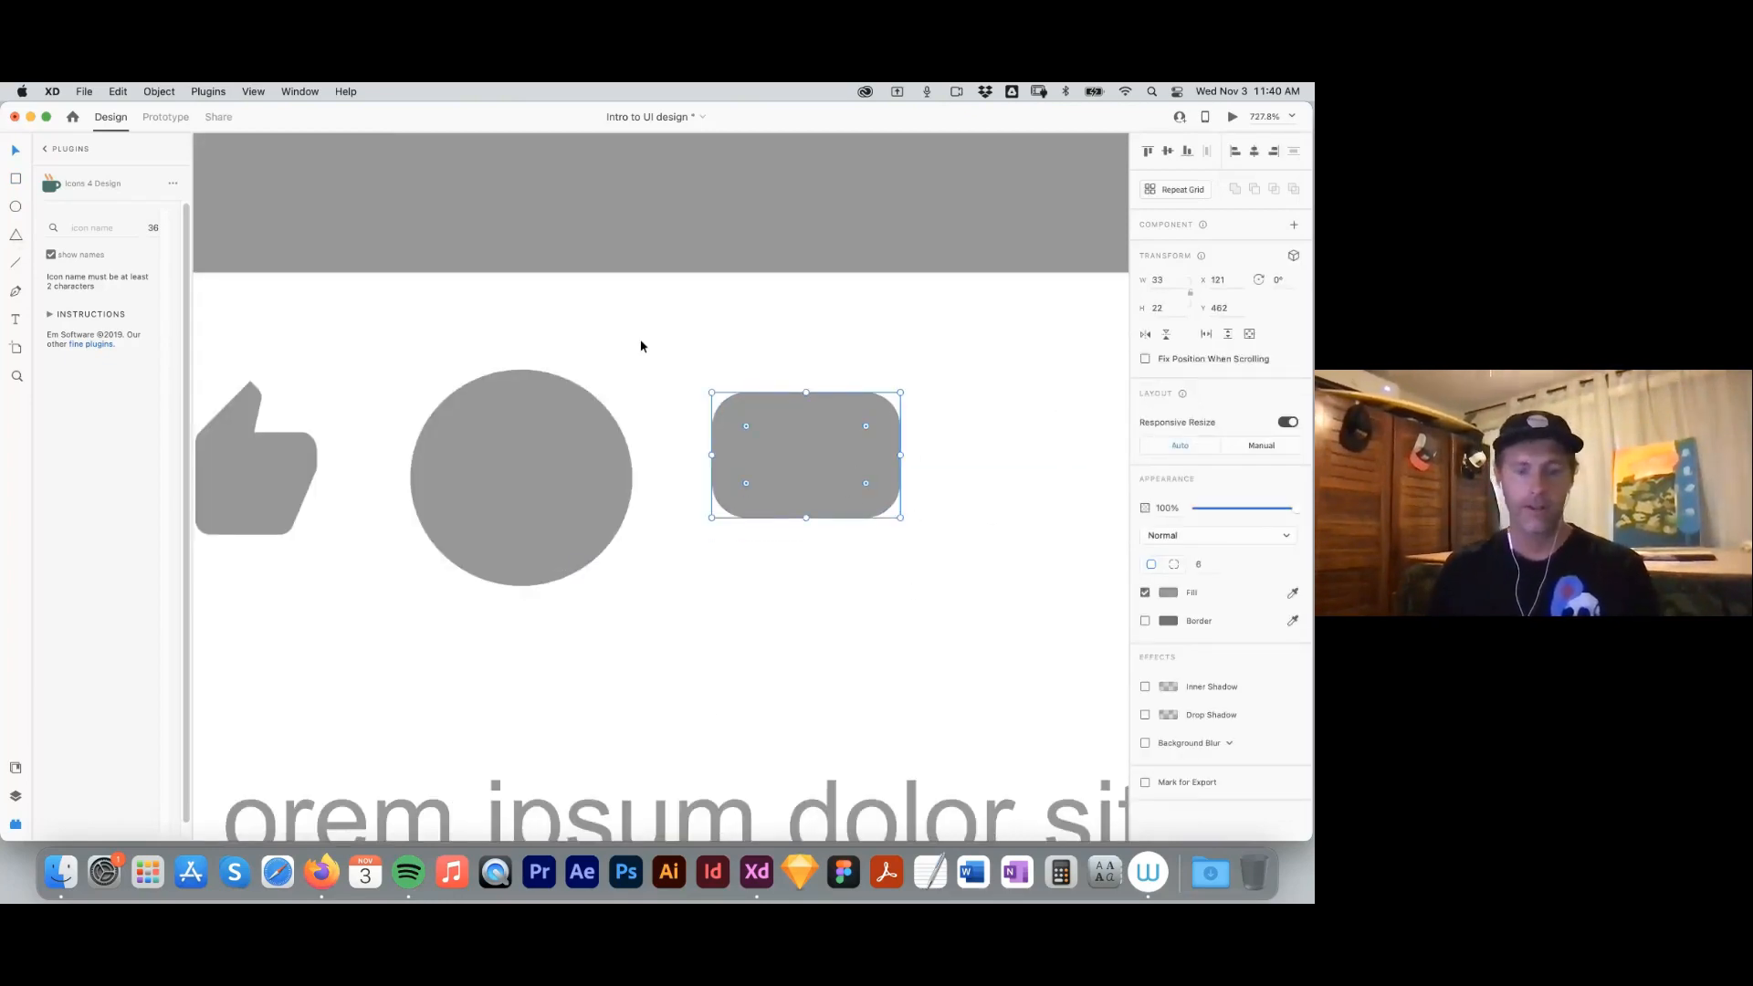
Draw a borderless grey triangle and rotate it to point downward.
{"action": "key", "text": "y"}
{"action": "left_click_drag", "start_coordinate": [951, 446], "coordinate": [1019, 505]}
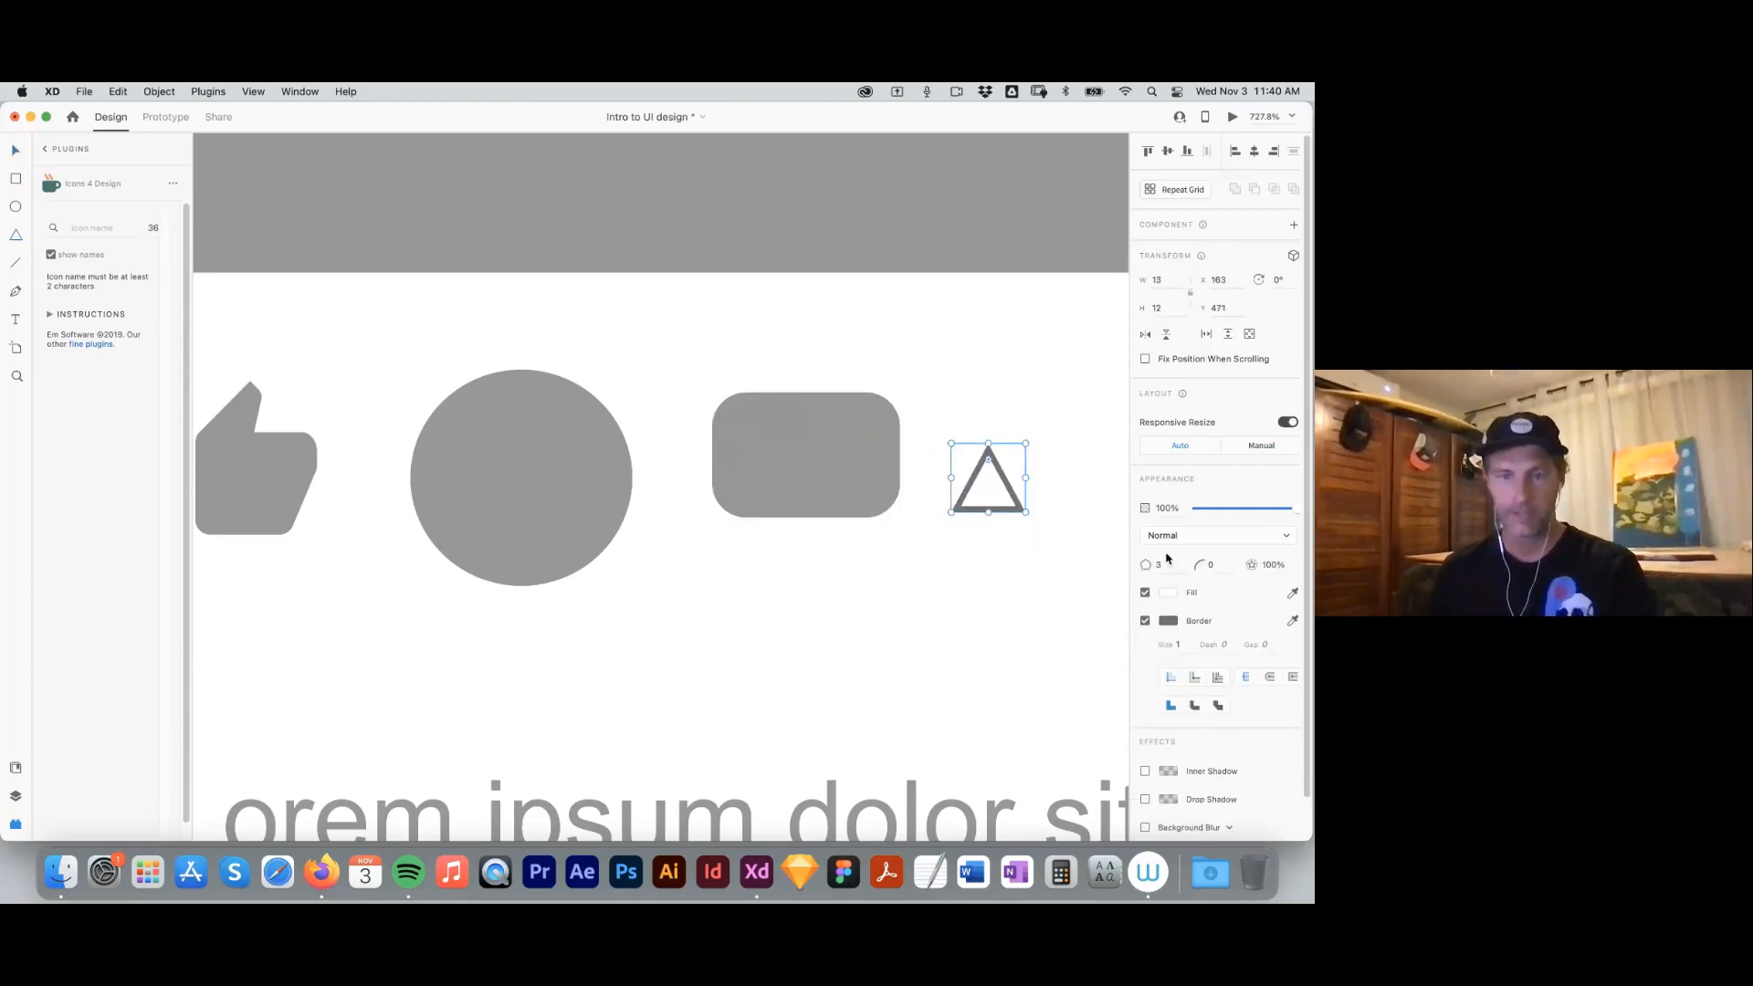
{"action": "left_click", "coordinate": [1145, 621]}
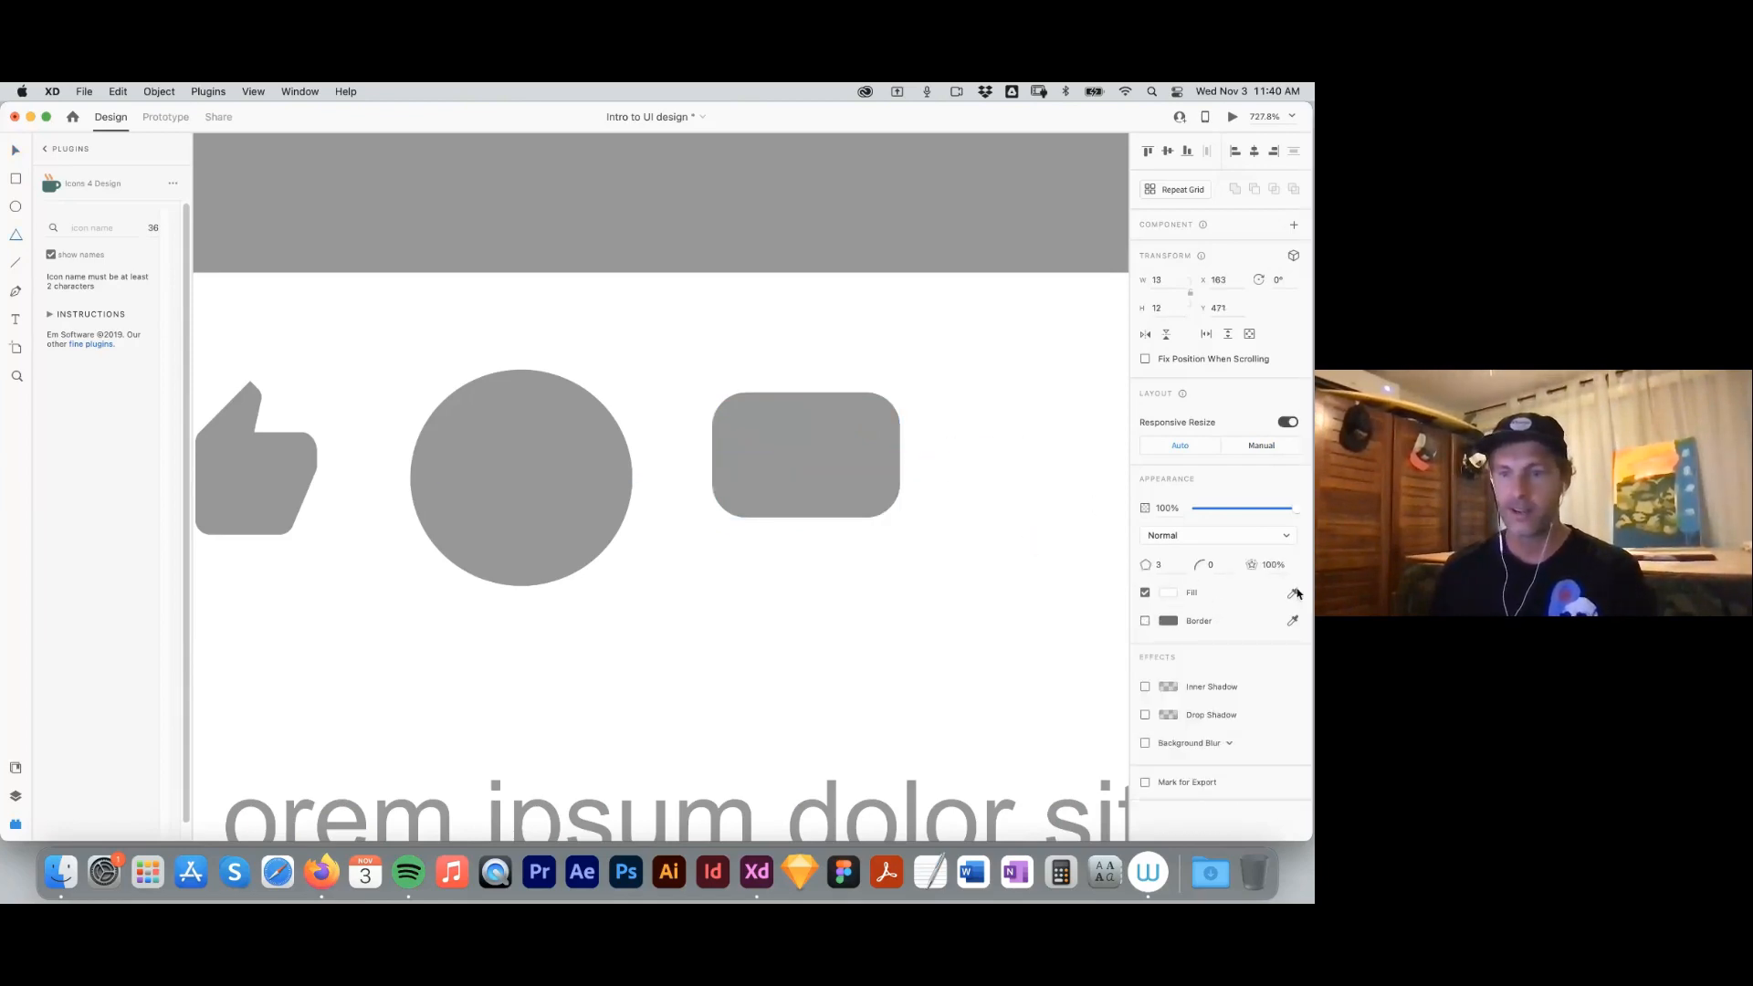
{"action": "left_click", "coordinate": [798, 453]}
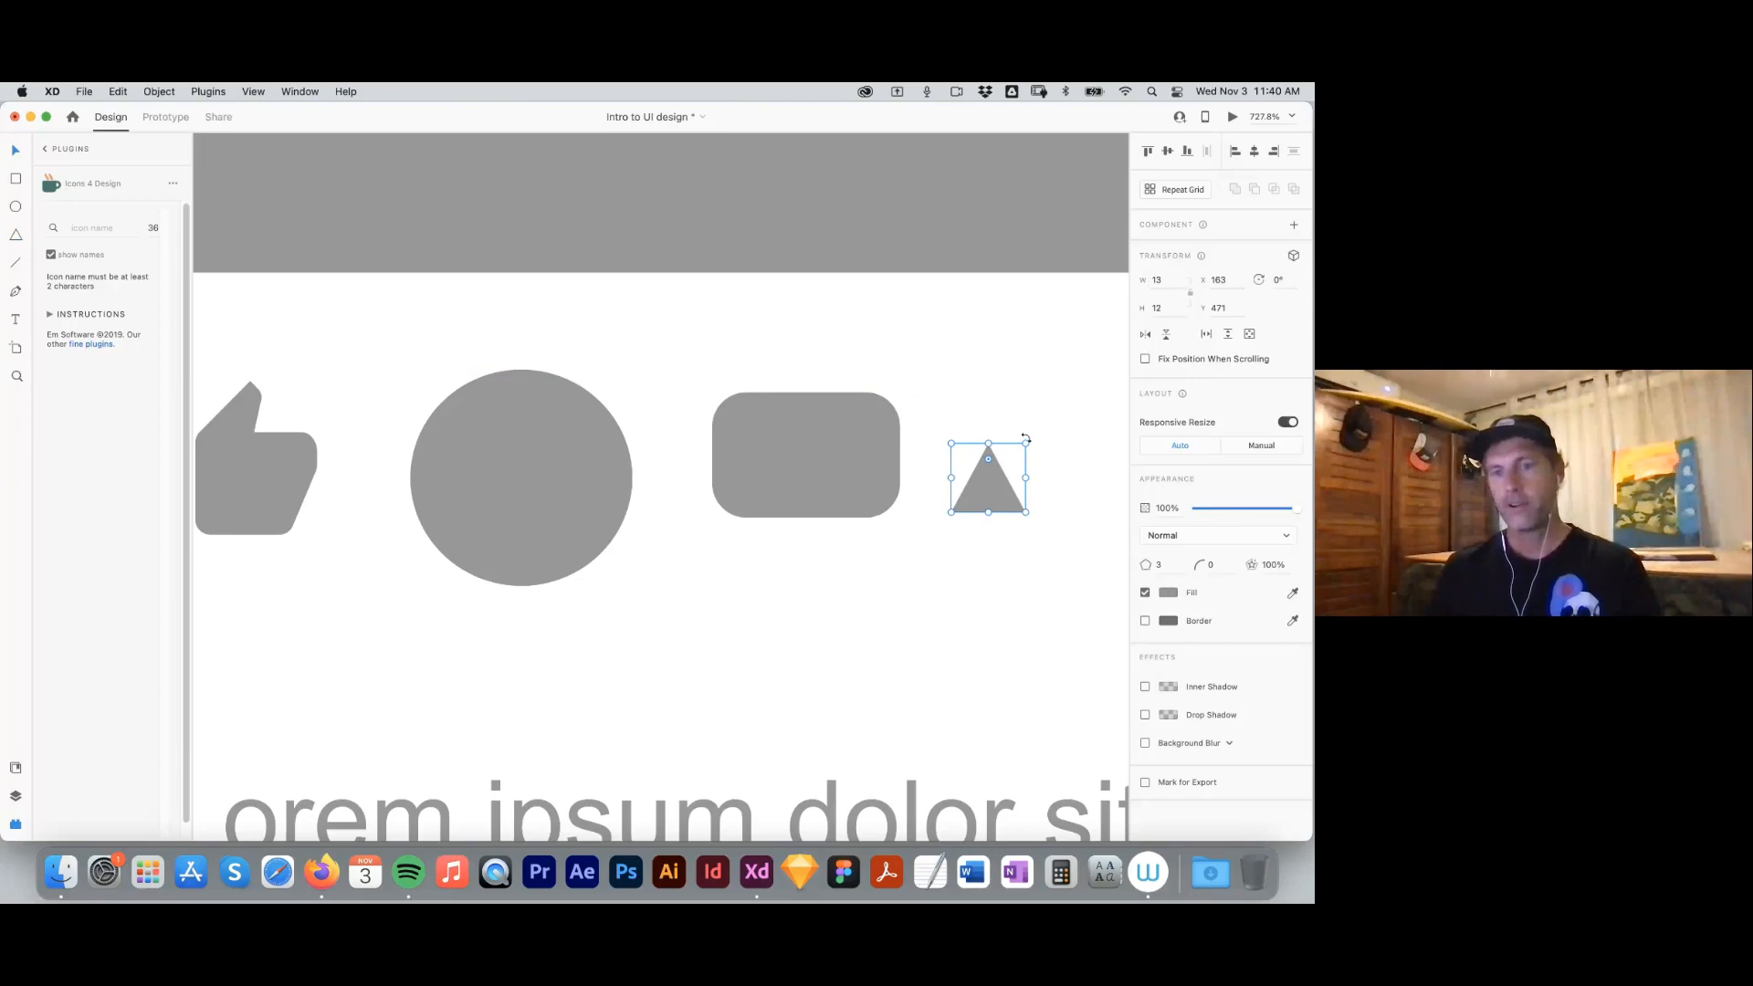
{"action": "left_click_drag", "start_coordinate": [1026, 439], "coordinate": [915, 552]}
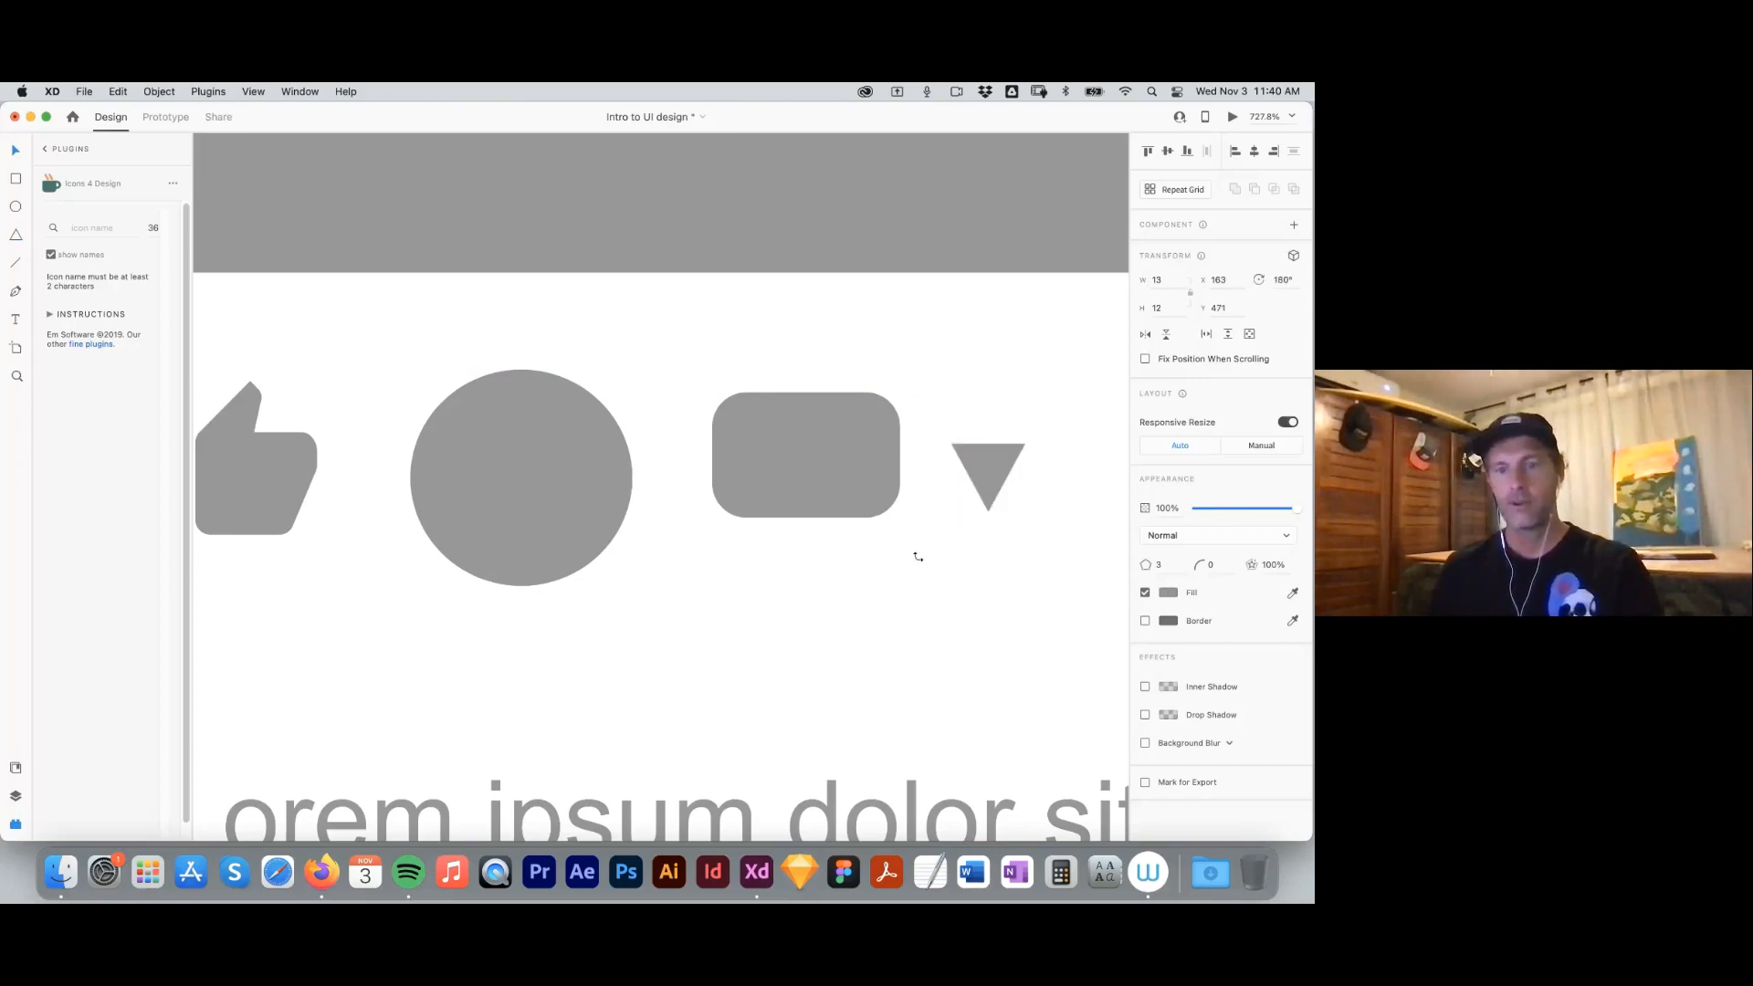
Place the triangle under the rounded rectangle as a round-tipped tail and select both shapes.
{"action": "left_click", "coordinate": [1001, 379]}
{"action": "left_click_drag", "start_coordinate": [990, 467], "coordinate": [851, 523]}
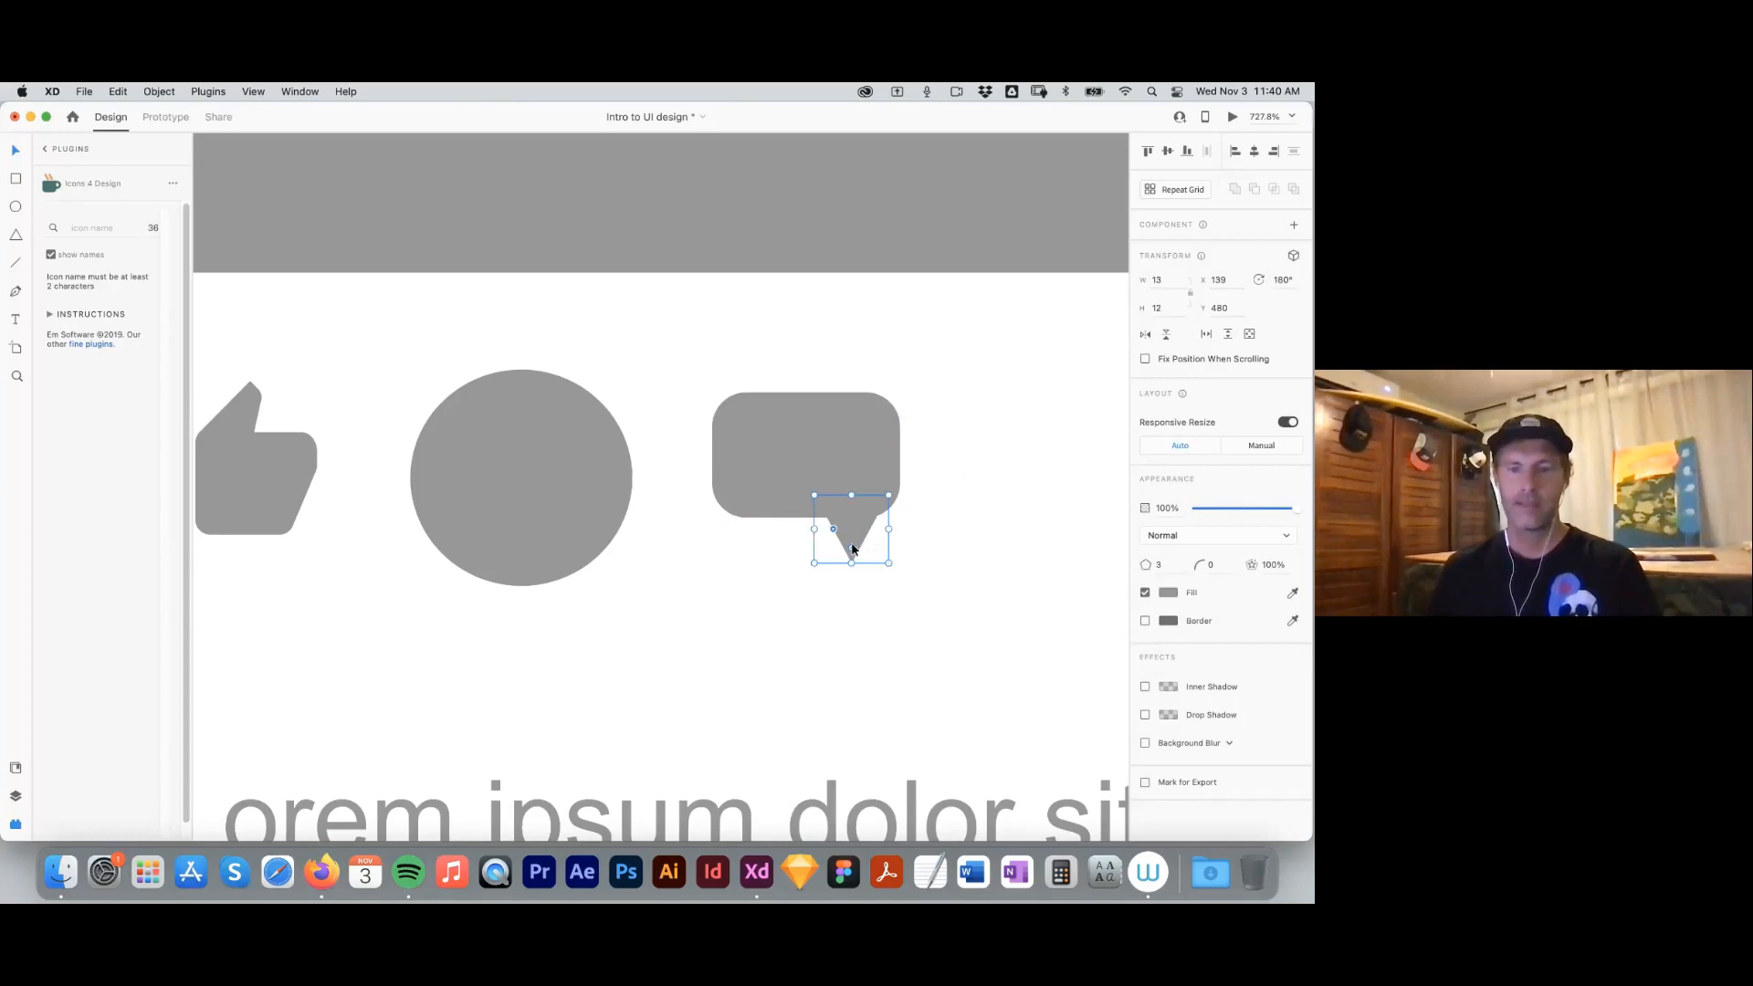
{"action": "left_click_drag", "start_coordinate": [851, 545], "coordinate": [851, 544]}
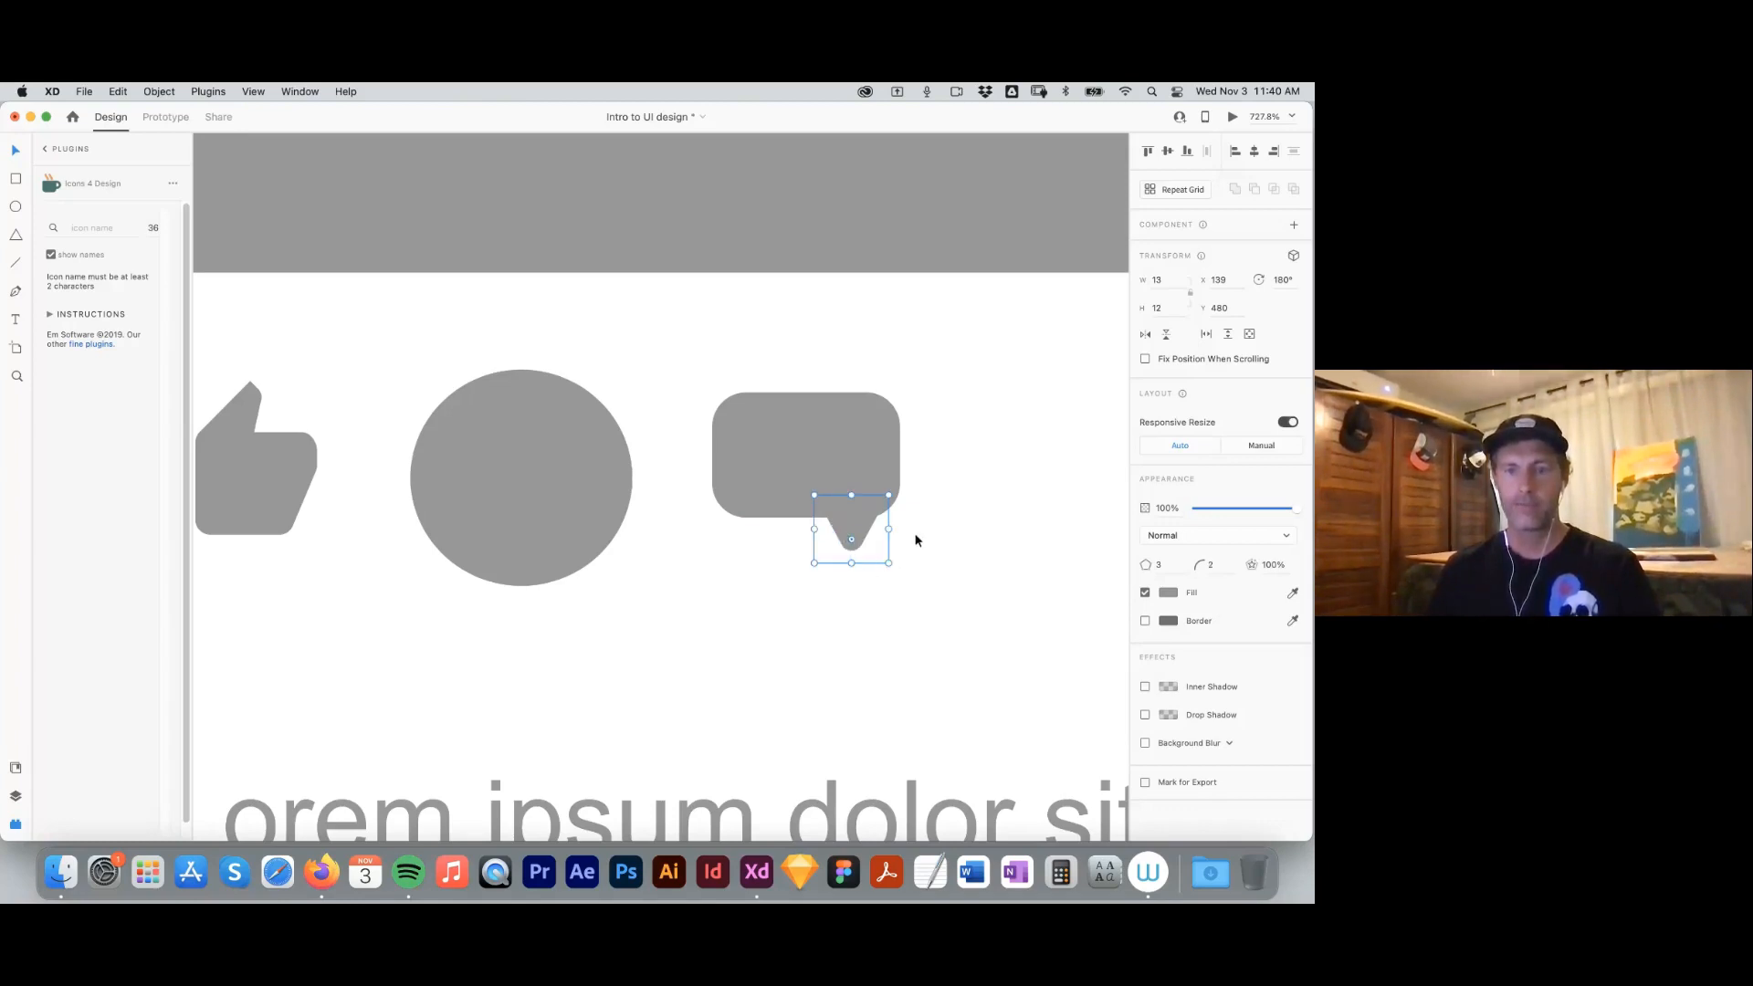
{"action": "left_click_drag", "start_coordinate": [846, 527], "coordinate": [830, 526]}
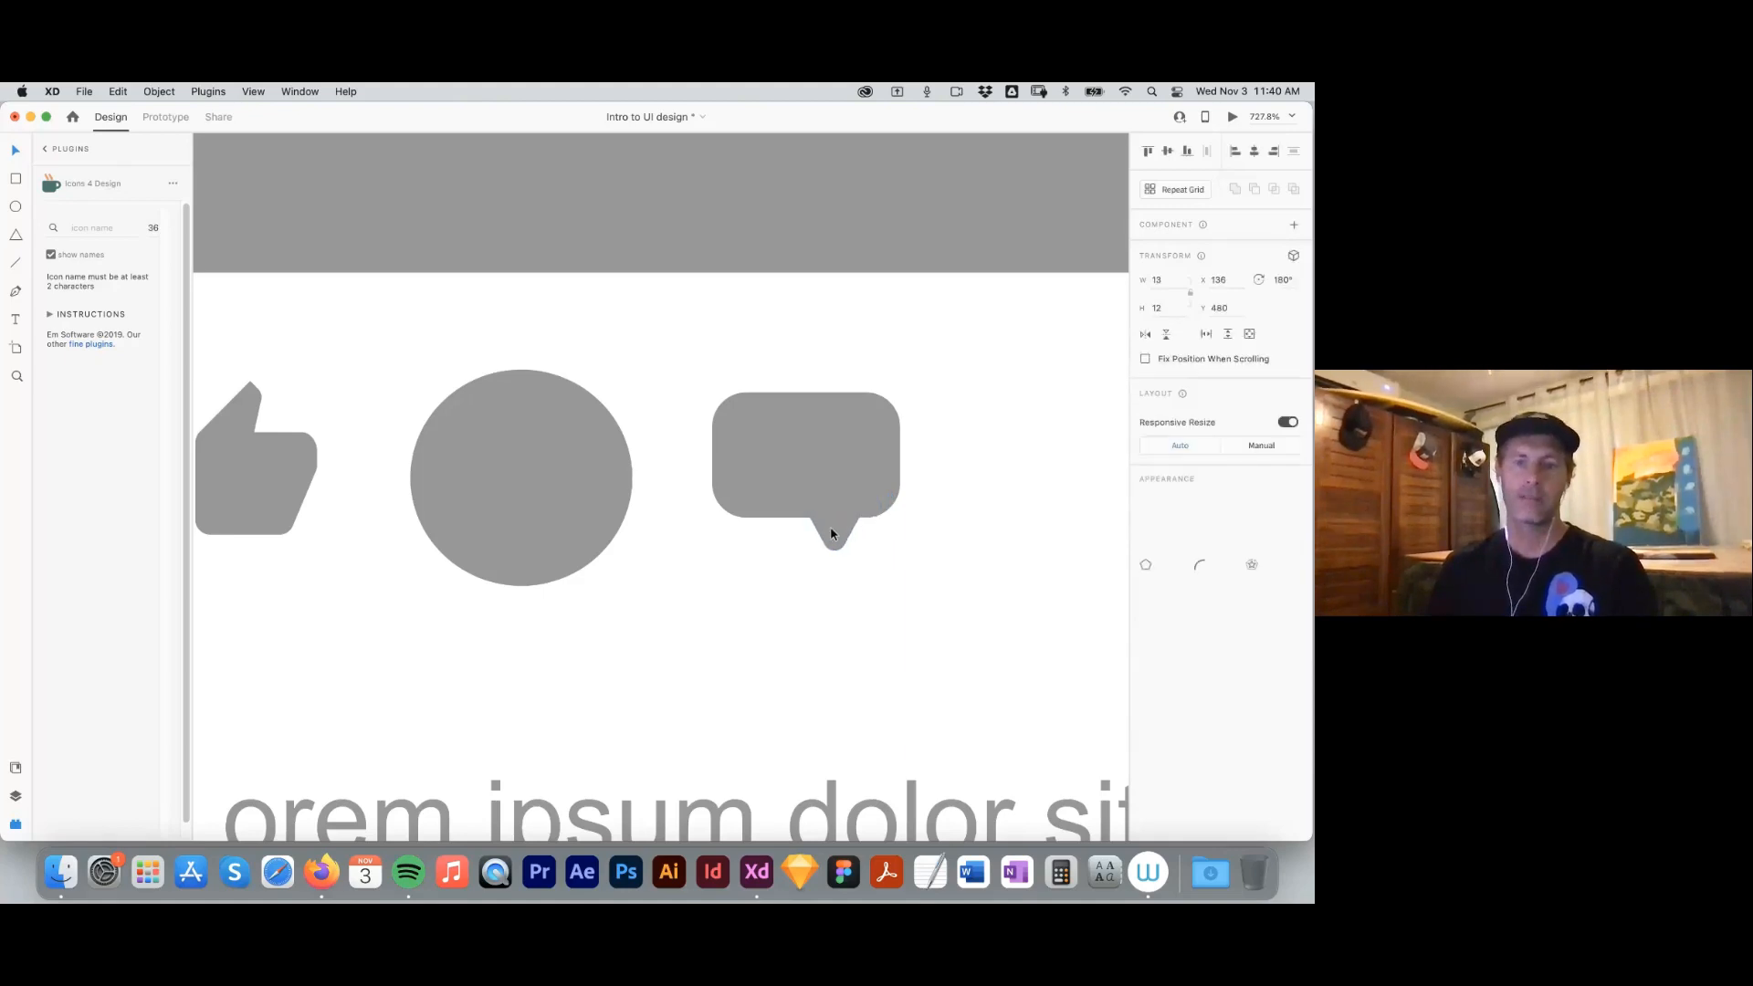
{"action": "left_click", "coordinate": [889, 540]}
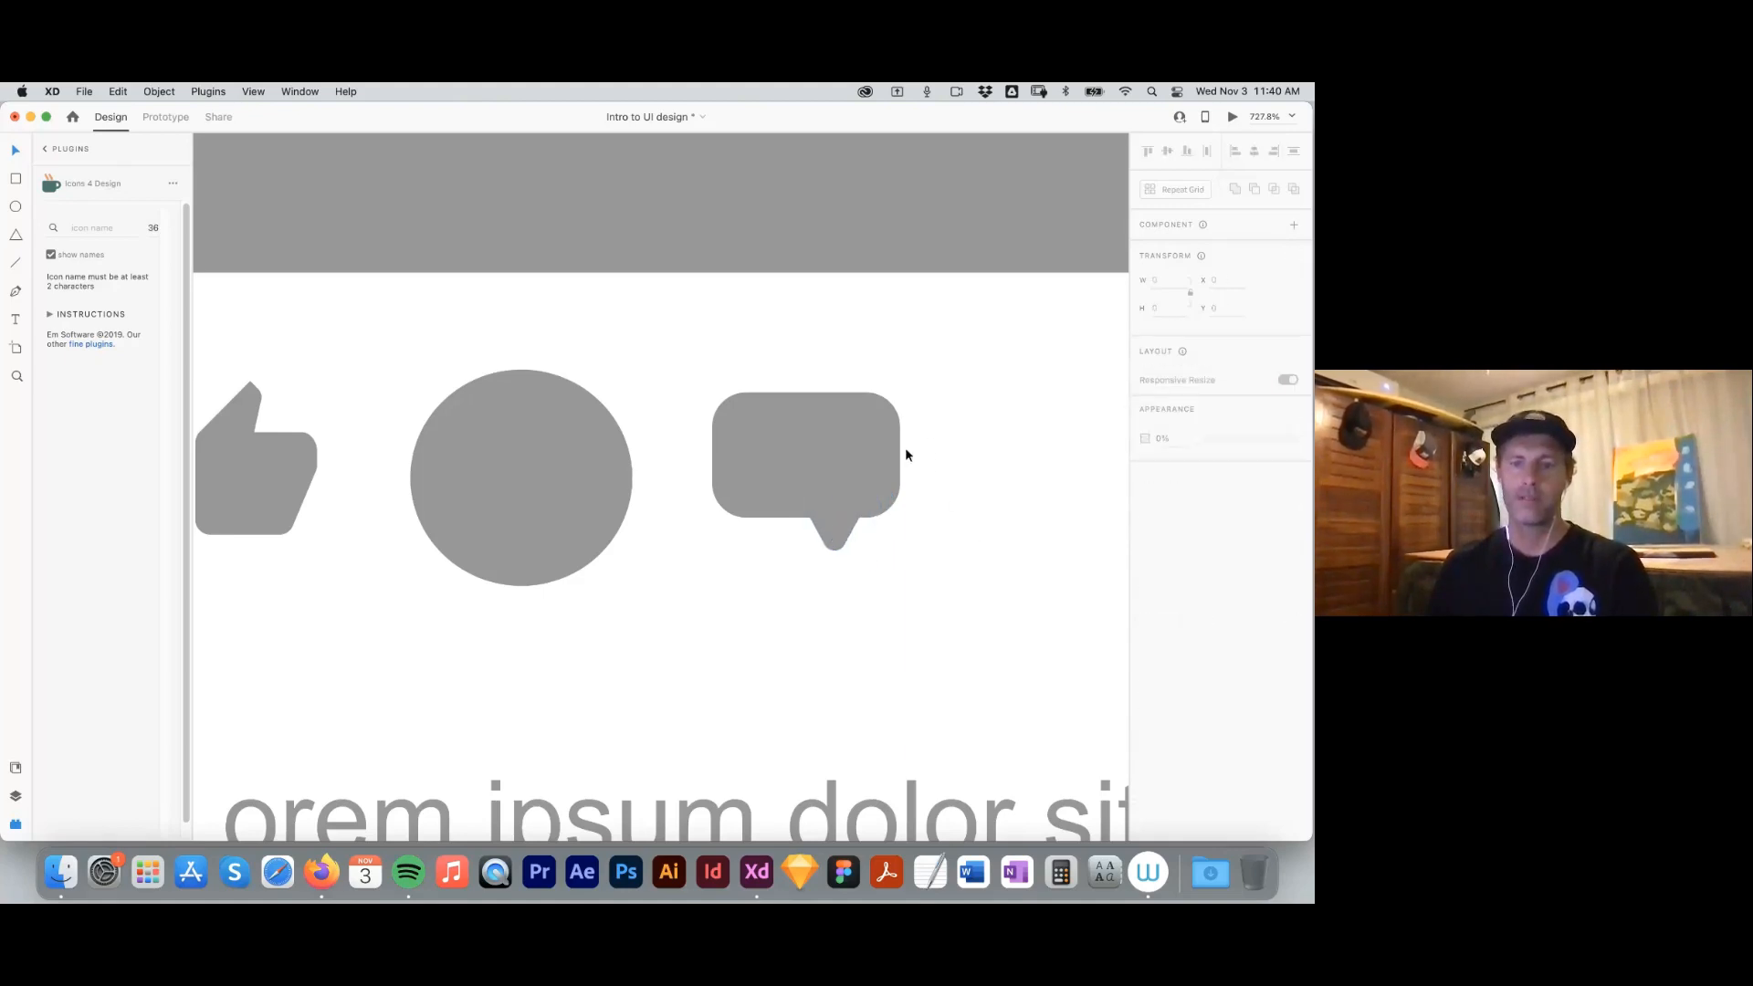
{"action": "left_click", "coordinate": [867, 461]}
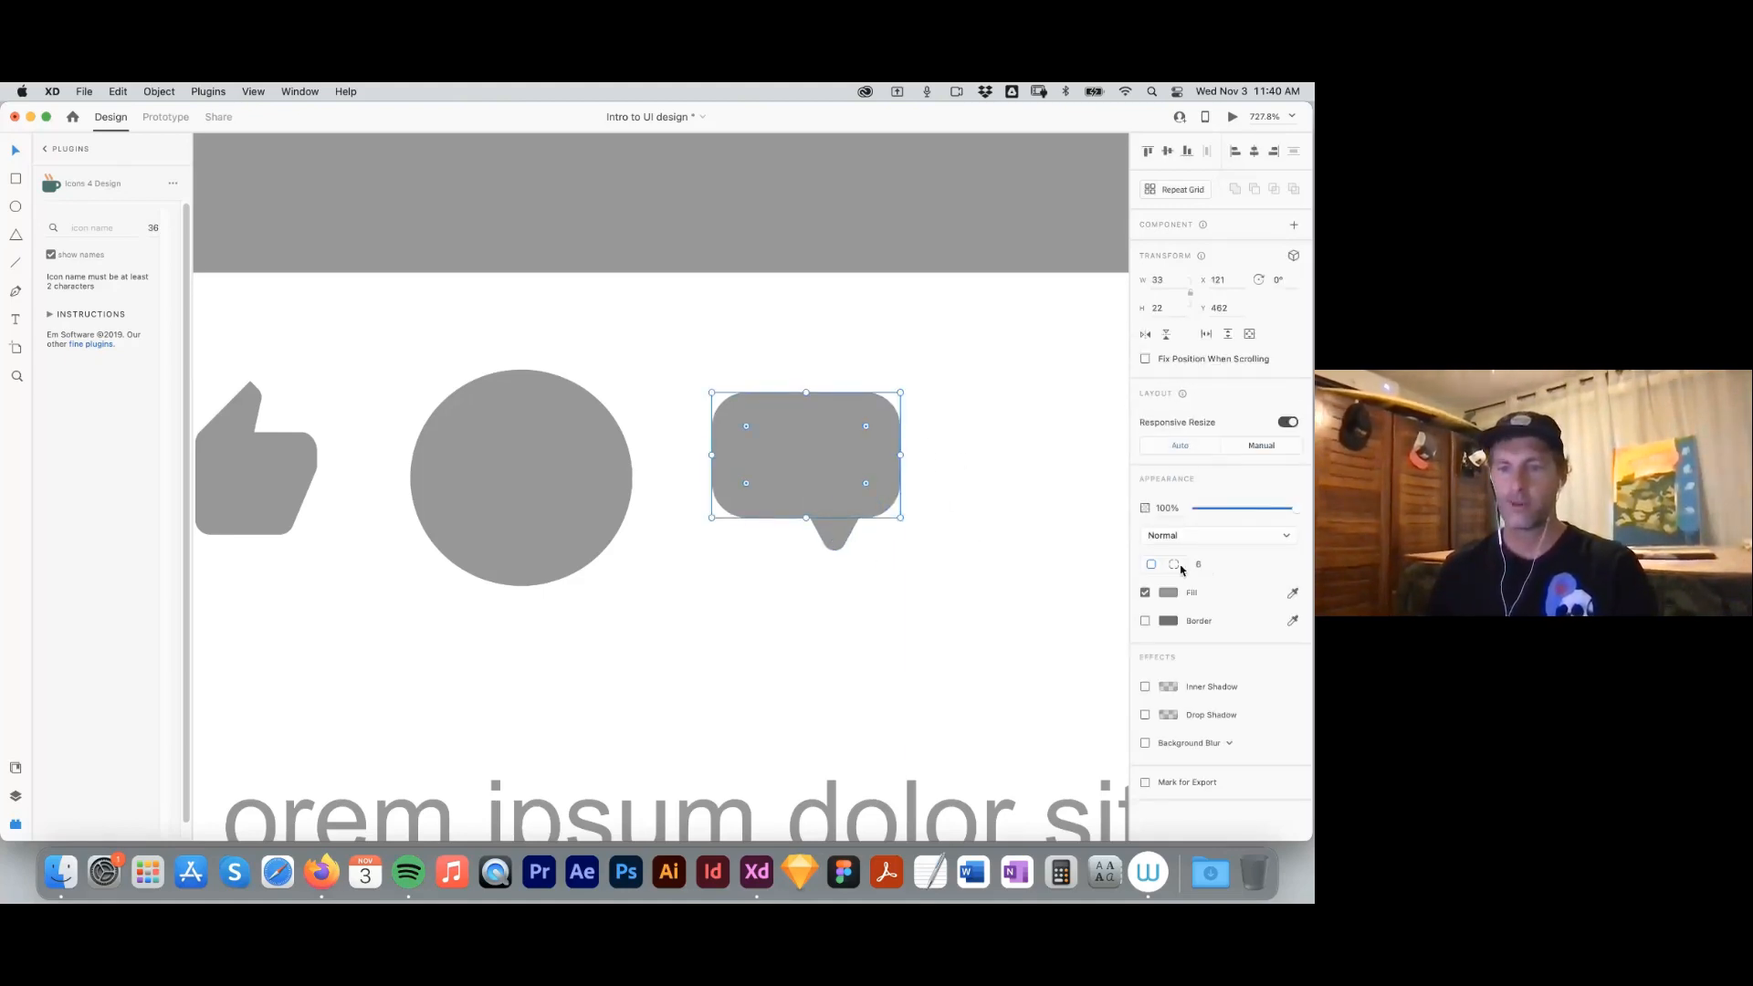
{"action": "left_click", "coordinate": [944, 397]}
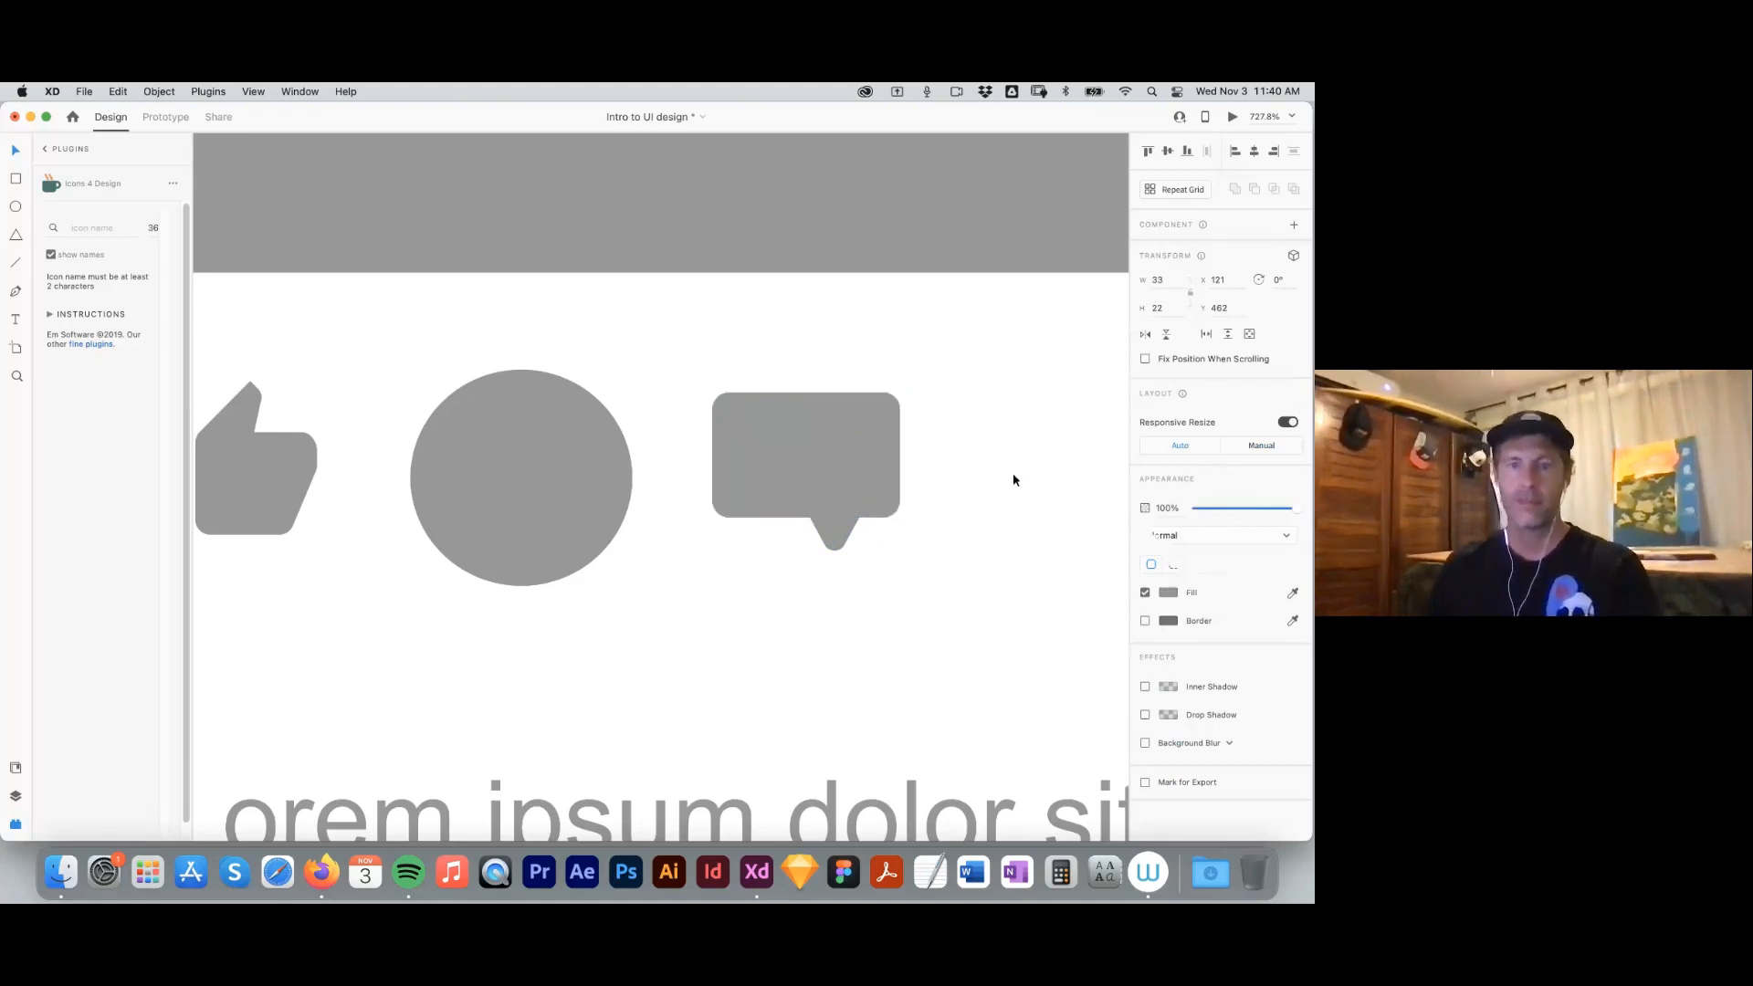
{"action": "left_click_drag", "start_coordinate": [951, 353], "coordinate": [747, 621]}
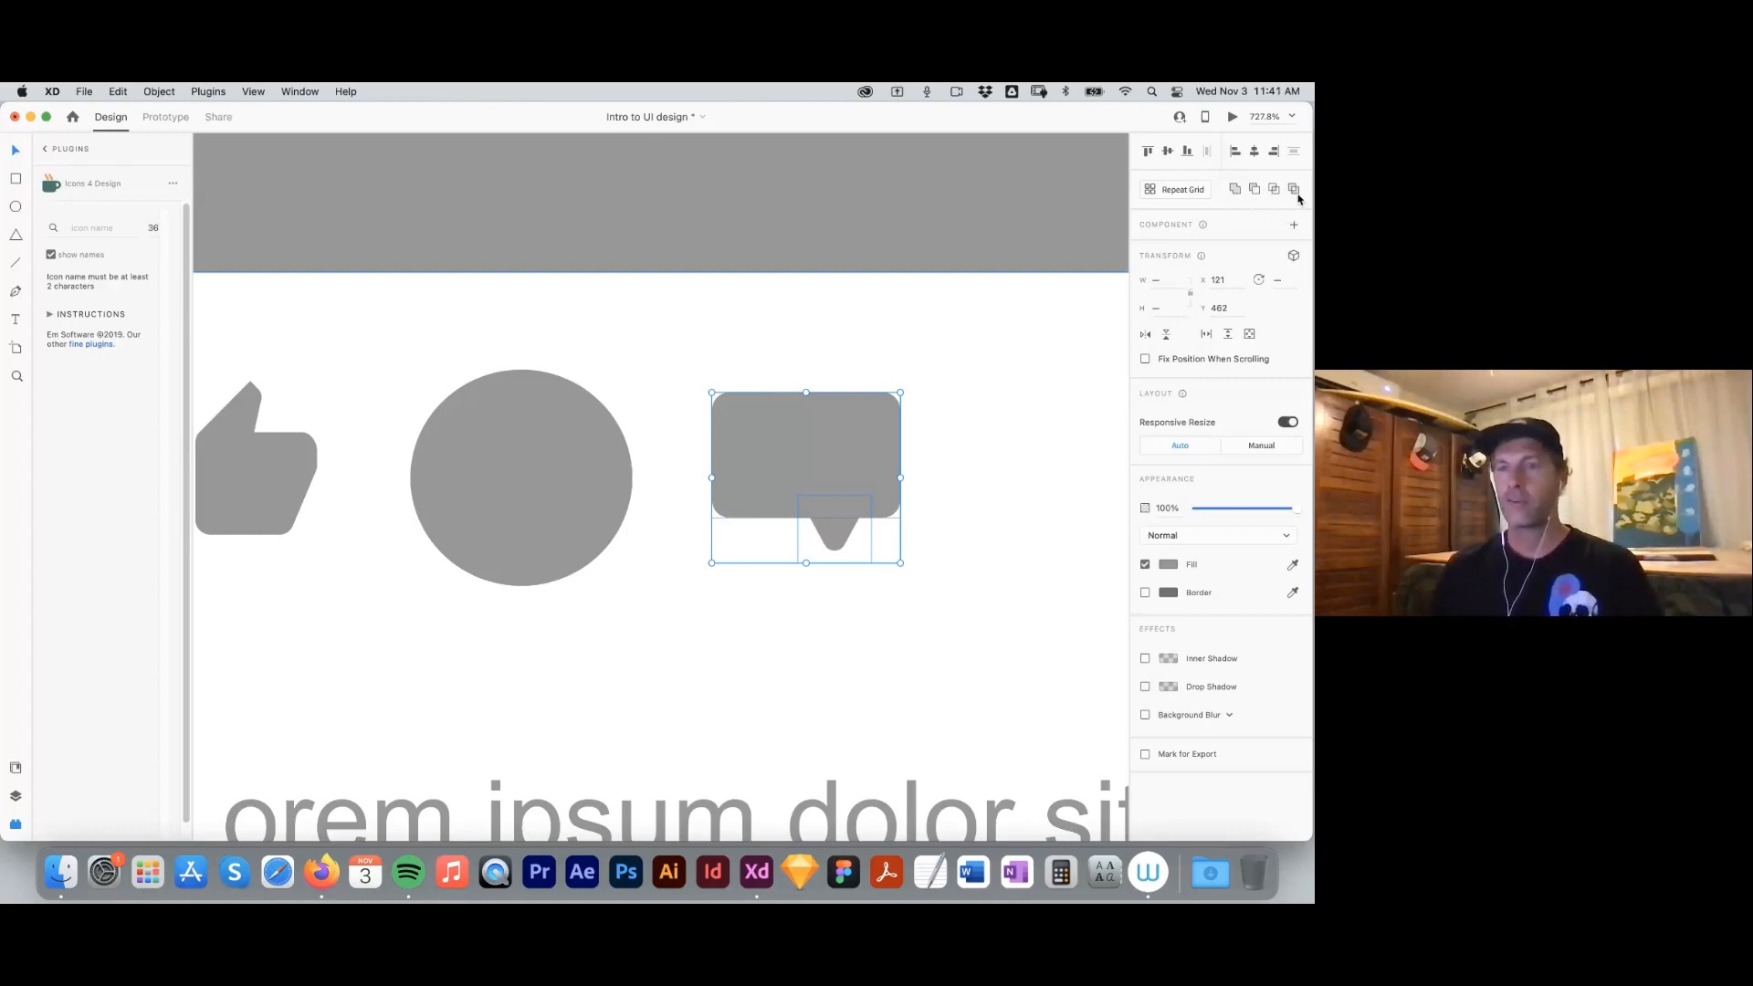
Combine the rectangle and tail into one speech bubble and swap it in for the grey circle.
{"action": "left_click", "coordinate": [1235, 190]}
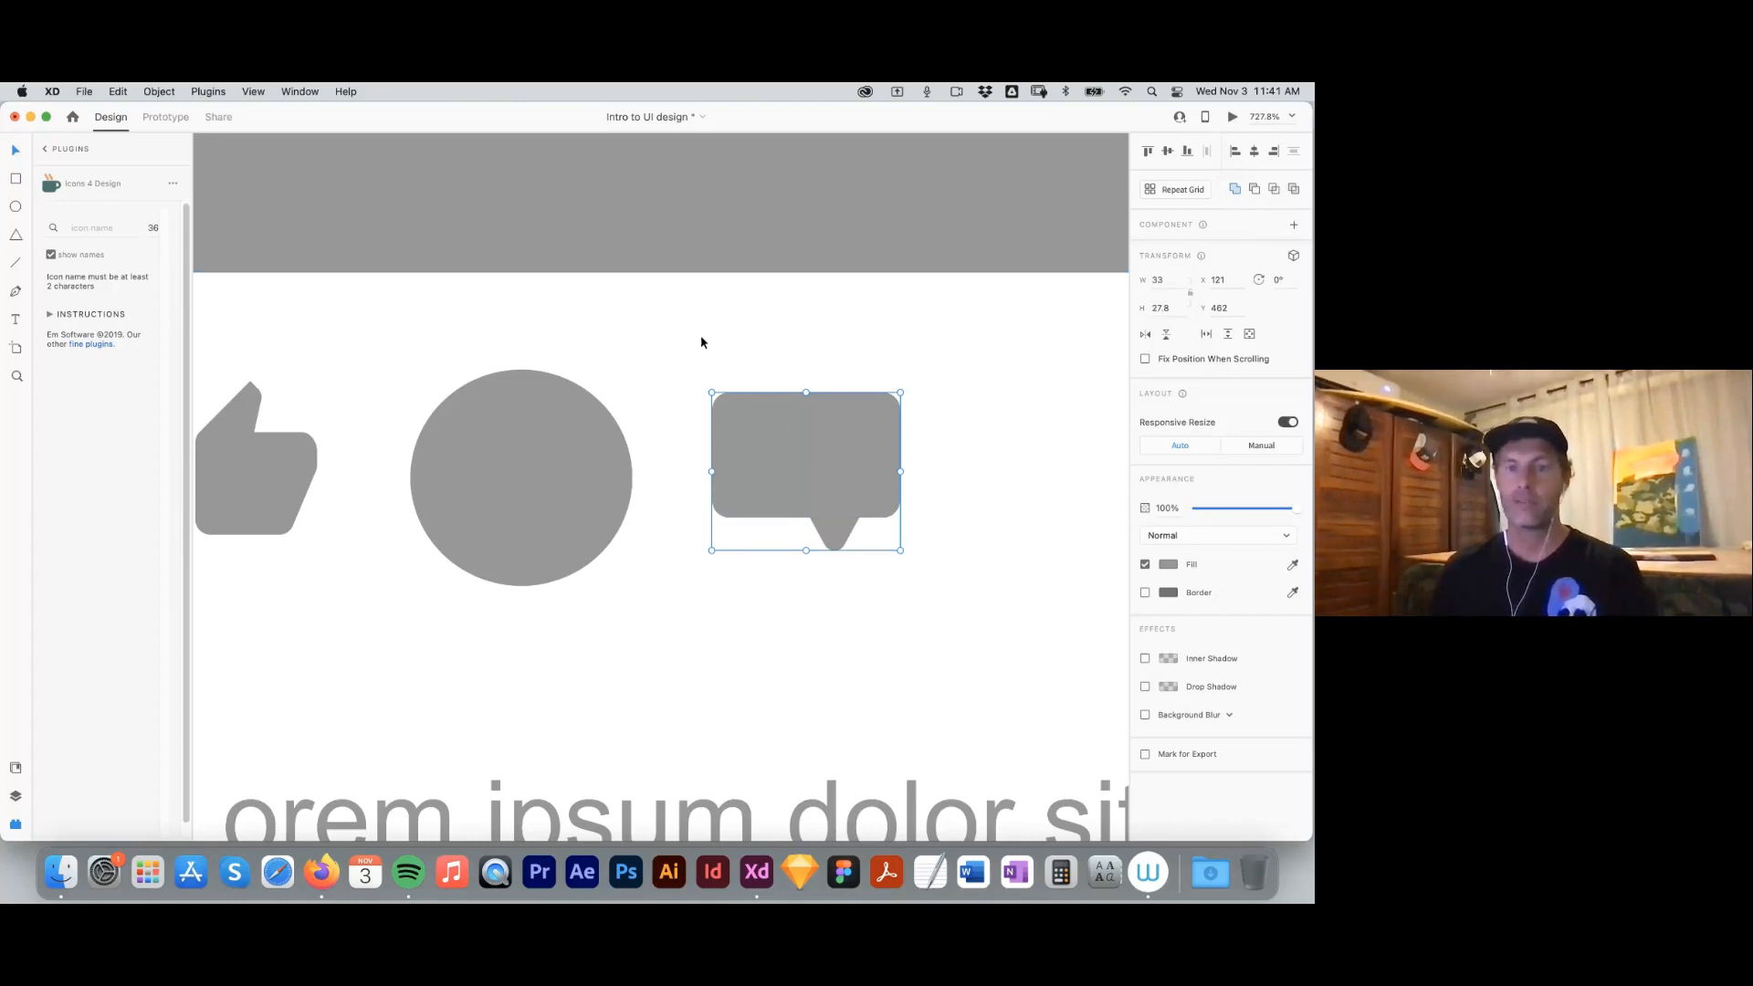
{"action": "left_click_drag", "start_coordinate": [806, 458], "coordinate": [527, 462]}
{"action": "left_click", "coordinate": [579, 567]}
{"action": "key", "text": "Delete"}
Nudge the speech bubble down beside the thumbs-up icon, then zoom out to see the artboards.
{"action": "left_click_drag", "start_coordinate": [699, 478], "coordinate": [873, 524]}
{"action": "left_click_drag", "start_coordinate": [763, 520], "coordinate": [752, 536]}
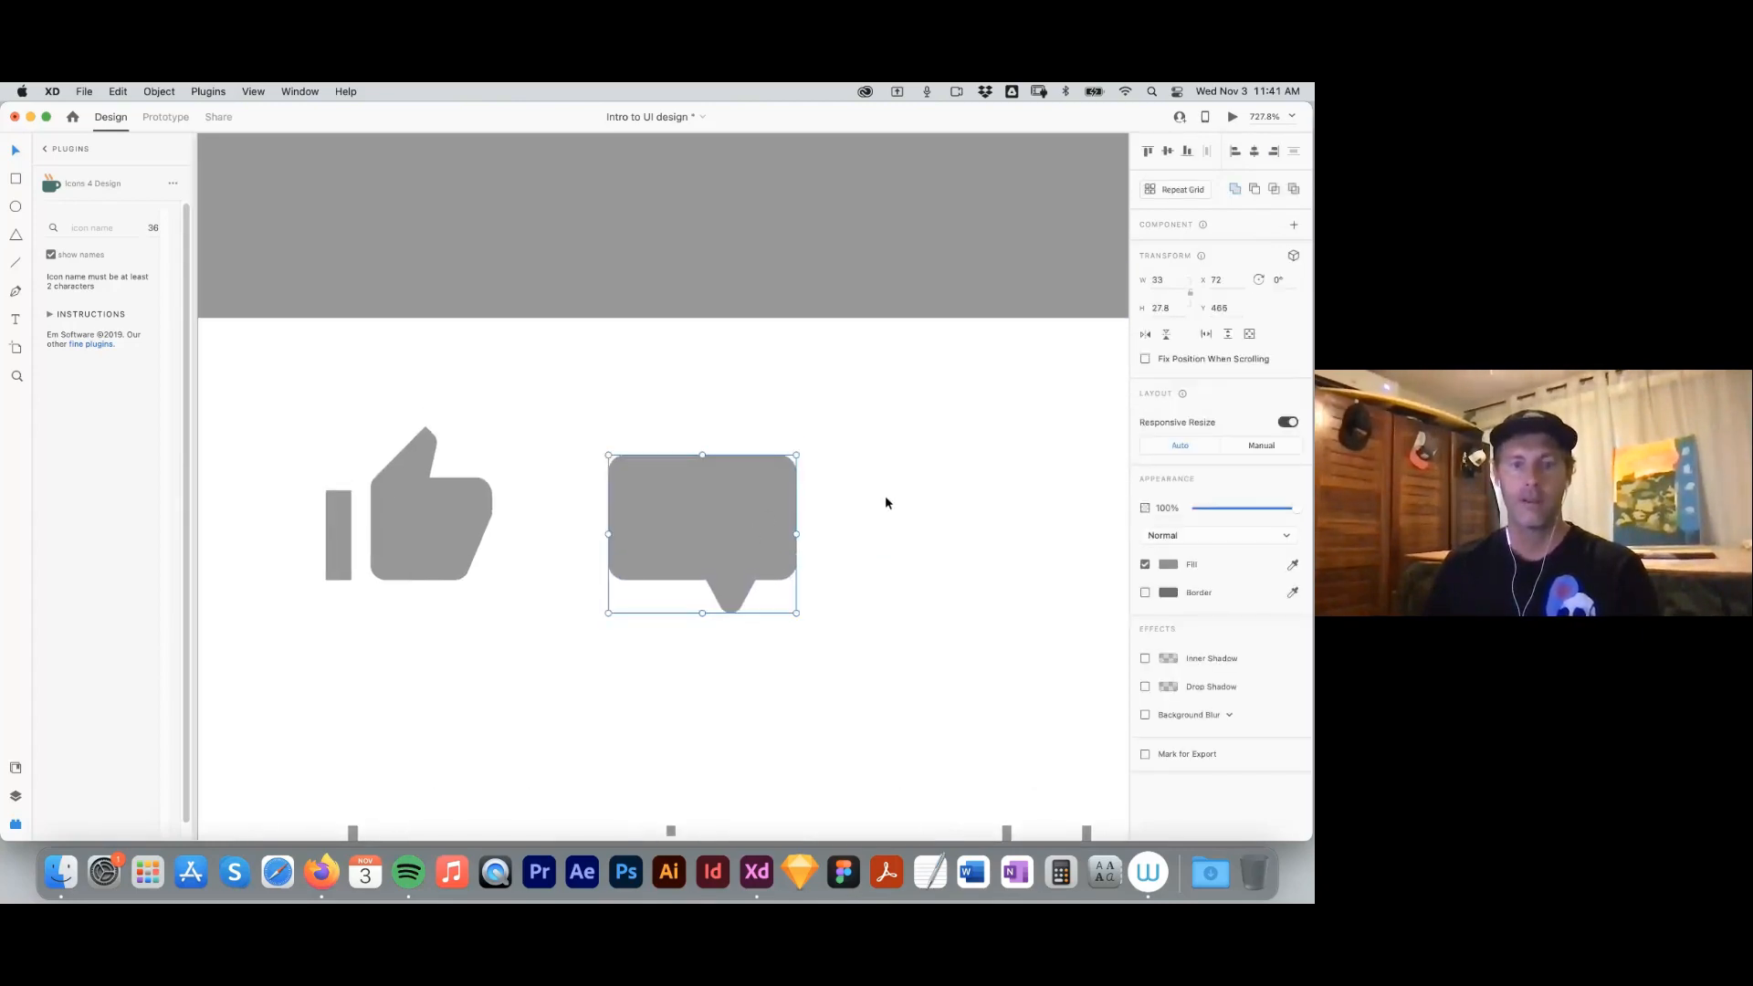
{"action": "left_click", "coordinate": [939, 526]}
{"action": "key", "text": "super+2"}
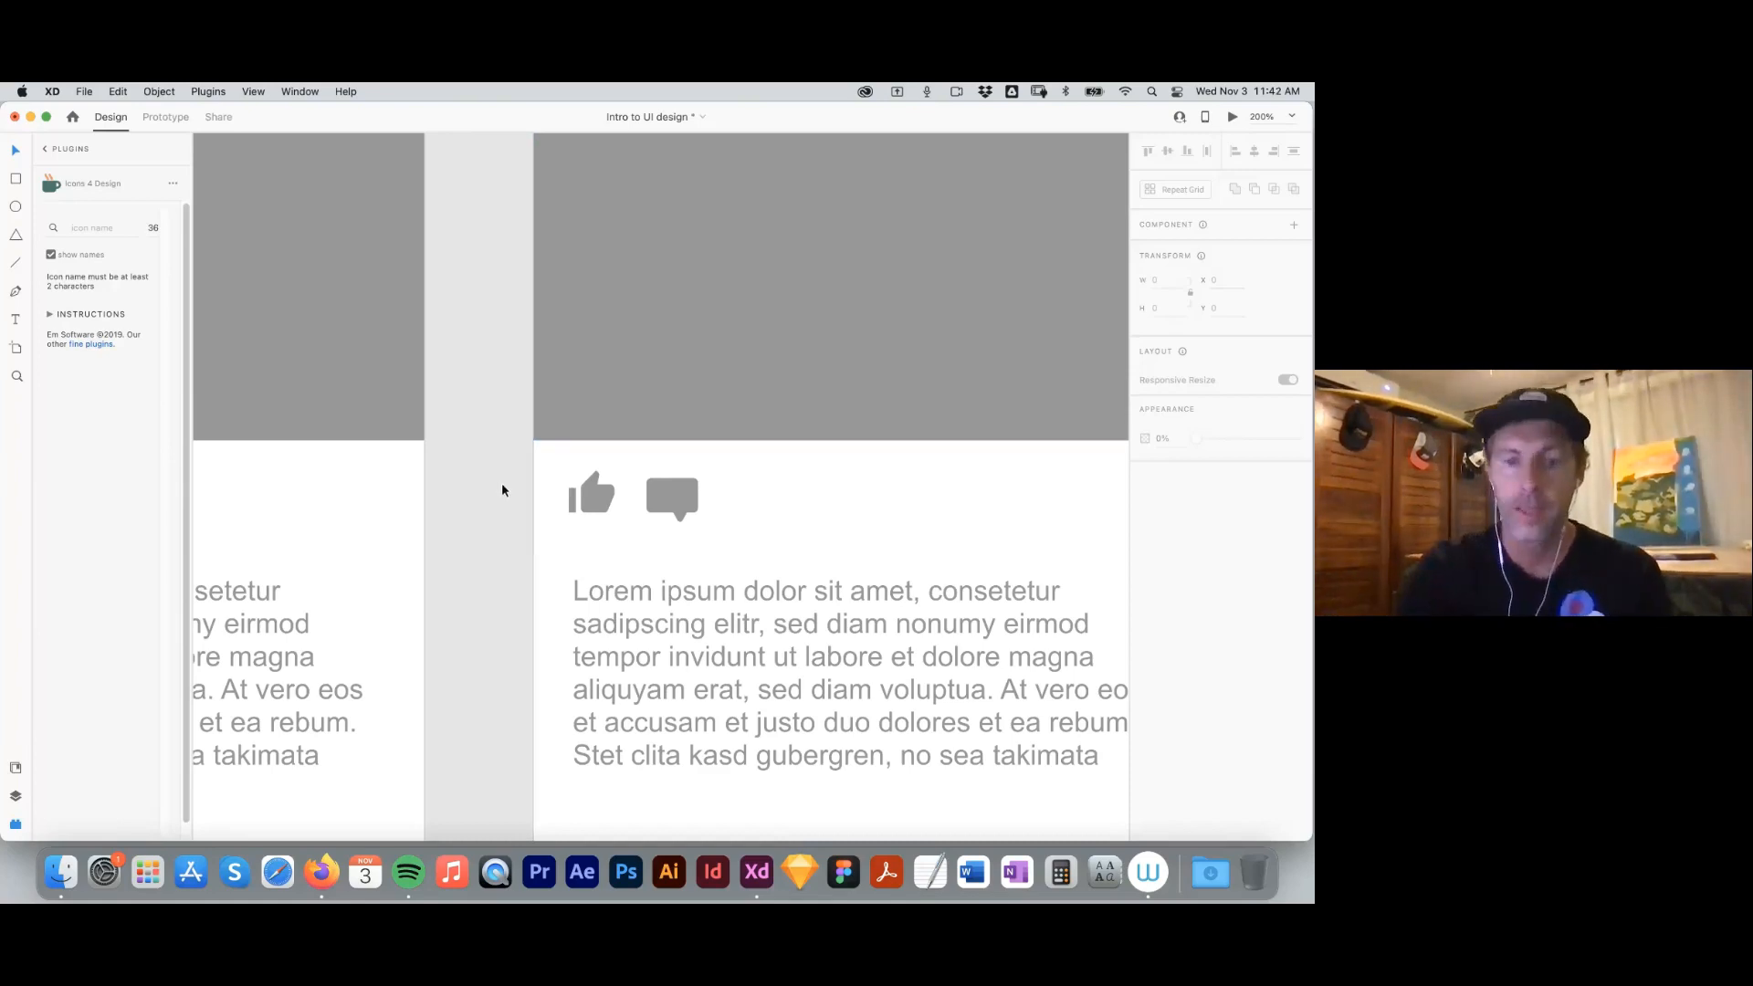
{"action": "key", "text": "super+minus"}
{"action": "key", "text": "super+minus"}
Duplicate the iPhone 12 Pro Max – 8 artboard as iPhone 12 Pro Max – 9.
{"action": "scroll", "coordinate": [826, 356], "scroll_direction": "up", "scroll_amount": 5}
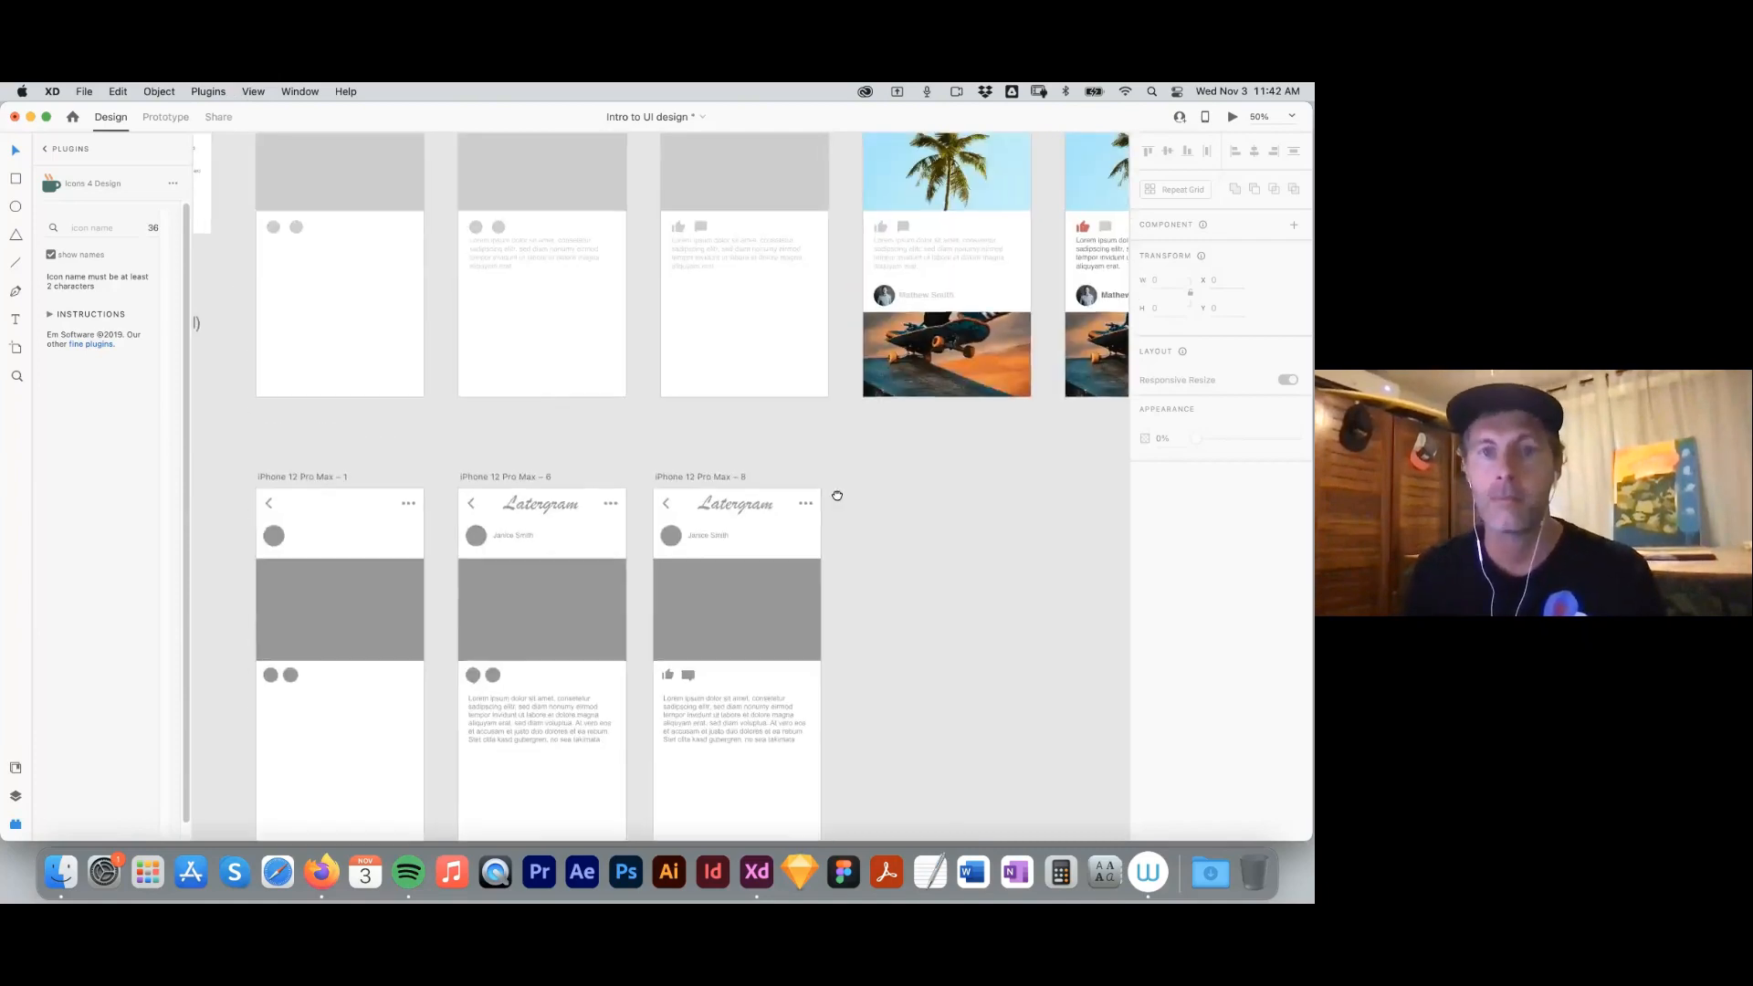
{"action": "scroll", "coordinate": [861, 637], "scroll_direction": "up", "scroll_amount": 1}
{"action": "scroll", "coordinate": [858, 639], "scroll_direction": "down", "scroll_amount": 5}
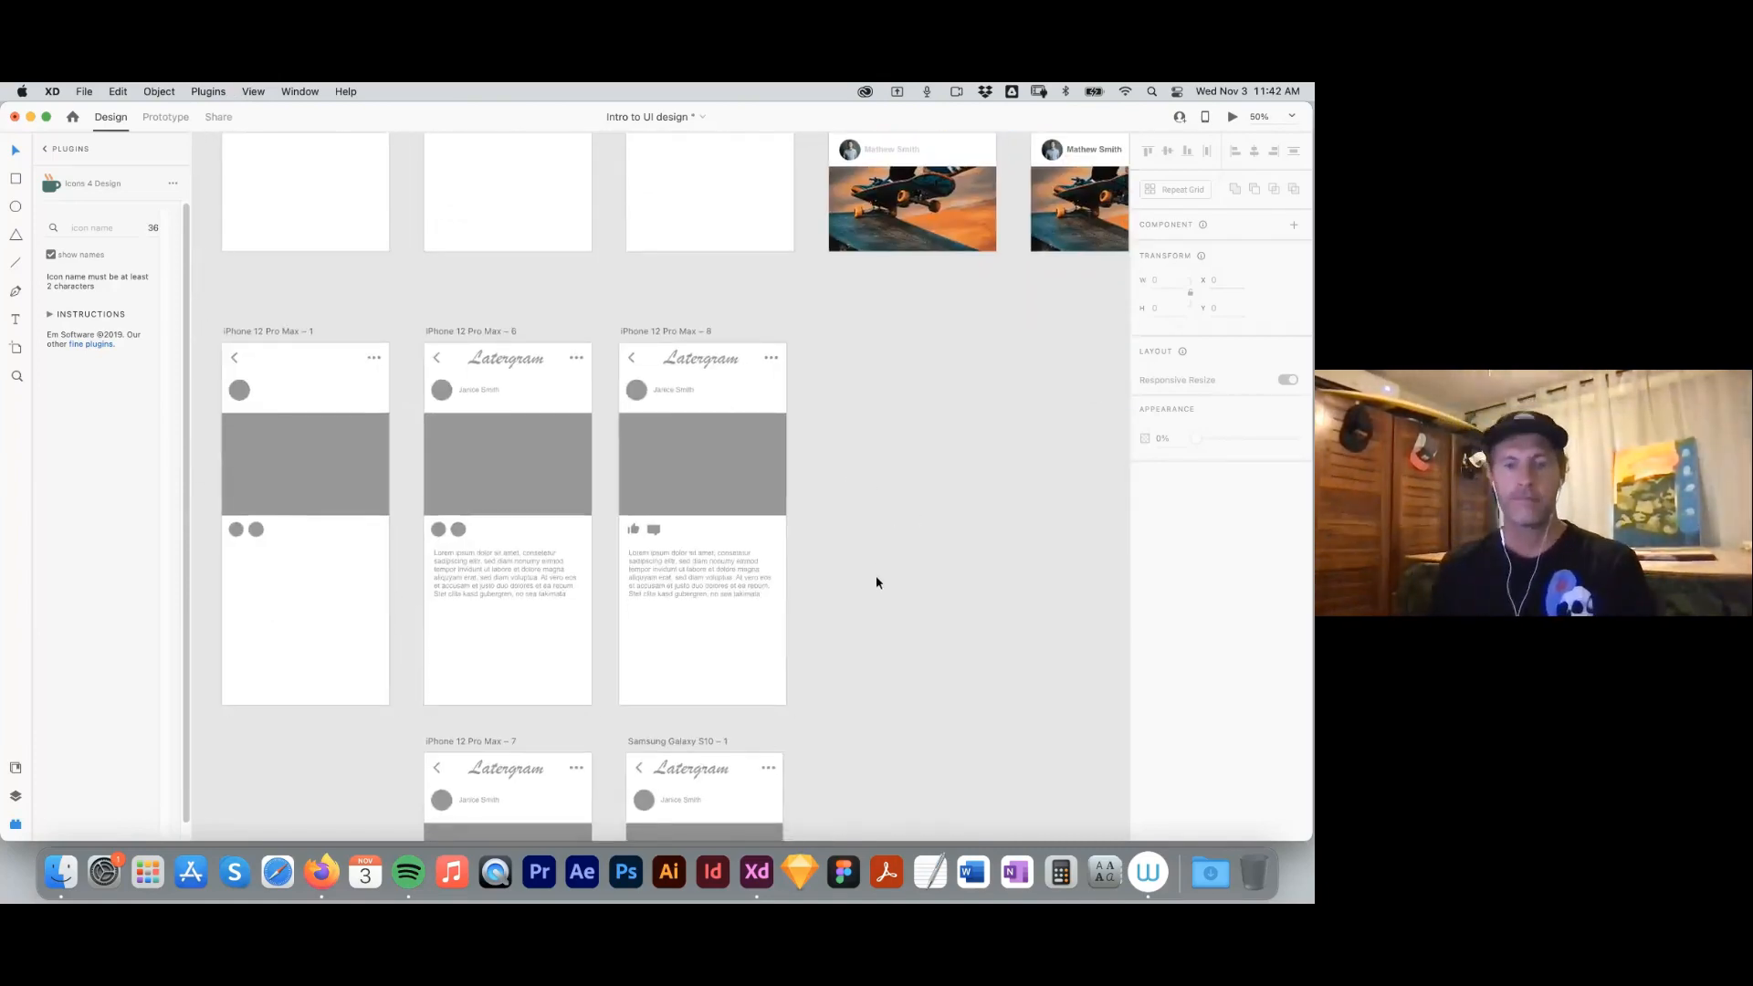
{"action": "scroll", "coordinate": [874, 523], "scroll_direction": "down", "scroll_amount": 1}
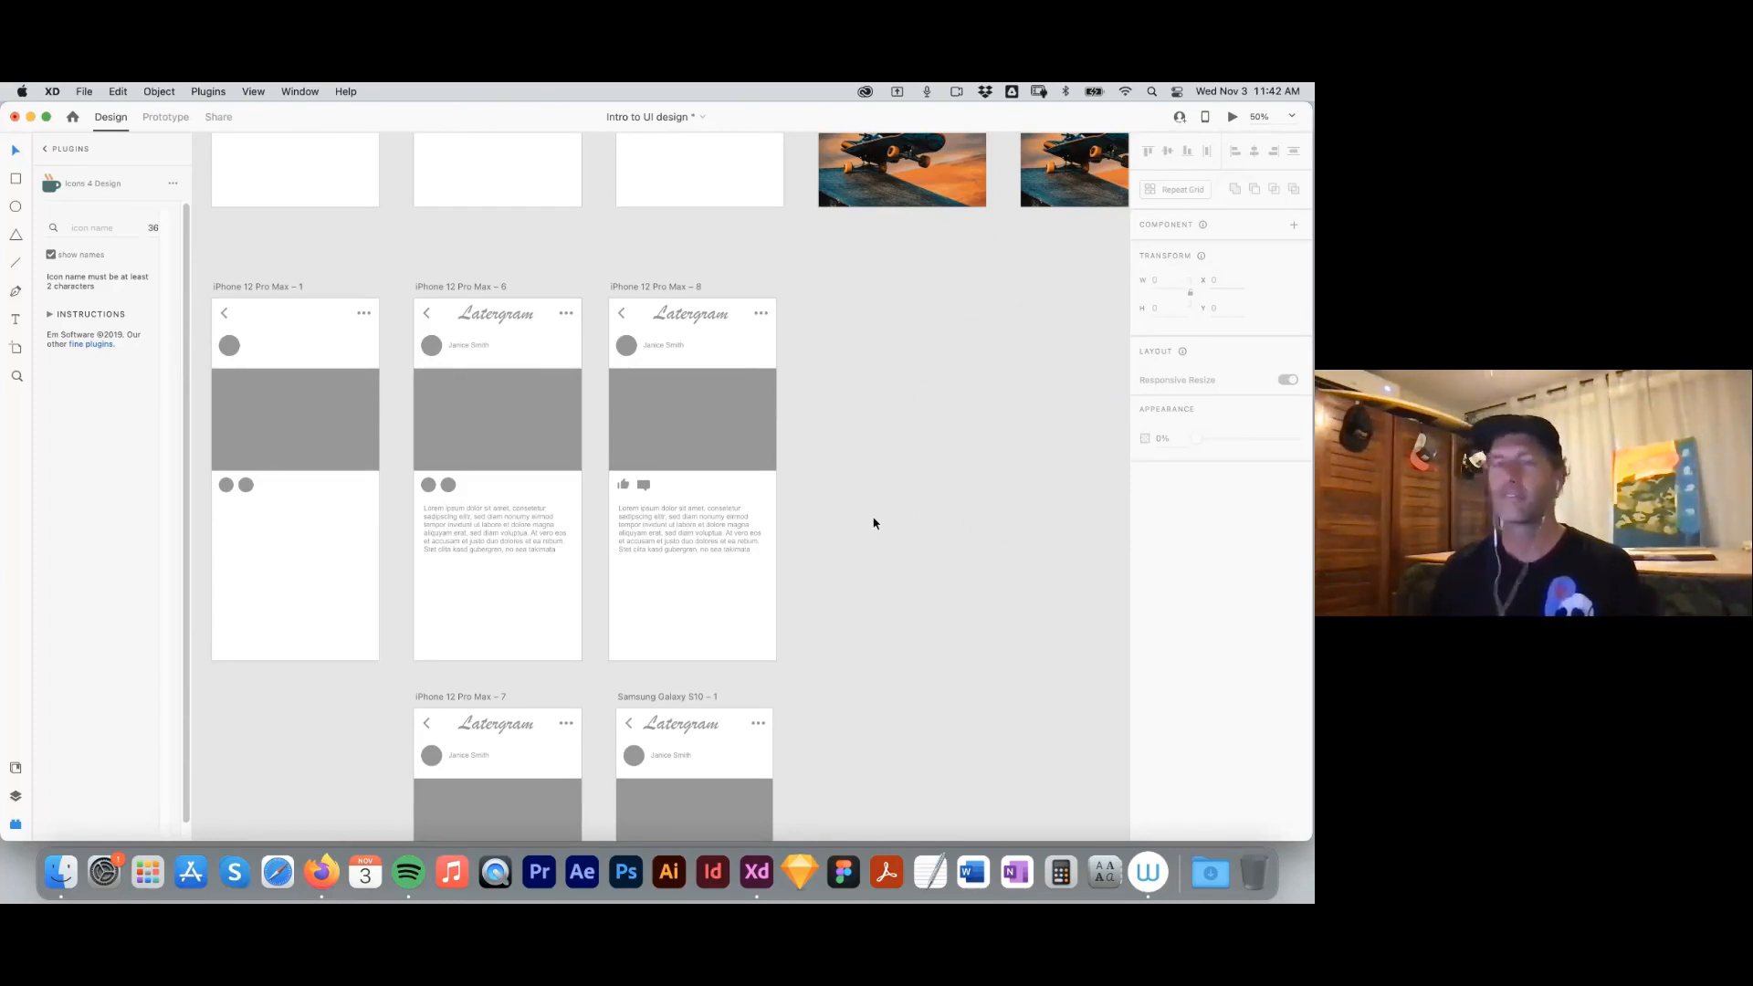
{"action": "scroll", "coordinate": [817, 317], "scroll_direction": "up", "scroll_amount": 10}
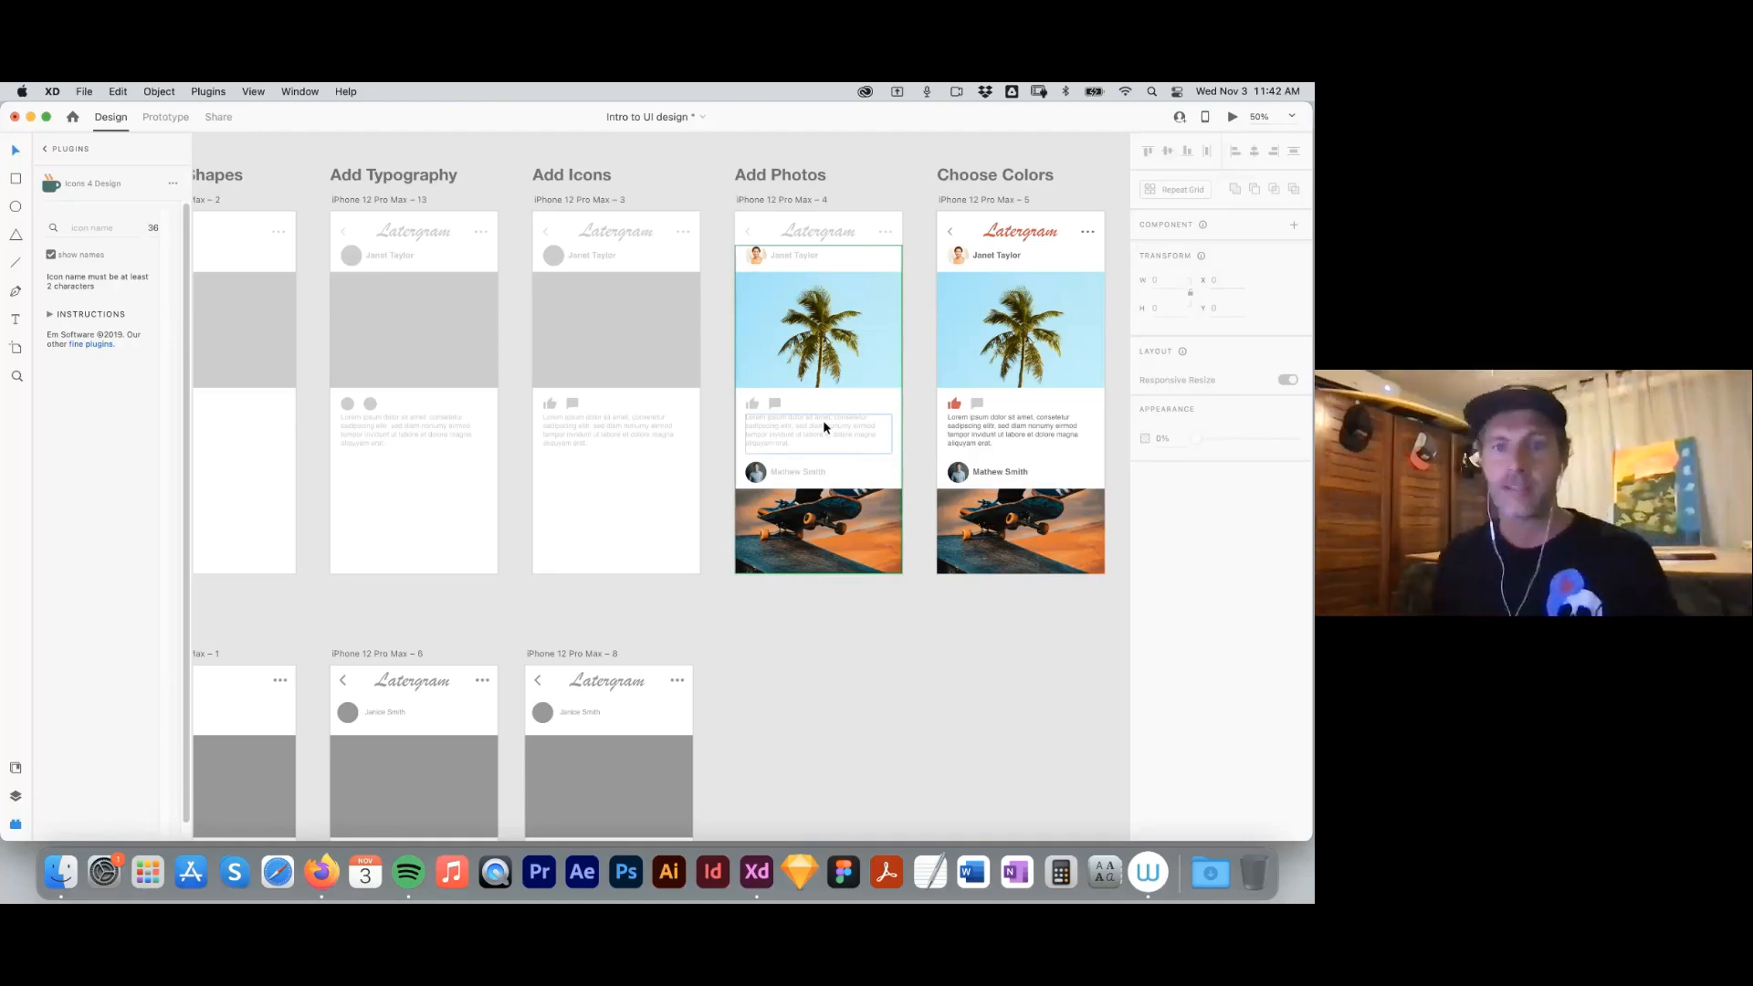
{"action": "scroll", "coordinate": [918, 451], "scroll_direction": "down", "scroll_amount": 4}
{"action": "scroll", "coordinate": [917, 451], "scroll_direction": "down", "scroll_amount": 3}
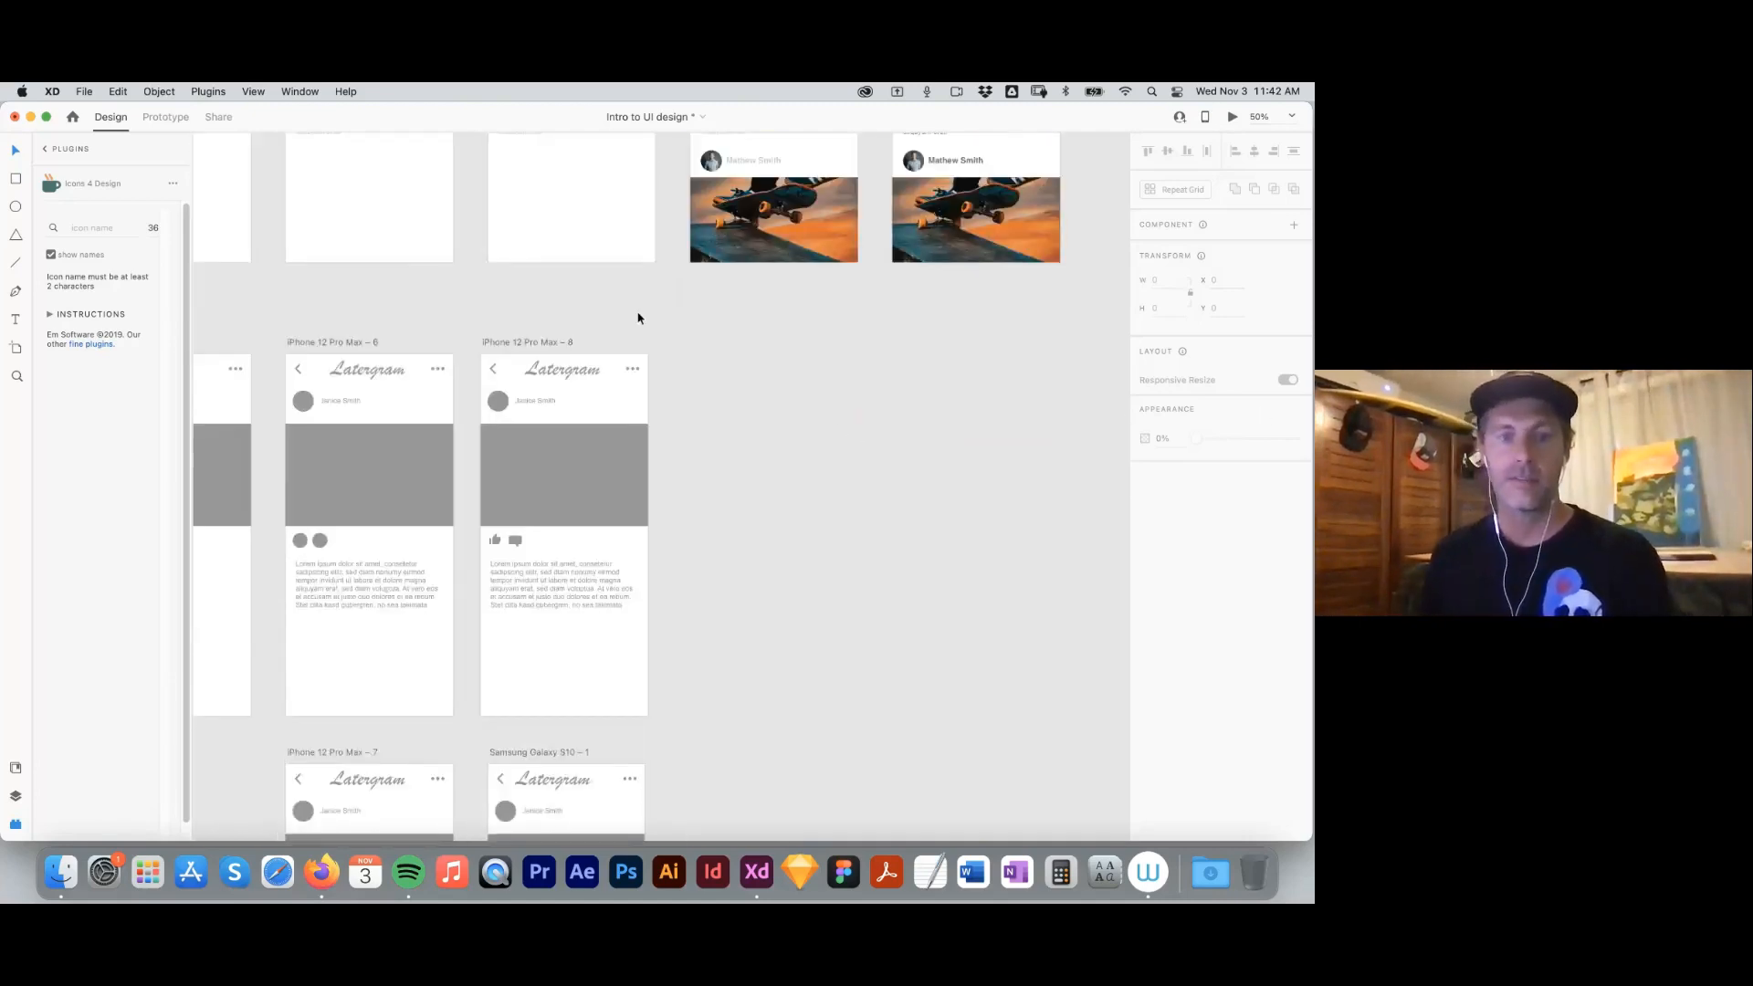
{"action": "left_click", "coordinate": [493, 331]}
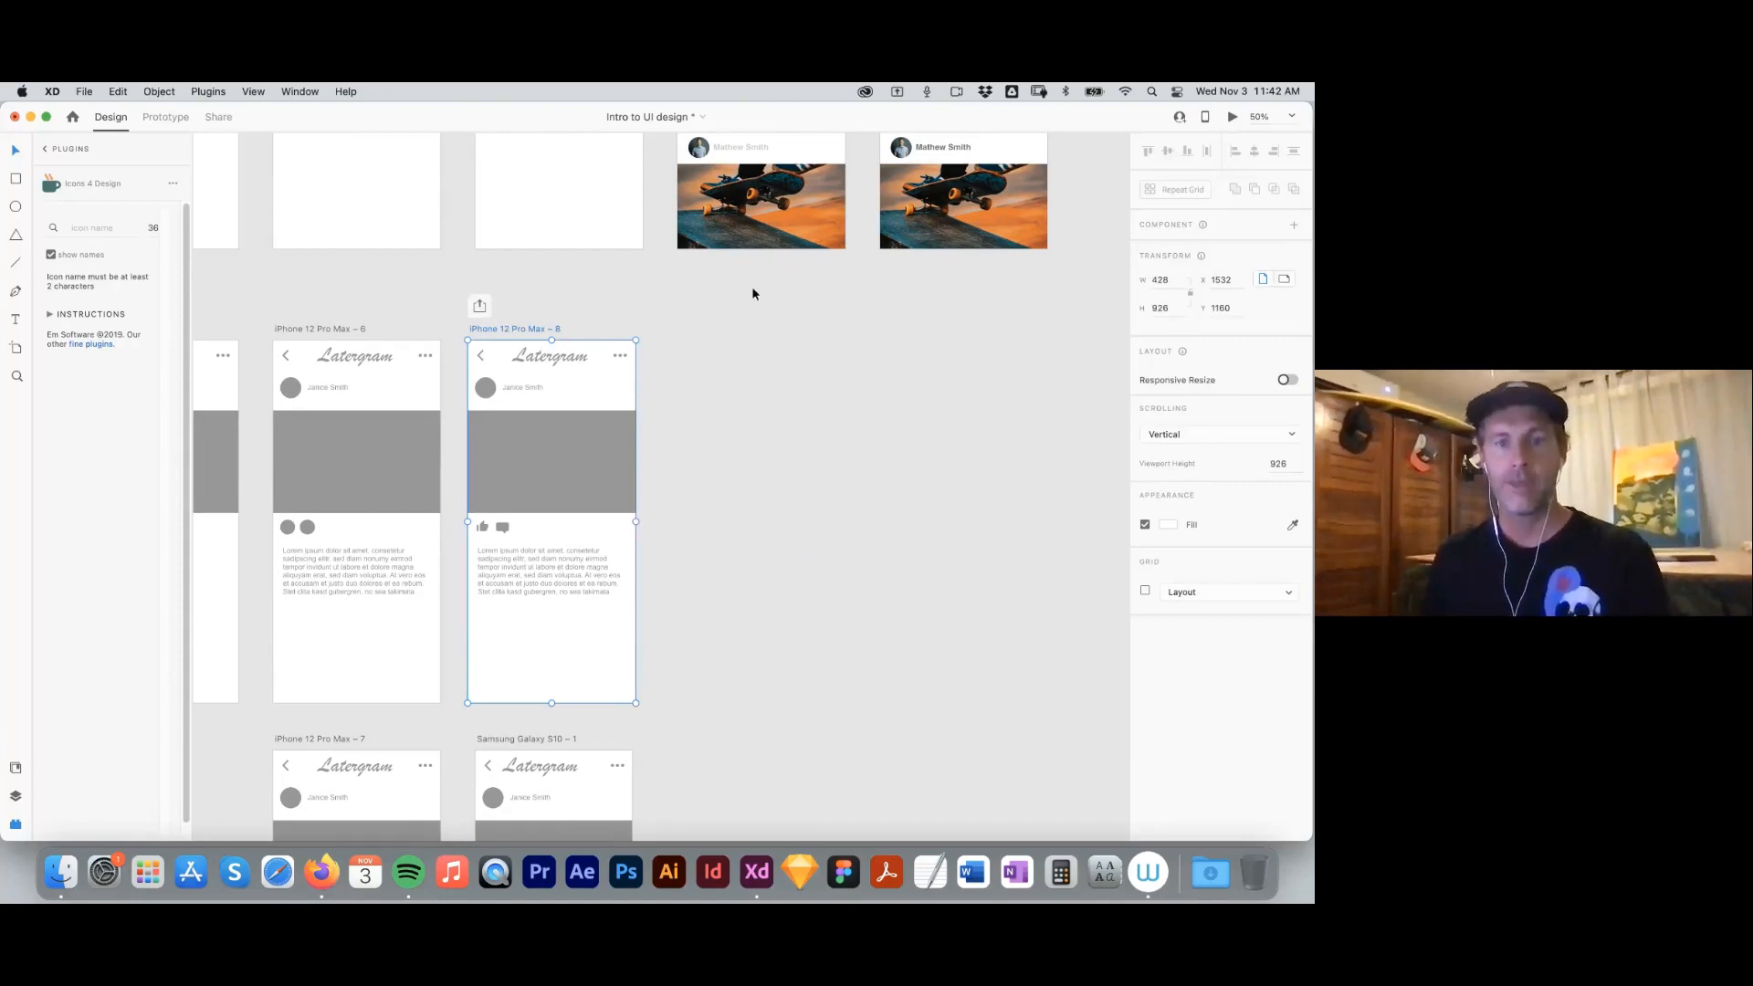
{"action": "key", "text": "super+d"}
Deselect the new artboard and bring the XD Demo folder window over the canvas.
{"action": "scroll", "coordinate": [947, 328], "scroll_direction": "left", "scroll_amount": 1}
{"action": "left_click", "coordinate": [902, 321]}
{"action": "scroll", "coordinate": [884, 401], "scroll_direction": "up", "scroll_amount": 3}
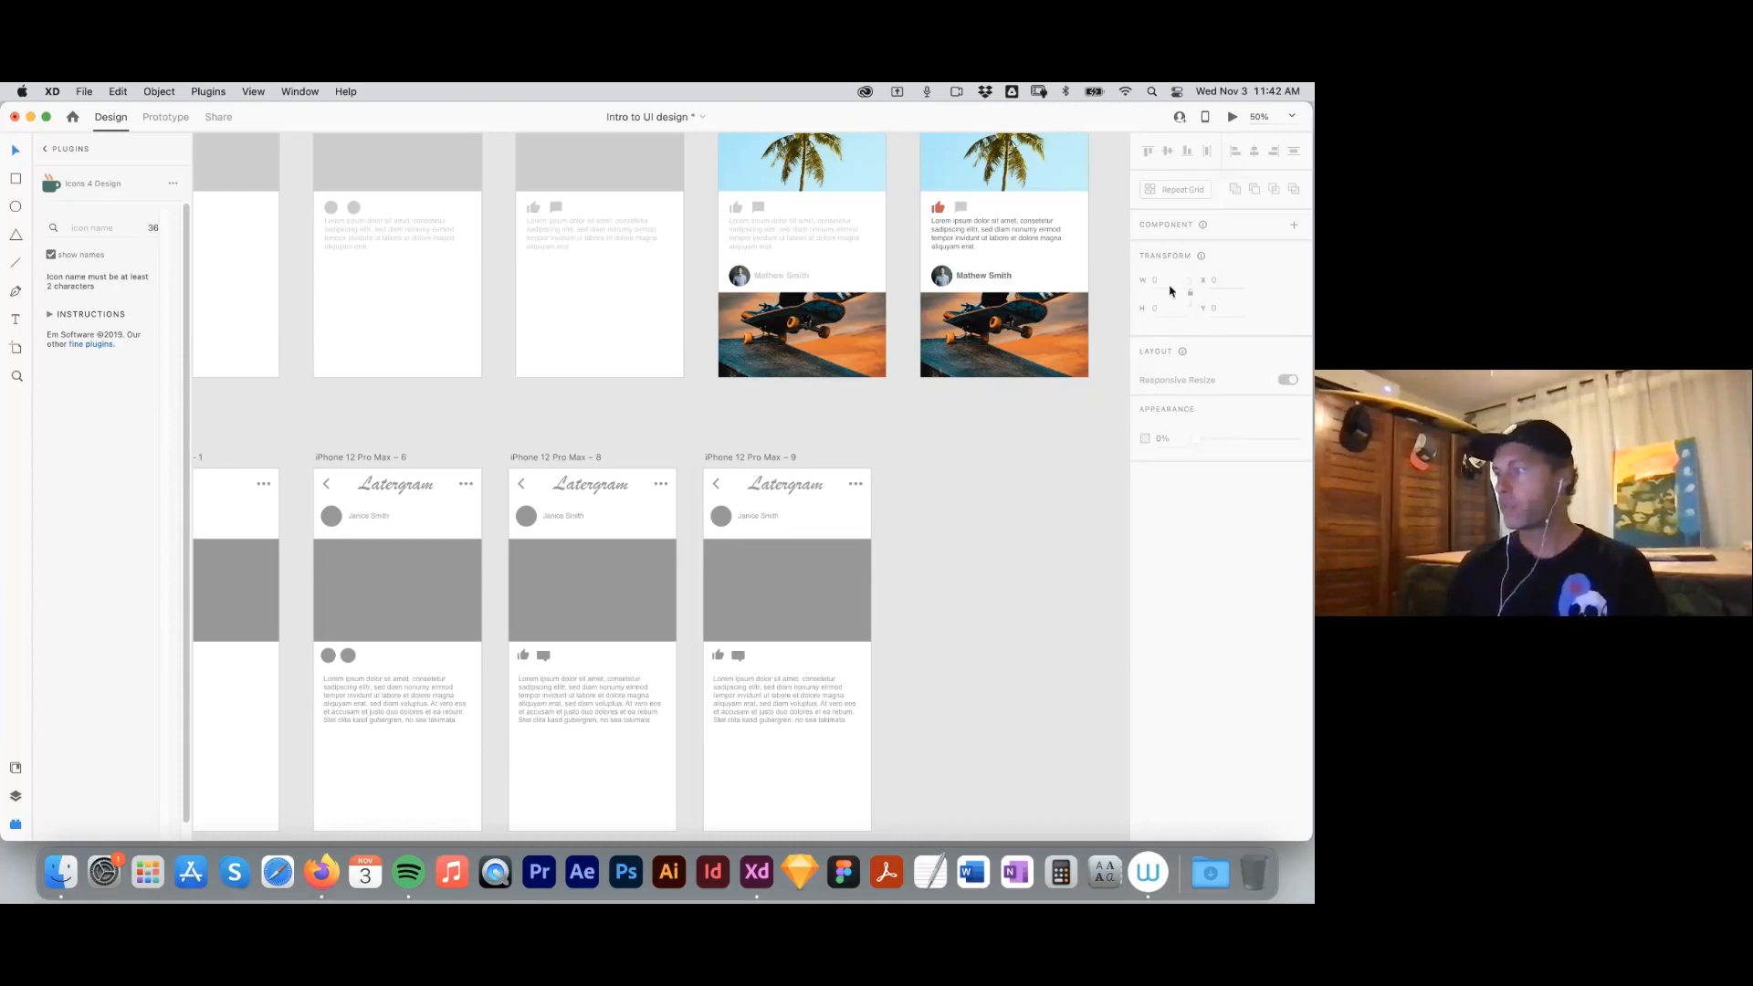
{"action": "left_click_drag", "start_coordinate": [1251, 333], "coordinate": [321, 489]}
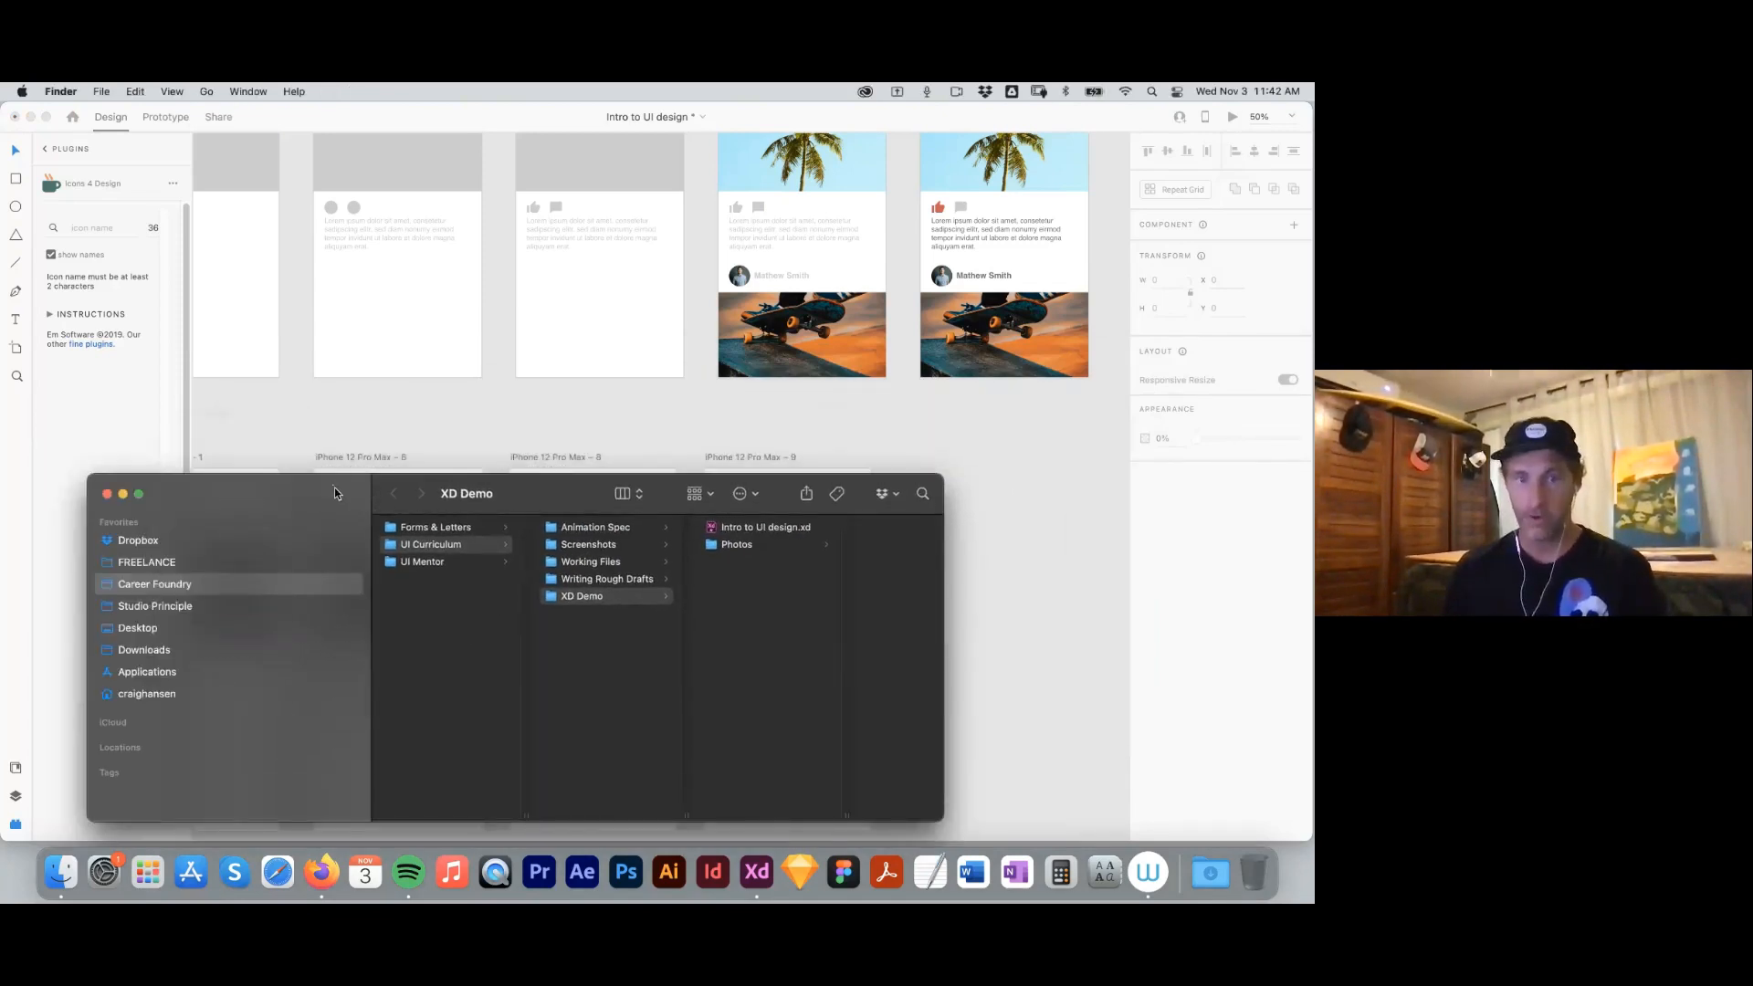
Check the two Unsplash JPG photos in the XD Demo Photos folder, then hide Finder.
{"action": "left_click_drag", "start_coordinate": [326, 489], "coordinate": [300, 427]}
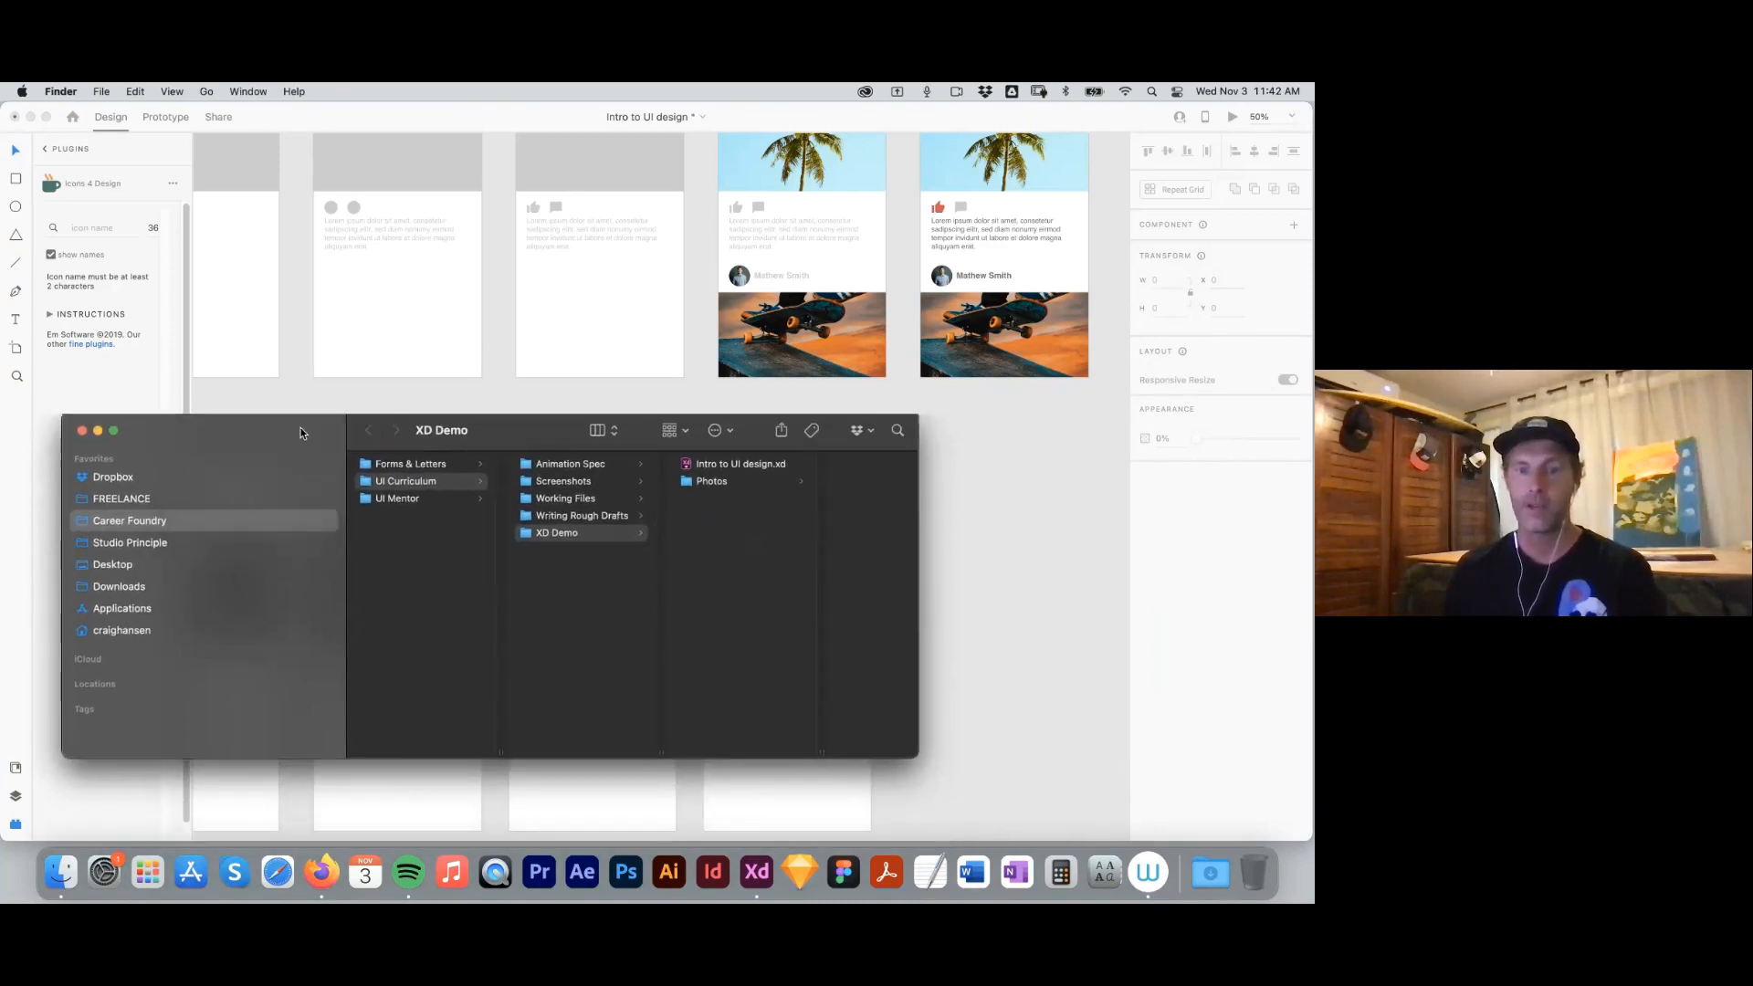
{"action": "left_click", "coordinate": [726, 481]}
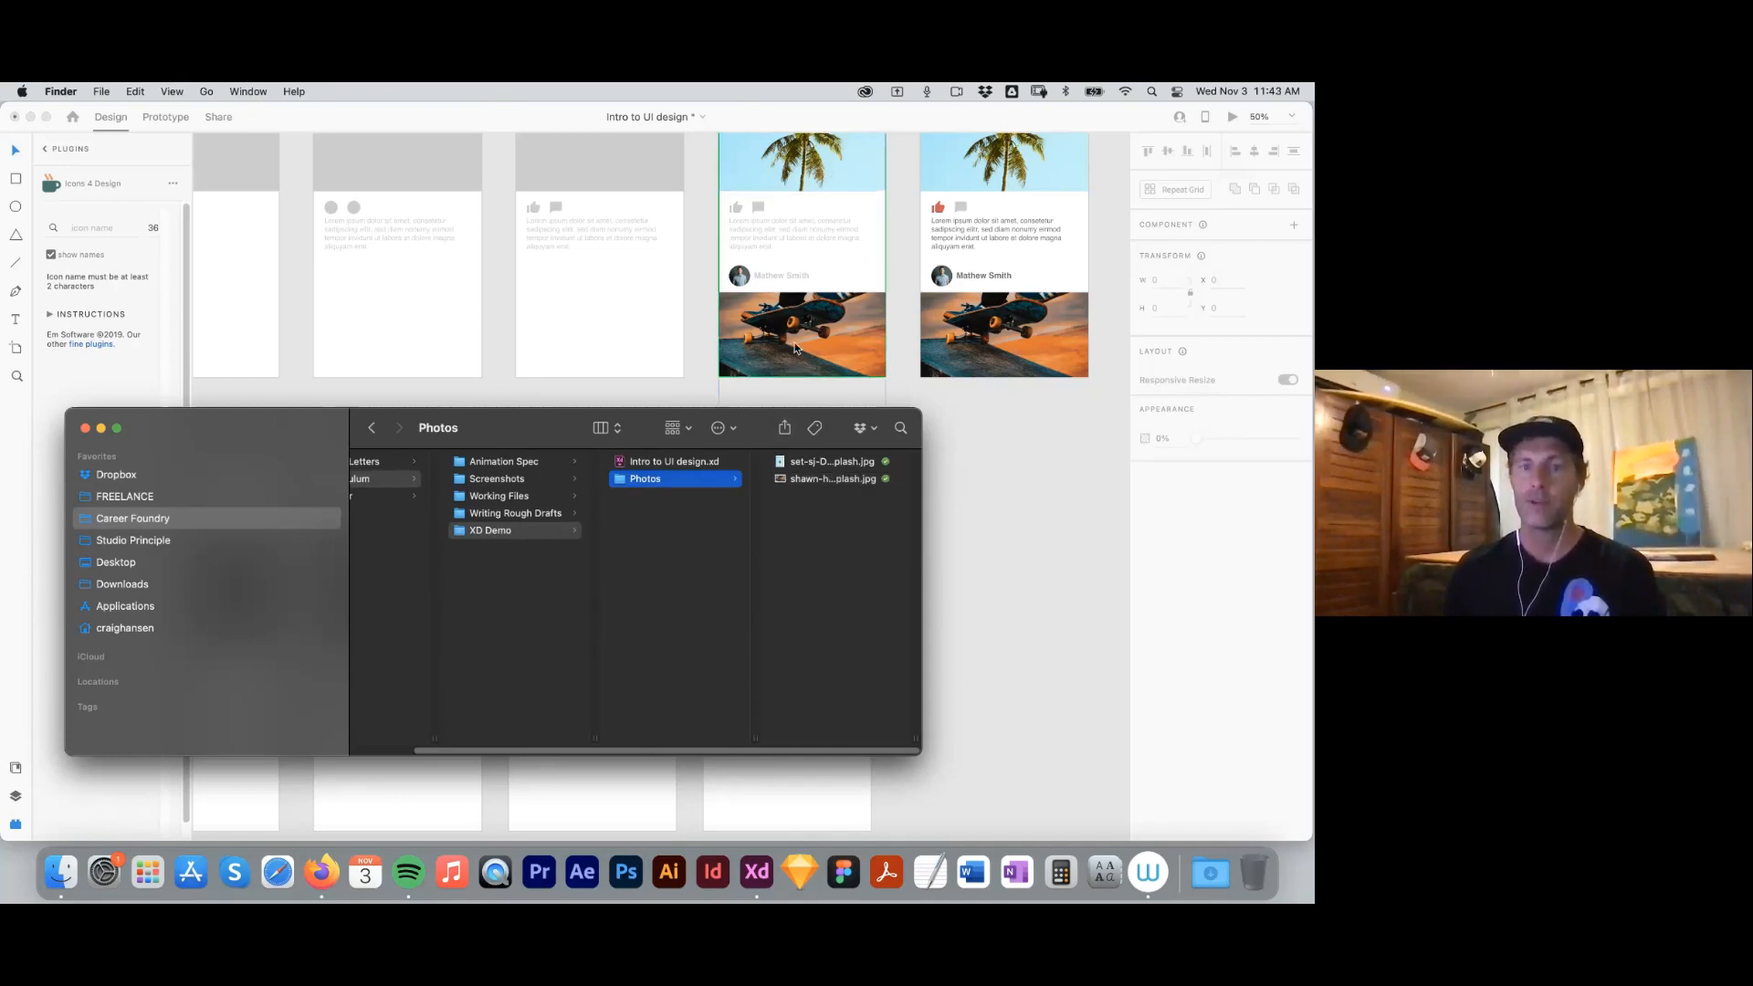
{"action": "left_click_drag", "start_coordinate": [287, 440], "coordinate": [328, 462]}
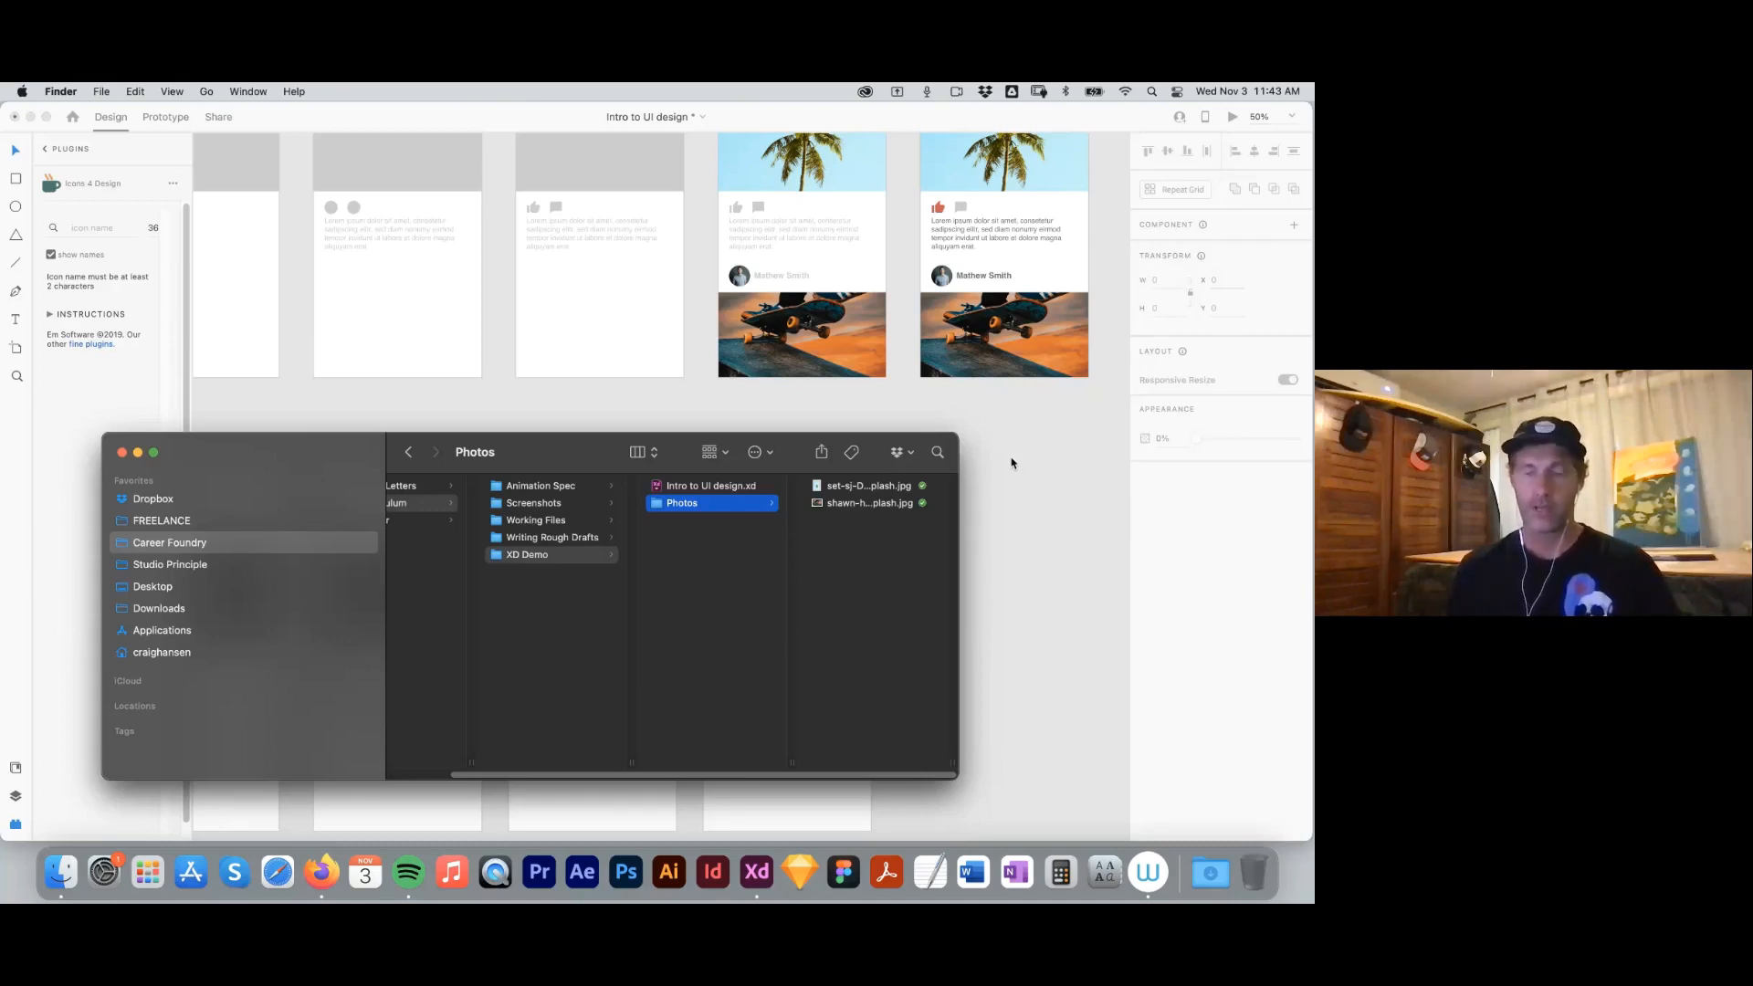
{"action": "key", "text": "super+h"}
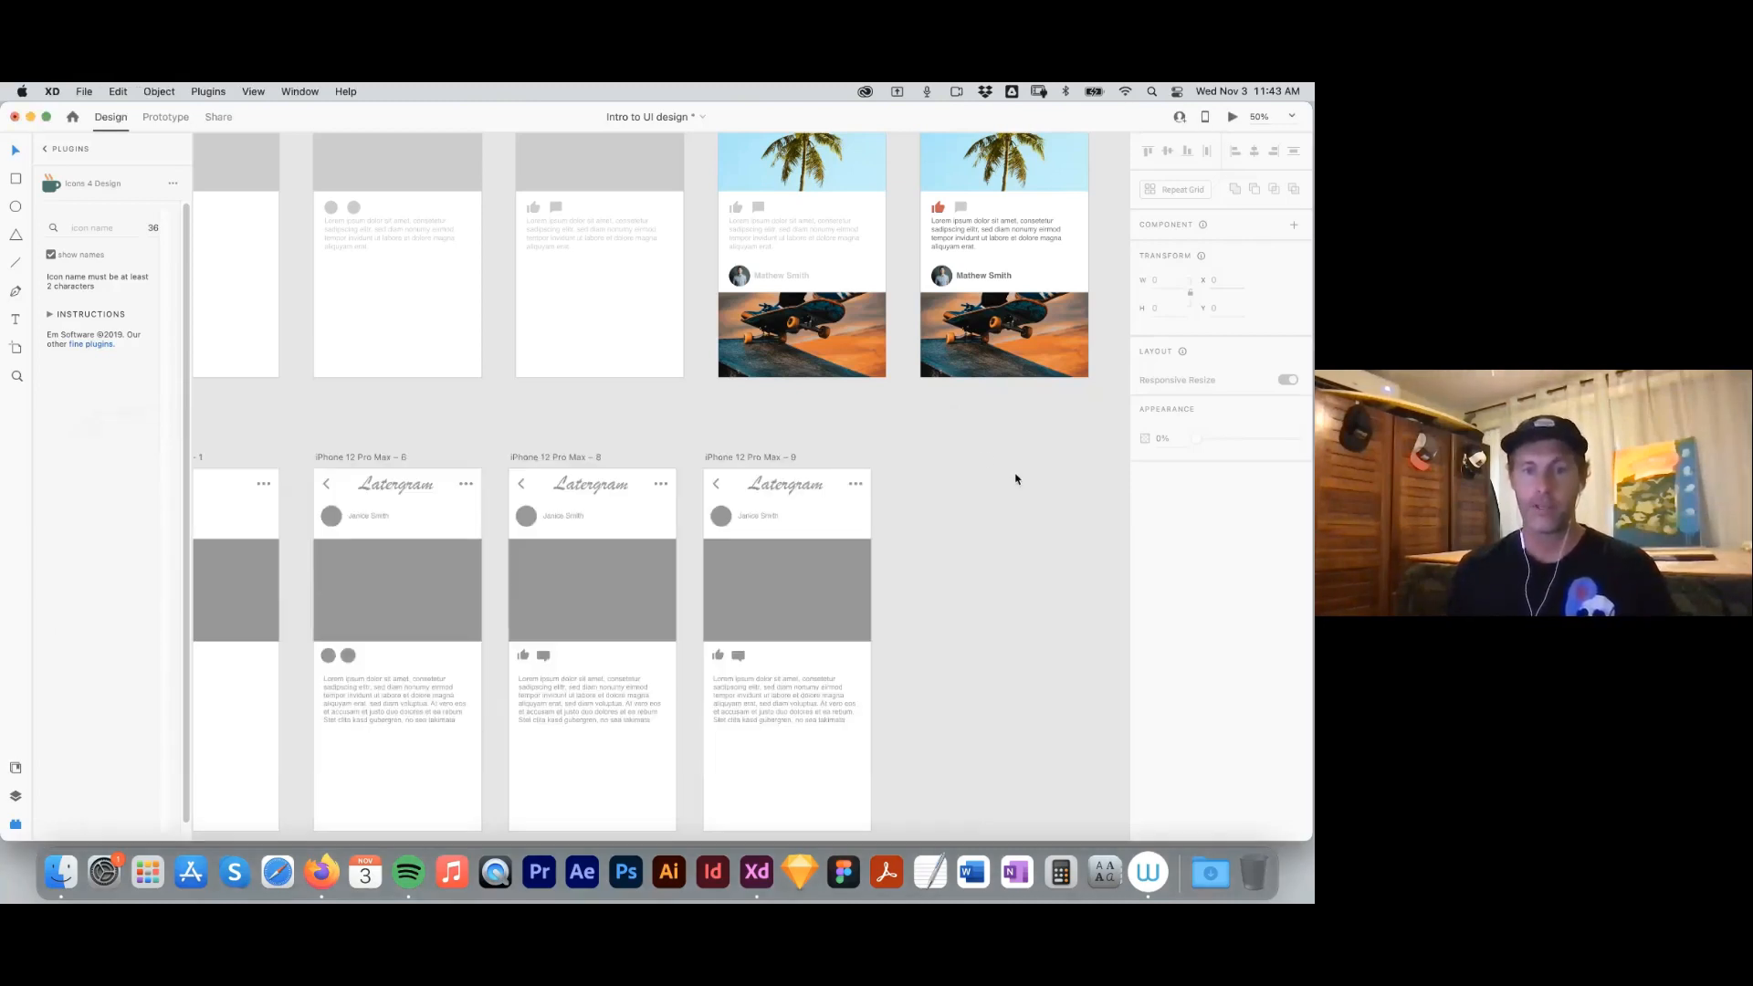
Select the grey photo placeholder on artboard 9 and choose File > Import.
{"action": "scroll", "coordinate": [964, 490], "scroll_direction": "down", "scroll_amount": 2}
{"action": "left_click", "coordinate": [822, 497]}
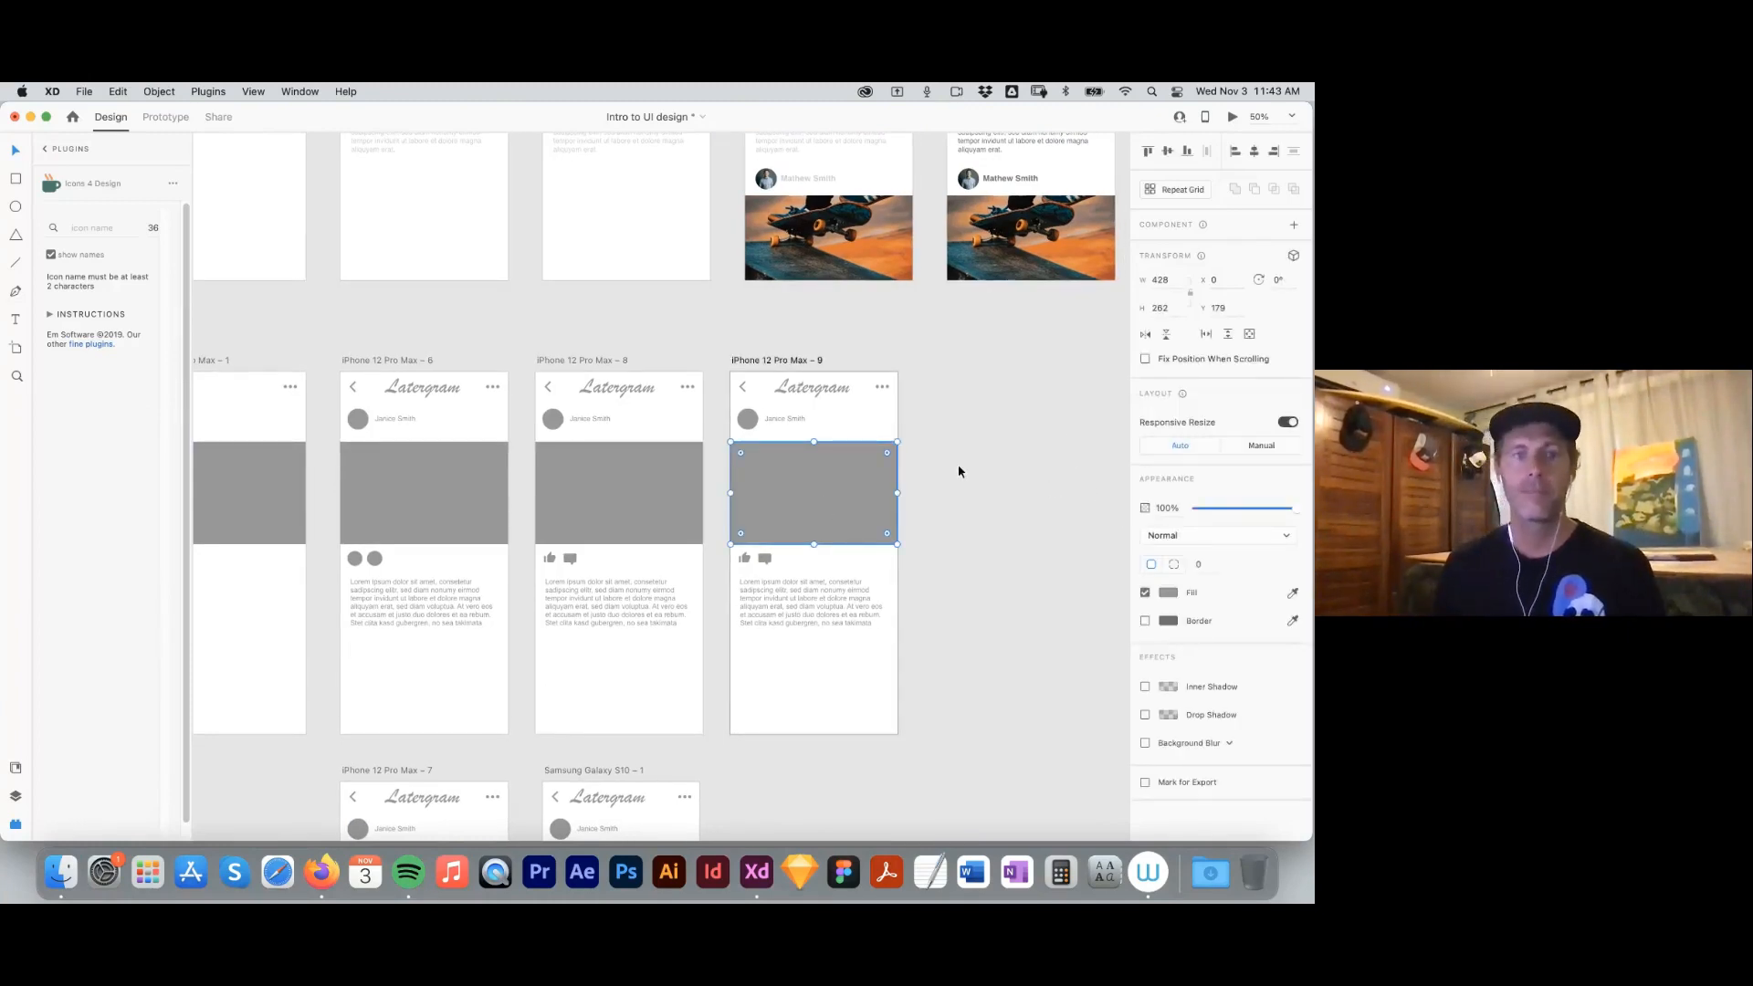
{"action": "left_click", "coordinate": [158, 92]}
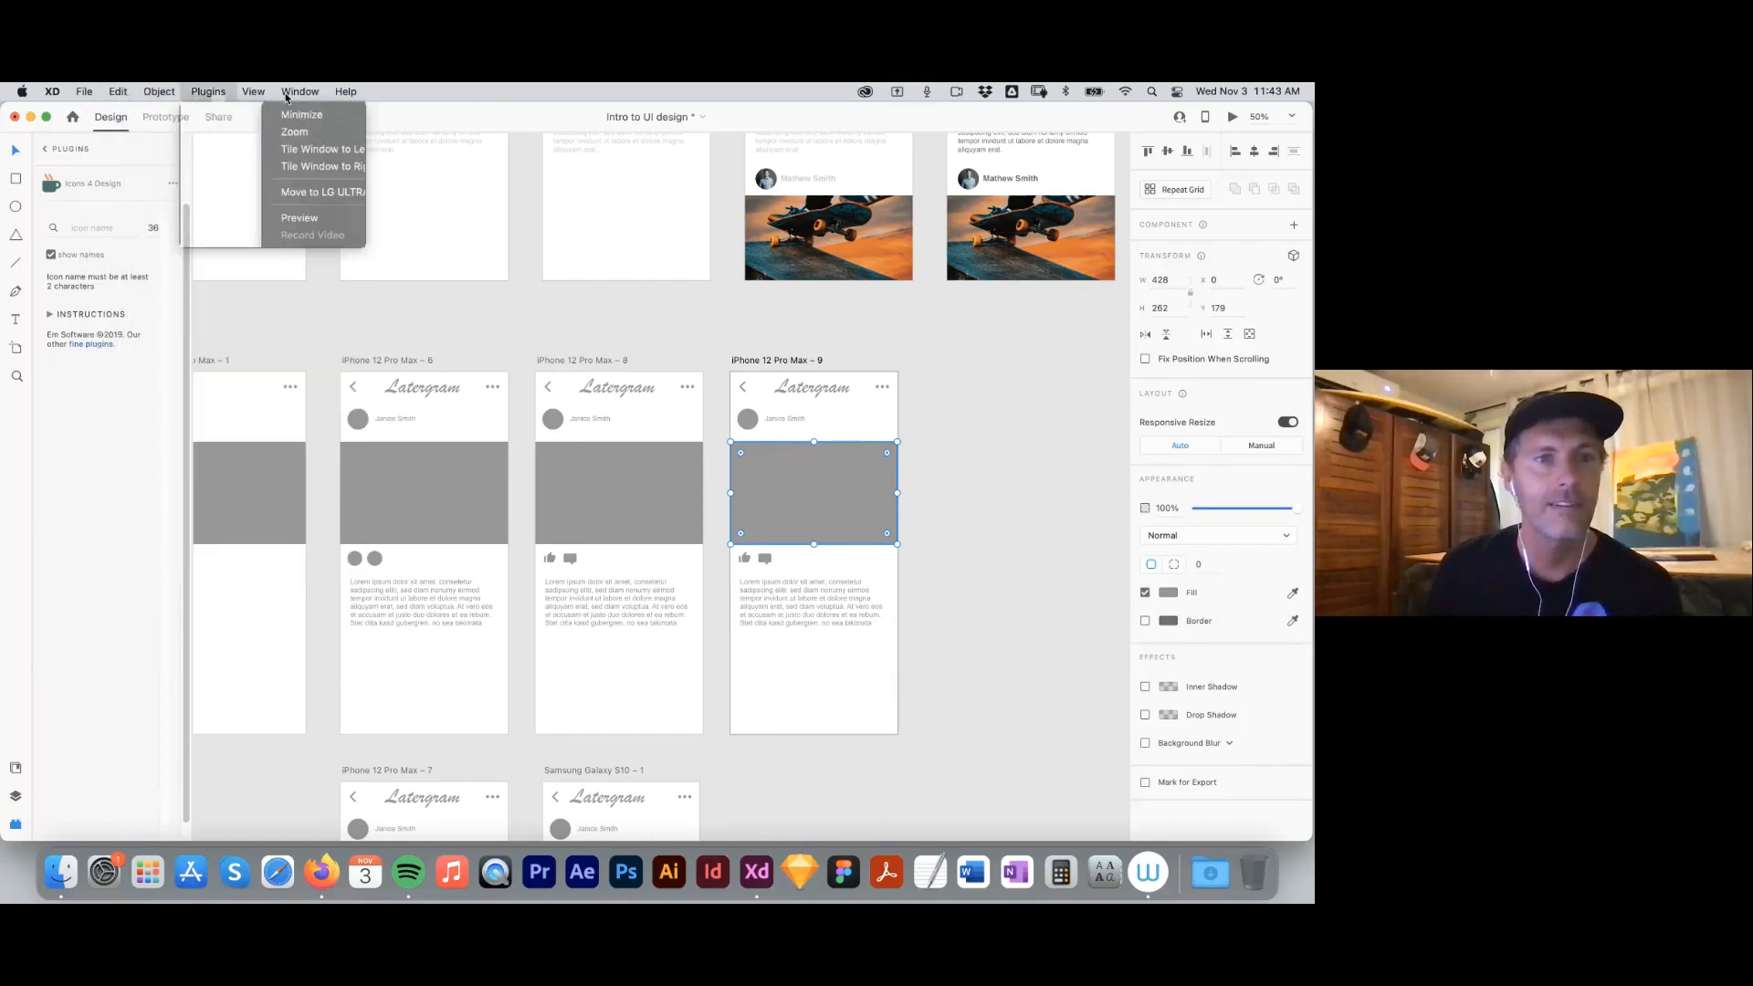
{"action": "mouse_move", "coordinate": [237, 96]}
{"action": "mouse_move", "coordinate": [83, 98]}
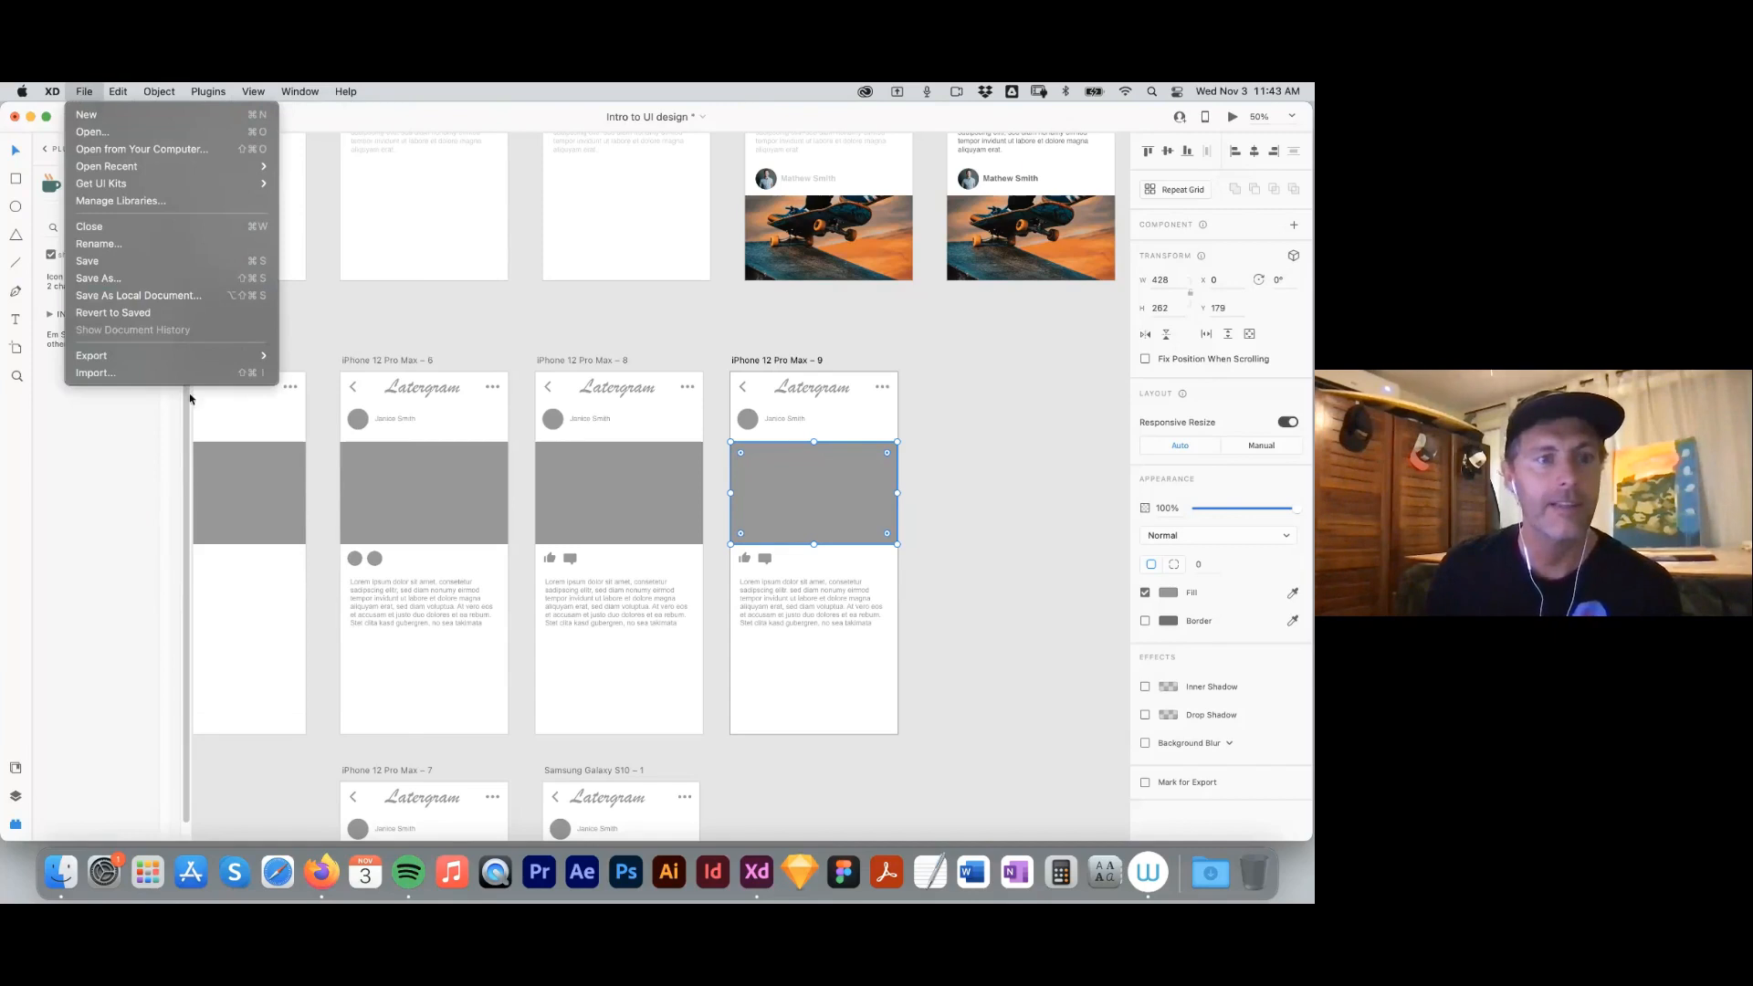
{"action": "left_click", "coordinate": [152, 374]}
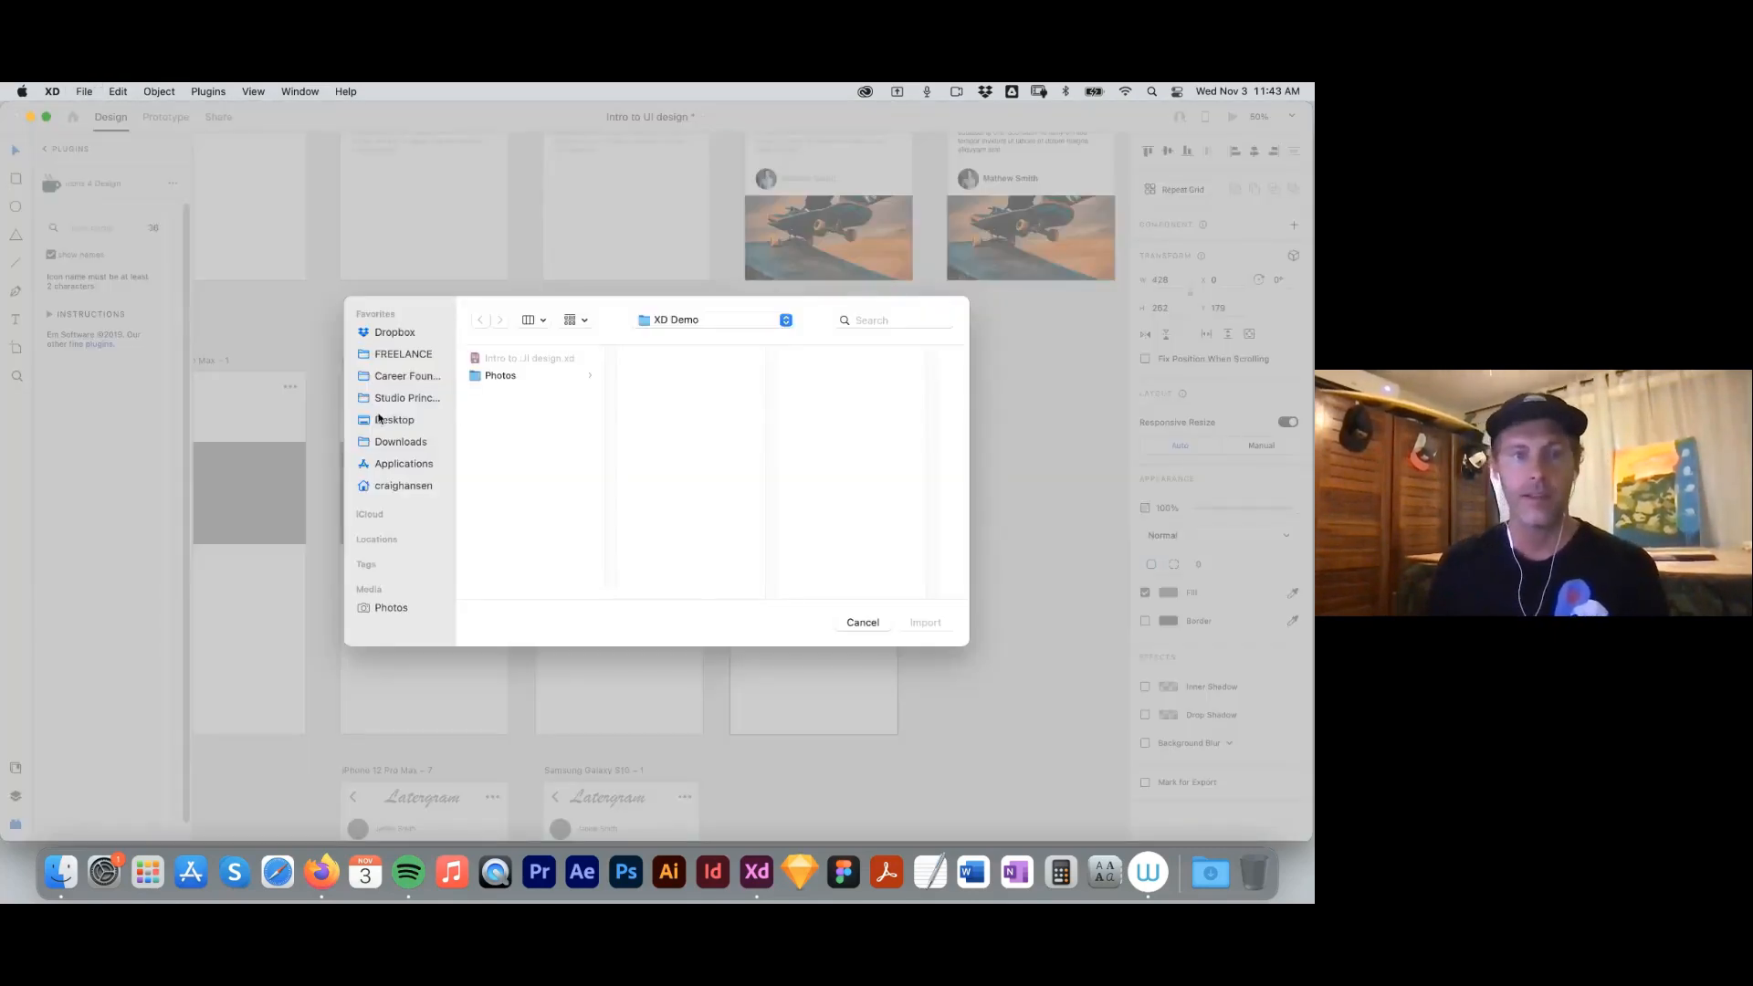
Import the palm-tree photo from Career Foundry > UI Curriculum > XD Demo > Photos.
{"action": "left_click", "coordinate": [379, 418]}
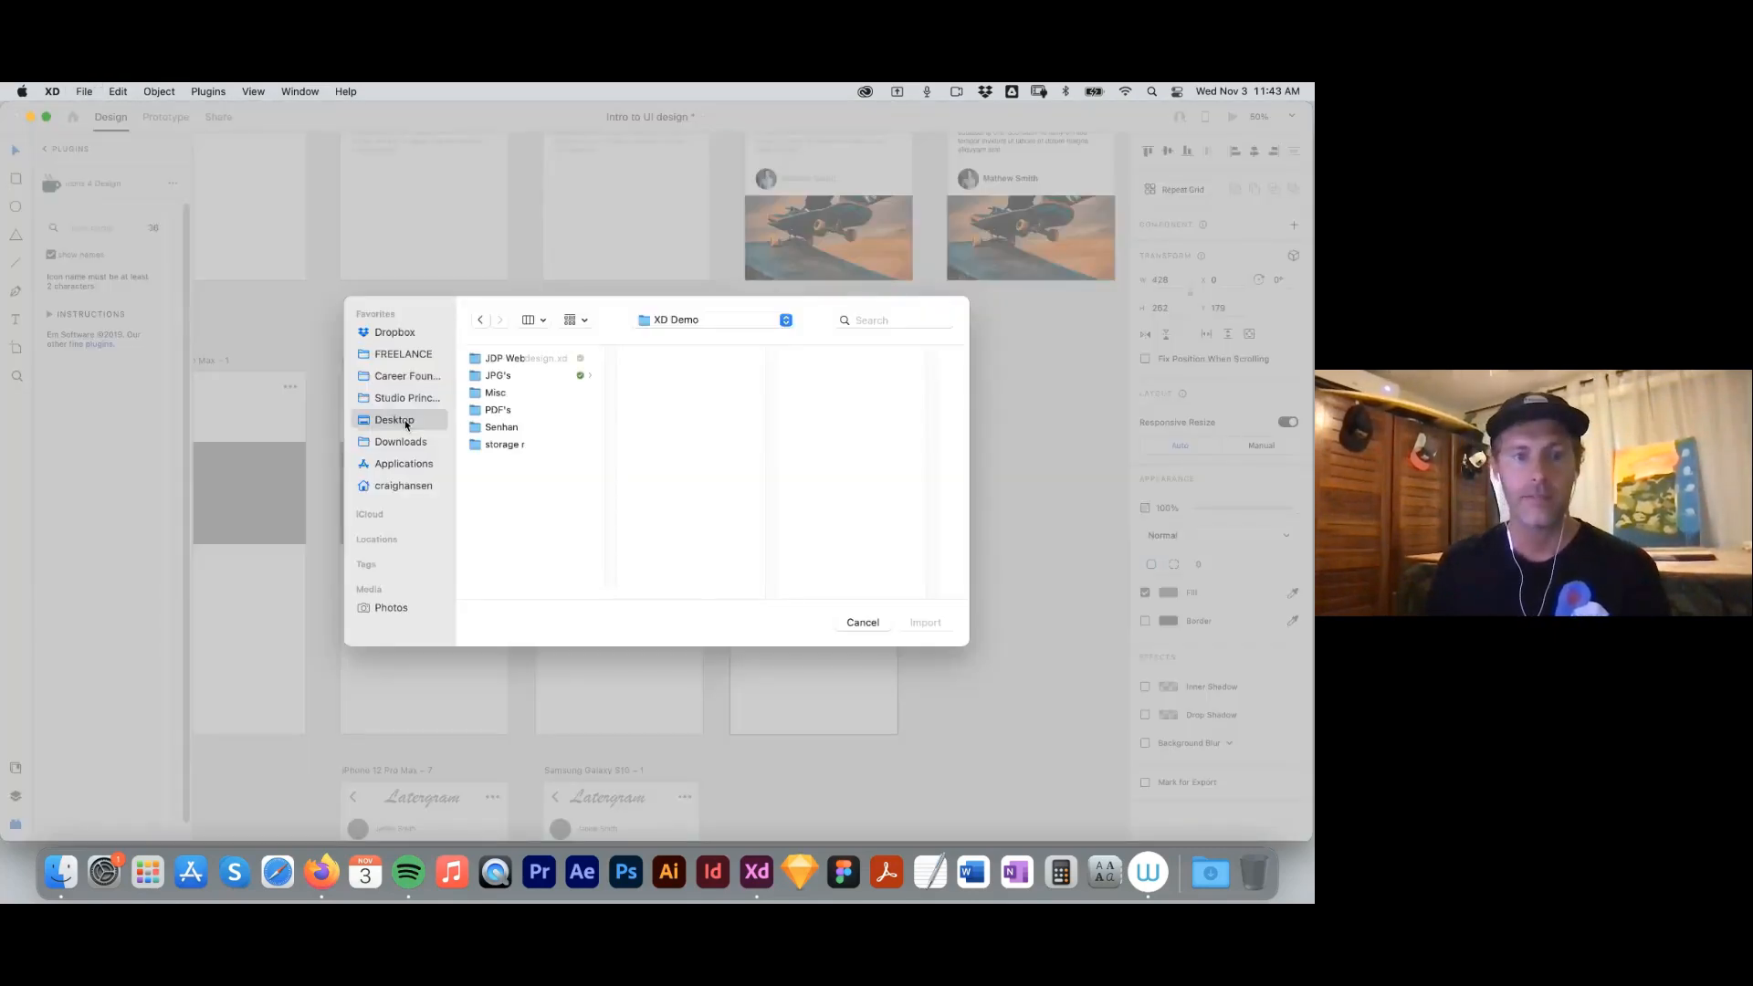
{"action": "left_click", "coordinate": [405, 376]}
{"action": "left_click", "coordinate": [512, 385]}
{"action": "left_click", "coordinate": [675, 428]}
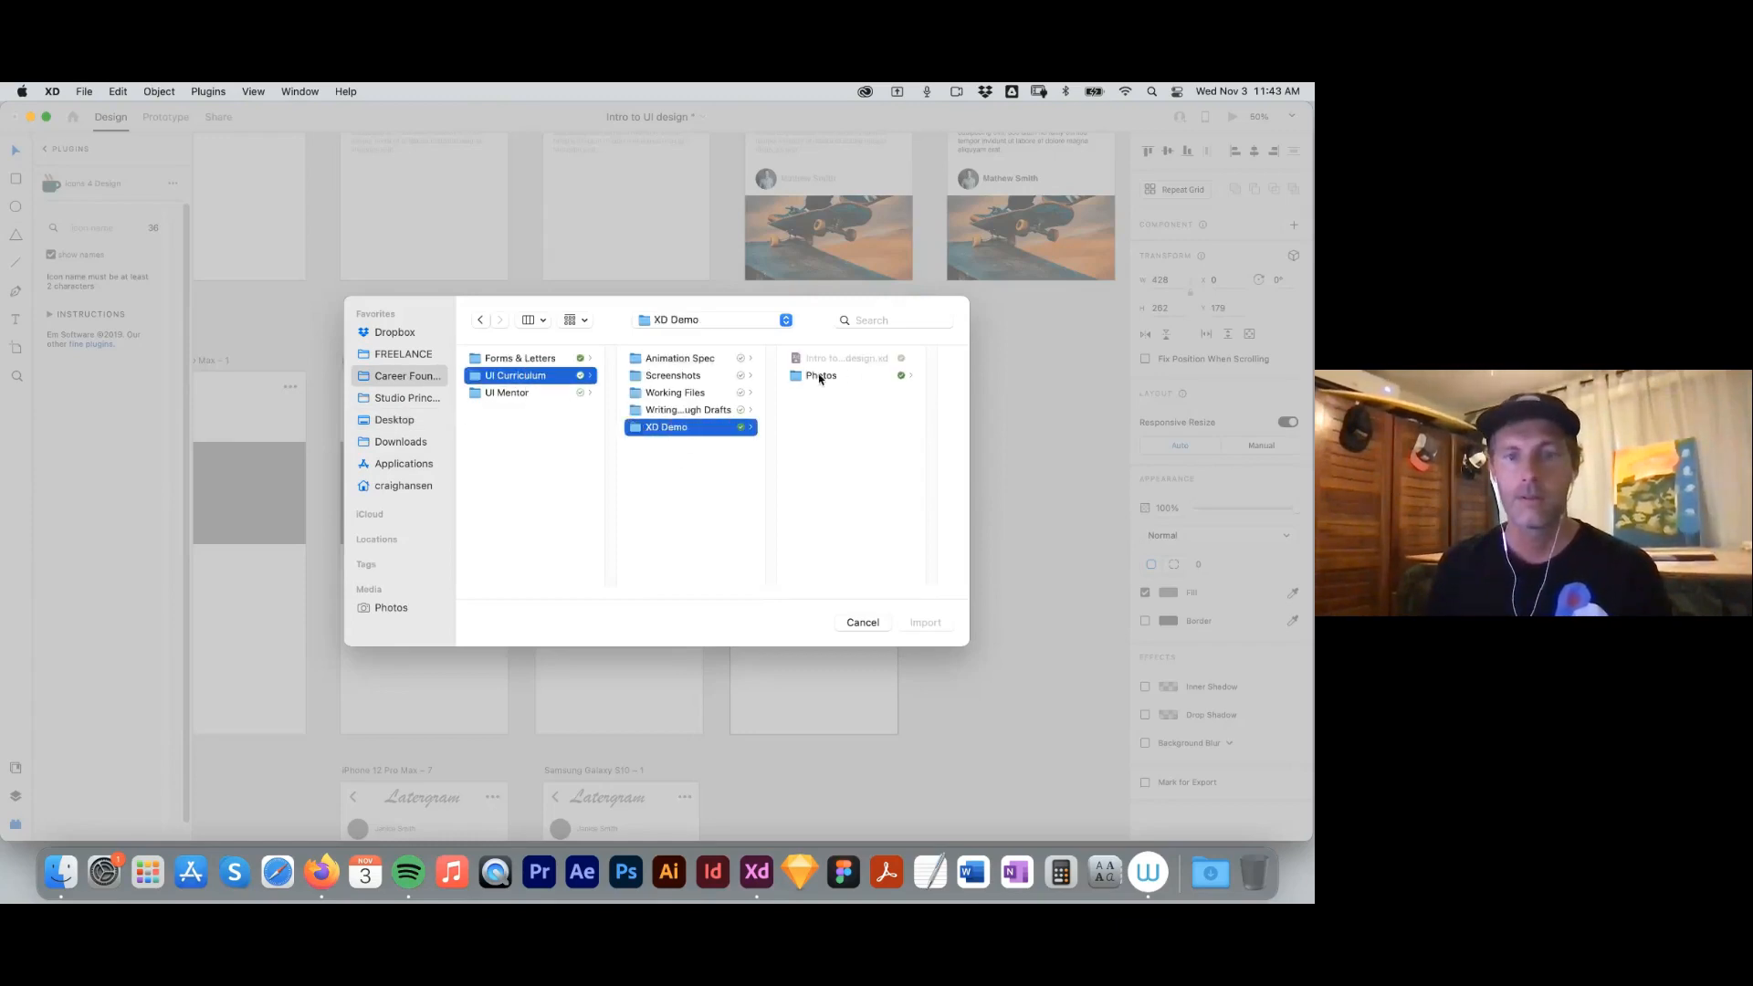
{"action": "left_click", "coordinate": [819, 378]}
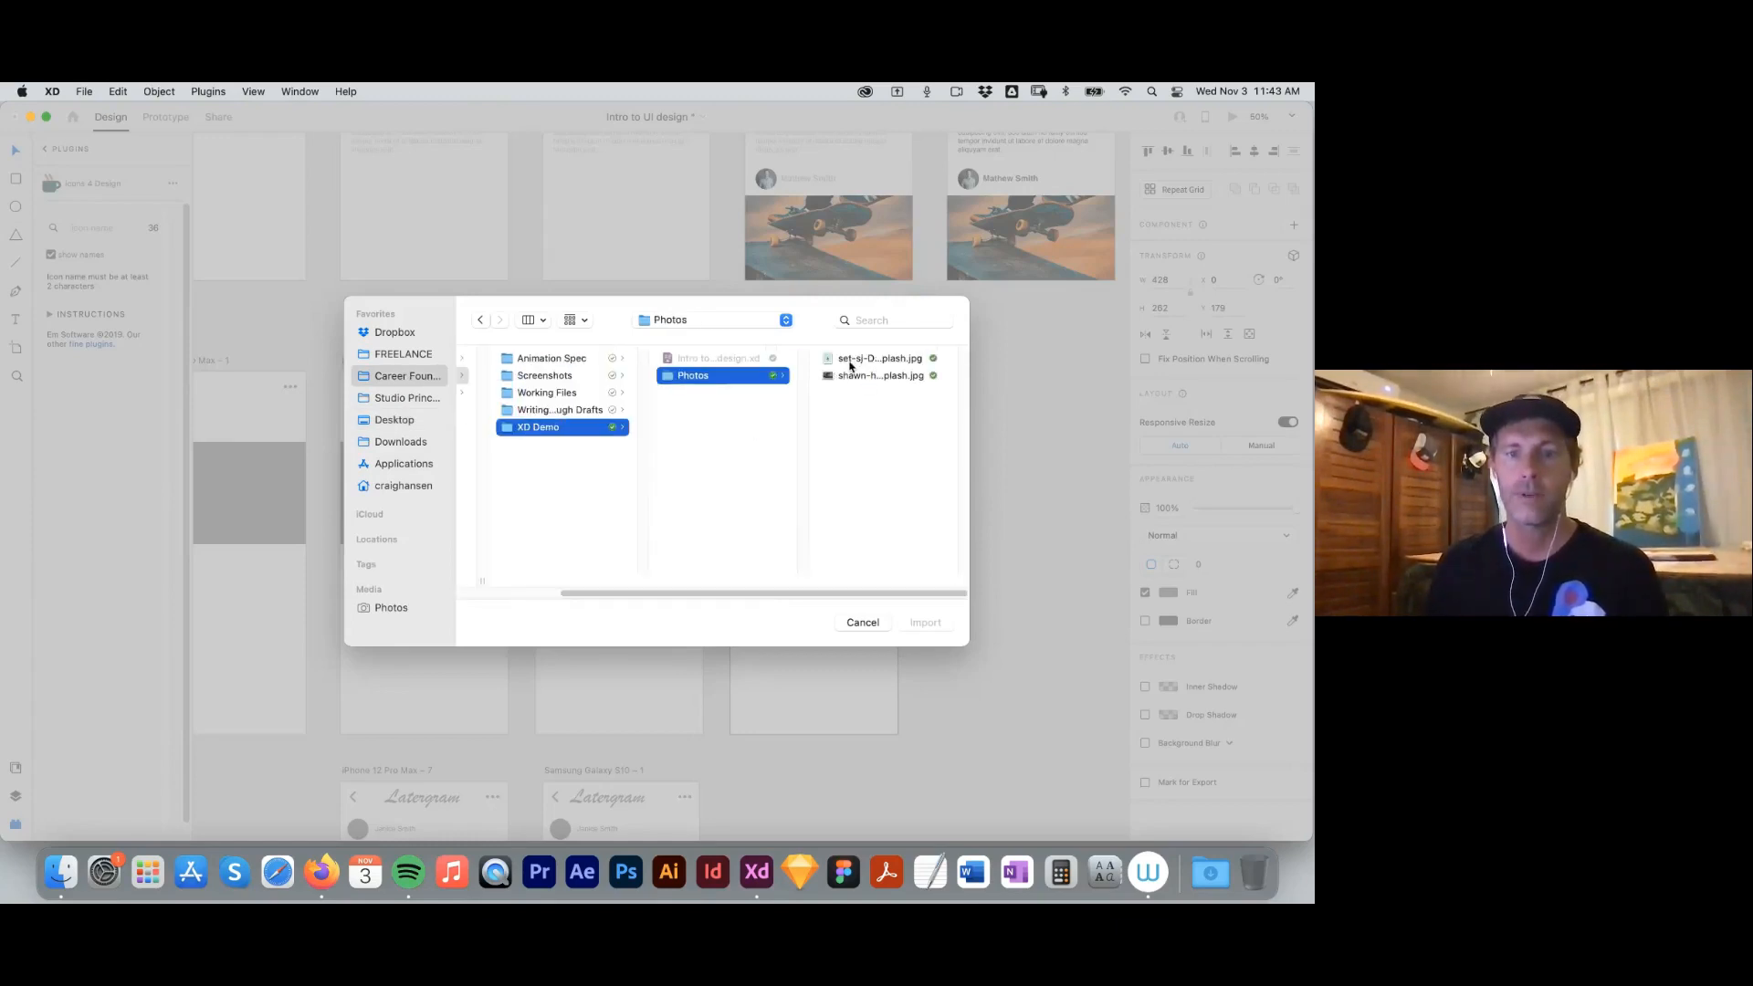
{"action": "left_click", "coordinate": [850, 363]}
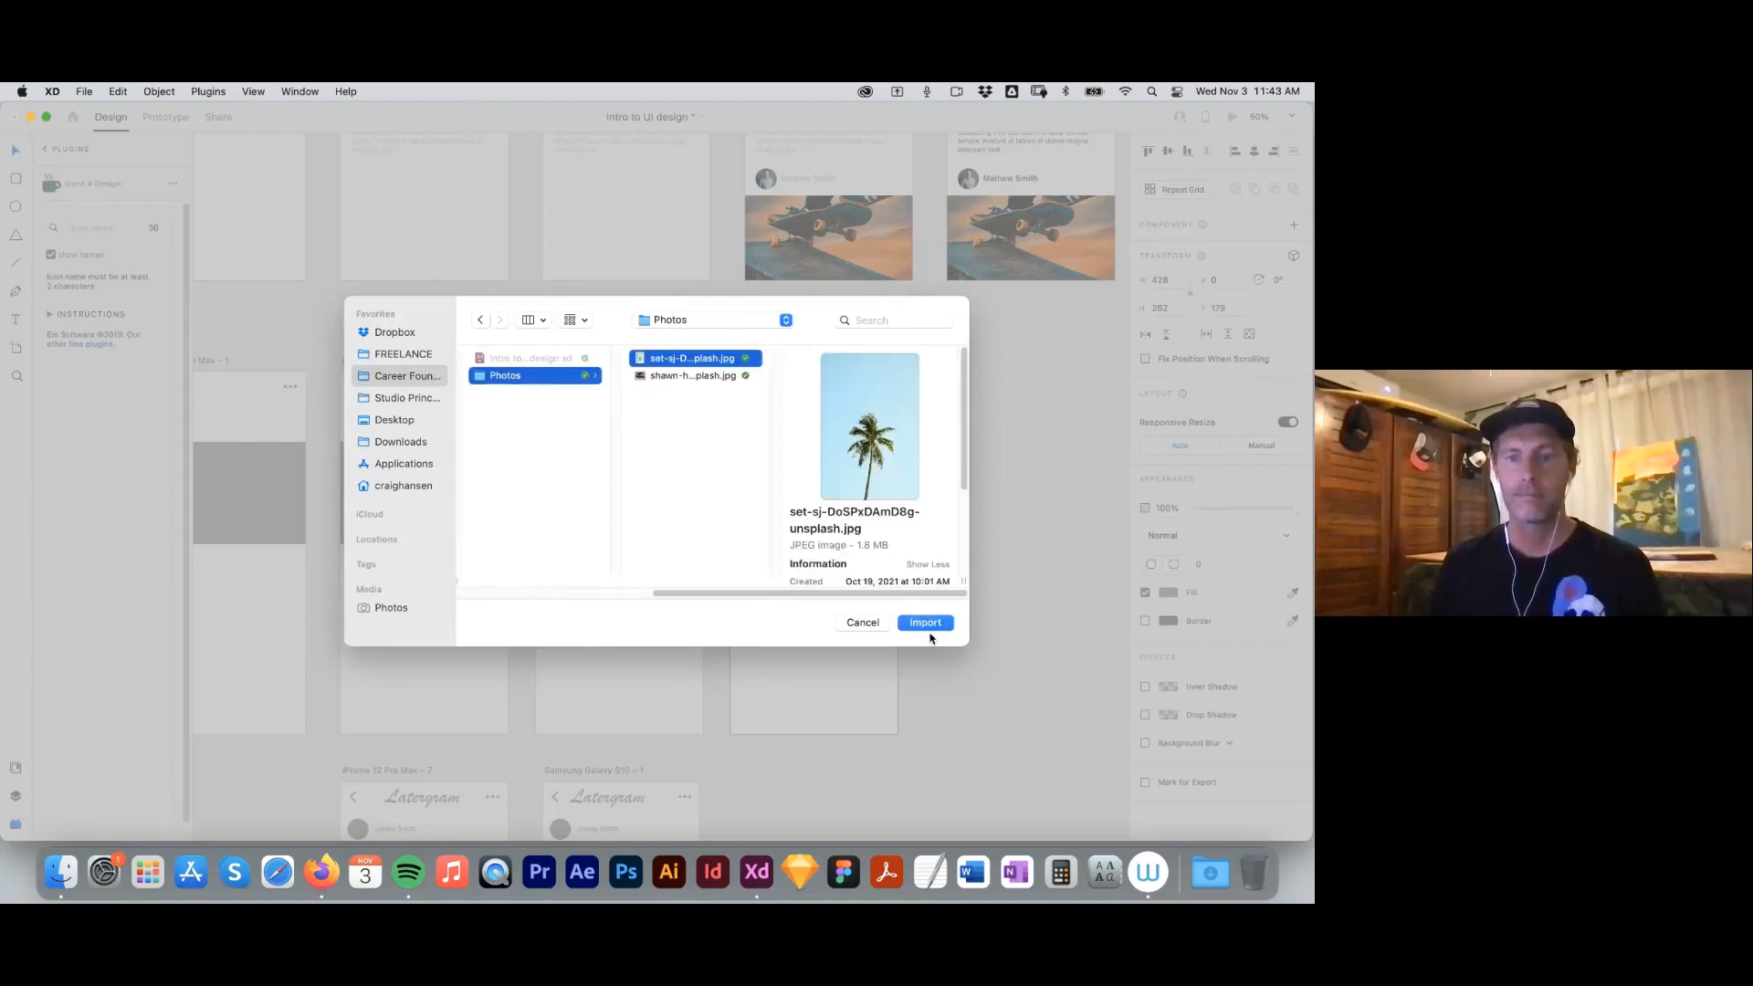
{"action": "left_click", "coordinate": [926, 624]}
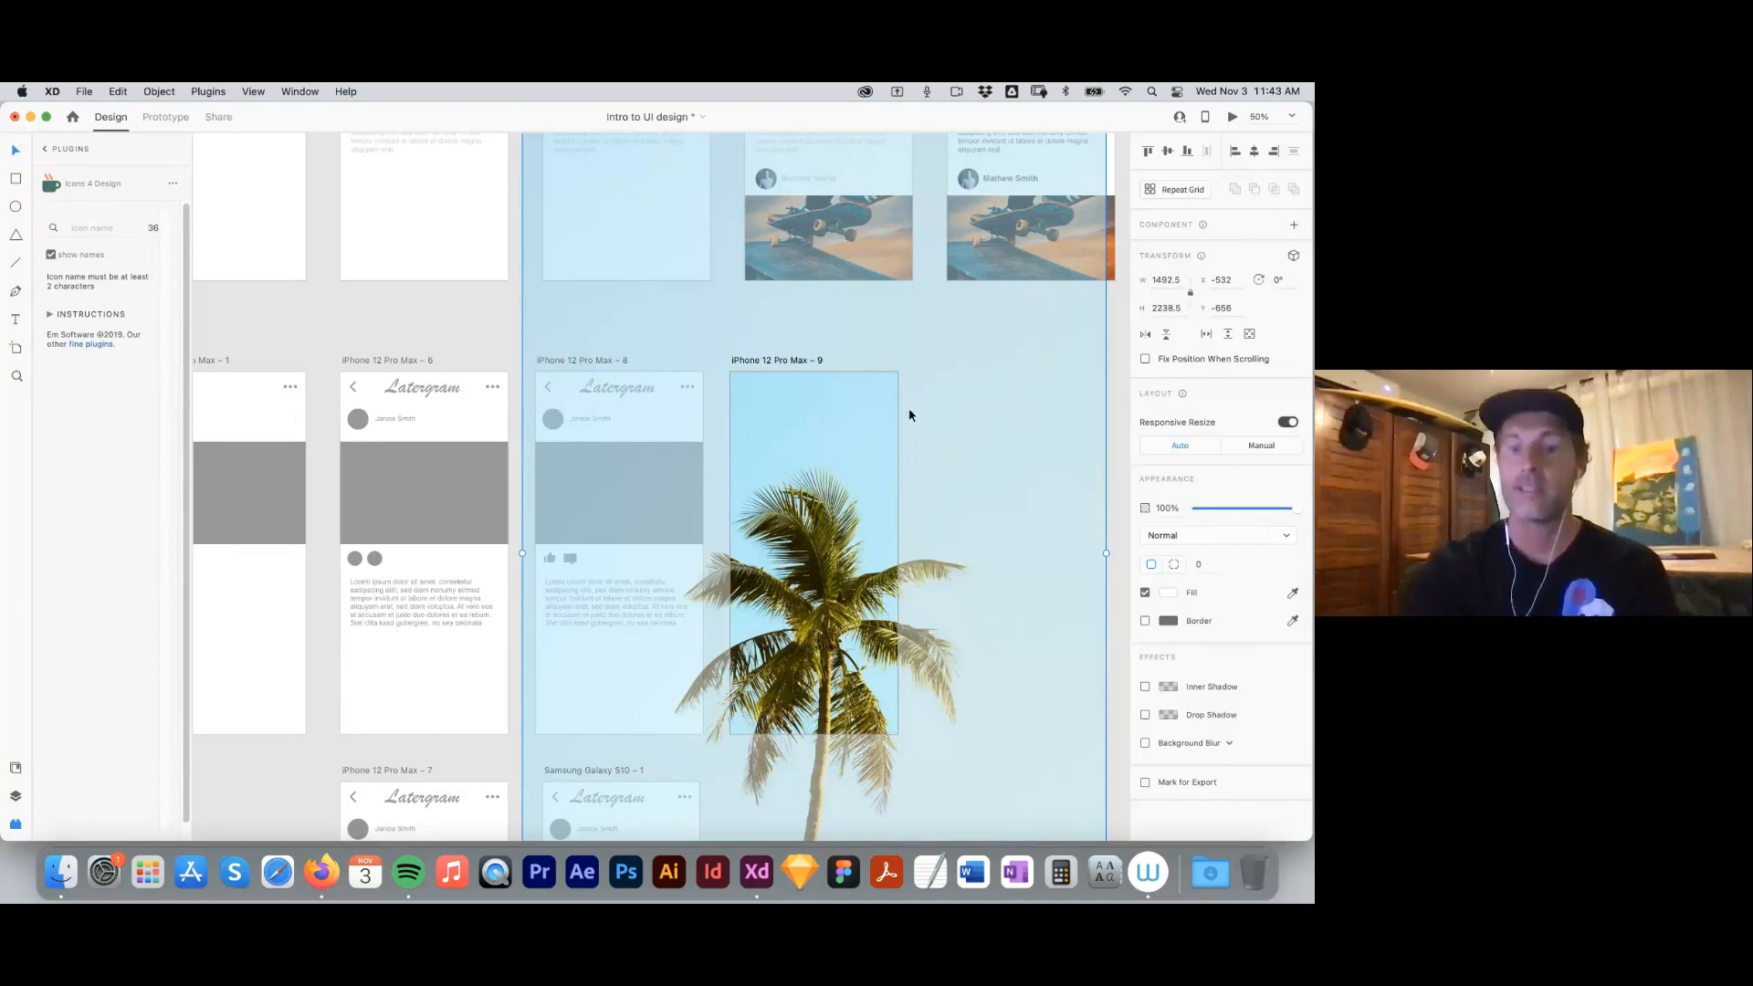
{"action": "key", "text": "super+minus"}
{"action": "key", "text": "super+minus"}
{"action": "key", "text": "super+minus"}
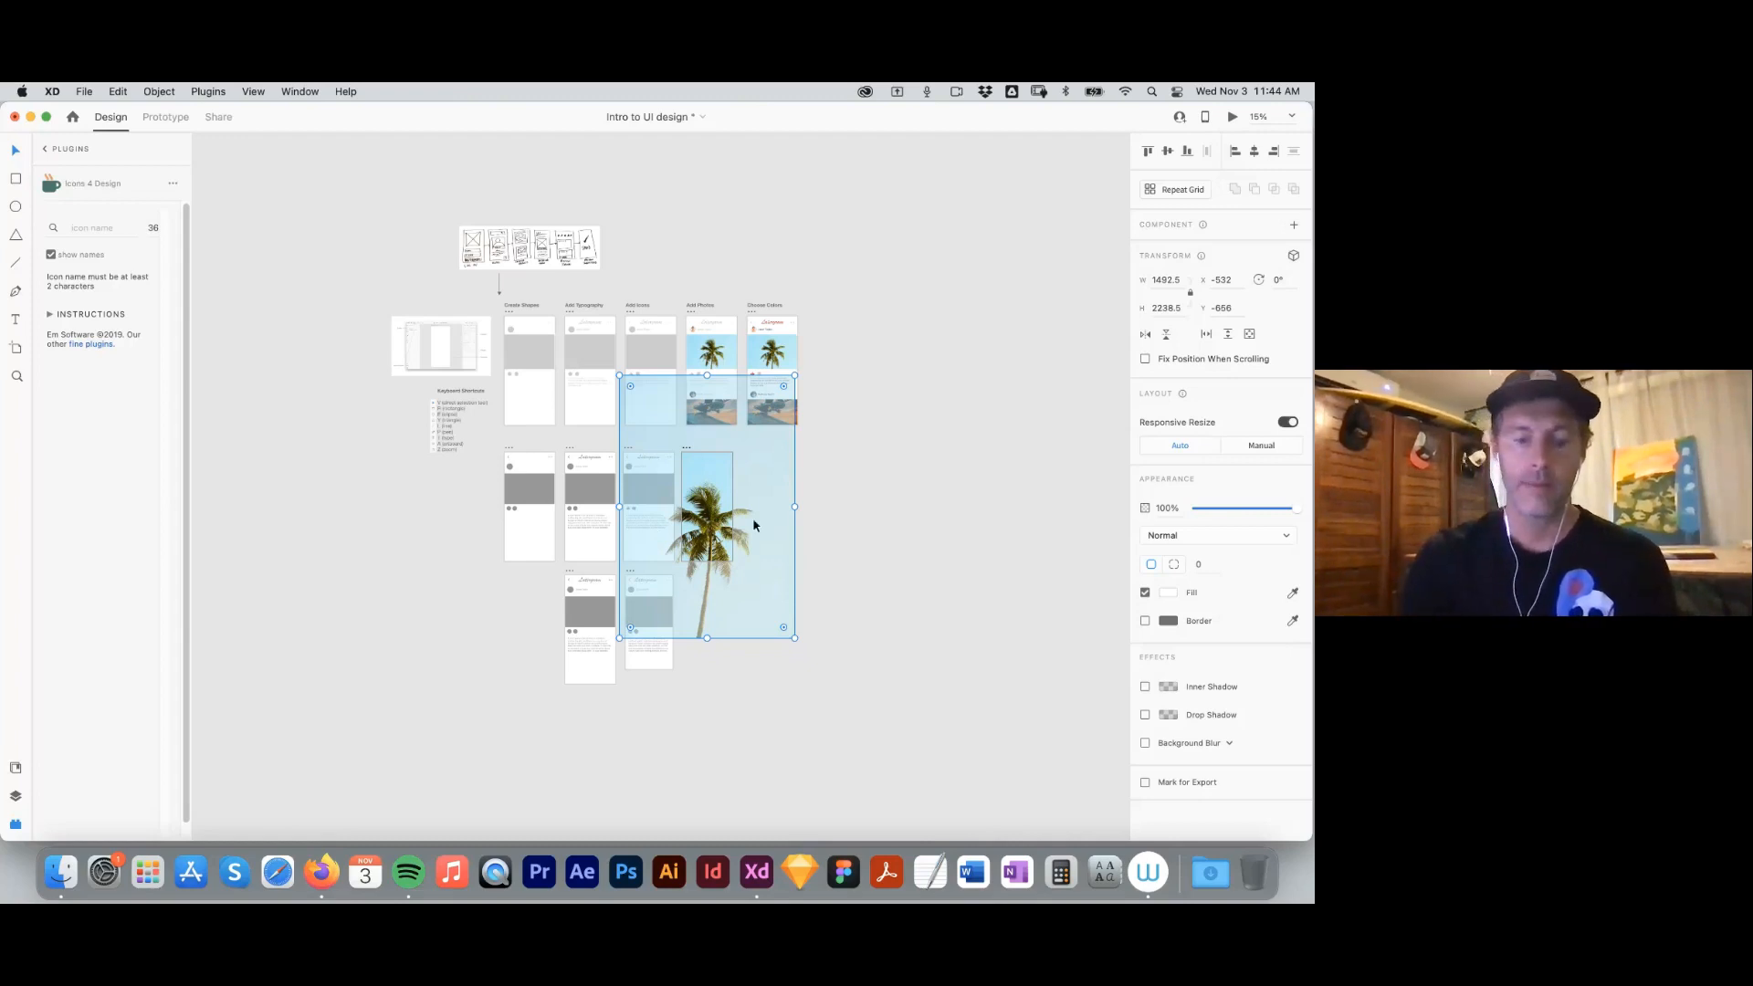
Resize the palm photo to 428×641.93 at X 0 below the header, and show Layers.
{"action": "key", "text": "super+plus"}
{"action": "key", "text": "super+plus"}
{"action": "key", "text": "super+minus"}
{"action": "key", "text": "super+minus"}
{"action": "key", "text": "super+minus"}
{"action": "key", "text": "super+plus"}
{"action": "key", "text": "super+plus"}
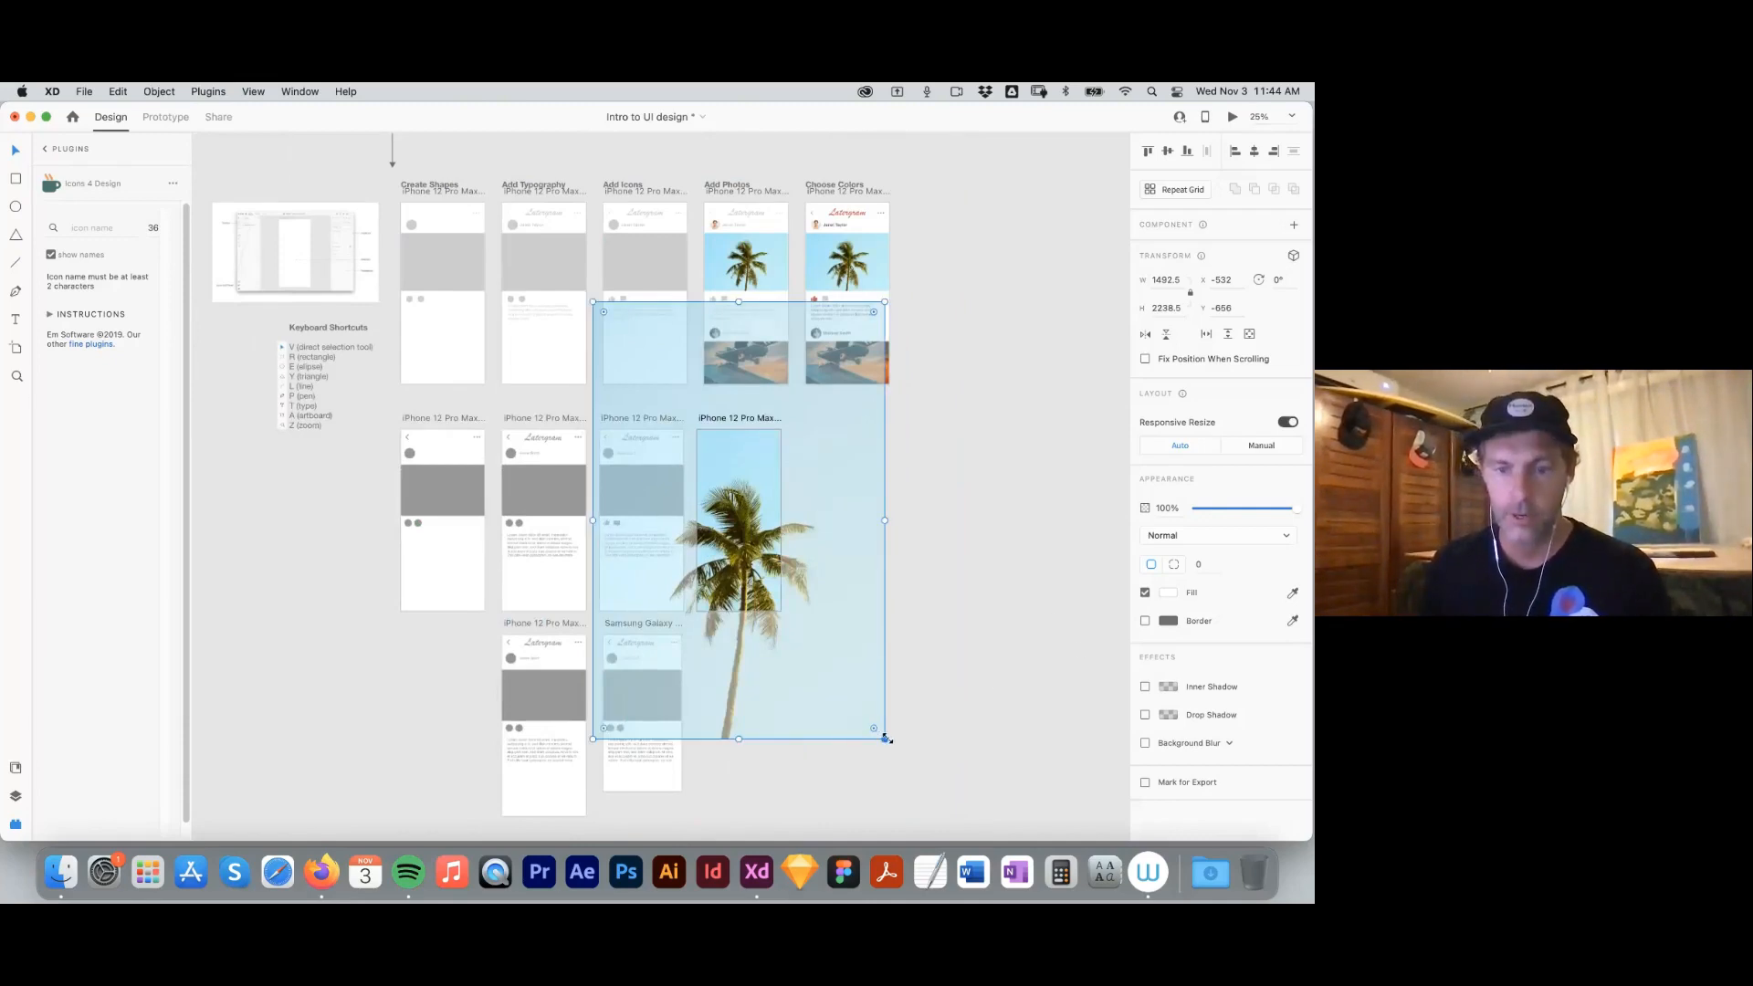
{"action": "left_click_drag", "start_coordinate": [851, 705], "coordinate": [775, 575]}
{"action": "left_click_drag", "start_coordinate": [592, 301], "coordinate": [877, 654]}
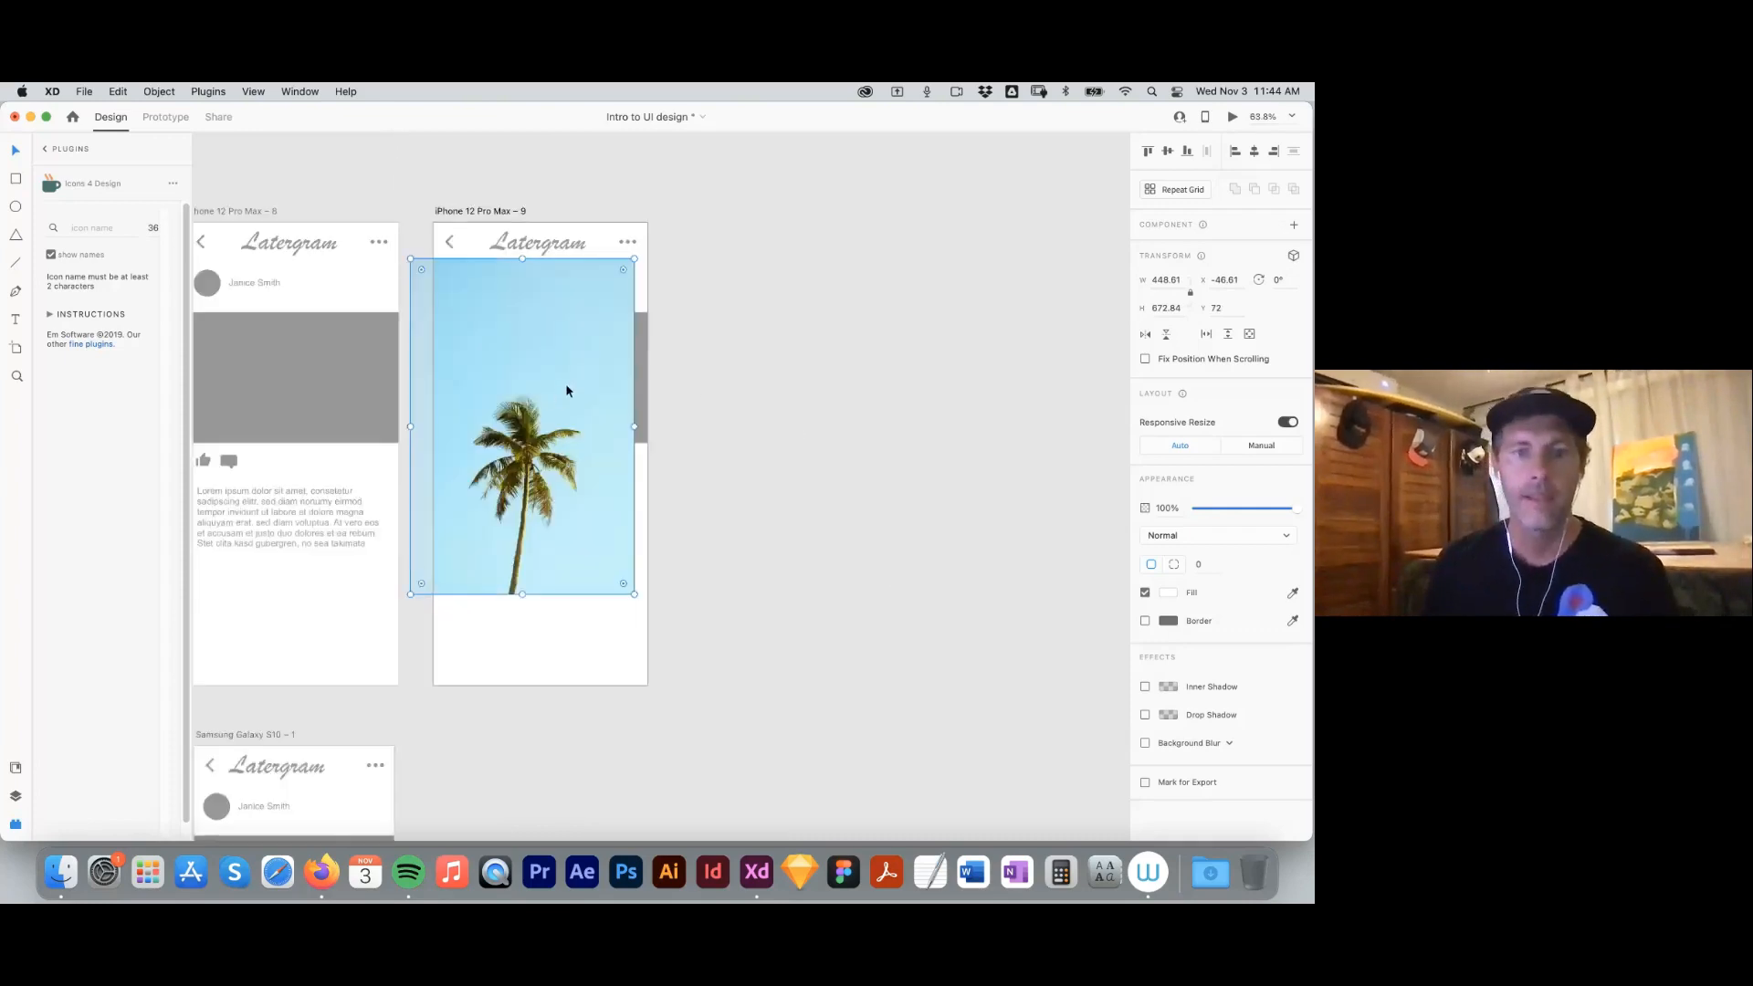
{"action": "left_click_drag", "start_coordinate": [566, 390], "coordinate": [578, 382]}
{"action": "left_click_drag", "start_coordinate": [420, 417], "coordinate": [433, 417]}
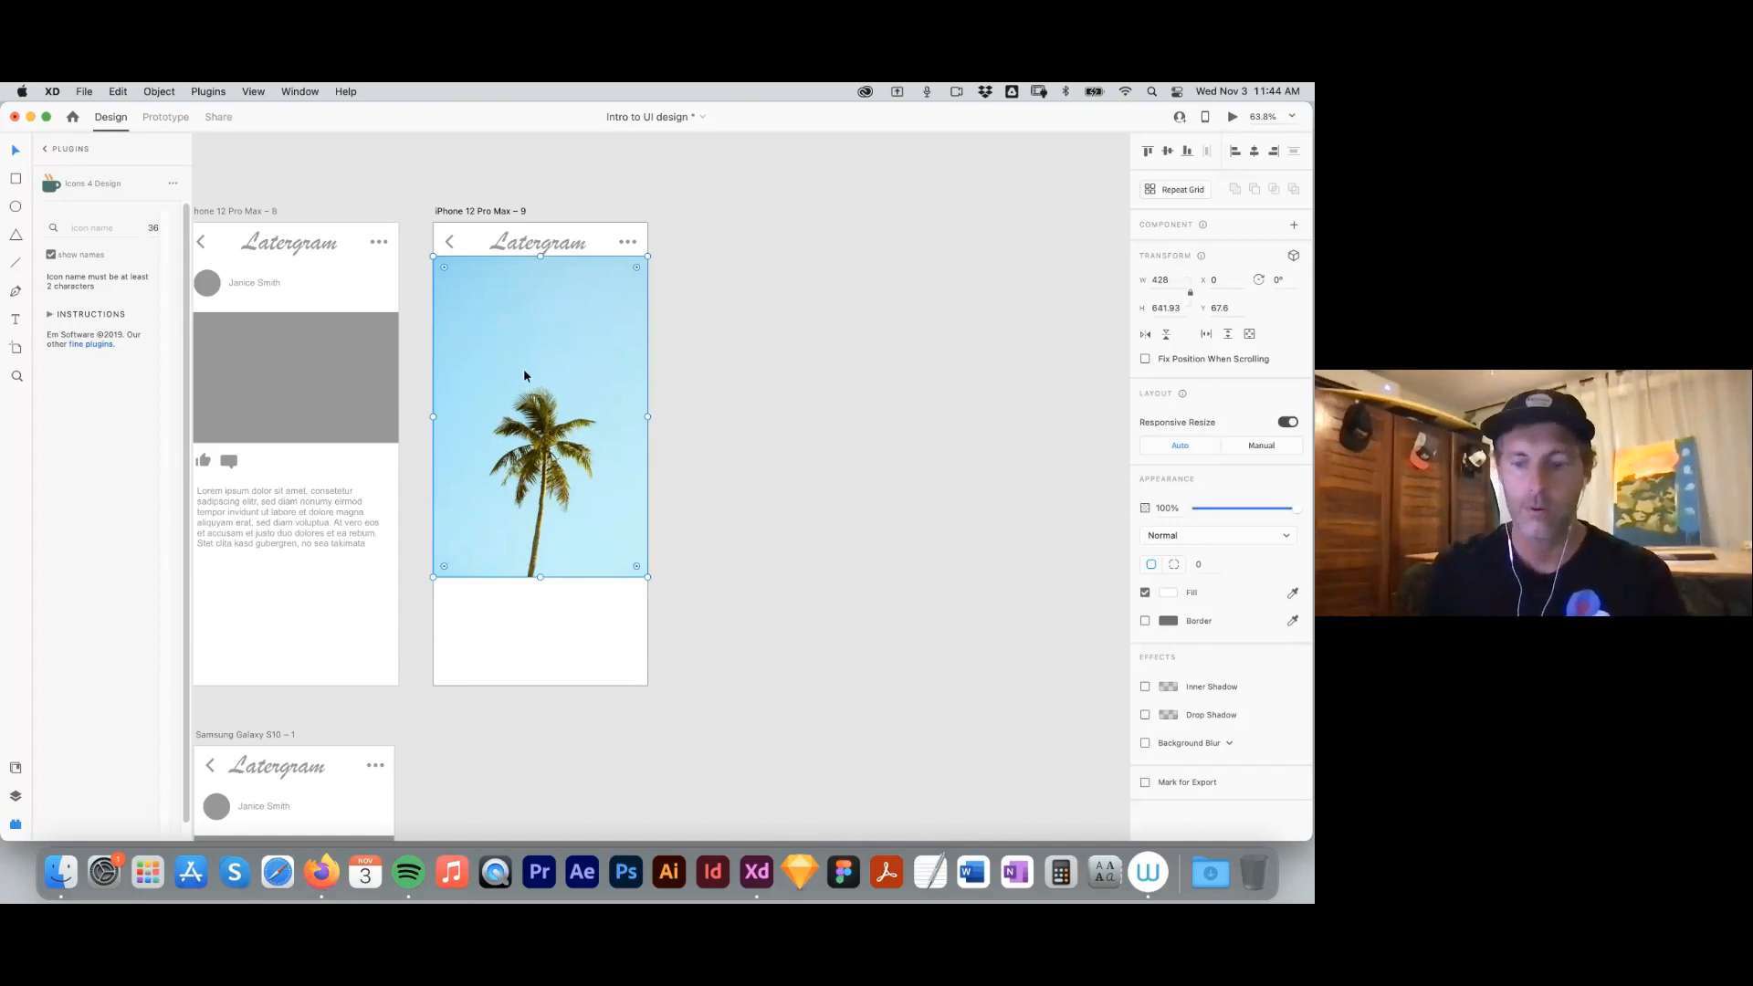
{"action": "left_click", "coordinate": [15, 795]}
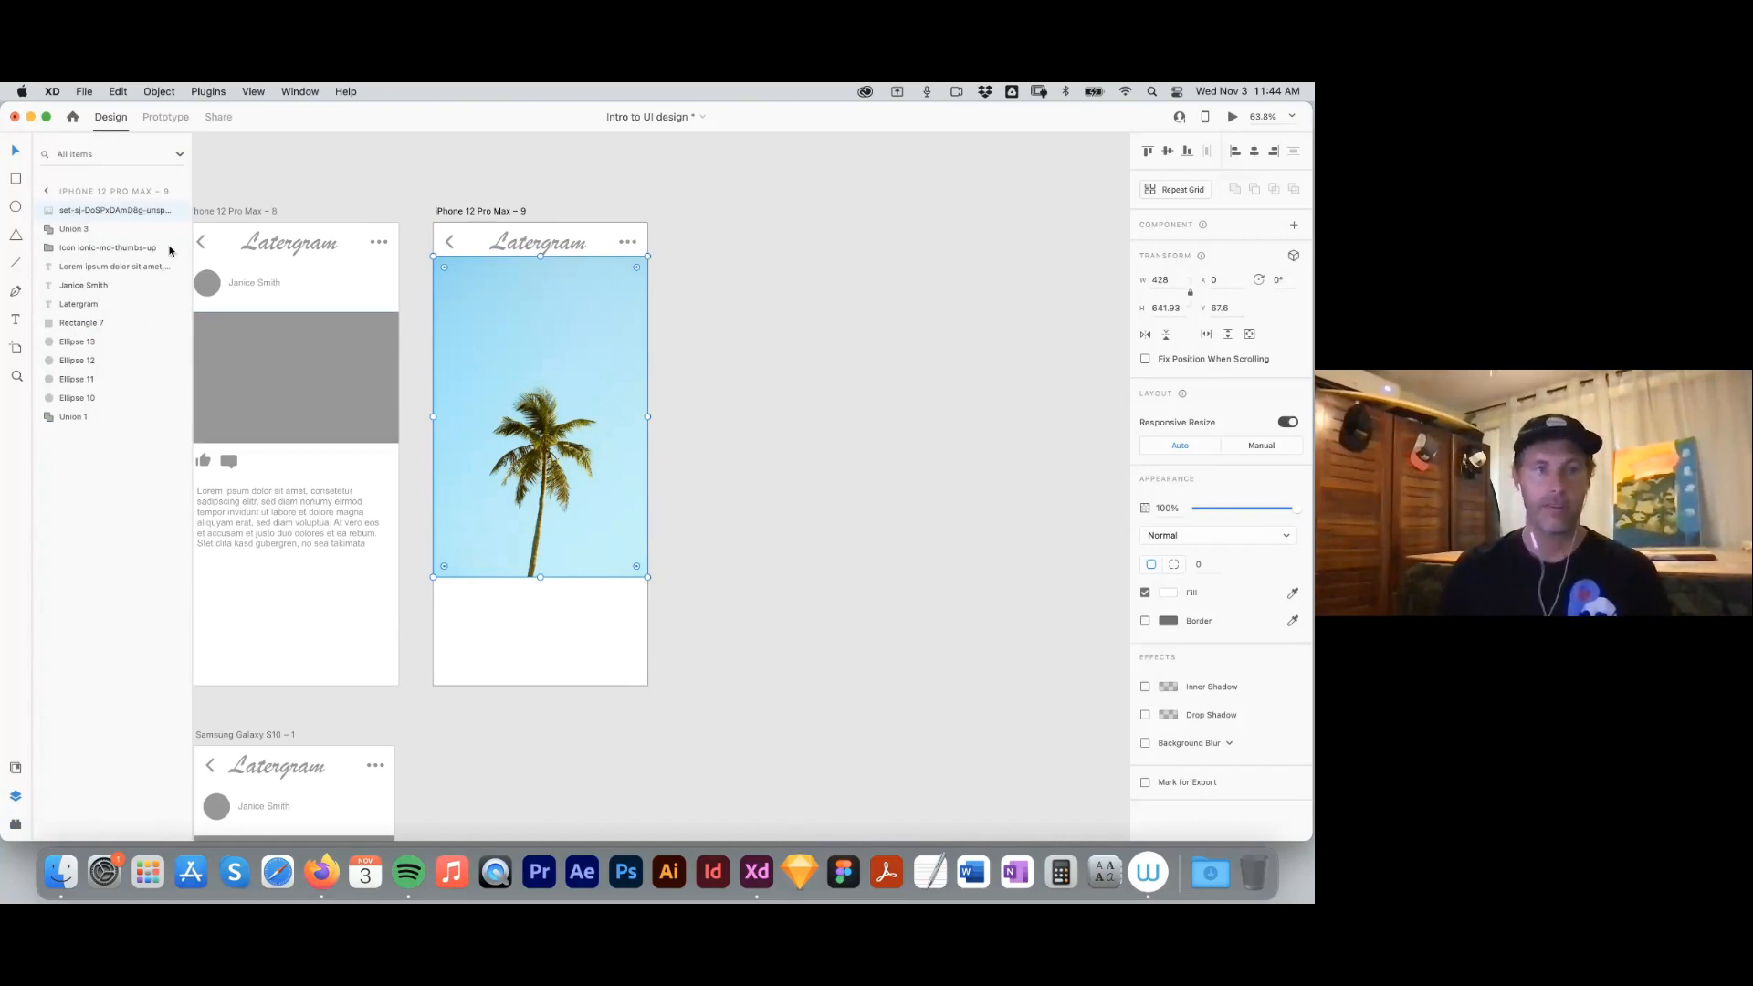
Send the palm photo to the back and rename Rectangle 7 to 'Imahge placeholder 1'.
{"action": "left_click_drag", "start_coordinate": [87, 325], "coordinate": [92, 430]}
{"action": "left_click", "coordinate": [766, 368]}
{"action": "left_click", "coordinate": [531, 372]}
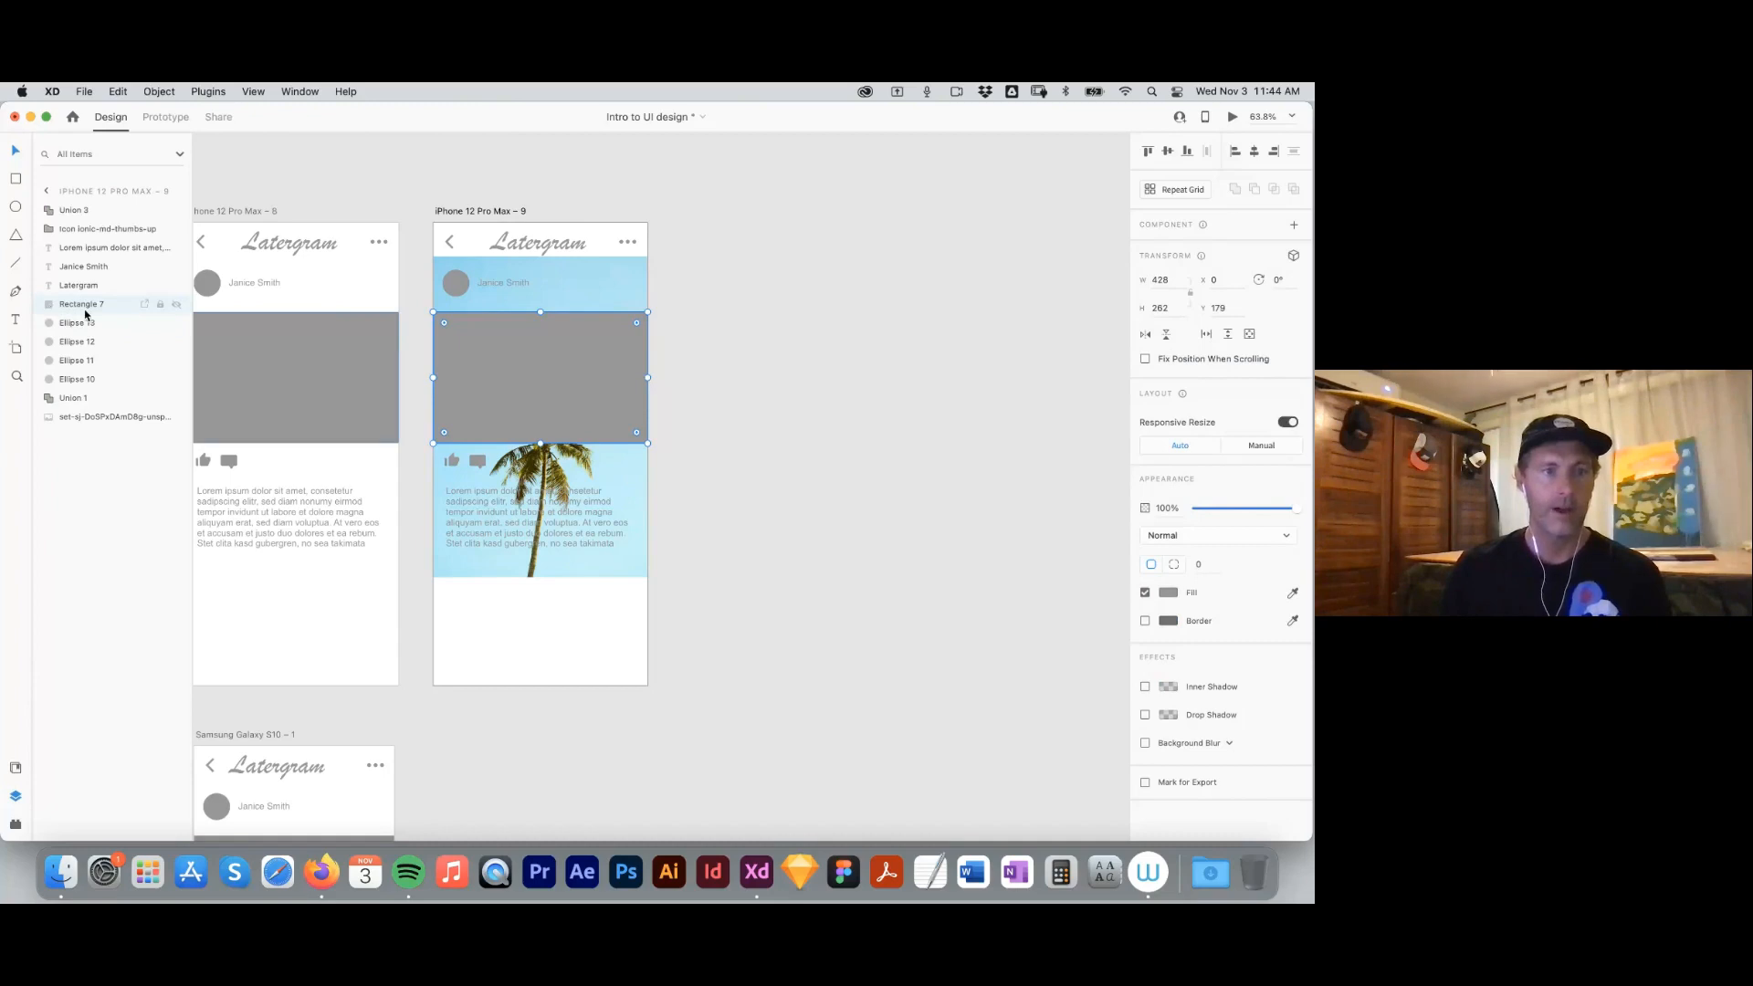
{"action": "left_click", "coordinate": [77, 305]}
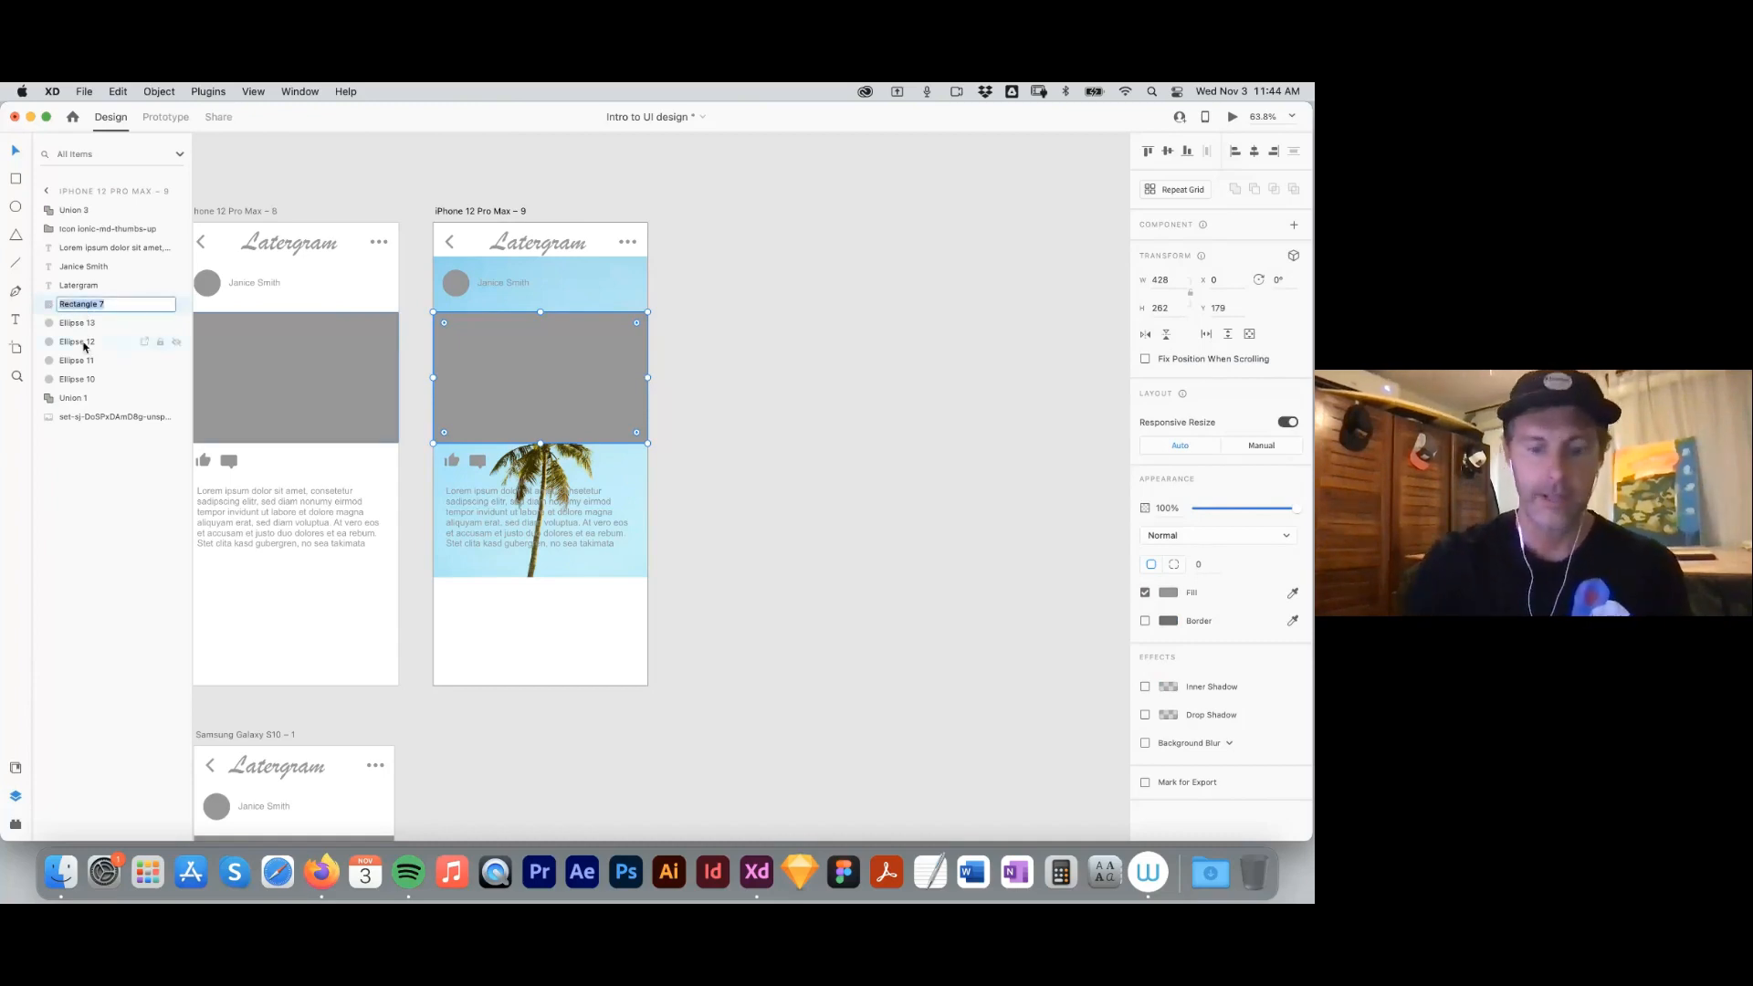
{"action": "type", "text": "Imahge place"}
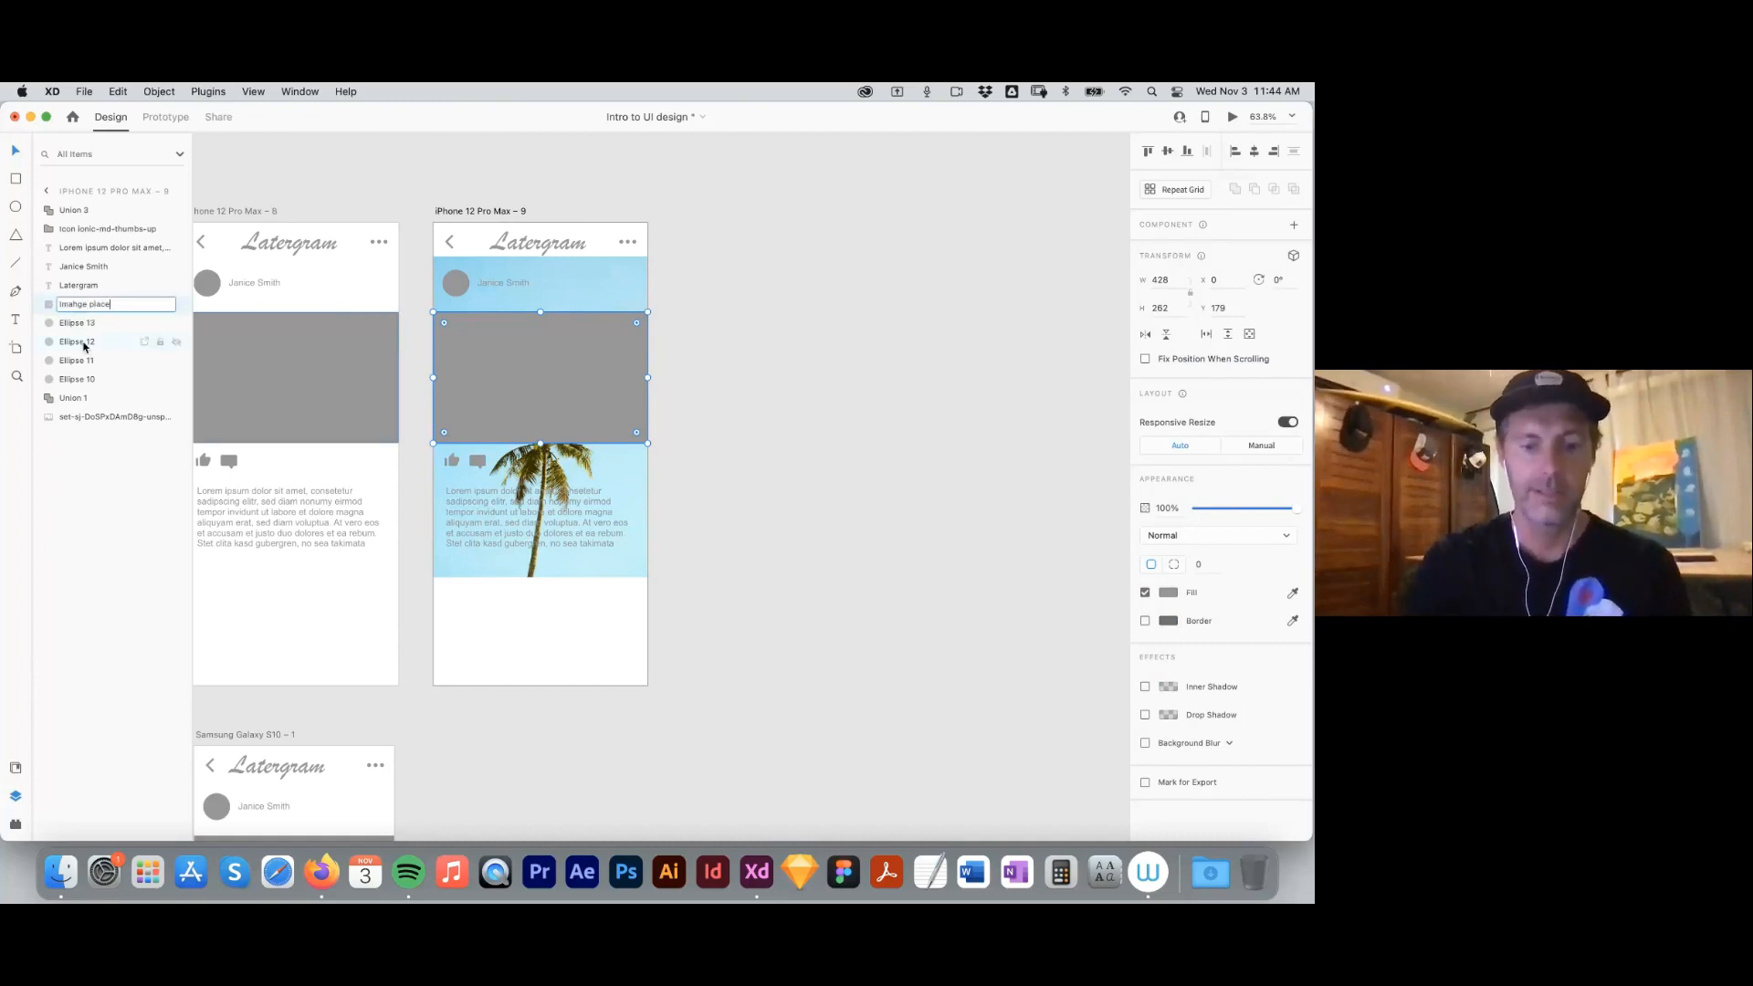
{"action": "type", "text": "holder 1"}
{"action": "key", "text": "Return"}
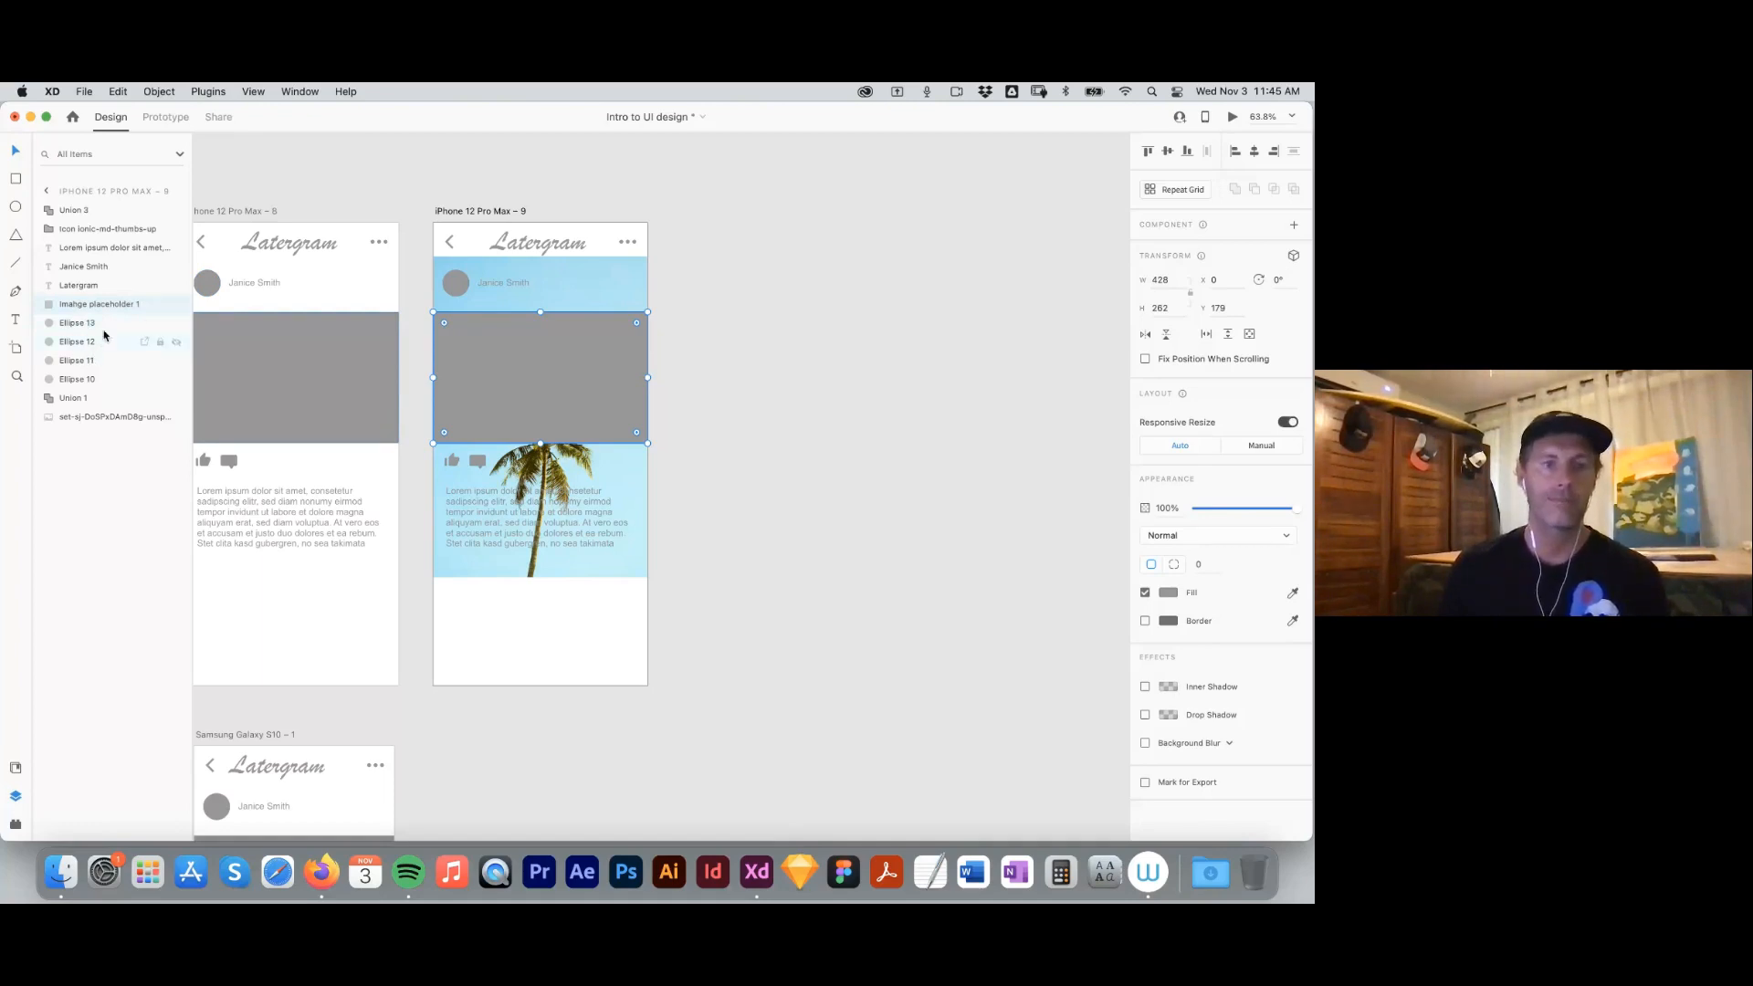
Stack the placeholder layer just above the palm photo and select both.
{"action": "left_click_drag", "start_coordinate": [96, 393], "coordinate": [93, 419]}
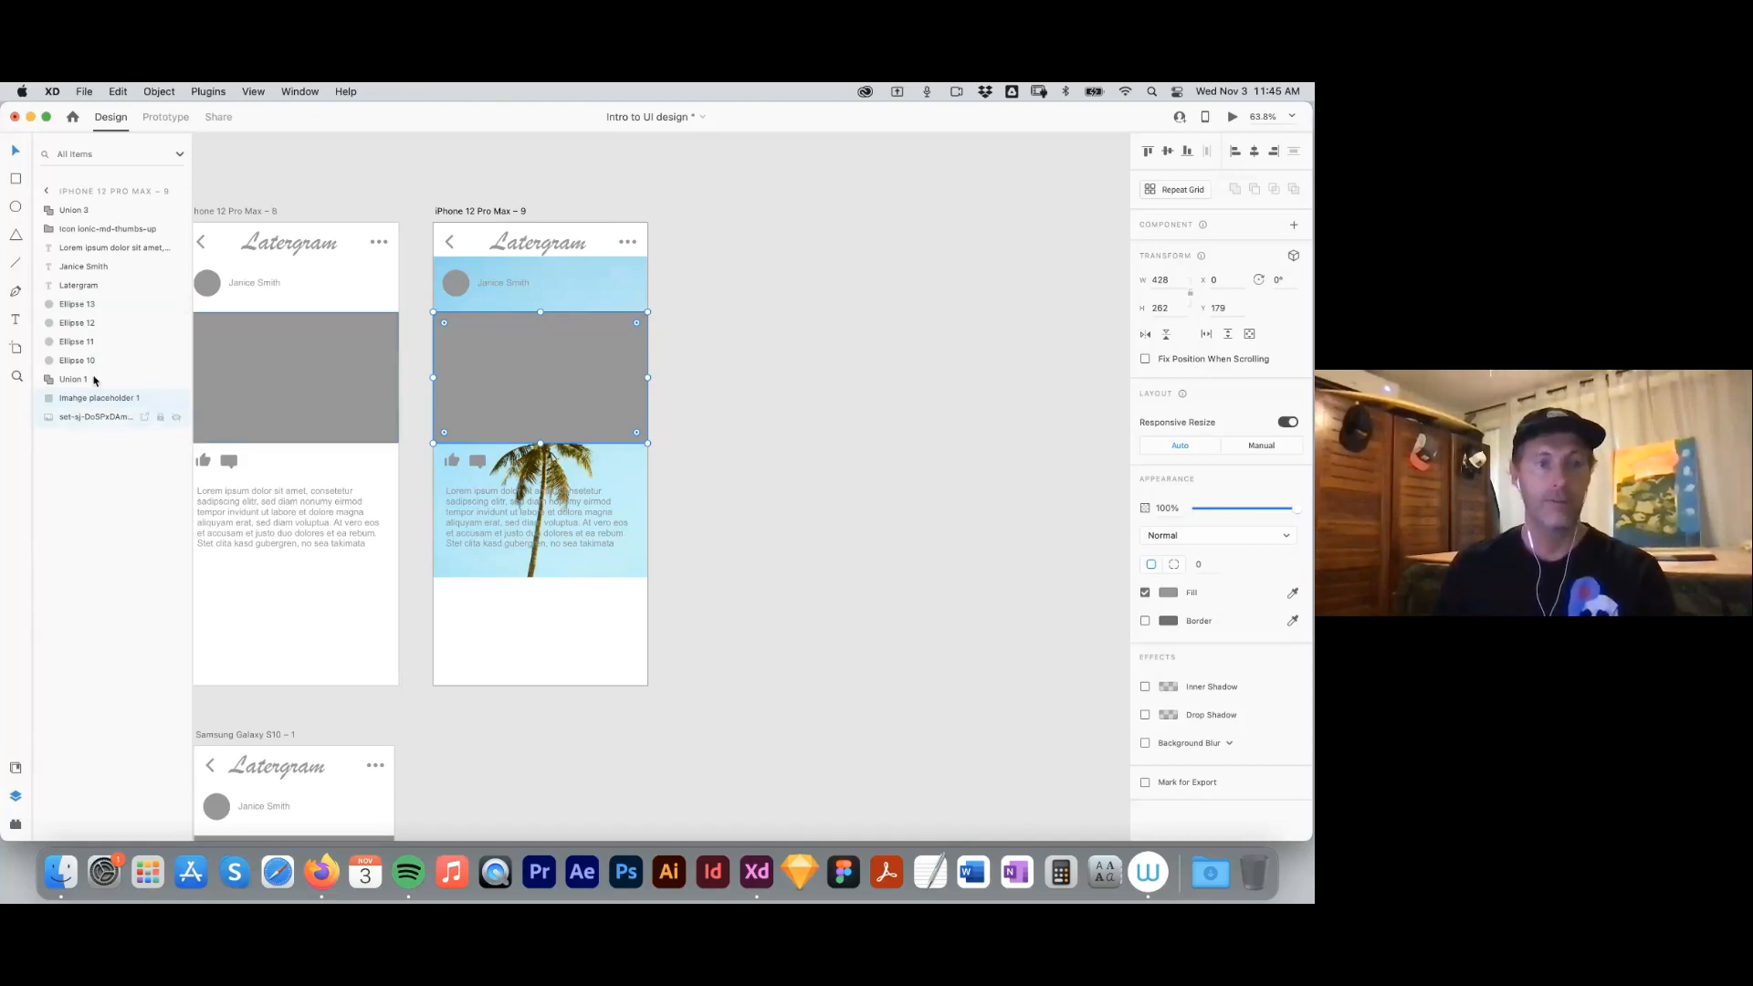
{"action": "left_click", "coordinate": [88, 412]}
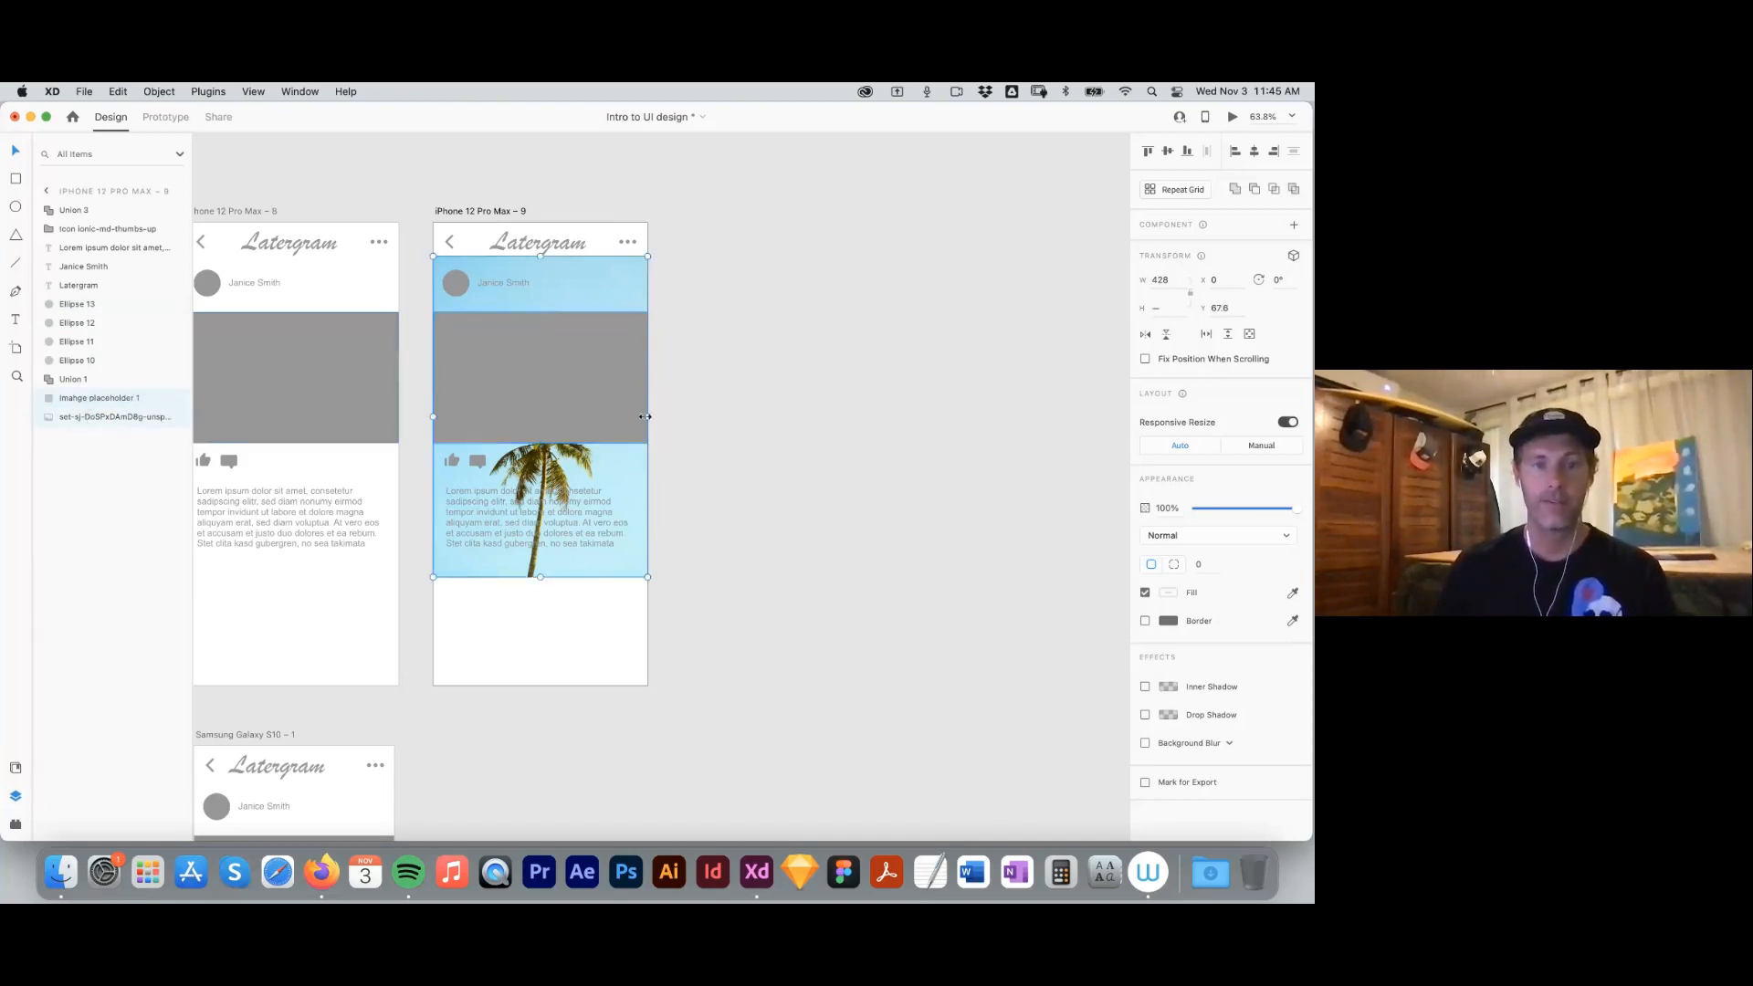
{"action": "left_click_drag", "start_coordinate": [685, 290], "coordinate": [615, 342]}
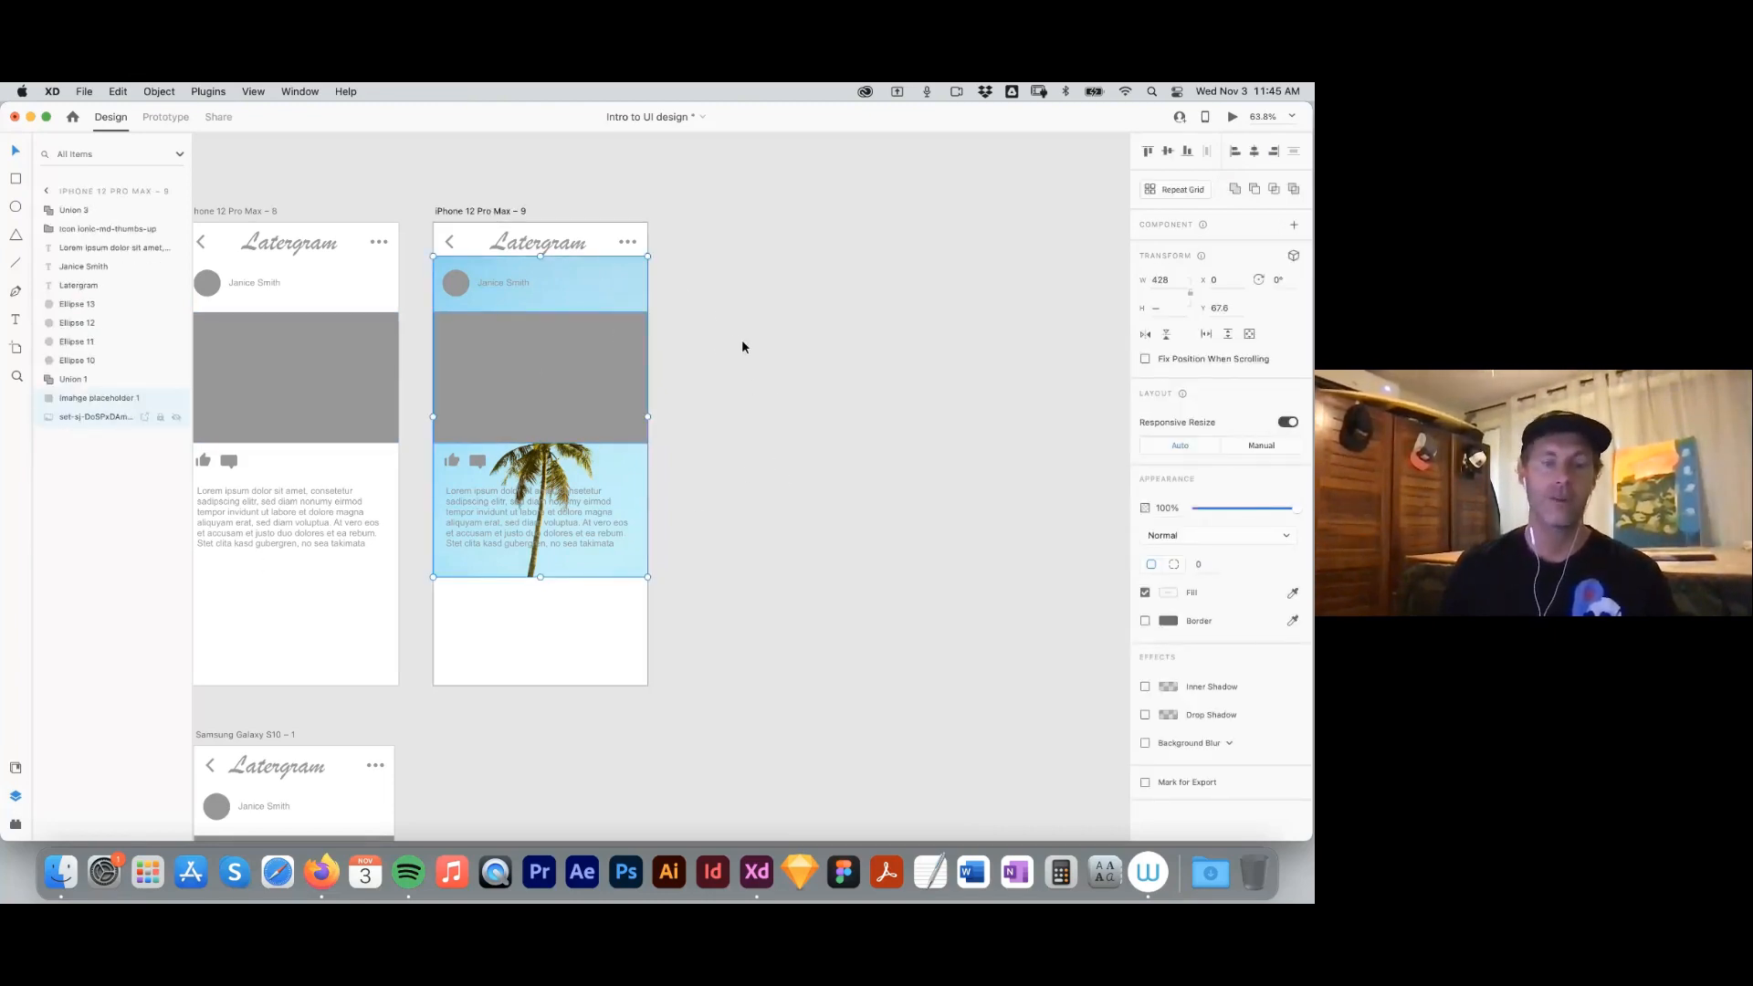
{"action": "left_click", "coordinate": [160, 91]}
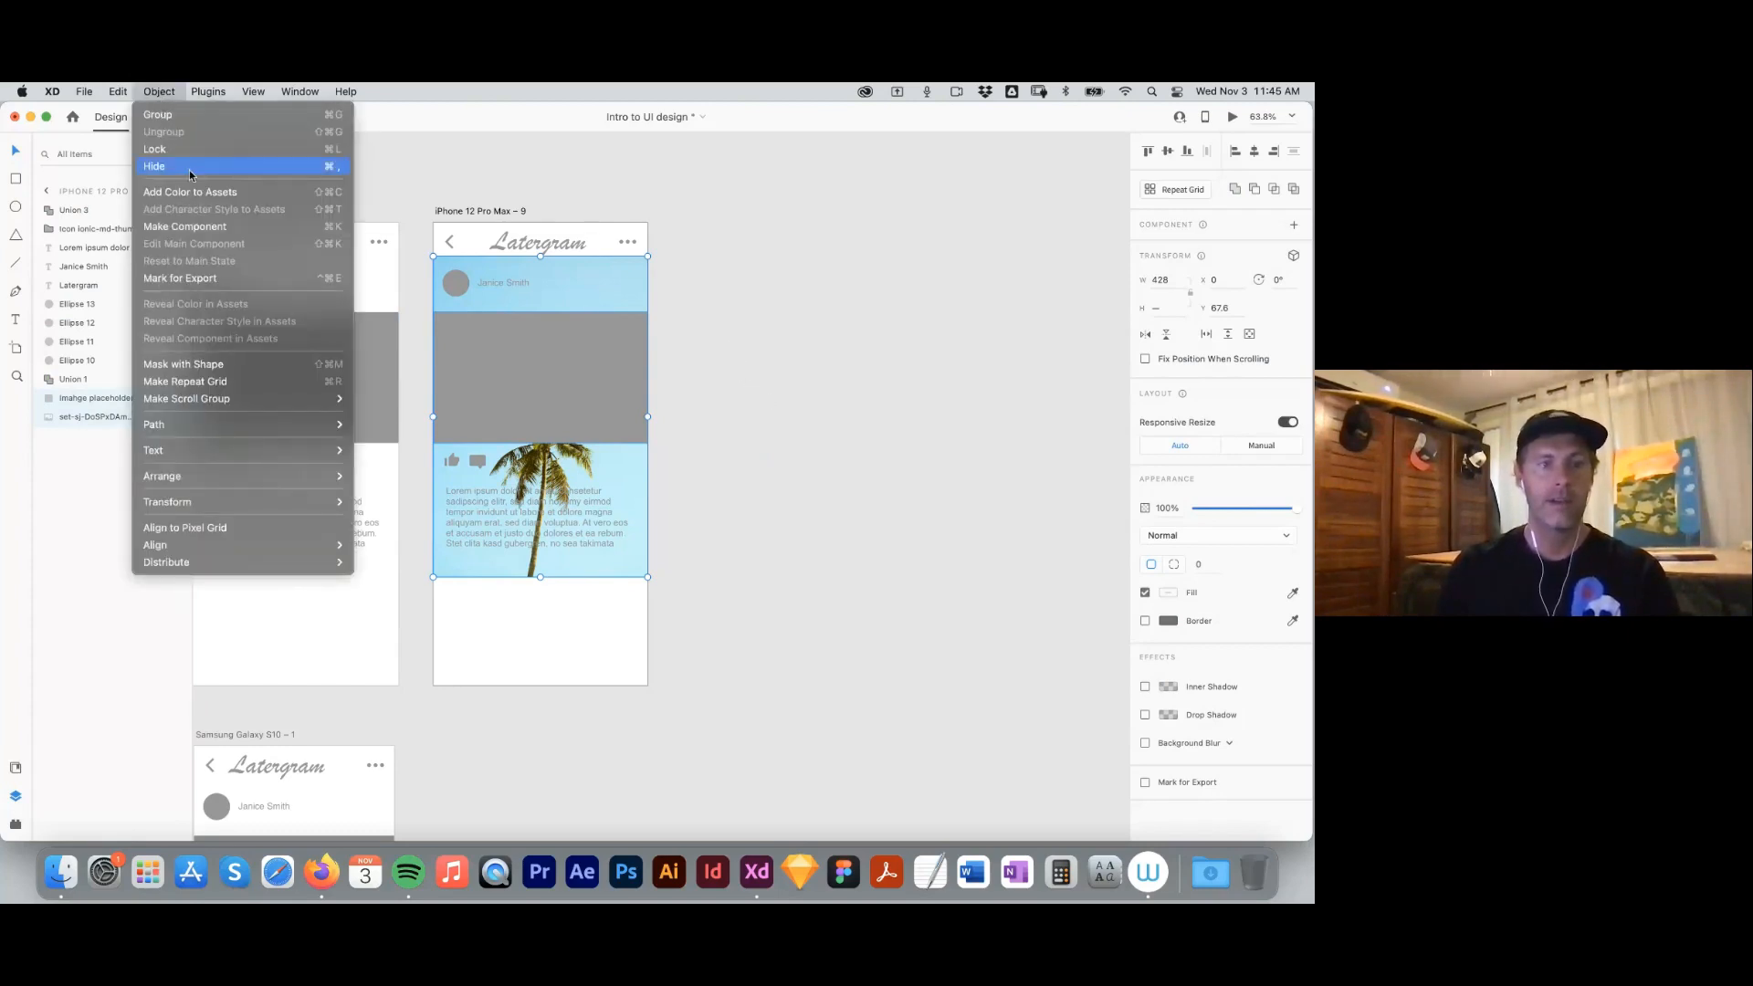
Mask the palm photo with the placeholder shape and reposition the photo inside the mask.
{"action": "left_click", "coordinate": [214, 366]}
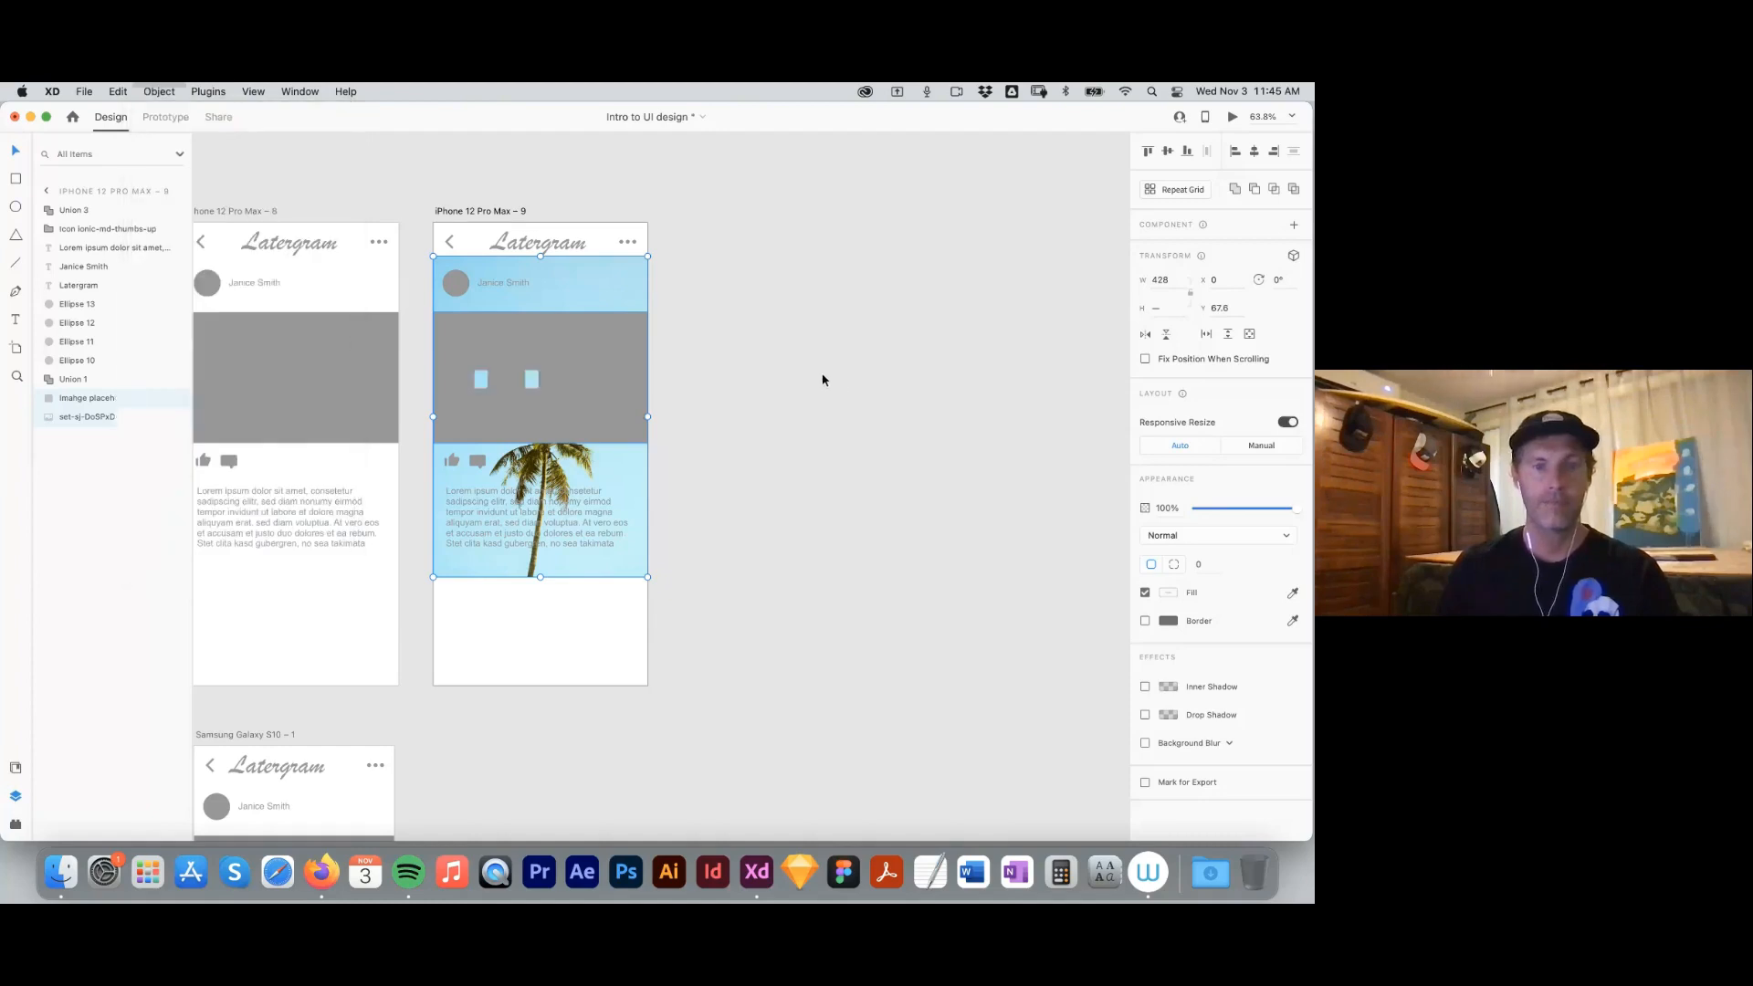
{"action": "key", "text": "Escape"}
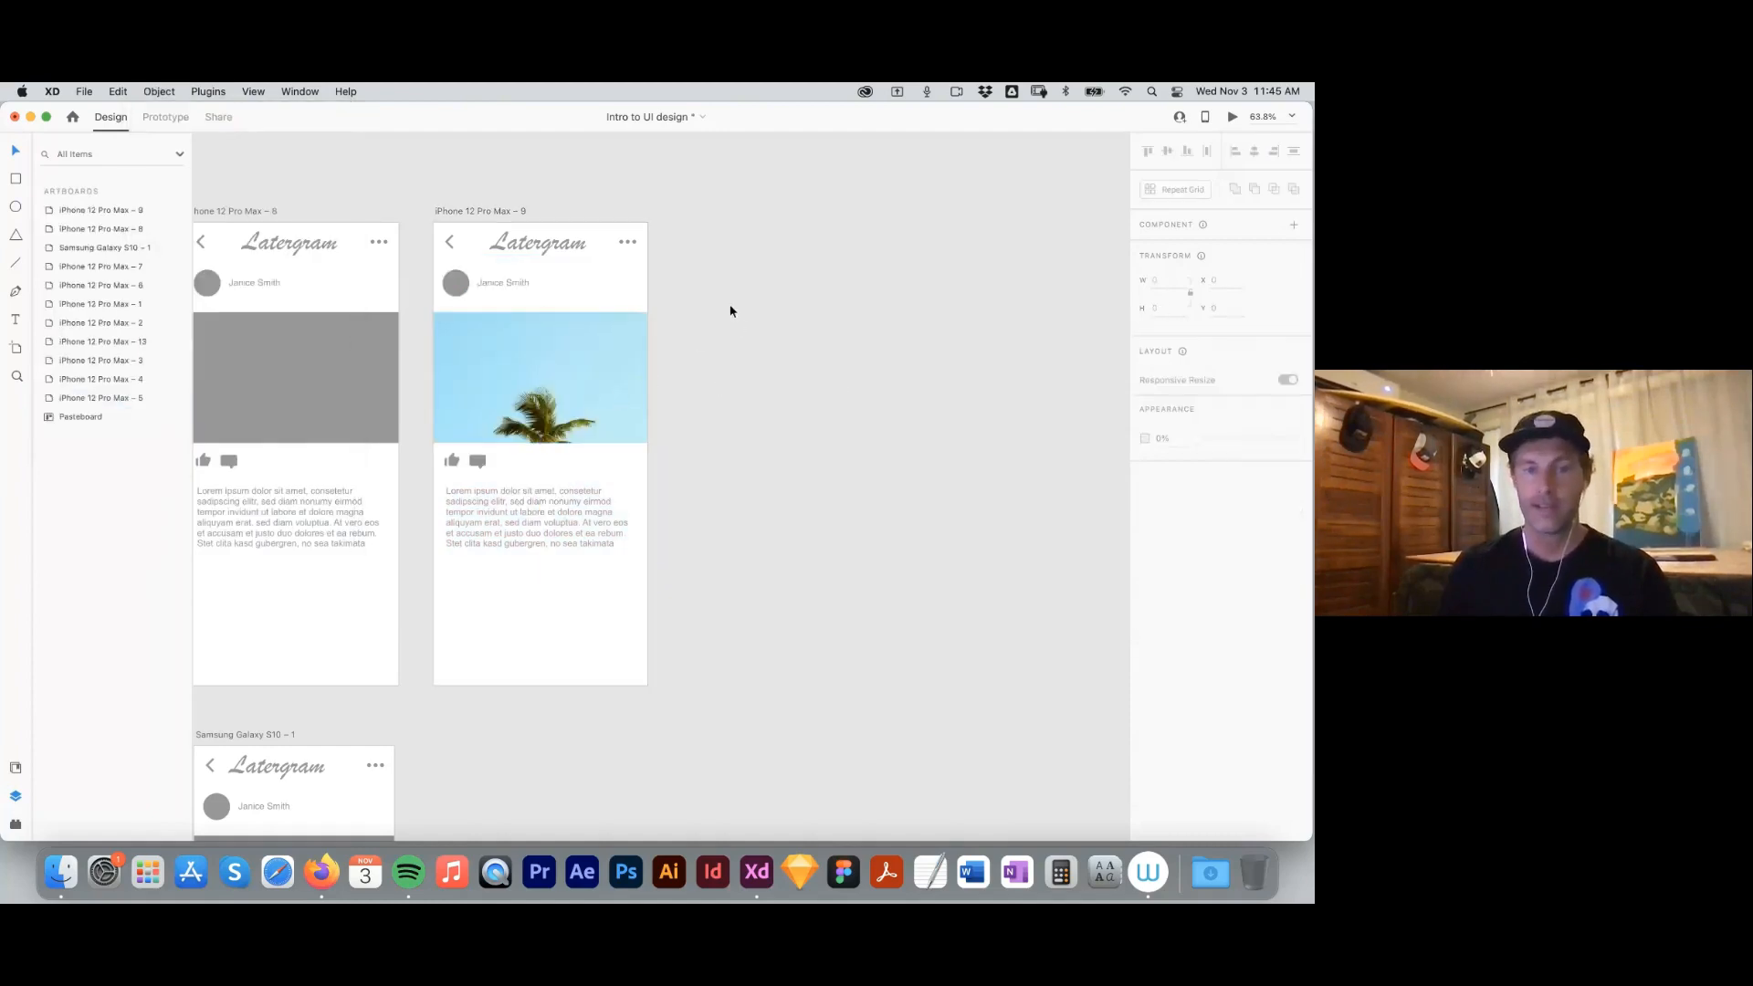
{"action": "double_click", "coordinate": [589, 356]}
{"action": "double_click", "coordinate": [592, 376]}
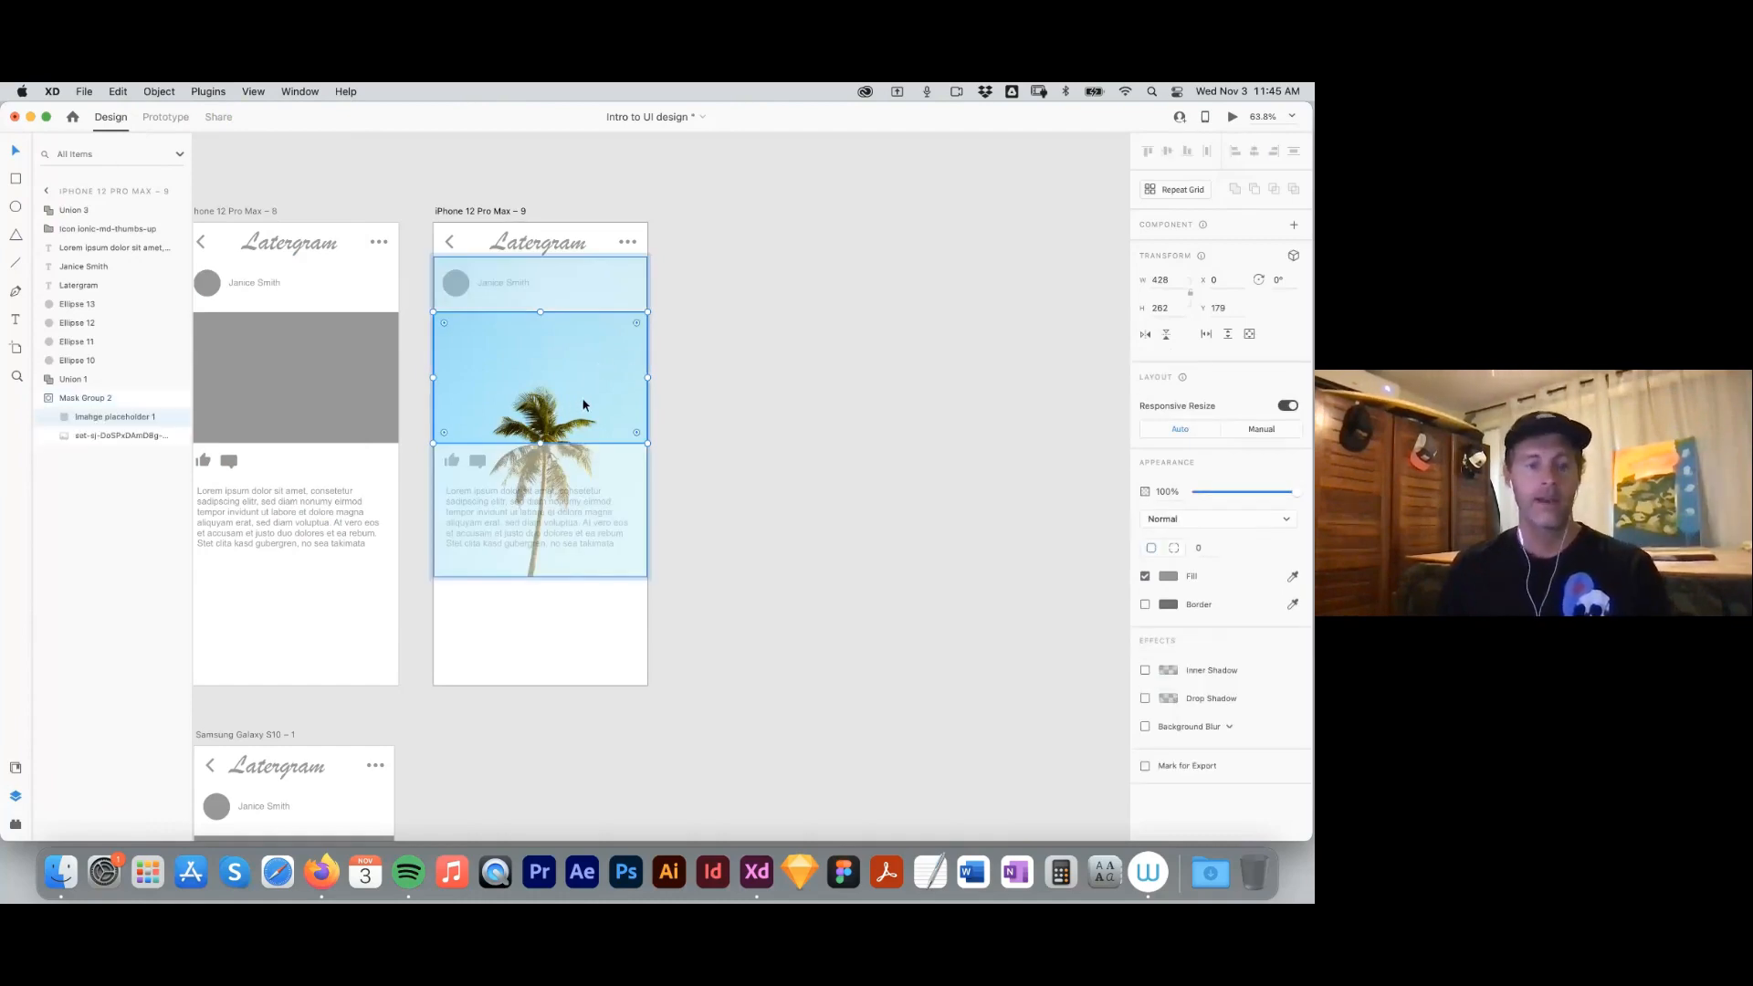
{"action": "left_click_drag", "start_coordinate": [585, 393], "coordinate": [576, 338]}
{"action": "left_click", "coordinate": [726, 351]}
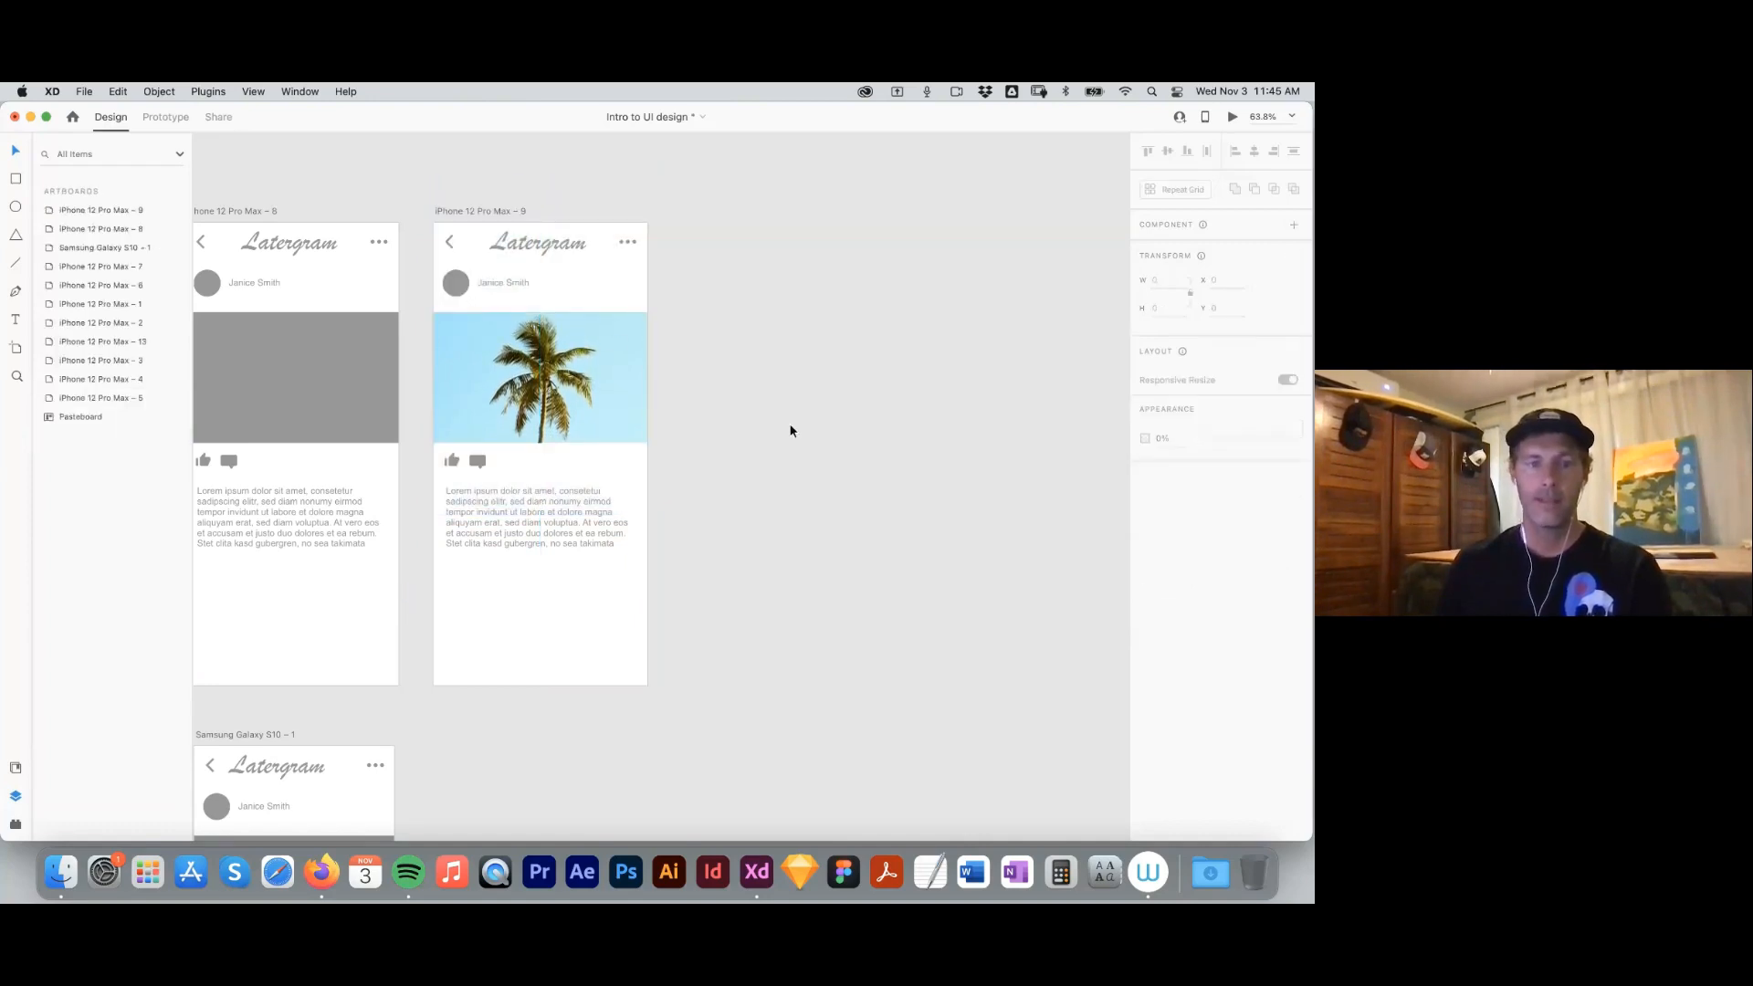
Move the icons and body text down about 37 px and stretch the mask to 428×323.
{"action": "left_click_drag", "start_coordinate": [424, 461], "coordinate": [545, 535]}
{"action": "left_click", "coordinate": [598, 464]}
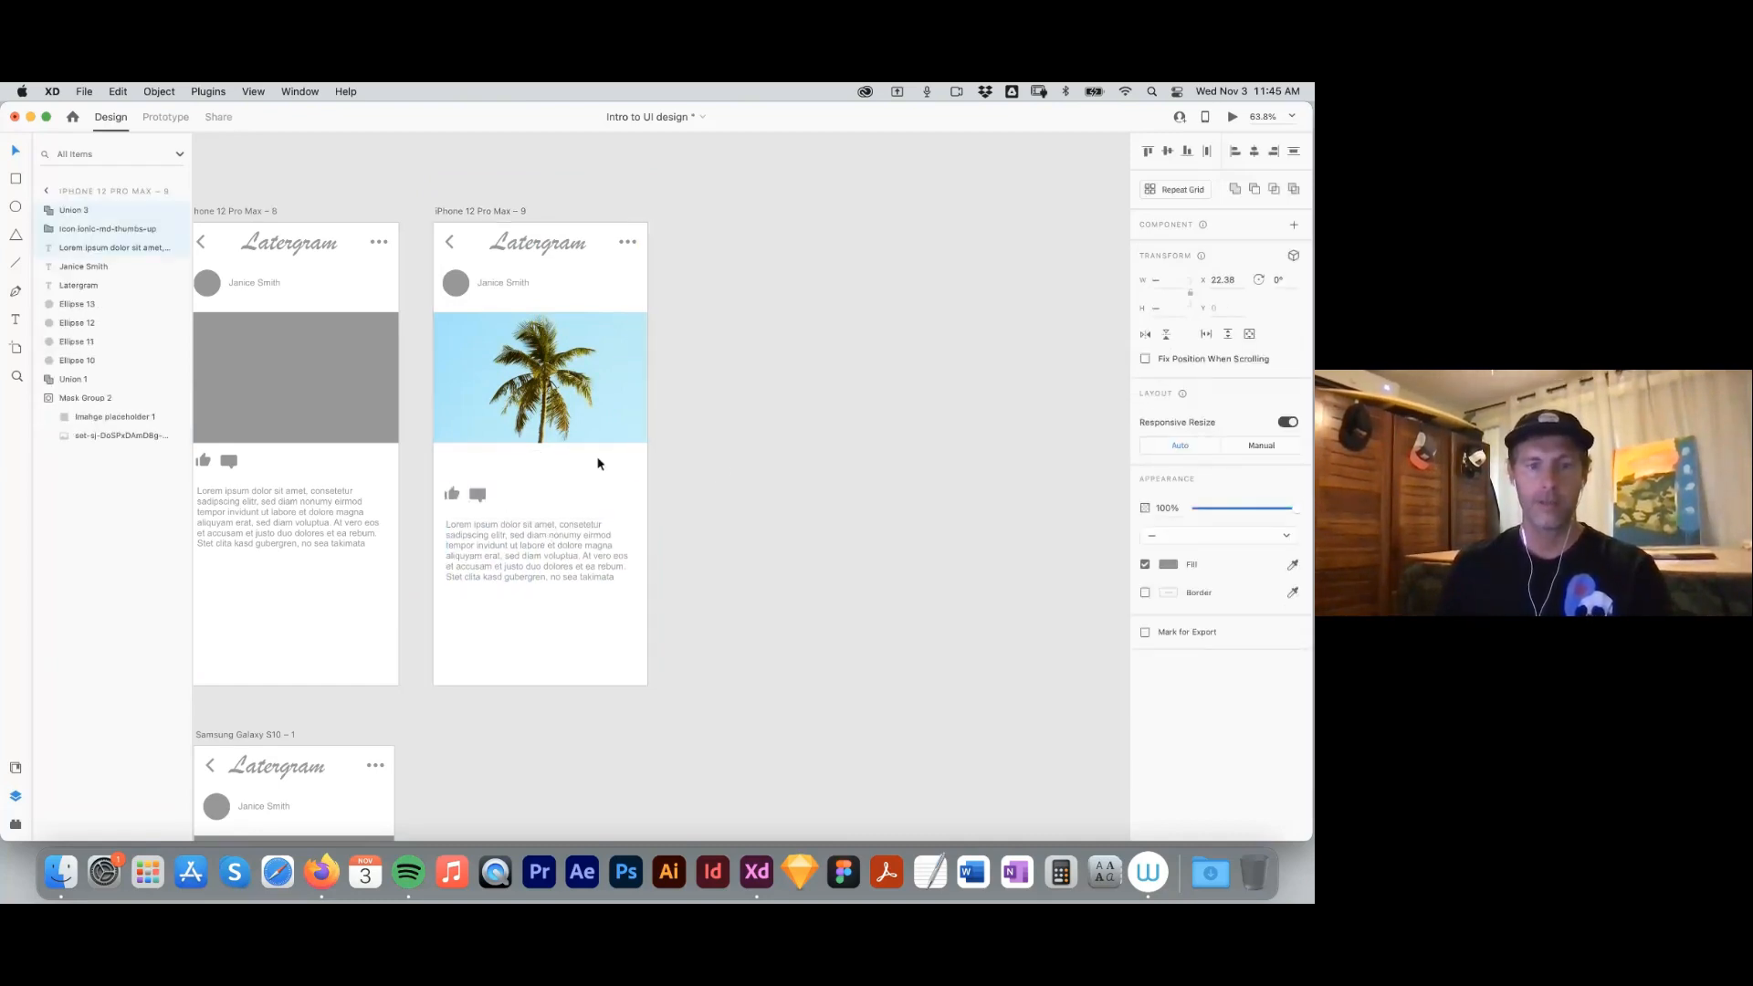
{"action": "left_click", "coordinate": [541, 439]}
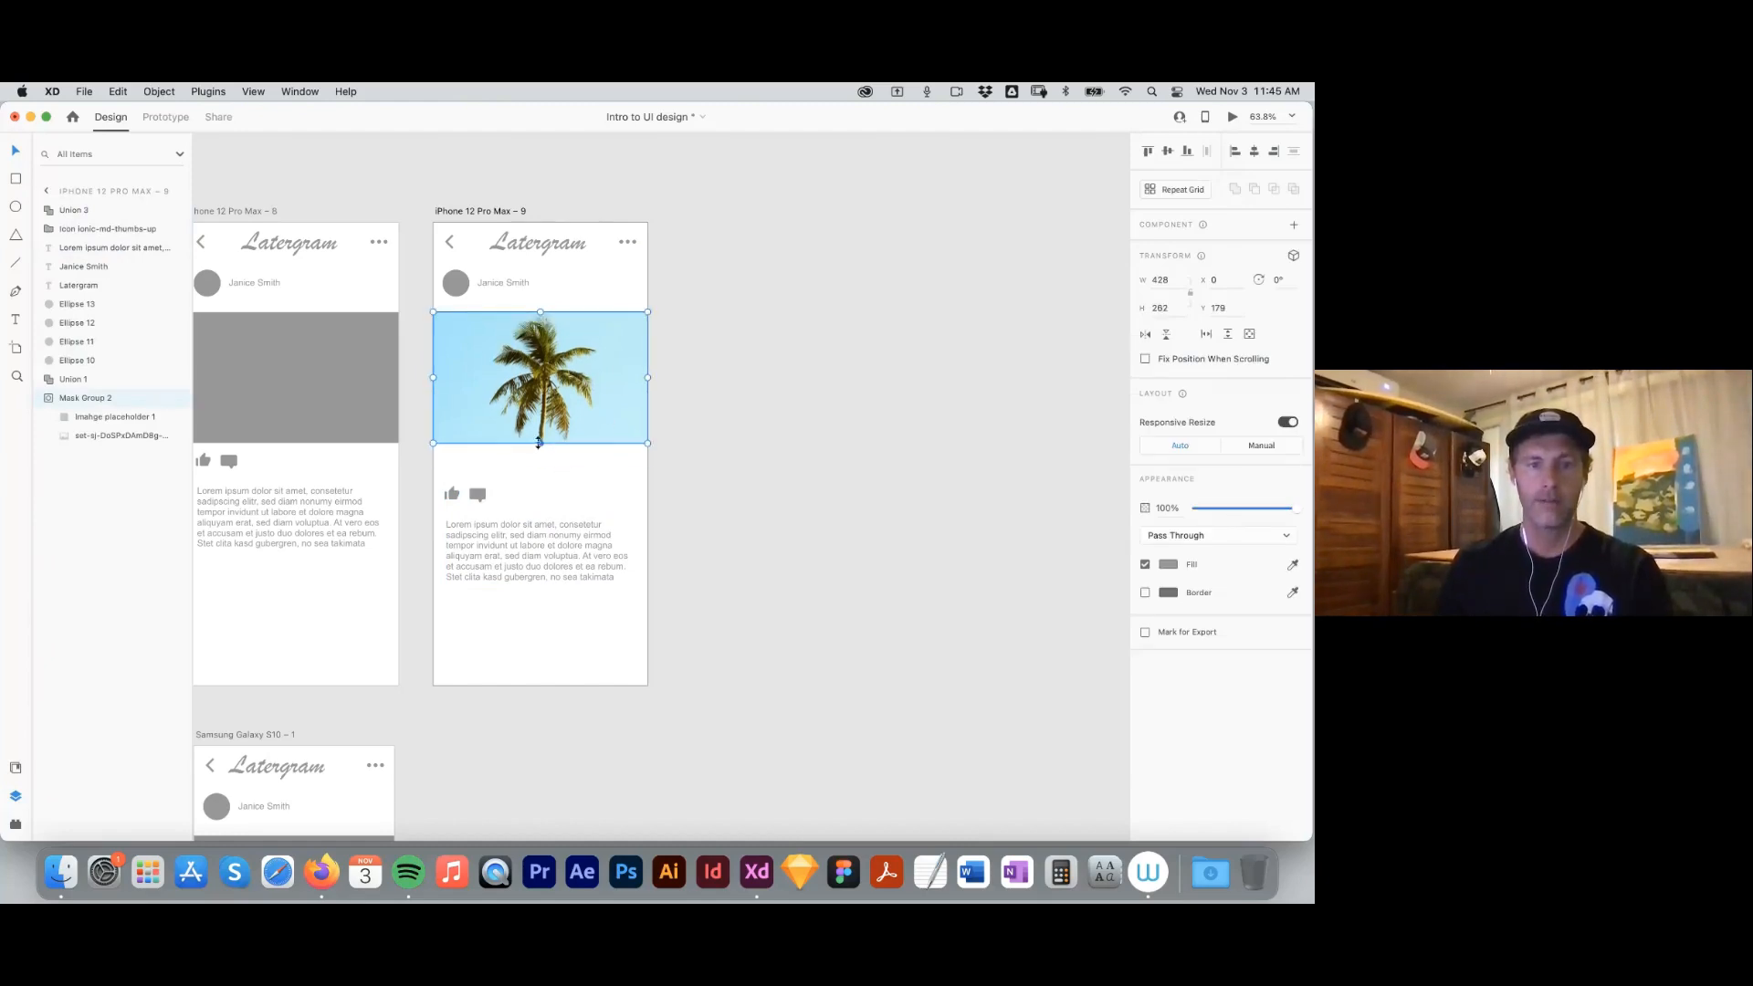
{"action": "left_click_drag", "start_coordinate": [540, 443], "coordinate": [546, 473]}
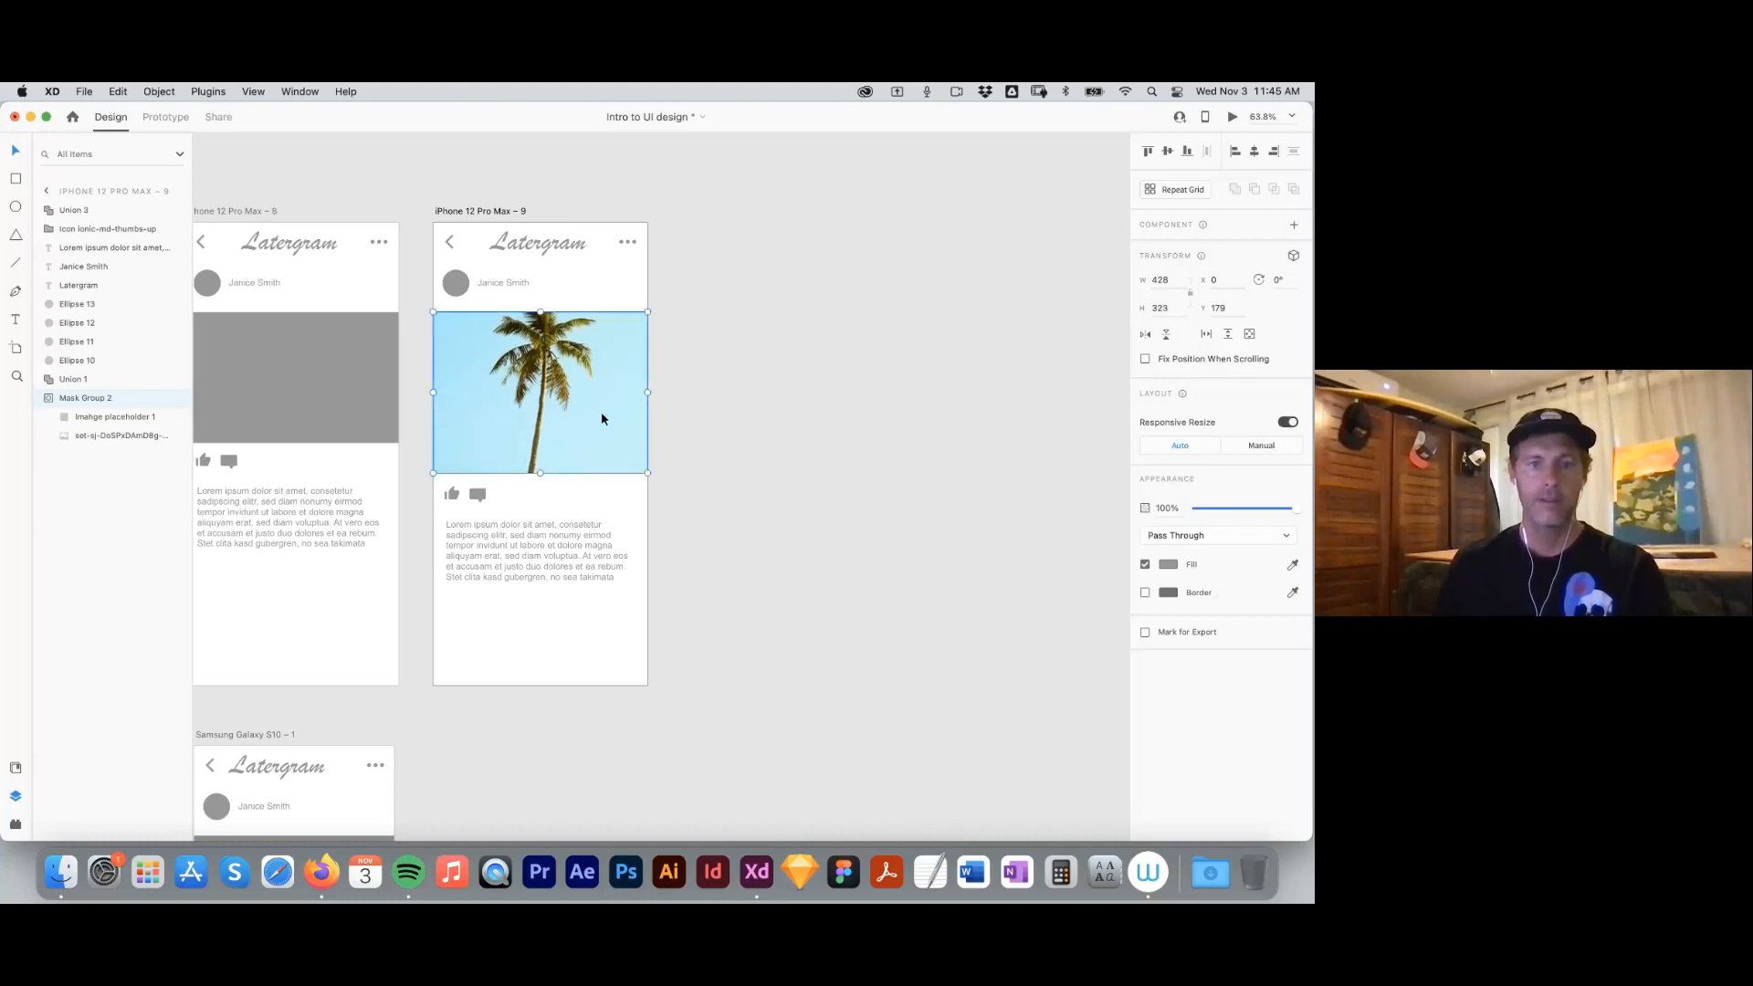
{"action": "double_click", "coordinate": [601, 418]}
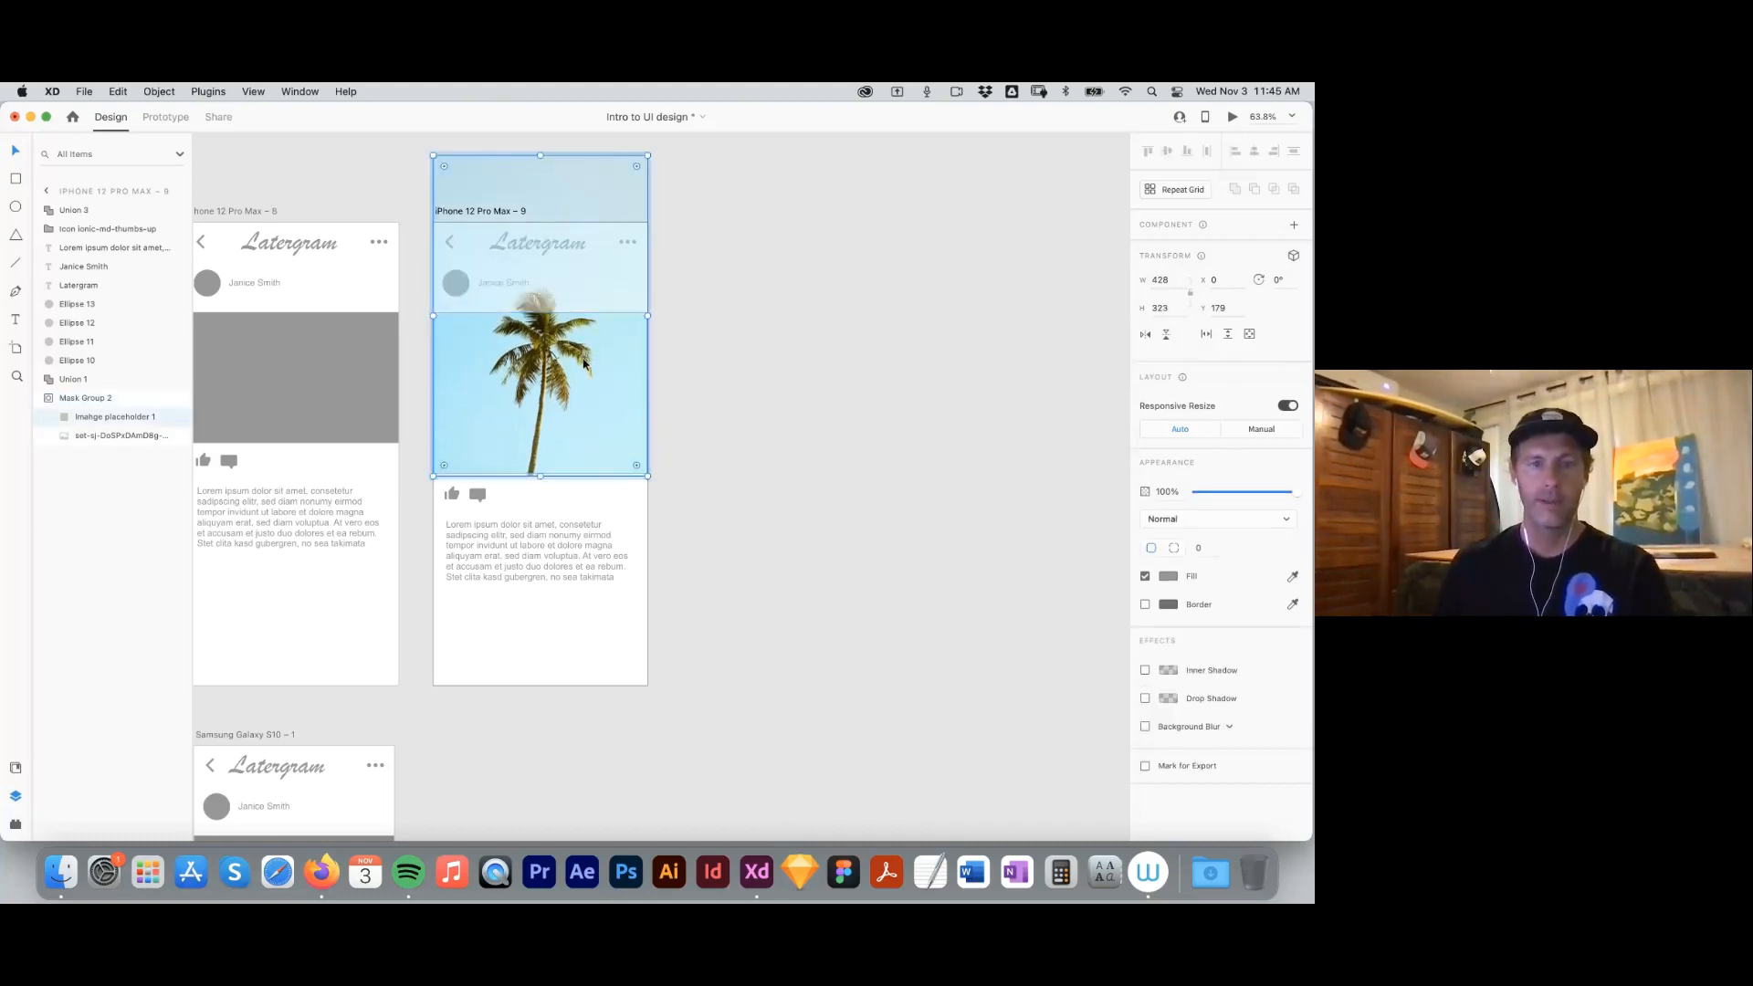
{"action": "left_click", "coordinate": [708, 380]}
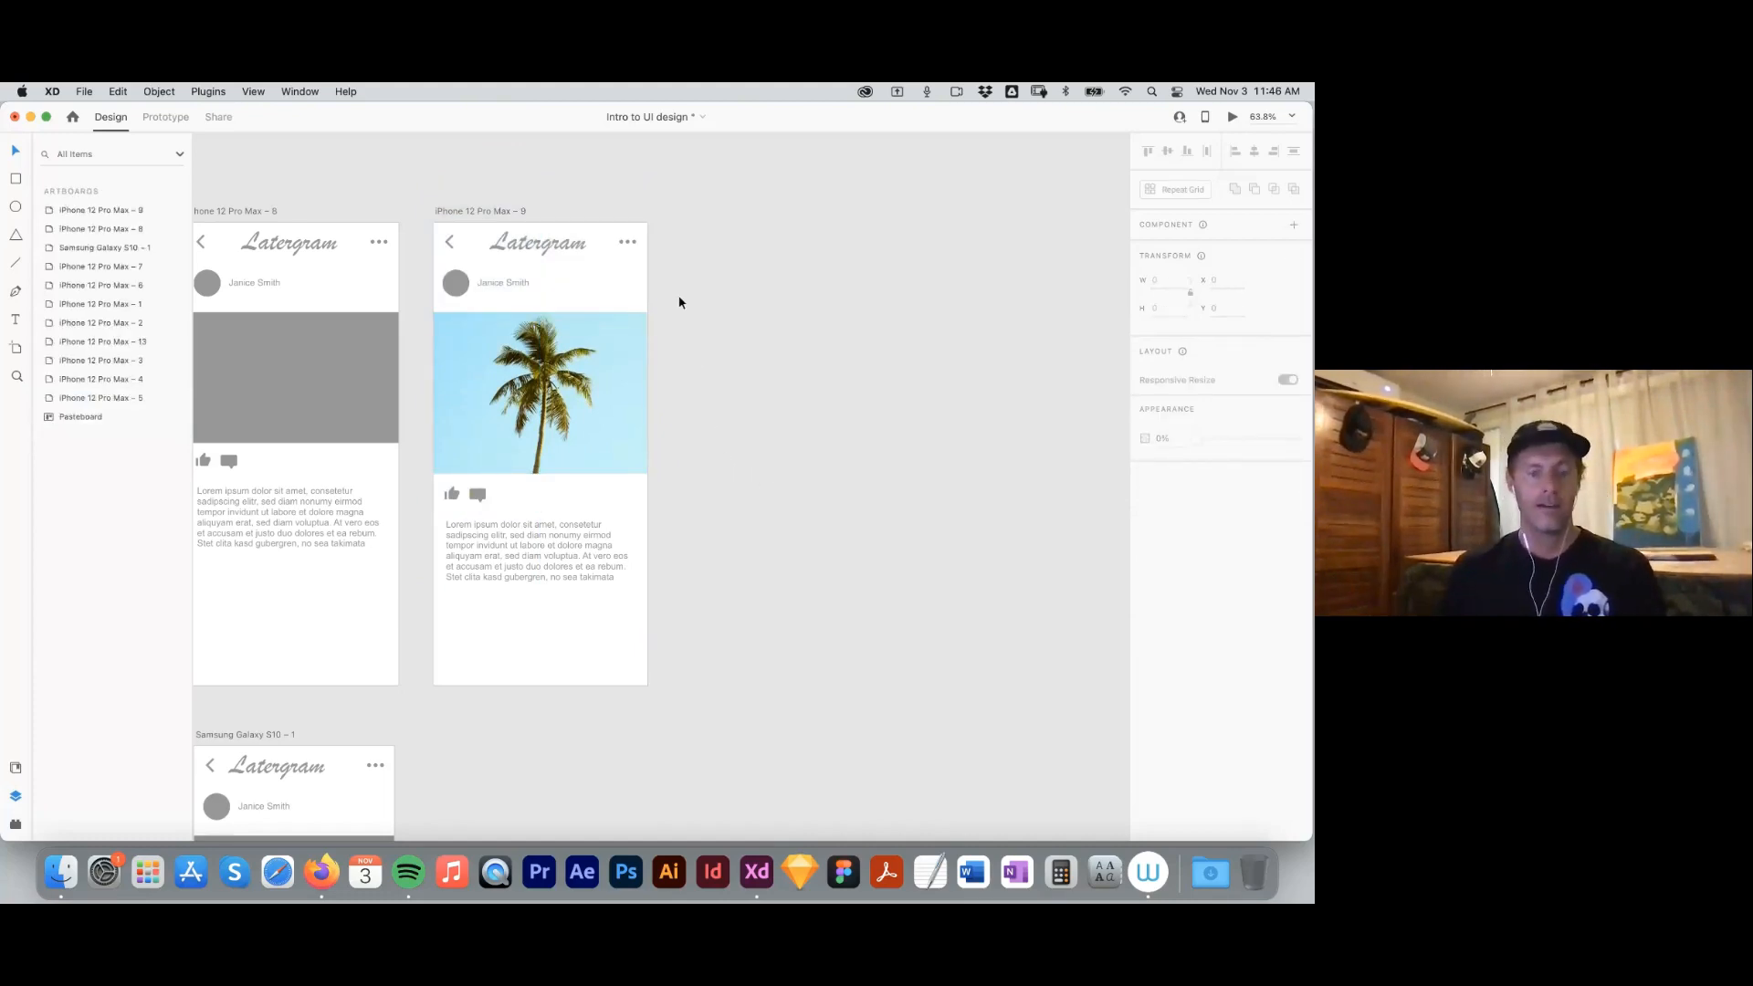
Fill the avatar circle beside the username with a random portrait via the User Profile plugin.
{"action": "scroll", "coordinate": [722, 297], "scroll_direction": "left", "scroll_amount": 3}
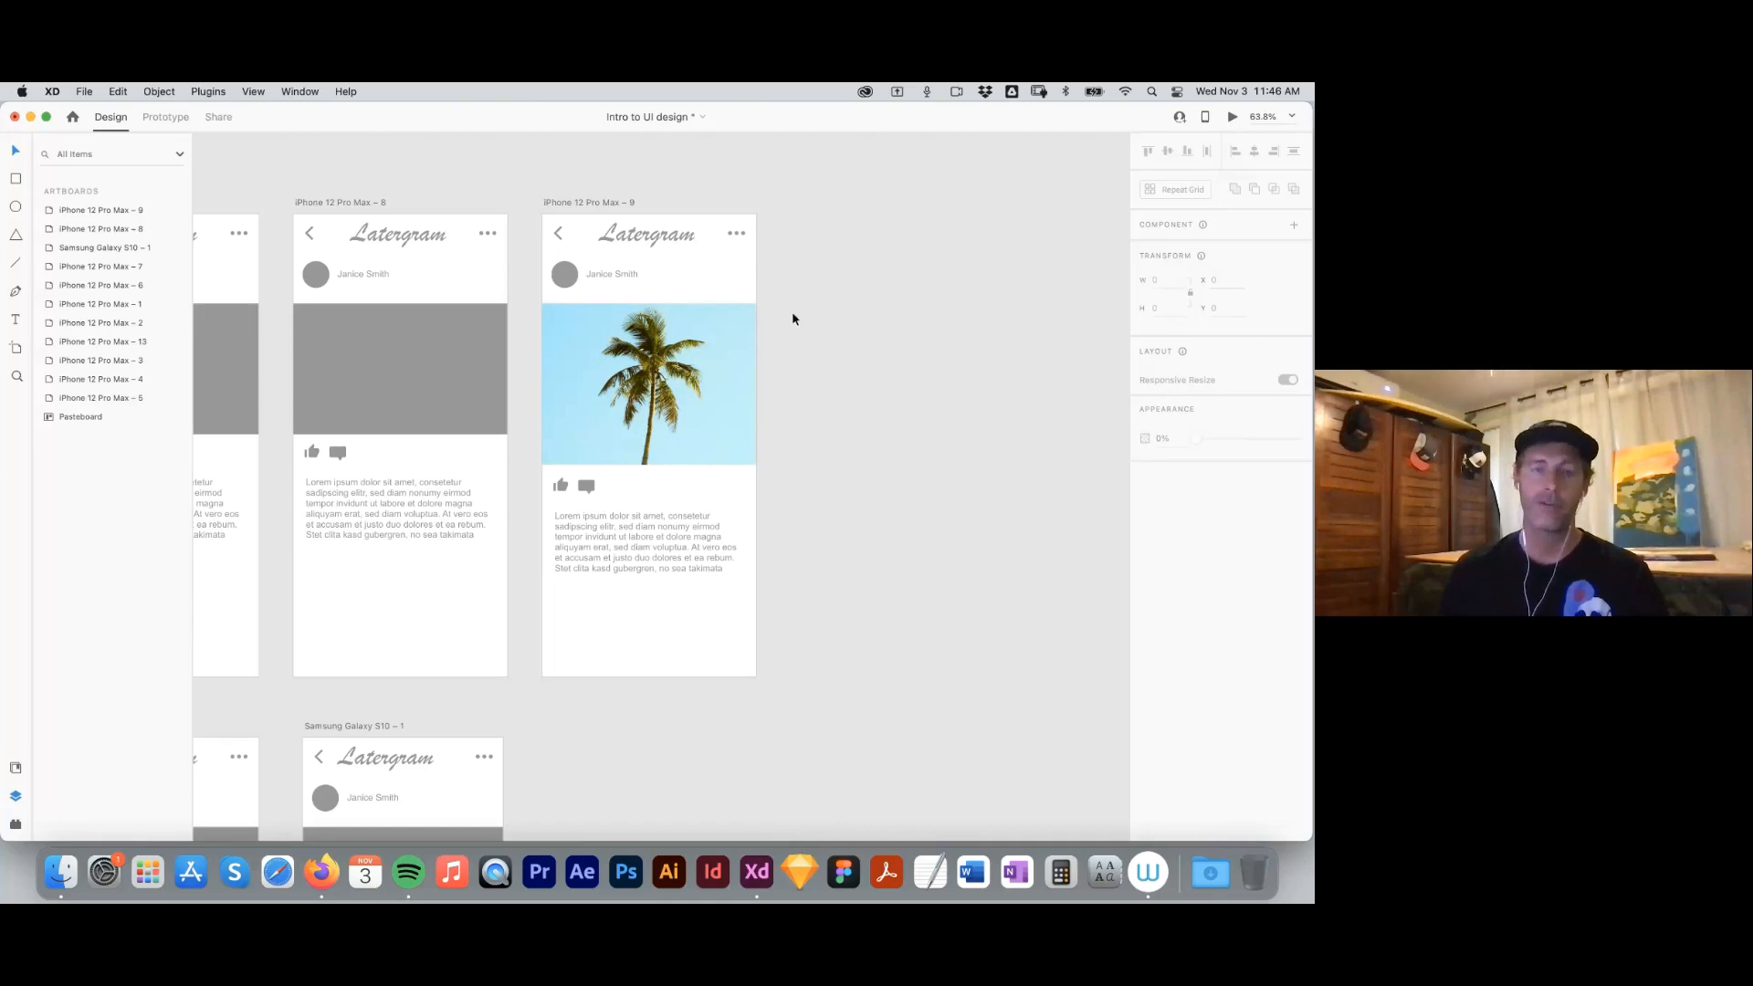
{"action": "left_click", "coordinate": [564, 275]}
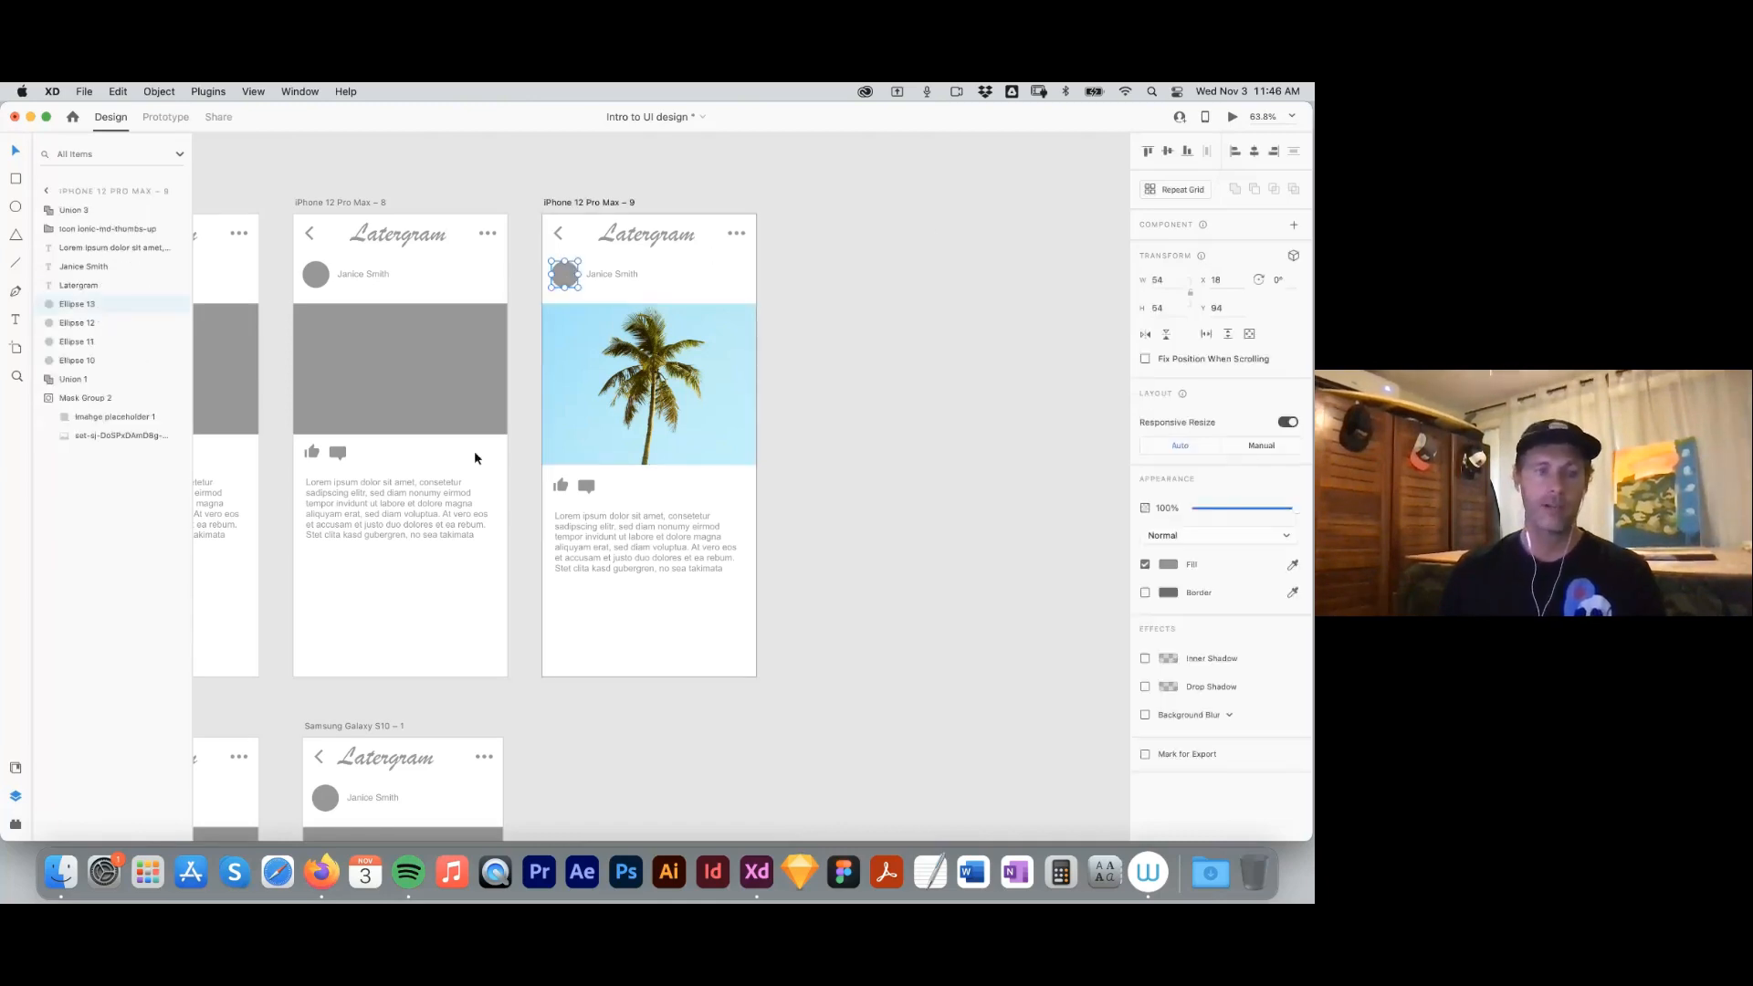
{"action": "left_click", "coordinate": [16, 826]}
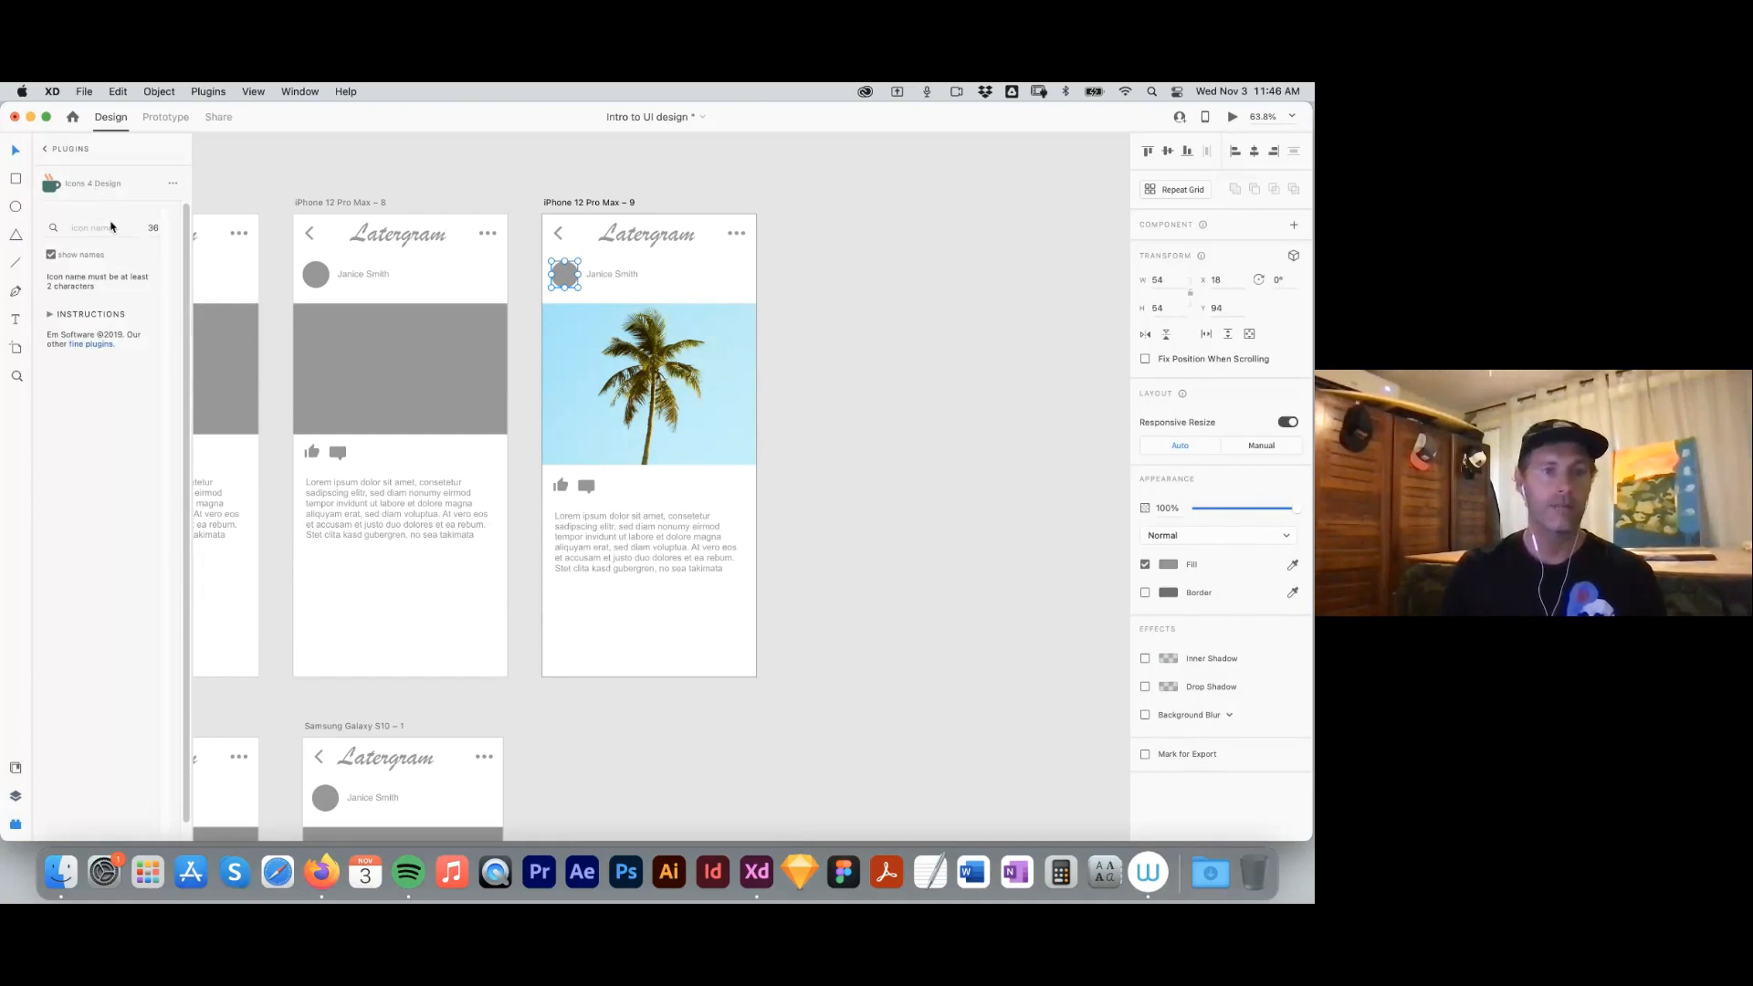
{"action": "left_click", "coordinate": [173, 187]}
{"action": "left_click", "coordinate": [174, 192]}
{"action": "left_click", "coordinate": [209, 218]}
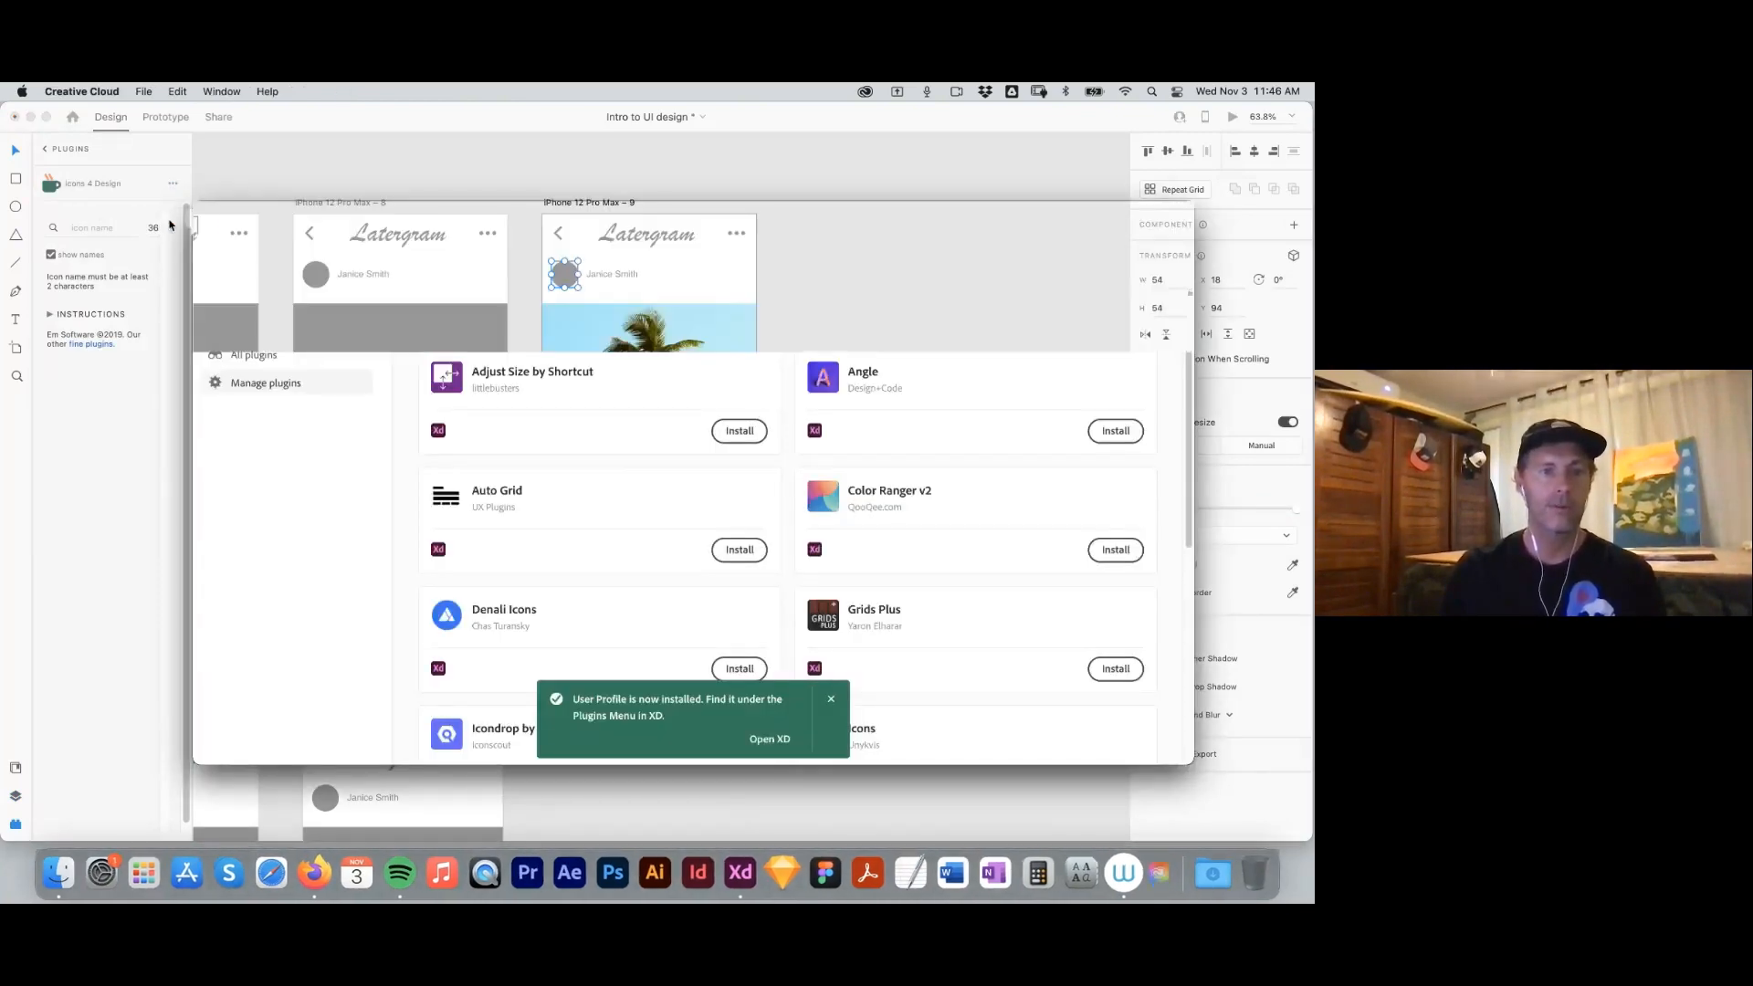
{"action": "left_click", "coordinate": [44, 149]}
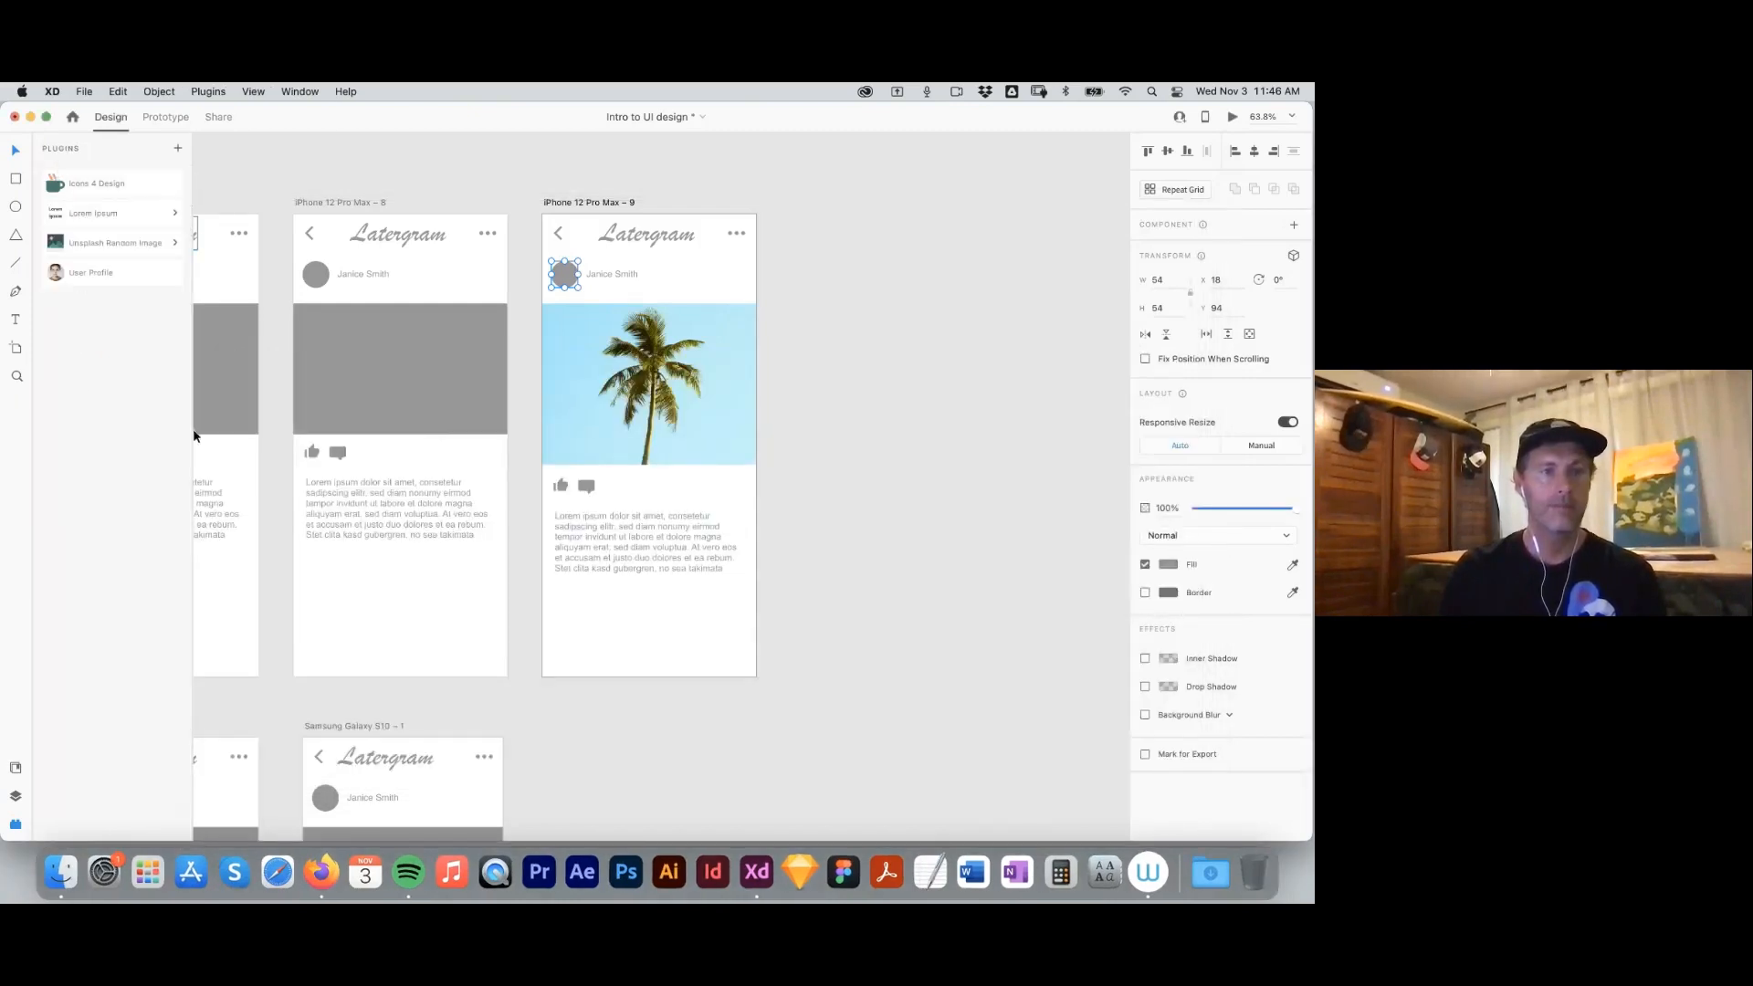
{"action": "left_click", "coordinate": [62, 279]}
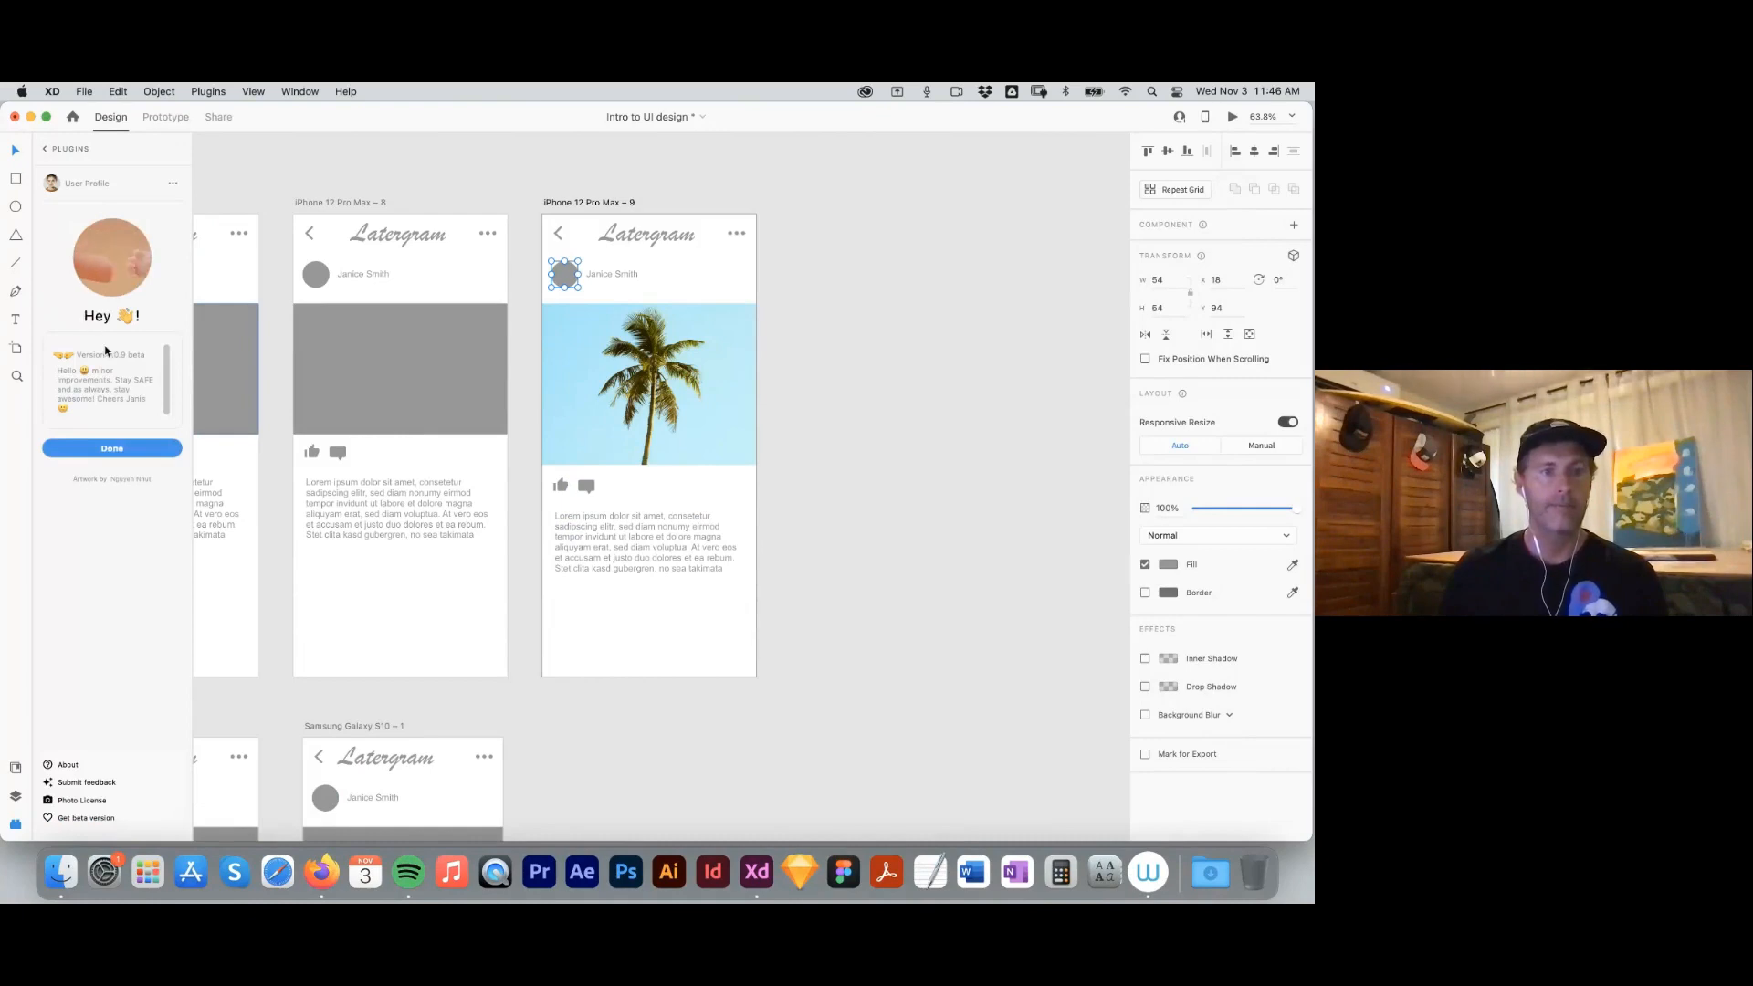
{"action": "left_click", "coordinate": [121, 448]}
{"action": "left_click", "coordinate": [102, 302]}
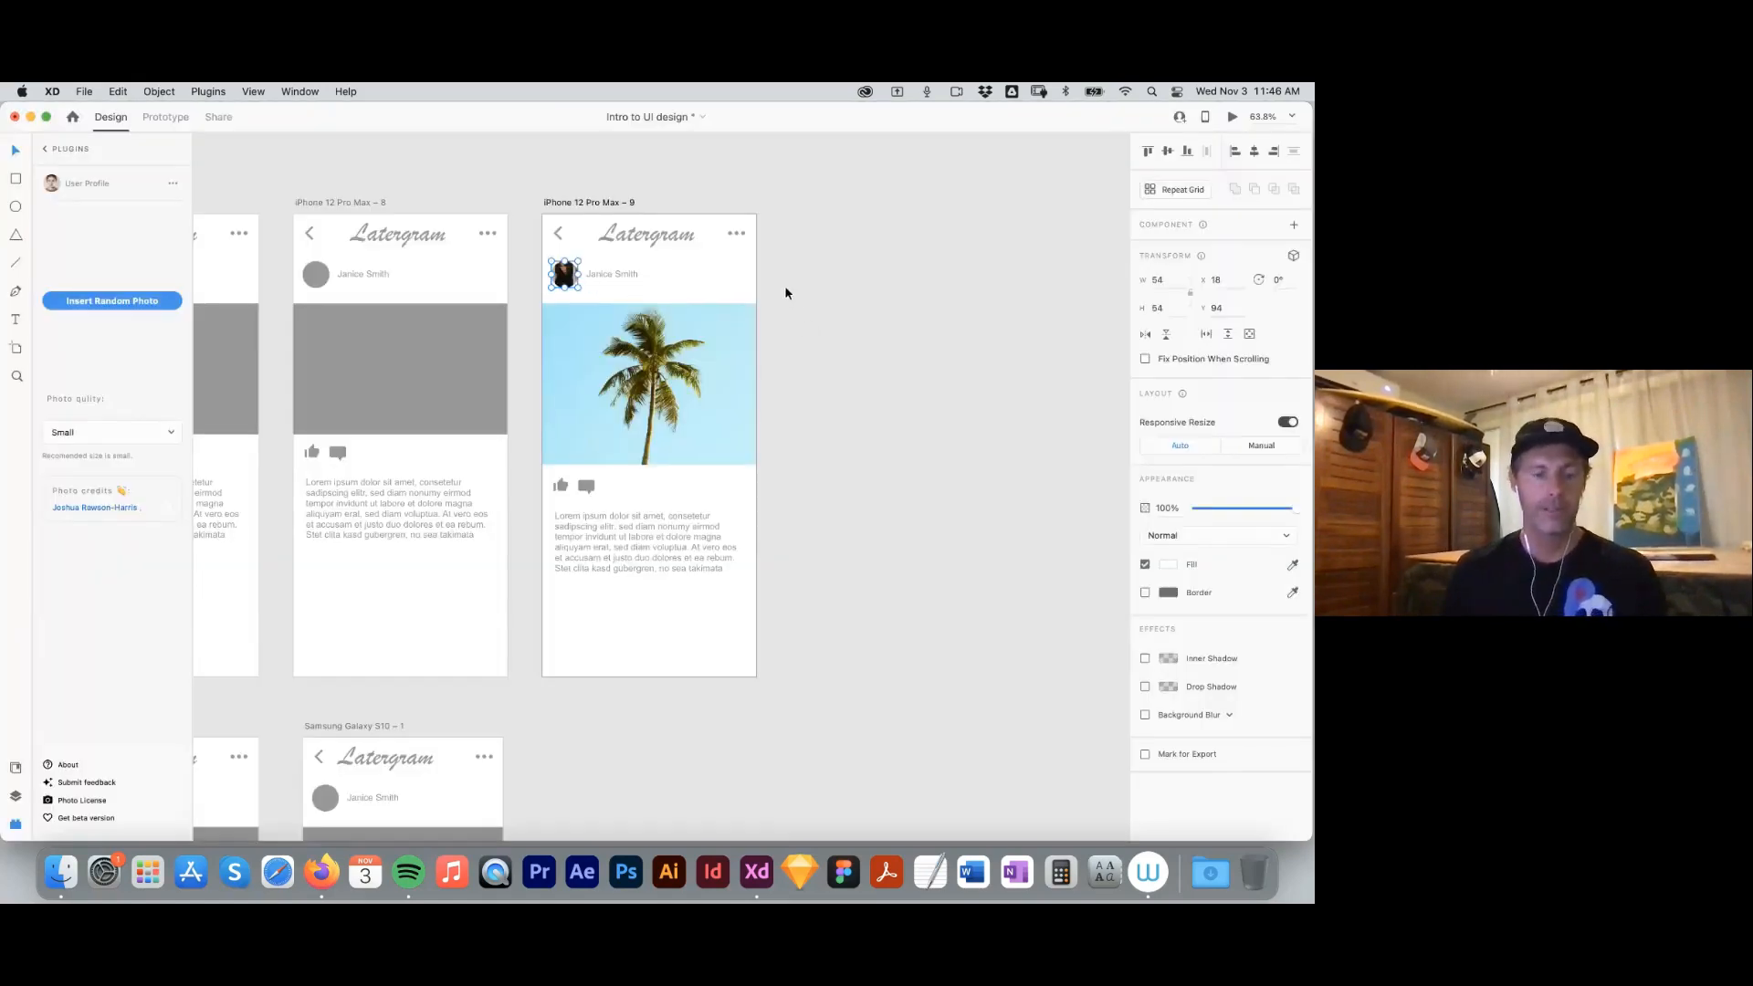
{"action": "left_click_drag", "start_coordinate": [542, 253], "coordinate": [602, 305]}
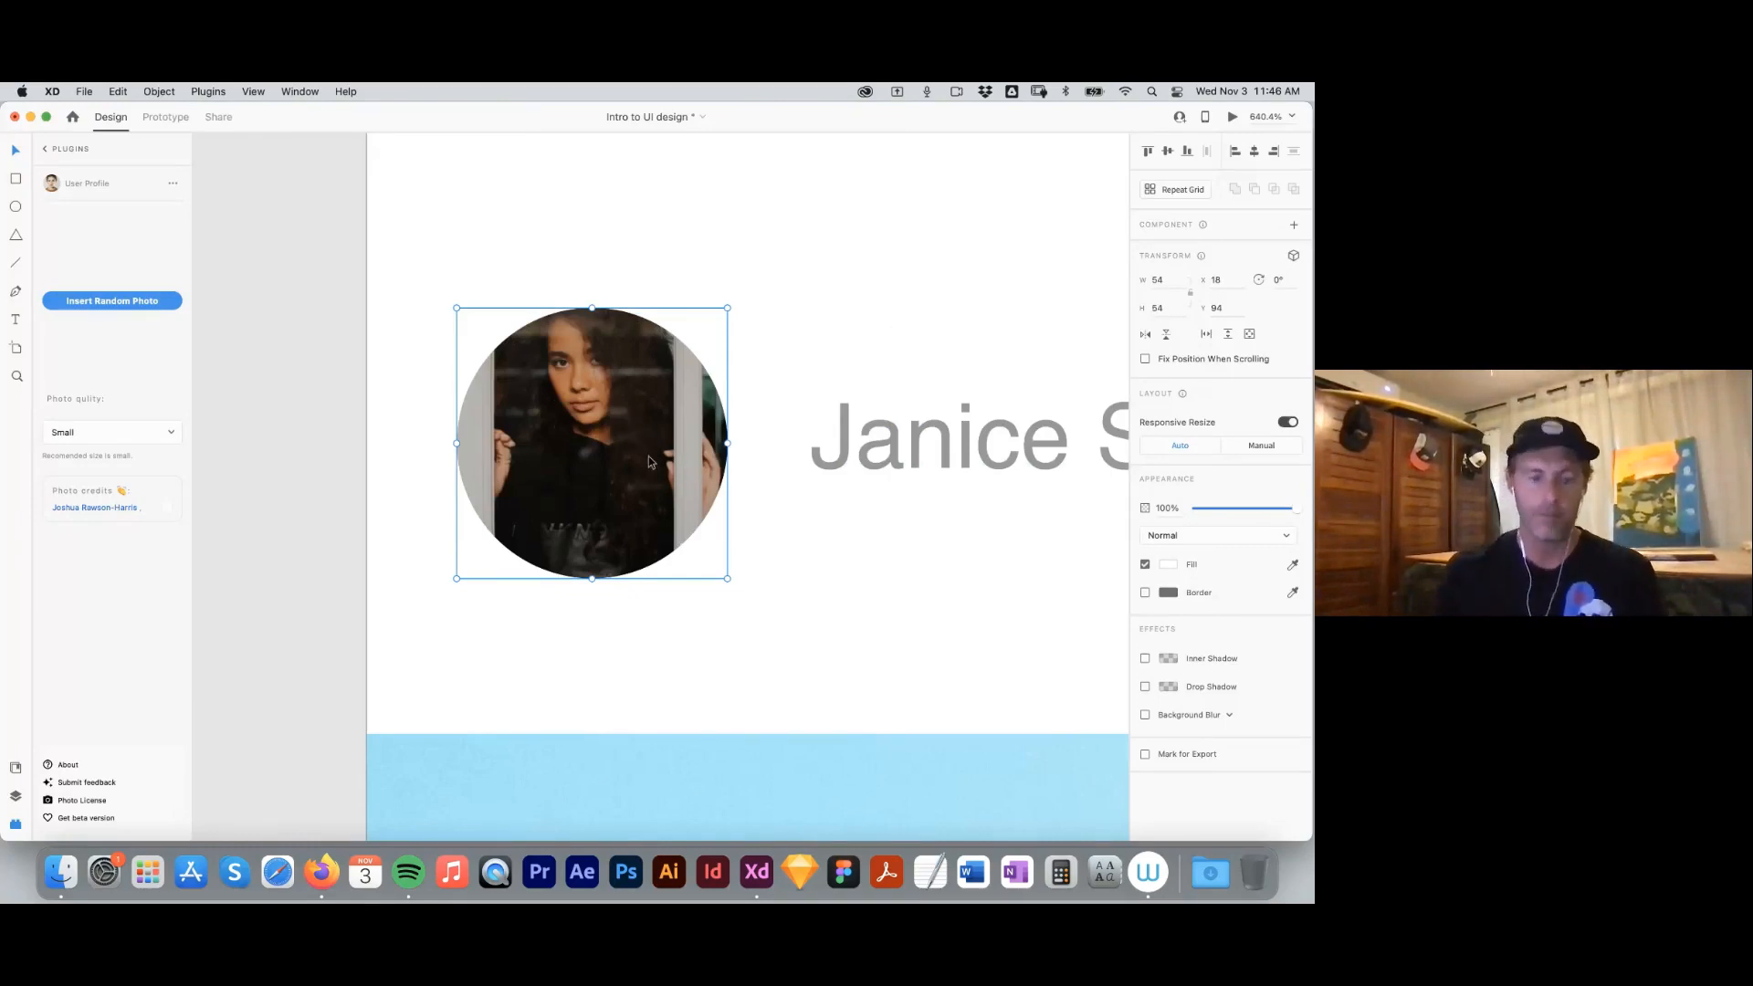
Deselect the avatar circle and zoom out to view all the artboards.
{"action": "scroll", "coordinate": [648, 457], "scroll_direction": "down", "scroll_amount": 8}
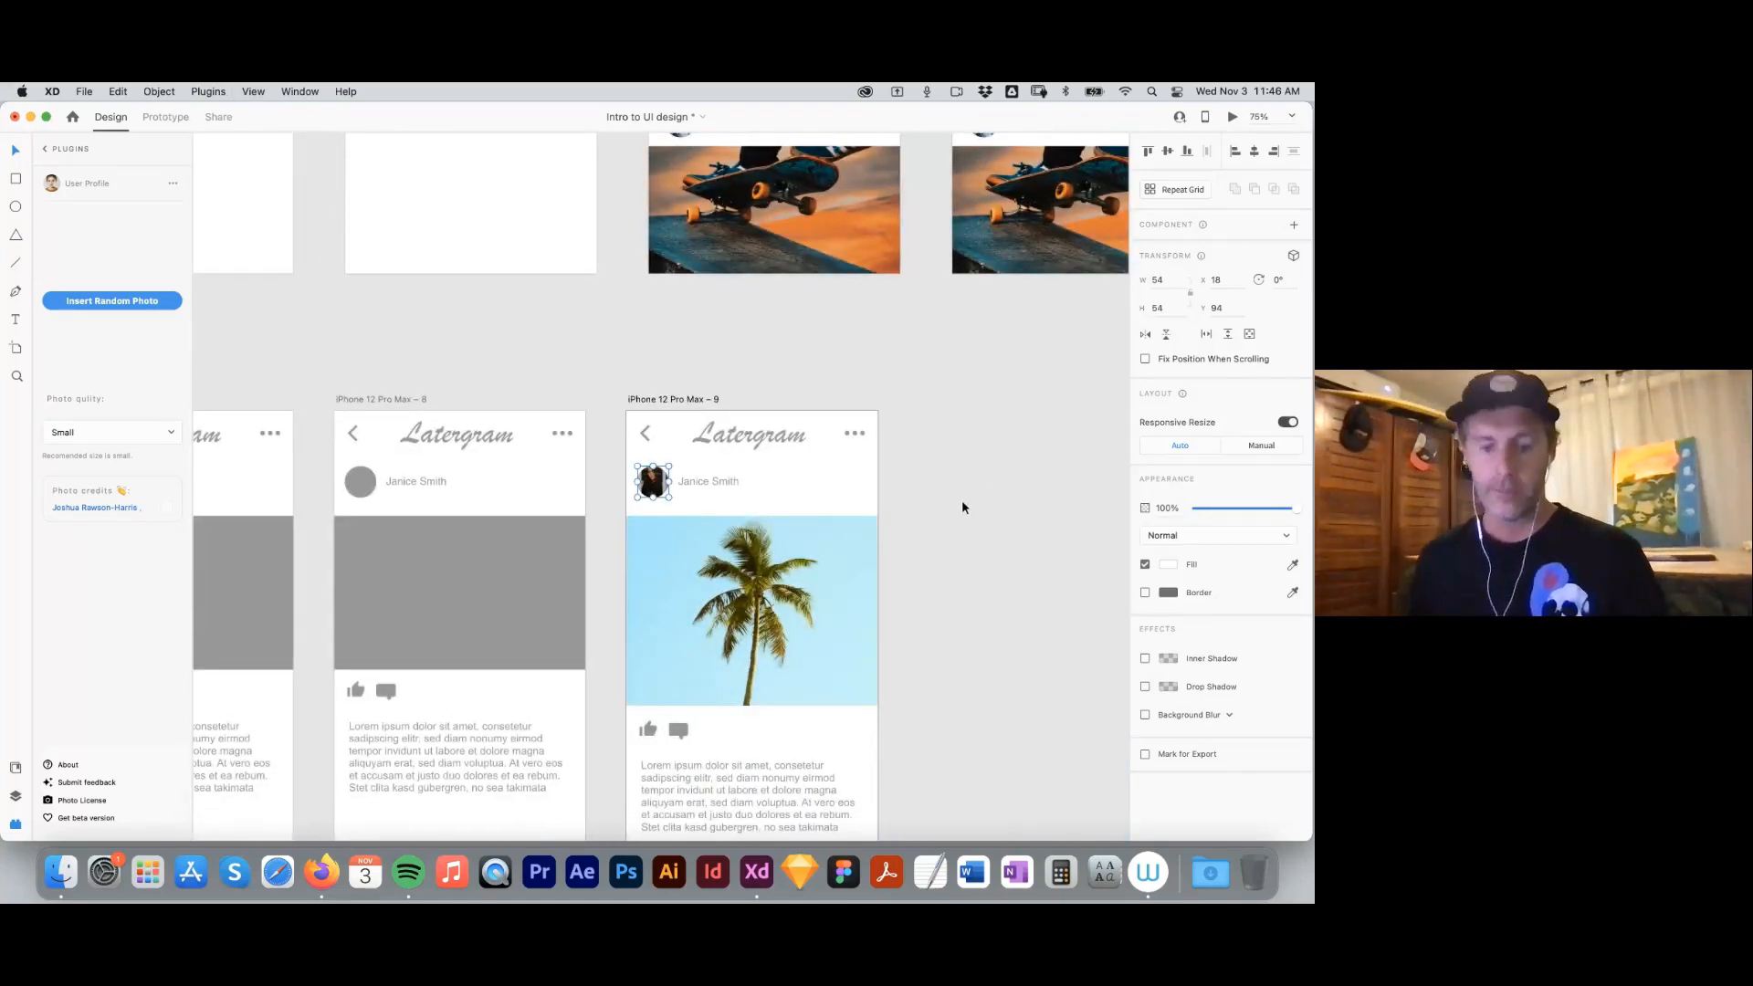
{"action": "scroll", "coordinate": [957, 436], "scroll_direction": "down", "scroll_amount": 2}
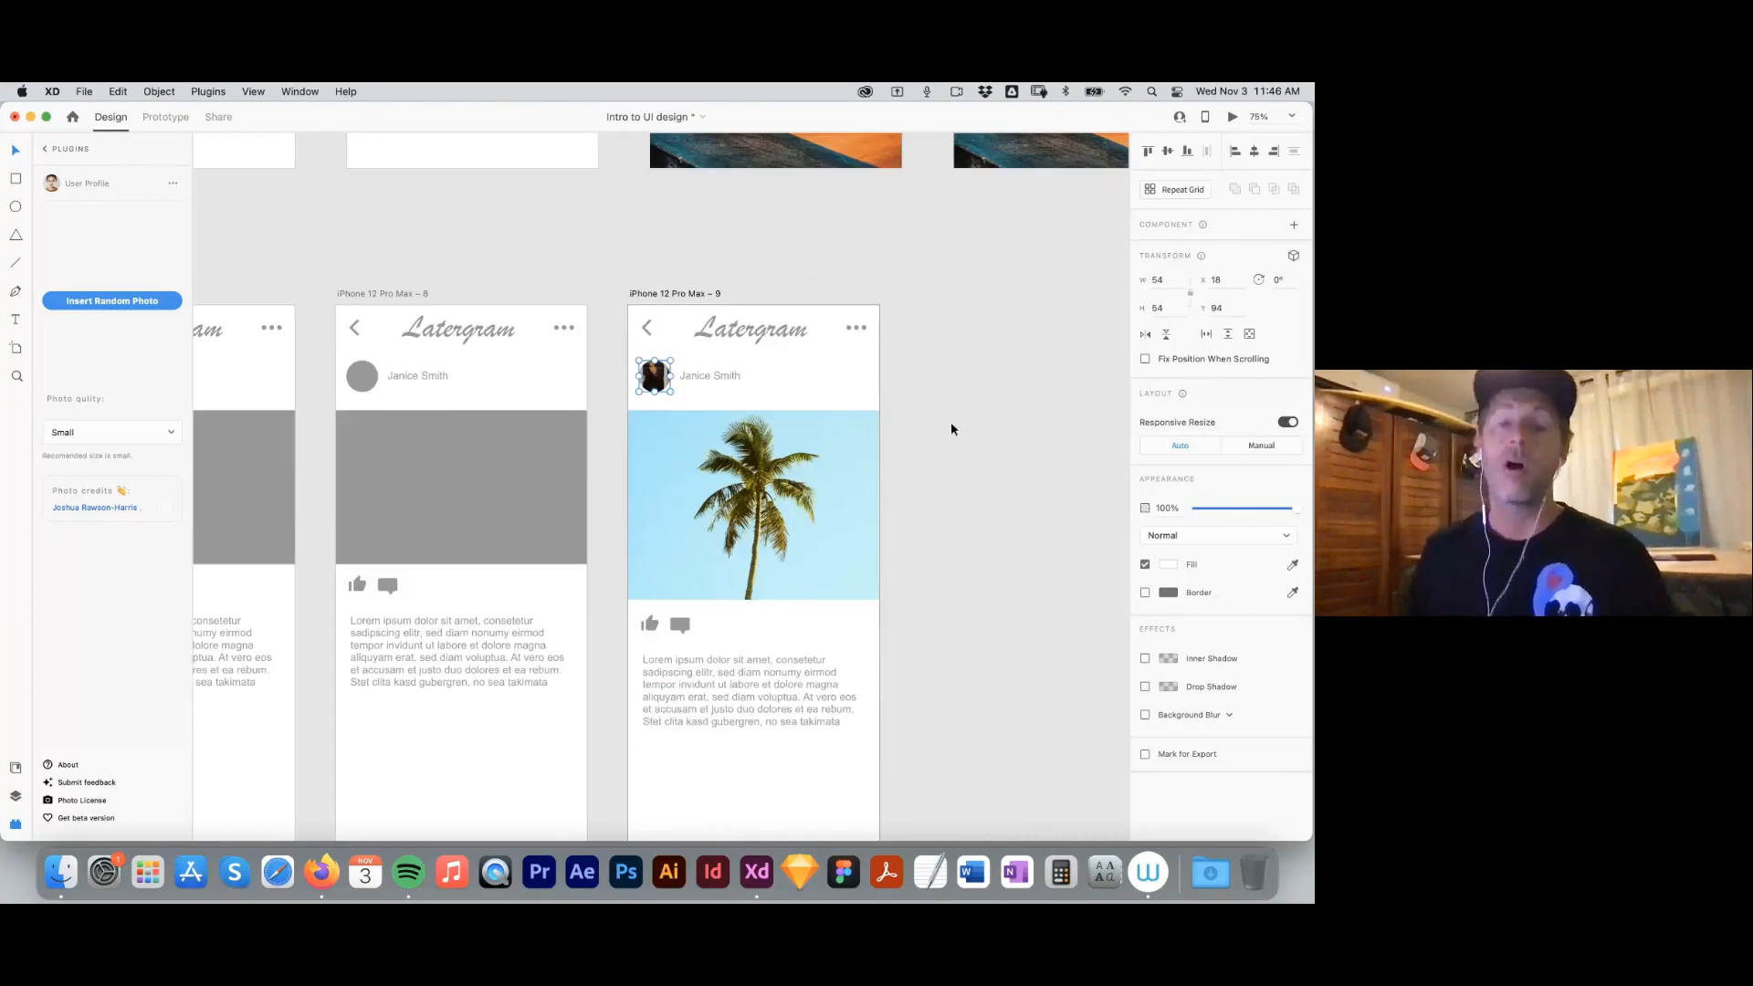
{"action": "left_click_drag", "start_coordinate": [963, 476], "coordinate": [994, 394]}
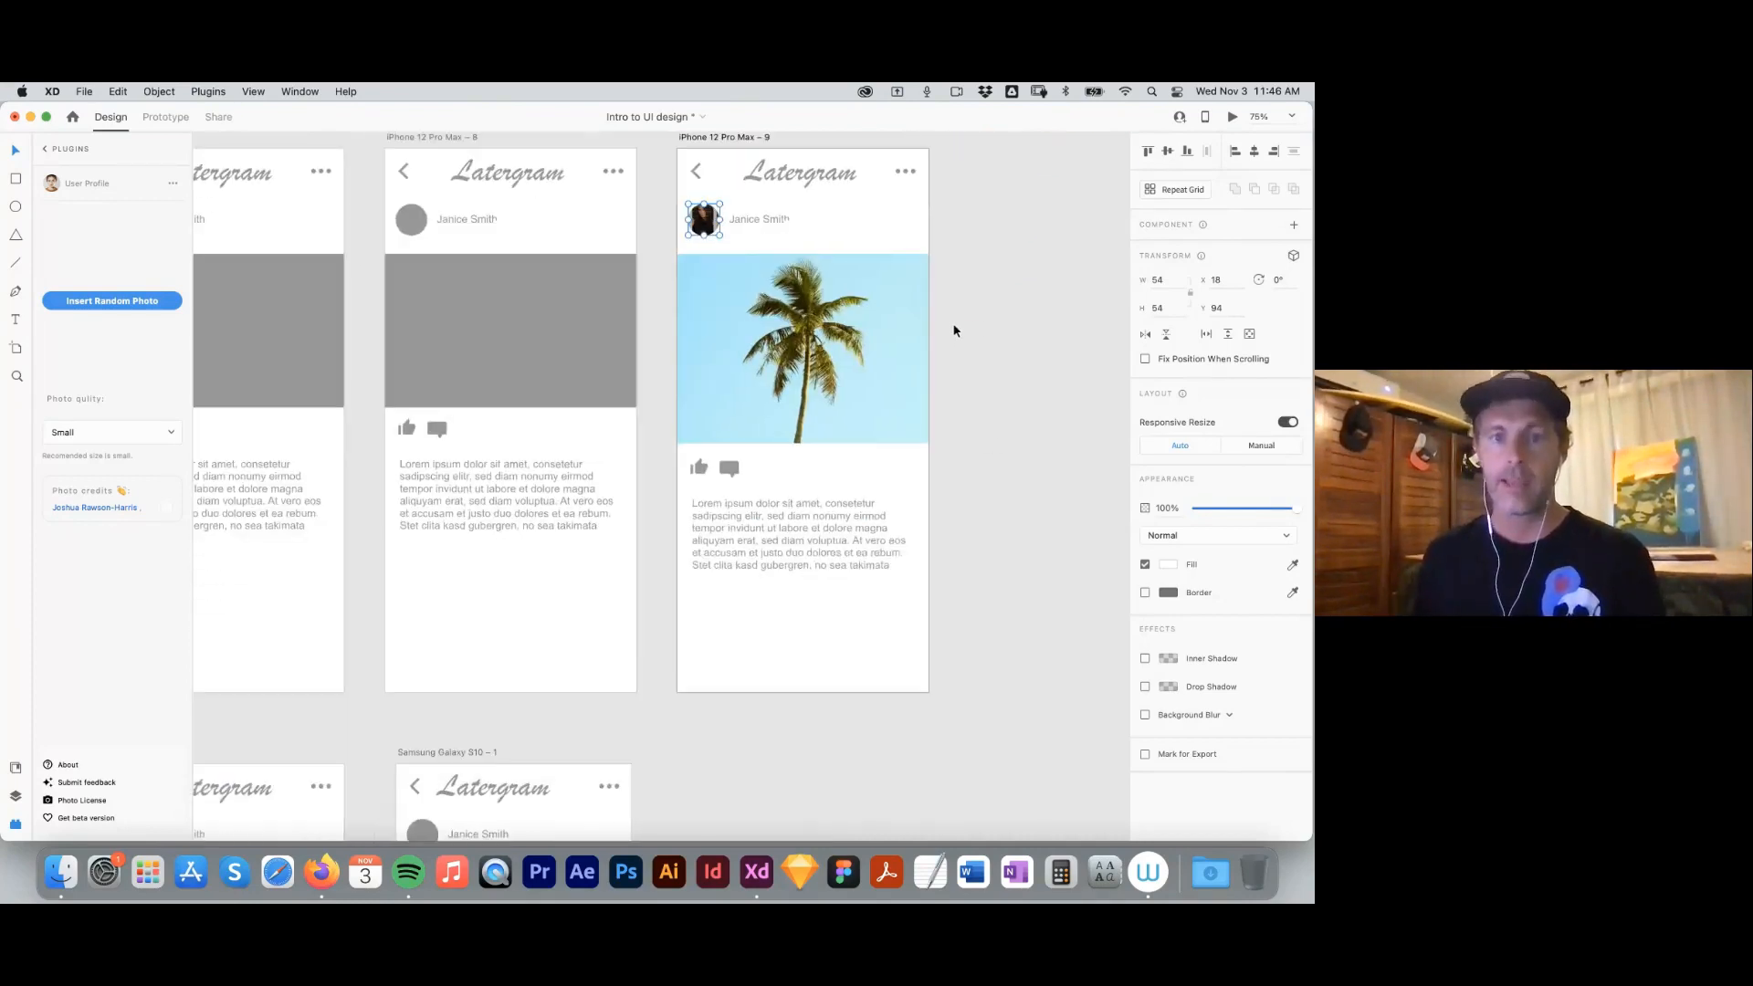
{"action": "left_click", "coordinate": [975, 334]}
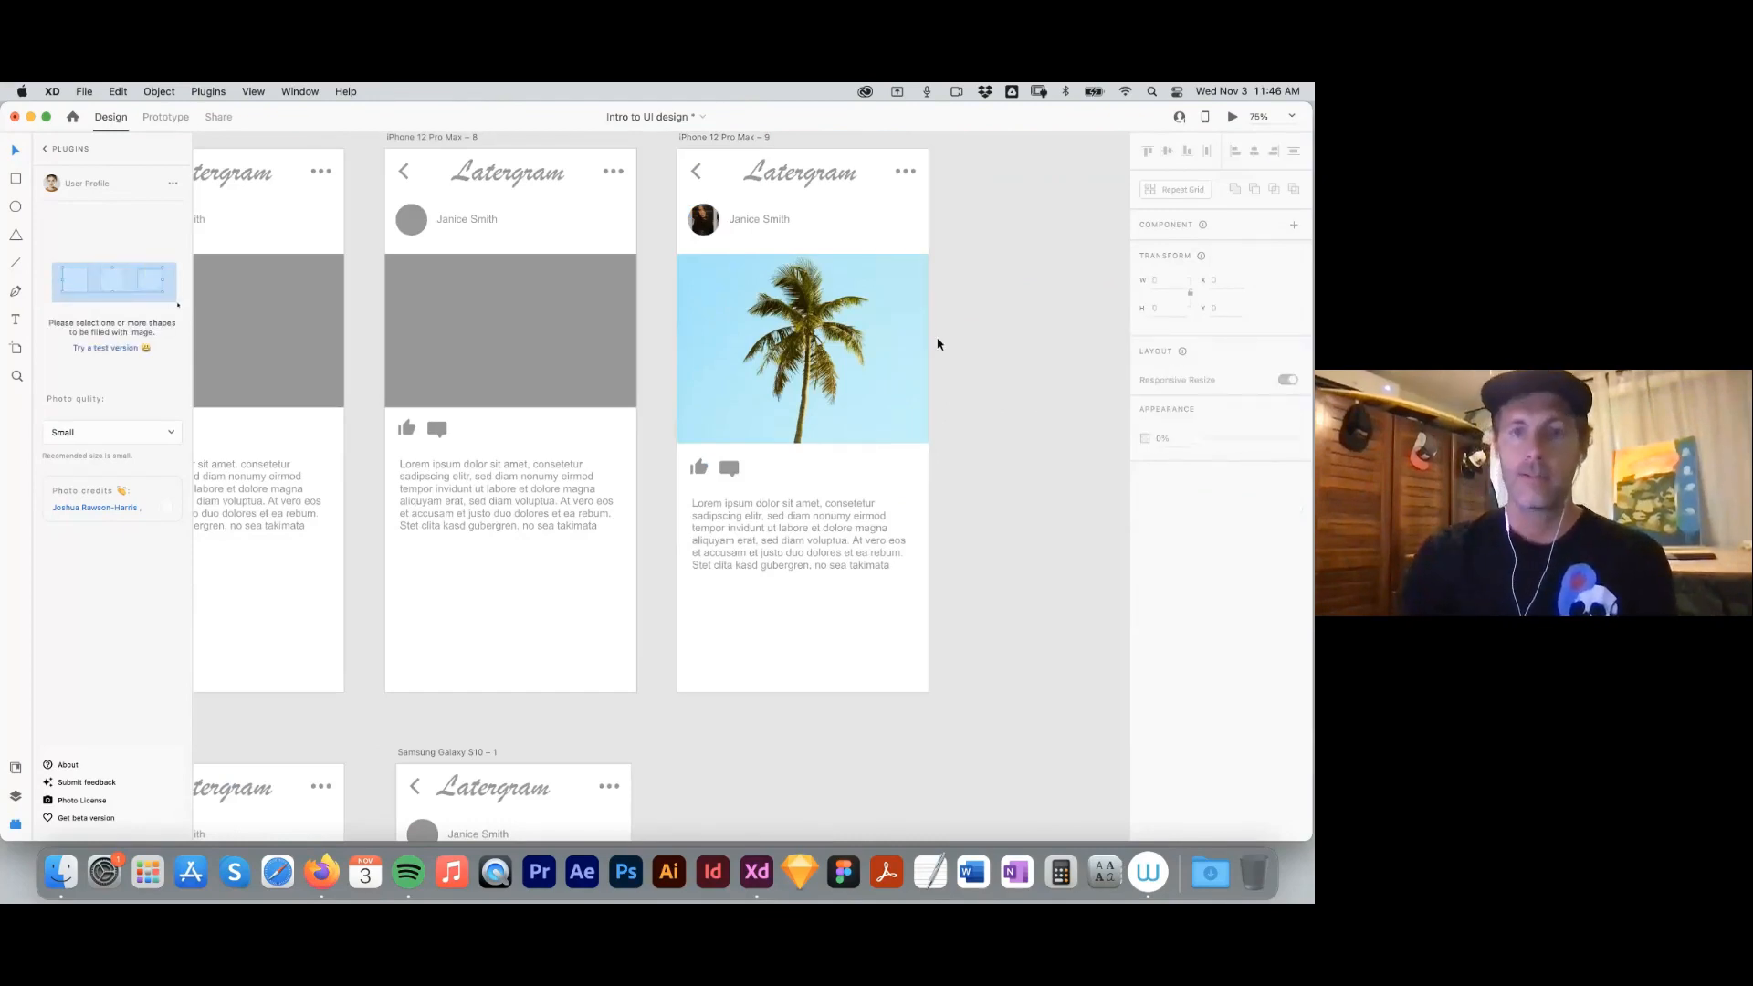
{"action": "key", "text": "super+minus"}
{"action": "key", "text": "super+minus"}
Nudge the Lorem ipsum caption on artboard 9 up to sit just beneath the icons.
{"action": "scroll", "coordinate": [875, 368], "scroll_direction": "up", "scroll_amount": 3}
{"action": "scroll", "coordinate": [874, 368], "scroll_direction": "left", "scroll_amount": 1}
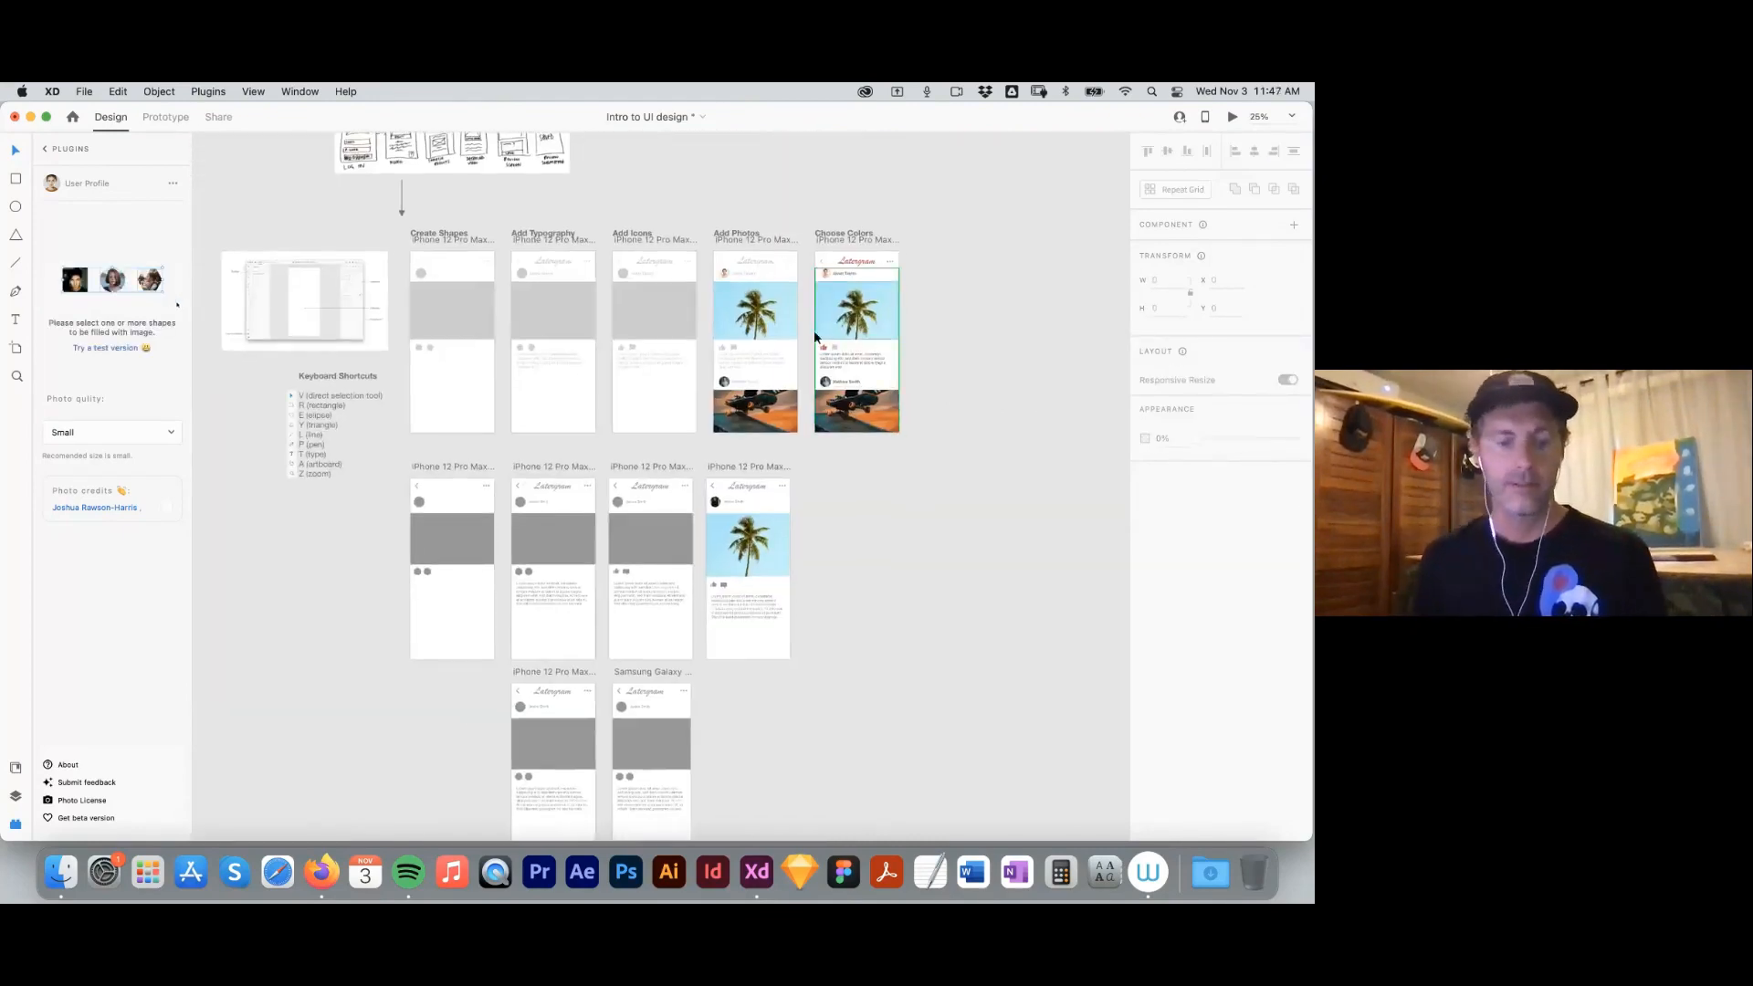
{"action": "scroll", "coordinate": [815, 337], "scroll_direction": "up", "scroll_amount": 5}
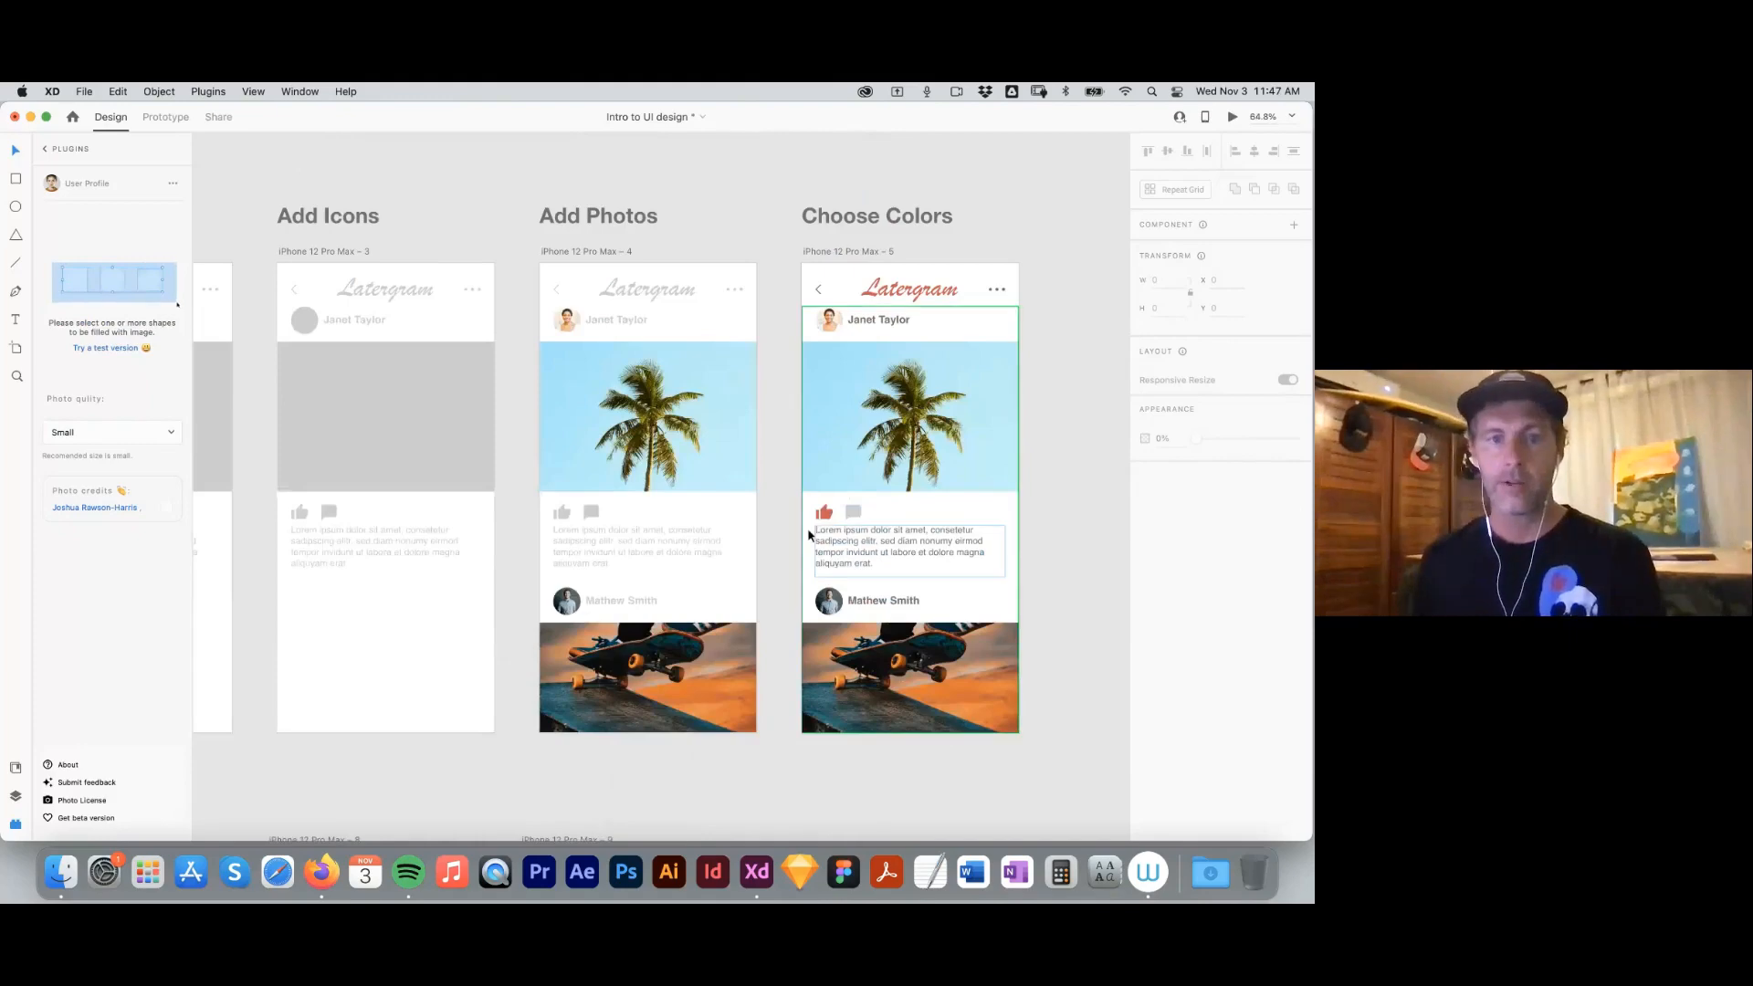
{"action": "scroll", "coordinate": [839, 534], "scroll_direction": "down", "scroll_amount": 3}
{"action": "scroll", "coordinate": [838, 534], "scroll_direction": "left", "scroll_amount": 1}
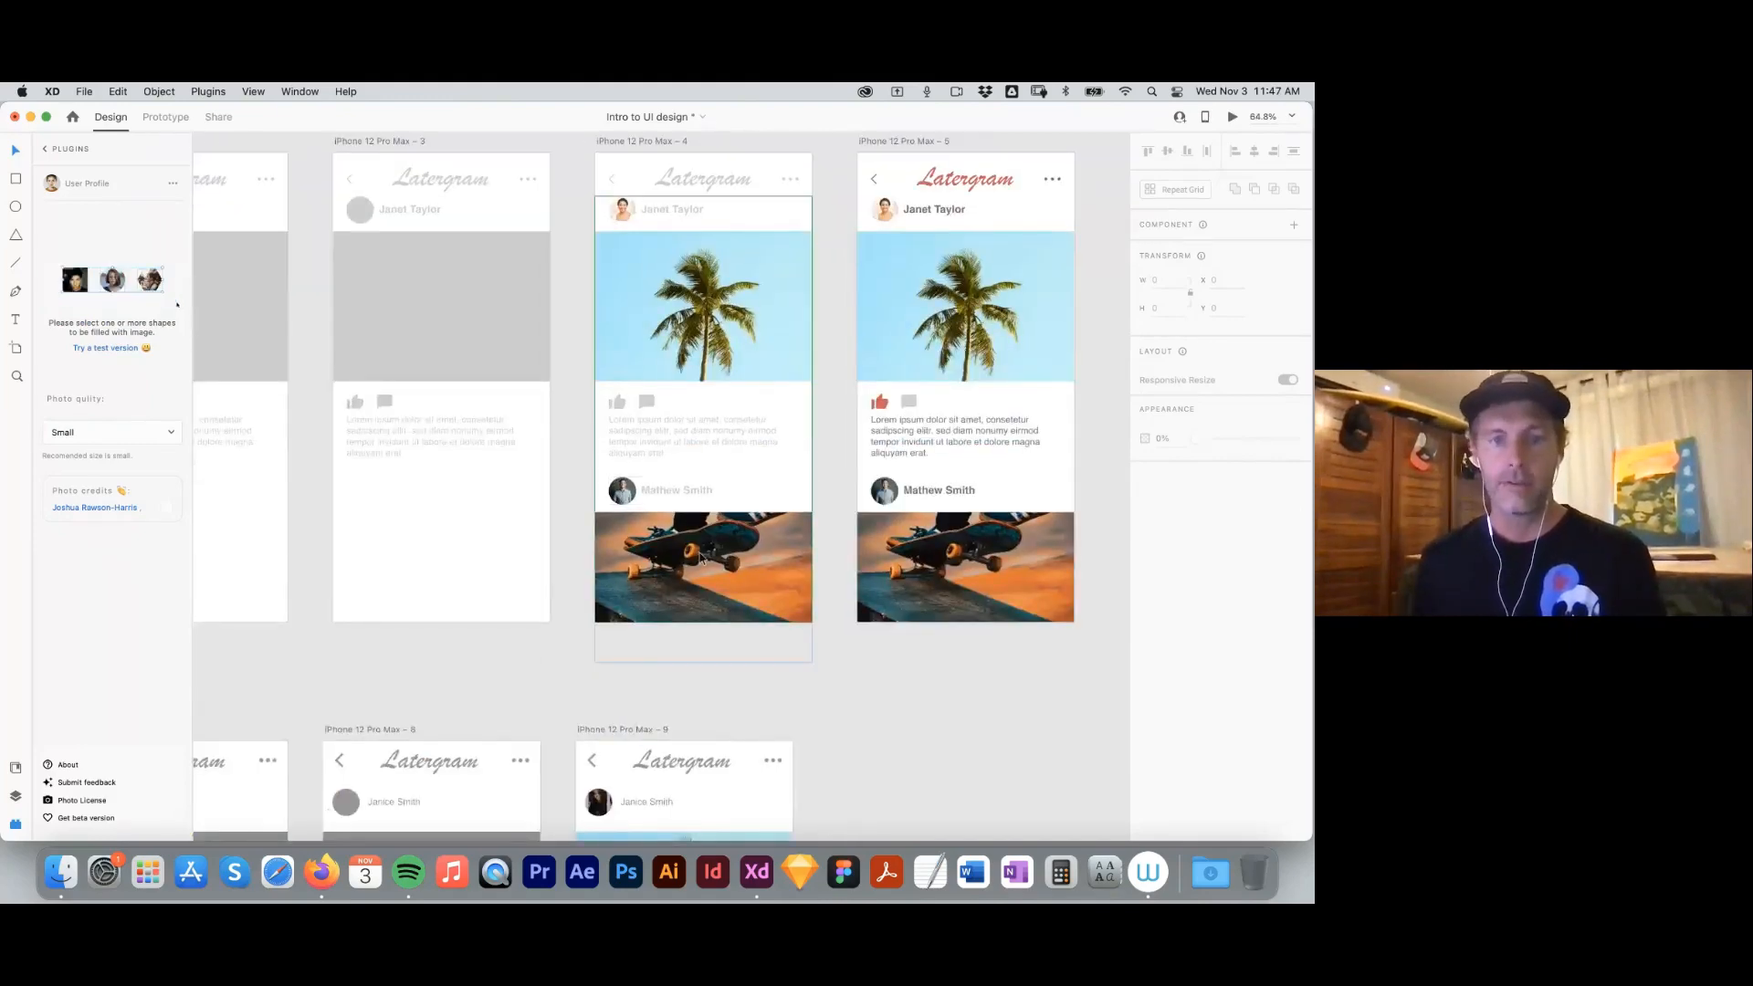
{"action": "scroll", "coordinate": [632, 627], "scroll_direction": "down", "scroll_amount": 3}
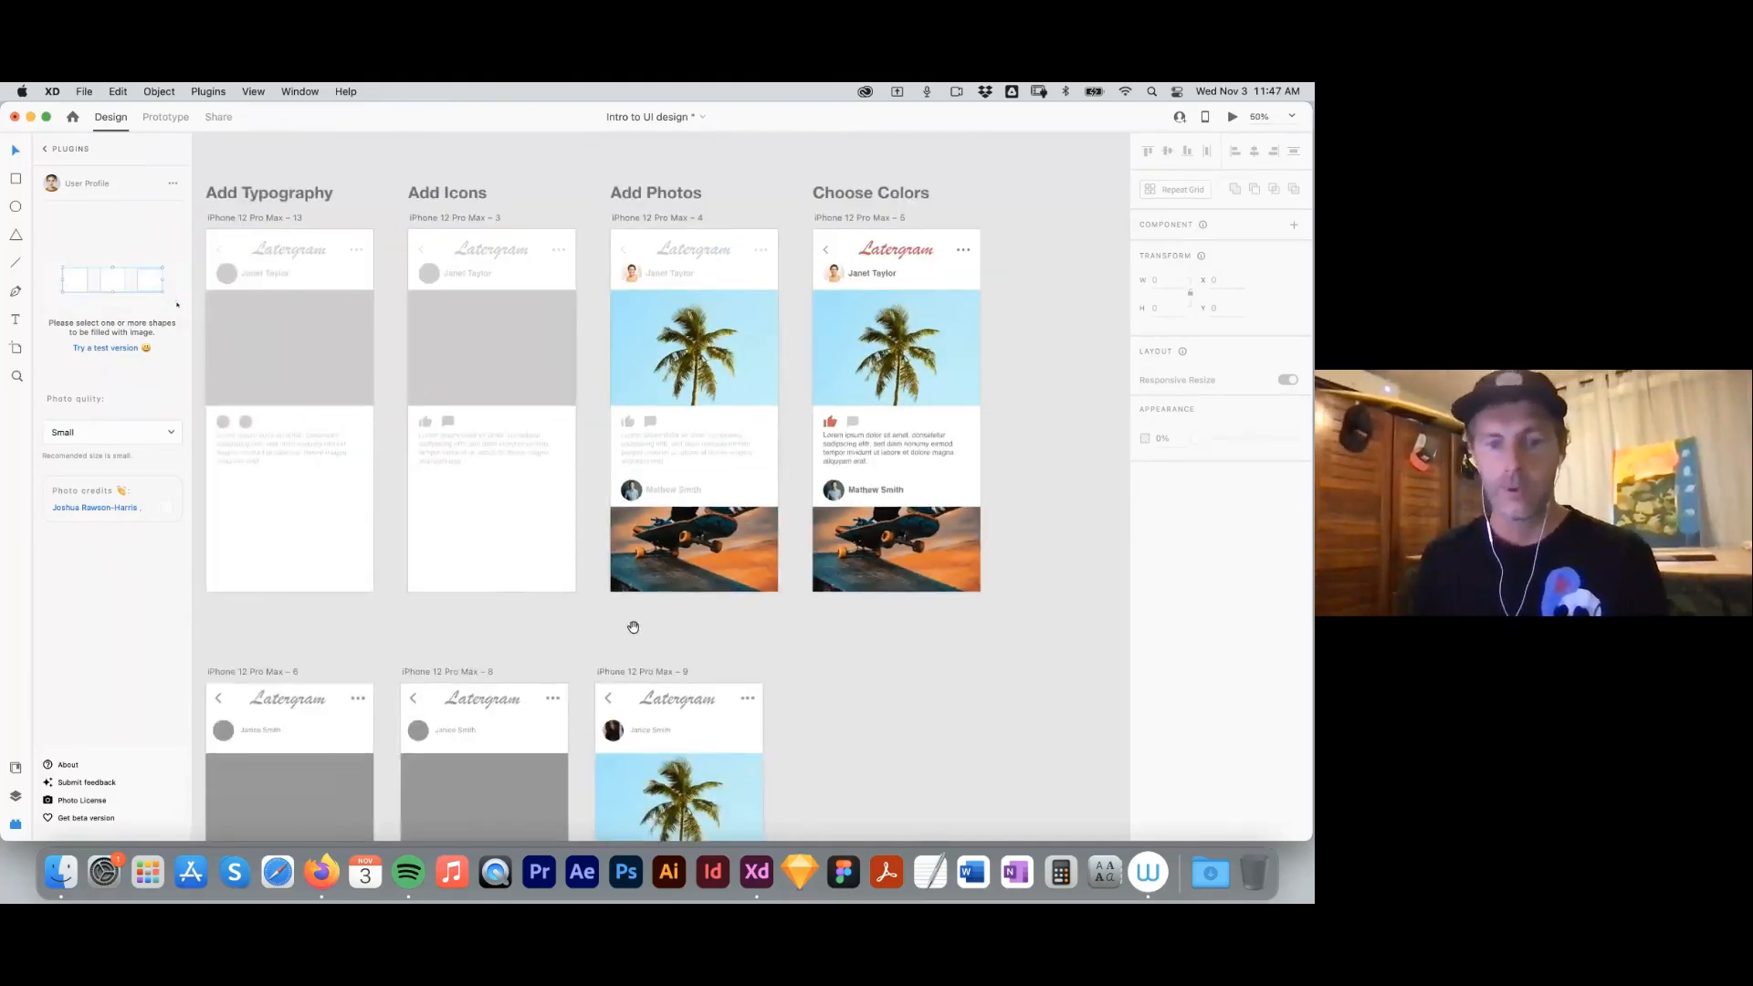
{"action": "scroll", "coordinate": [632, 628], "scroll_direction": "down", "scroll_amount": 5}
{"action": "scroll", "coordinate": [633, 627], "scroll_direction": "right", "scroll_amount": 1}
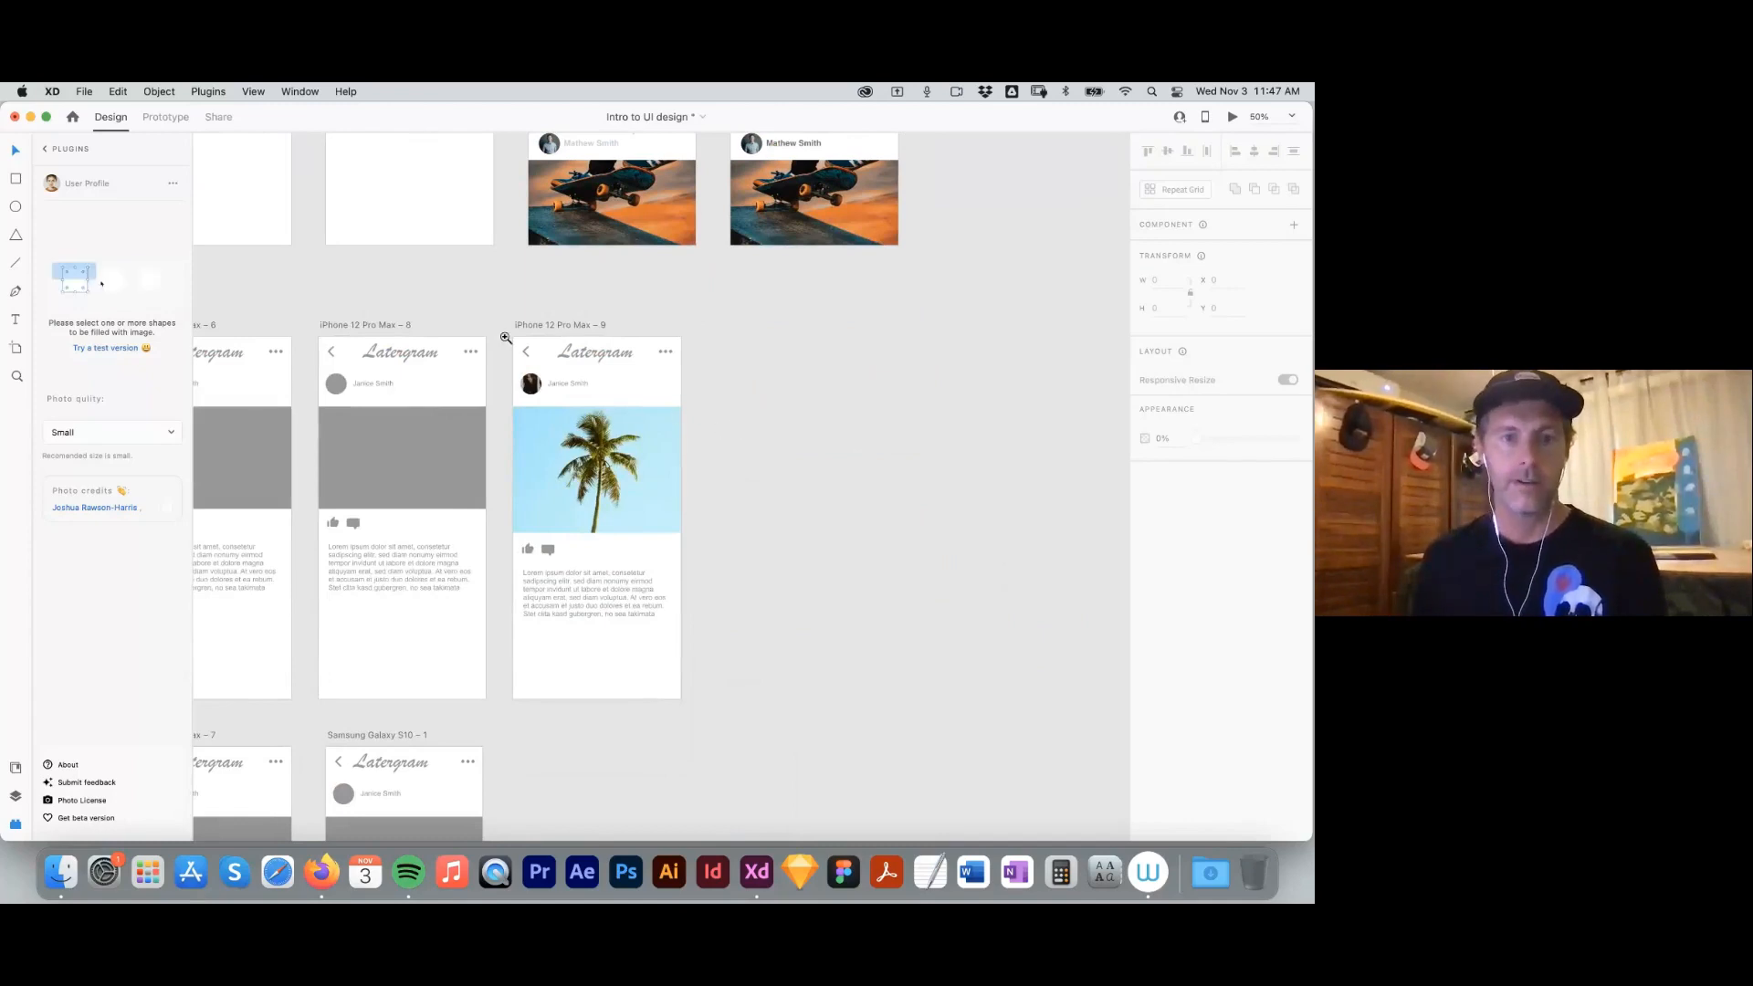
{"action": "scroll", "coordinate": [724, 708], "scroll_direction": "up", "scroll_amount": 3}
{"action": "left_click_drag", "start_coordinate": [643, 598], "coordinate": [643, 580]}
{"action": "left_click", "coordinate": [876, 506]}
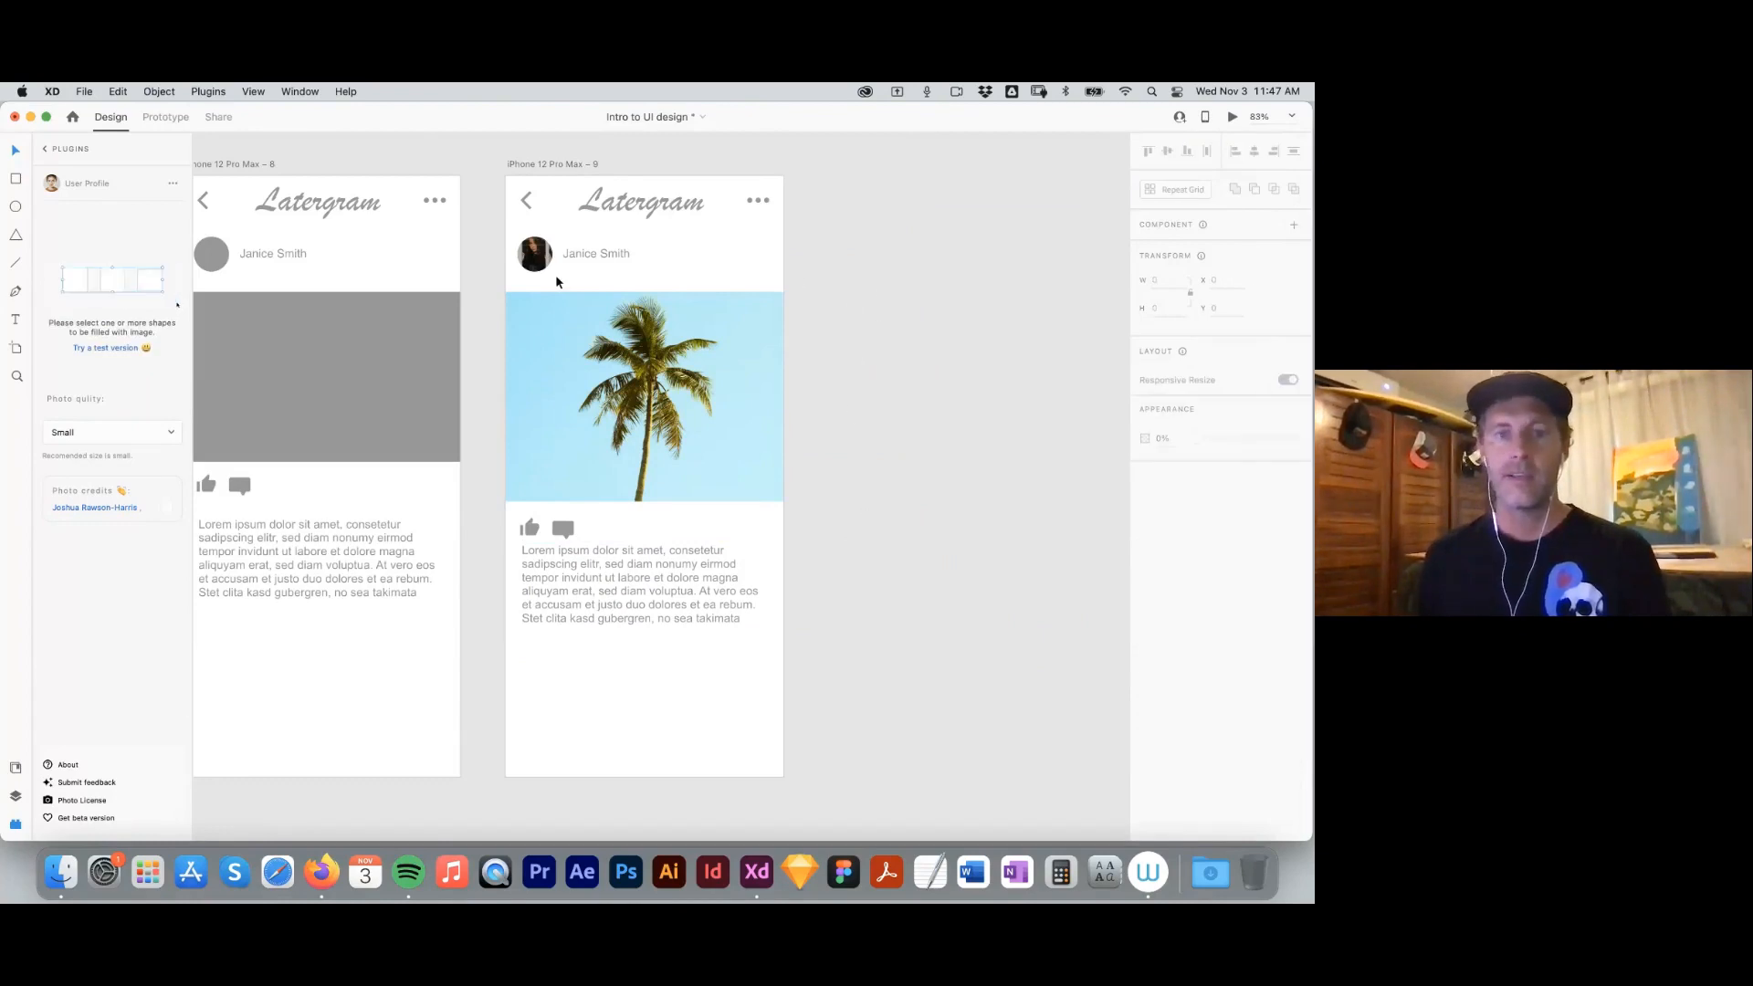
Make the palm-tree post a repeat grid and stretch it to 428×832 so a second post repeats below.
{"action": "left_click_drag", "start_coordinate": [839, 252], "coordinate": [522, 609]}
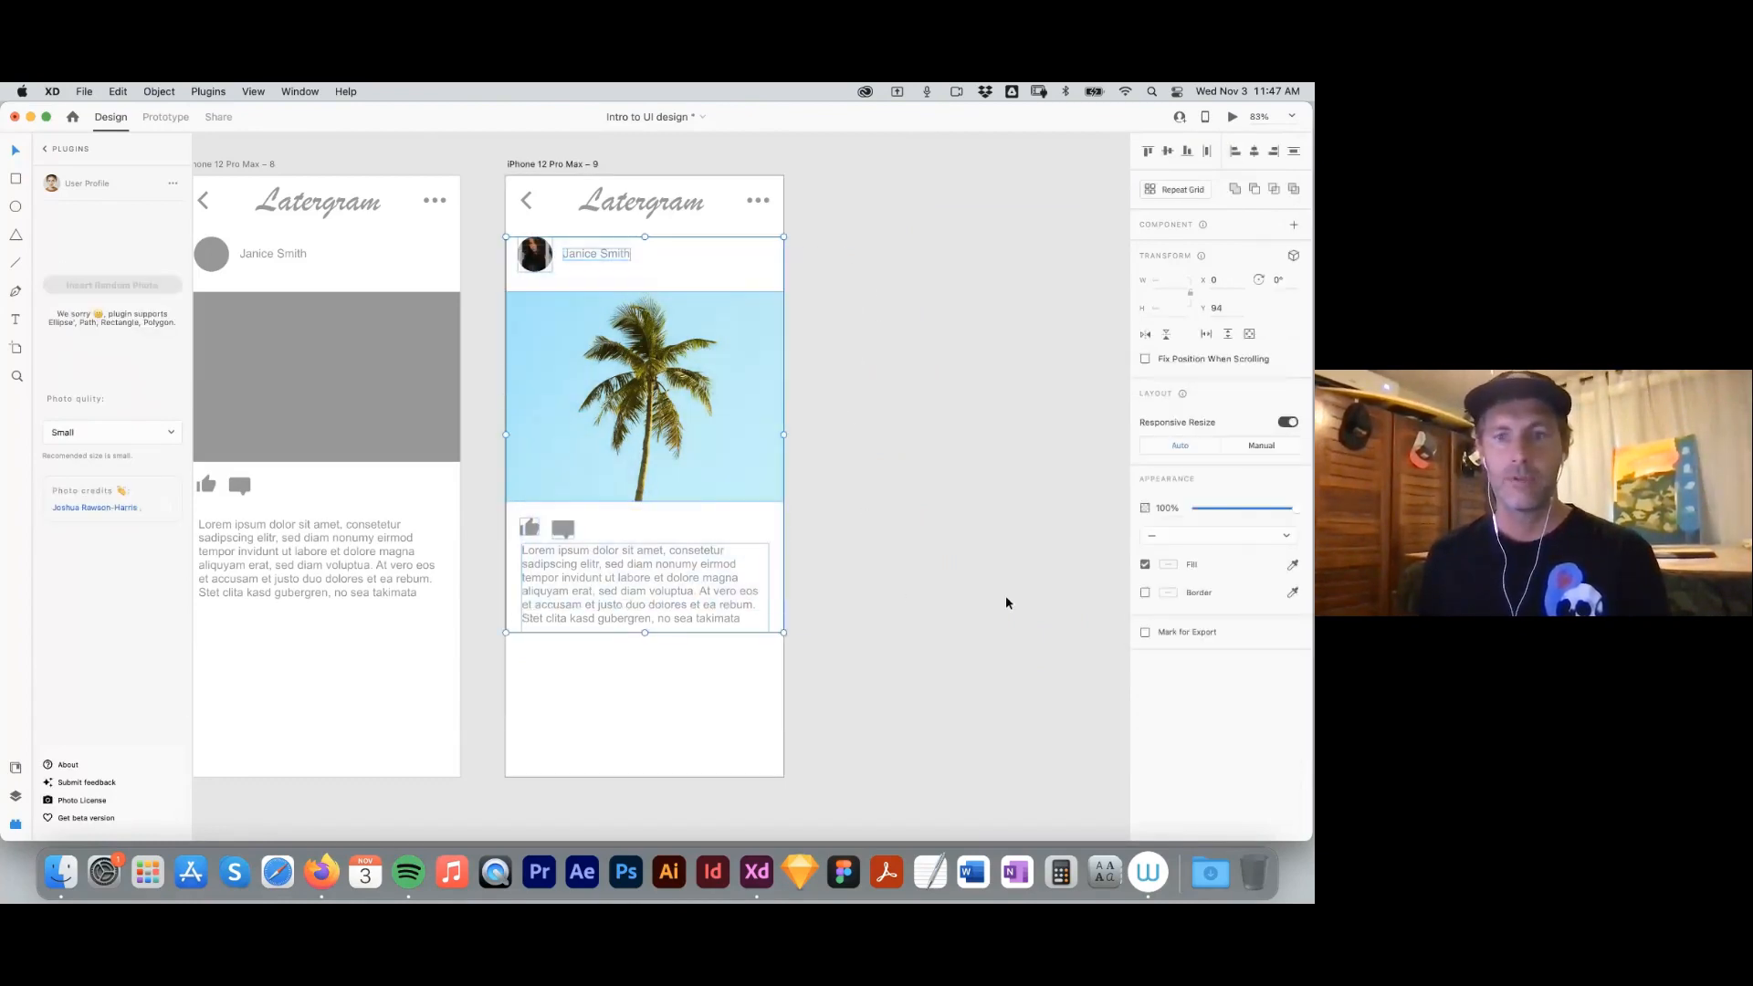
{"action": "left_click", "coordinate": [1175, 190]}
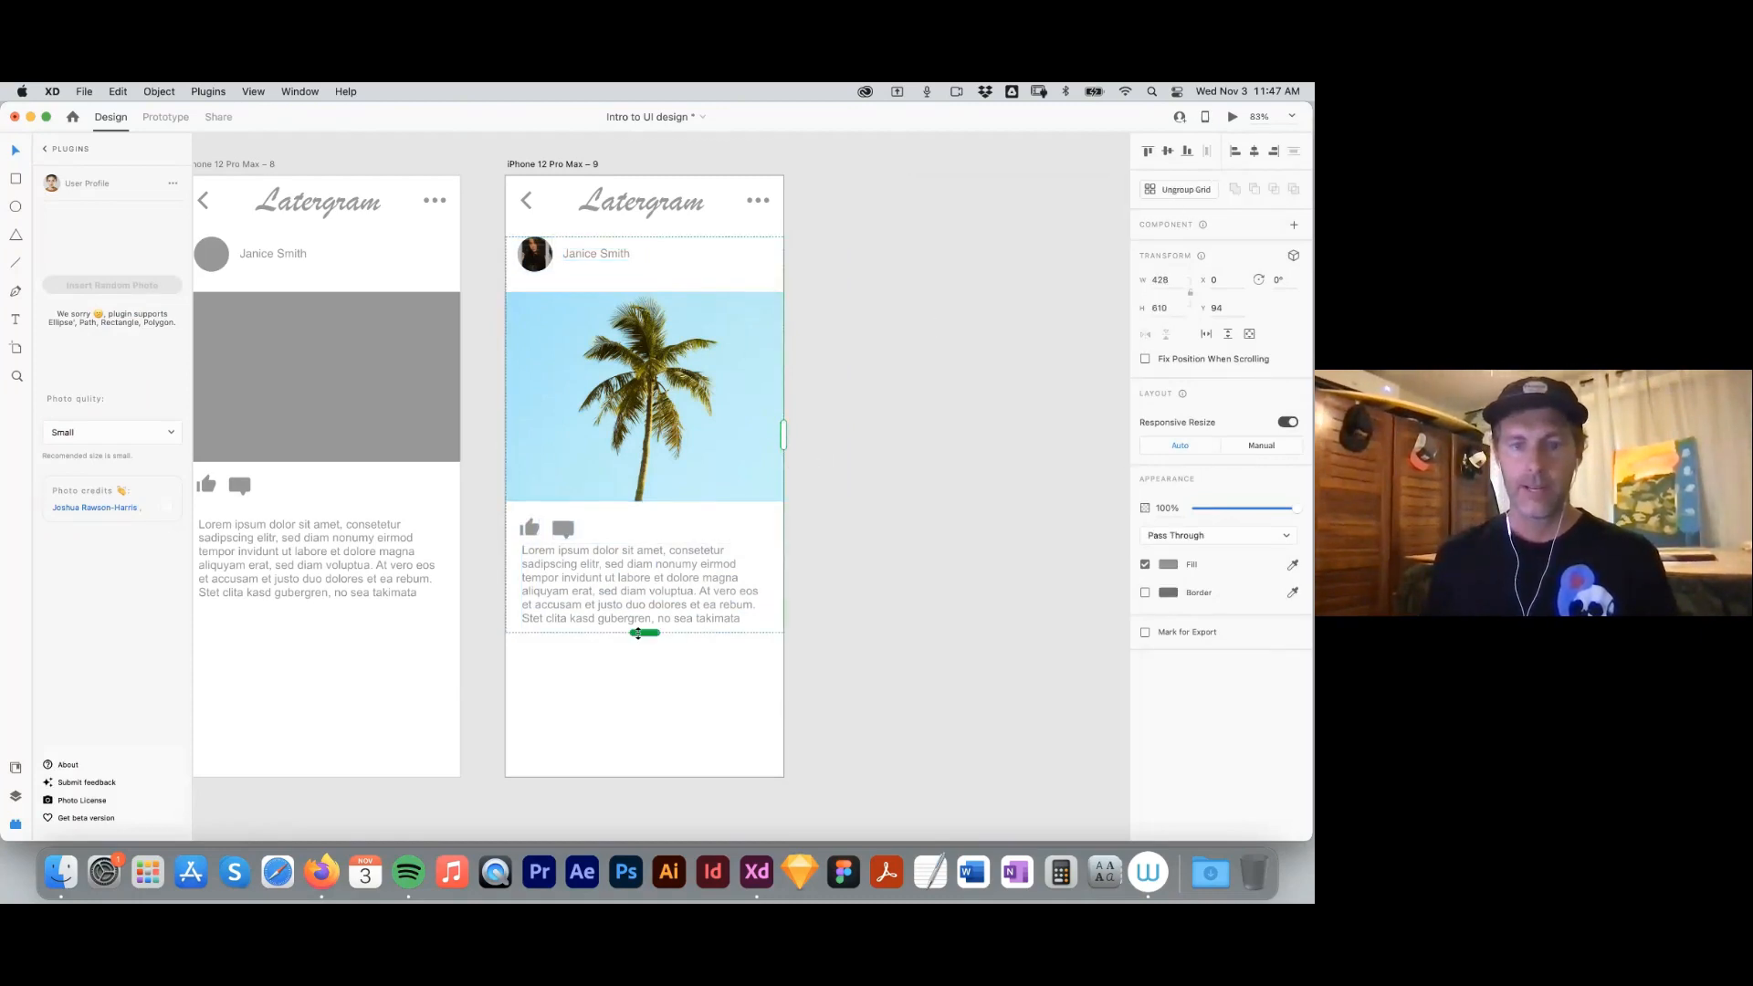
{"action": "left_click_drag", "start_coordinate": [801, 433], "coordinate": [604, 470]}
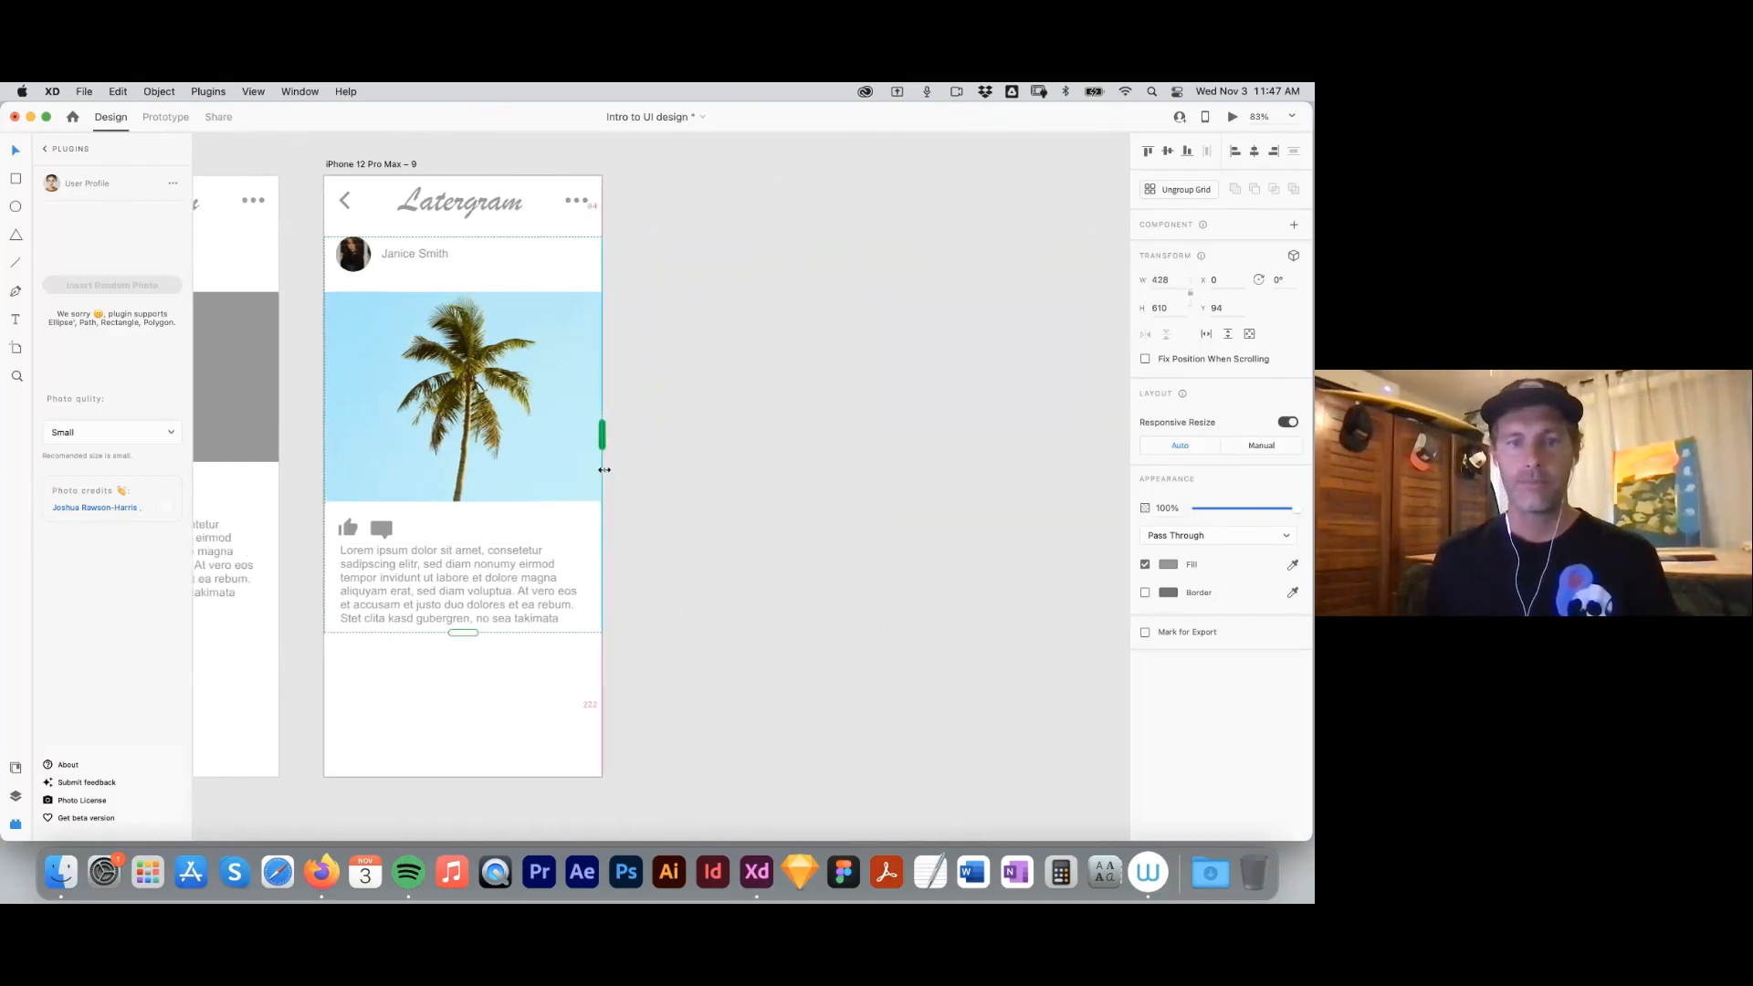
{"action": "scroll", "coordinate": [640, 621], "scroll_direction": "down", "scroll_amount": 5}
{"action": "scroll", "coordinate": [640, 621], "scroll_direction": "left", "scroll_amount": 5}
{"action": "left_click_drag", "start_coordinate": [682, 396], "coordinate": [748, 778]}
{"action": "key", "text": "super+minus"}
{"action": "key", "text": "super+minus"}
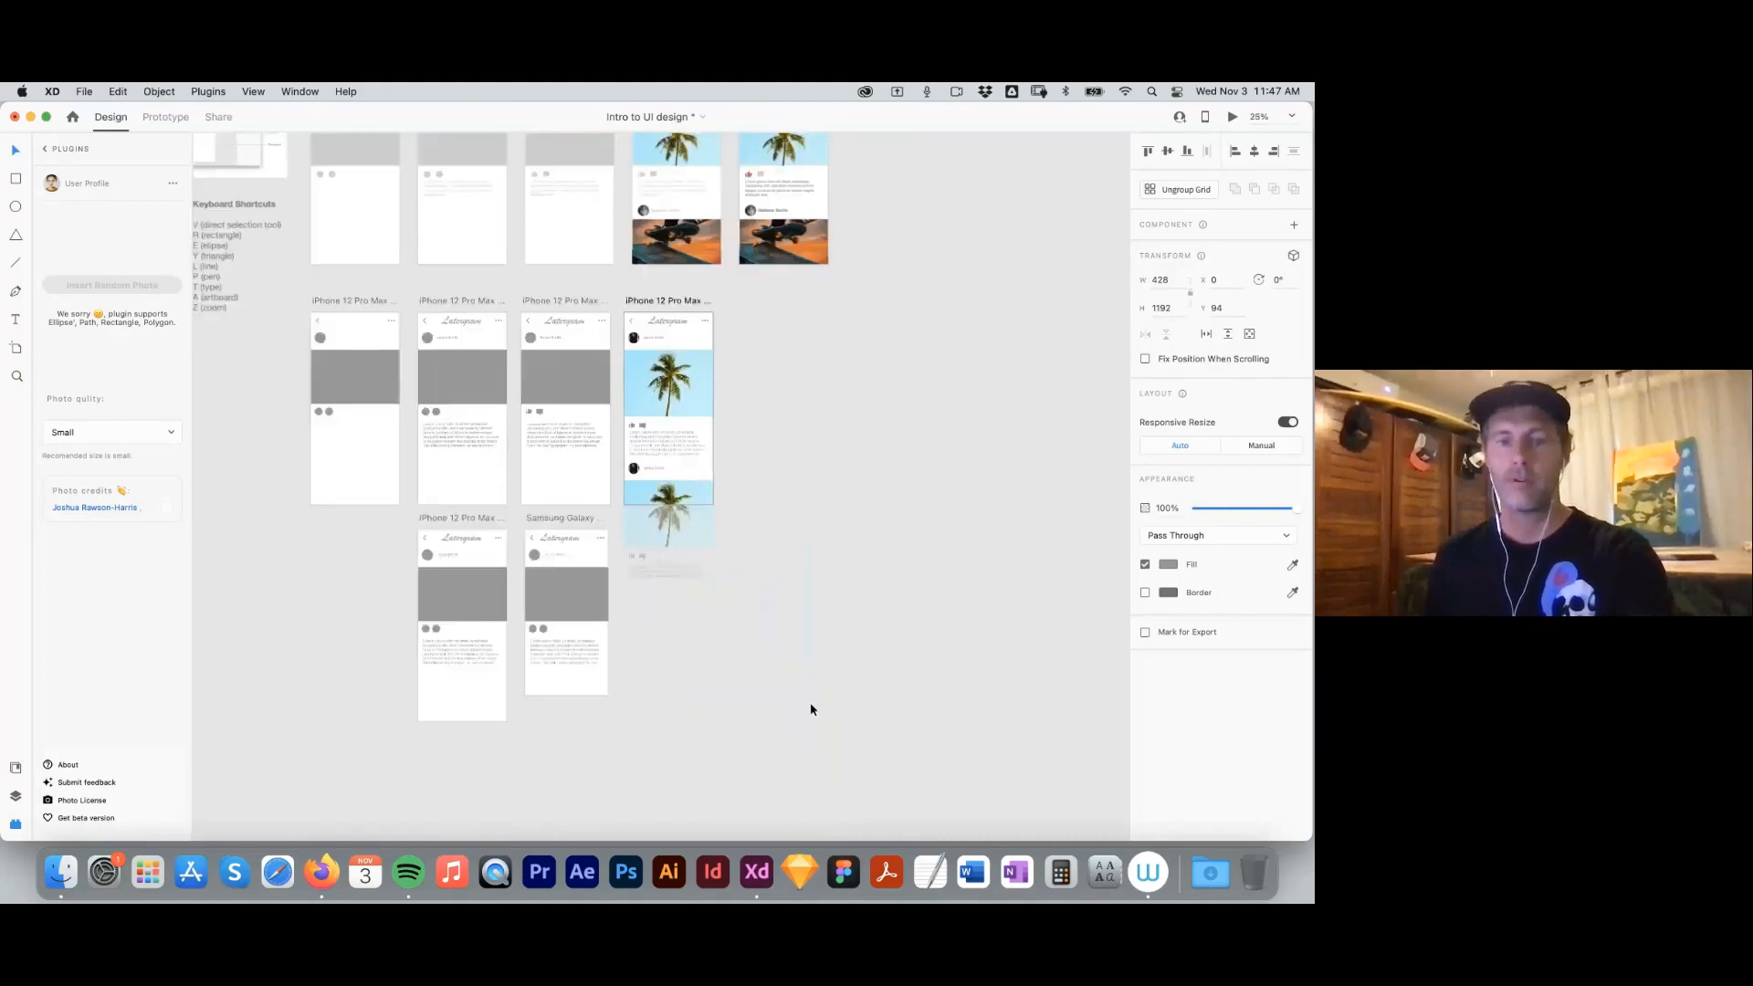
{"action": "key", "text": "super+minus"}
{"action": "left_click_drag", "start_coordinate": [665, 545], "coordinate": [685, 494]}
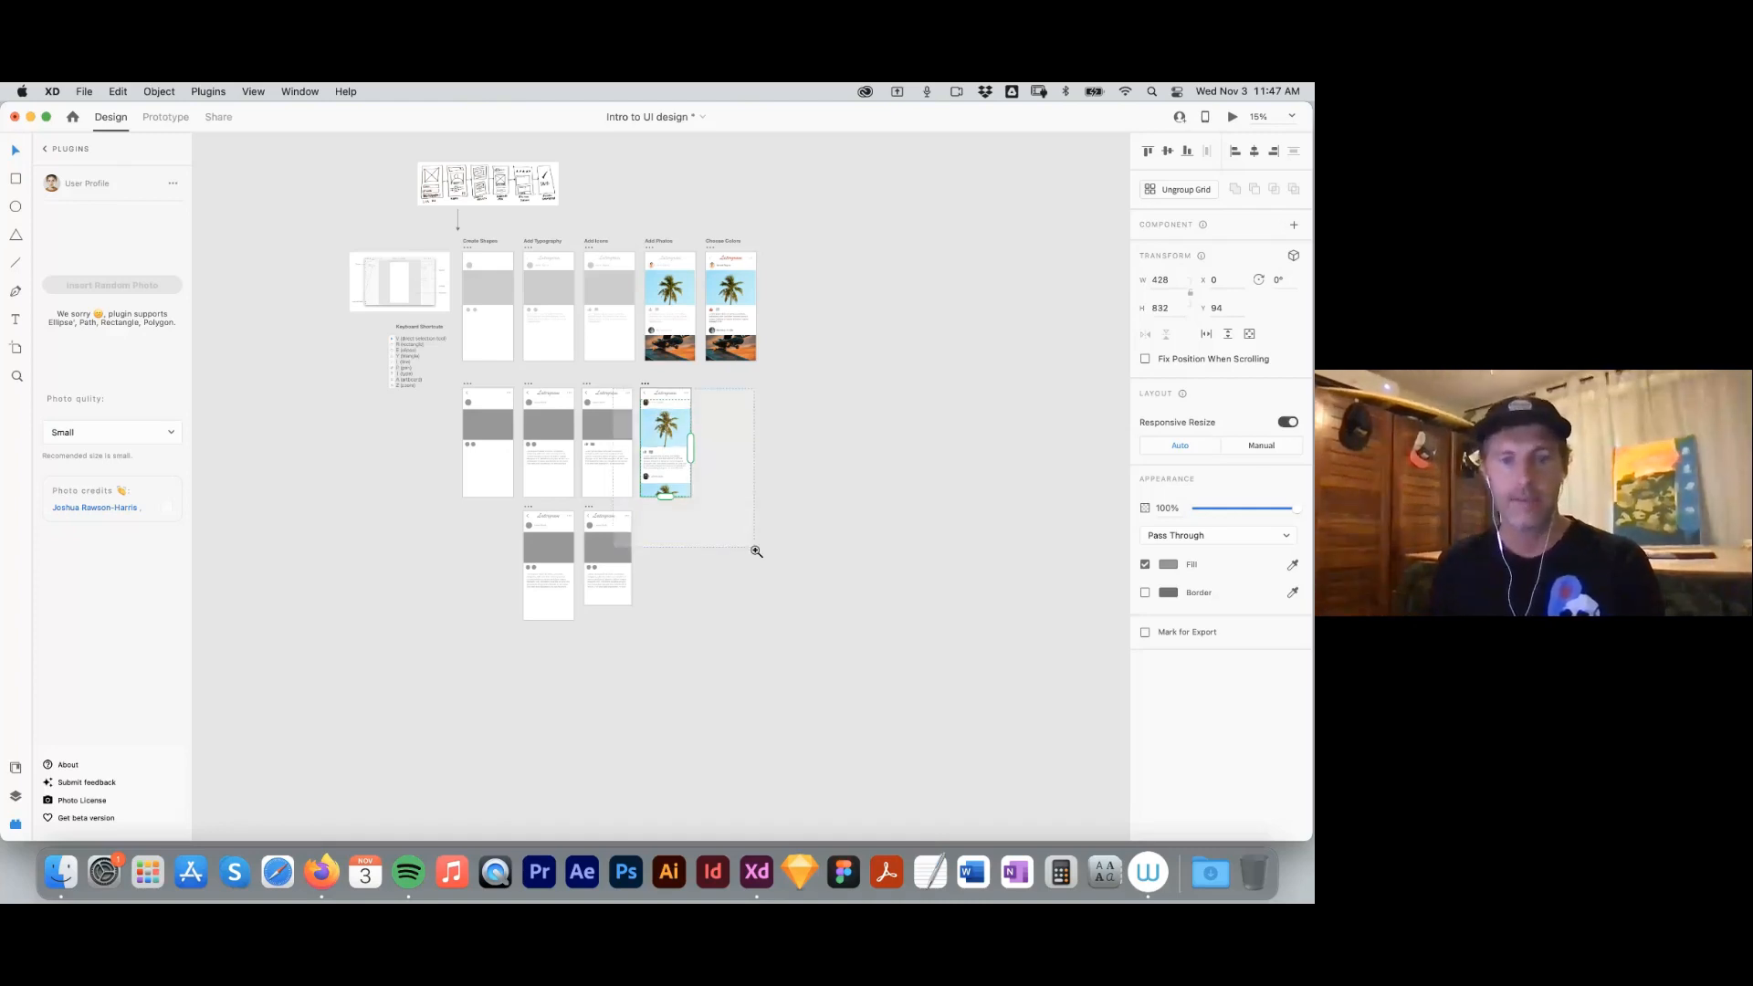
{"action": "key", "text": "super+3"}
{"action": "scroll", "coordinate": [567, 508], "scroll_direction": "up", "scroll_amount": 5}
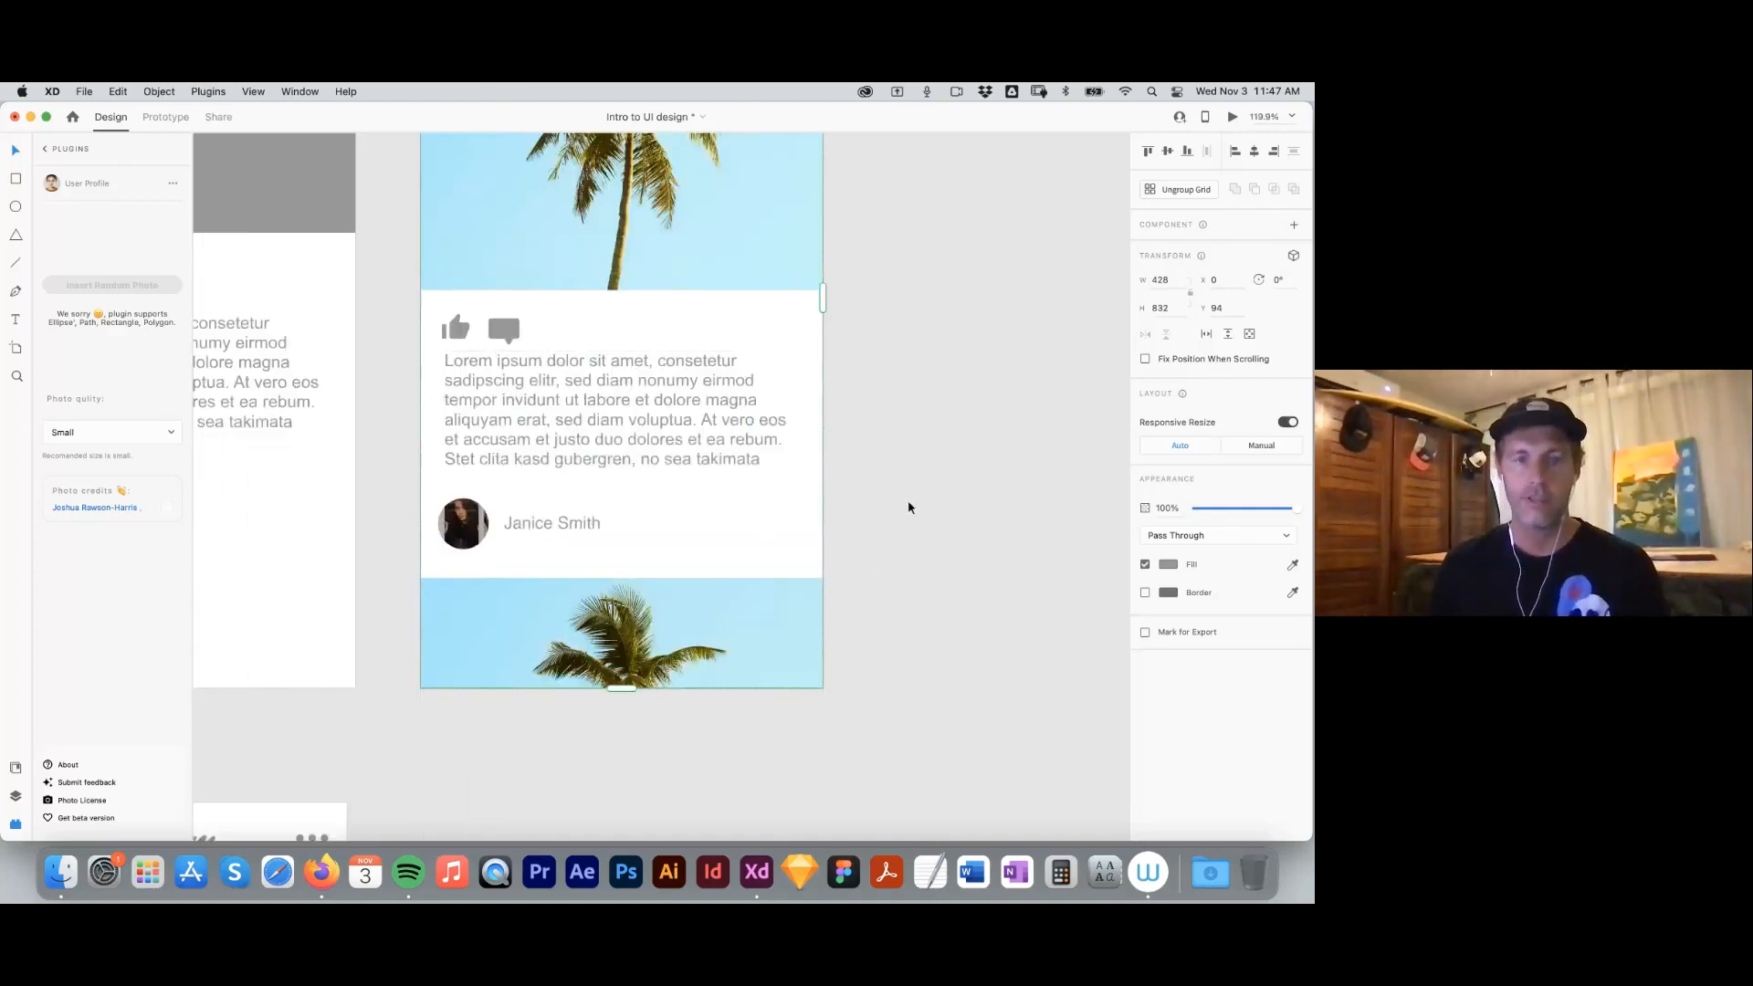
{"action": "key", "text": "Escape"}
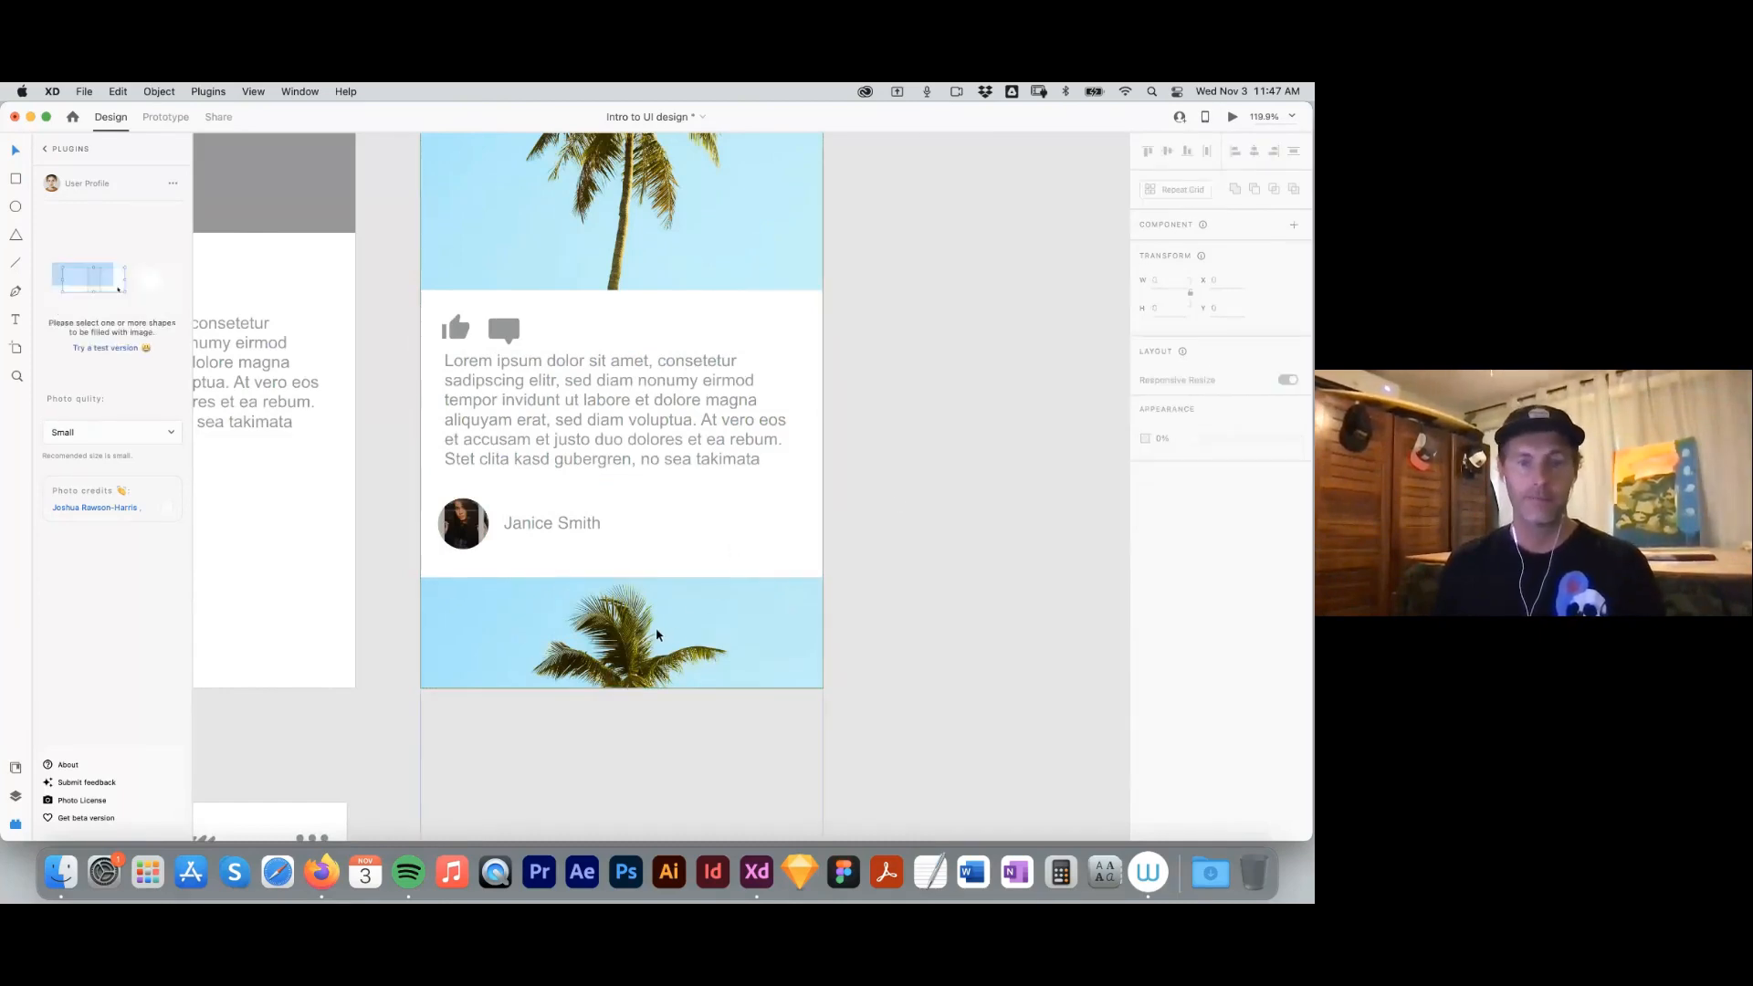
{"action": "left_click", "coordinate": [664, 627]}
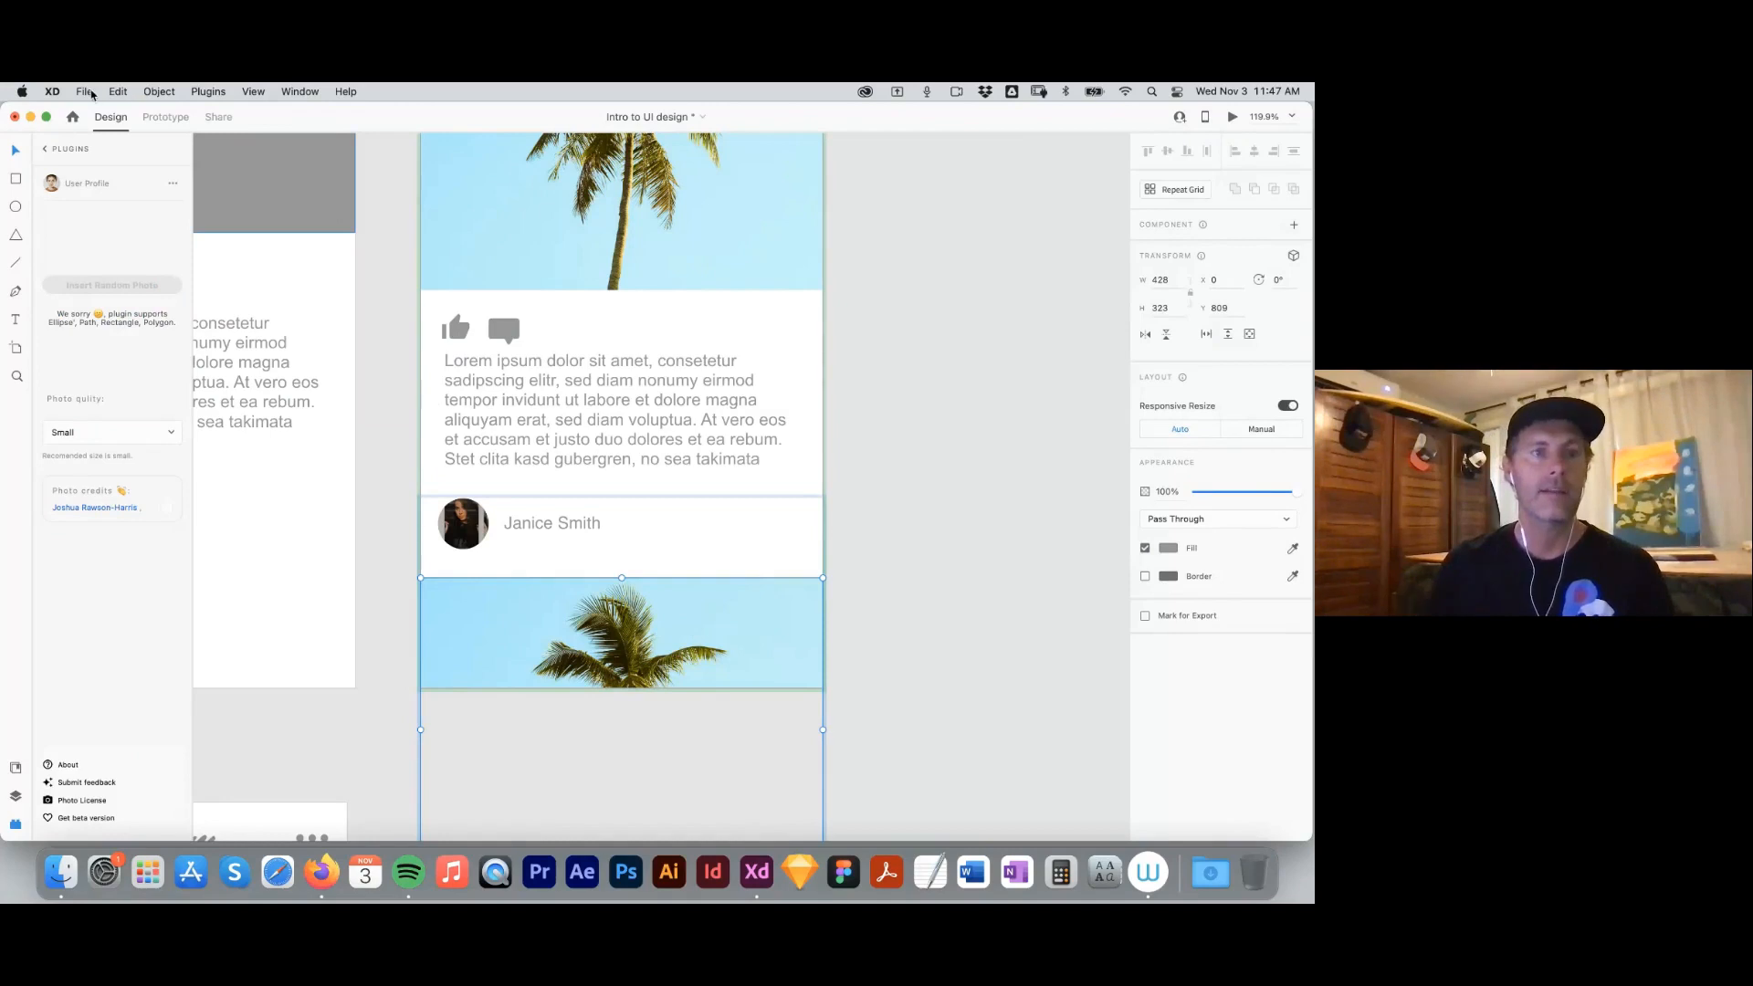
{"action": "left_click", "coordinate": [84, 93]}
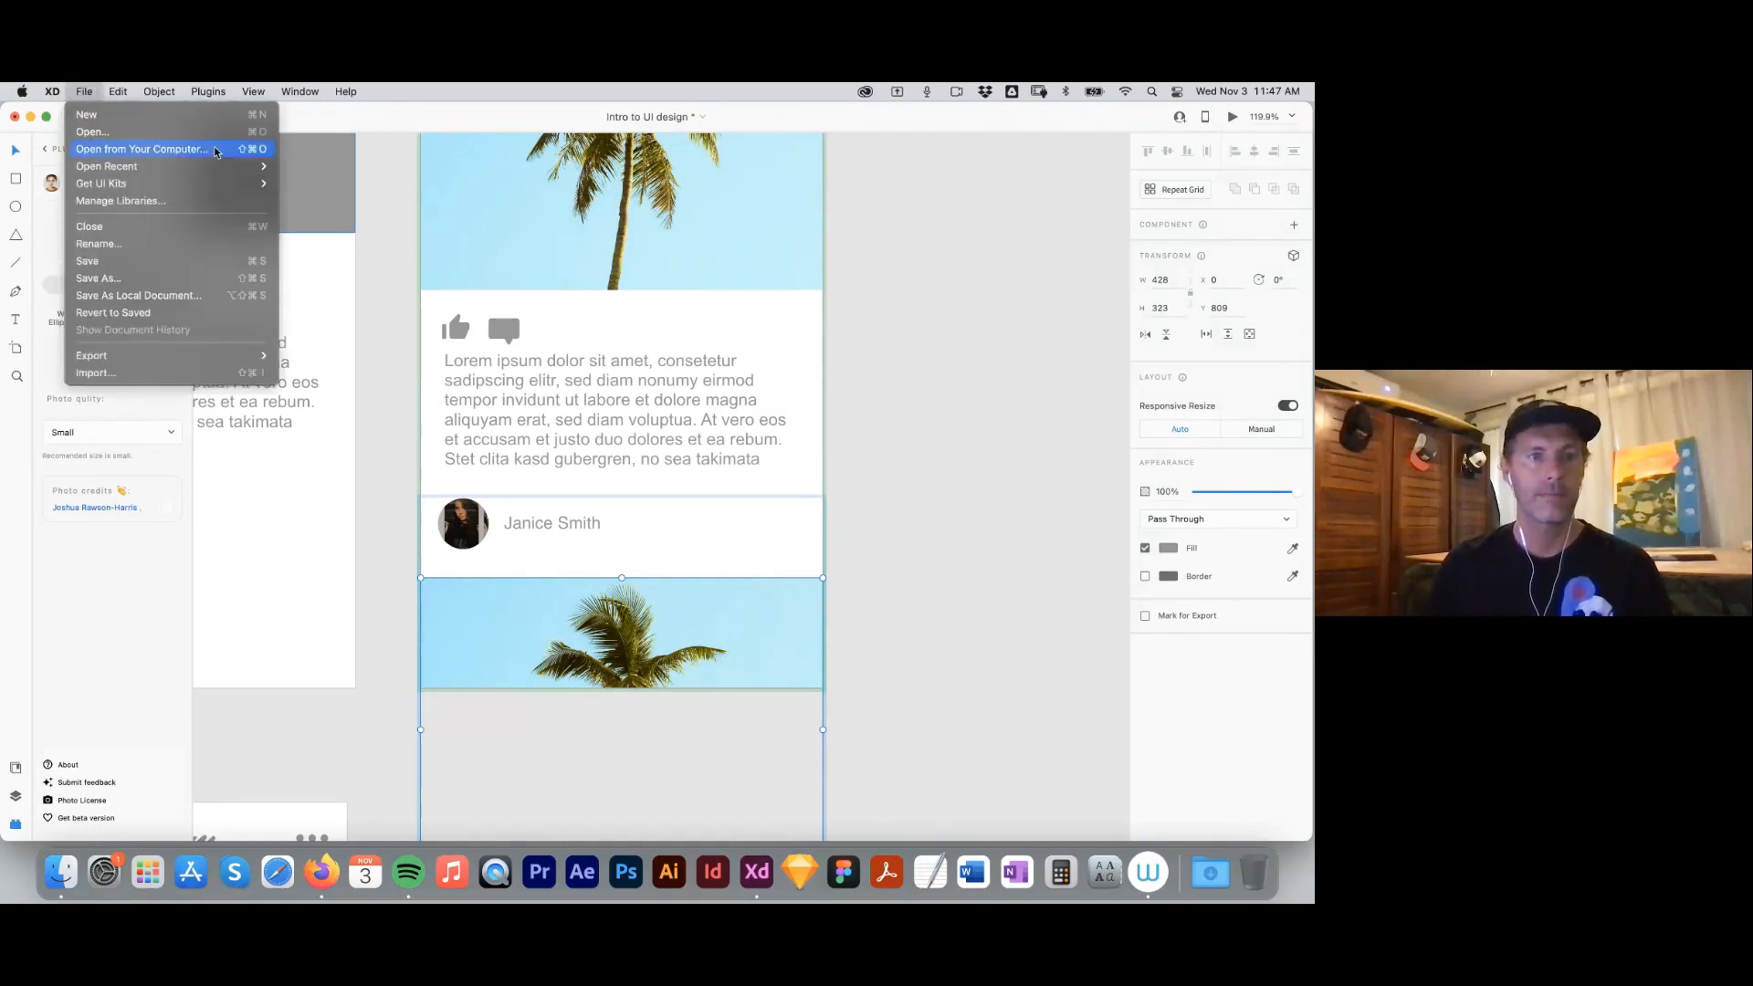
{"action": "mouse_move", "coordinate": [165, 86]}
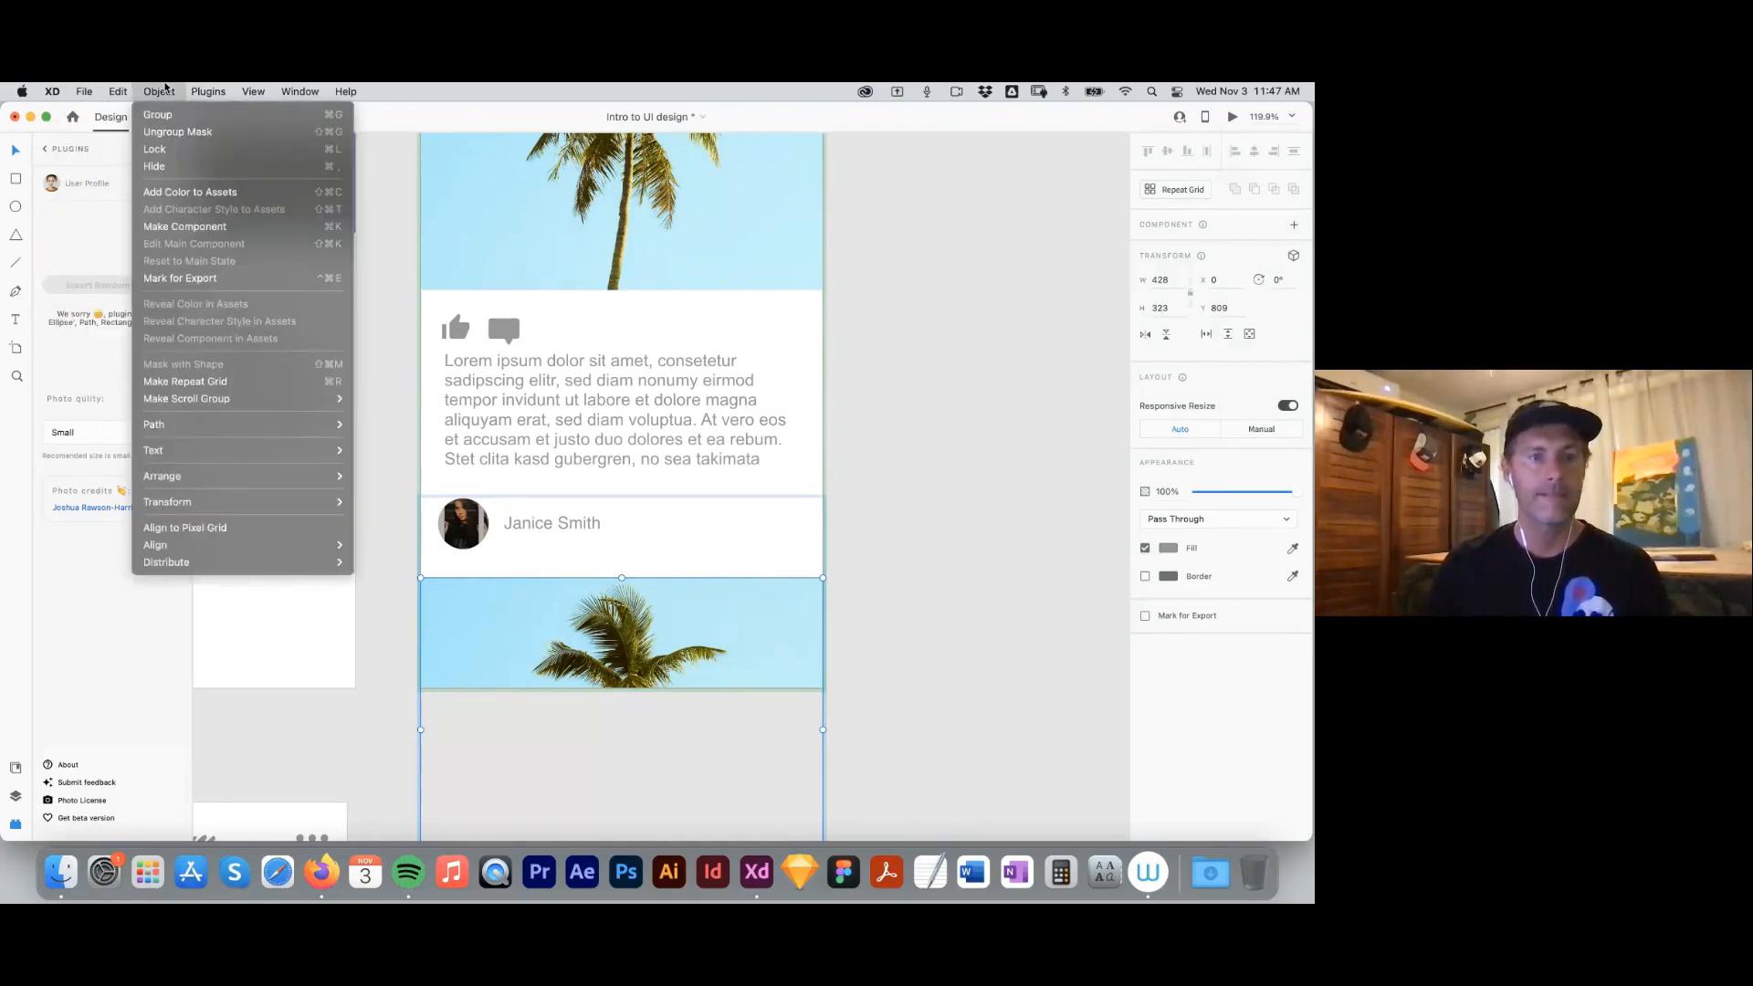
{"action": "mouse_move", "coordinate": [95, 88]}
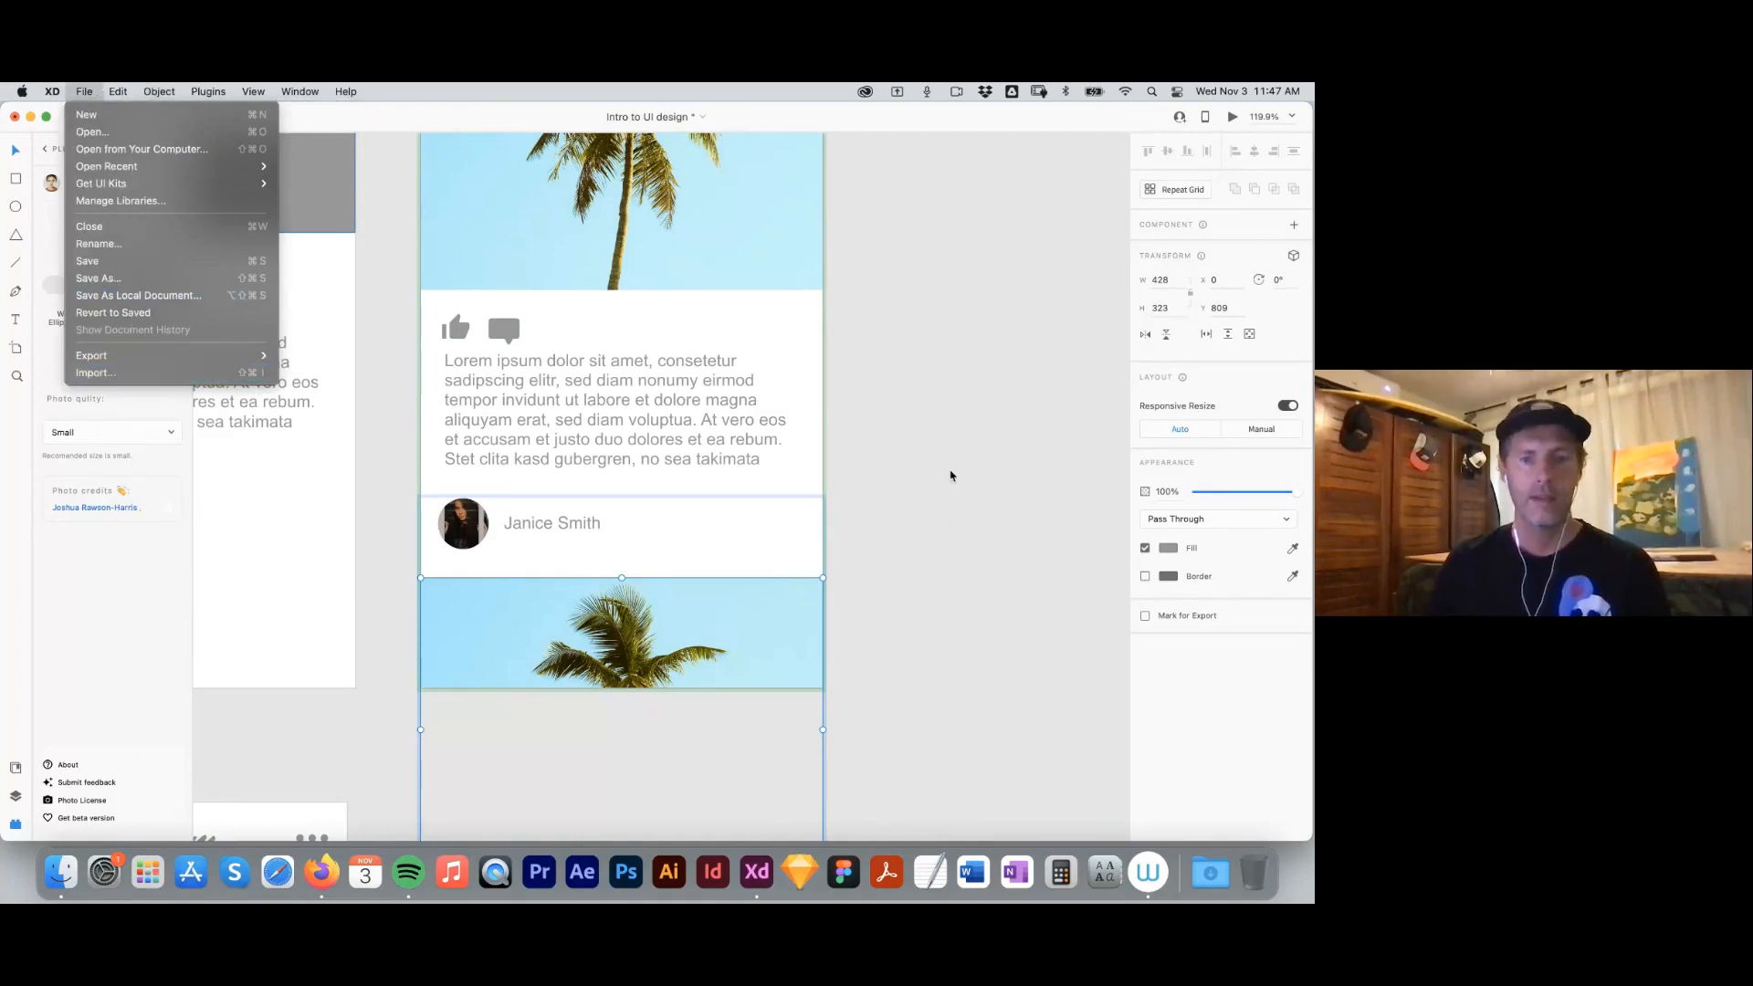
{"action": "left_click", "coordinate": [947, 474]}
{"action": "right_click", "coordinate": [691, 637]}
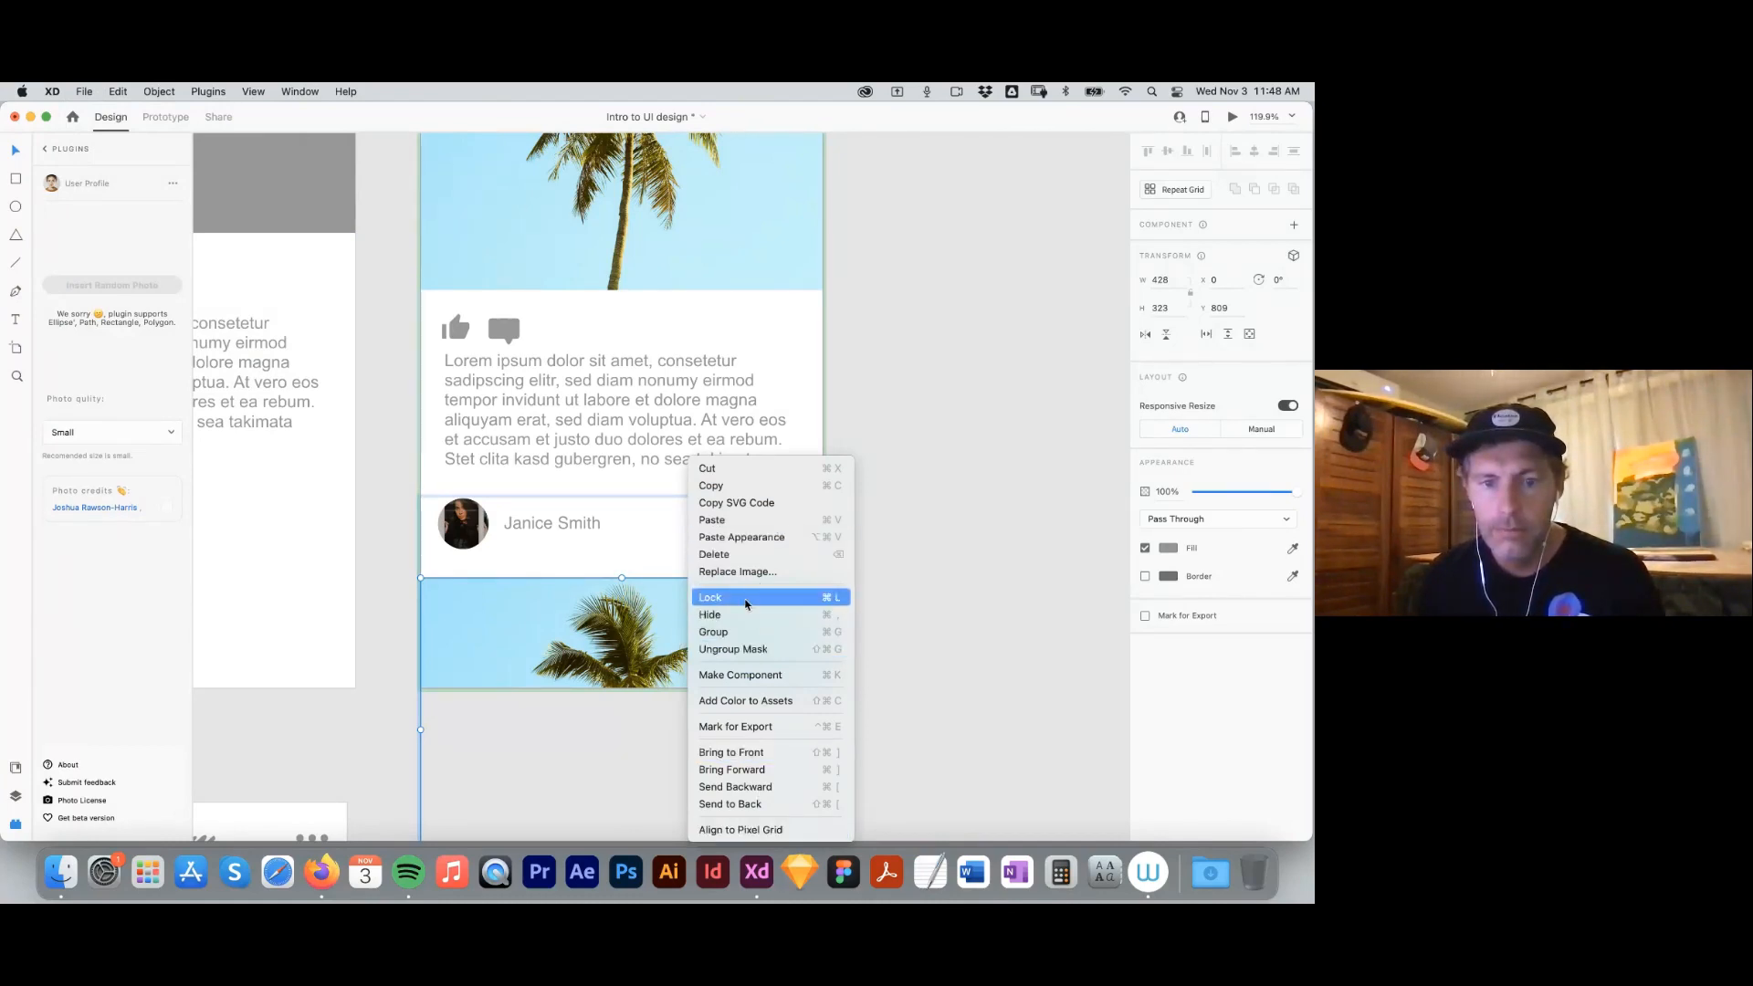
{"action": "left_click", "coordinate": [615, 740]}
{"action": "left_click", "coordinate": [83, 90]}
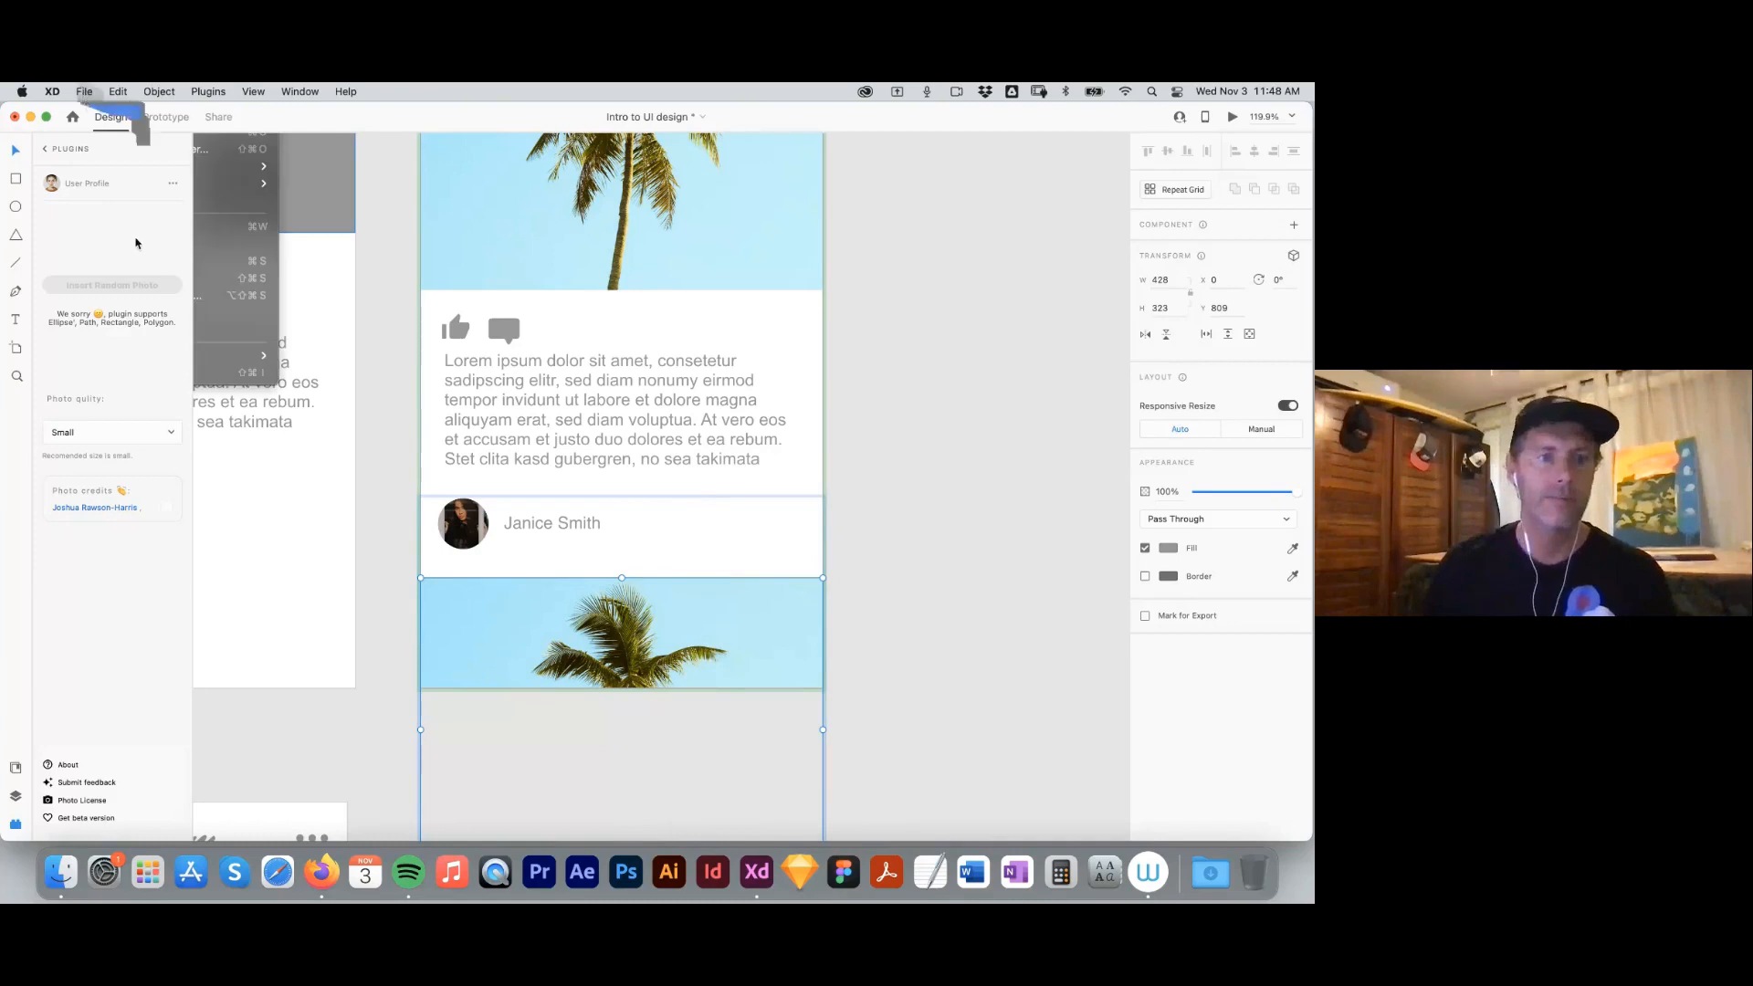
{"action": "left_click", "coordinate": [144, 375]}
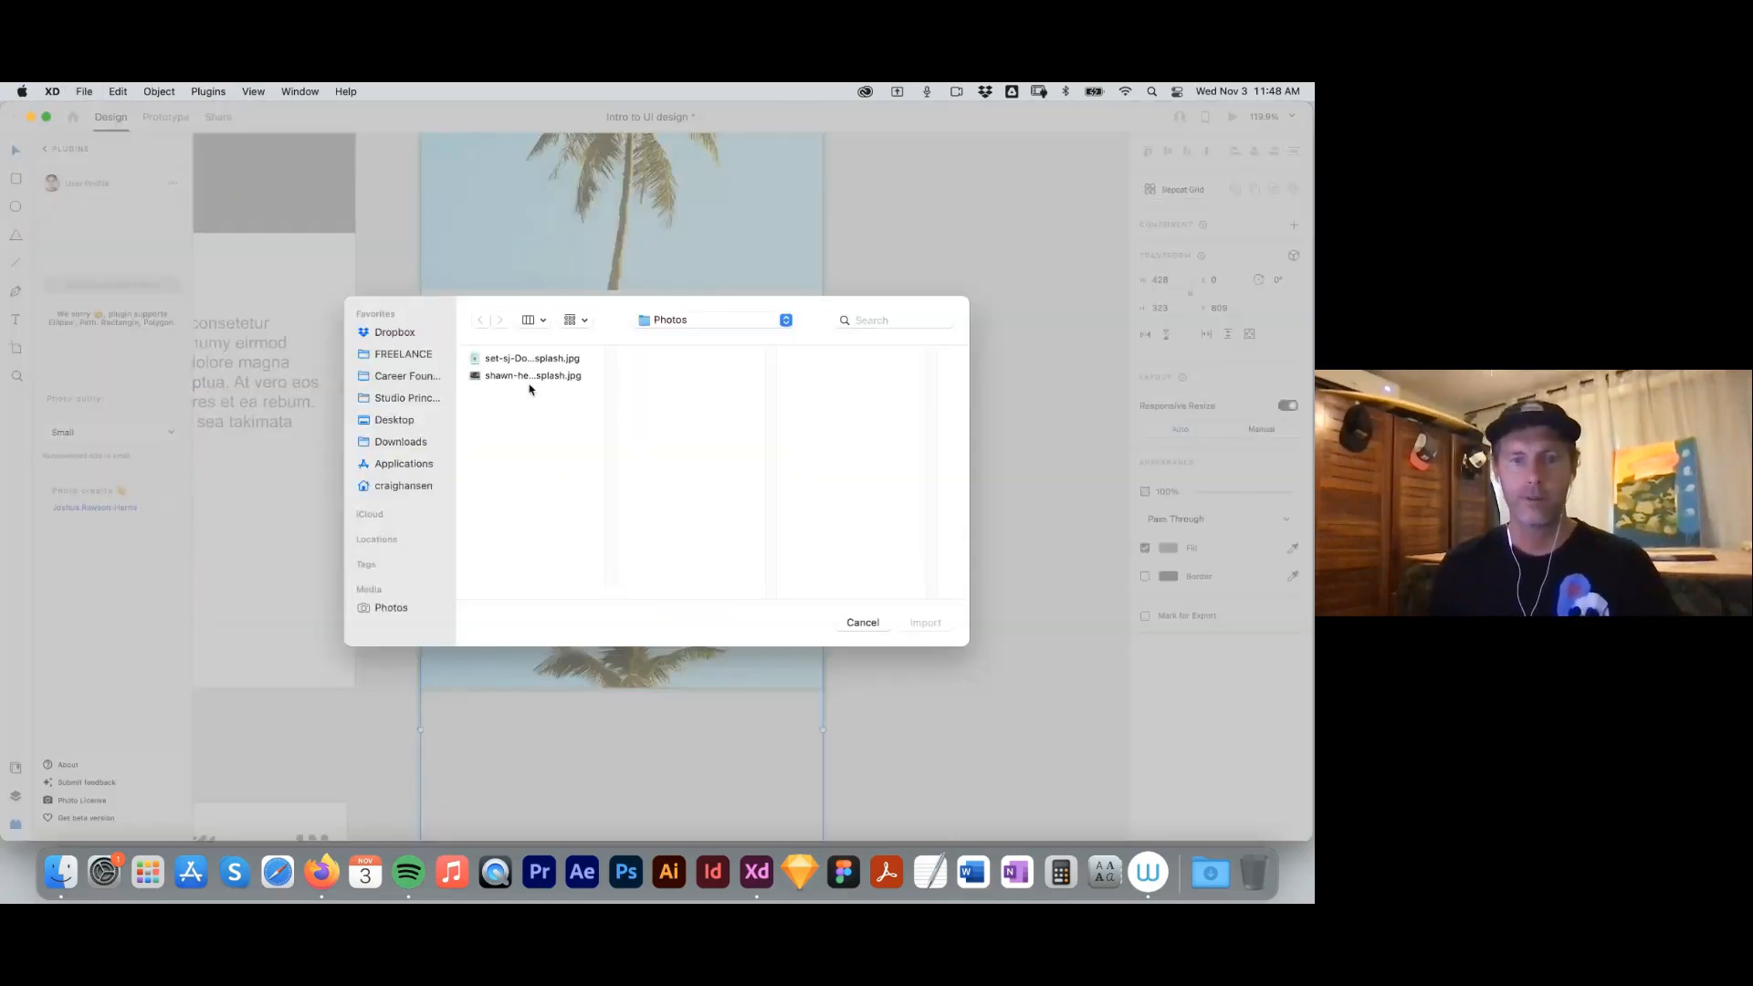
{"action": "left_click", "coordinate": [513, 376]}
{"action": "left_click", "coordinate": [915, 625]}
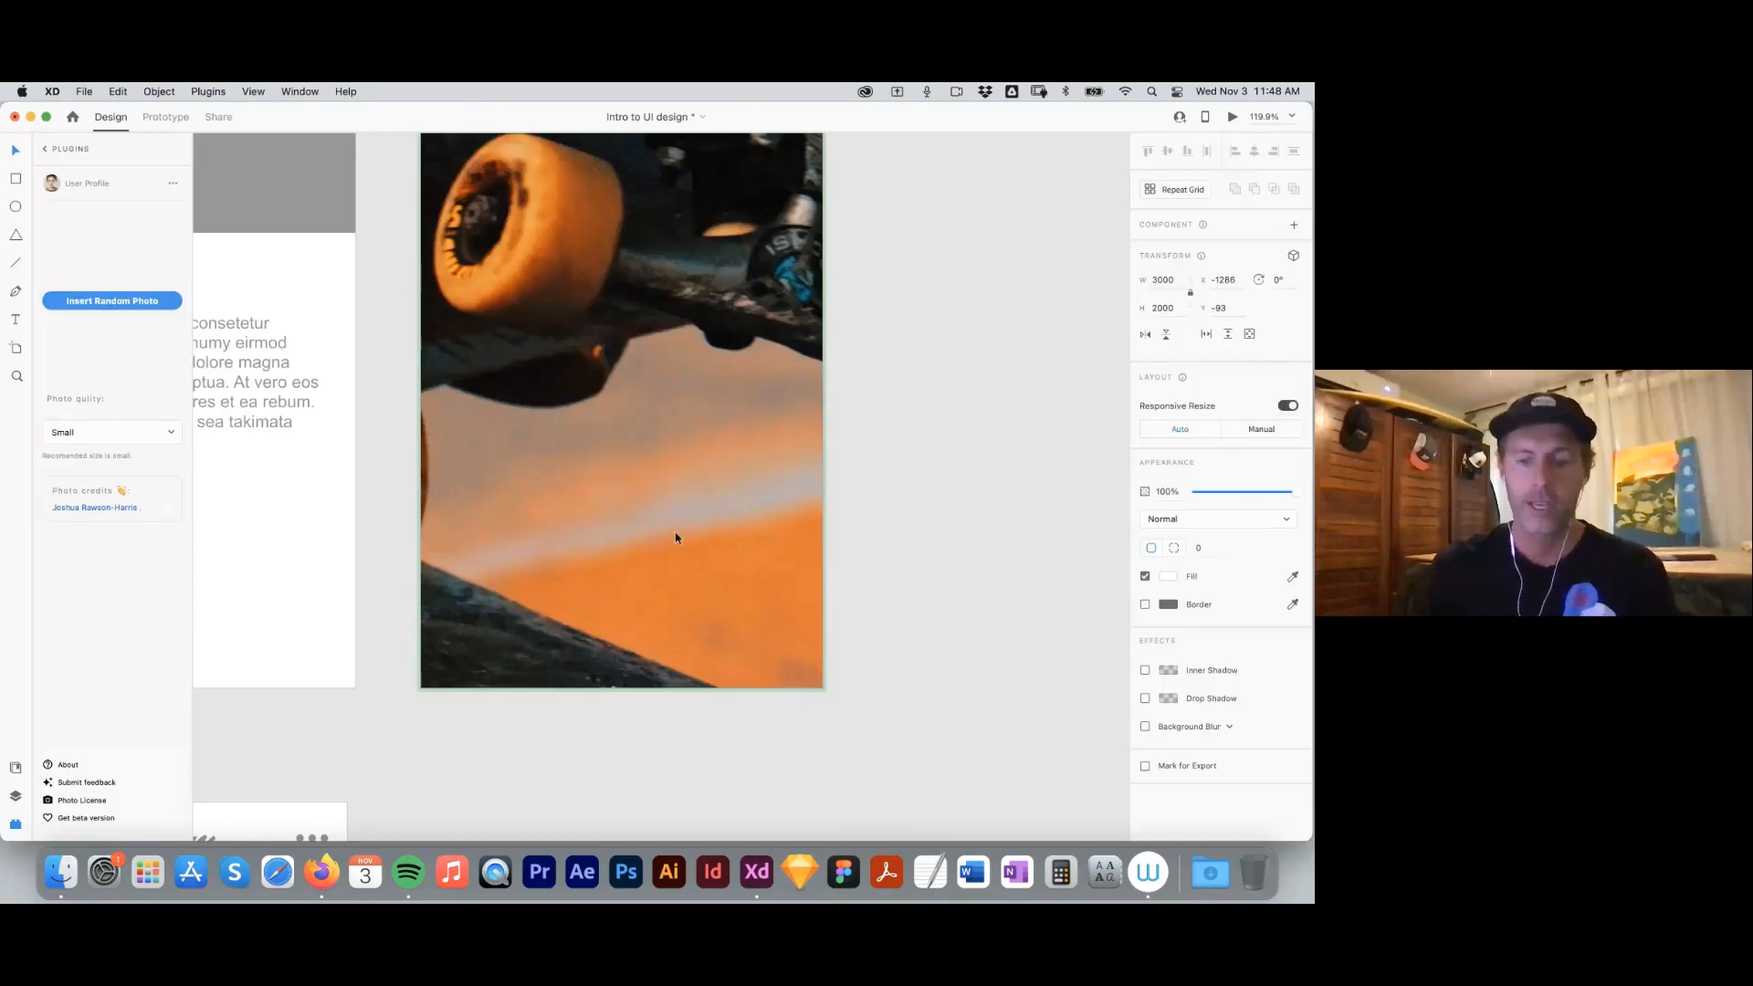
{"action": "scroll", "coordinate": [676, 538], "scroll_direction": "down", "scroll_amount": 5}
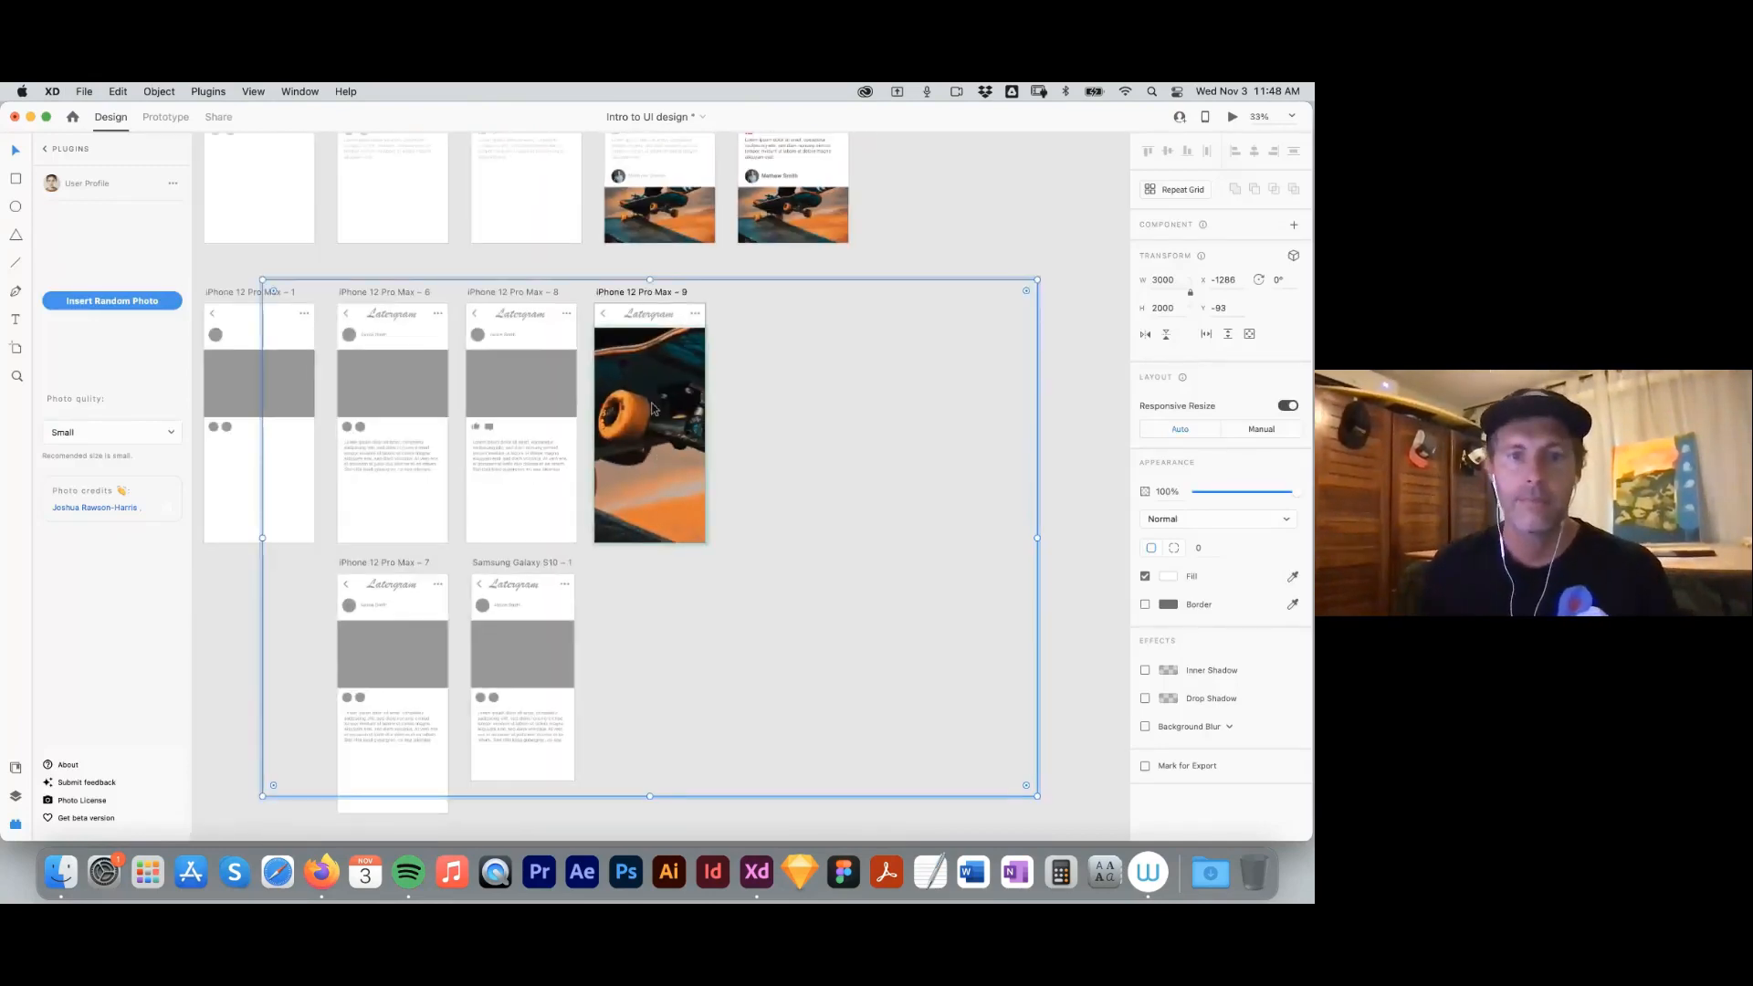
{"action": "left_click_drag", "start_coordinate": [646, 376], "coordinate": [667, 462]}
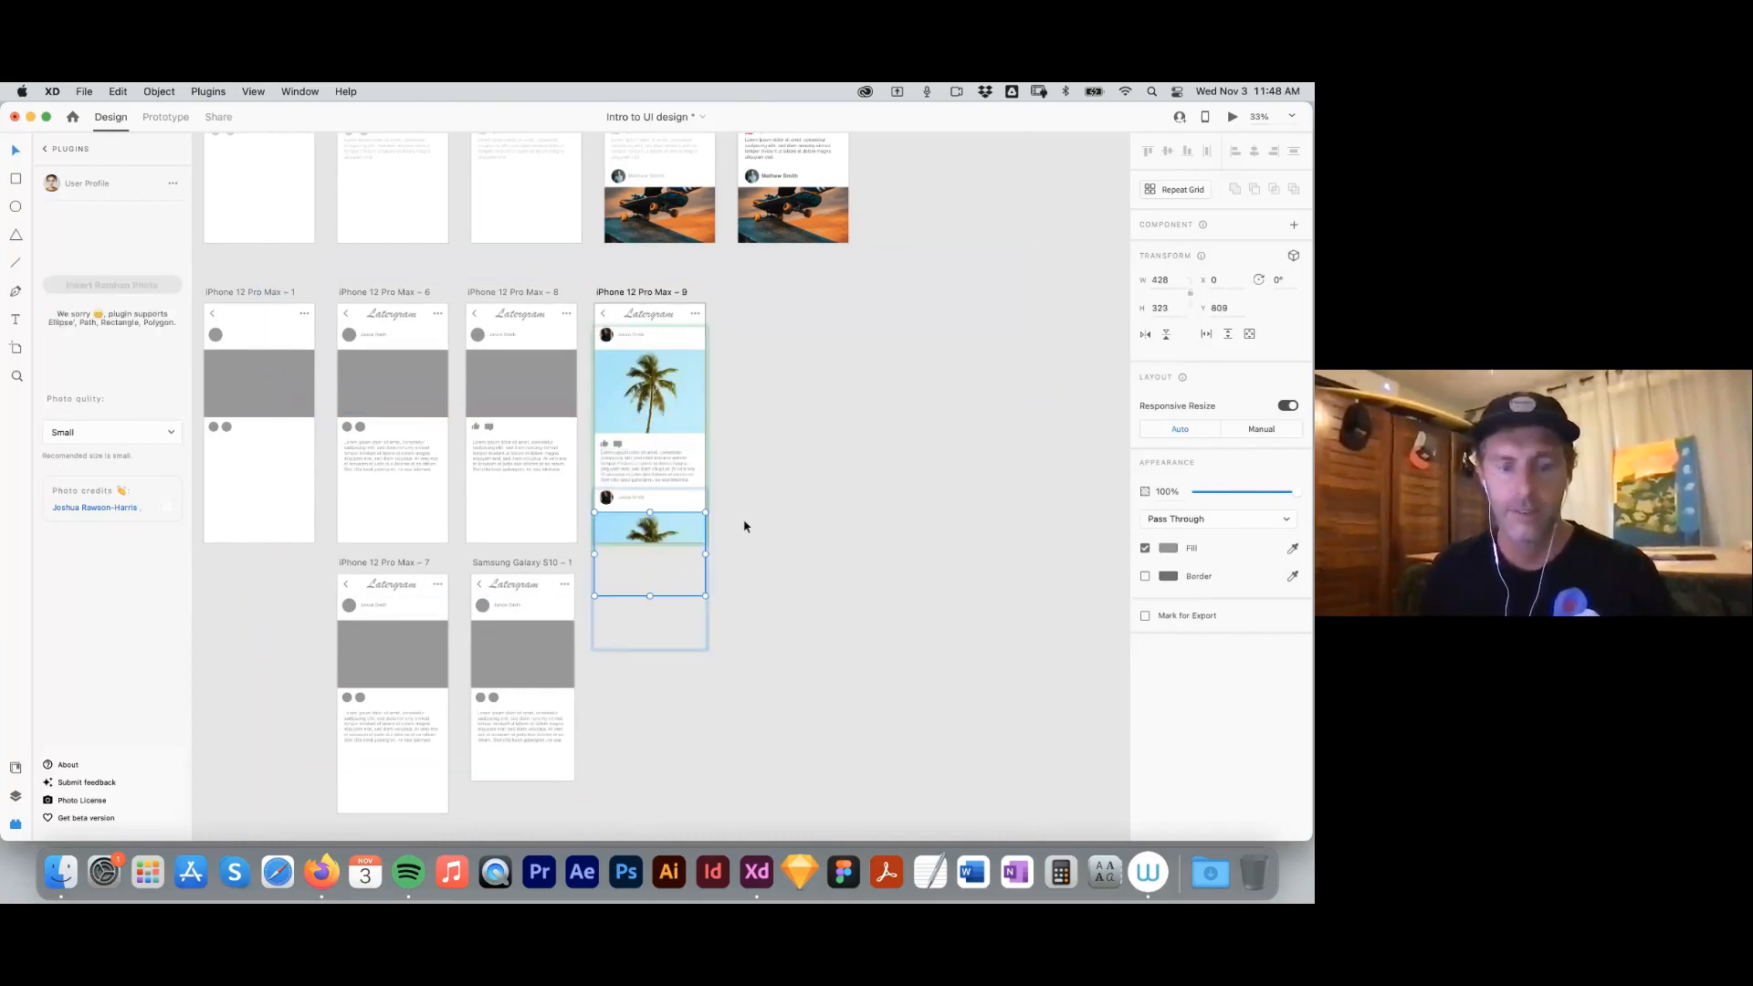
{"action": "left_click_drag", "start_coordinate": [531, 471], "coordinate": [807, 599]}
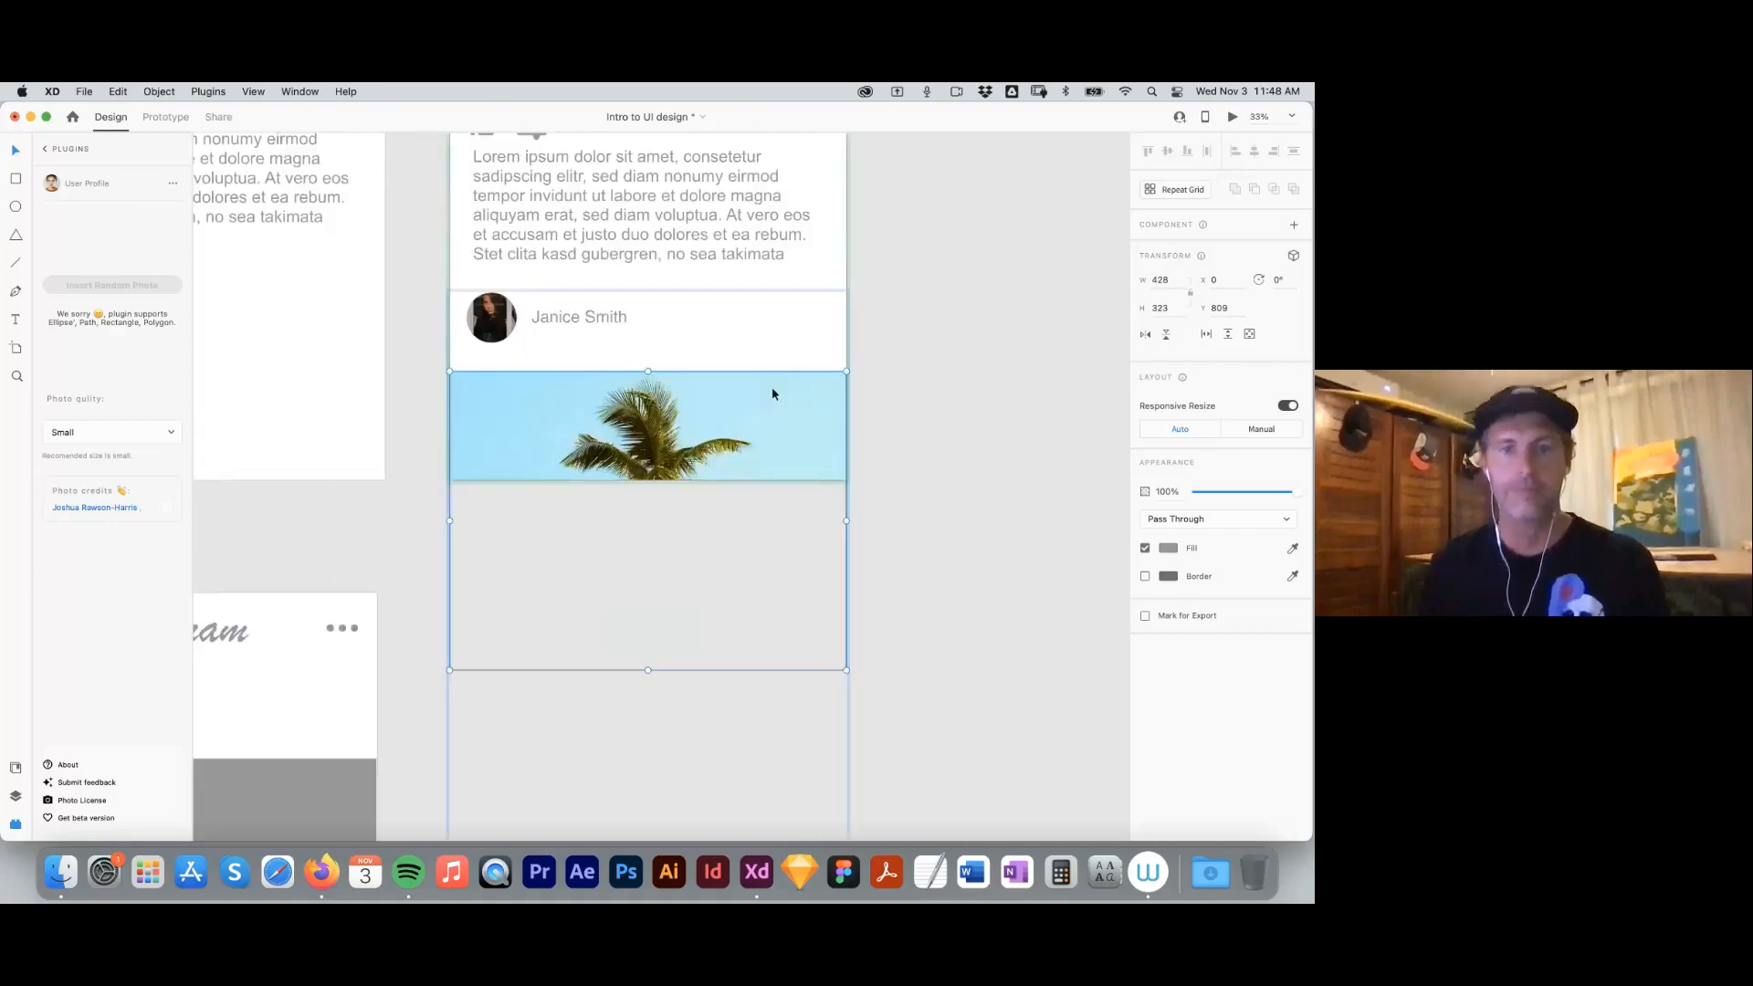
{"action": "left_click_drag", "start_coordinate": [906, 294], "coordinate": [914, 356]}
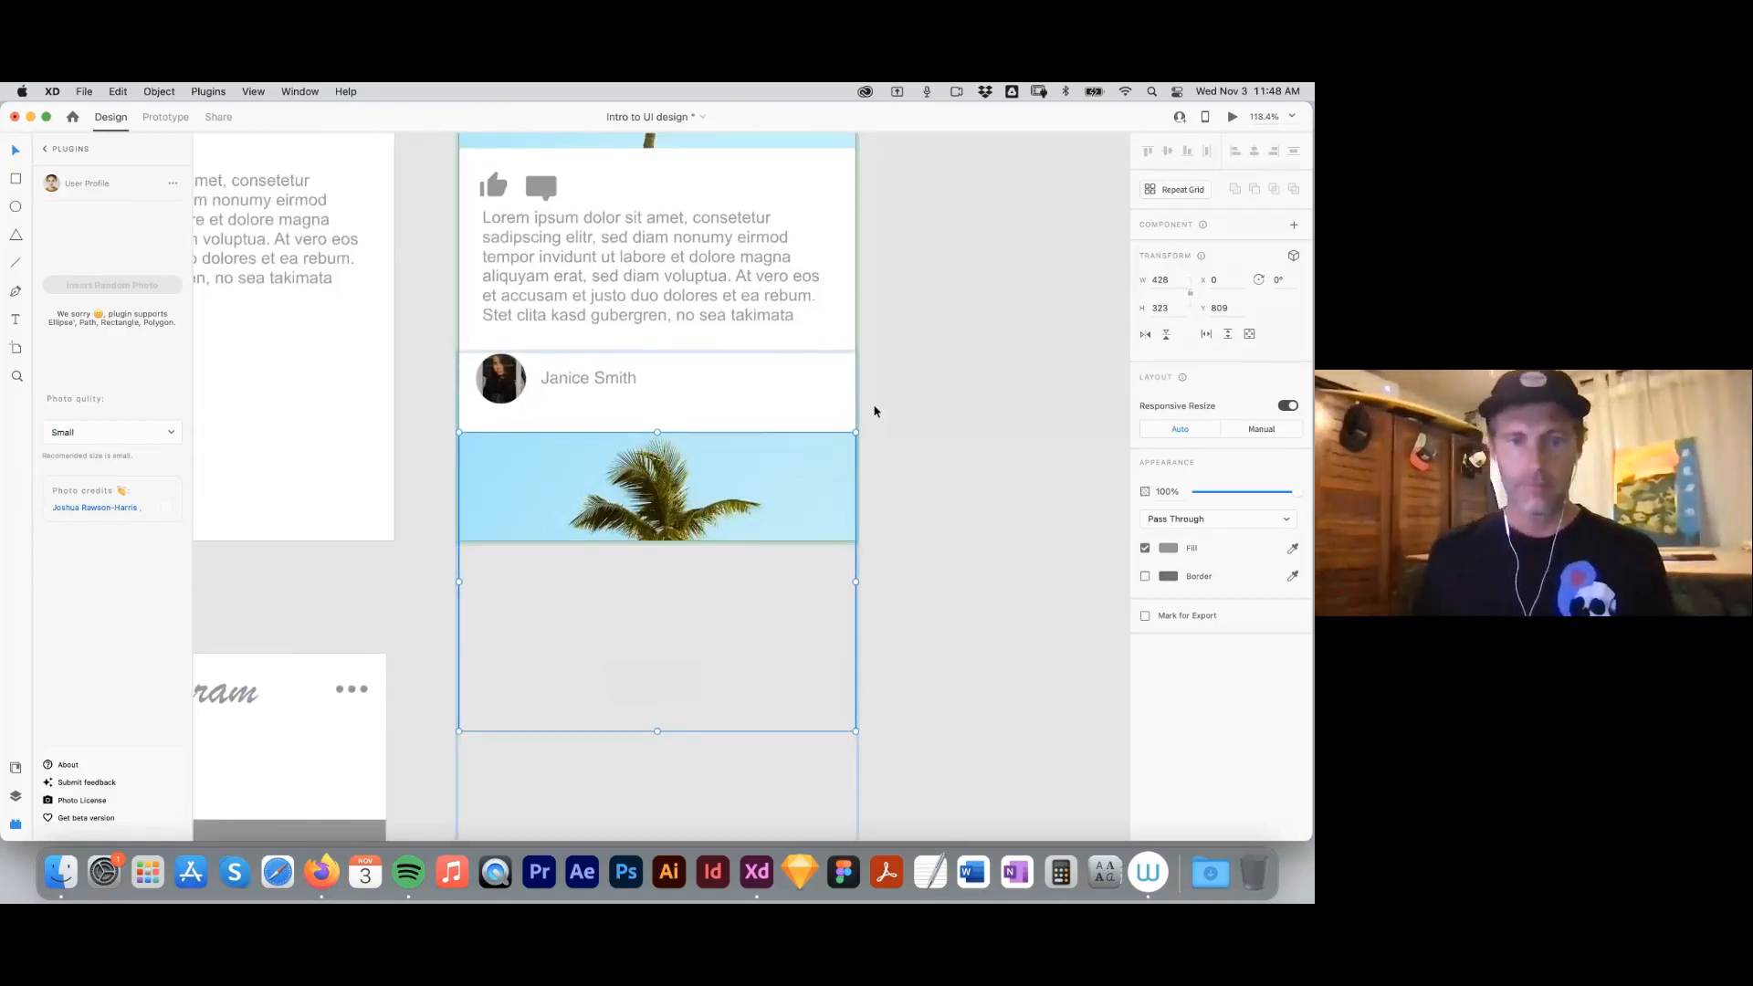
{"action": "double_click", "coordinate": [802, 482]}
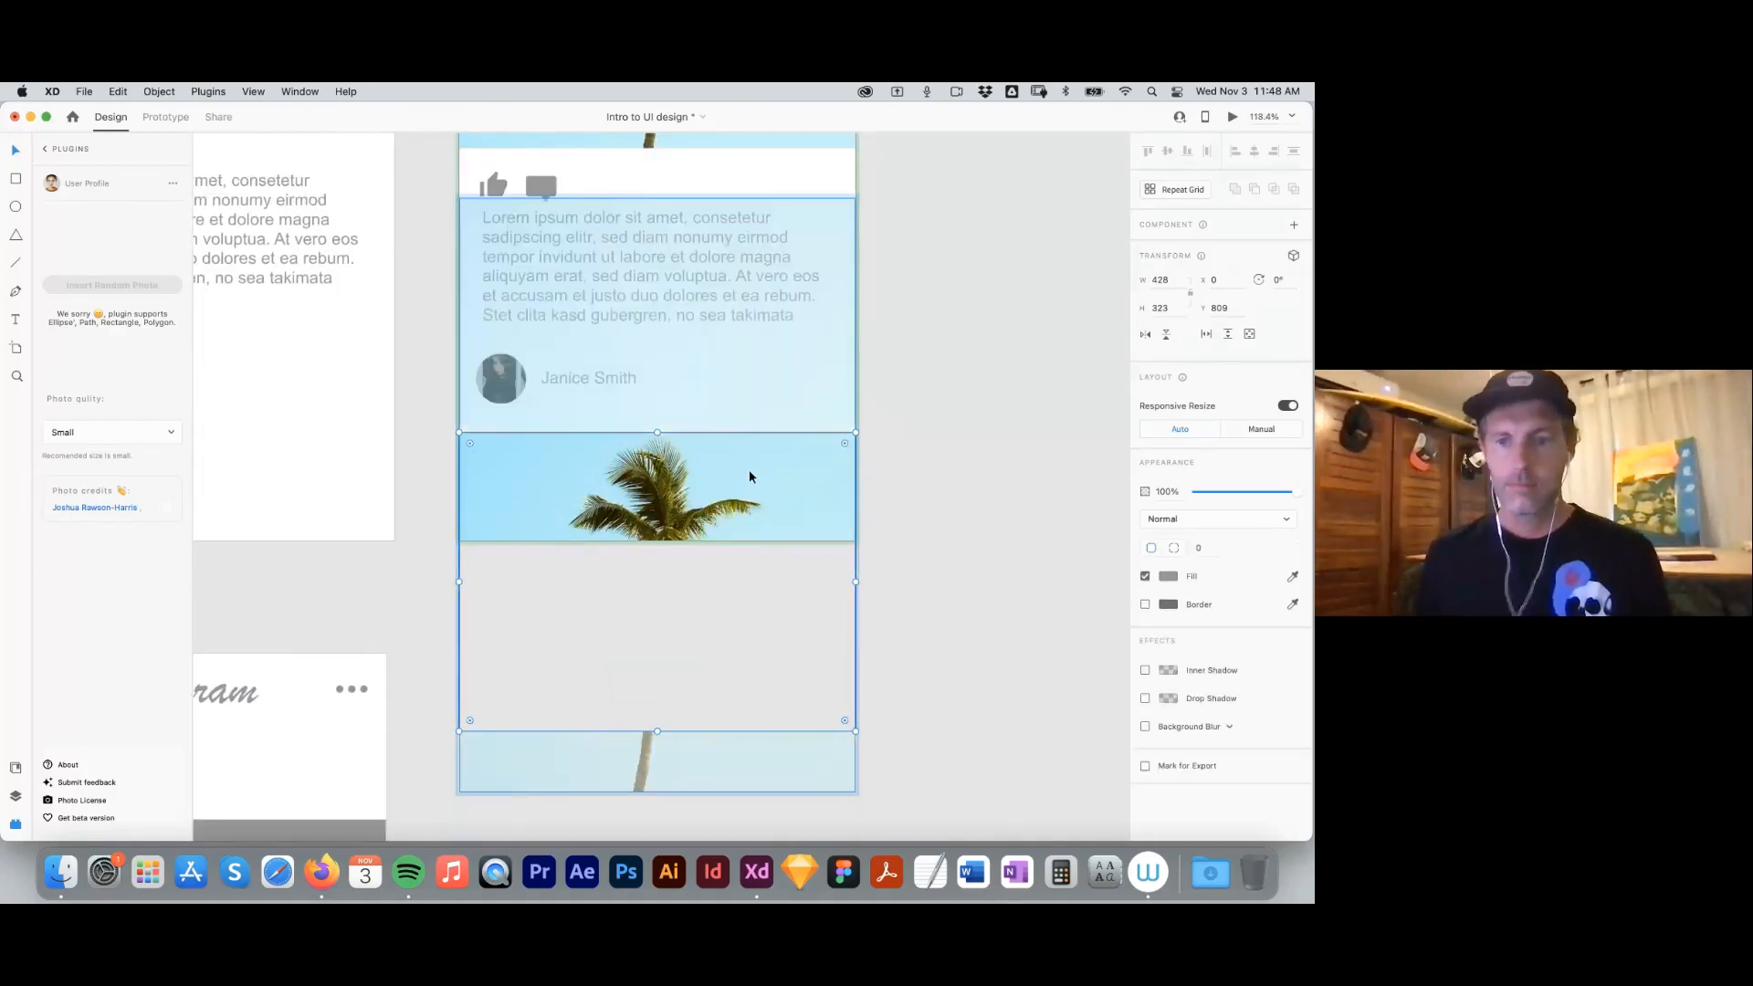
{"action": "right_click", "coordinate": [758, 495]}
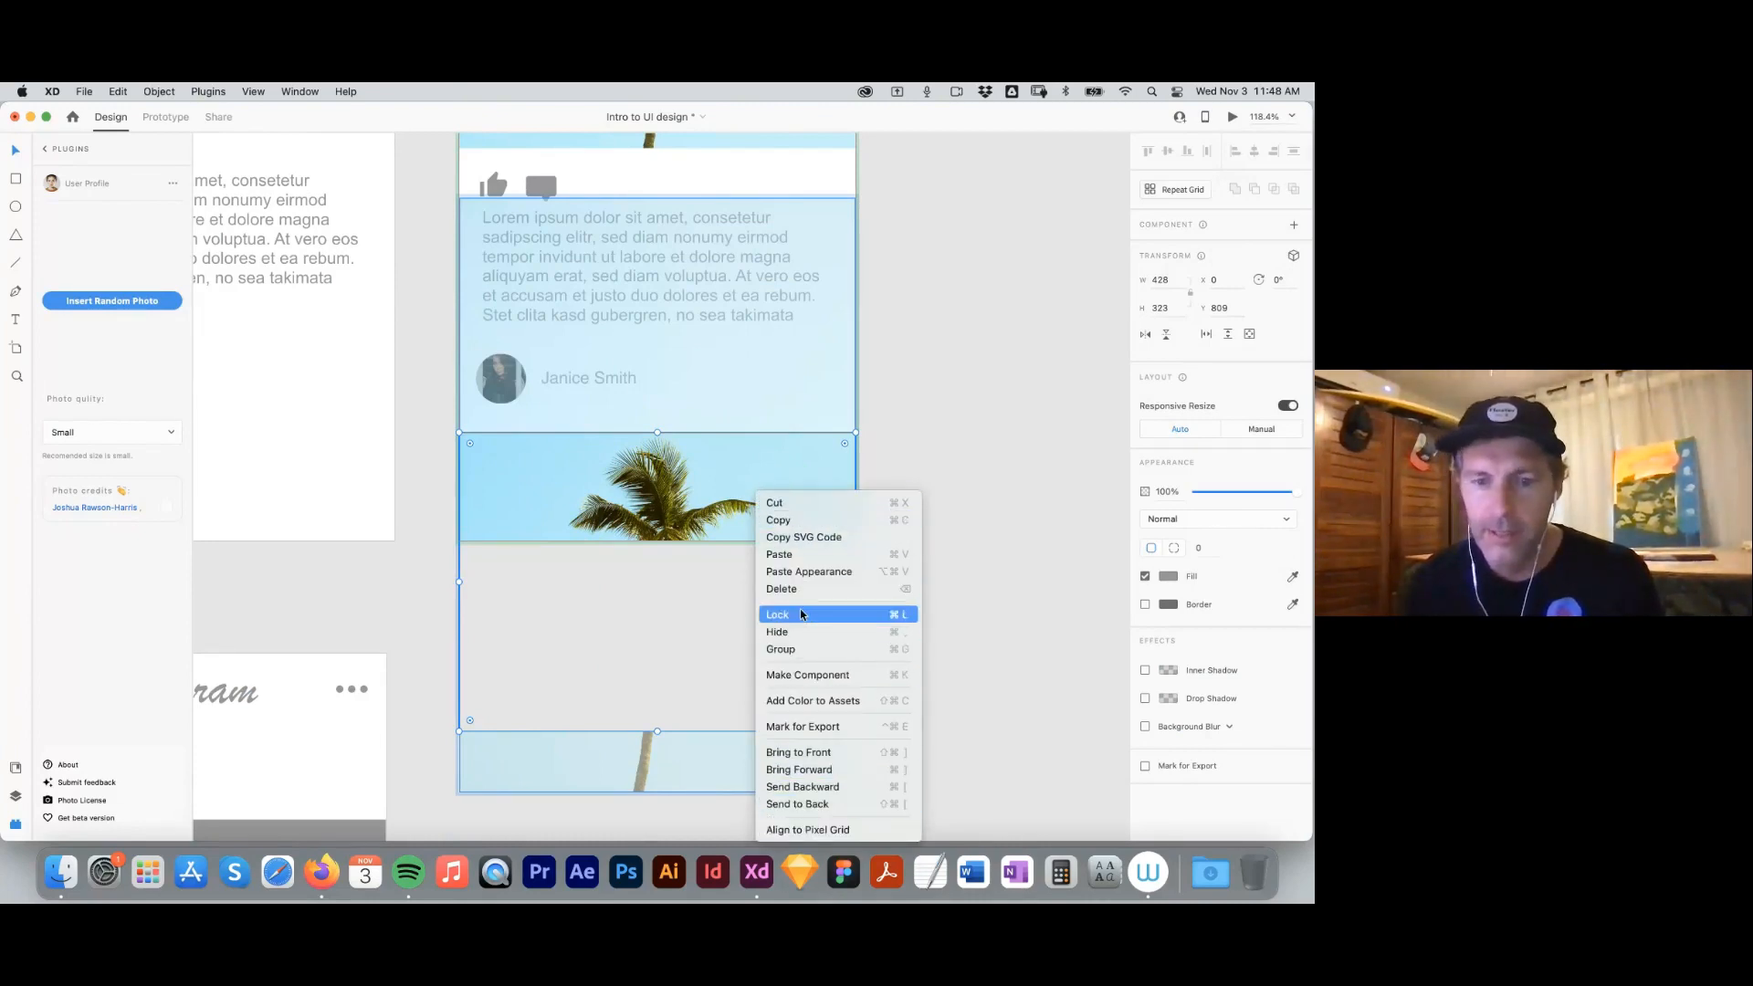
{"action": "left_click", "coordinate": [938, 437]}
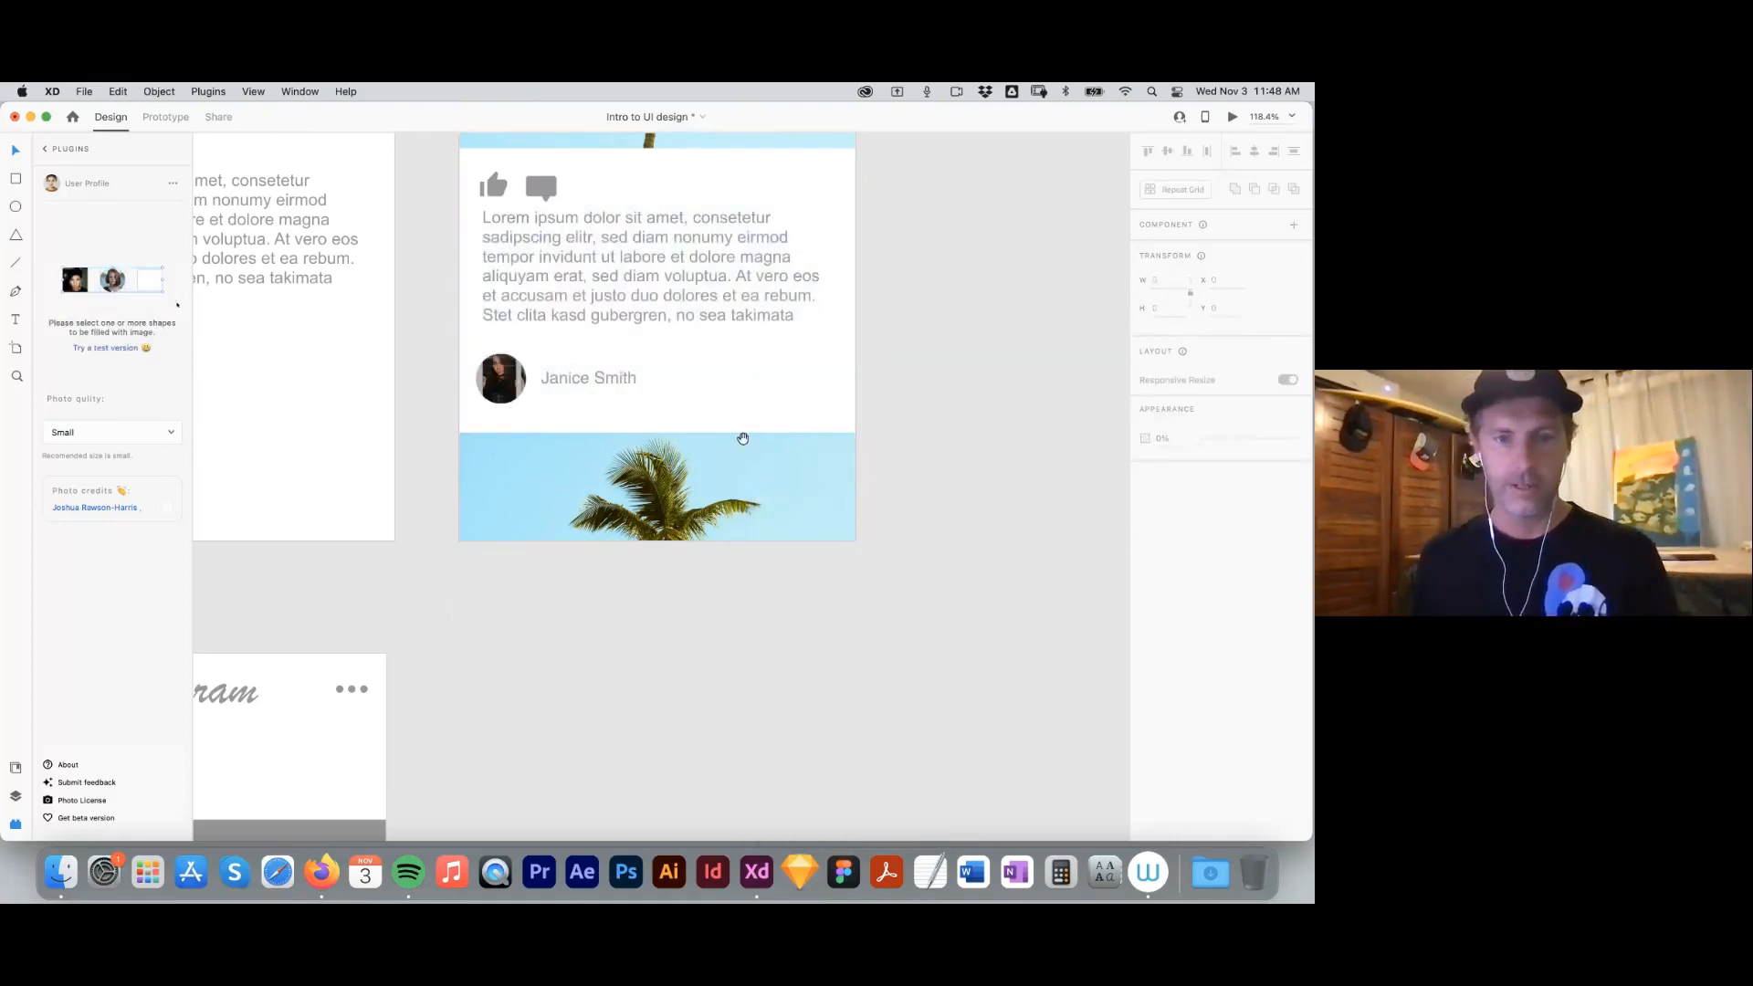
{"action": "scroll", "coordinate": [614, 352], "scroll_direction": "up", "scroll_amount": 3}
{"action": "scroll", "coordinate": [614, 352], "scroll_direction": "left", "scroll_amount": 3}
Replace the second post's username with the new author's name.
{"action": "double_click", "coordinate": [627, 461]}
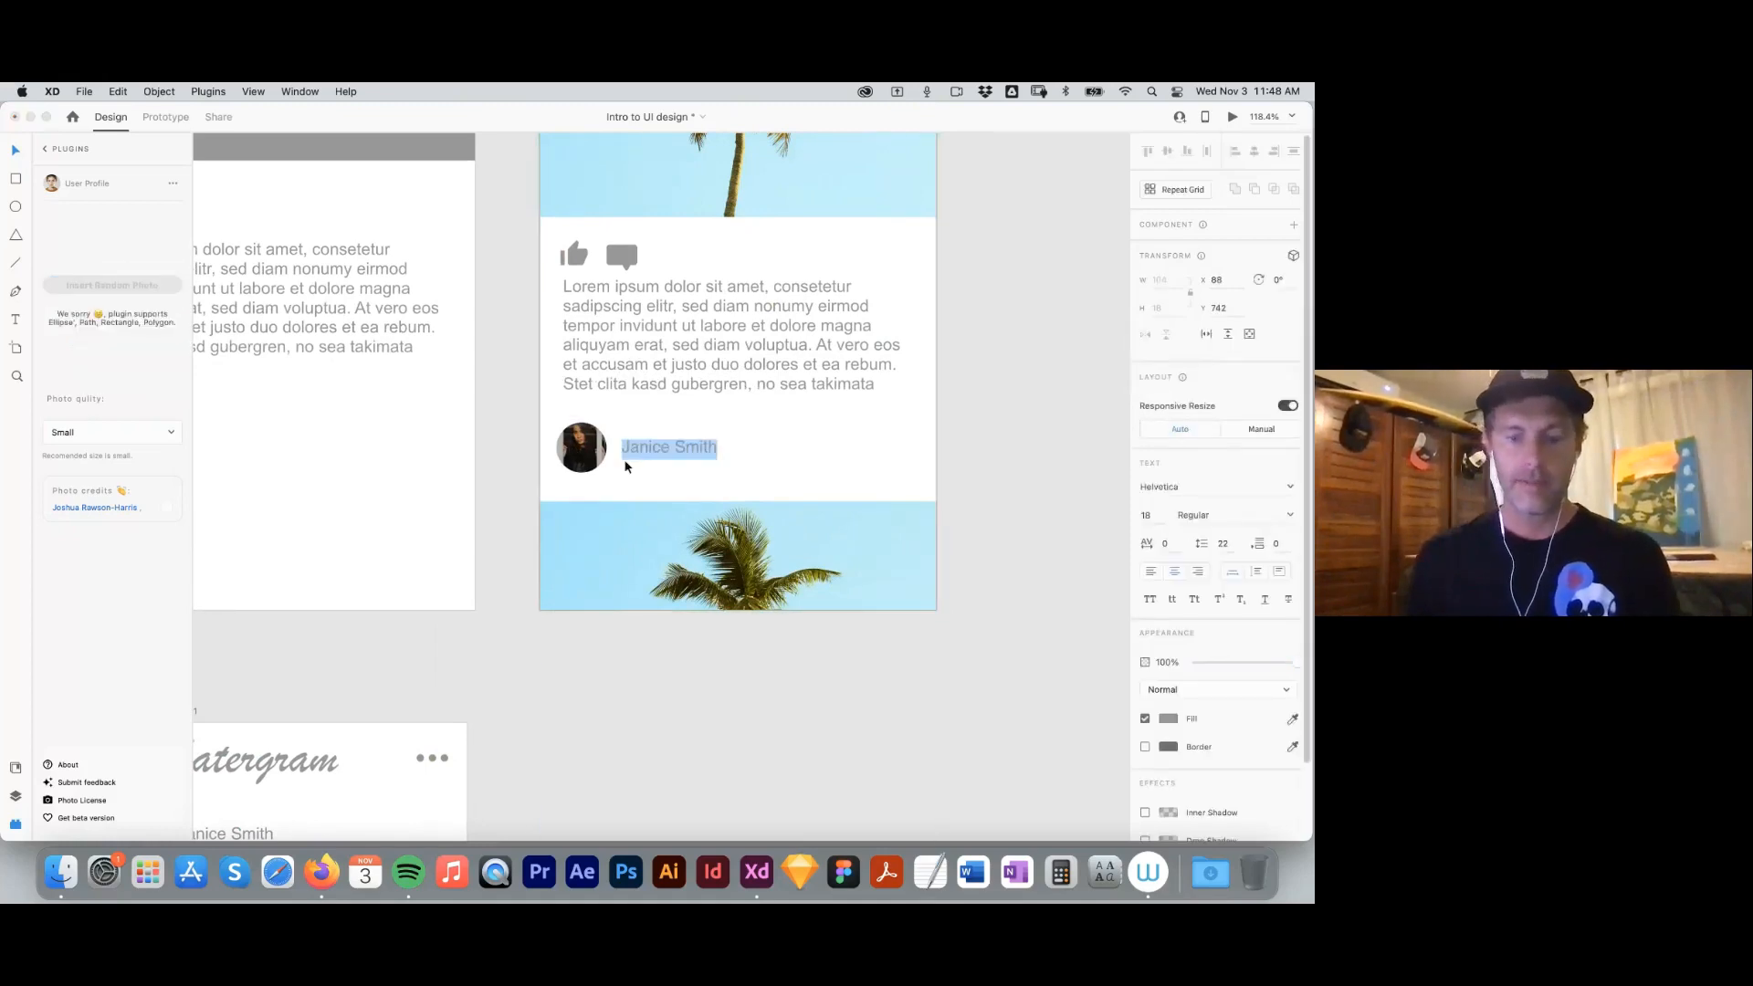
{"action": "type", "text": "Mathew "}
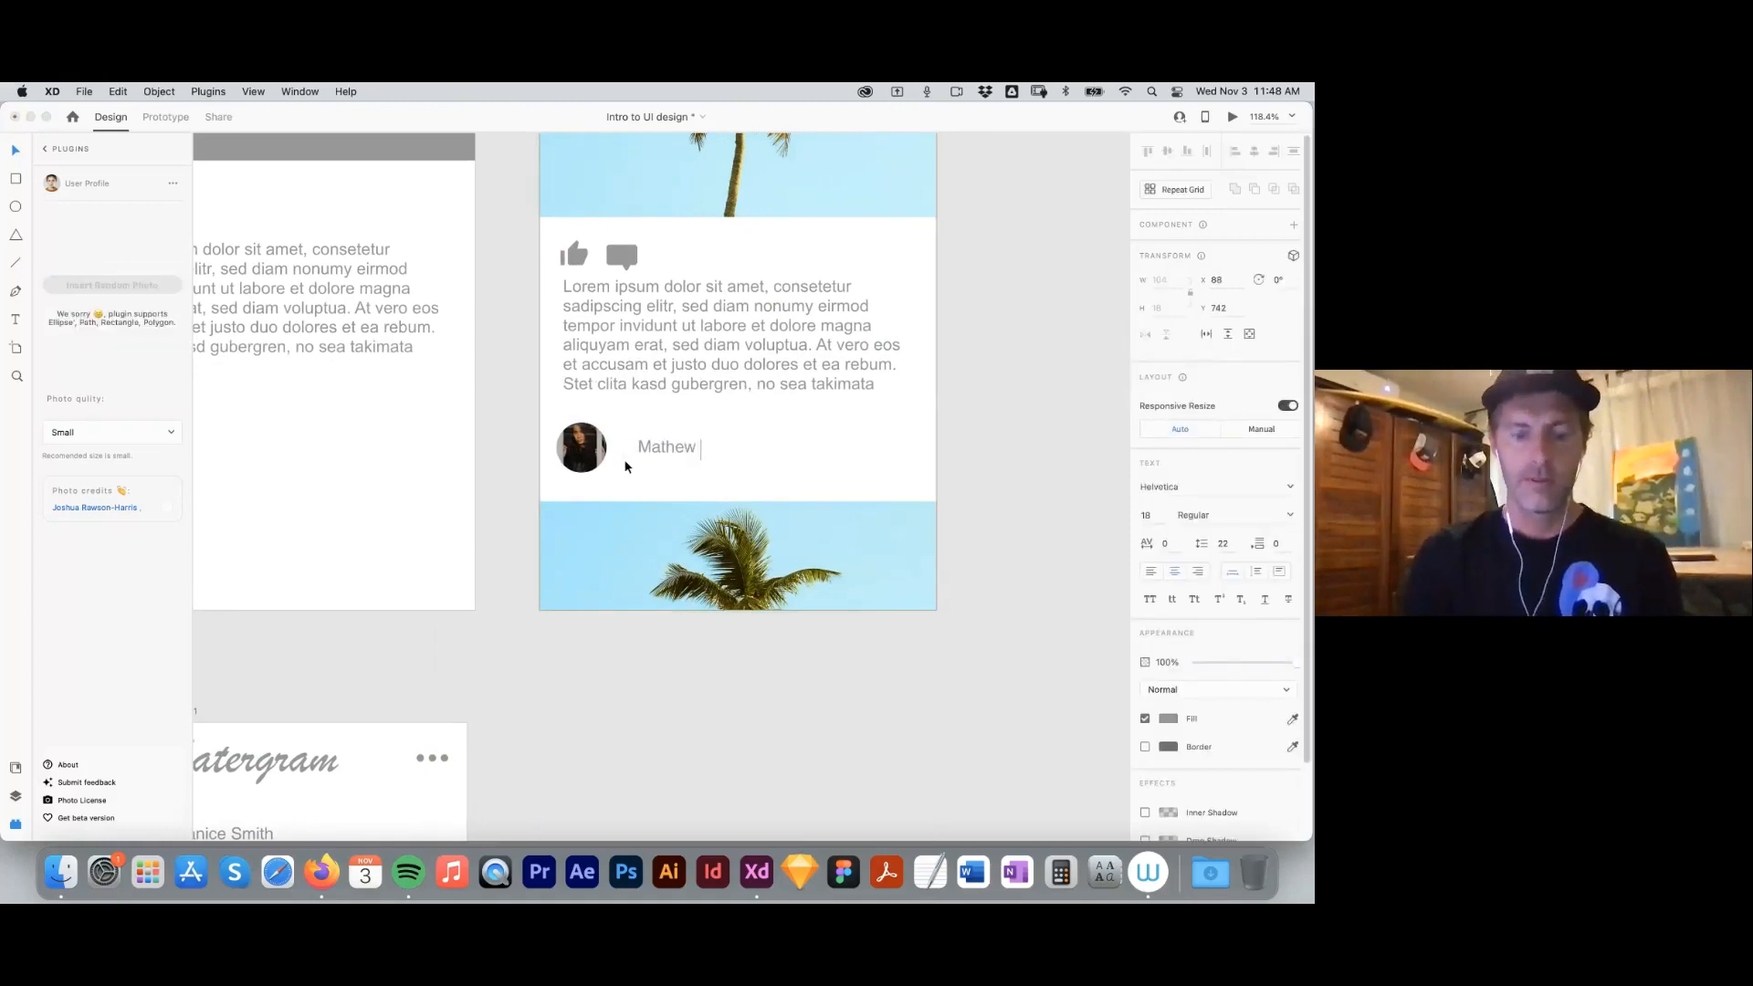
{"action": "type", "text": "Jones"}
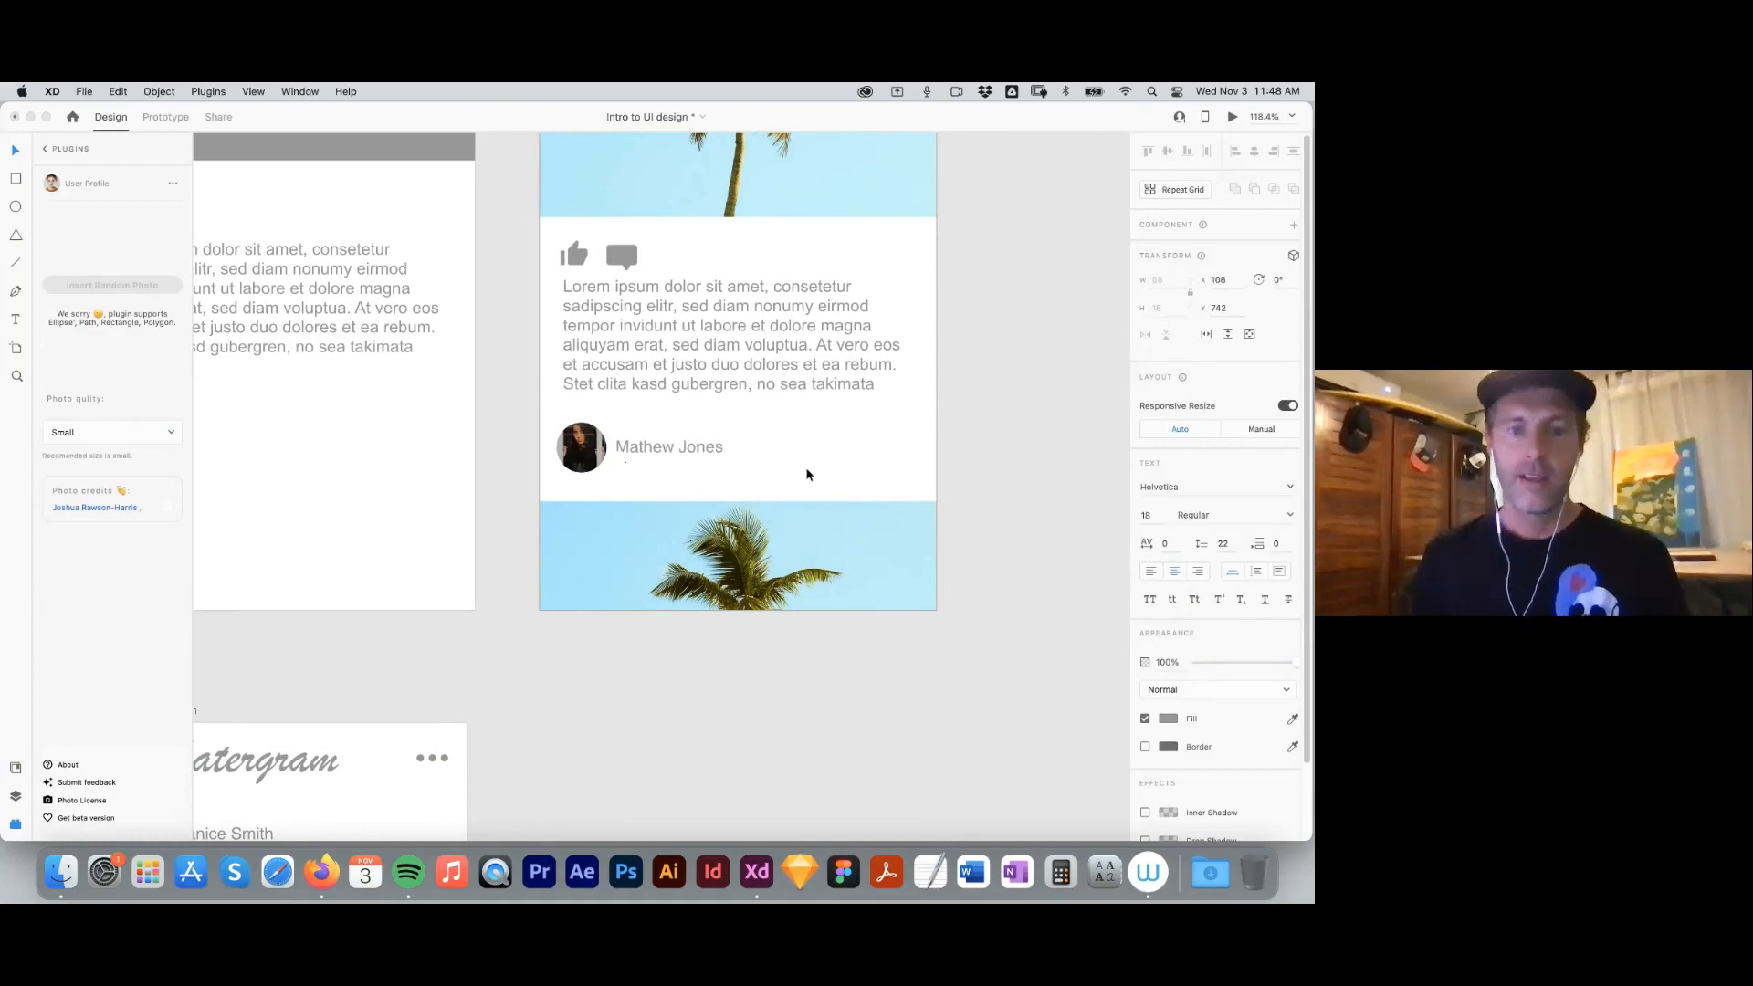
{"action": "left_click", "coordinate": [596, 452]}
Give the second post's avatar a random portrait from the User Profile plugin.
{"action": "left_click", "coordinate": [584, 458]}
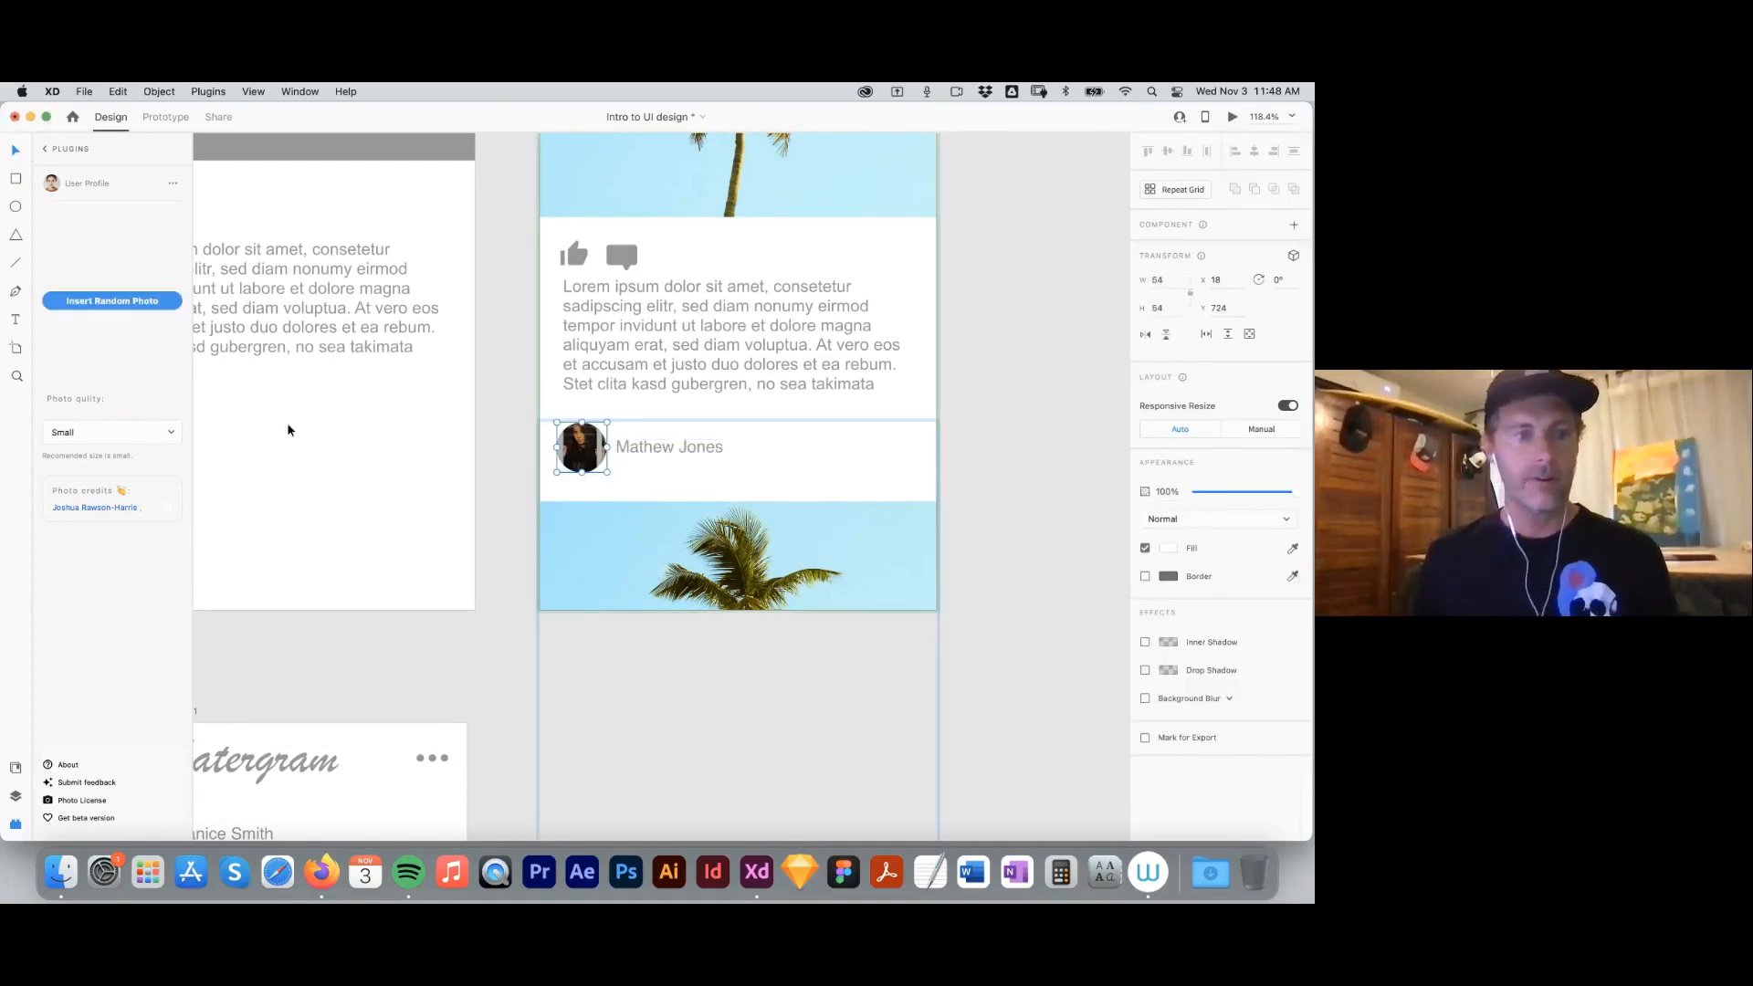
{"action": "left_click", "coordinate": [112, 302]}
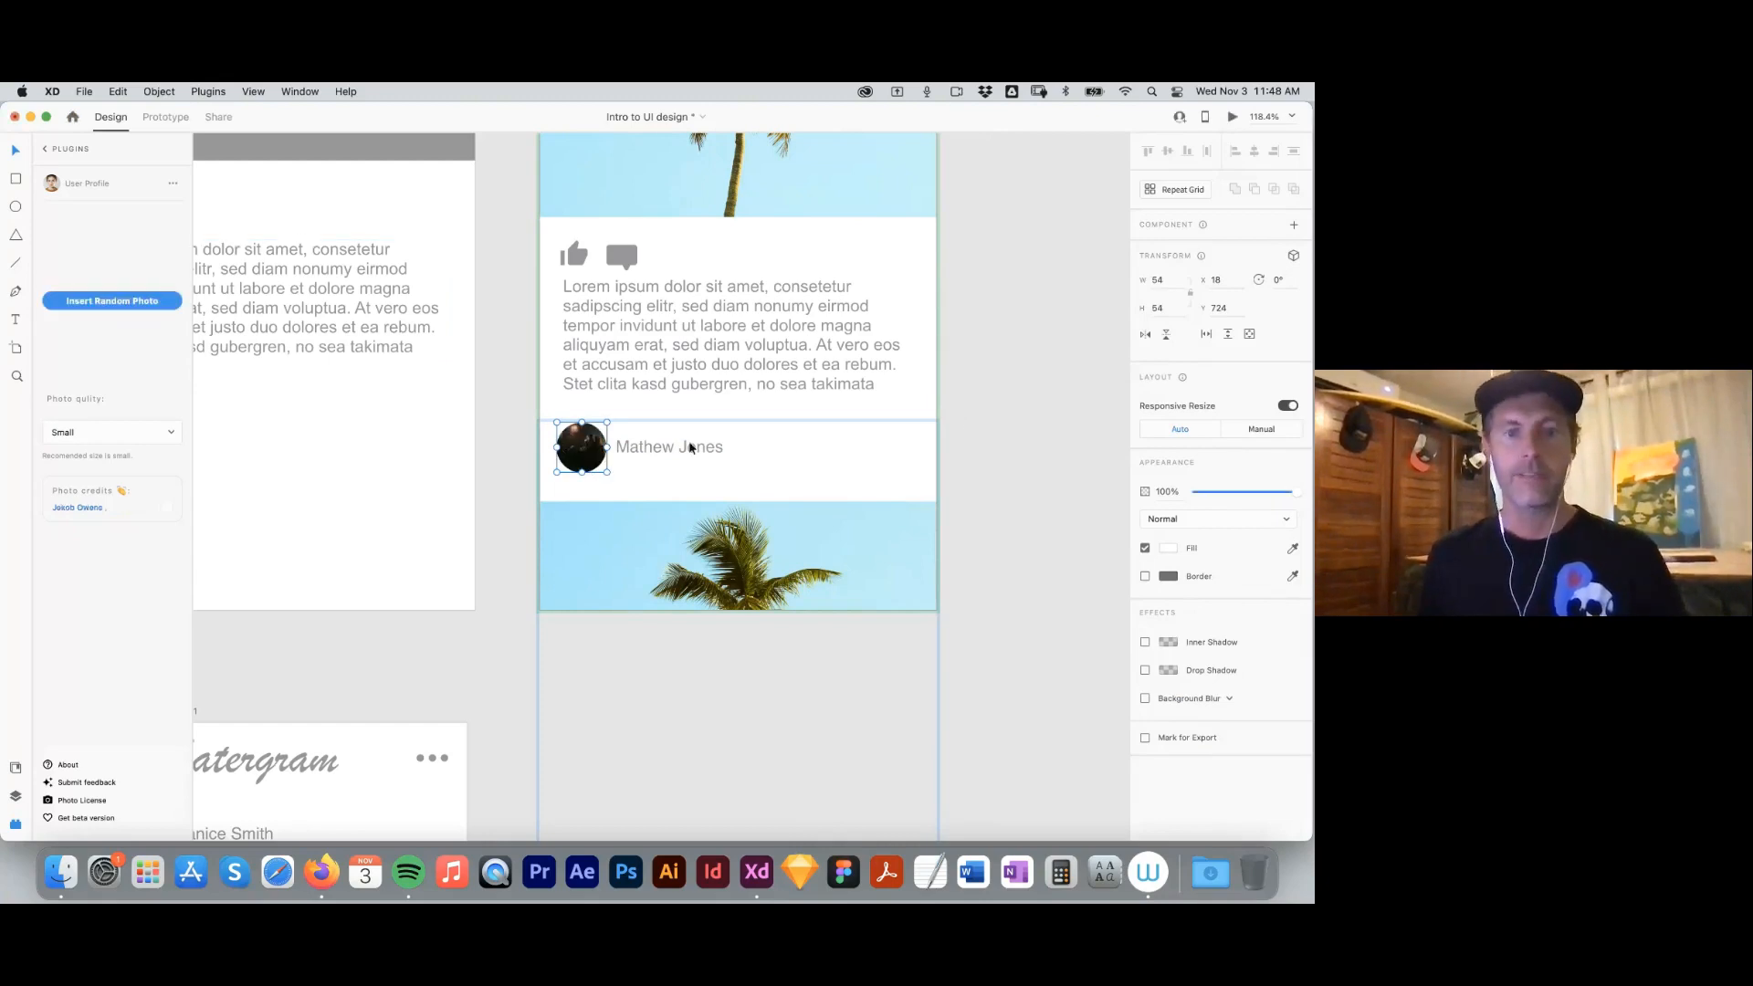
{"action": "left_click", "coordinate": [114, 302]}
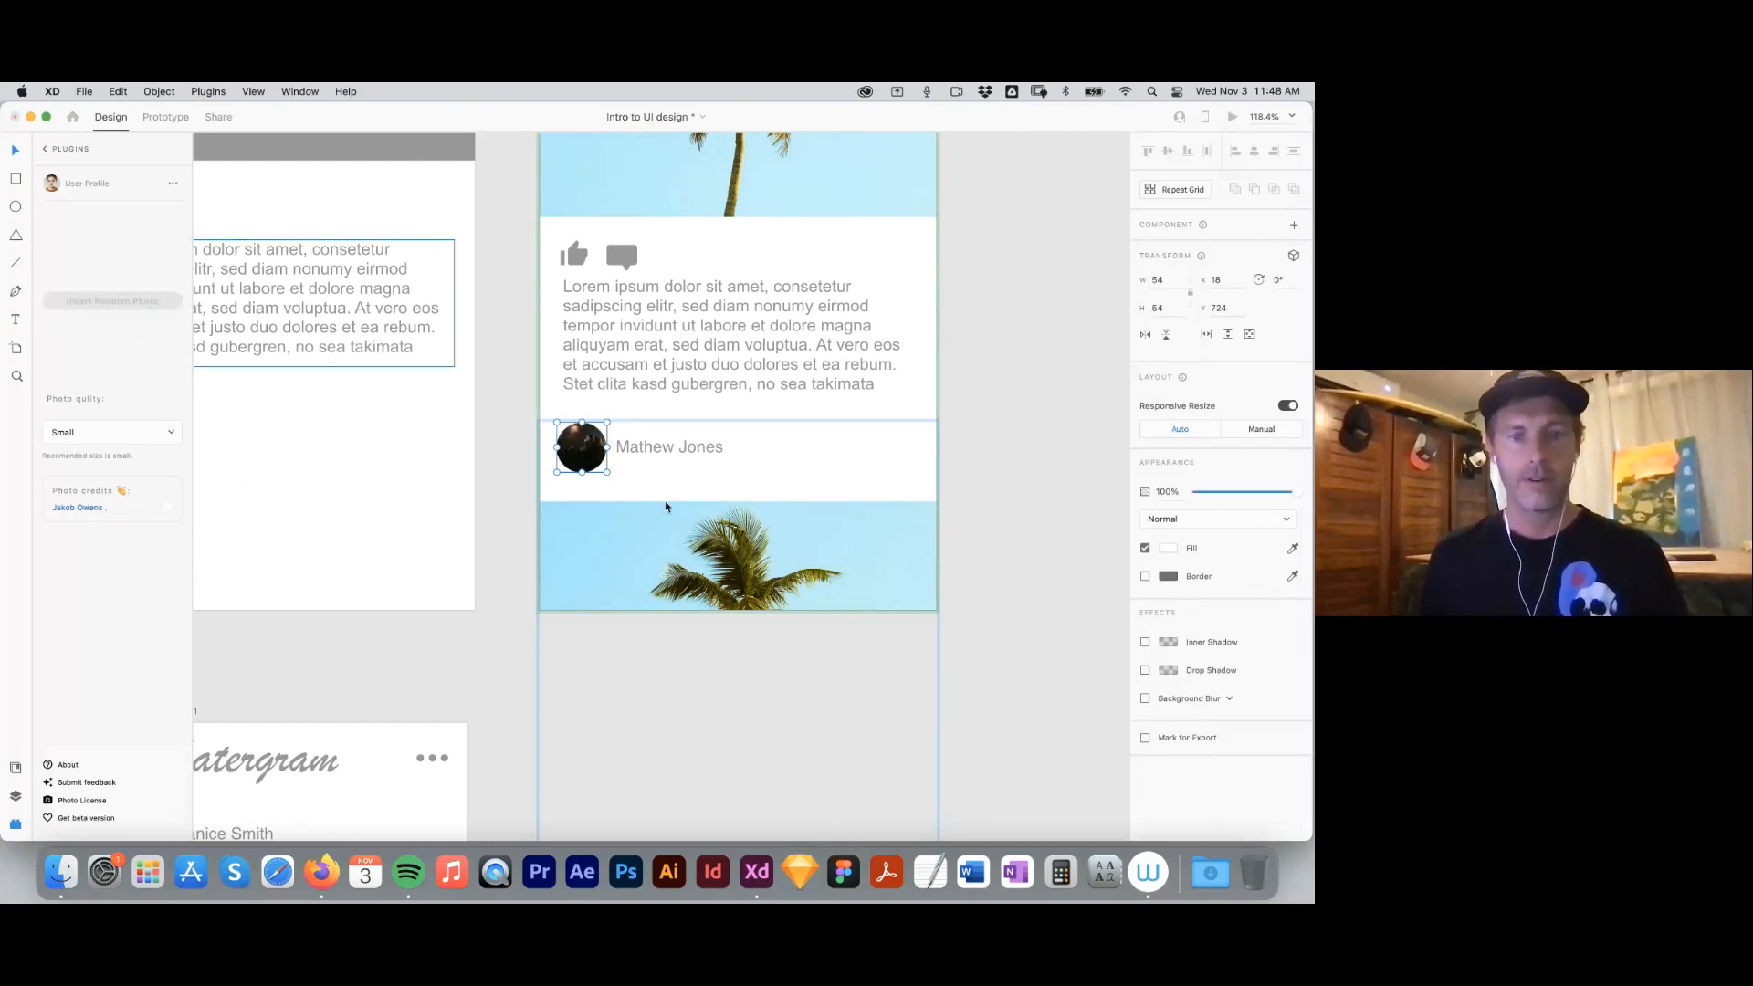
{"action": "left_click", "coordinate": [114, 302]}
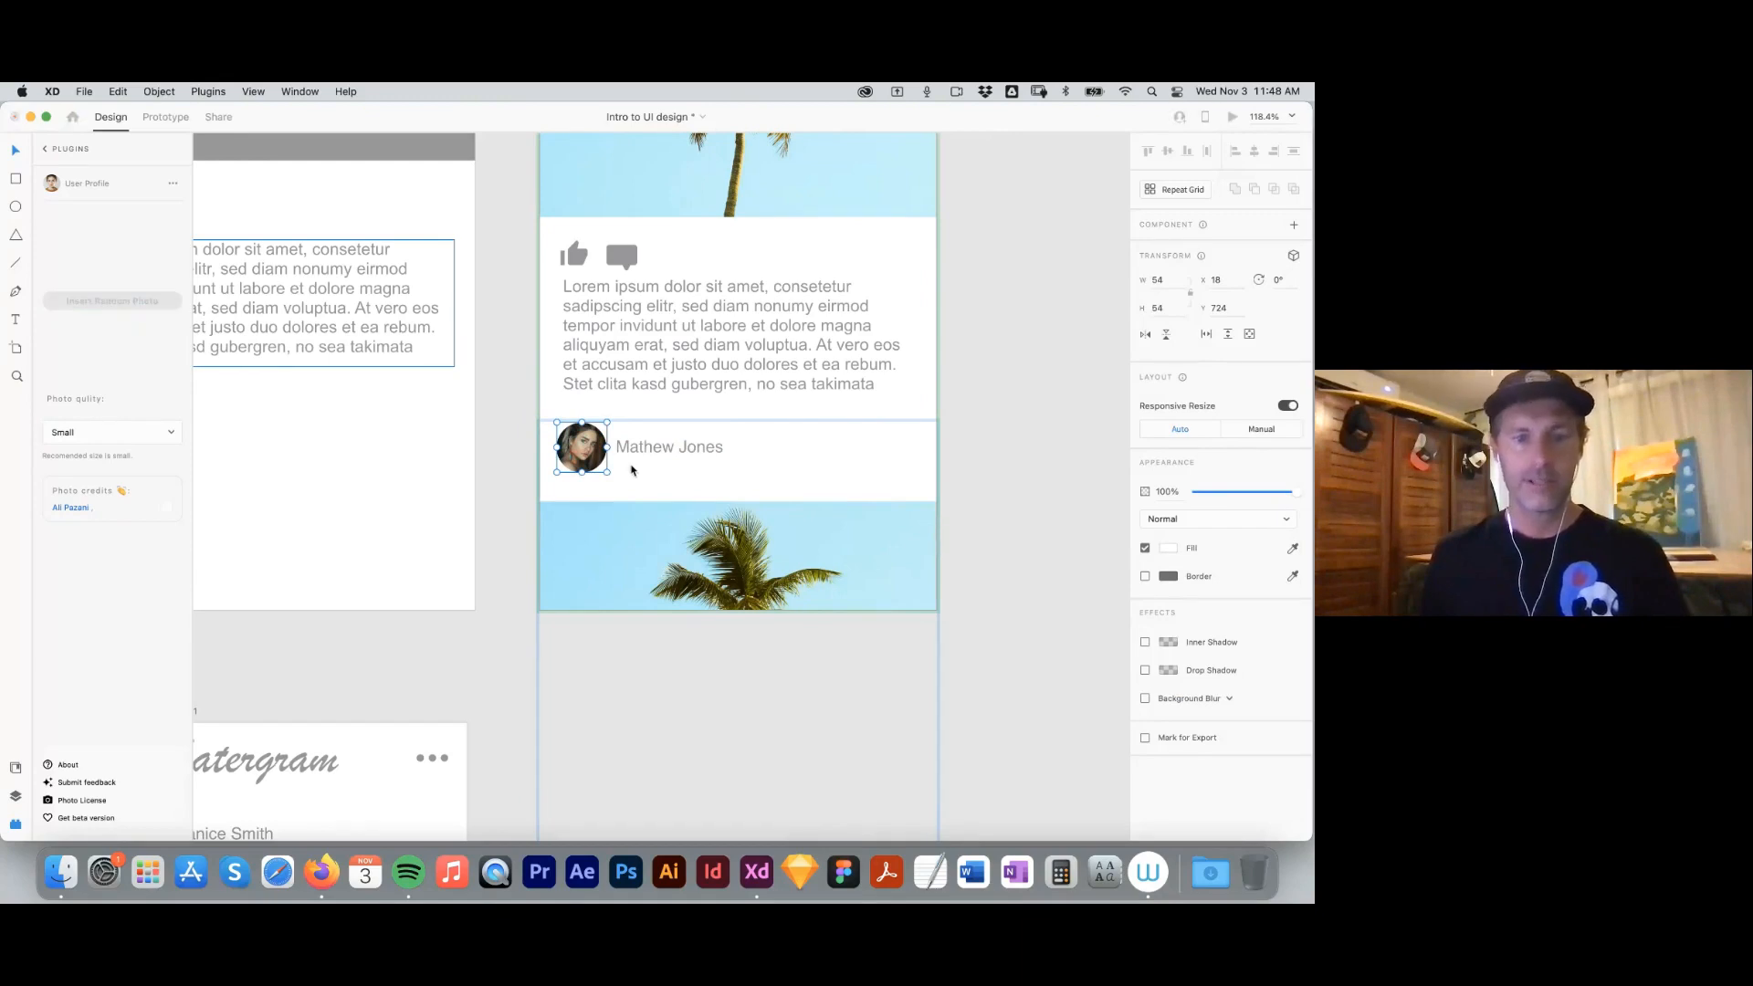
{"action": "left_click", "coordinate": [986, 442]}
{"action": "left_click", "coordinate": [813, 551]}
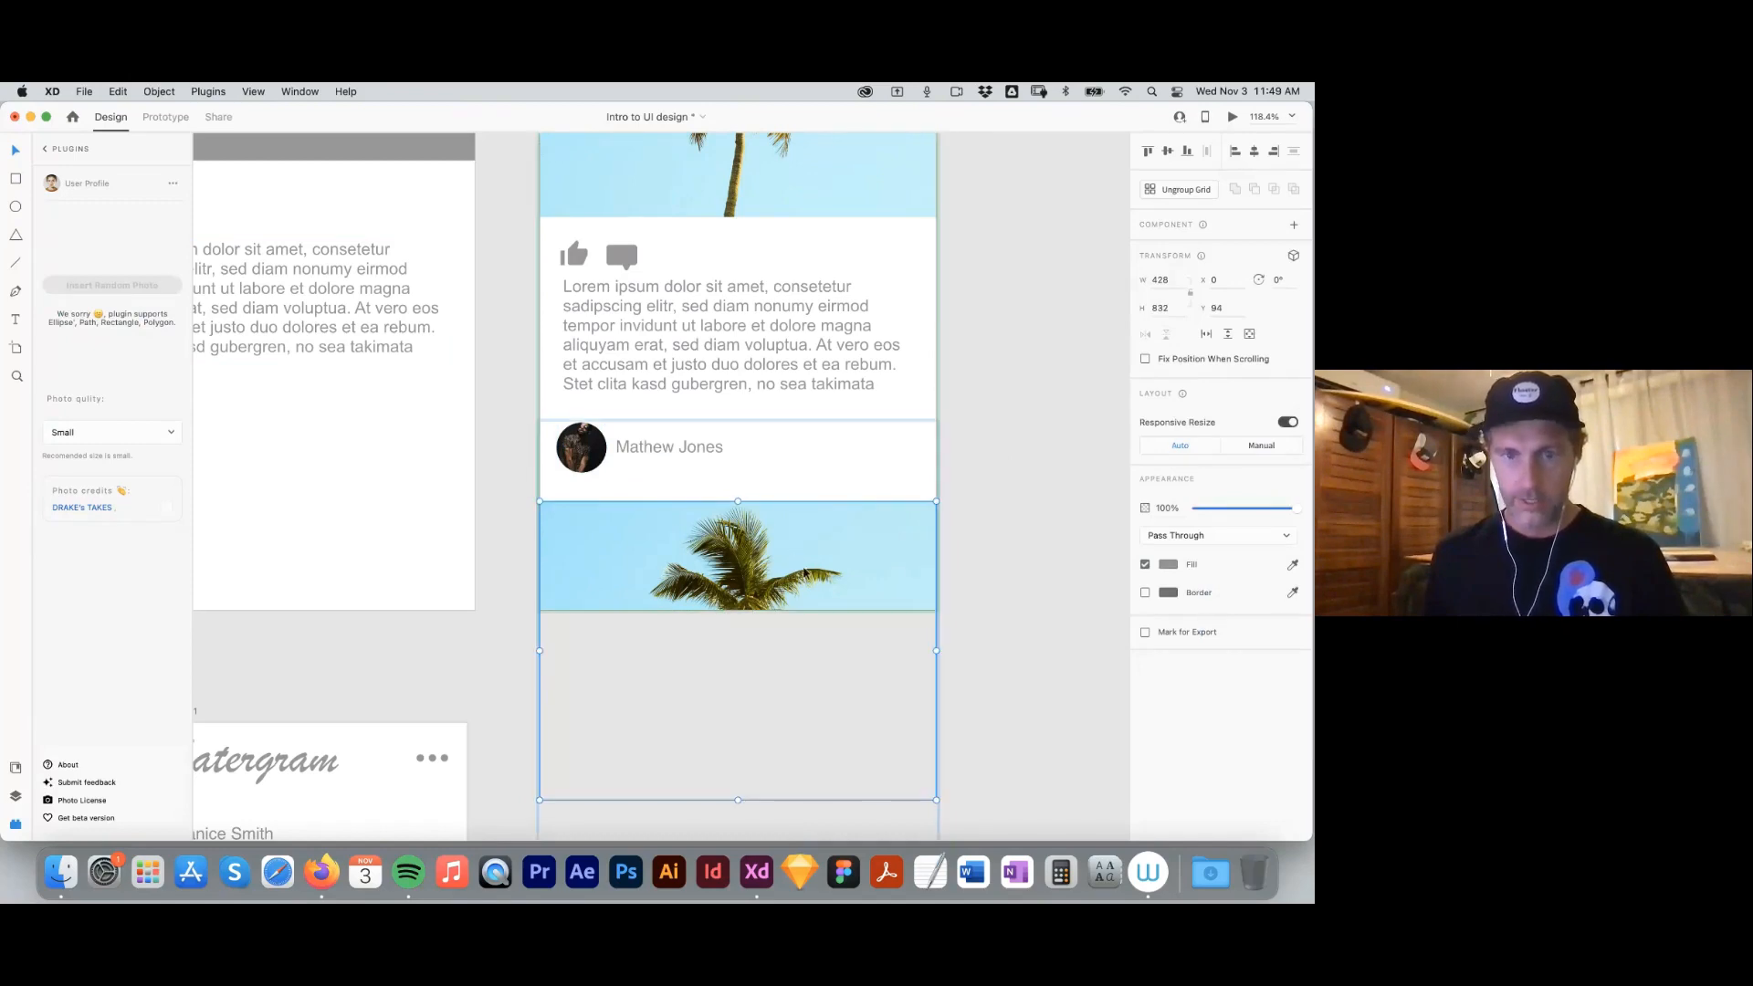
Replace the bottom grid cell's image with the skateboard JPG.
{"action": "double_click", "coordinate": [804, 569]}
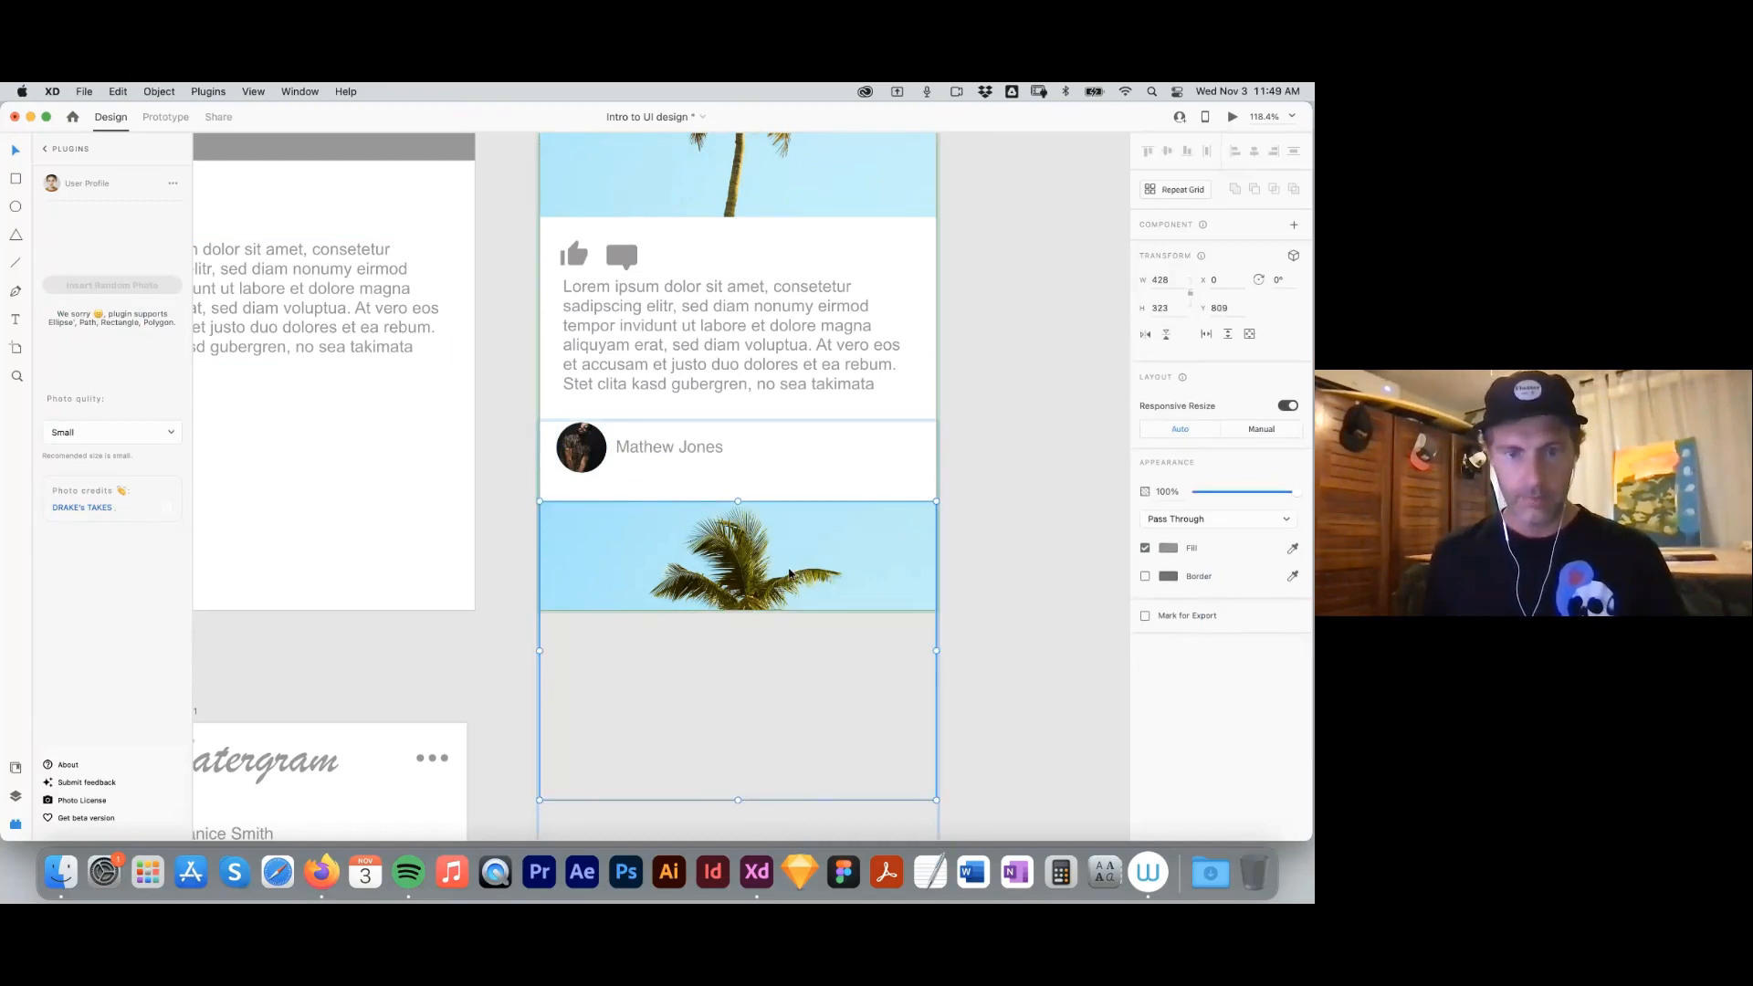
{"action": "right_click", "coordinate": [797, 575]}
{"action": "left_click", "coordinate": [808, 577]}
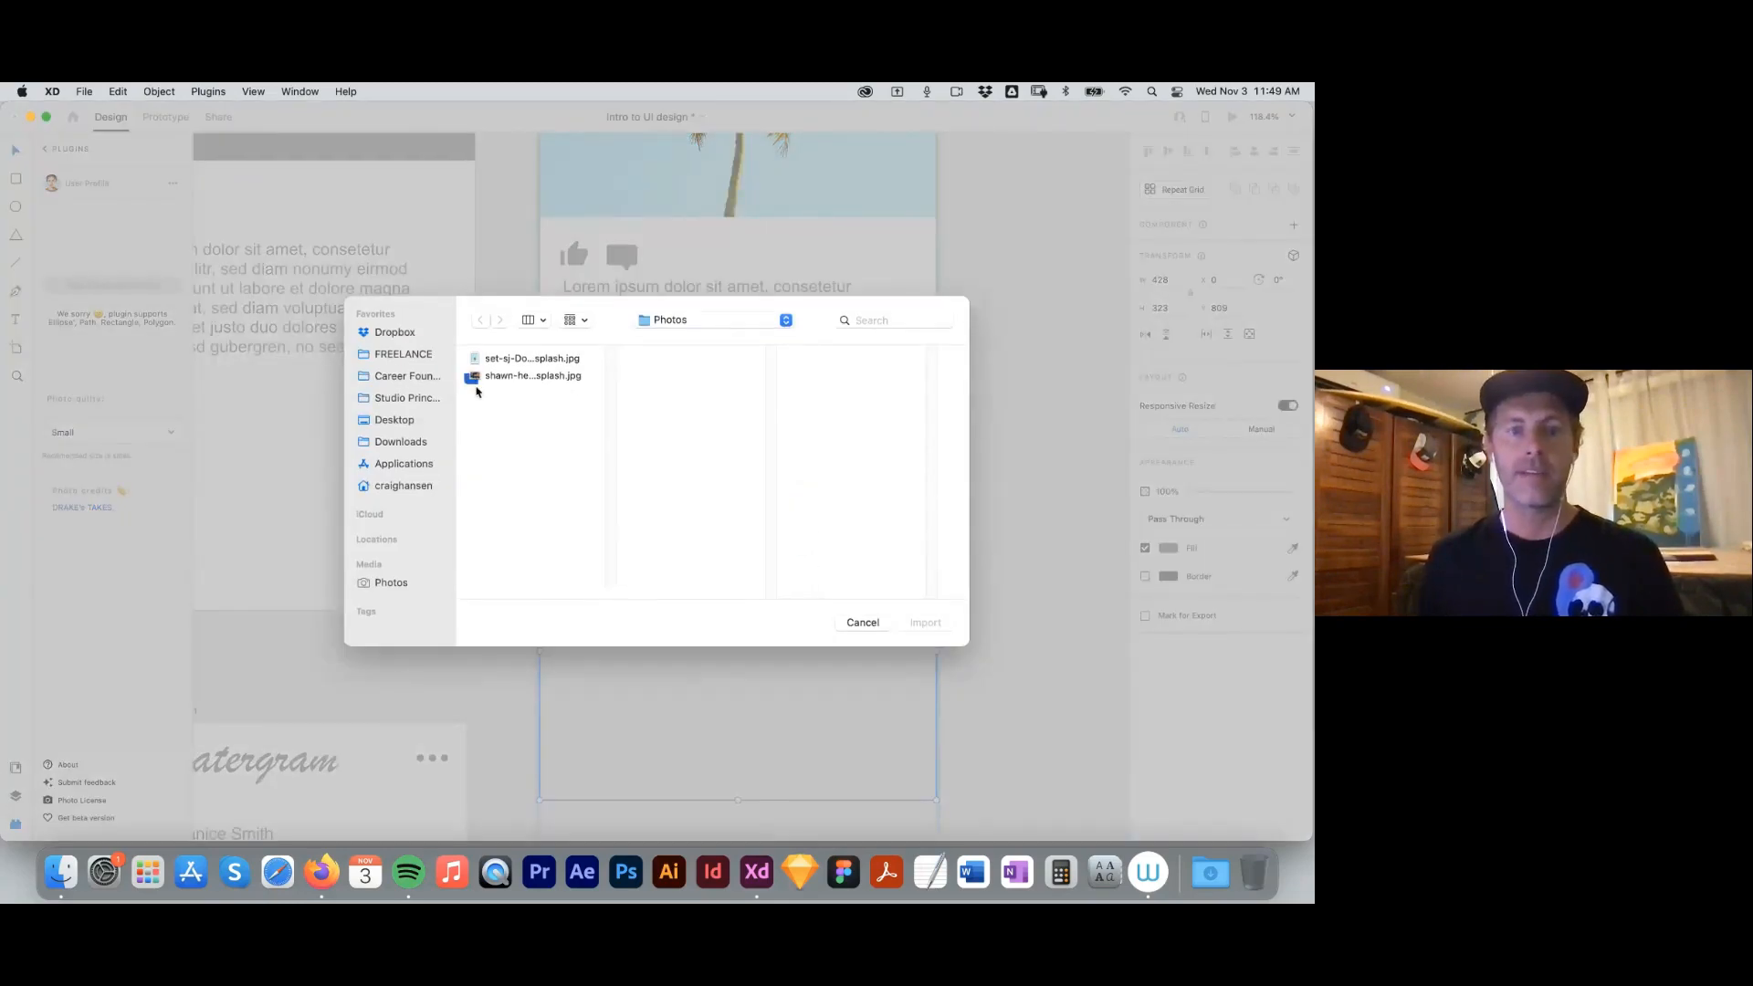
{"action": "left_click", "coordinate": [479, 377]}
{"action": "left_click", "coordinate": [925, 622]}
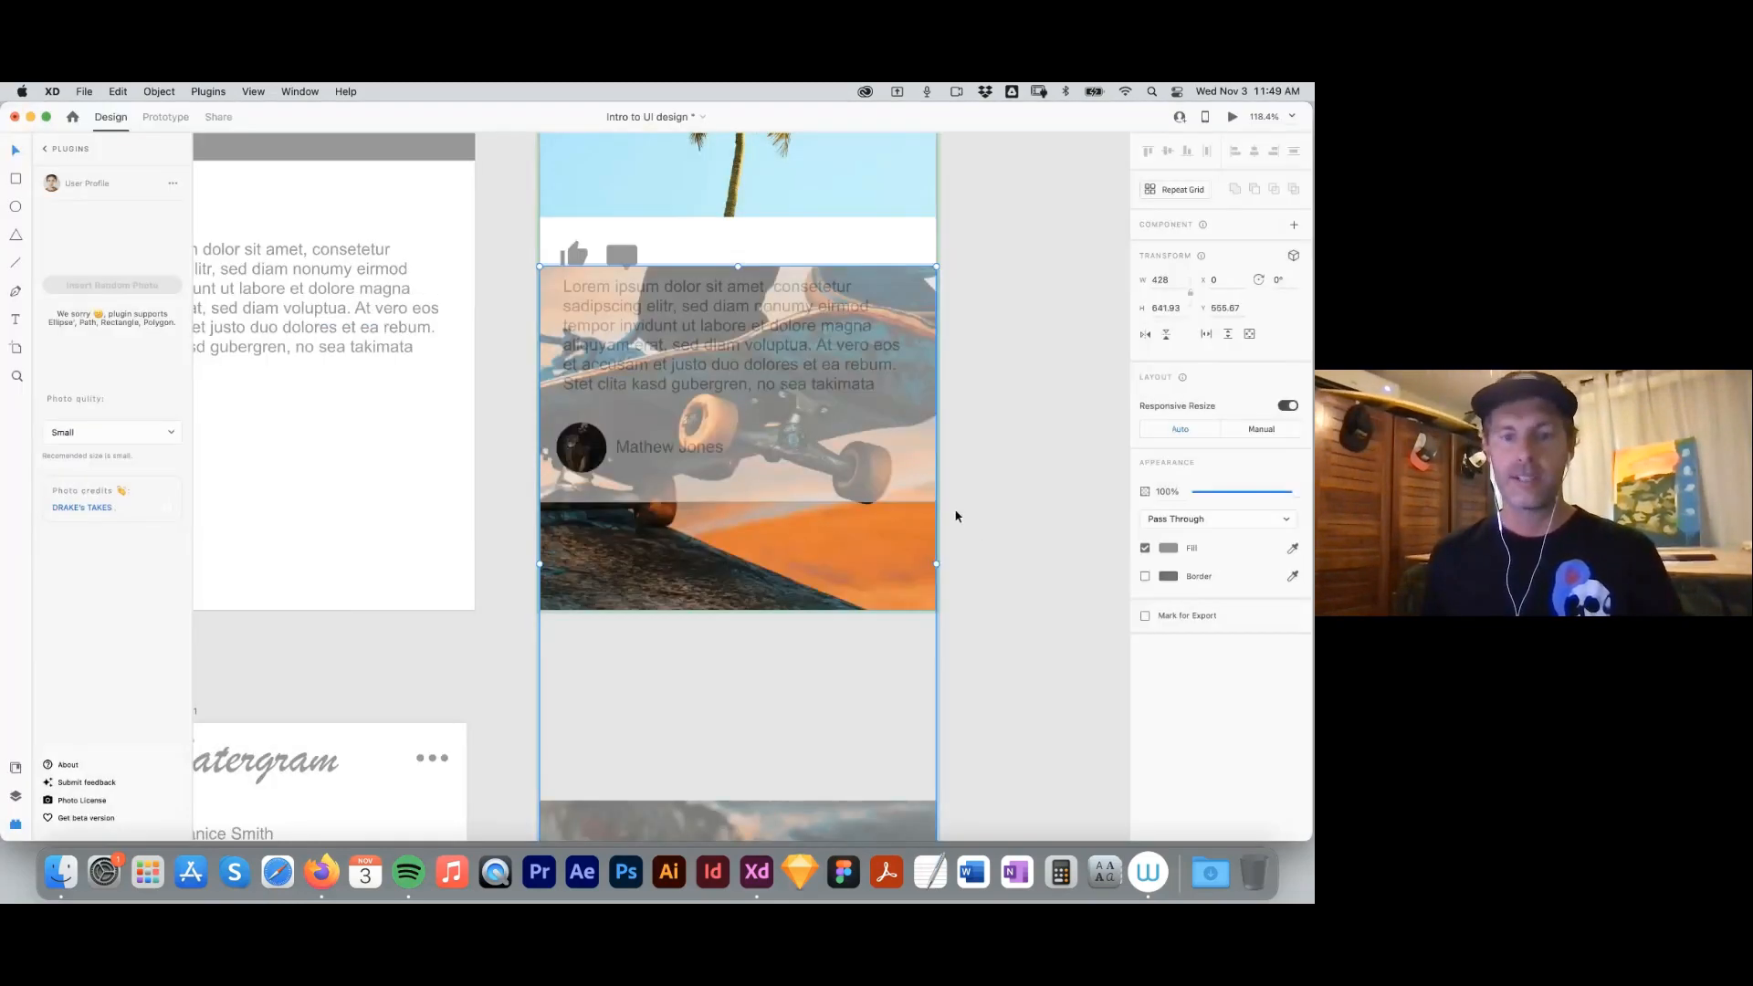
Select the photo inside the cell, undoing accidental moves of the image and its group.
{"action": "double_click", "coordinate": [803, 542]}
{"action": "left_click_drag", "start_coordinate": [804, 542], "coordinate": [810, 587]}
{"action": "key", "text": "super+z"}
{"action": "left_click", "coordinate": [960, 533]}
{"action": "key", "text": "super+z"}
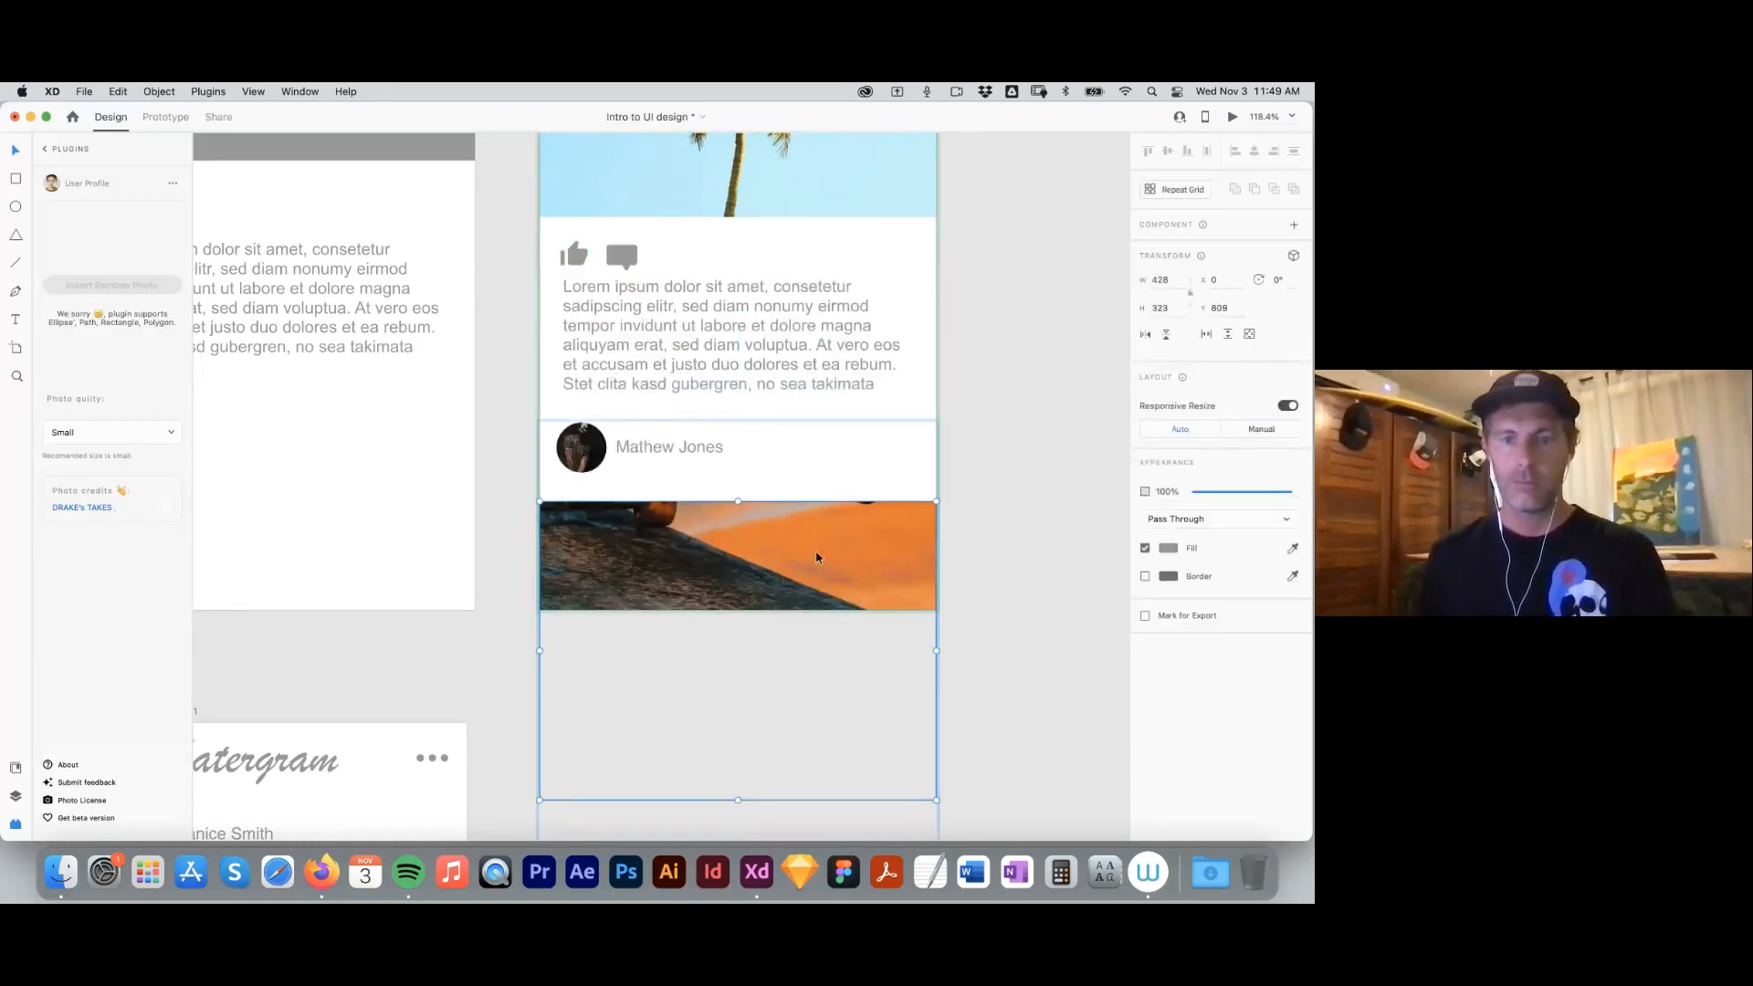
Resize and reposition the skateboard image inside its mask so the board is framed.
{"action": "double_click", "coordinate": [825, 557]}
{"action": "left_click", "coordinate": [822, 561]}
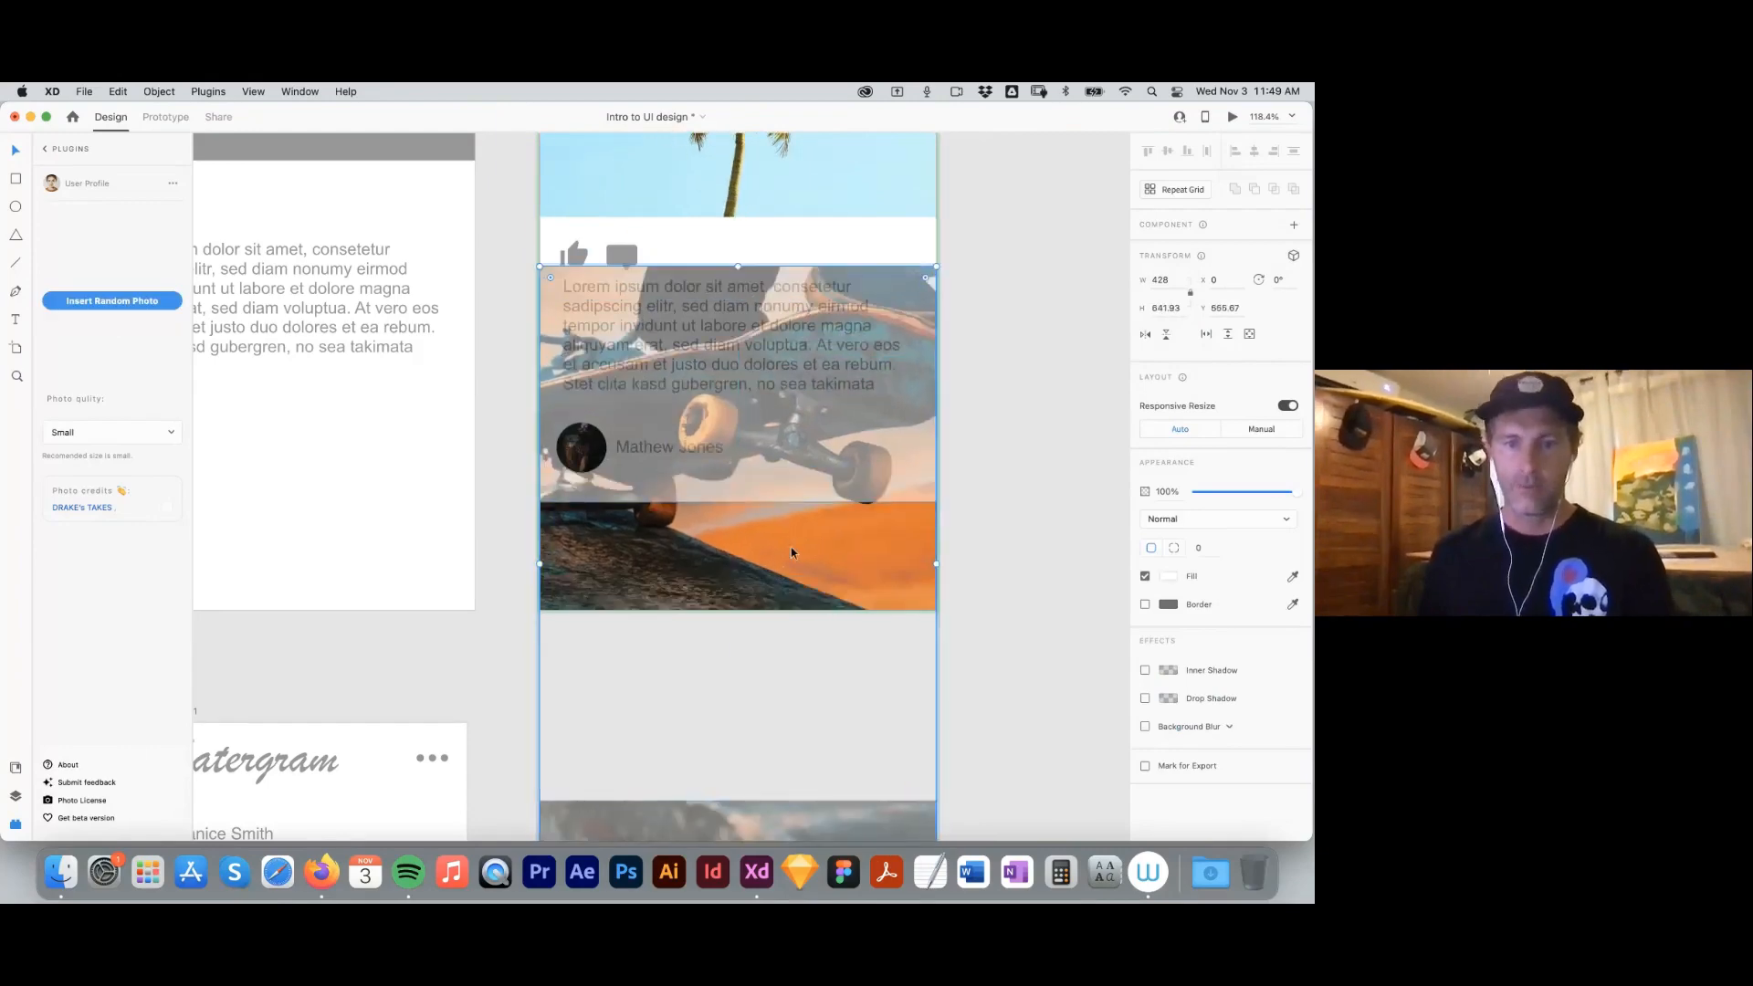
{"action": "mouse_move", "coordinate": [797, 503]}
{"action": "left_mouse_down"}
{"action": "mouse_move", "coordinate": [801, 582]}
{"action": "mouse_move", "coordinate": [791, 531]}
{"action": "left_mouse_up"}
{"action": "left_click_drag", "start_coordinate": [280, 448], "coordinate": [518, 607]}
{"action": "mouse_move", "coordinate": [923, 607]}
{"action": "left_mouse_down"}
{"action": "mouse_move", "coordinate": [958, 582]}
{"action": "mouse_move", "coordinate": [944, 593]}
{"action": "left_mouse_up"}
{"action": "left_click_drag", "start_coordinate": [896, 689], "coordinate": [896, 585]}
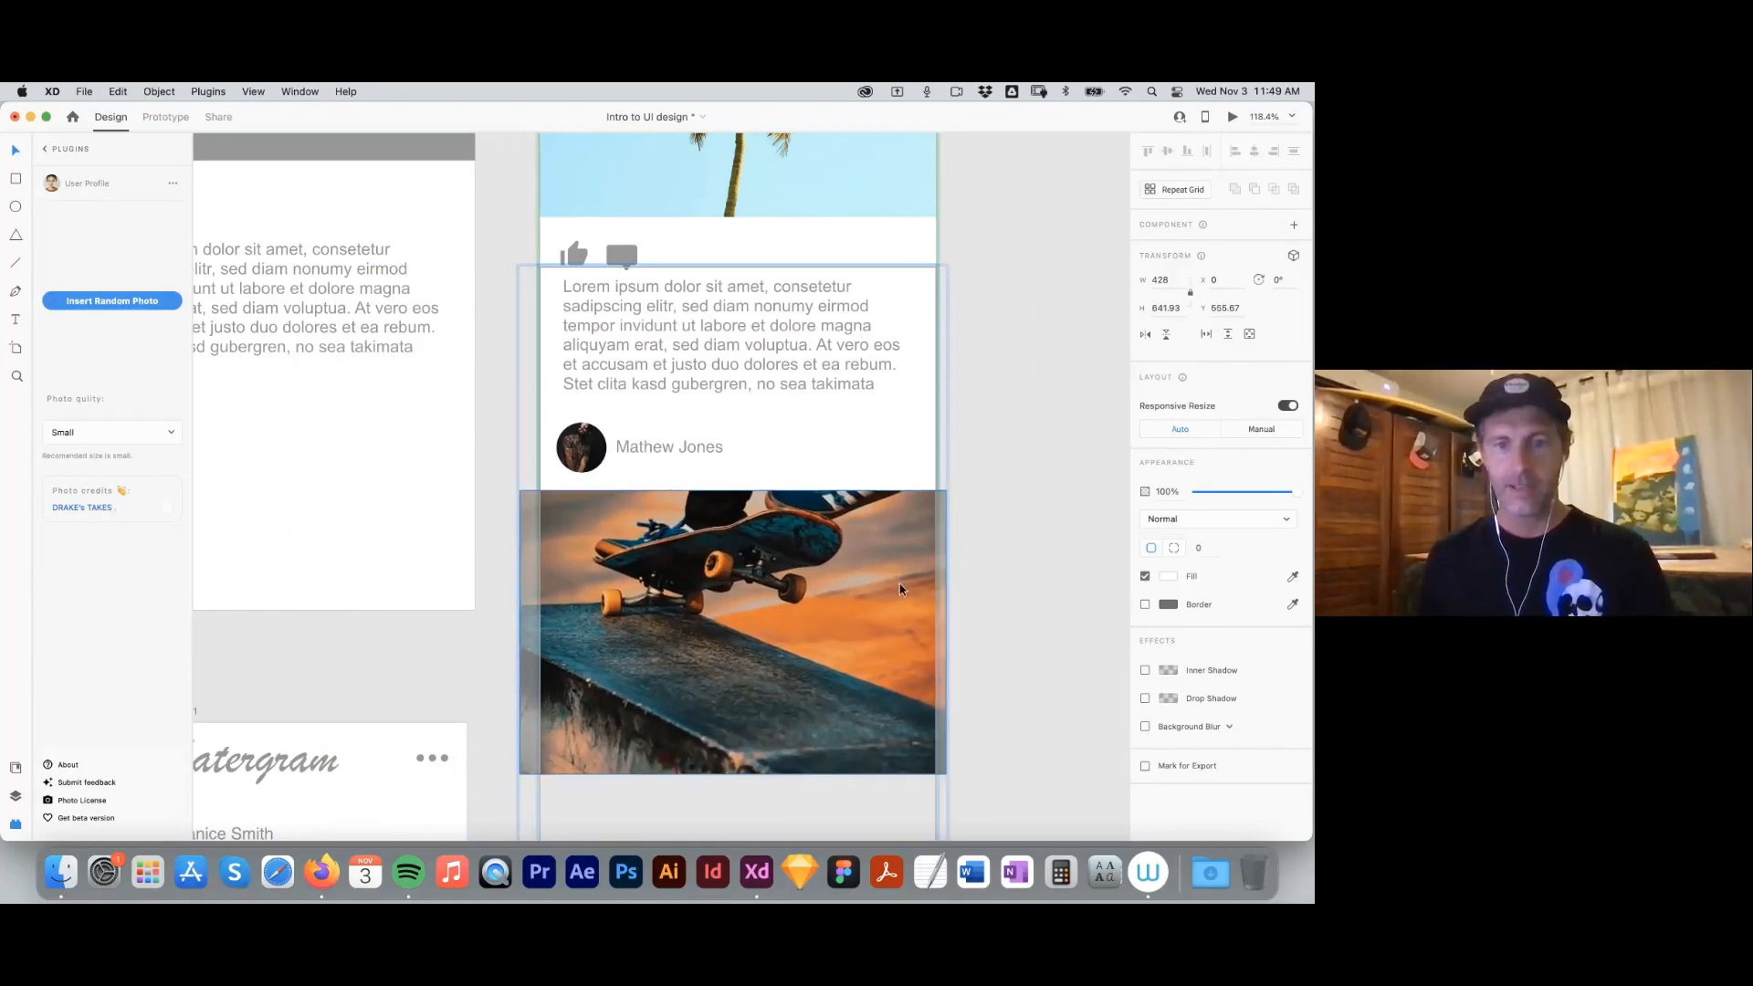
{"action": "left_click", "coordinate": [995, 438]}
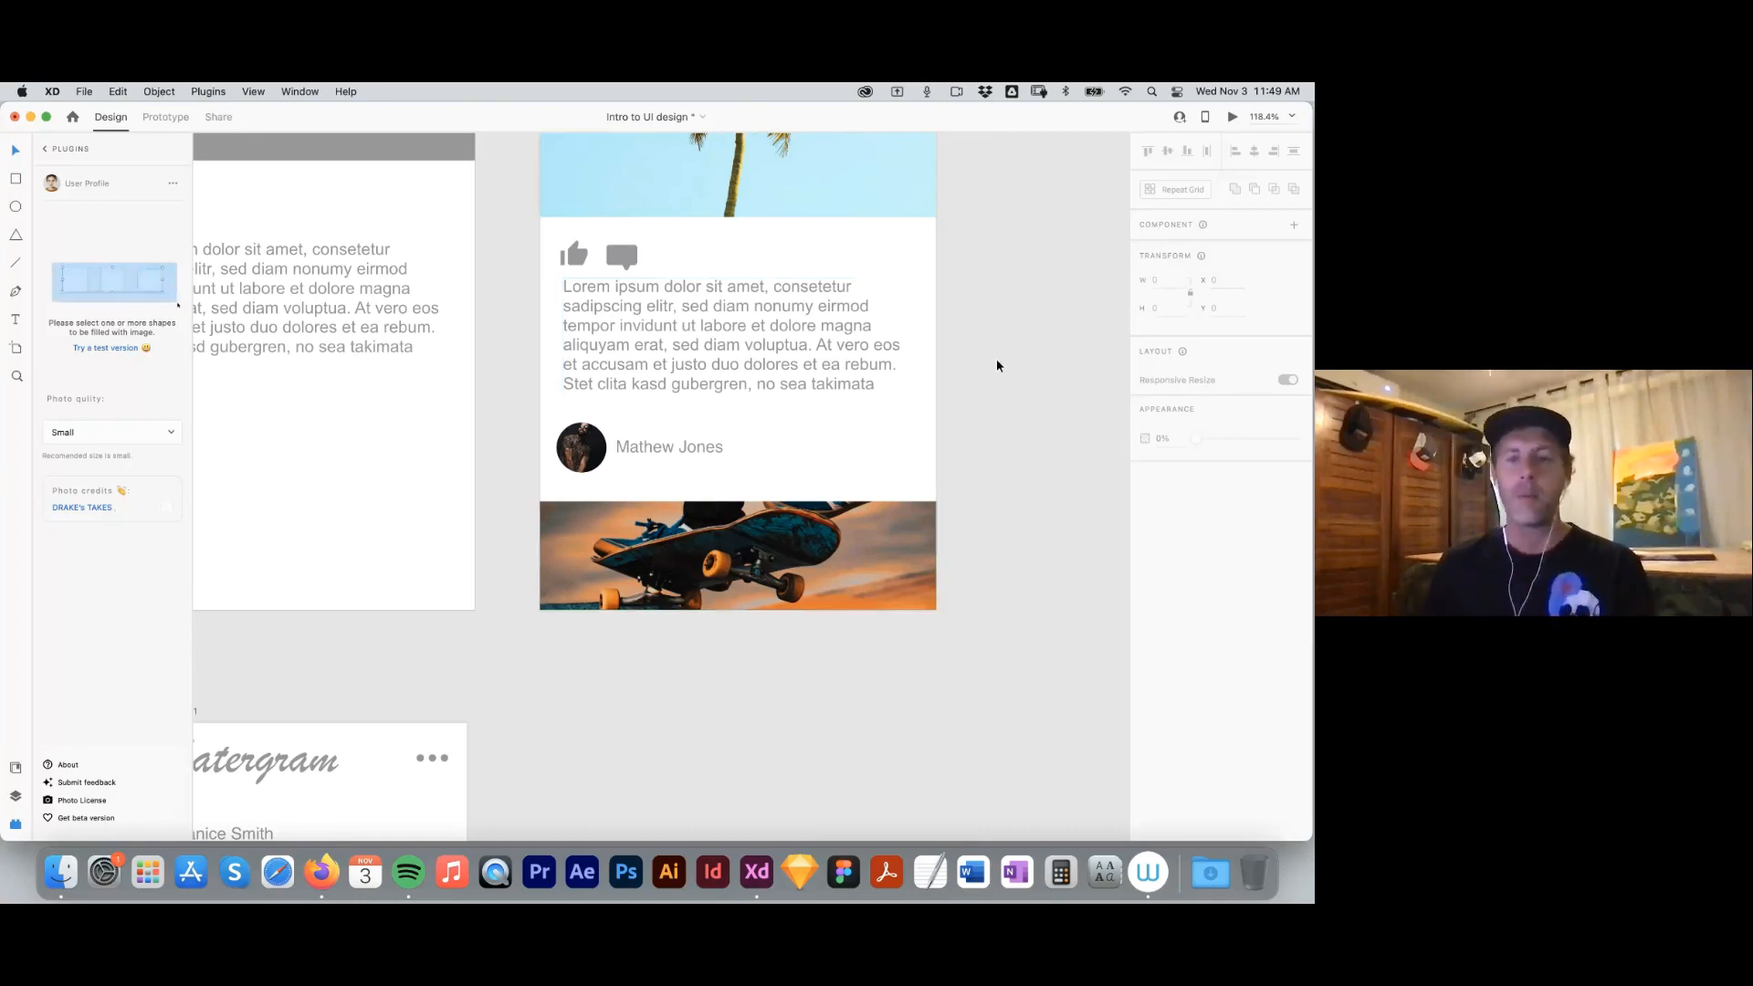
Zoom out to 50% and undo an accidental move of the post repeat grid.
{"action": "key", "text": "super+minus"}
{"action": "key", "text": "super+minus"}
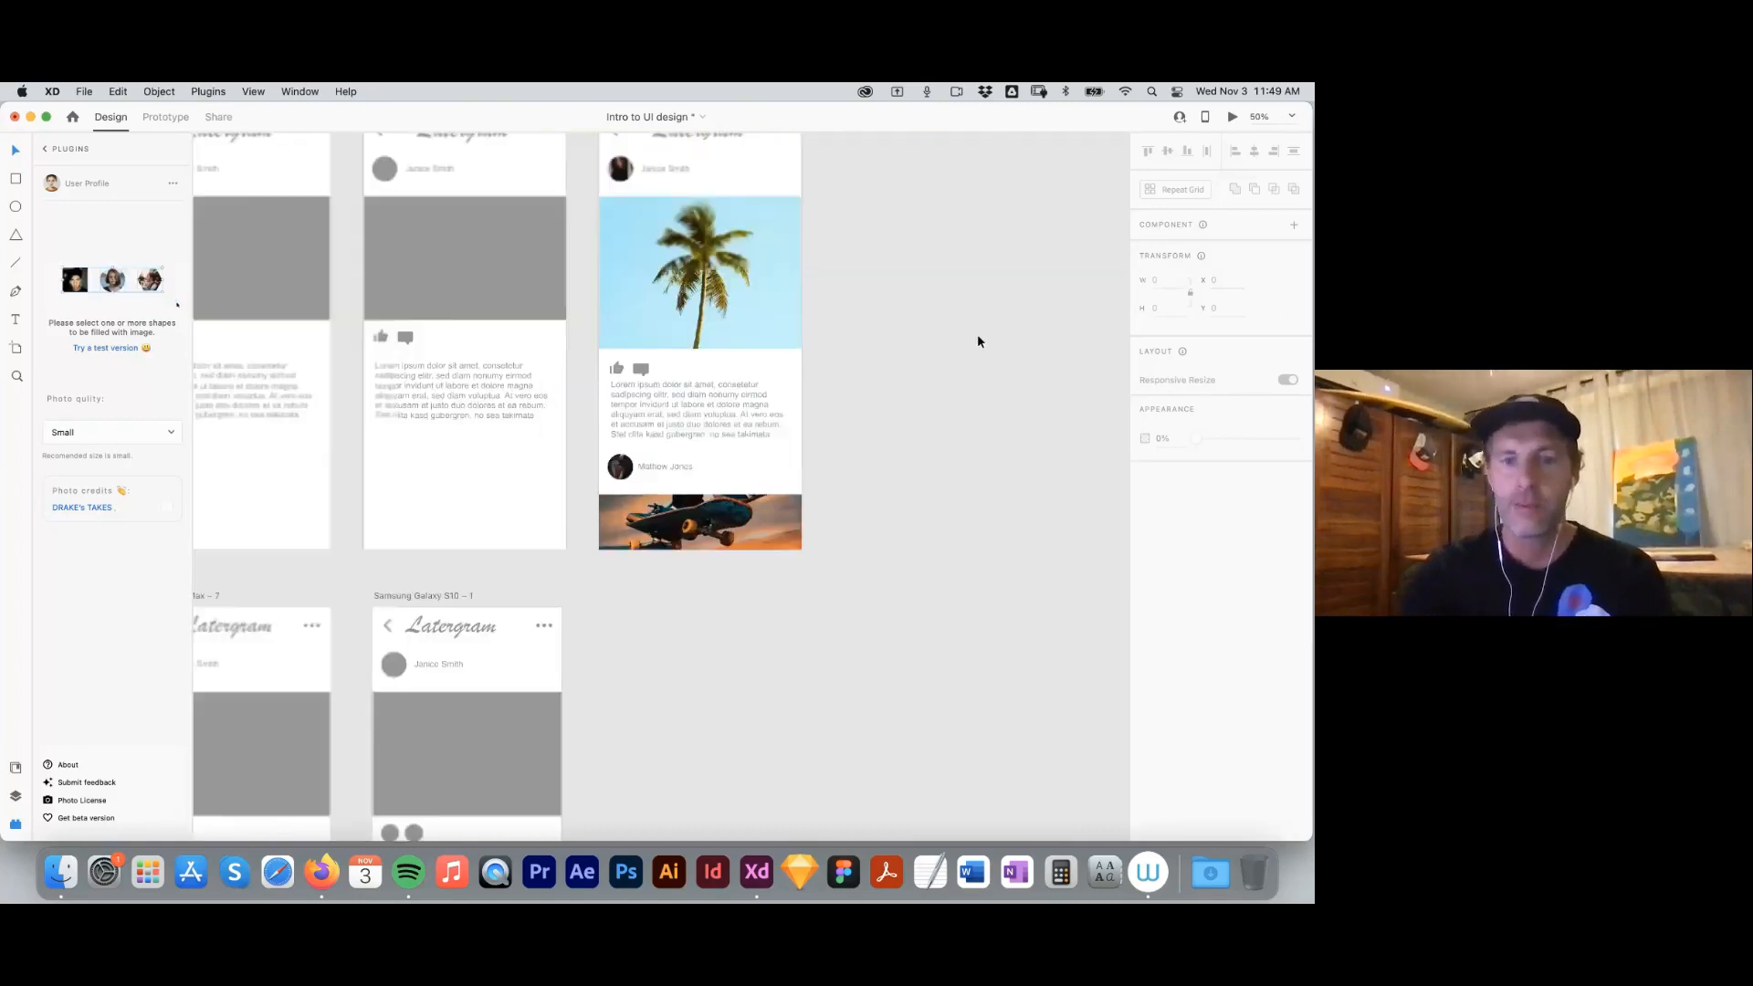
{"action": "left_click_drag", "start_coordinate": [926, 459], "coordinate": [931, 565]}
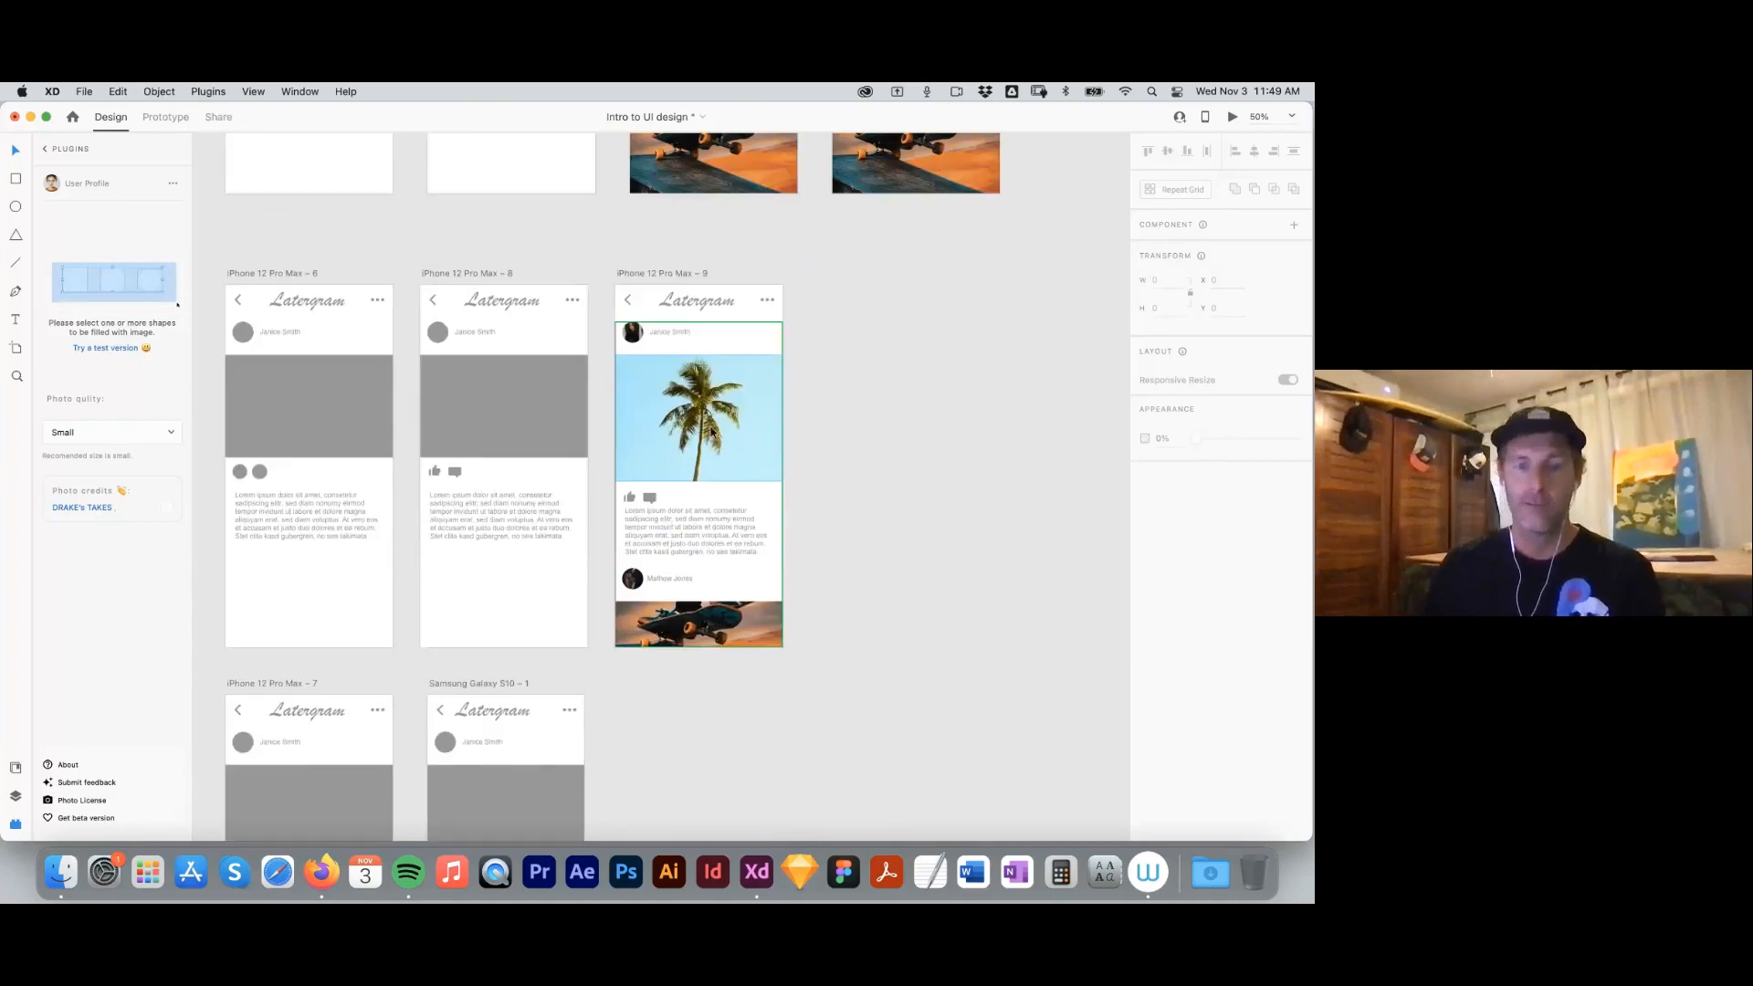
{"action": "left_click", "coordinate": [722, 436]}
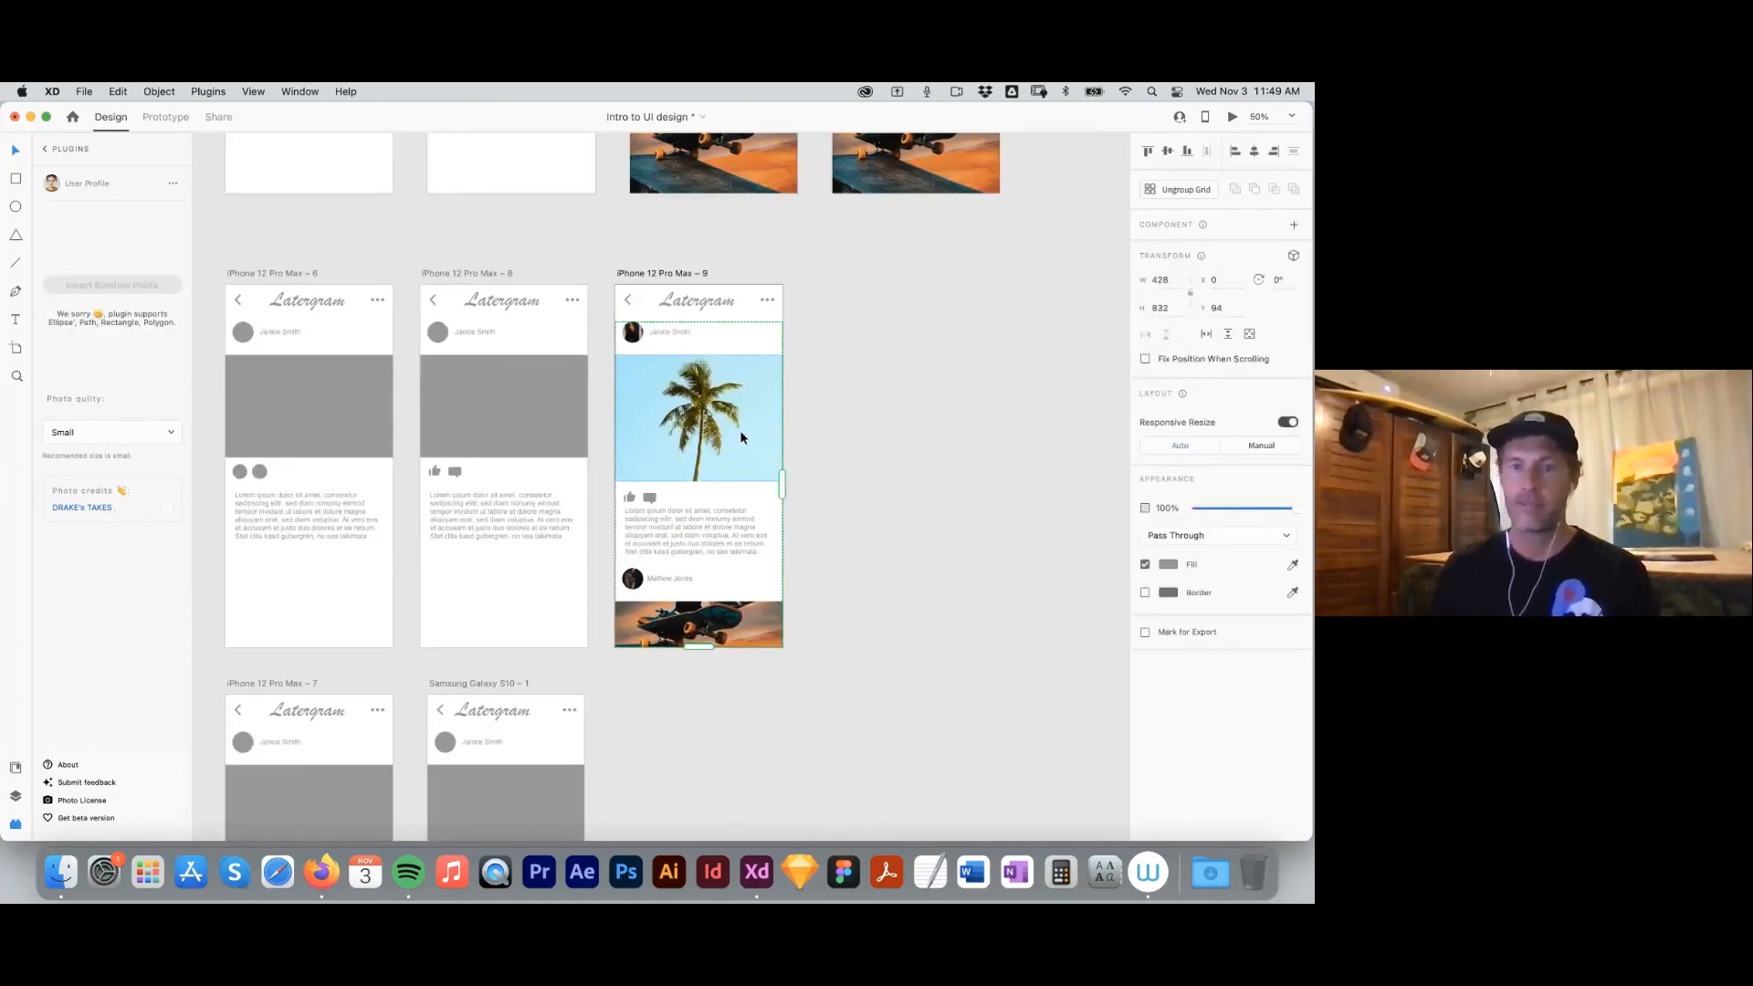
{"action": "mouse_move", "coordinate": [756, 427]}
{"action": "left_mouse_down"}
{"action": "mouse_move", "coordinate": [851, 400]}
{"action": "mouse_move", "coordinate": [792, 493]}
{"action": "mouse_move", "coordinate": [742, 446]}
{"action": "mouse_move", "coordinate": [697, 434]}
{"action": "mouse_move", "coordinate": [739, 428]}
{"action": "left_mouse_up"}
{"action": "double_click", "coordinate": [741, 444]}
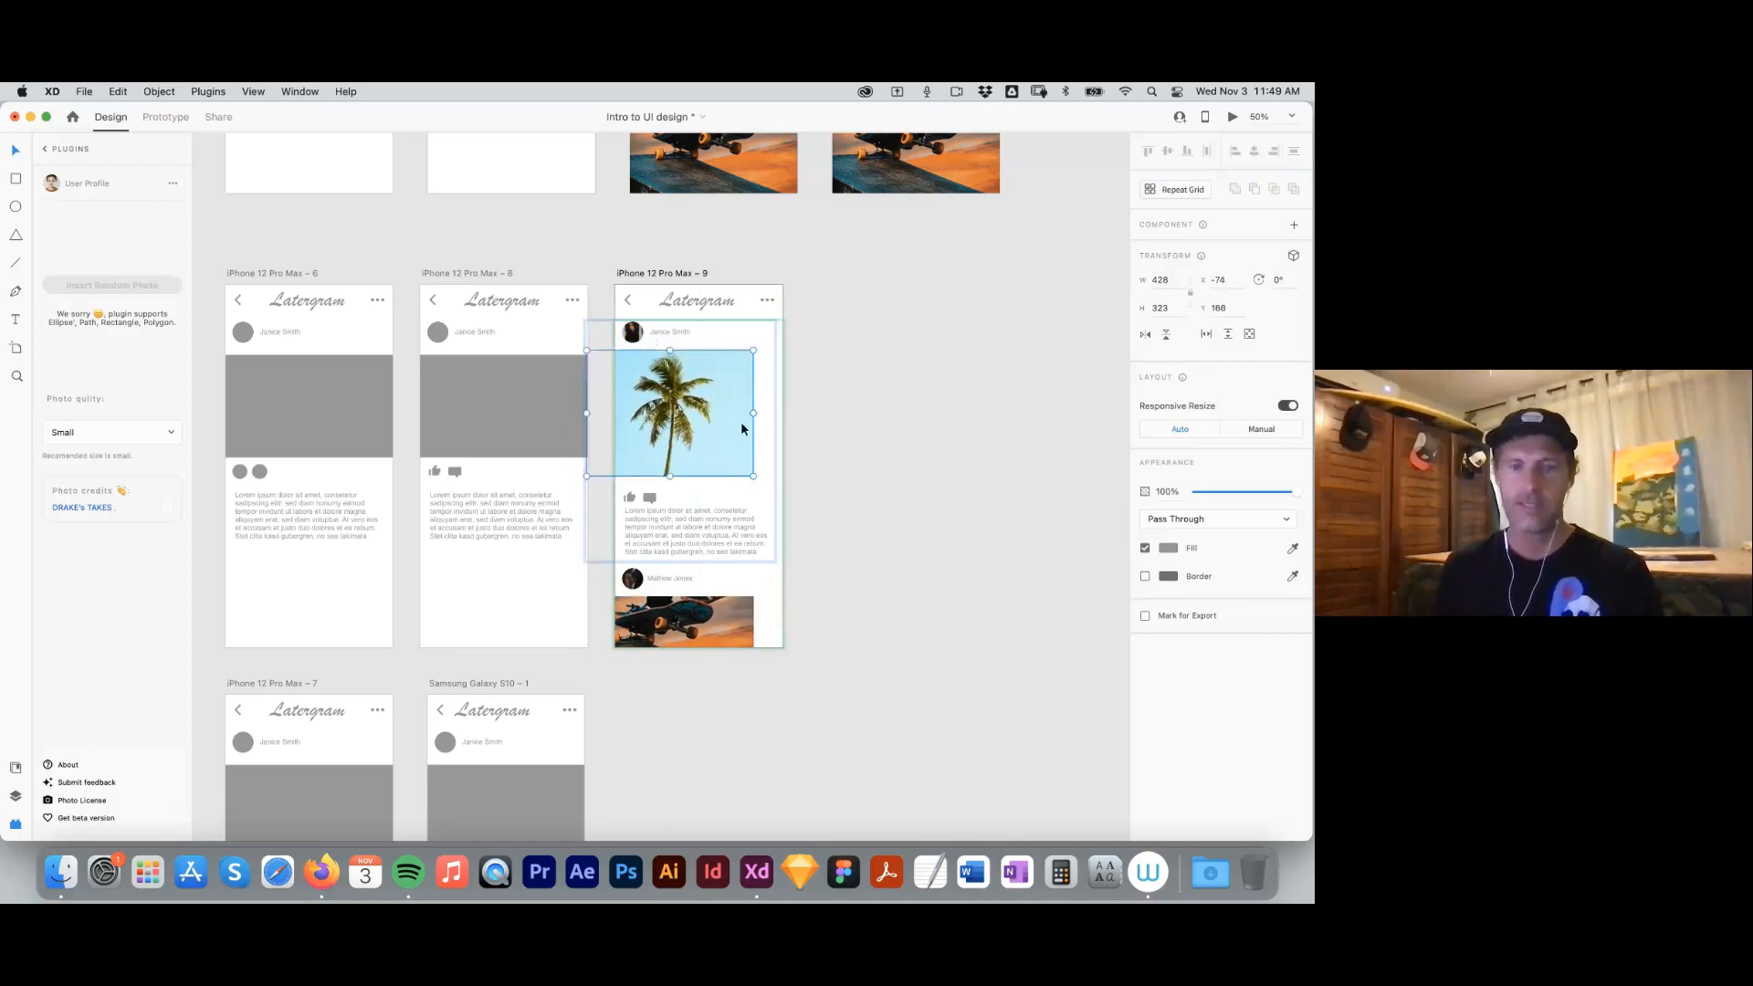
{"action": "key", "text": "super+z"}
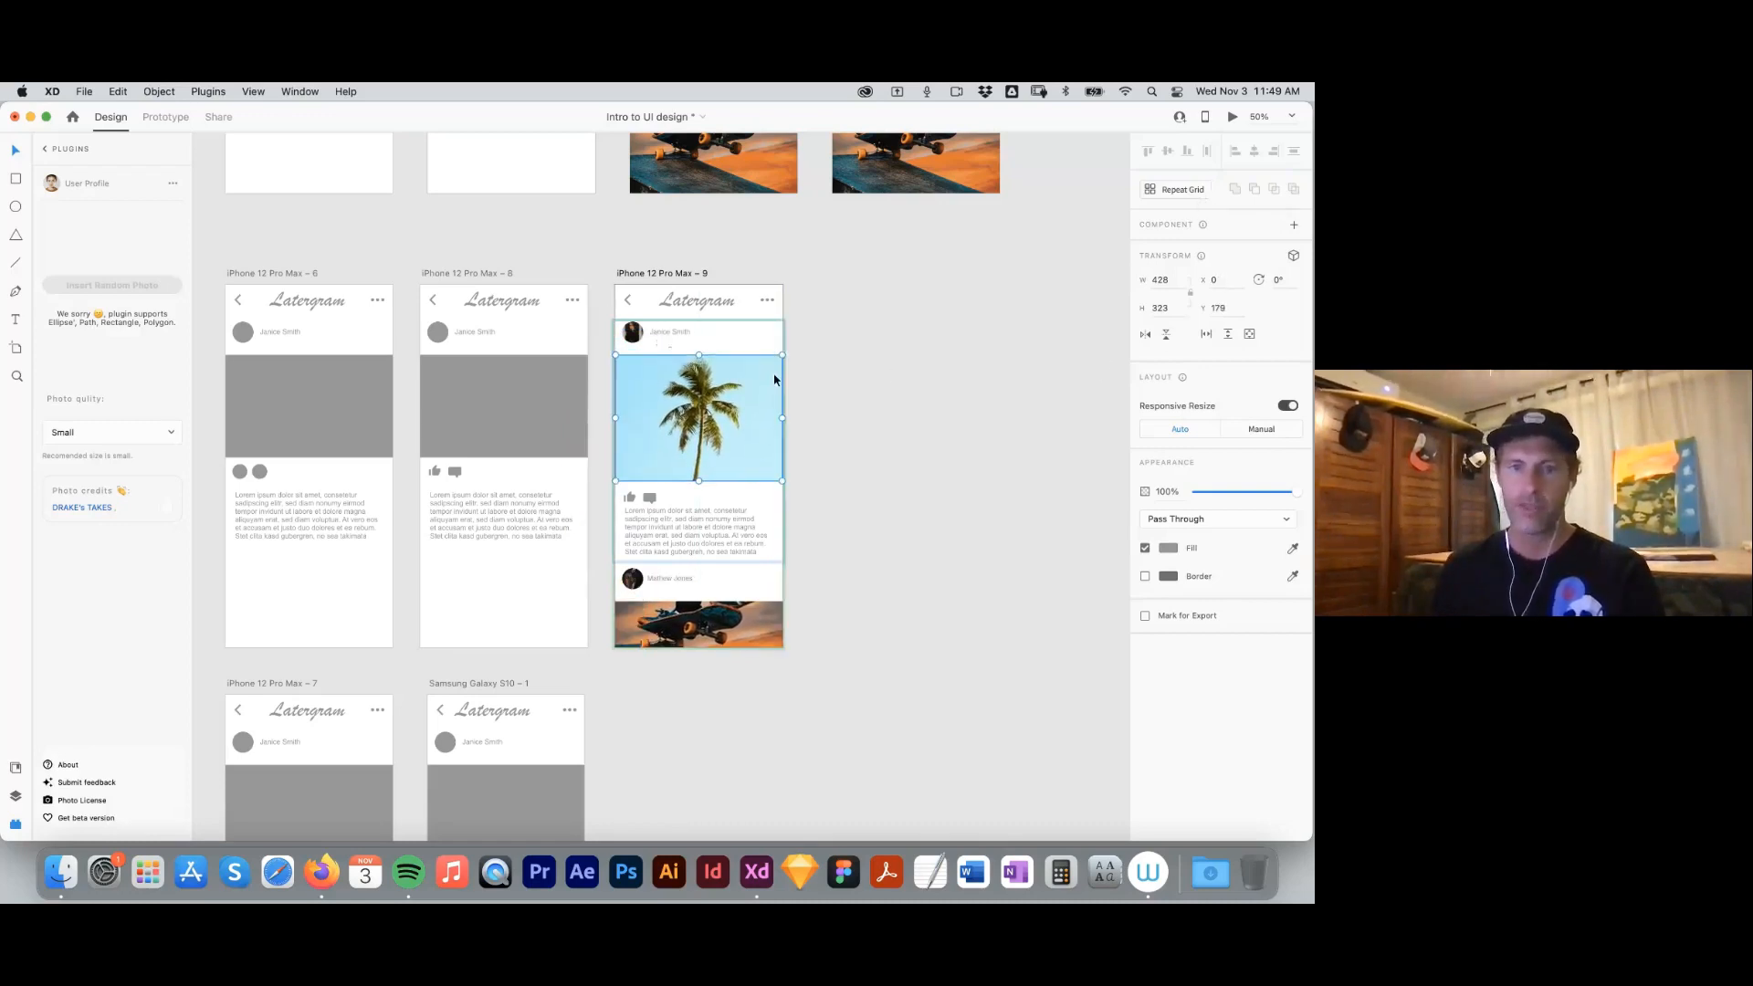
Check the palm photo's actions and dismiss them without replacing the image.
{"action": "double_click", "coordinate": [753, 439]}
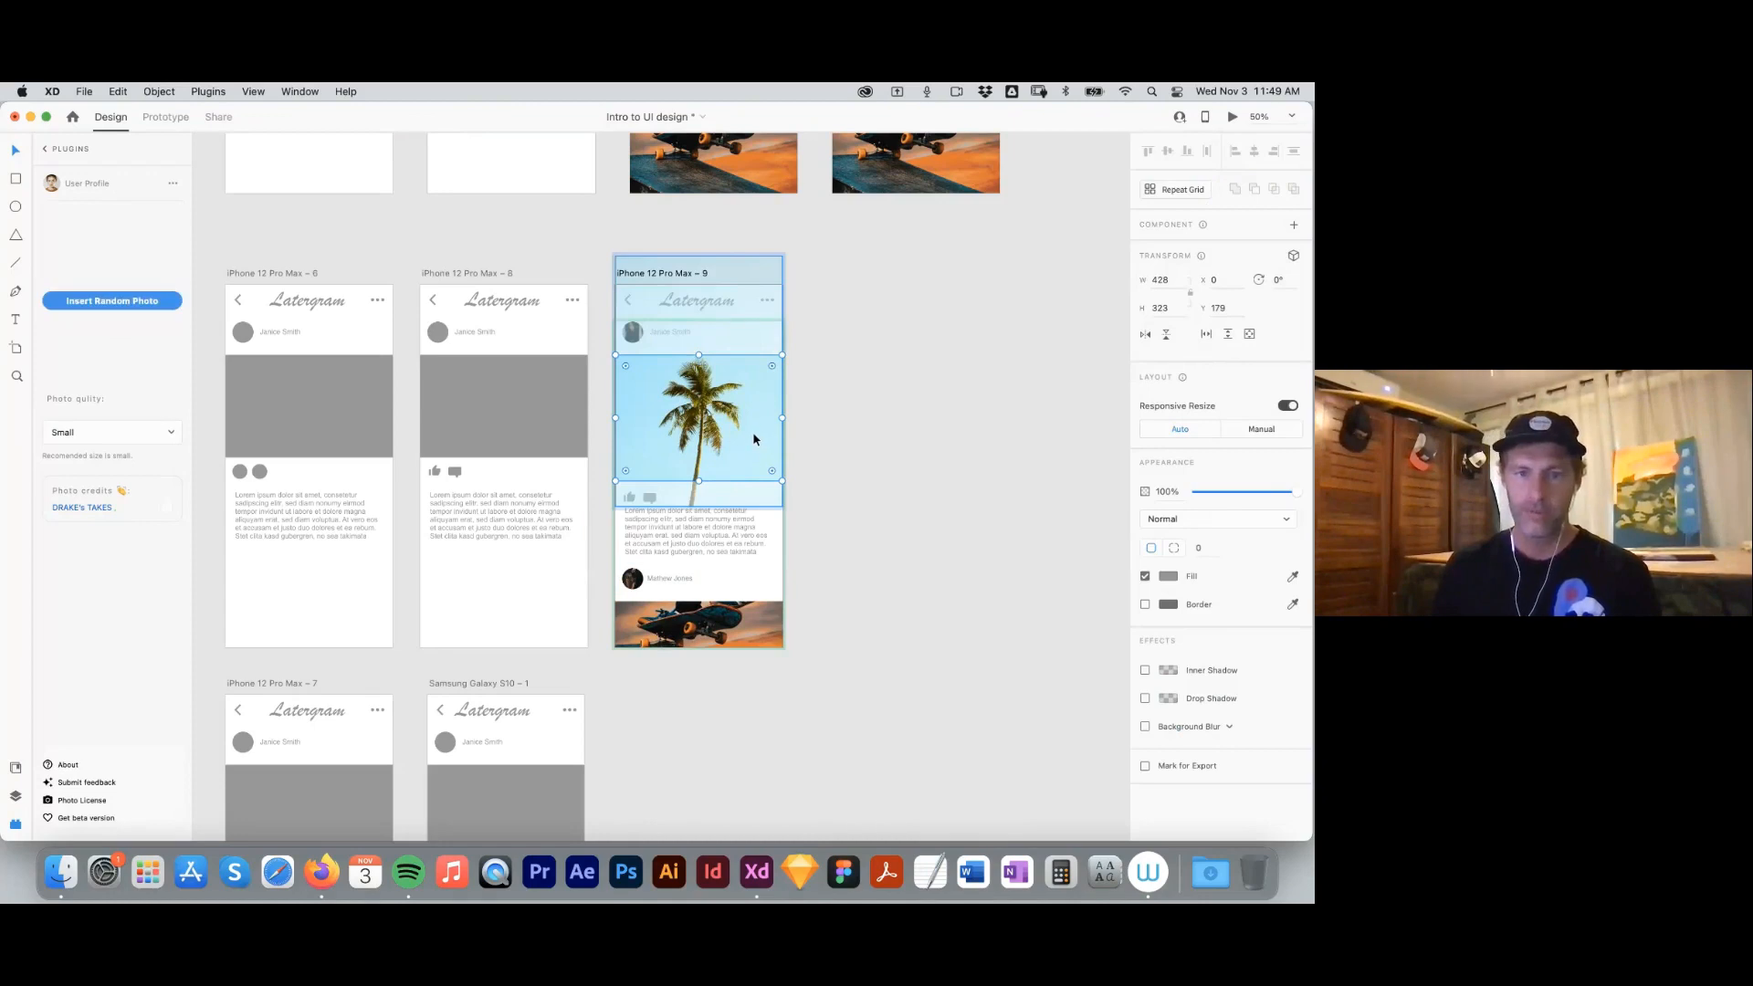
{"action": "key", "text": "Escape"}
{"action": "right_click", "coordinate": [754, 439]}
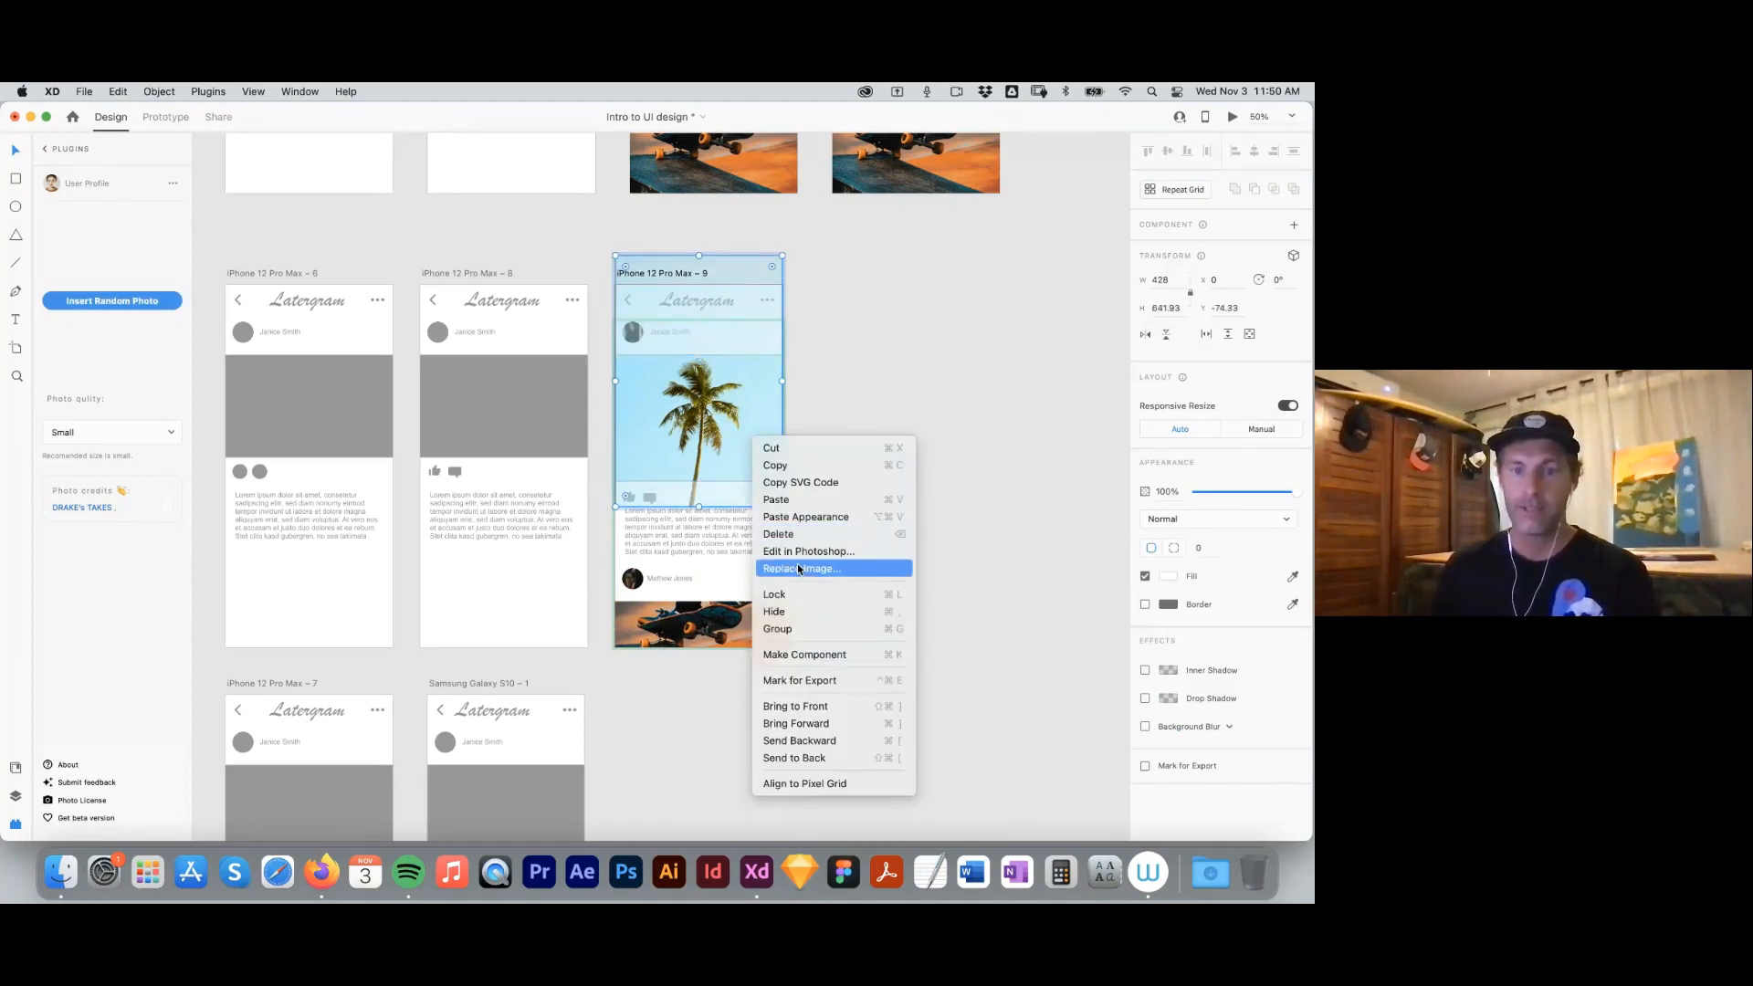
{"action": "left_click", "coordinate": [899, 347]}
{"action": "left_click", "coordinate": [899, 347]}
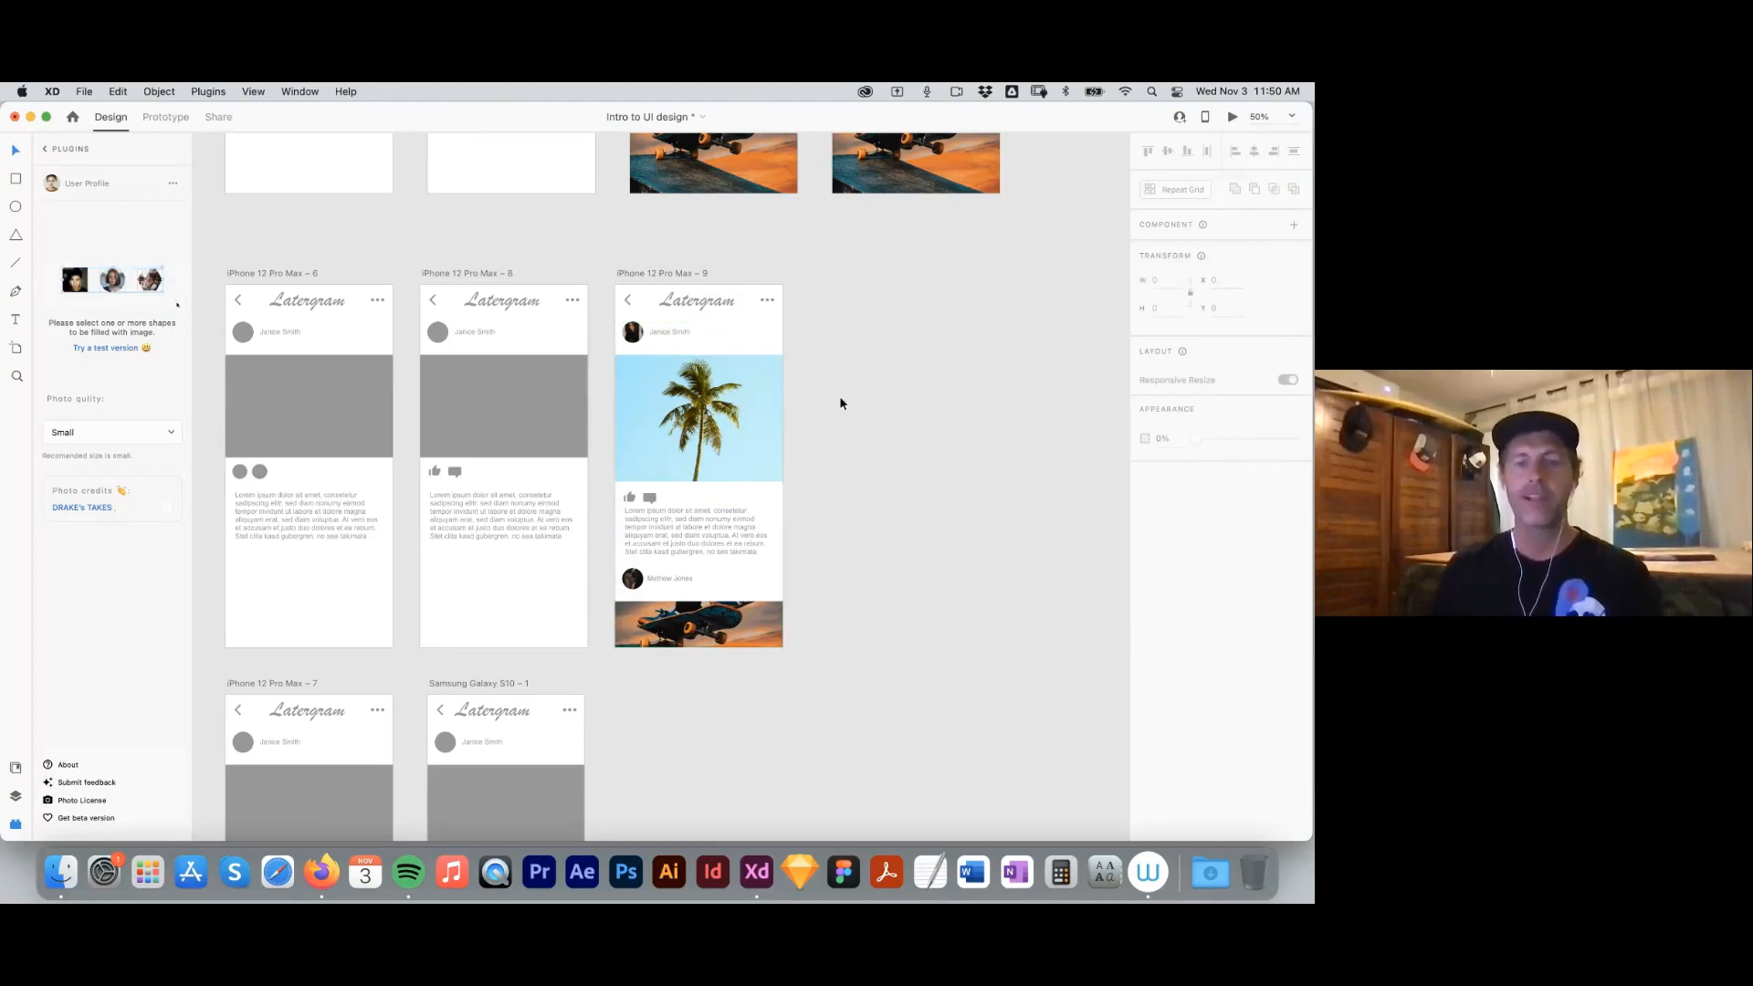
Pan up to the Add Photos and Choose Colors artboards, then back to inspect the post grid cells.
{"action": "left_click_drag", "start_coordinate": [872, 301], "coordinate": [893, 558]}
{"action": "left_click_drag", "start_coordinate": [899, 399], "coordinate": [877, 313]}
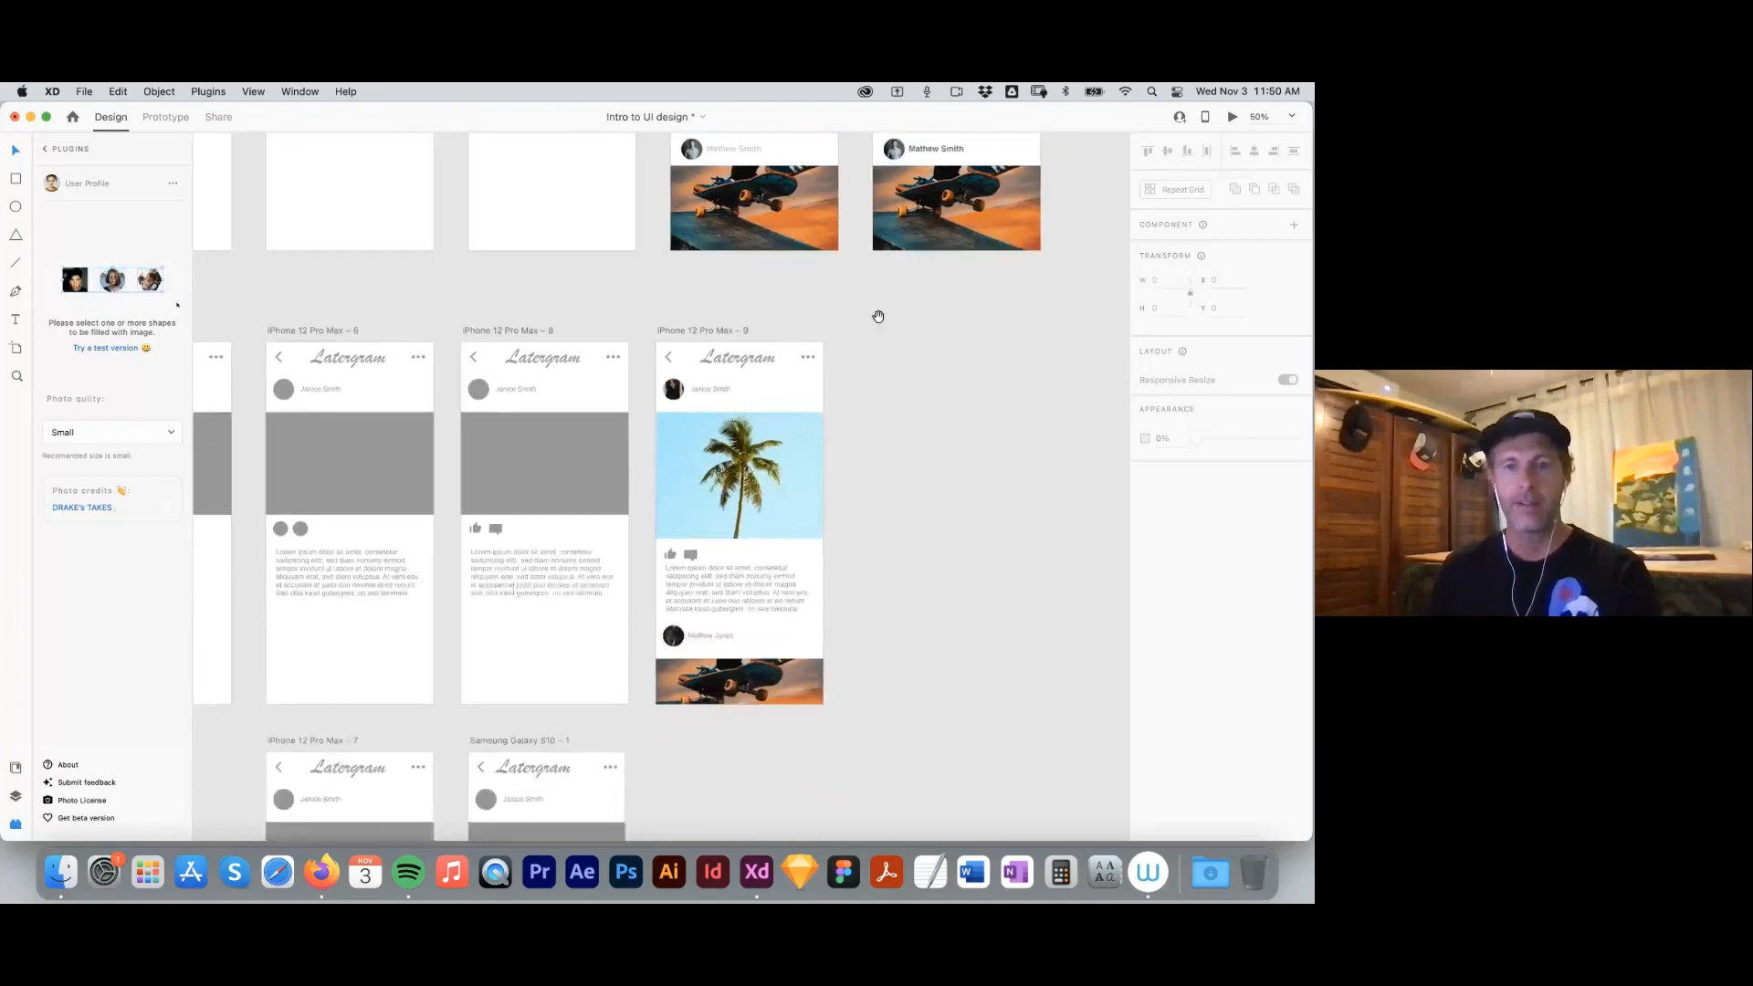
{"action": "left_click", "coordinate": [786, 442]}
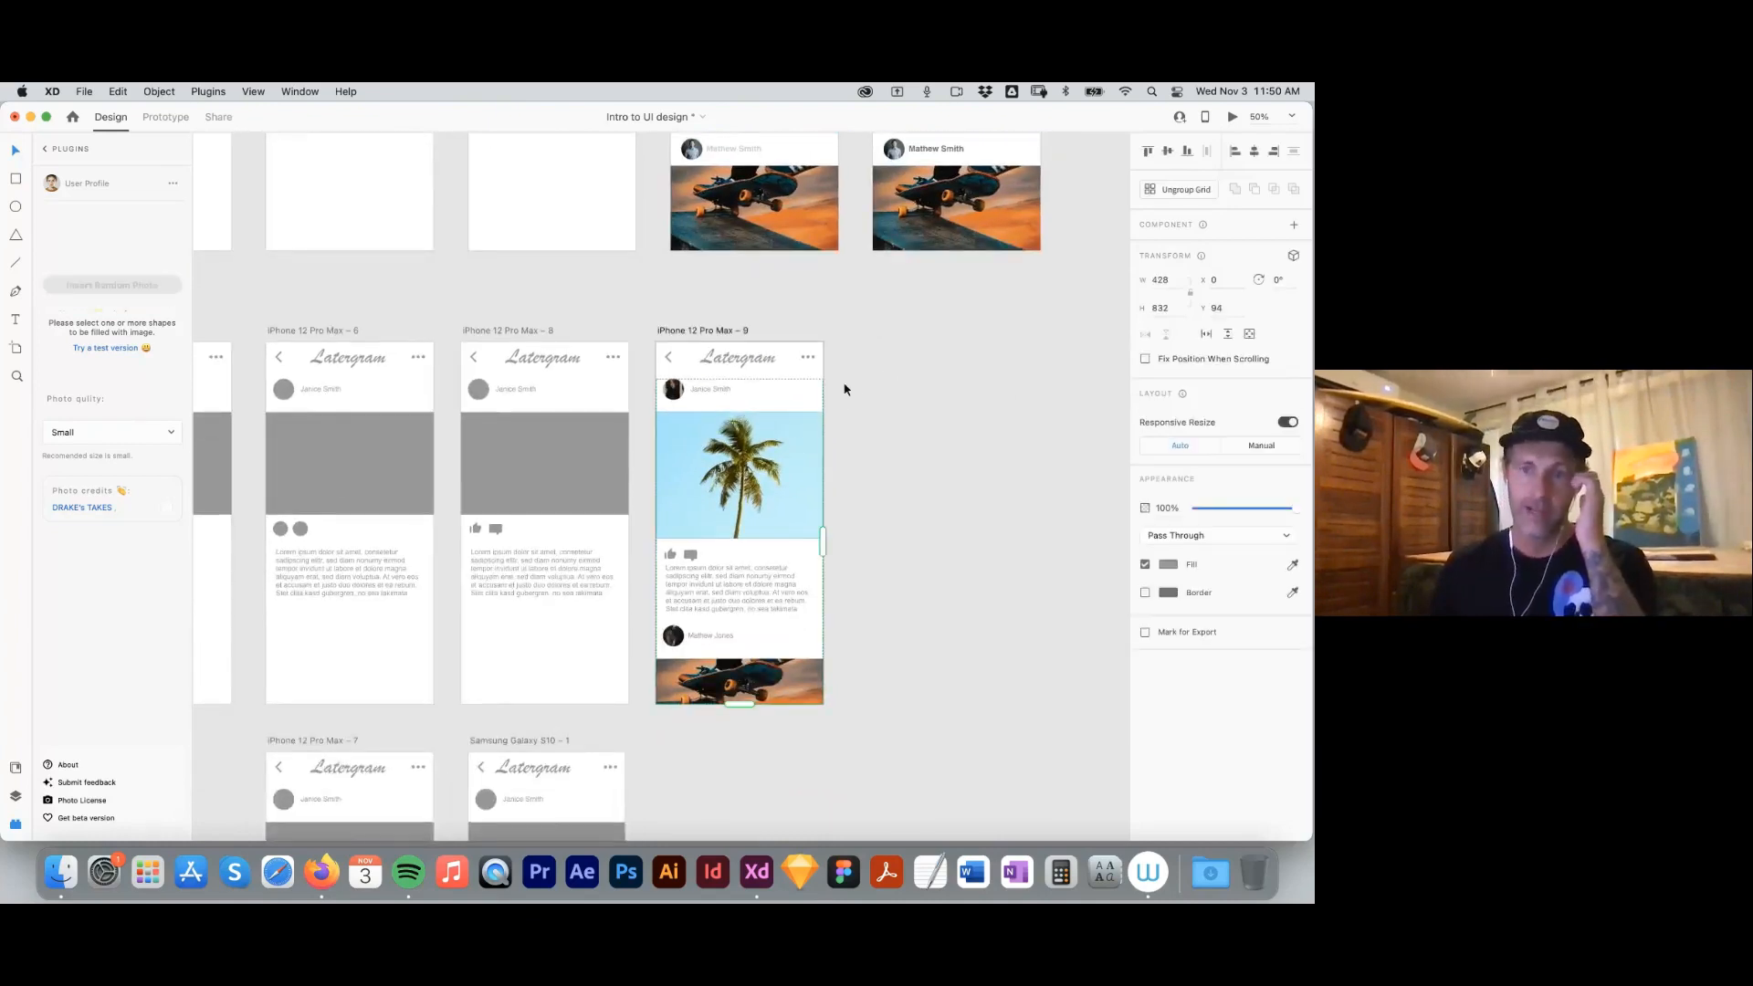
{"action": "left_click", "coordinate": [1187, 191]}
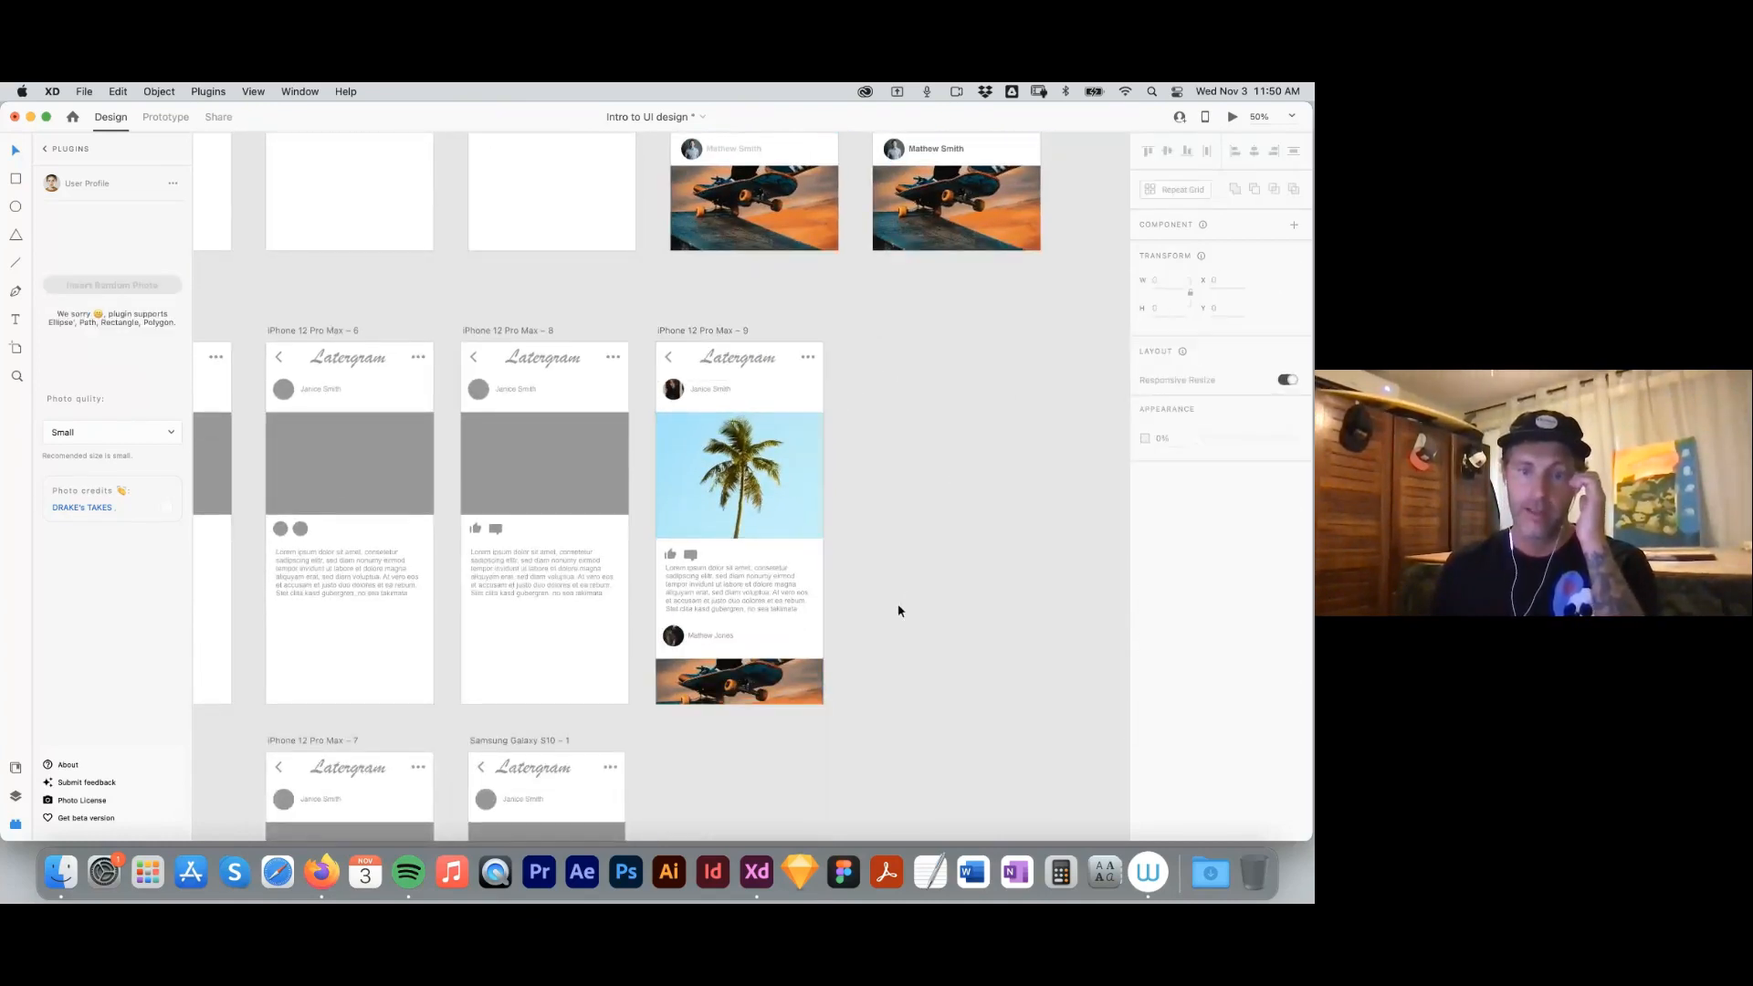
{"action": "left_click", "coordinate": [790, 691]}
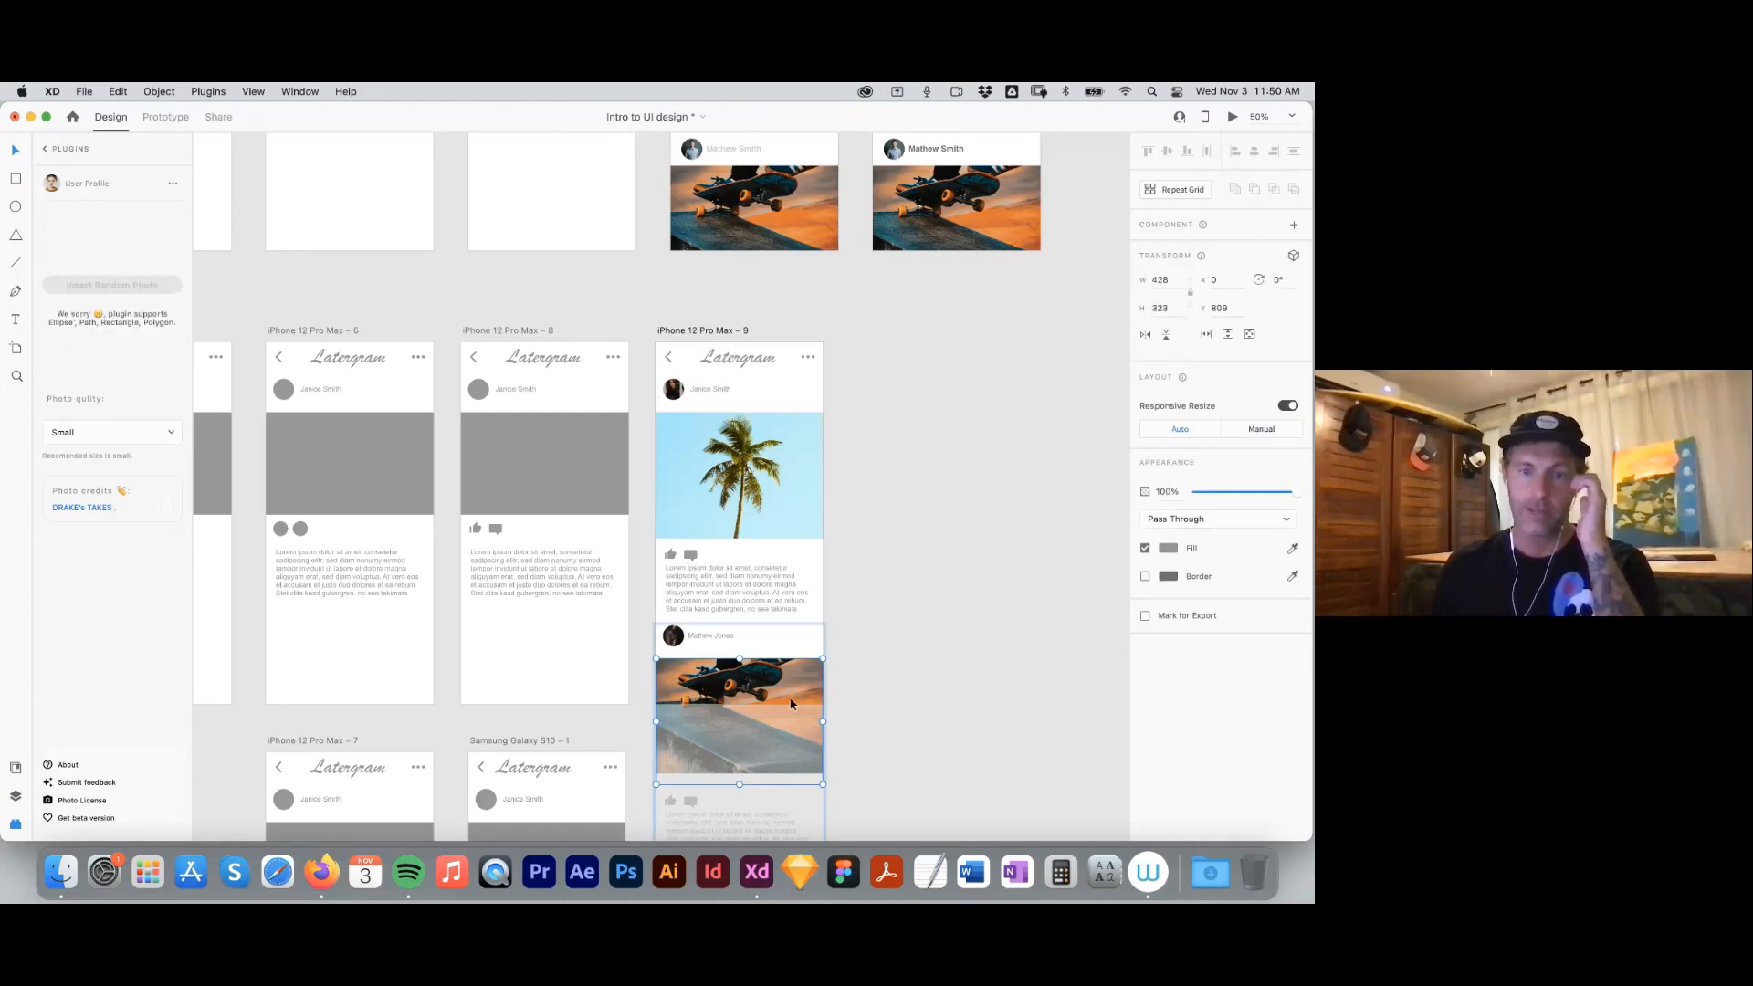
{"action": "left_click", "coordinate": [931, 551]}
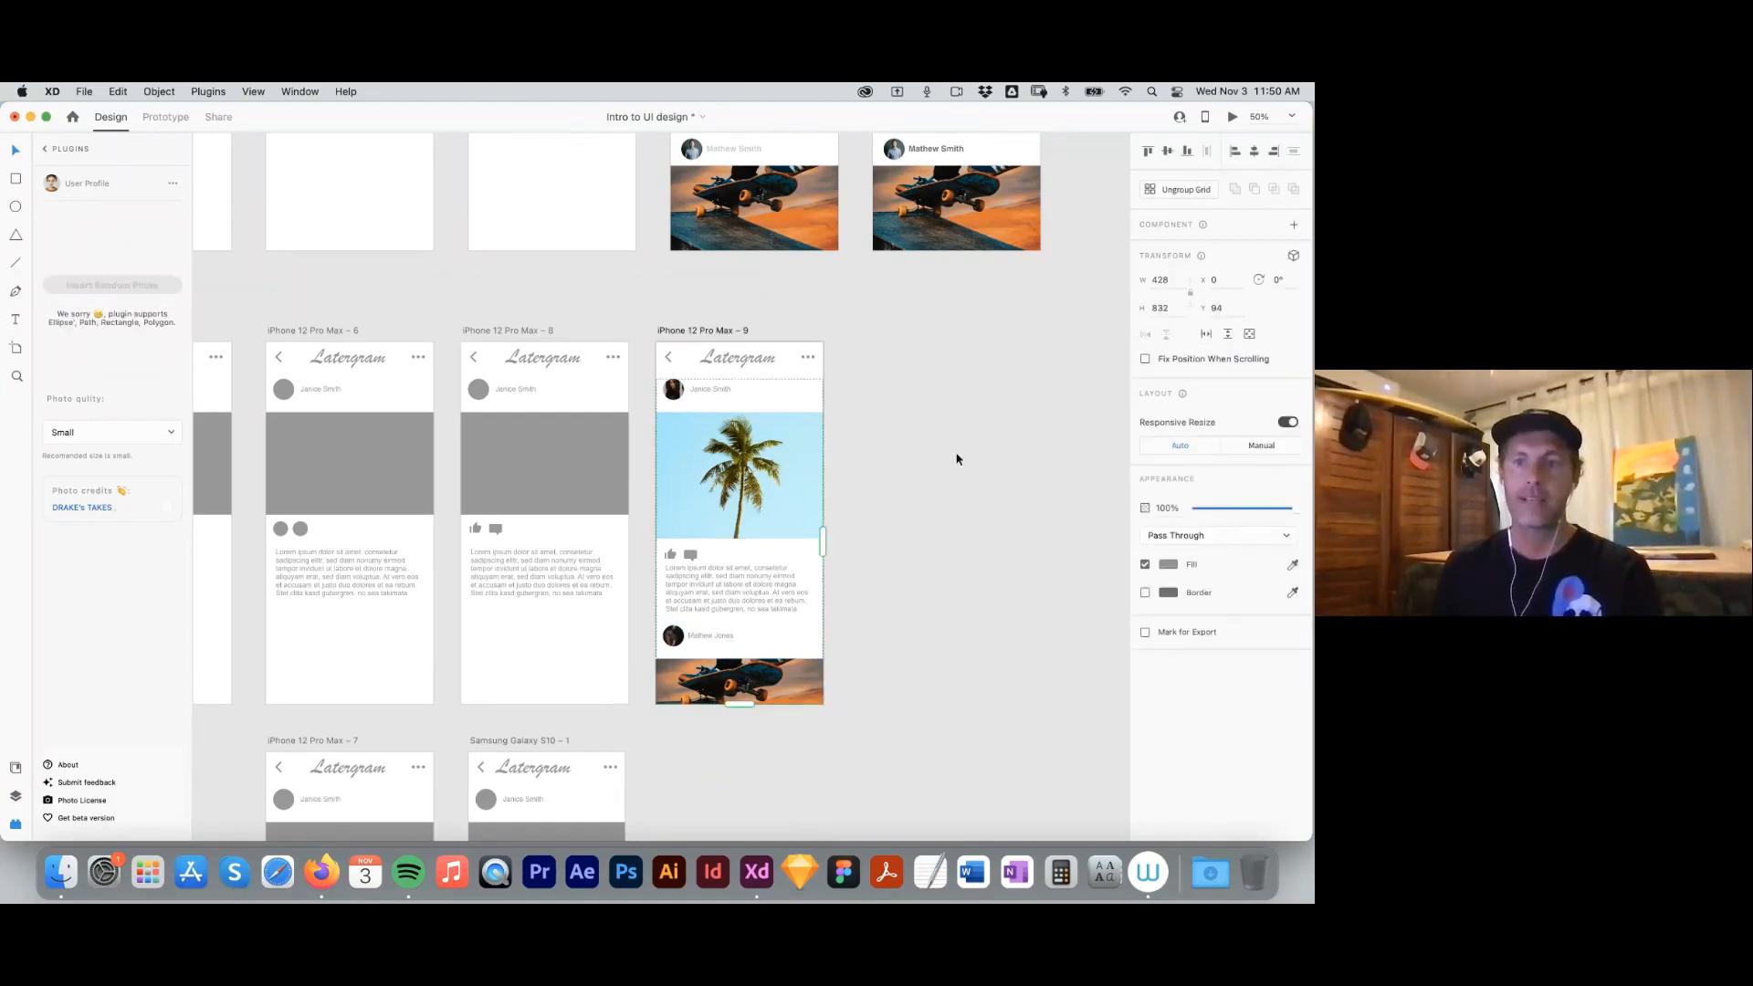
{"action": "left_click", "coordinate": [840, 426]}
Scroll across the canvas to compare artboards, ending on the post artboard row.
{"action": "scroll", "coordinate": [875, 443], "scroll_direction": "up", "scroll_amount": 3}
{"action": "scroll", "coordinate": [846, 420], "scroll_direction": "up", "scroll_amount": 2}
{"action": "scroll", "coordinate": [846, 420], "scroll_direction": "right", "scroll_amount": 2}
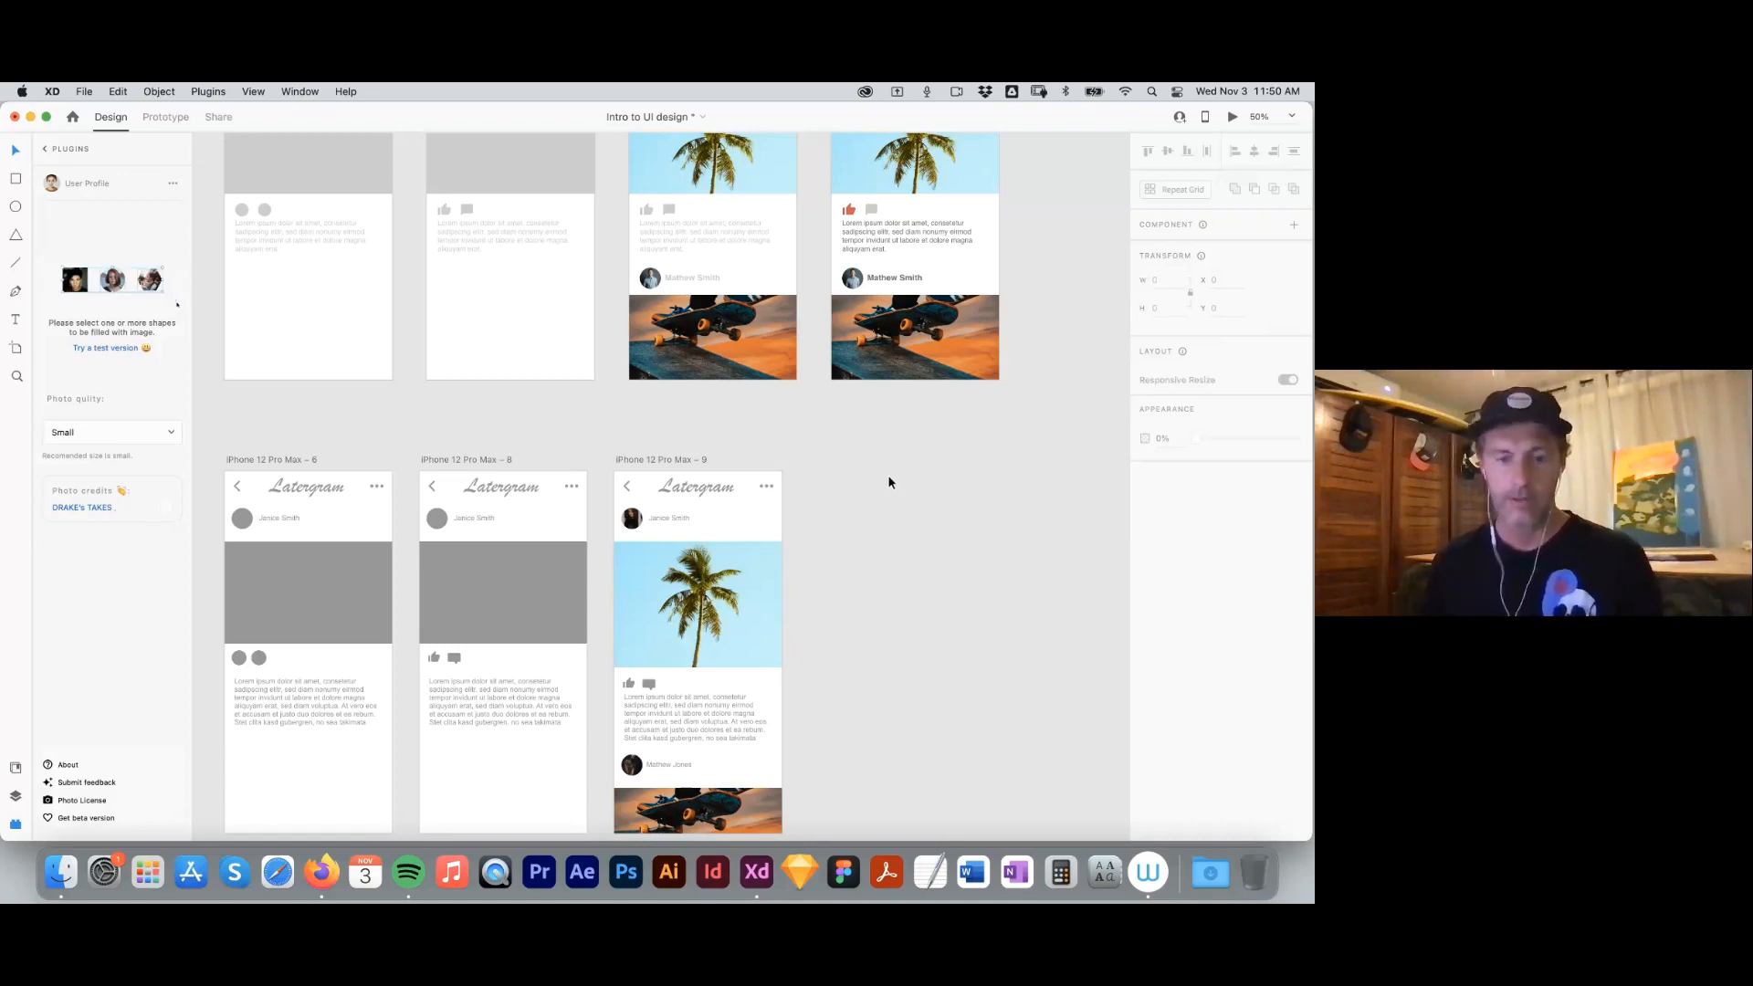
{"action": "scroll", "coordinate": [888, 481], "scroll_direction": "down", "scroll_amount": 3}
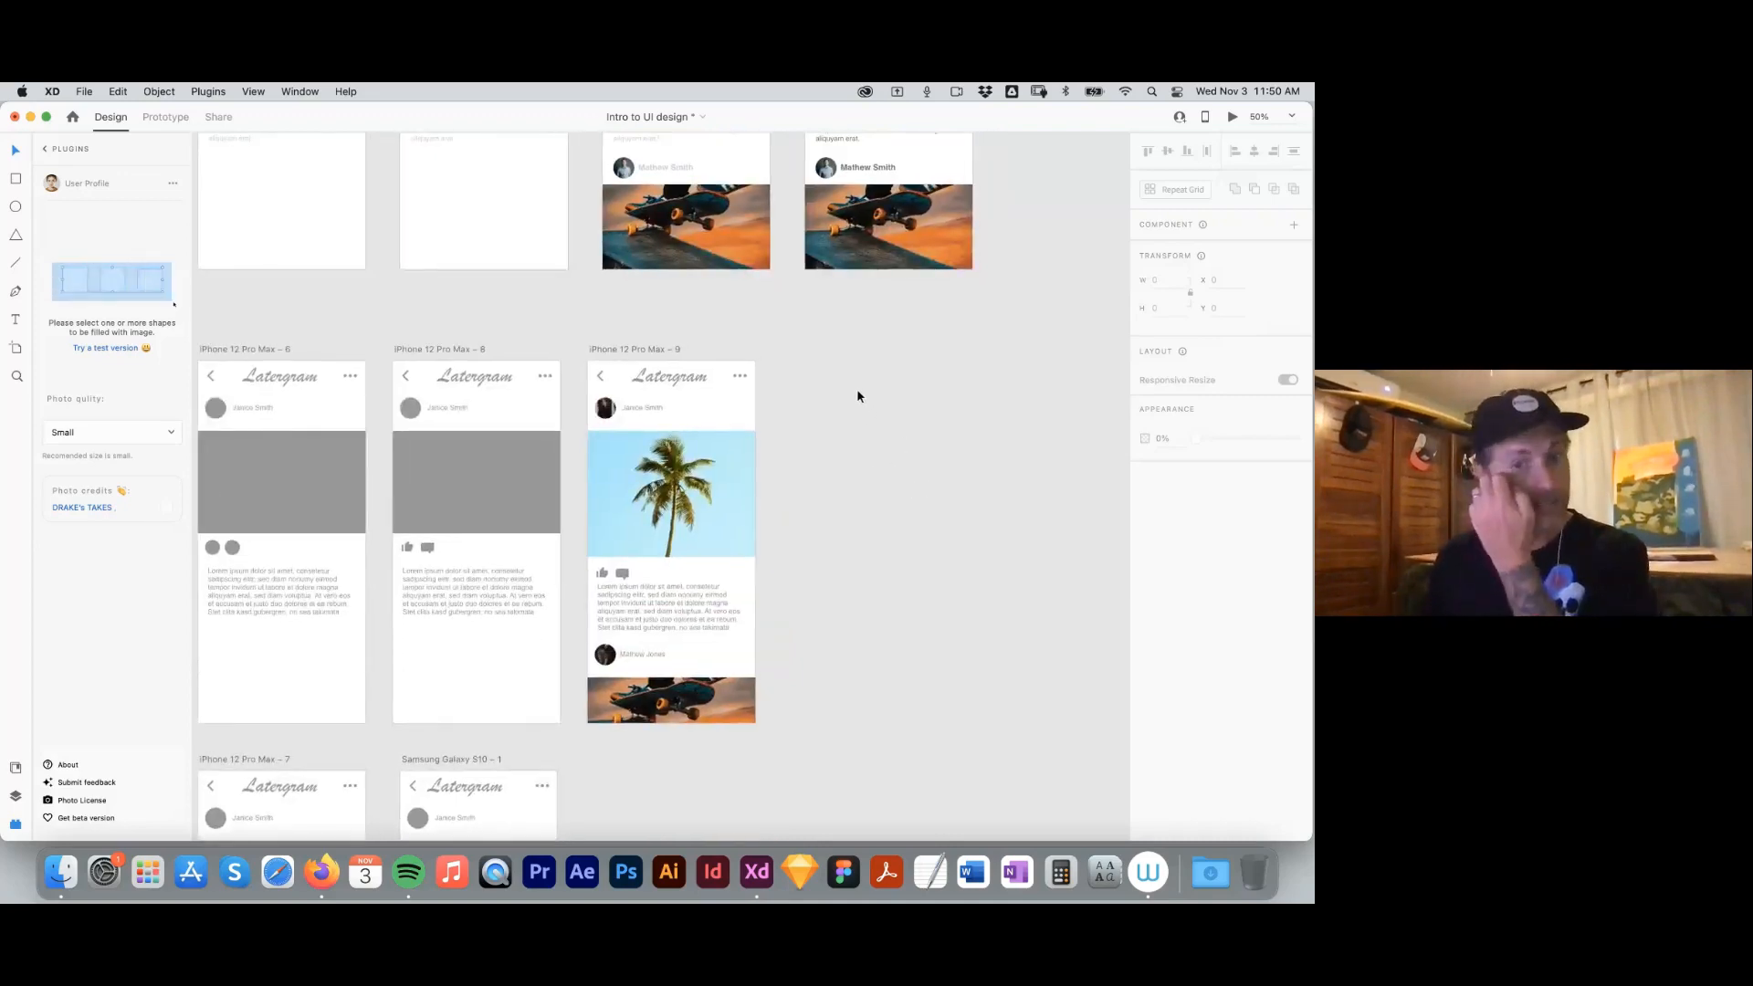
{"action": "scroll", "coordinate": [841, 364], "scroll_direction": "up", "scroll_amount": 3}
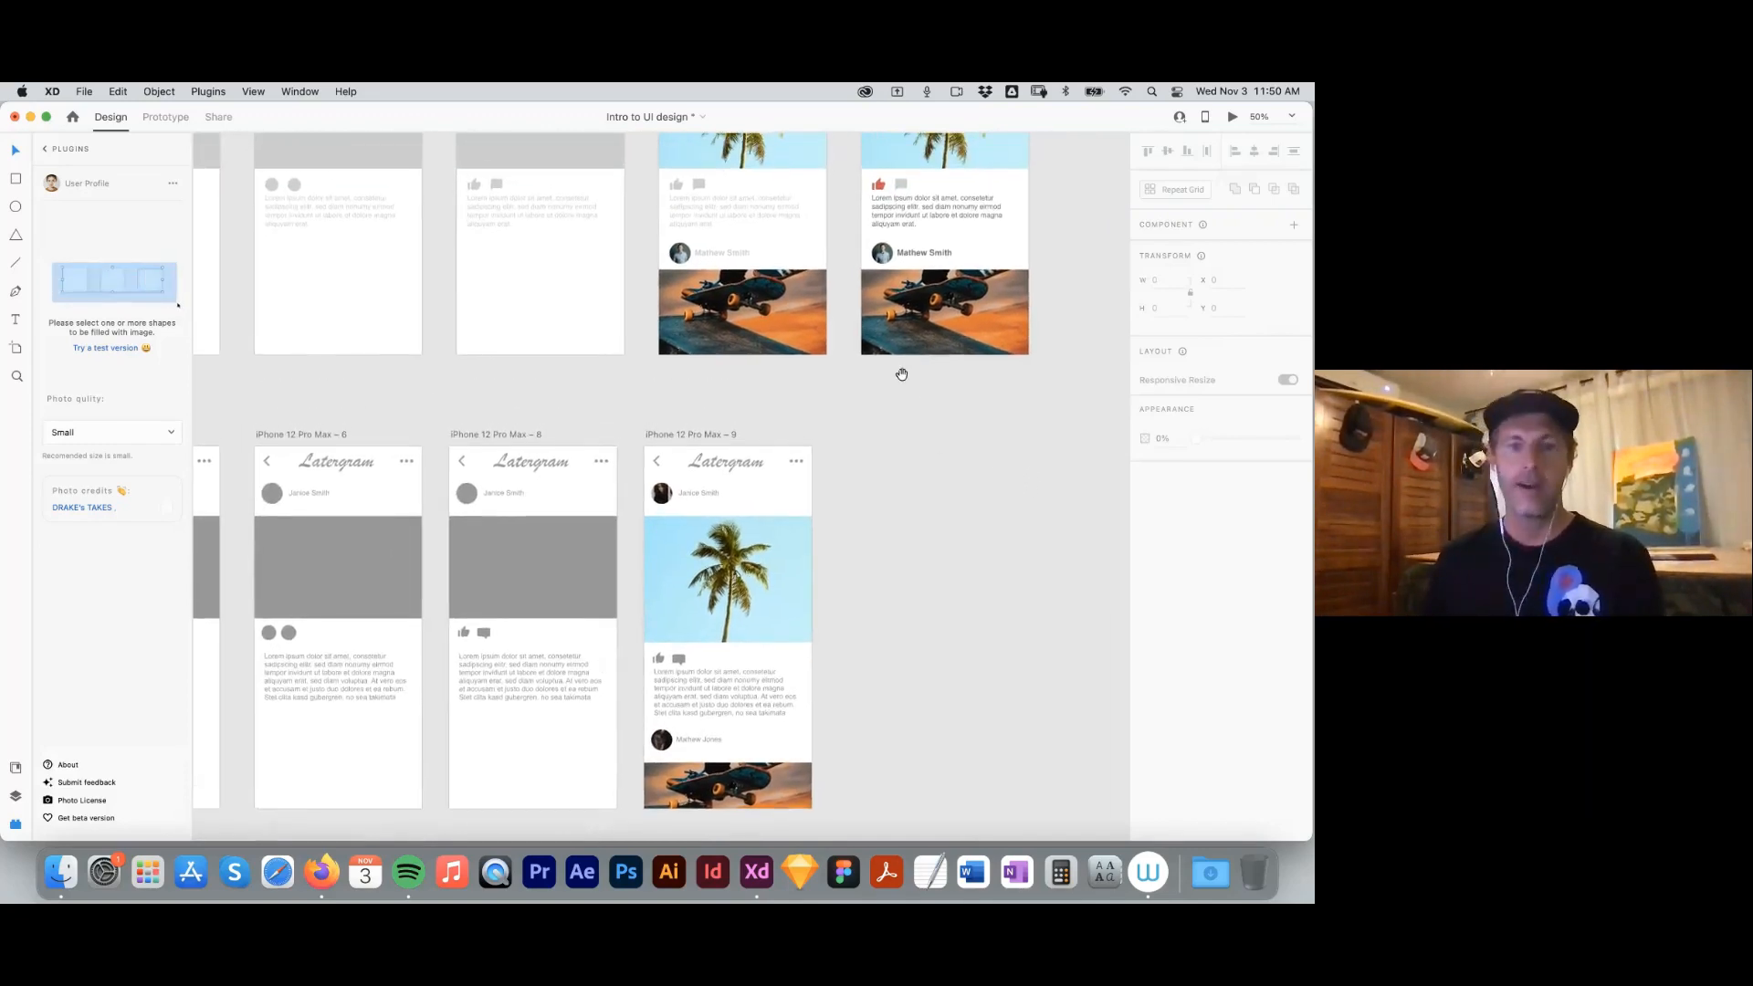
{"action": "scroll", "coordinate": [922, 561], "scroll_direction": "up", "scroll_amount": 5}
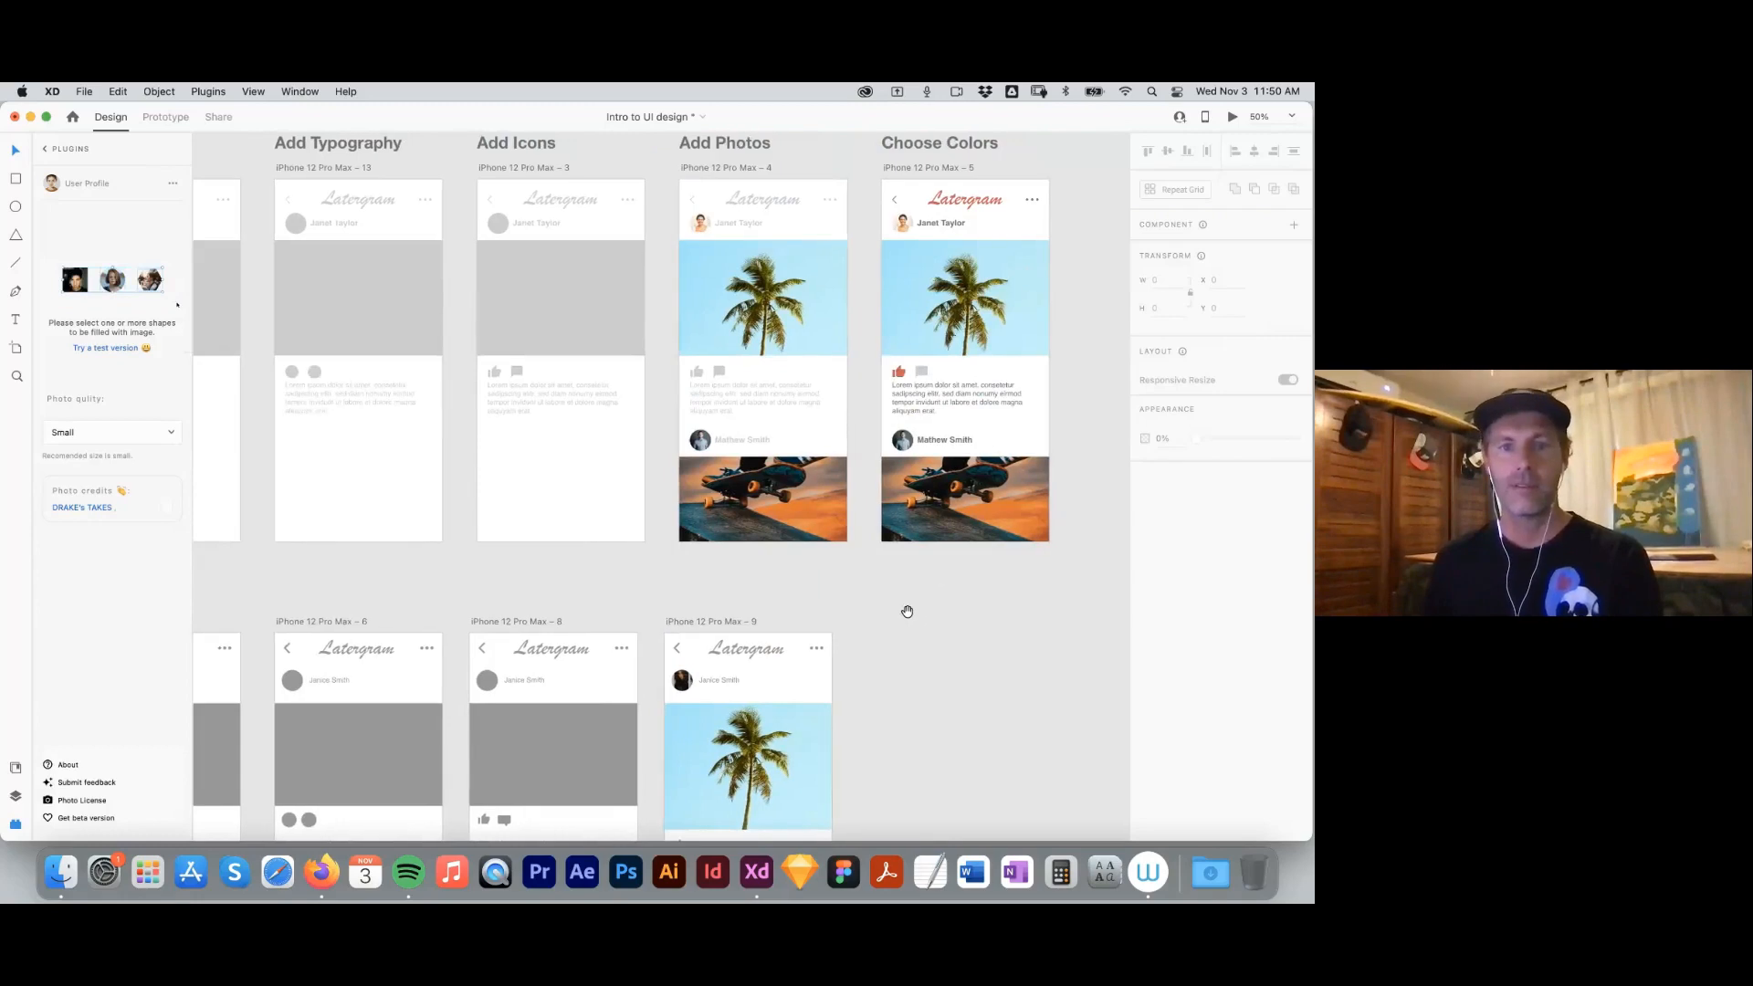
{"action": "left_click_drag", "start_coordinate": [919, 630], "coordinate": [940, 414]}
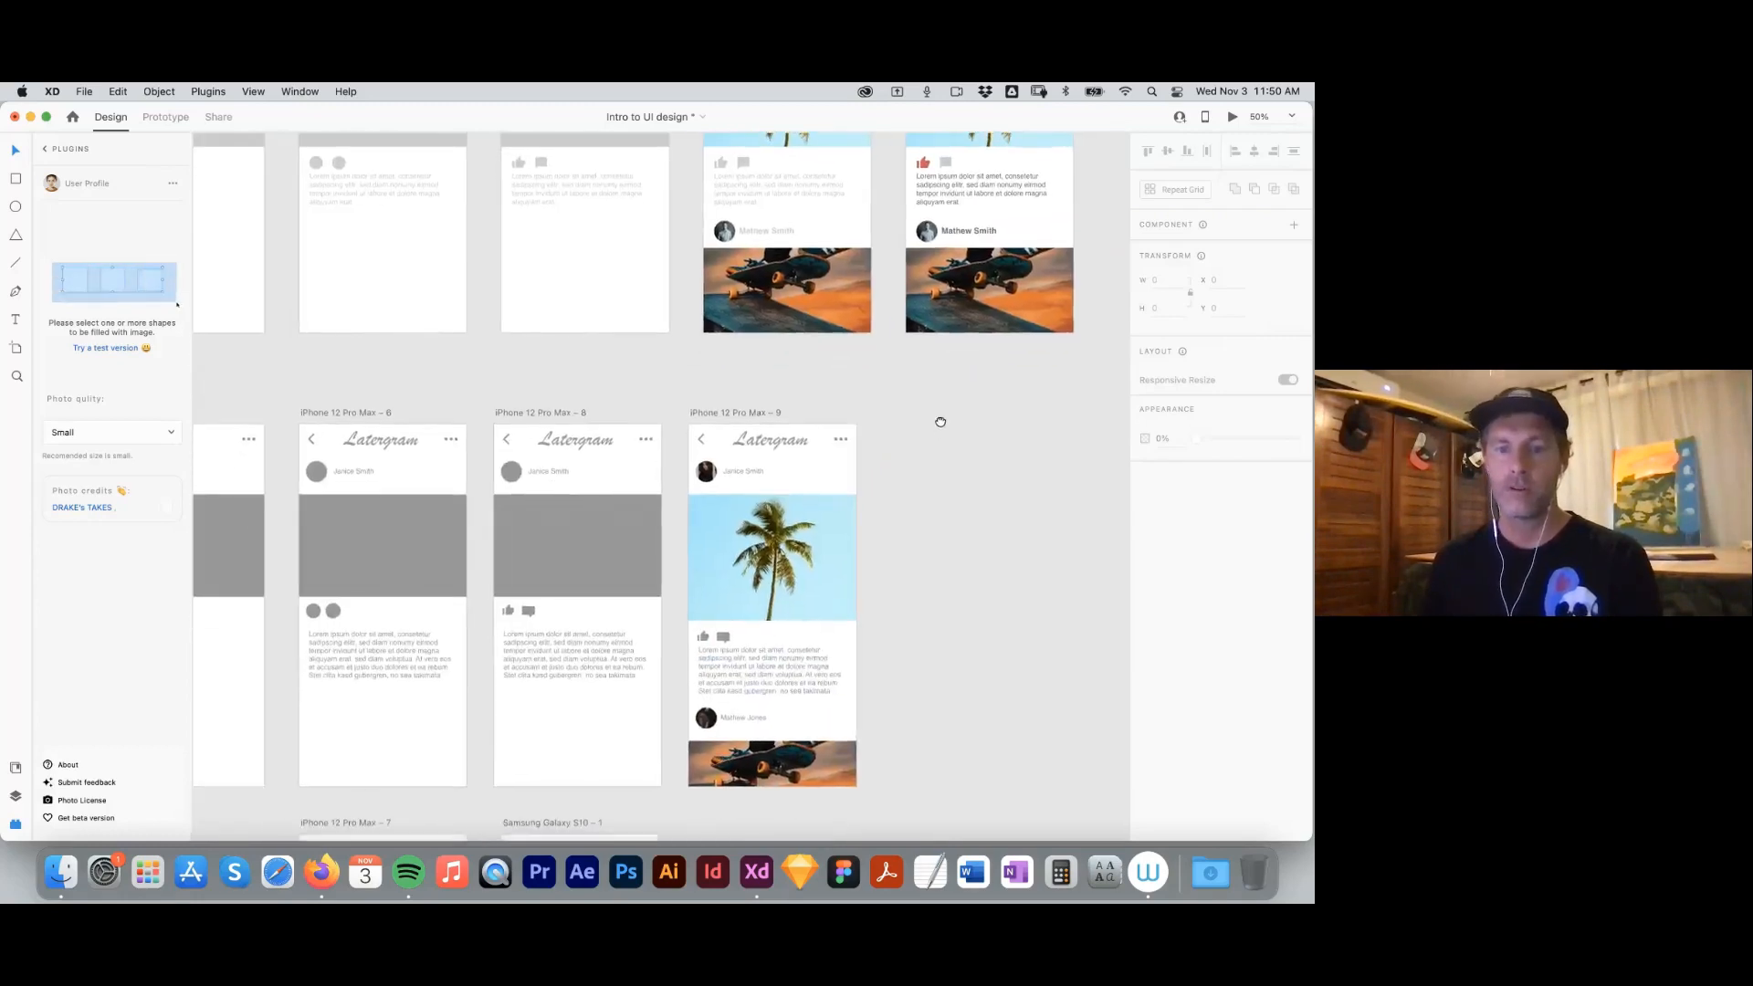
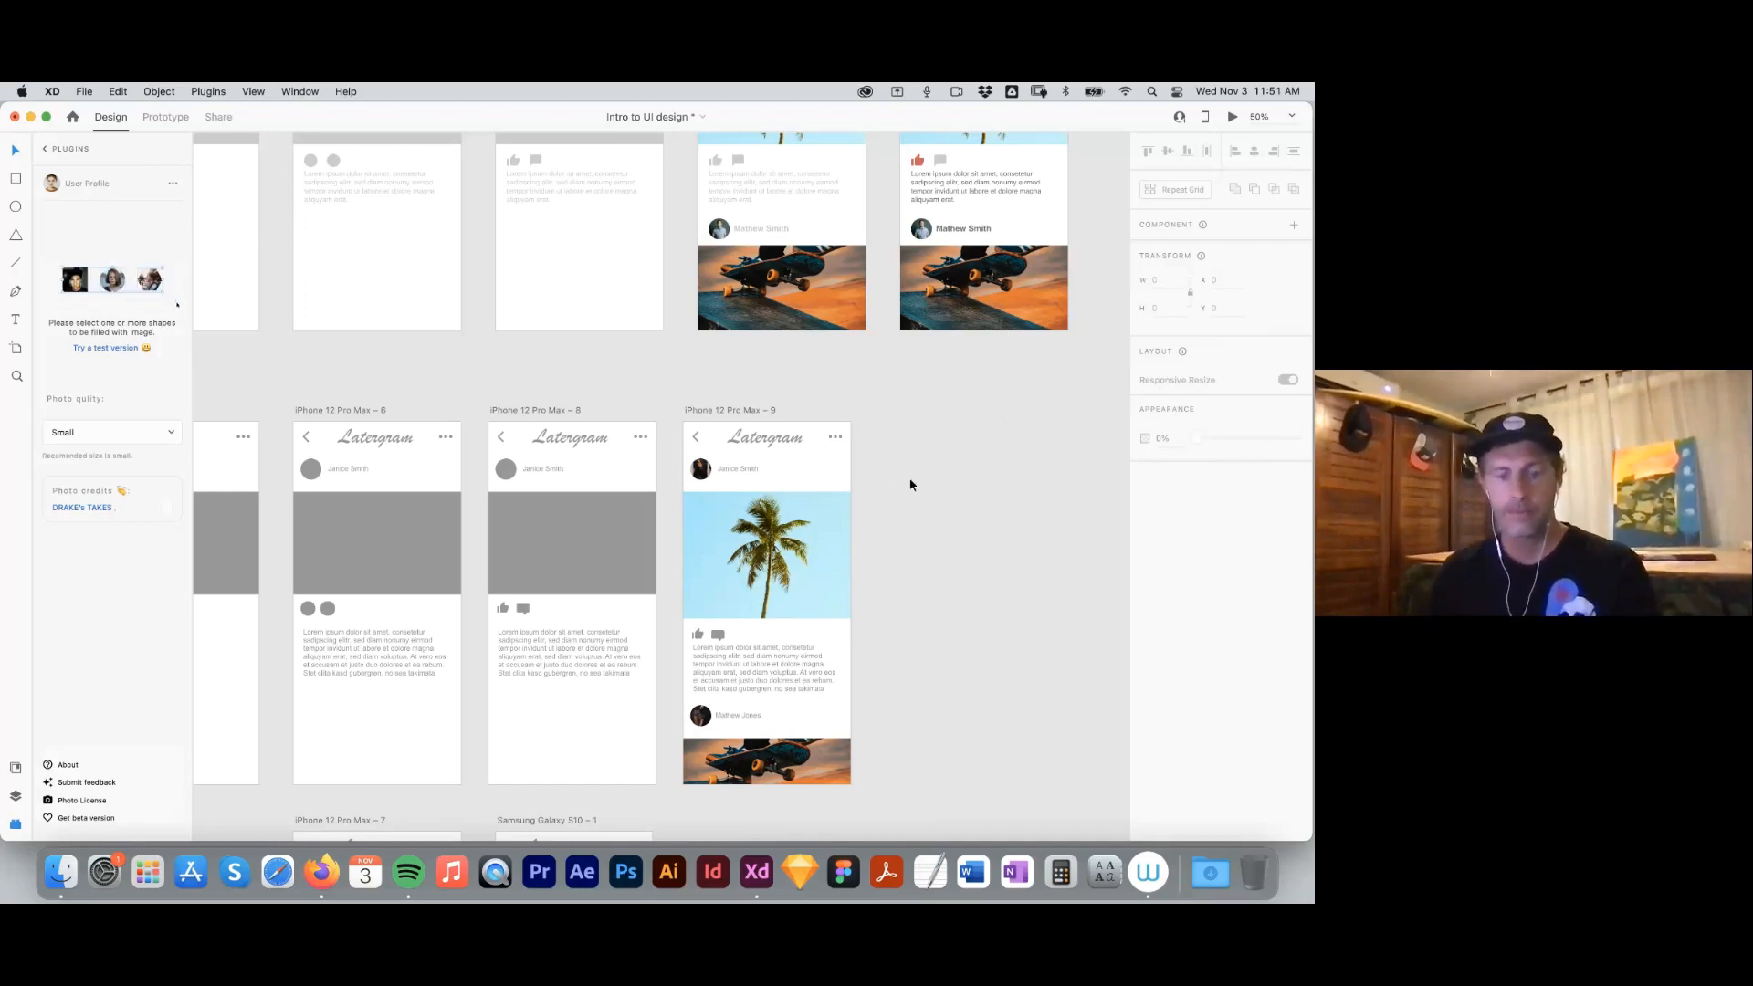
Pan and scroll out to an overview of all the Latergram artboards, then open the File menu.
{"action": "left_click_drag", "start_coordinate": [663, 548], "coordinate": [1006, 329]}
{"action": "left_click_drag", "start_coordinate": [538, 542], "coordinate": [1134, 450]}
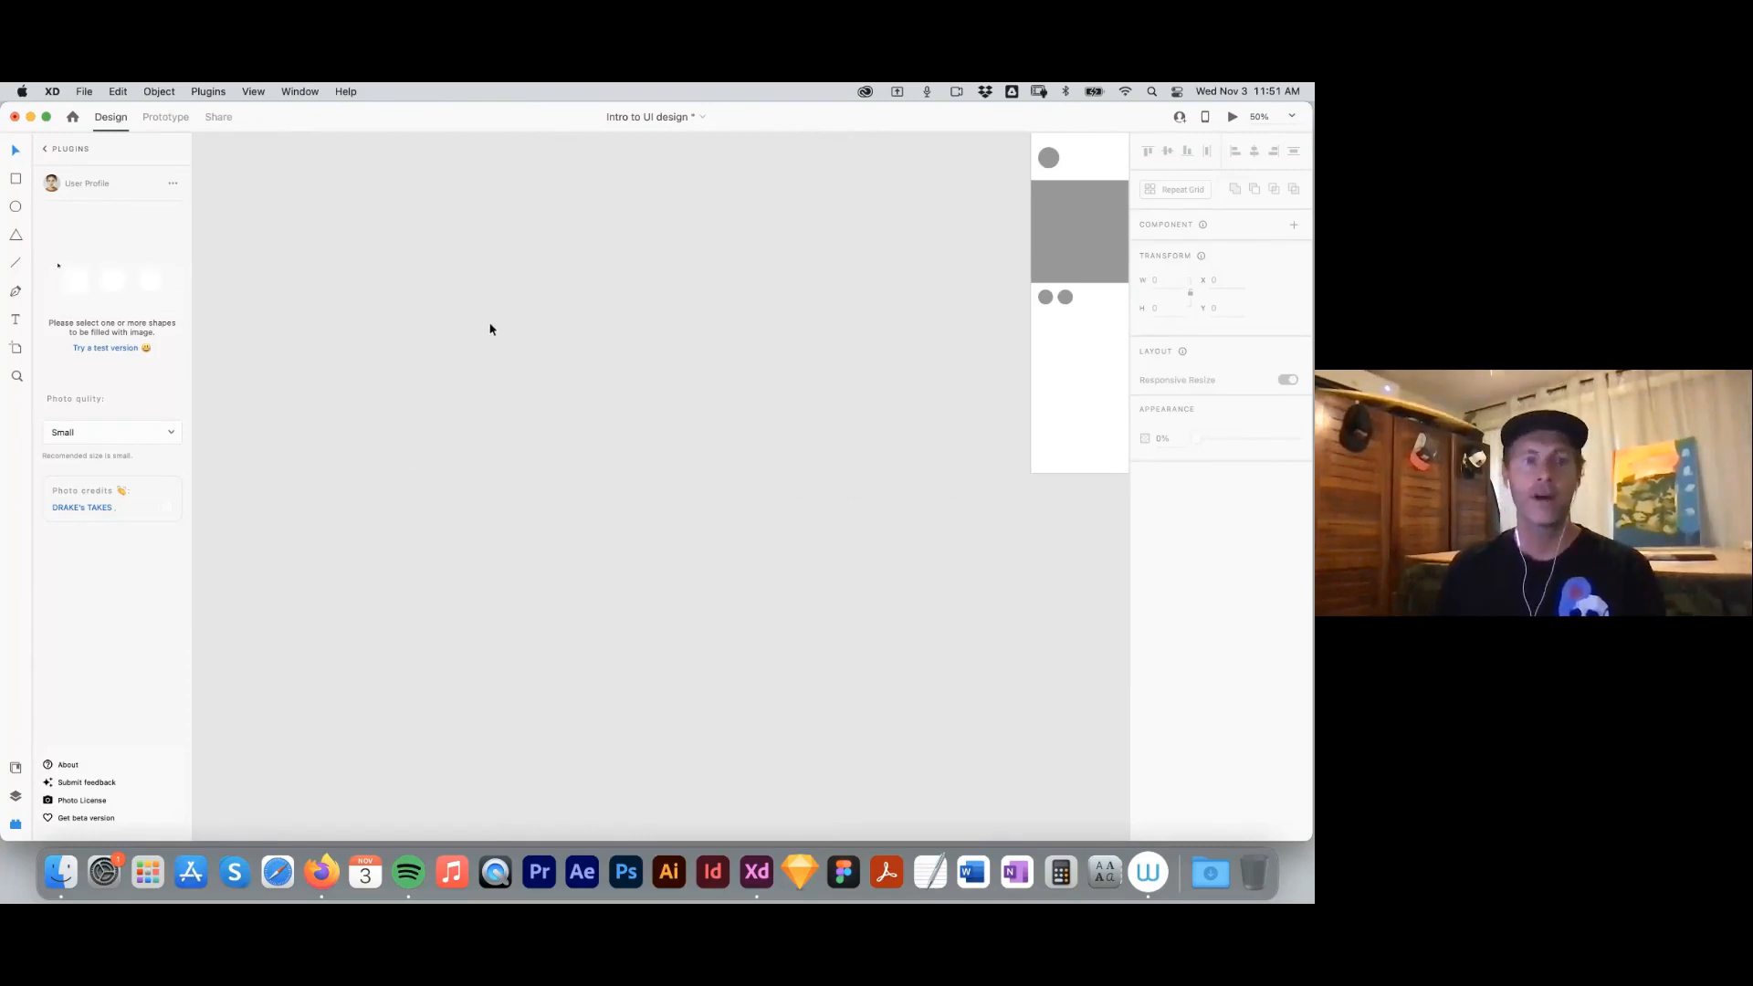
{"action": "scroll", "coordinate": [325, 264], "scroll_direction": "down", "scroll_amount": 5}
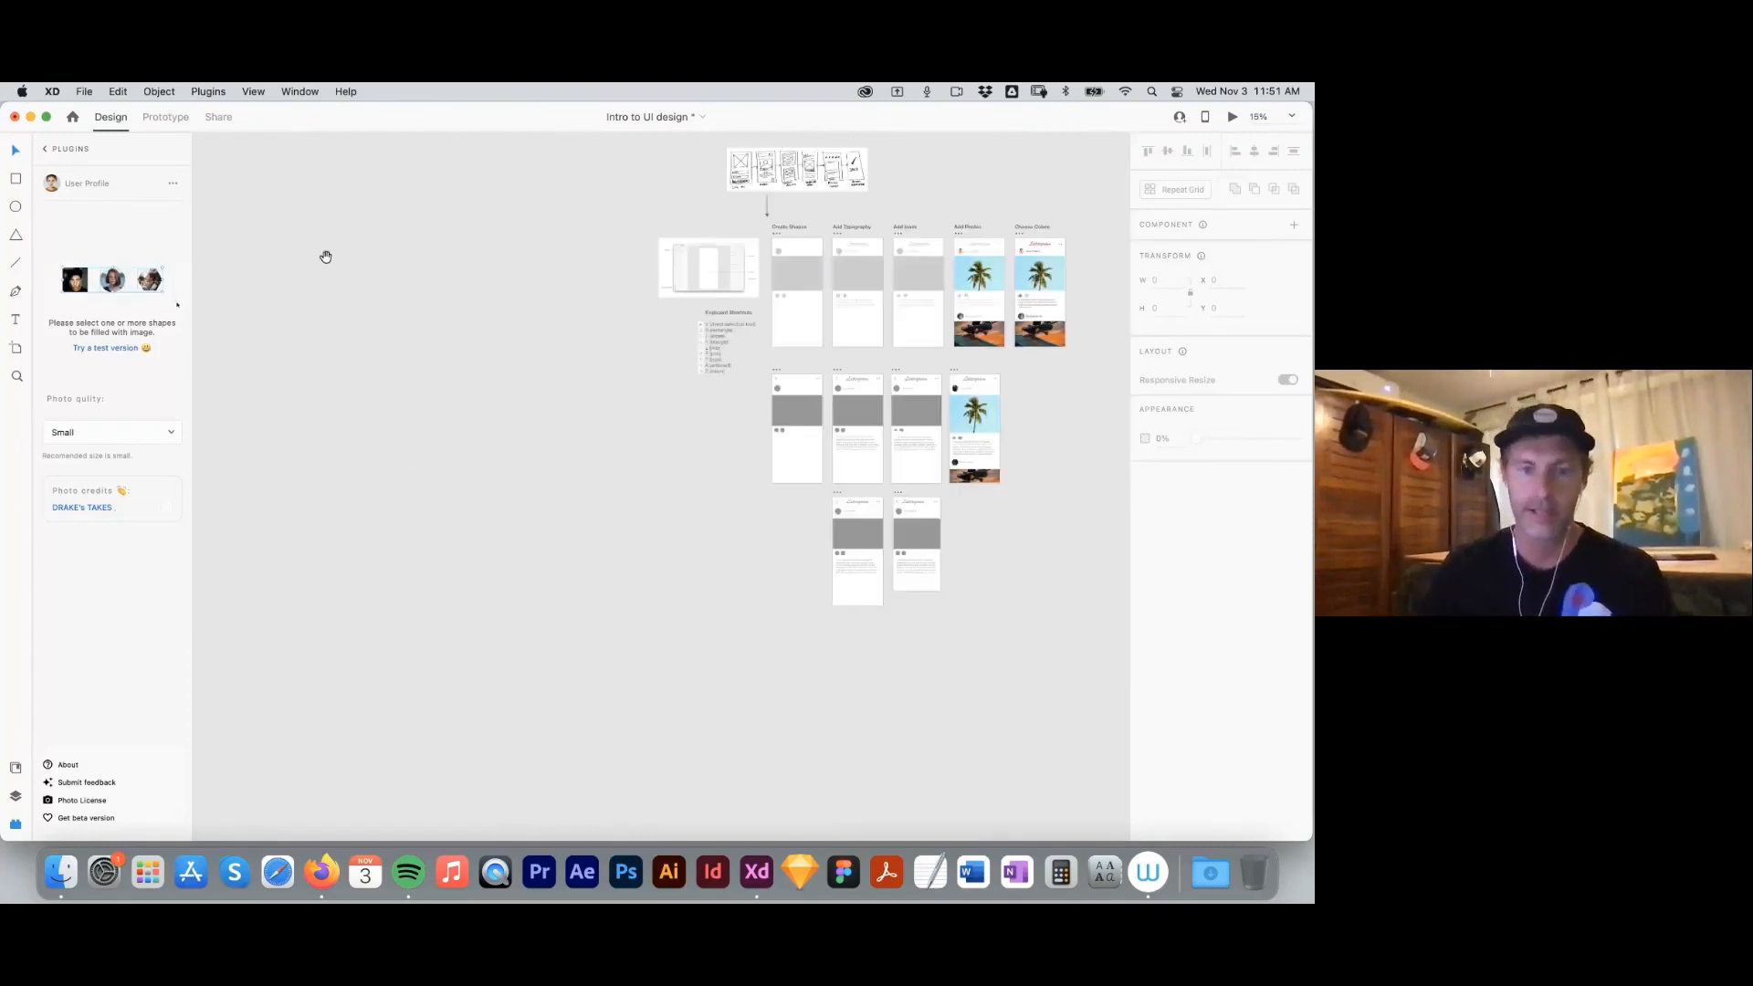
{"action": "scroll", "coordinate": [654, 502], "scroll_direction": "left", "scroll_amount": 3}
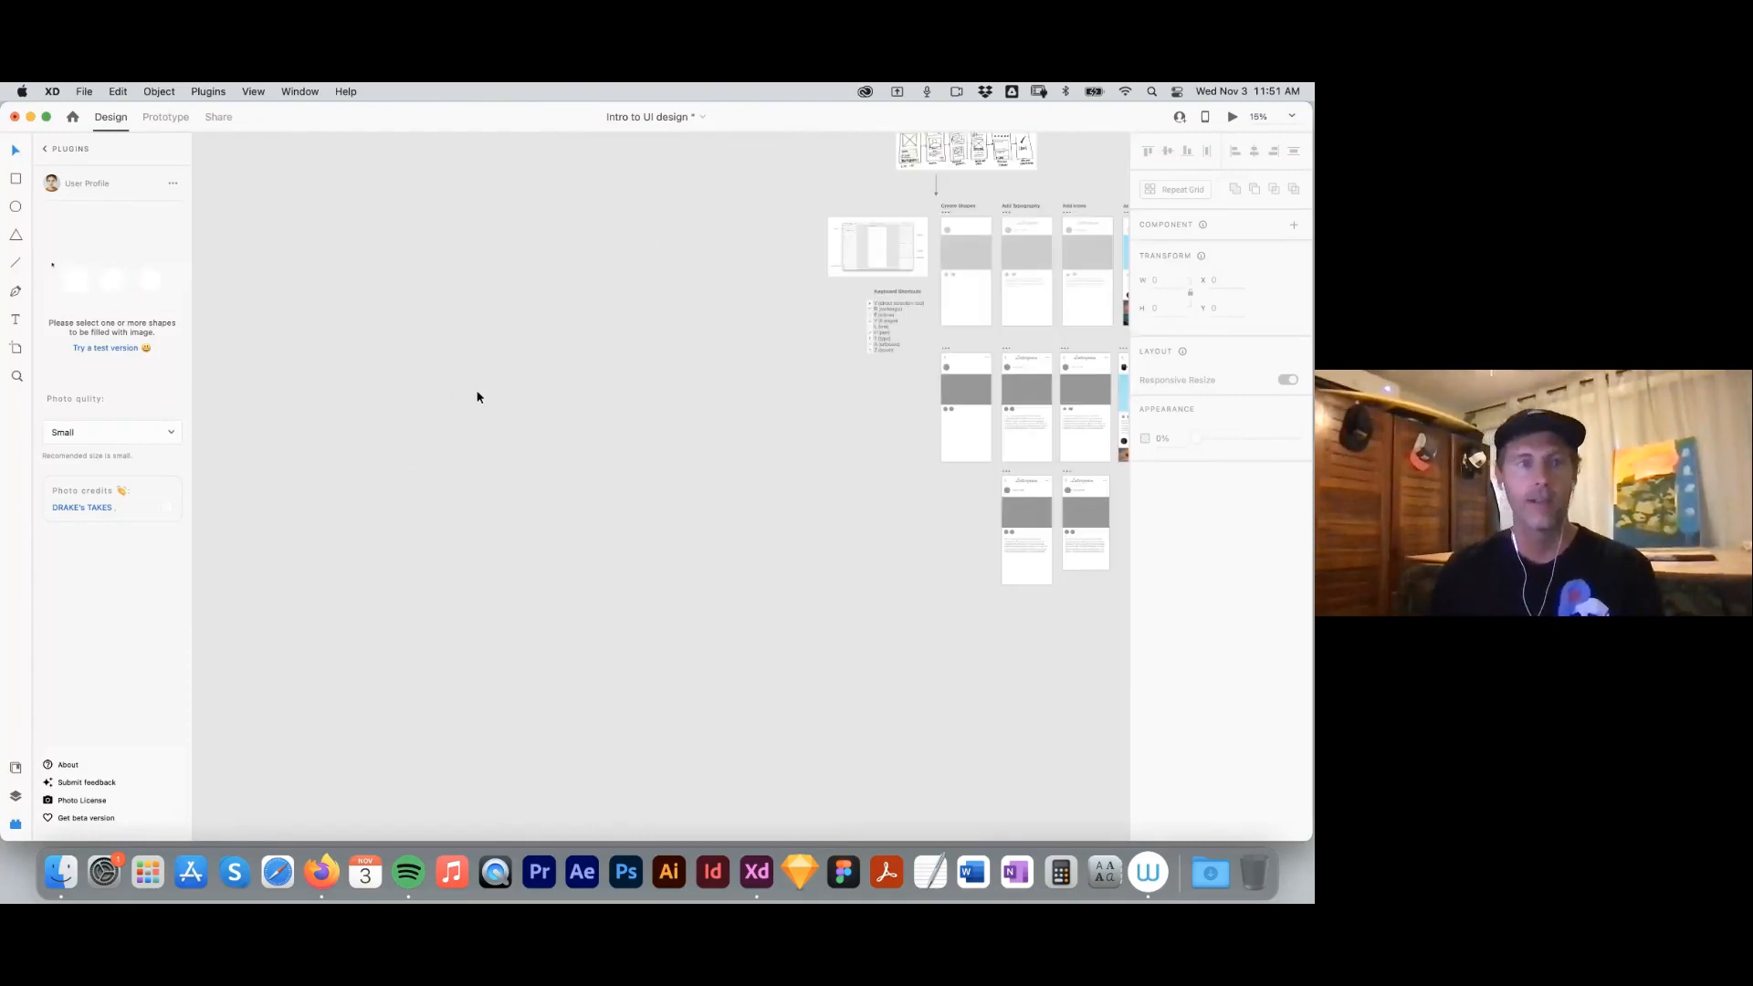
{"action": "left_click", "coordinate": [84, 91]}
Import the palm unsplash JPG and move it onto the empty pasteboard left of the artboards.
{"action": "left_click", "coordinate": [133, 376]}
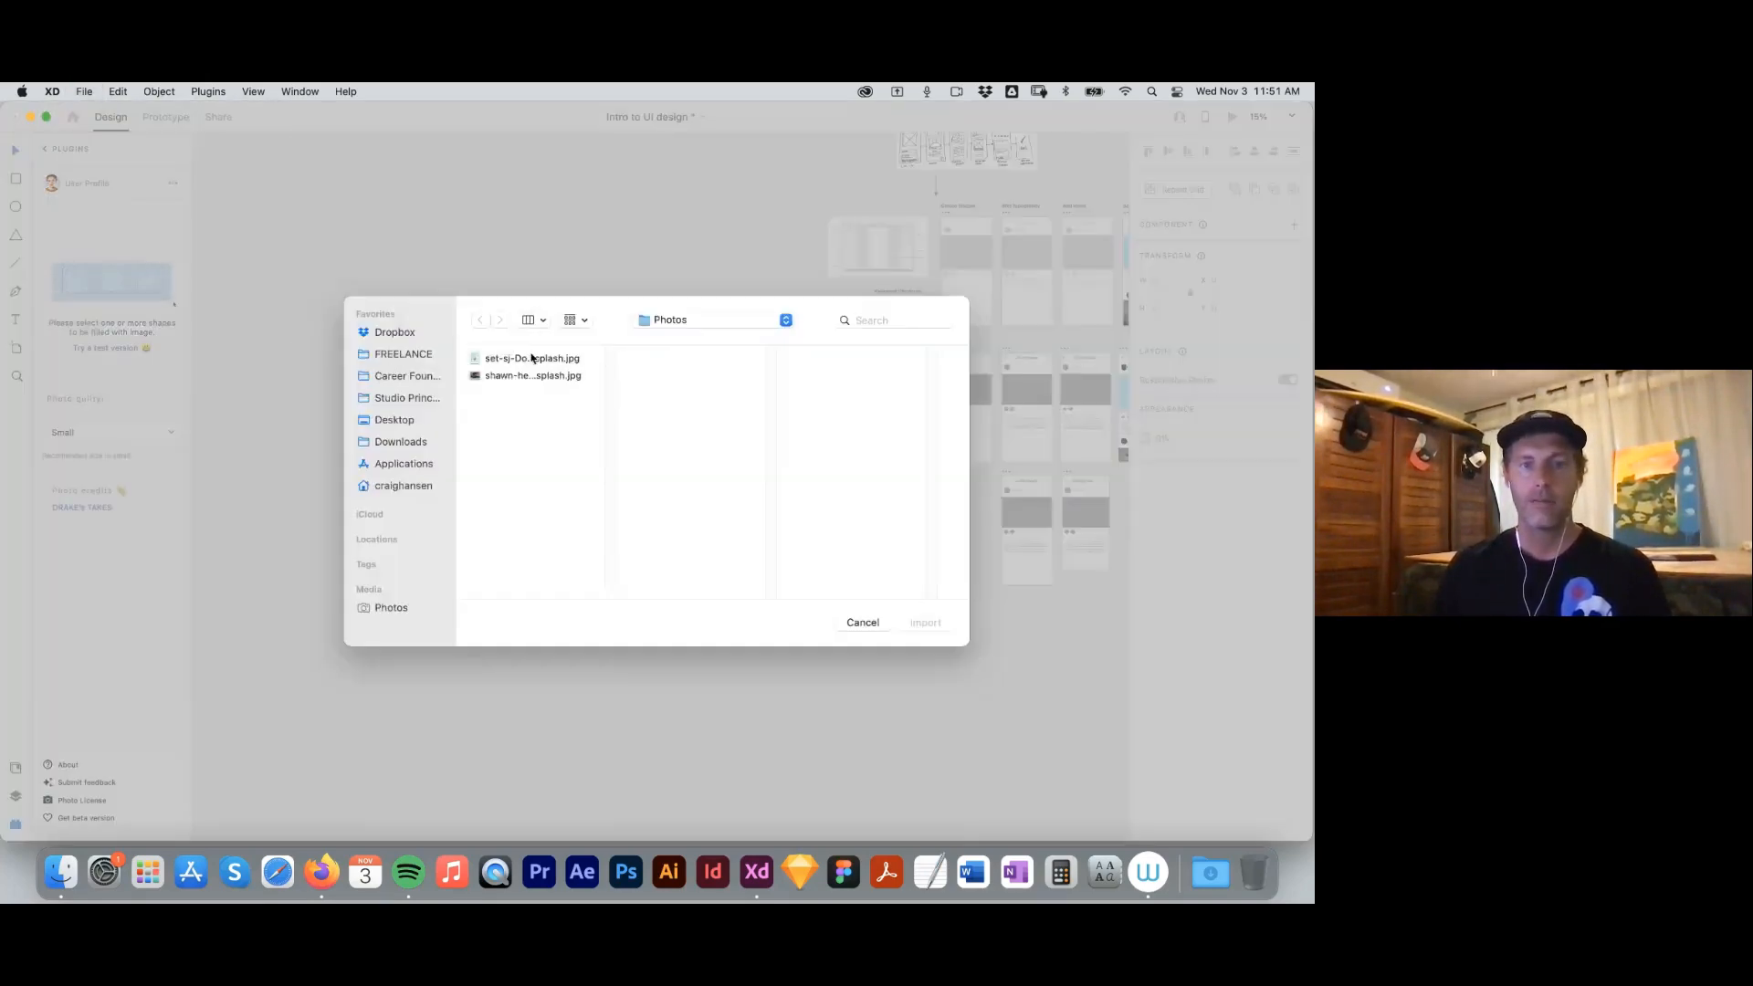
{"action": "left_click", "coordinate": [509, 357]}
{"action": "left_click", "coordinate": [922, 623]}
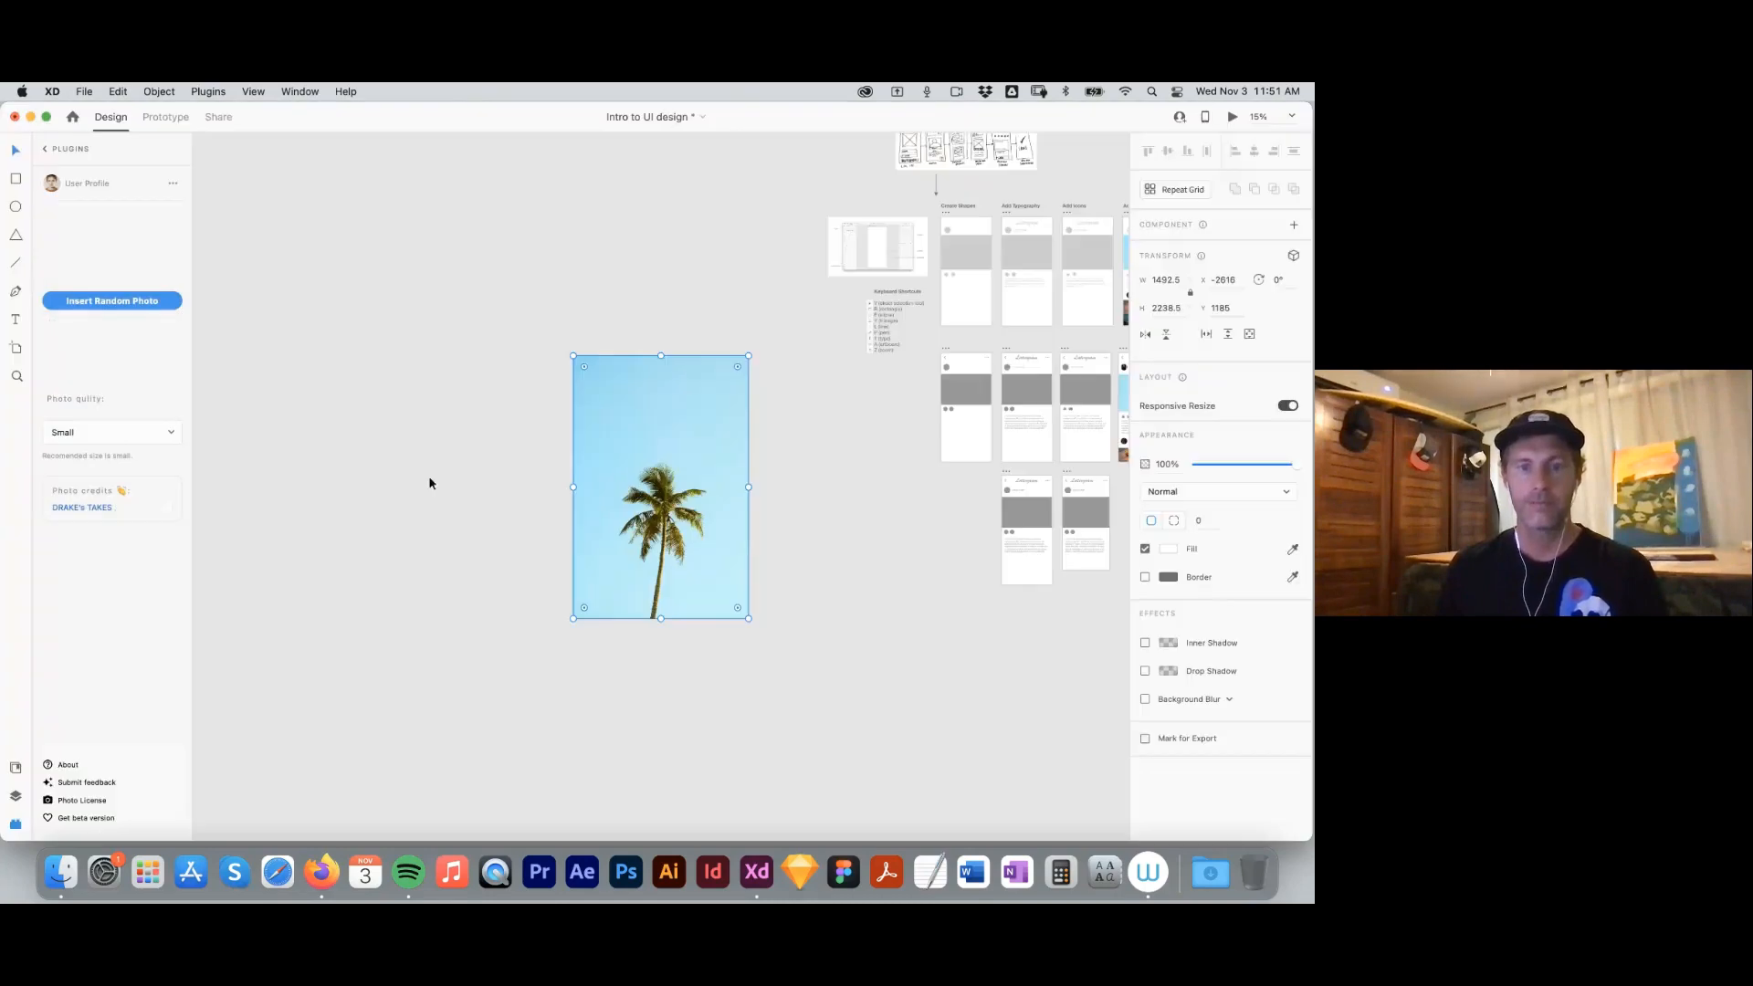
{"action": "left_click_drag", "start_coordinate": [730, 493], "coordinate": [570, 468]}
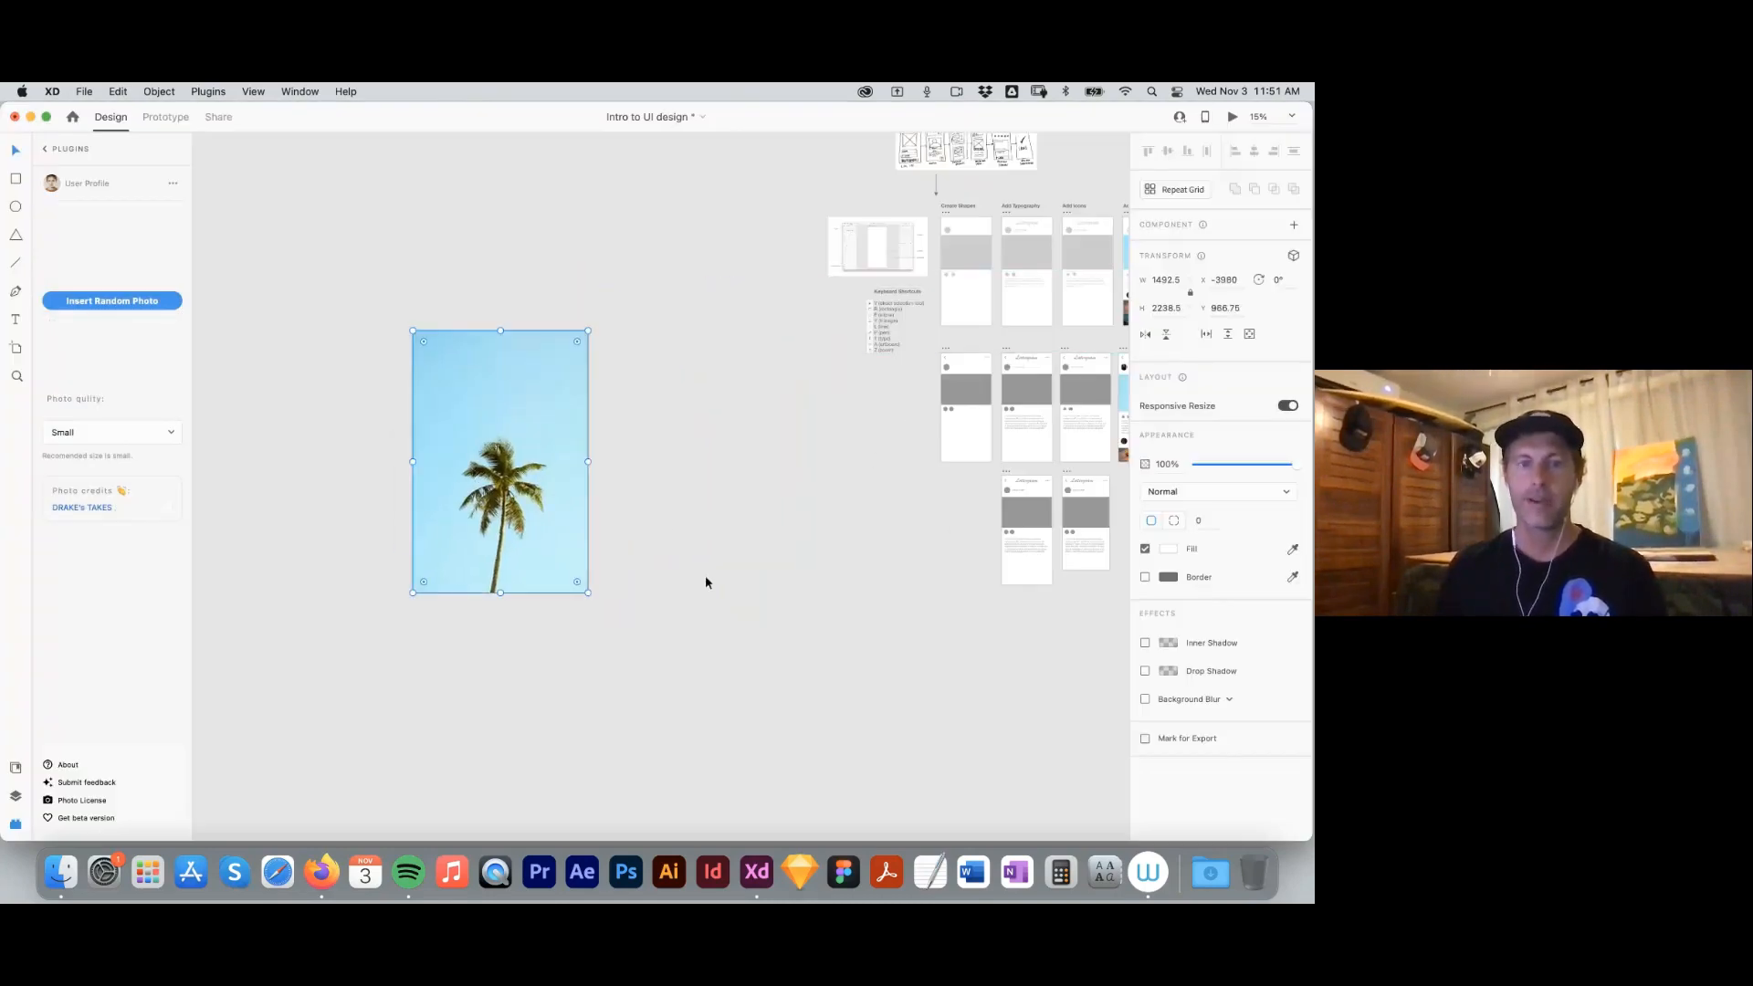
{"action": "left_click", "coordinate": [654, 379]}
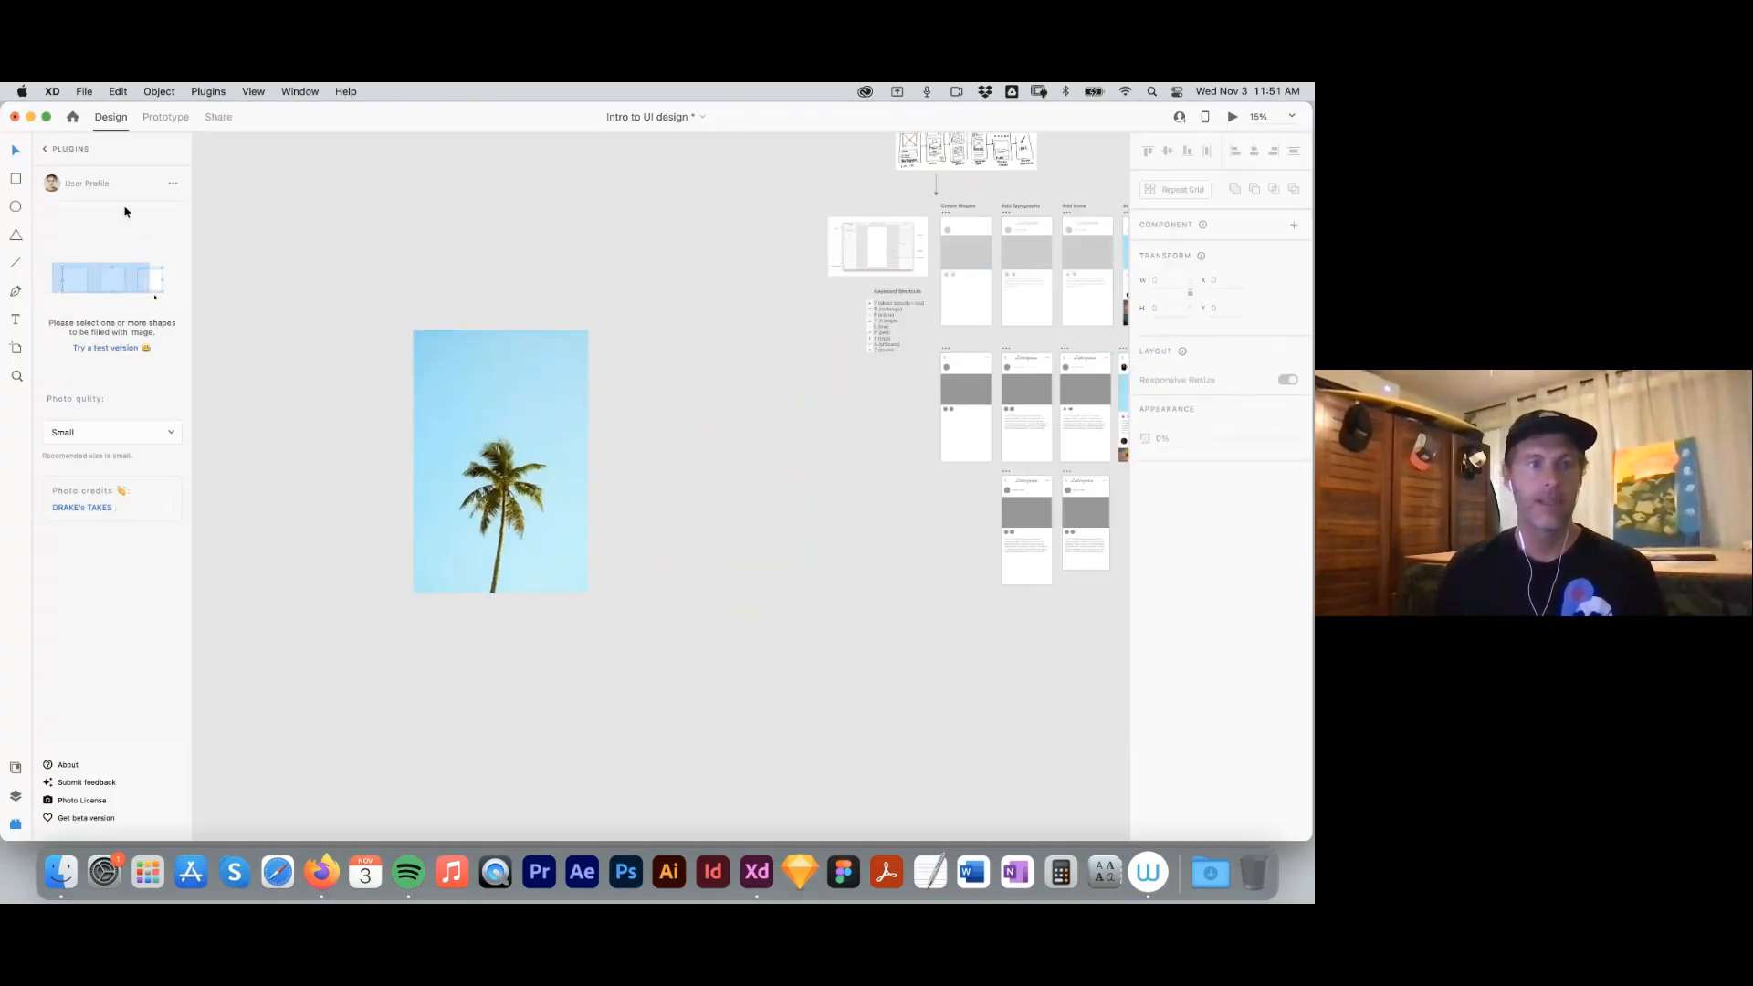
{"action": "left_click", "coordinate": [15, 235]}
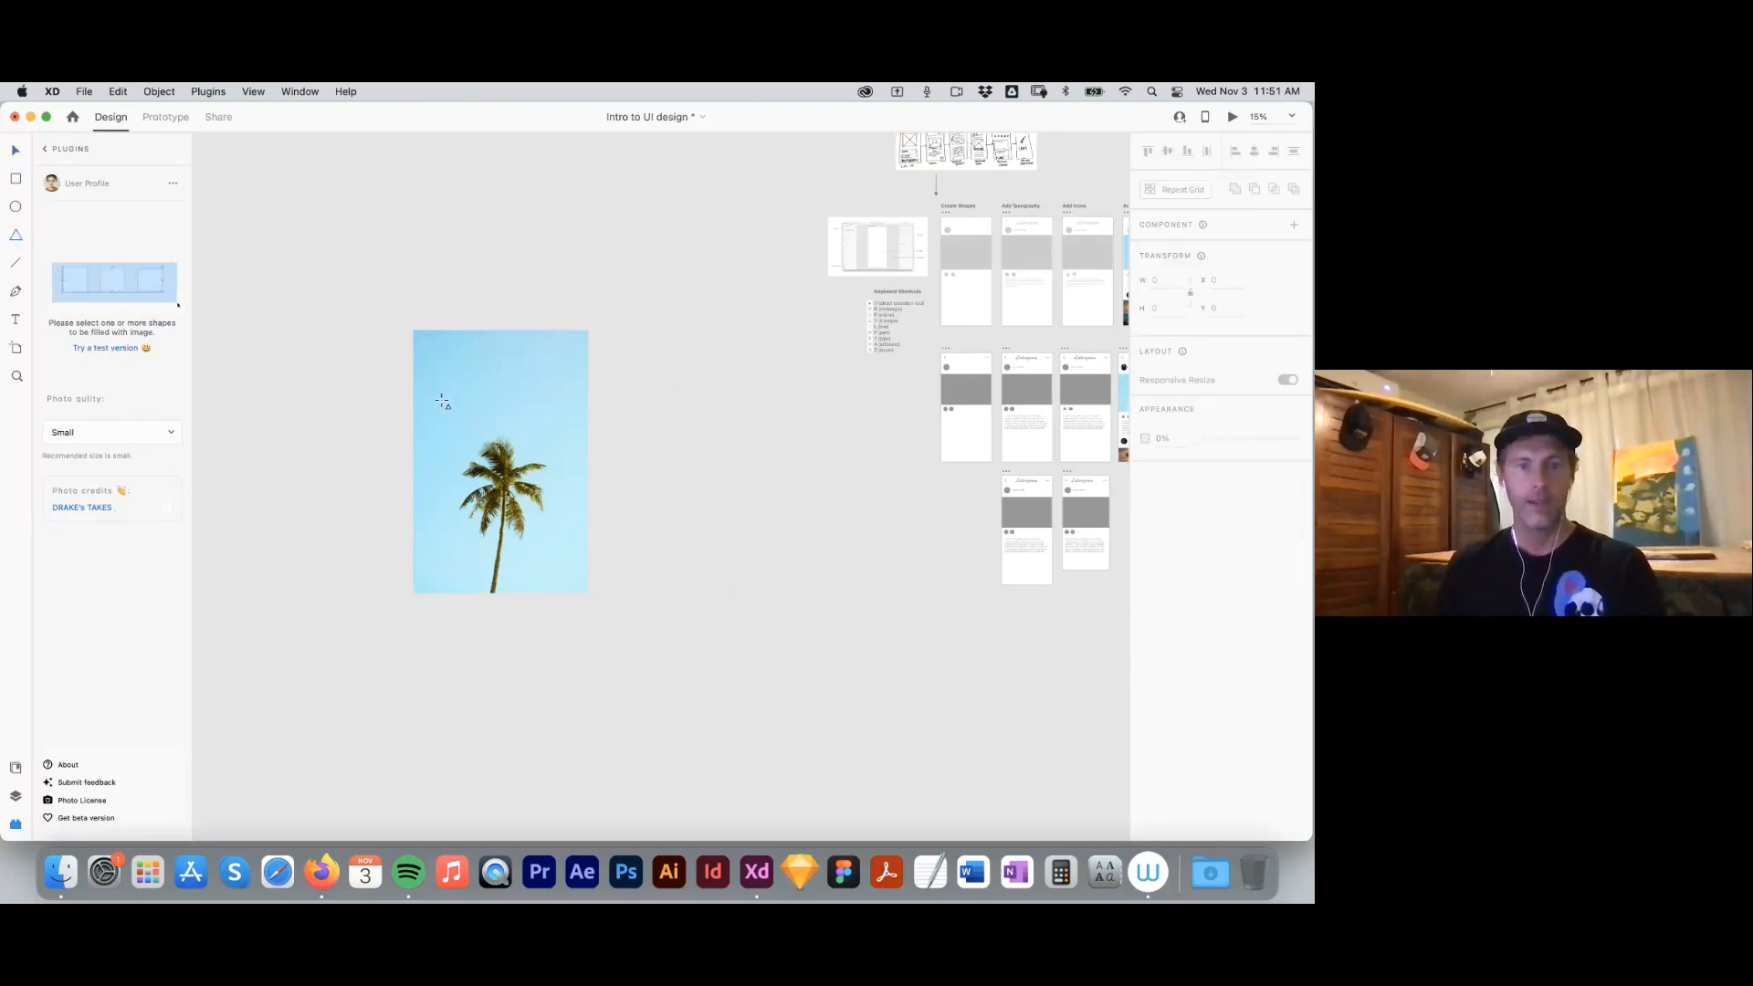
Draw a large white triangle over the palm photo, rotate it 180° to point down, and lower it.
{"action": "left_click_drag", "start_coordinate": [434, 381], "coordinate": [537, 469]}
{"action": "left_click_drag", "start_coordinate": [541, 543], "coordinate": [591, 599]}
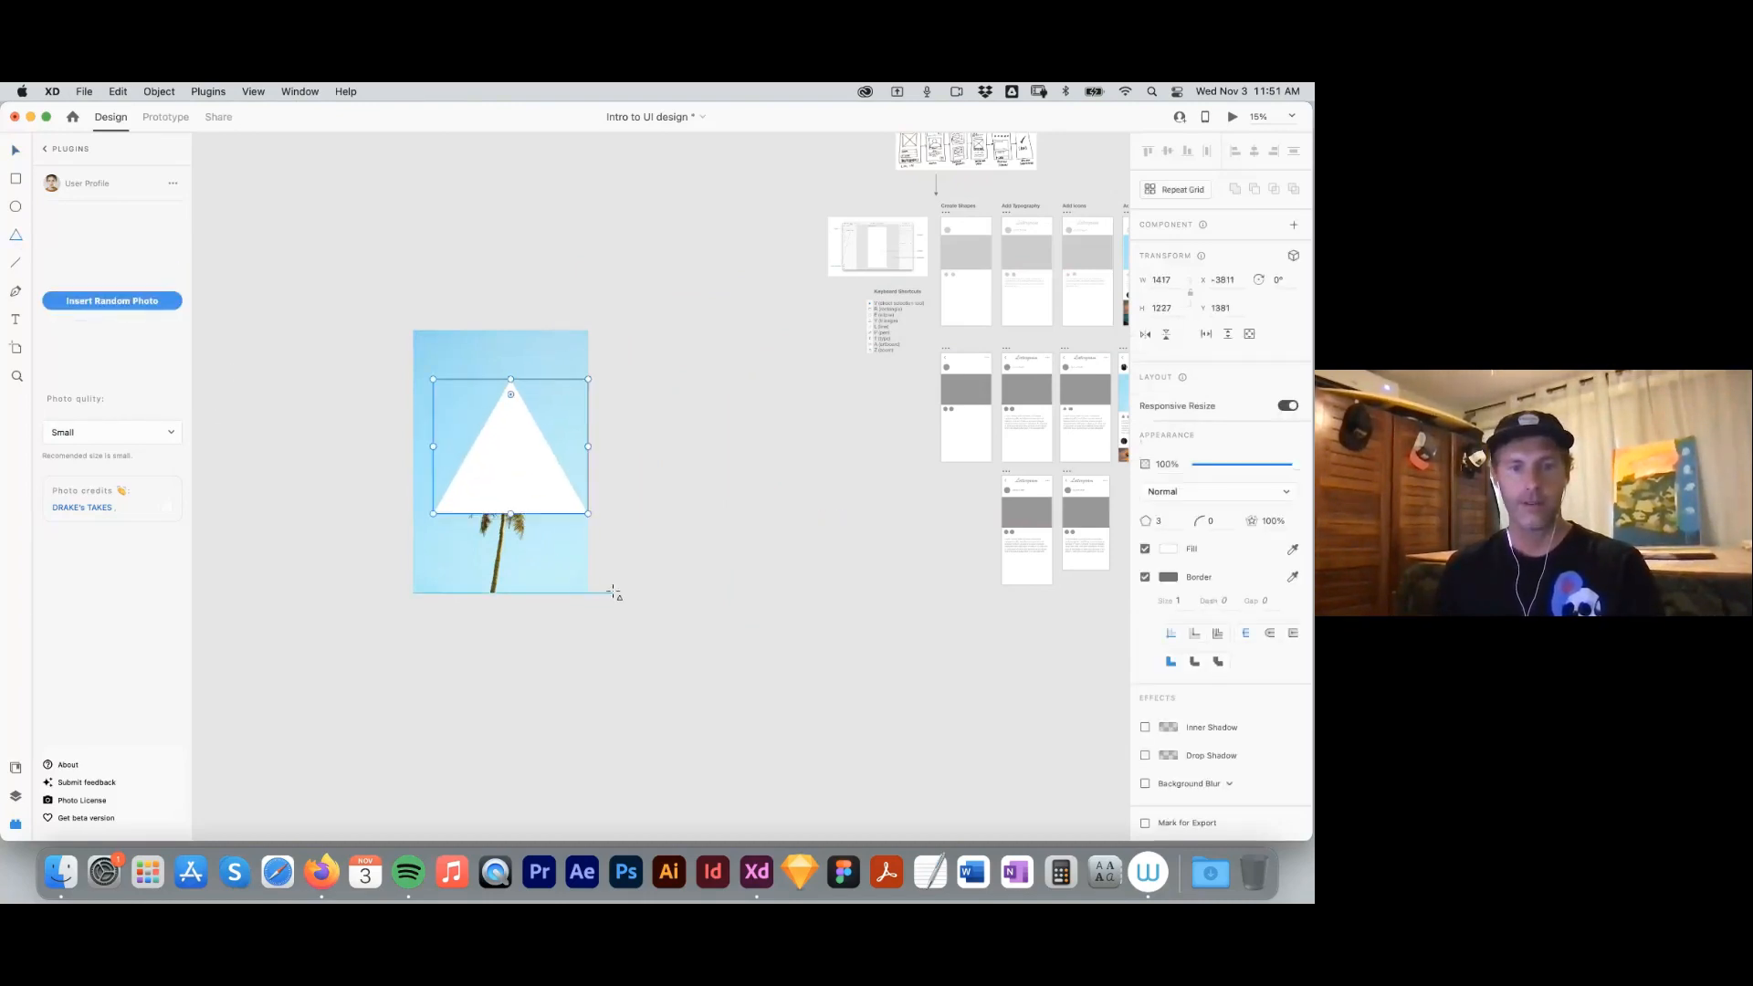
{"action": "key", "text": "z"}
{"action": "left_click_drag", "start_coordinate": [383, 321], "coordinate": [617, 650]}
{"action": "left_click_drag", "start_coordinate": [716, 504], "coordinate": [702, 569]}
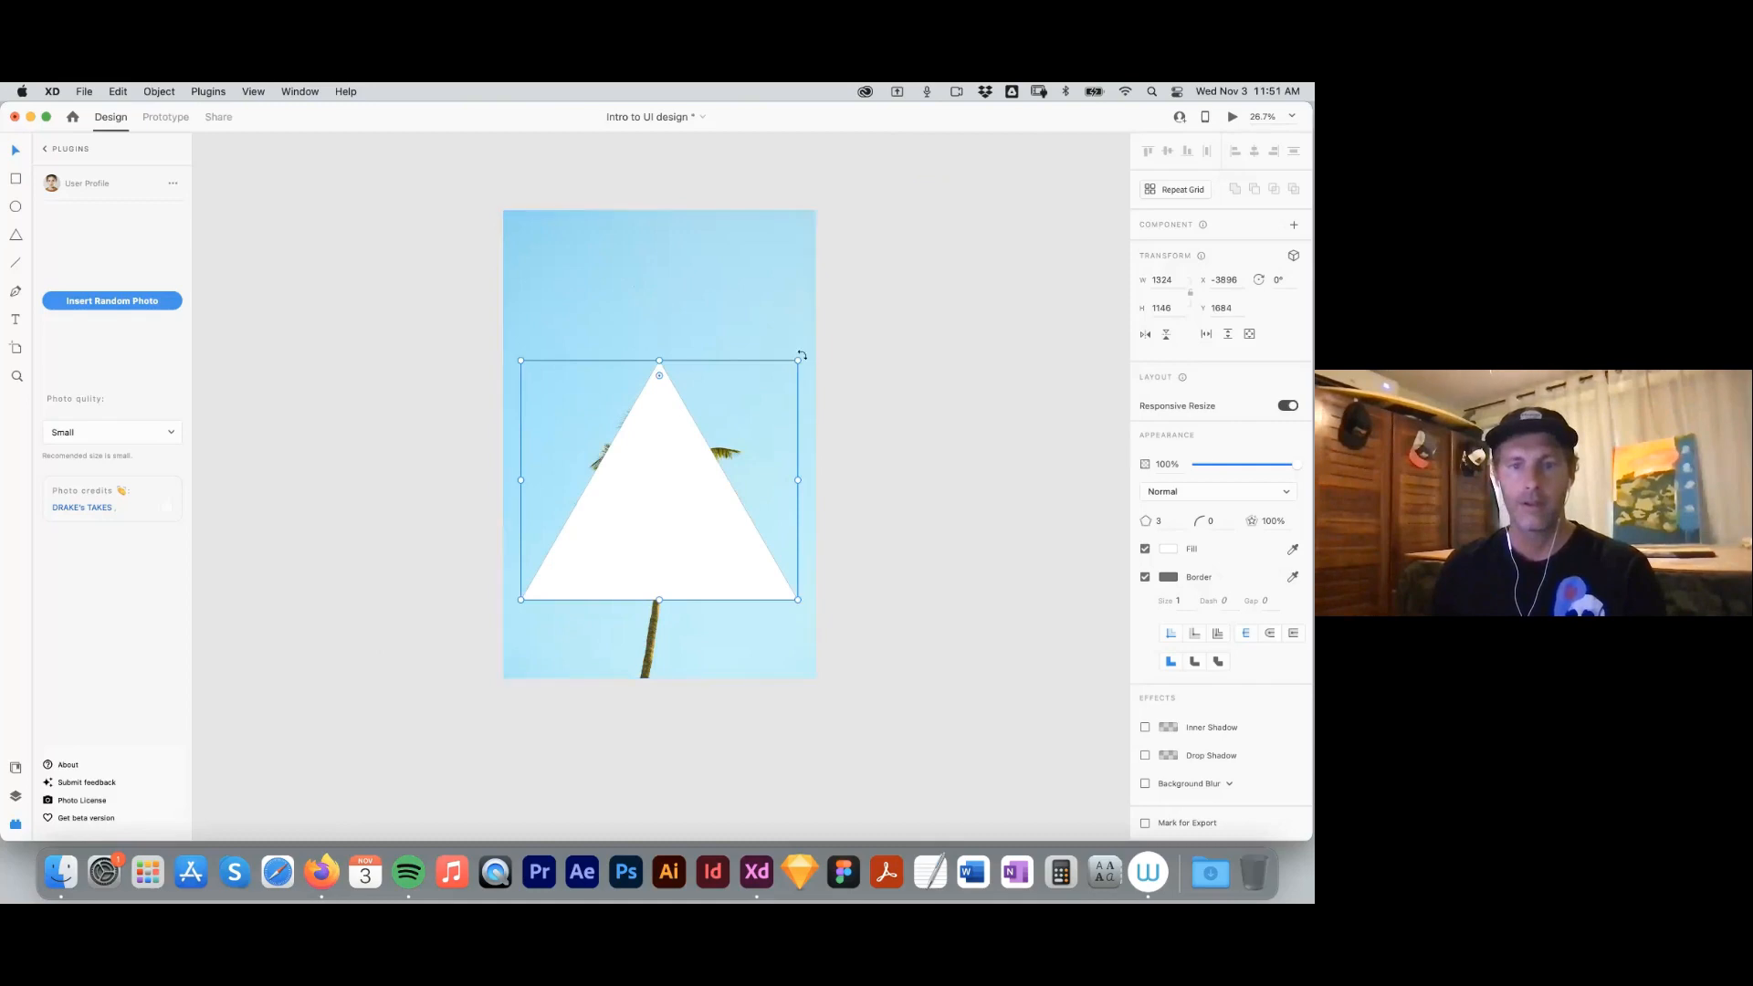
{"action": "left_click_drag", "start_coordinate": [800, 358], "coordinate": [623, 510]}
{"action": "left_click_drag", "start_coordinate": [665, 440], "coordinate": [664, 481]}
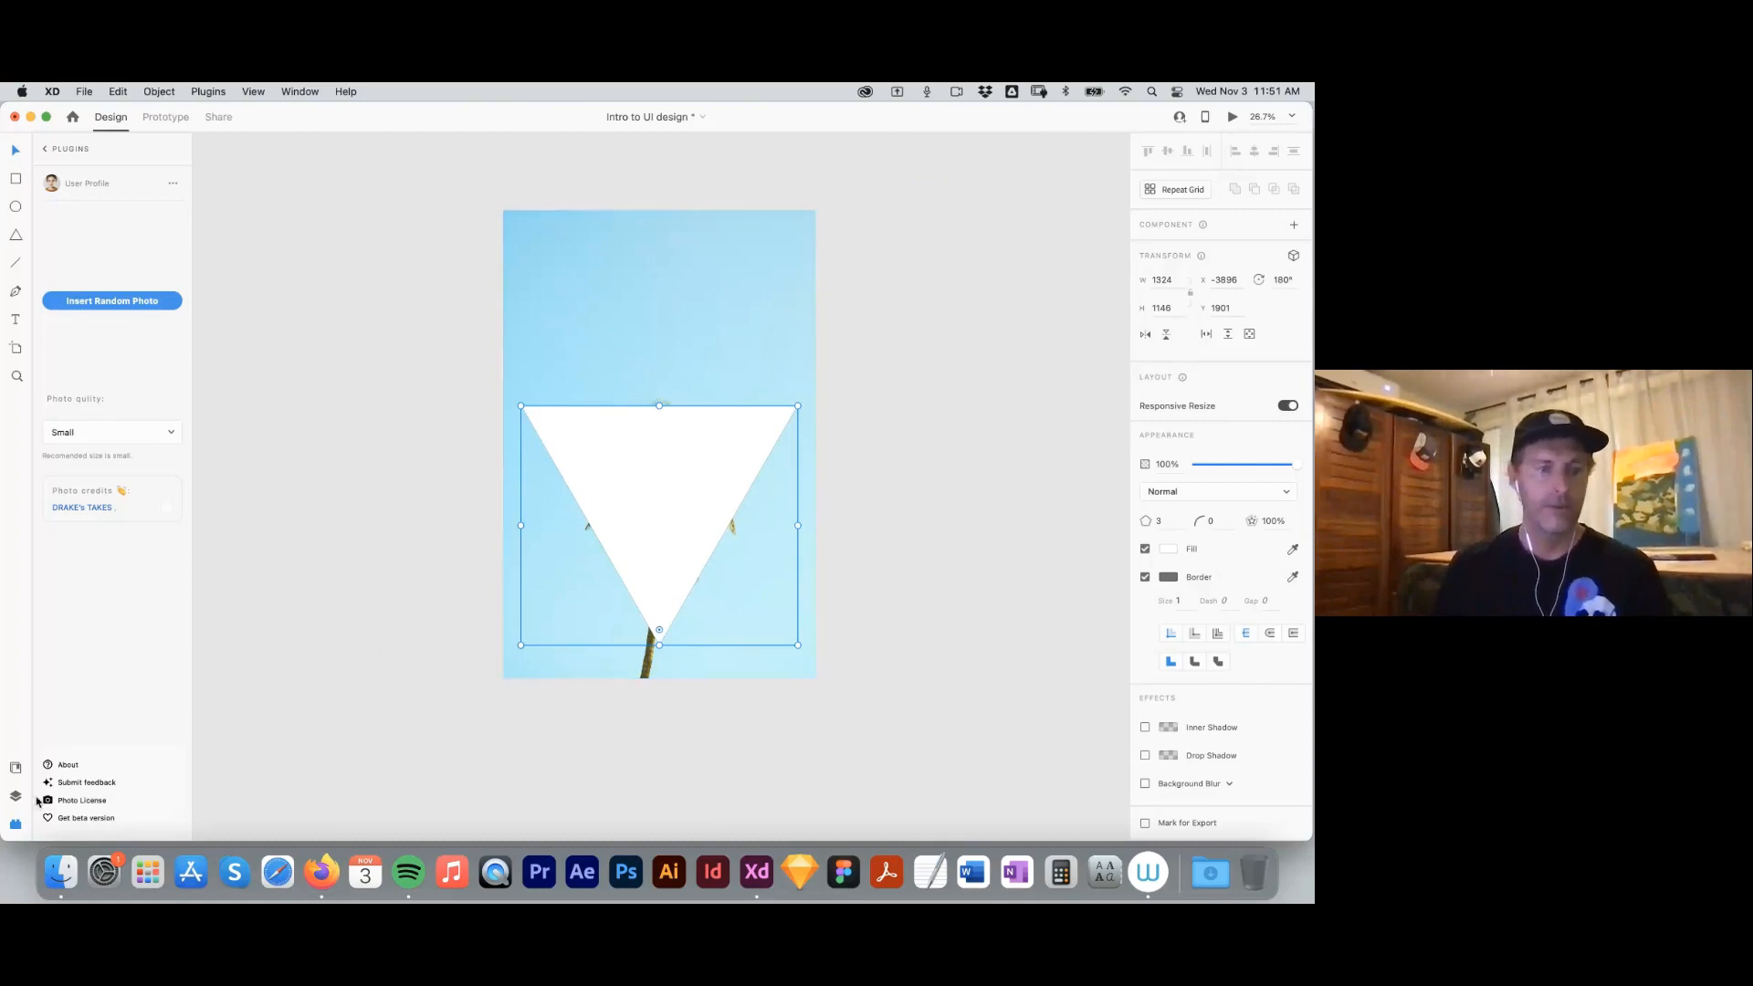
{"action": "key", "text": "super+y"}
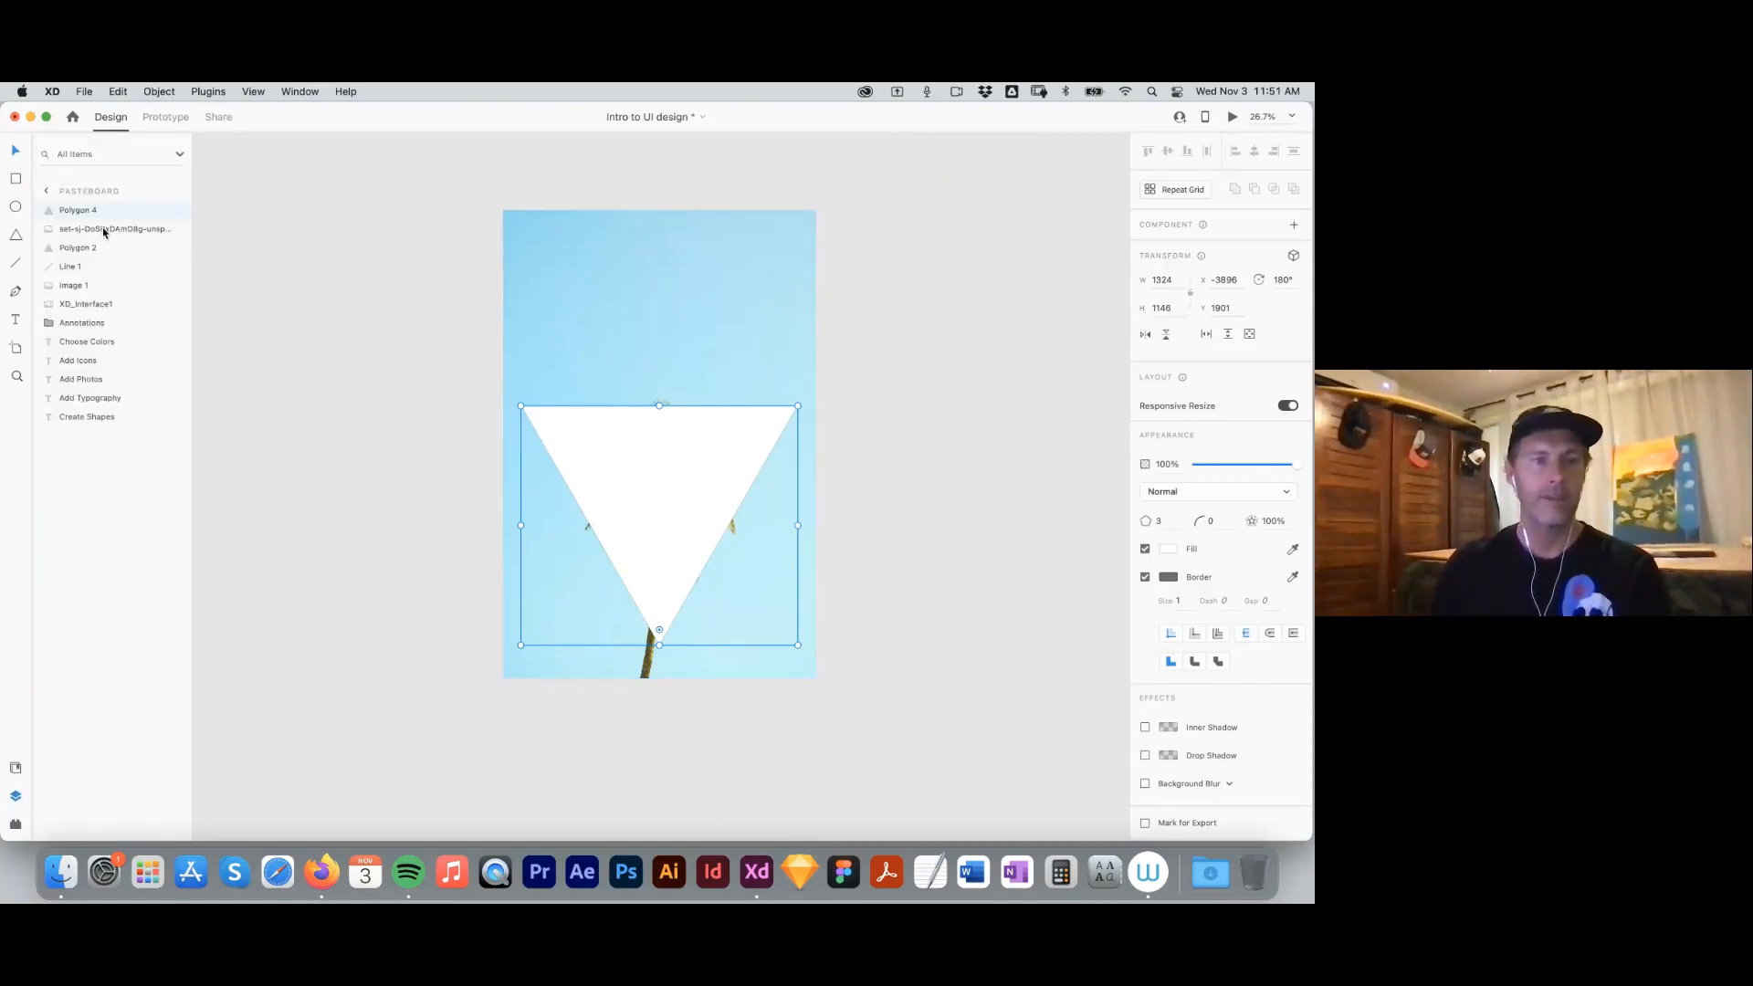
Select the palm photo and Polygon 4 together and apply Object > Mask with Shape.
{"action": "left_click", "coordinate": [684, 349]}
{"action": "left_click", "coordinate": [77, 216]}
{"action": "left_click", "coordinate": [77, 226]}
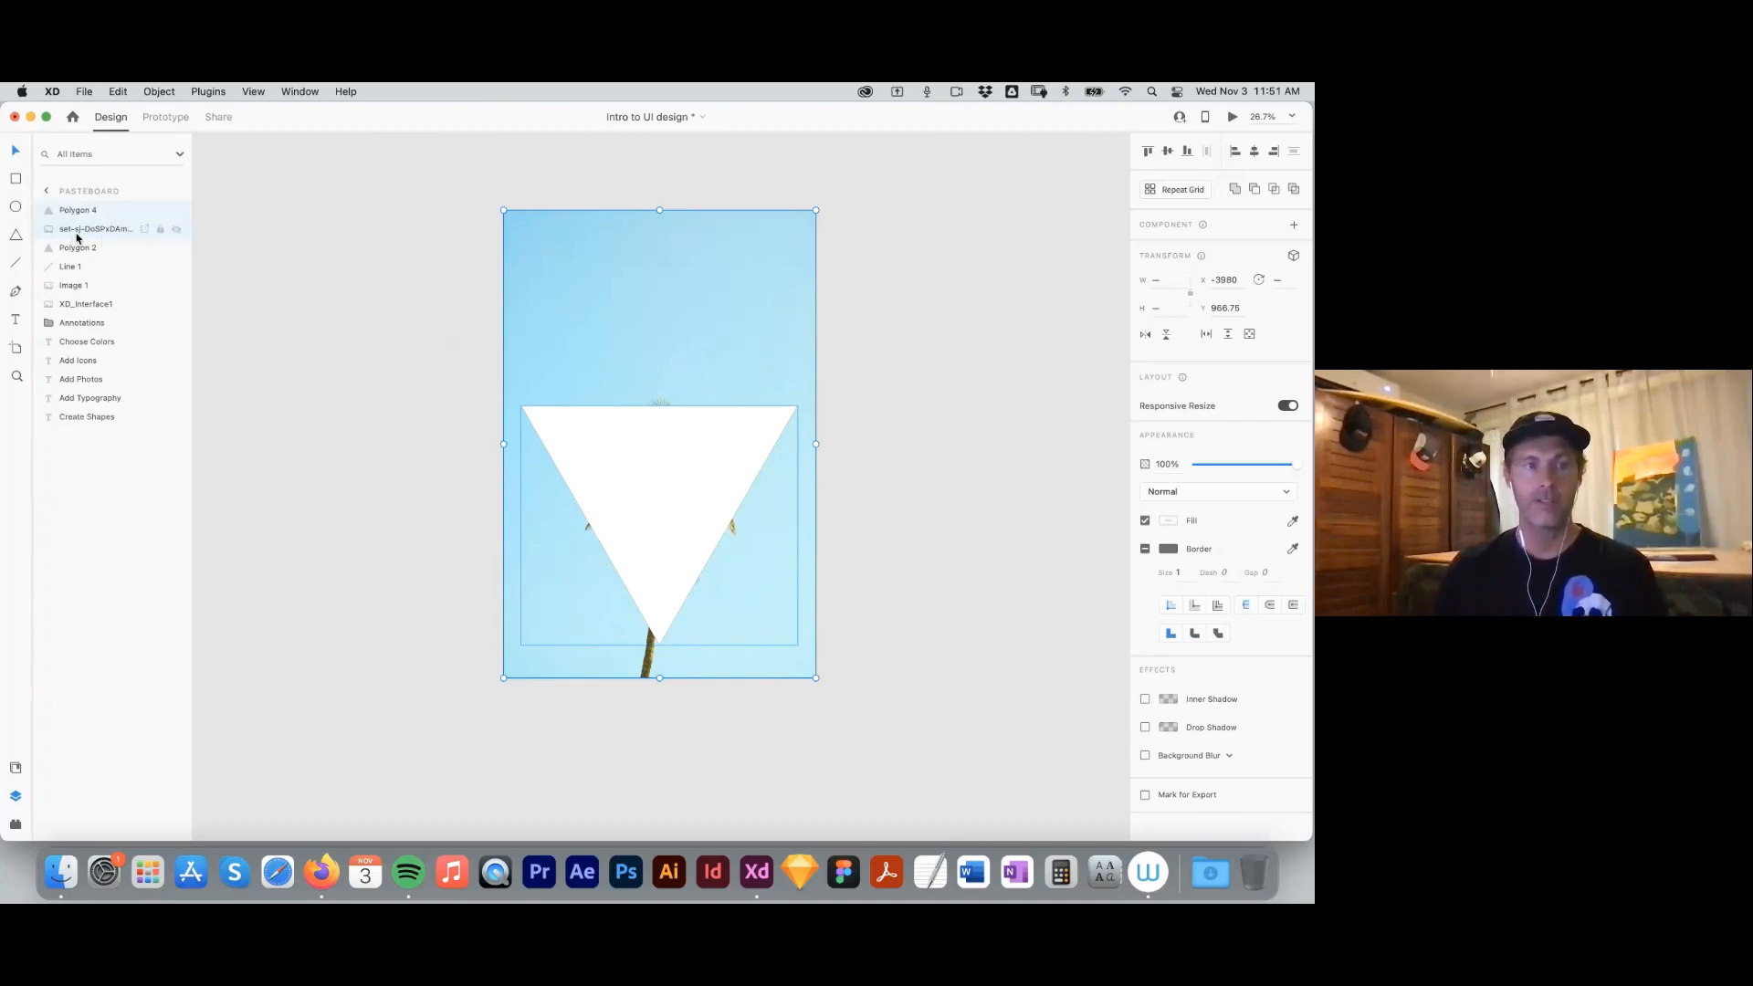
{"action": "left_click", "coordinate": [152, 93]}
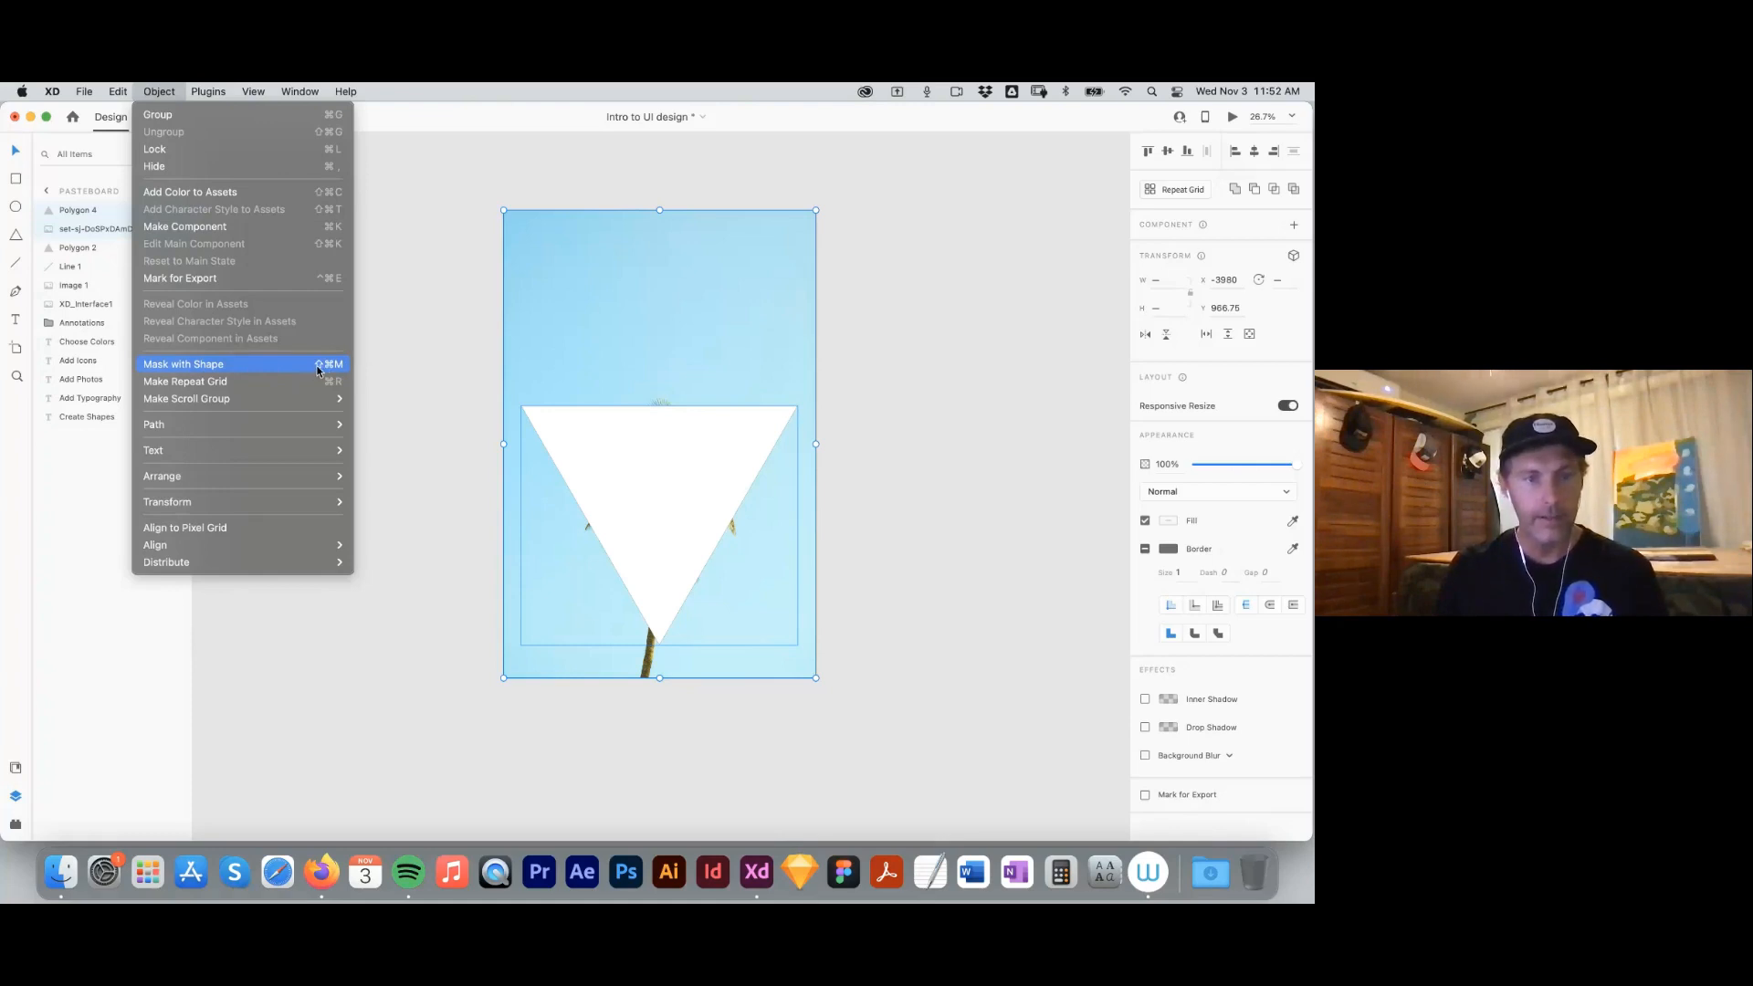
{"action": "left_click", "coordinate": [213, 368]}
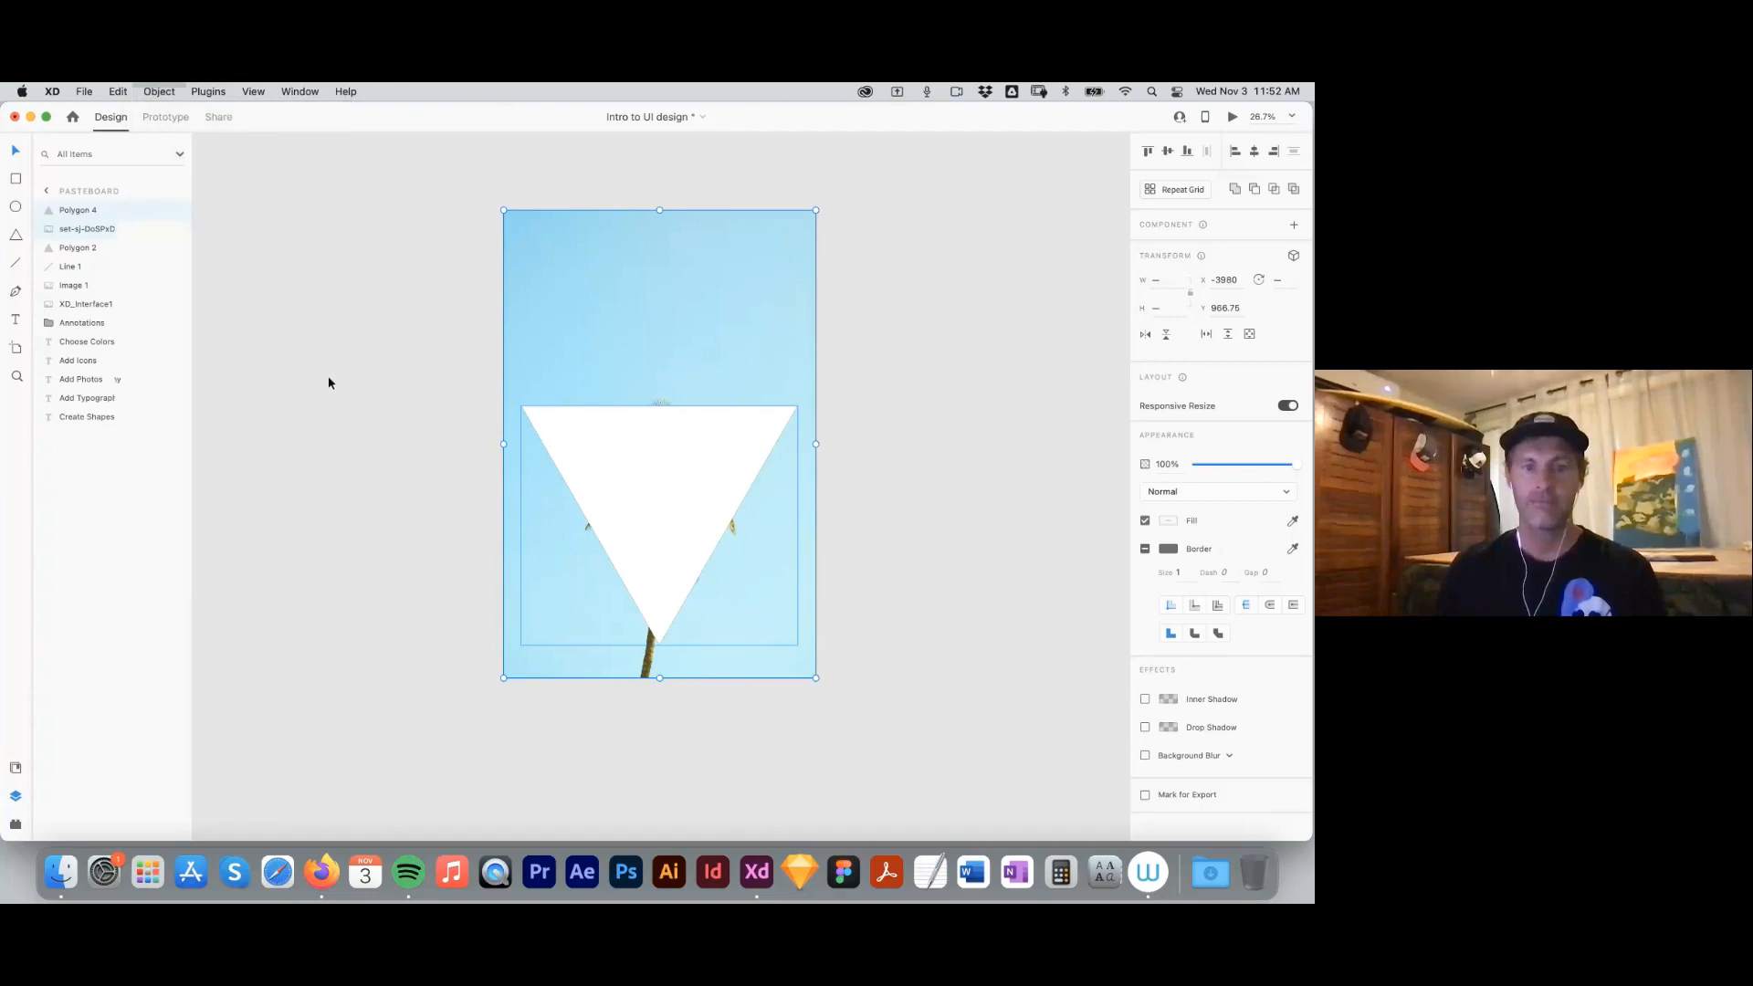
{"action": "left_click", "coordinate": [922, 588]}
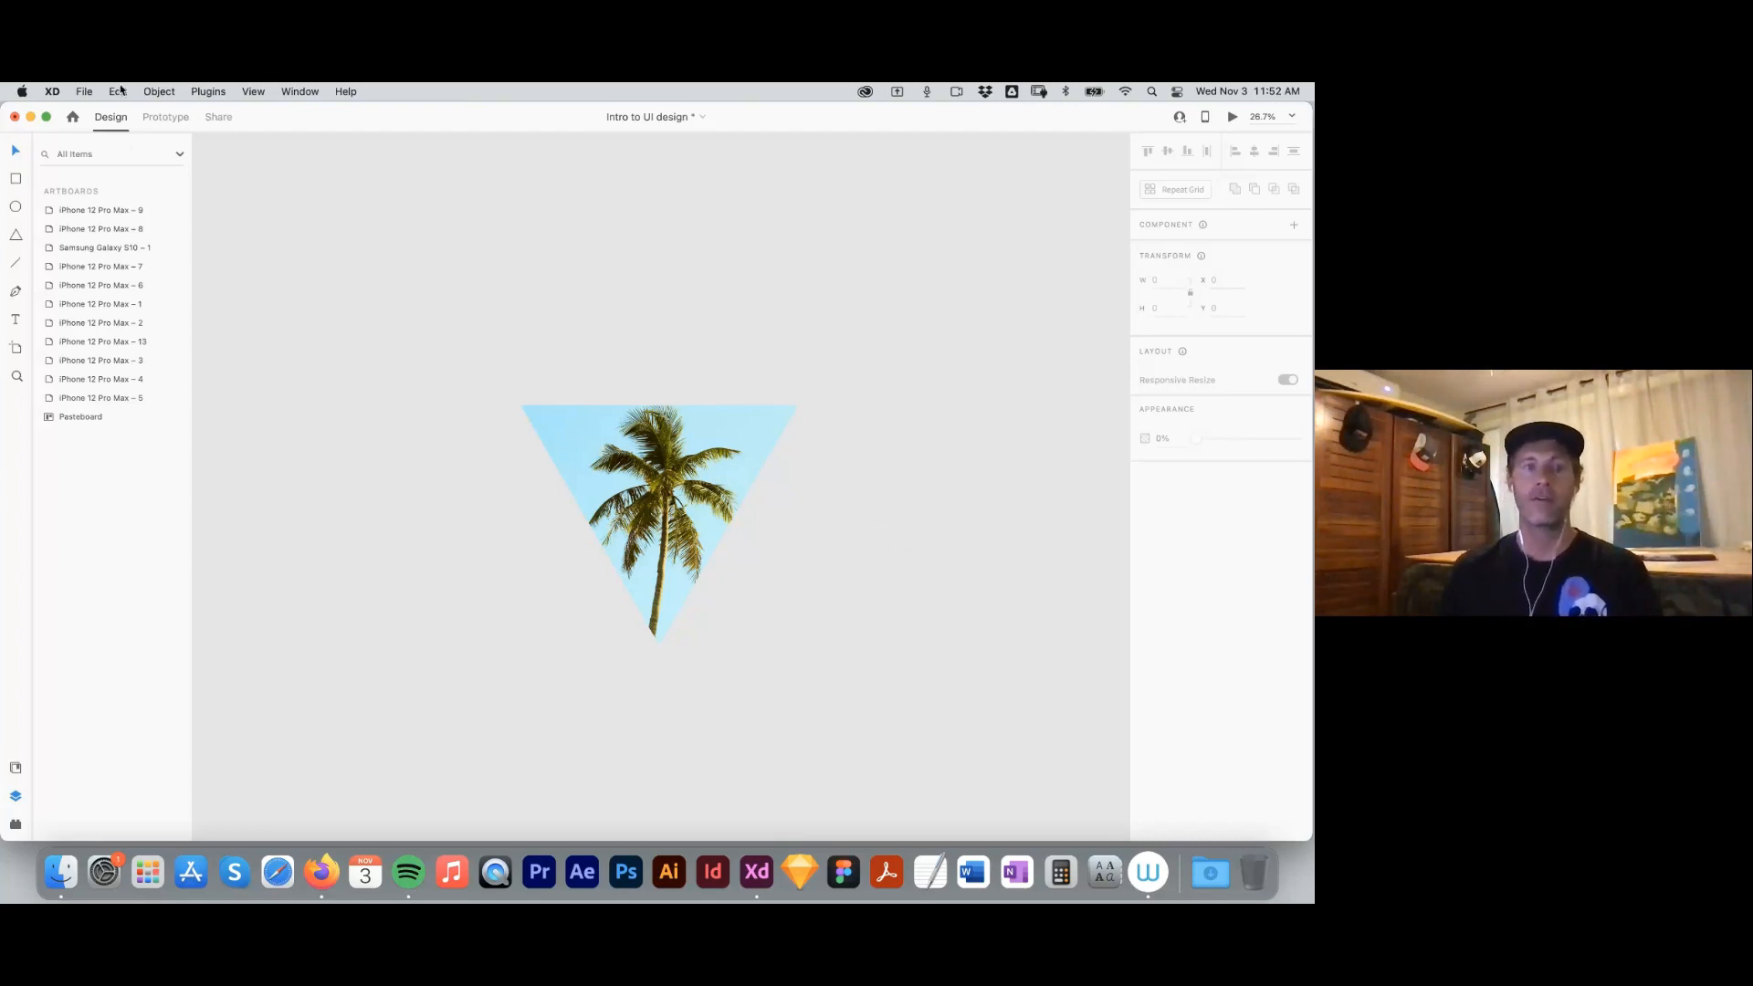
Zoom out, then marquee-zoom to fit the cluster of Latergram post artboards.
{"action": "left_click", "coordinate": [160, 91]}
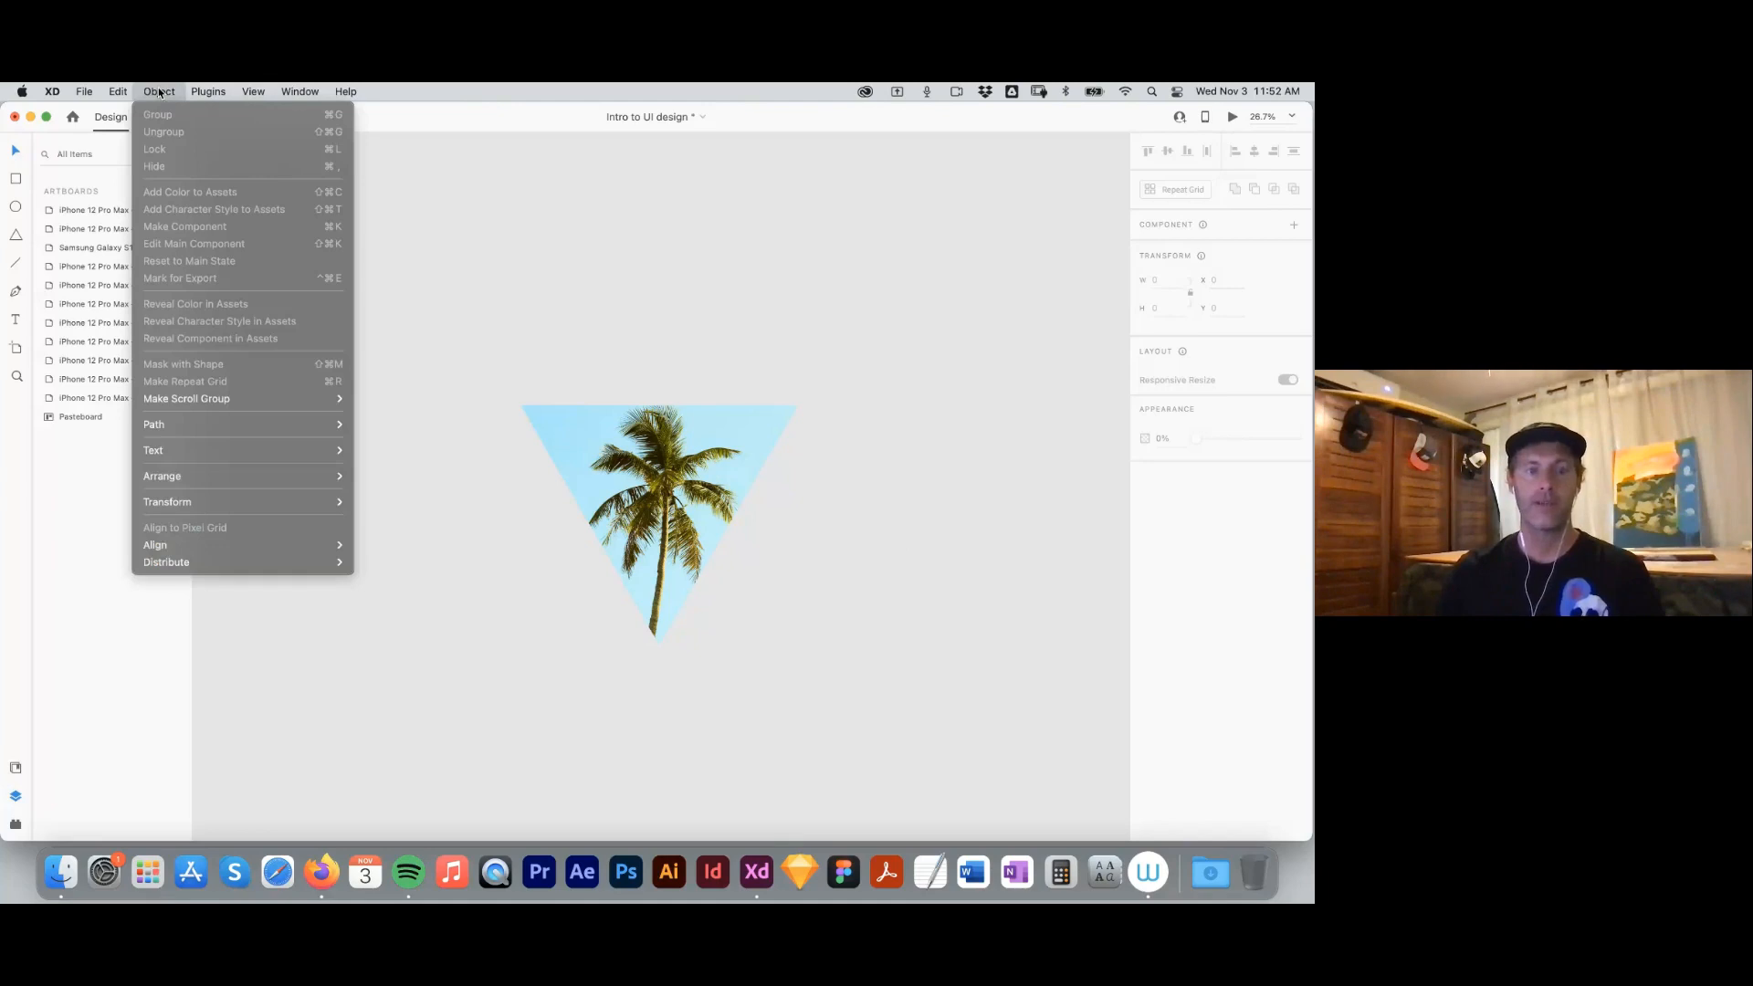
{"action": "left_click", "coordinate": [840, 353]}
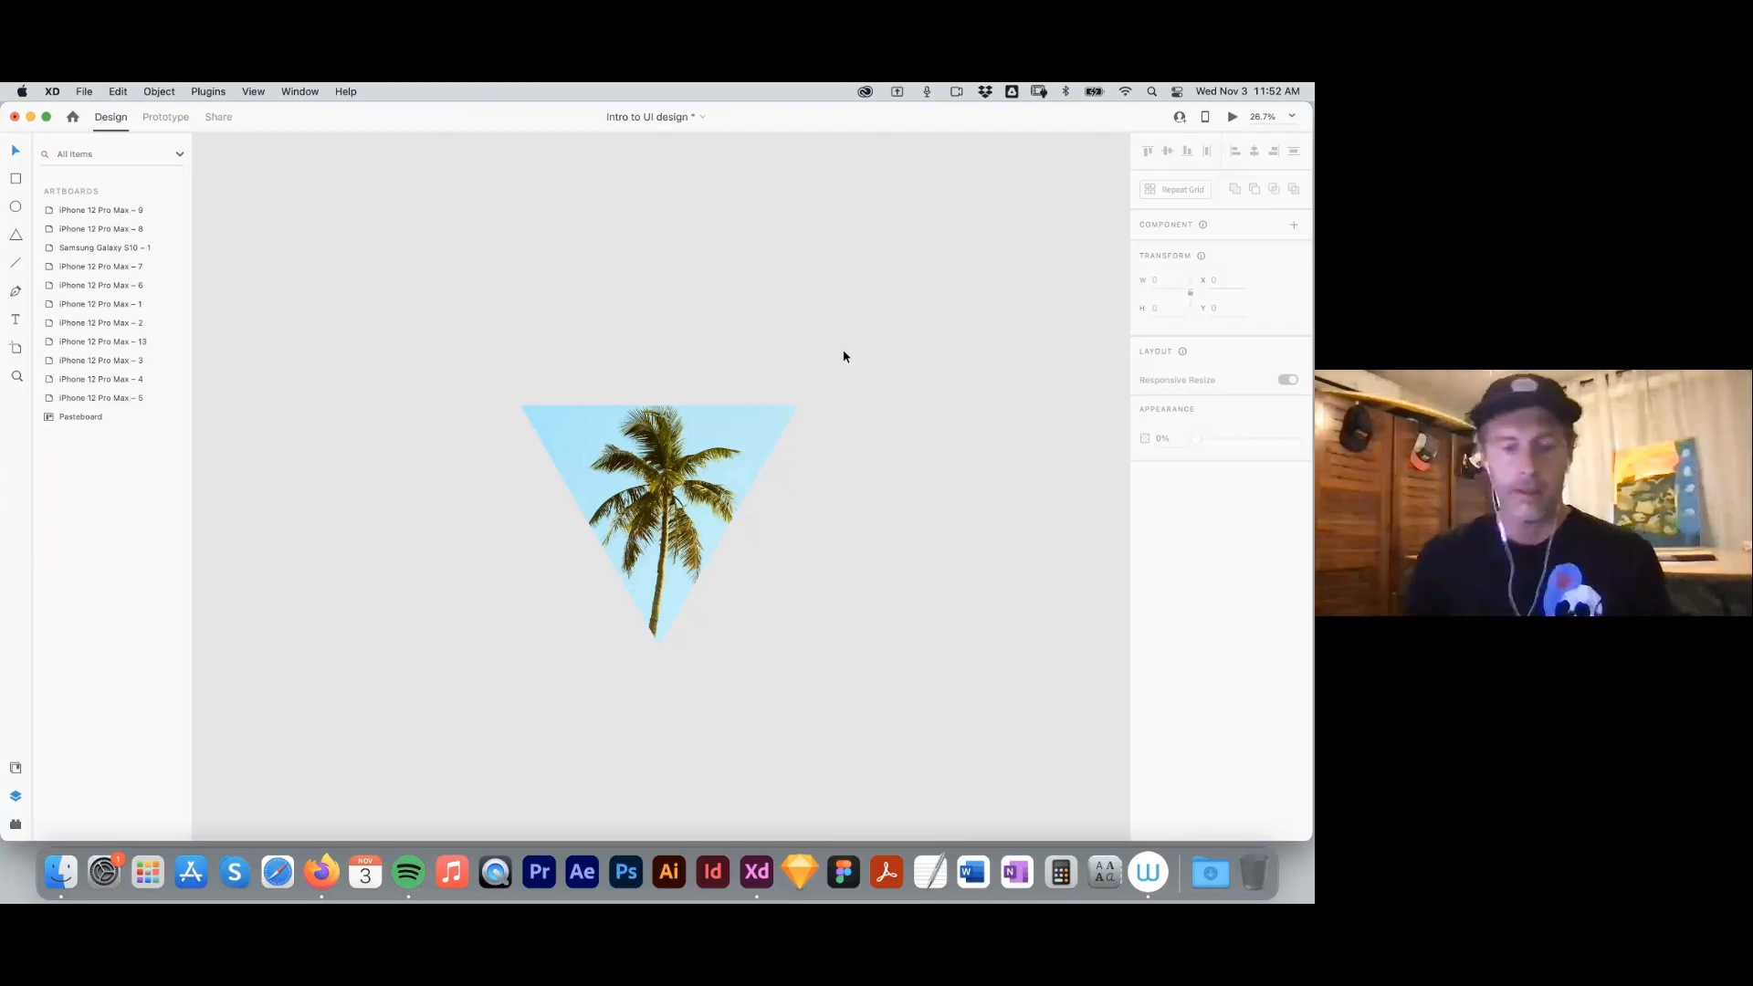
{"action": "key", "text": "super+minus"}
{"action": "key", "text": "super+minus"}
{"action": "key", "text": "super+minus"}
{"action": "key", "text": "super+minus"}
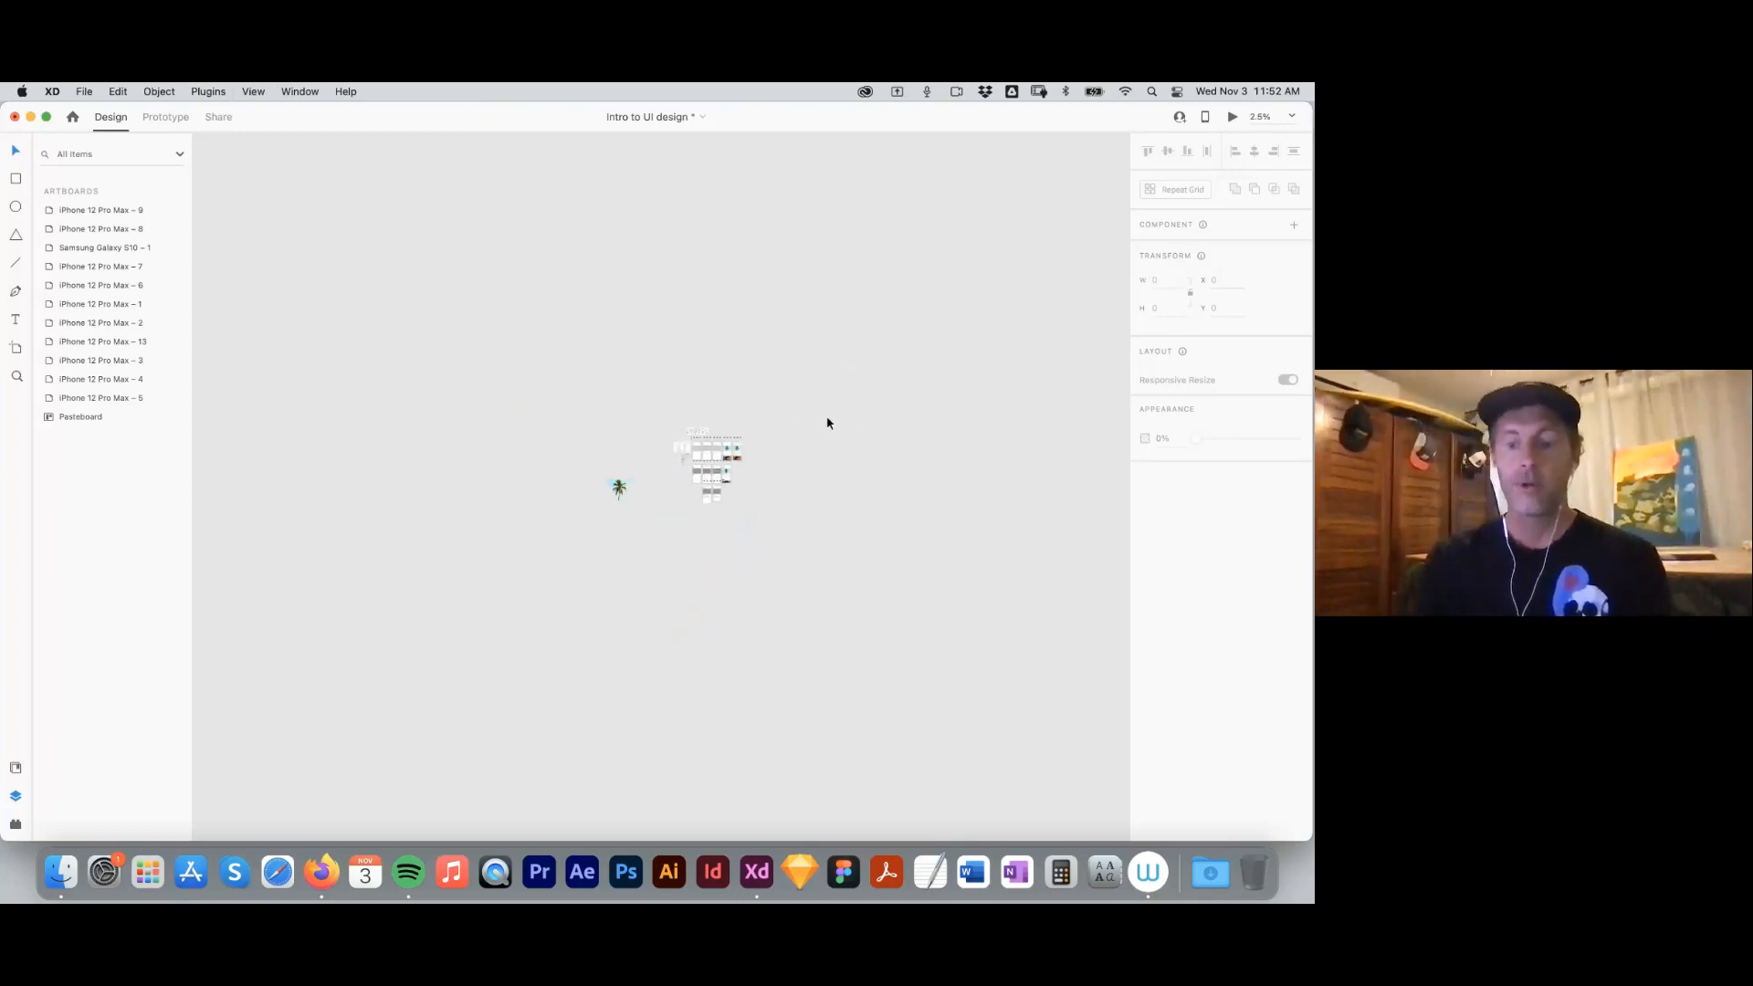
{"action": "key", "text": "z"}
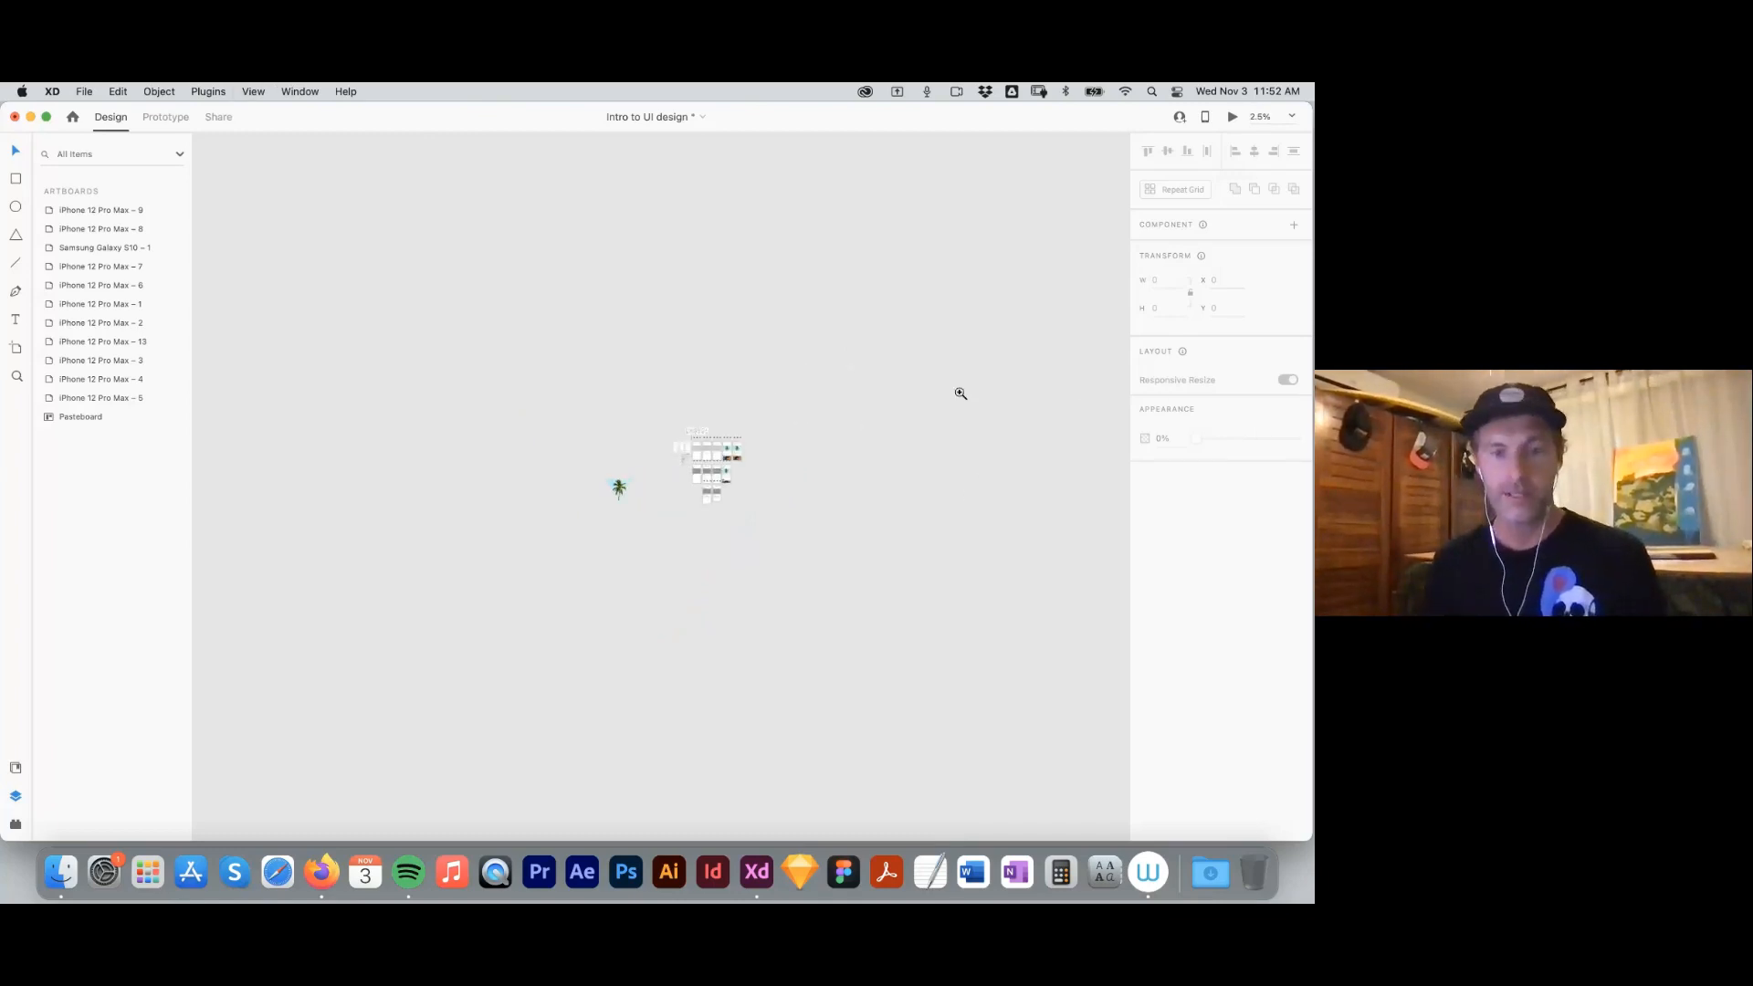
{"action": "left_click_drag", "start_coordinate": [647, 425], "coordinate": [791, 512]}
{"action": "key", "text": "z"}
{"action": "left_click_drag", "start_coordinate": [498, 299], "coordinate": [928, 633]}
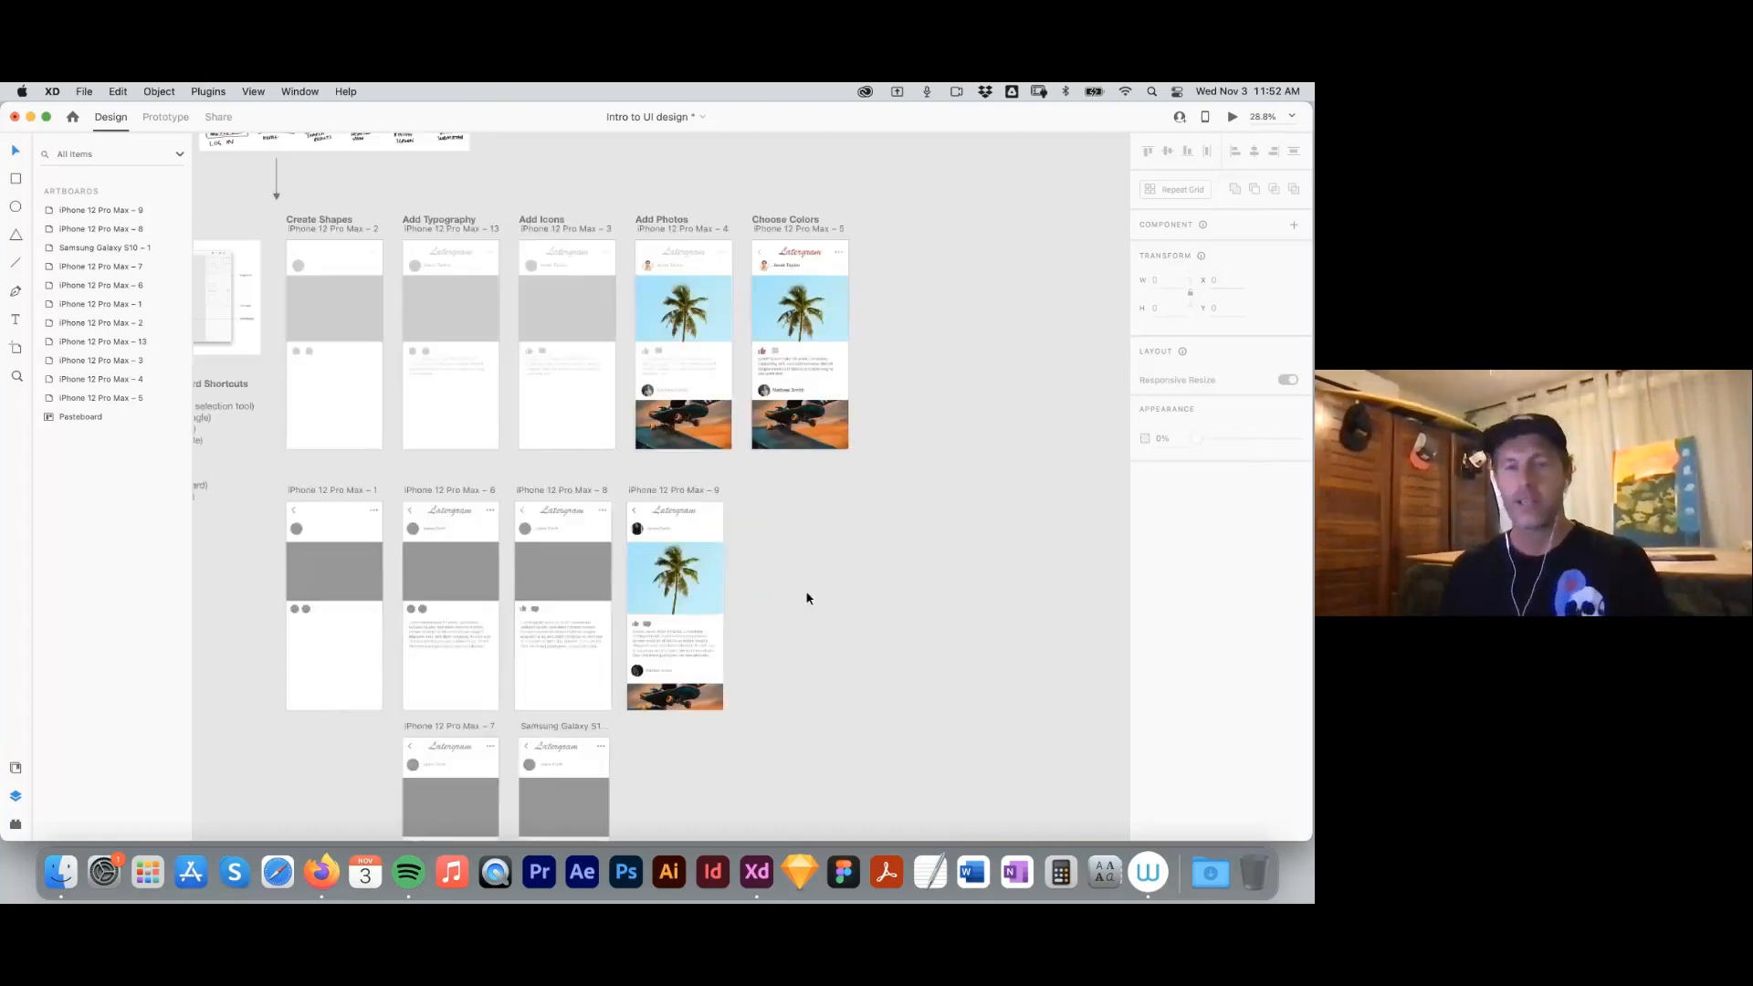
Rename the avatar ellipse layer on iPhone 12 Pro Max – 1 to 'Avatar 1'.
{"action": "left_click", "coordinate": [296, 532]}
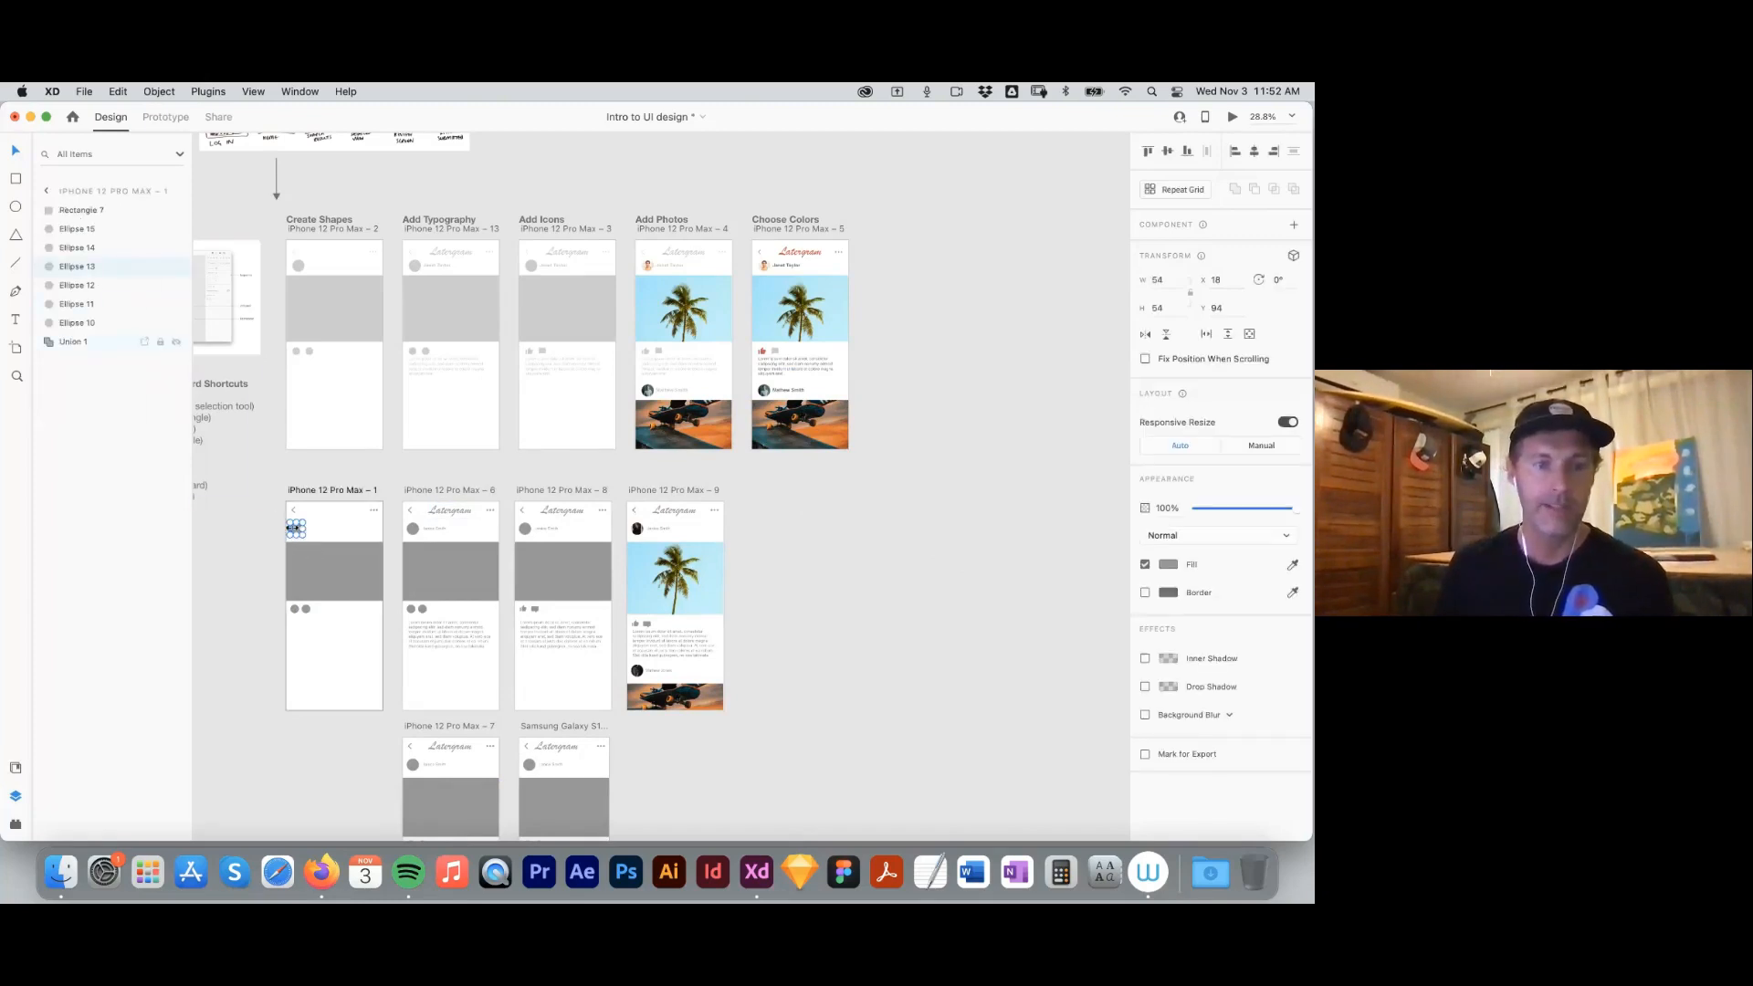
{"action": "double_click", "coordinate": [75, 267]}
{"action": "type", "text": "Avatar"}
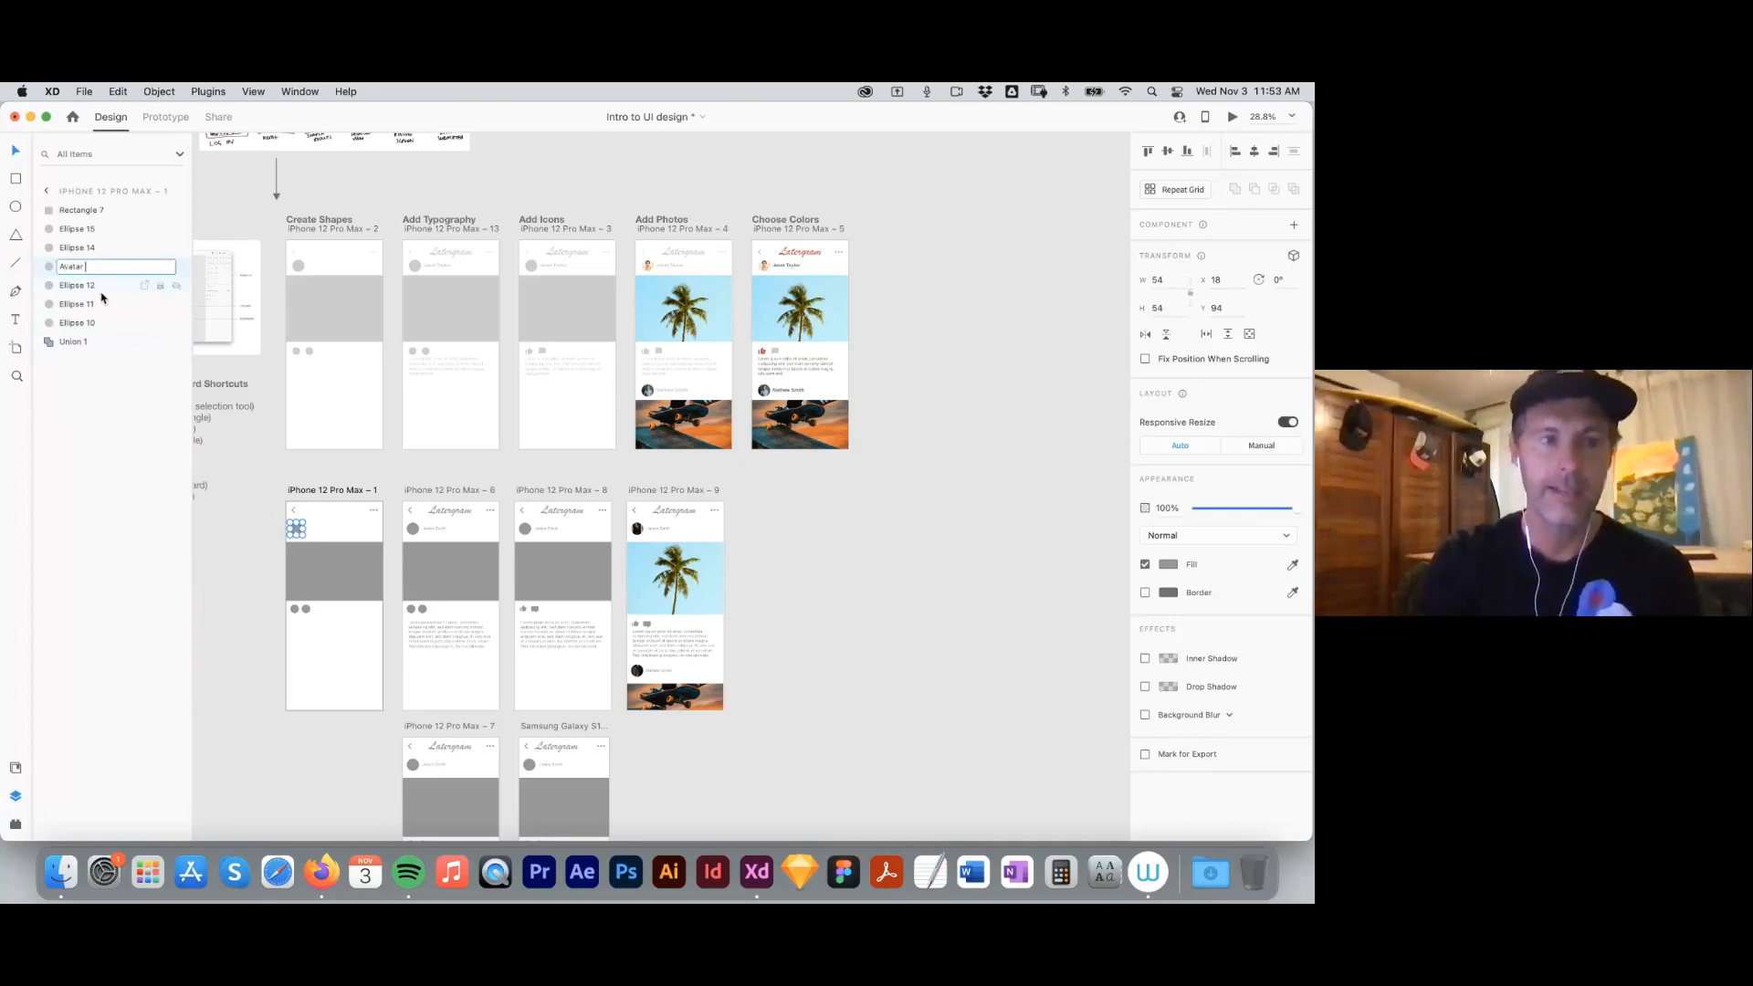
{"action": "type", "text": " 1"}
{"action": "key", "text": "Return"}
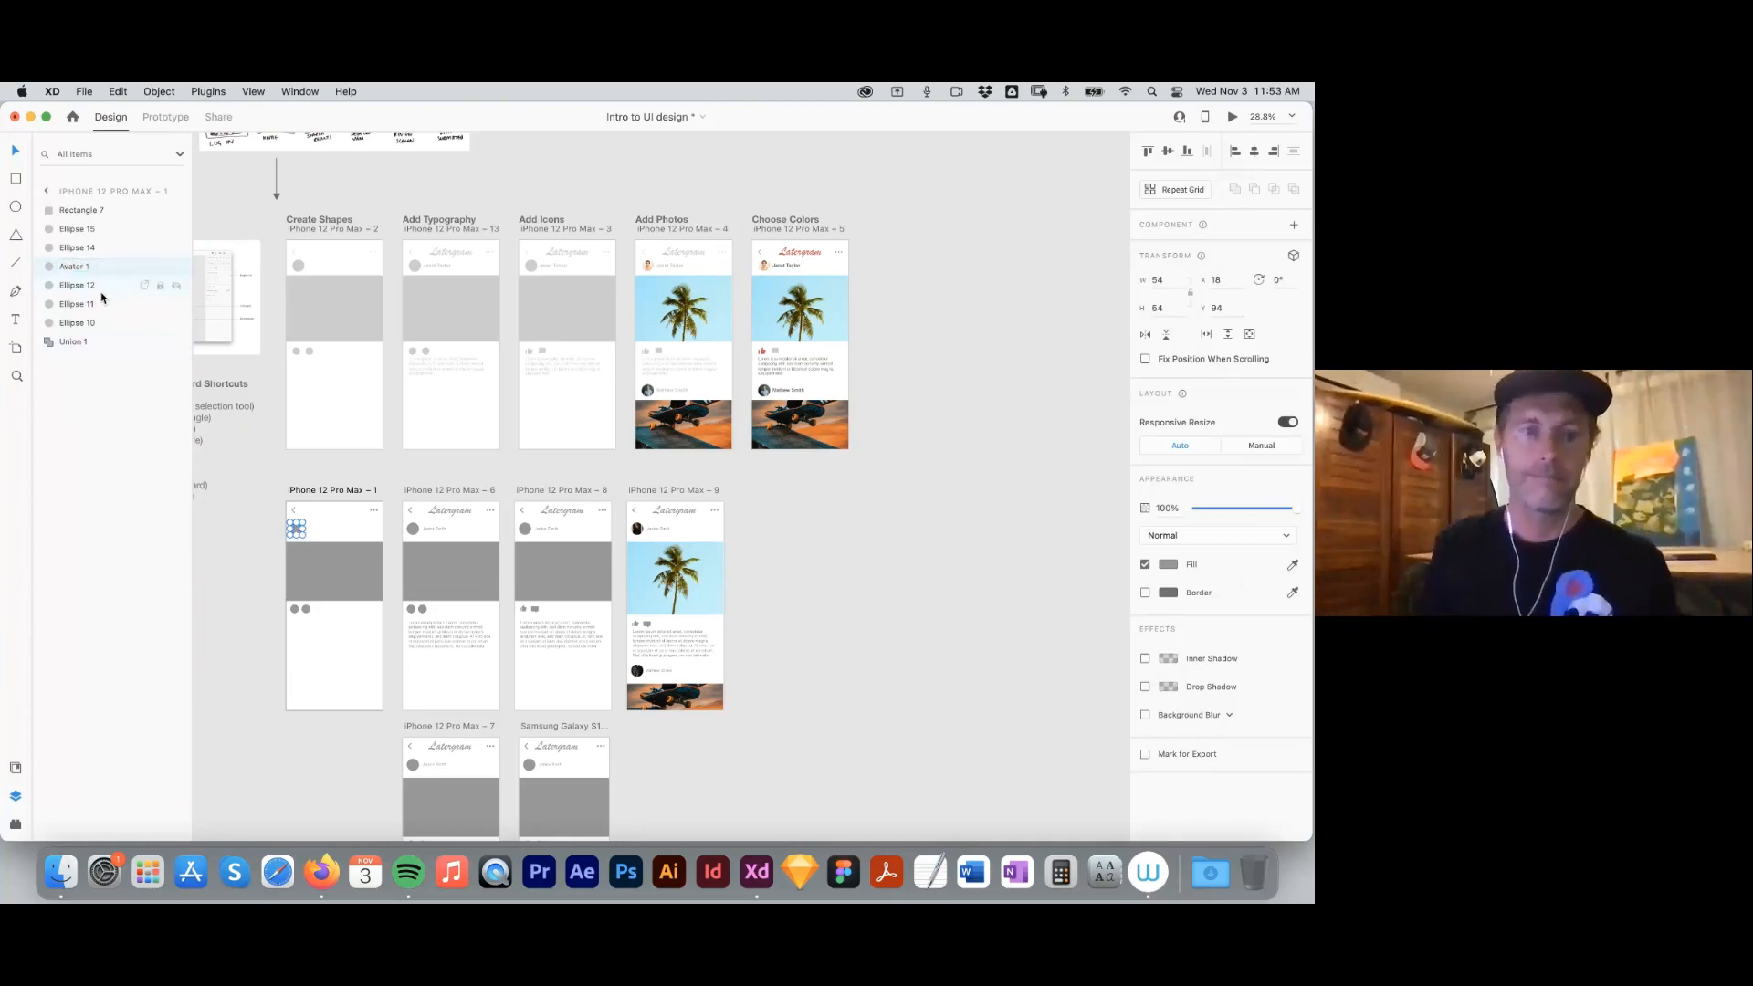
Deselect and scroll across the canvas to survey all the post artboards.
{"action": "left_click", "coordinate": [778, 465]}
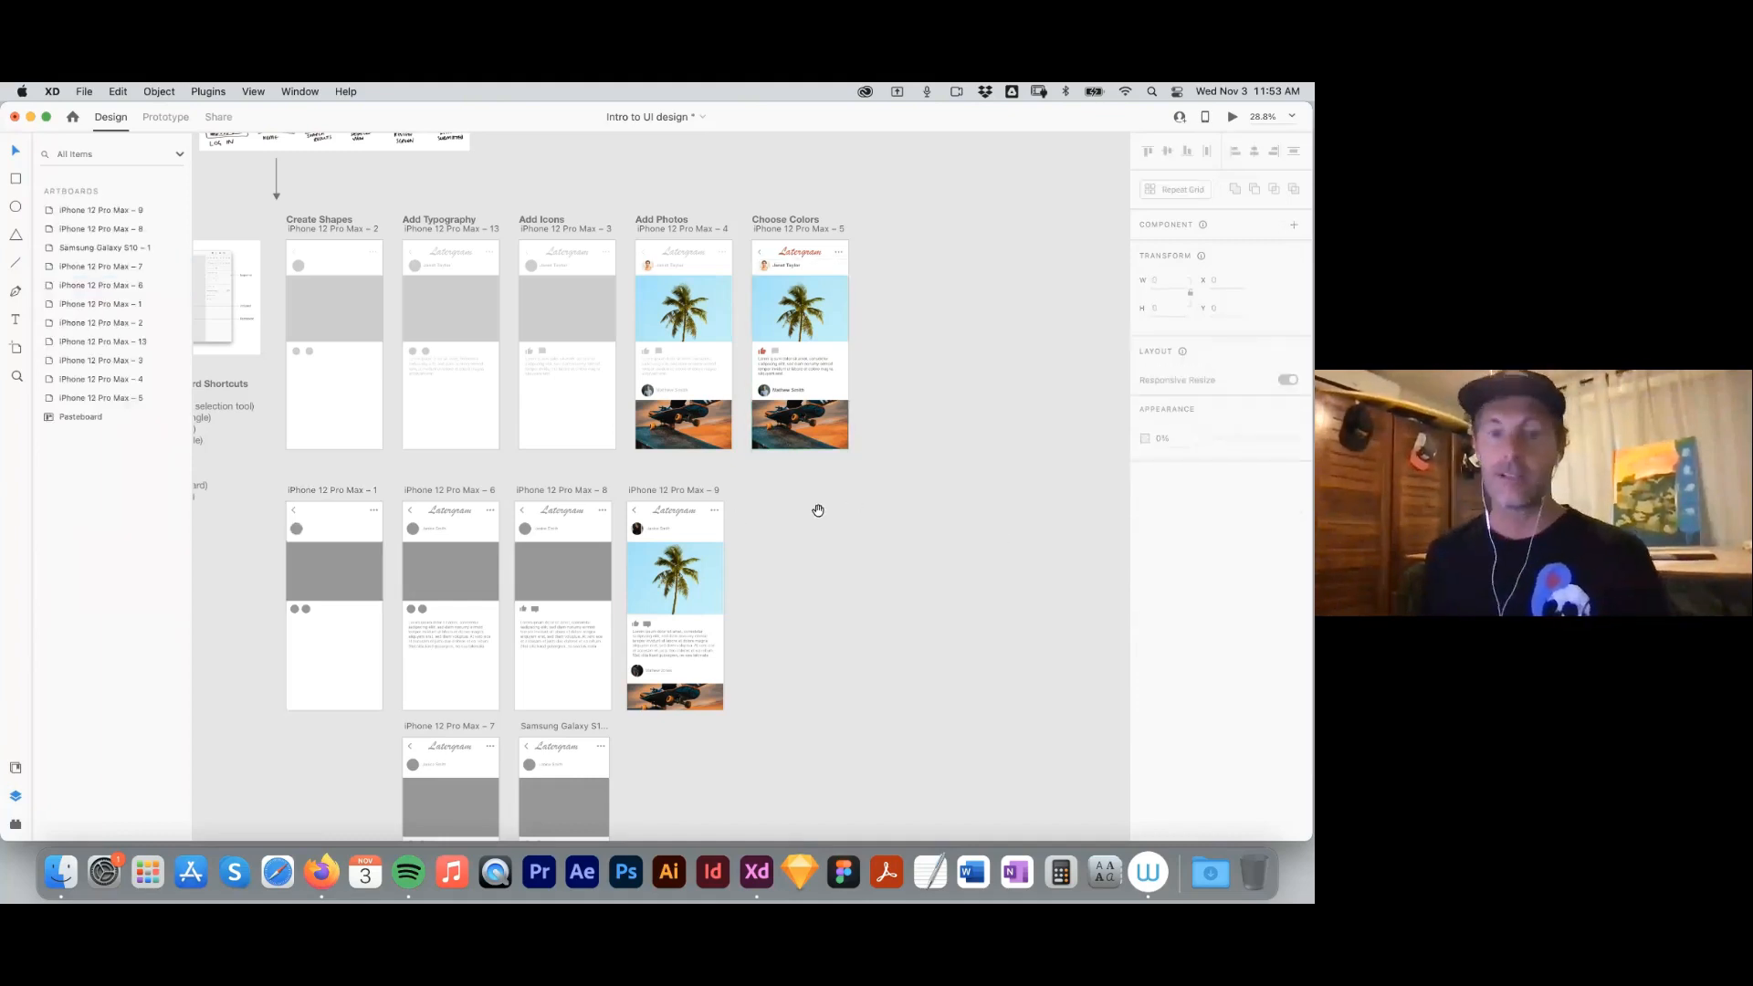
{"action": "scroll", "coordinate": [814, 505], "scroll_direction": "left", "scroll_amount": 2}
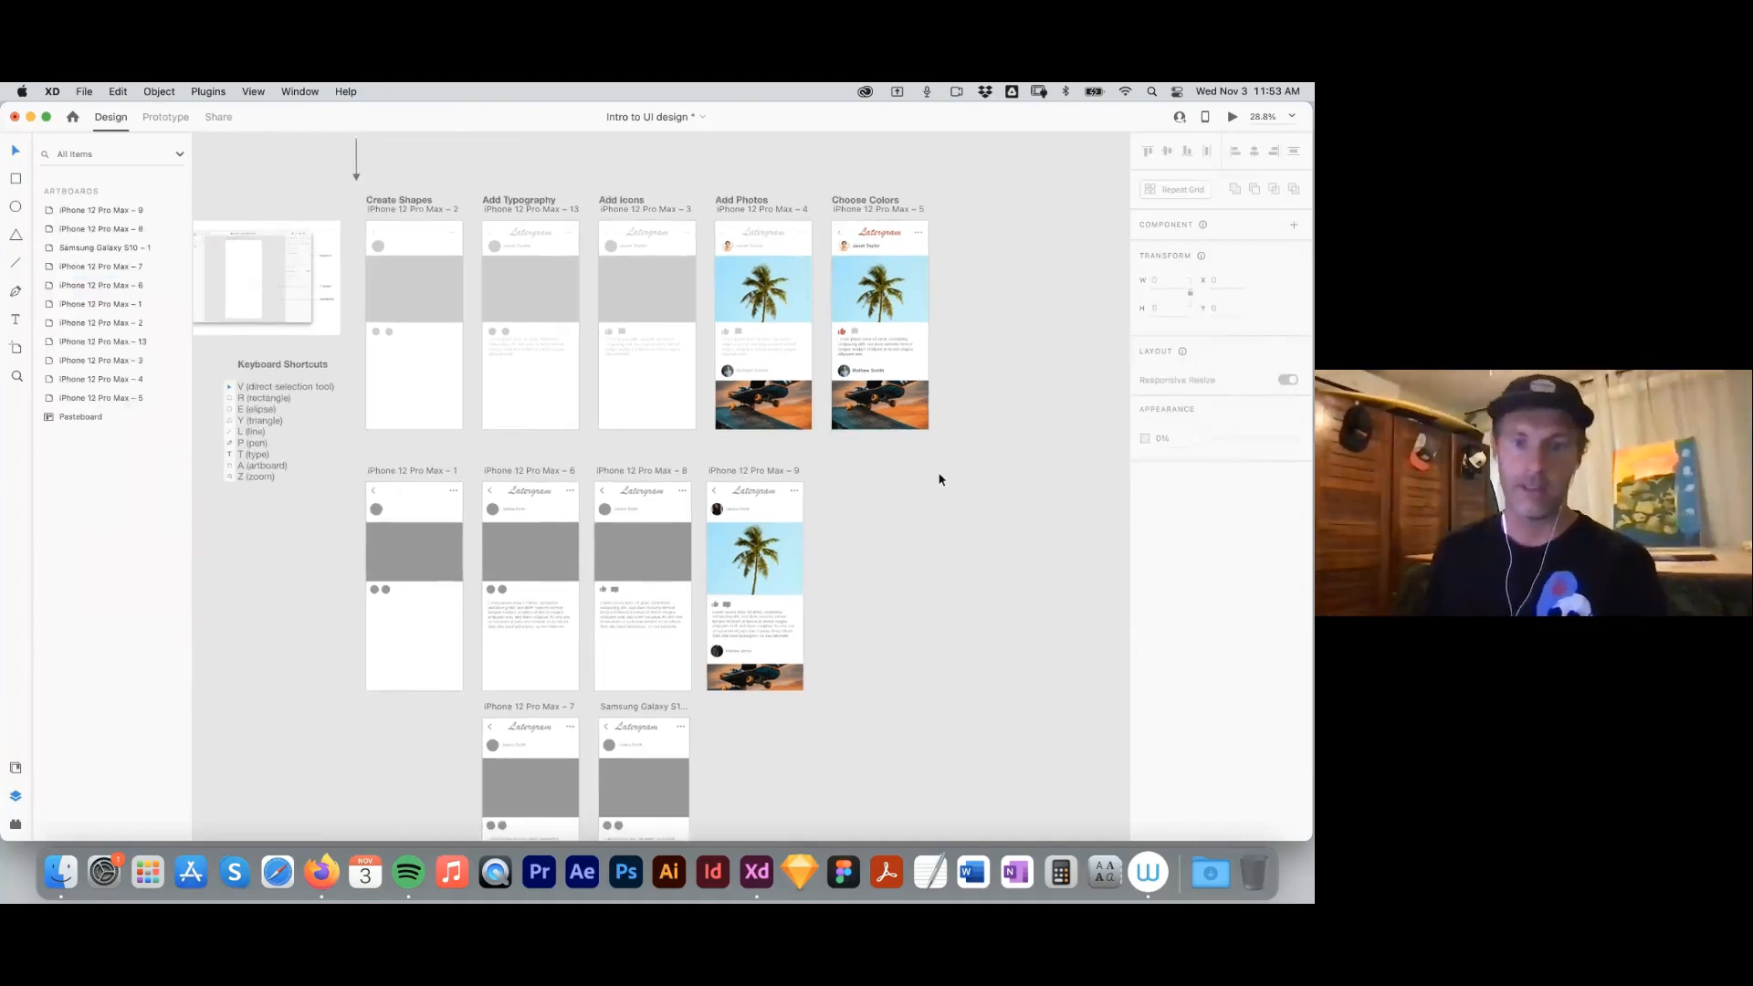
{"action": "scroll", "coordinate": [881, 511], "scroll_direction": "up", "scroll_amount": 1}
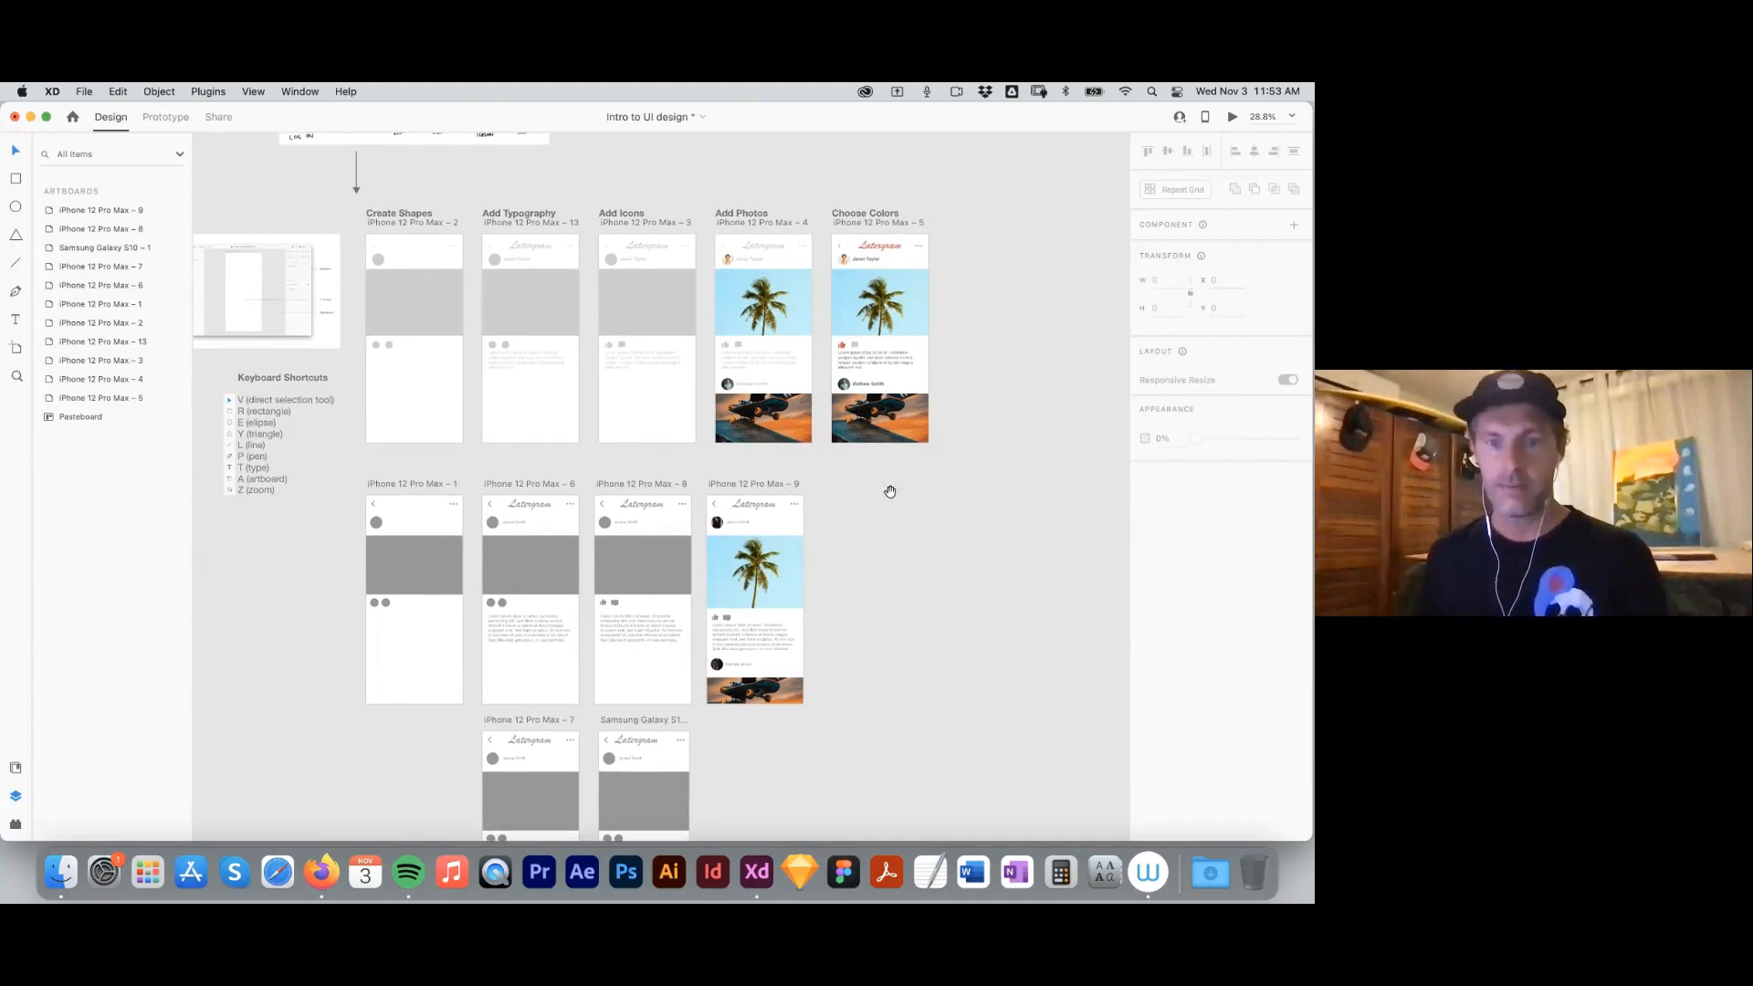
{"action": "scroll", "coordinate": [895, 484], "scroll_direction": "right", "scroll_amount": 2}
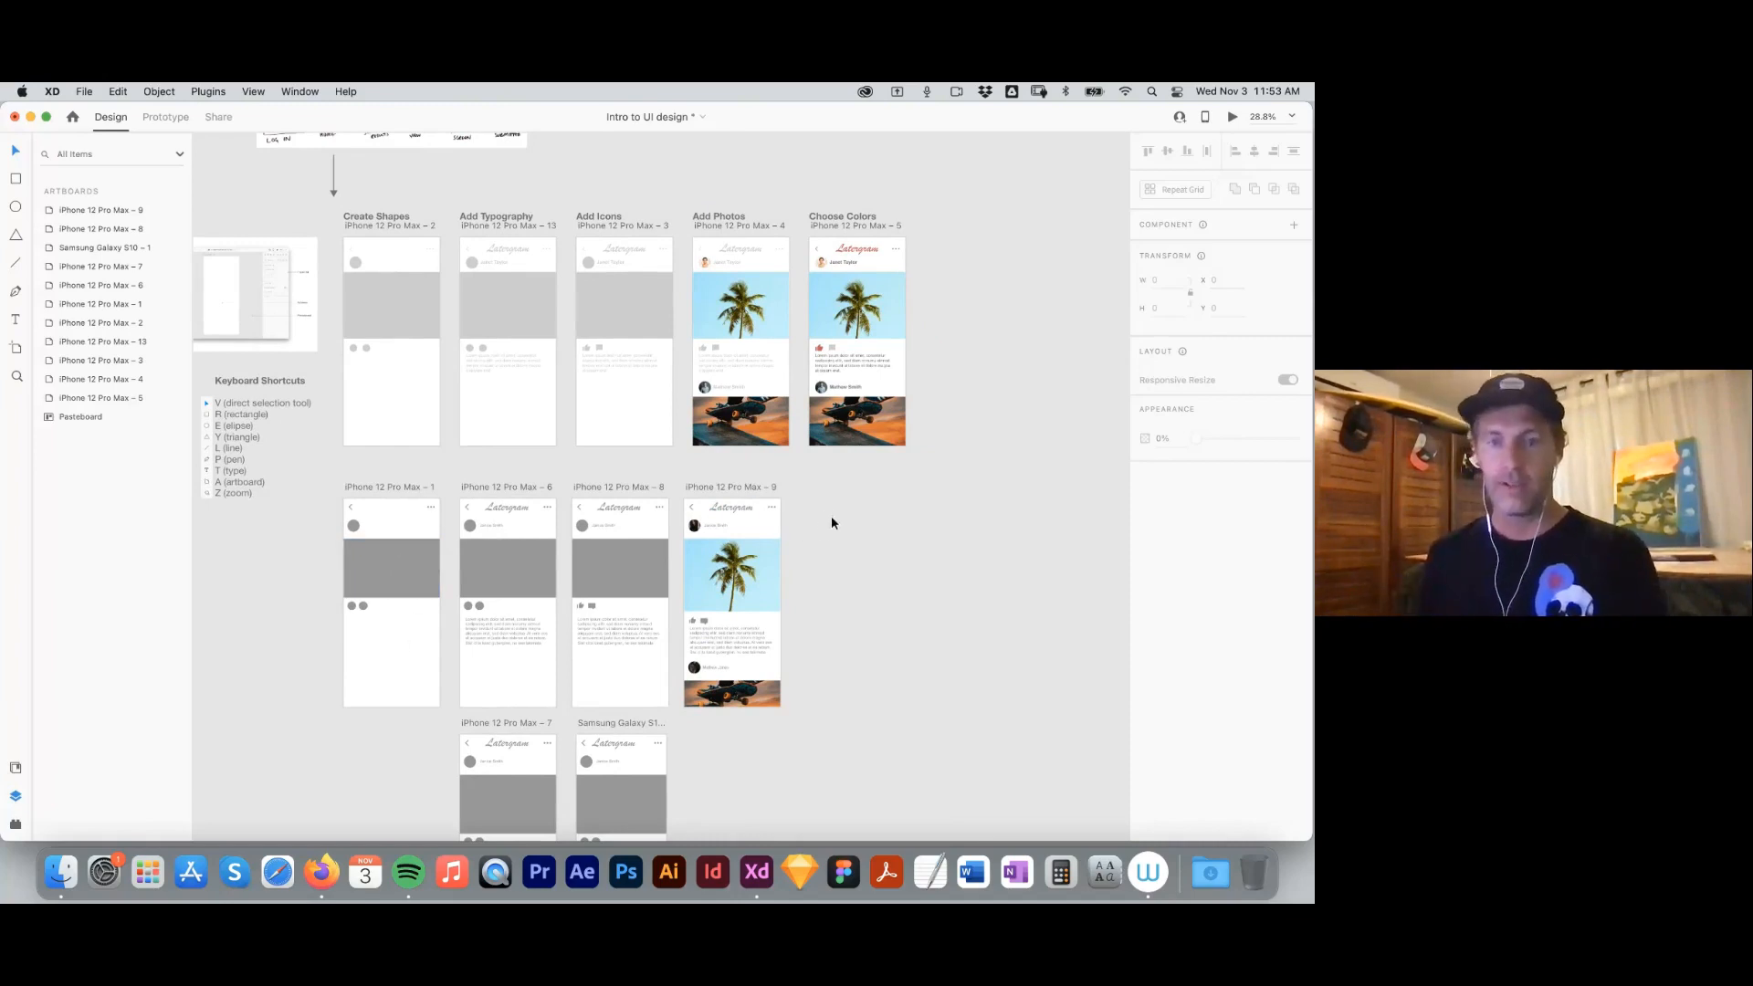
{"action": "scroll", "coordinate": [845, 489], "scroll_direction": "right", "scroll_amount": 2}
{"action": "scroll", "coordinate": [845, 489], "scroll_direction": "down", "scroll_amount": 1}
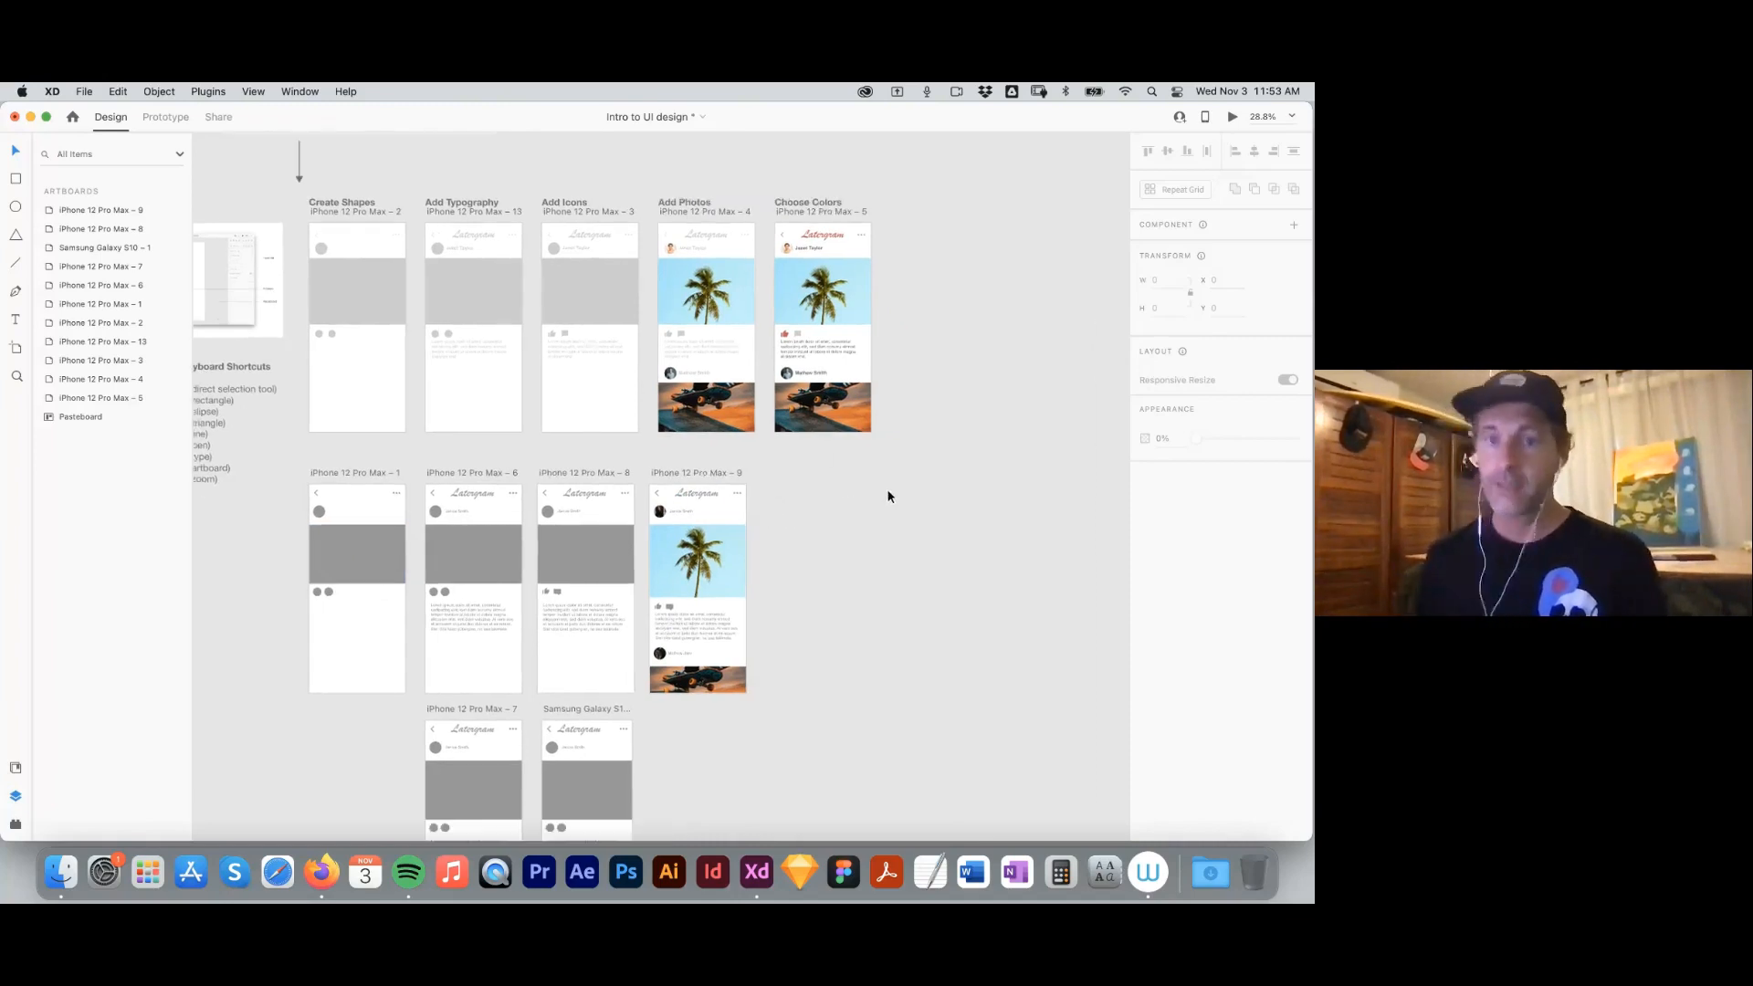
Duplicate artboard iPhone 12 Pro Max – 9 and zoom in on artboards 9 and 10.
{"action": "left_click", "coordinate": [681, 474]}
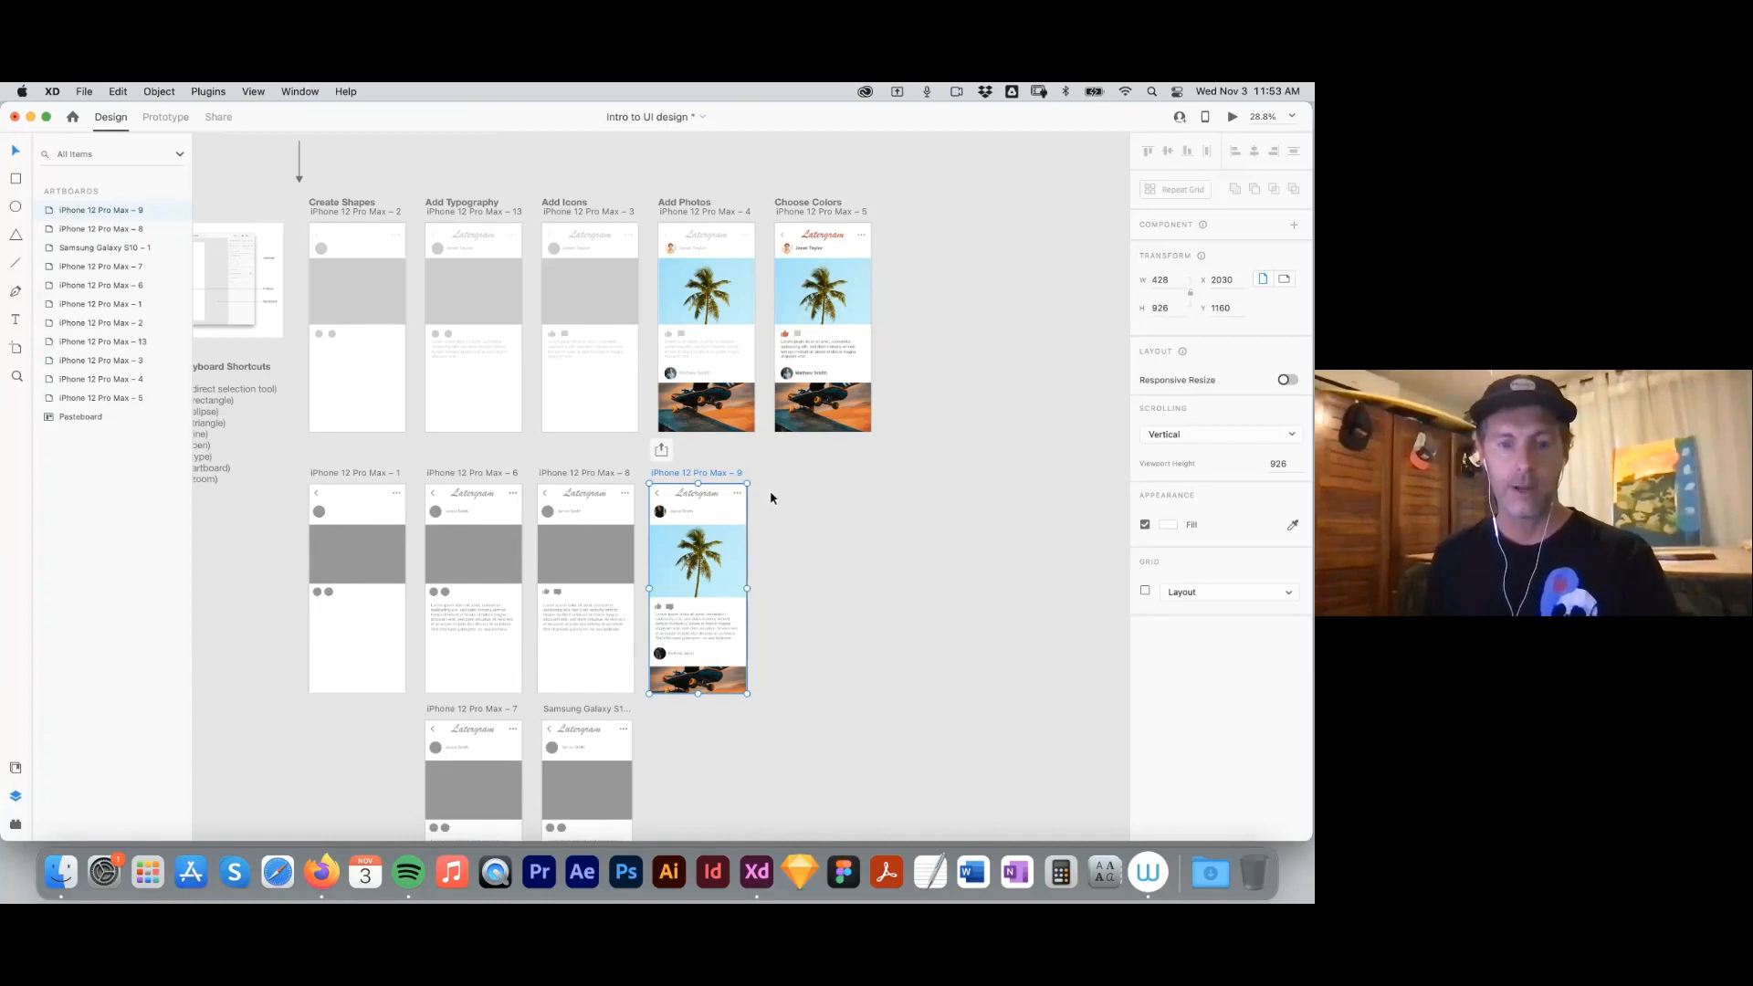
{"action": "key", "text": "super+d"}
{"action": "key", "text": "z"}
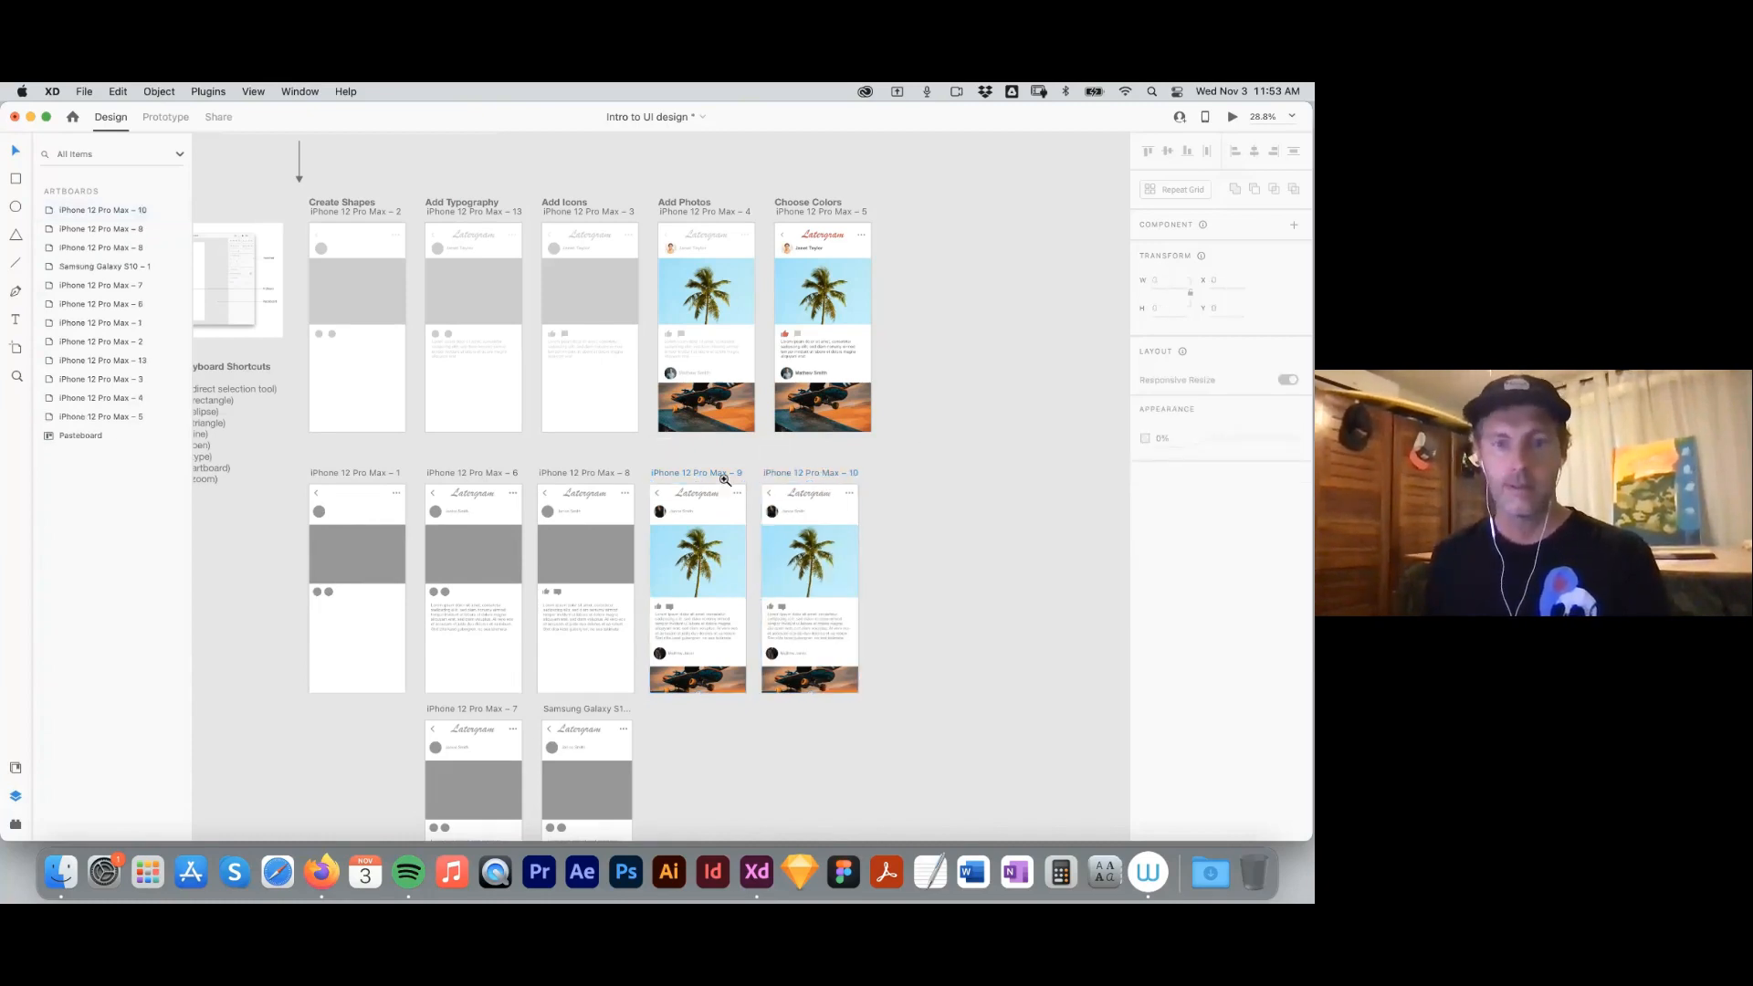
{"action": "left_click_drag", "start_coordinate": [763, 462], "coordinate": [892, 697]}
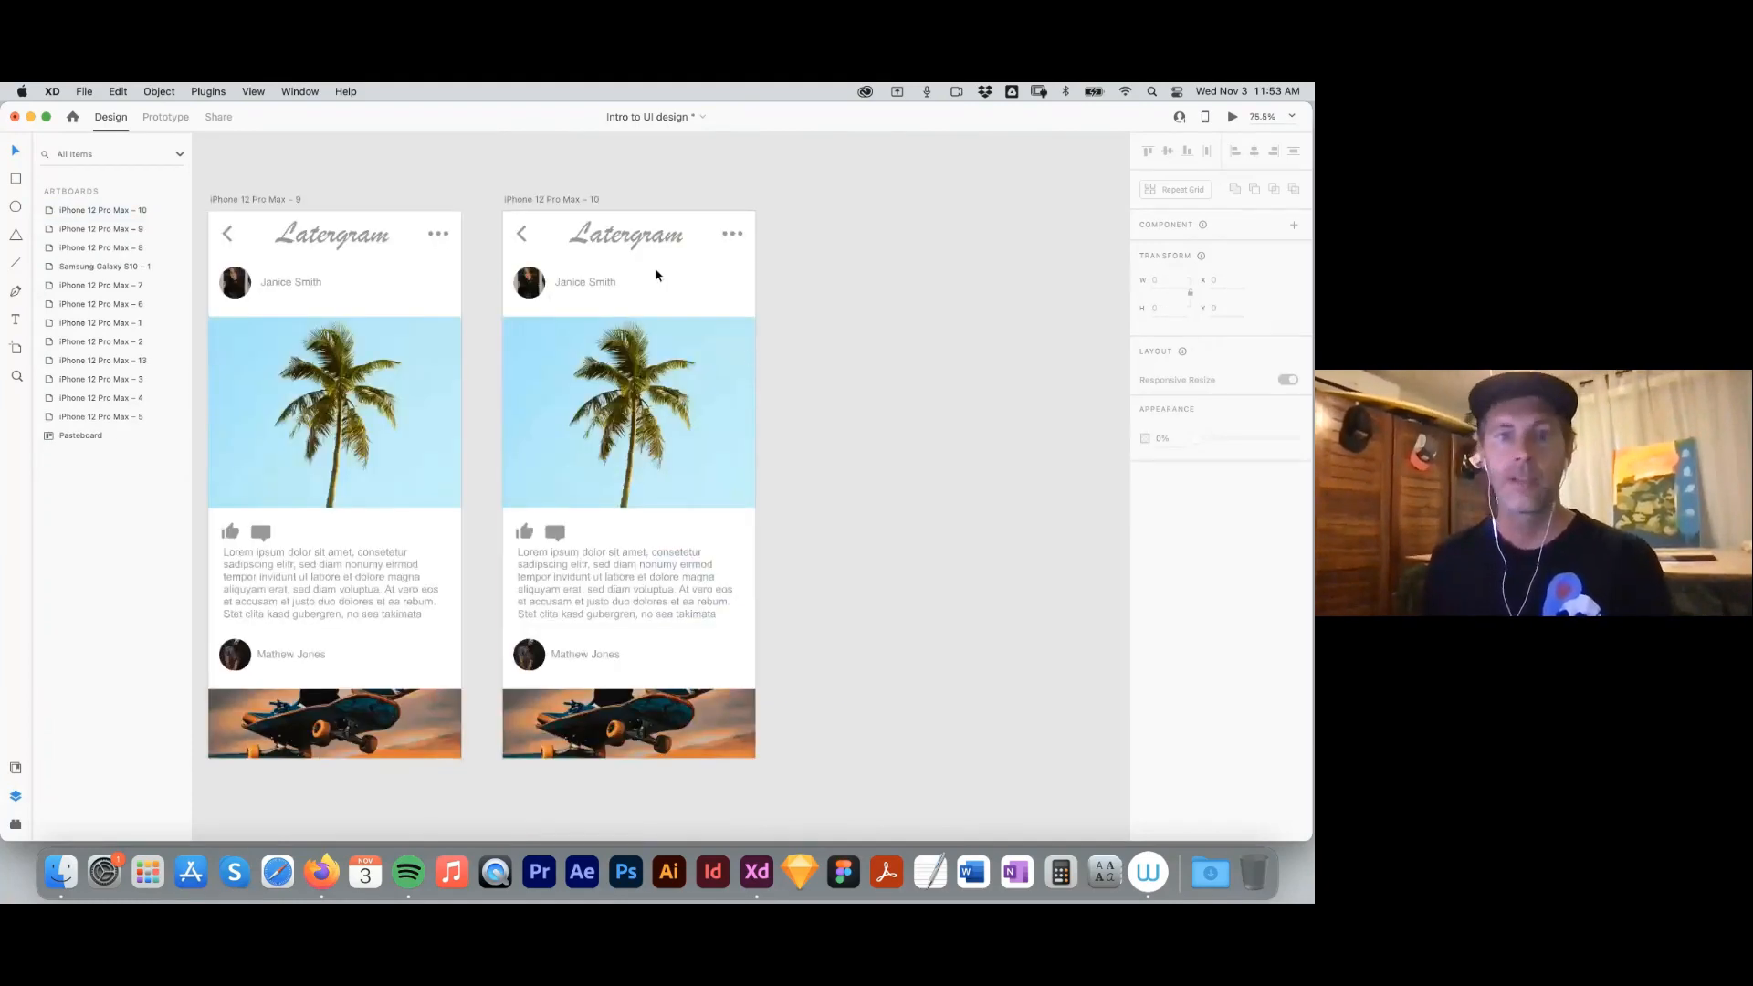
{"action": "scroll", "coordinate": [762, 468], "scroll_direction": "left", "scroll_amount": 3}
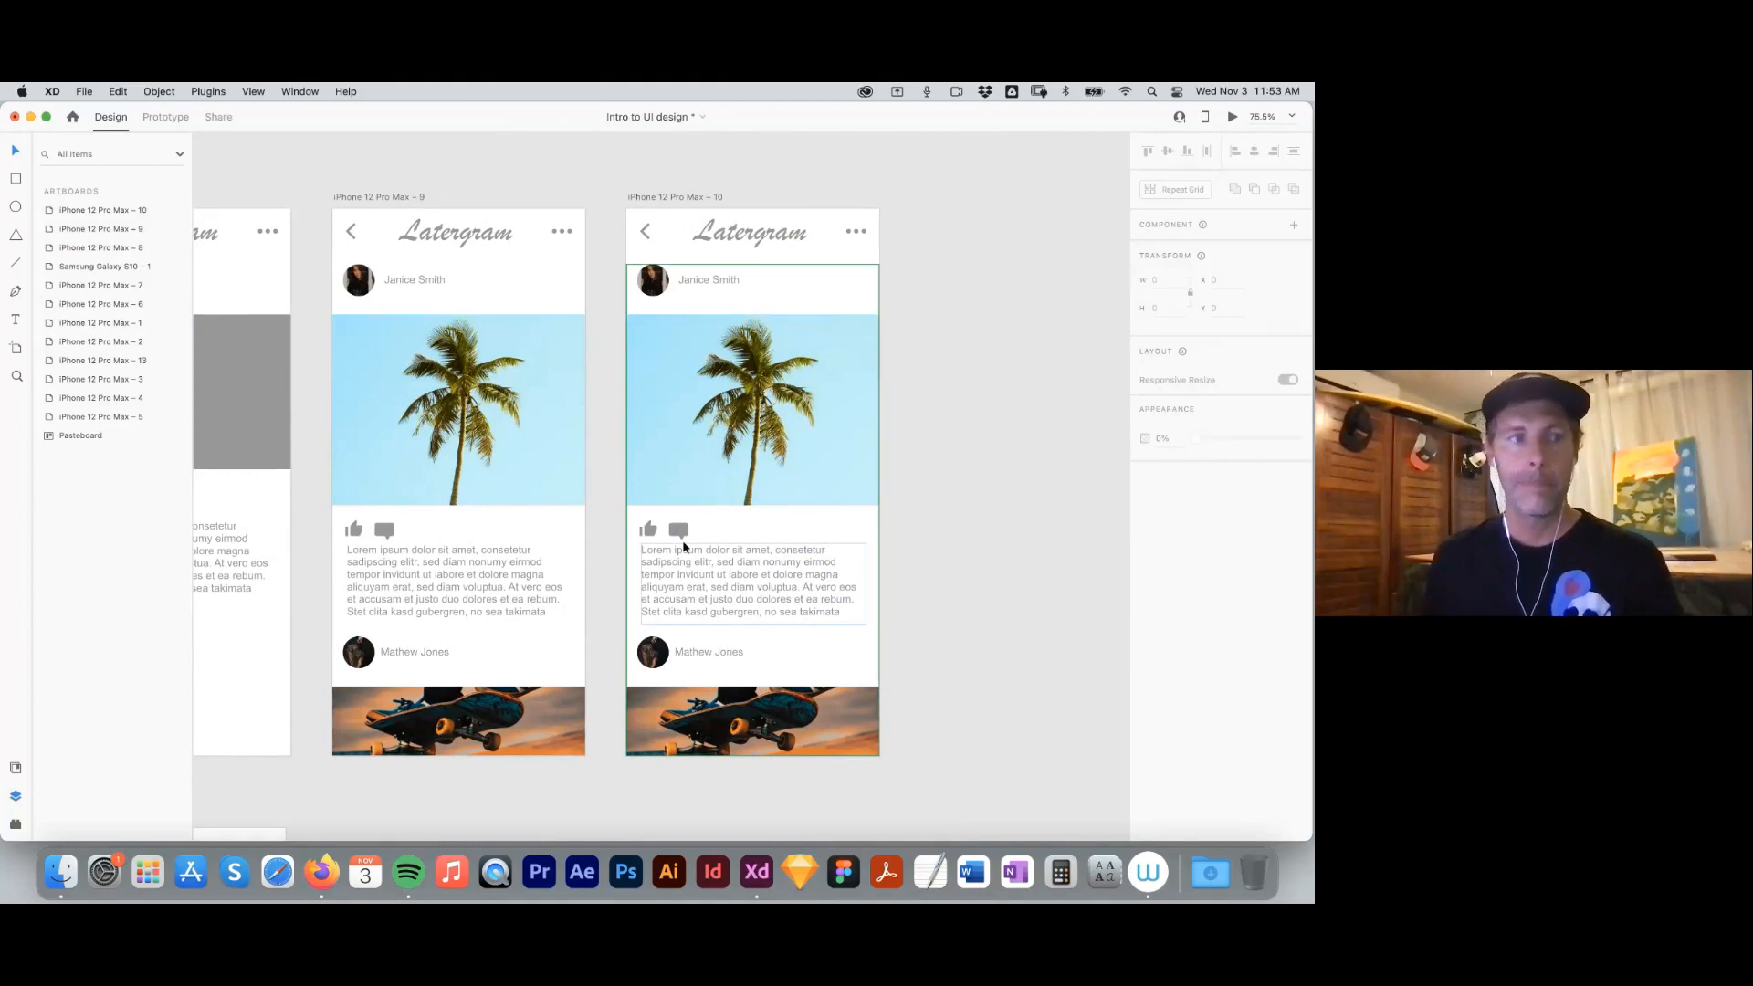
Colour artboard 10's Latergram title #C45858 from the document colours.
{"action": "left_click", "coordinate": [744, 235]}
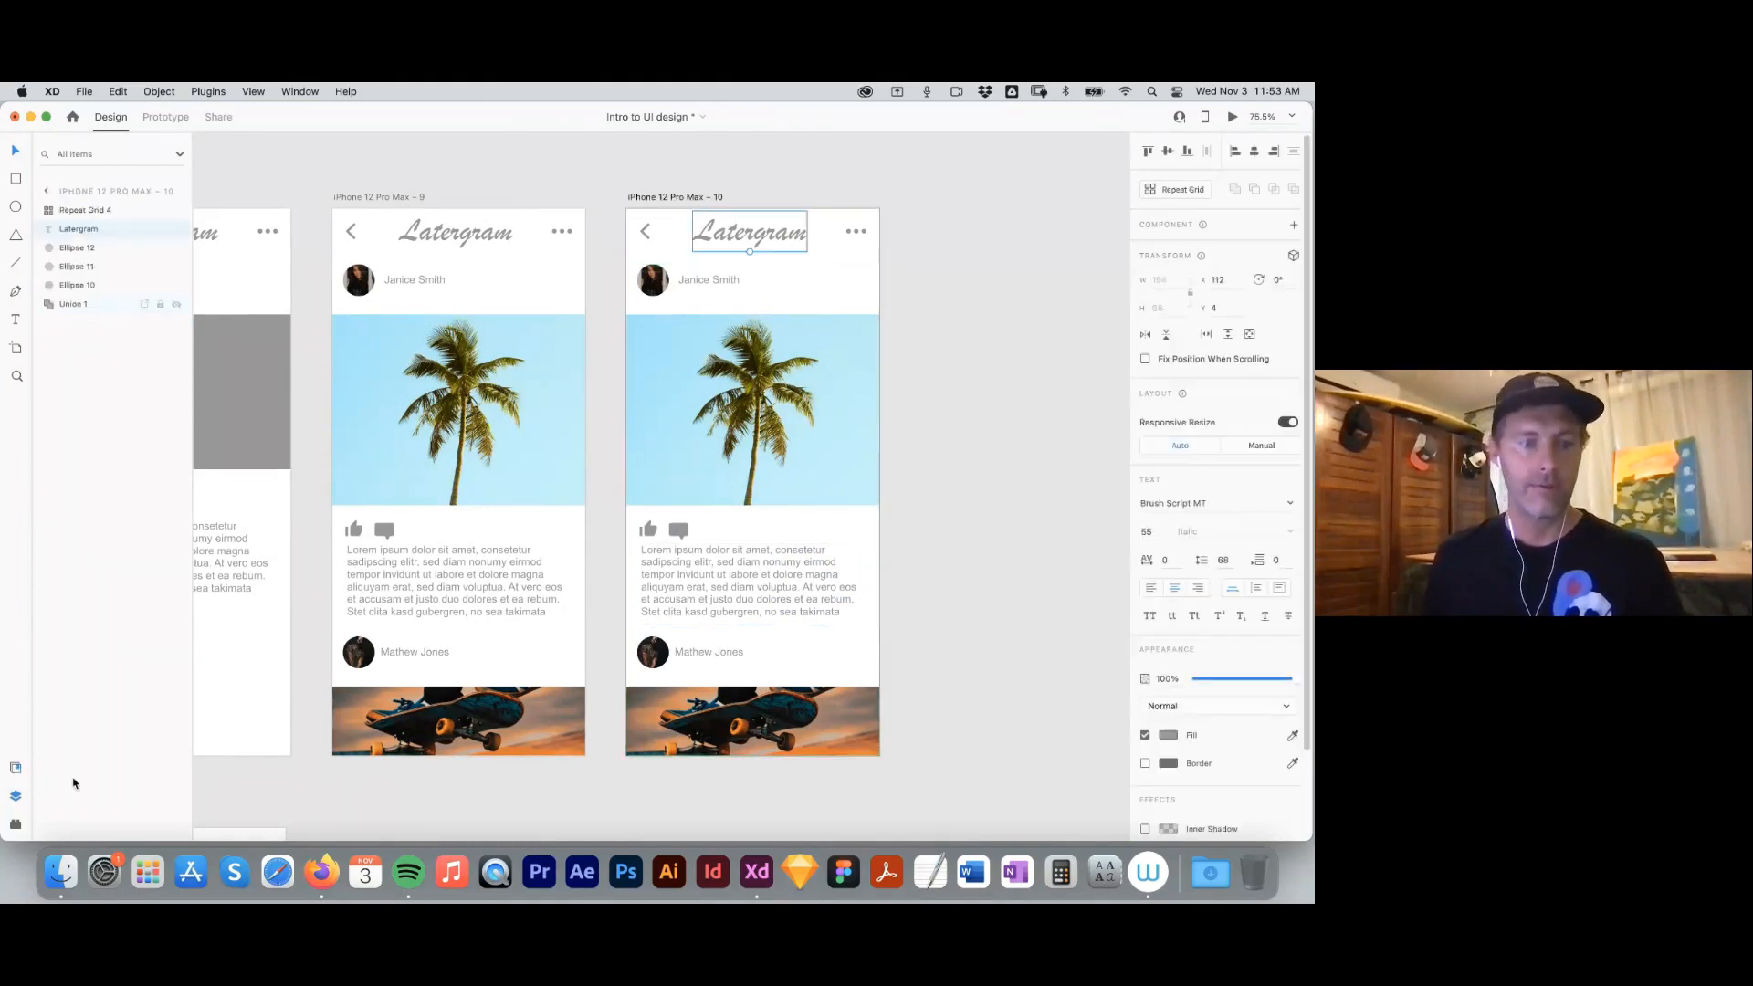
{"action": "left_click", "coordinate": [15, 767]}
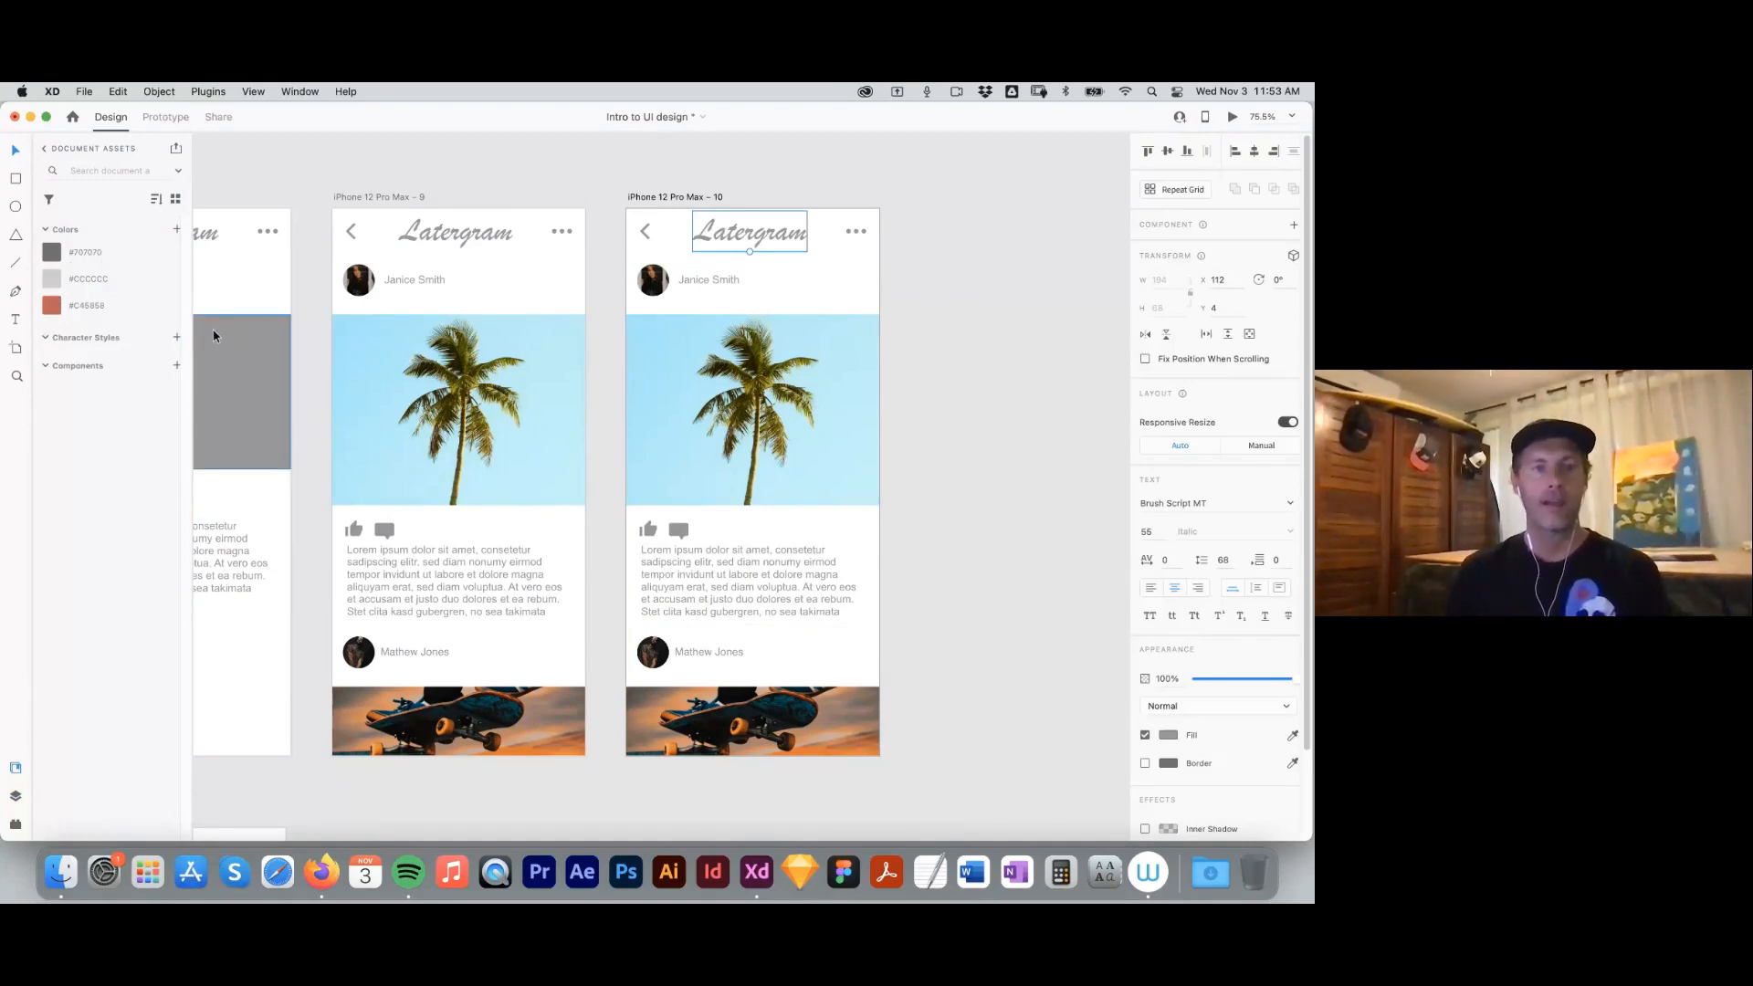
{"action": "left_click", "coordinate": [55, 305]}
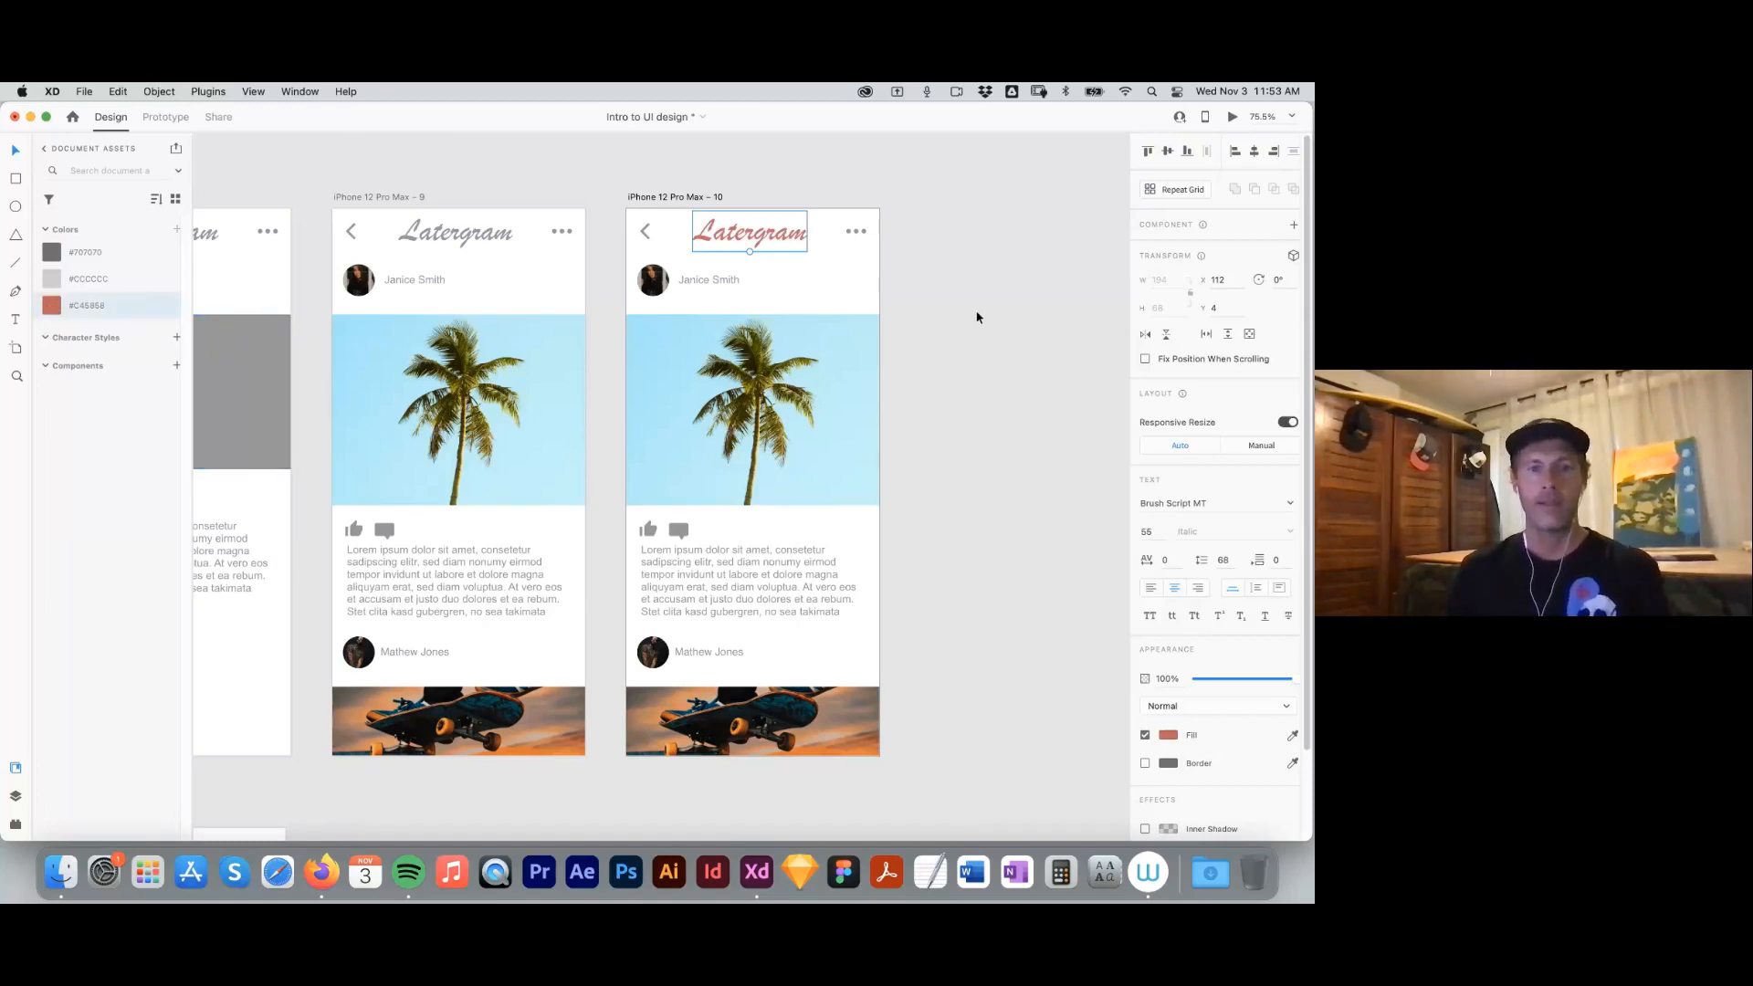
{"action": "left_click", "coordinate": [961, 308]}
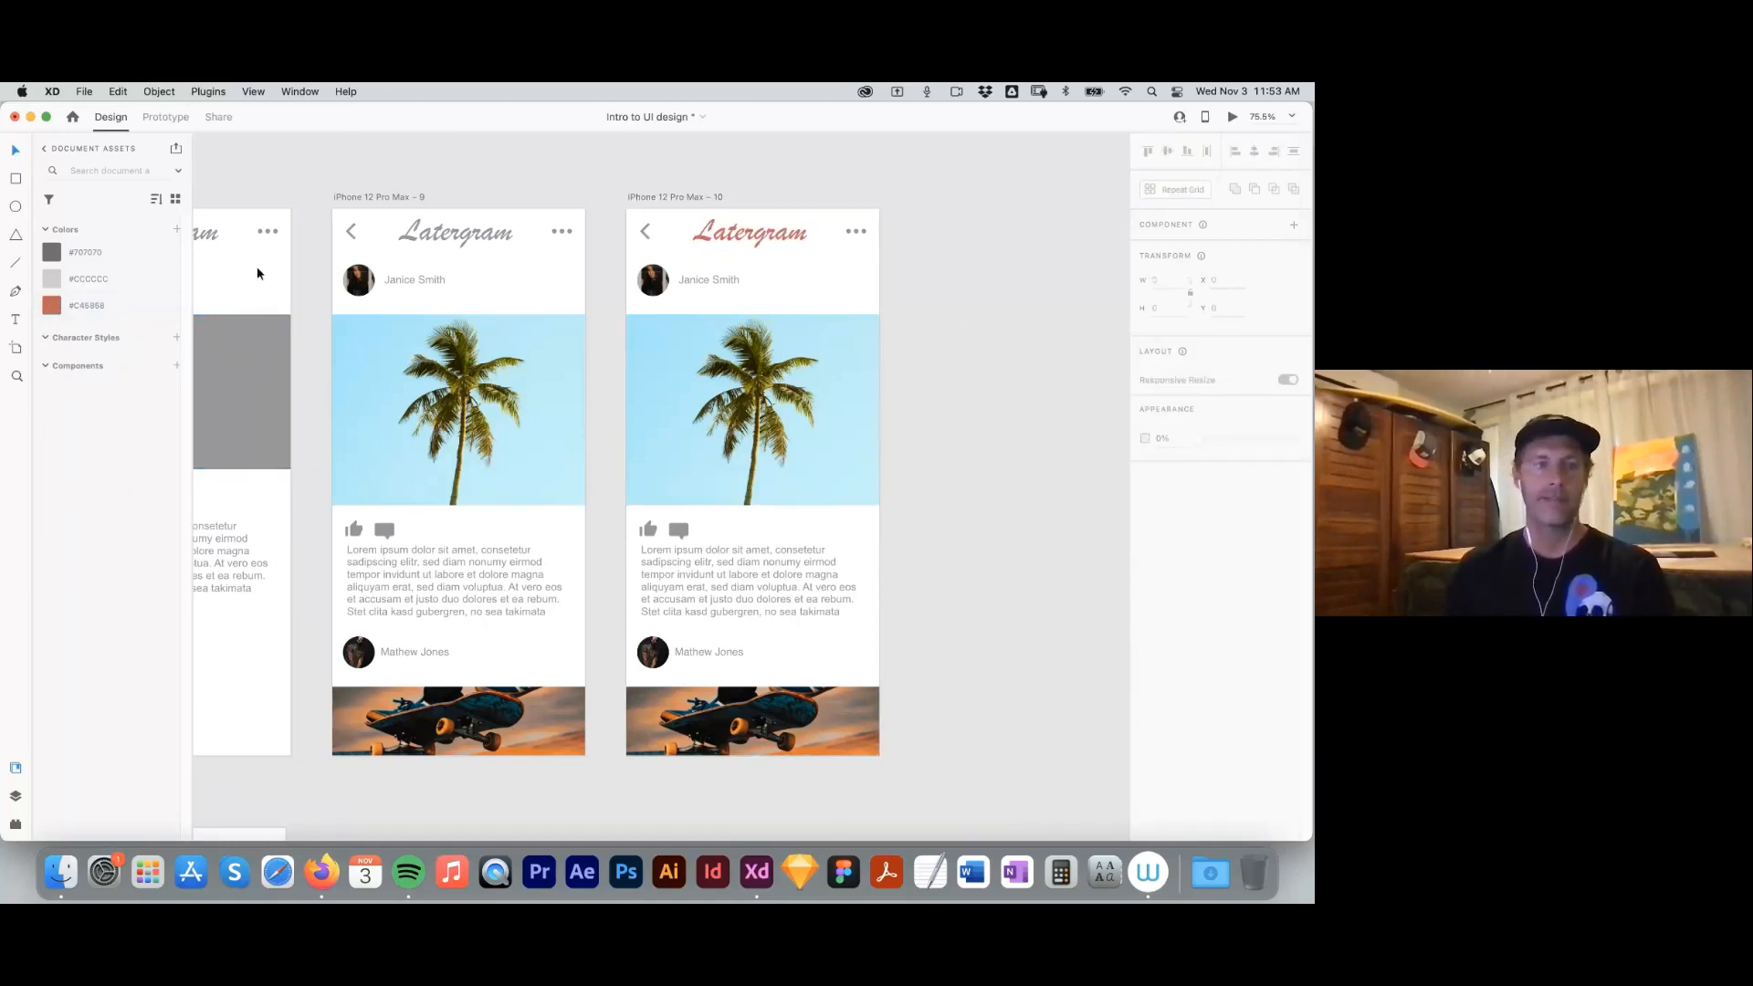
Select the back arrow and three-dots header icons on artboard 10, then clear the selection.
{"action": "left_click", "coordinate": [645, 231]}
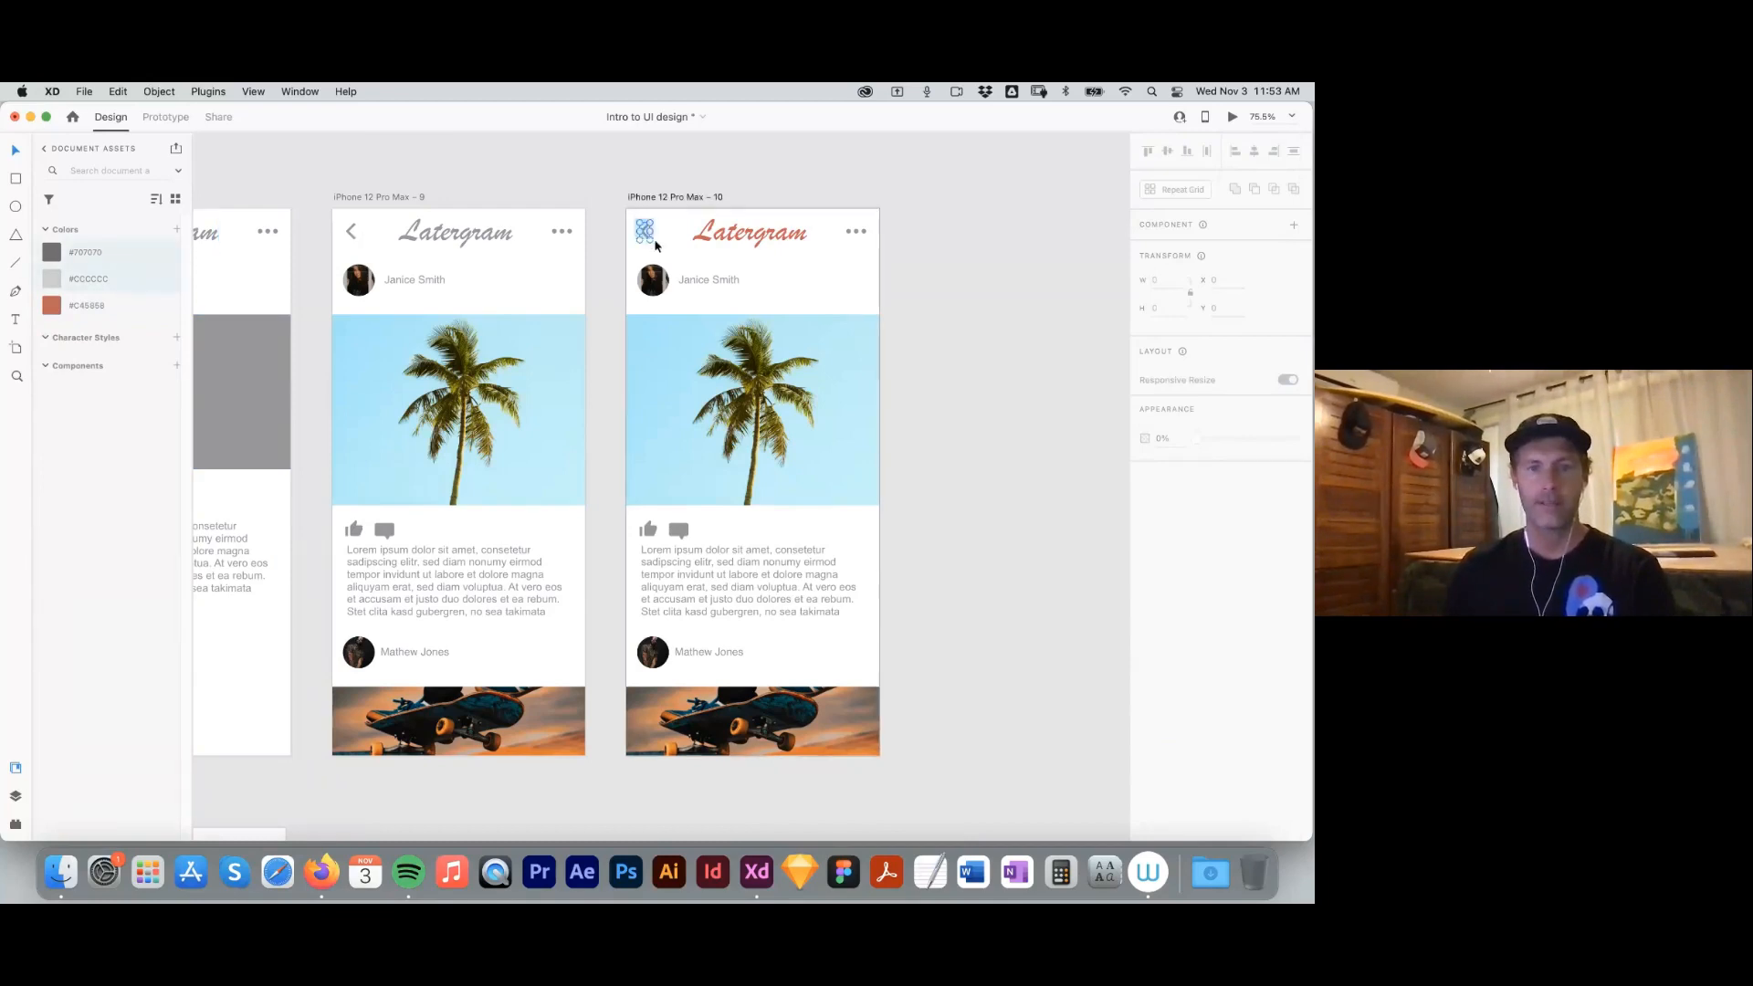
{"action": "left_click", "coordinate": [858, 233], "text": "shift"}
{"action": "left_click", "coordinate": [719, 282], "text": "shift"}
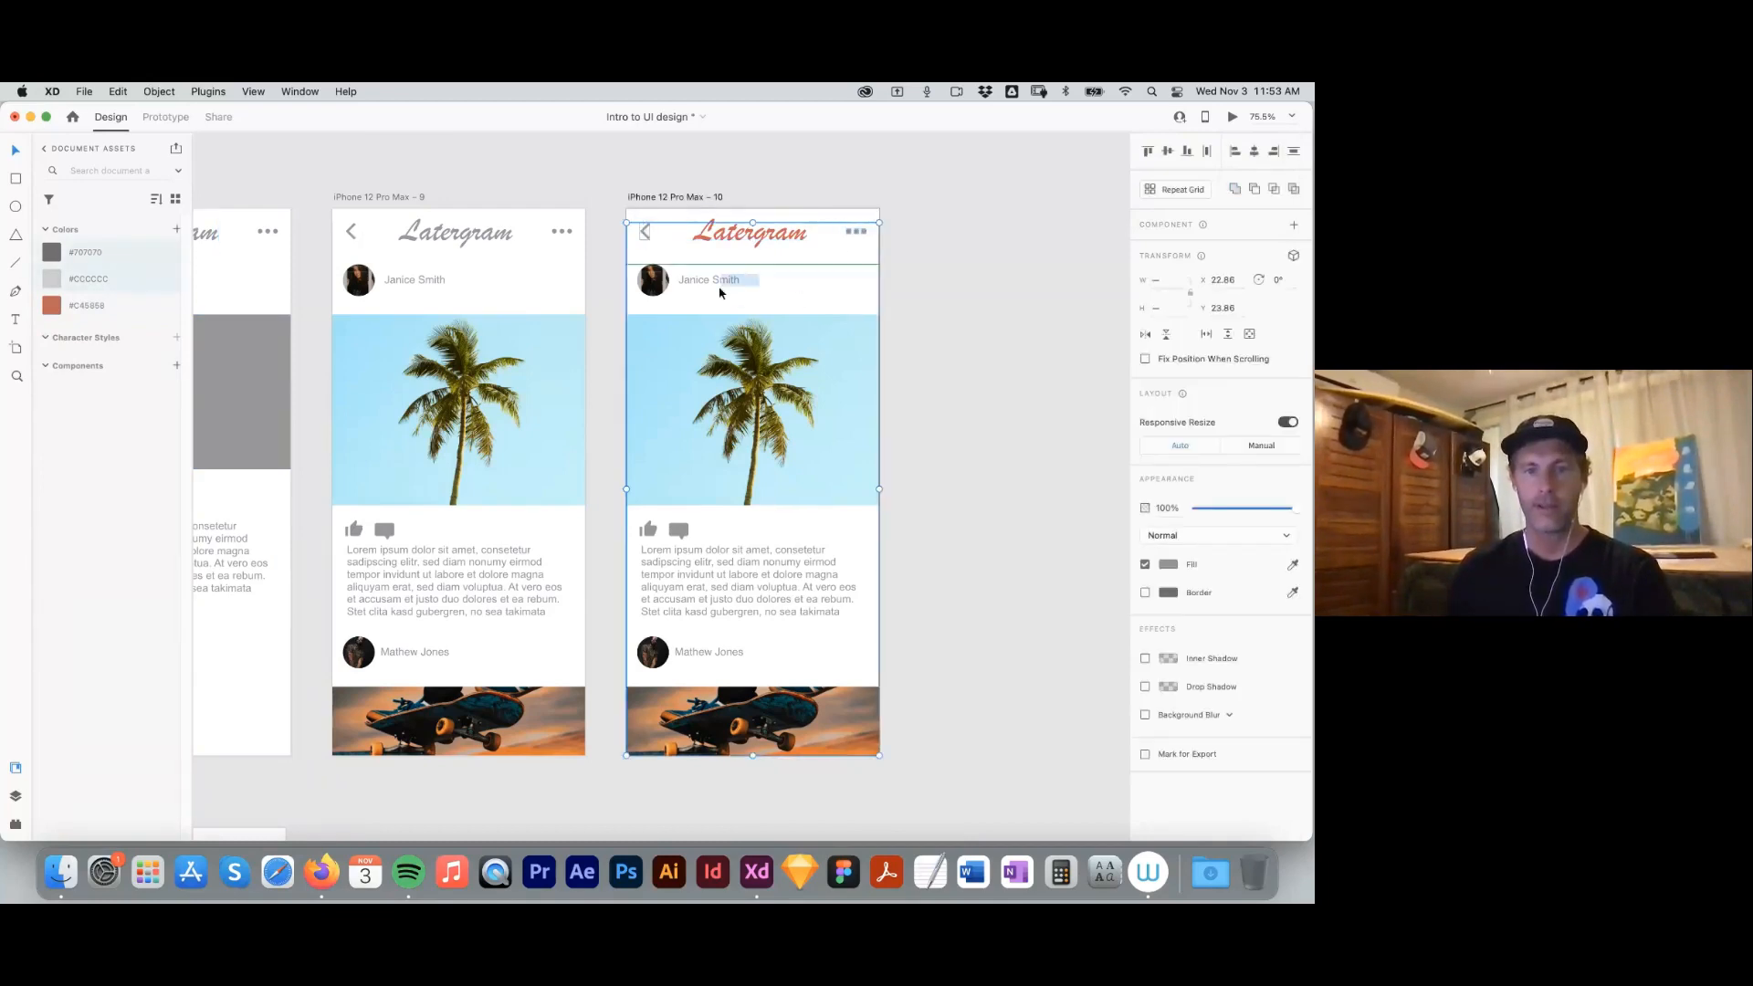
{"action": "left_click", "coordinate": [675, 546], "text": "shift"}
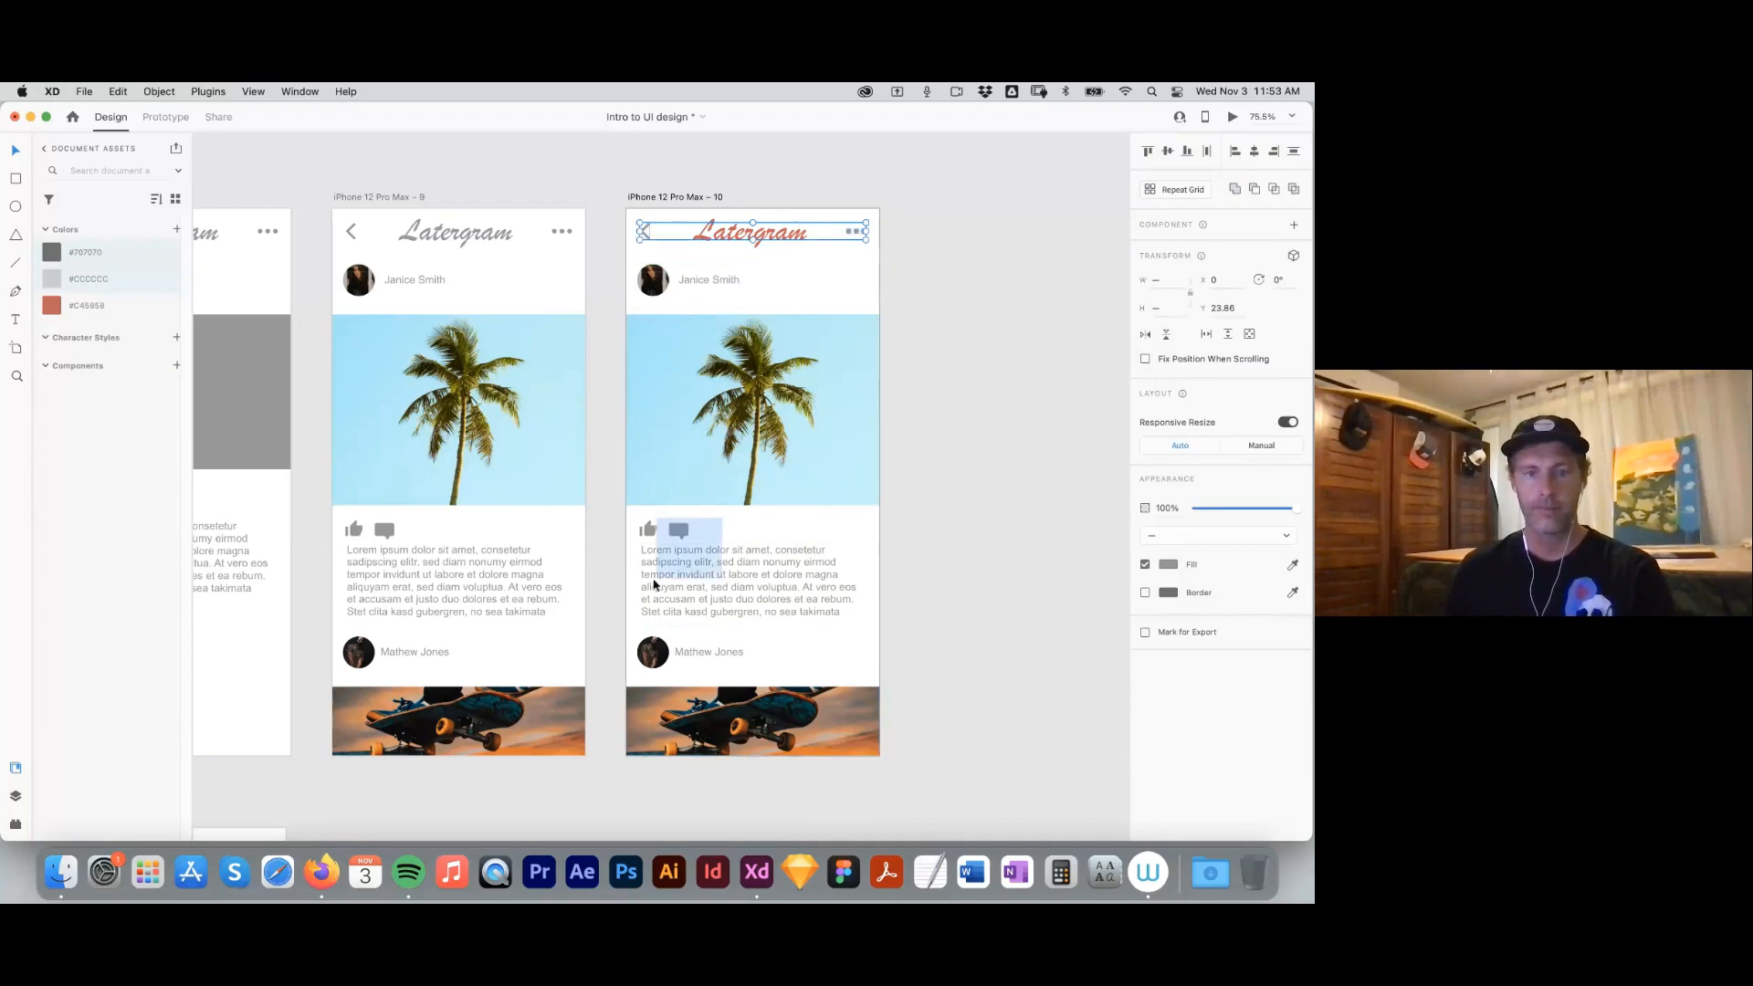
{"action": "left_click", "coordinate": [1019, 470]}
{"action": "left_click", "coordinate": [856, 230]}
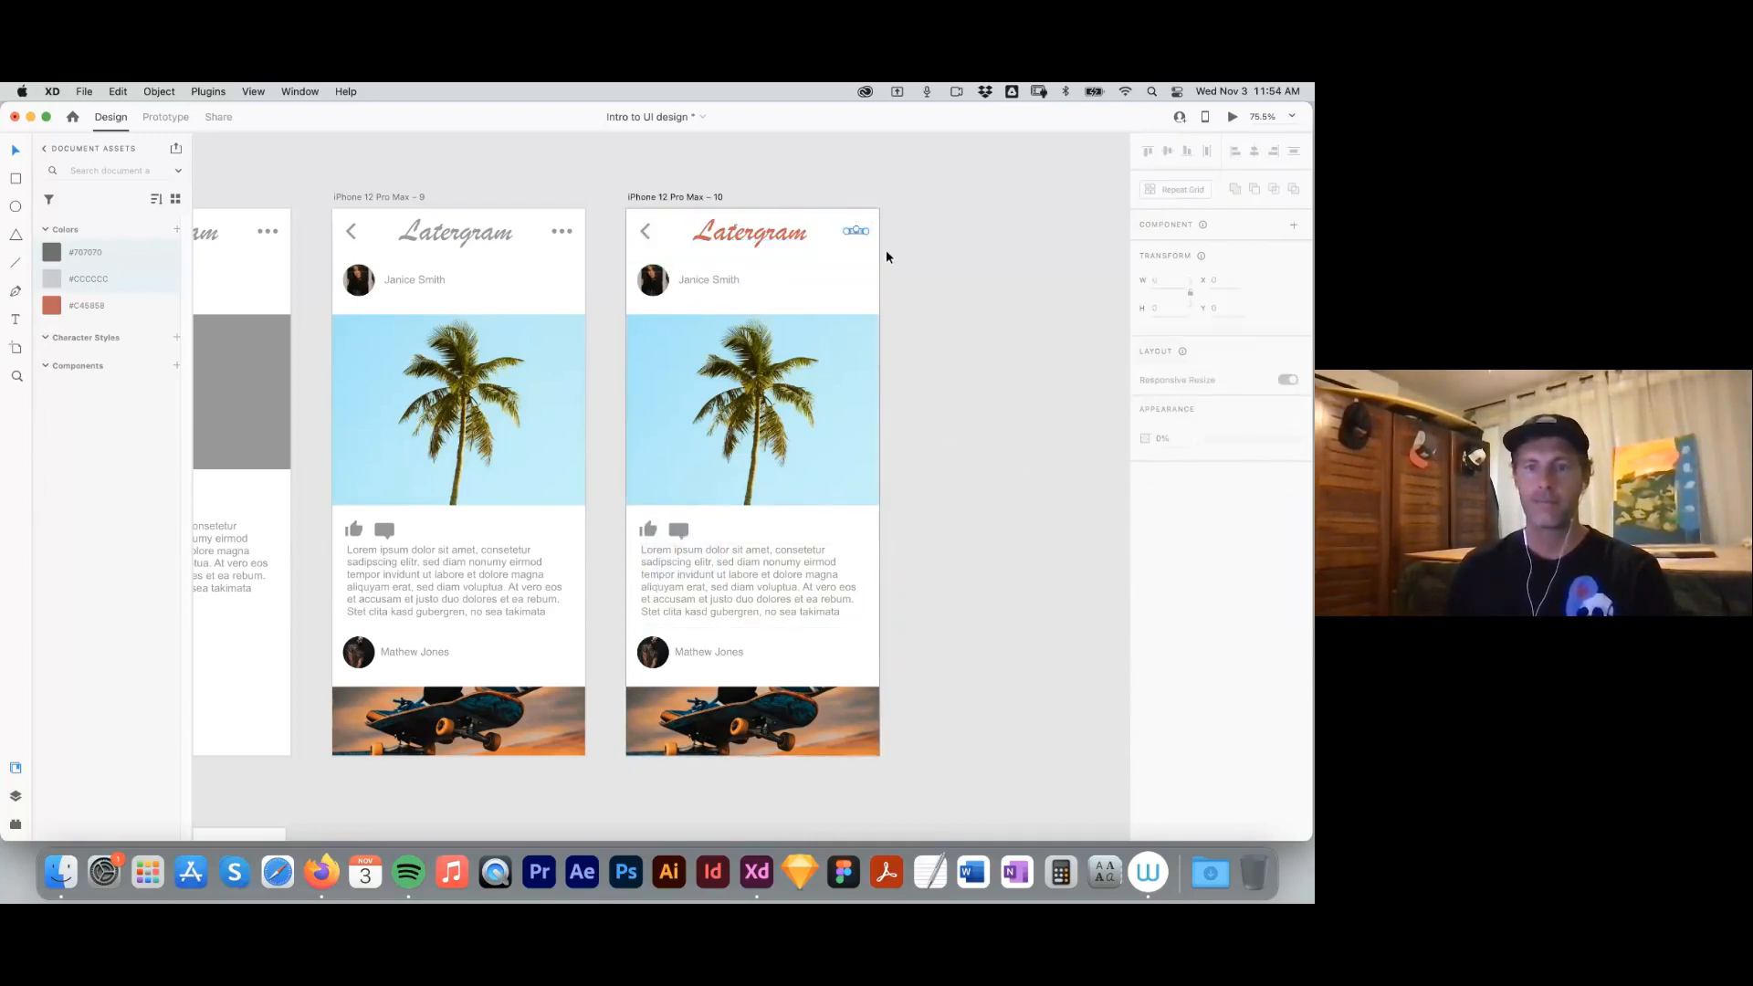
{"action": "left_click", "coordinate": [645, 231], "text": "shift"}
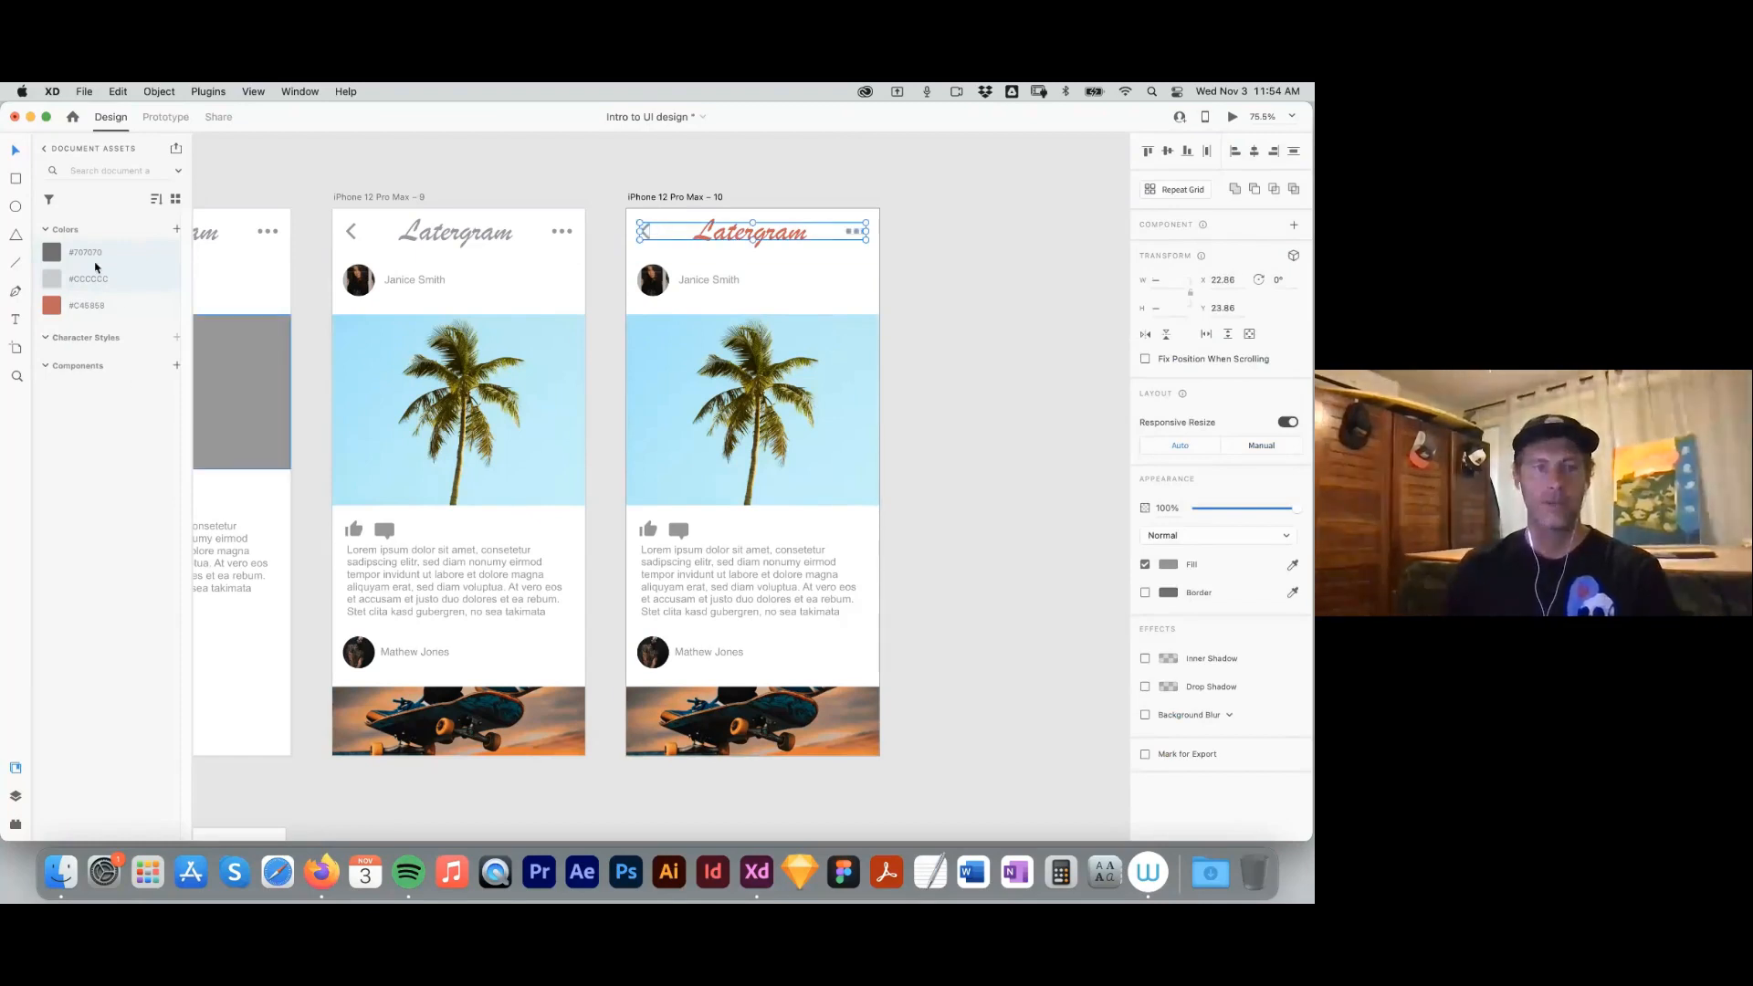
{"action": "left_click", "coordinate": [966, 309]}
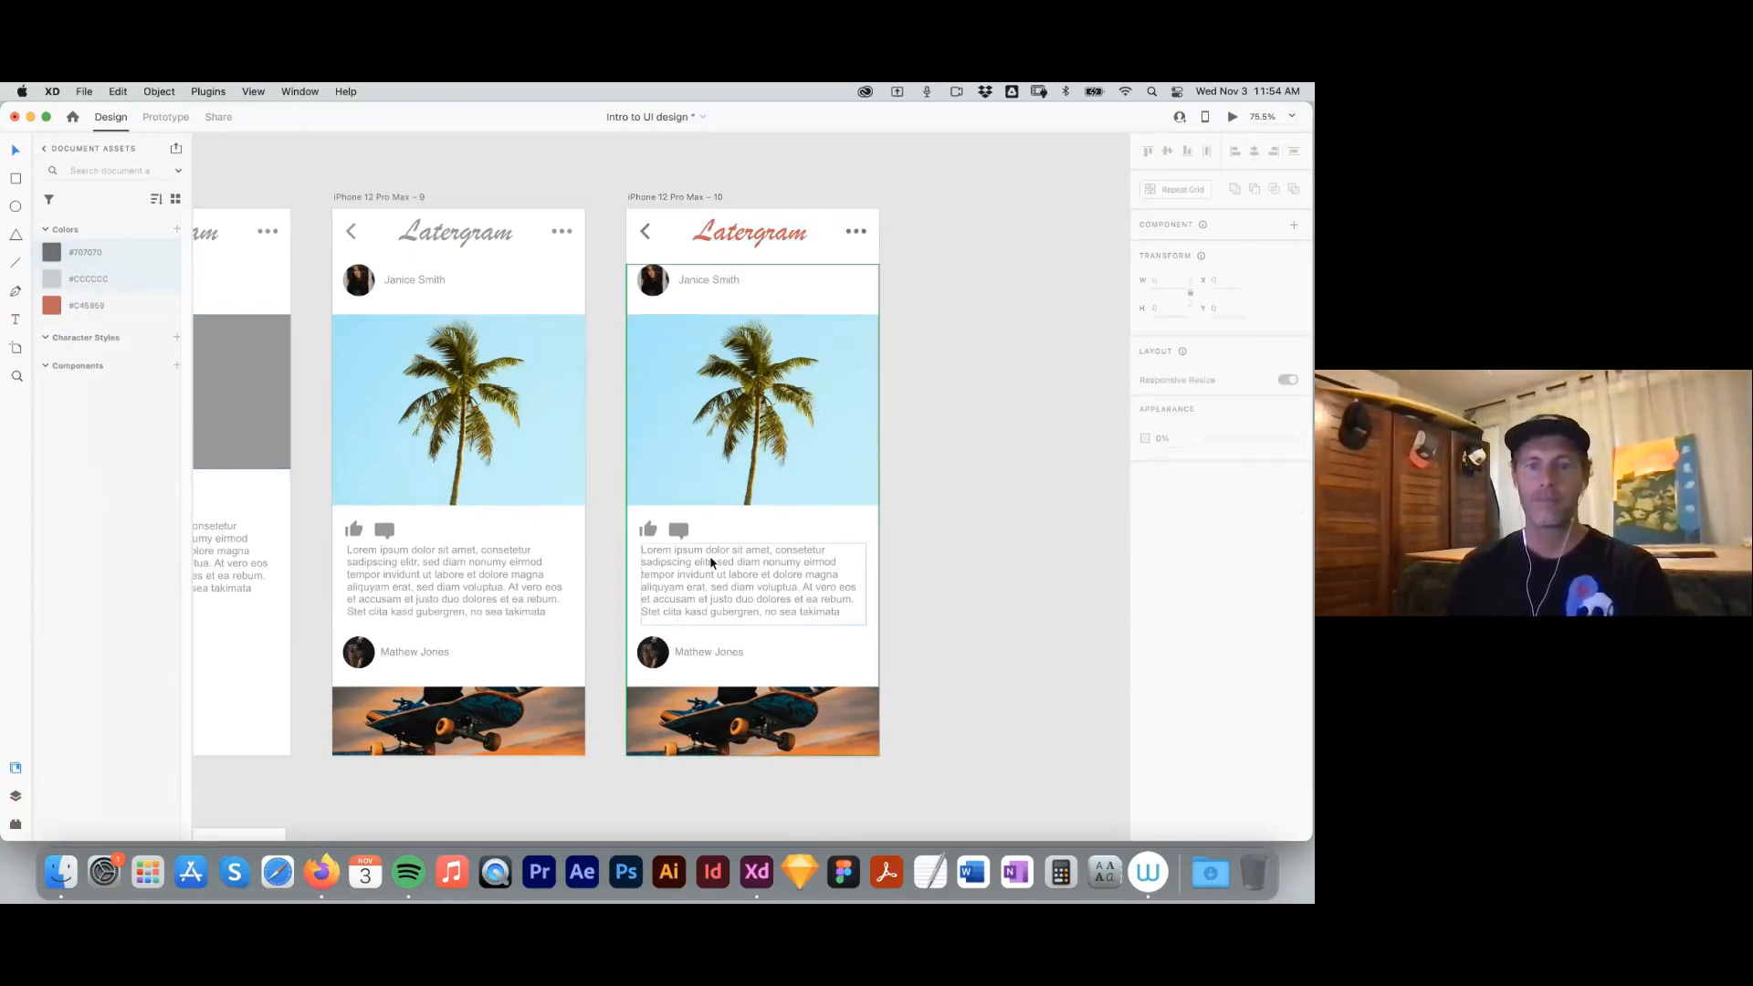
Give the like and comment icons and body text the #707070 grey.
{"action": "double_click", "coordinate": [676, 534]}
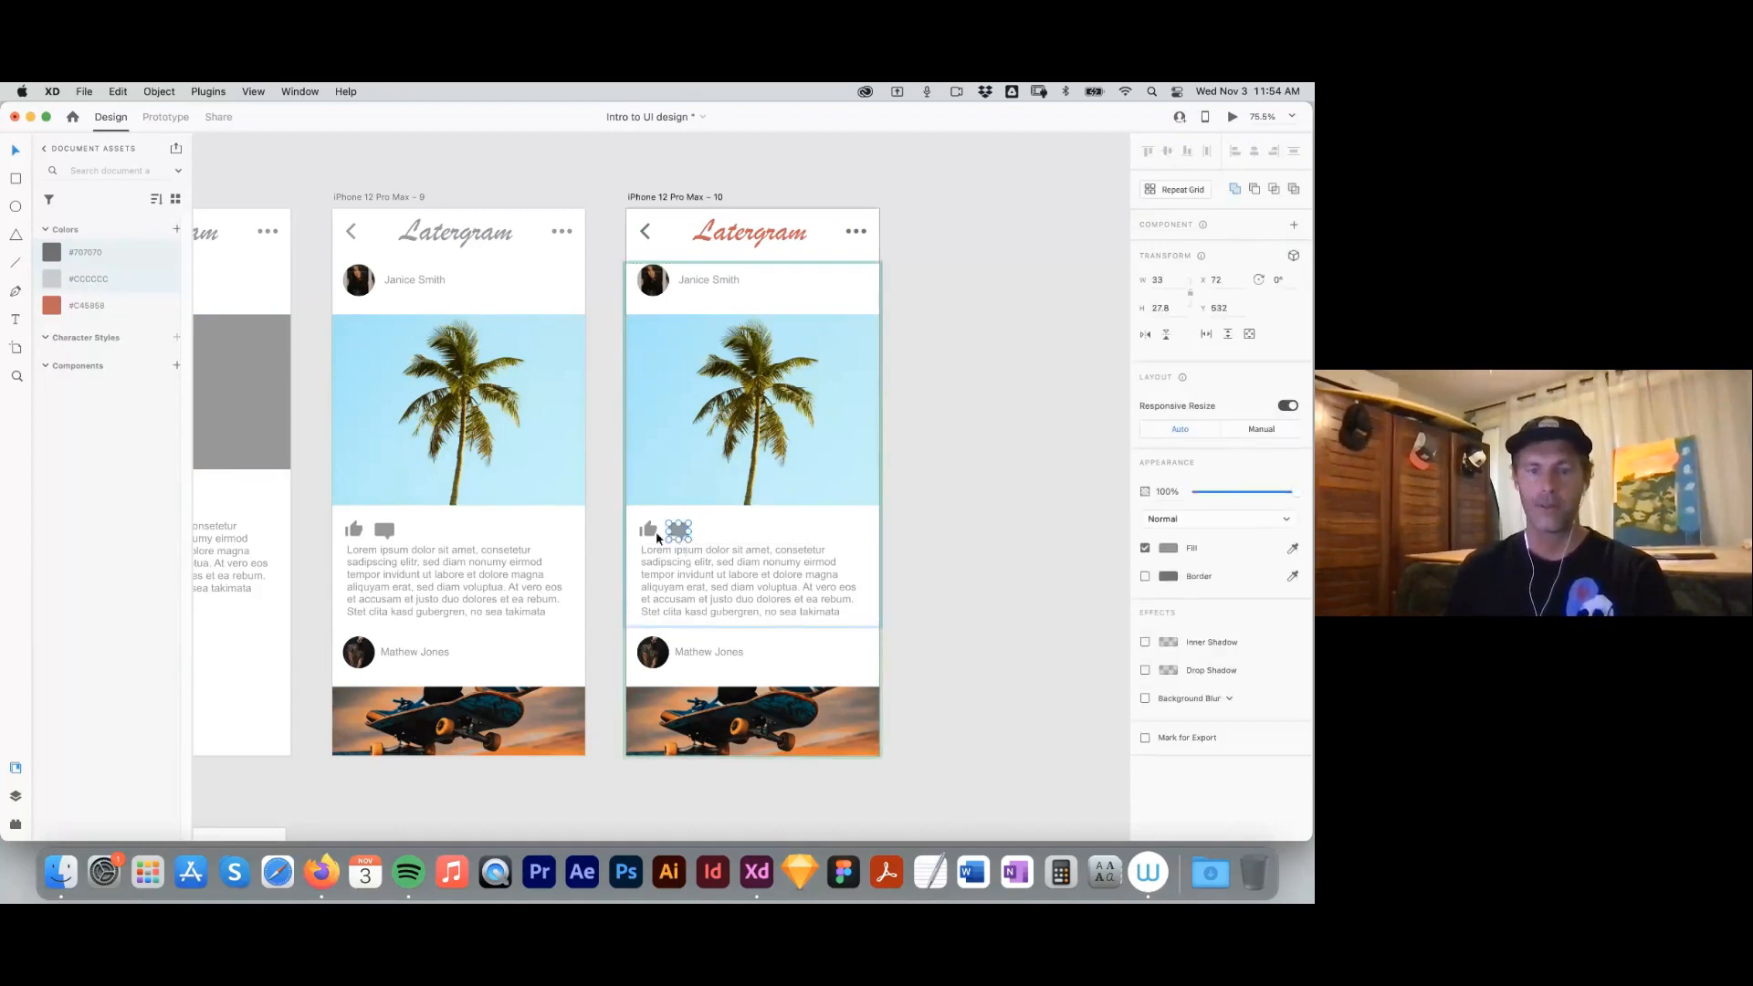
{"action": "left_click", "coordinate": [665, 552], "text": "shift"}
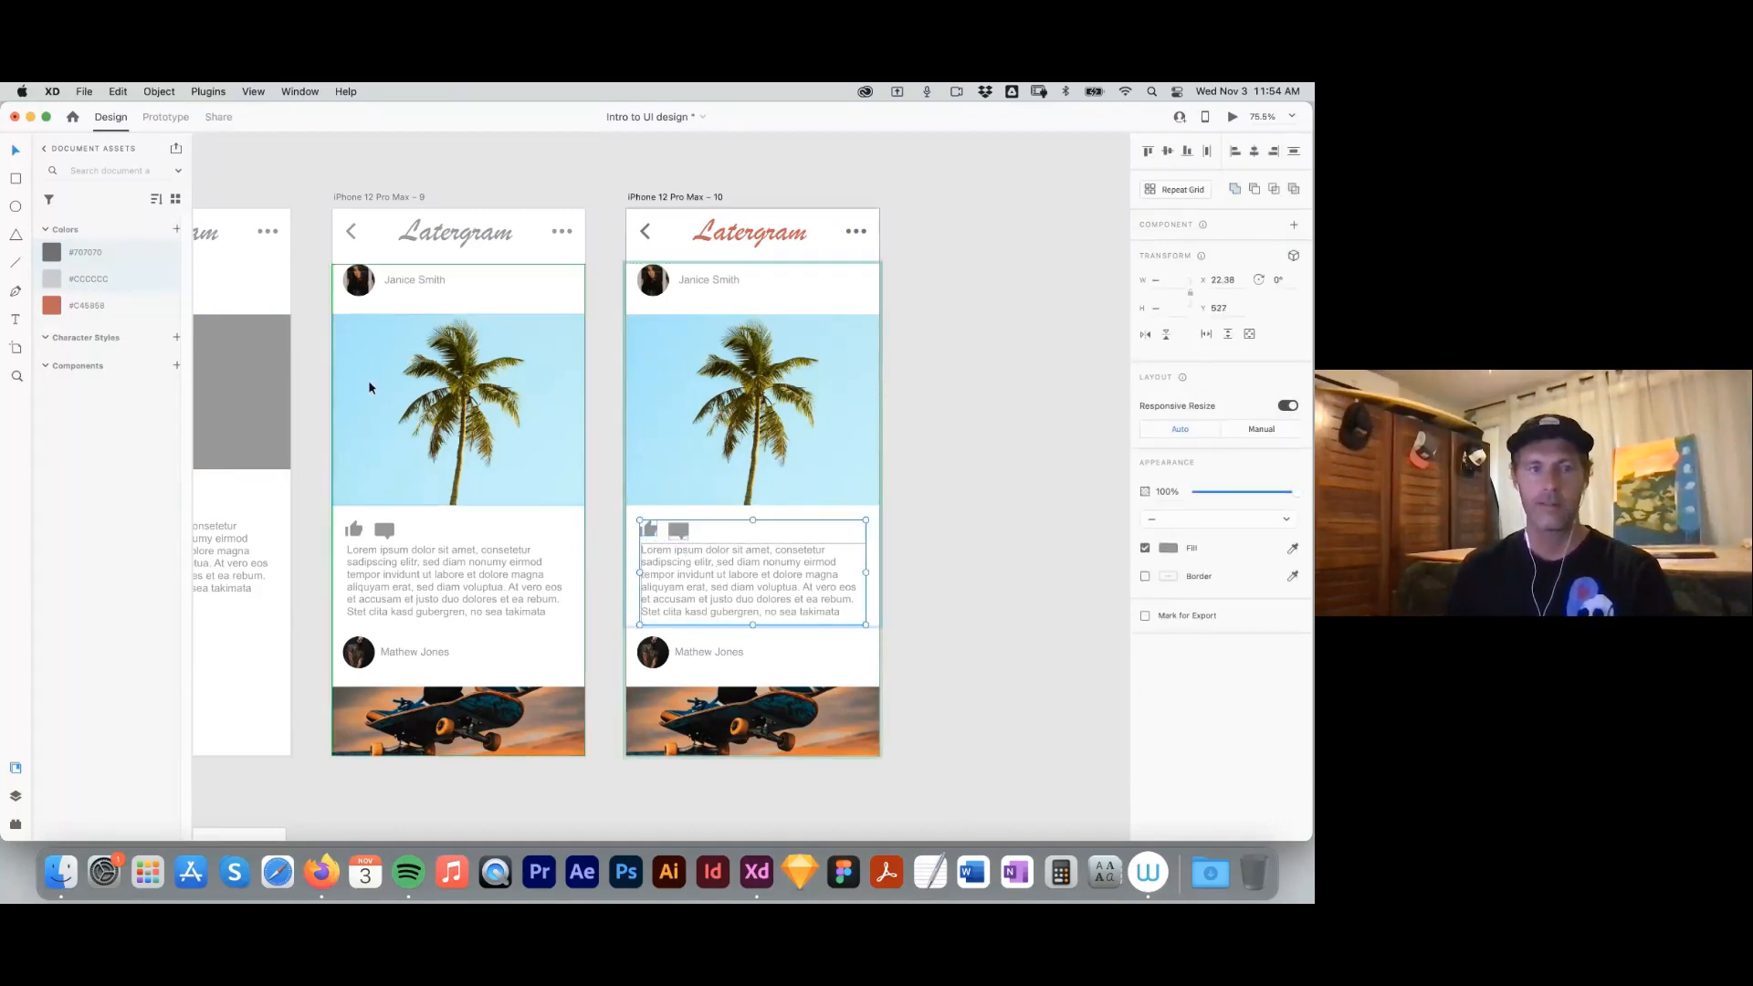
{"action": "left_click", "coordinate": [50, 258]}
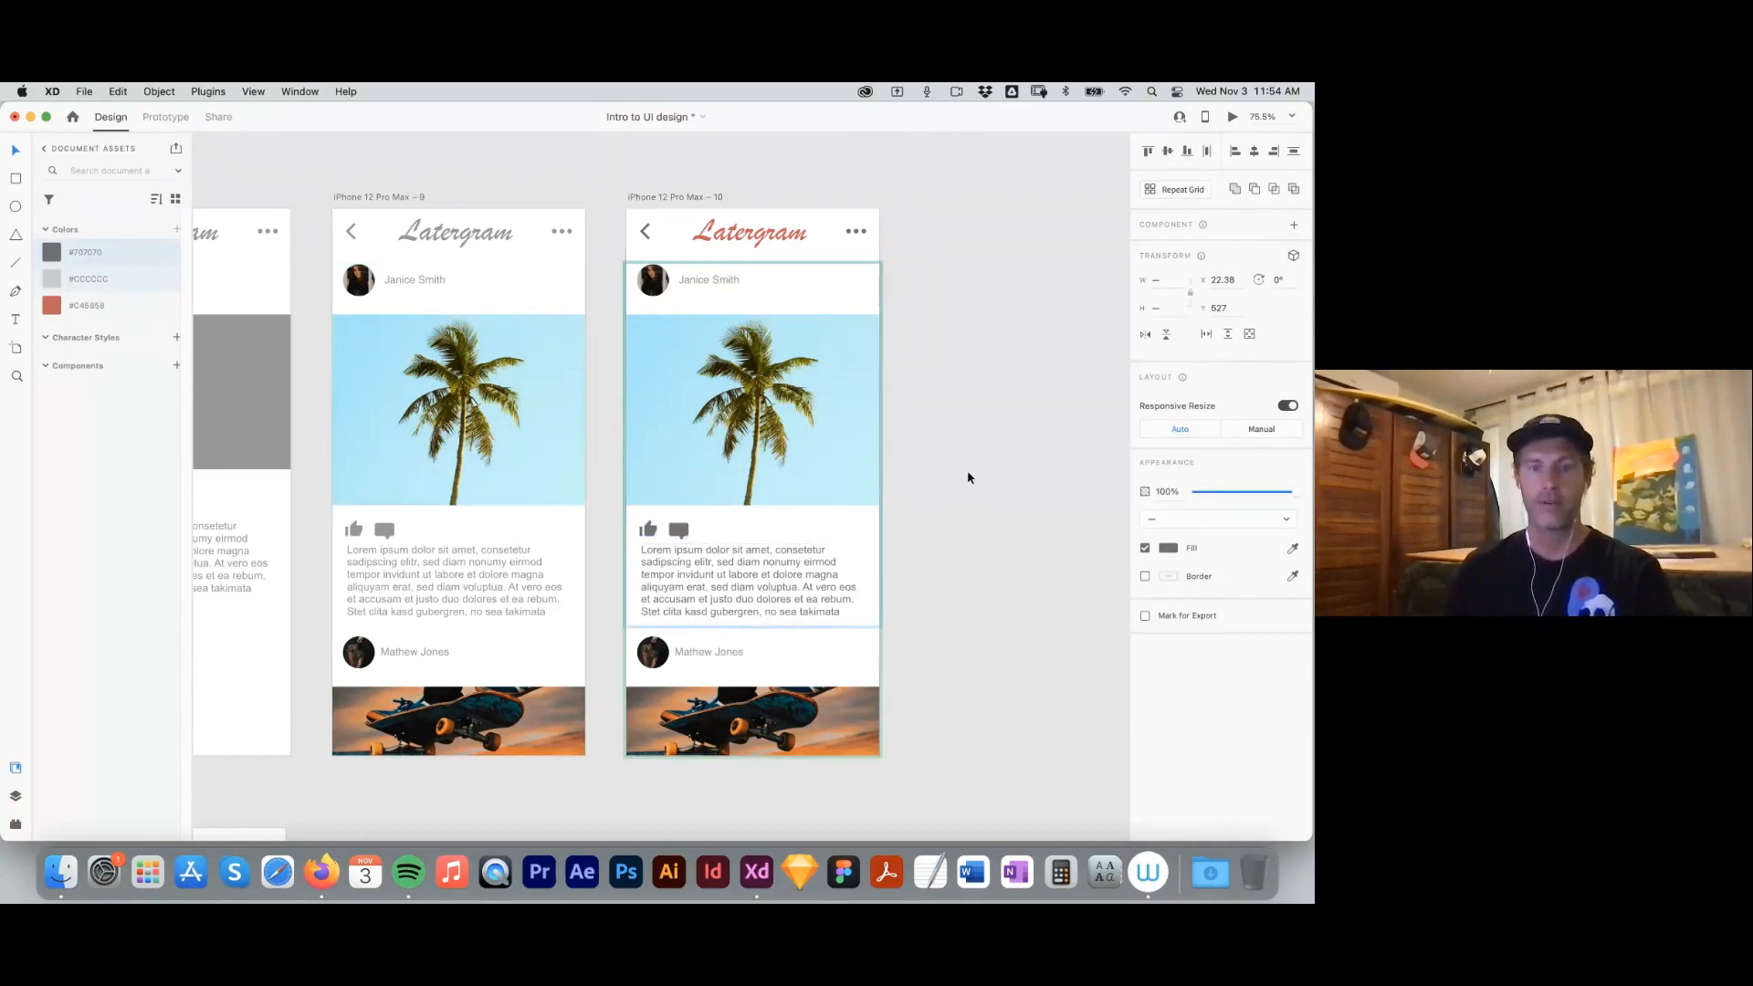
{"action": "left_click", "coordinate": [963, 474]}
Select the name text and repeat grid, ending with the Latergram title selected on artboard 10.
{"action": "left_click", "coordinate": [733, 655]}
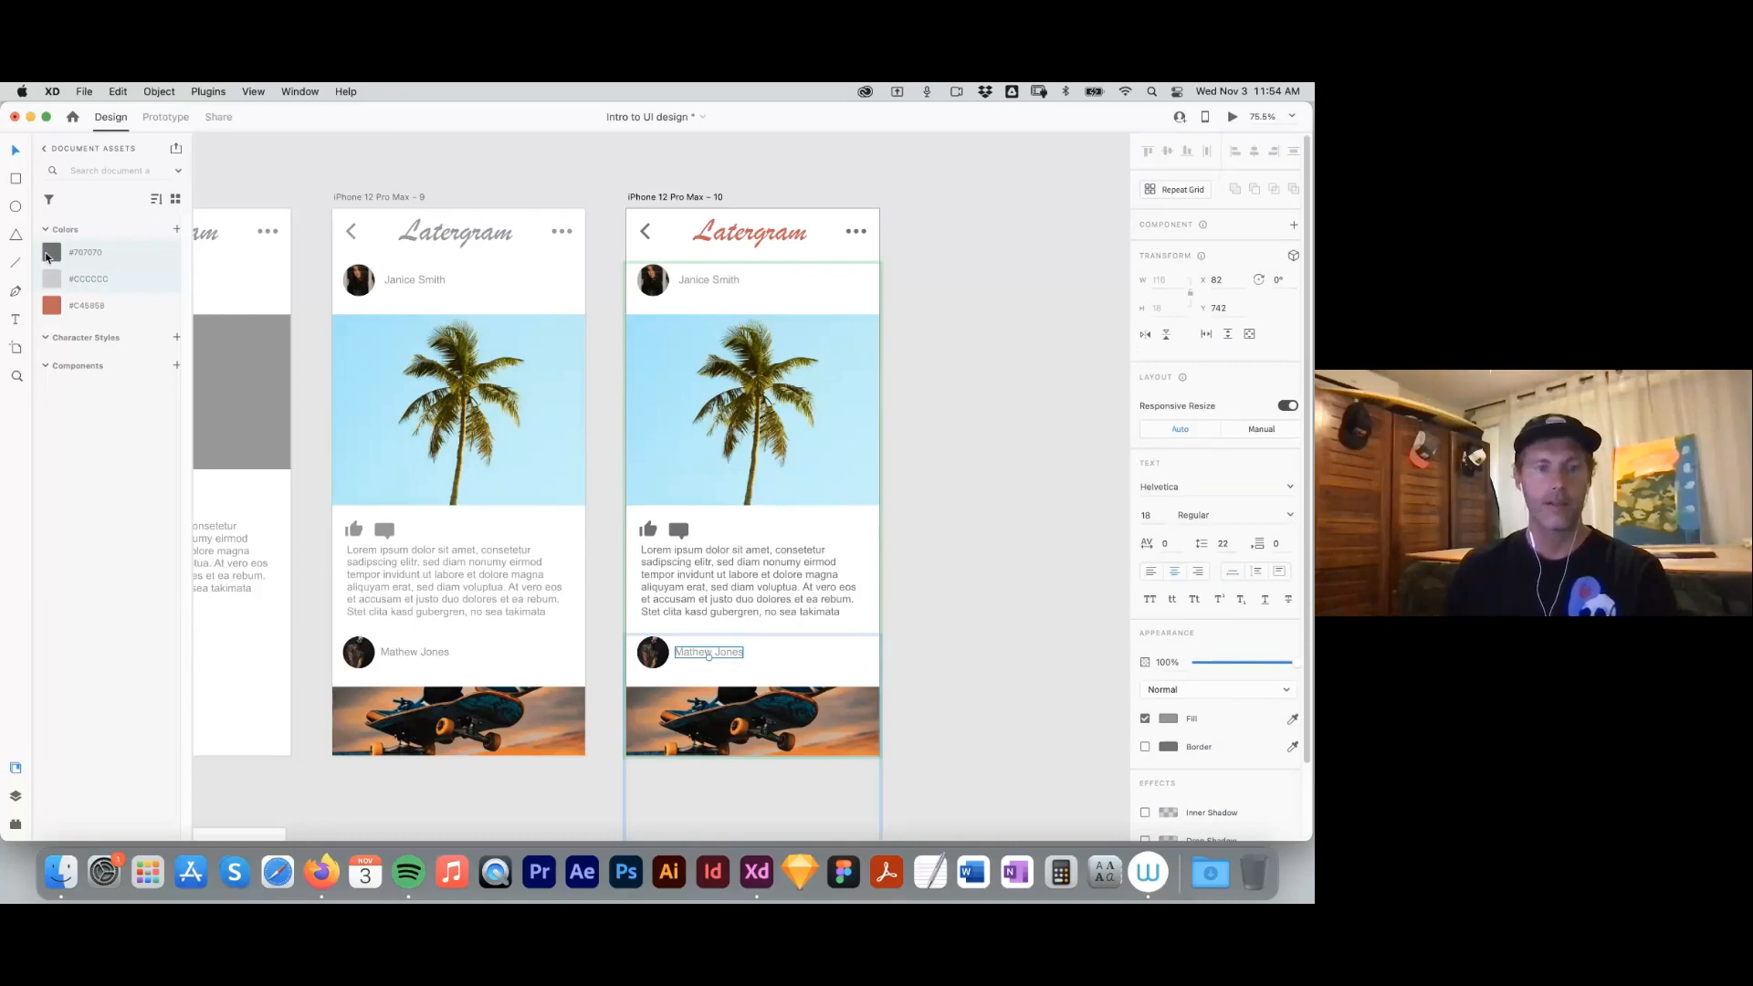
{"action": "left_click", "coordinate": [970, 479]}
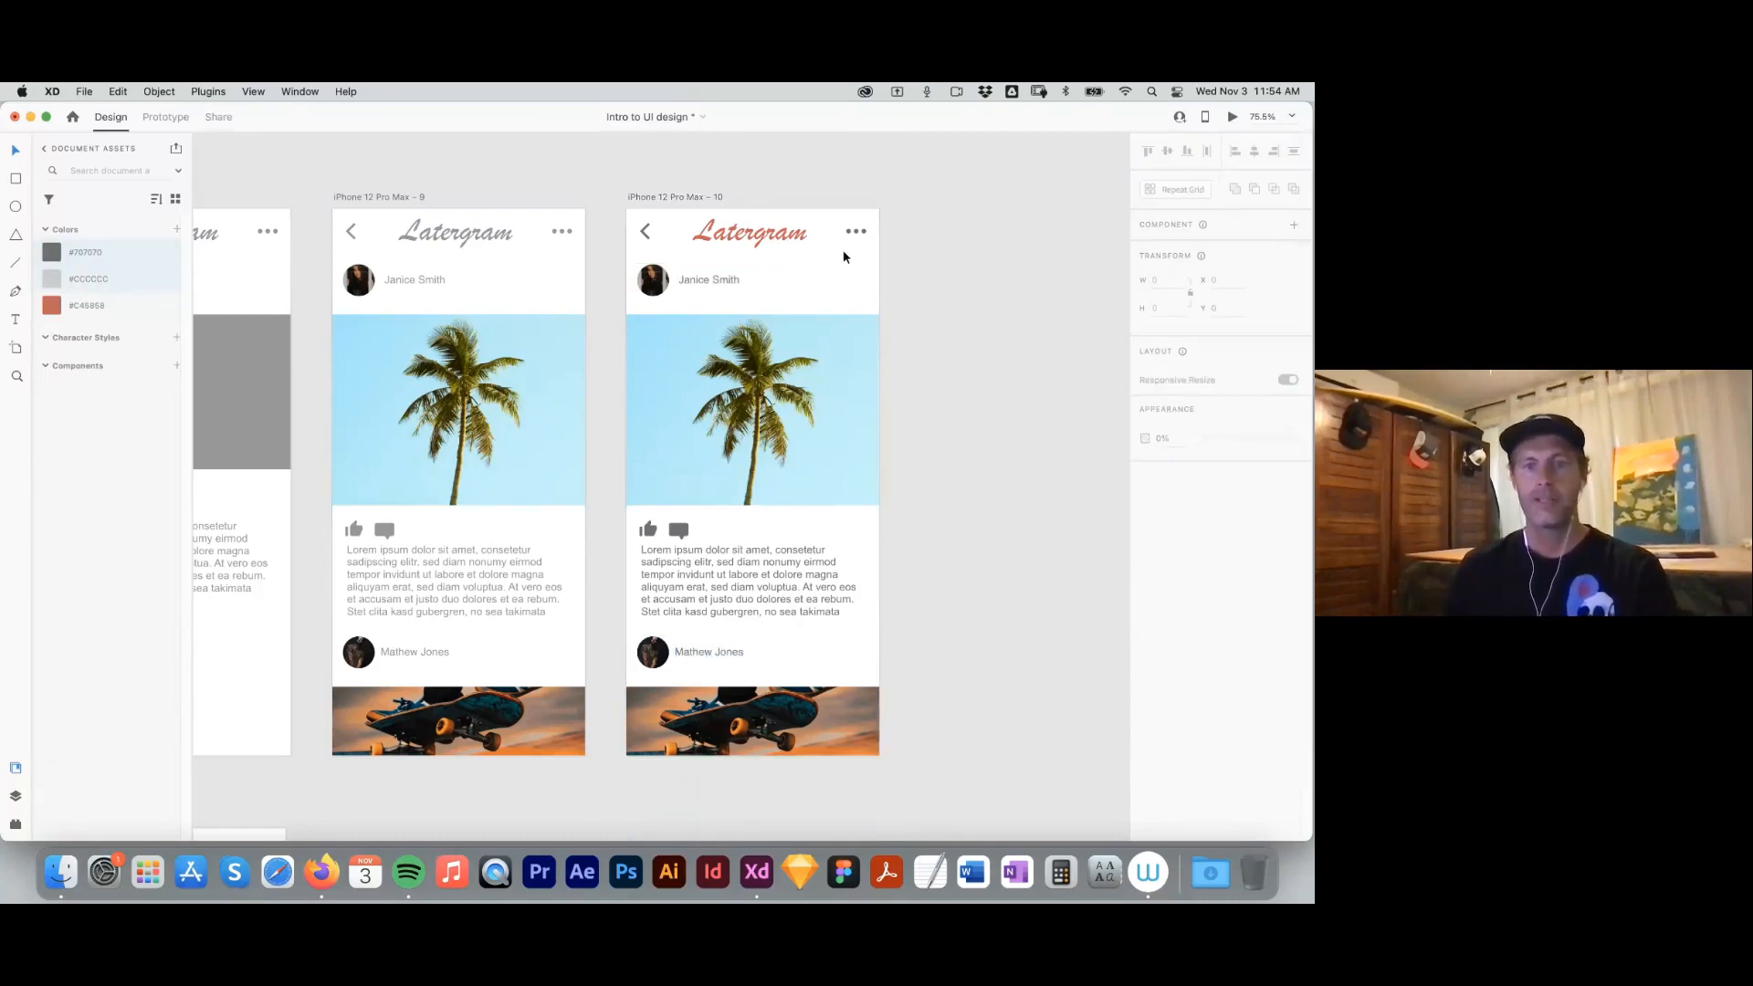
{"action": "left_click", "coordinate": [756, 242]}
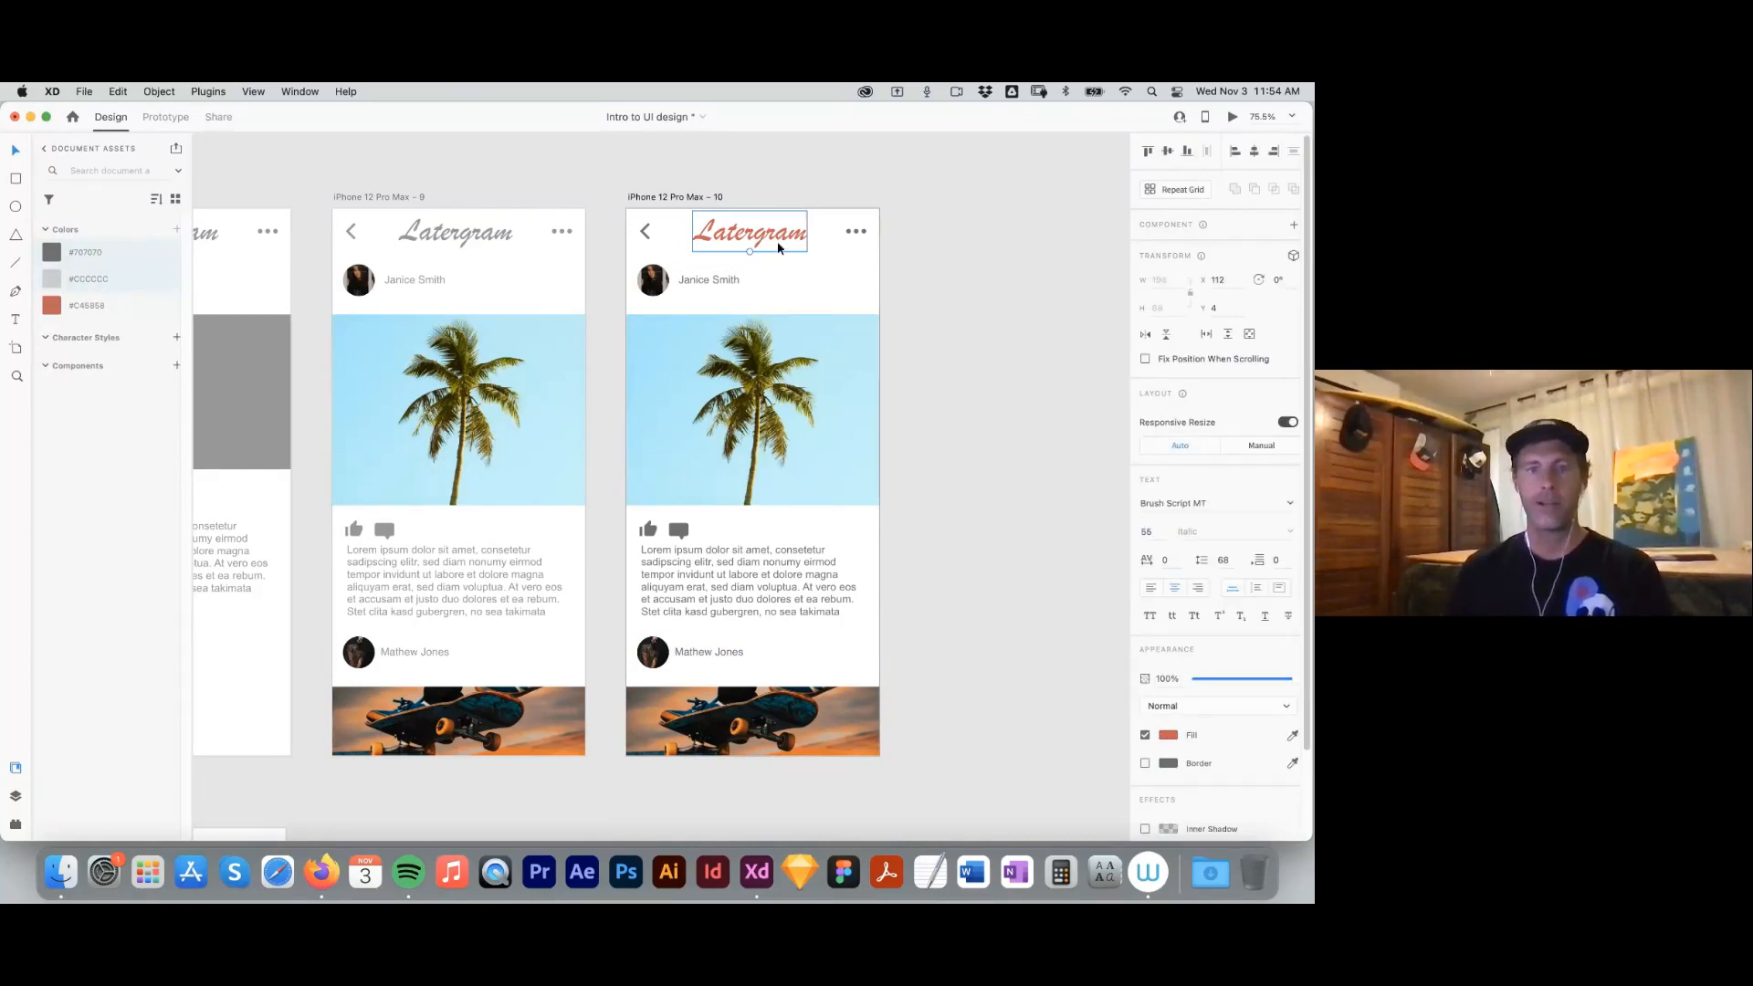
{"action": "left_click", "coordinate": [849, 366]}
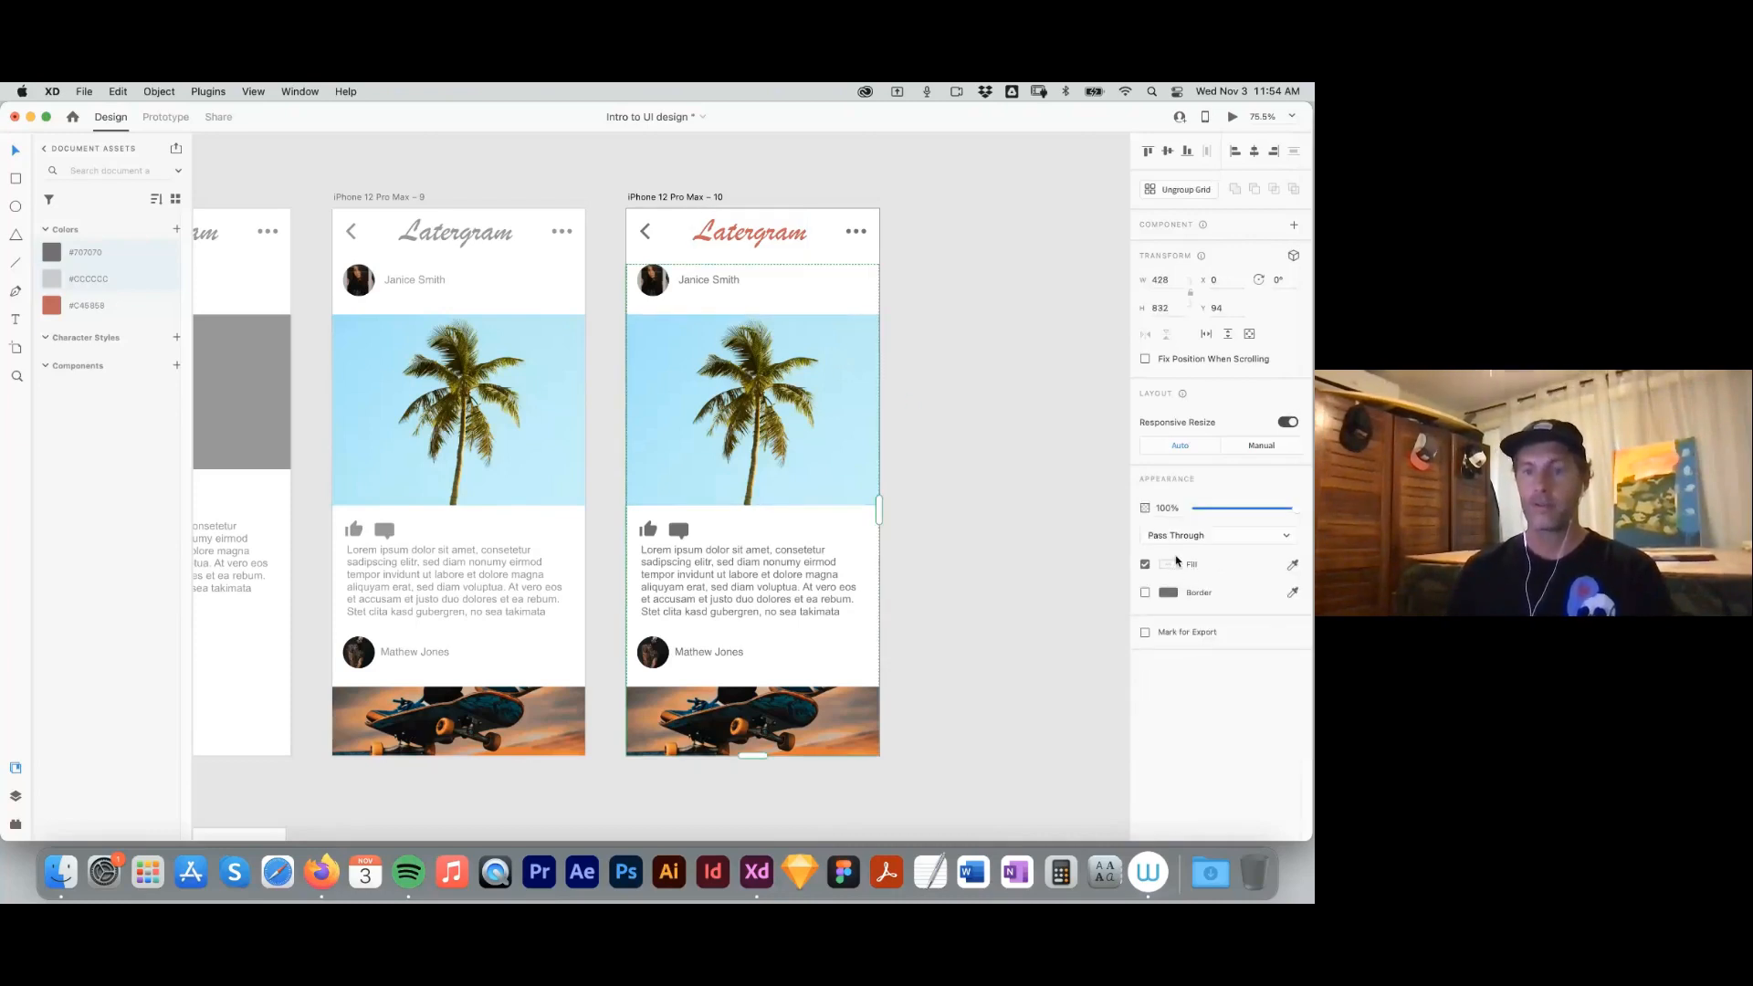
{"action": "left_click", "coordinate": [773, 232]}
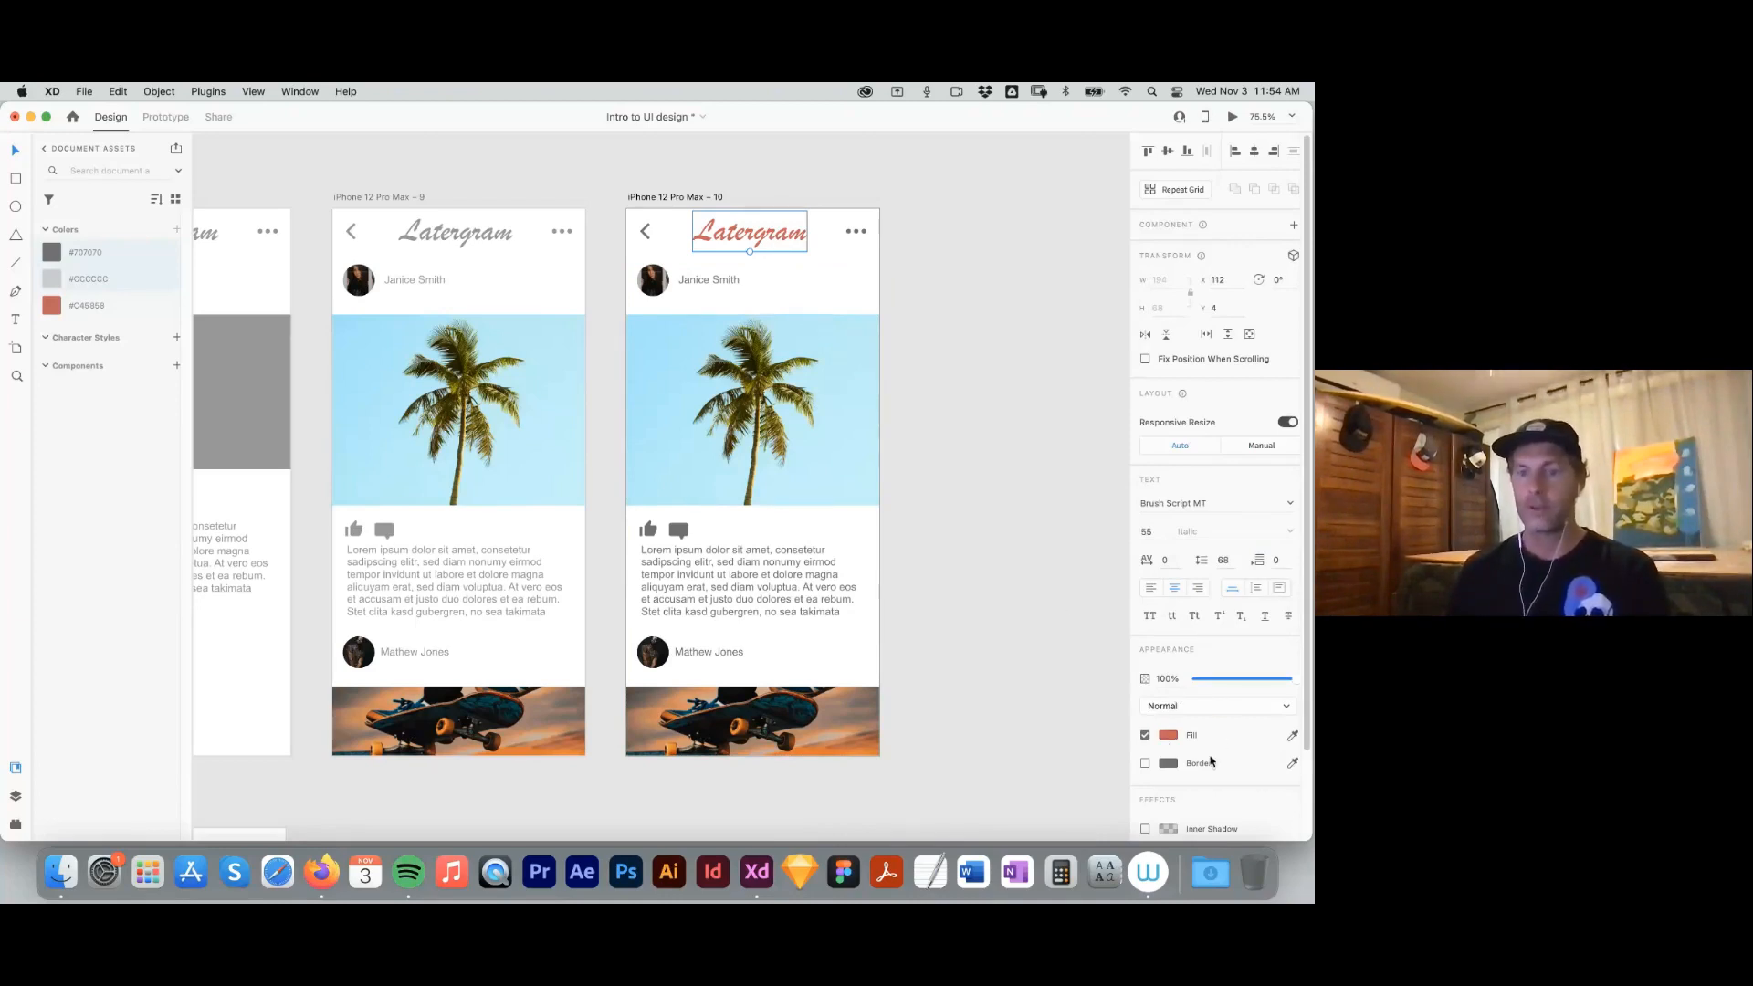
Change artboard 10's Latergram title fill from red to blue #009DFF in the colour picker.
{"action": "left_click", "coordinate": [1167, 737]}
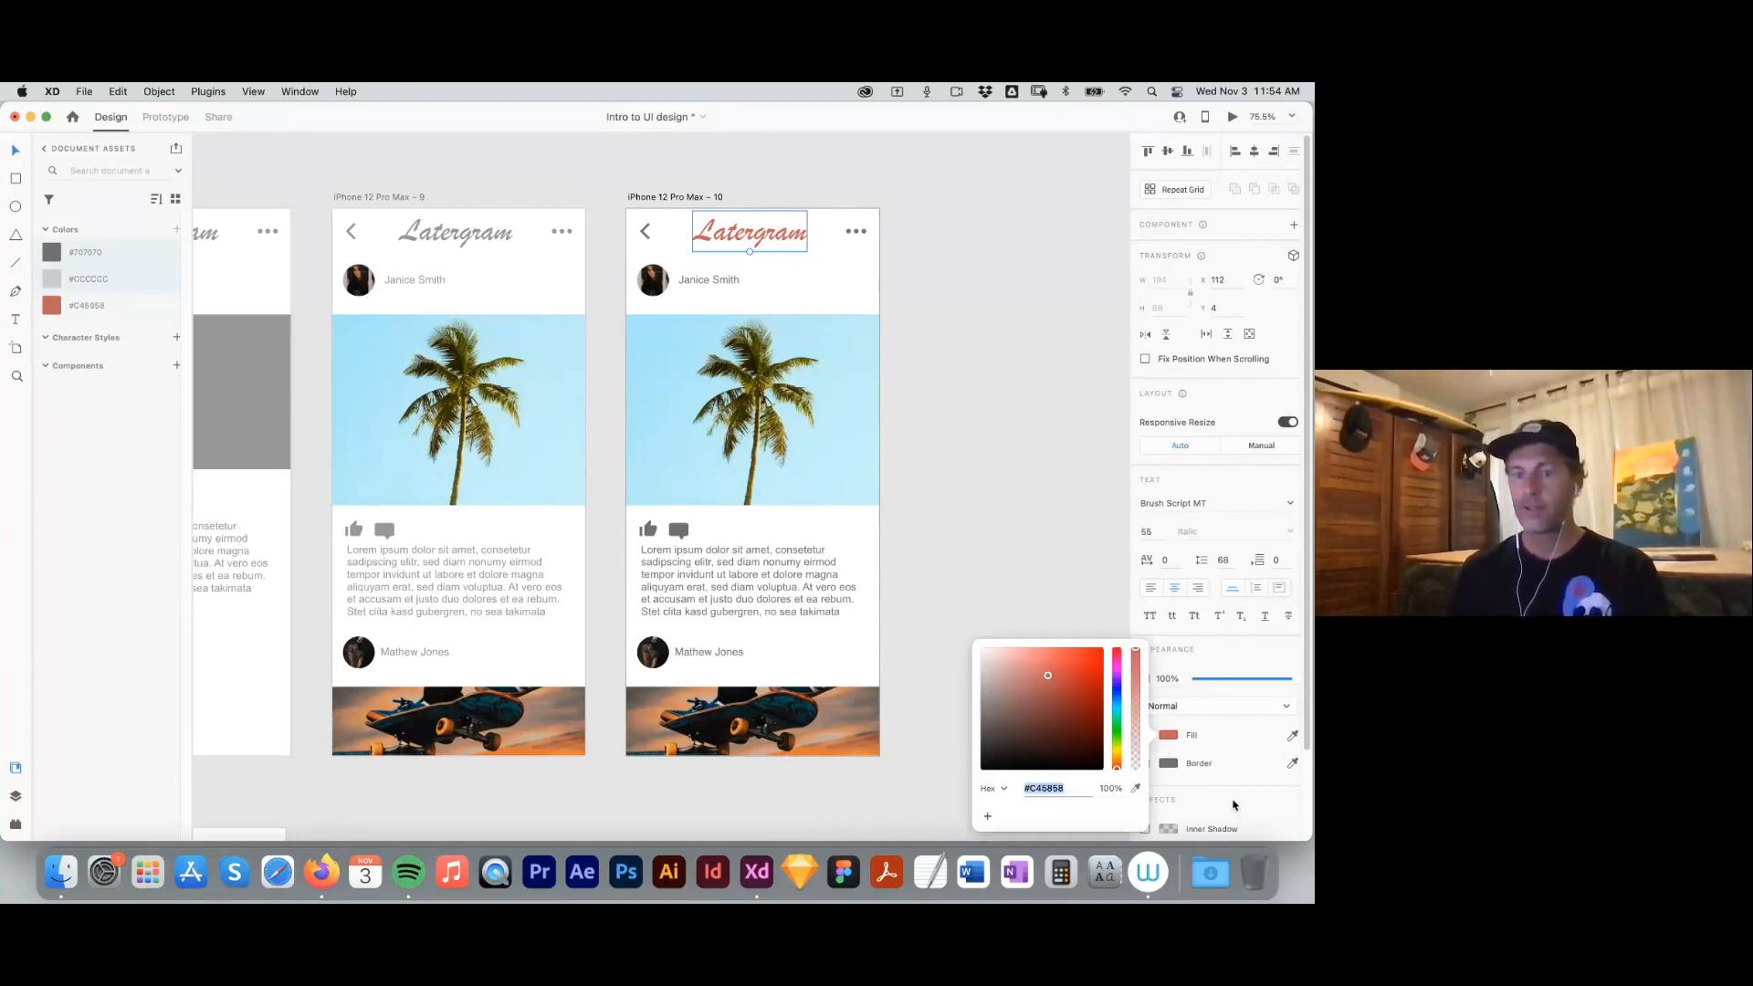
{"action": "left_click", "coordinate": [1166, 738]}
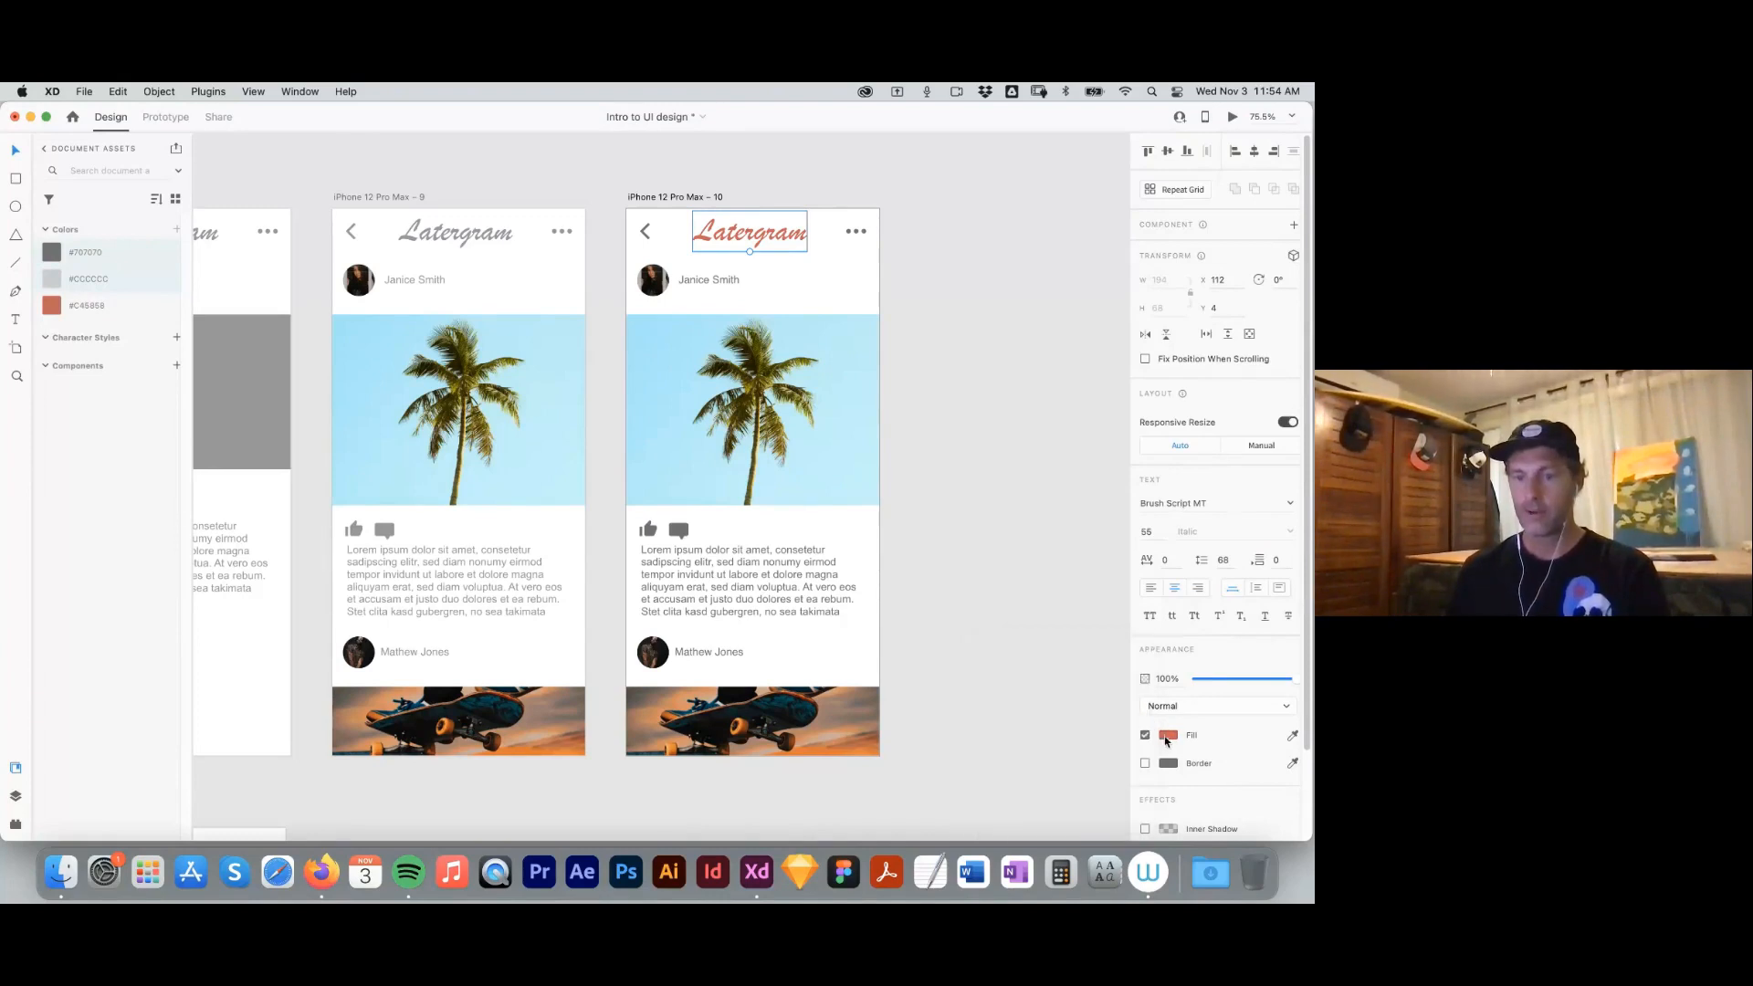
{"action": "left_click", "coordinate": [1168, 736]}
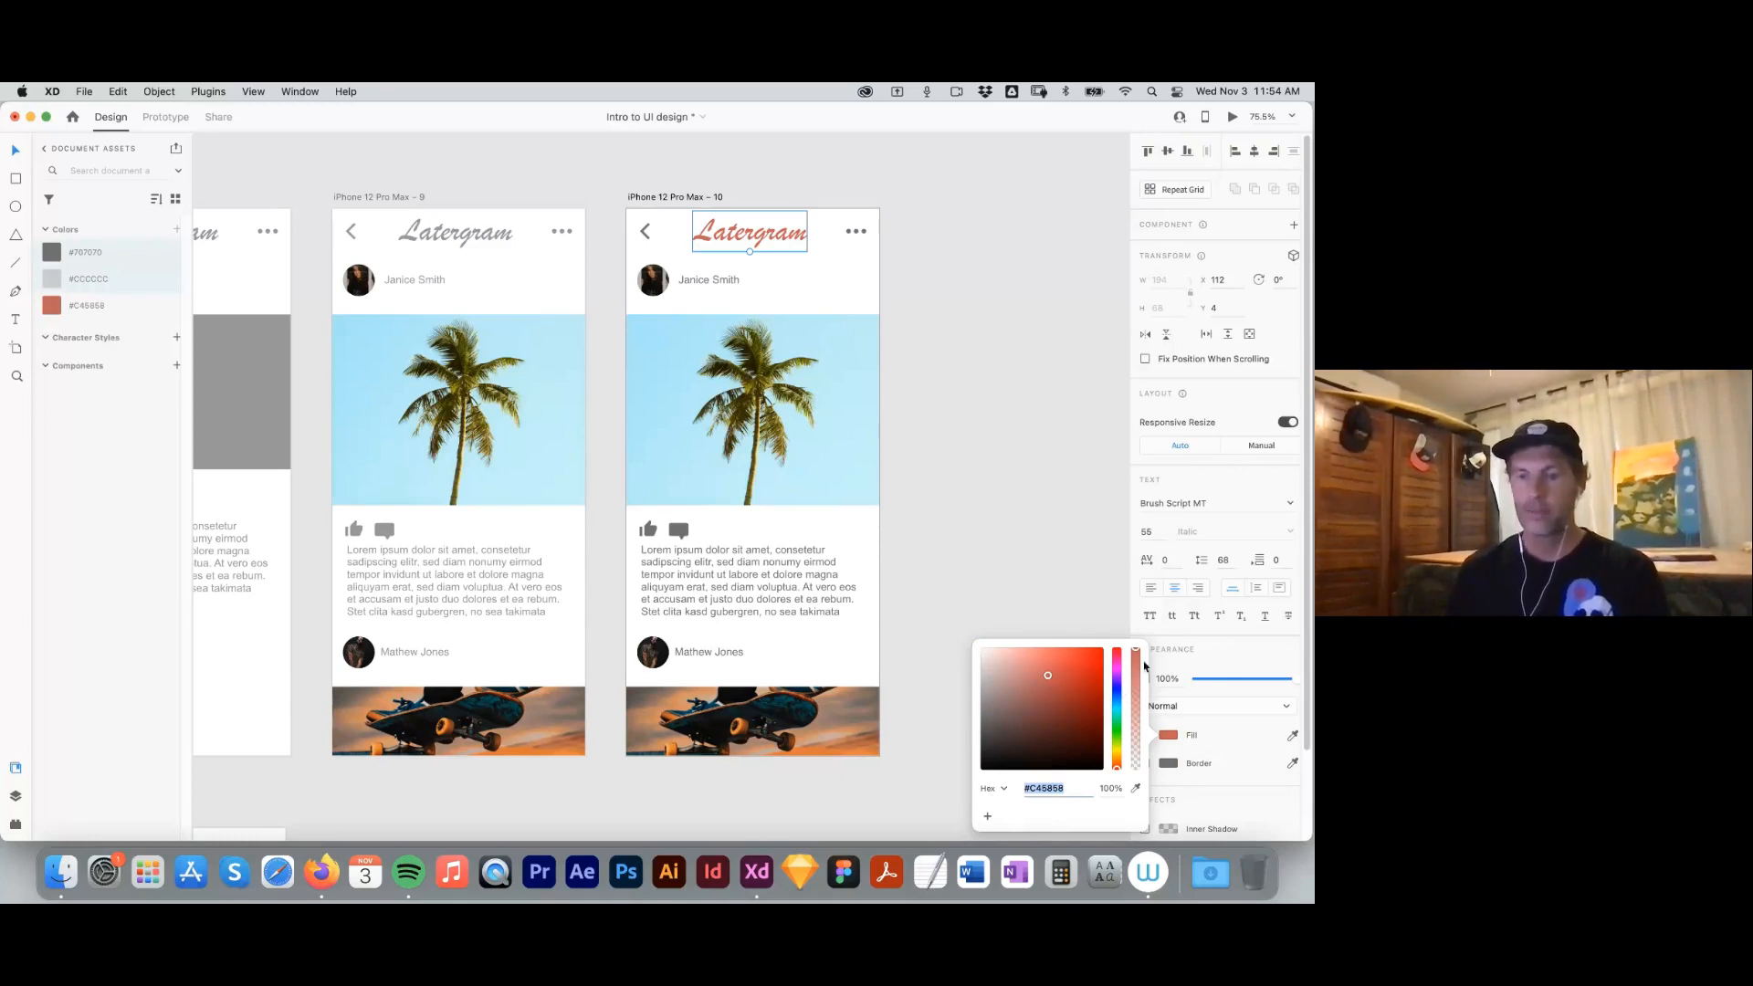
{"action": "left_click_drag", "start_coordinate": [1135, 654], "coordinate": [1136, 738]}
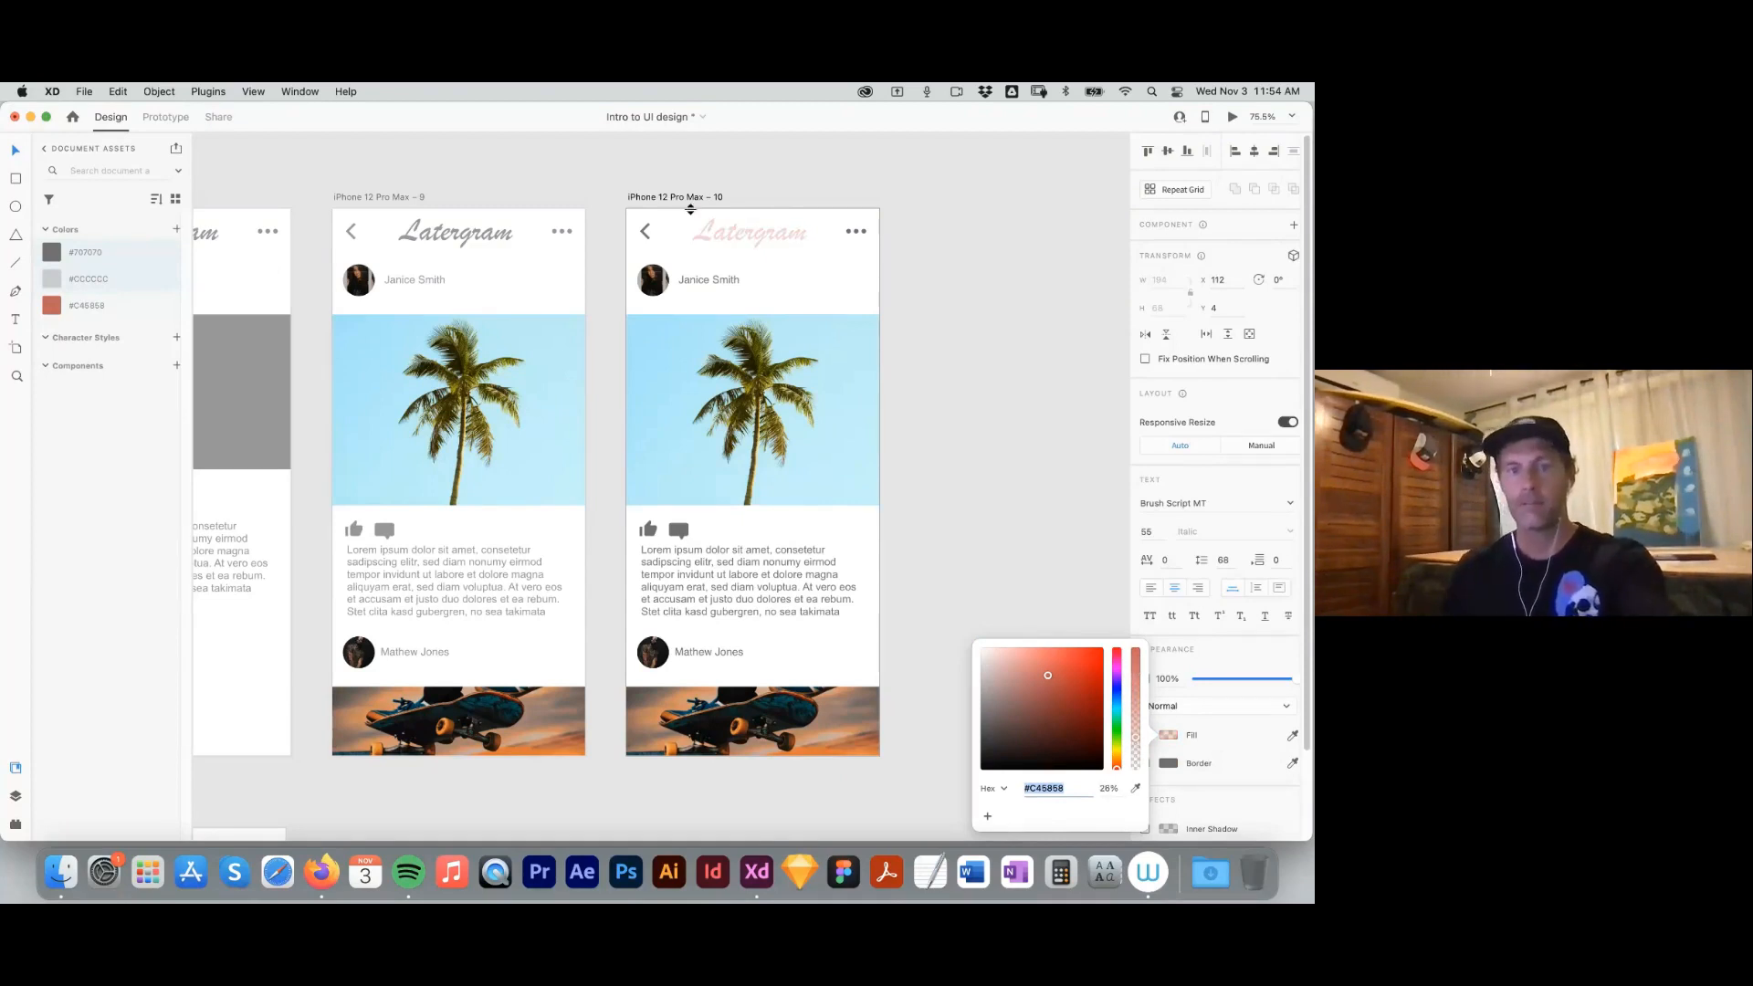
{"action": "left_click_drag", "start_coordinate": [1136, 745], "coordinate": [1132, 651]}
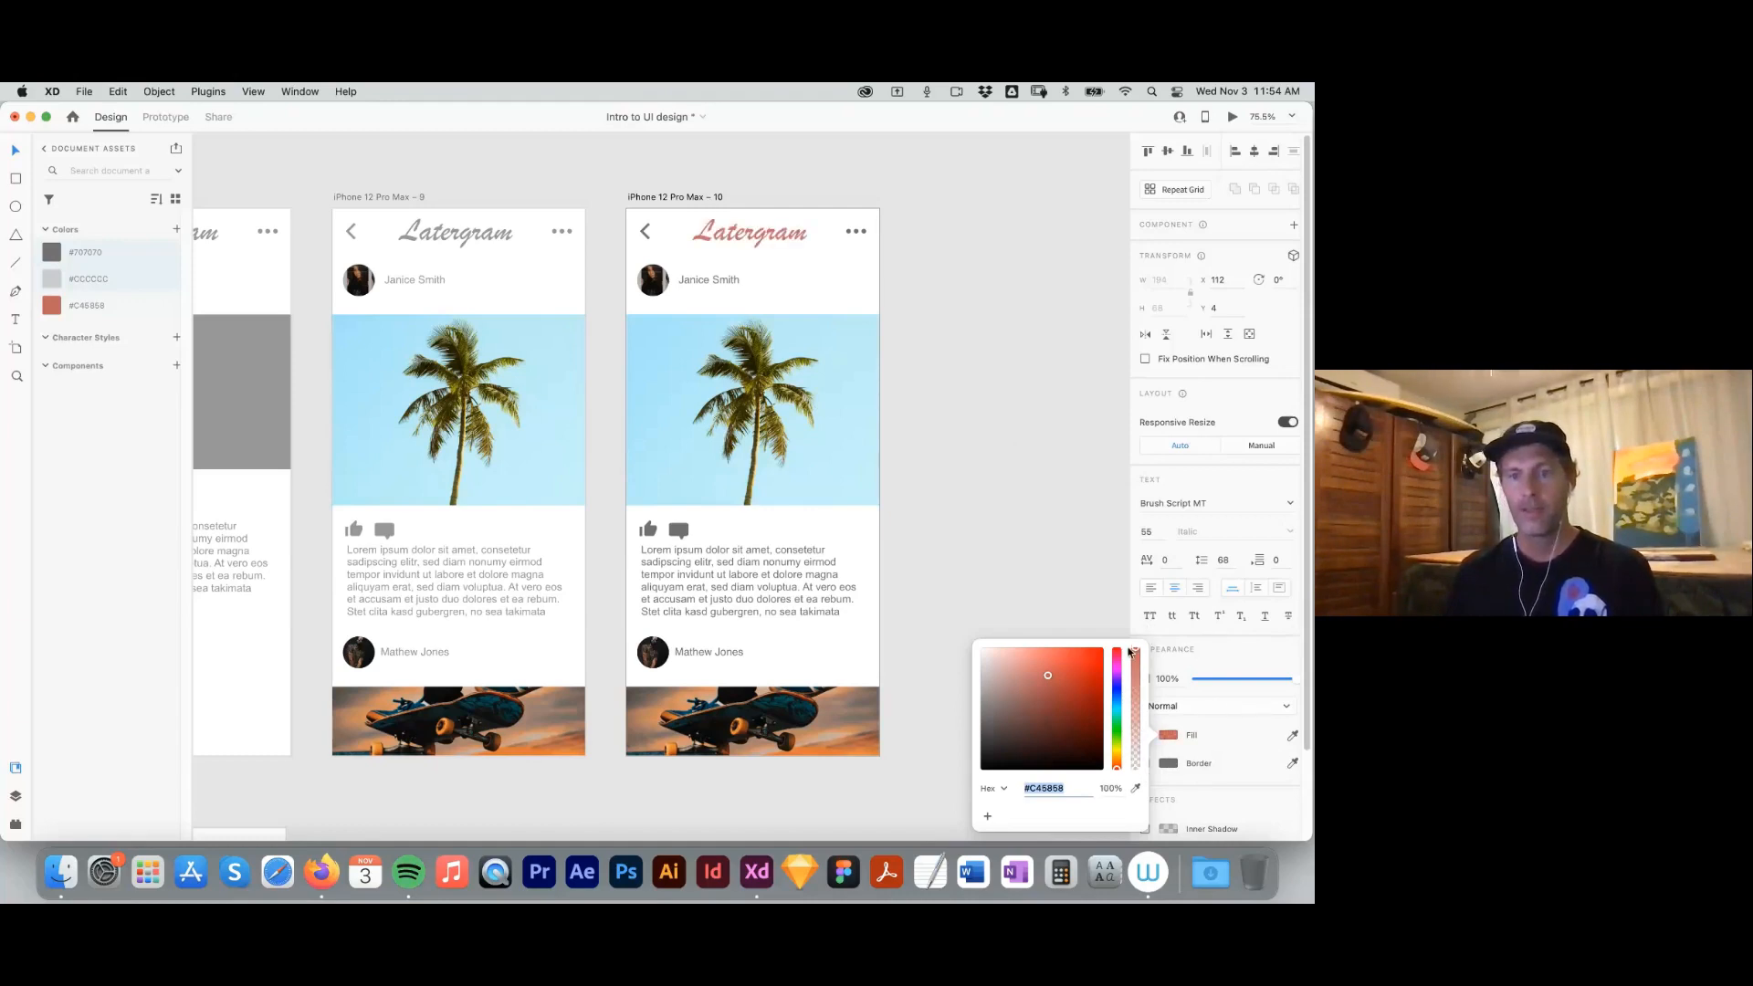
{"action": "left_click_drag", "start_coordinate": [1116, 769], "coordinate": [1106, 651]}
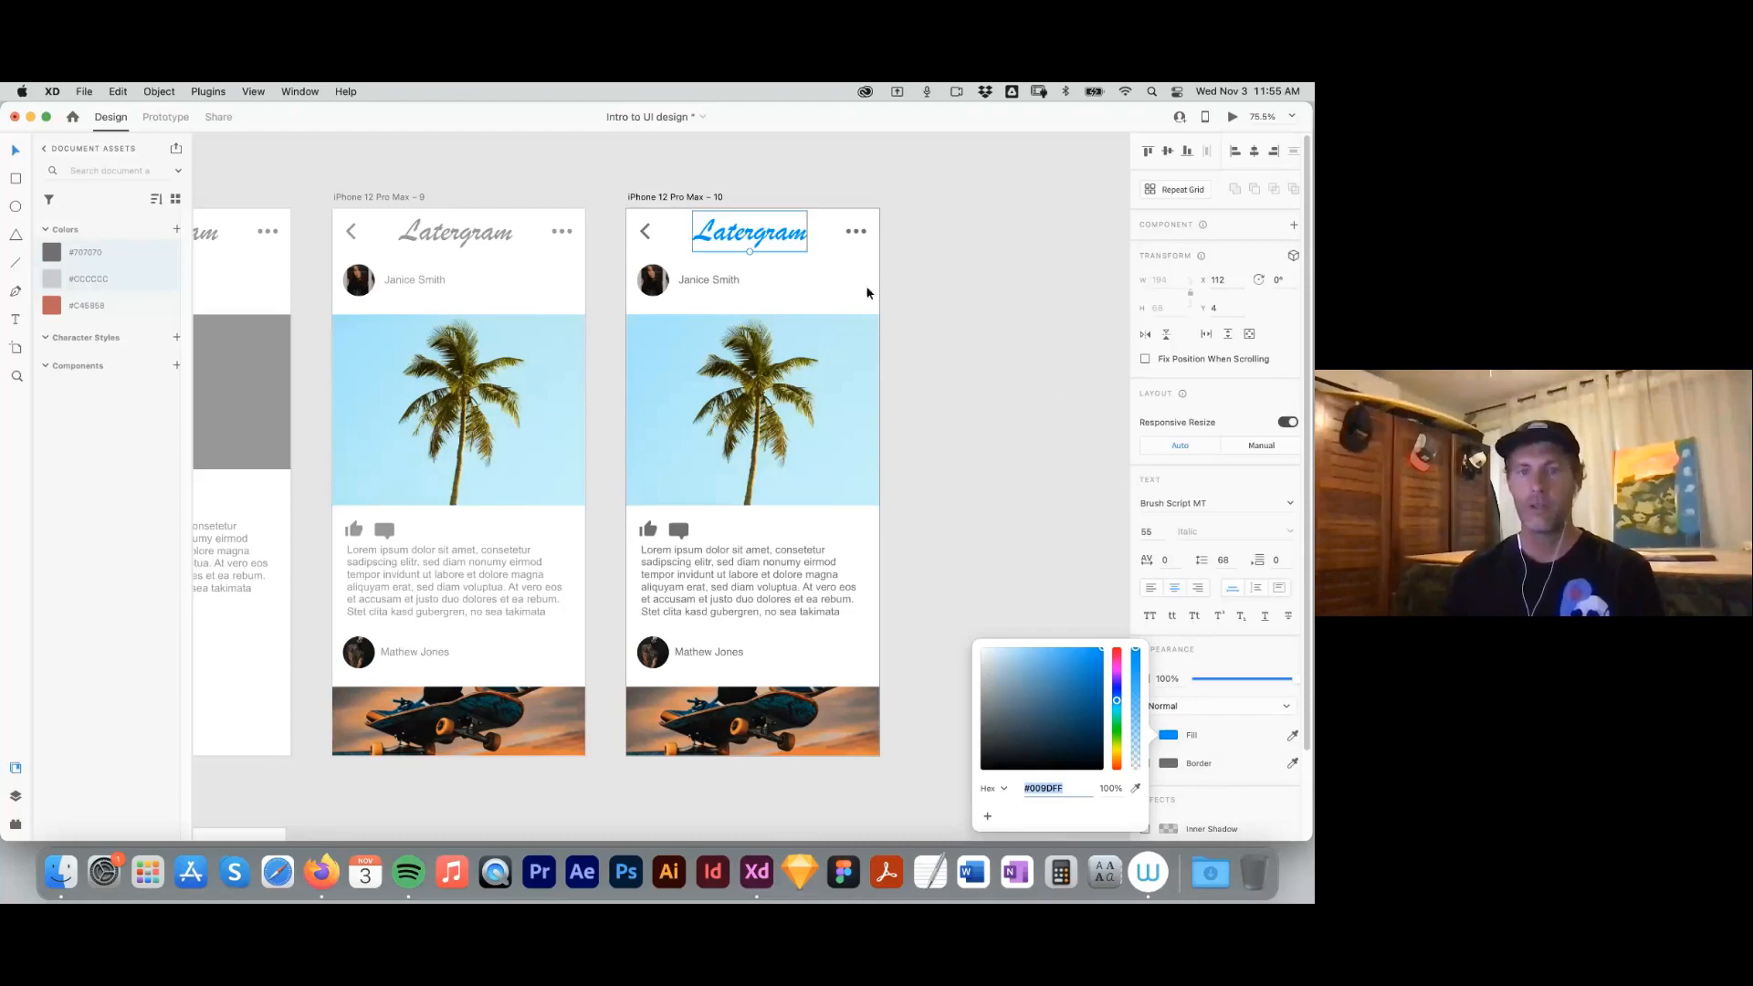
{"action": "left_click", "coordinate": [943, 271]}
{"action": "left_click", "coordinate": [941, 400]}
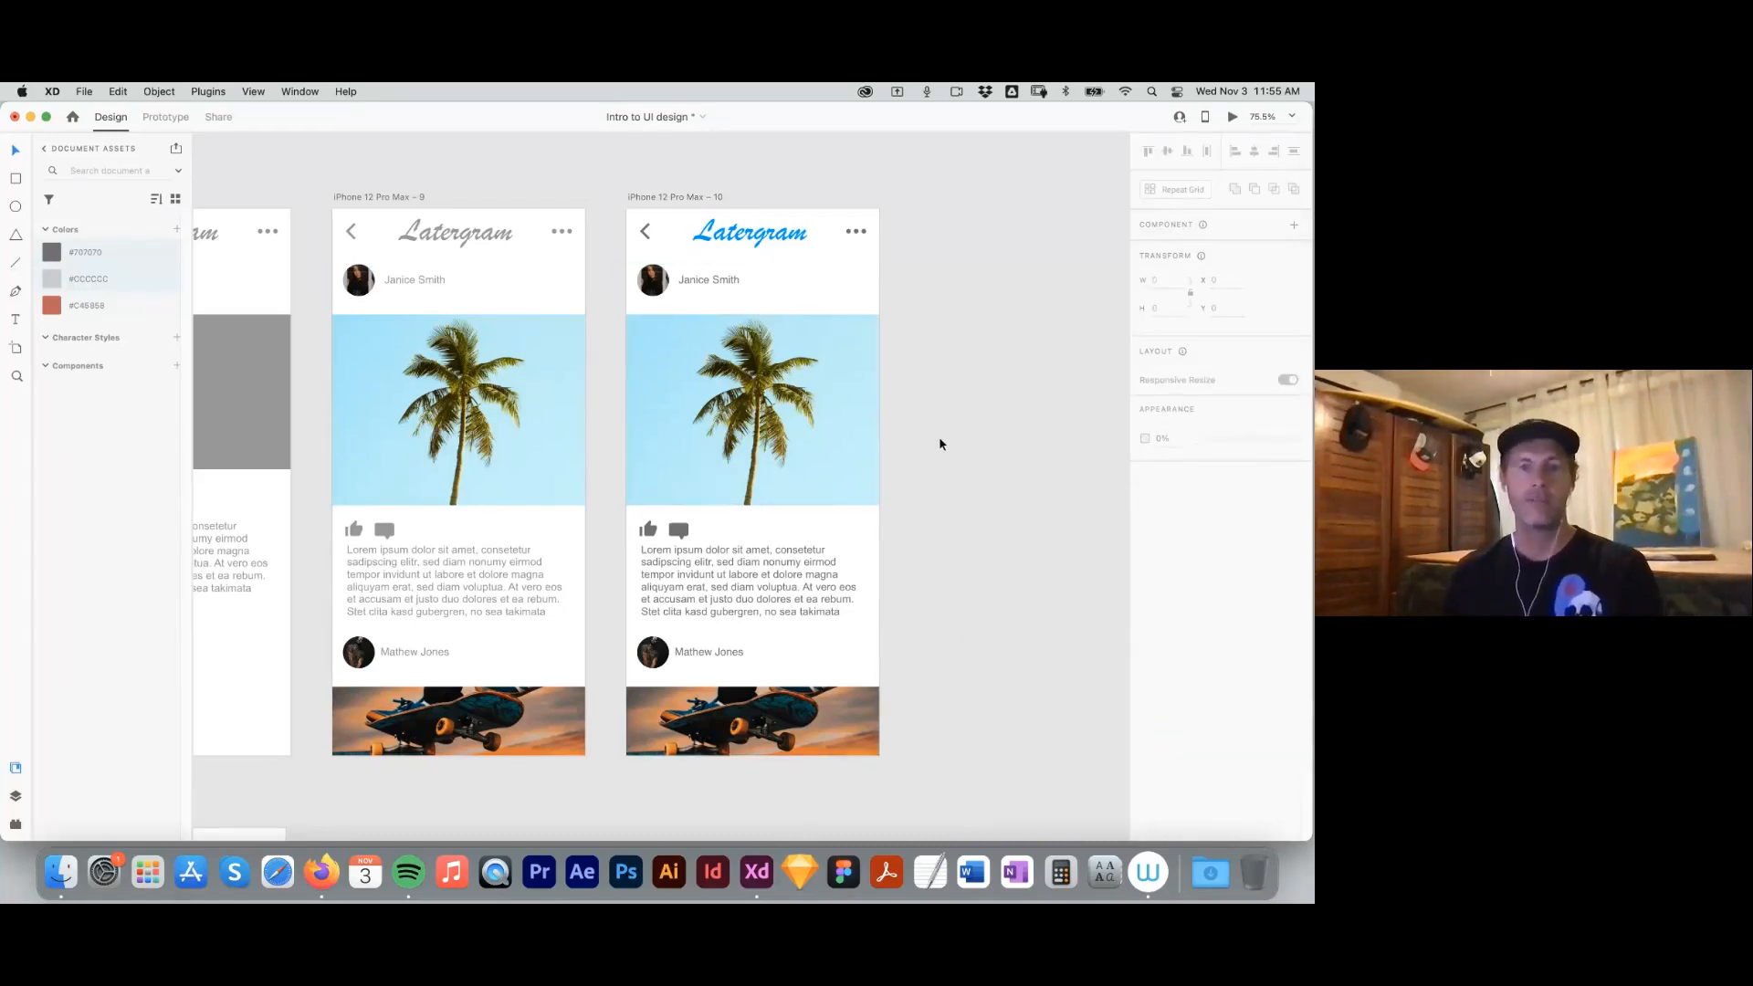
{"action": "left_click_drag", "start_coordinate": [927, 446], "coordinate": [951, 415]}
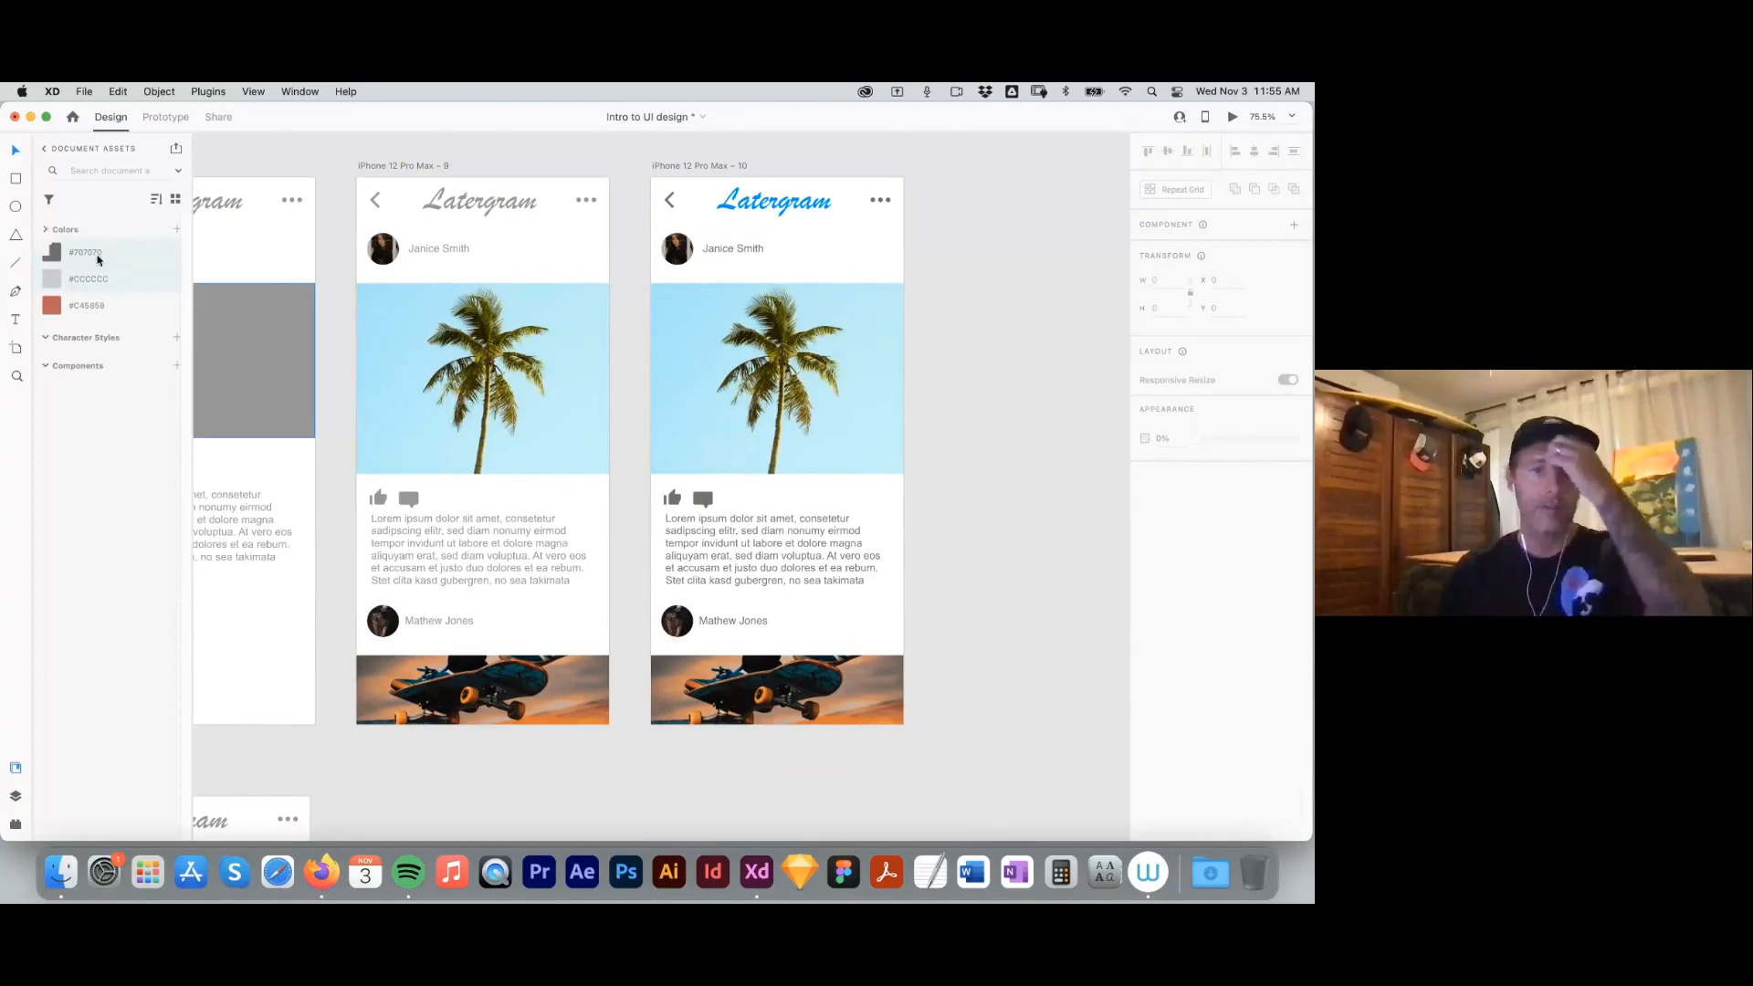
Sample the title's blue and add #009DFF to the document colours.
{"action": "left_click", "coordinate": [46, 230]}
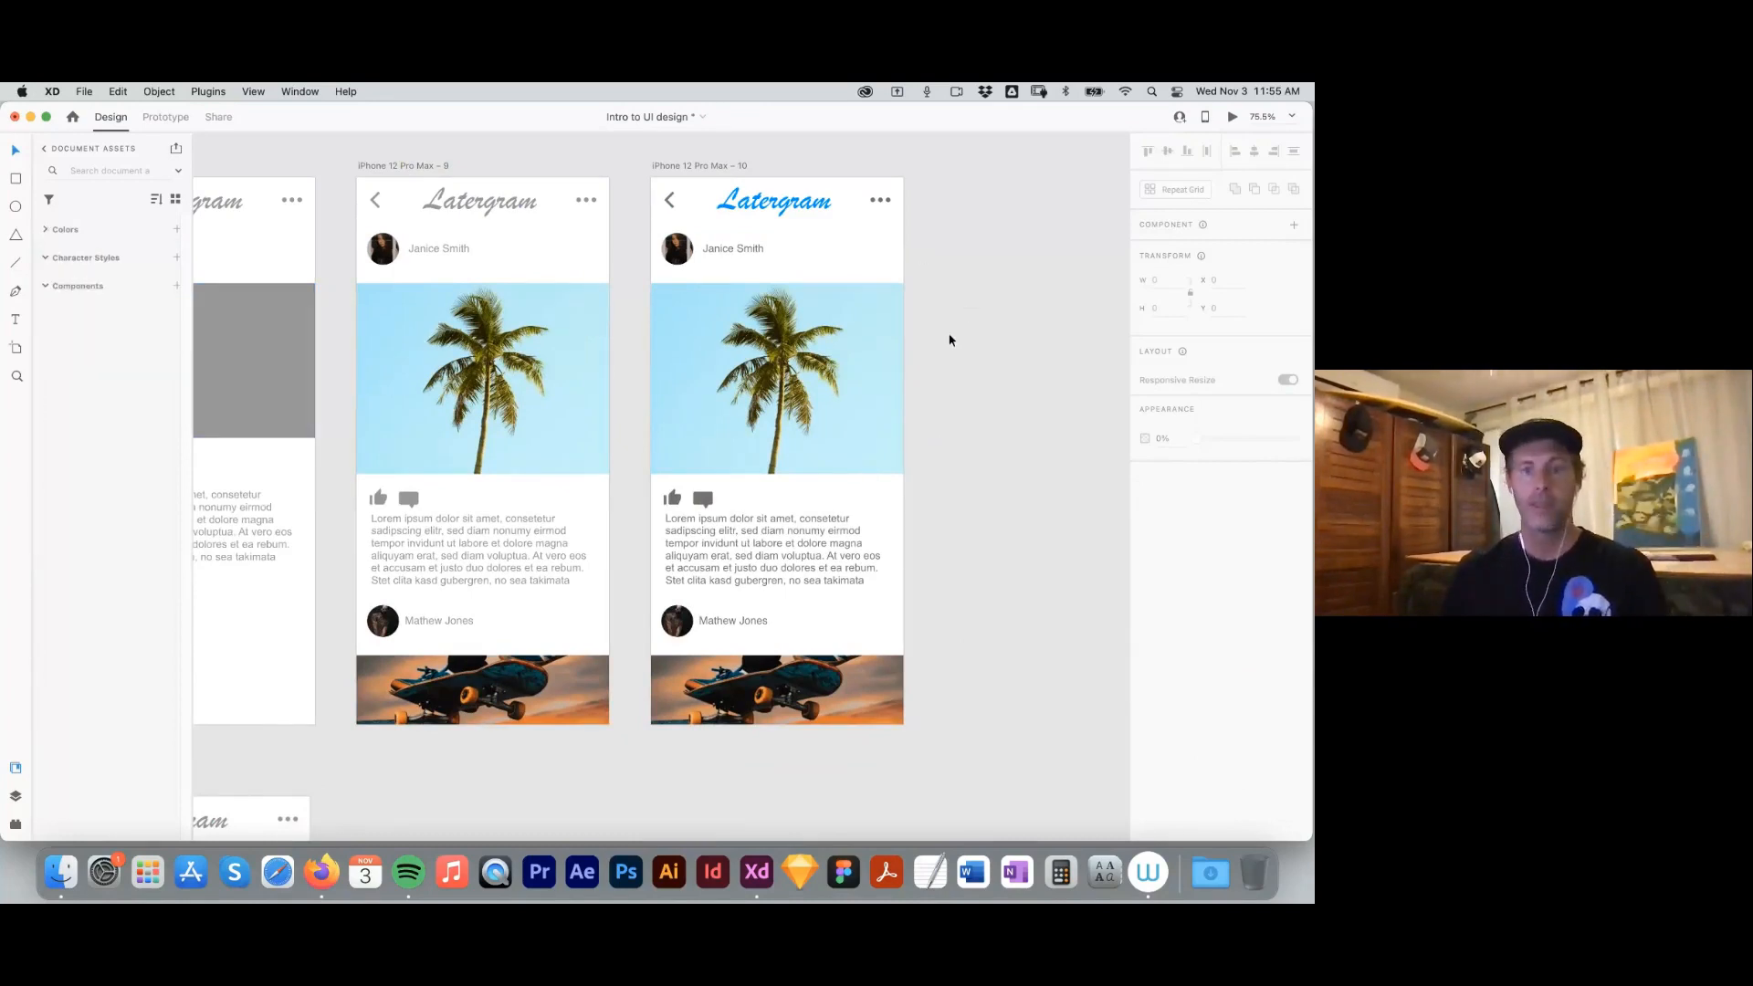
{"action": "left_click", "coordinate": [685, 516]}
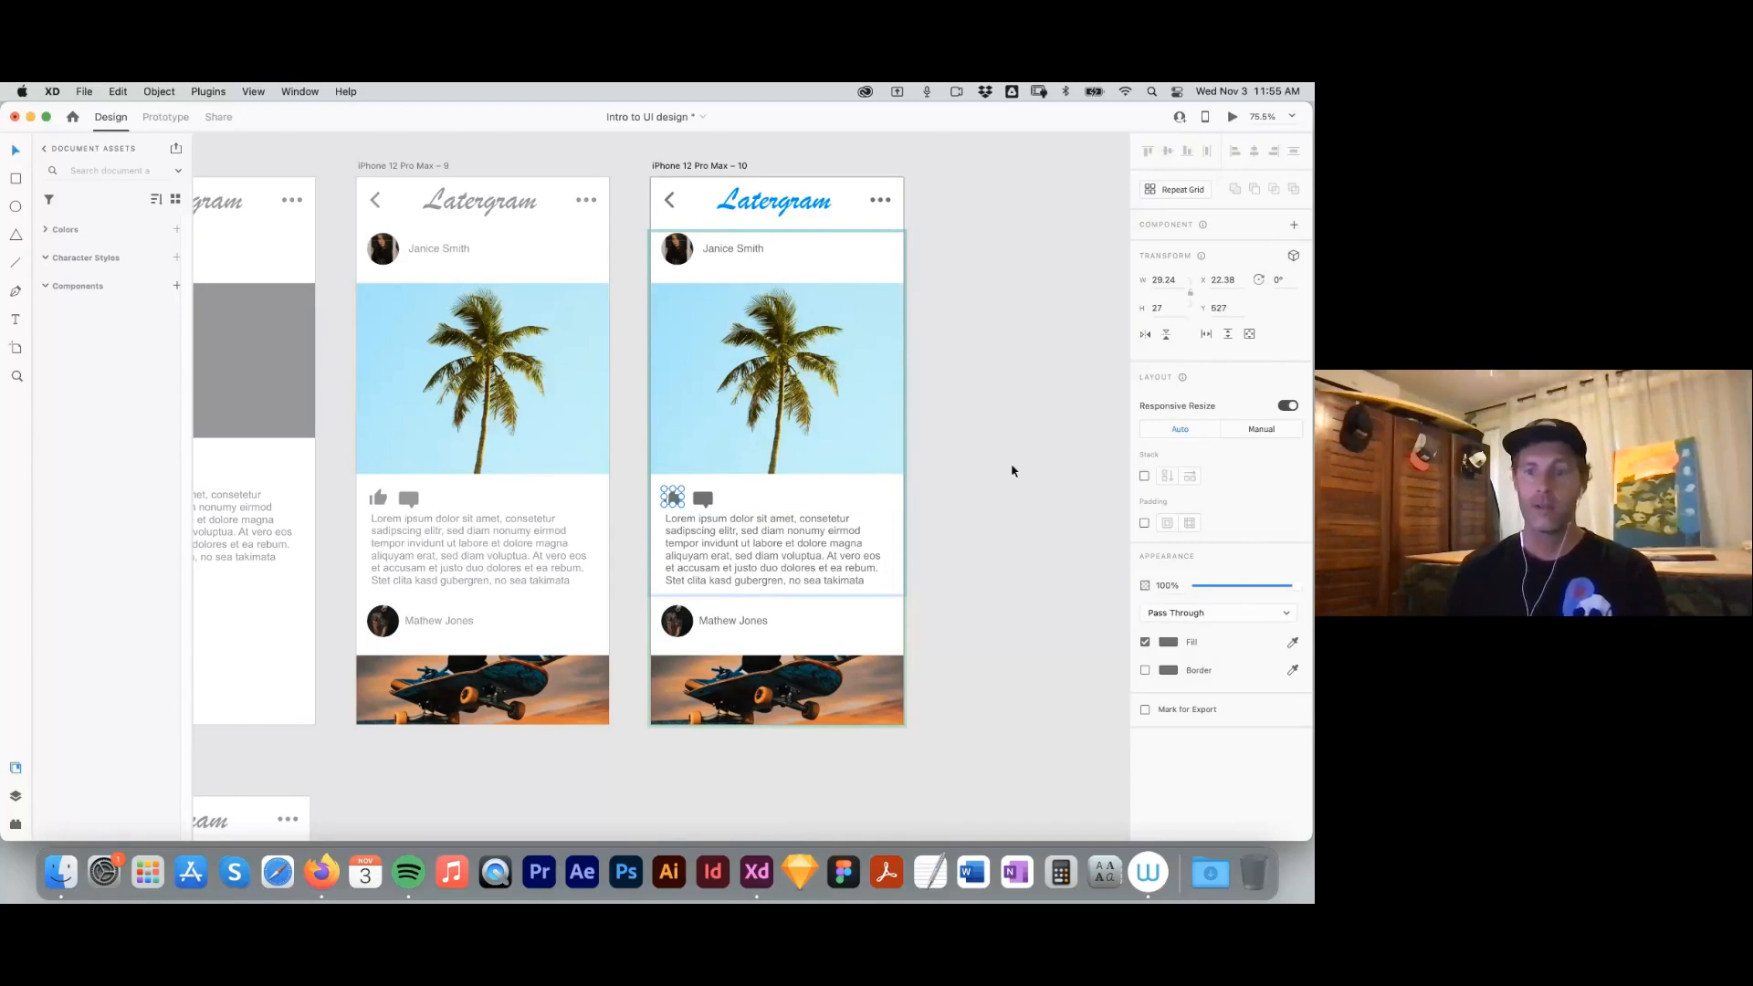
{"action": "left_click", "coordinate": [1293, 644]}
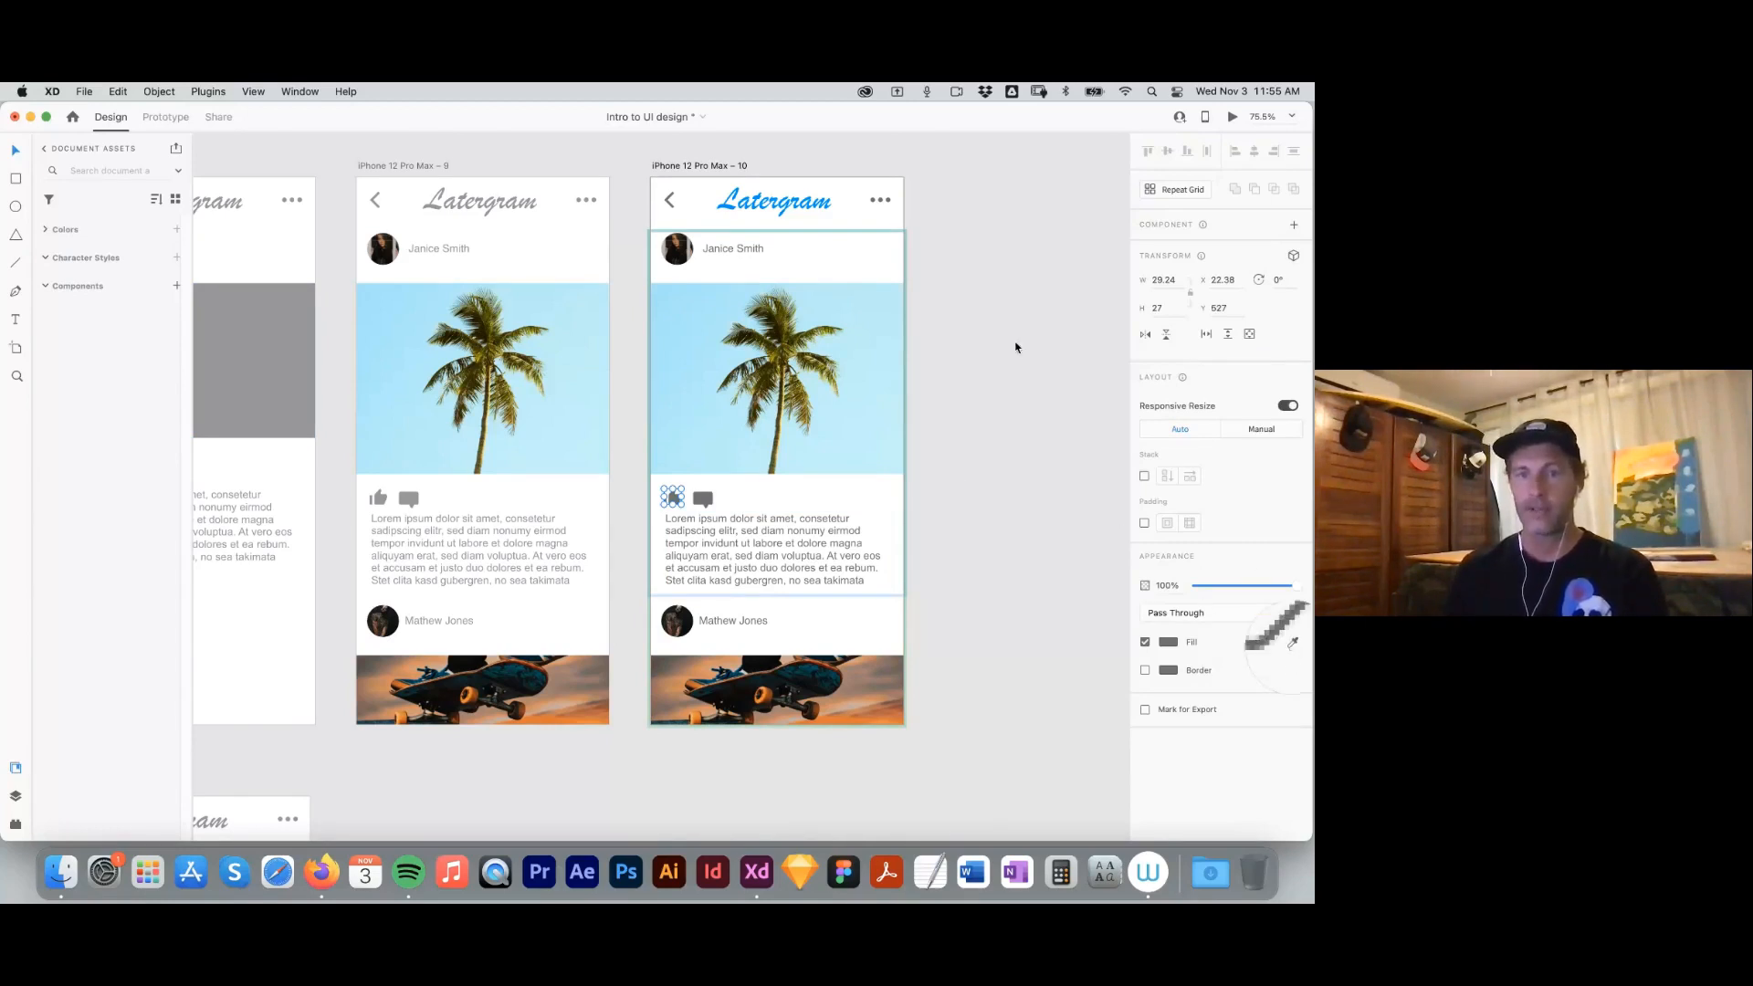
{"action": "left_click", "coordinate": [802, 199]}
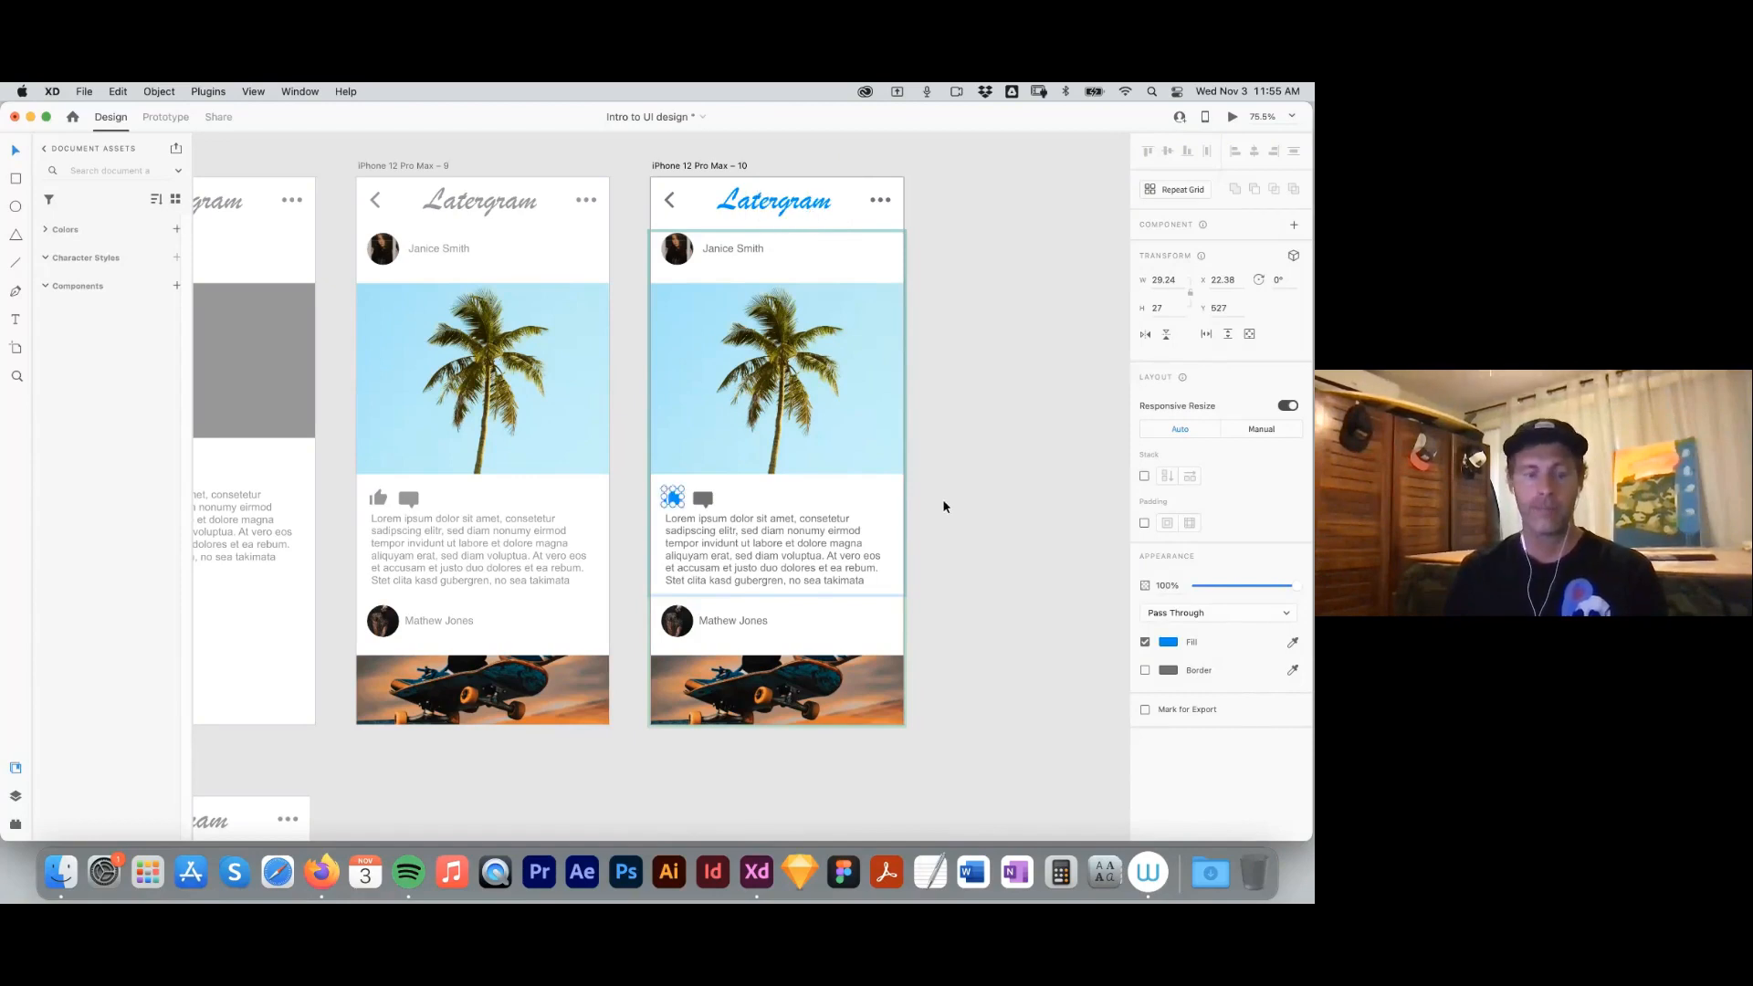
{"action": "left_click", "coordinate": [792, 210]}
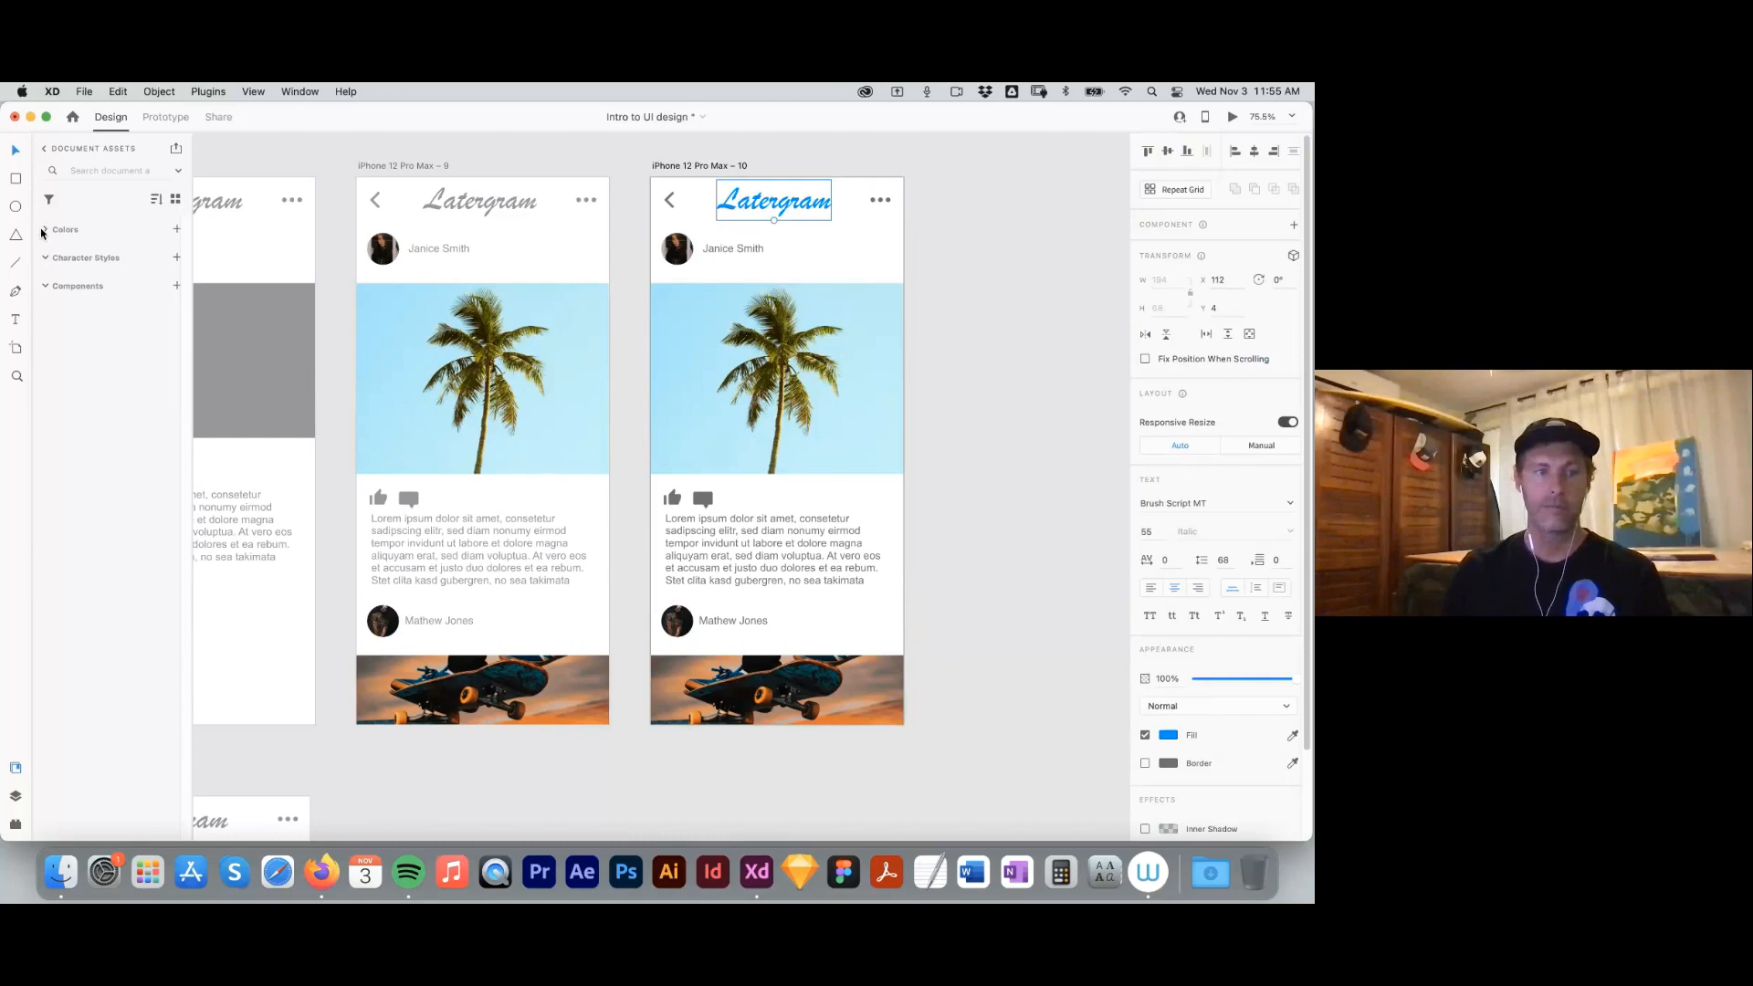
{"action": "left_click", "coordinate": [43, 230]}
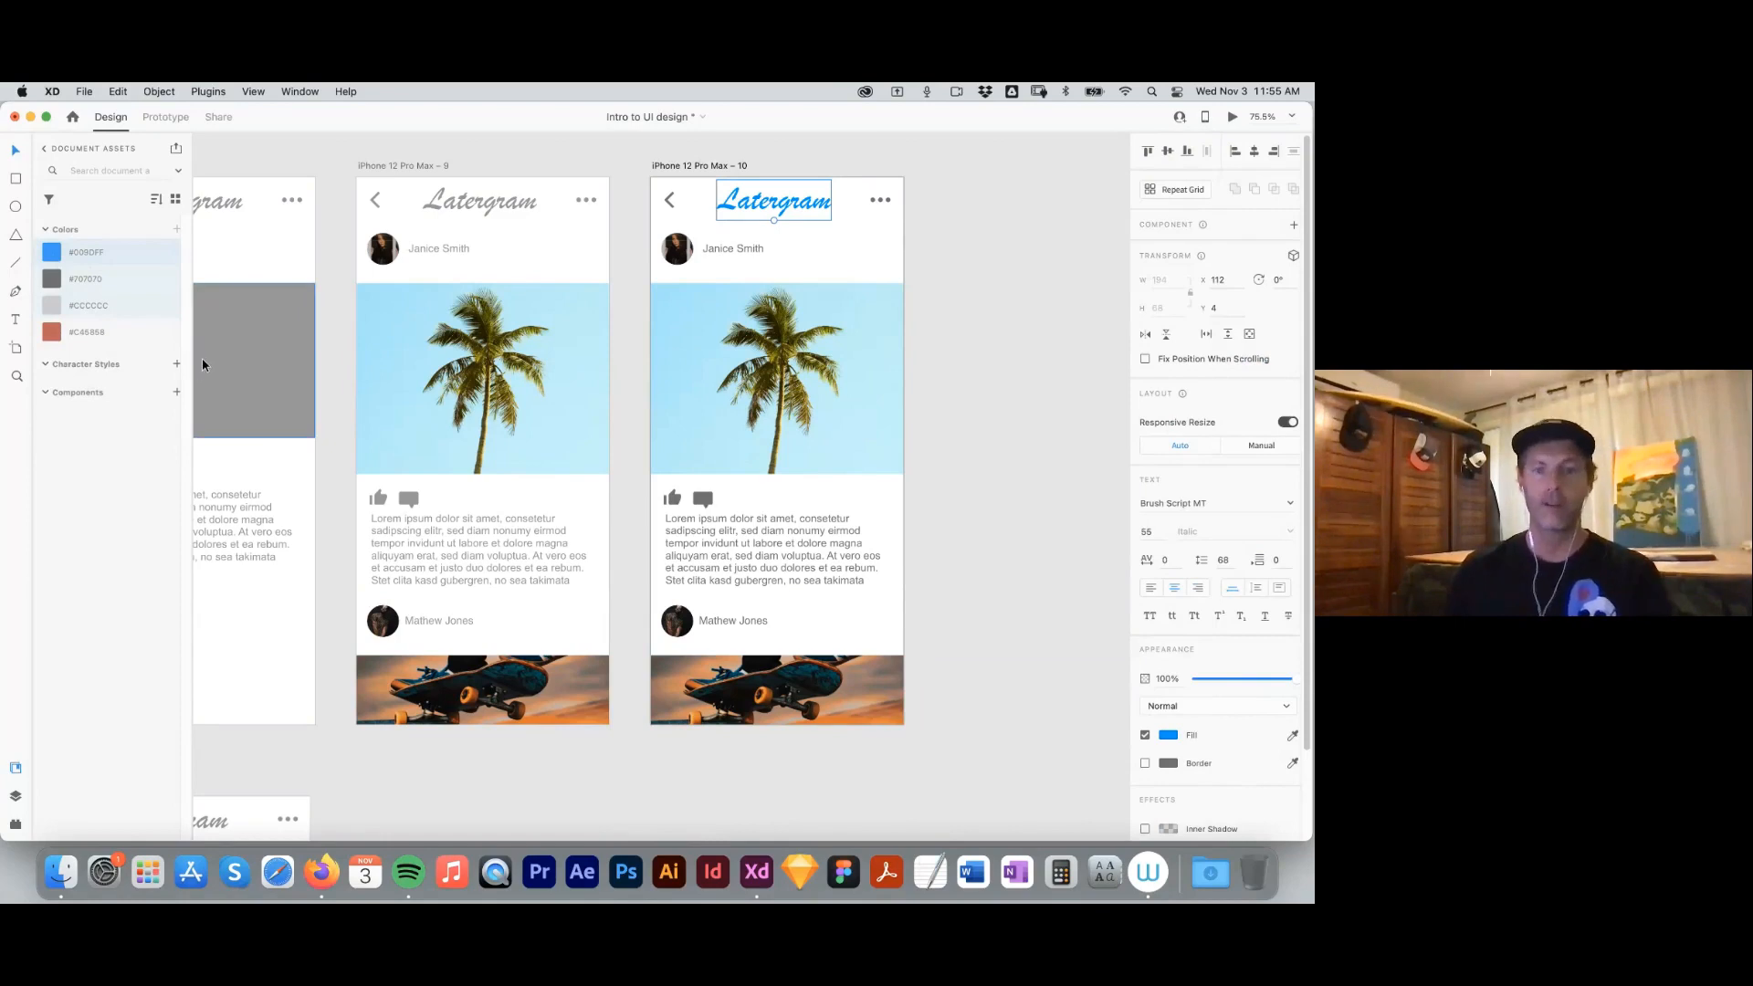
Apply the saved #009DFF to the thumbs-up icon inside artboard 10's repeat grid, then zoom out.
{"action": "left_click", "coordinate": [678, 502]}
{"action": "double_click", "coordinate": [677, 500]}
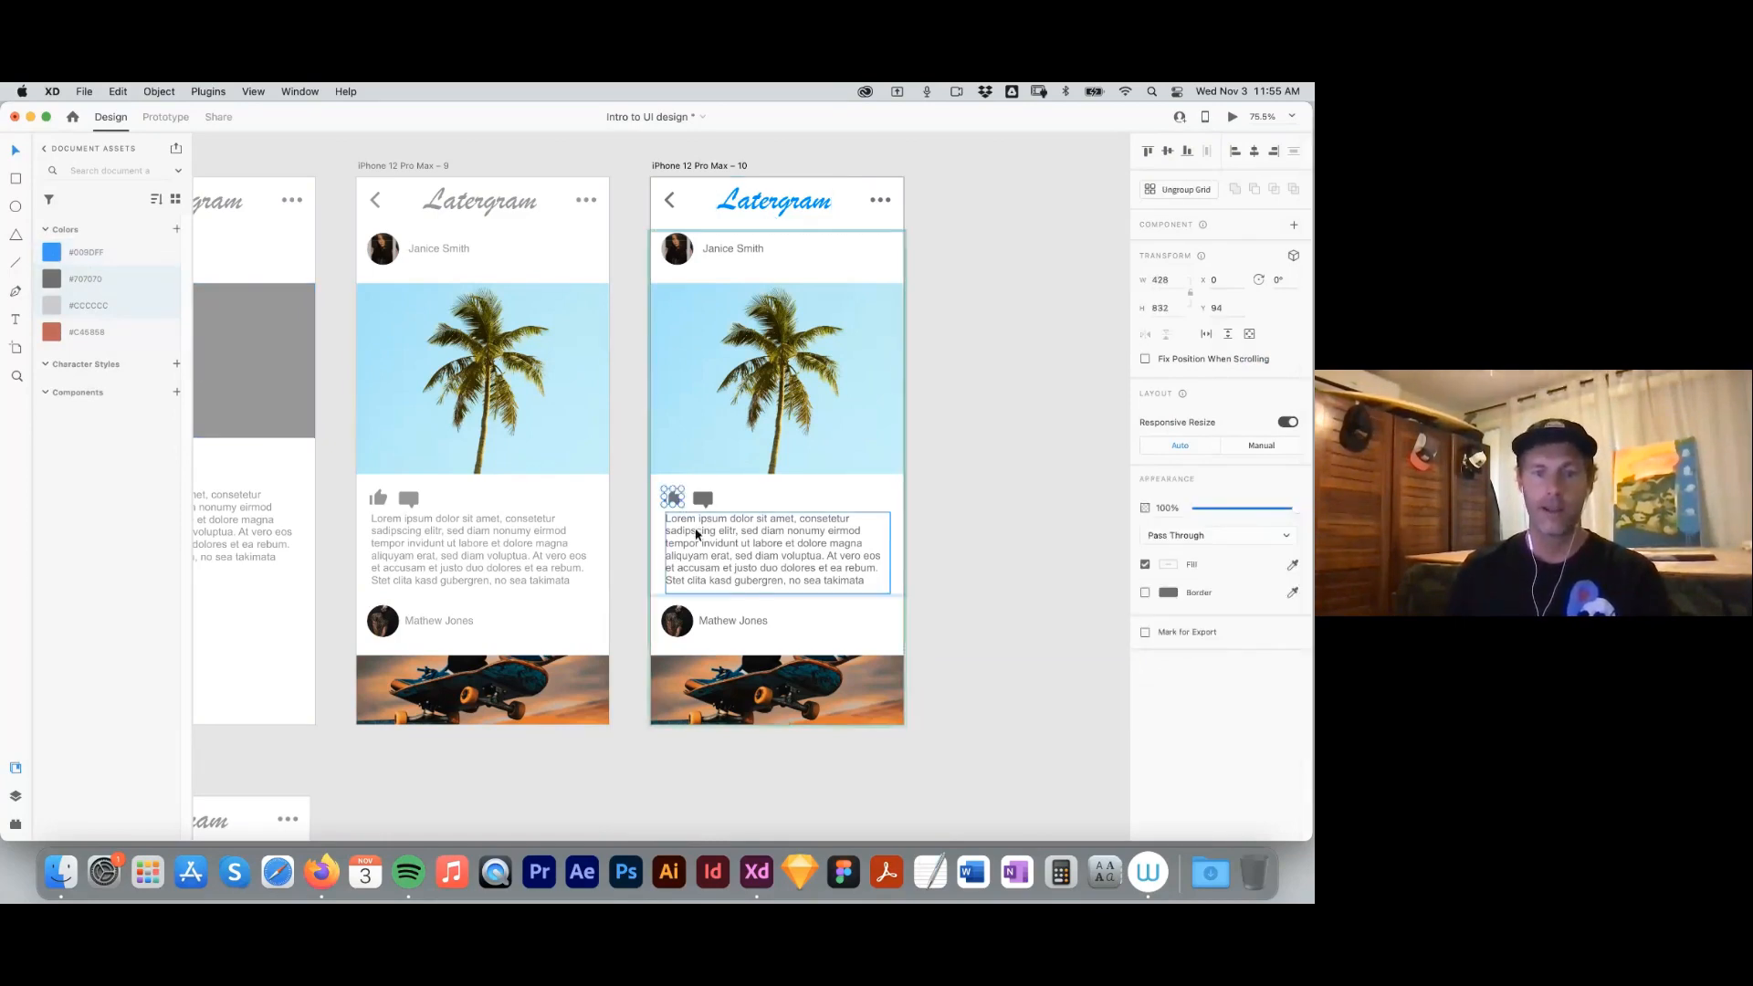
{"action": "double_click", "coordinate": [674, 500]}
{"action": "left_click", "coordinate": [52, 253]}
{"action": "left_click", "coordinate": [949, 375]}
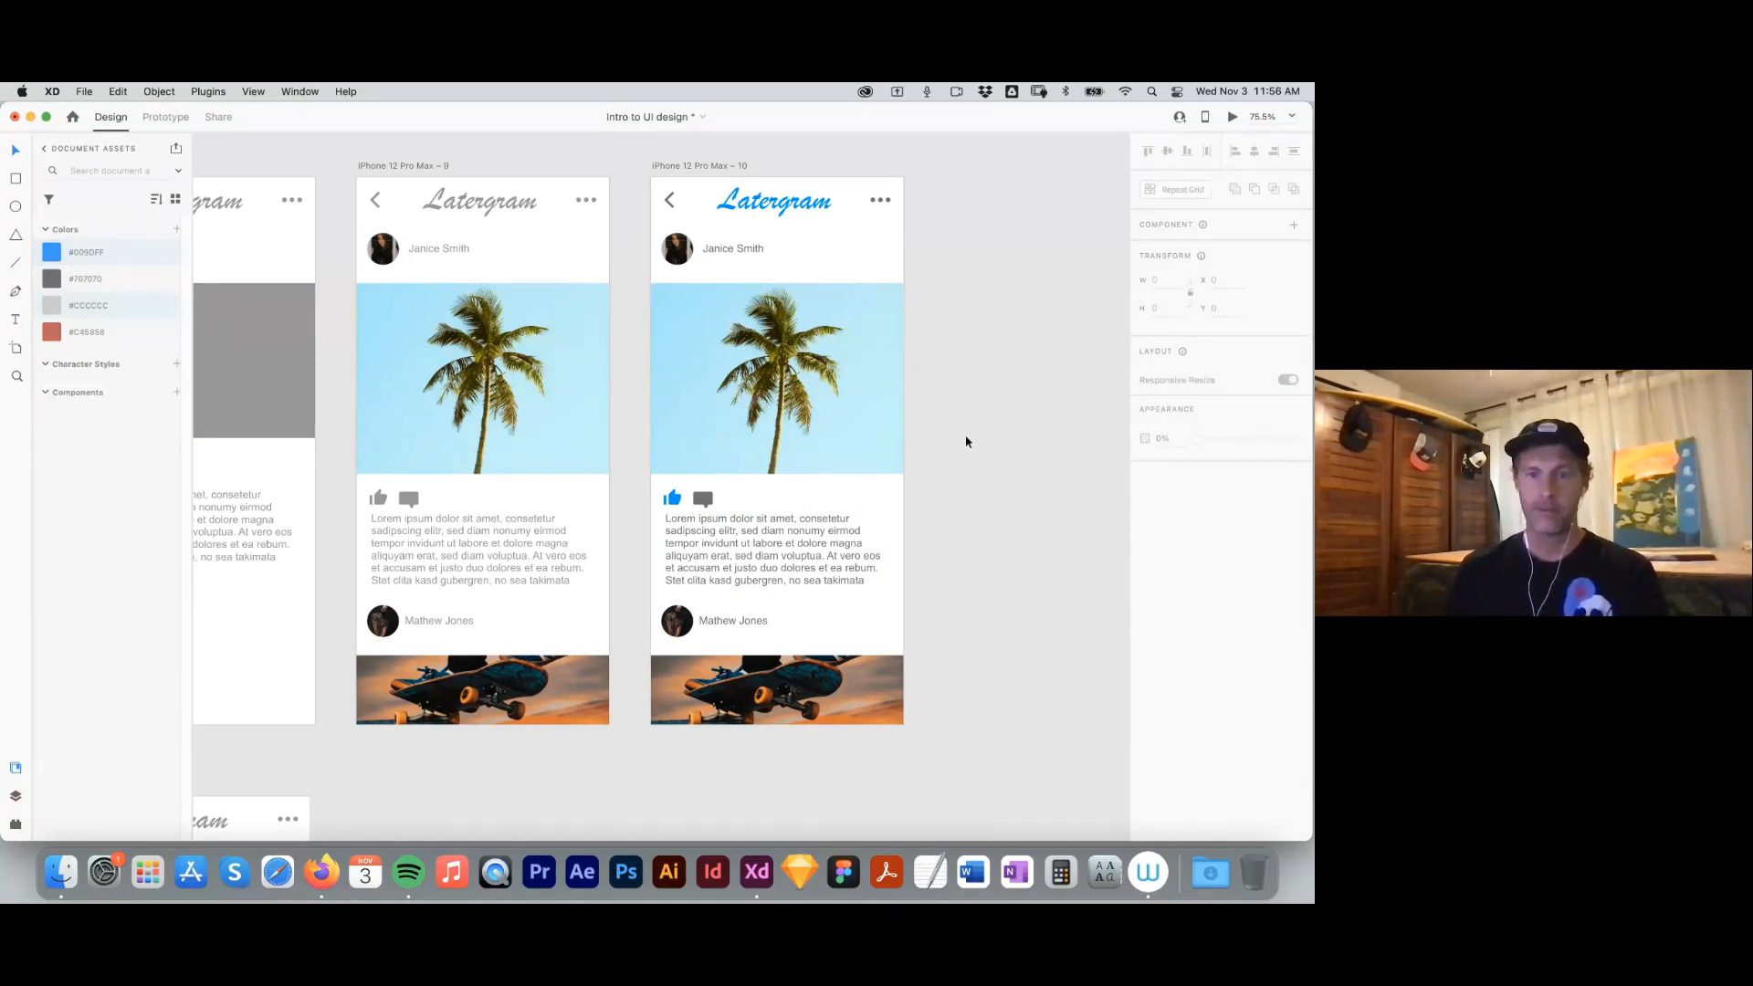
{"action": "key", "text": "super+minus"}
{"action": "key", "text": "super+minus"}
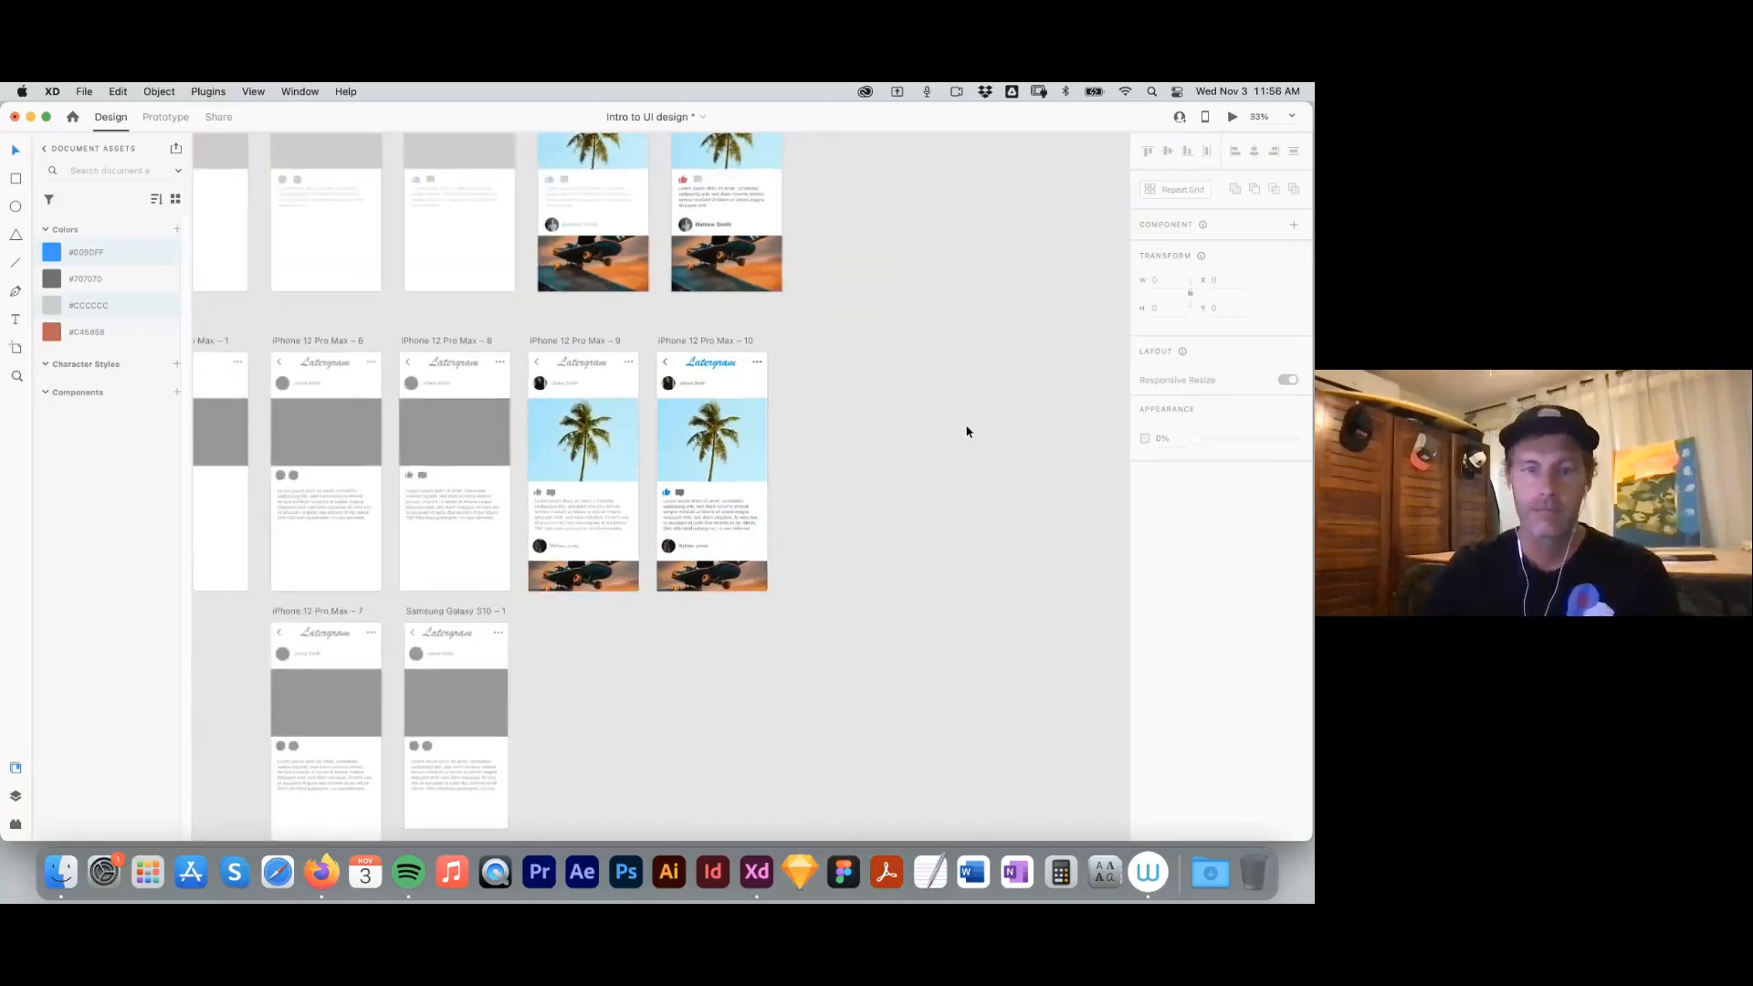
{"action": "left_click_drag", "start_coordinate": [819, 577], "coordinate": [1014, 562]}
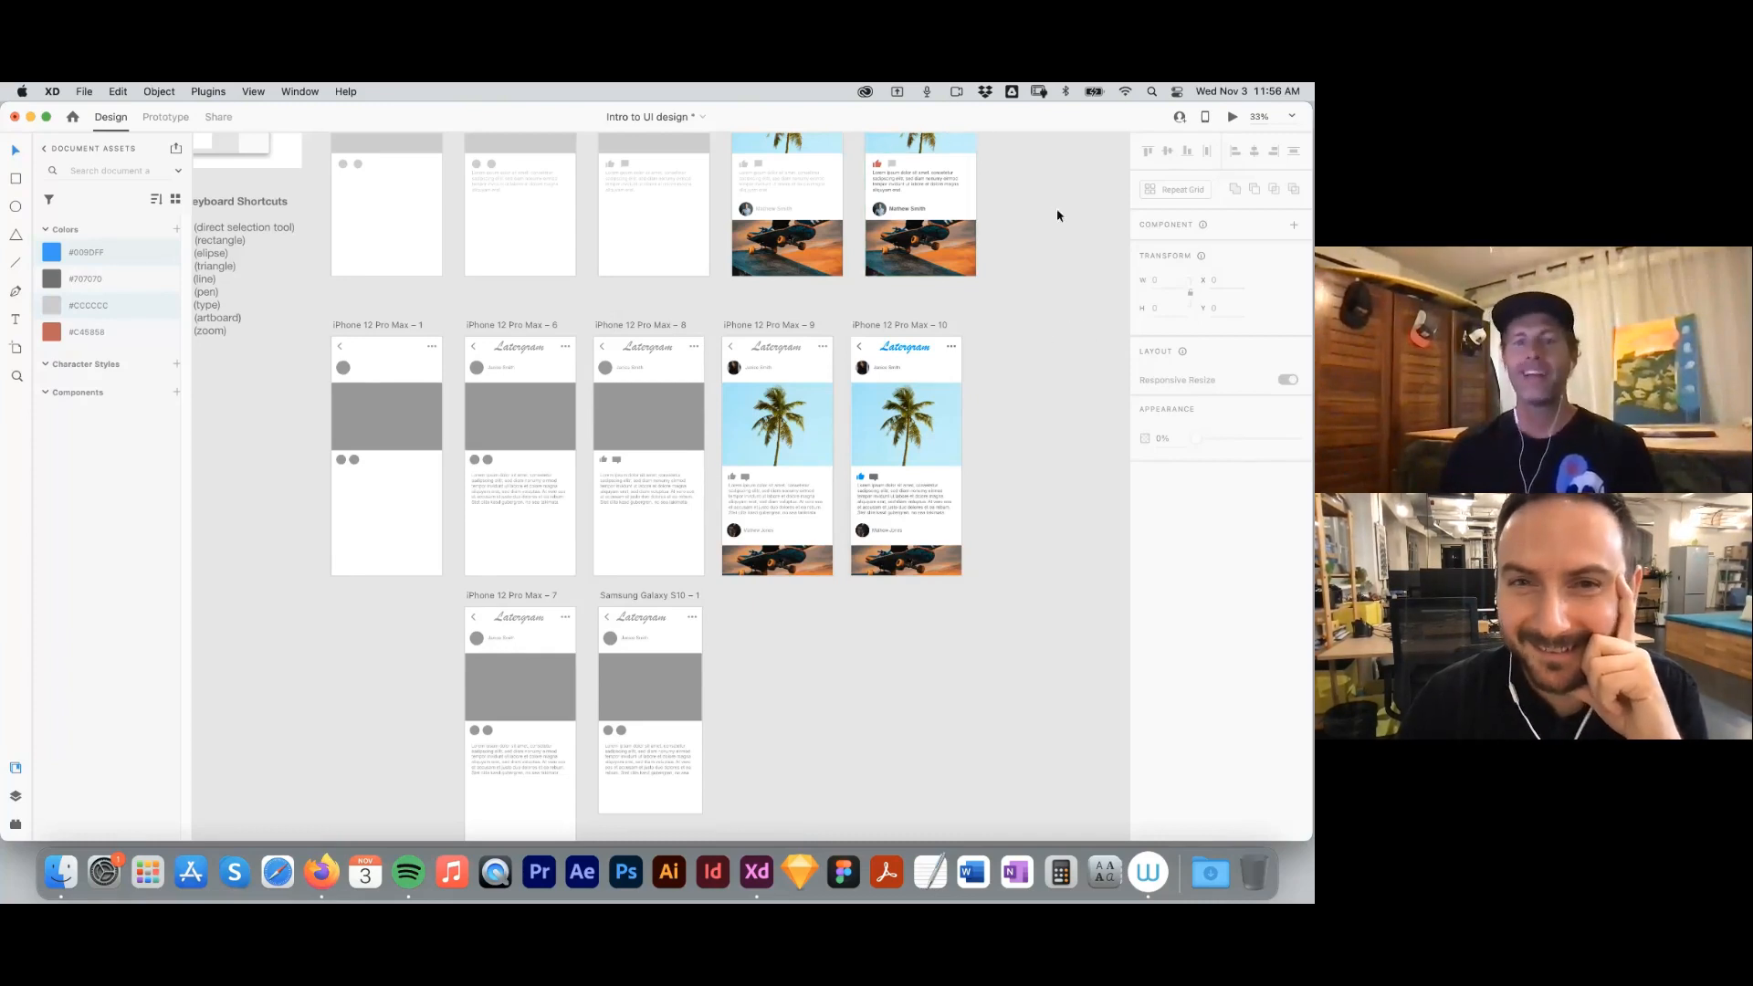
{"action": "left_click", "coordinate": [1058, 150]}
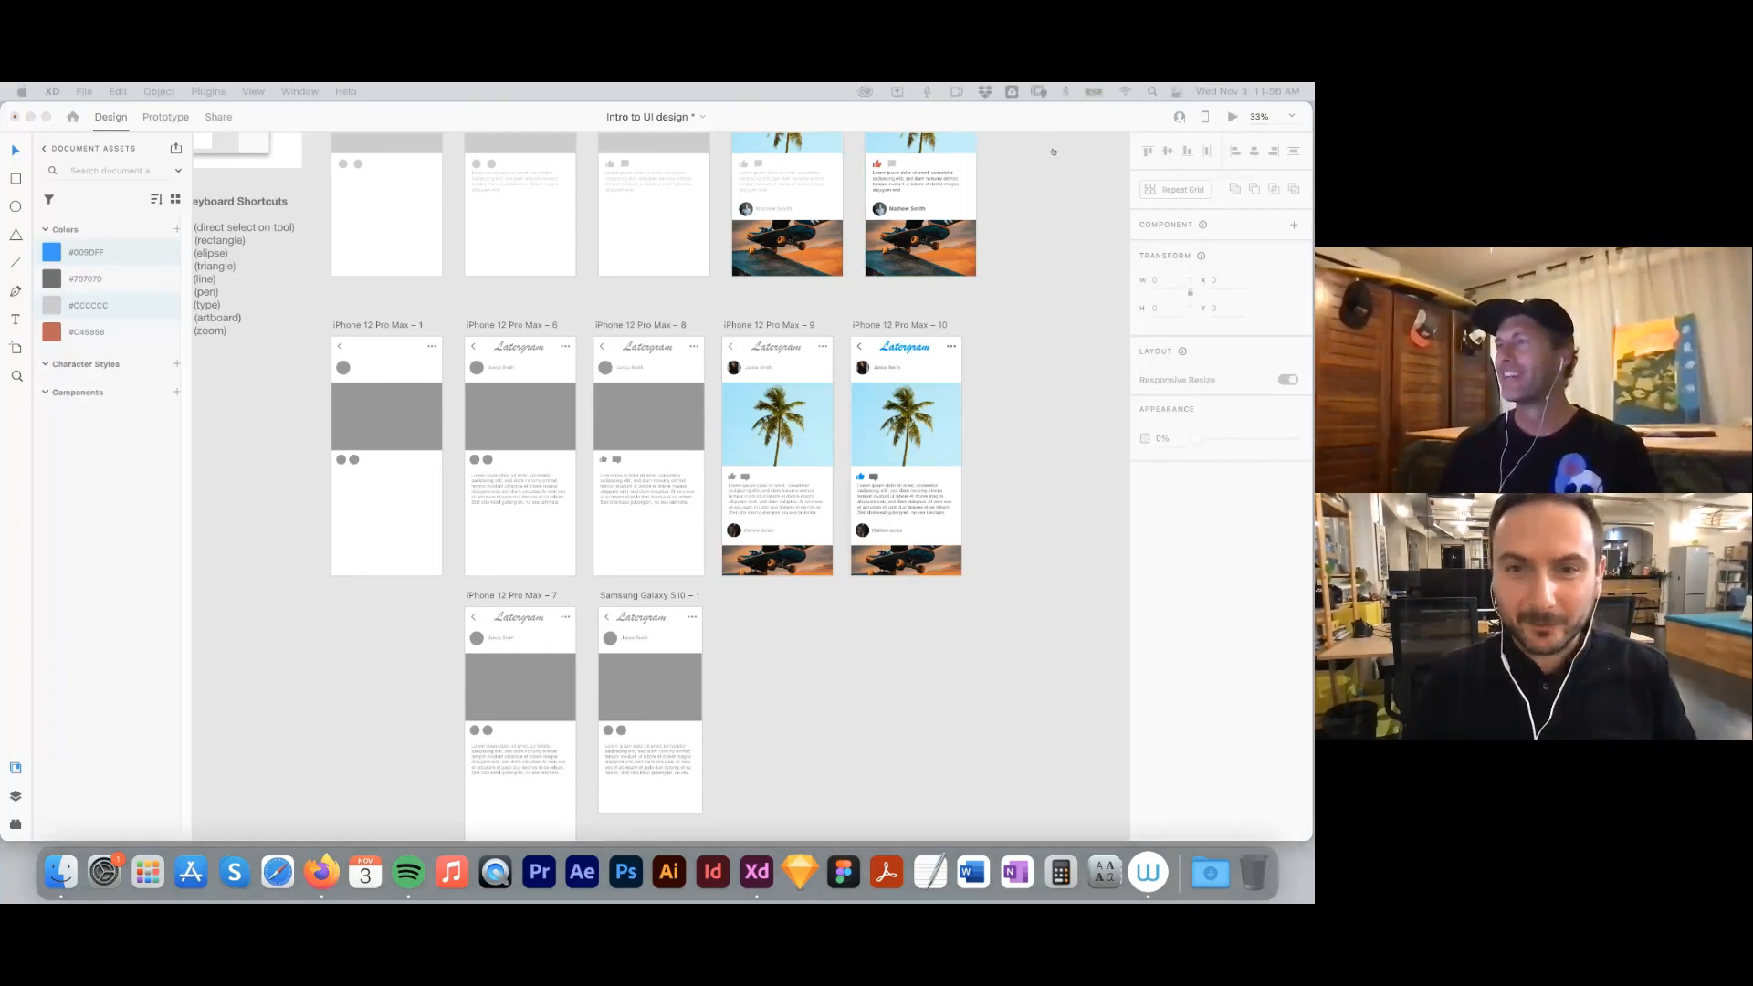